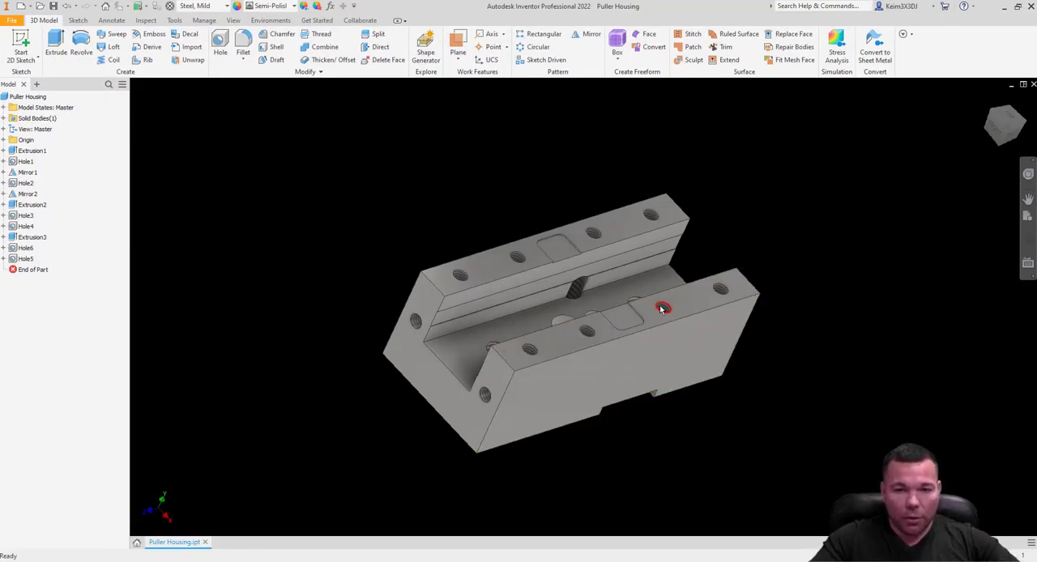
# Examine the Puller Housing model from all sides, covering the channel, the tapped holes, the shallow slots and the underside recess.
pyautogui.keyDown('shift'); pyautogui.moveTo(687, 269); pyautogui.dragTo(677, 241, button='middle'); pyautogui.keyUp('shift')
pyautogui.keyDown('shift'); pyautogui.moveTo(610, 314); pyautogui.dragTo(585, 253, button='middle'); pyautogui.keyUp('shift')
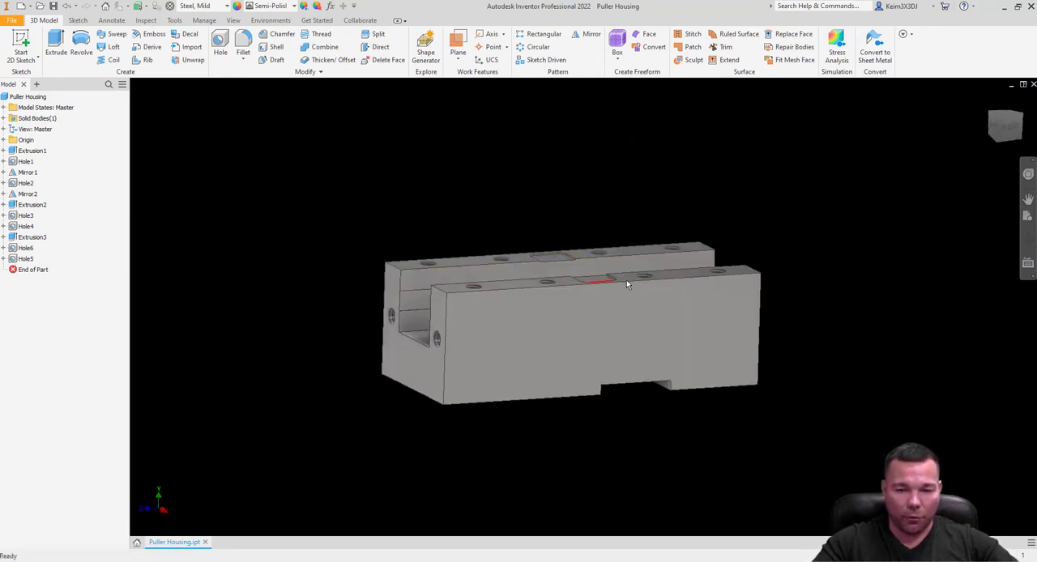
pyautogui.keyDown('shift'); pyautogui.moveTo(627, 283); pyautogui.dragTo(811, 276, button='middle'); pyautogui.keyUp('shift')
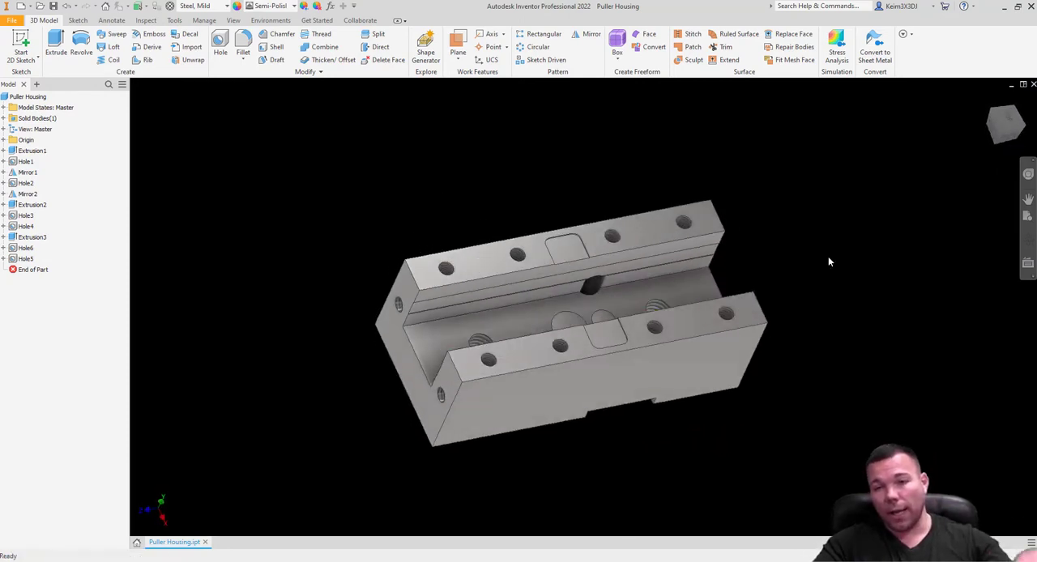
pyautogui.click(1004, 7)
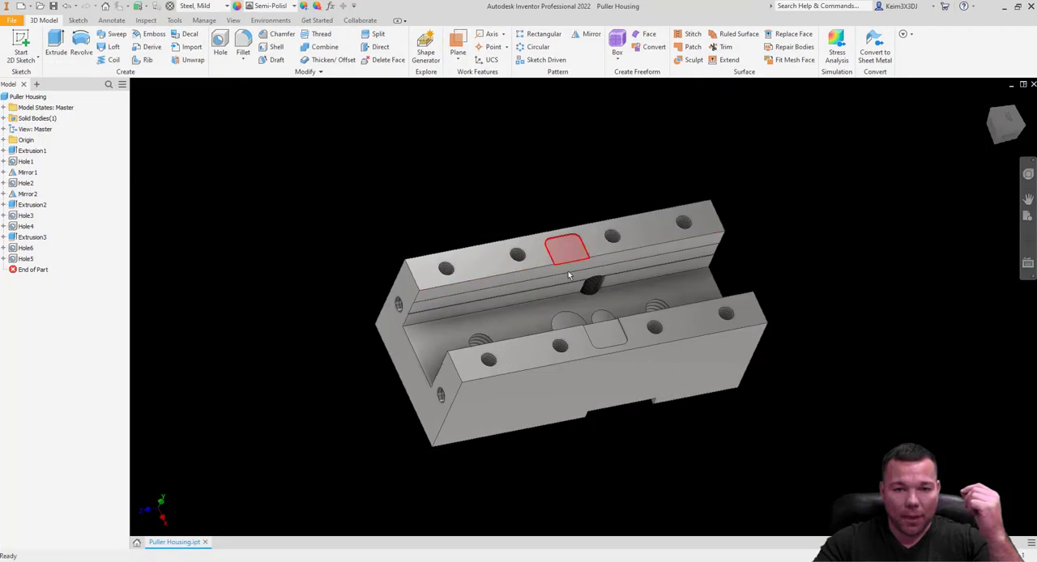
pyautogui.moveTo(568, 325)
pyautogui.keyDown('shift'); pyautogui.mouseDown(button='middle')
pyautogui.moveTo(631, 338)
pyautogui.moveTo(475, 267)
pyautogui.moveTo(591, 341)
pyautogui.moveTo(582, 403)
pyautogui.moveTo(590, 395)
pyautogui.mouseUp(button='middle'); pyautogui.keyUp('shift')
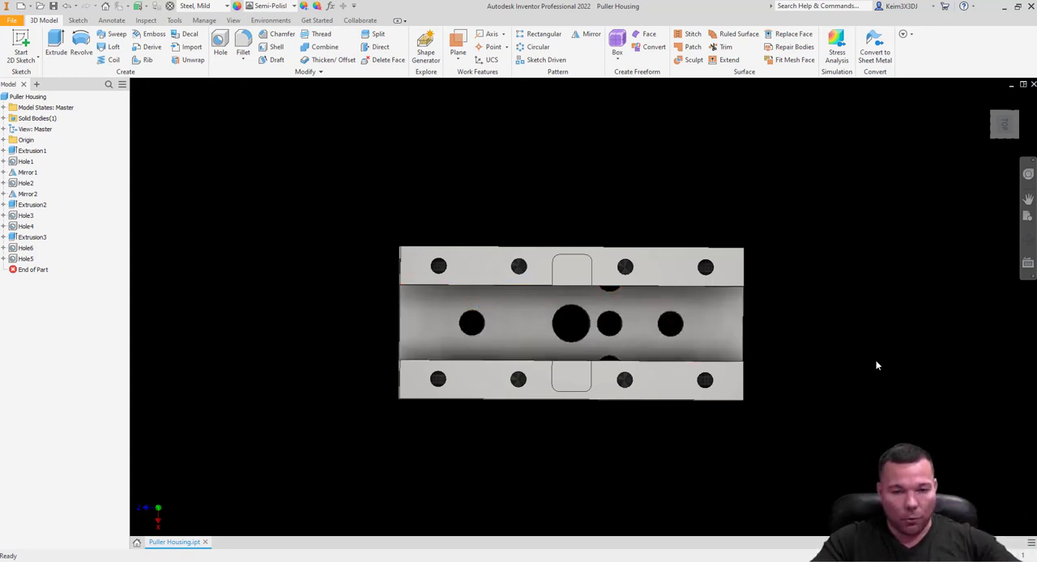
pyautogui.keyDown('shift'); pyautogui.moveTo(766, 414); pyautogui.dragTo(962, 295, button='middle'); pyautogui.keyUp('shift')
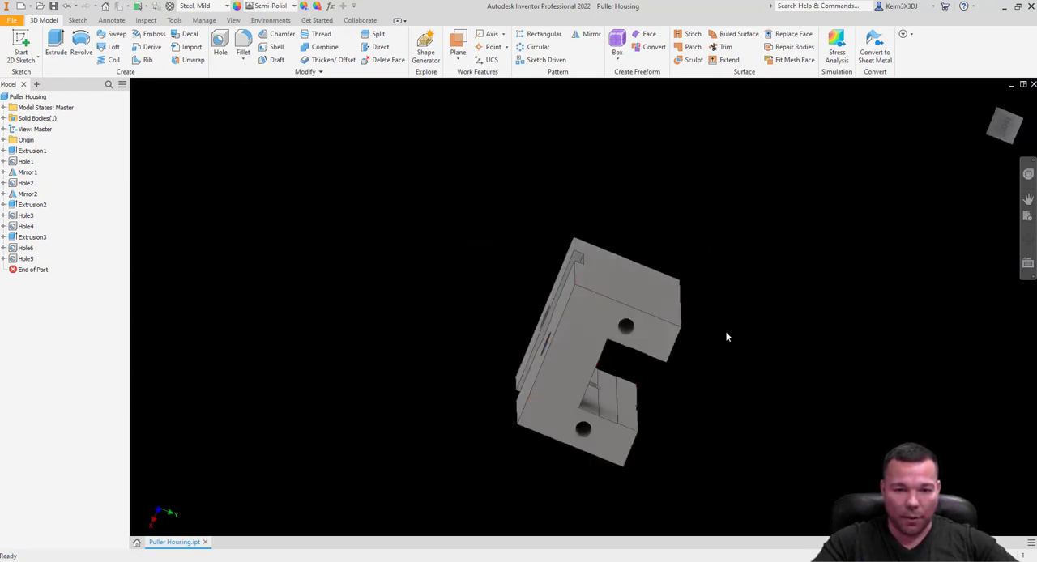
pyautogui.keyDown('shift'); pyautogui.moveTo(728, 335); pyautogui.dragTo(697, 272, button='middle'); pyautogui.keyUp('shift')
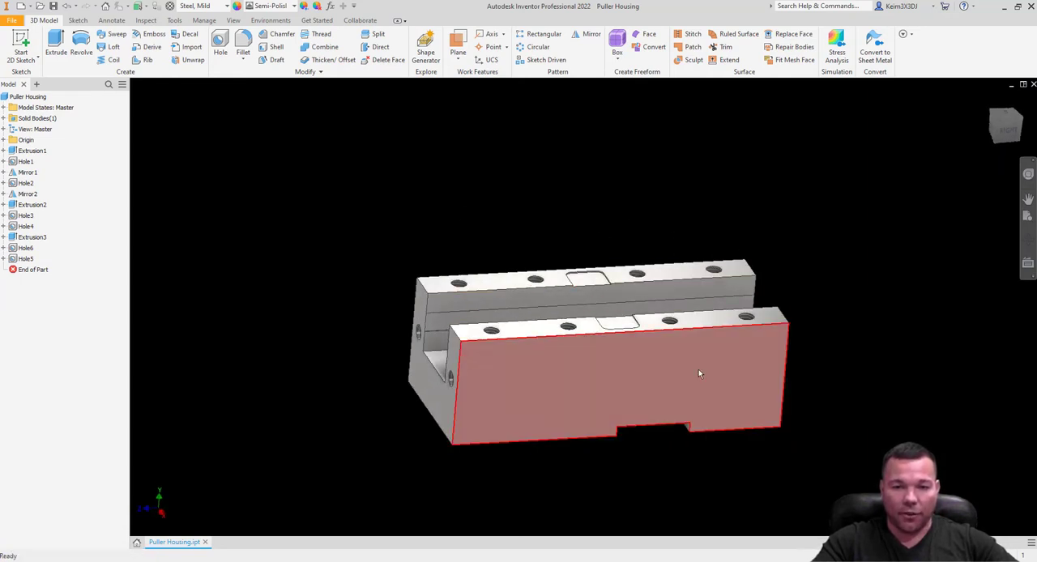
pyautogui.keyDown('shift'); pyautogui.moveTo(699, 372); pyautogui.dragTo(644, 231, button='middle'); pyautogui.keyUp('shift')
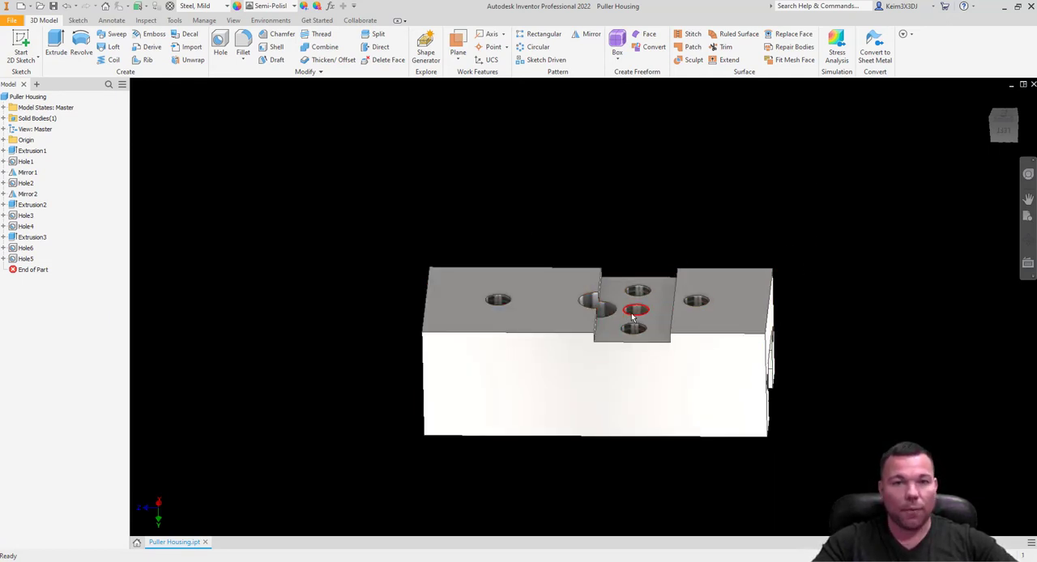
pyautogui.keyDown('shift'); pyautogui.moveTo(687, 337); pyautogui.dragTo(706, 437, button='middle'); pyautogui.keyUp('shift')
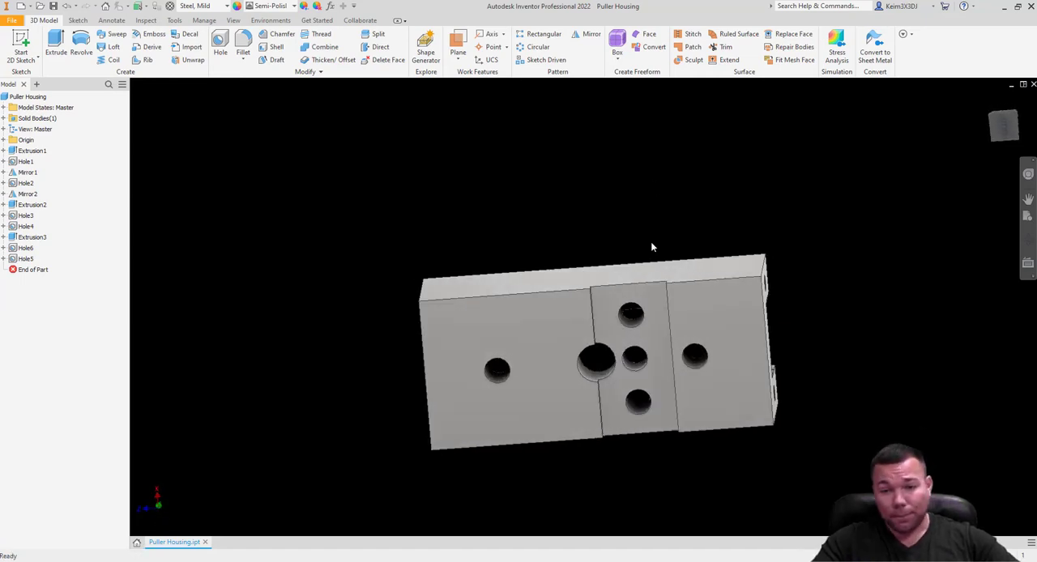
pyautogui.keyDown('shift'); pyautogui.moveTo(651, 242); pyautogui.dragTo(661, 347, button='middle'); pyautogui.keyUp('shift')
pyautogui.moveTo(725, 345)
pyautogui.keyDown('shift'); pyautogui.mouseDown(button='middle')
pyautogui.moveTo(723, 324)
pyautogui.moveTo(716, 336)
pyautogui.mouseUp(button='middle'); pyautogui.keyUp('shift')
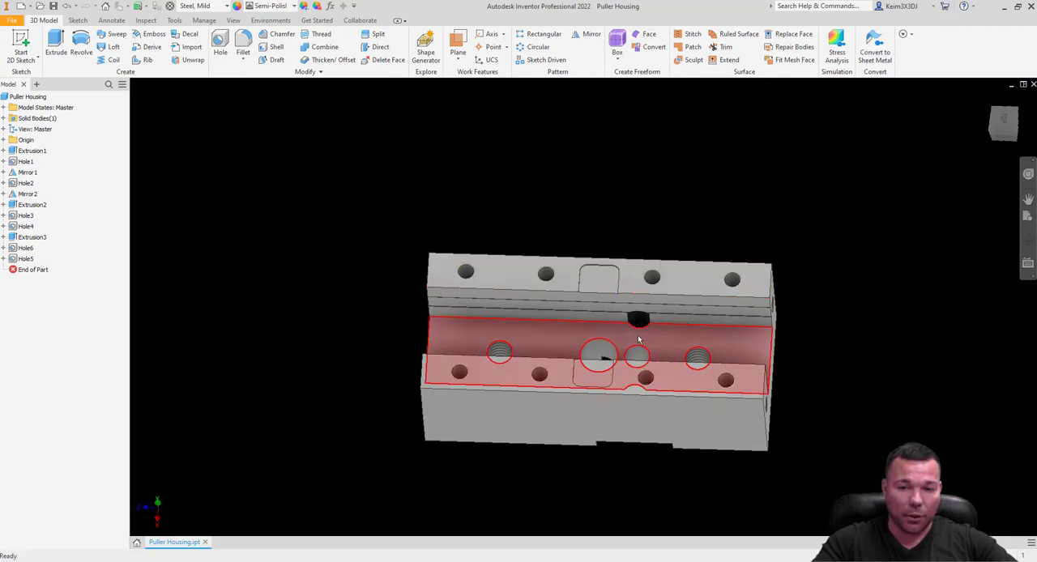
pyautogui.keyDown('shift'); pyautogui.moveTo(654, 318); pyautogui.dragTo(670, 221, button='middle'); pyautogui.keyUp('shift')
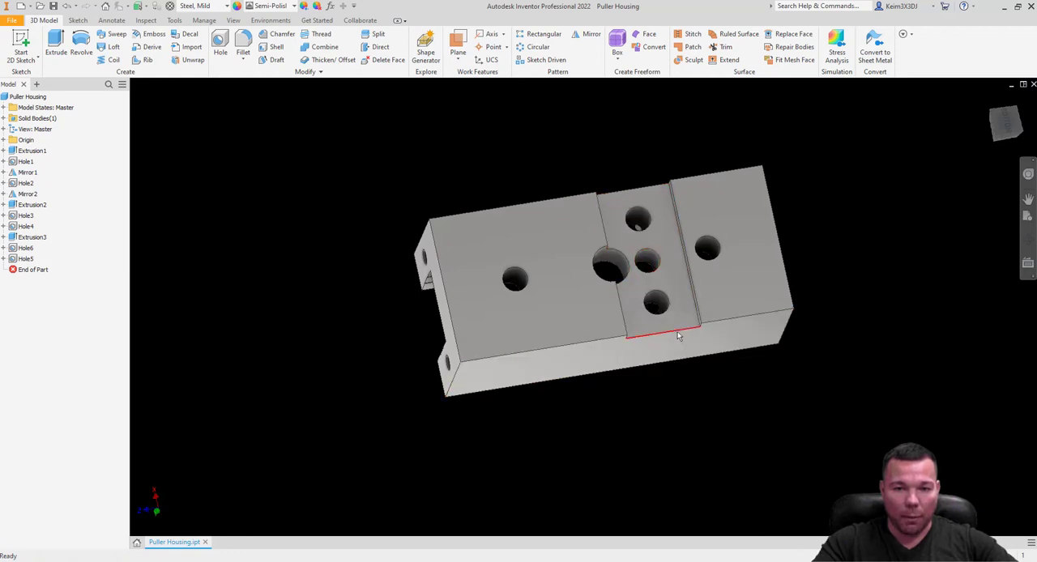
pyautogui.keyDown('shift'); pyautogui.moveTo(813, 281); pyautogui.dragTo(797, 349, button='middle'); pyautogui.keyUp('shift')
pyautogui.scroll(-3, 797, 350)
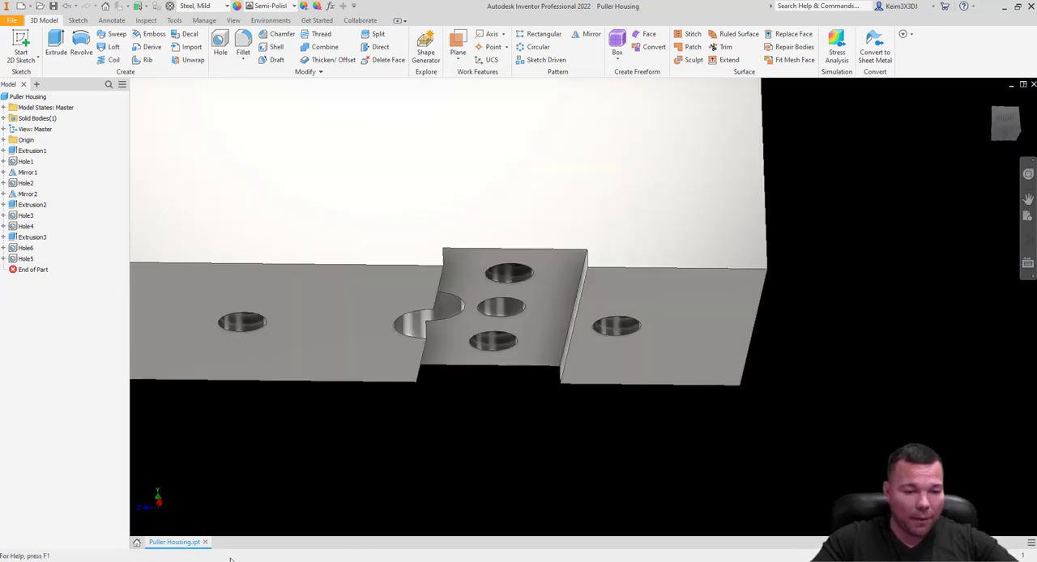
# Switch to the Puller Housing PDF drawing and highlight the Ø.3745 thru-hole callout with its tolerance.
pyautogui.hotkey('alt', 'Tab')
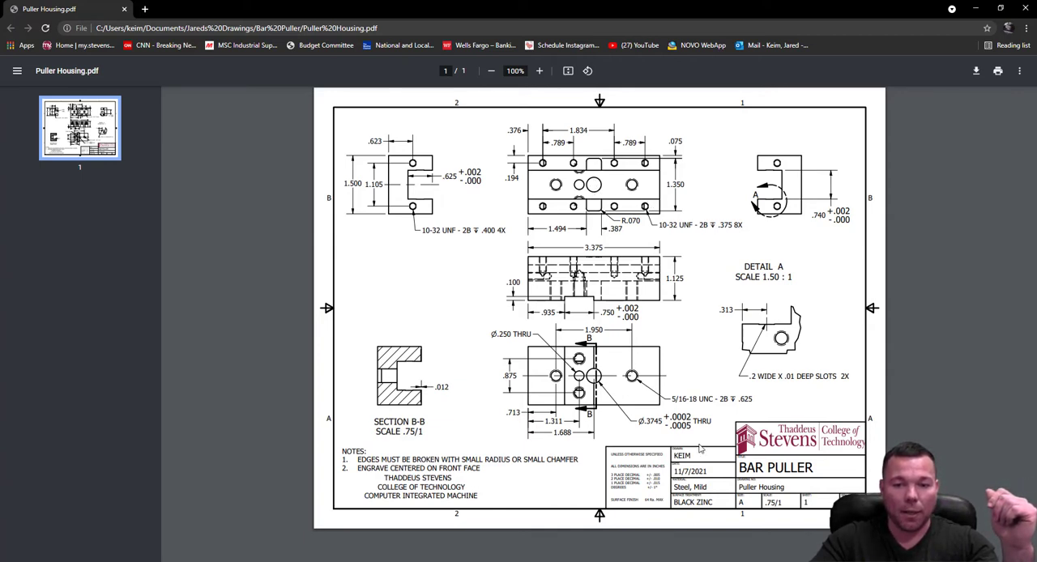
pyautogui.moveTo(639, 421); pyautogui.dragTo(693, 421)
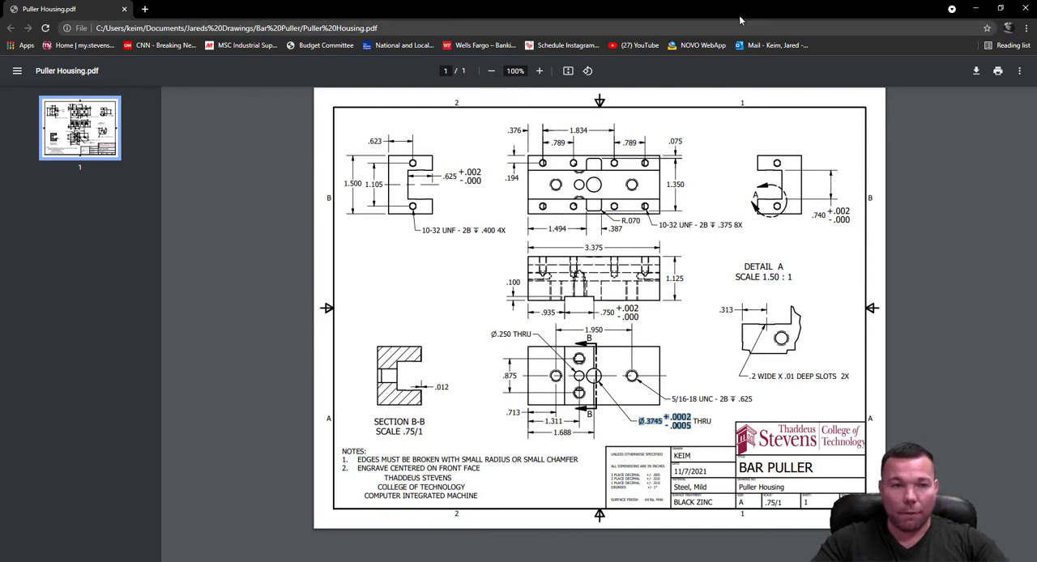
pyautogui.moveTo(565, 14); pyautogui.dragTo(0, 186)
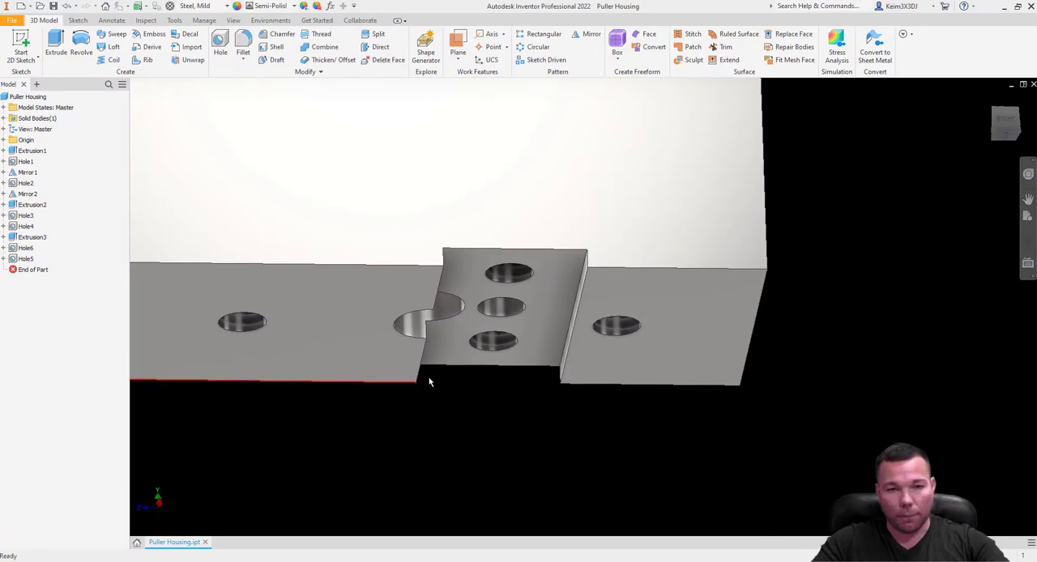
# Switch to Mastercam, narrow the Toolpaths manager slightly, and browse to the Bar Puller drawings folder for opening a file.
pyautogui.click(1002, 8)
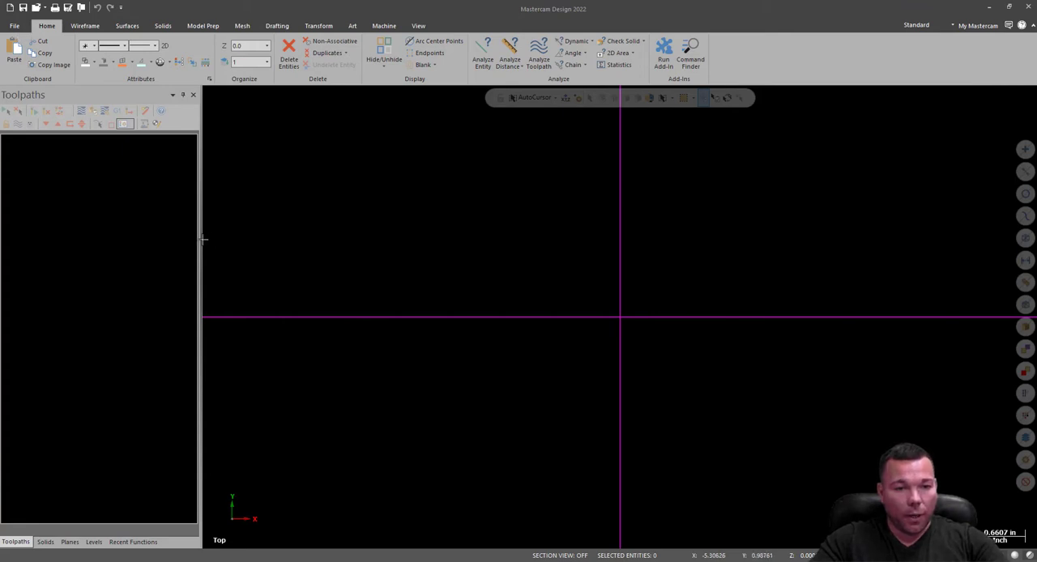
pyautogui.moveTo(200, 239); pyautogui.dragTo(188, 240)
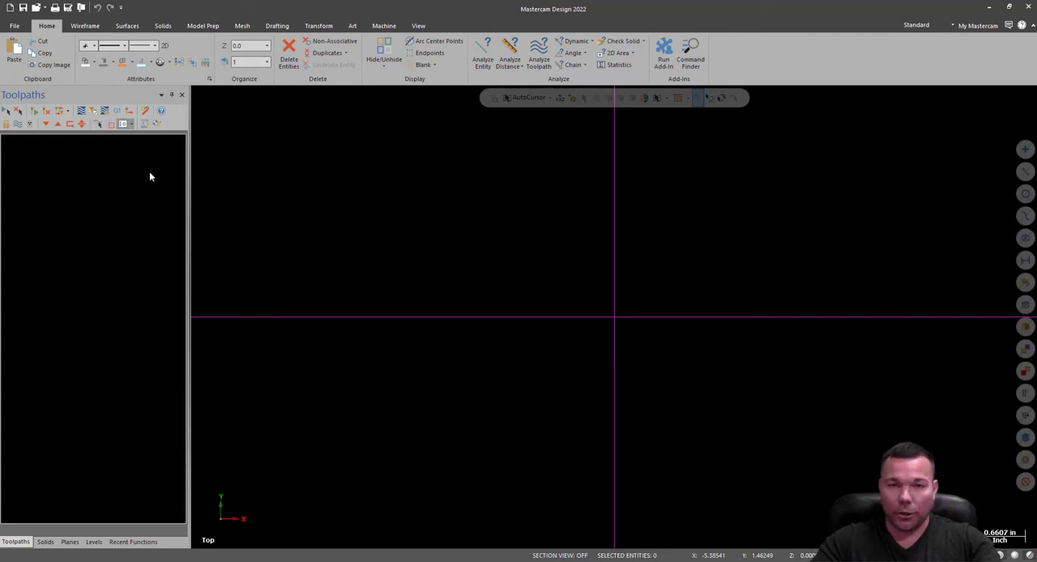
pyautogui.click(15, 25)
pyautogui.click(41, 91)
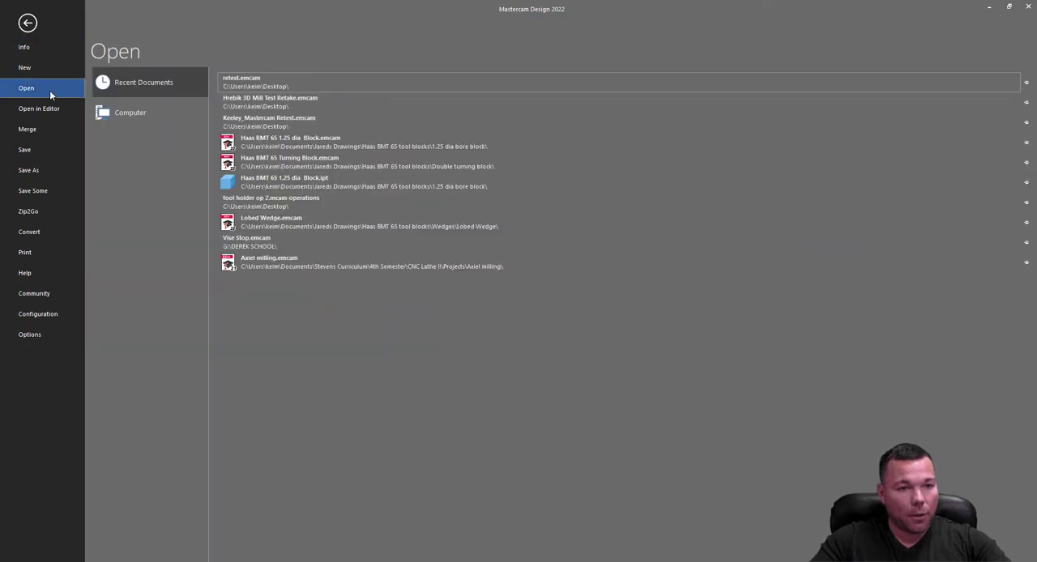
pyautogui.click(135, 115)
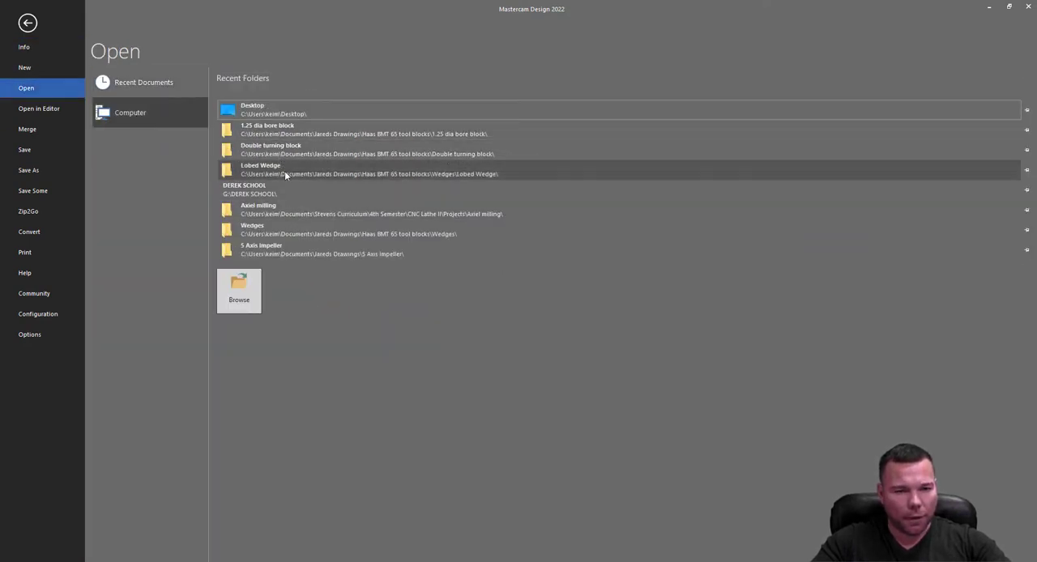
pyautogui.click(239, 291)
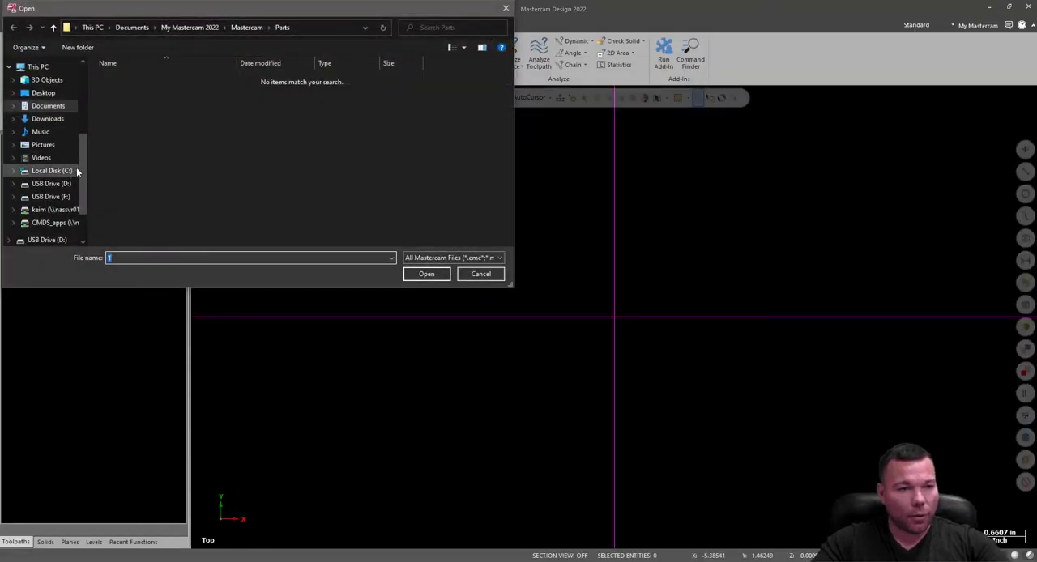
pyautogui.click(49, 106)
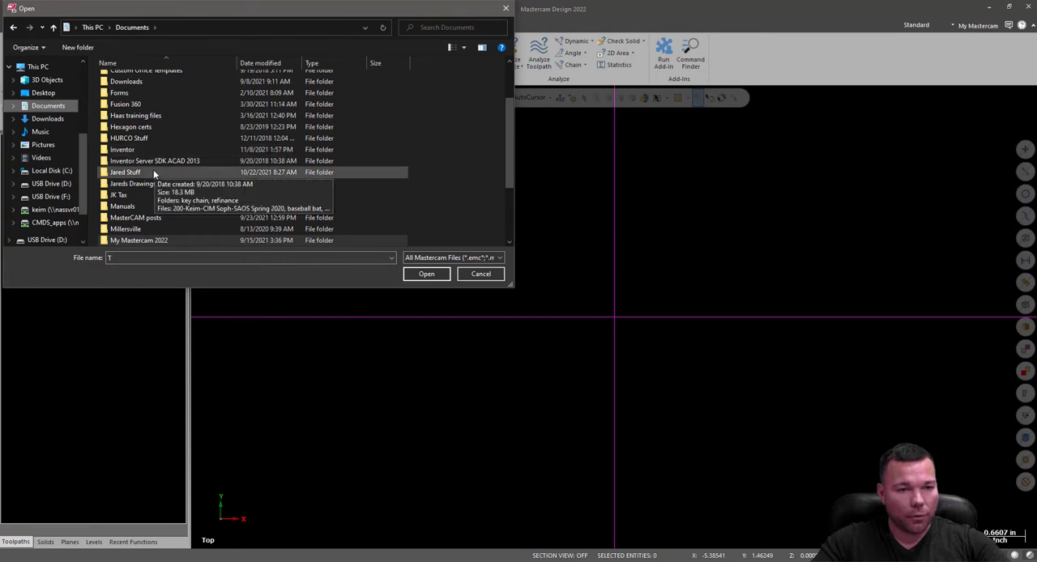
pyautogui.doubleClick(133, 184)
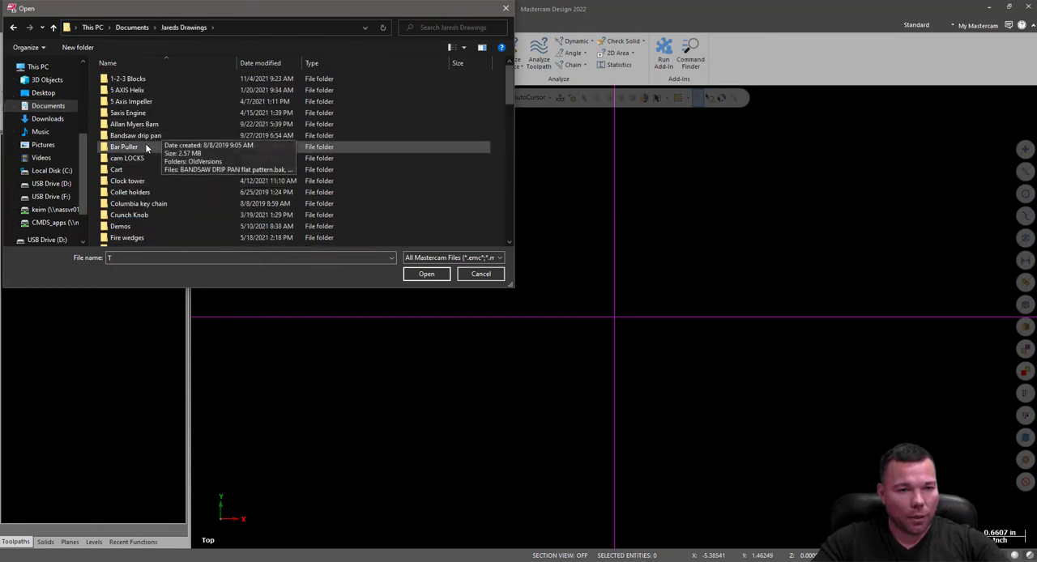
pyautogui.doubleClick(141, 147)
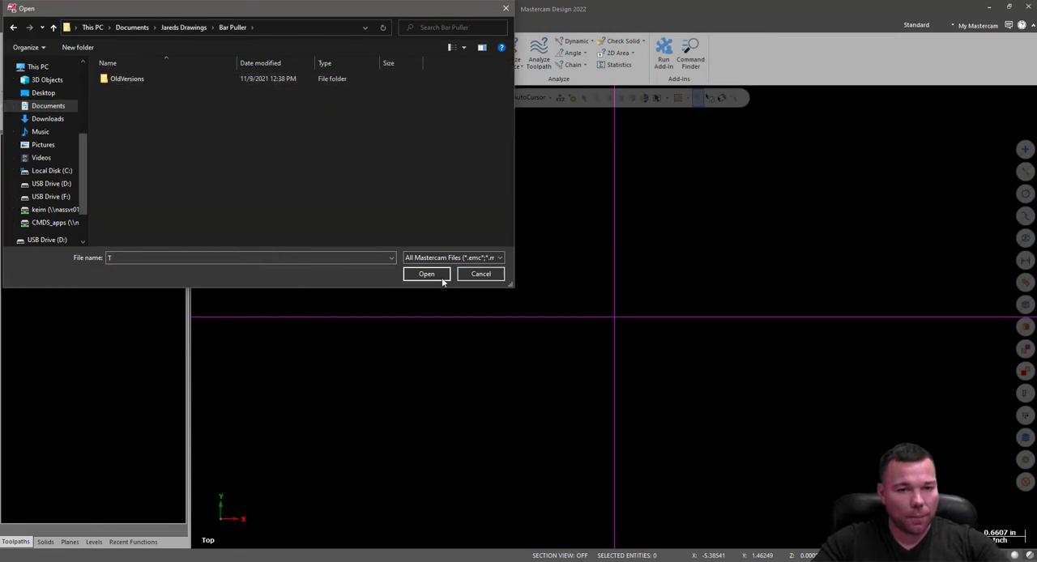
# List all file types and open the Puller Housing Autodesk Inventor part in Mastercam.
pyautogui.click(452, 258)
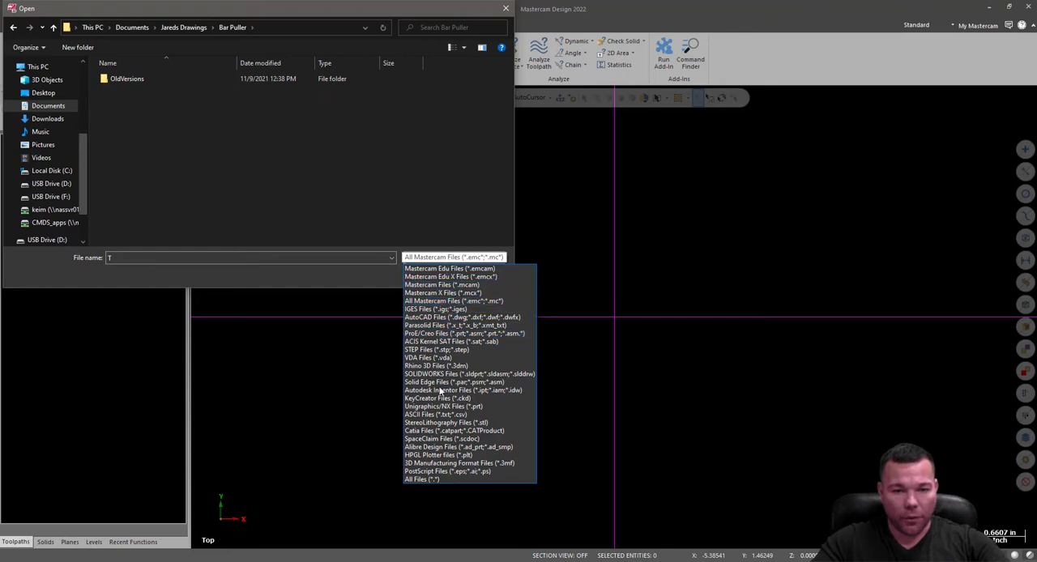
pyautogui.click(422, 479)
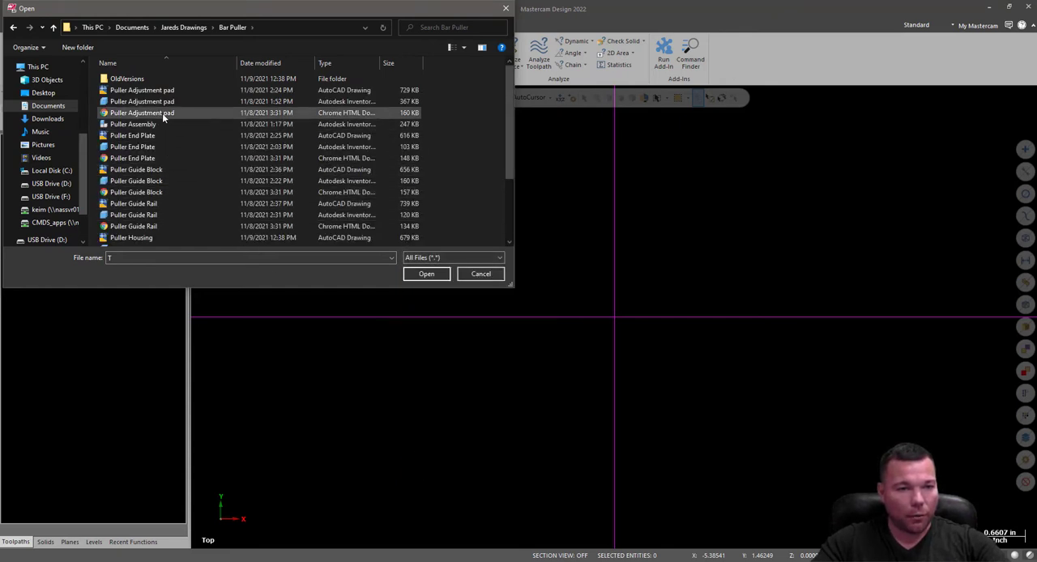
pyautogui.scroll(-1, 162, 134)
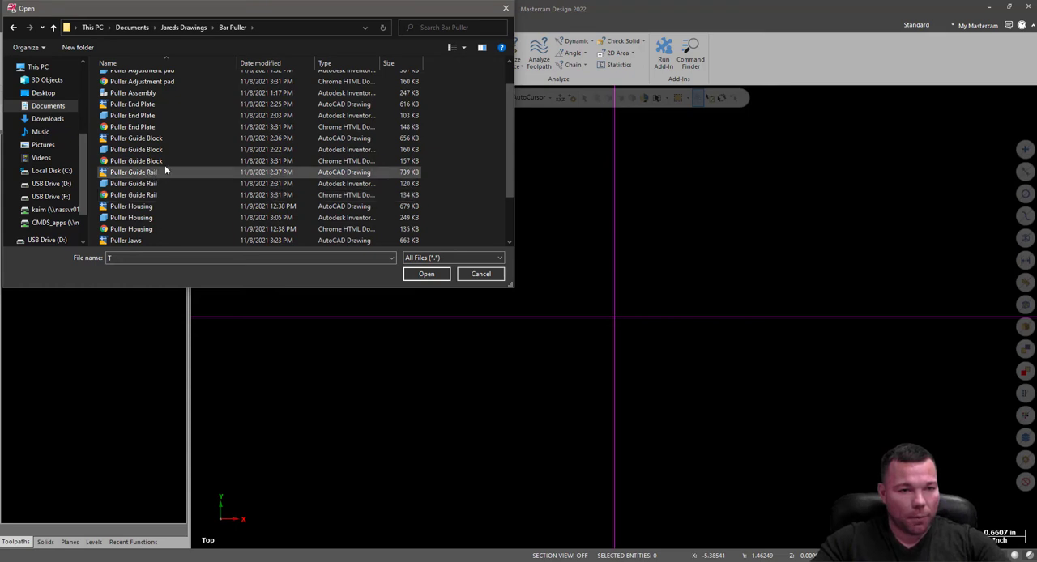
pyautogui.scroll(-1, 167, 174)
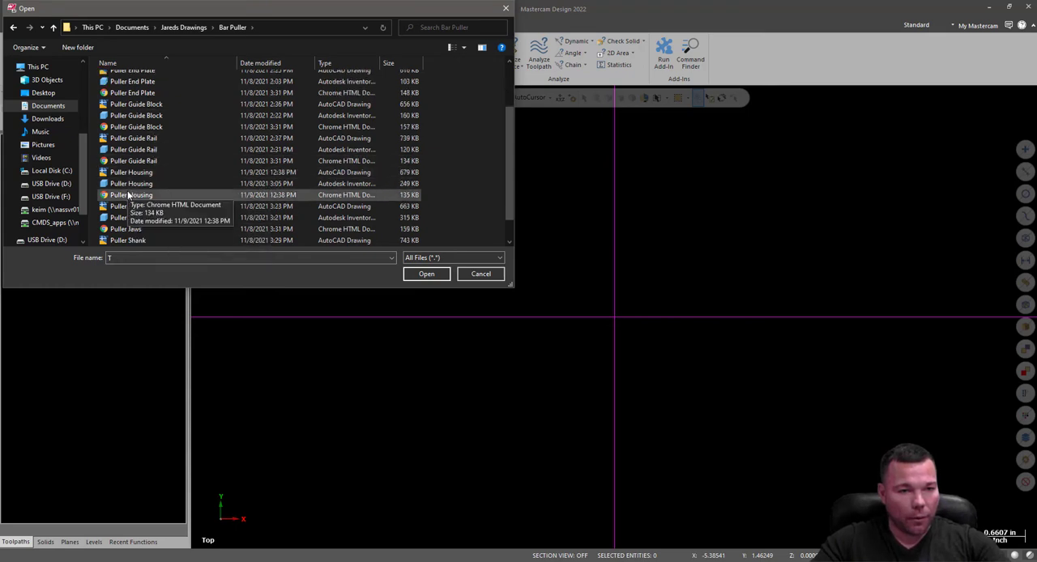
pyautogui.click(270, 184)
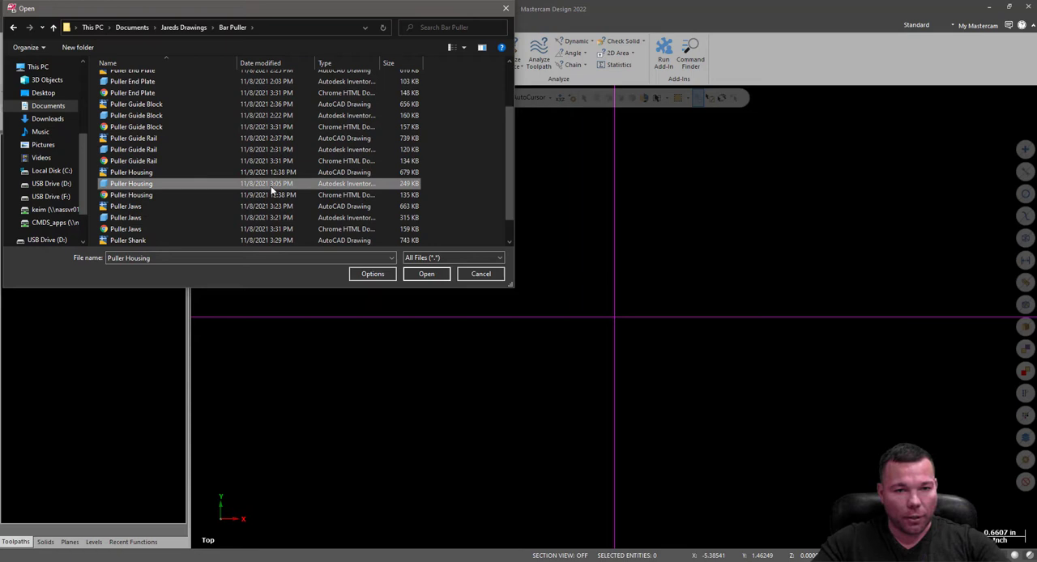
pyautogui.doubleClick(137, 185)
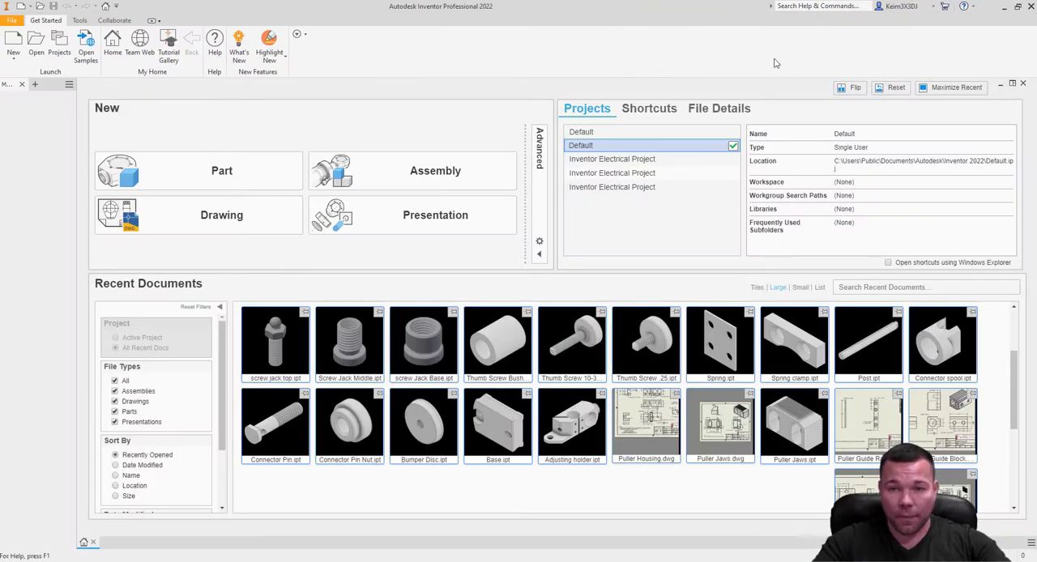
pyautogui.click(1004, 7)
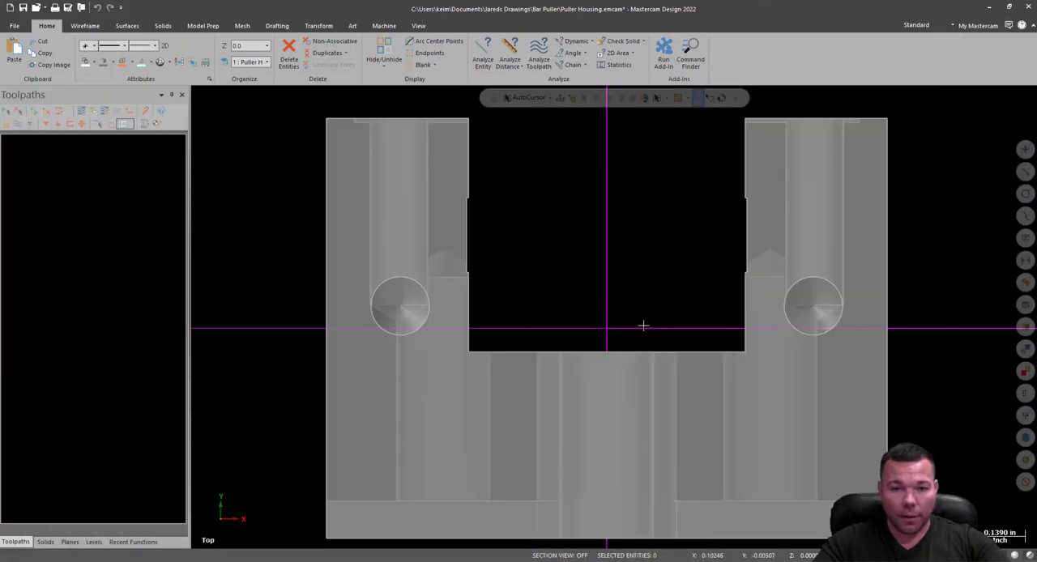
# Inspect the imported housing solid and its orientation relative to the coordinate axes.
pyautogui.scroll(-4, 644, 325)
pyautogui.moveTo(792, 262); pyautogui.dragTo(615, 317, button='middle')
pyautogui.moveTo(566, 284); pyautogui.dragTo(625, 256, button='middle')
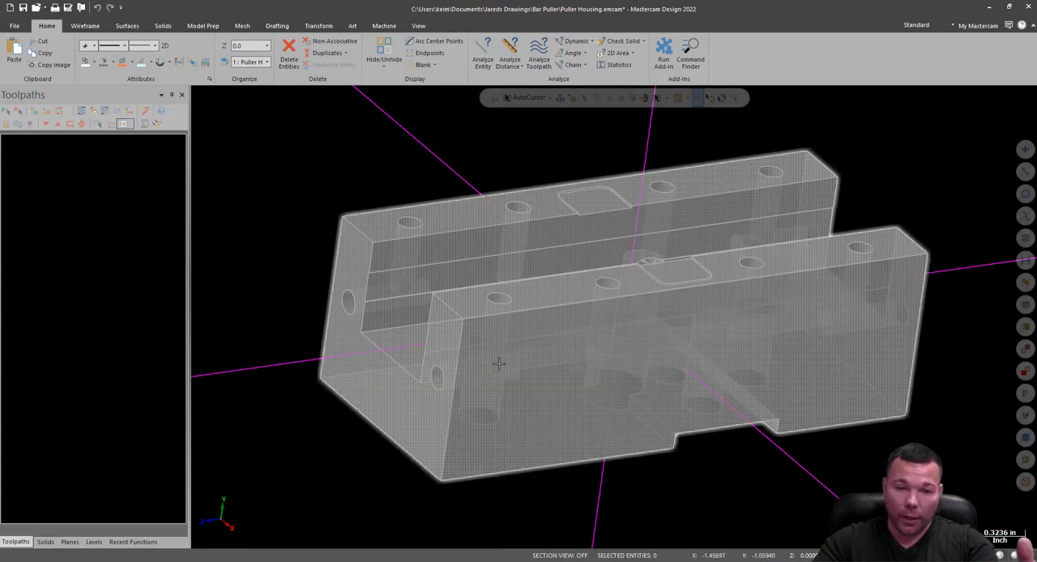
pyautogui.moveTo(445, 300); pyautogui.dragTo(502, 137, button='middle')
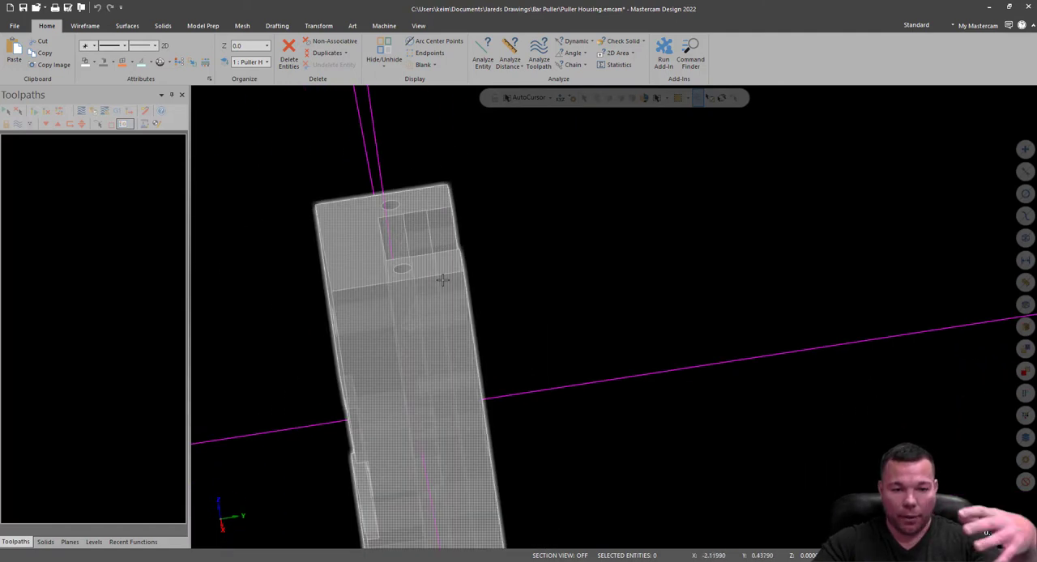
pyautogui.scroll(-2, 585, 242)
pyautogui.click(477, 320)
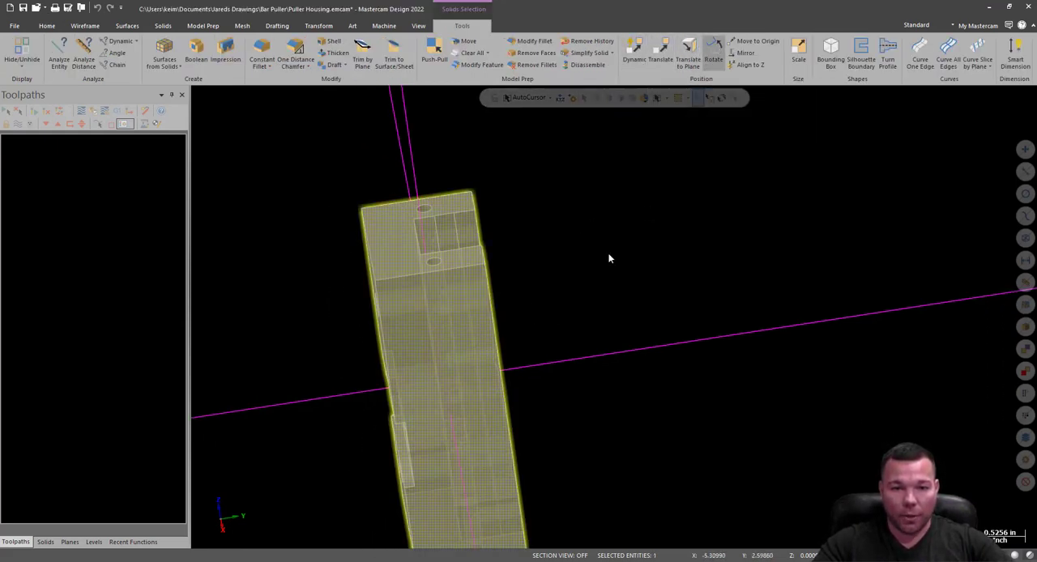
pyautogui.moveTo(562, 313)
pyautogui.mouseDown(button='middle')
pyautogui.moveTo(567, 239)
pyautogui.moveTo(637, 254)
pyautogui.moveTo(551, 259)
pyautogui.moveTo(644, 188)
pyautogui.mouseUp(button='middle')
pyautogui.rightClick(644, 189)
pyautogui.click(657, 271)
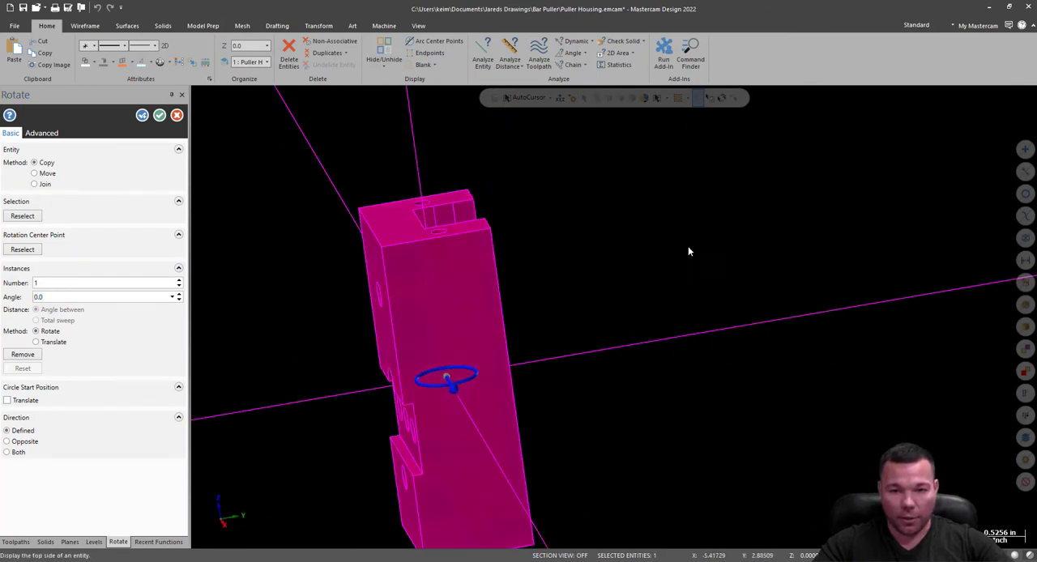
pyautogui.press('Escape')
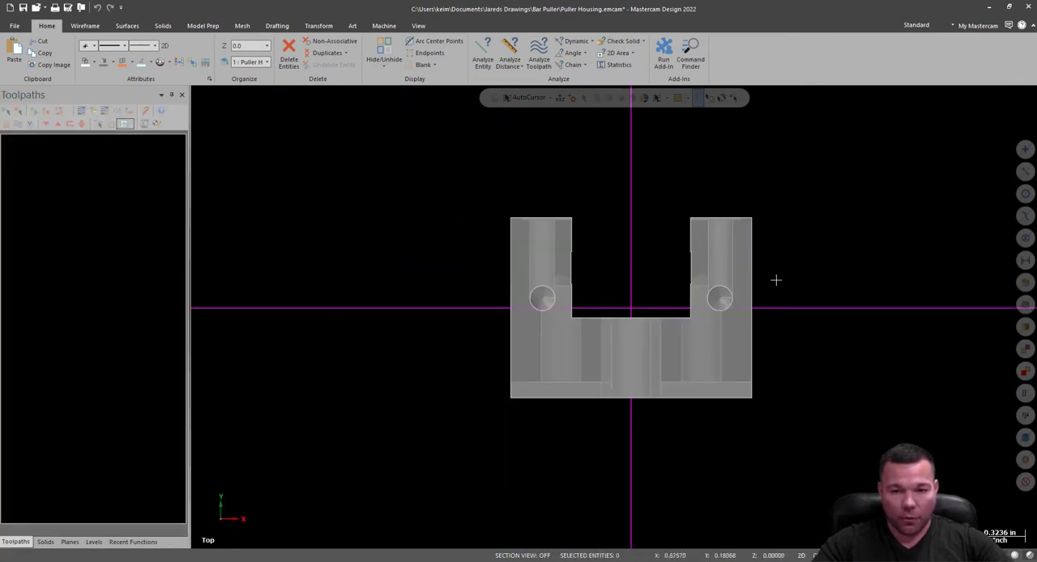
pyautogui.rightClick(455, 214)
pyautogui.click(487, 274)
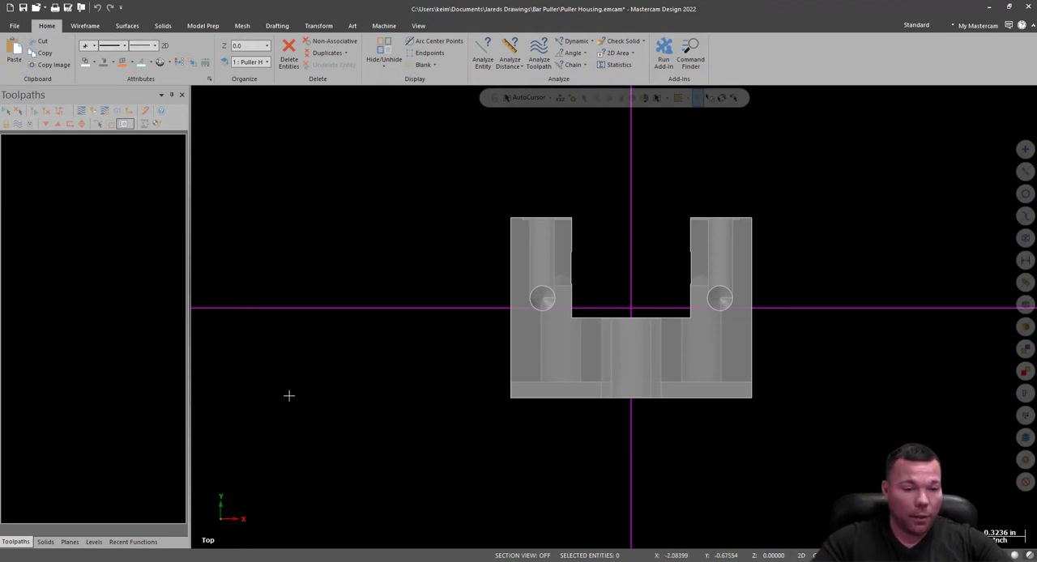
# Rotate the housing solid 90° about the origin in the Right view, using the Move method.
pyautogui.rightClick(375, 217)
pyautogui.click(431, 300)
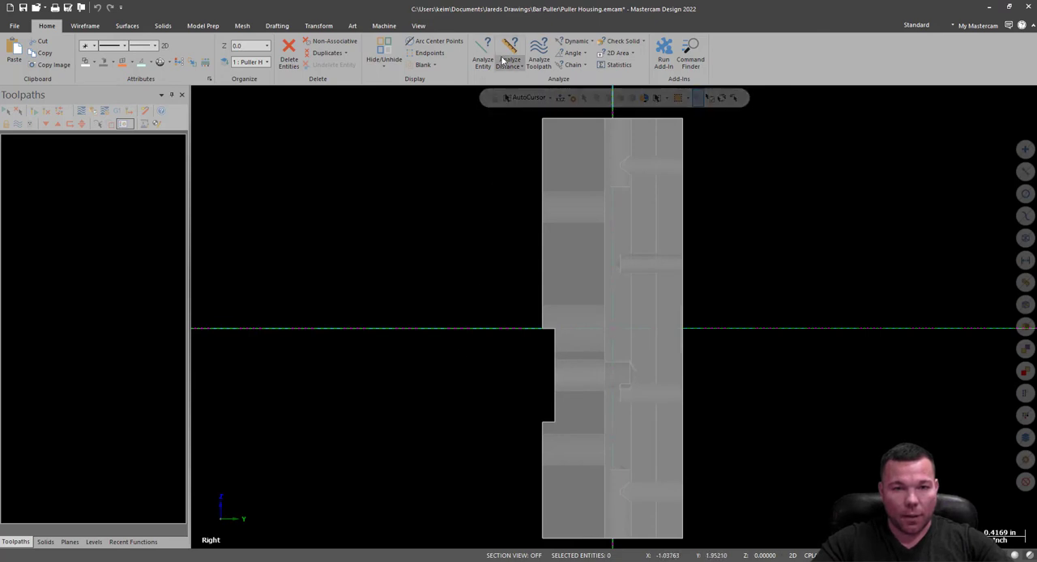
pyautogui.click(592, 218)
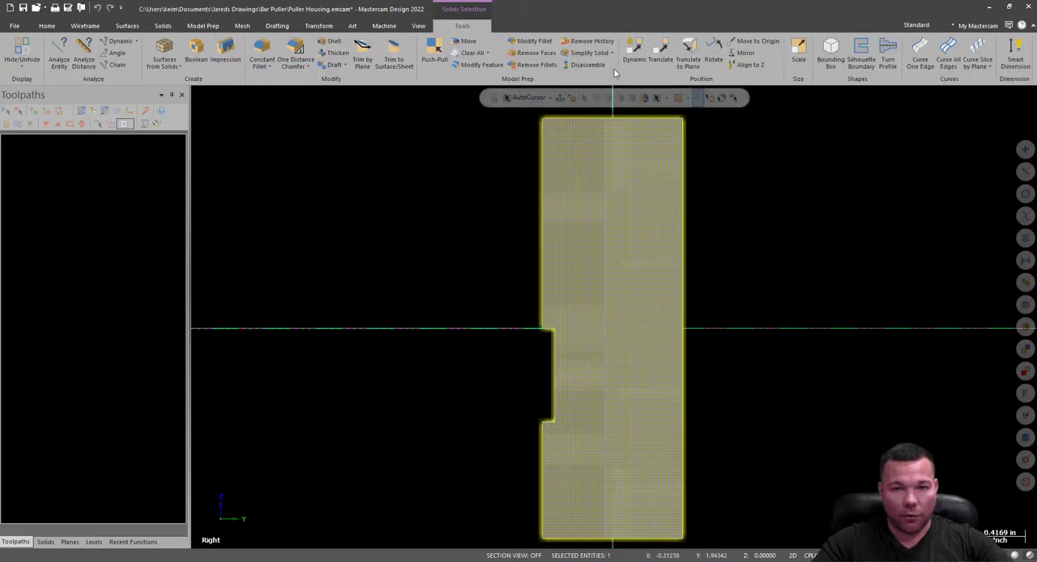
pyautogui.click(713, 53)
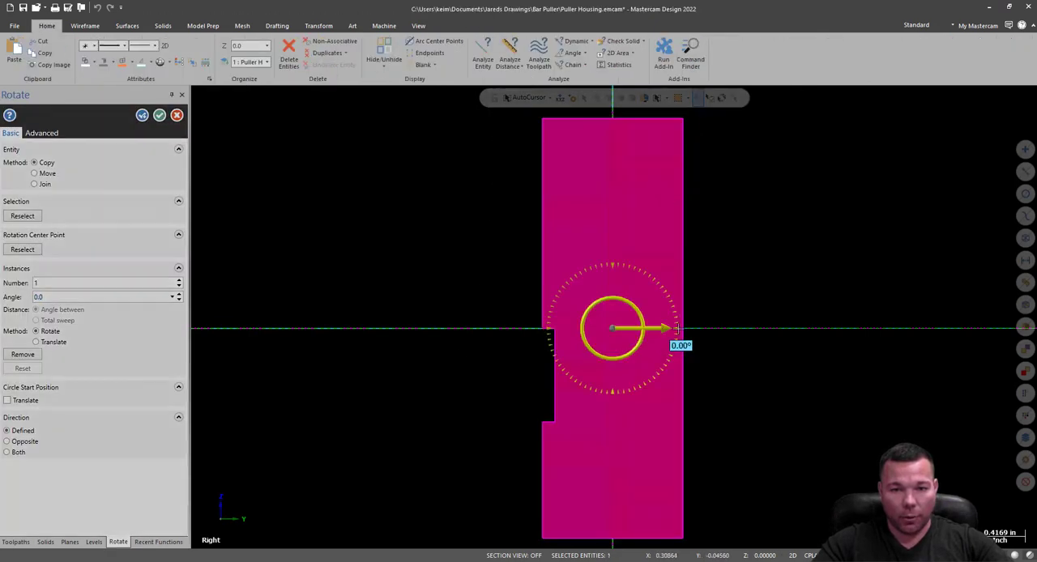
pyautogui.moveTo(650, 332); pyautogui.dragTo(618, 224)
pyautogui.write('90.')
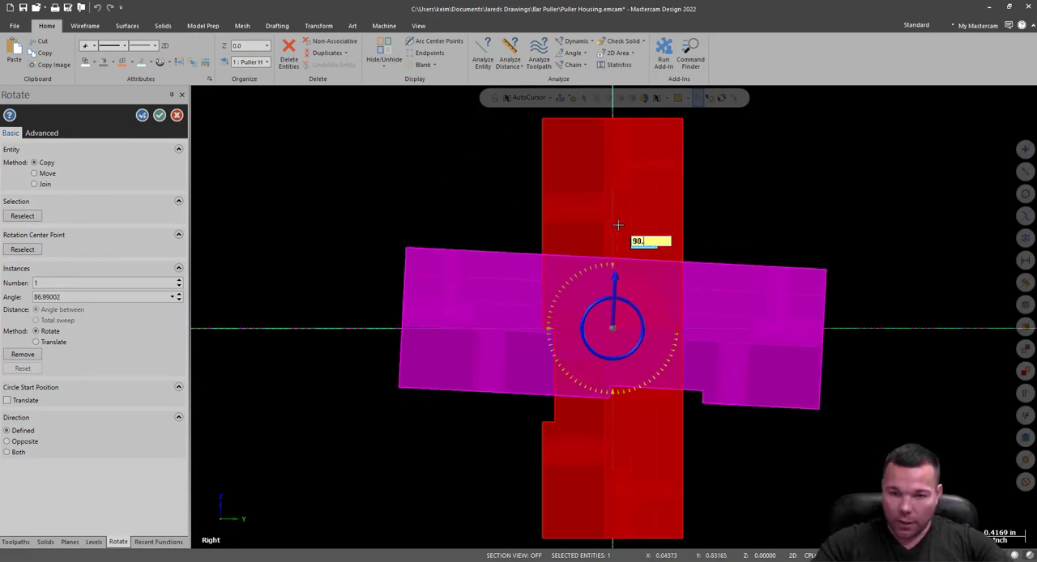
pyautogui.press('Return')
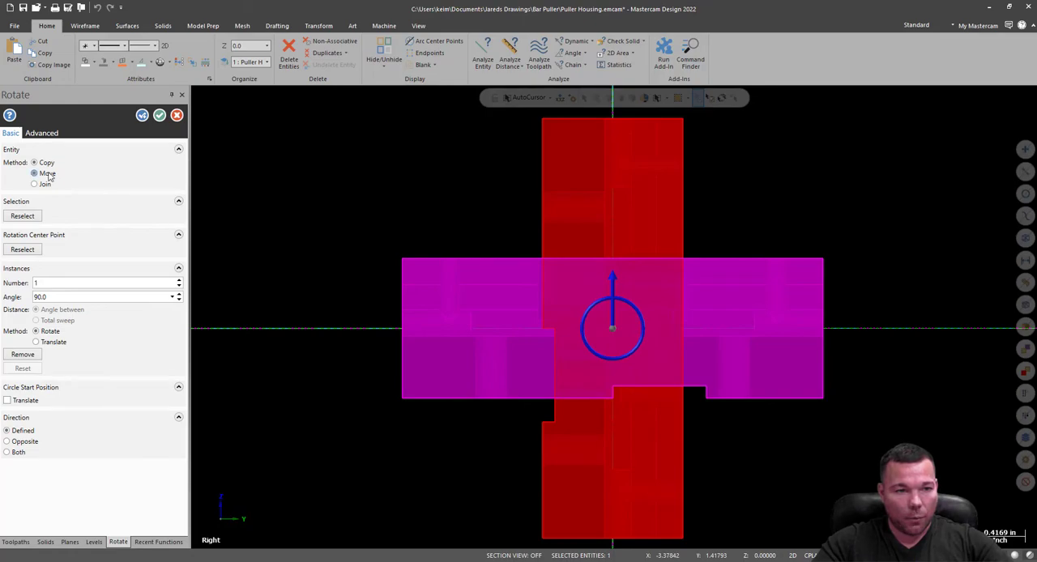
pyautogui.click(158, 115)
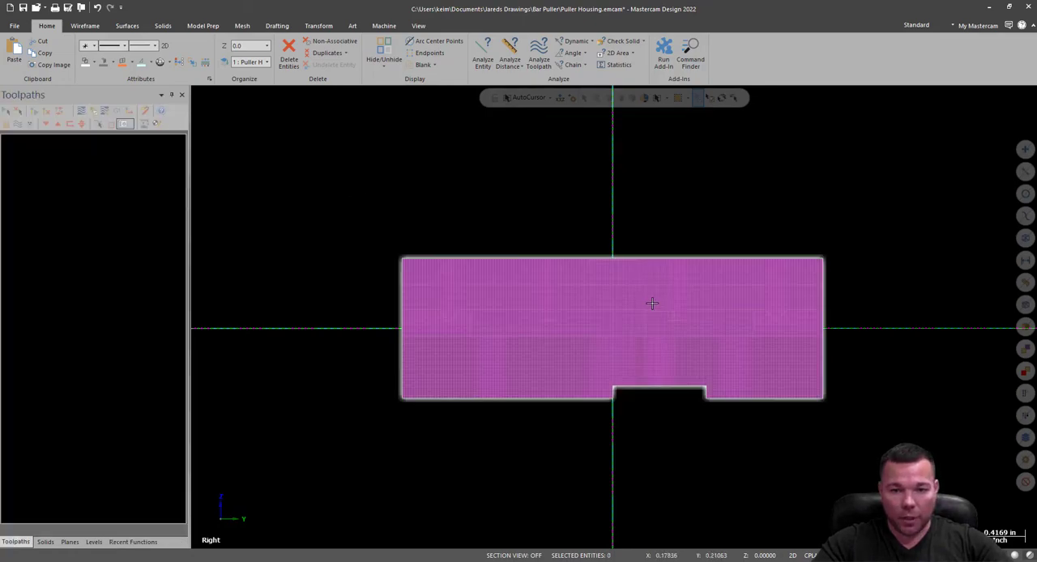
# Rotate the housing solid 90° about the origin in the Top view so its length runs along X.
pyautogui.moveTo(681, 220); pyautogui.dragTo(869, 163, button='middle')
pyautogui.rightClick(868, 163)
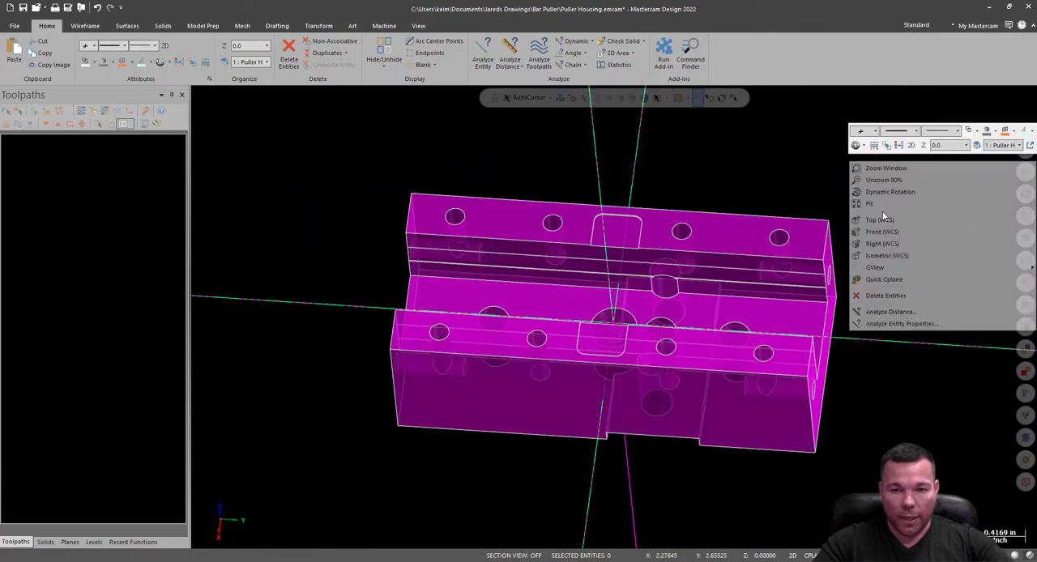
pyautogui.click(895, 219)
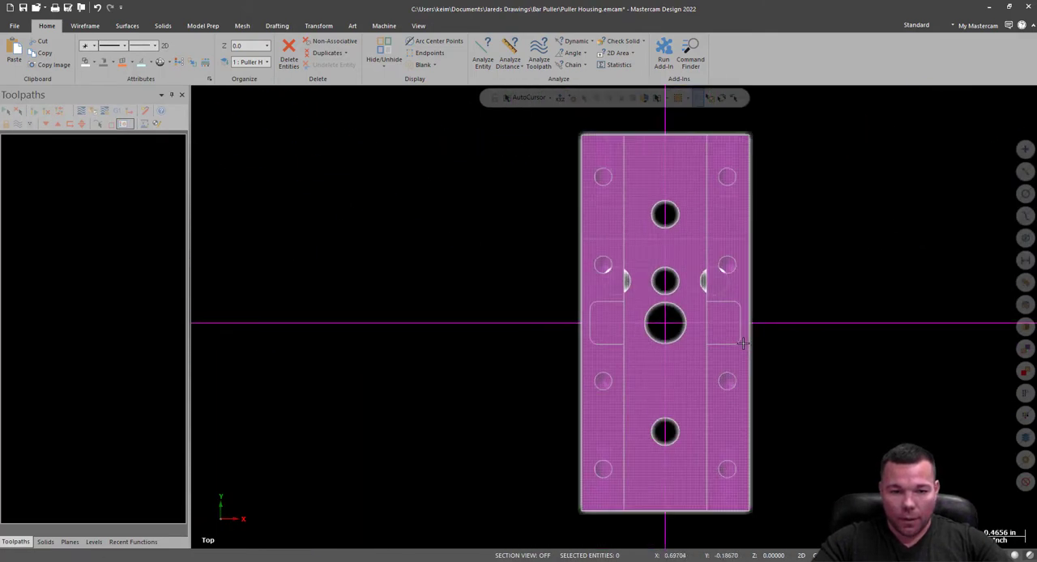
pyautogui.scroll(-1, 742, 344)
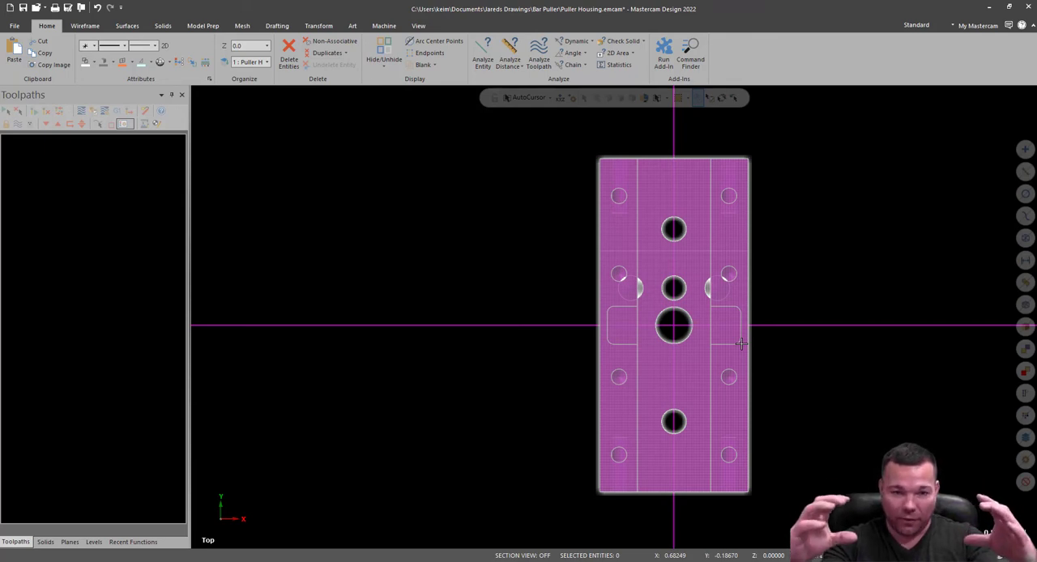
pyautogui.click(705, 234)
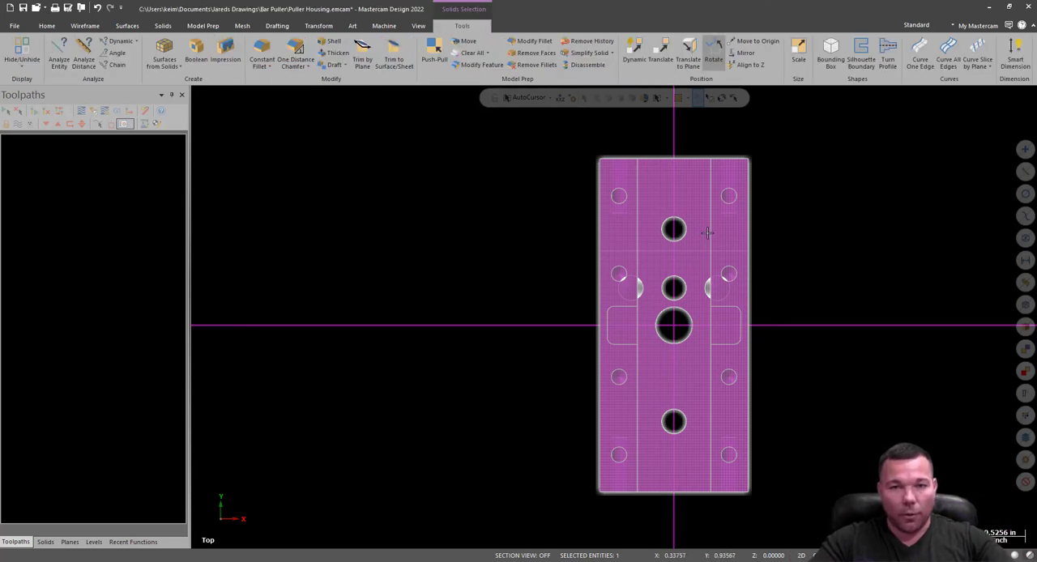
pyautogui.click(713, 50)
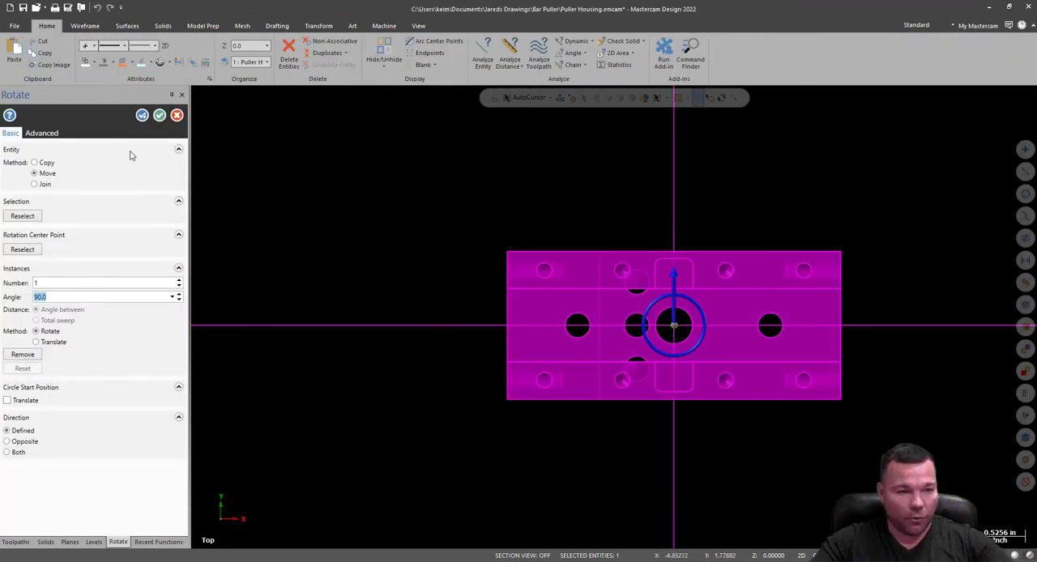
pyautogui.click(160, 115)
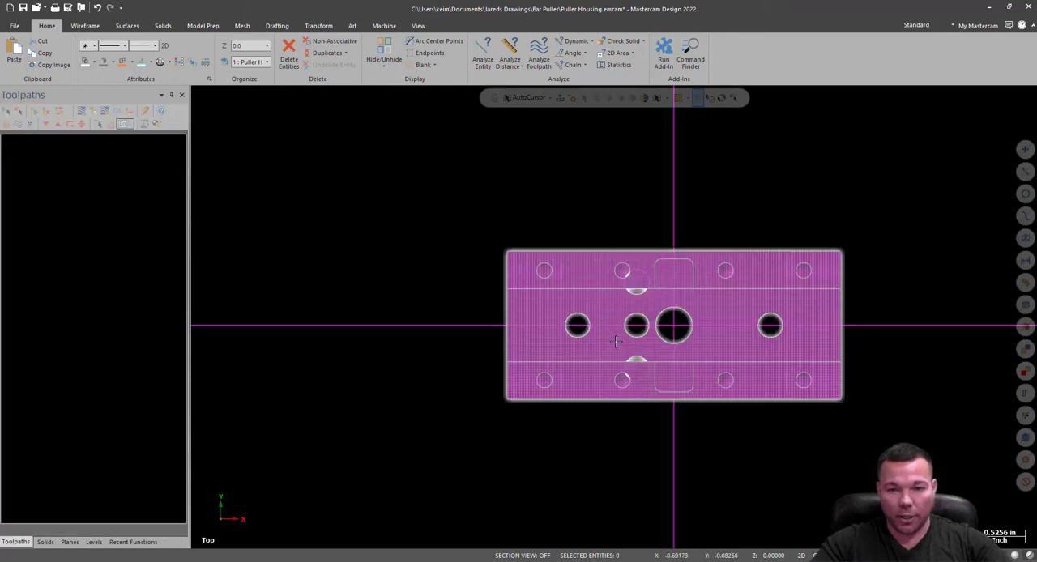
# Start a Dynamic move of the housing solid with the gnomon origin on the top face's back corner at the +X end.
pyautogui.moveTo(669, 456)
pyautogui.mouseDown(button='middle')
pyautogui.moveTo(679, 303)
pyautogui.moveTo(681, 317)
pyautogui.moveTo(757, 329)
pyautogui.moveTo(902, 384)
pyautogui.moveTo(861, 378)
pyautogui.moveTo(857, 366)
pyautogui.mouseUp(button='middle')
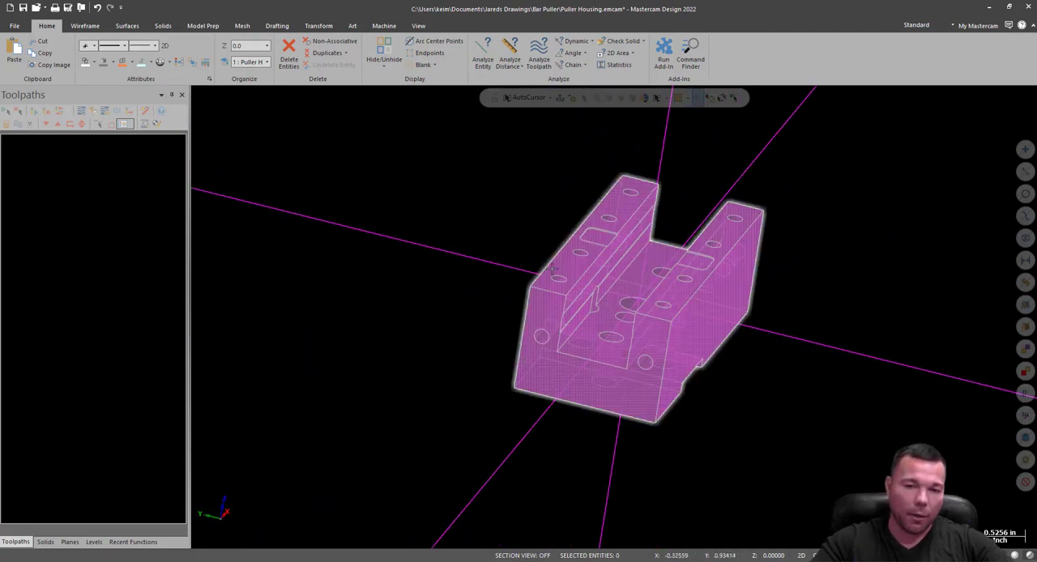
pyautogui.scroll(3, 612, 270)
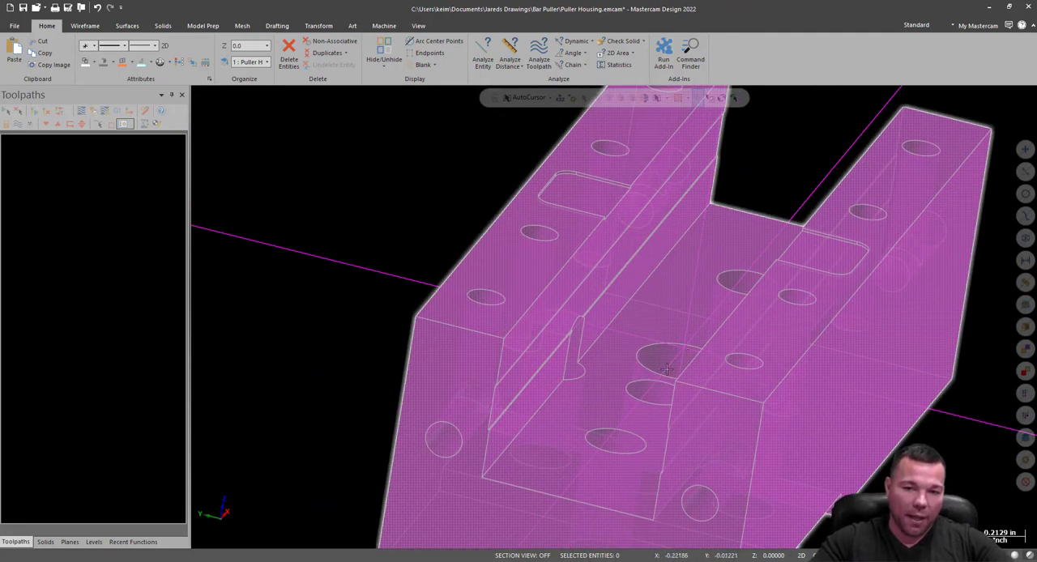
pyautogui.moveTo(694, 364); pyautogui.dragTo(724, 340, button='middle')
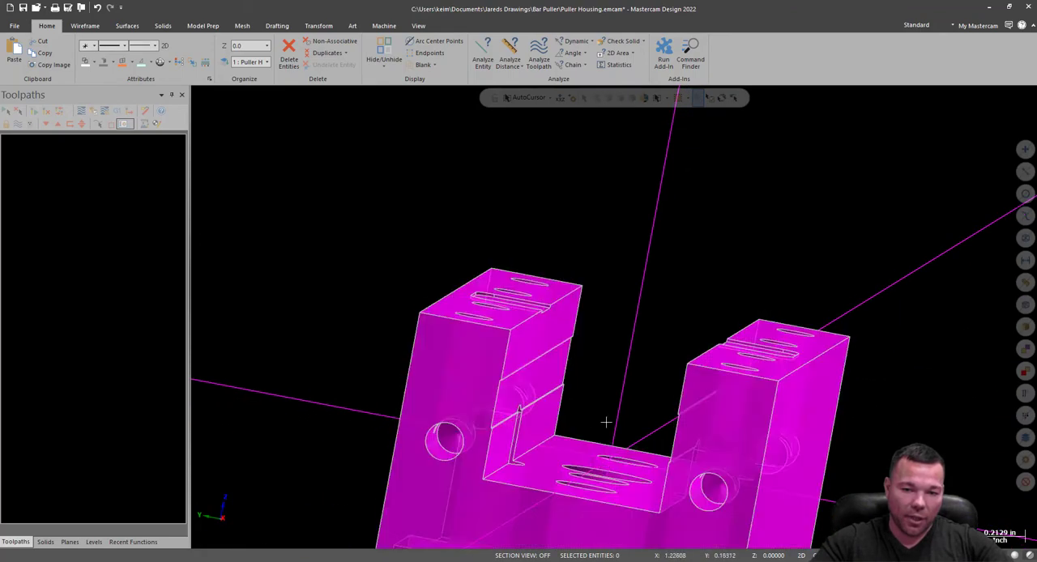
pyautogui.moveTo(640, 426); pyautogui.dragTo(671, 371, button='middle')
pyautogui.scroll(2, 762, 358)
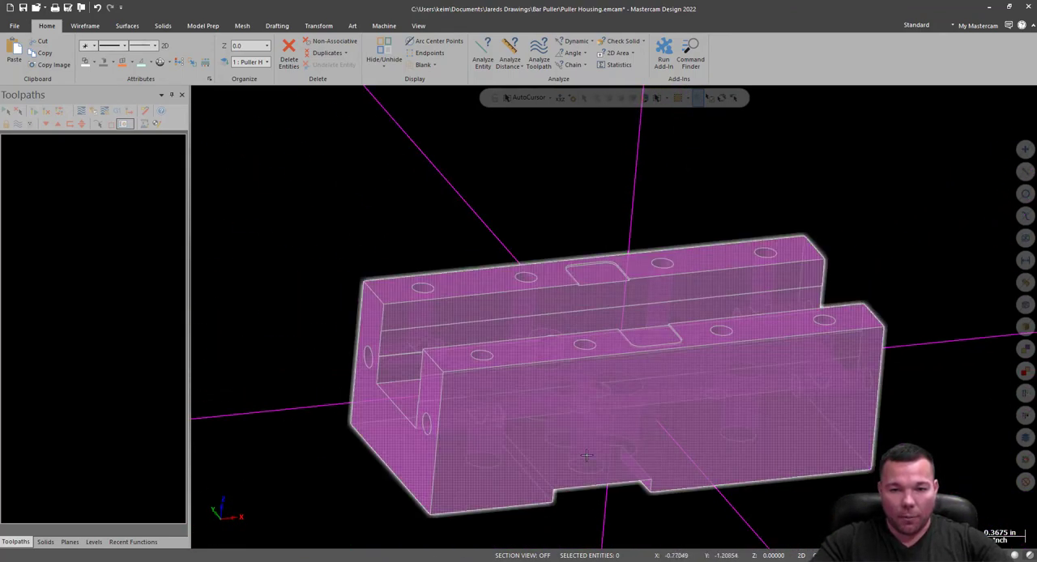
pyautogui.click(607, 390)
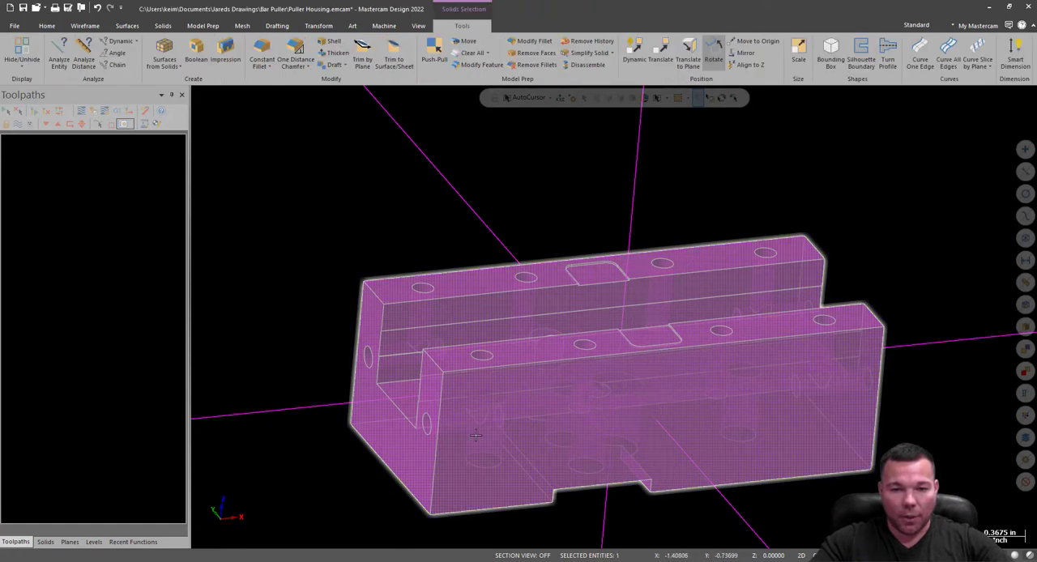
pyautogui.click(639, 54)
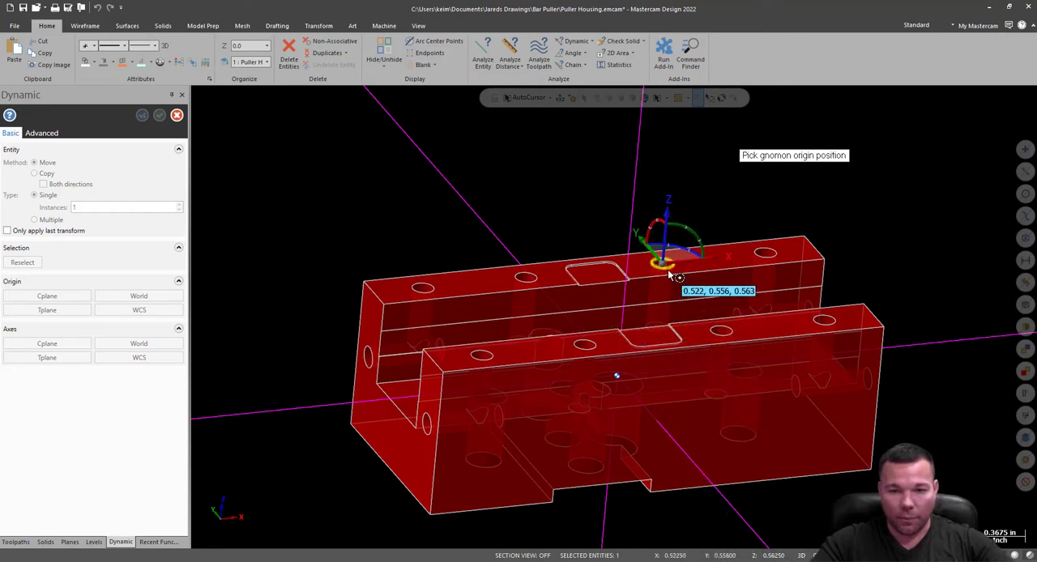
pyautogui.click(813, 237)
# Translate the housing -0.5625 in along Z so its top face lies at the origin's Z level.
pyautogui.click(813, 212)
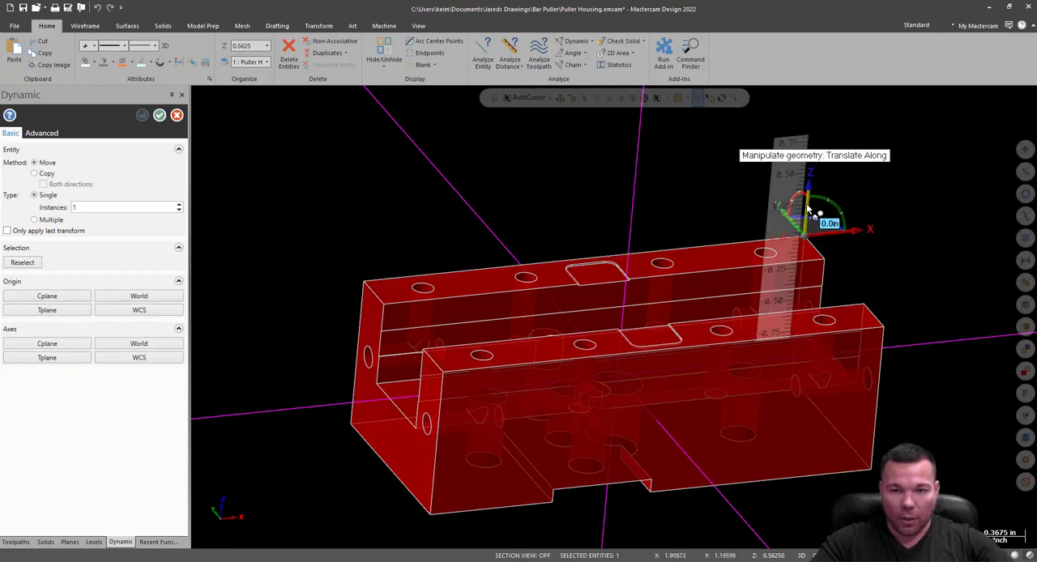
pyautogui.click(808, 209)
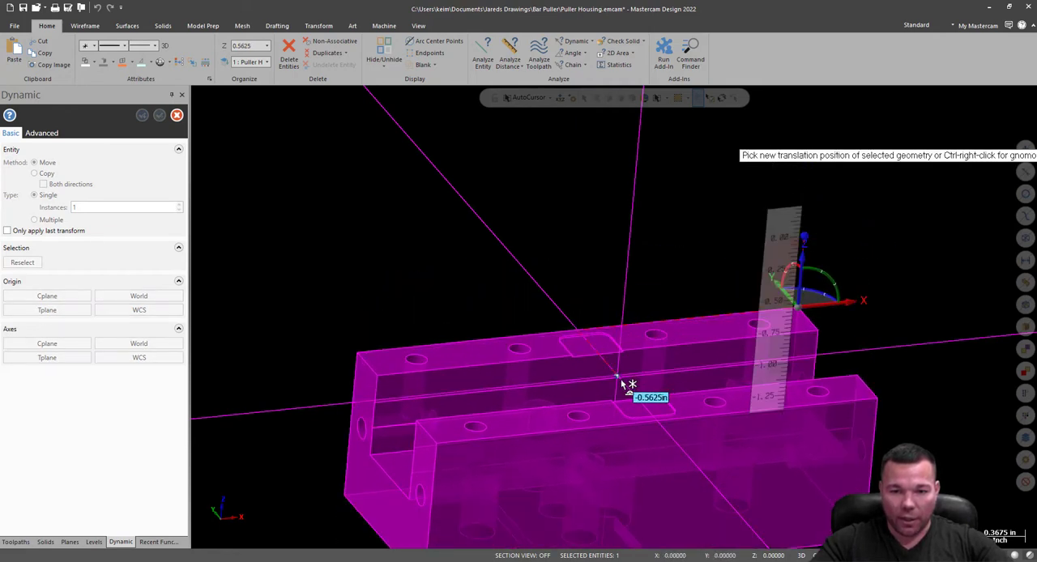
pyautogui.click(622, 383)
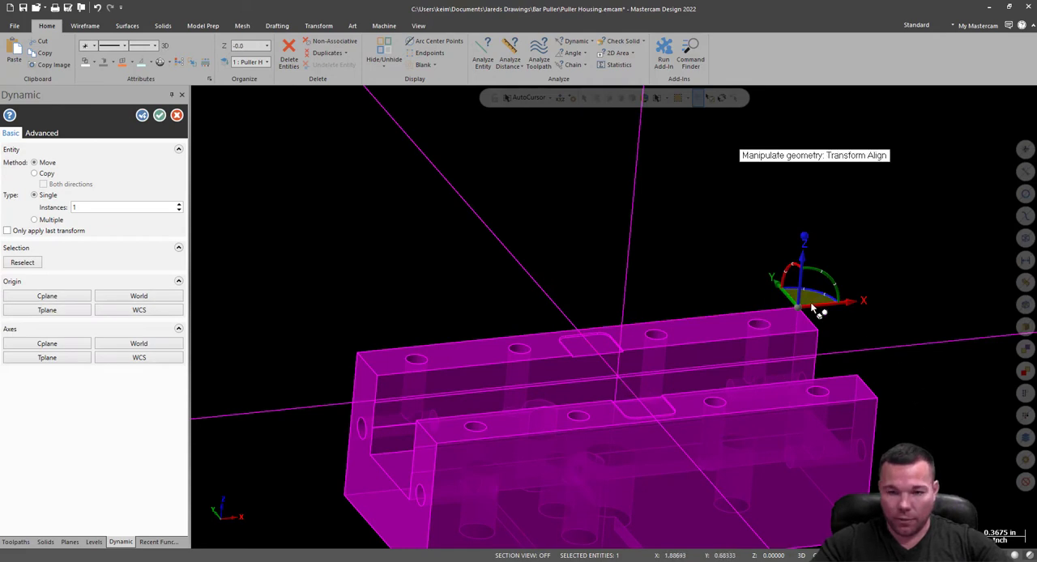
pyautogui.press('Return')
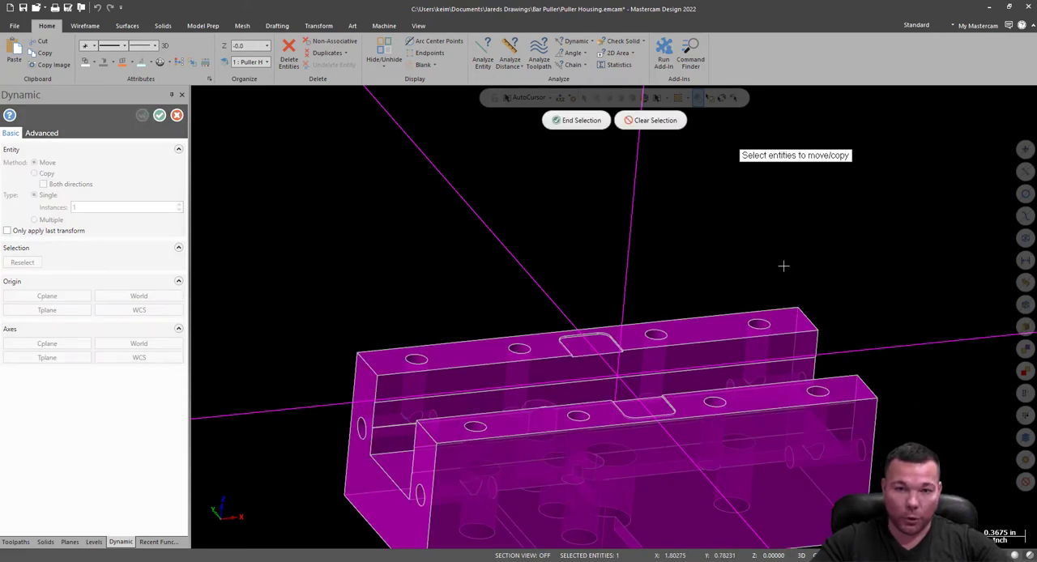
pyautogui.click(588, 122)
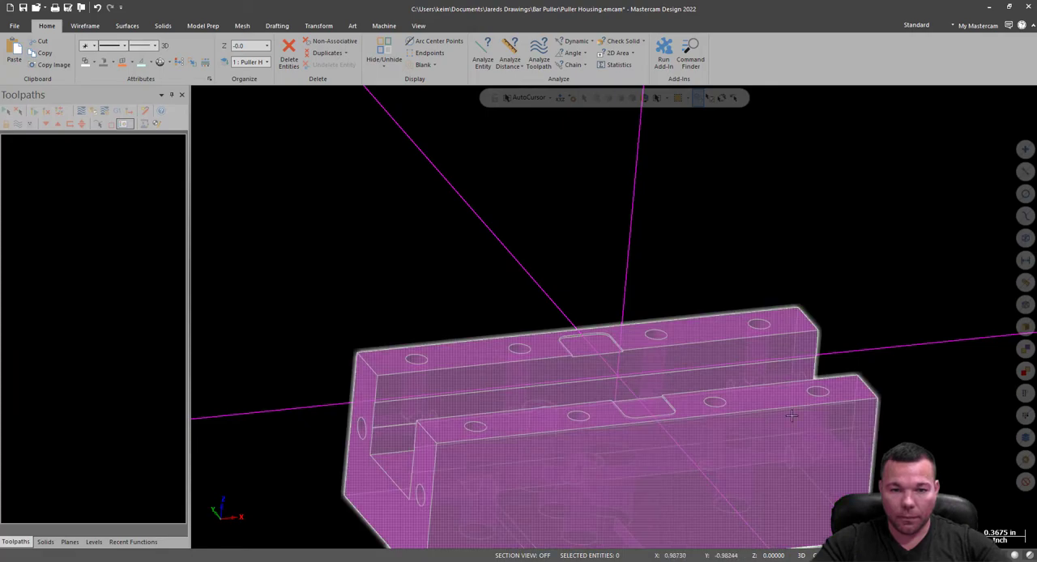
# Add a mill machine group using the MPPOSTABILITY_HAAS_VF4_TR210 machine definition.
pyautogui.moveTo(736, 324)
pyautogui.mouseDown(button='middle')
pyautogui.moveTo(764, 315)
pyautogui.moveTo(712, 317)
pyautogui.moveTo(722, 297)
pyautogui.moveTo(738, 305)
pyautogui.moveTo(720, 313)
pyautogui.moveTo(729, 335)
pyautogui.mouseUp(button='middle')
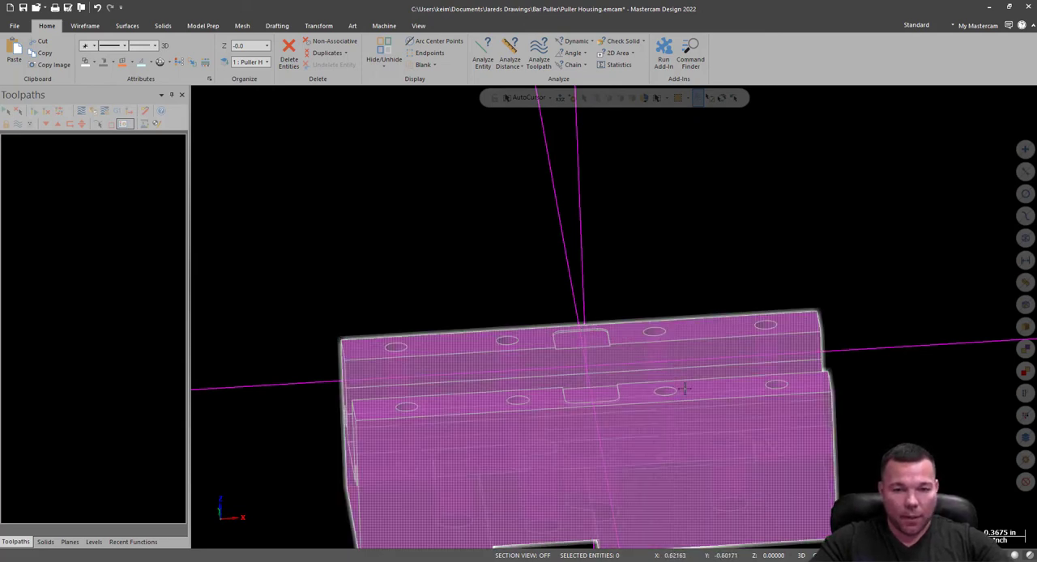
pyautogui.moveTo(685, 389)
pyautogui.mouseDown(button='middle')
pyautogui.moveTo(662, 292)
pyautogui.moveTo(708, 283)
pyautogui.moveTo(867, 306)
pyautogui.moveTo(896, 296)
pyautogui.moveTo(657, 298)
pyautogui.mouseUp(button='middle')
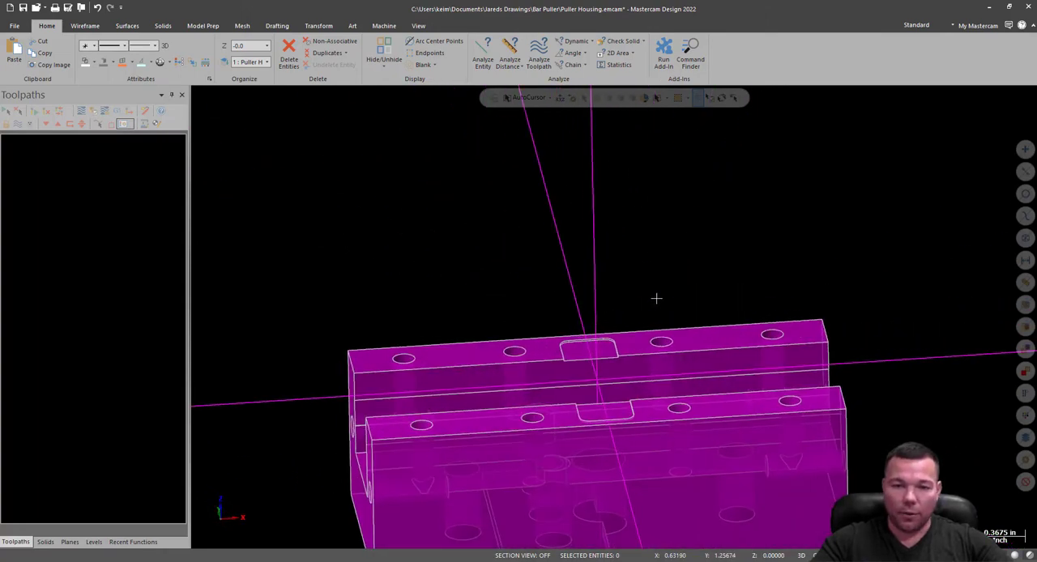
pyautogui.click(385, 25)
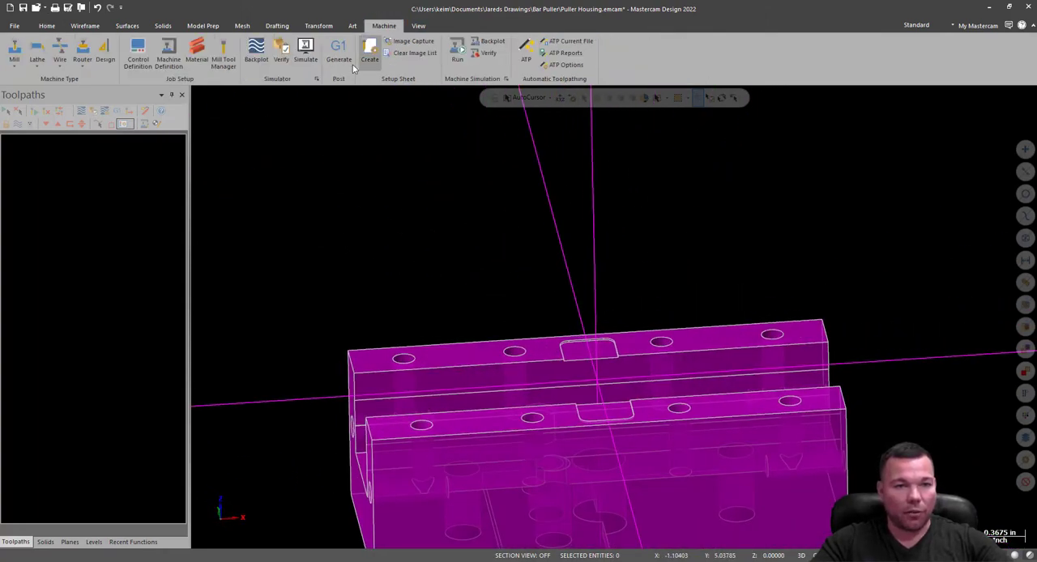
pyautogui.click(23, 68)
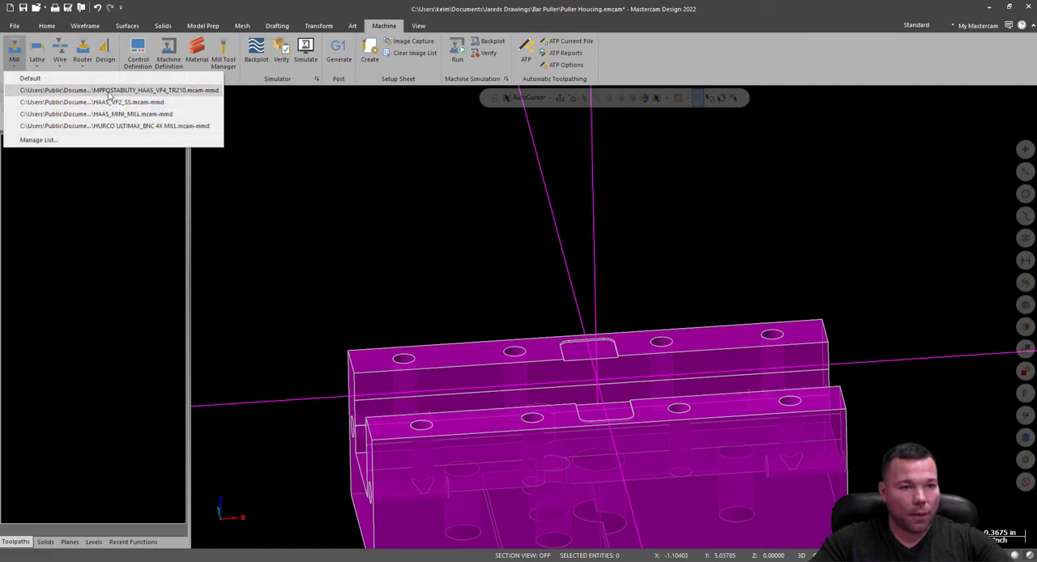
pyautogui.click(159, 92)
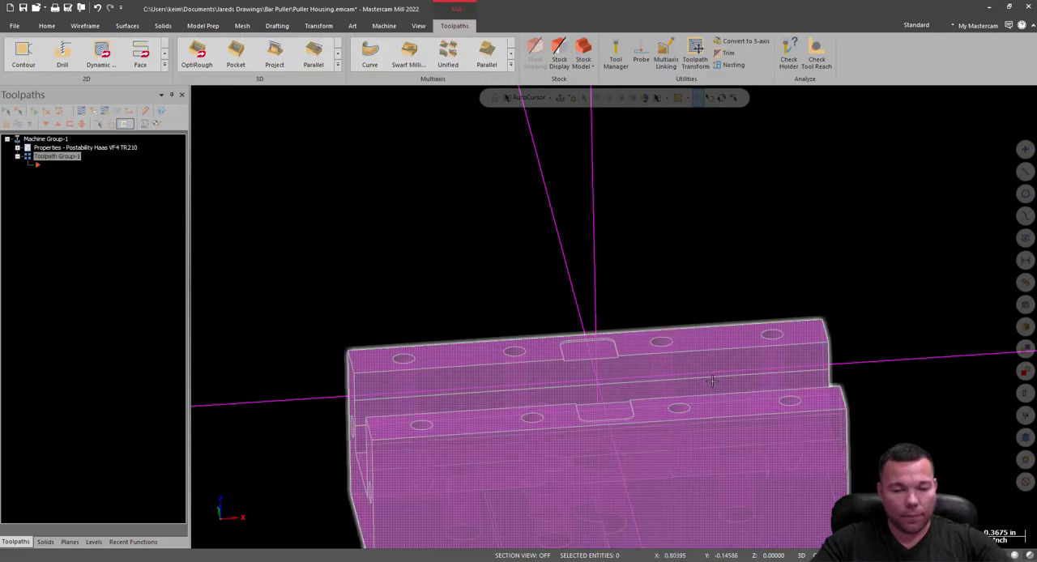
# Define the machine group's rectangular stock as X 3.5, Y 1.875 and Z 1.875.
pyautogui.click(18, 148)
pyautogui.click(37, 174)
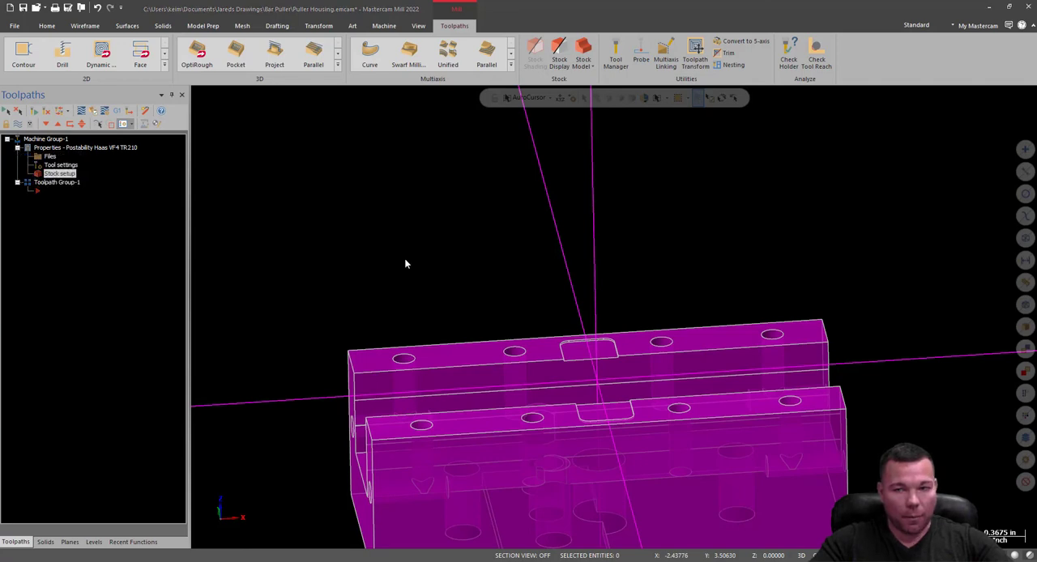
pyautogui.moveTo(1036, 106); pyautogui.dragTo(298, 109)
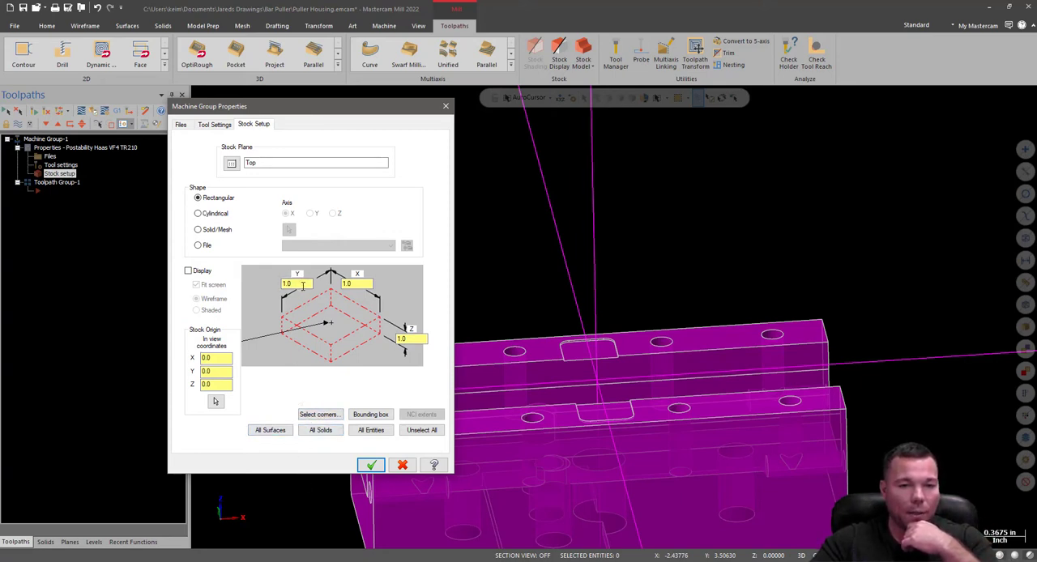
pyautogui.moveTo(302, 286); pyautogui.dragTo(262, 286)
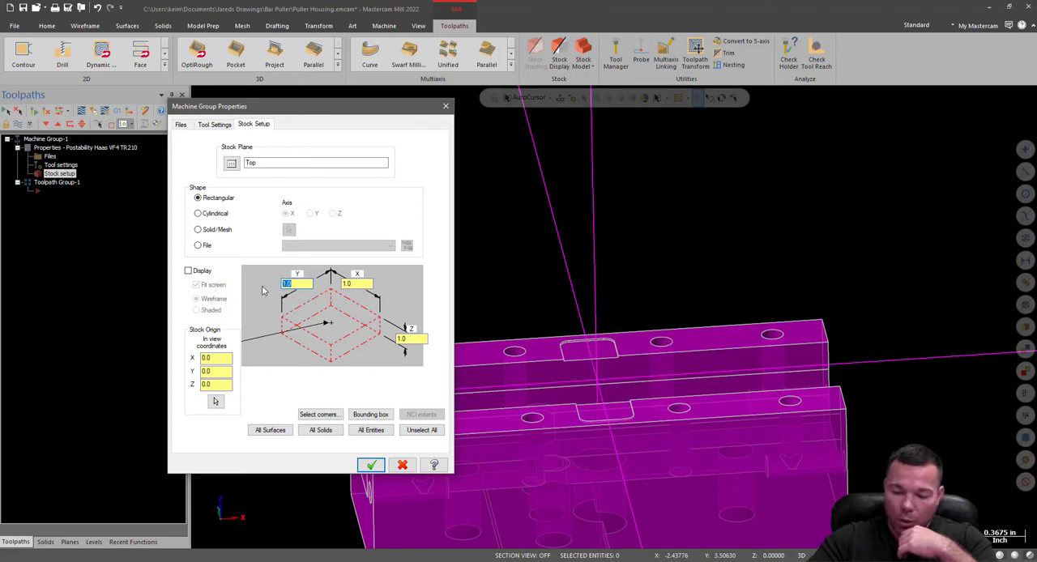
pyautogui.write('1.875')
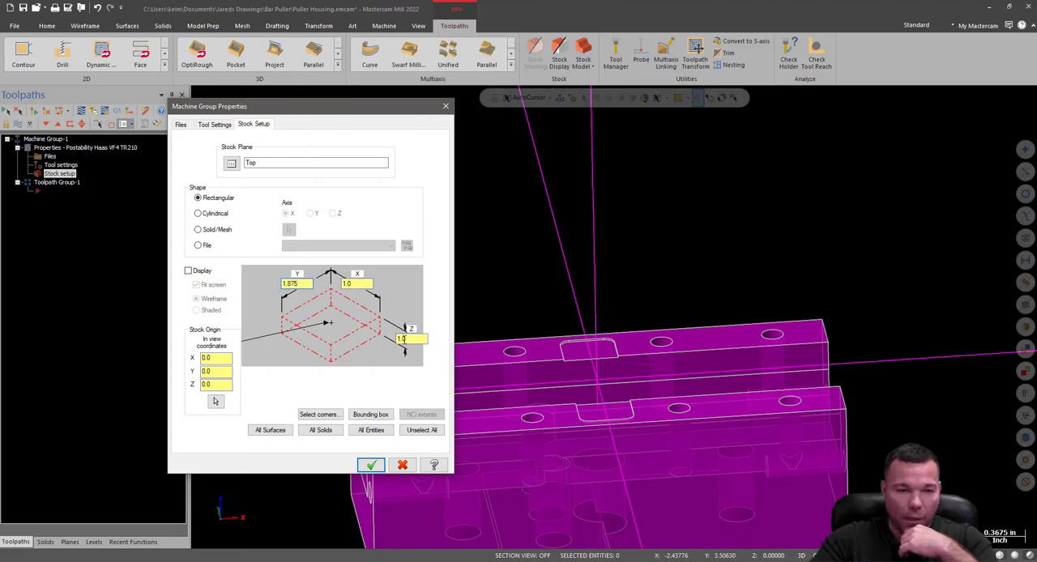
pyautogui.write('1.875')
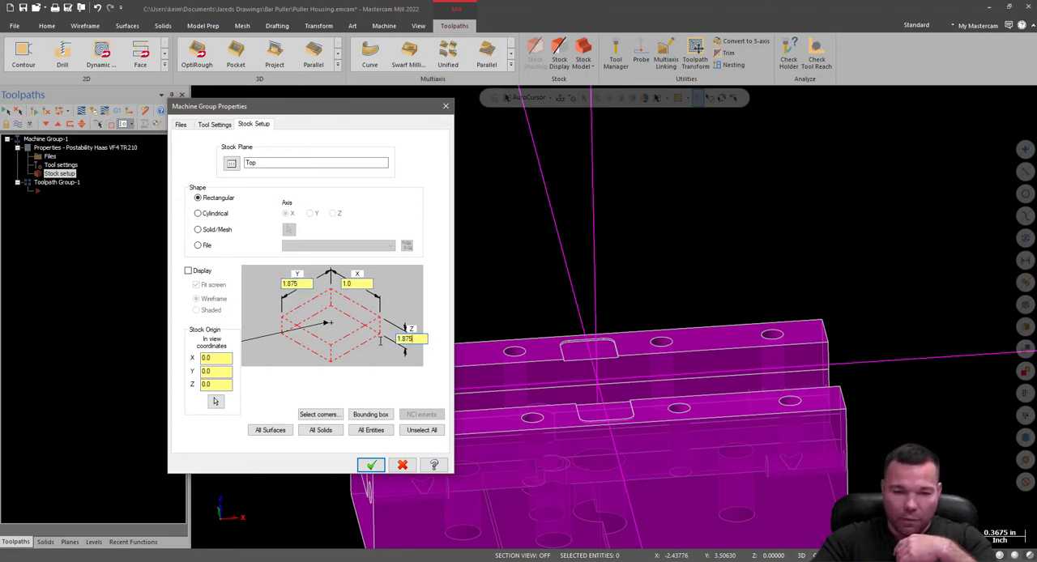
pyautogui.moveTo(364, 284); pyautogui.dragTo(344, 285)
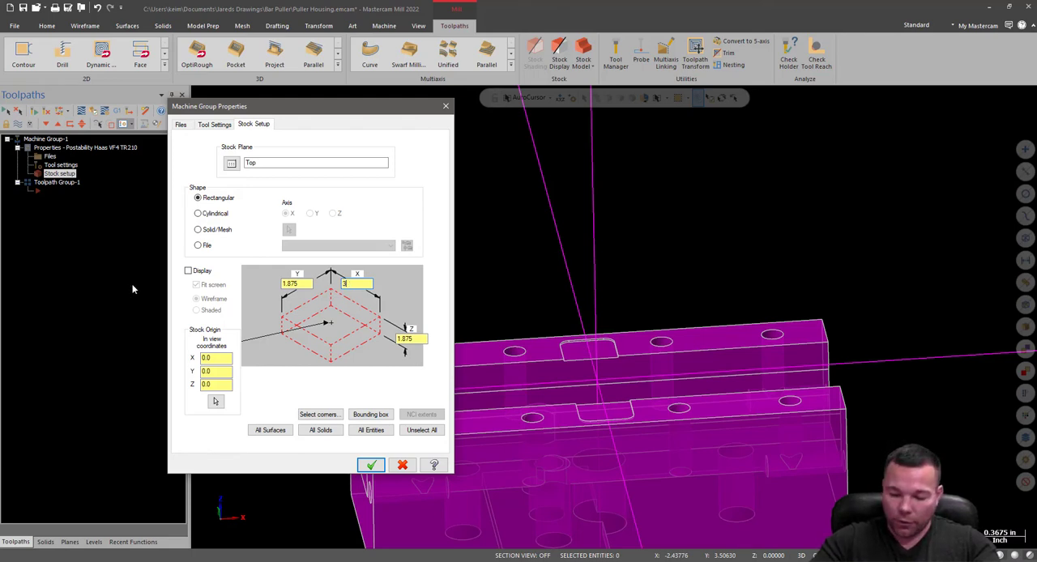
pyautogui.click(372, 466)
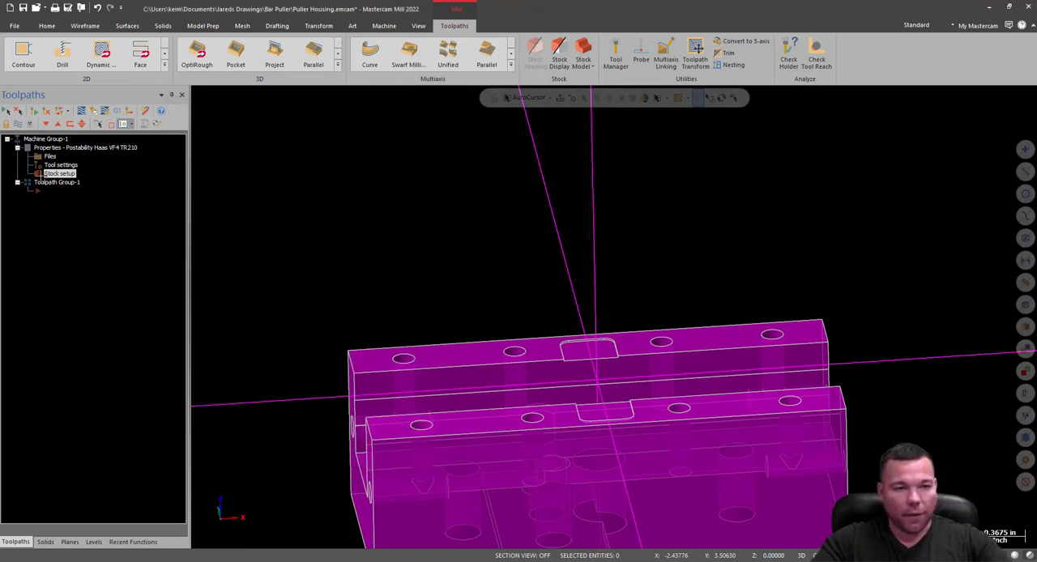
# Turn on the wireframe stock display in the machine group's stock setup.
pyautogui.click(60, 173)
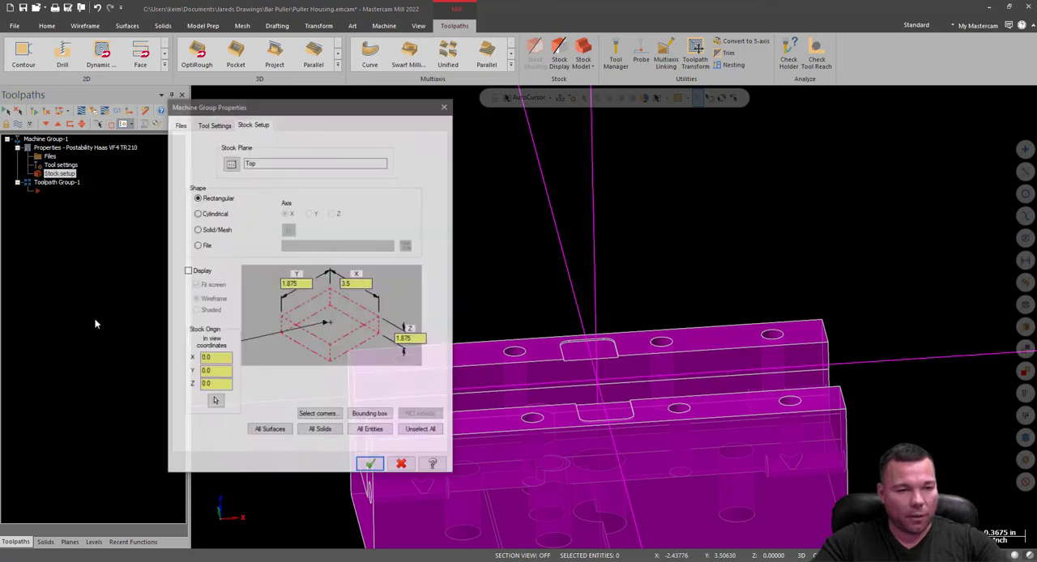
pyautogui.click(189, 271)
pyautogui.click(371, 466)
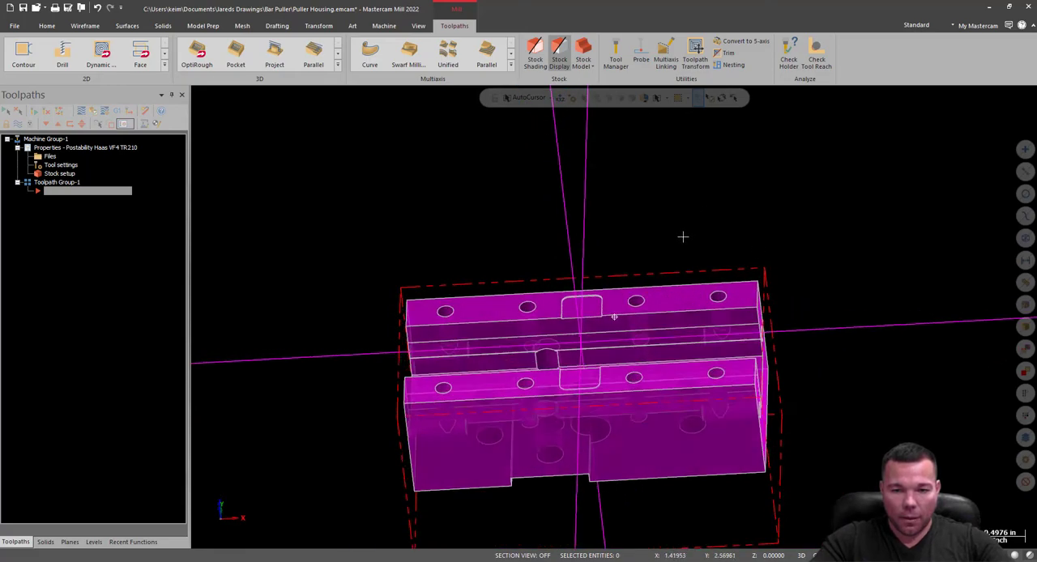
pyautogui.moveTo(683, 237); pyautogui.dragTo(756, 199, button='middle')
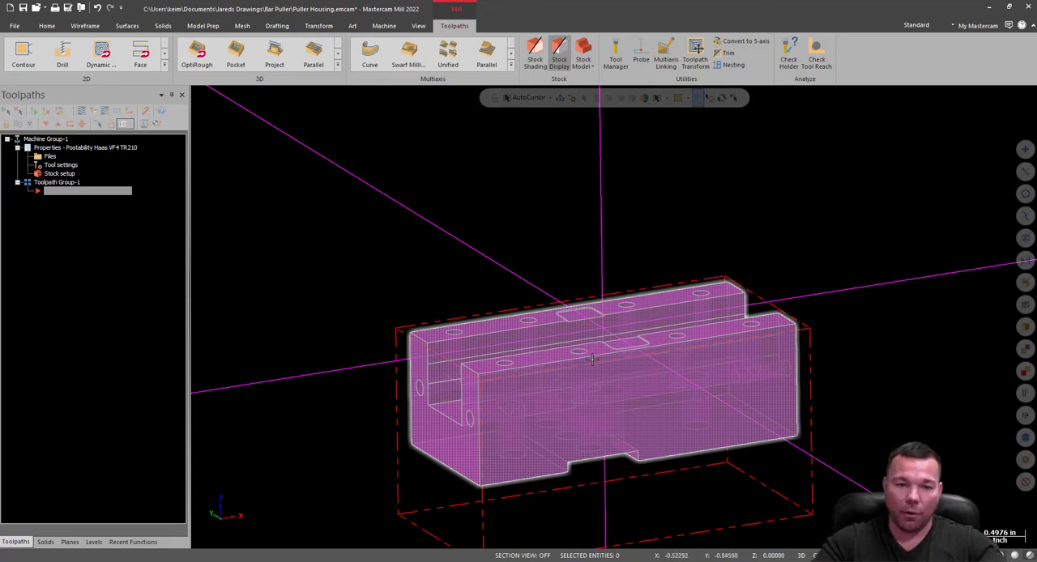
pyautogui.moveTo(575, 377)
pyautogui.mouseDown(button='middle')
pyautogui.moveTo(599, 105)
pyautogui.moveTo(565, 204)
pyautogui.moveTo(652, 287)
pyautogui.moveTo(629, 243)
pyautogui.moveTo(625, 267)
pyautogui.moveTo(688, 275)
pyautogui.moveTo(622, 288)
pyautogui.moveTo(602, 347)
pyautogui.mouseUp(button='middle')
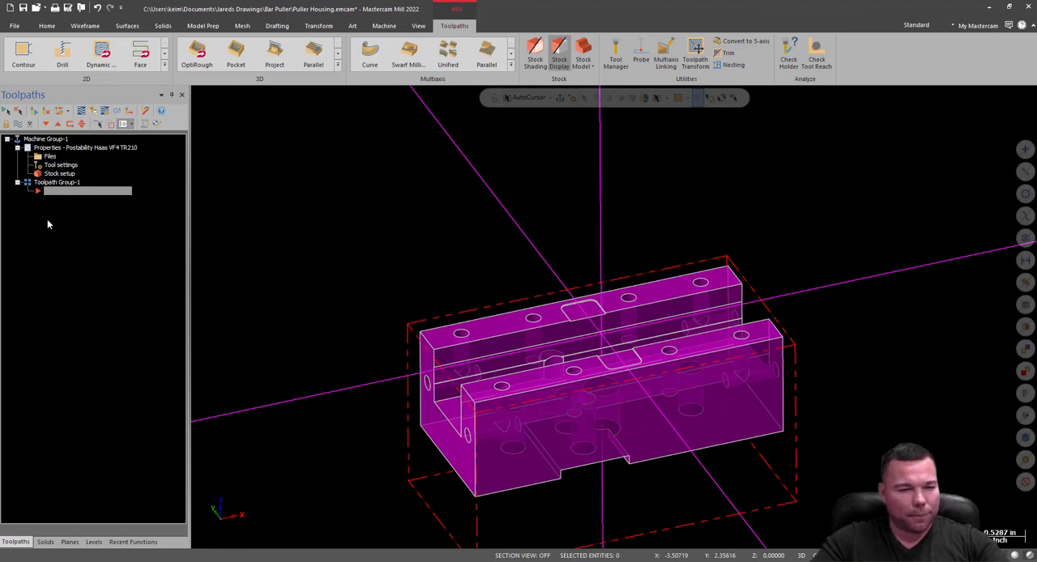
# Set the stock origin's Z coordinate to .02 in the machine group's stock setup.
pyautogui.click(57, 173)
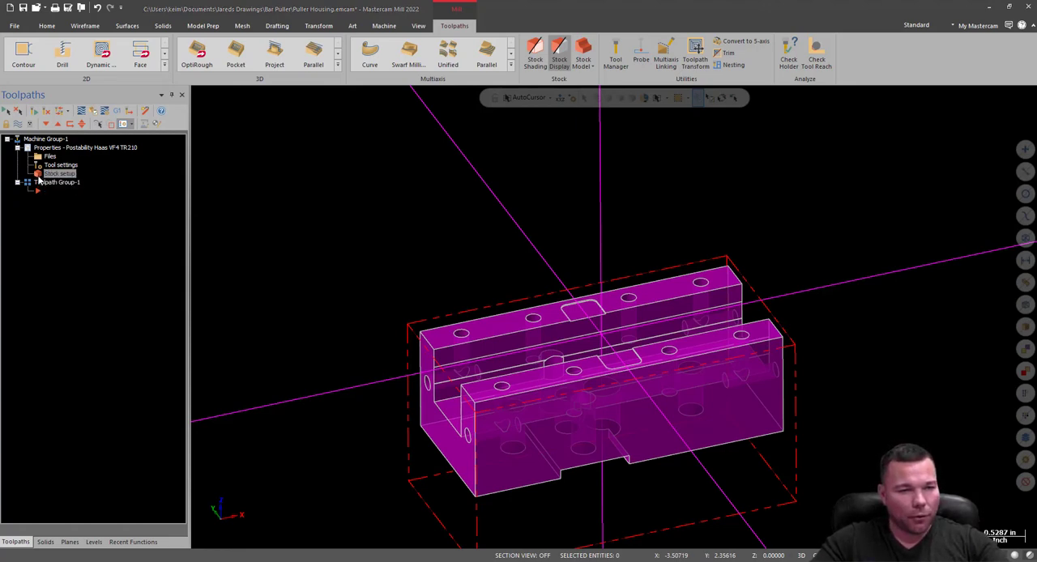
pyautogui.click(222, 359)
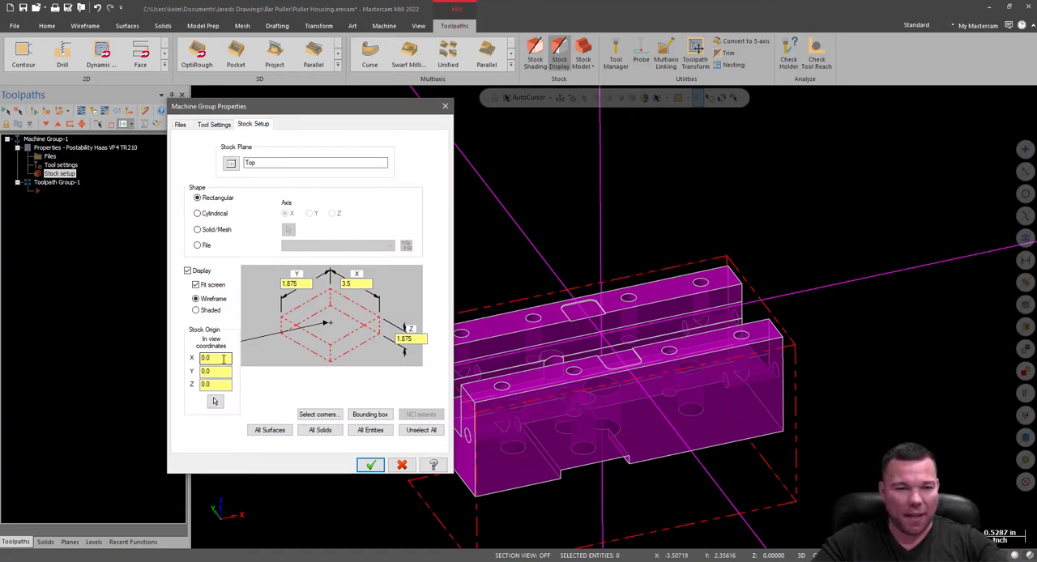
pyautogui.press('Tab')
pyautogui.press('Tab')
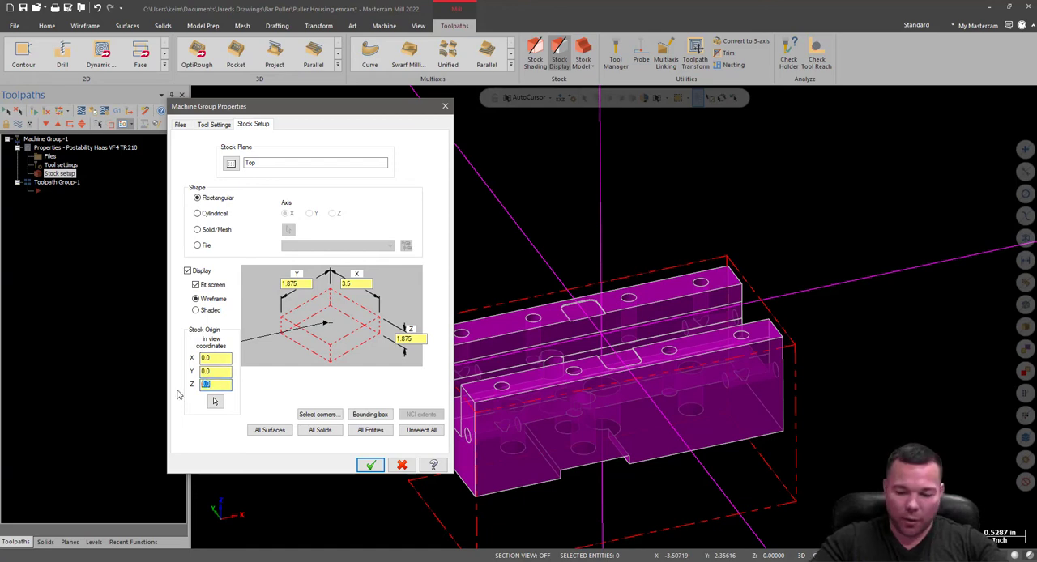
pyautogui.write('.02')
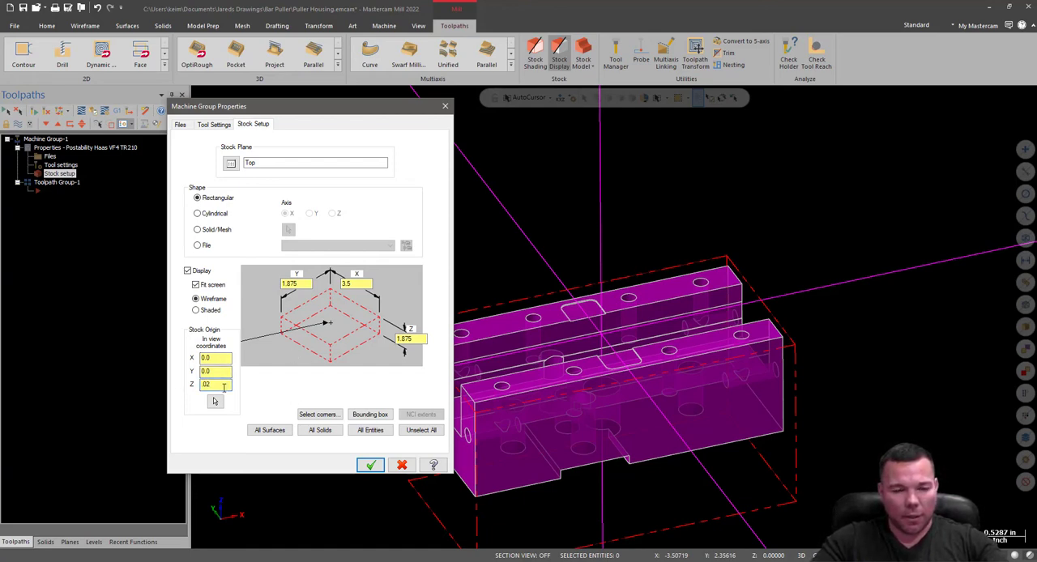
pyautogui.click(370, 465)
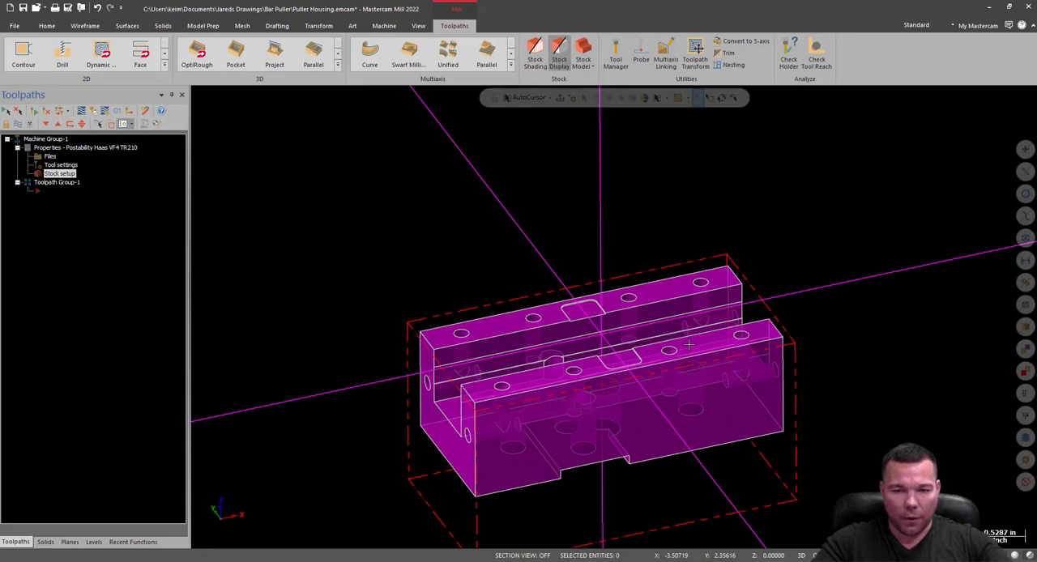
# Examine how the stock boundary sits around the housing in the Front view and from several angles.
pyautogui.moveTo(685, 326); pyautogui.dragTo(672, 285, button='middle')
pyautogui.rightClick(666, 244)
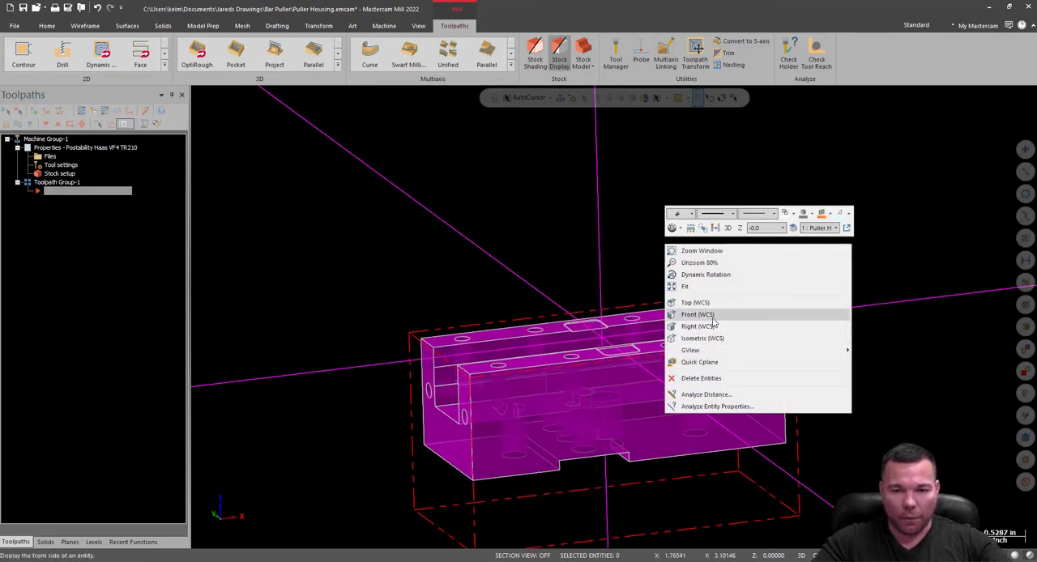
pyautogui.click(698, 314)
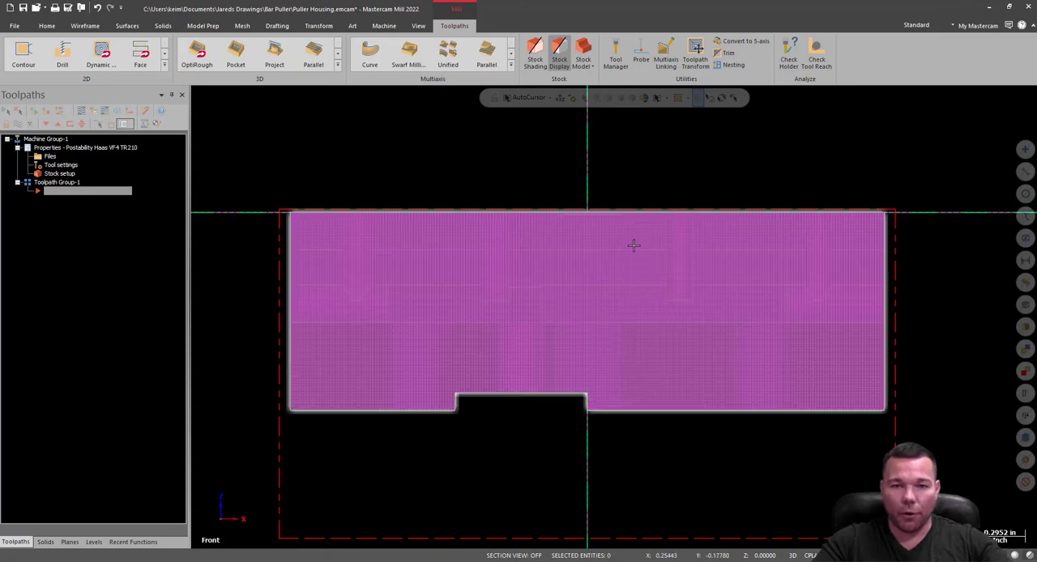
pyautogui.moveTo(632, 243); pyautogui.dragTo(622, 336, button='middle')
pyautogui.scroll(-5, 622, 336)
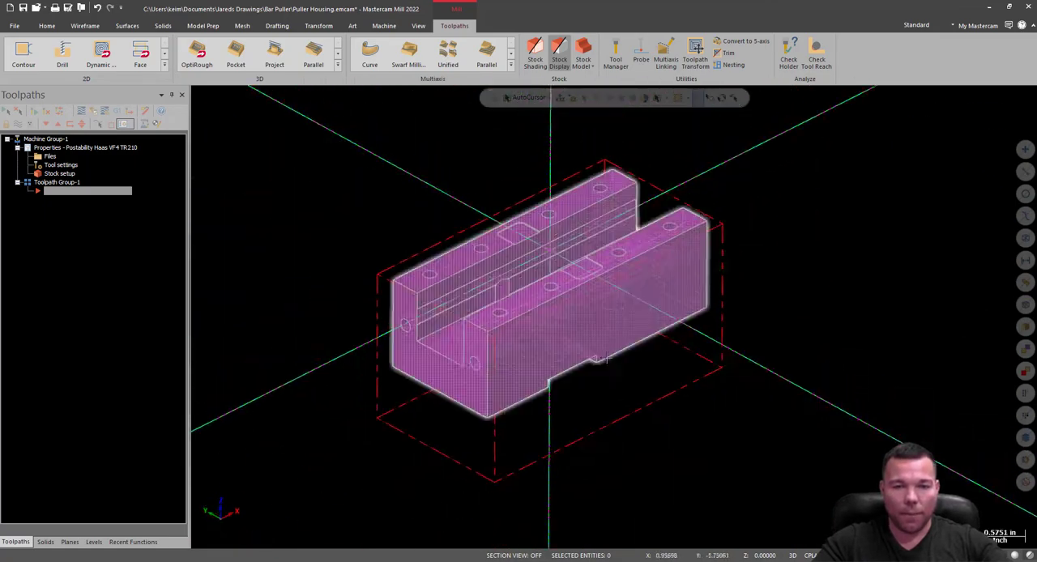
pyautogui.scroll(5, 551, 231)
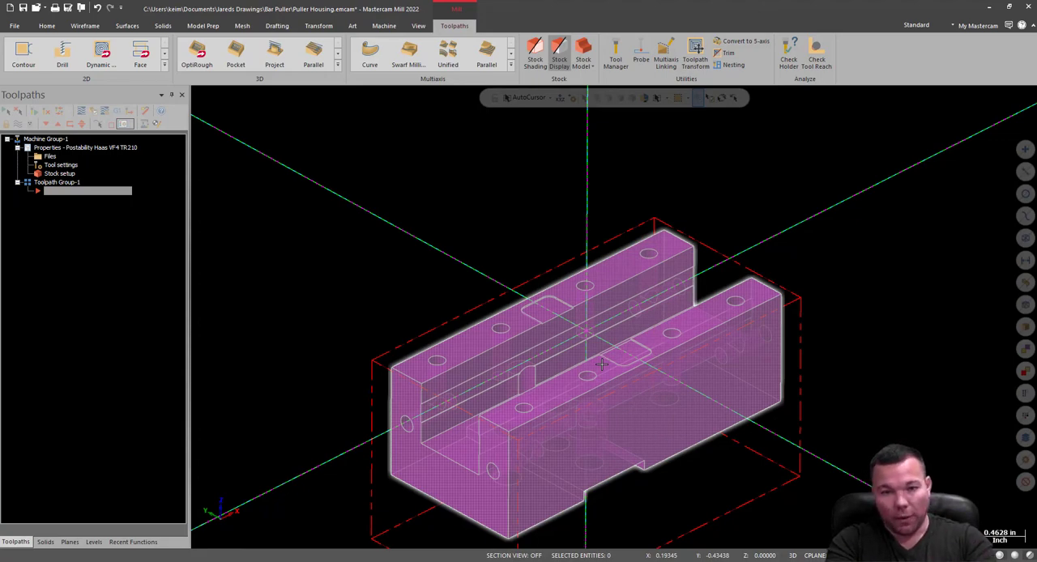
pyautogui.moveTo(644, 371); pyautogui.dragTo(562, 291, button='middle')
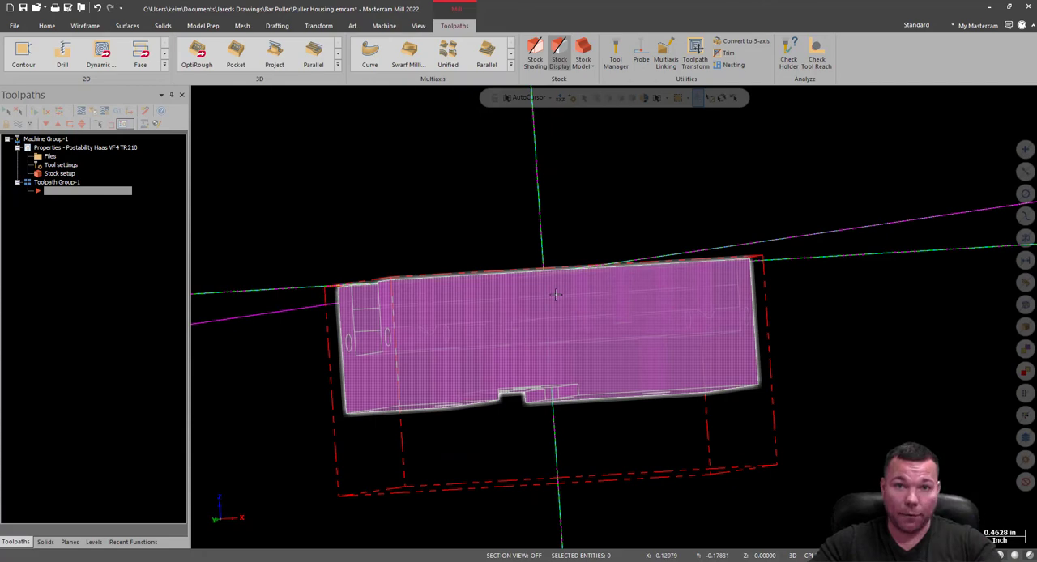
pyautogui.moveTo(600, 268)
pyautogui.mouseDown(button='middle')
pyautogui.moveTo(614, 317)
pyautogui.moveTo(540, 285)
pyautogui.mouseUp(button='middle')
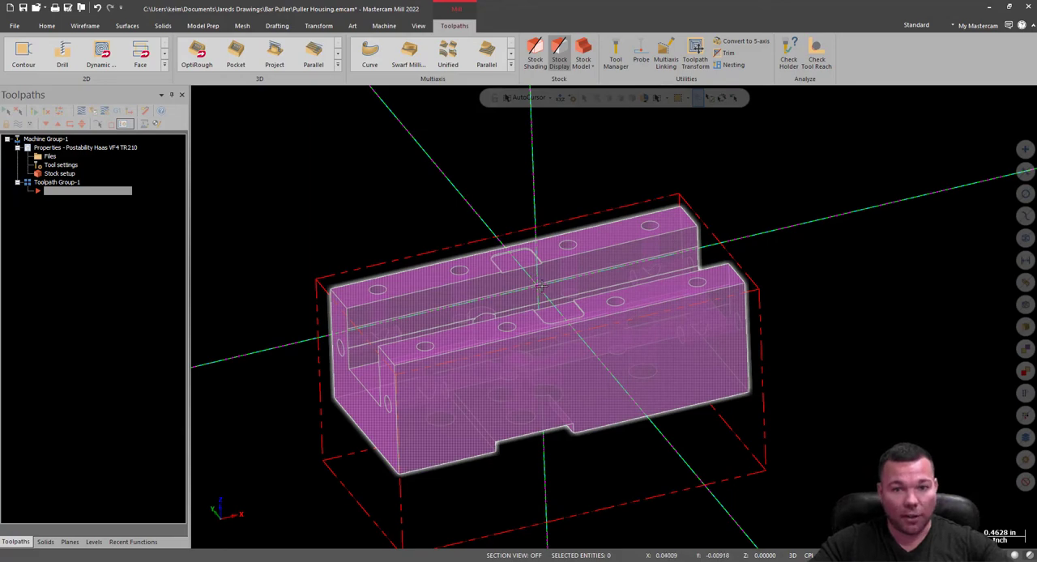
pyautogui.moveTo(541, 285); pyautogui.dragTo(549, 284, button='middle')
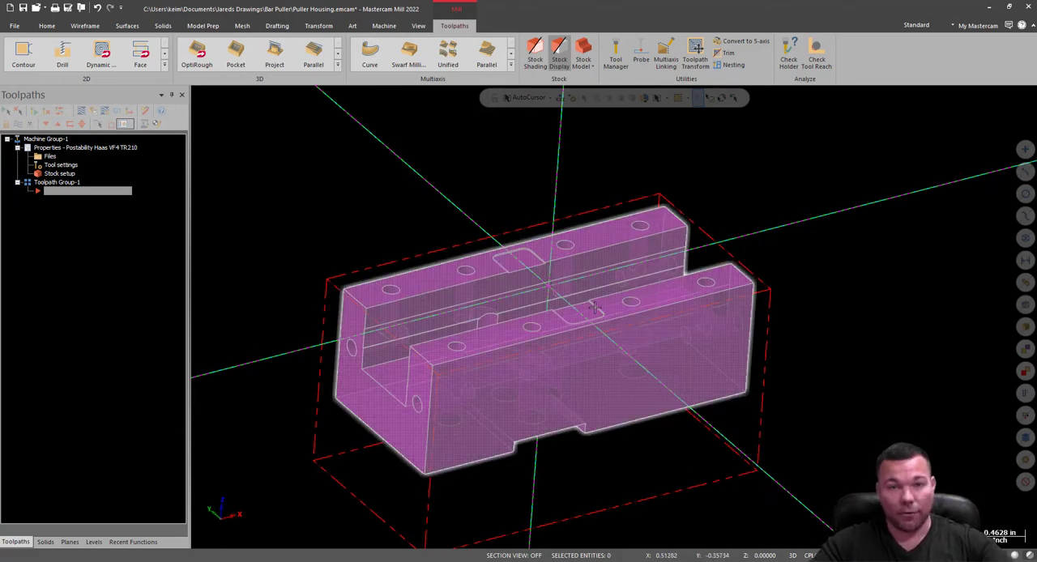
pyautogui.scroll(-4, 509, 346)
pyautogui.scroll(1, 401, 292)
pyautogui.scroll(3, 438, 300)
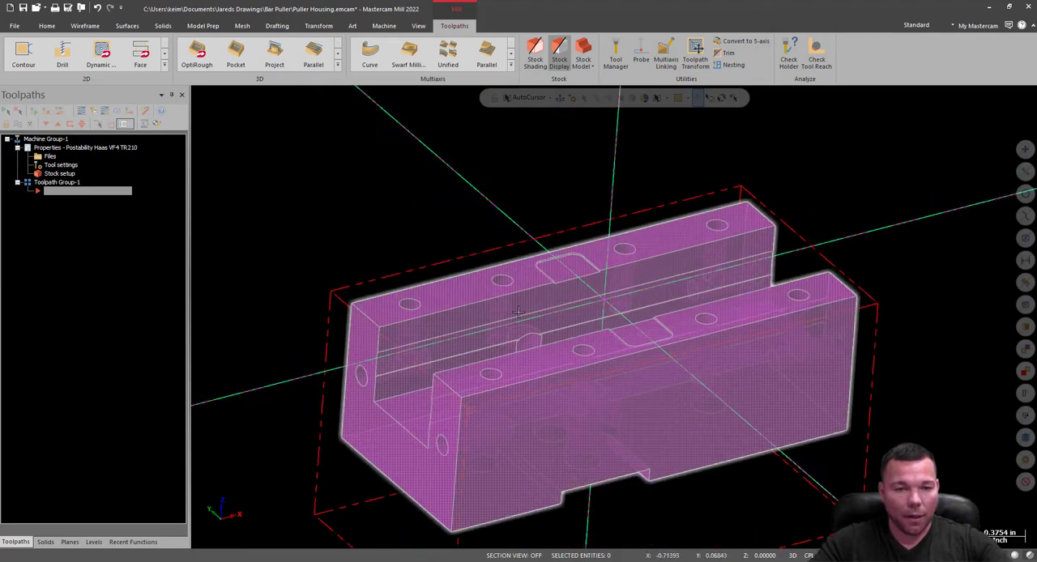
pyautogui.scroll(-2, 398, 262)
pyautogui.moveTo(856, 232); pyautogui.dragTo(827, 271, button='middle')
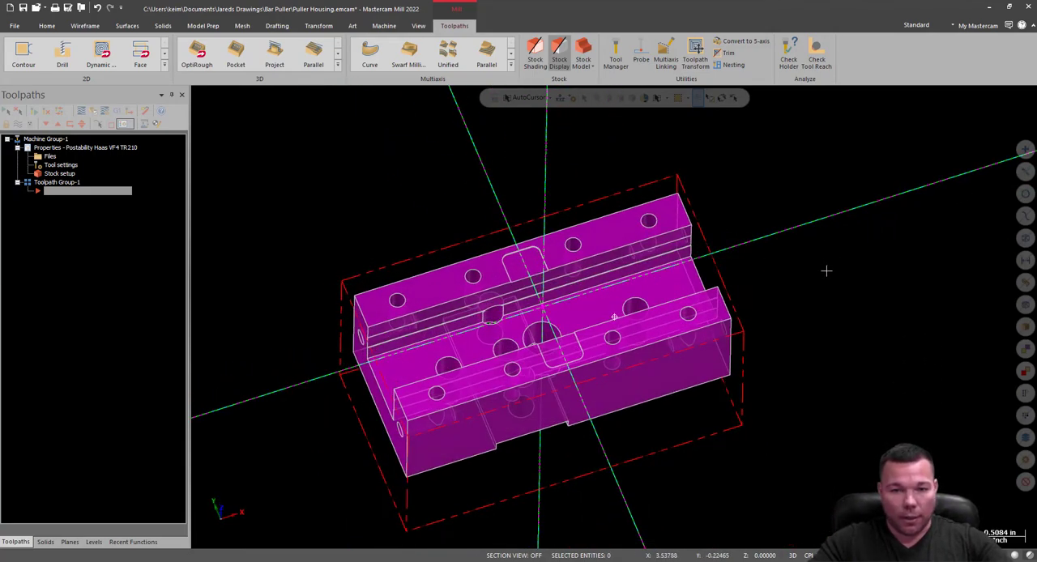
# Set the construction plane and tool plane to Top along with the WCS, and switch to the Top view.
pyautogui.click(69, 542)
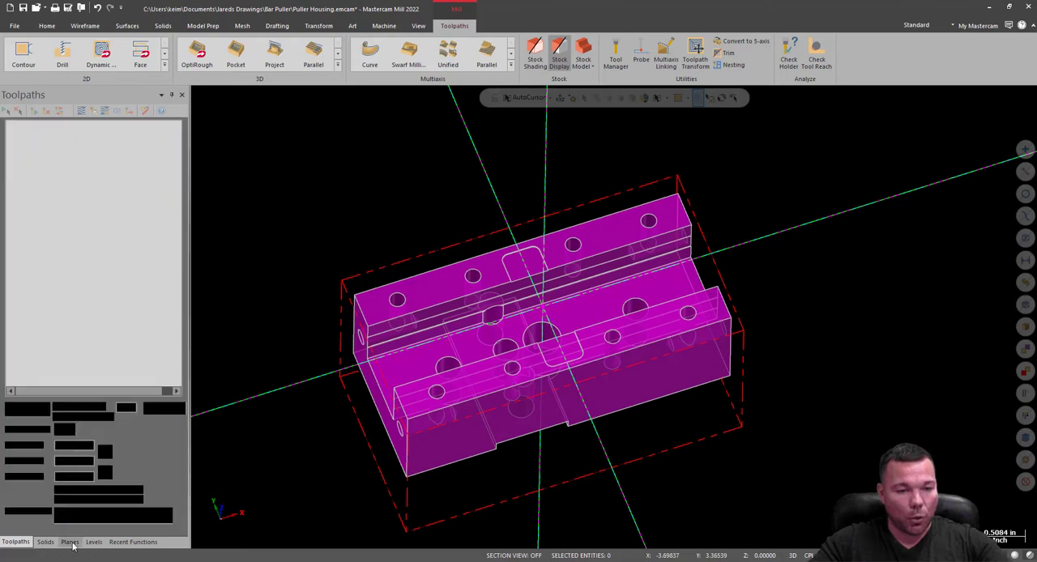
pyautogui.click(50, 148)
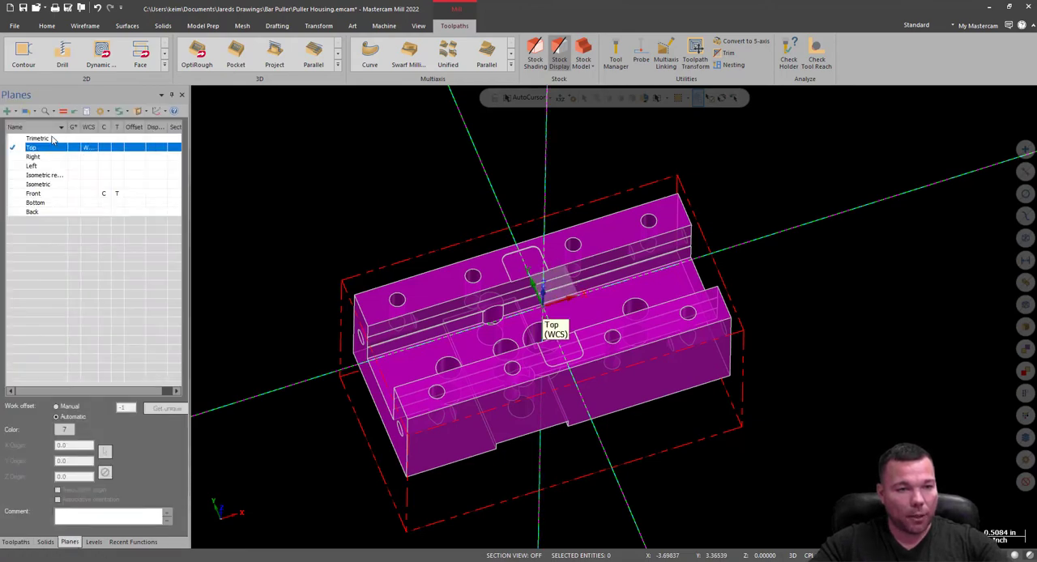
pyautogui.click(64, 111)
pyautogui.rightClick(531, 243)
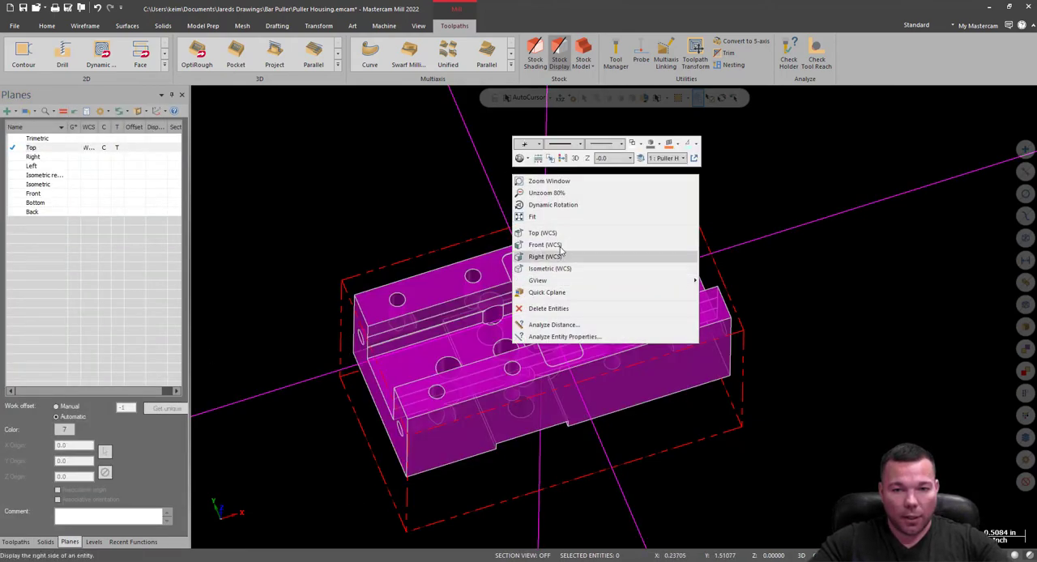
pyautogui.click(542, 233)
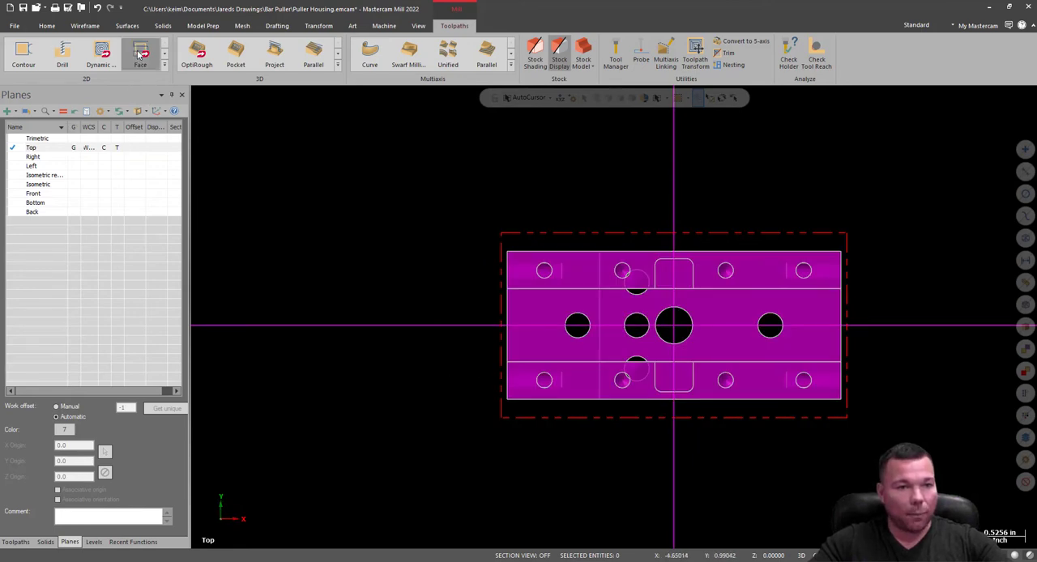
pyautogui.click(140, 55)
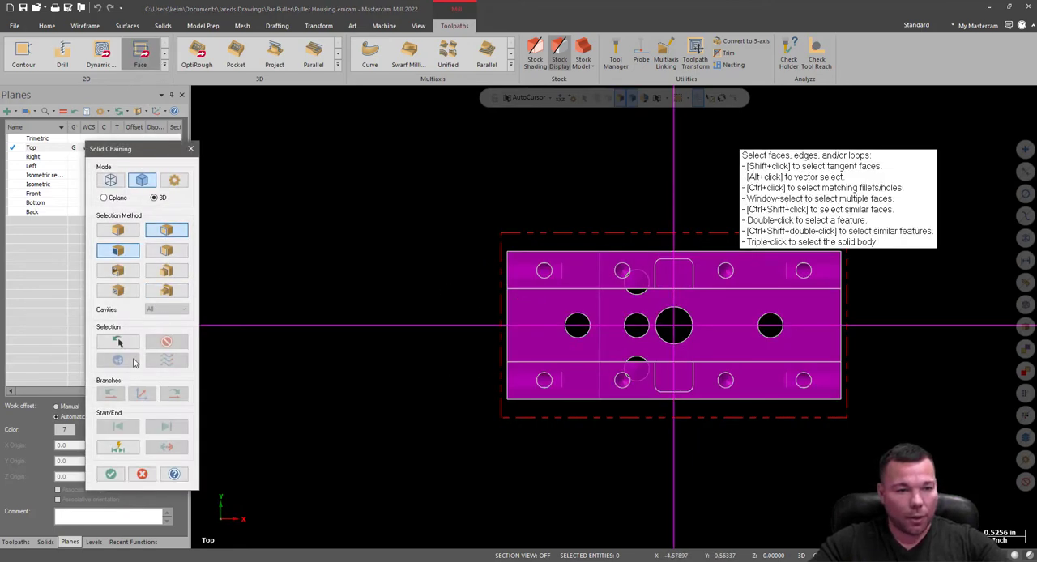
pyautogui.click(111, 474)
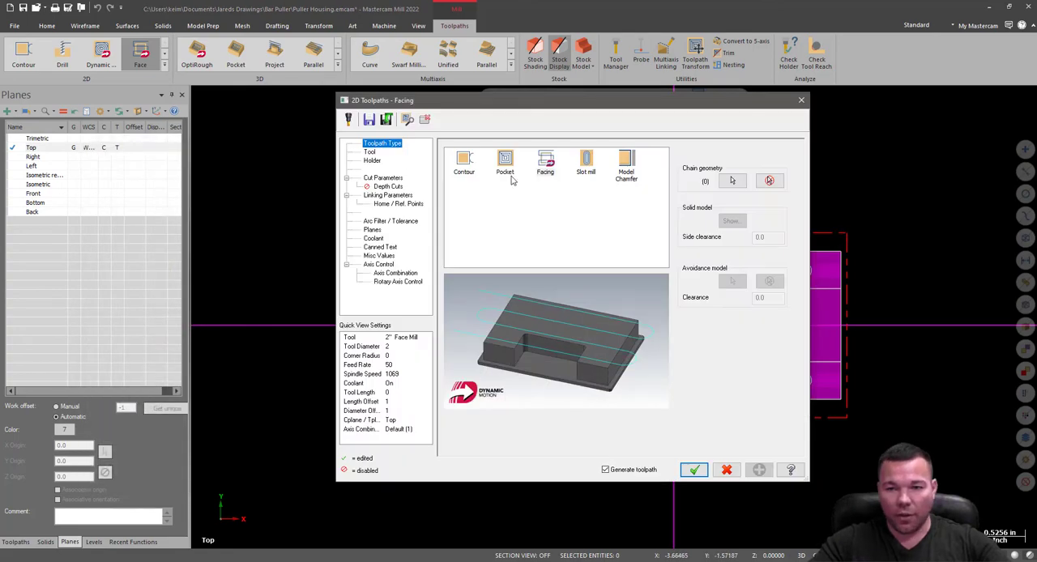
pyautogui.click(371, 153)
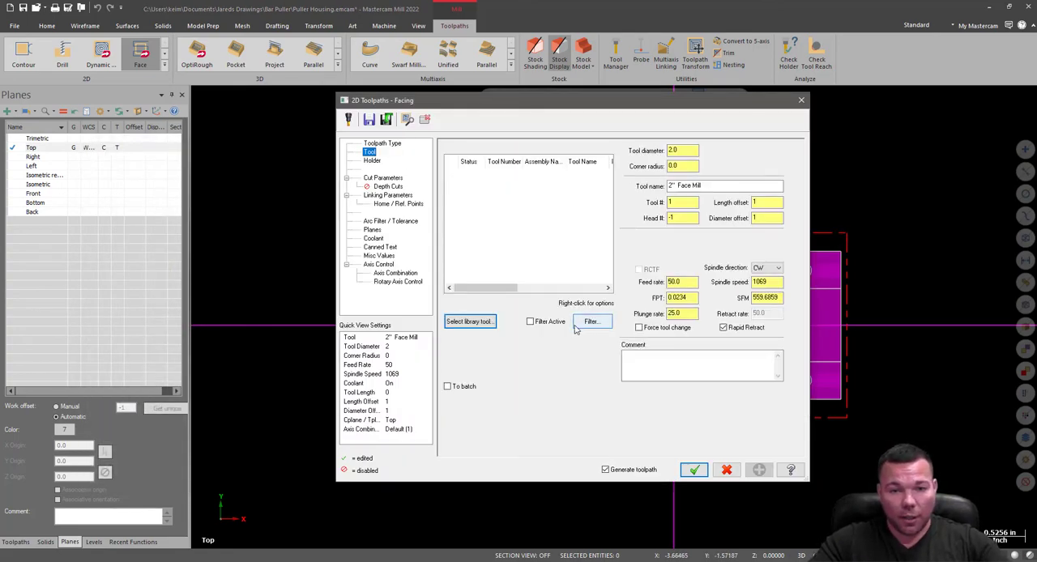
pyautogui.click(801, 100)
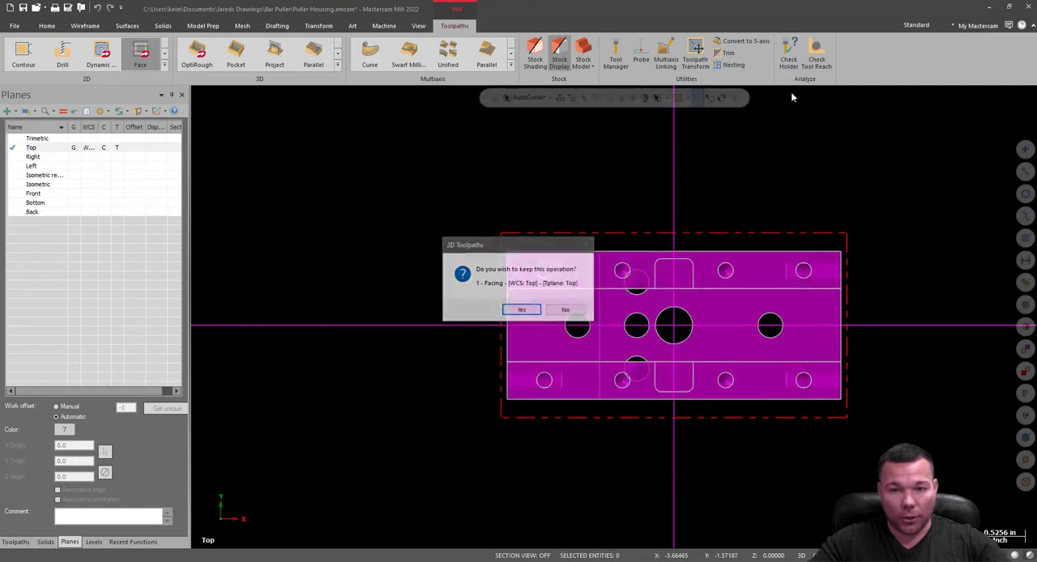
pyautogui.click(522, 309)
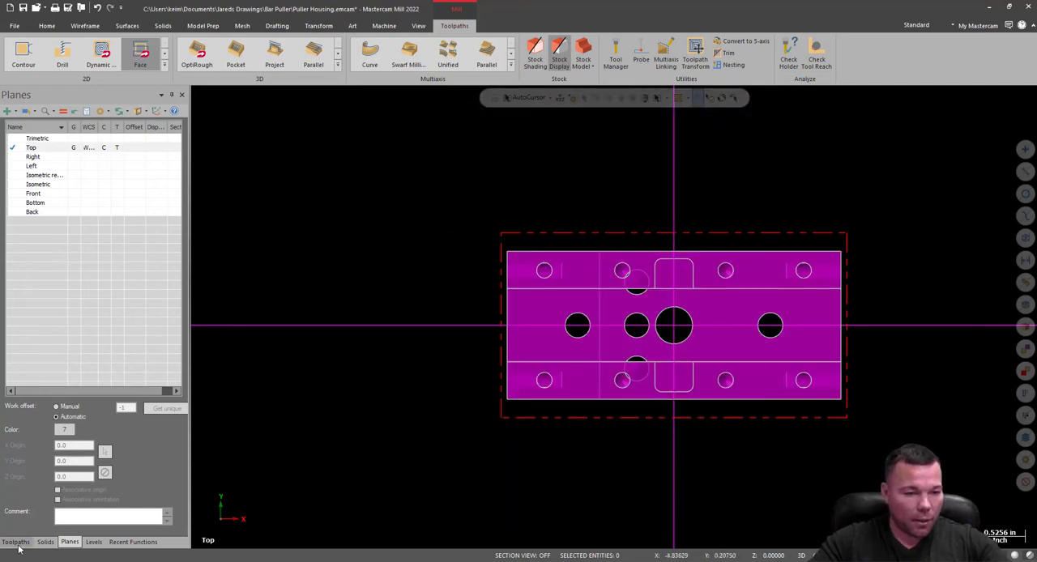
# Disable sequential tool number assignment in the machine group's tool settings.
pyautogui.click(16, 541)
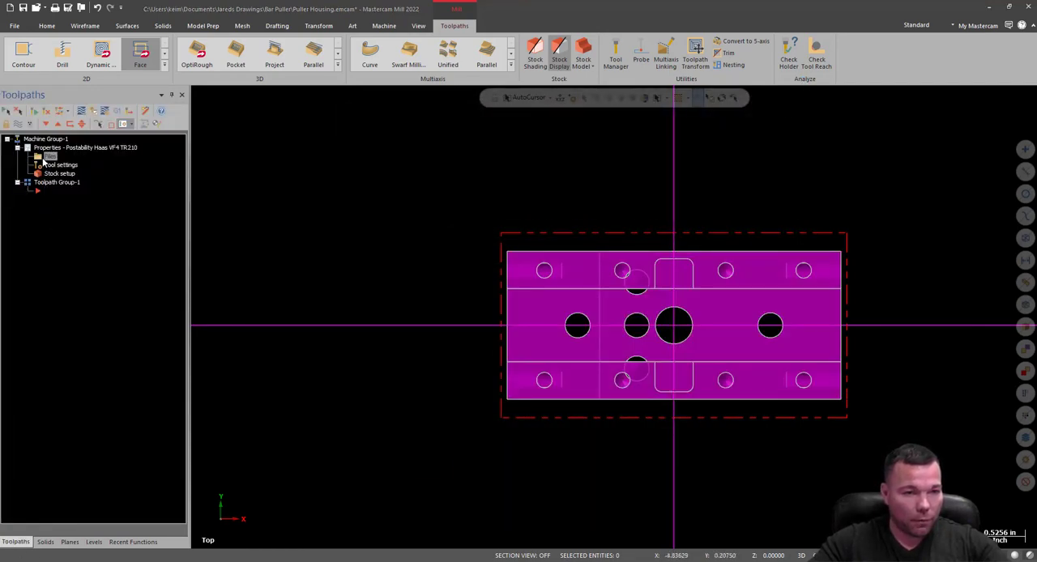
pyautogui.click(47, 156)
pyautogui.click(214, 124)
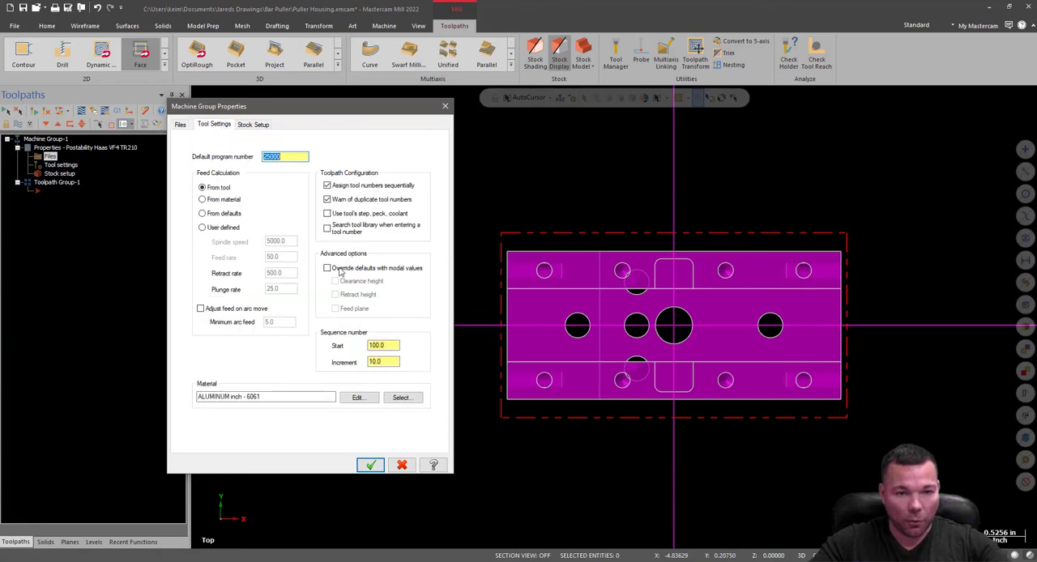
pyautogui.click(327, 187)
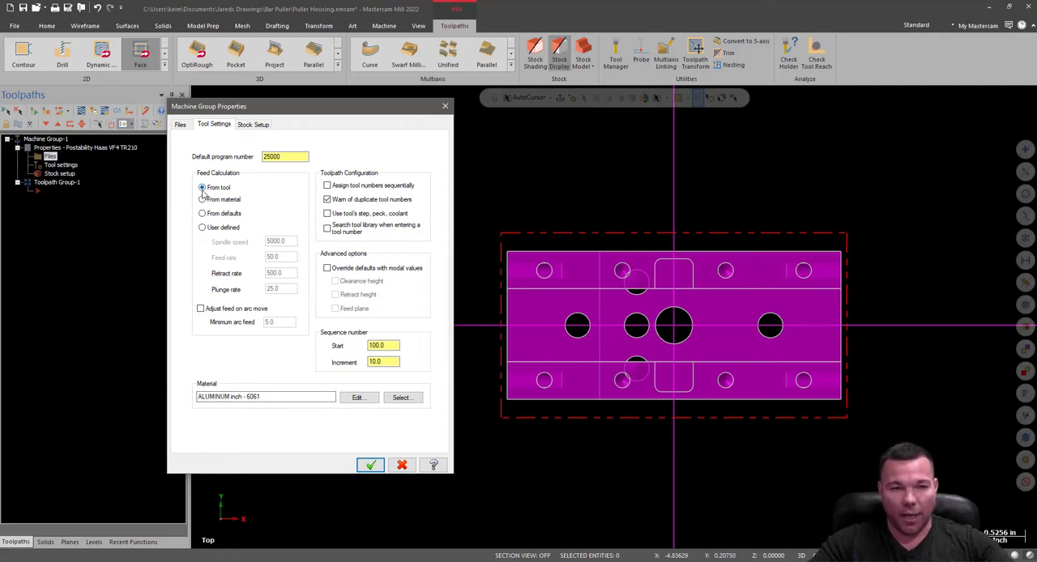
pyautogui.click(370, 465)
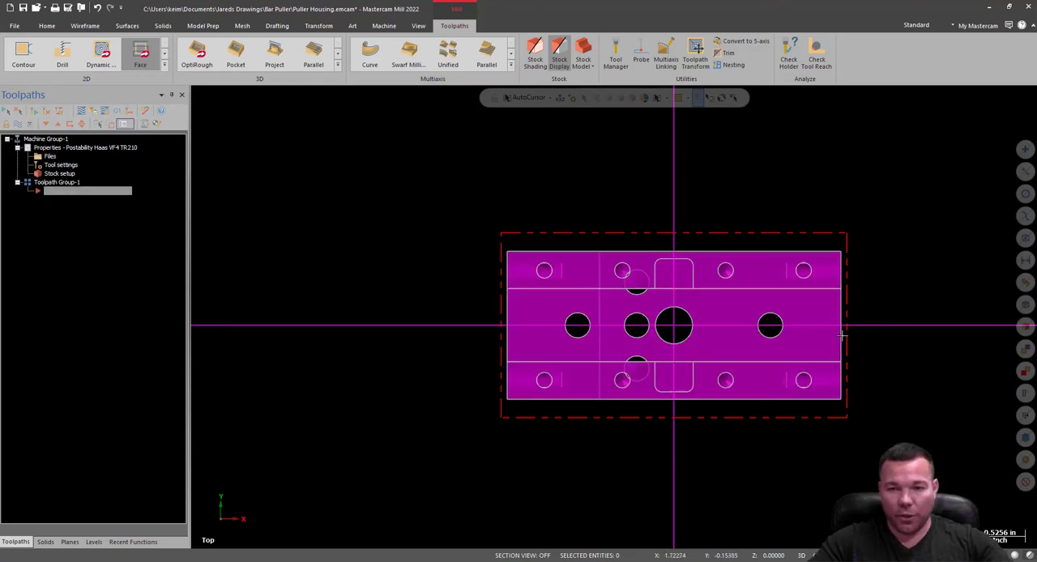
# Start a Face toolpath in the Top view, accepting the chaining without geometry so it uses the job setup stock boundary.
pyautogui.scroll(2, 845, 332)
pyautogui.scroll(1, 845, 332)
pyautogui.click(140, 55)
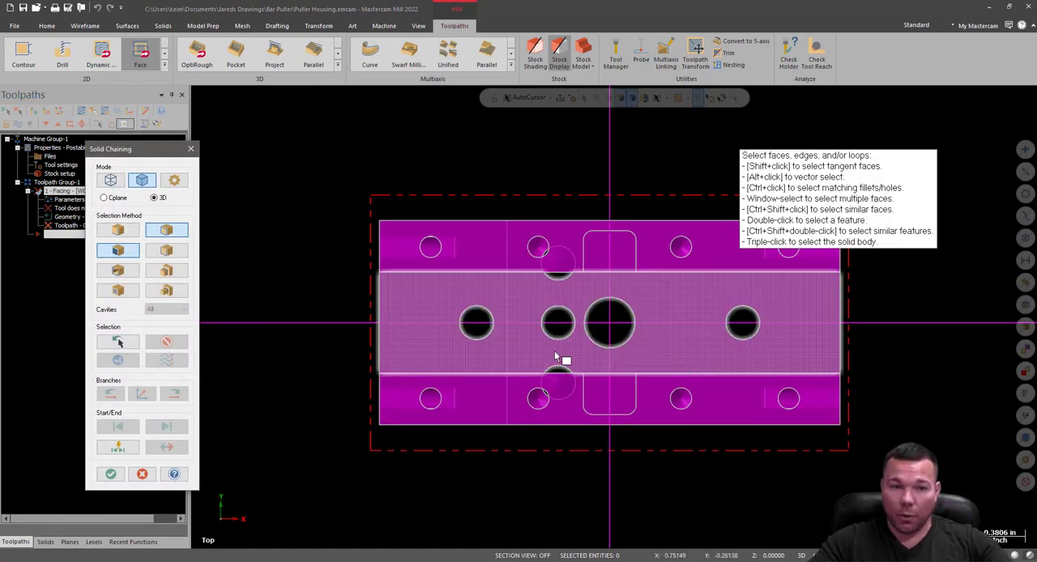
pyautogui.click(110, 474)
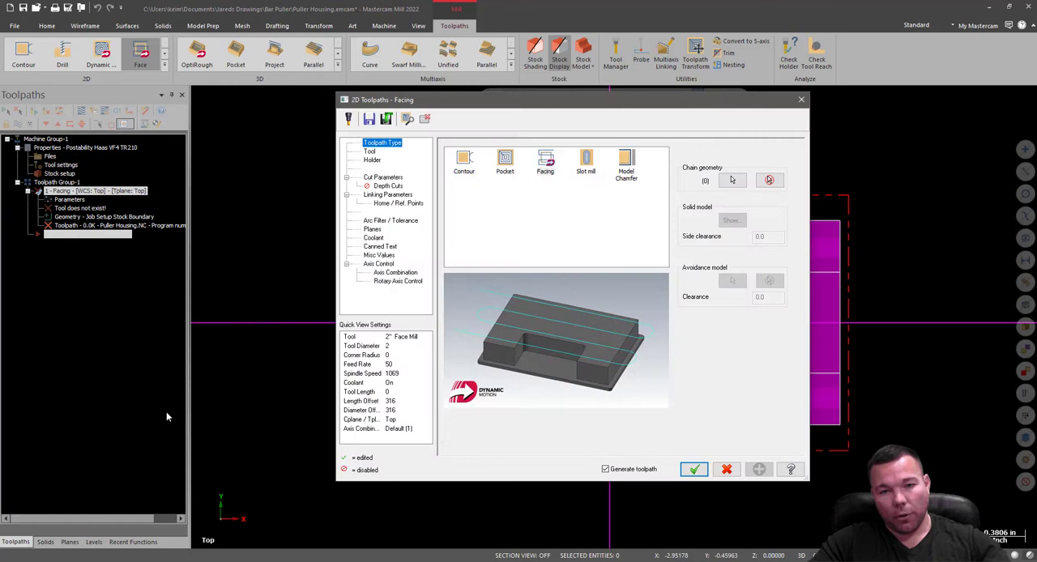
# Load the VF-4SS TR-210 Tools library in the facing toolpath's library tool selection.
pyautogui.click(370, 152)
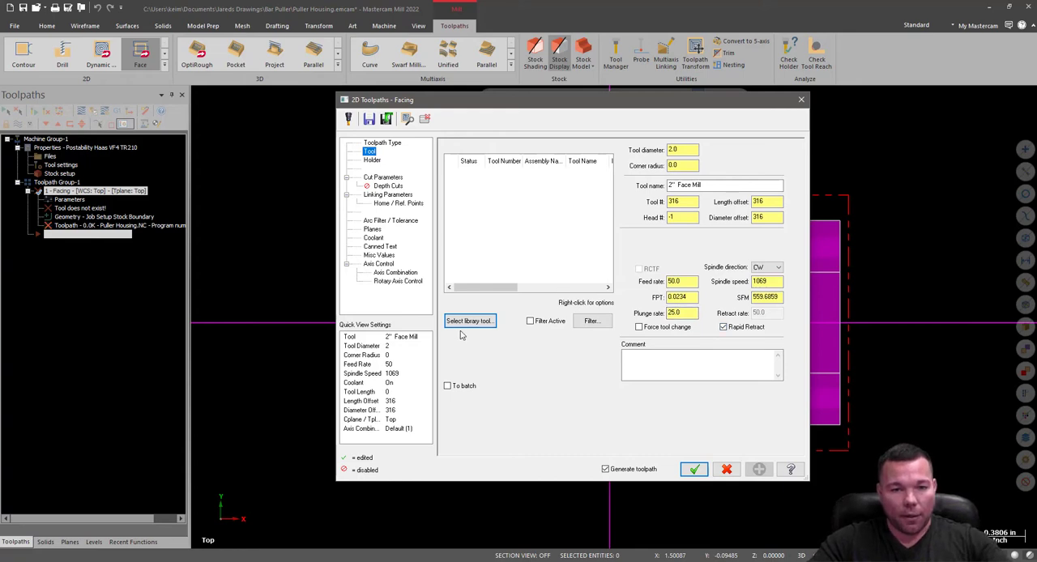
pyautogui.click(481, 321)
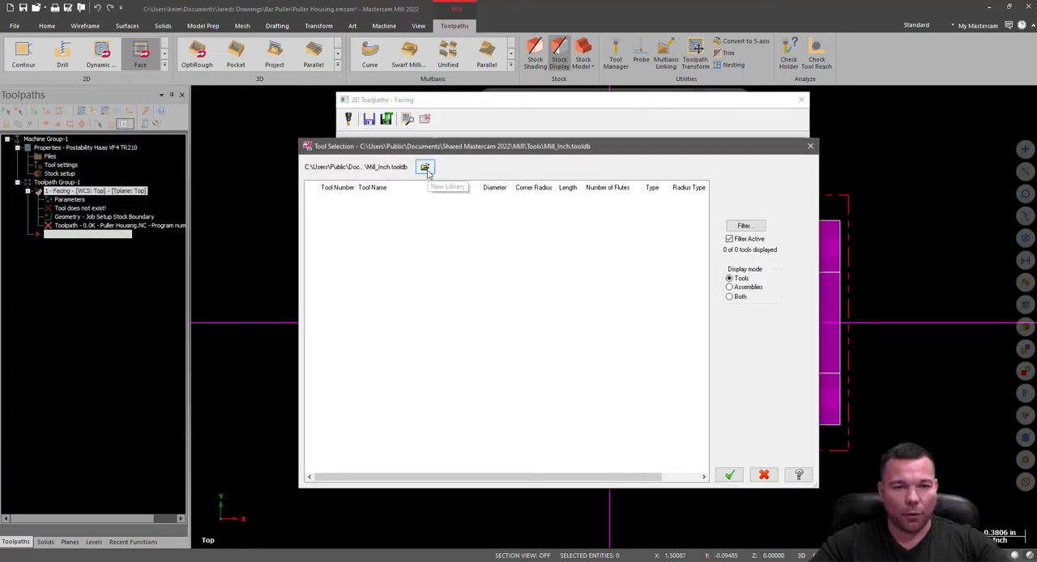
pyautogui.click(425, 168)
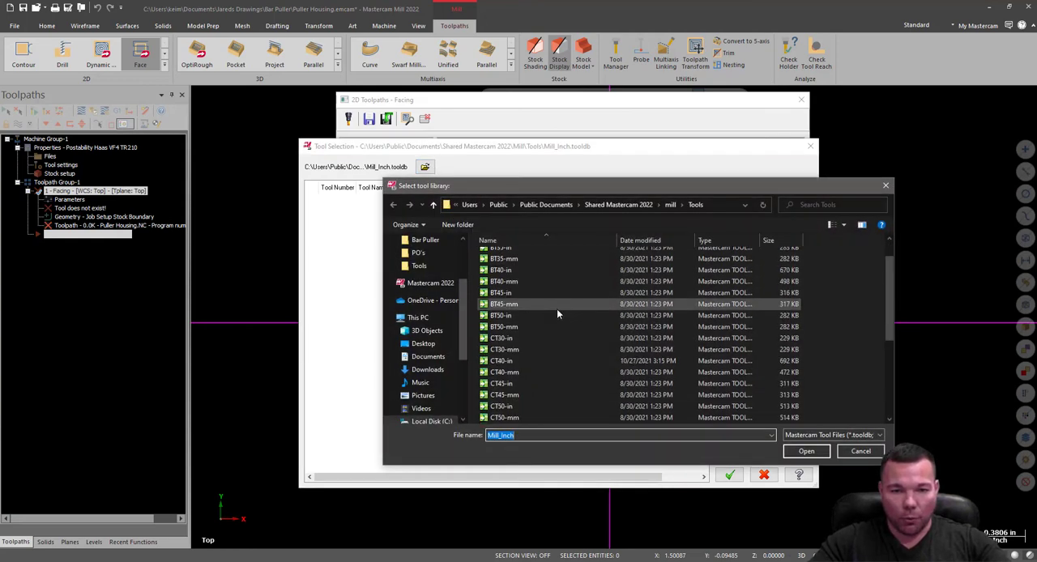
pyautogui.scroll(-3, 556, 315)
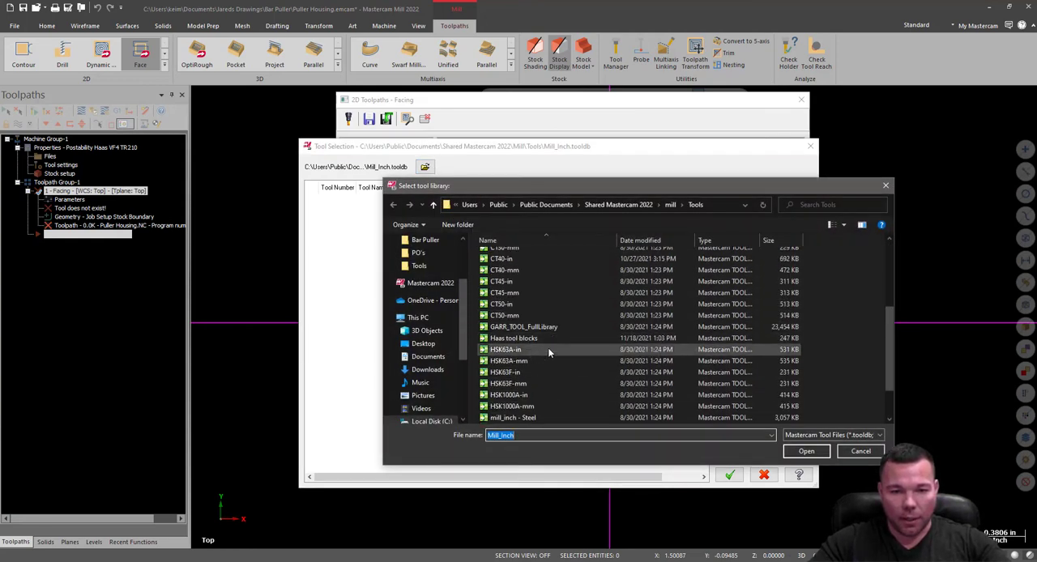
pyautogui.scroll(-2, 551, 350)
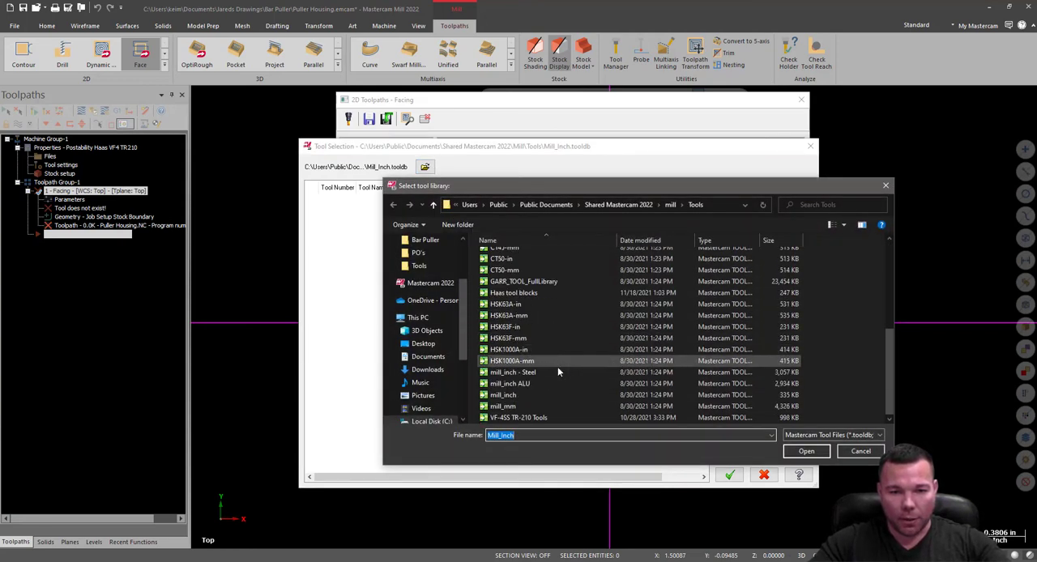
pyautogui.doubleClick(511, 418)
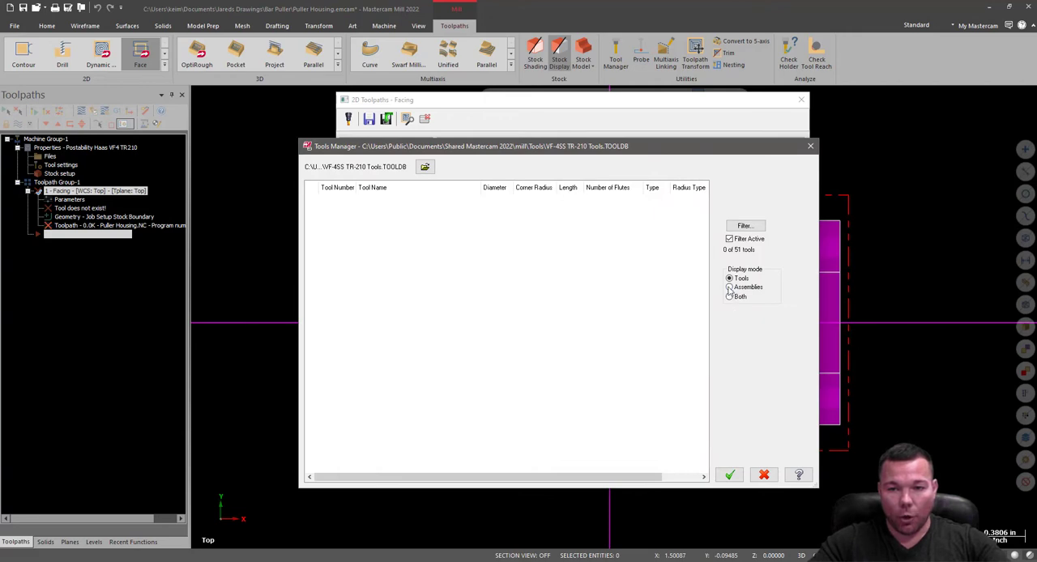
# Display the library's tool assemblies with the tool filter turned off.
pyautogui.click(730, 287)
pyautogui.click(743, 226)
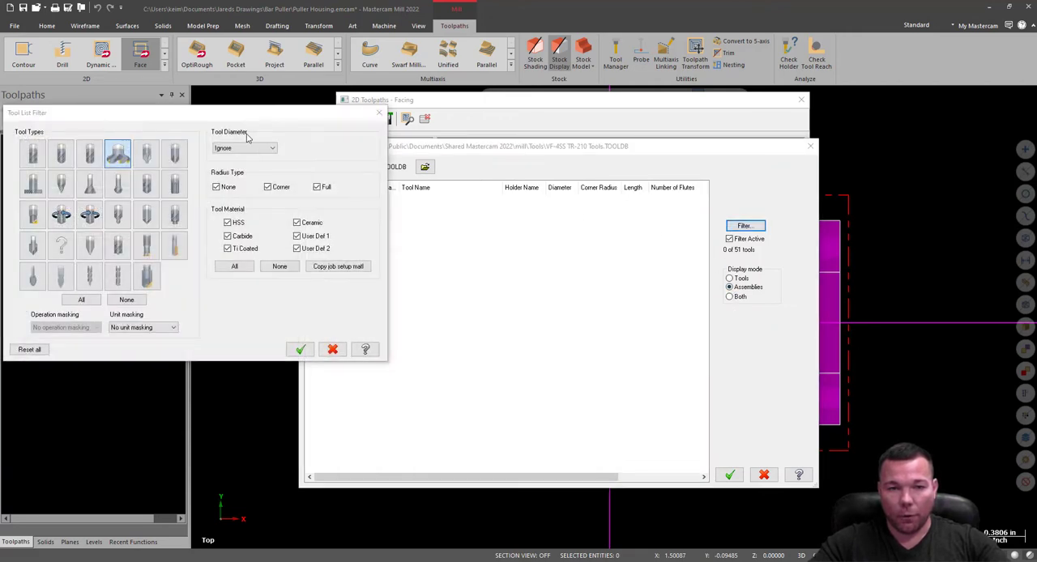
pyautogui.click(377, 115)
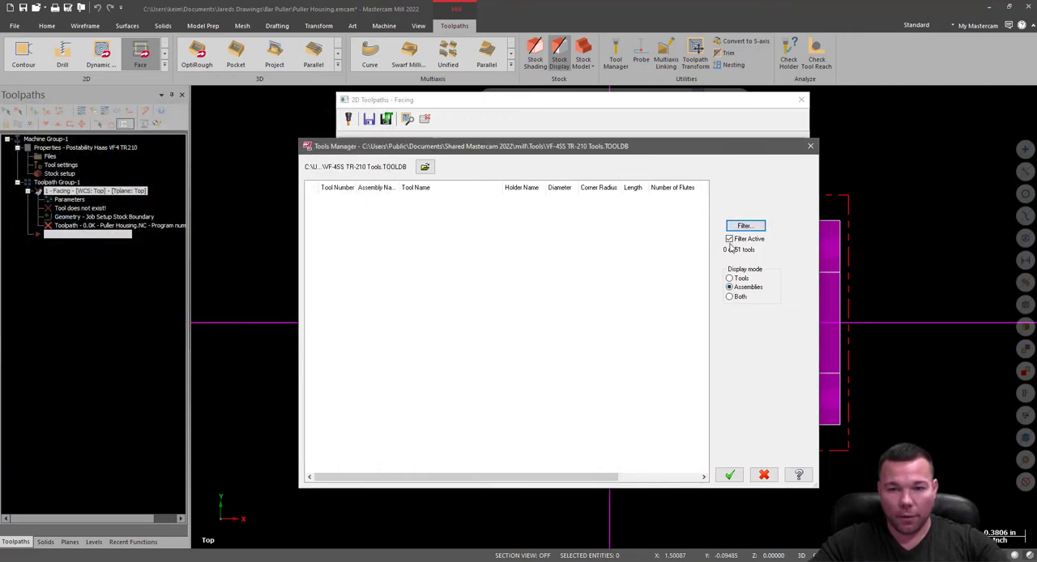
pyautogui.click(729, 239)
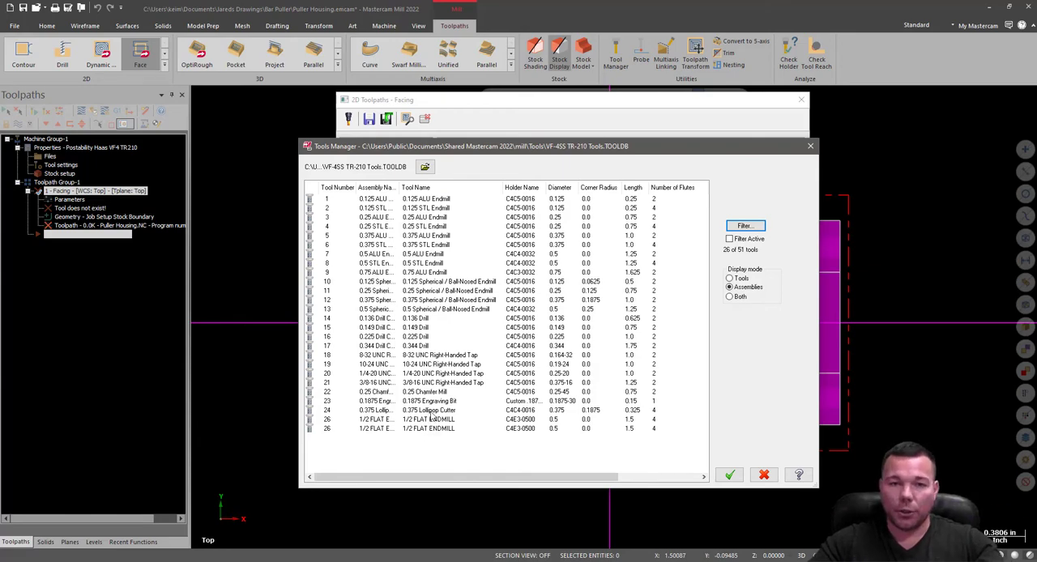
# Load the Haas tool blocks library and look through its tools for a face mill.
pyautogui.click(425, 166)
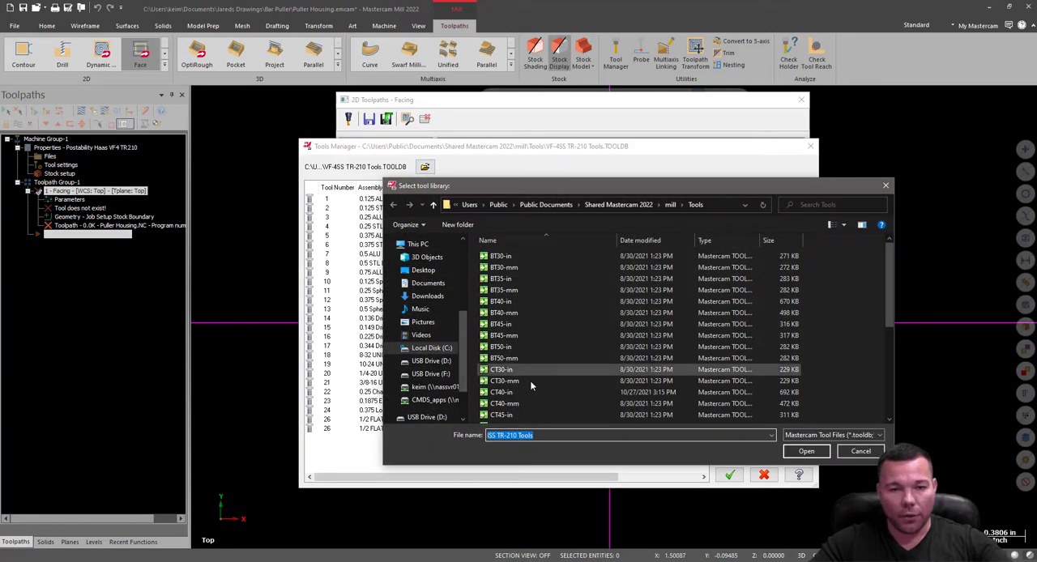
pyautogui.scroll(-3, 531, 389)
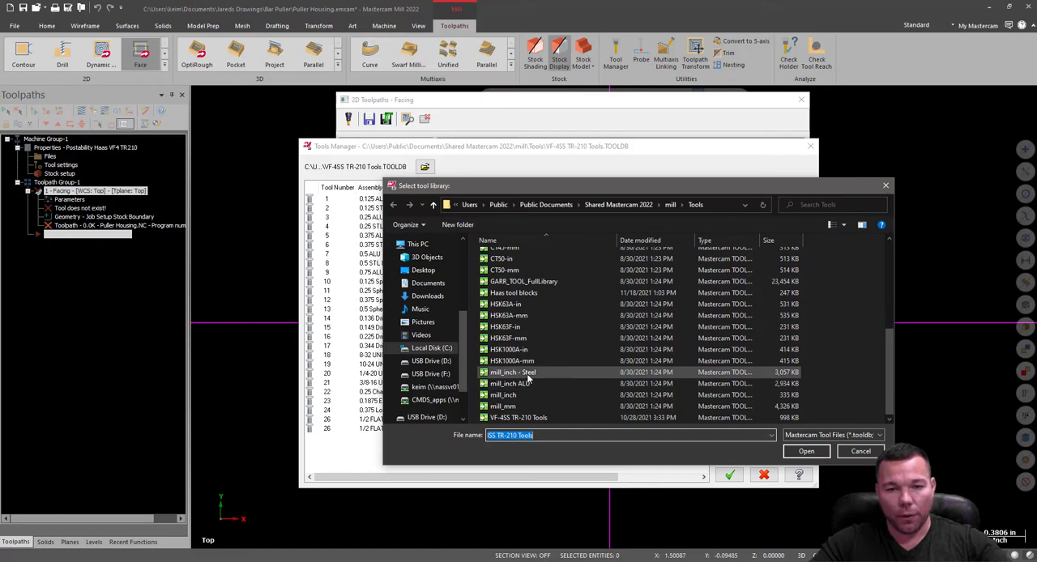
pyautogui.doubleClick(526, 294)
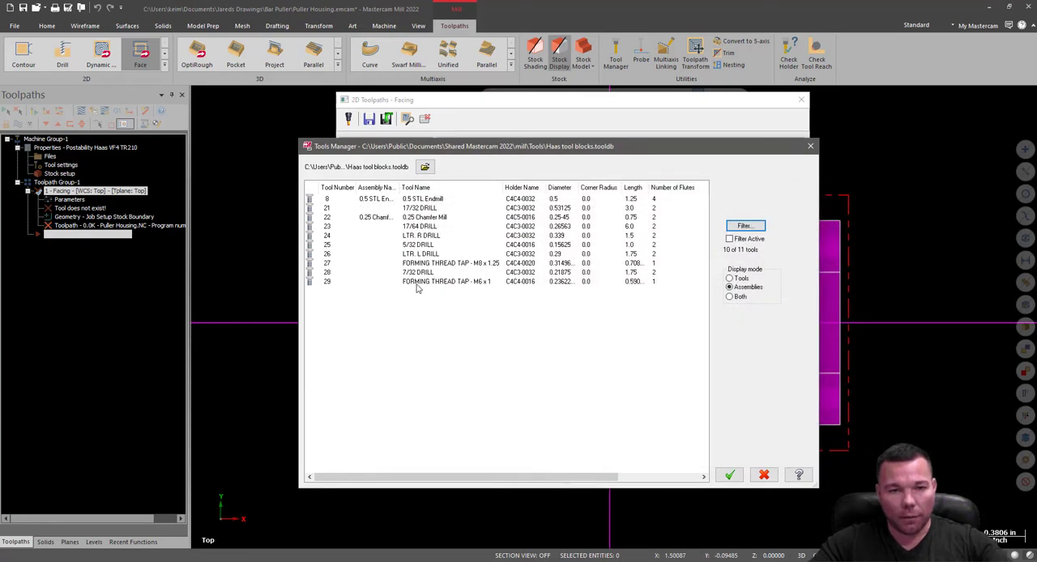
# Reload the VF-4SS TR-210 Tools library, check it for a face mill, and close the tool selection.
pyautogui.click(425, 166)
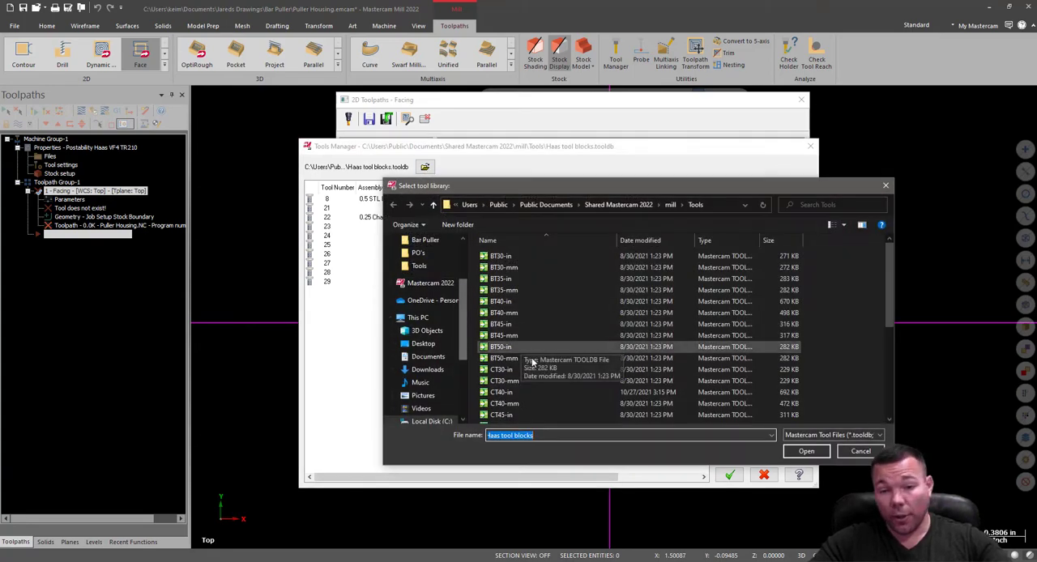
pyautogui.scroll(-5, 531, 363)
pyautogui.click(516, 418)
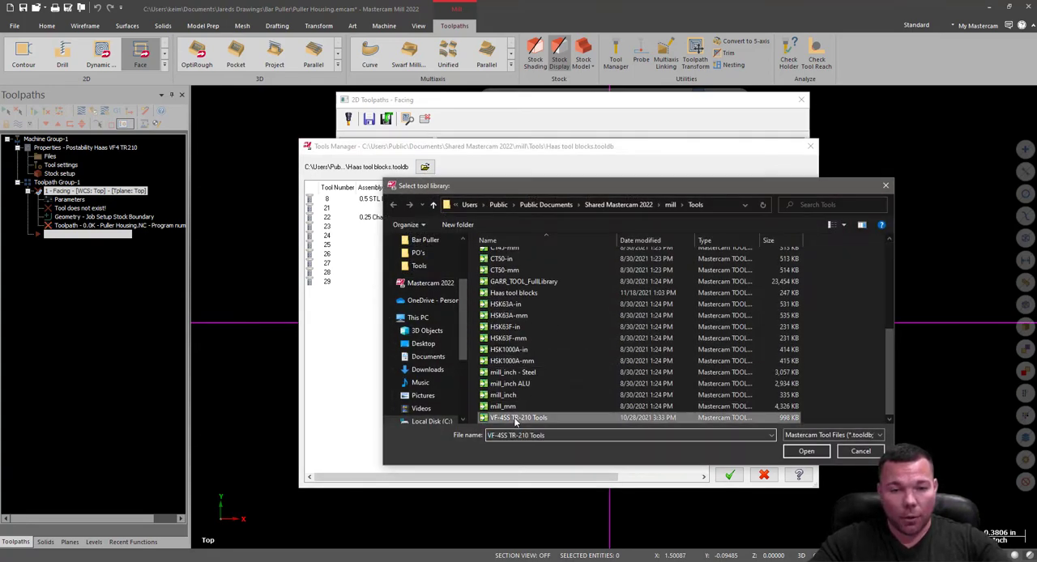
pyautogui.doubleClick(516, 418)
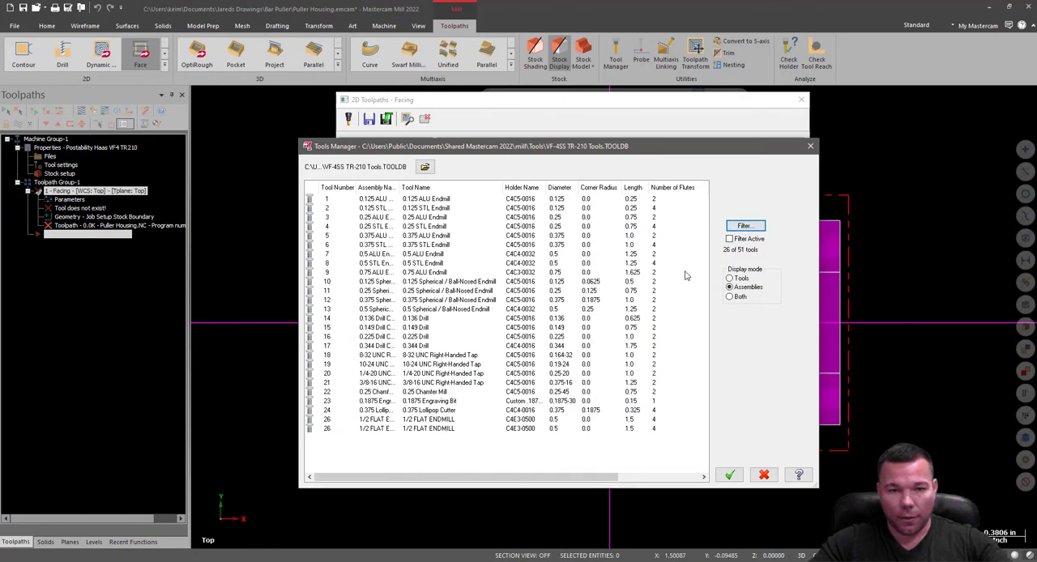
pyautogui.click(729, 475)
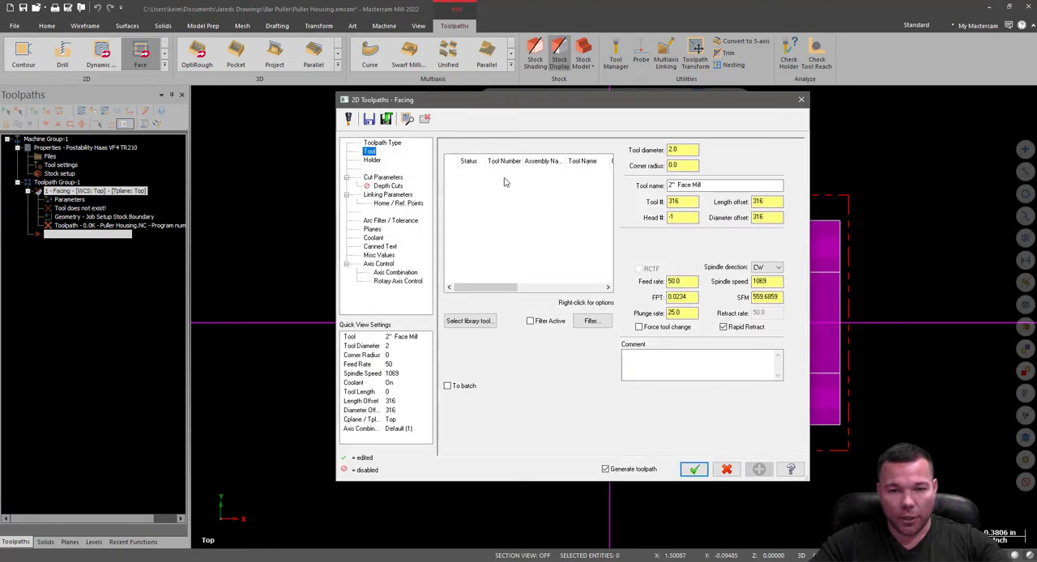
# Create a new Face mill tool for the facing operation and set its cutting diameter to 2.5 in.
pyautogui.rightClick(504, 183)
pyautogui.click(539, 197)
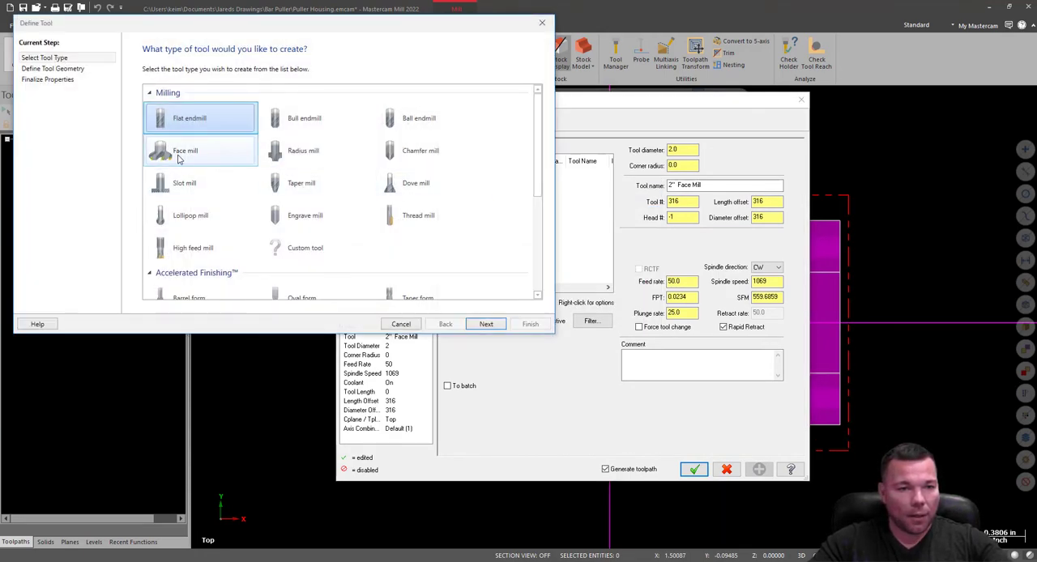
pyautogui.click(180, 156)
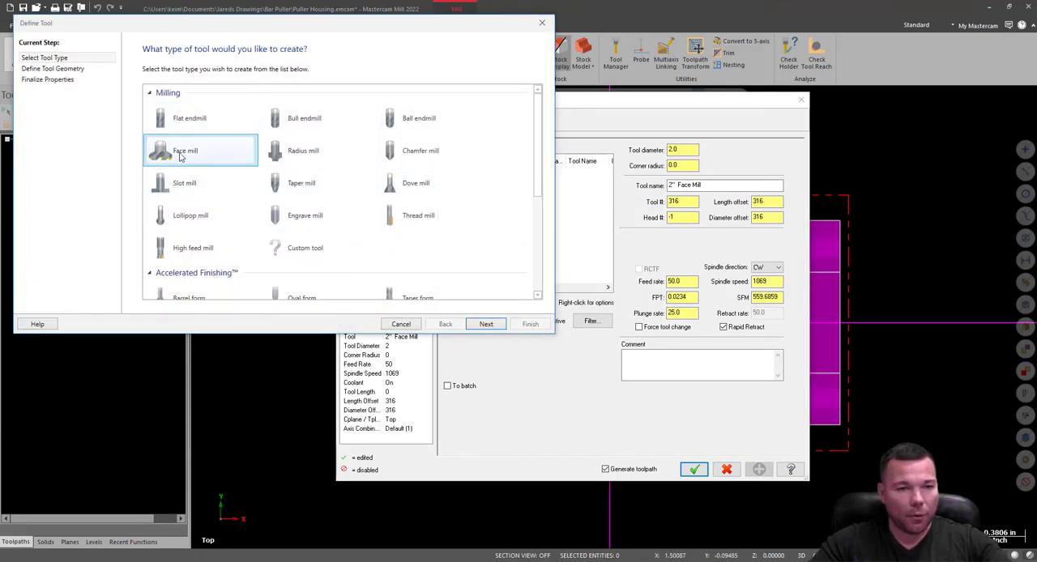
pyautogui.doubleClick(180, 157)
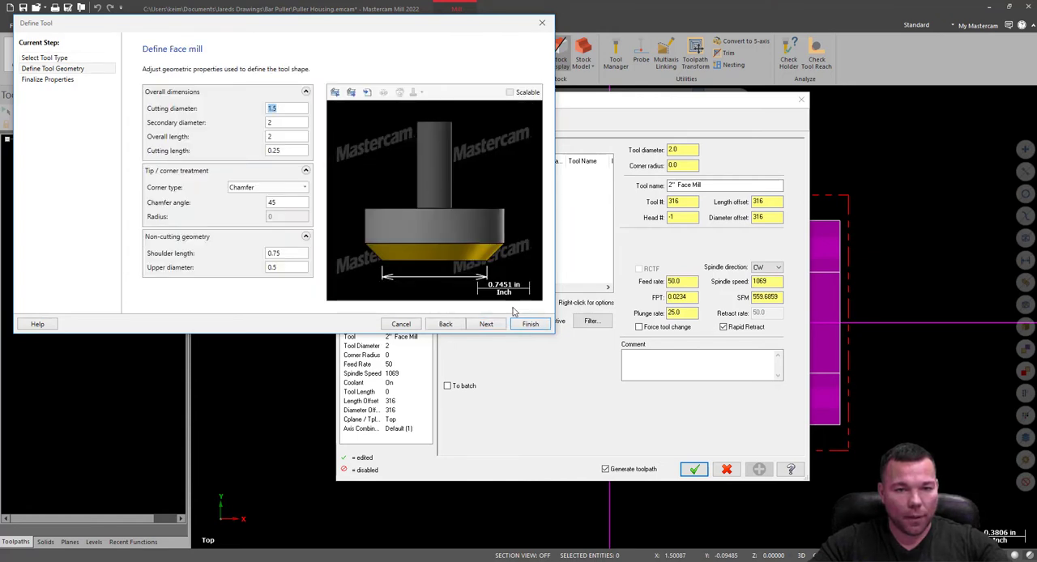
pyautogui.moveTo(363, 25); pyautogui.dragTo(629, 125)
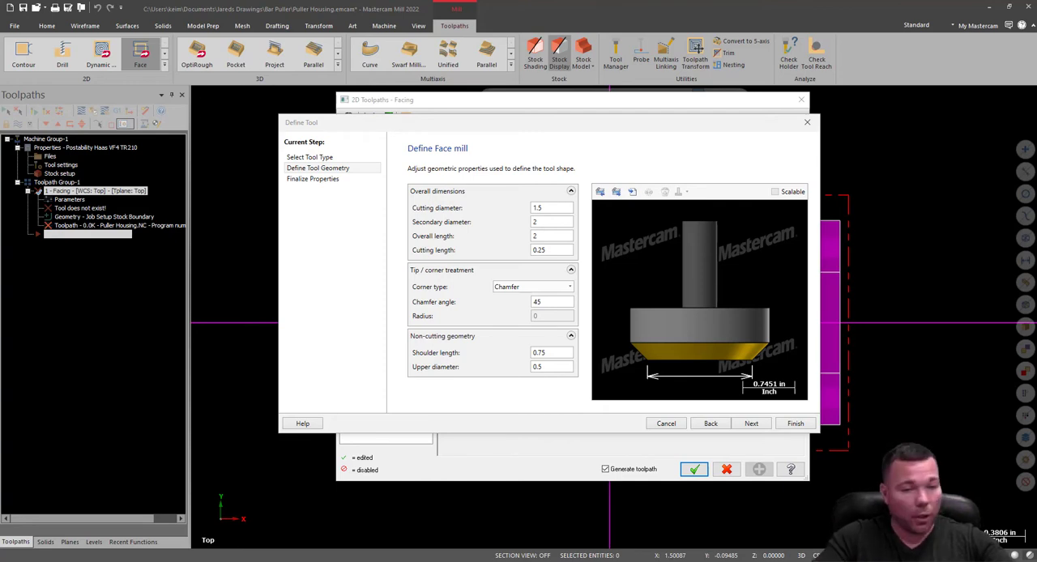
pyautogui.moveTo(553, 209); pyautogui.dragTo(530, 221)
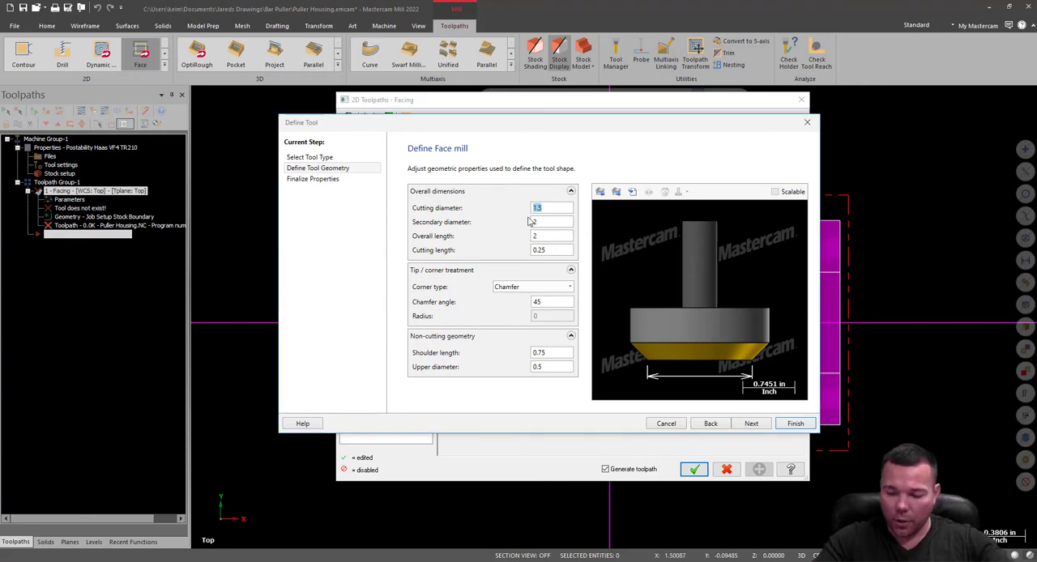
pyautogui.write('2.5')
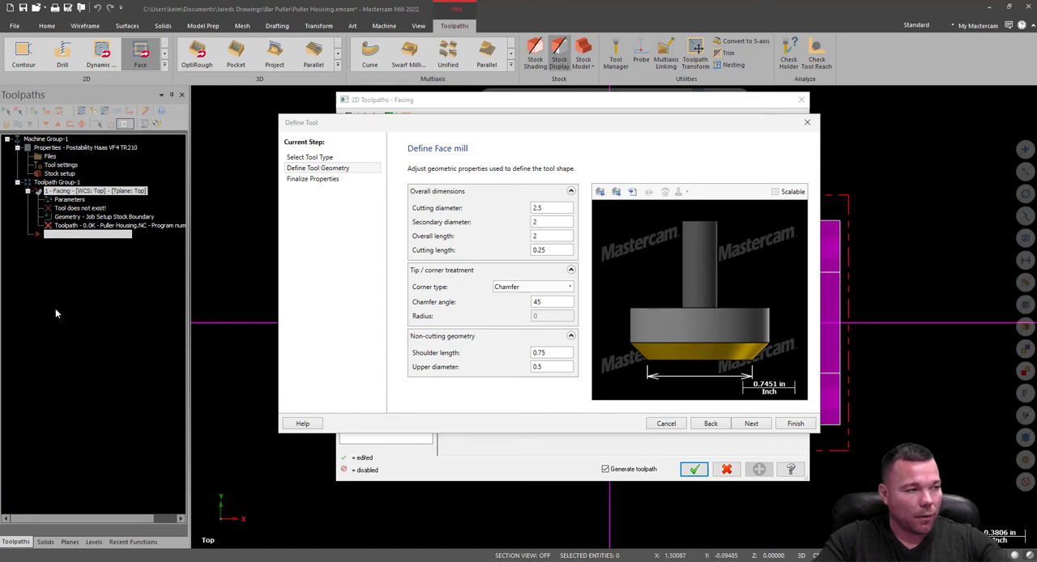
pyautogui.click(556, 230)
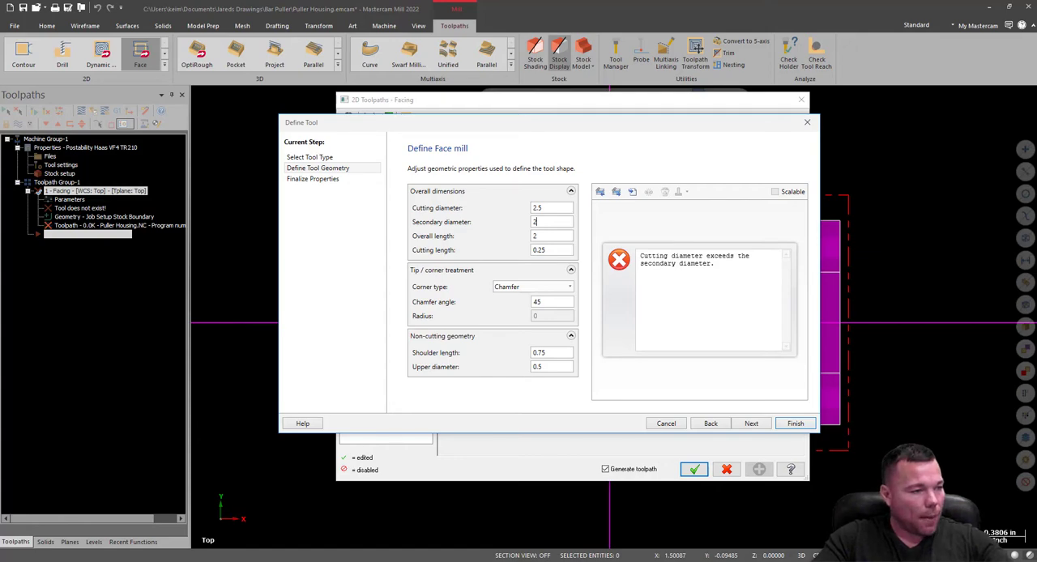
# Switch to the Haas Tooling website in the browser and open the Shell Mill Bodies category under Milling.
pyautogui.moveTo(0, 123); pyautogui.dragTo(373, 2)
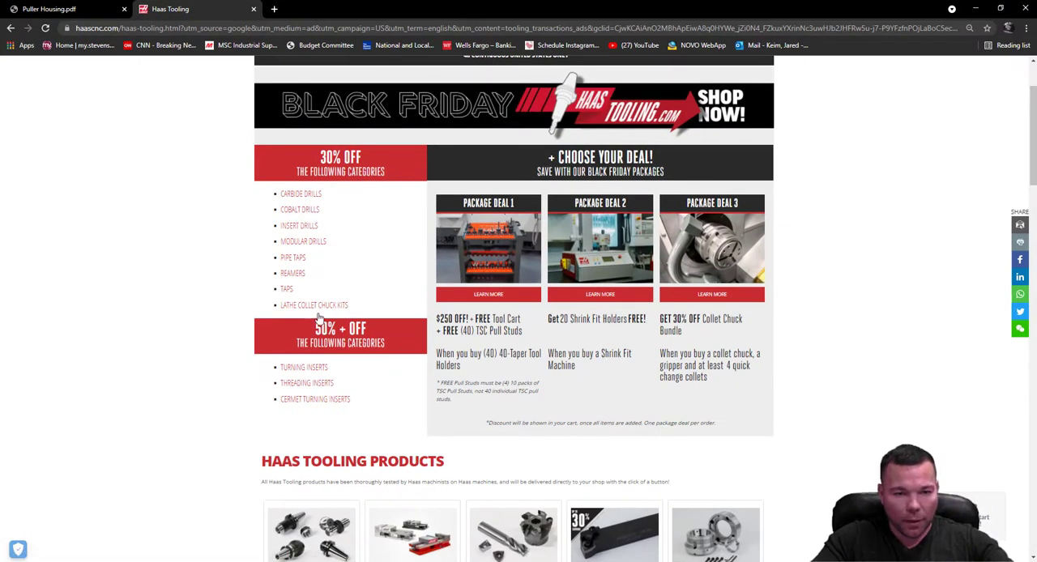
pyautogui.scroll(-3, 381, 356)
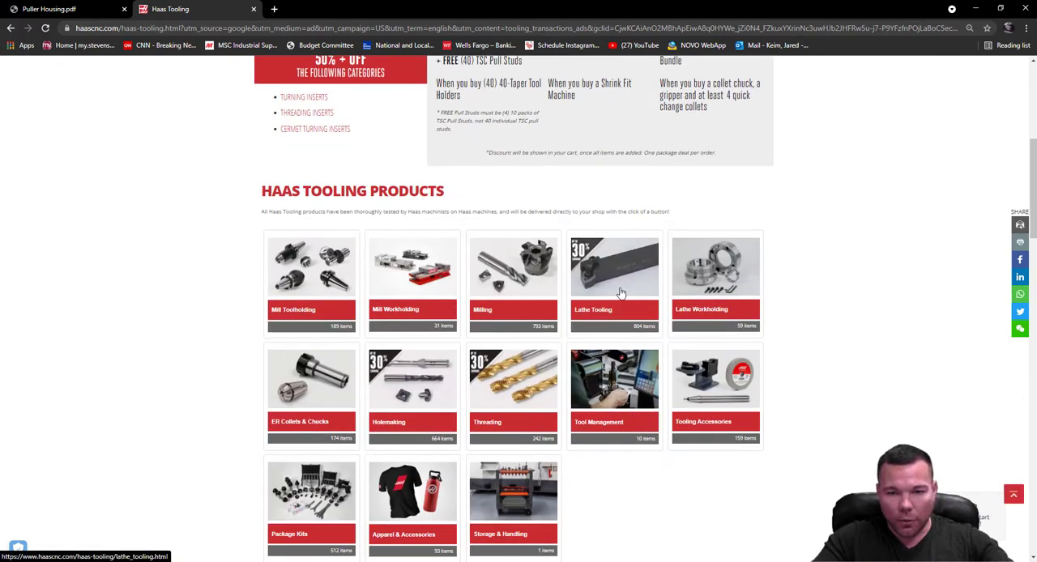
pyautogui.click(538, 271)
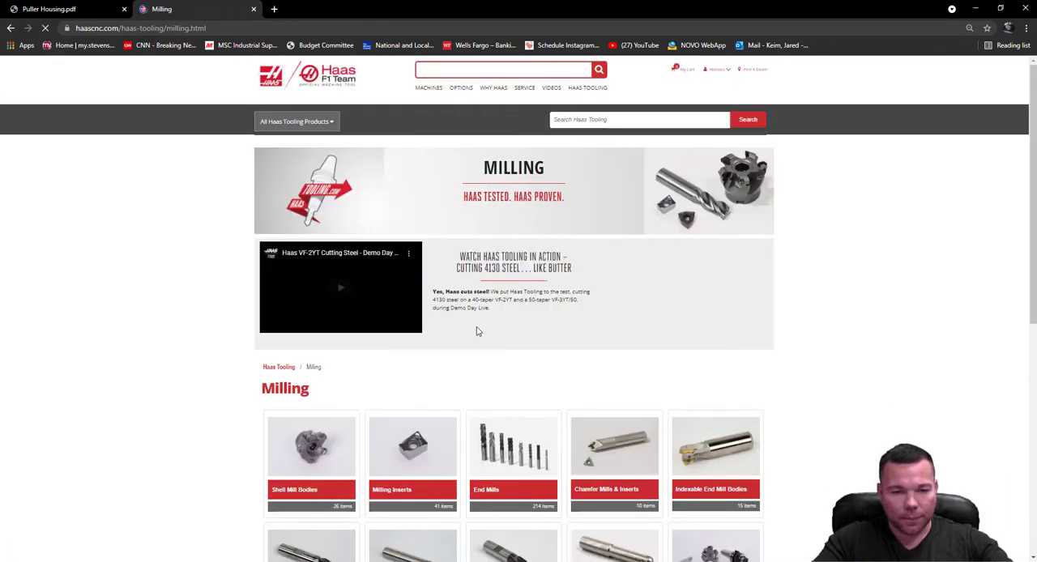
pyautogui.scroll(-2, 341, 389)
pyautogui.click(328, 386)
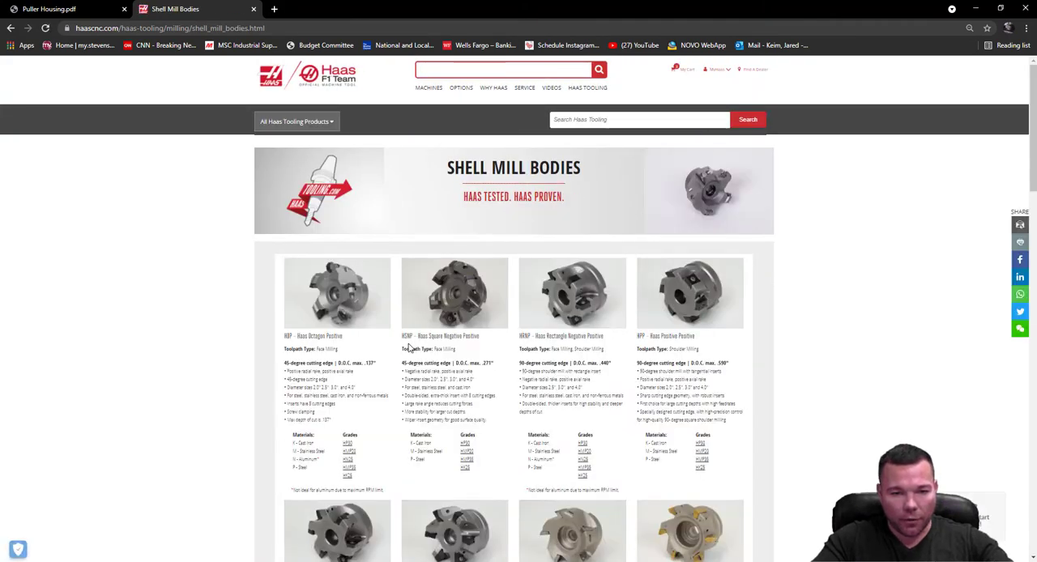
# Filter the shell mill bodies to the HSNP - Haas Square series and examine the 2-1/2" diameter shell mill's technical specs.
pyautogui.scroll(-5, 413, 360)
pyautogui.scroll(-4, 401, 367)
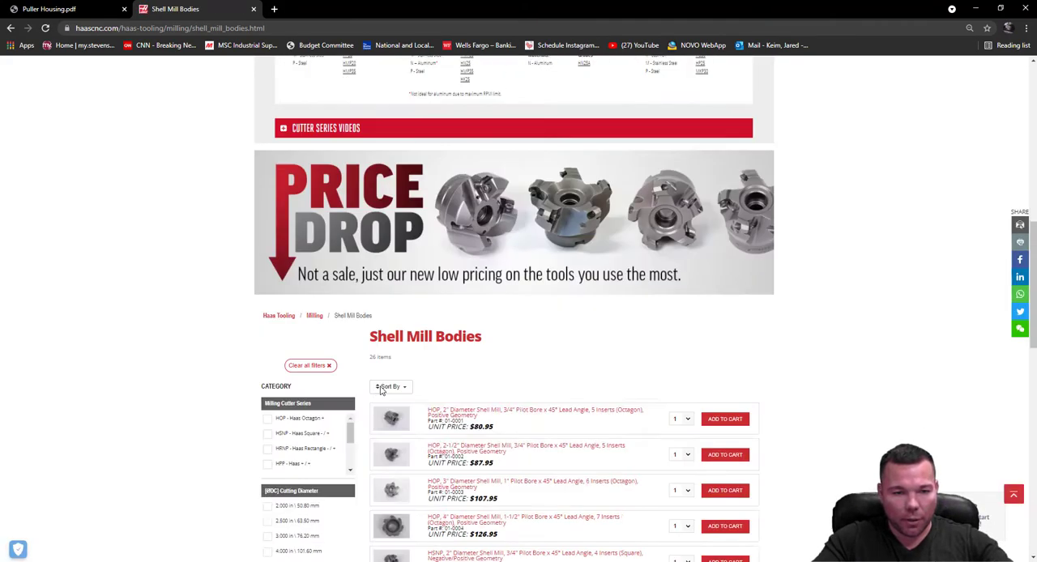
pyautogui.click(269, 308)
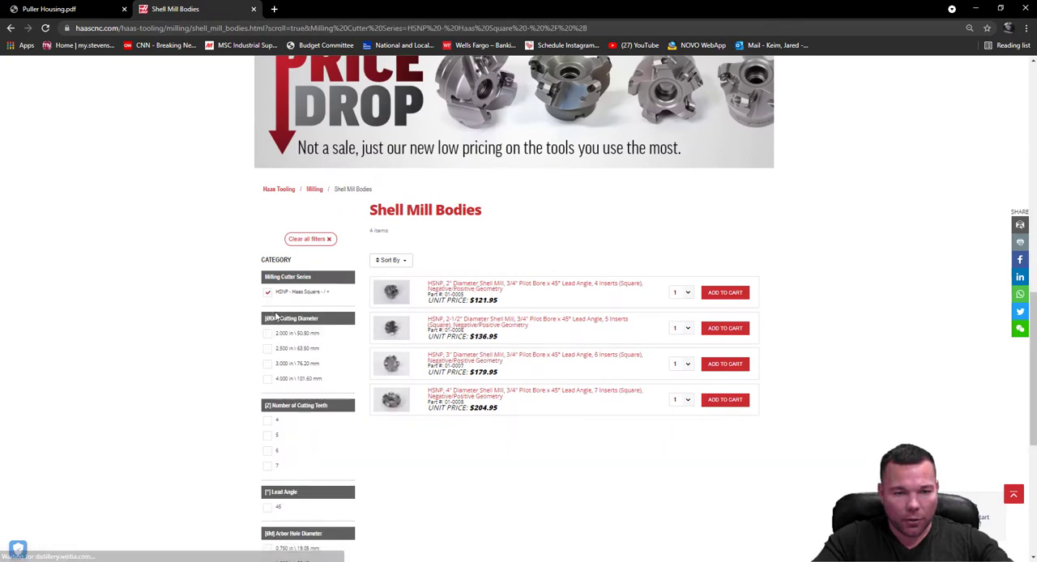
pyautogui.click(441, 332)
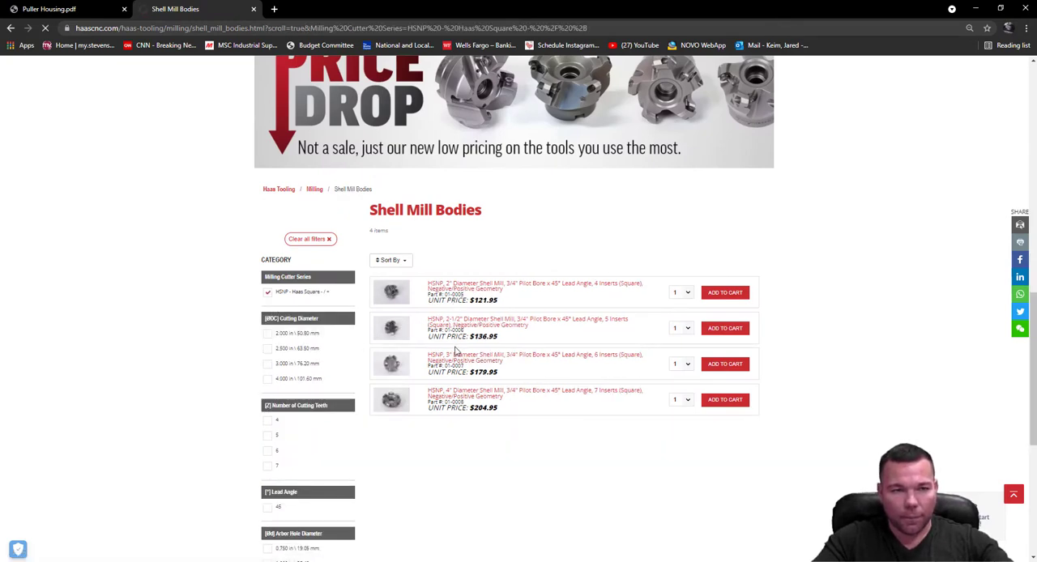
pyautogui.scroll(-2, 387, 321)
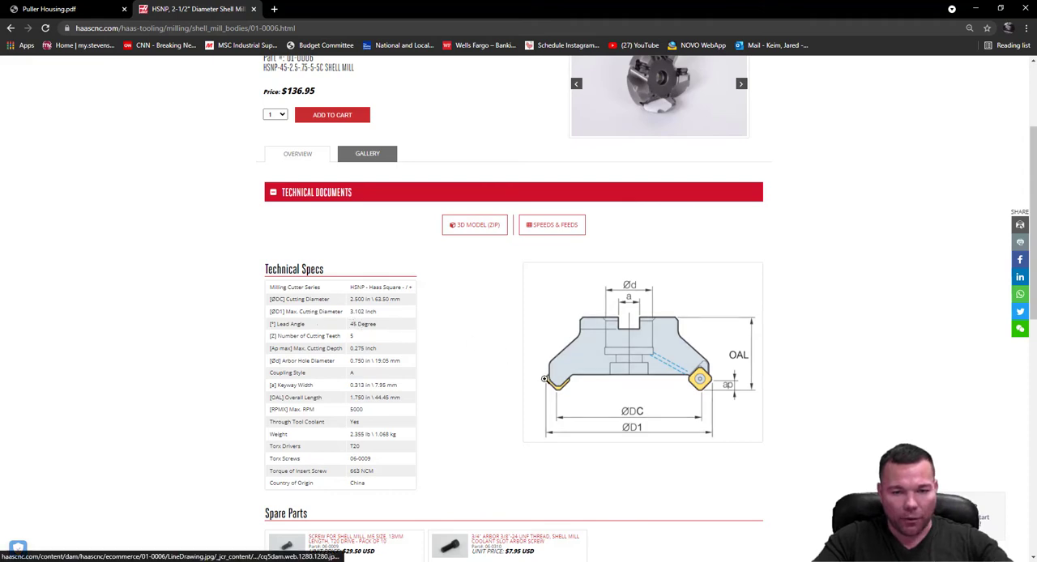
# Switch back to Mastercam and set the face mill's secondary diameter to 3.102 in.
pyautogui.moveTo(478, 15); pyautogui.dragTo(0, 207)
pyautogui.moveTo(548, 223); pyautogui.dragTo(514, 227)
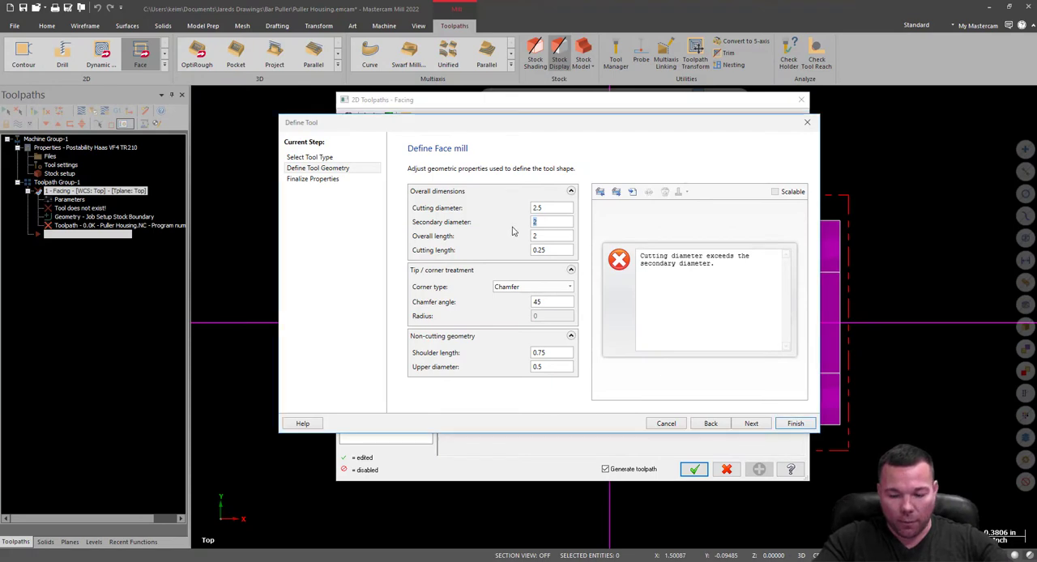
pyautogui.write('2')
pyautogui.press('BackSpace')
pyautogui.write('3')
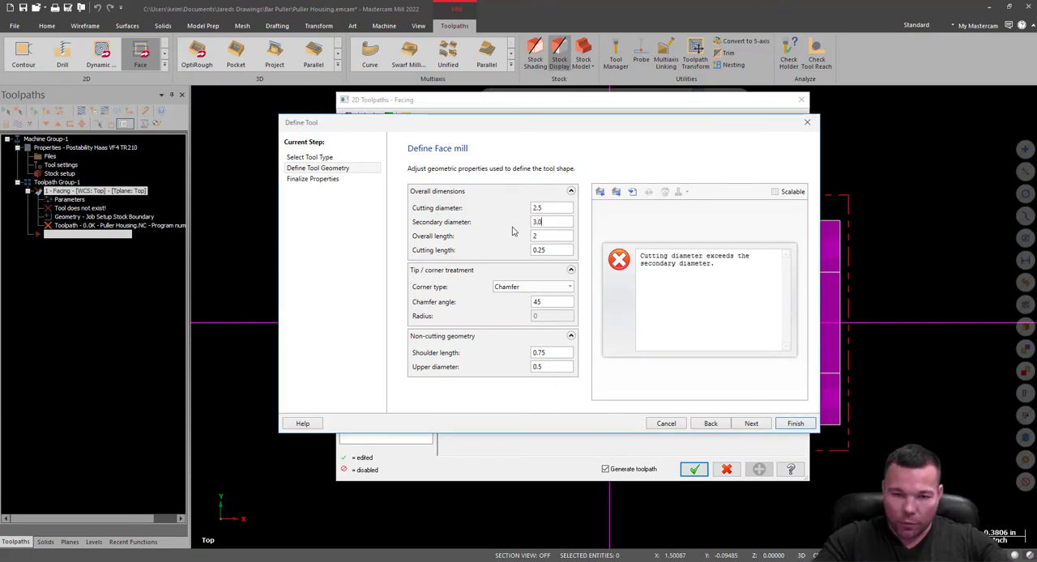
pyautogui.write('.0')
pyautogui.press('BackSpace')
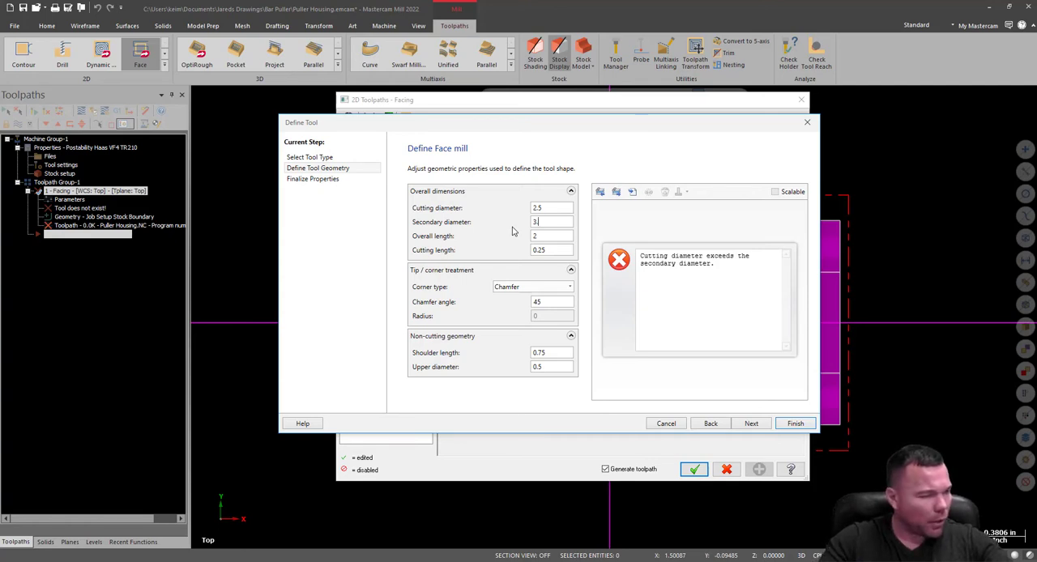
pyautogui.write('1')
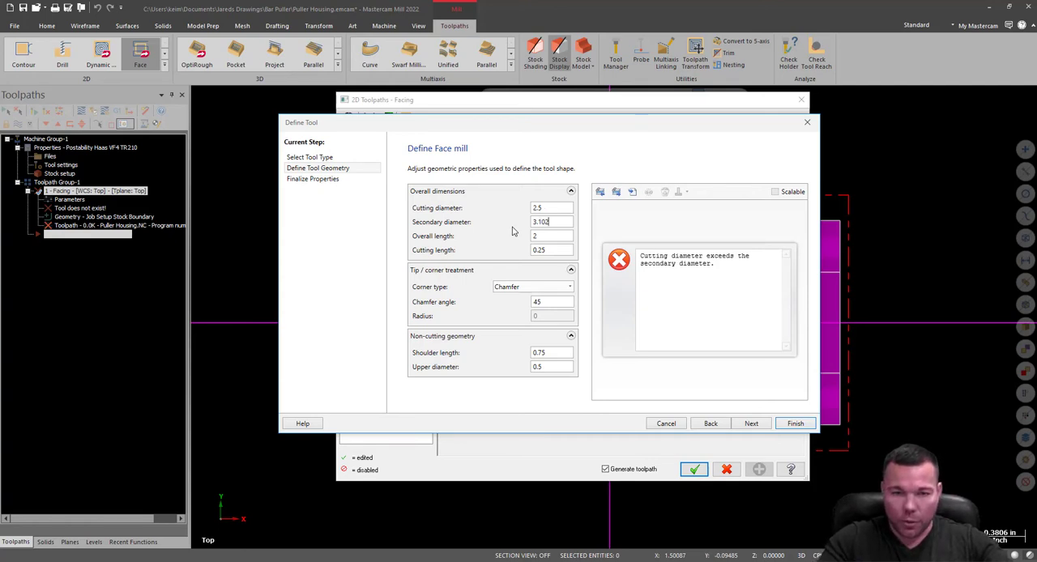
pyautogui.write('02')
# Set the face mill's overall length to 1.75 in and its cutting length to 0.75 in.
pyautogui.click(544, 236)
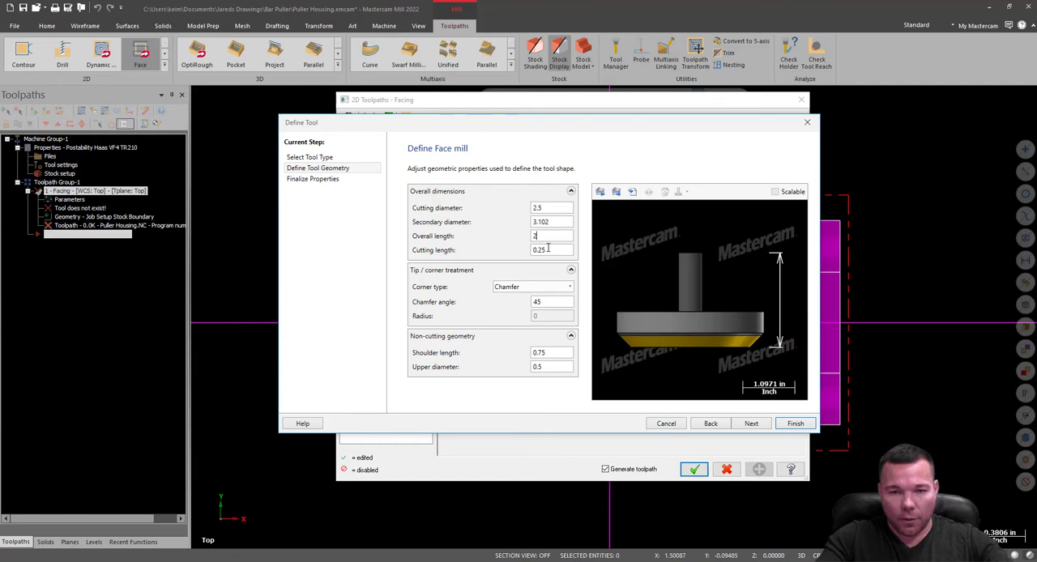
pyautogui.write('2')
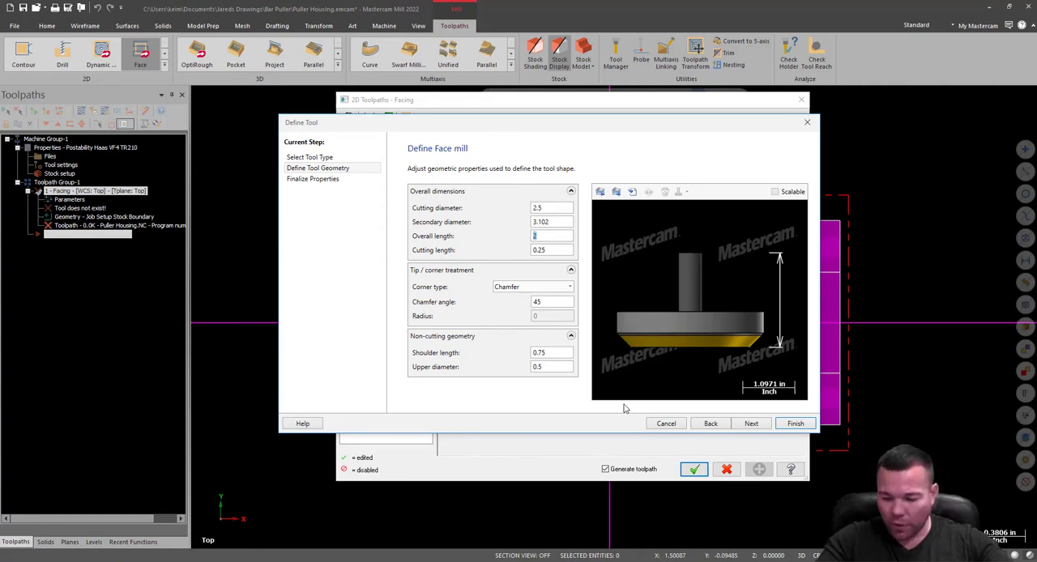
pyautogui.write('1.75')
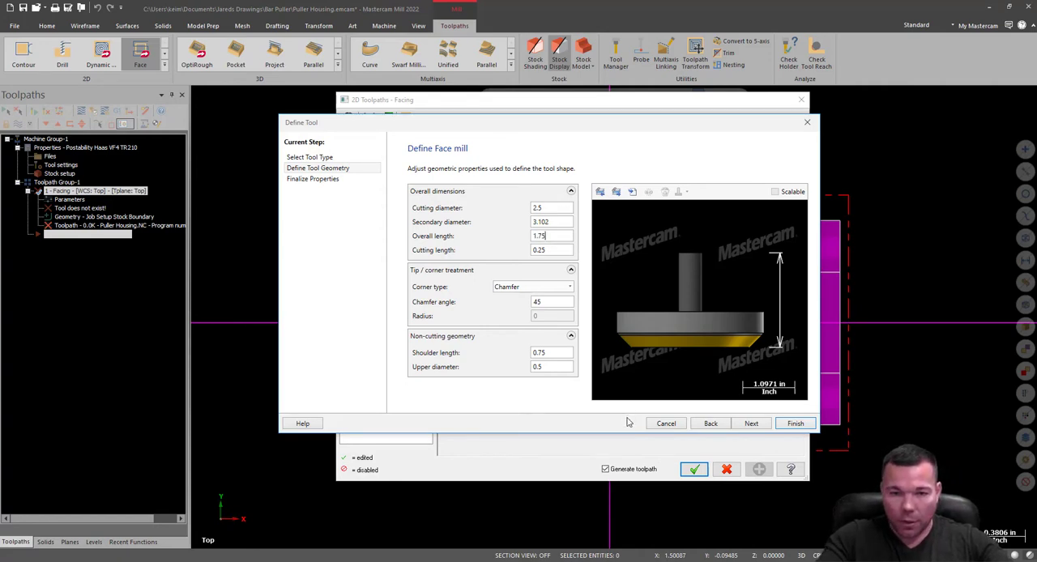
pyautogui.click(552, 250)
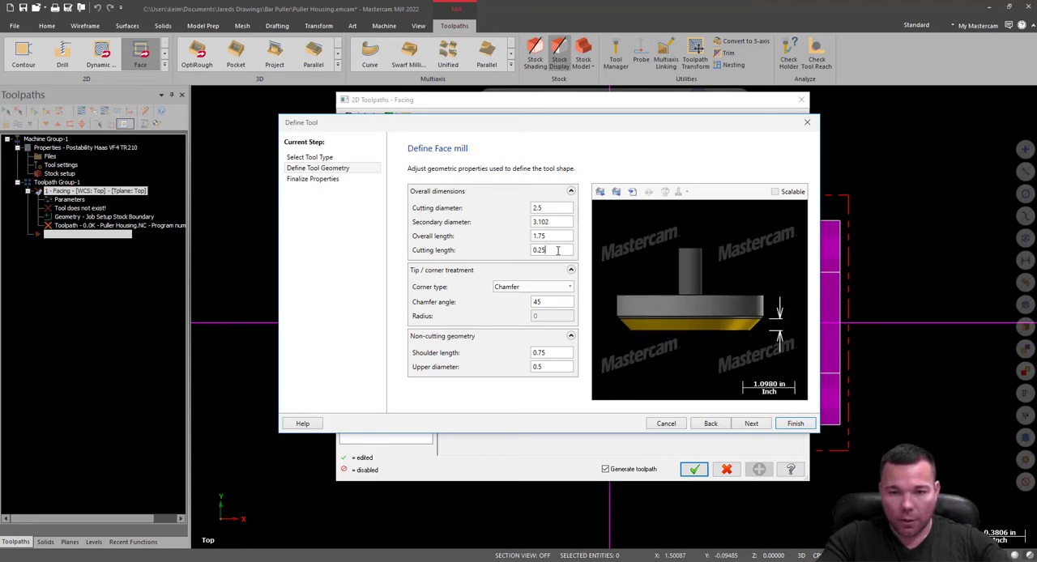
pyautogui.moveTo(559, 251); pyautogui.dragTo(510, 256)
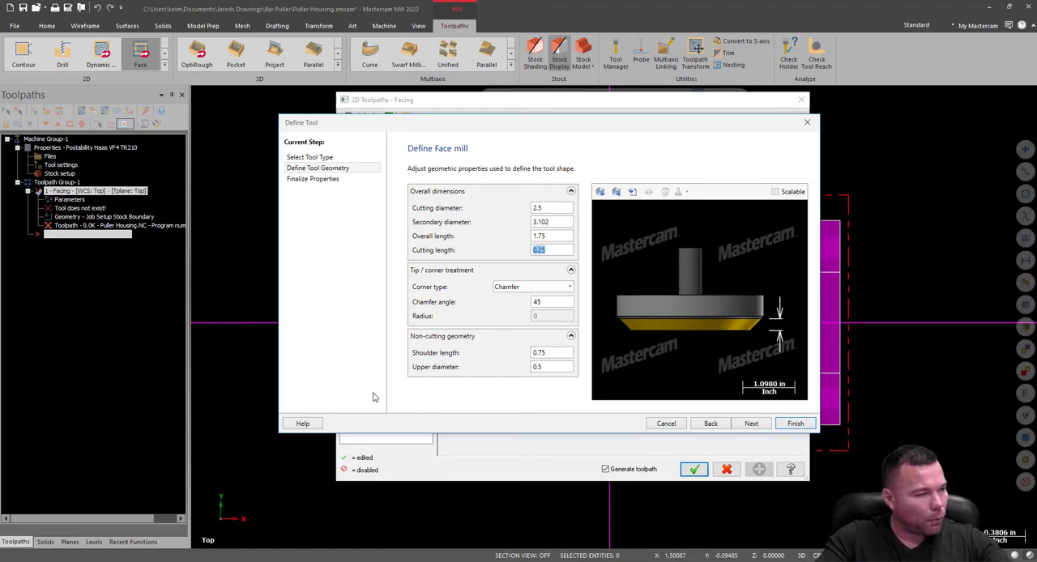
pyautogui.write('.')
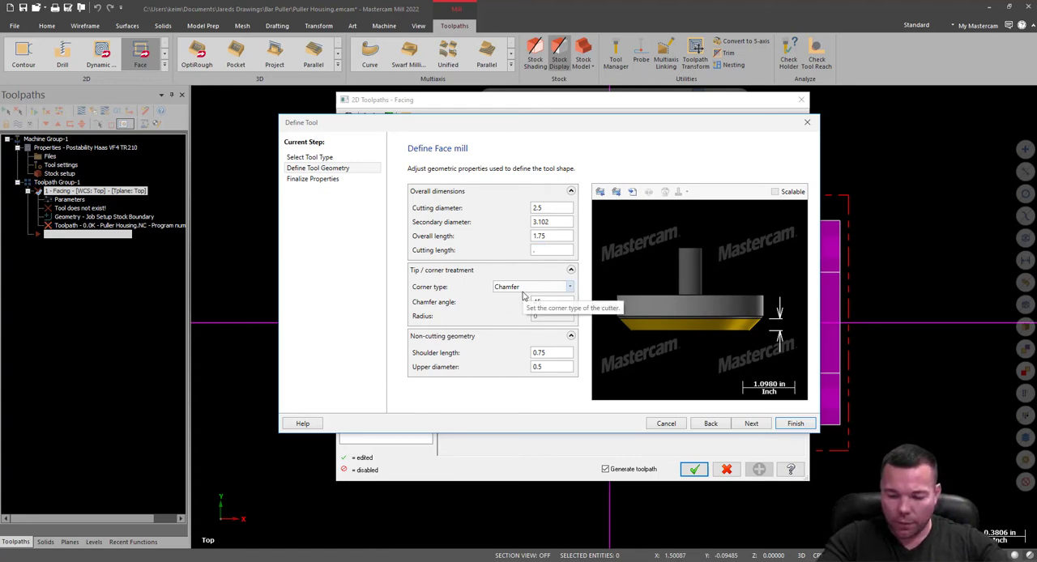
pyautogui.write('75')
pyautogui.click(562, 233)
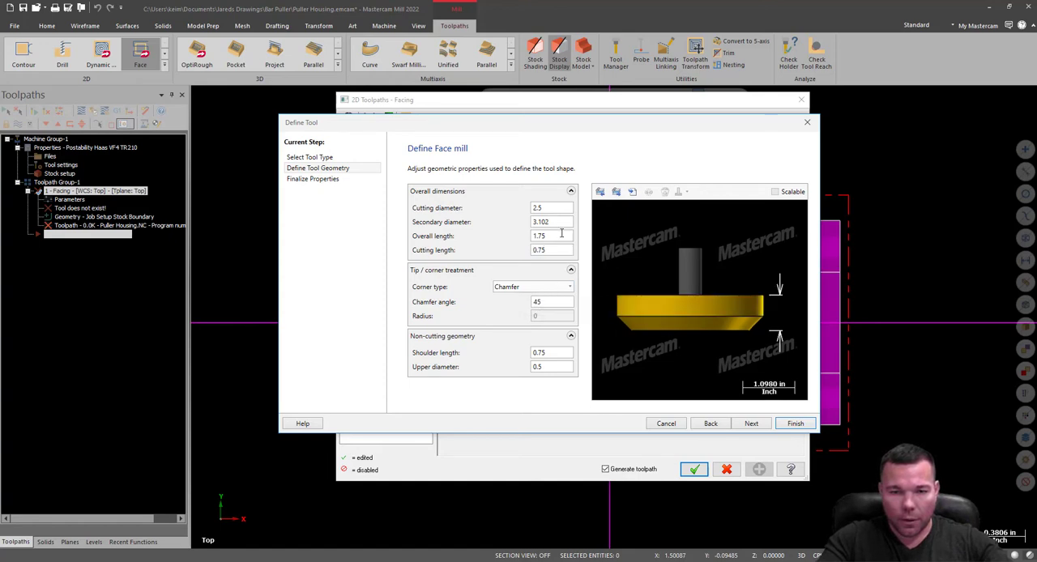
# Keep the Chamfer corner type, set the face mill's upper diameter to 2 in, and finish the tool definition.
pyautogui.click(545, 289)
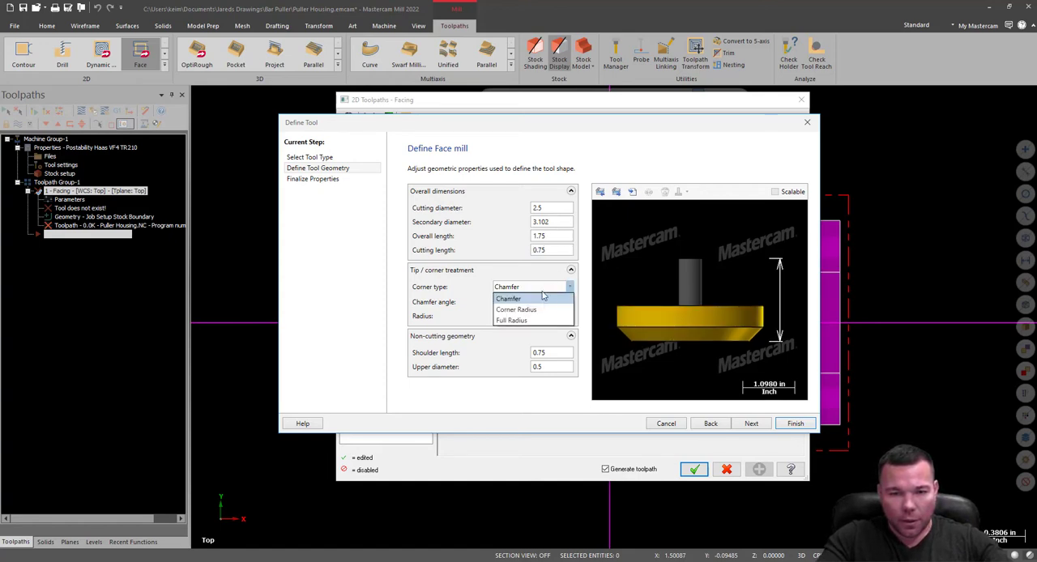
pyautogui.click(484, 348)
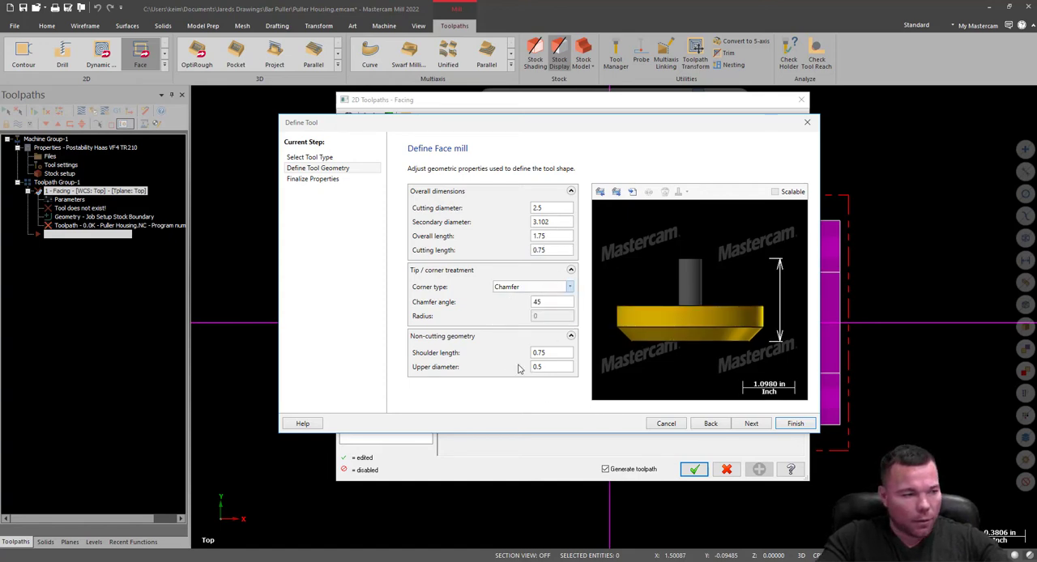
pyautogui.click(552, 355)
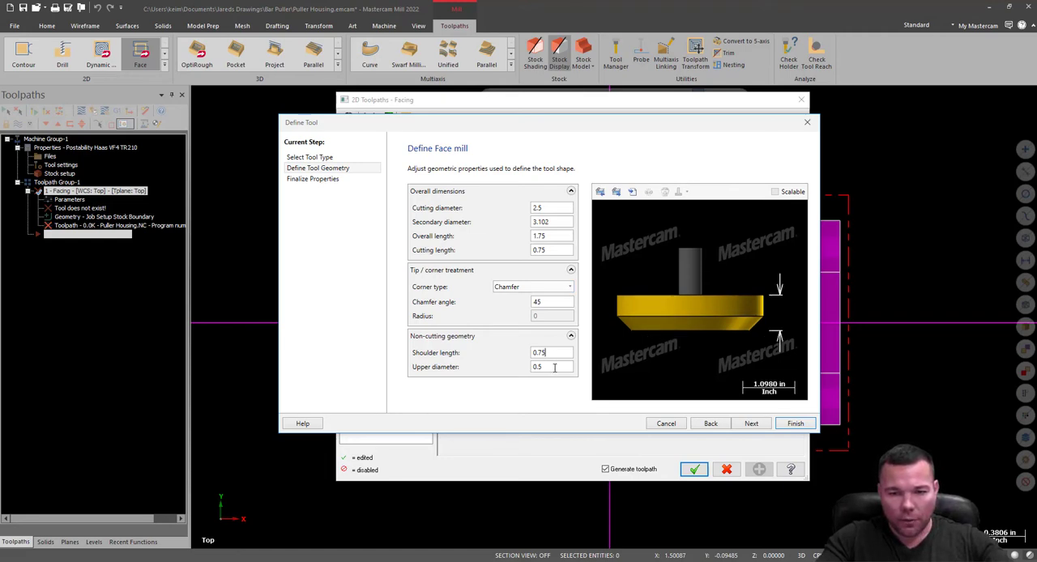
pyautogui.click(554, 367)
pyautogui.moveTo(552, 370); pyautogui.dragTo(527, 372)
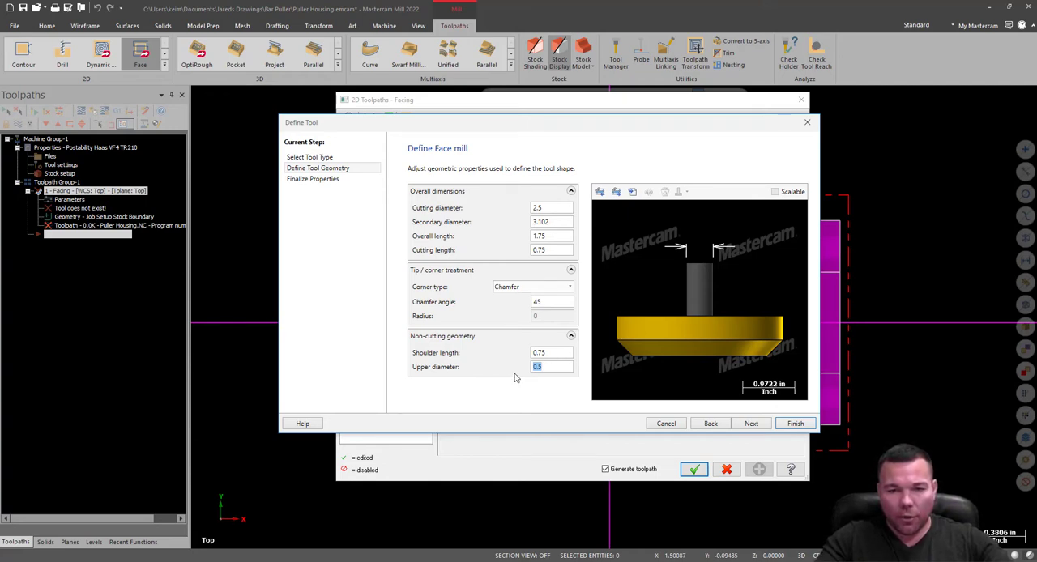
pyautogui.write('2')
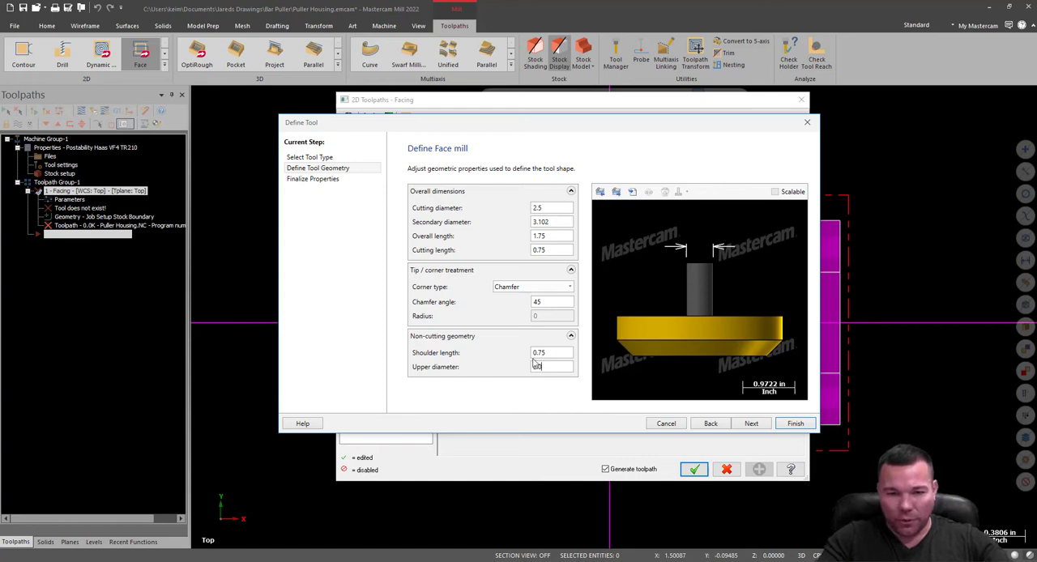
pyautogui.press('Tab')
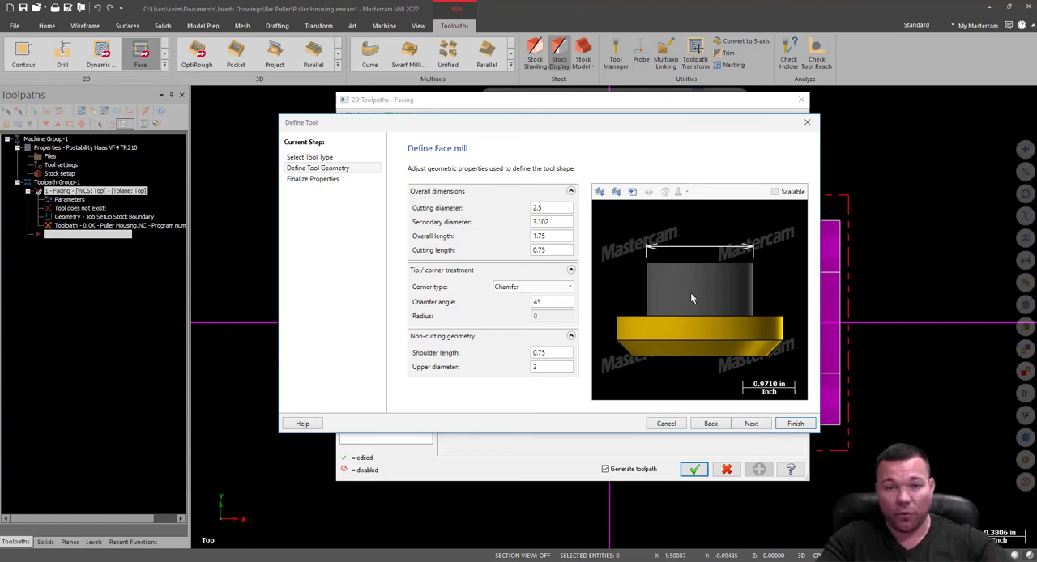
pyautogui.click(794, 423)
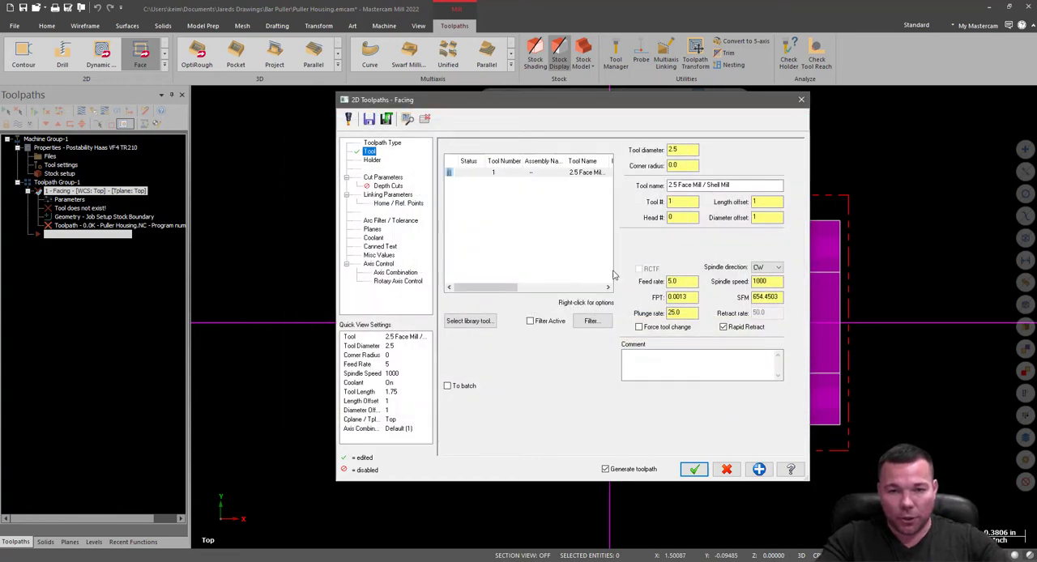
# Select the new face mill and check the Haas HSNP Speeds and Feeds chart in the browser for unalloyed steel's starting SFM and feed per tooth.
pyautogui.click(526, 174)
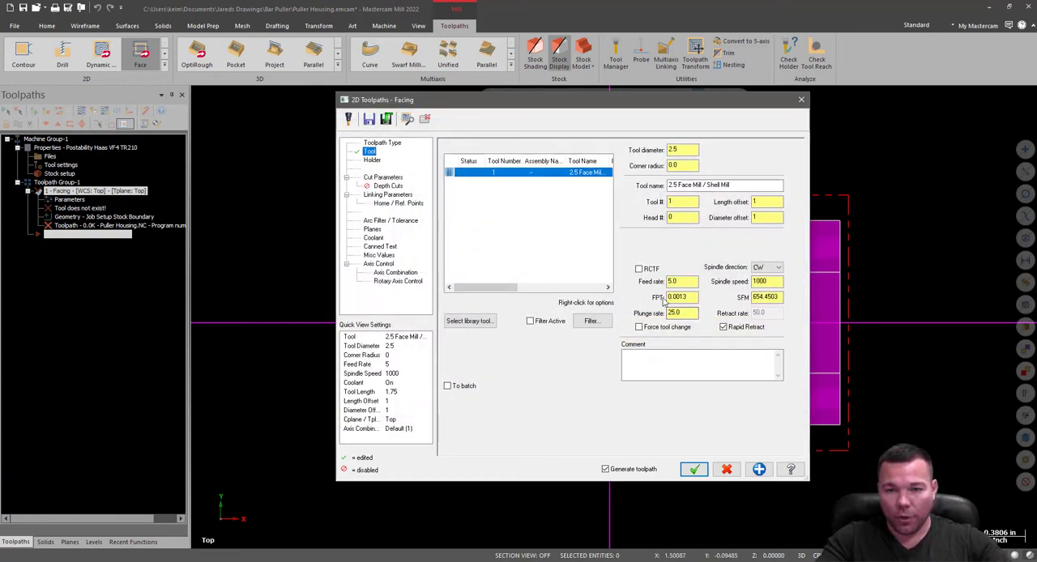
pyautogui.click(762, 282)
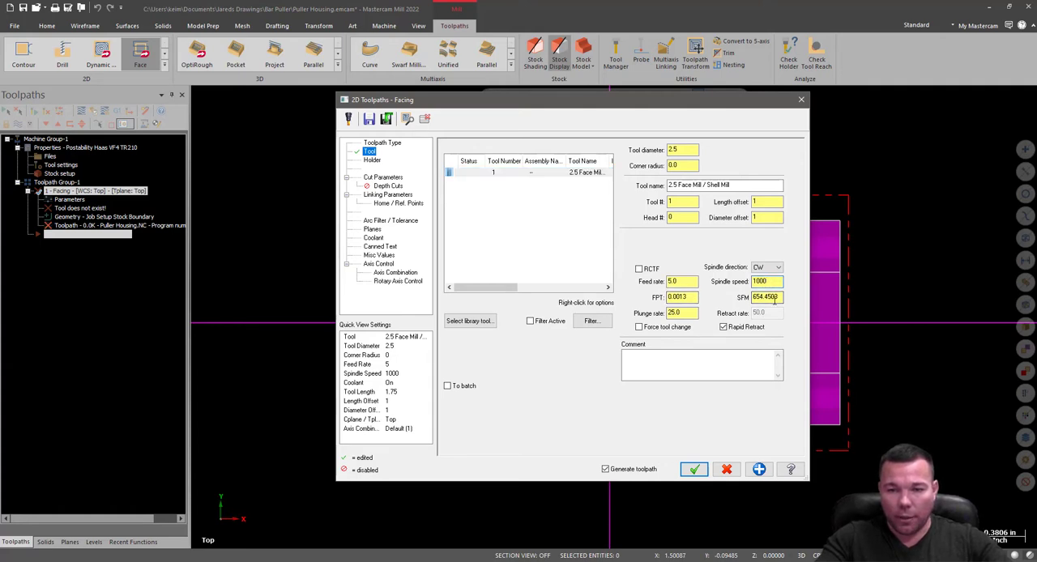
pyautogui.moveTo(780, 297); pyautogui.dragTo(721, 298)
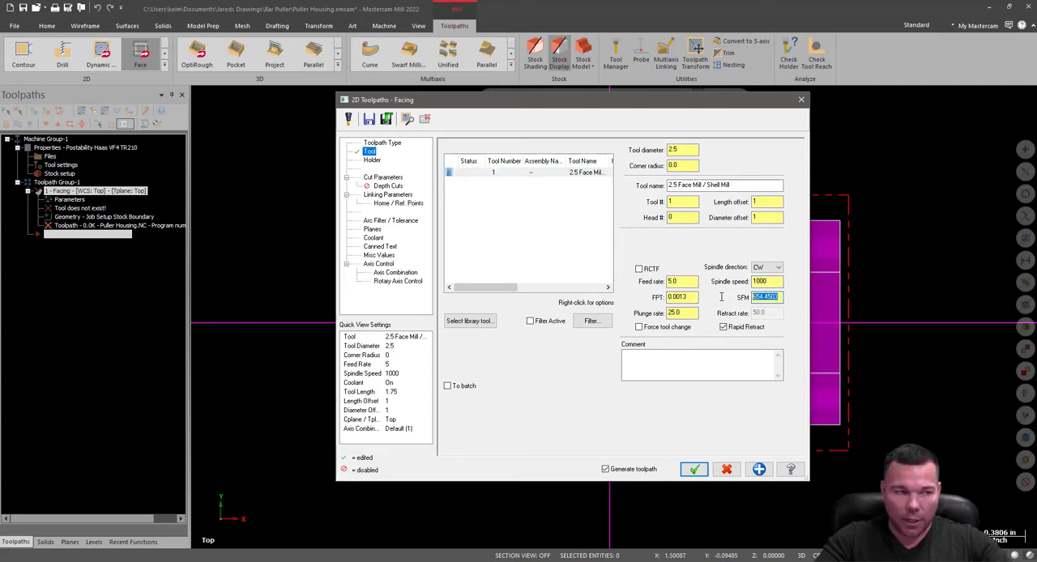
pyautogui.moveTo(0, 254); pyautogui.dragTo(108, 255)
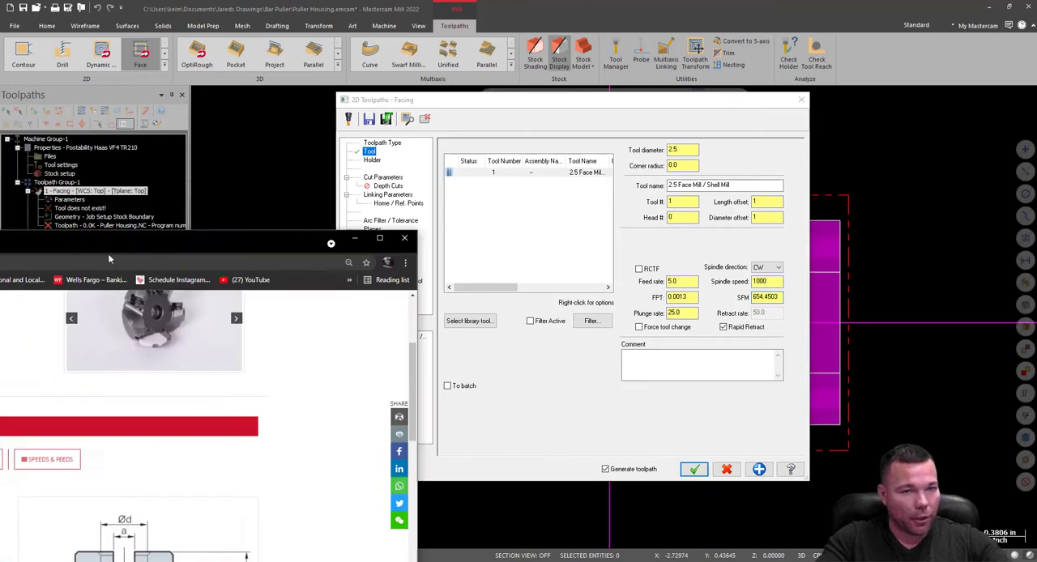
pyautogui.doubleClick(108, 254)
pyautogui.click(535, 228)
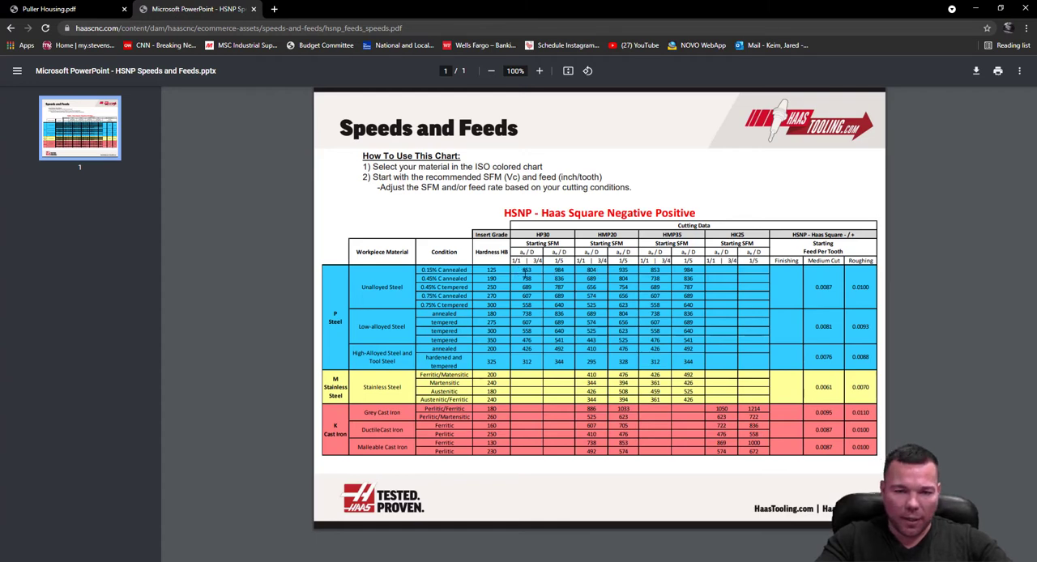
pyautogui.moveTo(518, 271); pyautogui.dragTo(548, 272)
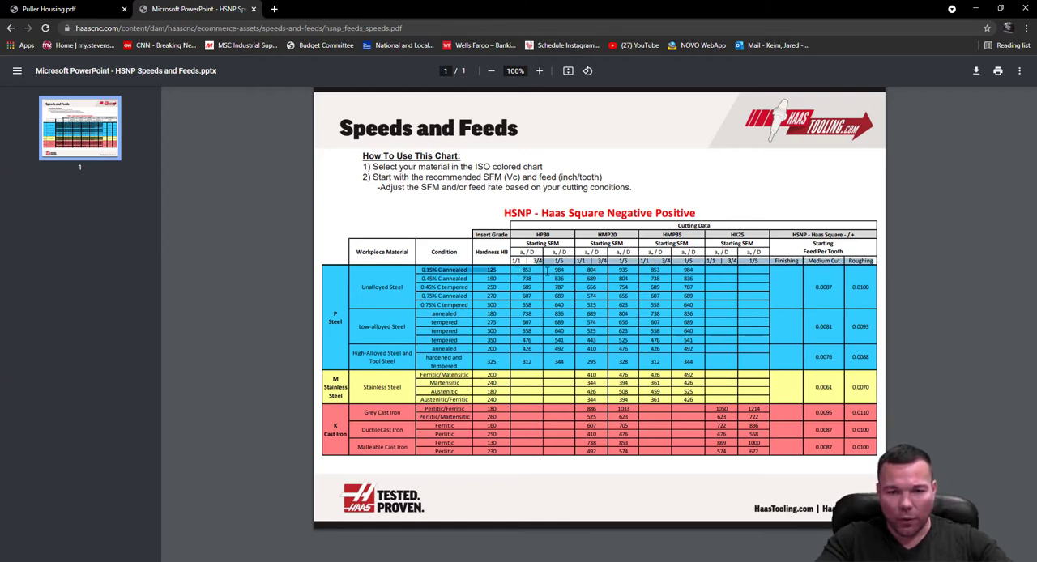
pyautogui.click(513, 268)
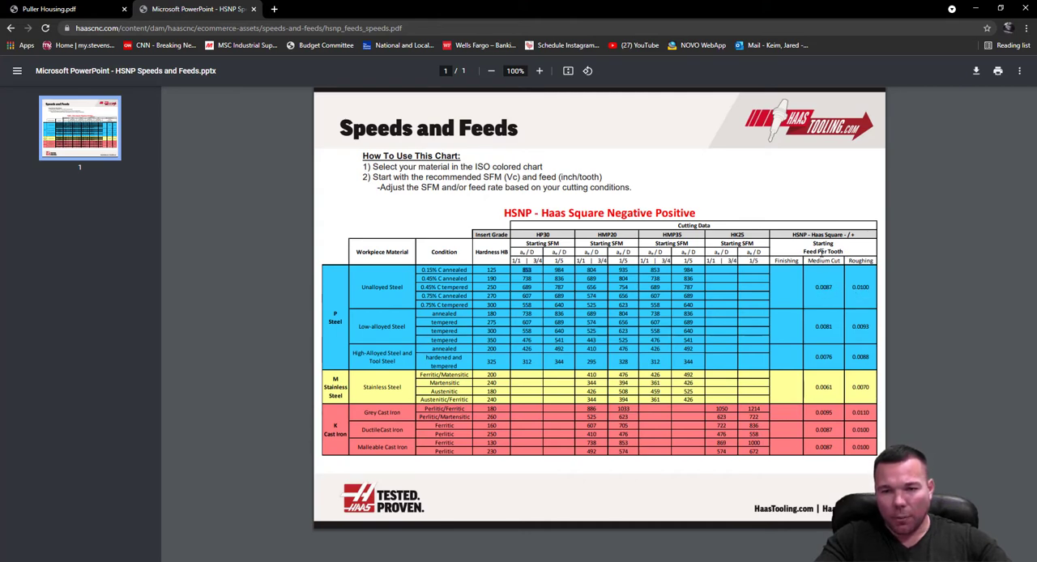
pyautogui.moveTo(834, 289); pyautogui.dragTo(876, 17)
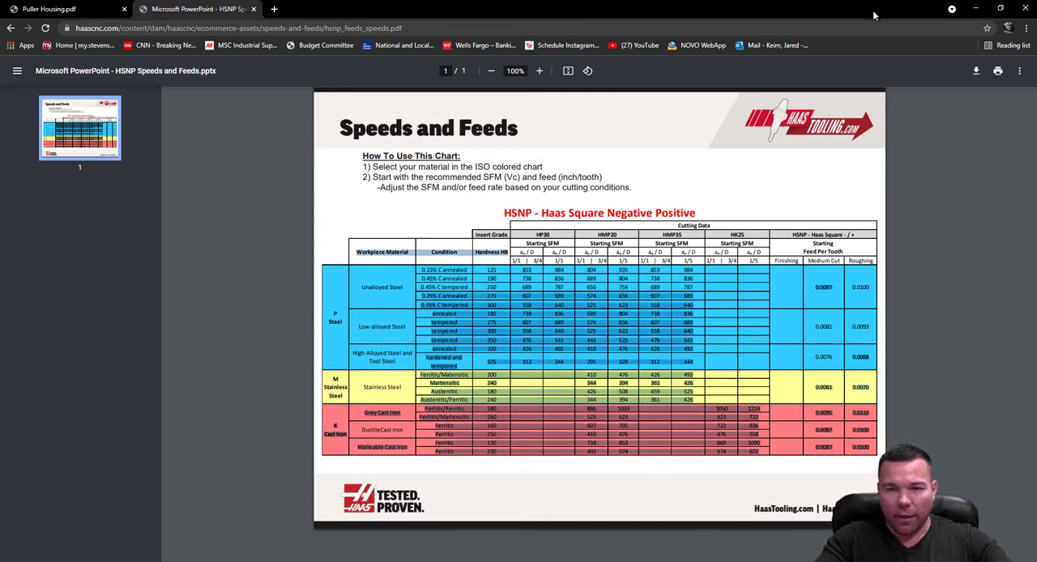
# Return to Mastercam and set the face mill's surface speed to 850 SFM and its feed per tooth to 0.008 in.
pyautogui.moveTo(615, 15); pyautogui.dragTo(0, 146)
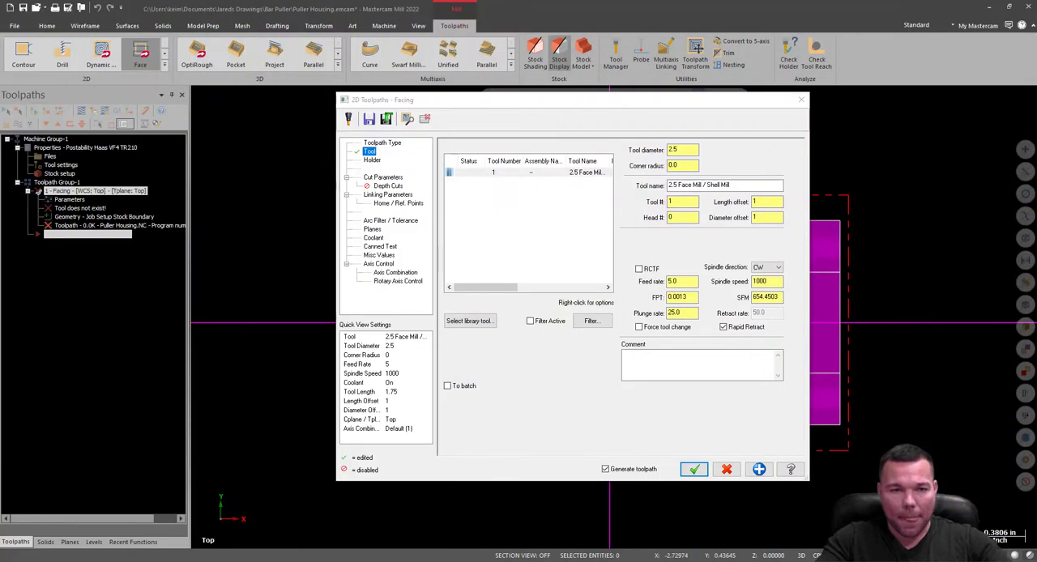
pyautogui.doubleClick(767, 297)
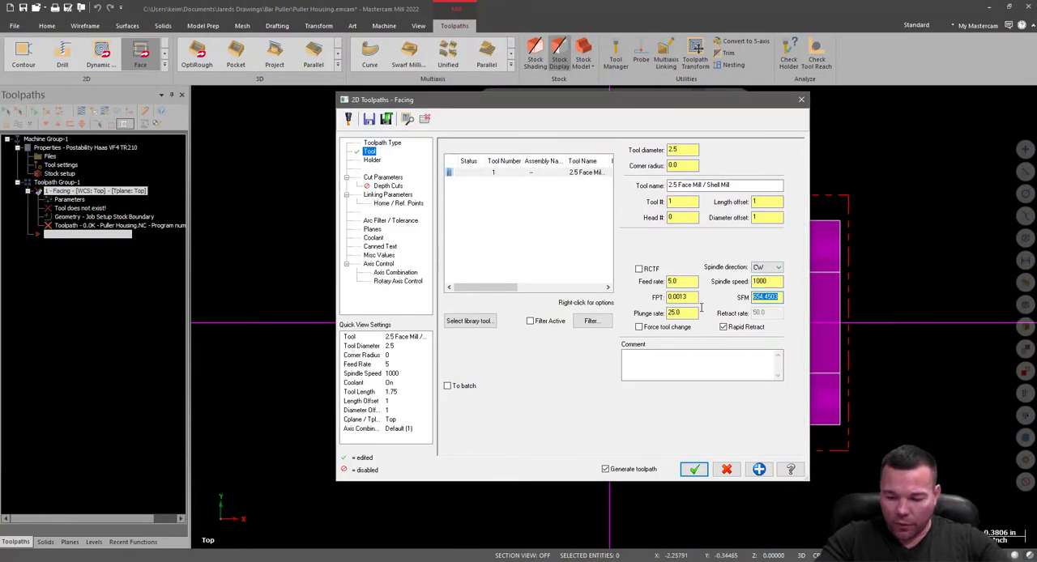
pyautogui.write('850')
pyautogui.doubleClick(682, 297)
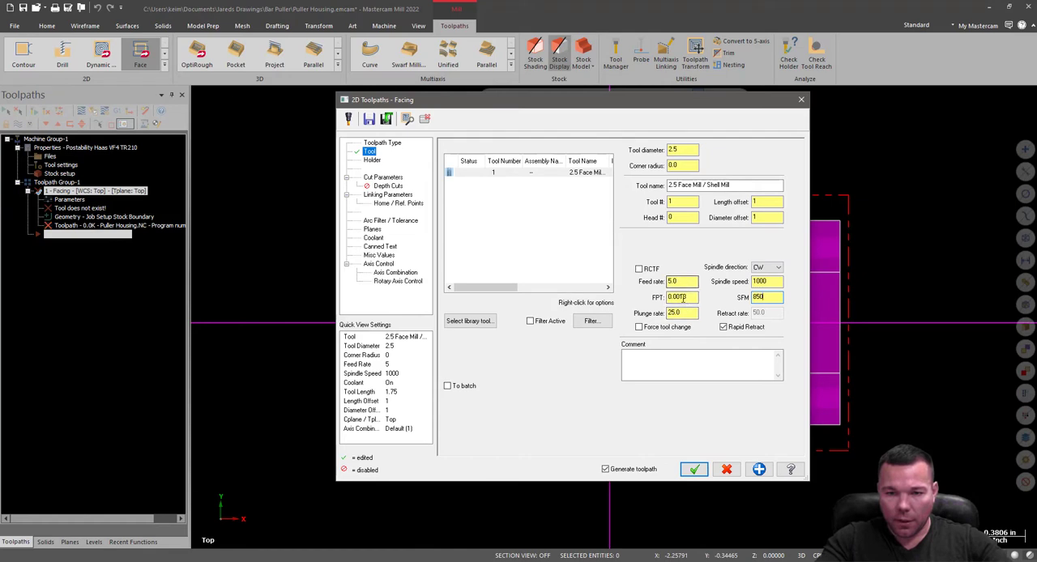
pyautogui.press('BackSpace')
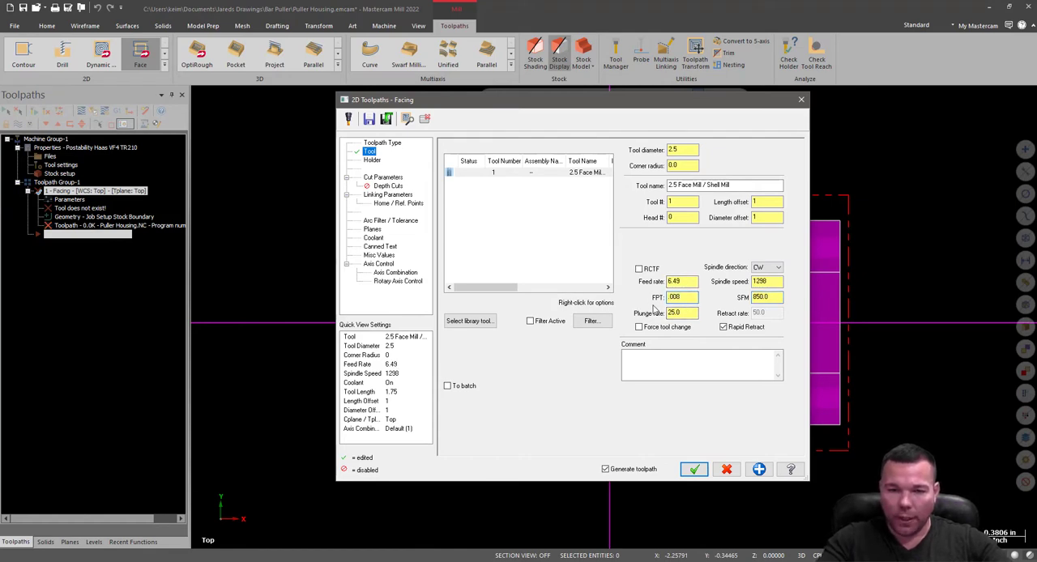
pyautogui.click(690, 285)
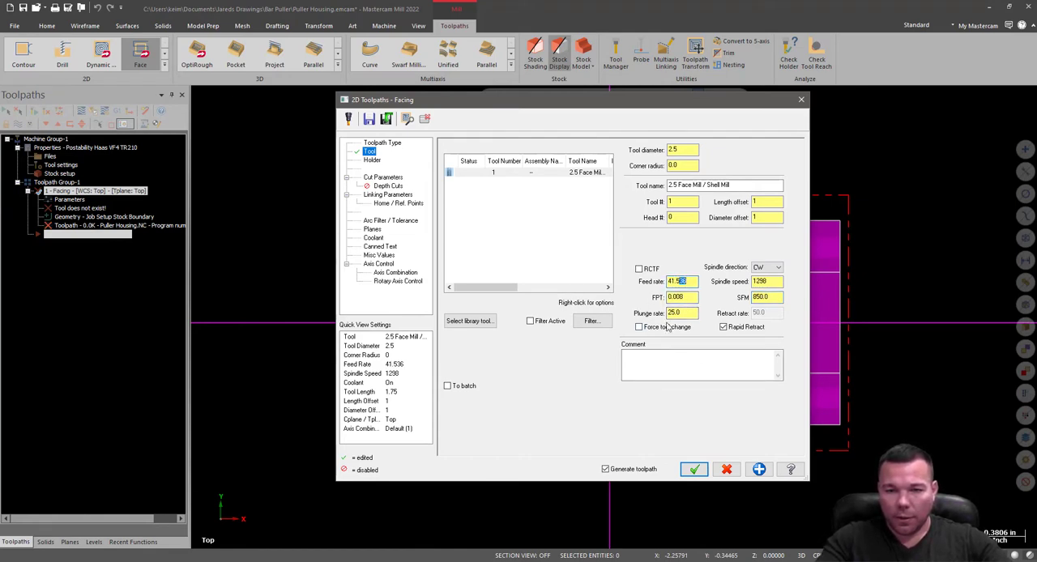
# Set the face mill's plunge rate to 40 and open the facing toolpath's holder settings.
pyautogui.click(690, 312)
pyautogui.doubleClick(694, 313)
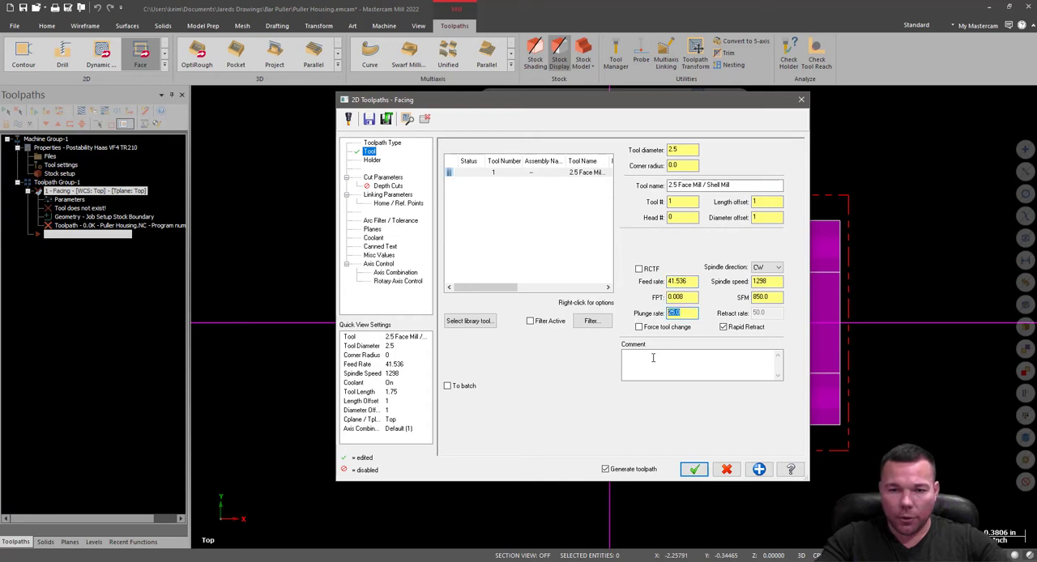
pyautogui.write('40')
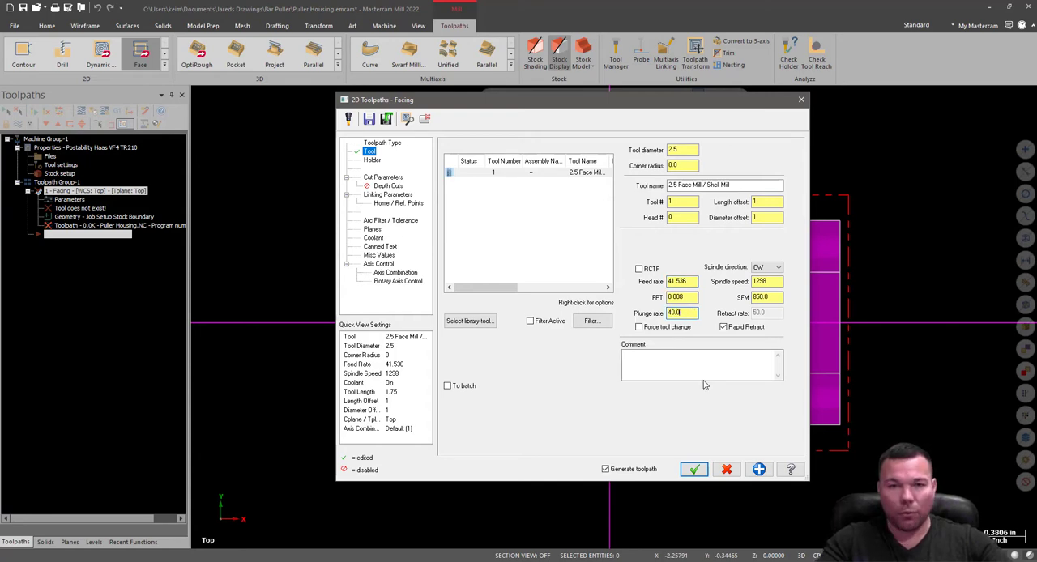
pyautogui.click(372, 161)
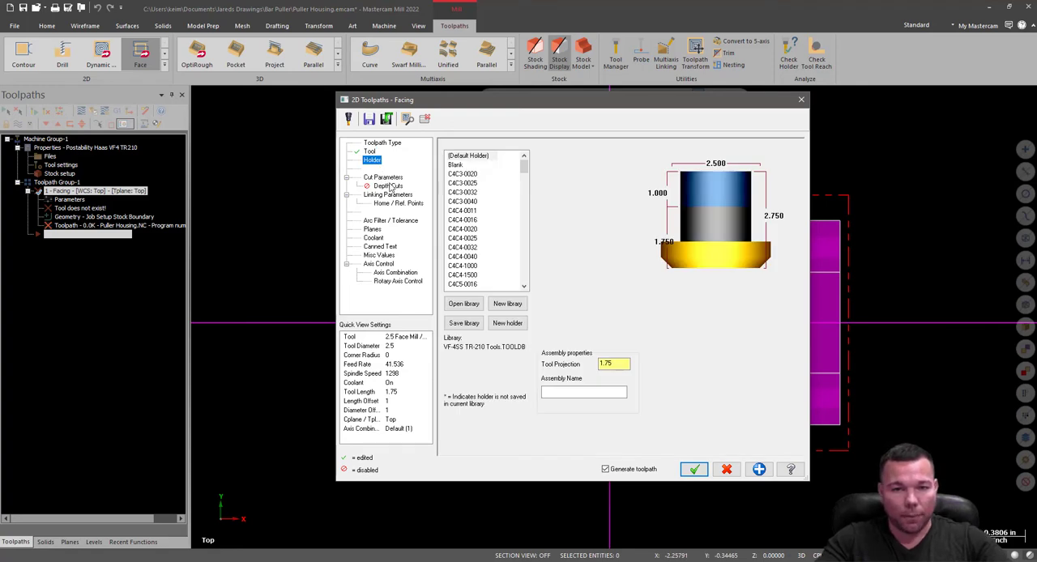
pyautogui.click(386, 178)
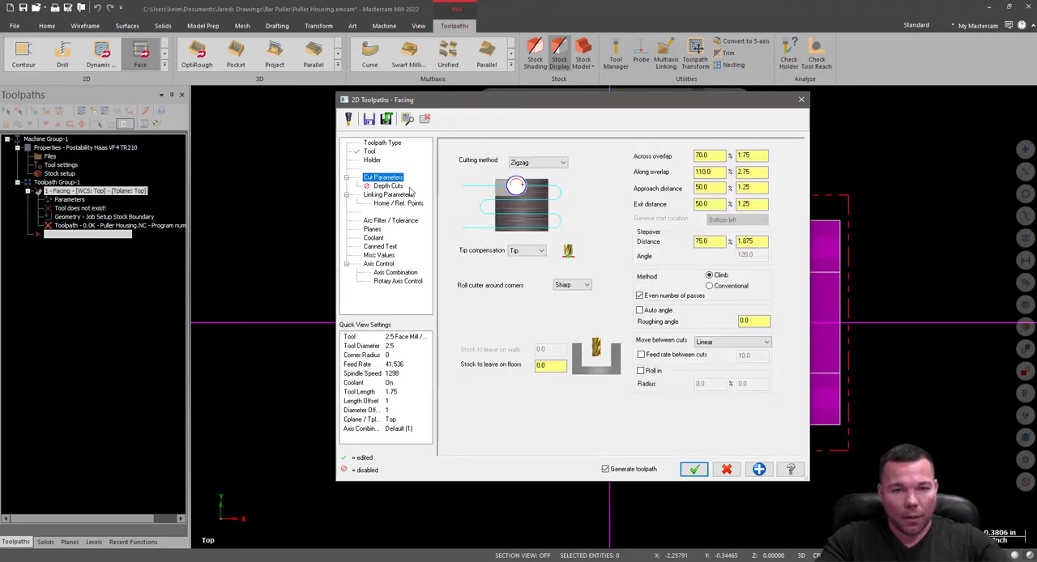
# Look over the facing toolpath's holder settings and set its cutting method to One pass.
pyautogui.click(372, 160)
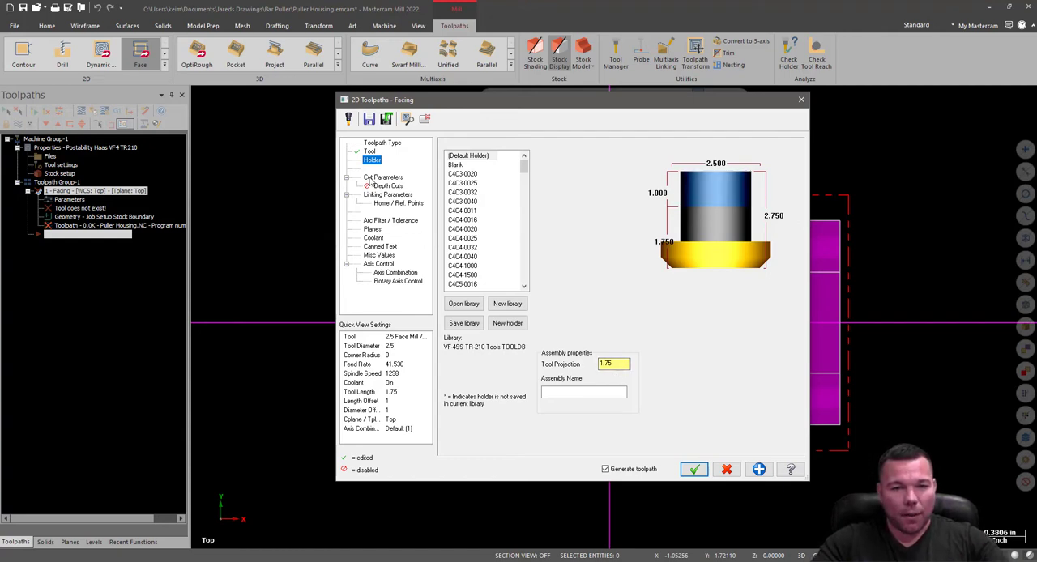
pyautogui.click(381, 177)
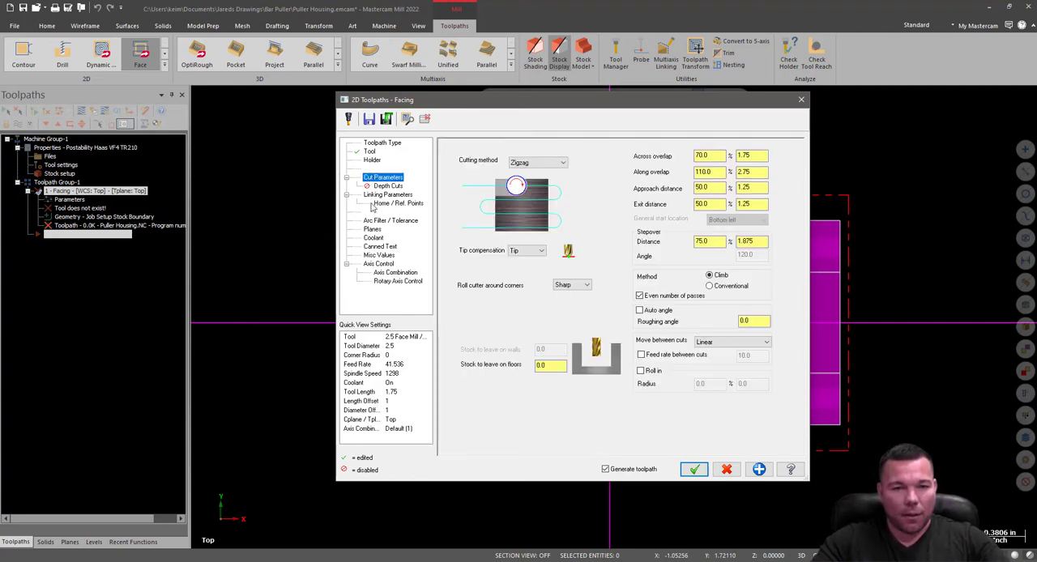
pyautogui.click(537, 163)
pyautogui.click(537, 182)
pyautogui.click(541, 163)
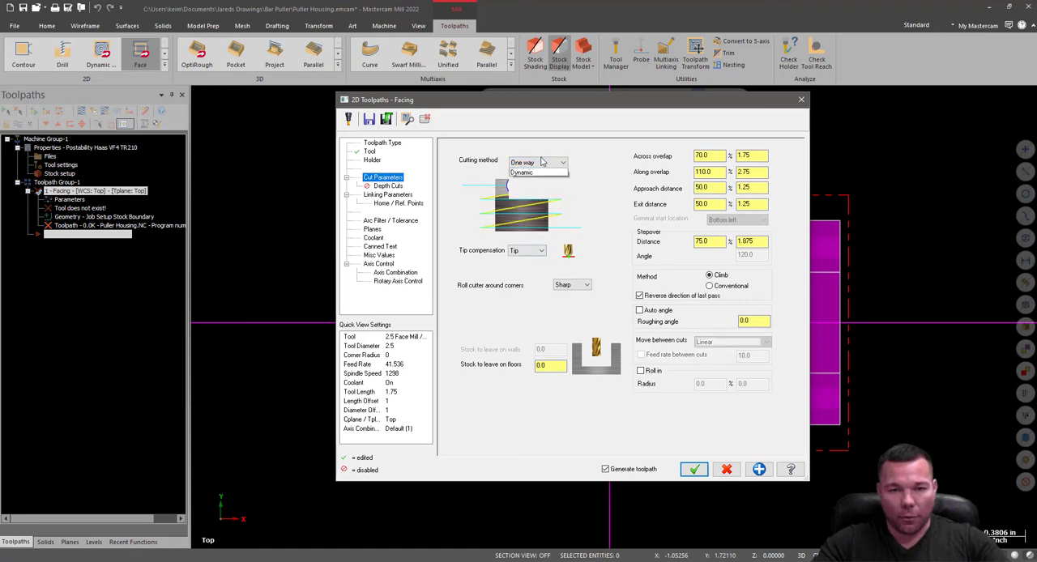
pyautogui.click(538, 188)
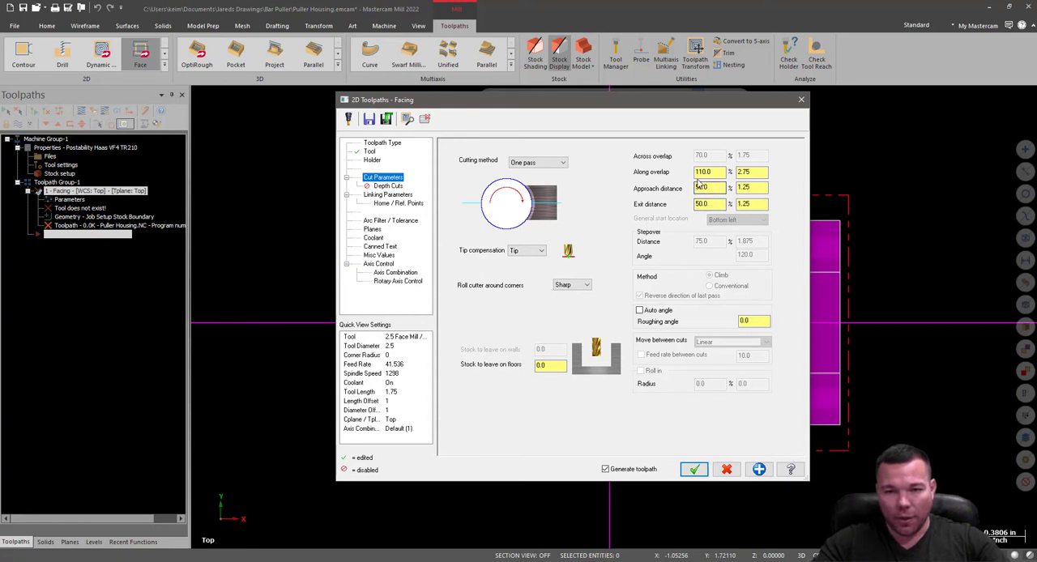
# Check the facing toolpath's depth cuts and linking parameters, and set the tool plane's manual work offset to 0.
pyautogui.click(388, 185)
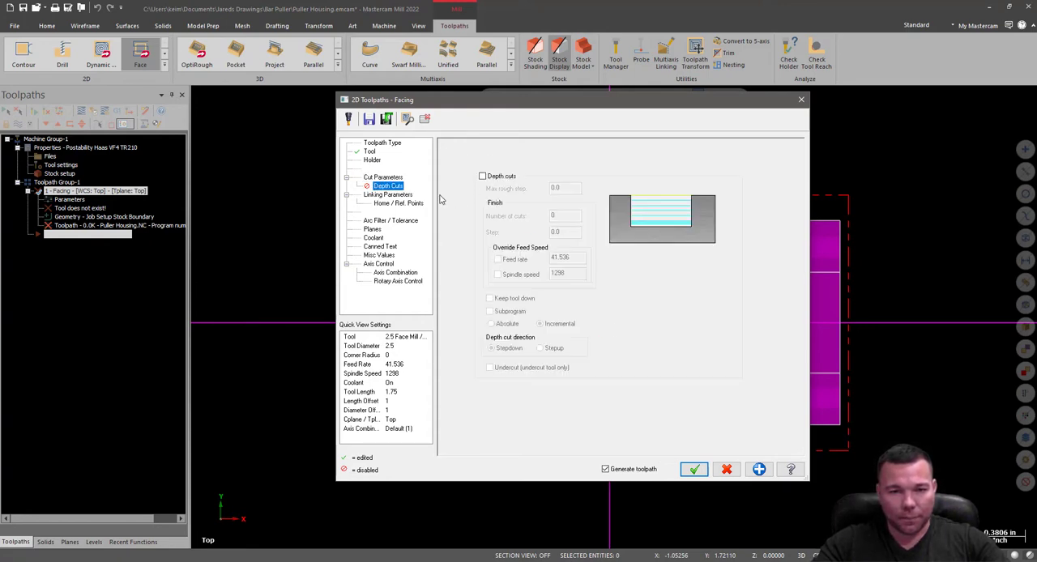
pyautogui.click(397, 196)
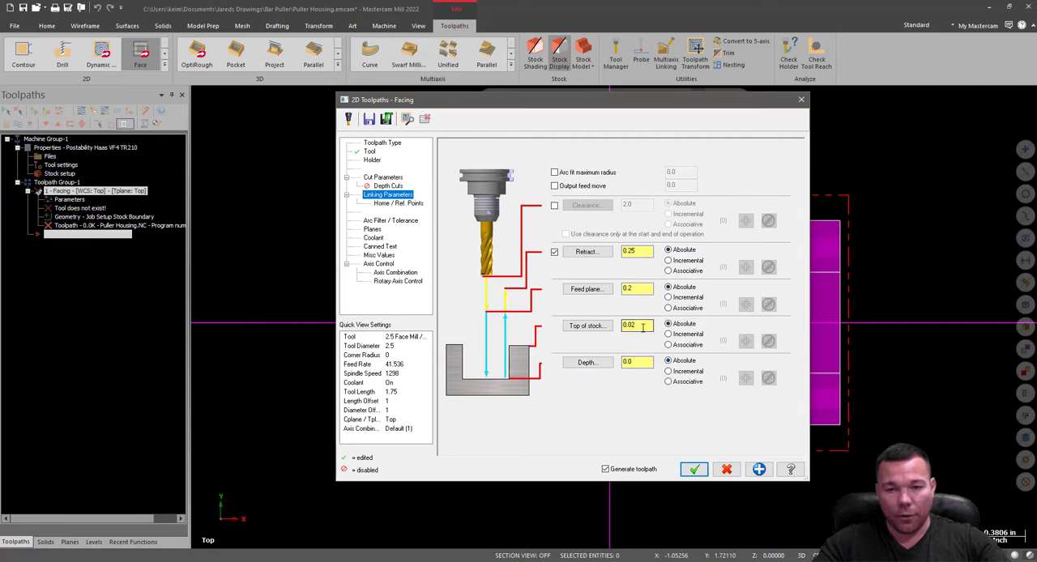
pyautogui.moveTo(649, 326); pyautogui.dragTo(614, 325)
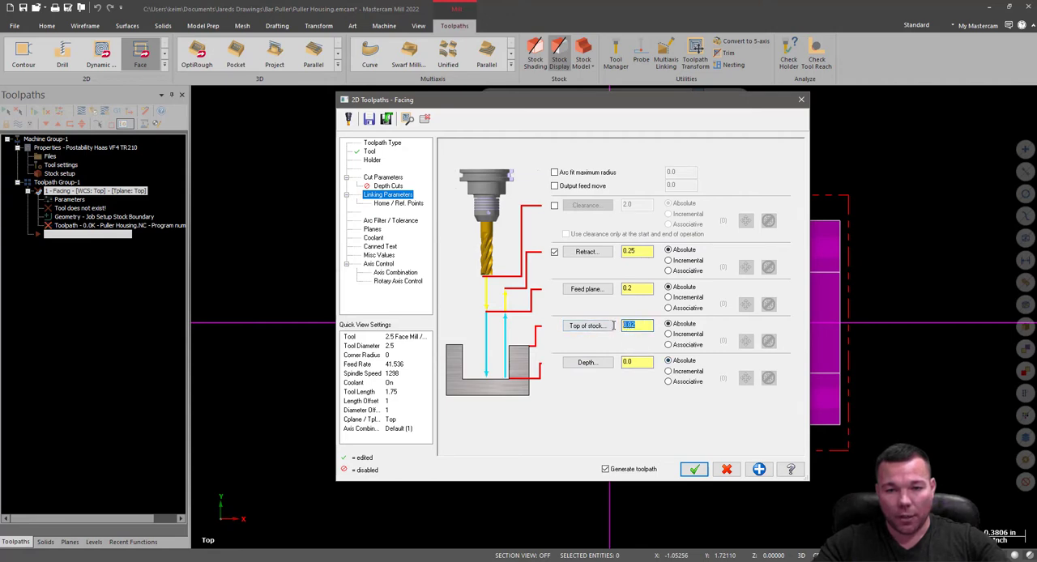
pyautogui.click(643, 289)
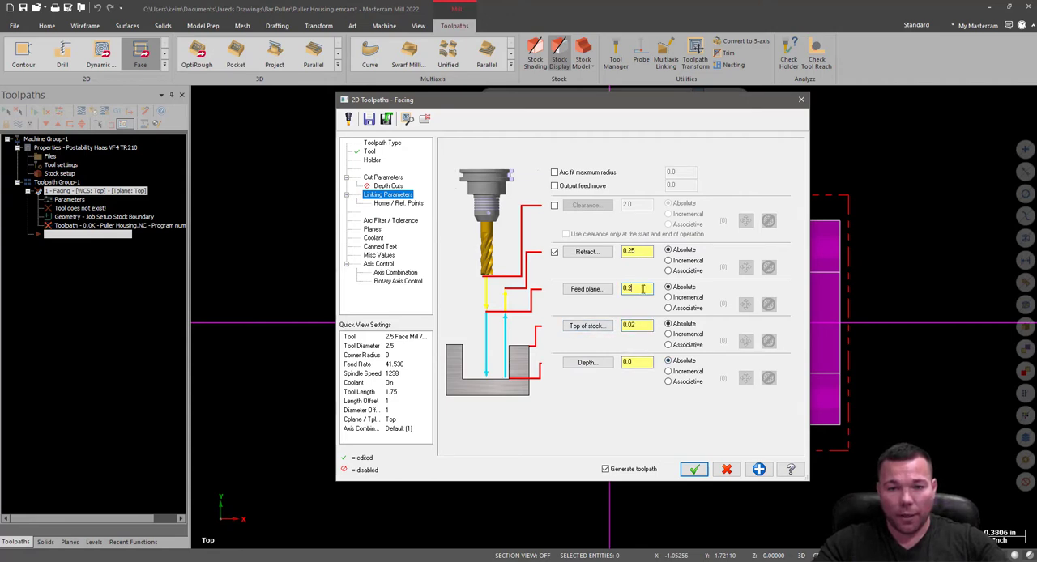
pyautogui.click(386, 220)
pyautogui.click(372, 229)
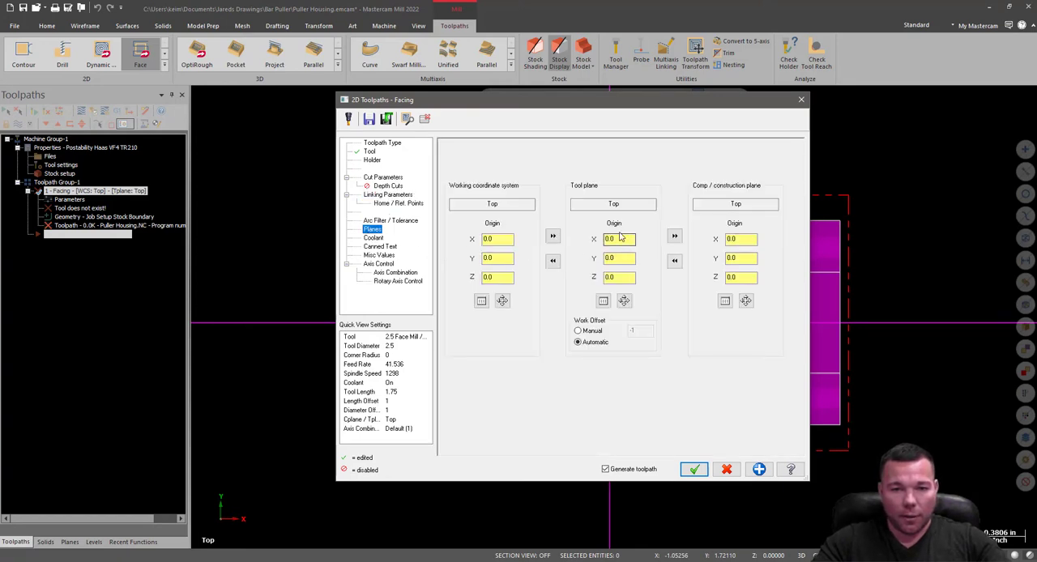
pyautogui.click(578, 332)
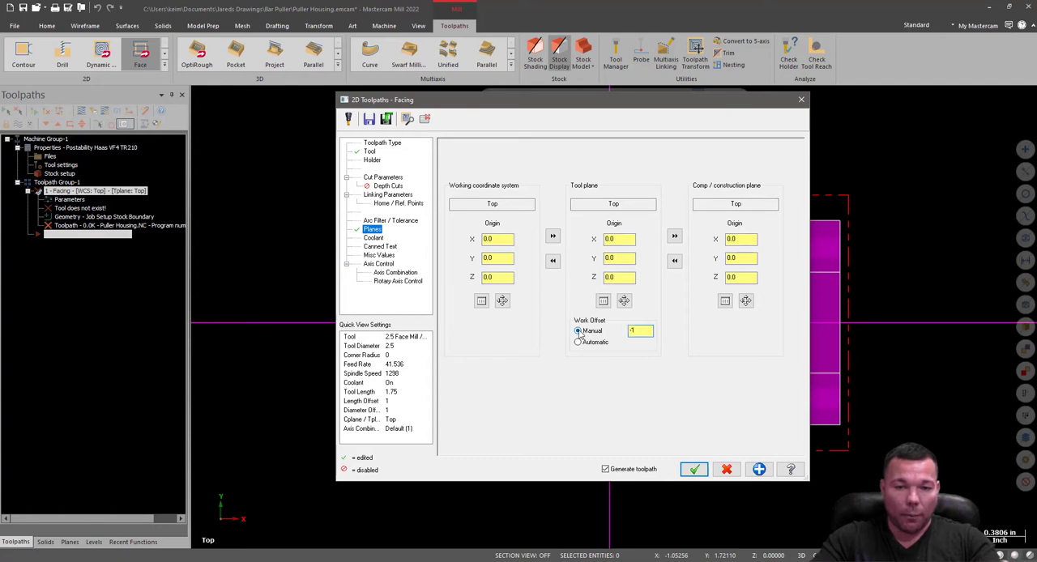
pyautogui.moveTo(640, 332); pyautogui.dragTo(615, 333)
pyautogui.write('0')
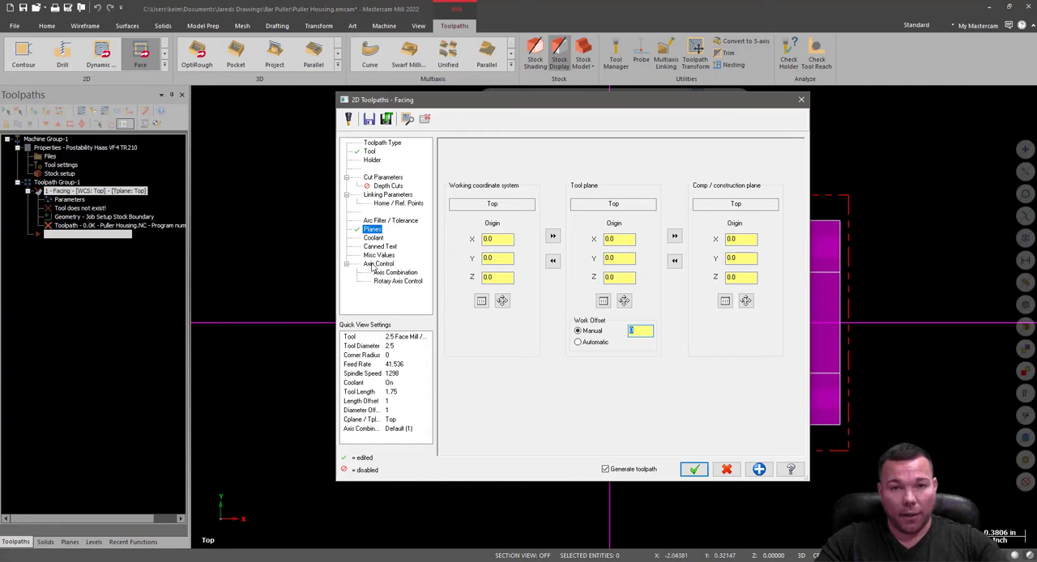
# Apply the work offset change to the Top plane and all operations using it, check the coolant, and generate the facing toolpath.
pyautogui.click(375, 239)
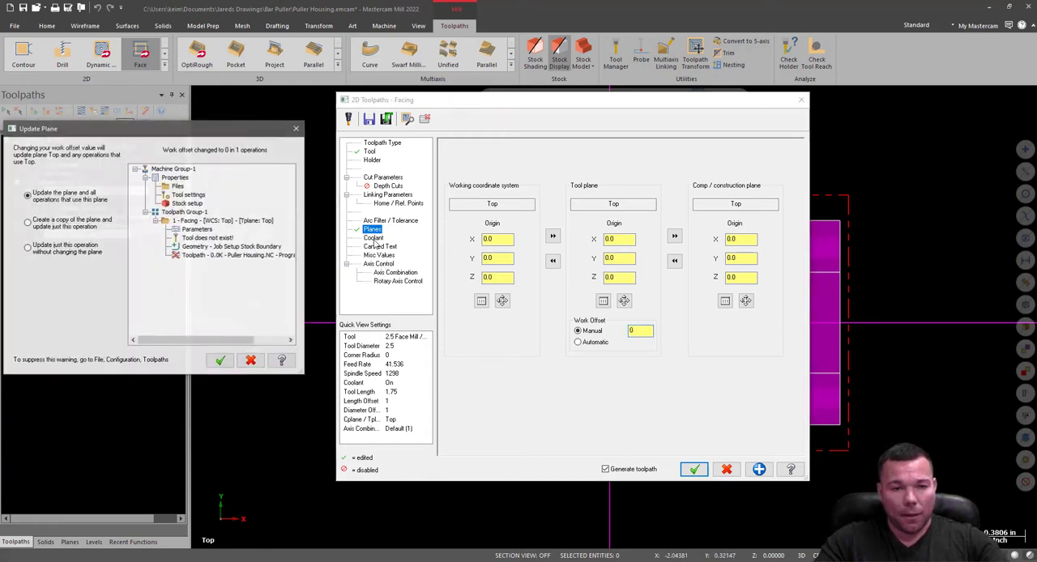
pyautogui.moveTo(108, 139); pyautogui.dragTo(312, 146)
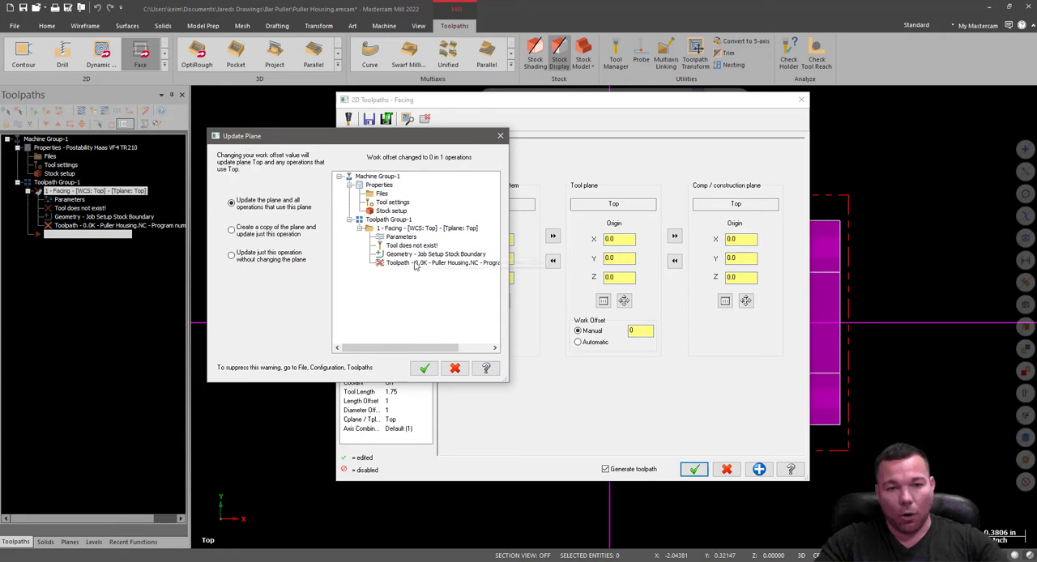
pyautogui.click(425, 368)
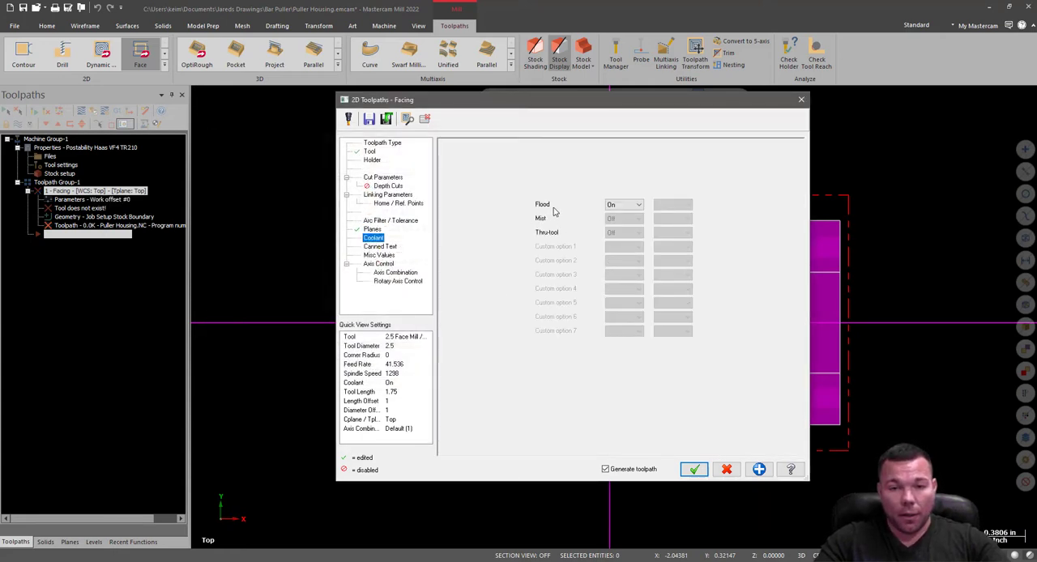
pyautogui.click(694, 470)
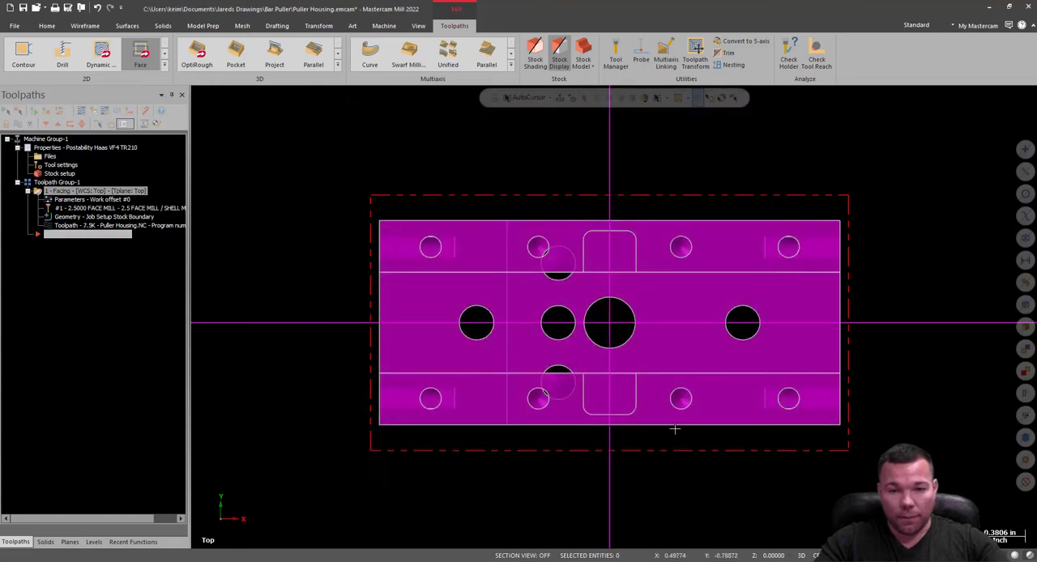
# Hide the coordinate axes and examine the facing pass over the stock from several angles.
pyautogui.moveTo(913, 420); pyautogui.dragTo(843, 409, button='middle')
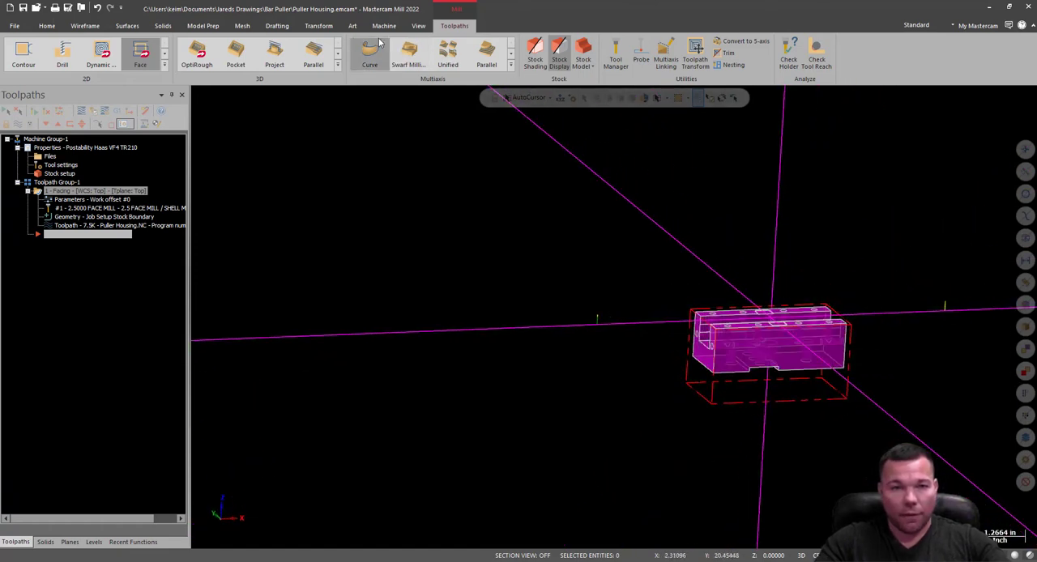
pyautogui.click(419, 27)
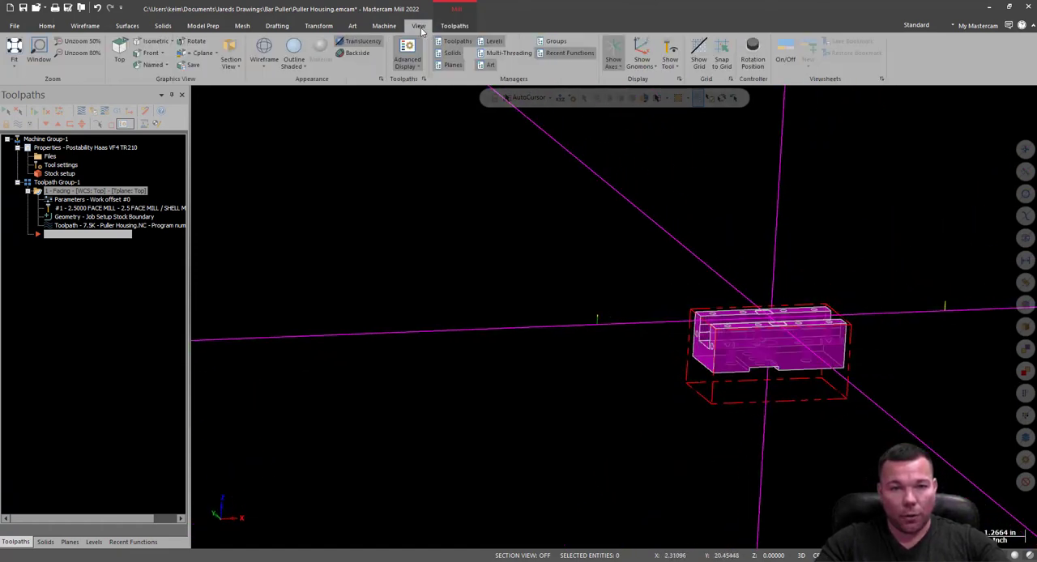
pyautogui.click(613, 57)
pyautogui.moveTo(903, 359); pyautogui.dragTo(944, 377, button='middle')
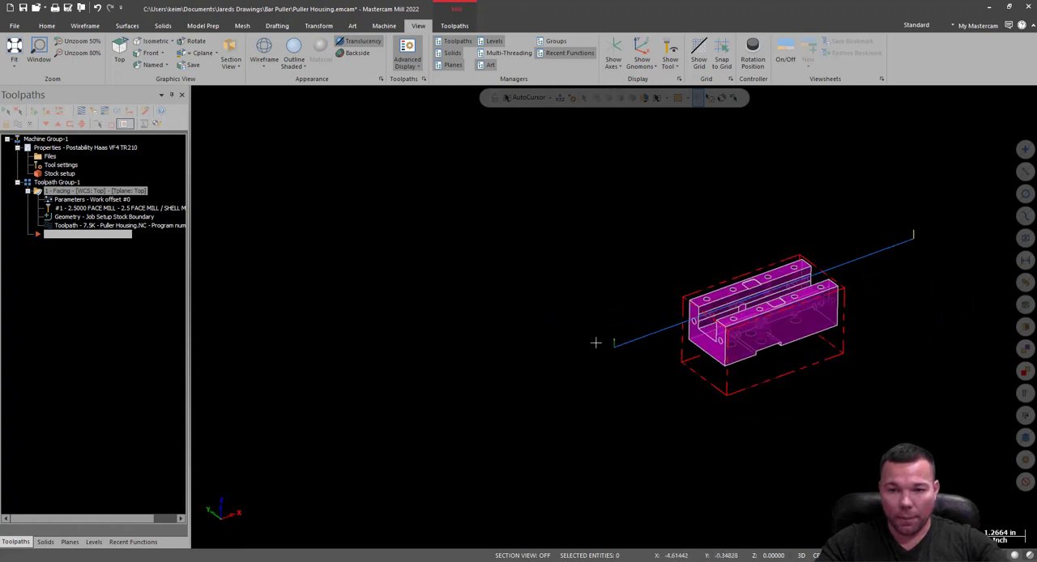
pyautogui.scroll(-3, 595, 344)
pyautogui.scroll(8, 792, 308)
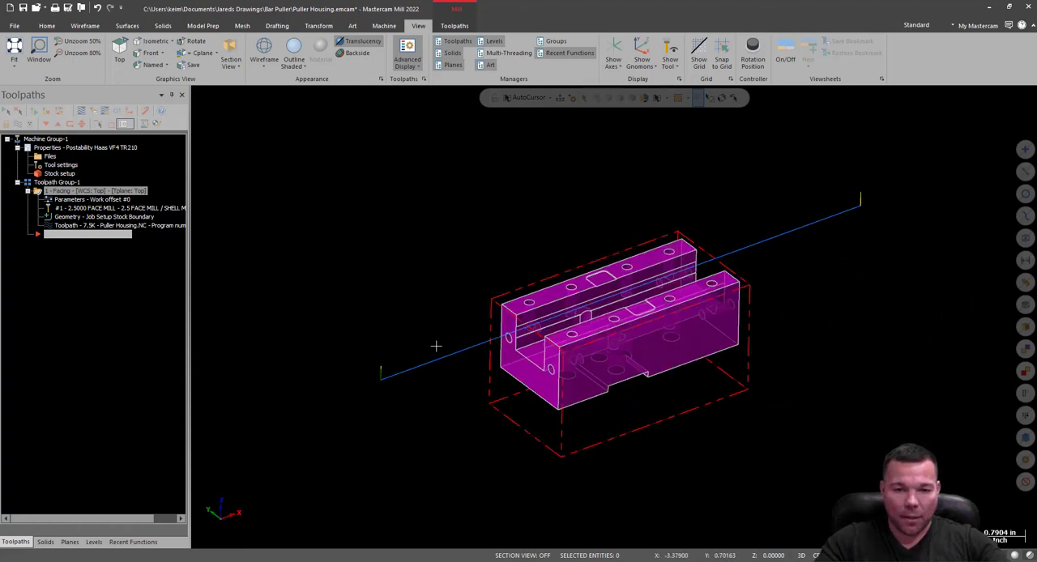
pyautogui.scroll(2, 551, 353)
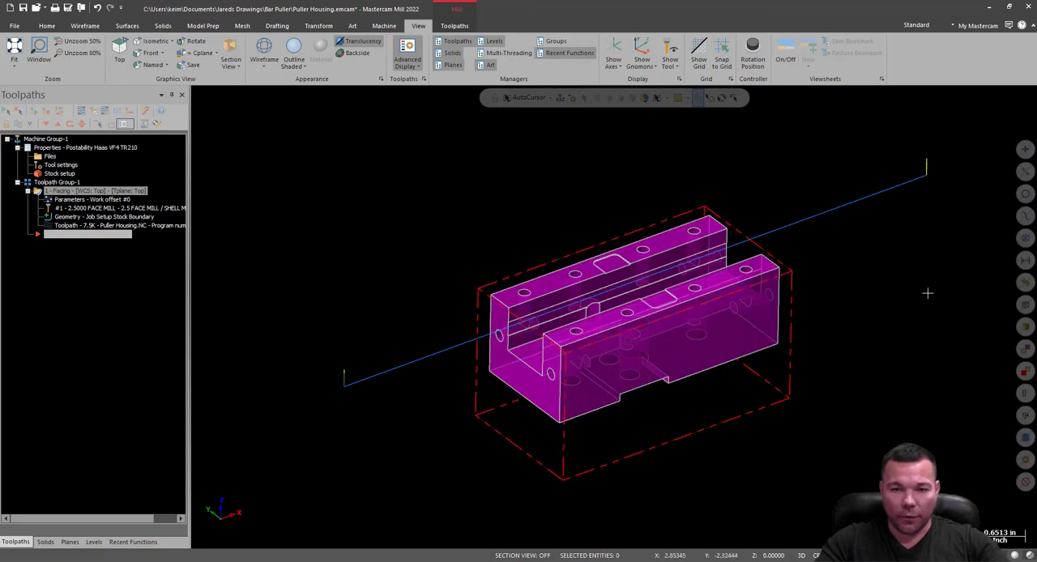
pyautogui.moveTo(927, 292); pyautogui.dragTo(858, 317, button='middle')
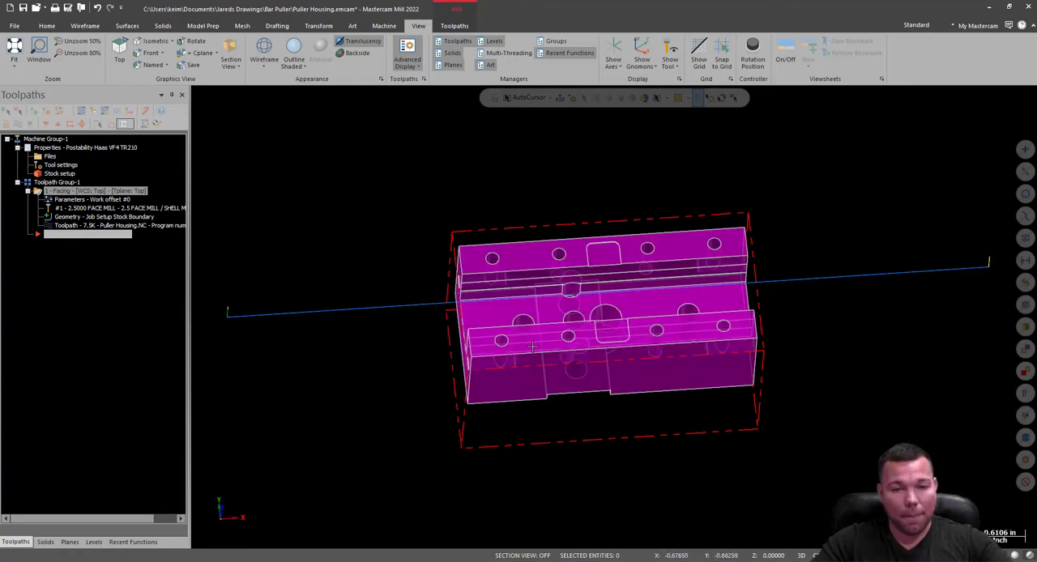
pyautogui.moveTo(572, 297); pyautogui.dragTo(512, 292, button='middle')
pyautogui.moveTo(622, 240); pyautogui.dragTo(556, 242, button='middle')
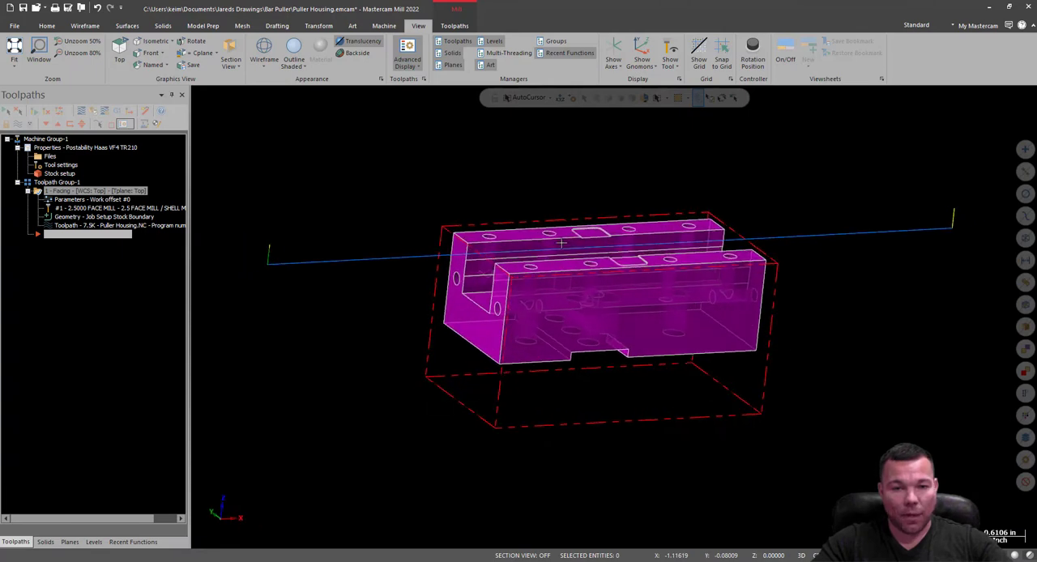
pyautogui.click(452, 26)
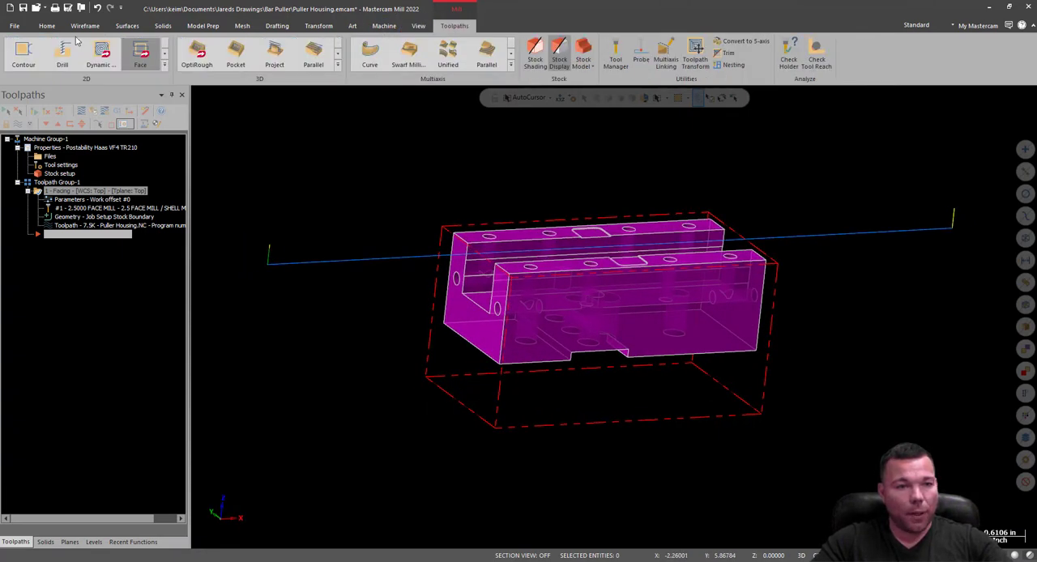
pyautogui.click(26, 55)
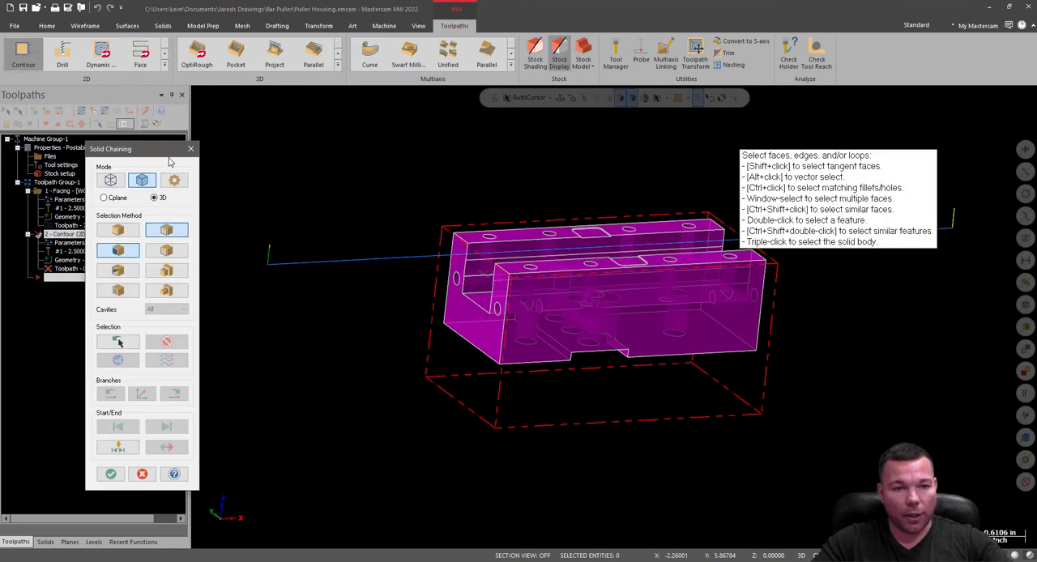
pyautogui.click(191, 150)
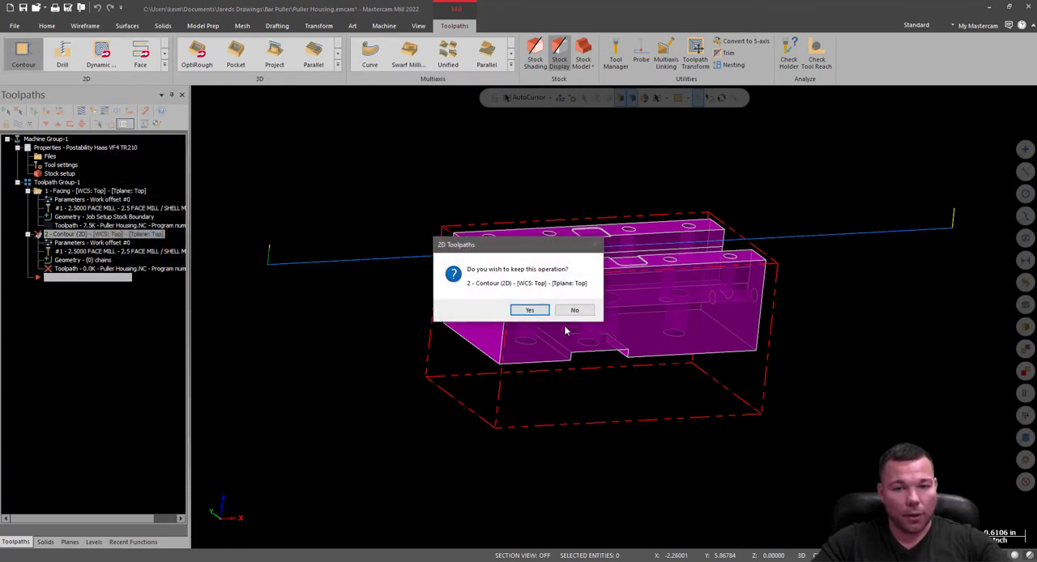
pyautogui.click(575, 311)
# Start a Dynamic Mill toolpath with the From outside machining region strategy and open the avoidance region selection.
pyautogui.click(102, 54)
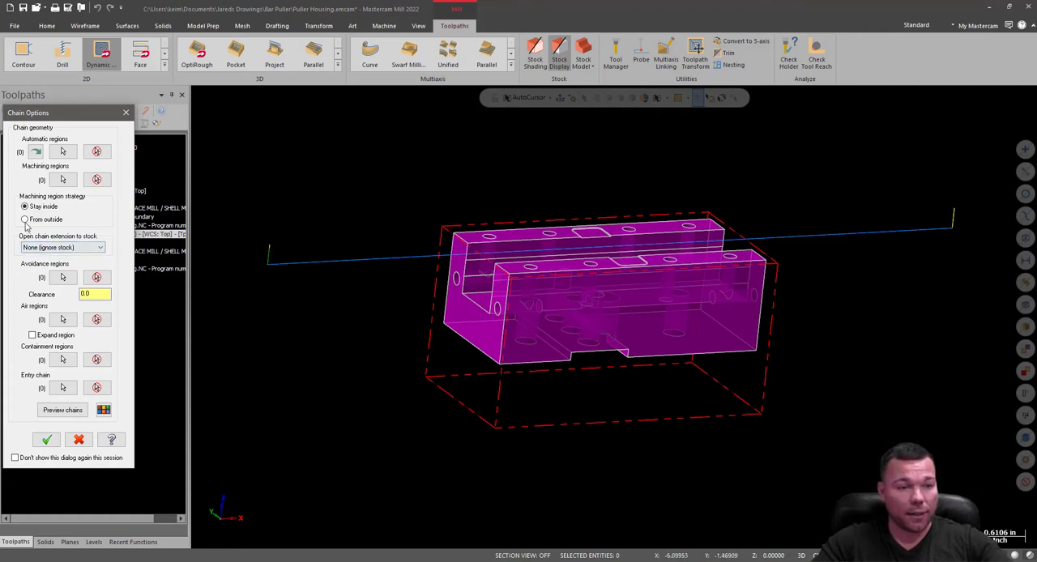
pyautogui.click(25, 220)
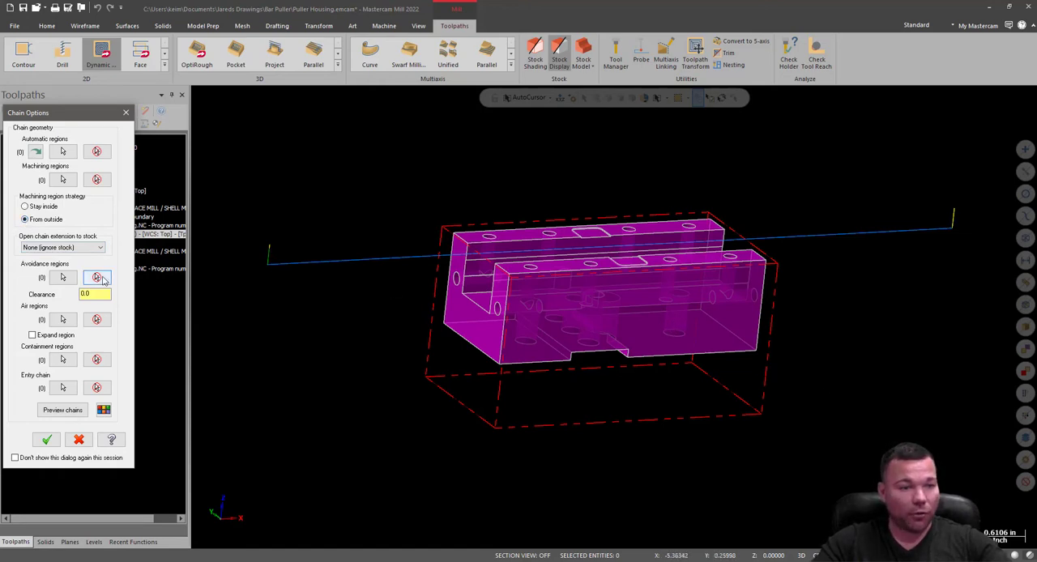
pyautogui.click(62, 278)
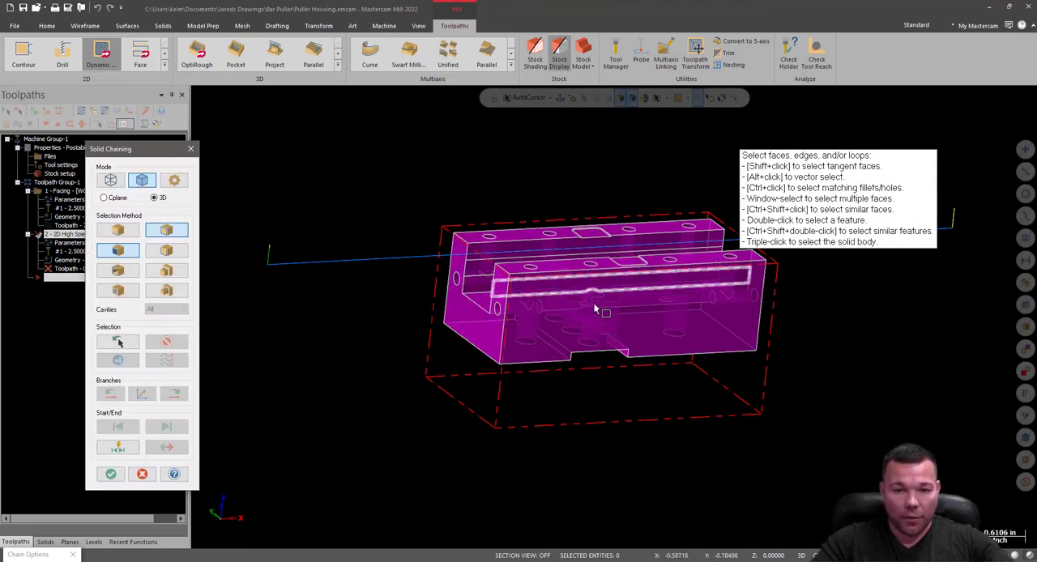
# Select the housing's outer side faces as the avoidance regions and accept the chain options.
pyautogui.moveTo(598, 300); pyautogui.dragTo(528, 309, button='middle')
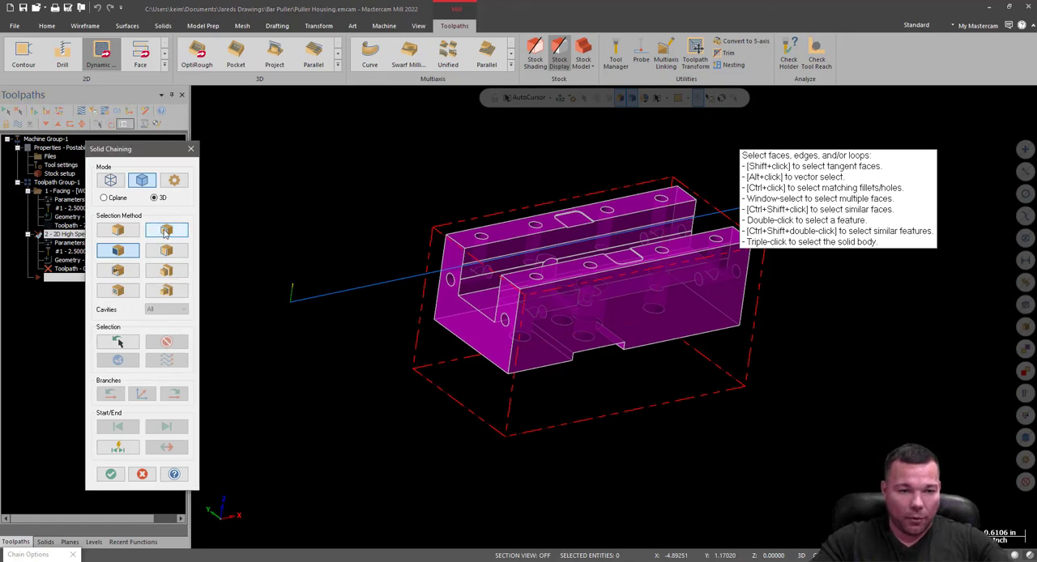
pyautogui.click(588, 342)
pyautogui.click(480, 333)
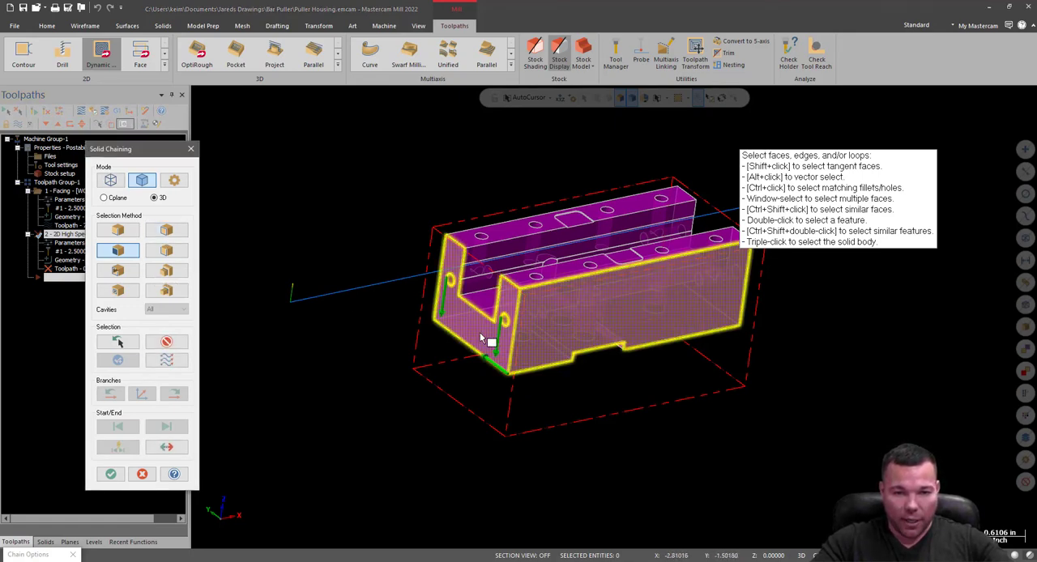
pyautogui.moveTo(585, 312); pyautogui.dragTo(661, 371, button='middle')
pyautogui.click(597, 340)
pyautogui.moveTo(597, 345); pyautogui.dragTo(802, 288, button='middle')
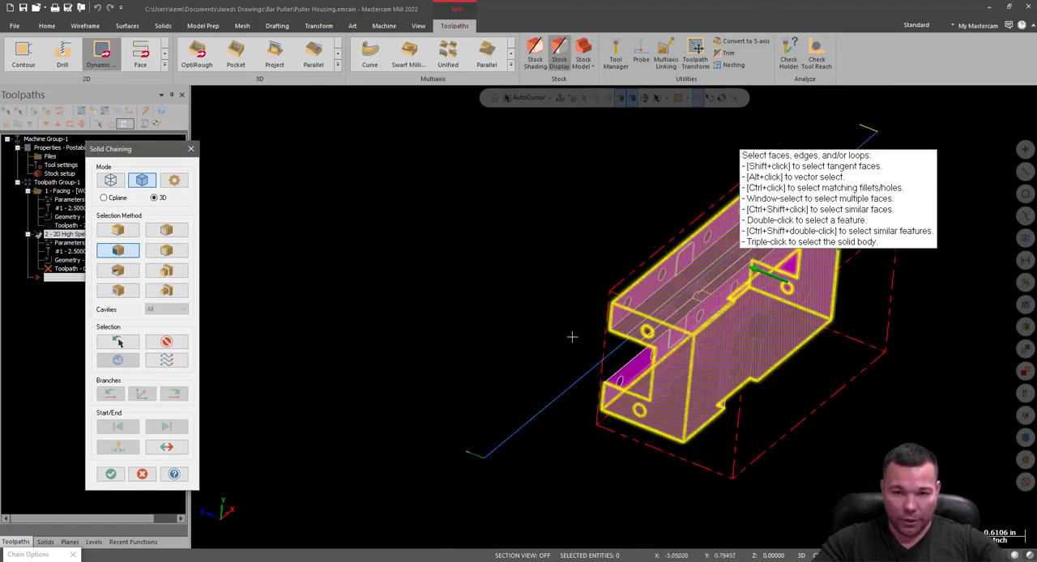
pyautogui.moveTo(572, 338); pyautogui.dragTo(431, 284, button='middle')
pyautogui.click(111, 474)
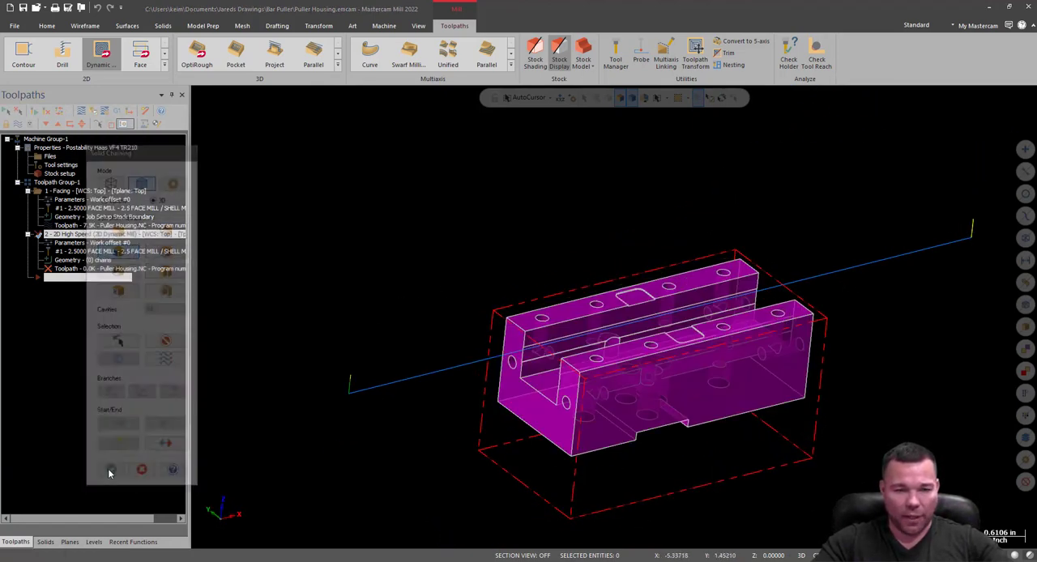
pyautogui.click(46, 440)
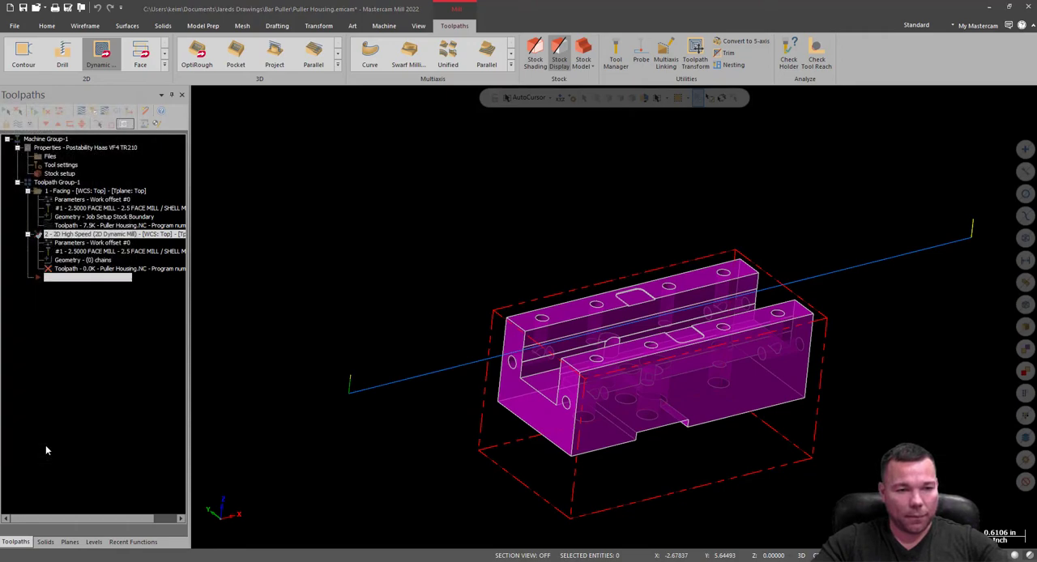
# Choose the 0.5 STL Endmill, tool number 8, from the tool library for the Dynamic Mill toolpath.
pyautogui.click(369, 151)
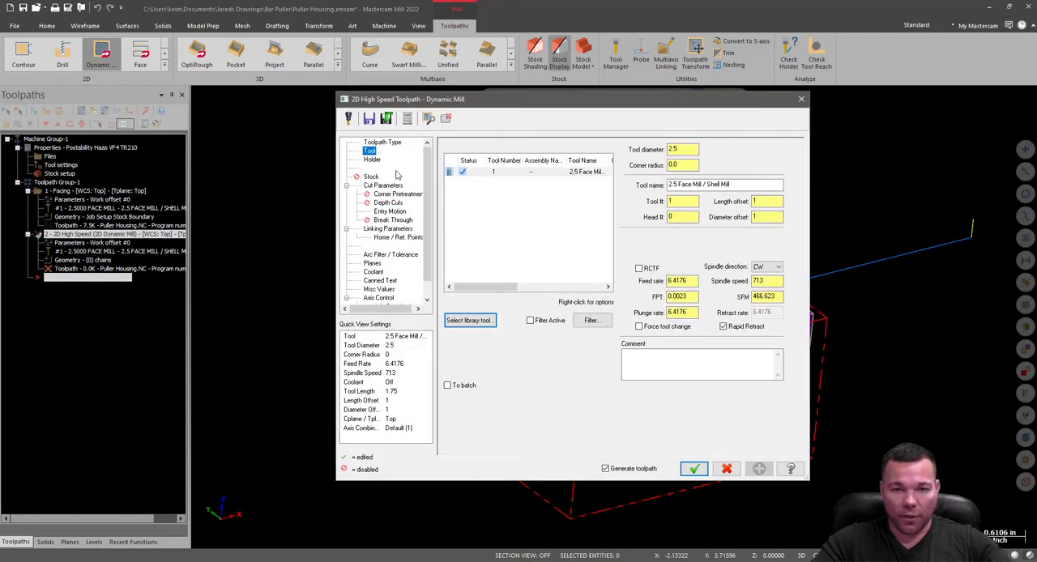
pyautogui.click(470, 320)
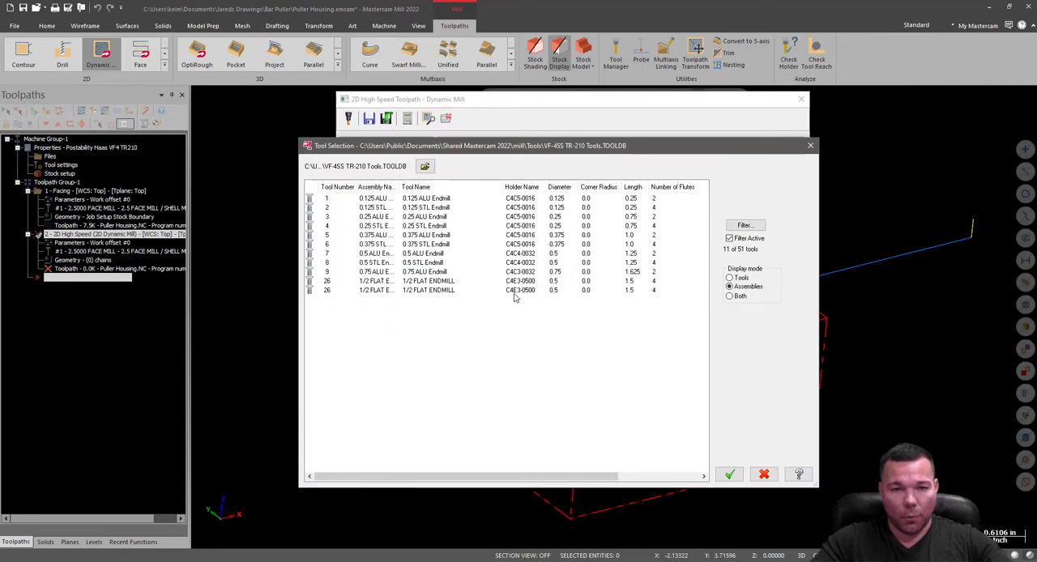
pyautogui.click(418, 265)
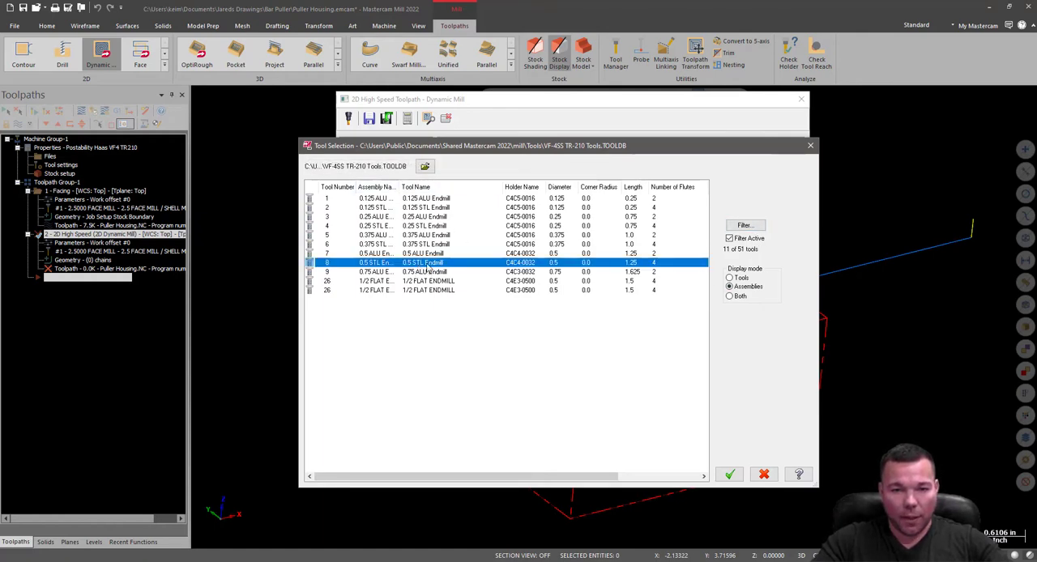
pyautogui.doubleClick(416, 267)
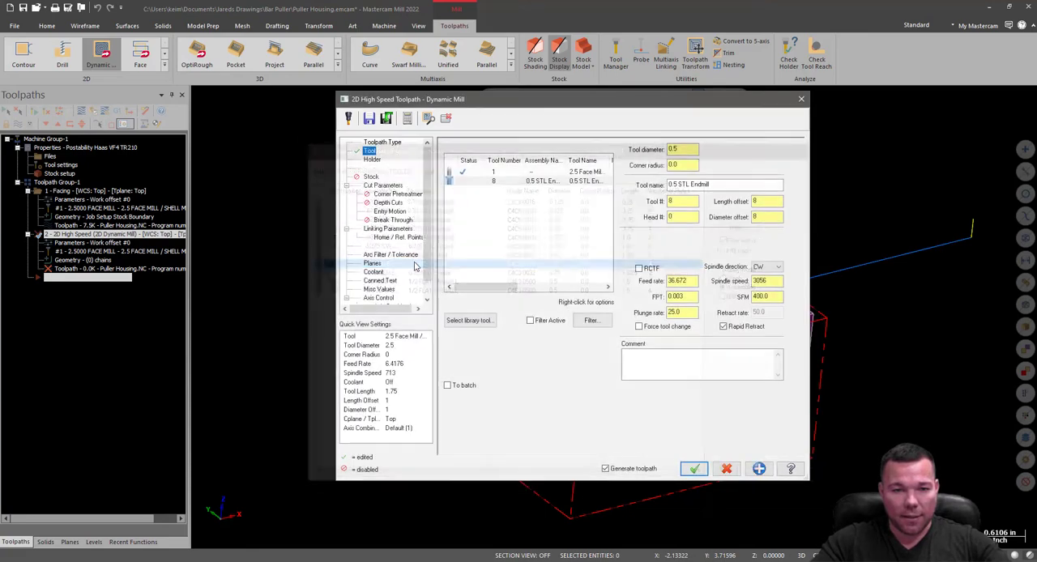
# Edit the 0.5 STL Endmill to a 1.5 cutting length and a 1.625 shoulder length, and finish the tool definition.
pyautogui.rightClick(533, 184)
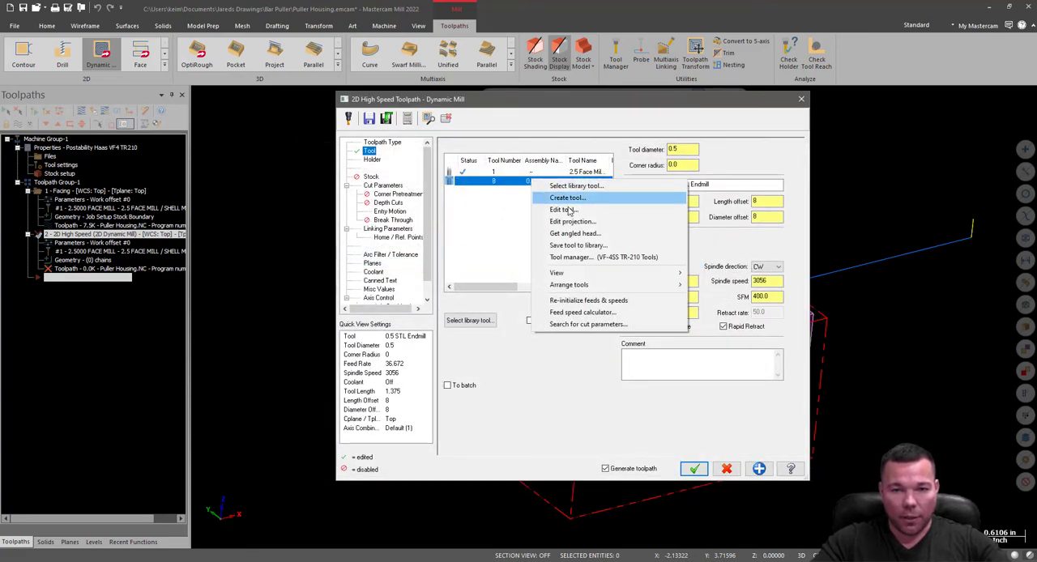
pyautogui.click(533, 209)
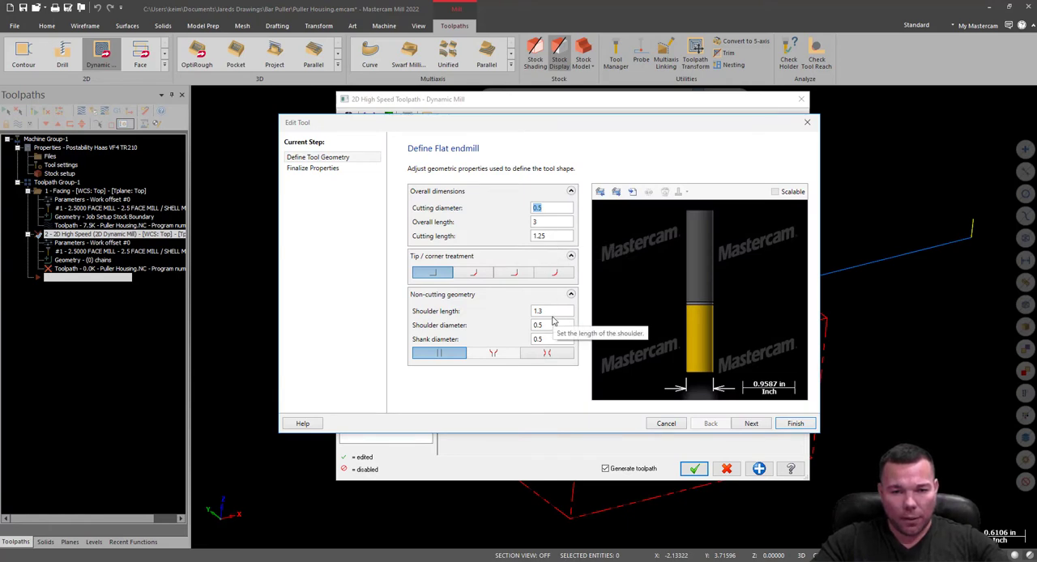
pyautogui.press('Tab')
pyautogui.press('Tab')
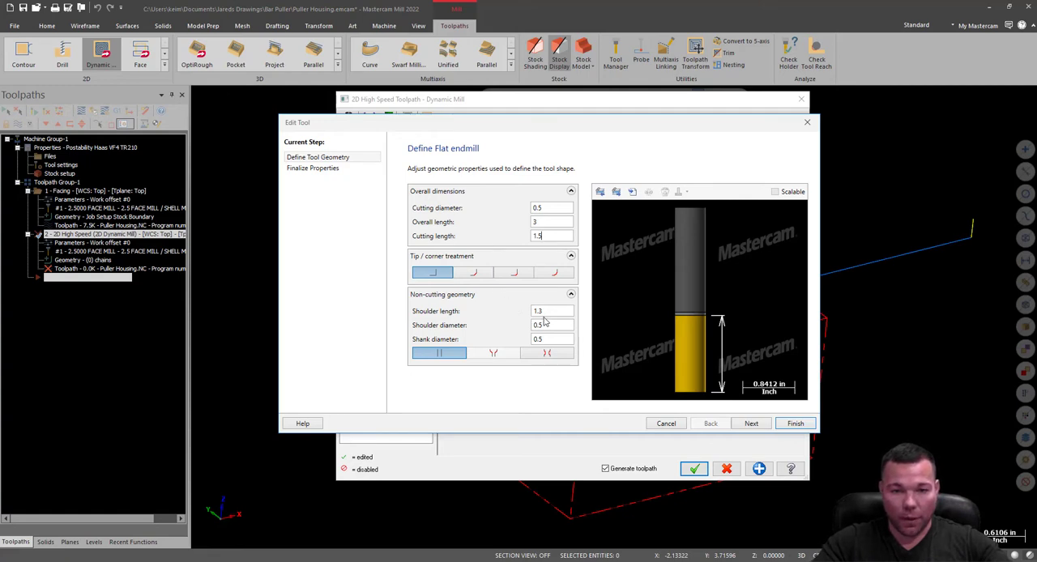
pyautogui.press('Tab')
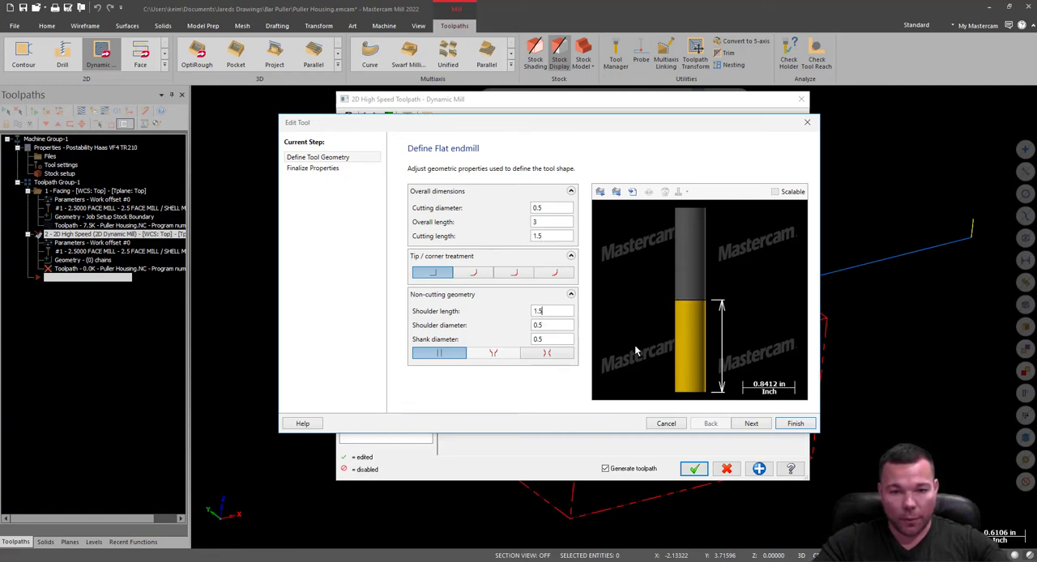
pyautogui.press('BackSpace')
pyautogui.write('625')
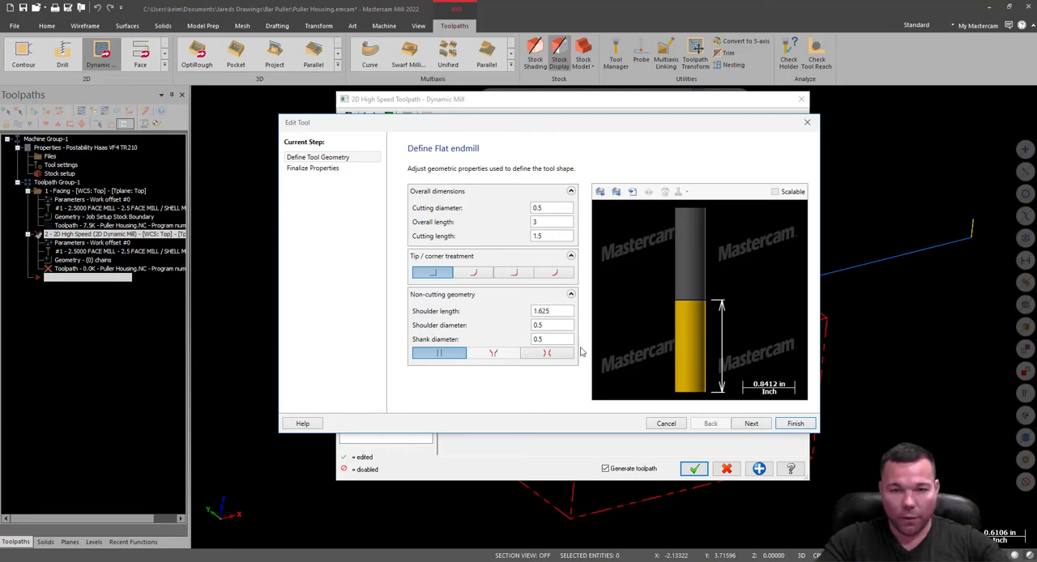
pyautogui.click(560, 339)
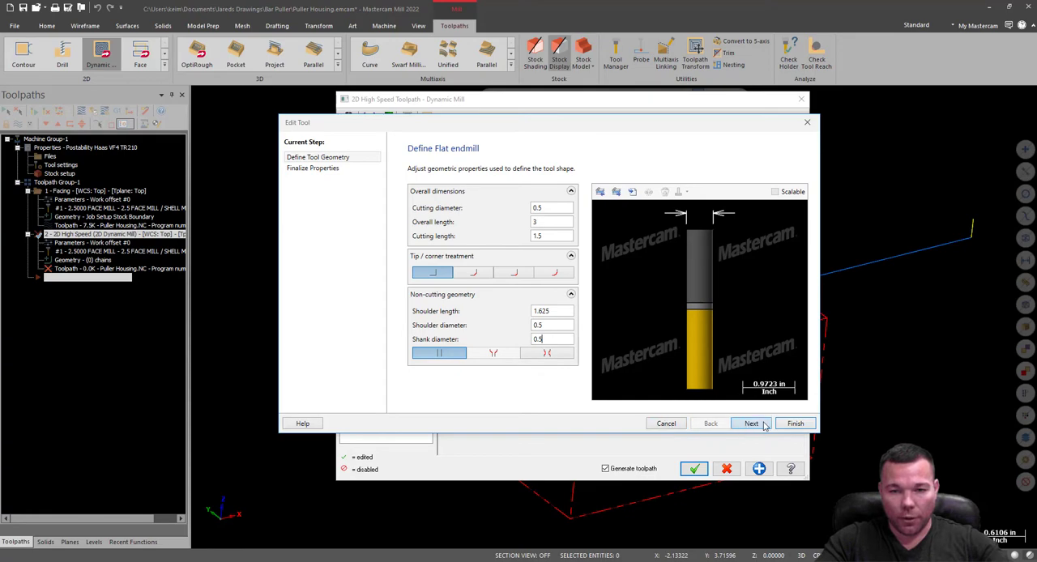
pyautogui.click(795, 423)
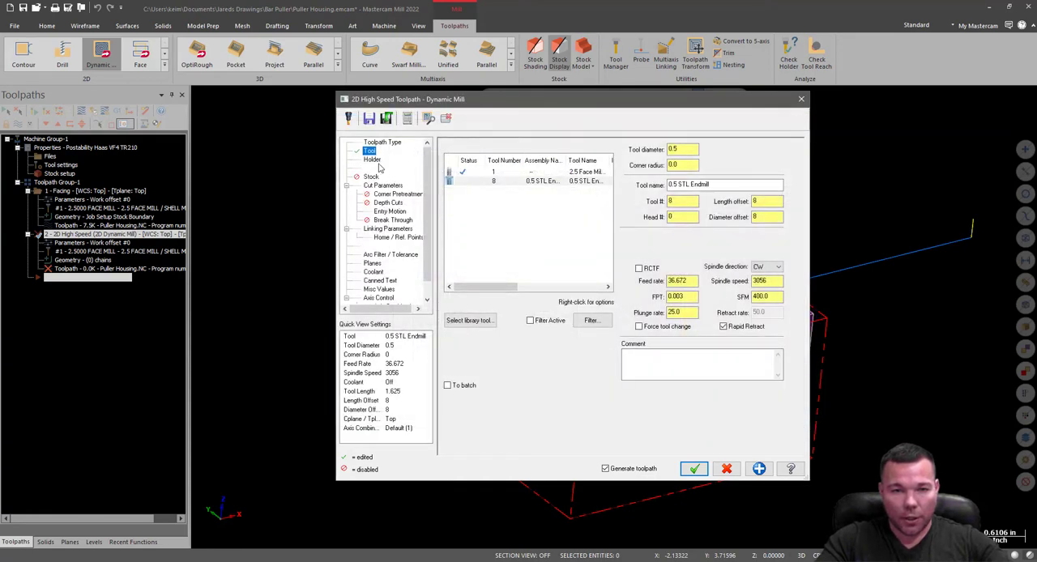
# Check the endmill's holder and tool projection, and review the rest material and cut parameter settings.
pyautogui.click(374, 160)
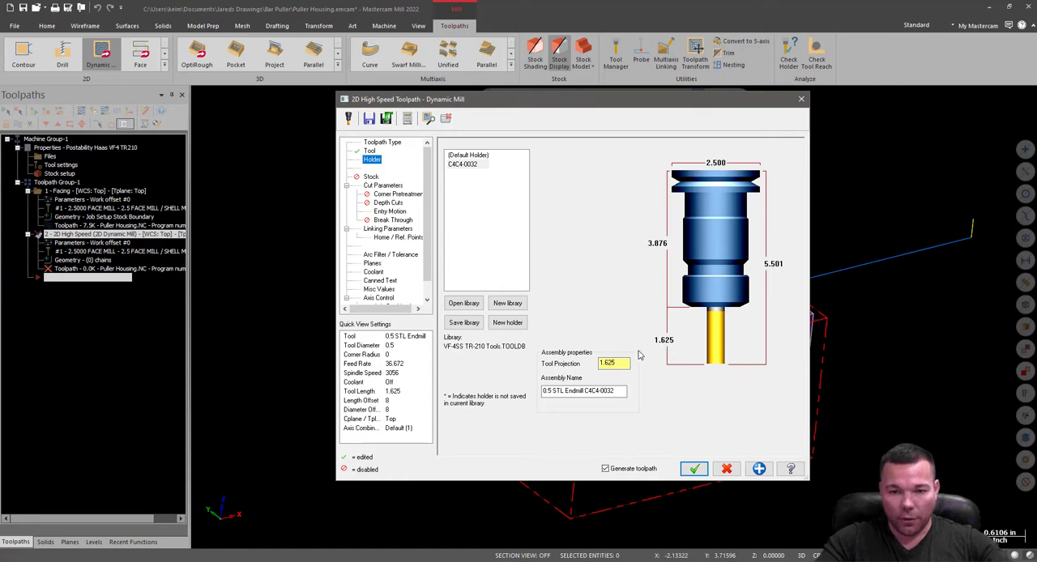
pyautogui.click(371, 177)
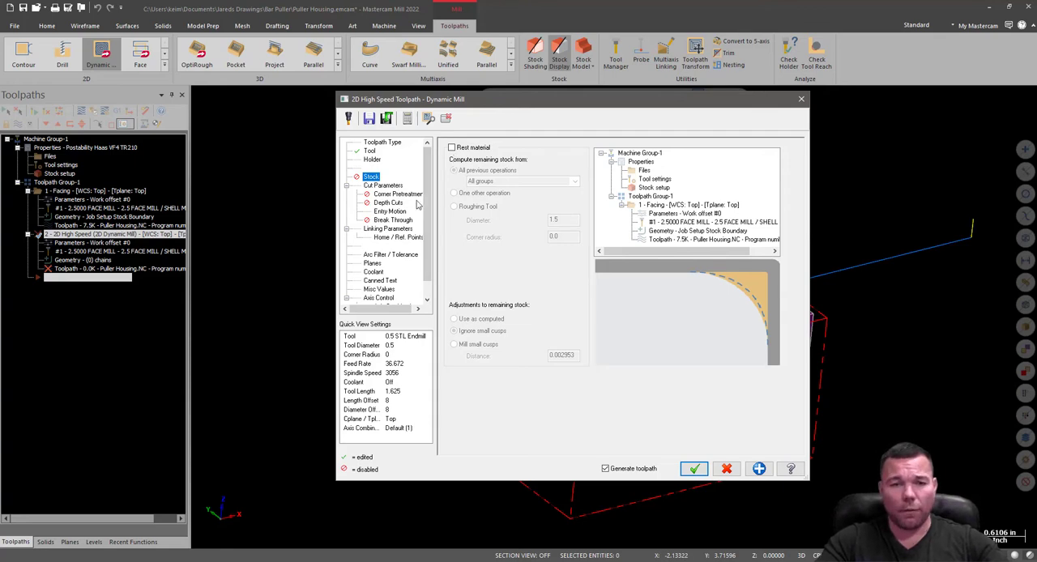
pyautogui.click(385, 187)
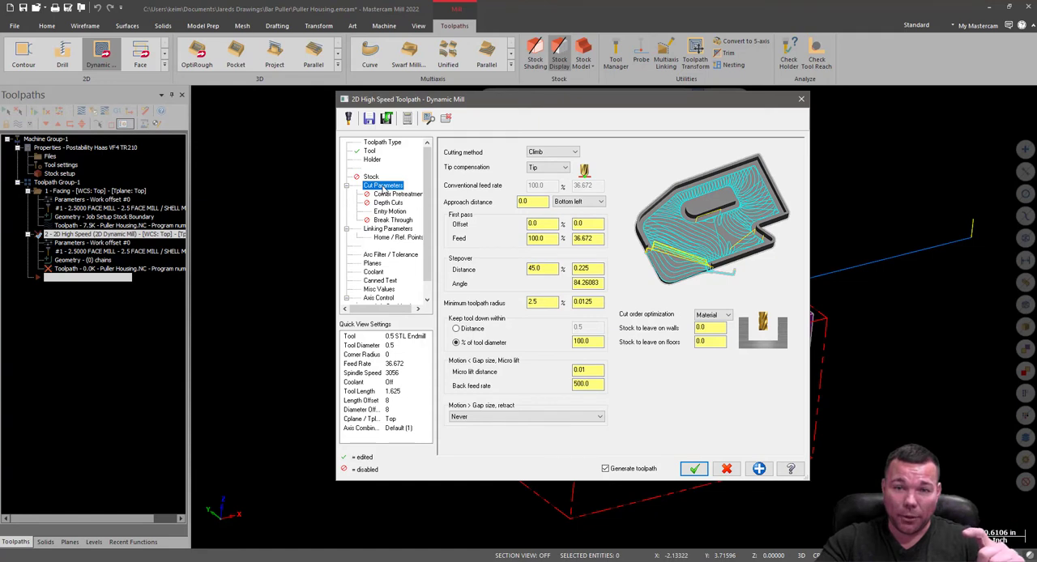
pyautogui.click(370, 162)
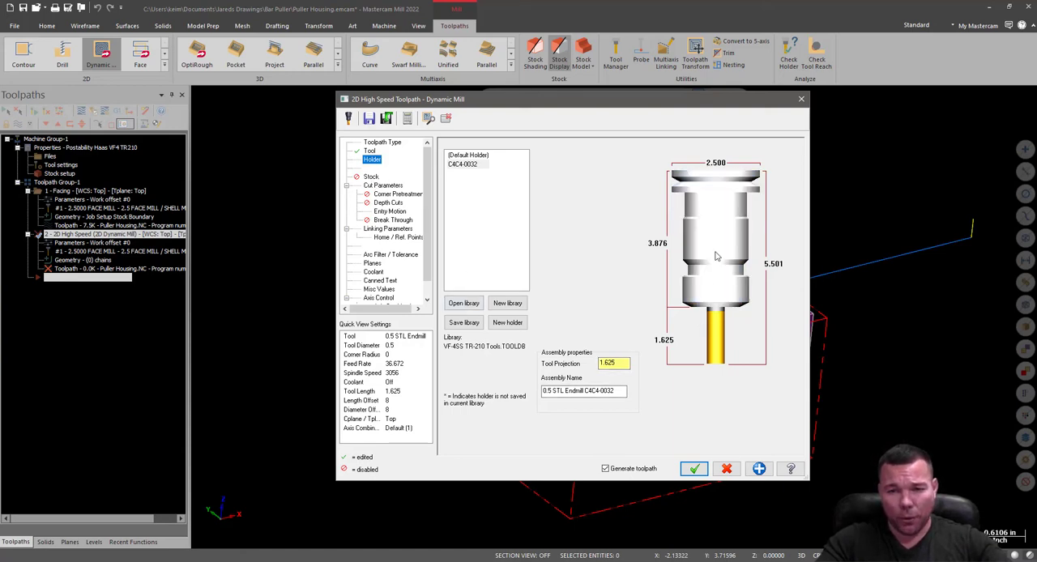
pyautogui.click(370, 176)
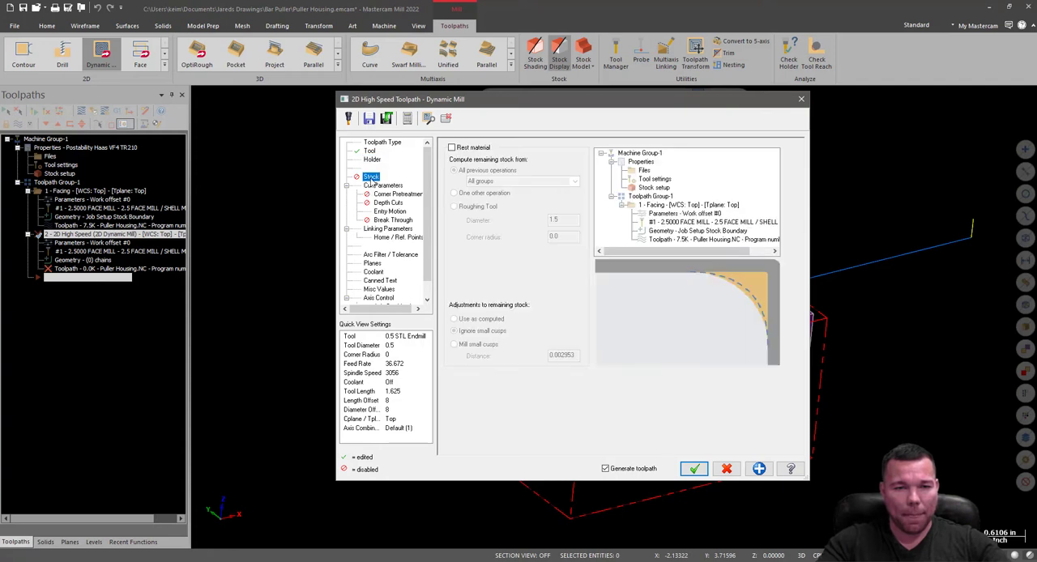
# Set the stepover to 20% (0.1) and keep the tool down within 500% of the tool diameter.
pyautogui.click(384, 185)
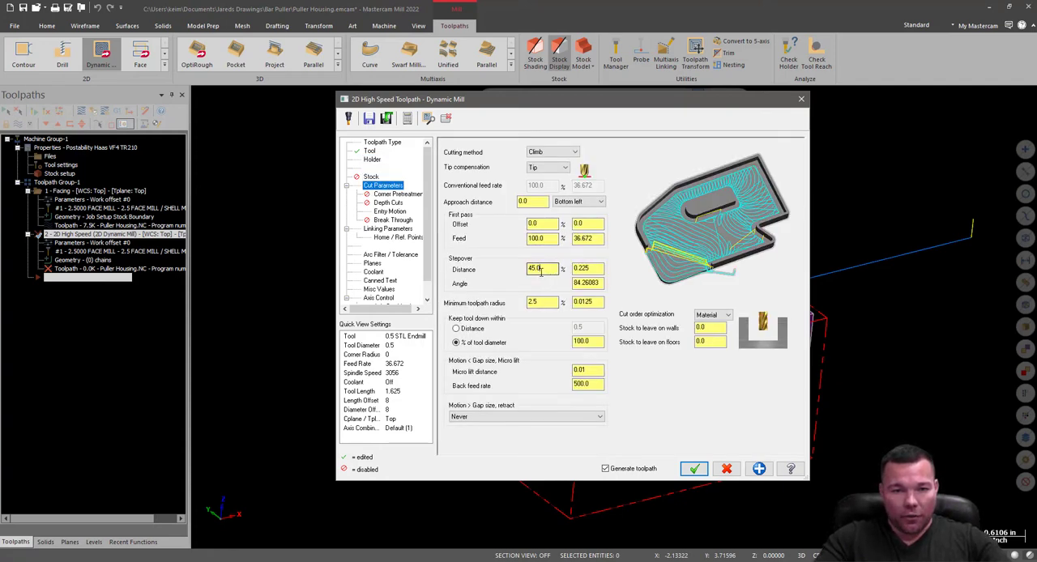
pyautogui.doubleClick(541, 268)
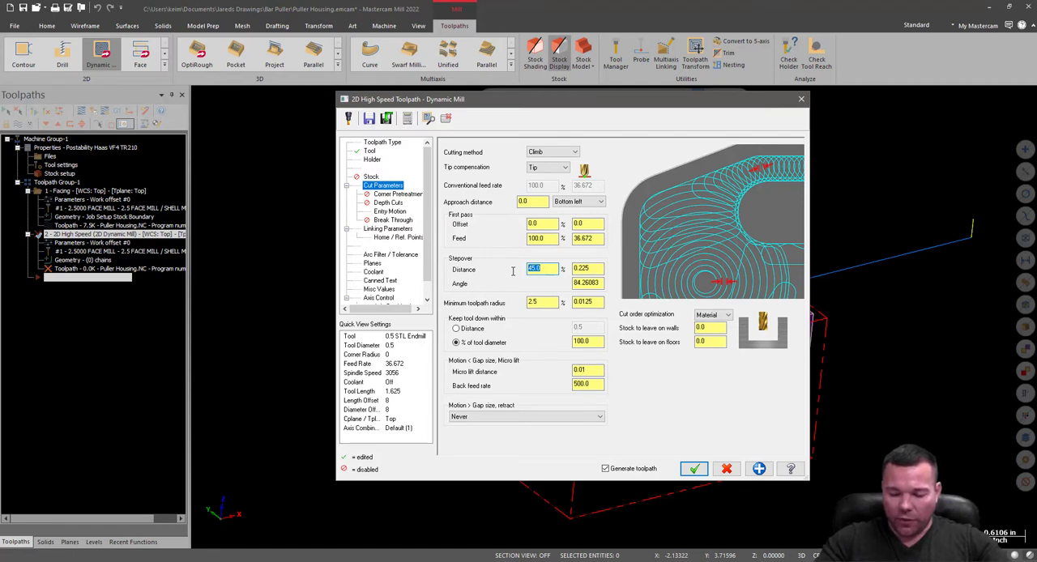
pyautogui.click(602, 270)
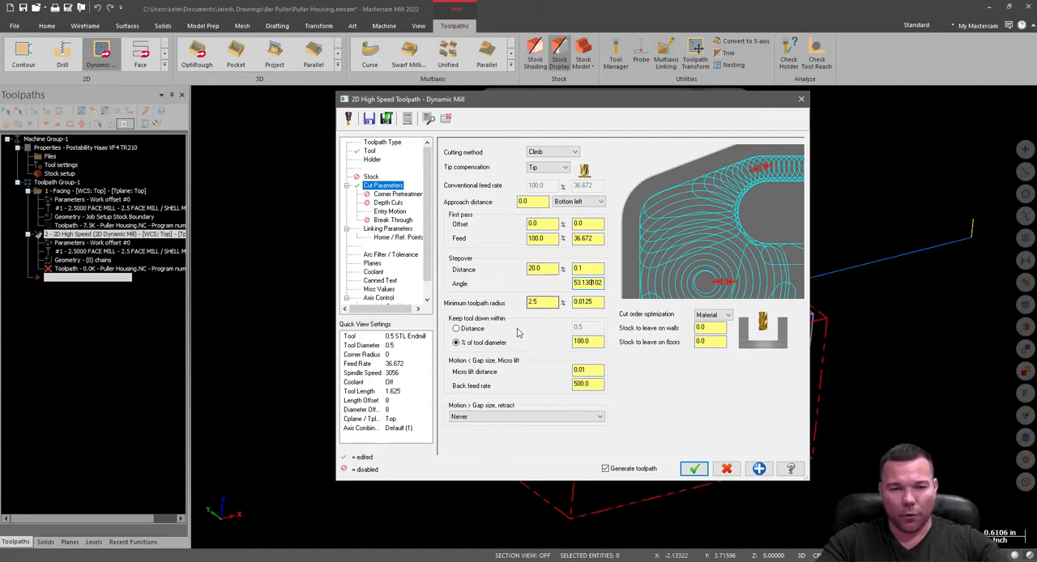
pyautogui.doubleClick(585, 341)
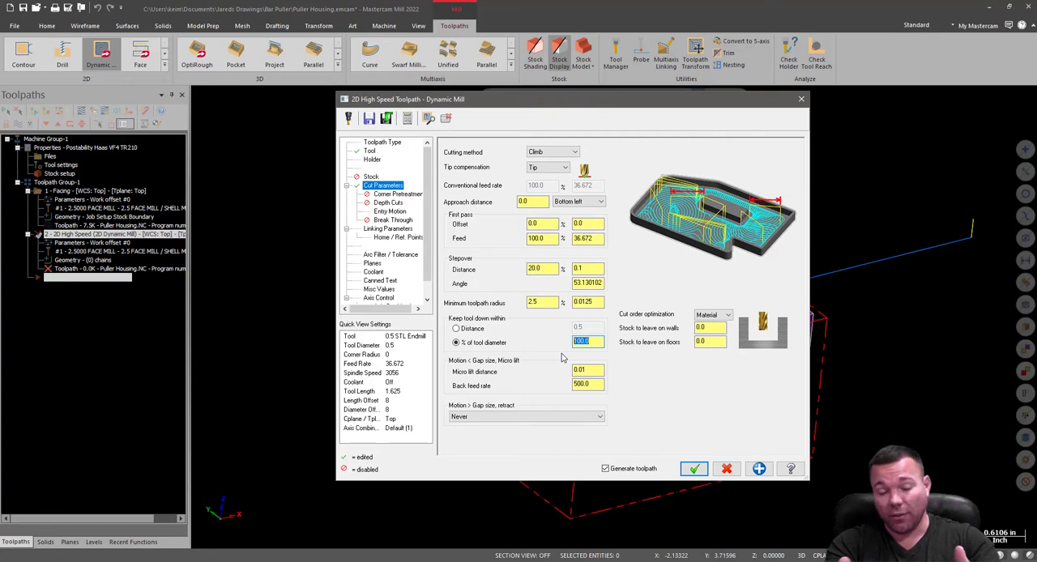
pyautogui.write('500')
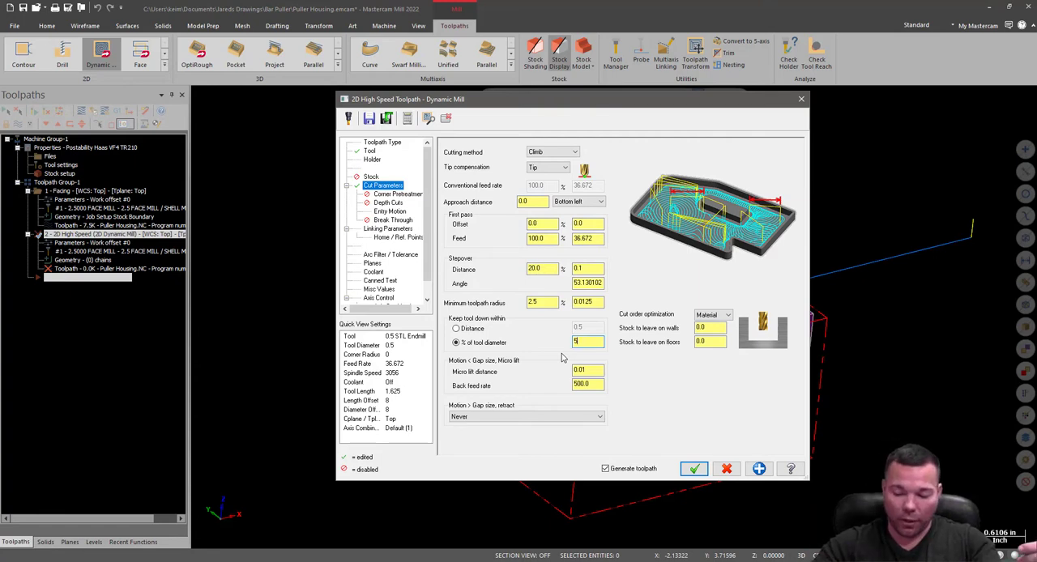
pyautogui.moveTo(590, 343); pyautogui.dragTo(565, 344)
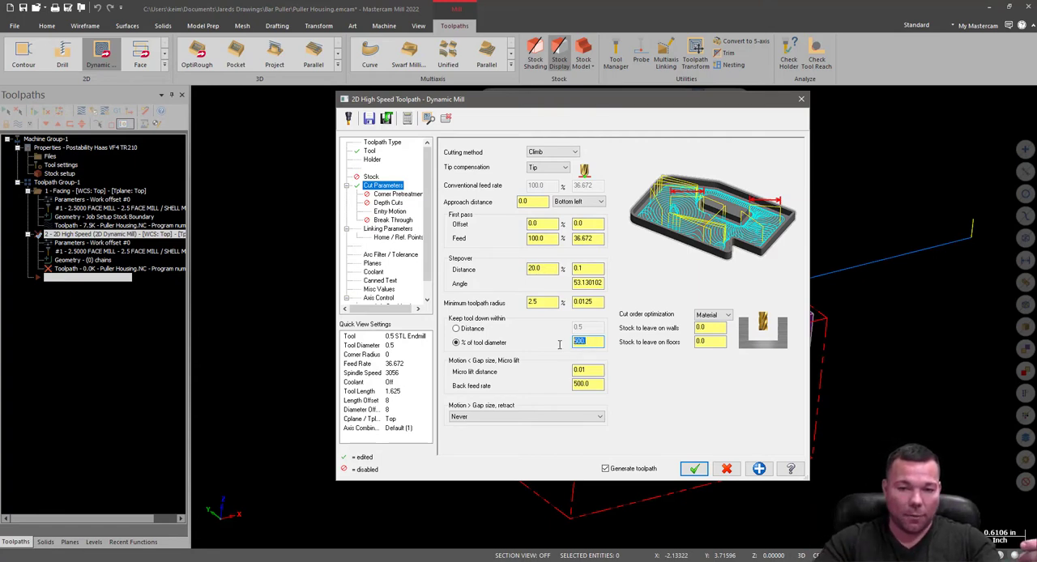
# Try a back feed rate of 800 for the micro lift motion and set it back to 500.
pyautogui.click(598, 385)
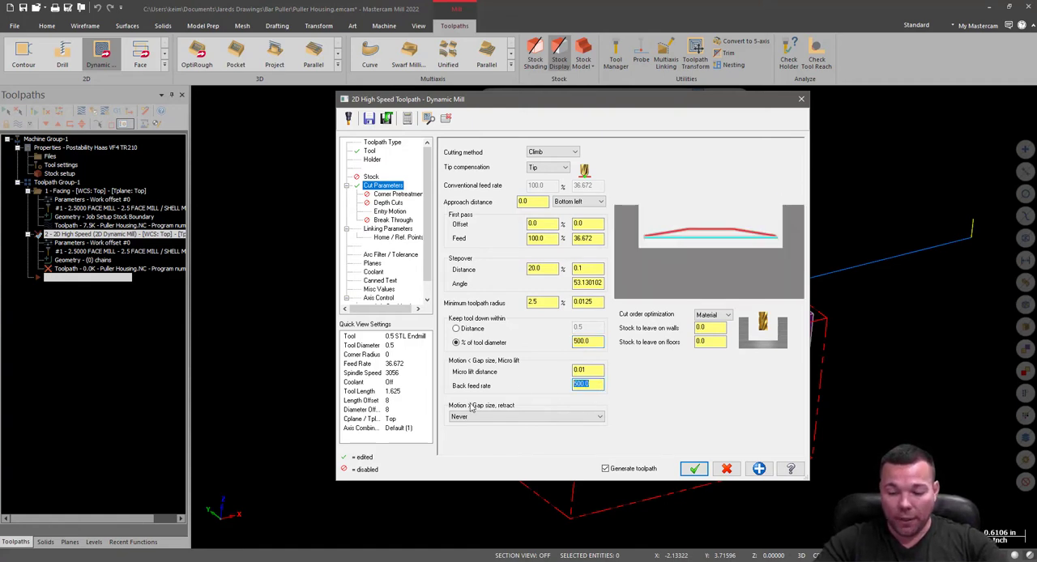
pyautogui.write('800.0')
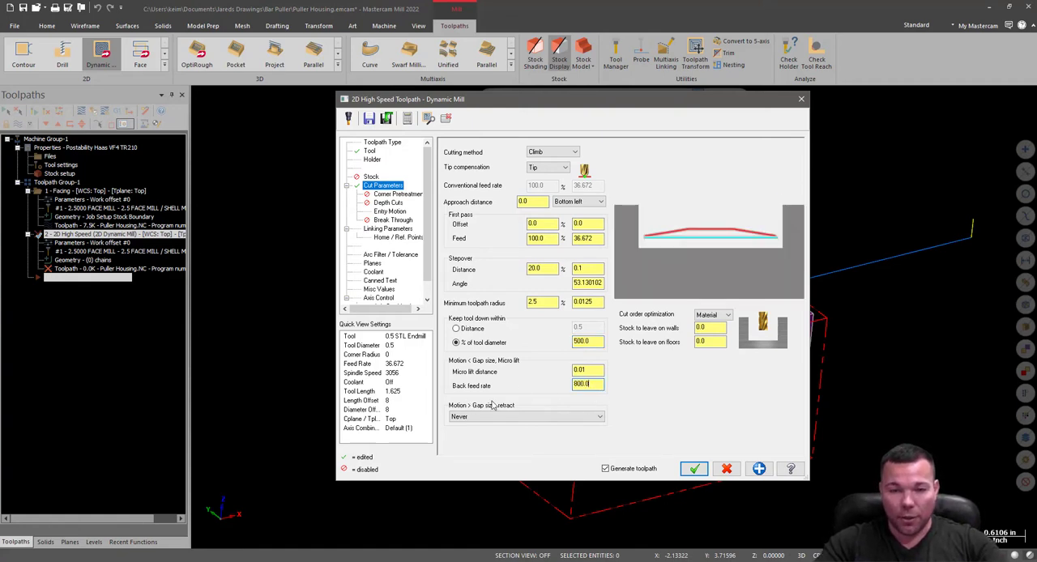
pyautogui.click(583, 373)
pyautogui.click(593, 388)
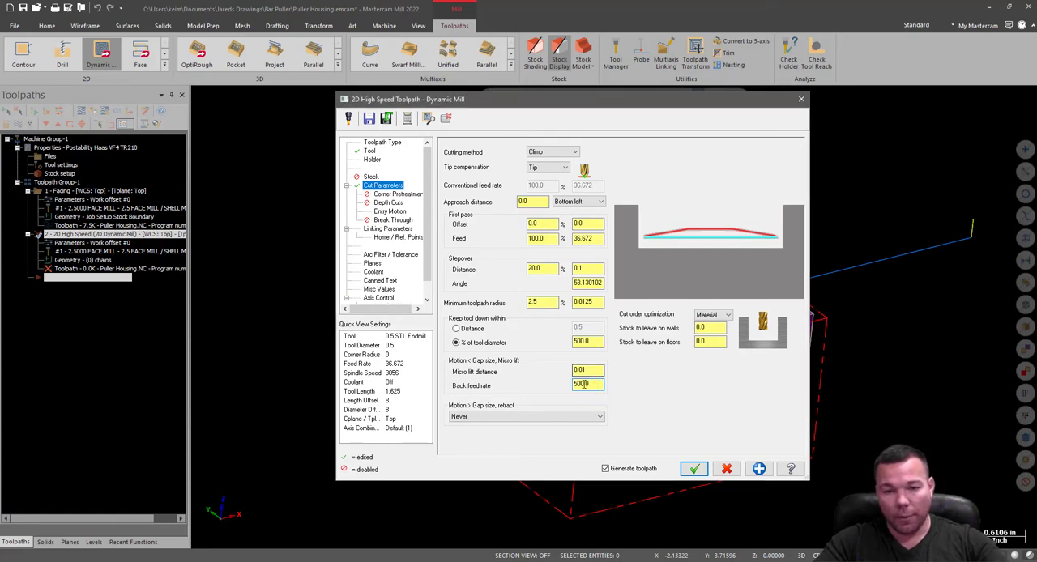
pyautogui.moveTo(583, 384); pyautogui.dragTo(509, 383)
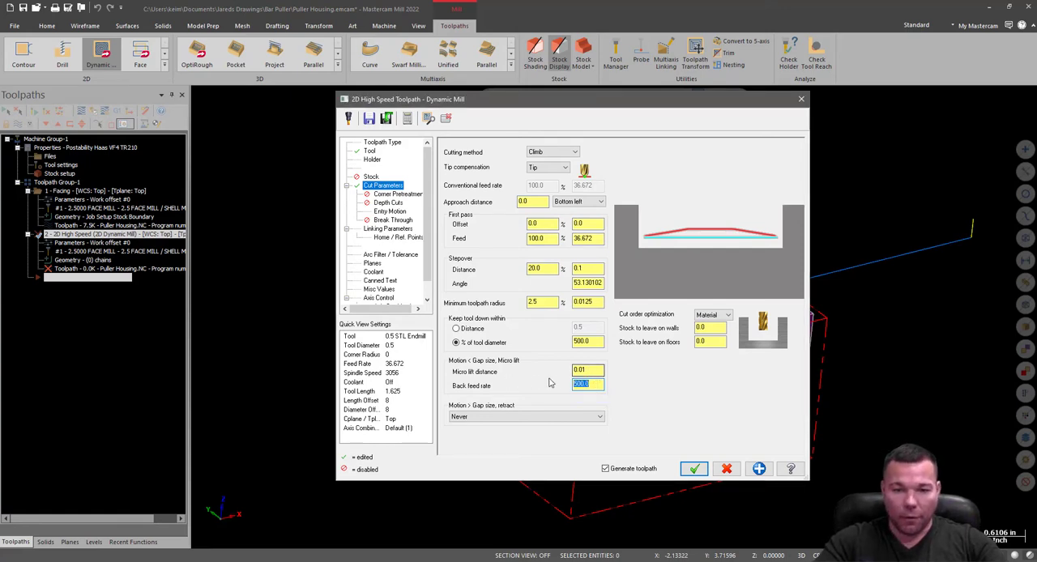
pyautogui.click(596, 370)
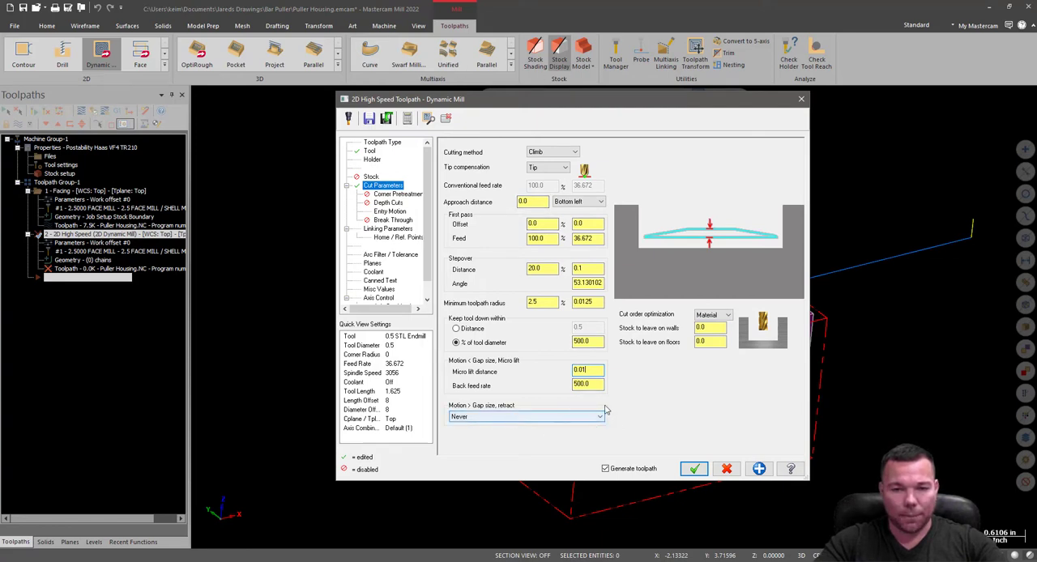
# Set the stock to leave on walls to 0.01, keeping 0.0 on floors.
pyautogui.click(711, 341)
pyautogui.doubleClick(710, 328)
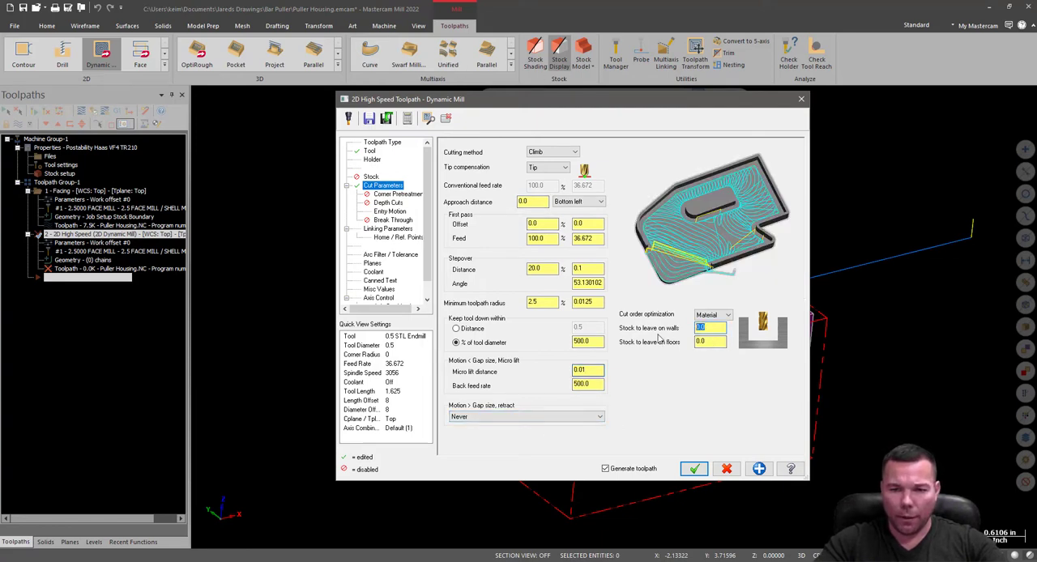
pyautogui.write('.01')
pyautogui.click(710, 343)
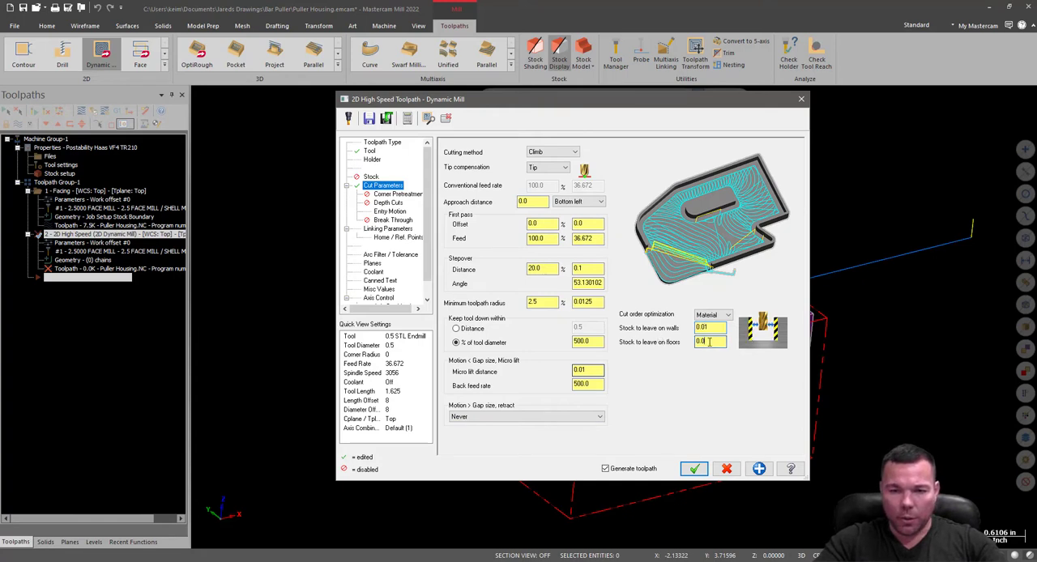
pyautogui.moveTo(717, 329); pyautogui.dragTo(691, 331)
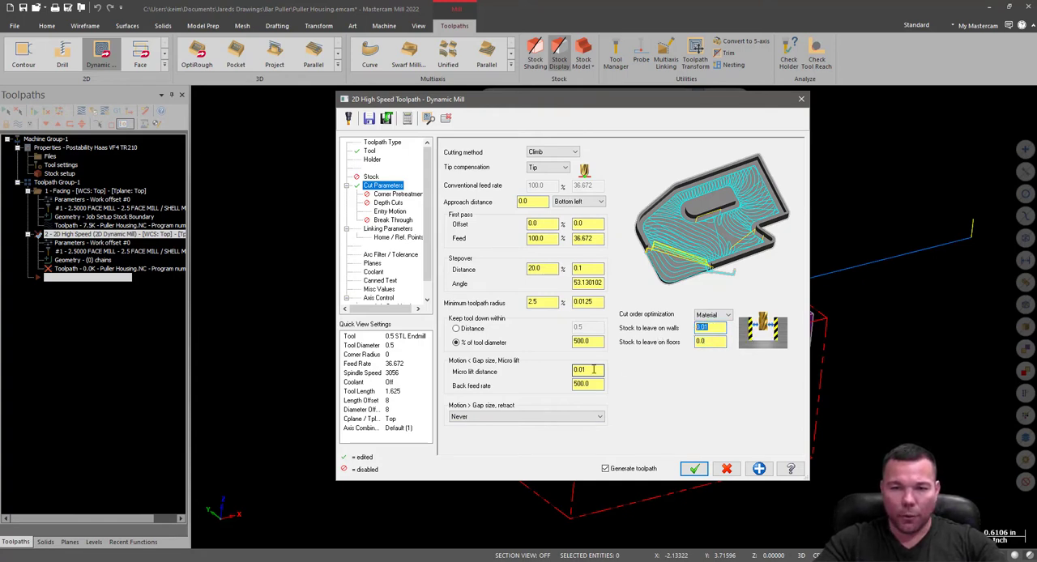
# Set retracts for motion beyond the gap size to When avoiding a boundary OR exceeding a distance.
pyautogui.click(499, 417)
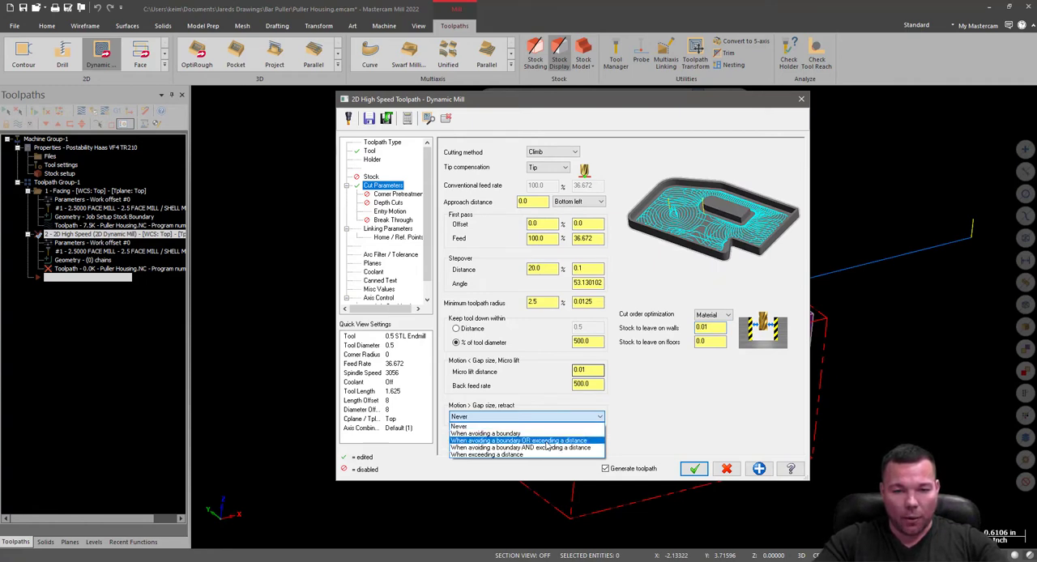
pyautogui.click(561, 442)
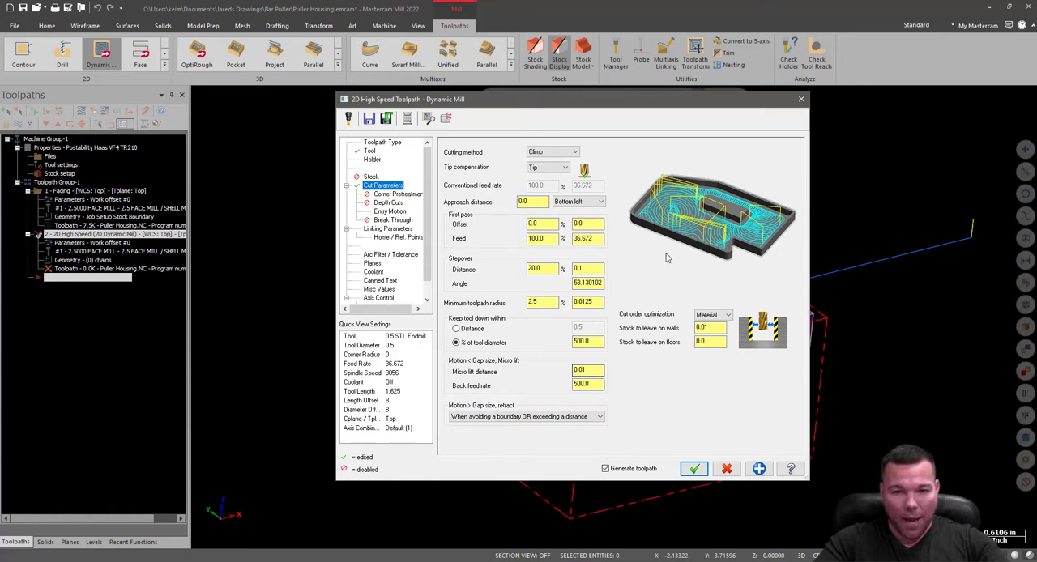
pyautogui.moveTo(599, 385); pyautogui.dragTo(521, 404)
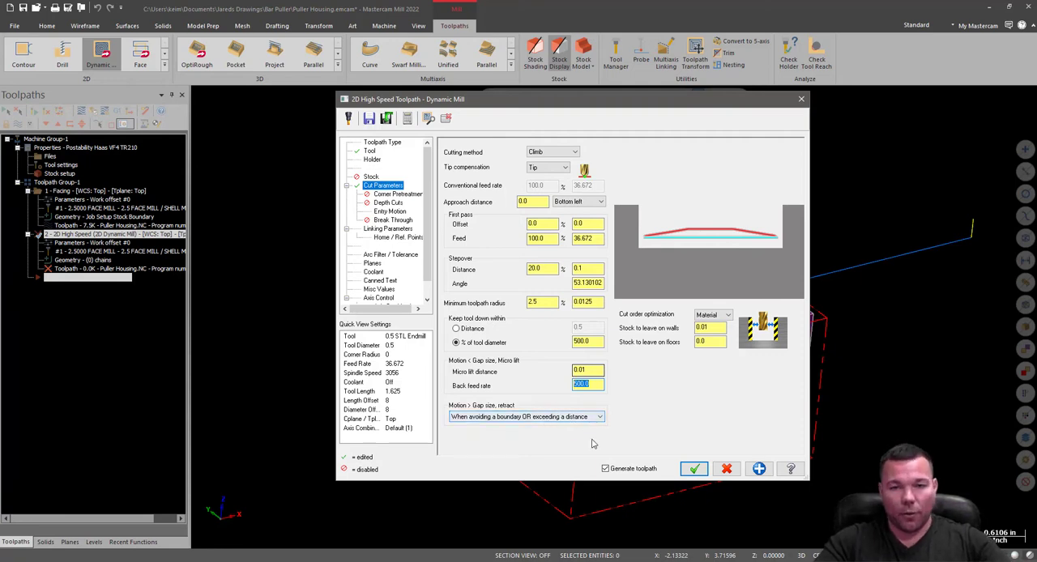
# Set the entry motion of the Dynamic Mill toolpath to Plunge only.
pyautogui.click(390, 194)
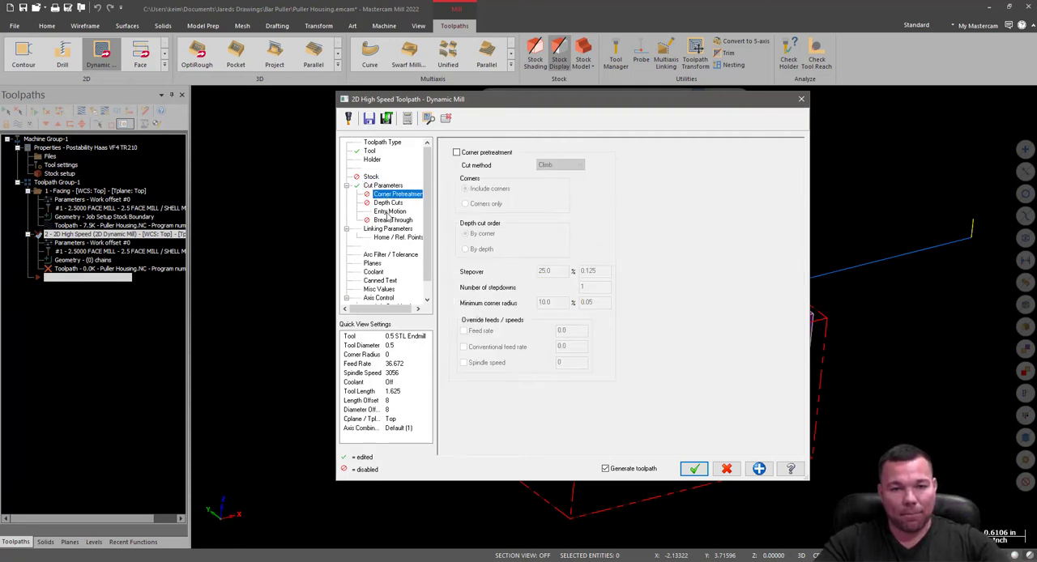
pyautogui.click(388, 204)
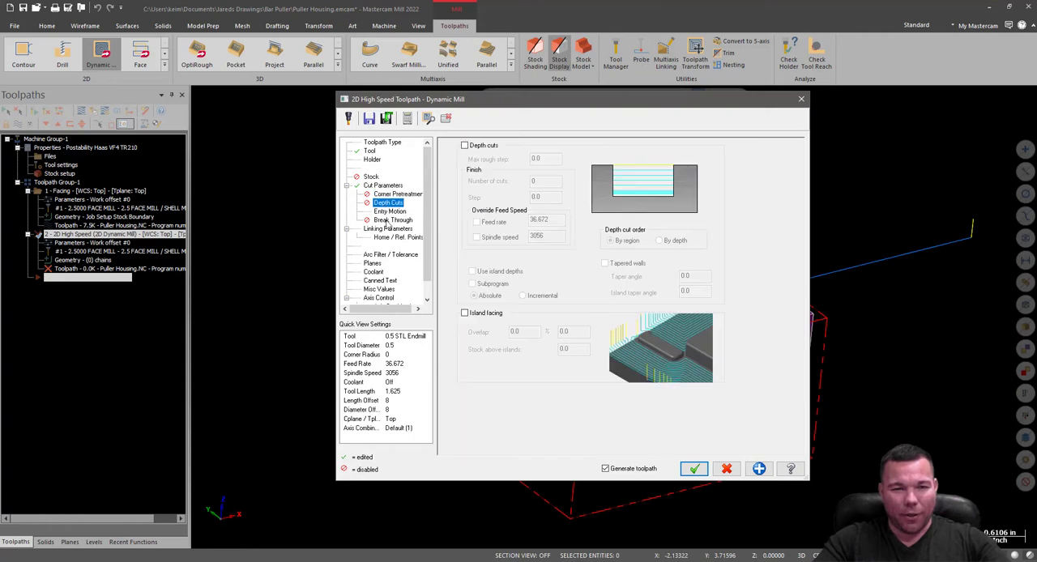
pyautogui.click(389, 212)
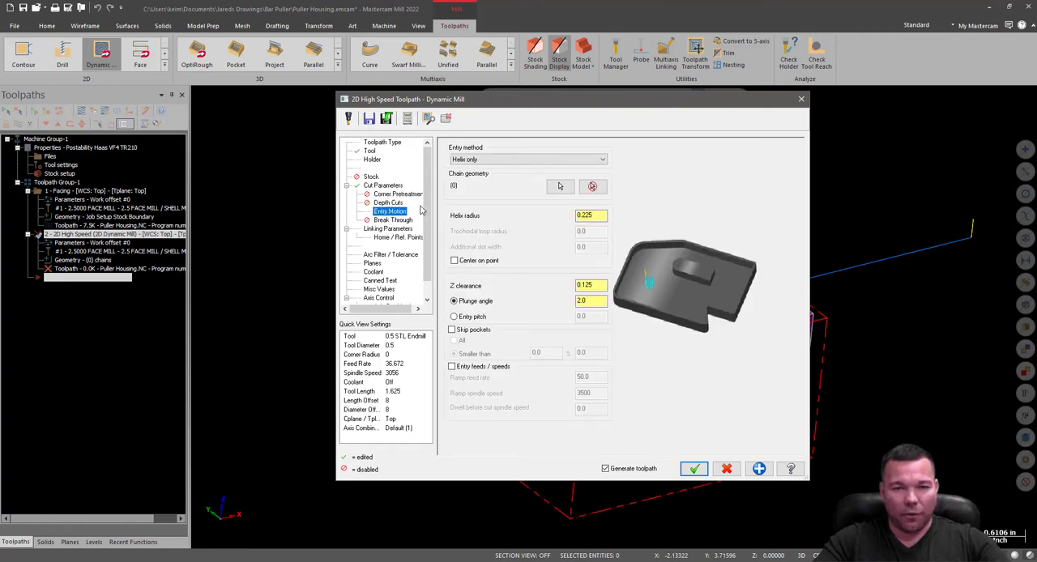
pyautogui.click(504, 161)
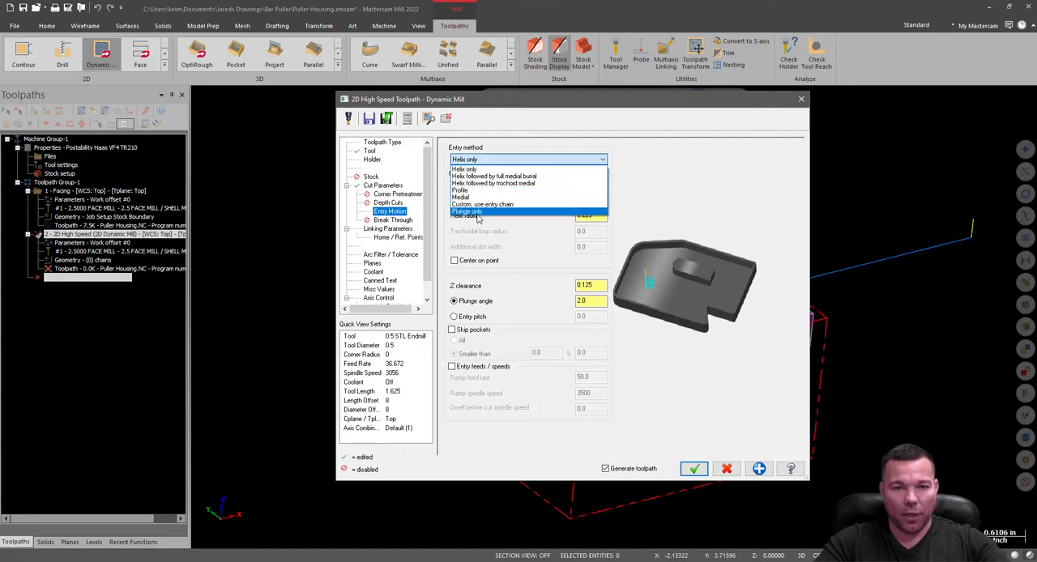
pyautogui.click(477, 211)
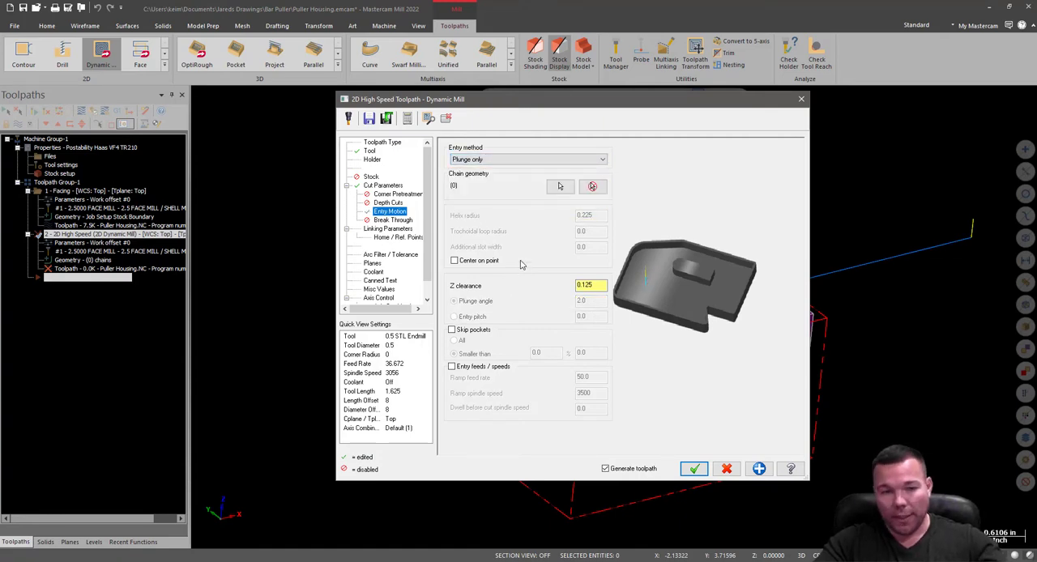
# Set the absolute depth in the linking parameters to -1.53, keeping the top of stock at 0.0.
pyautogui.click(377, 221)
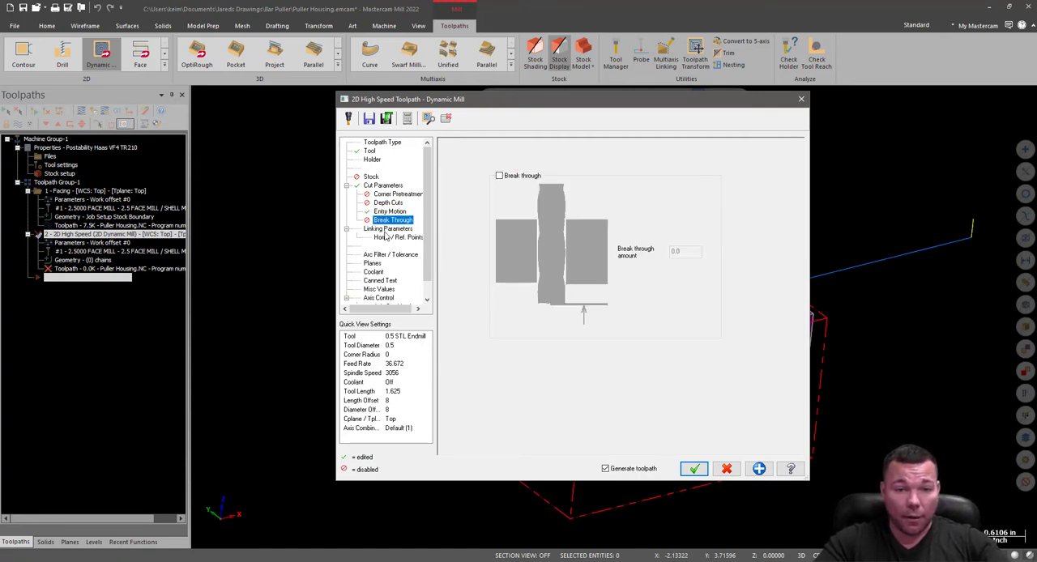
pyautogui.click(390, 230)
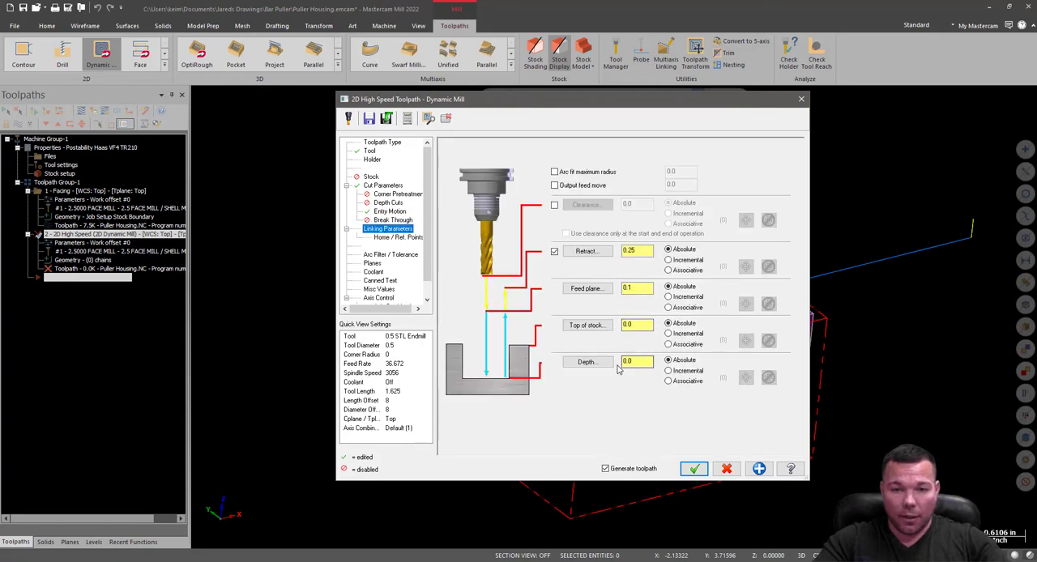
pyautogui.moveTo(651, 362); pyautogui.dragTo(611, 365)
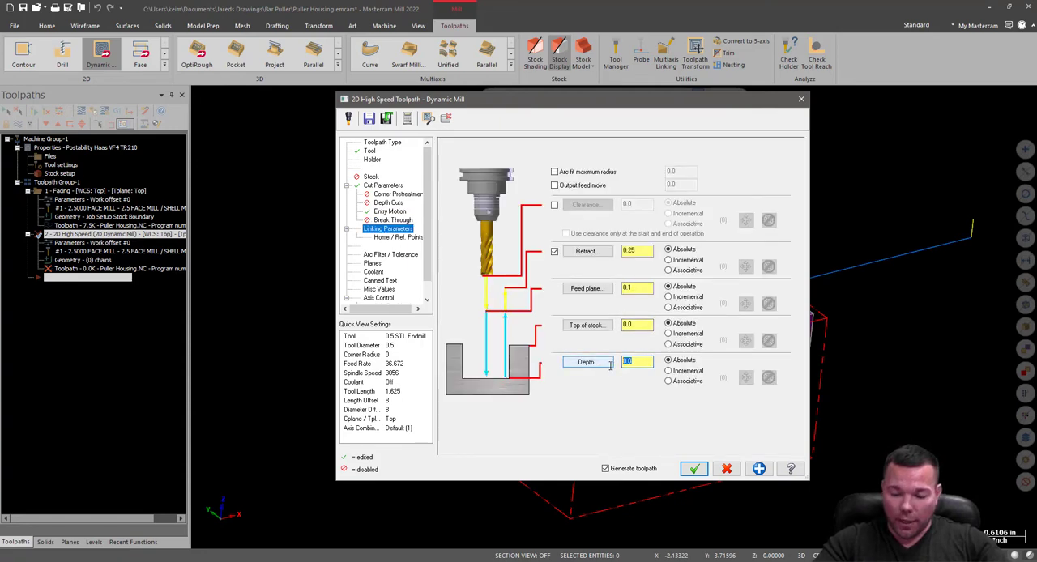
pyautogui.write('-1.53')
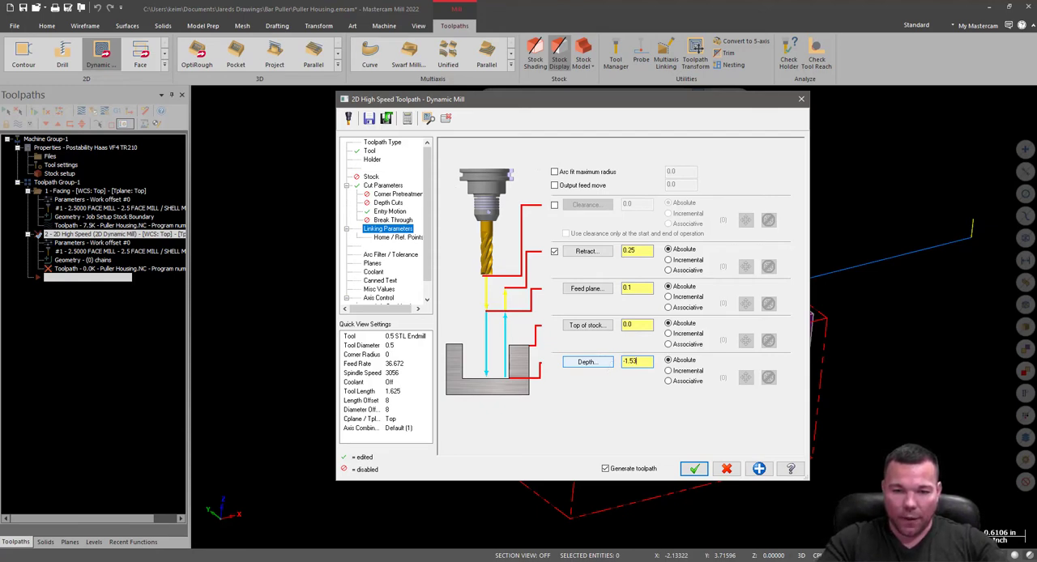
pyautogui.click(649, 324)
pyautogui.click(647, 366)
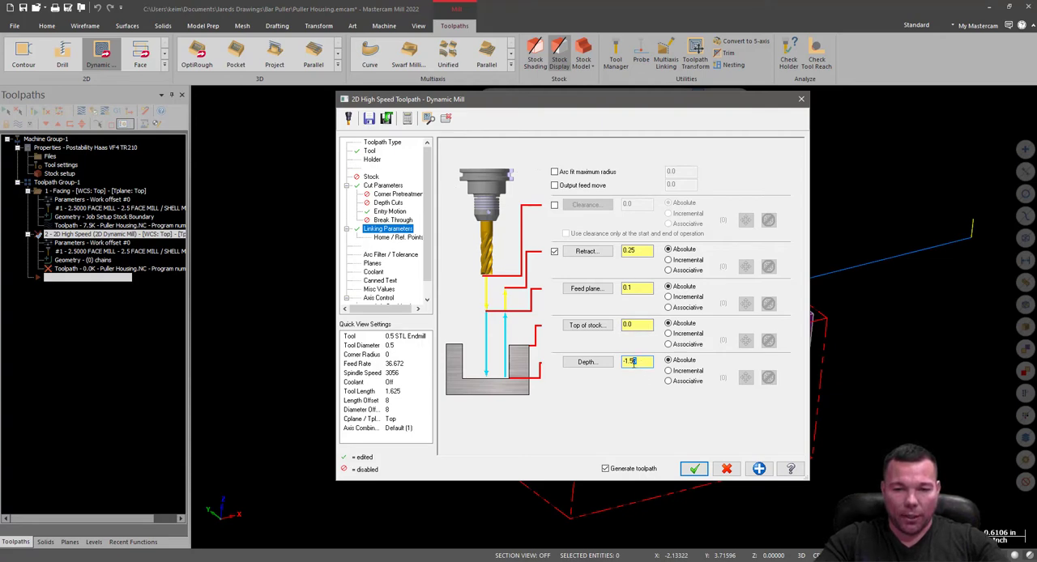
pyautogui.doubleClick(639, 325)
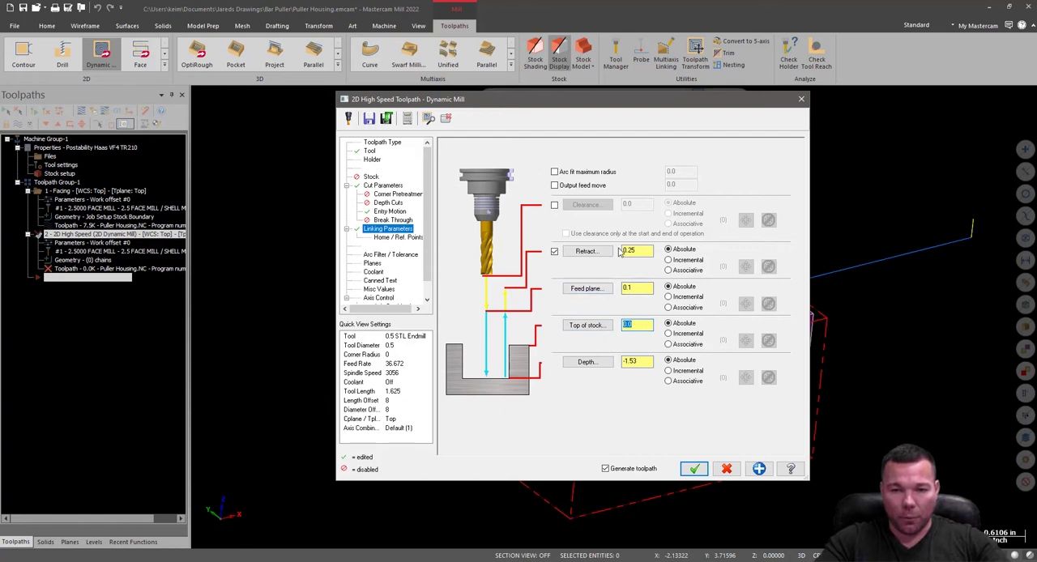
pyautogui.doubleClick(626, 286)
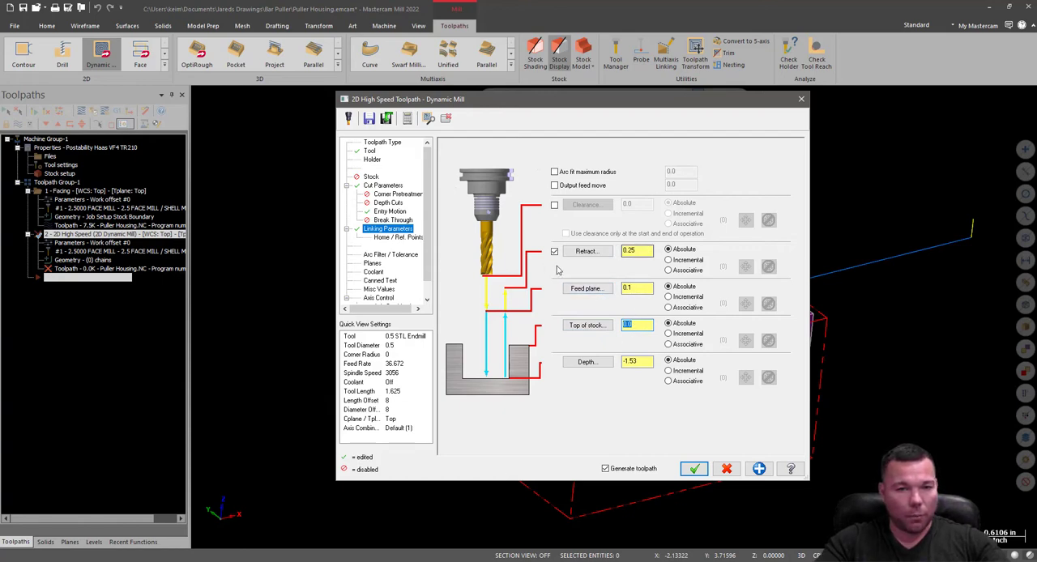
# Check the tolerance and planes settings, turn on flood coolant and generate the Dynamic Mill toolpath.
pyautogui.click(389, 256)
pyautogui.click(372, 264)
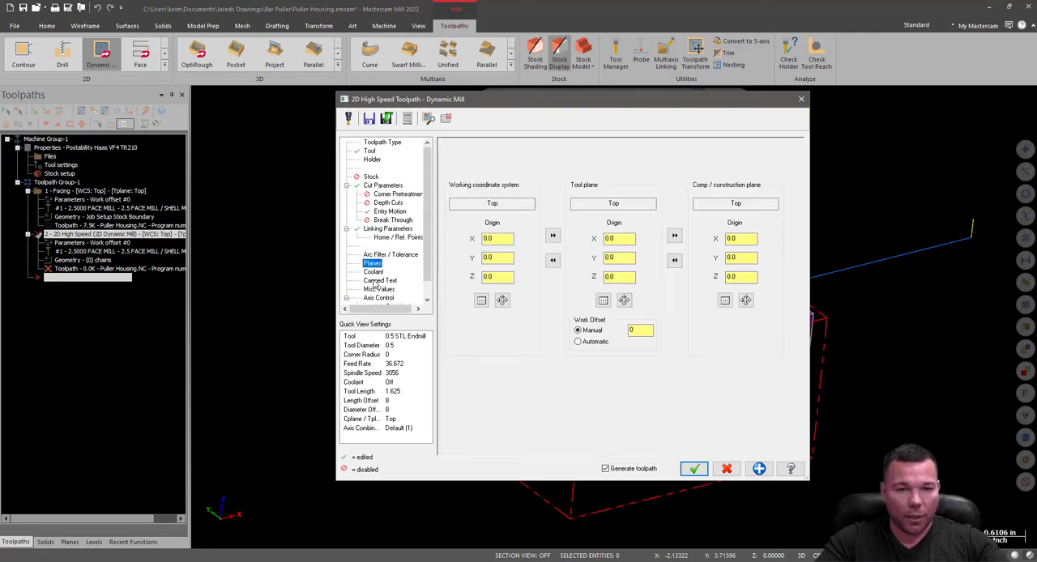
pyautogui.press('Up')
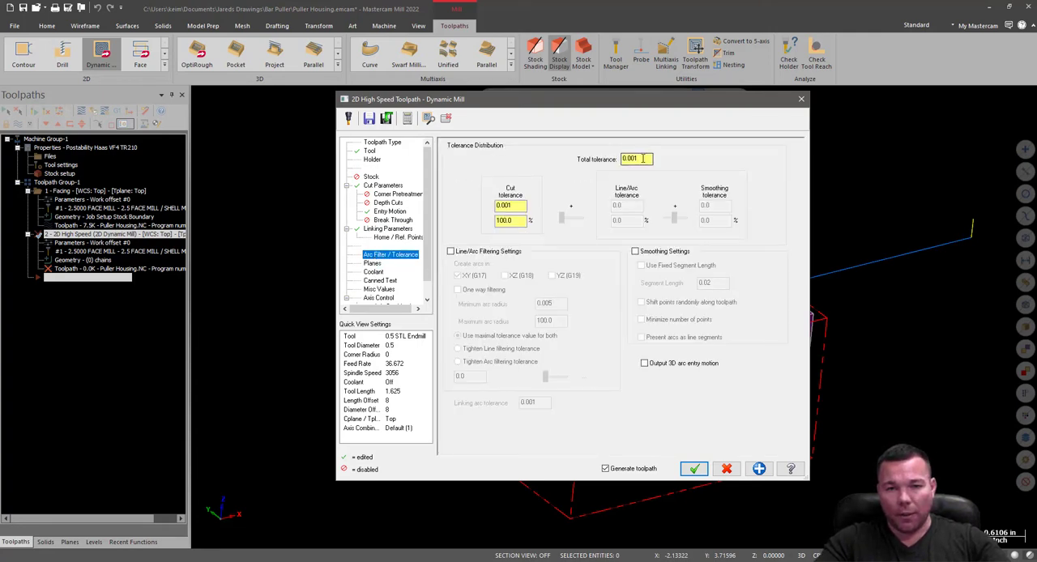
pyautogui.moveTo(642, 159); pyautogui.dragTo(604, 161)
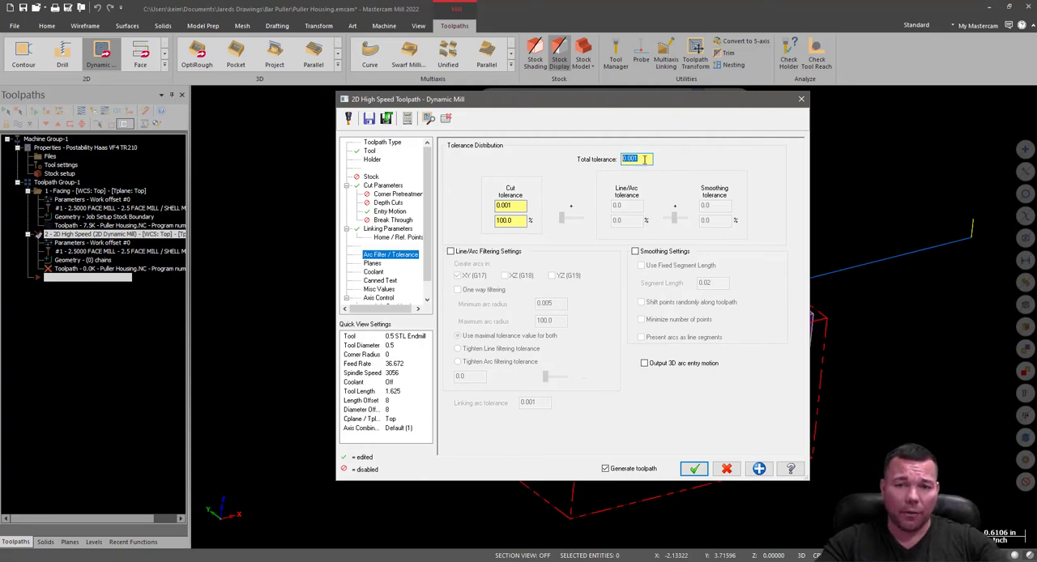
pyautogui.click(374, 264)
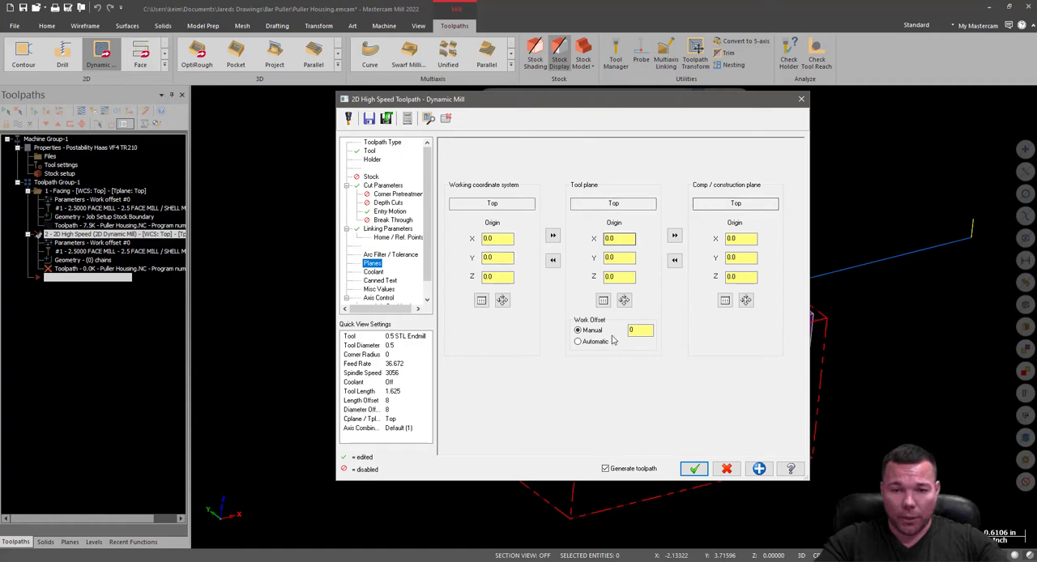
pyautogui.click(371, 273)
pyautogui.click(624, 203)
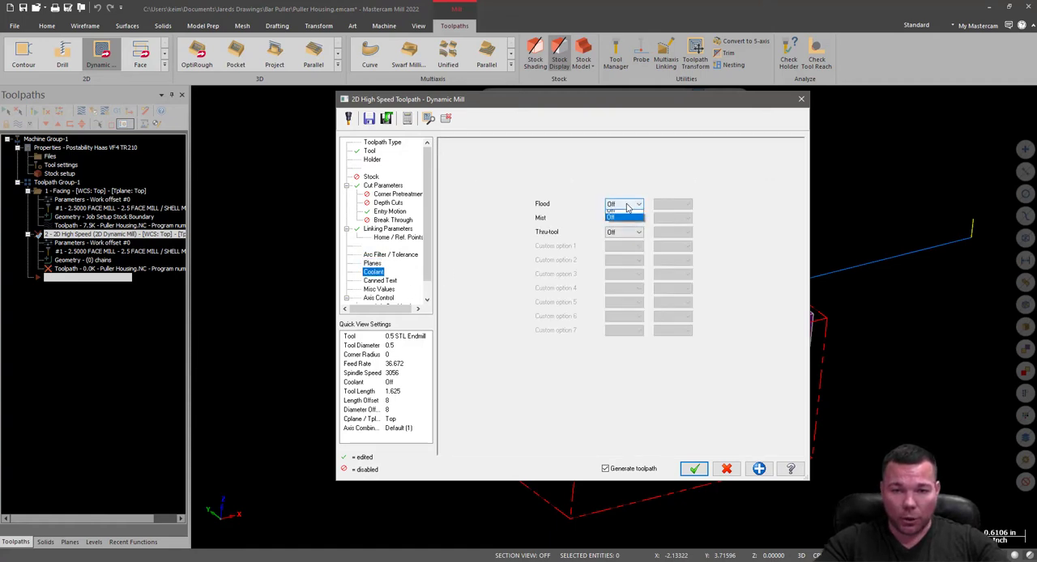
pyautogui.click(620, 221)
pyautogui.click(694, 469)
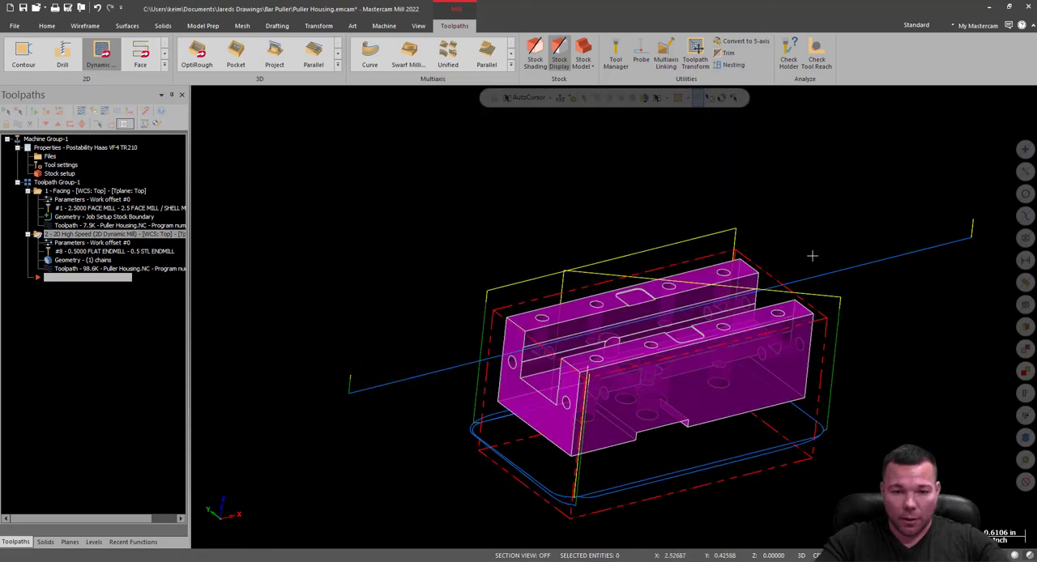
# Inspect the generated toolpath around the part, then start a Contour toolpath chained along the housing's outer profile.
pyautogui.moveTo(813, 256)
pyautogui.mouseDown(button='middle')
pyautogui.moveTo(788, 343)
pyautogui.moveTo(719, 235)
pyautogui.moveTo(713, 283)
pyautogui.moveTo(597, 228)
pyautogui.moveTo(652, 319)
pyautogui.moveTo(711, 206)
pyautogui.mouseUp(button='middle')
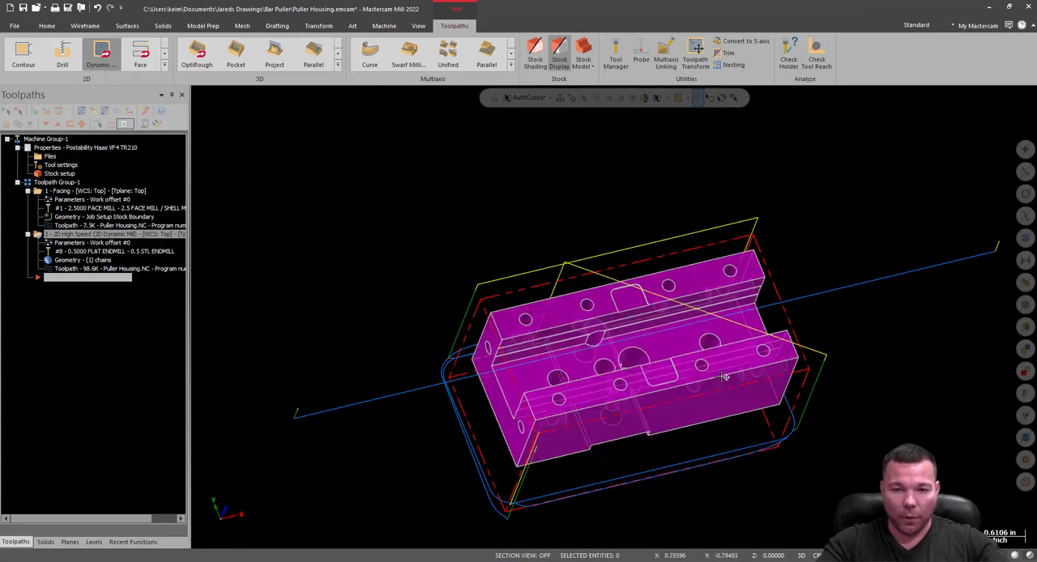
pyautogui.moveTo(862, 333)
pyautogui.mouseDown(button='middle')
pyautogui.moveTo(700, 308)
pyautogui.moveTo(686, 334)
pyautogui.moveTo(585, 295)
pyautogui.moveTo(649, 370)
pyautogui.mouseUp(button='middle')
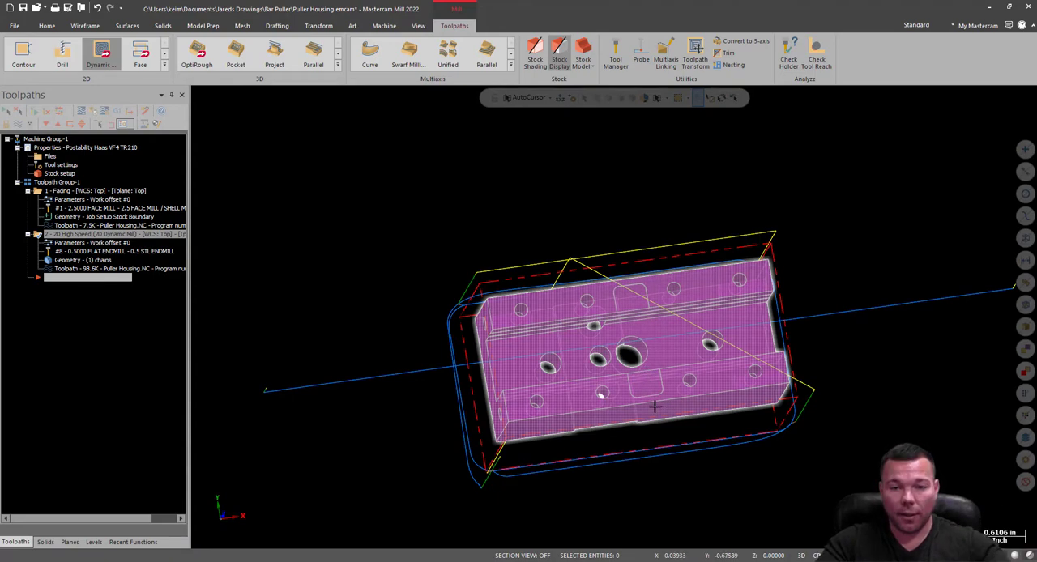
pyautogui.moveTo(648, 374); pyautogui.dragTo(729, 340, button='middle')
pyautogui.moveTo(593, 390); pyautogui.dragTo(637, 392, button='middle')
pyautogui.click(23, 53)
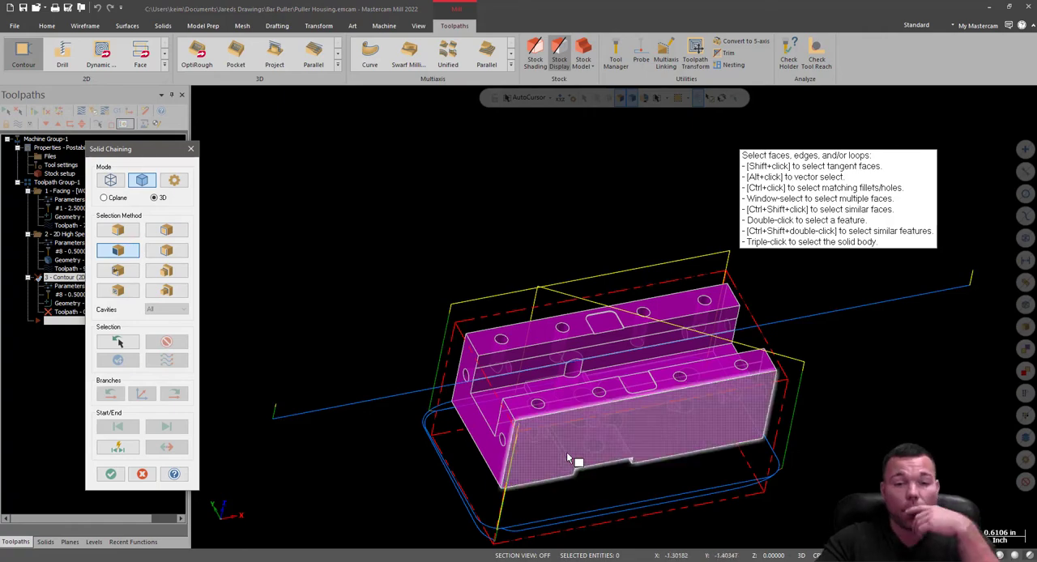
pyautogui.moveTo(653, 406); pyautogui.dragTo(626, 434, button='middle')
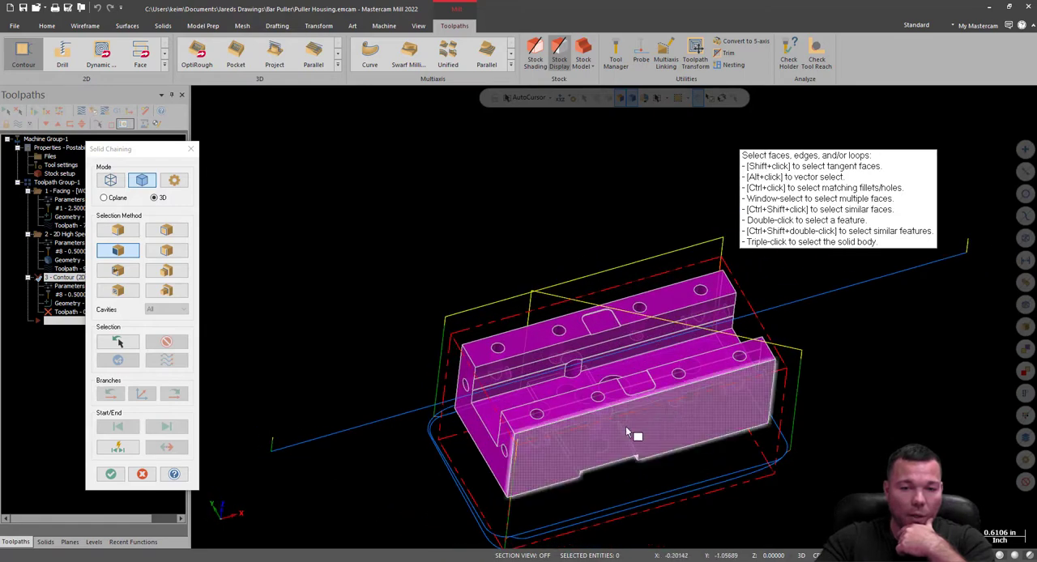
pyautogui.click(543, 440)
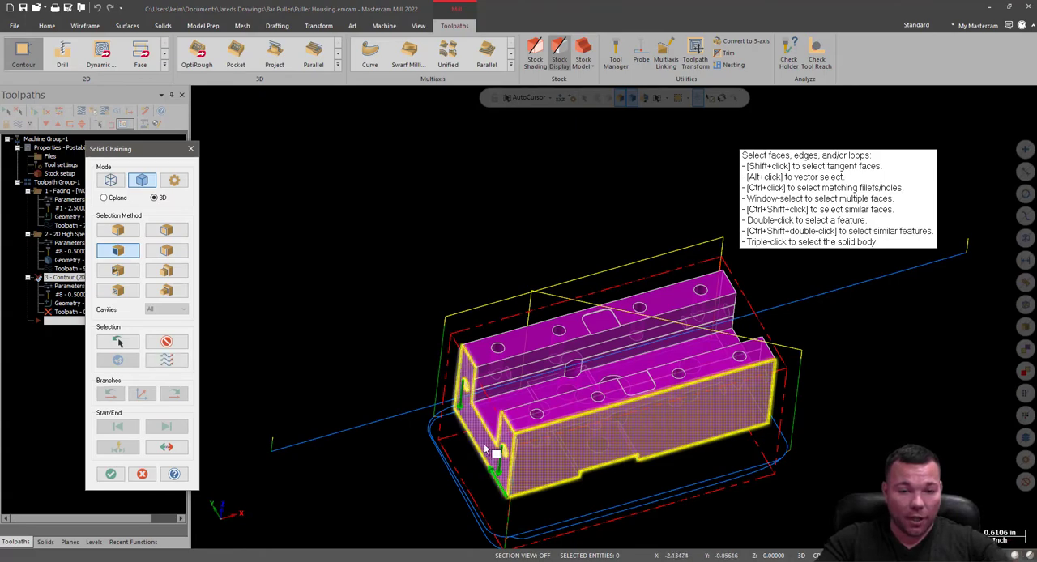
pyautogui.moveTo(490, 458); pyautogui.dragTo(718, 206, button='middle')
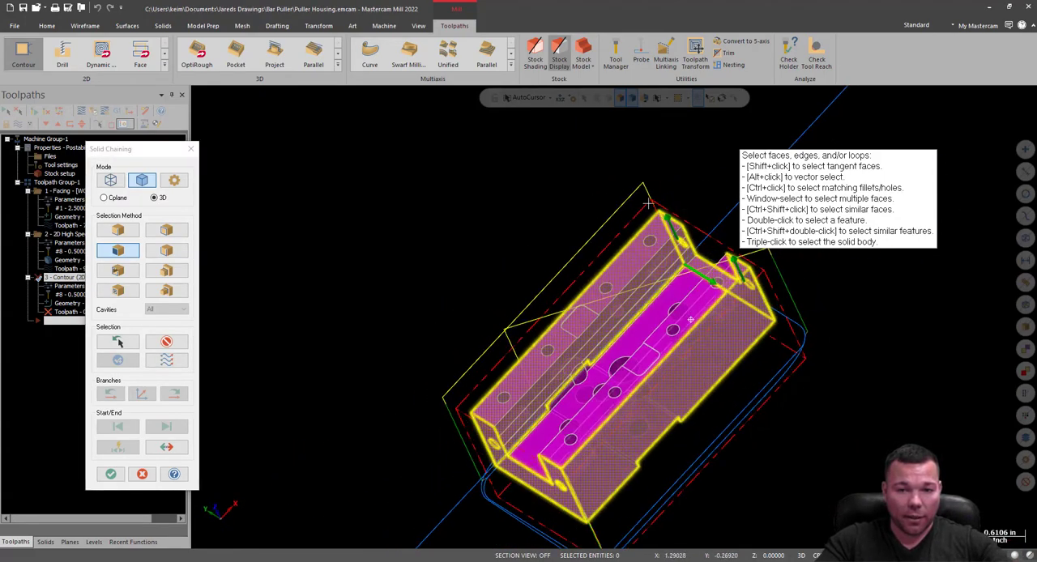
pyautogui.click(111, 474)
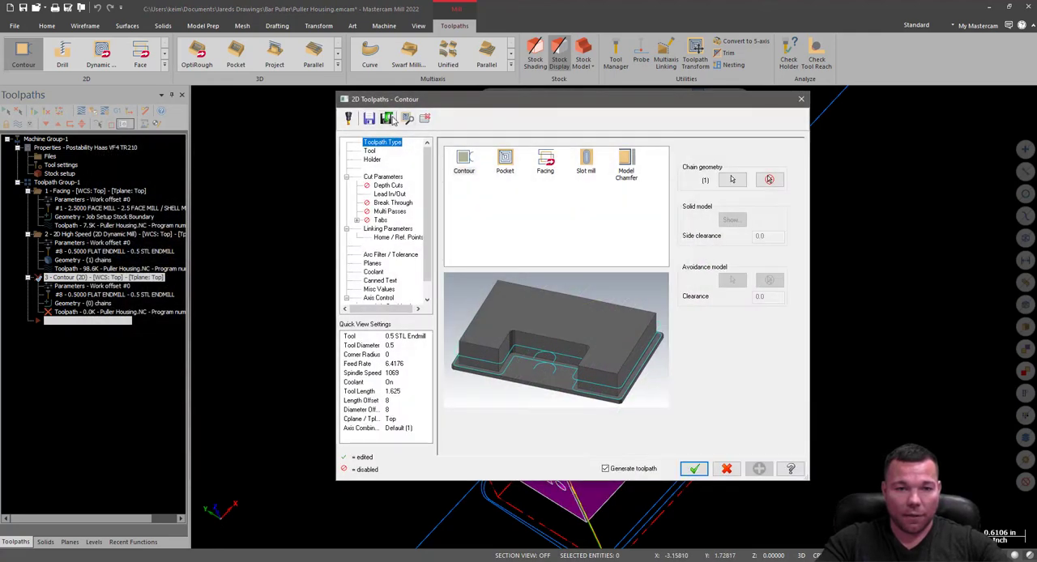
# Select the 0.5 STL Endmill for the Contour toolpath and set its SFM to 600.
pyautogui.click(369, 151)
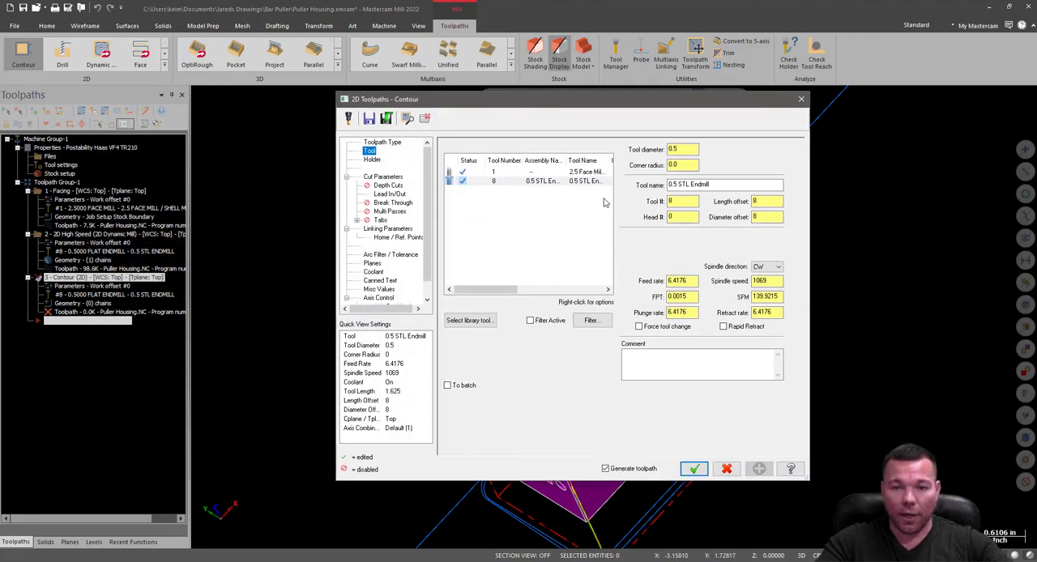
pyautogui.click(575, 182)
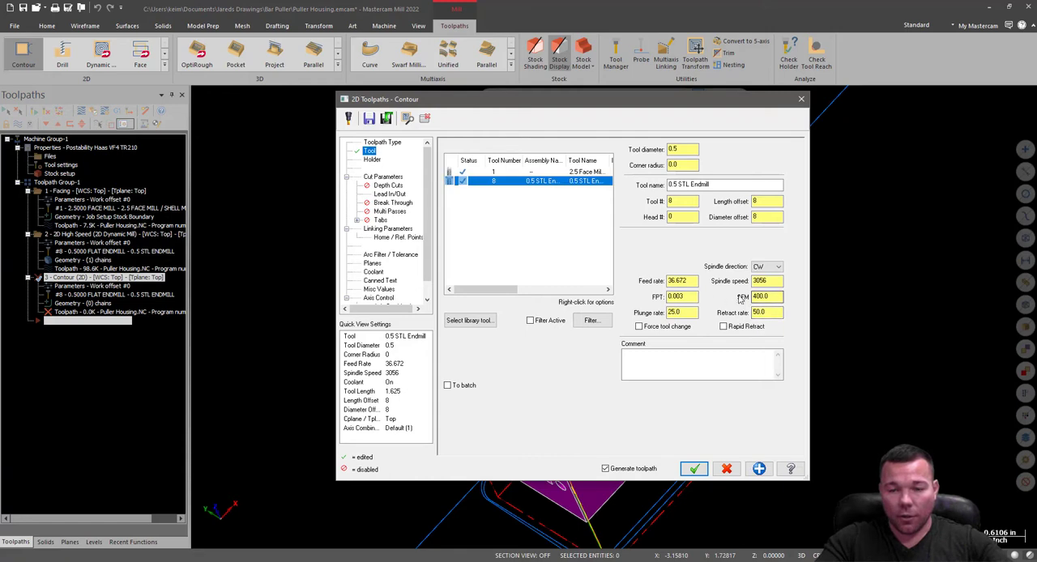
pyautogui.doubleClick(779, 295)
pyautogui.write('600')
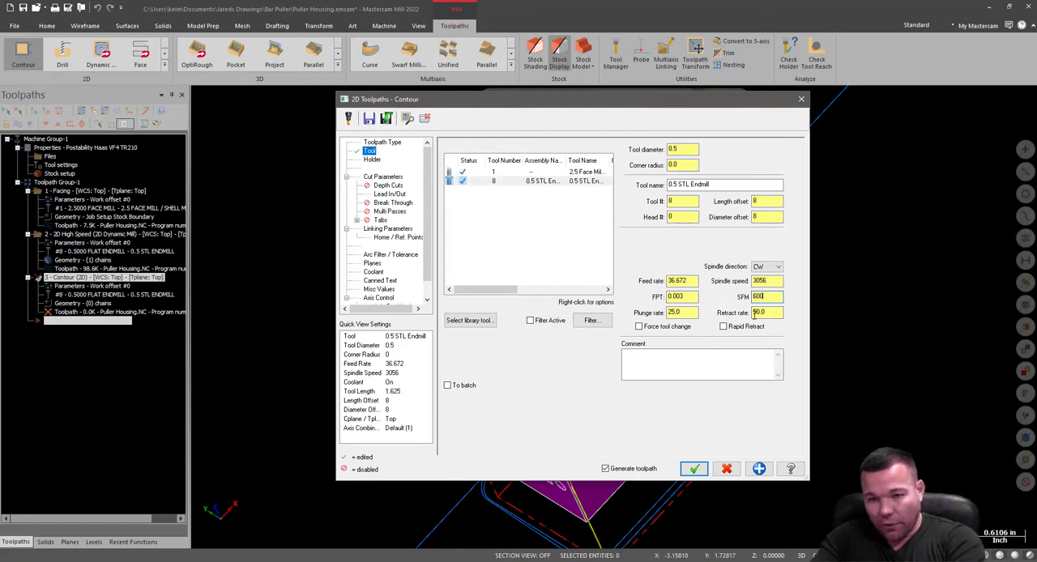
pyautogui.doubleClick(774, 281)
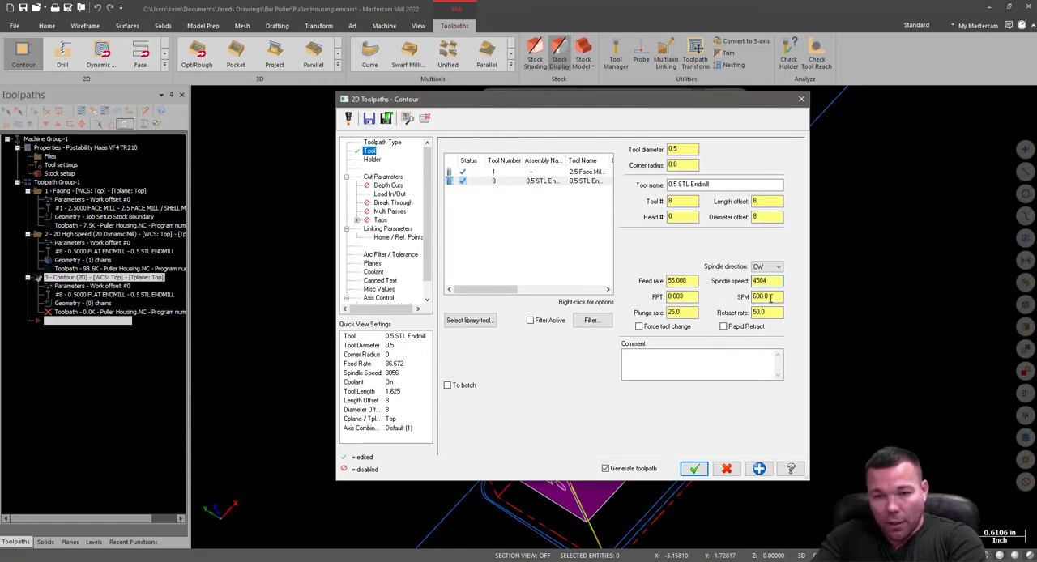
pyautogui.click(774, 297)
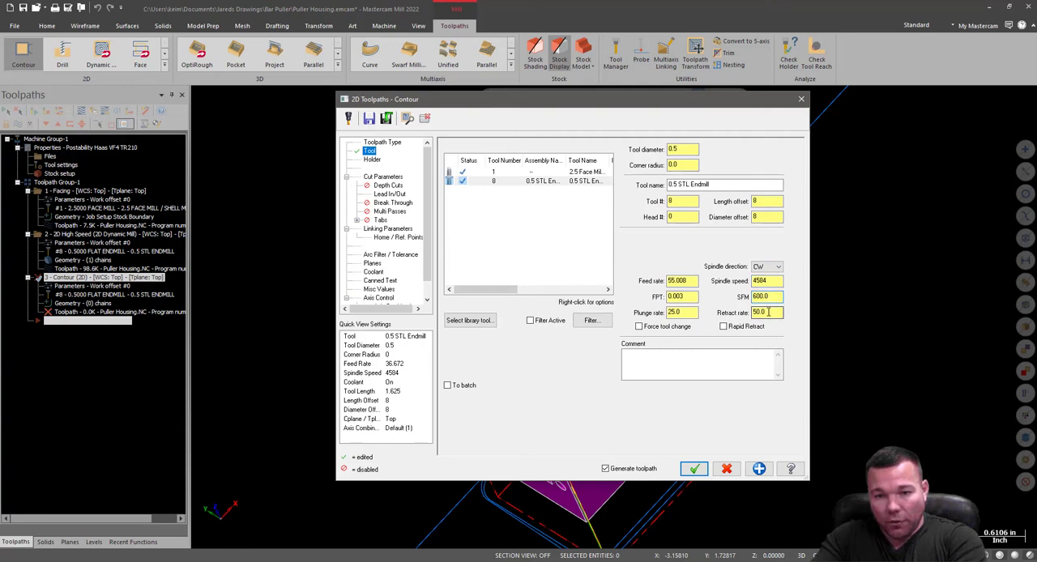
pyautogui.moveTo(774, 297); pyautogui.dragTo(732, 300)
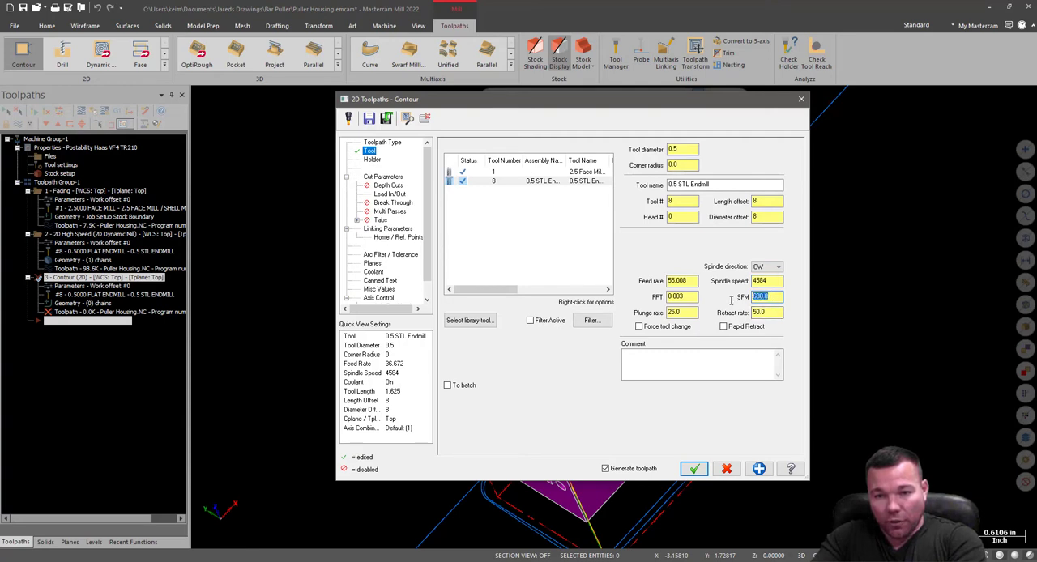
# Set the Contour tool's feed rate to 30.0 and plunge rate to 40.0, and turn on rapid retract.
pyautogui.doubleClick(681, 296)
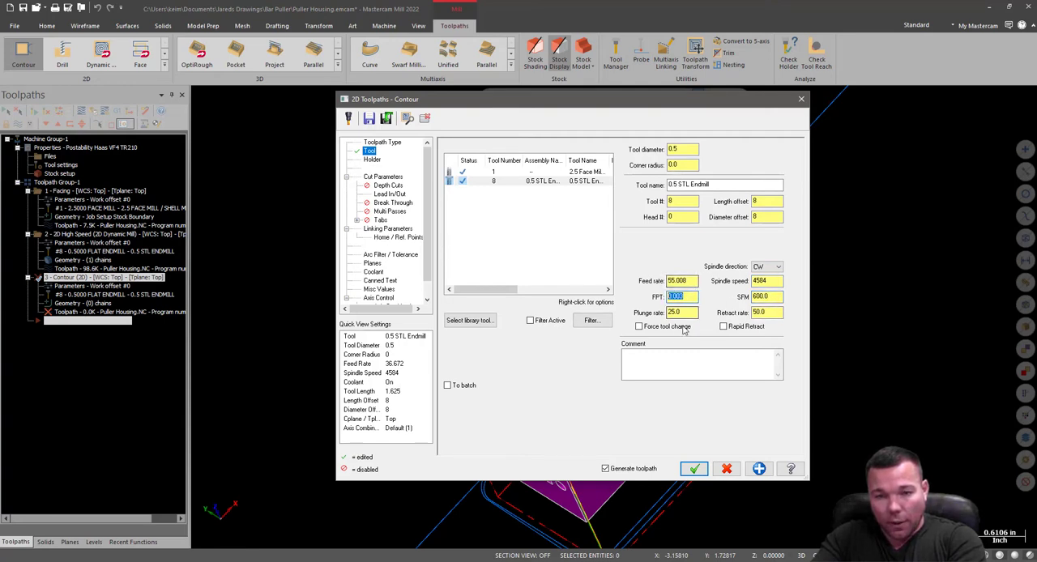
pyautogui.moveTo(690, 281); pyautogui.dragTo(665, 281)
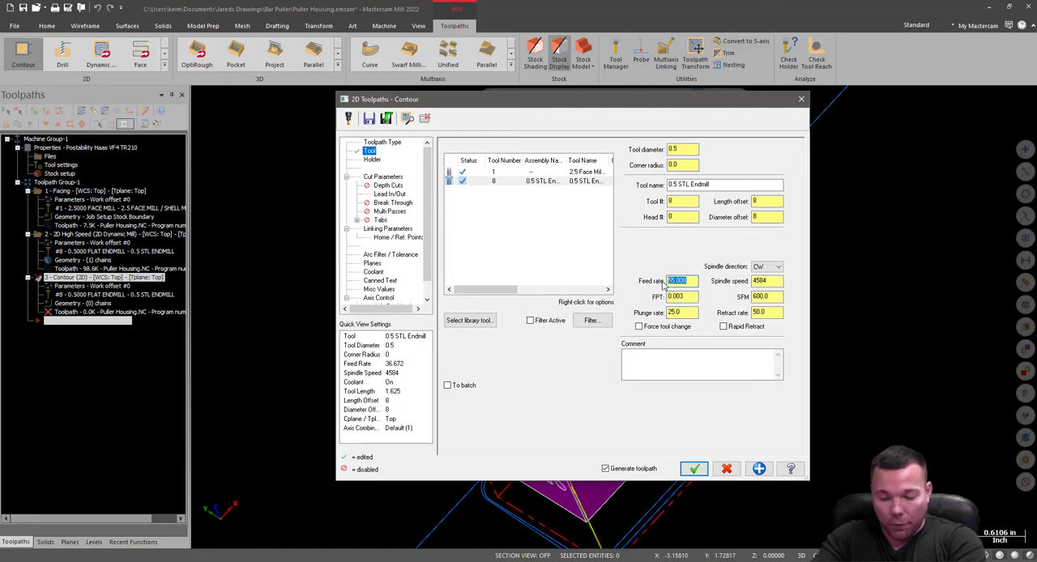
pyautogui.write('30.0')
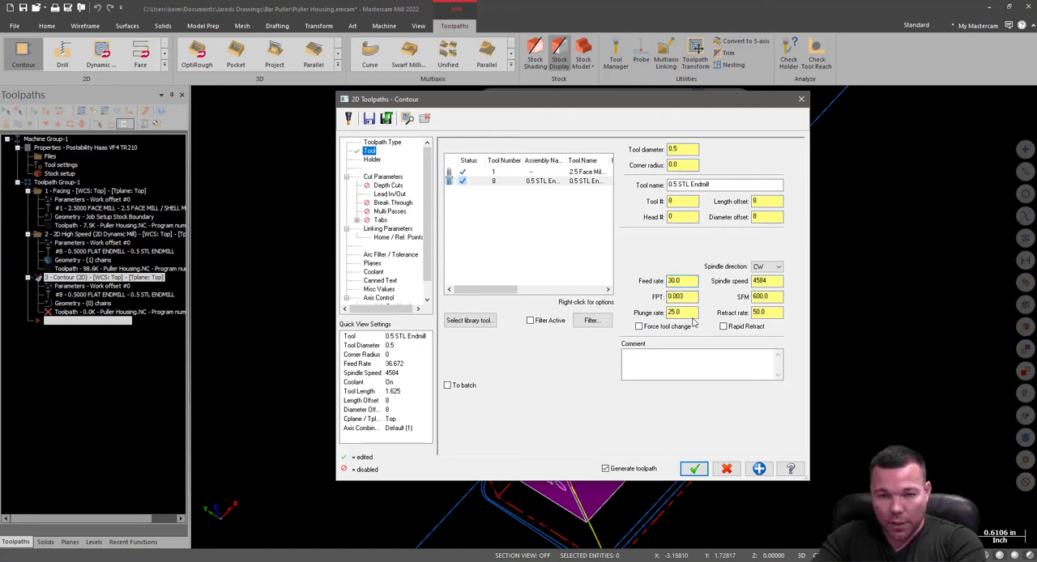
pyautogui.doubleClick(678, 314)
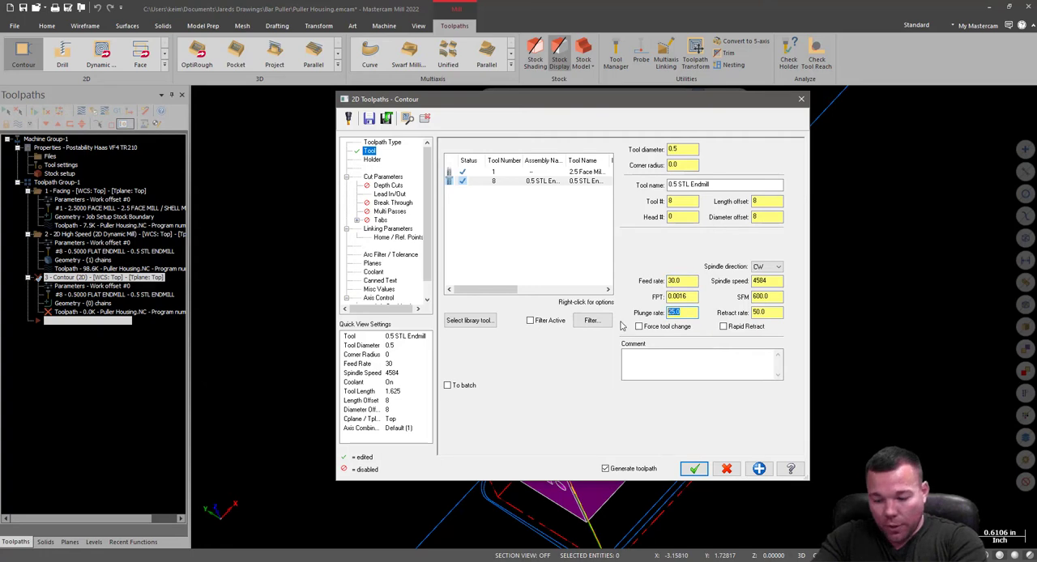
pyautogui.write('40.0')
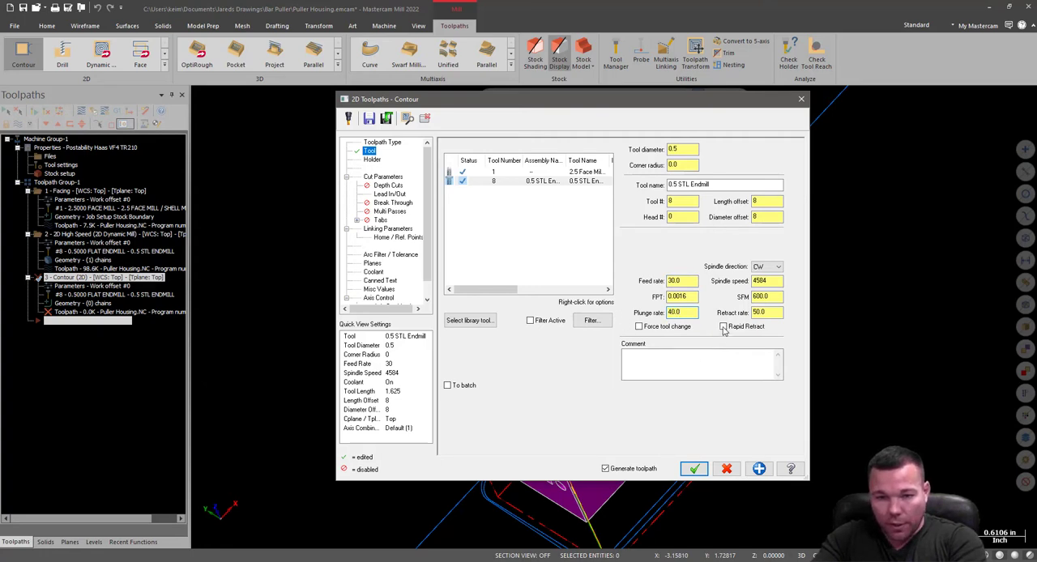
pyautogui.click(724, 328)
# Check the Contour toolpath's holder page and change the contour type to 2D in the cut parameters.
pyautogui.click(373, 159)
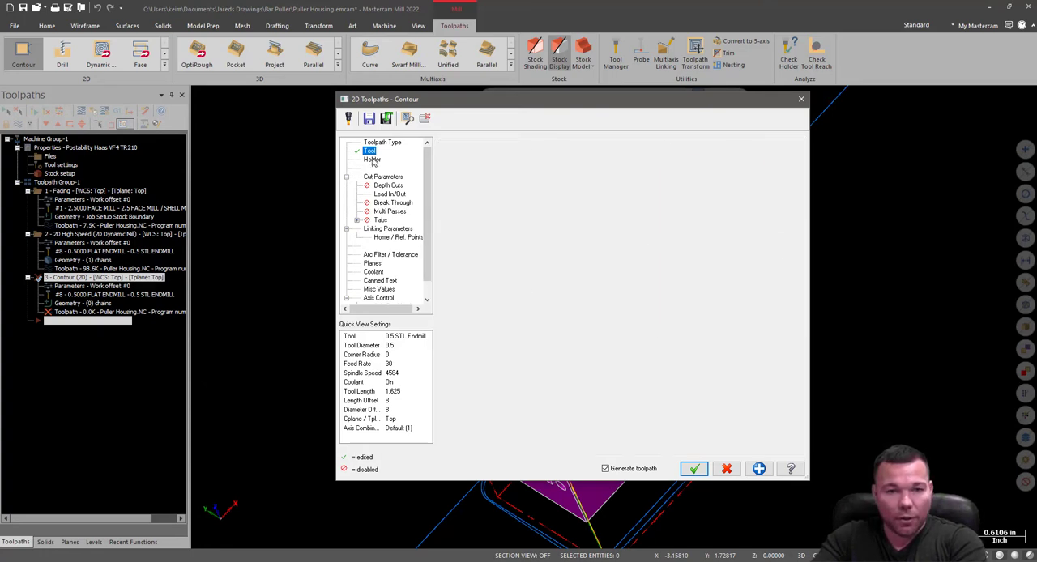
pyautogui.click(382, 177)
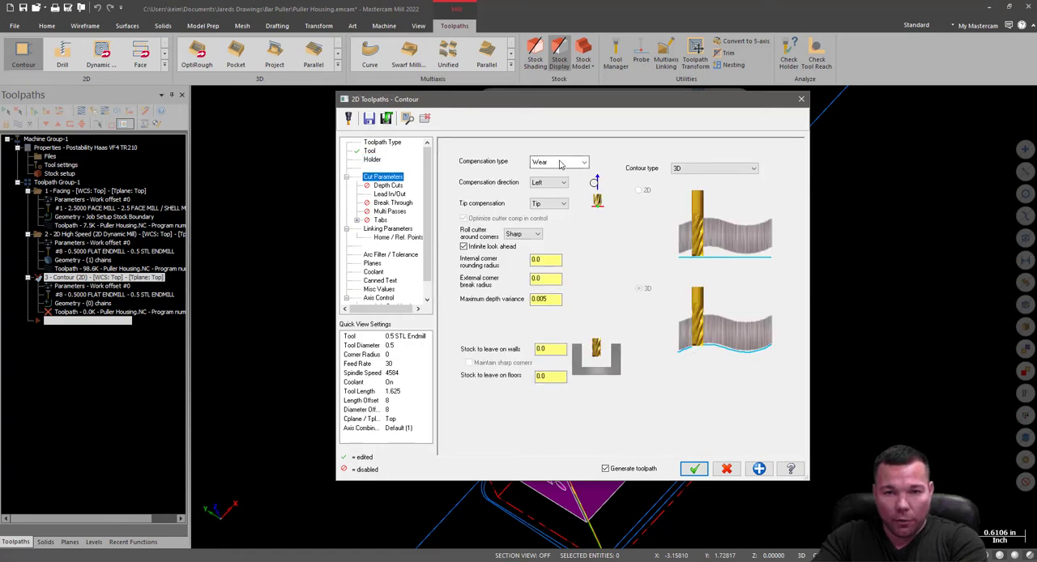
pyautogui.click(697, 171)
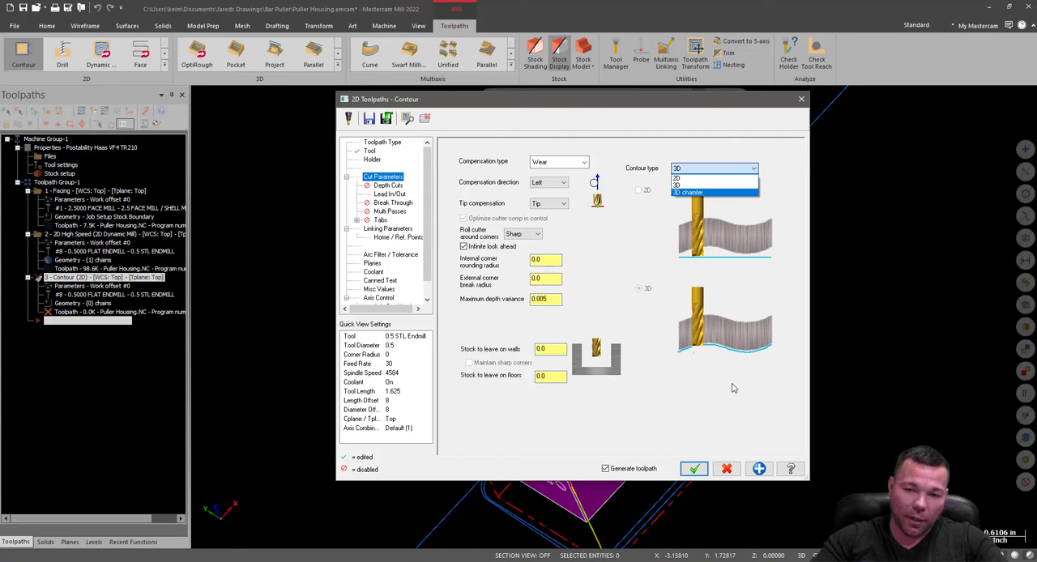
pyautogui.click(687, 178)
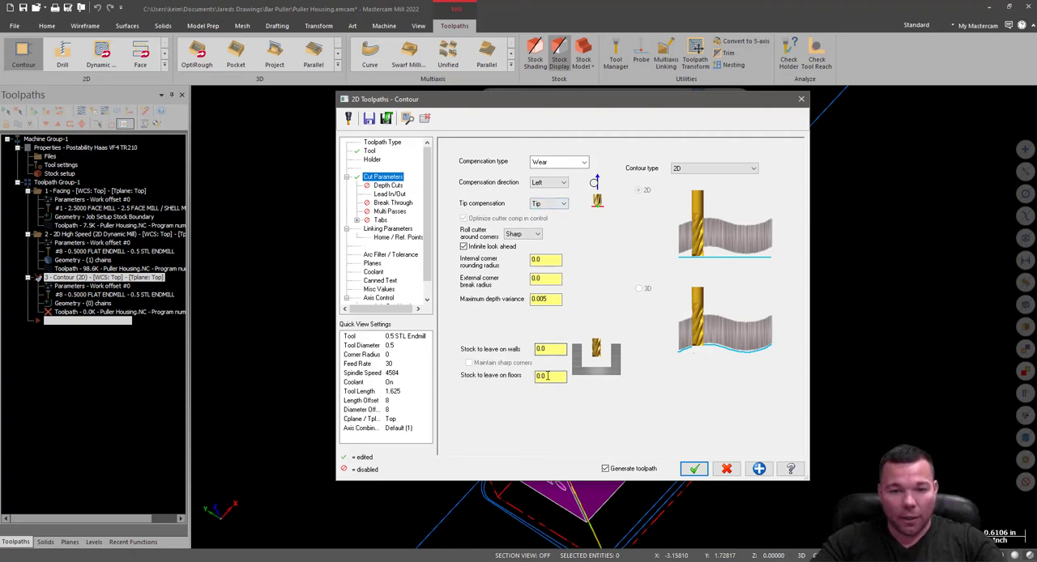
# Consult the Puller Housing PDF drawing in the browser for the edge-break requirement behind the external corner break radius.
pyautogui.click(543, 279)
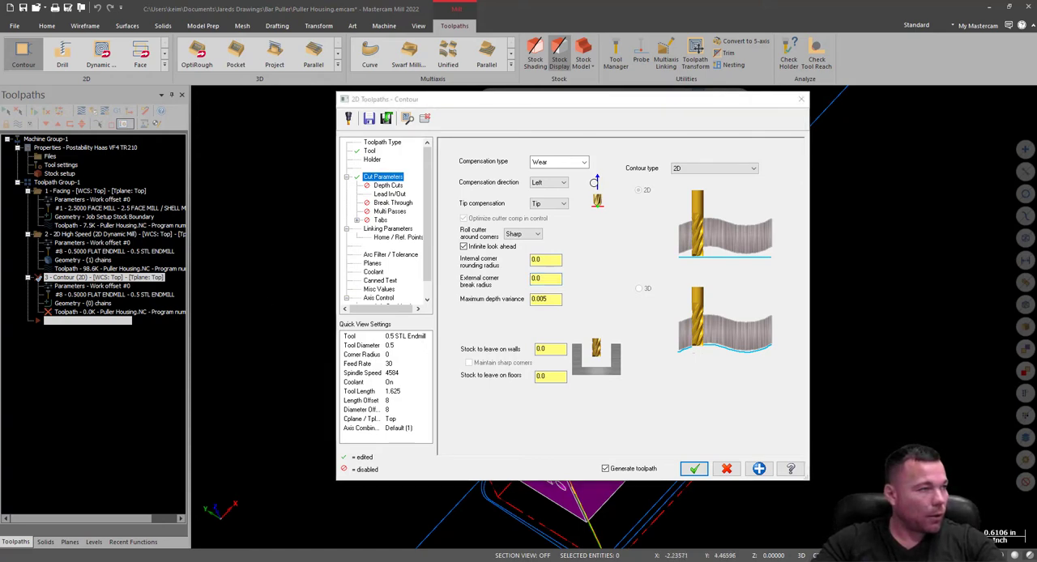
pyautogui.moveTo(1, 121); pyautogui.dragTo(268, 2)
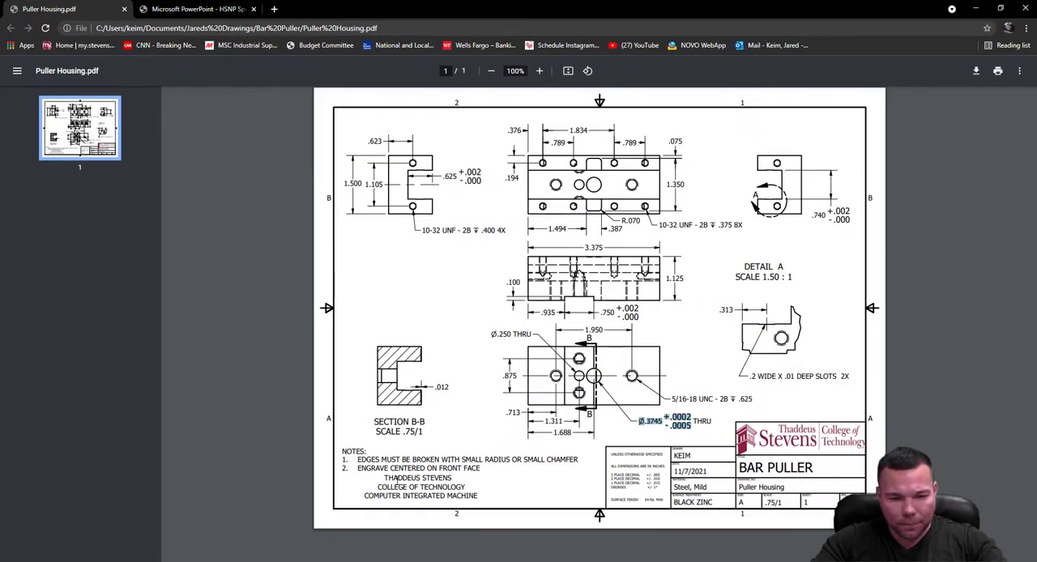
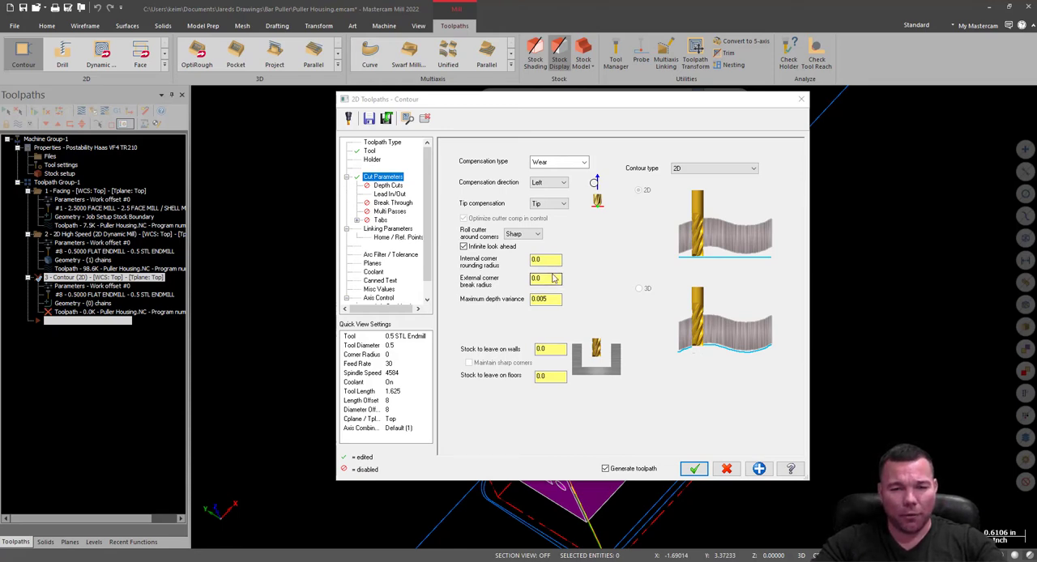
# Set the Contour's external corner break radius to 0.02 and check its depth cuts, lead in/out and break-through settings.
pyautogui.click(547, 280)
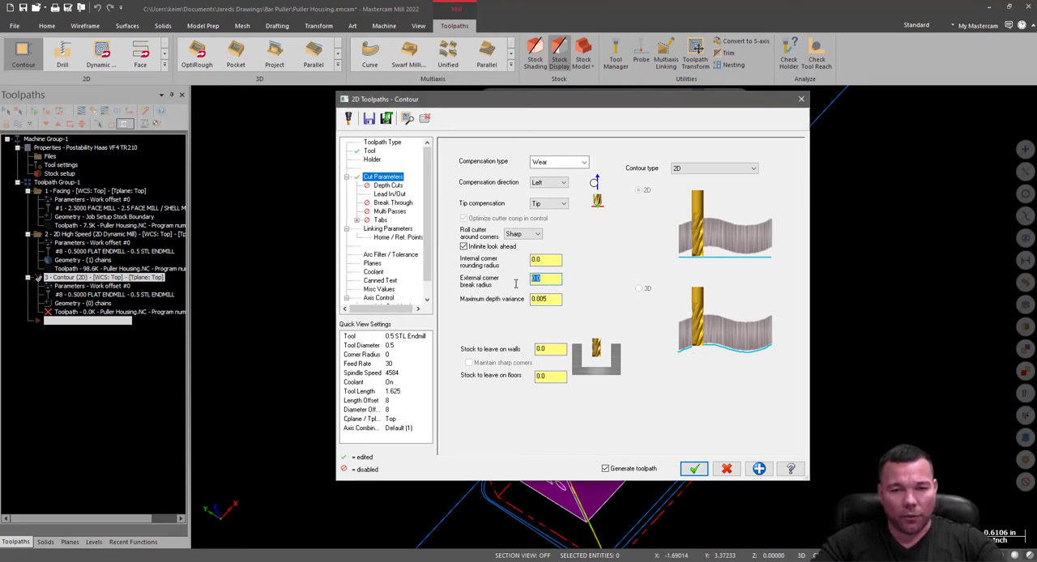
pyautogui.write('.02')
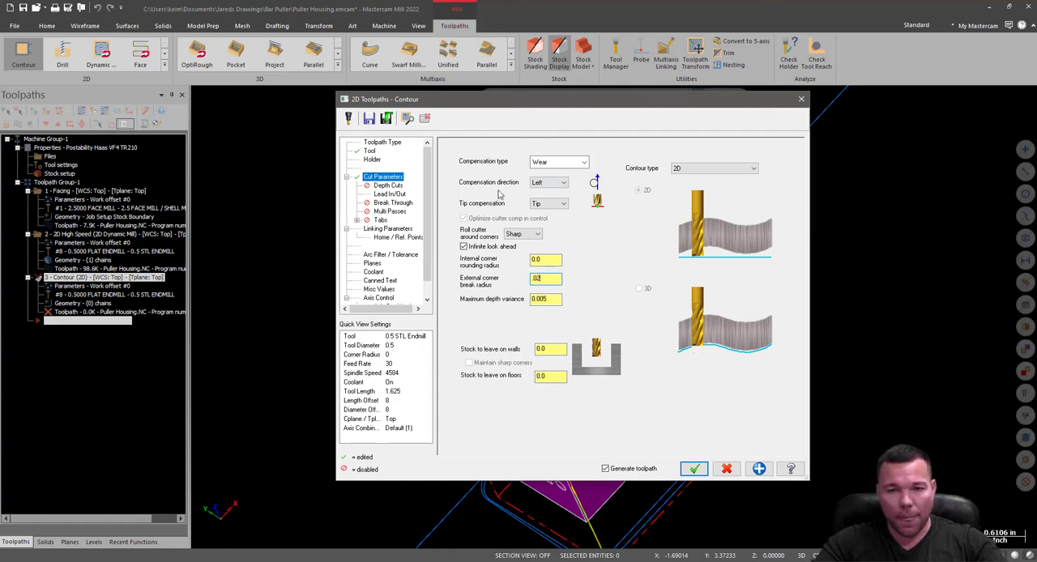
pyautogui.click(386, 185)
pyautogui.click(389, 195)
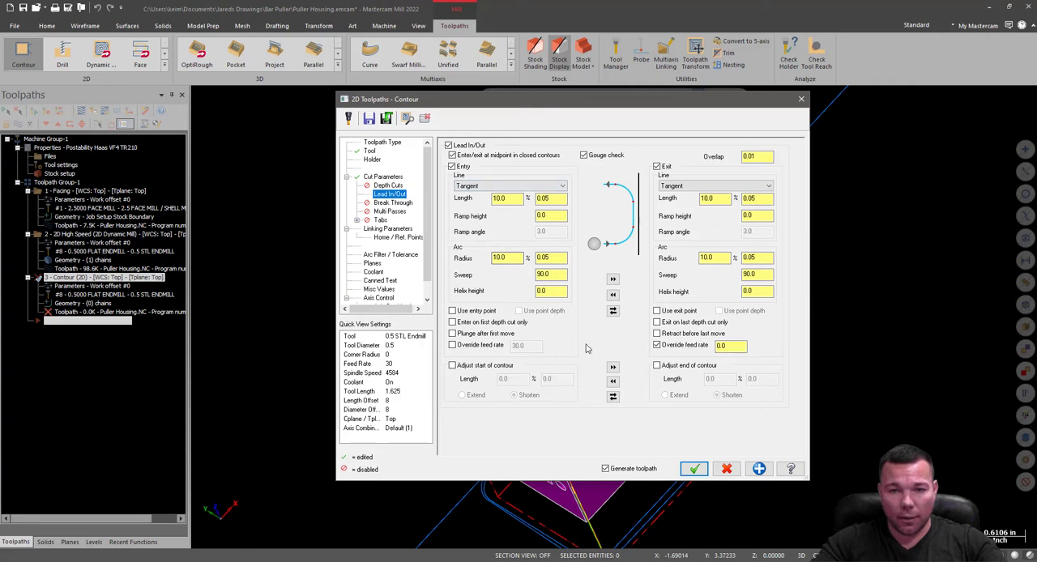
pyautogui.click(387, 204)
# Enable multi passes with 0 rough passes, 1 finish pass at 0.01 spacing and 1 spring pass, applied to all finish passes.
pyautogui.click(388, 213)
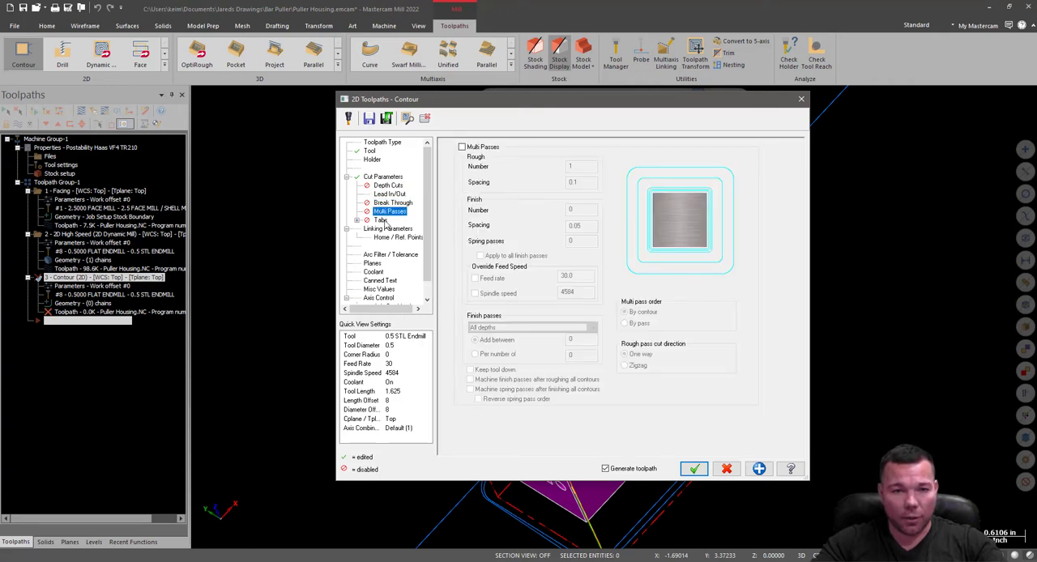
pyautogui.click(463, 147)
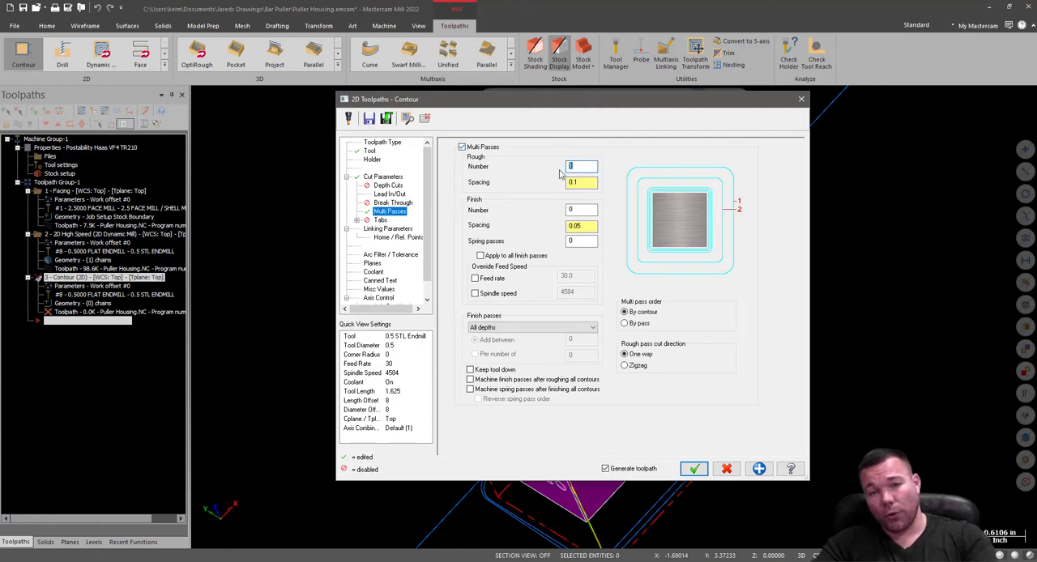
pyautogui.write('0')
pyautogui.click(578, 212)
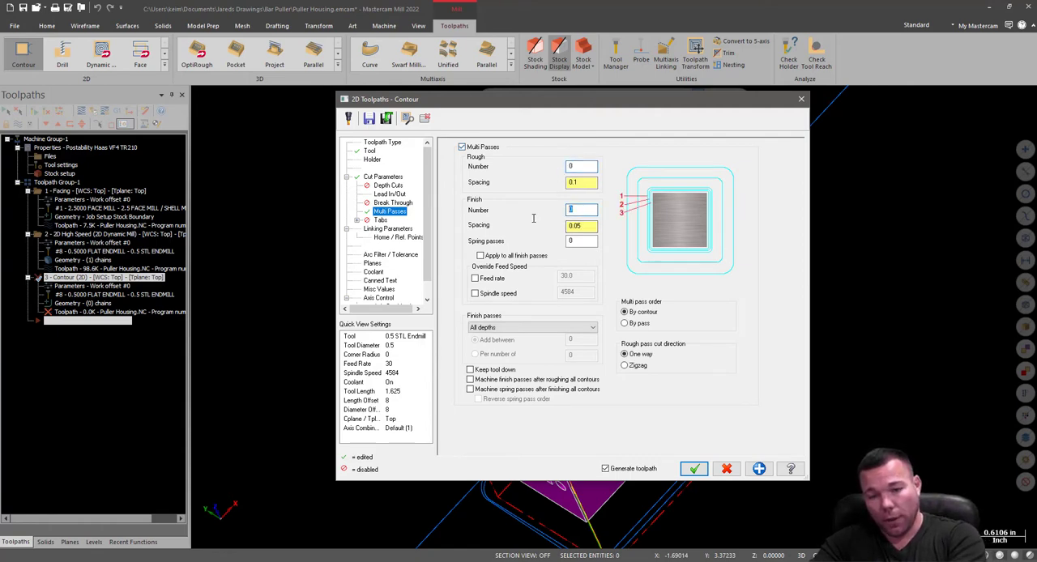
pyautogui.write('1')
pyautogui.press('Tab')
pyautogui.write('.01')
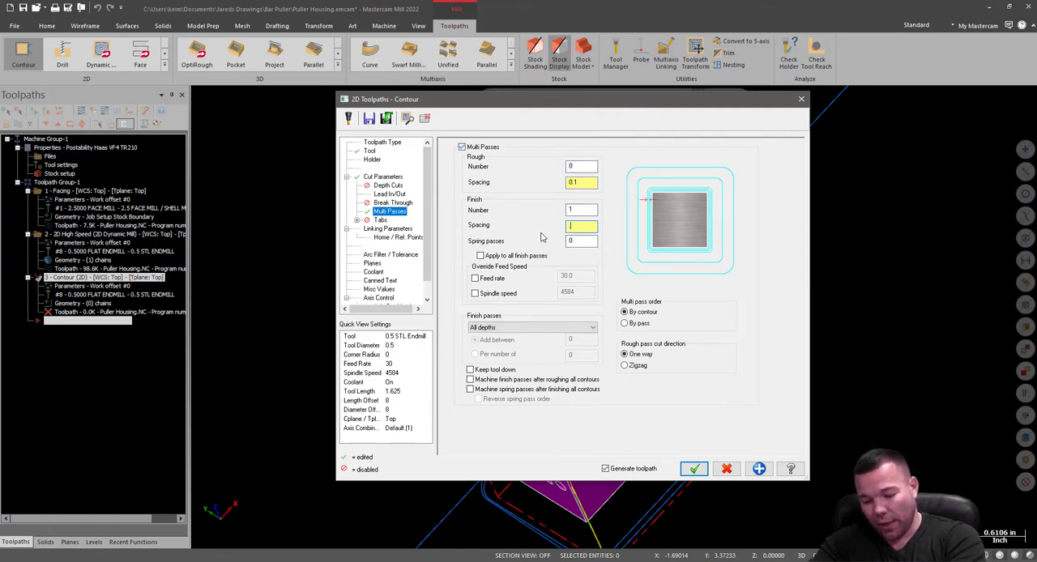
pyautogui.press('Tab')
pyautogui.write('1')
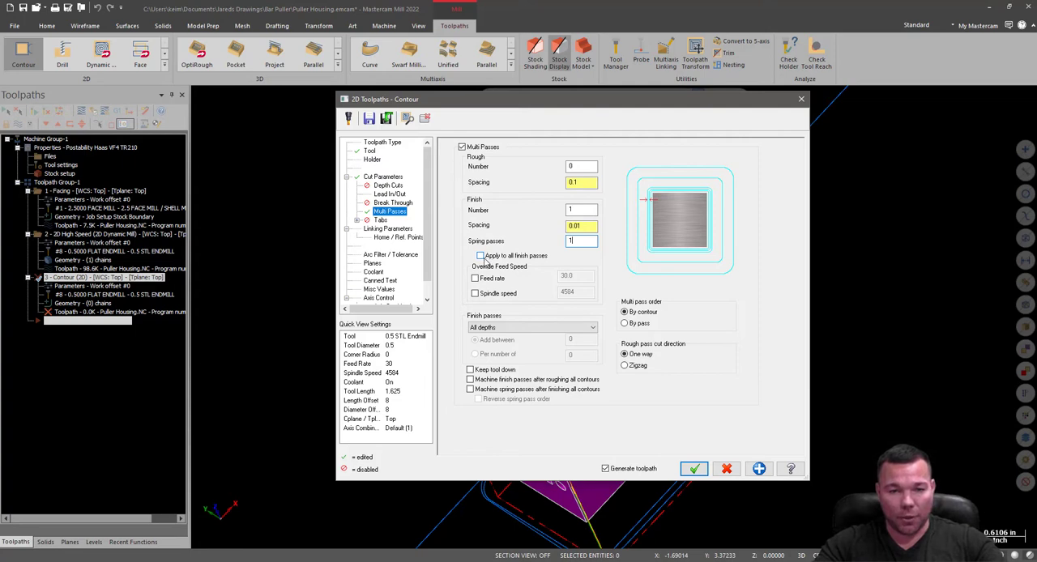
pyautogui.click(481, 256)
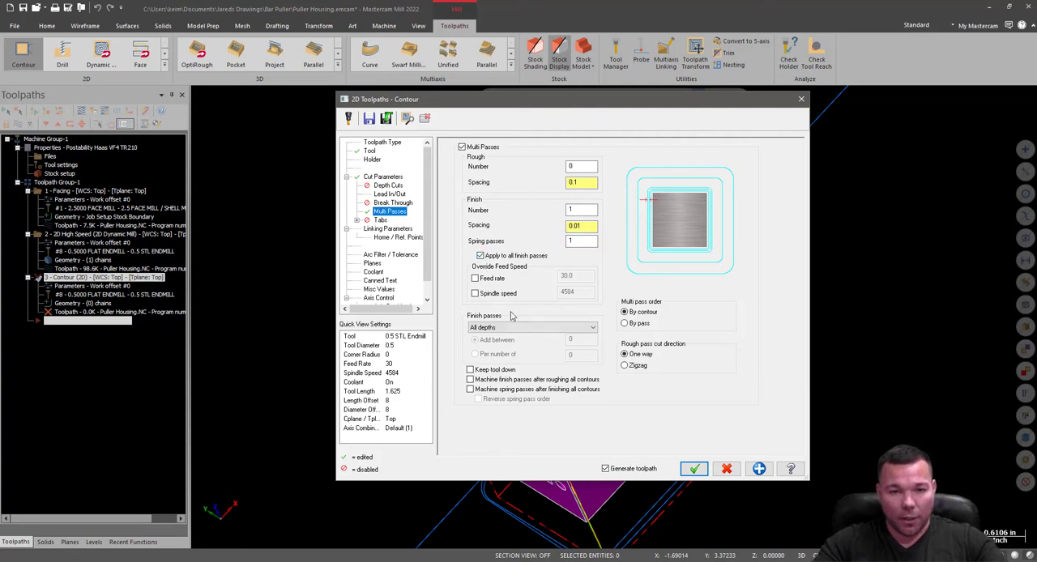
# Set the Contour's linking depth to -1.53 and its top of stock to 0.
pyautogui.click(387, 229)
pyautogui.write('-1.53')
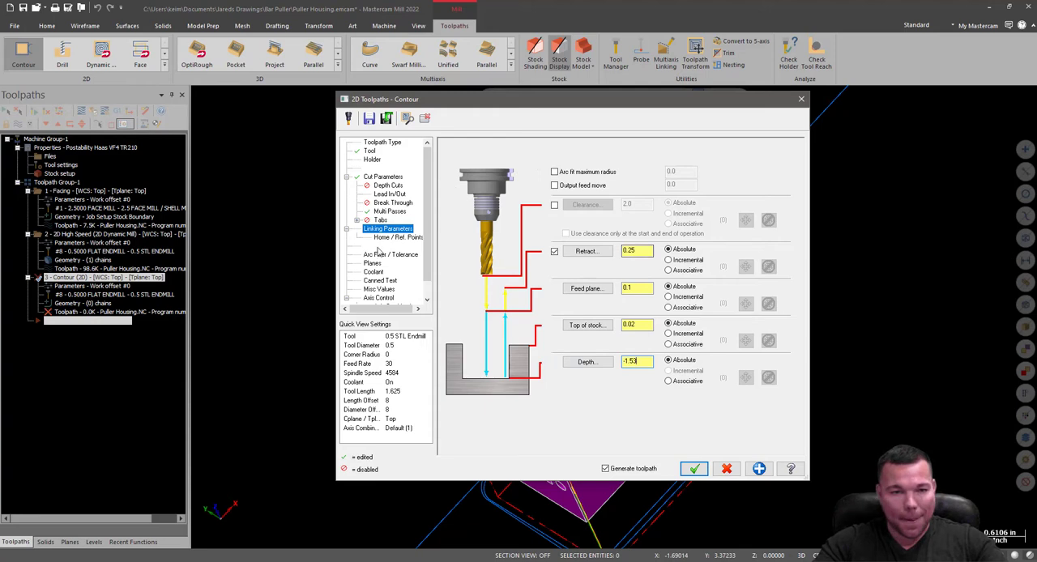
pyautogui.doubleClick(629, 325)
pyautogui.write('0')
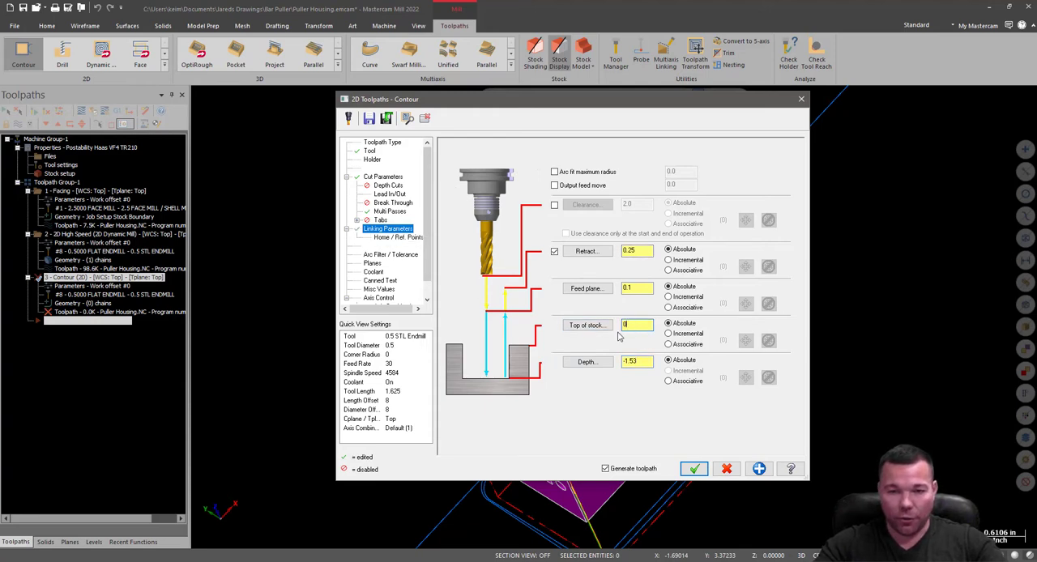
# Check the arc filter, planes and coolant settings, then accept the Contour parameters to generate the toolpath.
pyautogui.click(375, 255)
pyautogui.click(371, 263)
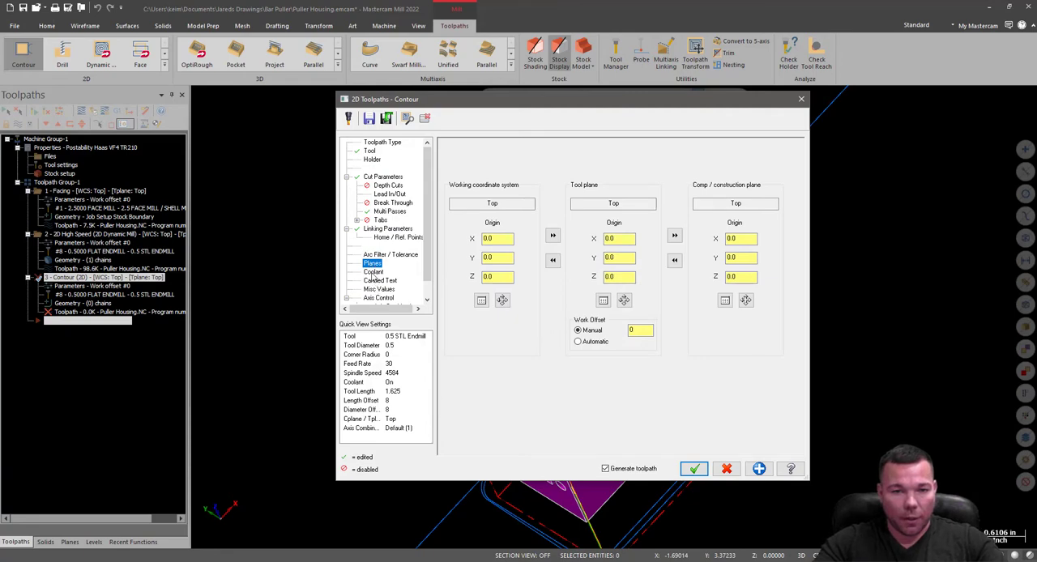
pyautogui.click(374, 272)
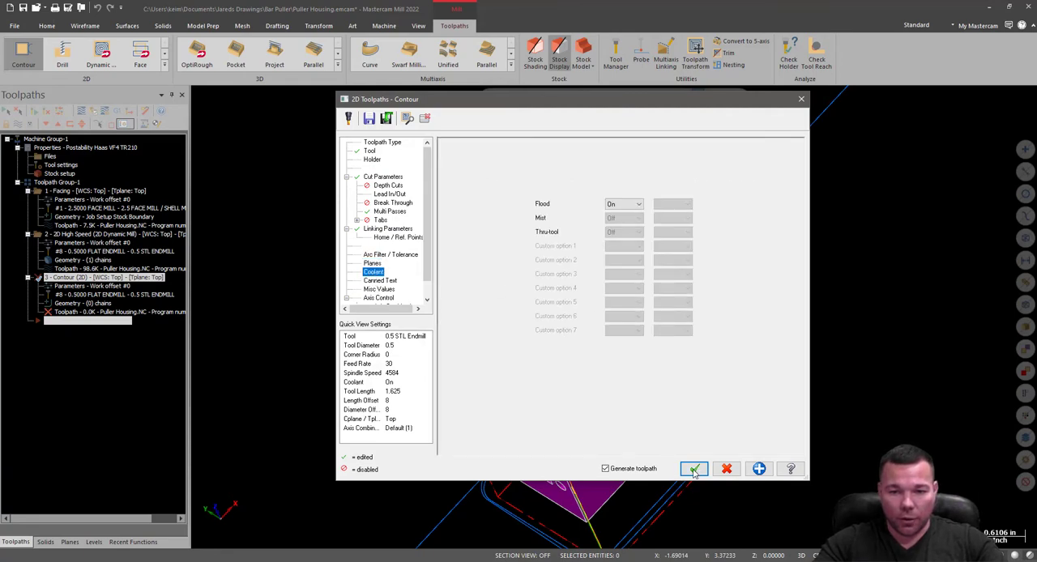
pyautogui.click(694, 470)
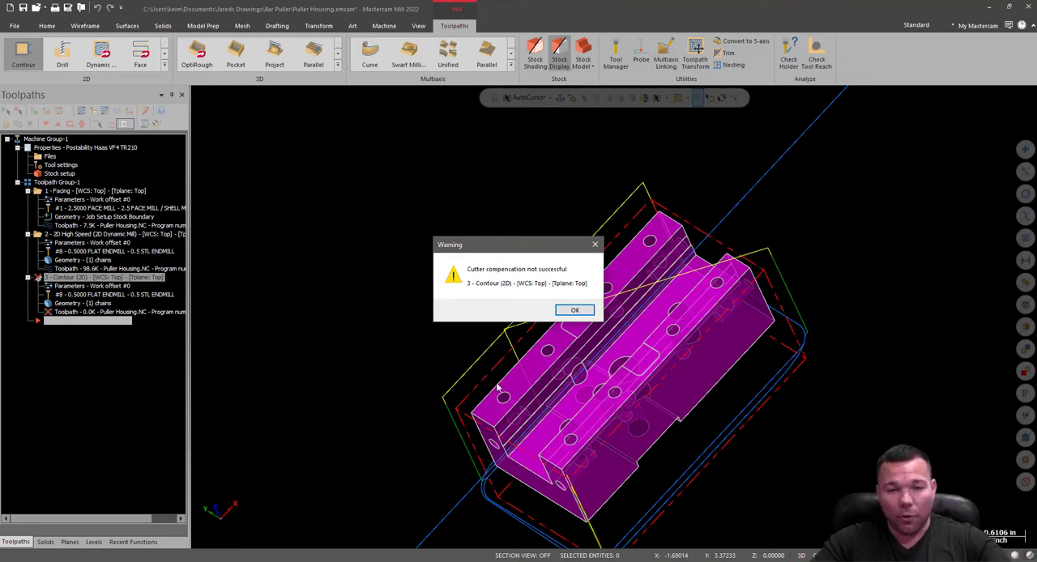
pyautogui.click(581, 313)
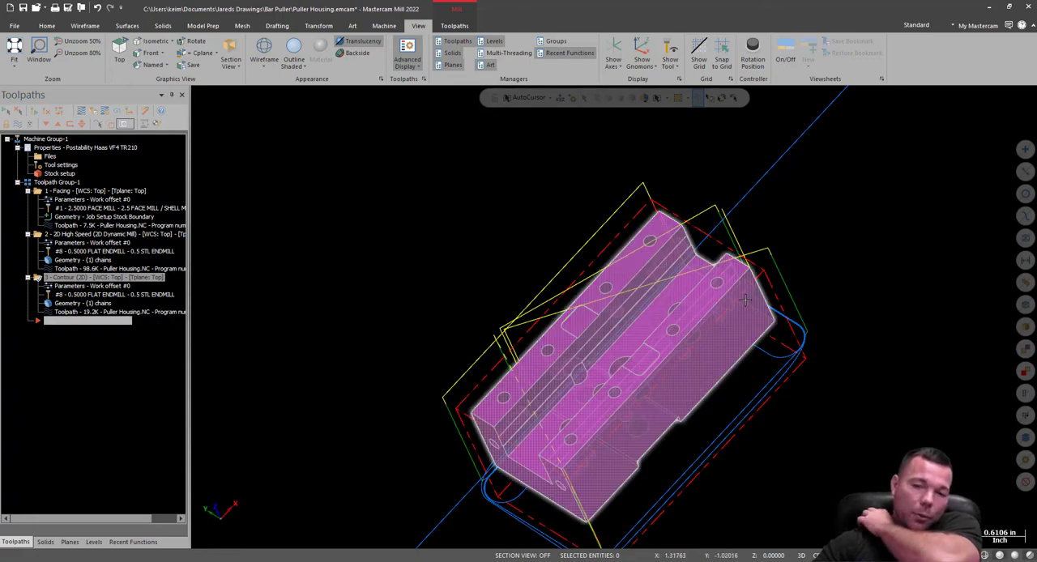
# Show the part from the top and add a new level 2 named Top Geo.
pyautogui.rightClick(879, 199)
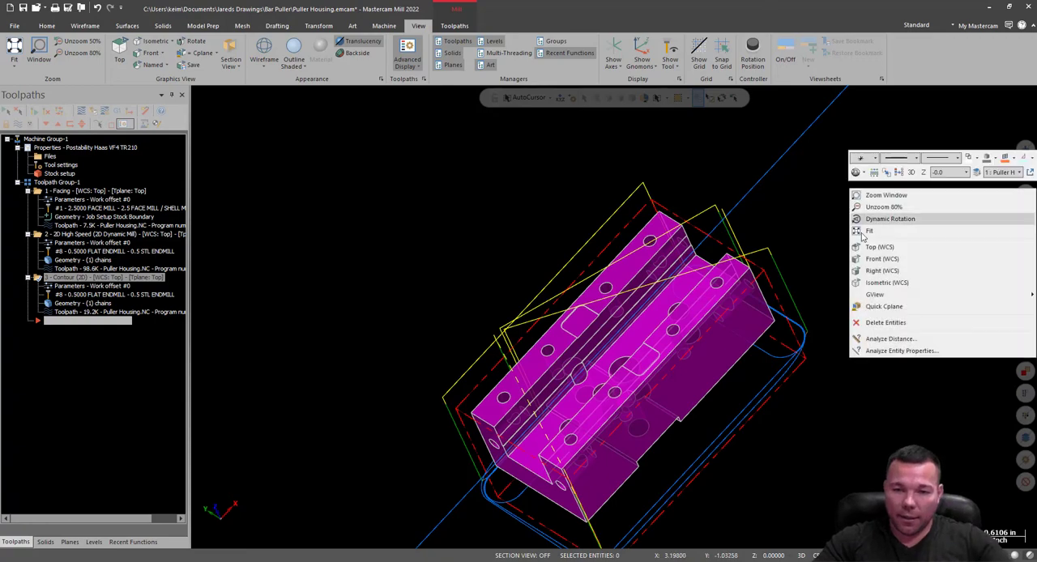
pyautogui.click(878, 247)
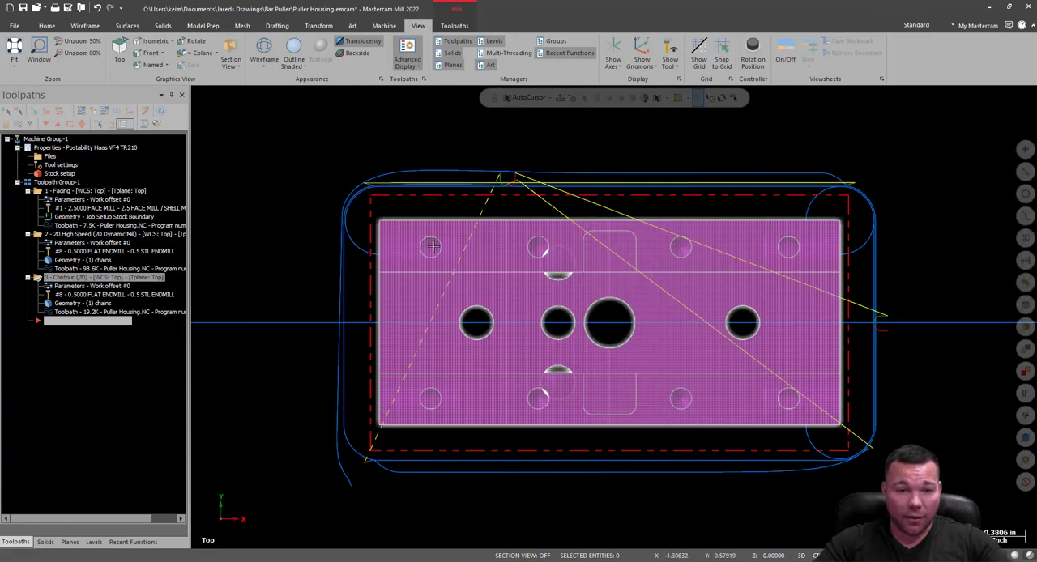
pyautogui.click(94, 542)
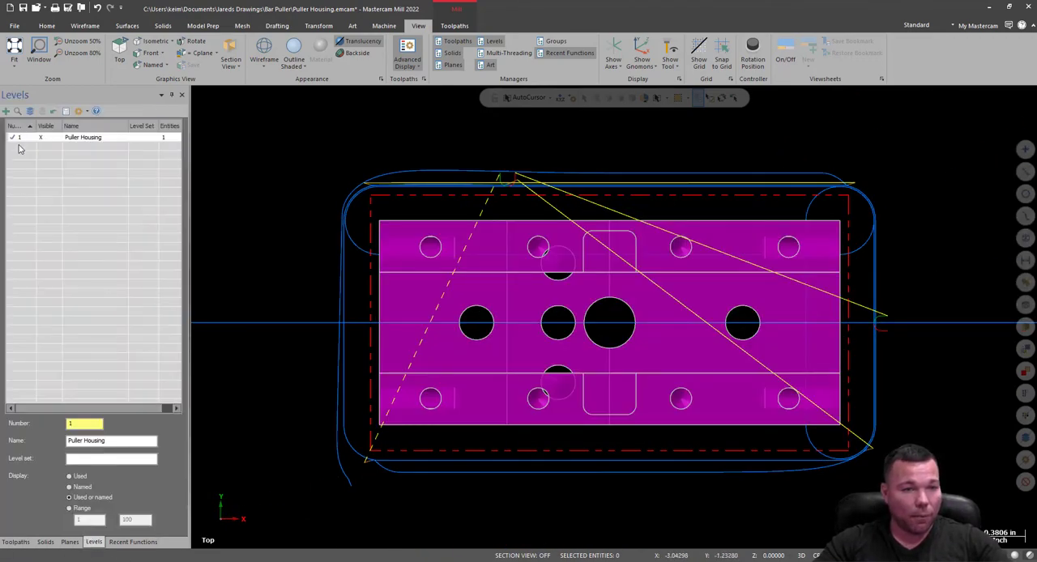
pyautogui.click(5, 111)
pyautogui.click(75, 147)
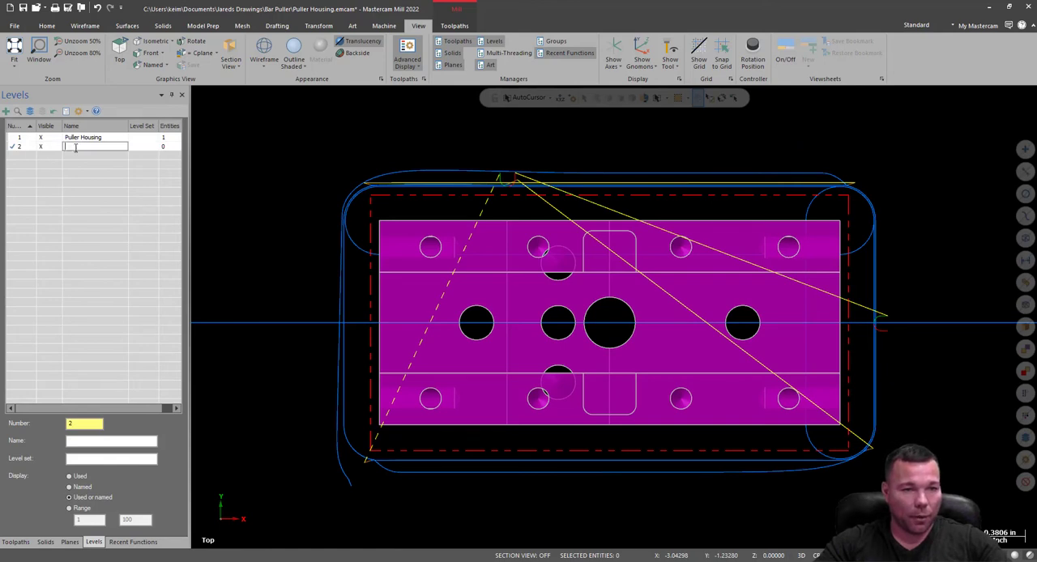
pyautogui.write('Top')
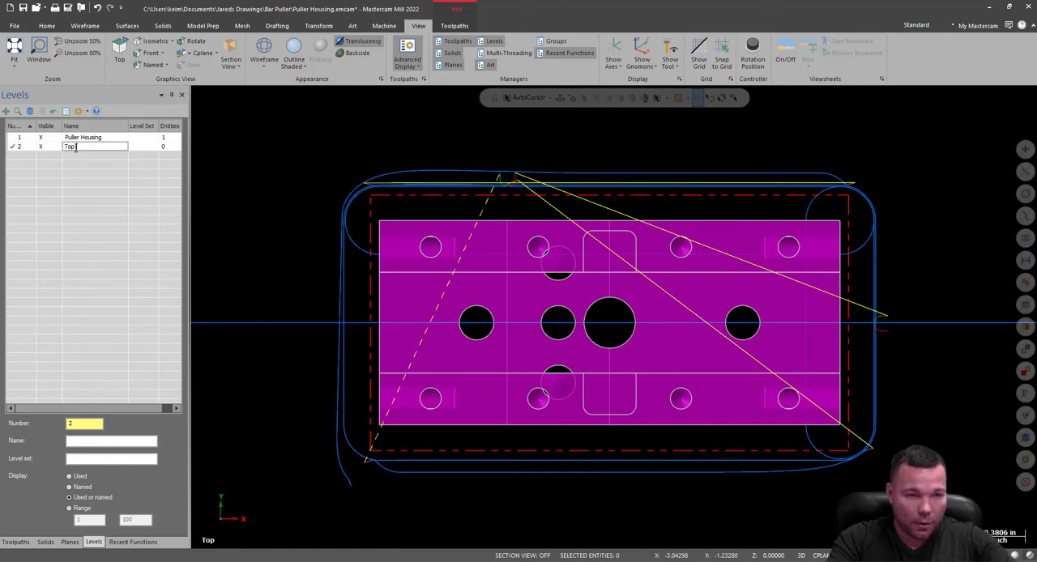
pyautogui.write(' Geo')
pyautogui.click(46, 184)
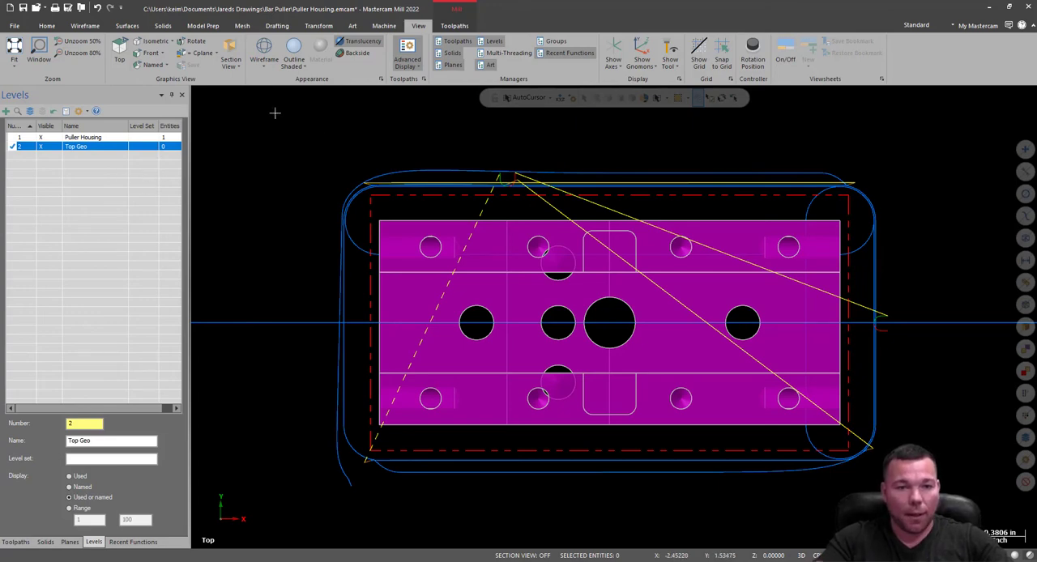
# Try drawing a 3.375 by 1.5 in rectangle around the part outline in 3D mode, inspect its placement, and undo it.
pyautogui.click(85, 25)
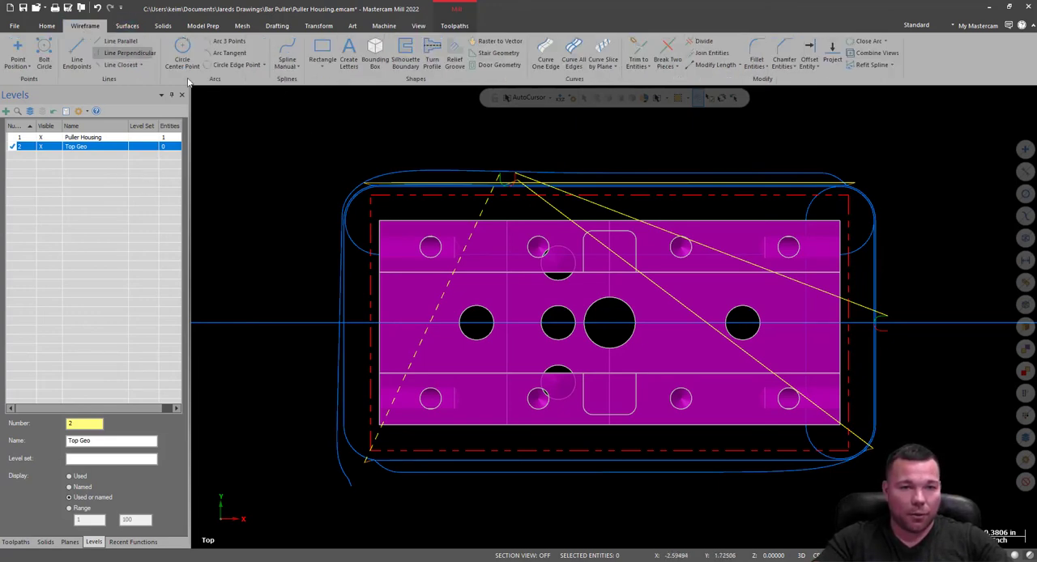
pyautogui.click(378, 219)
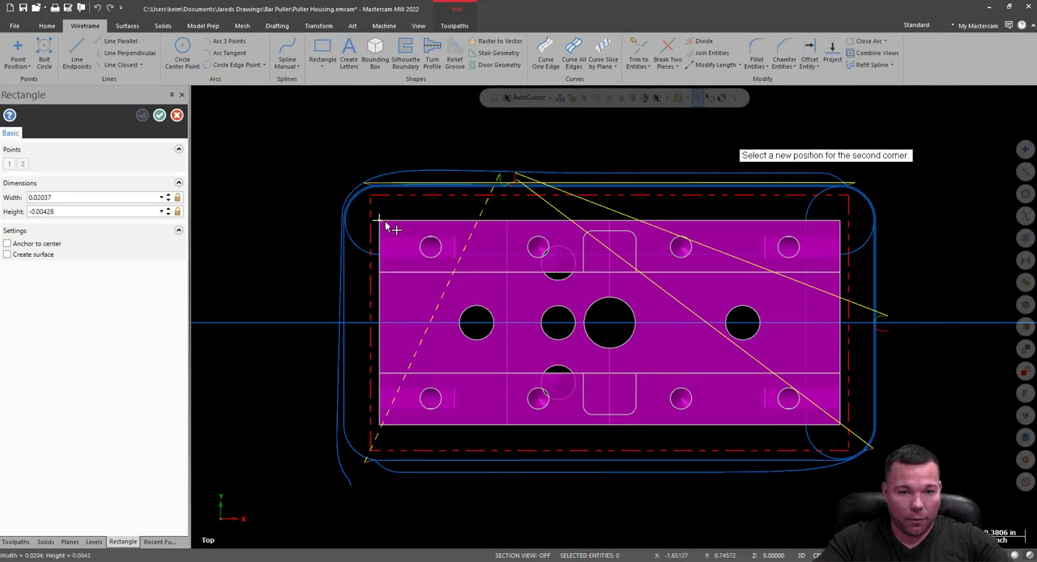
pyautogui.click(841, 424)
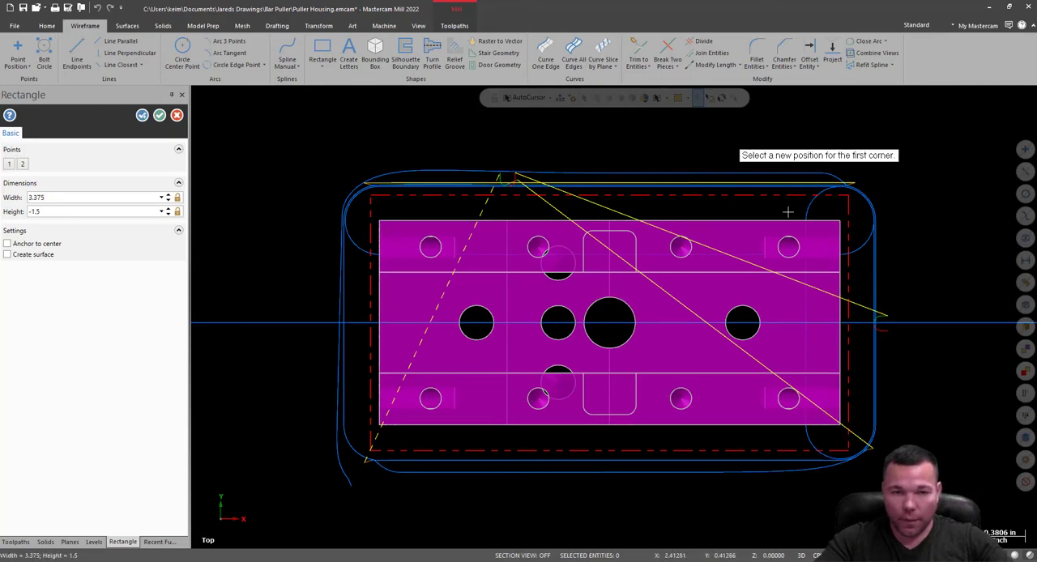
pyautogui.click(159, 115)
pyautogui.moveTo(901, 394); pyautogui.dragTo(989, 313, button='middle')
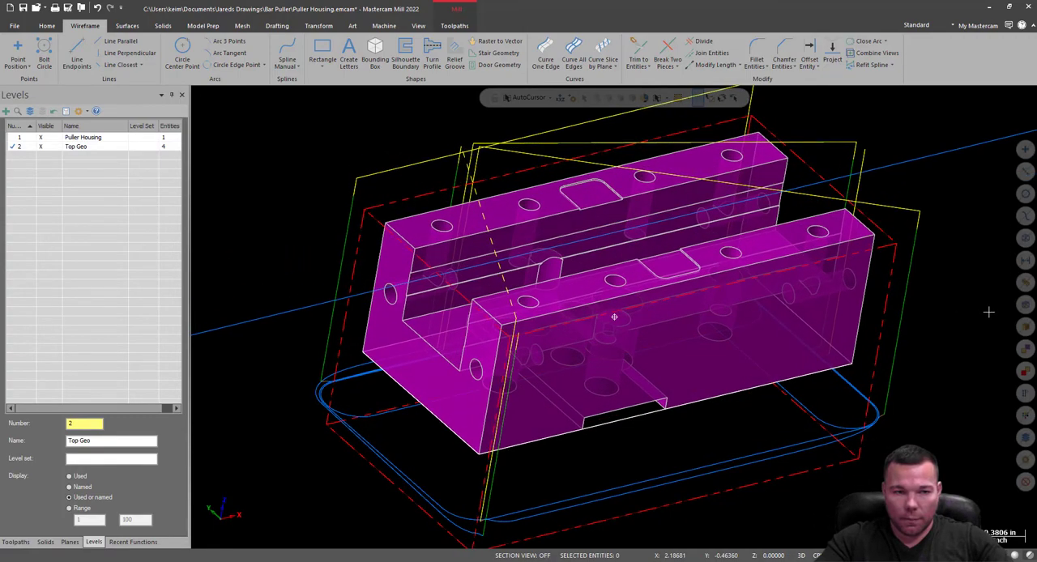
pyautogui.click(41, 149)
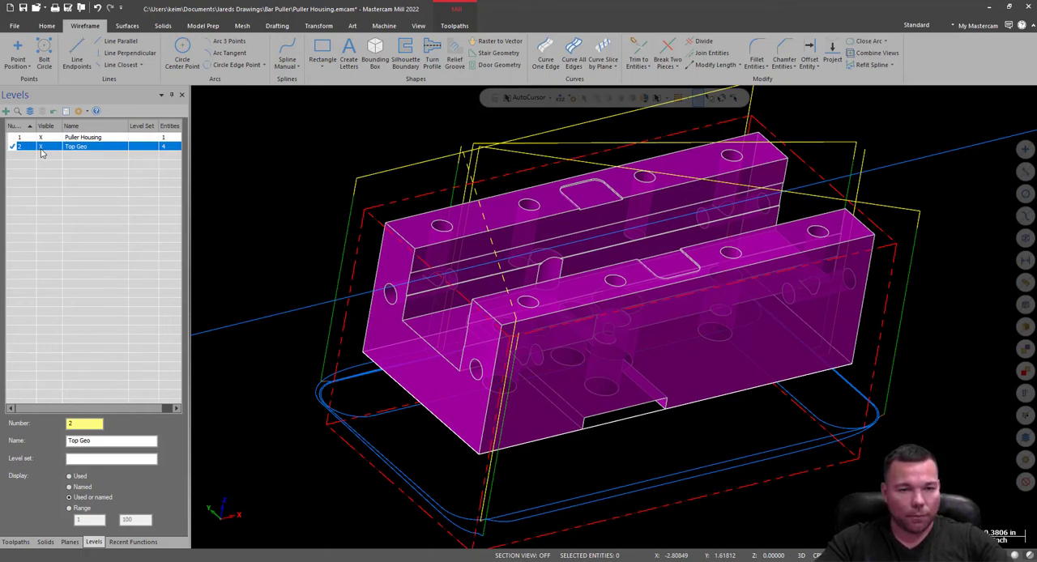
pyautogui.click(45, 146)
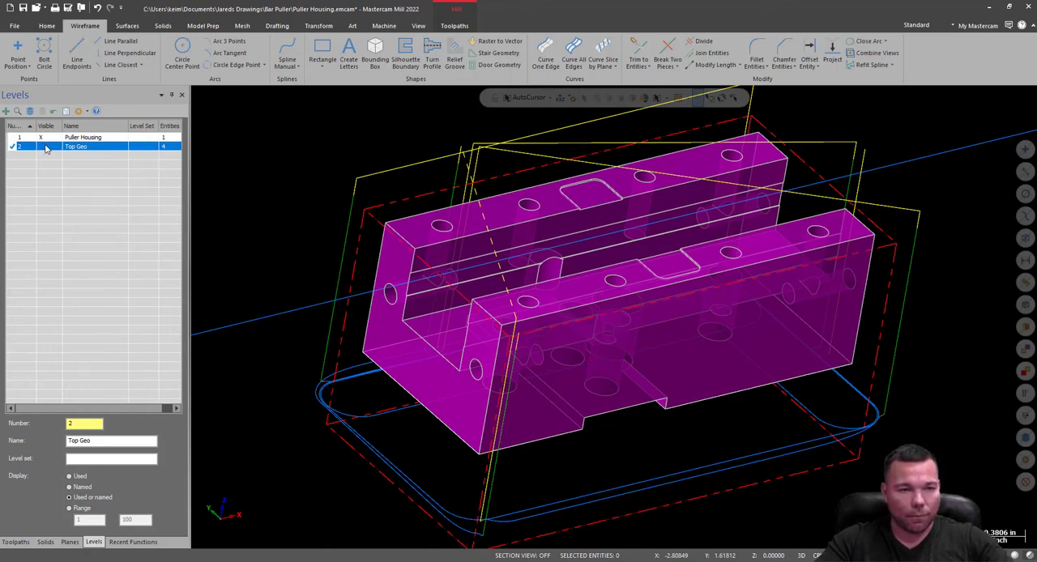
pyautogui.click(97, 8)
# In the top view, switch to 2D construction mode, draw a 3.375 by 1.5 in rectangle over the part outline, and return to the toolpath operations.
pyautogui.rightClick(891, 381)
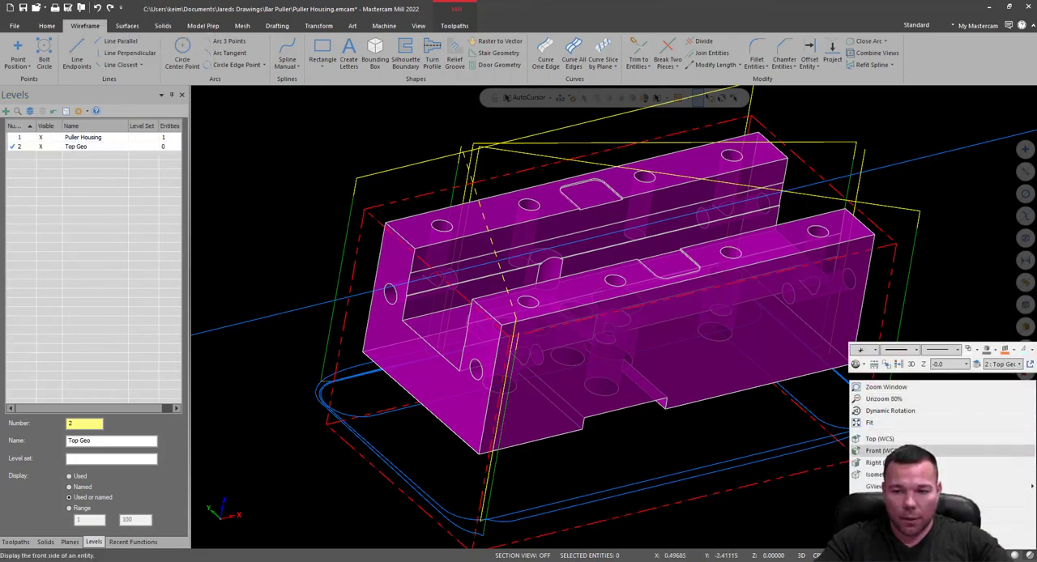
pyautogui.click(905, 442)
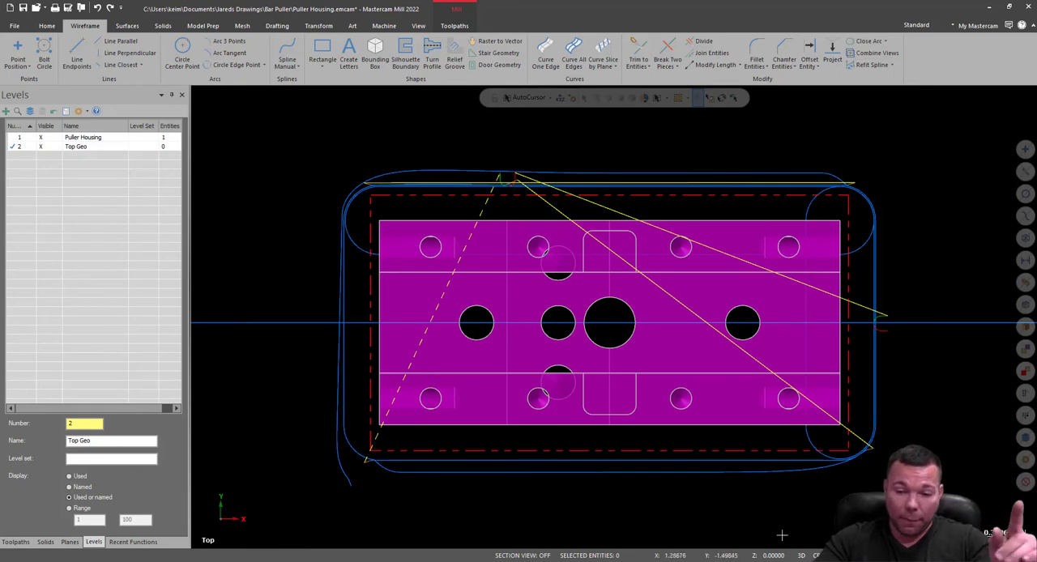
pyautogui.click(801, 556)
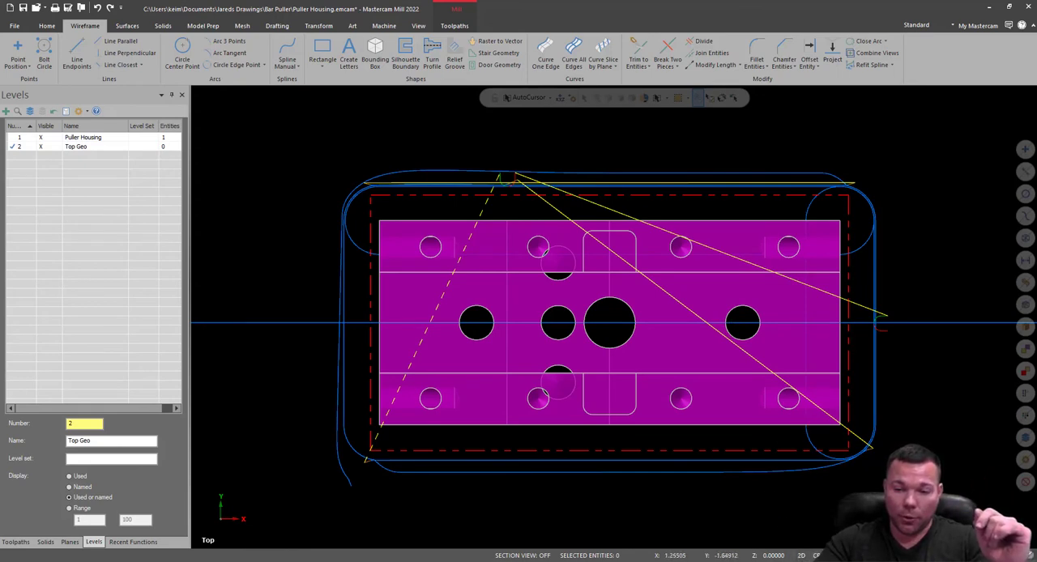
pyautogui.click(82, 48)
pyautogui.click(323, 52)
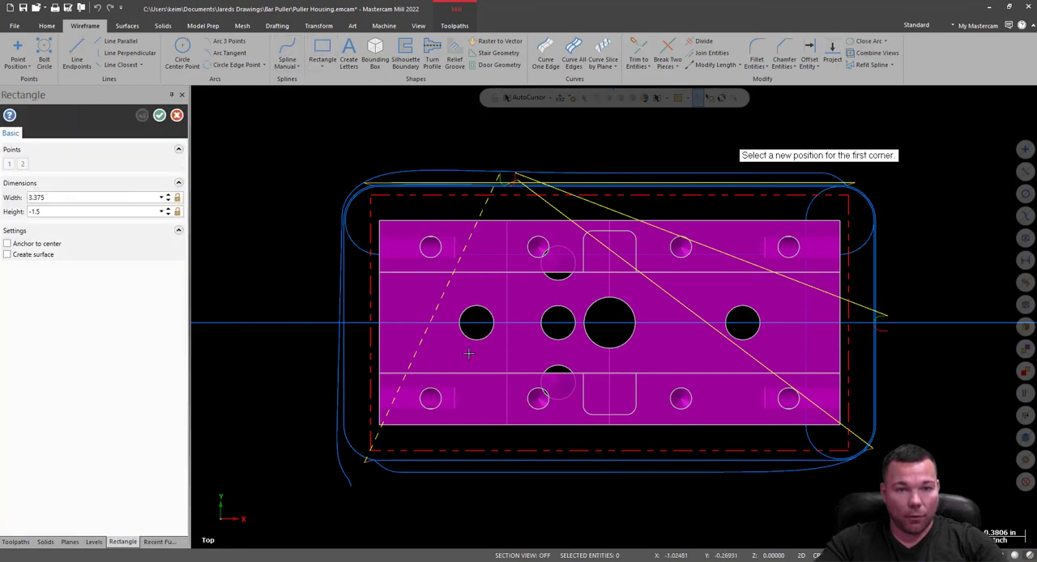
pyautogui.click(388, 224)
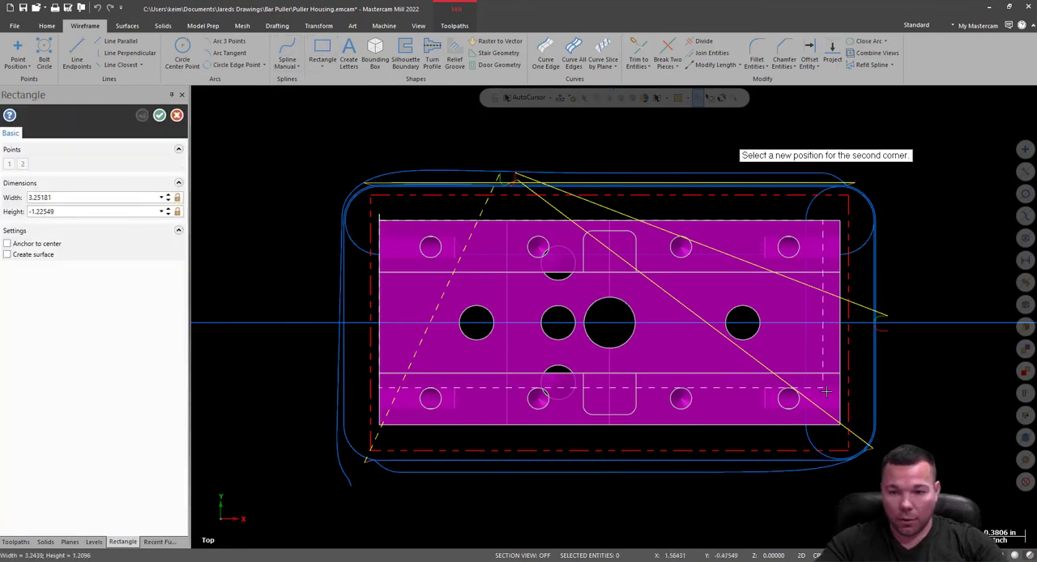
pyautogui.click(842, 424)
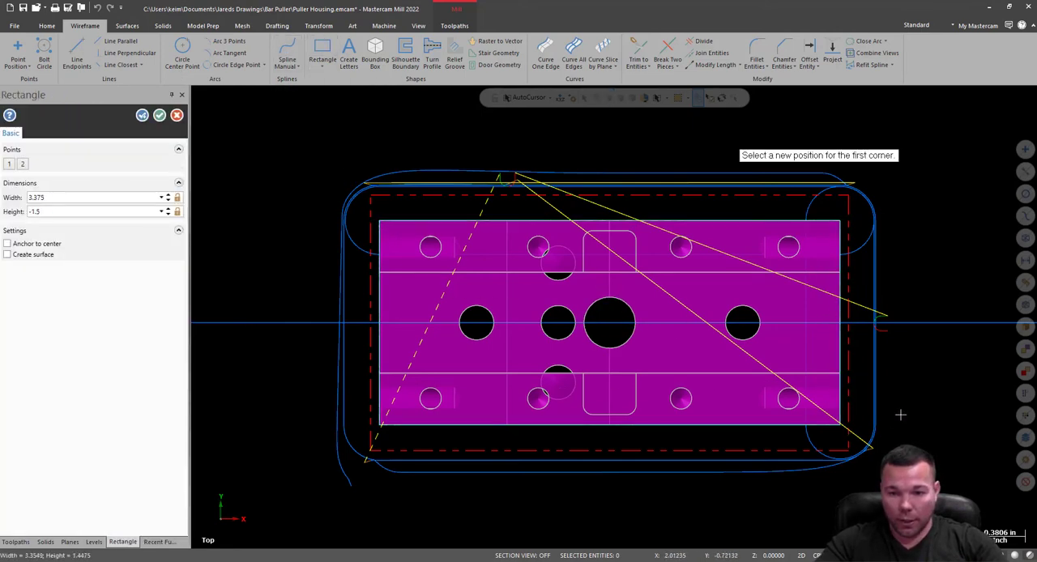
pyautogui.click(160, 115)
pyautogui.moveTo(945, 315); pyautogui.dragTo(1015, 407, button='middle')
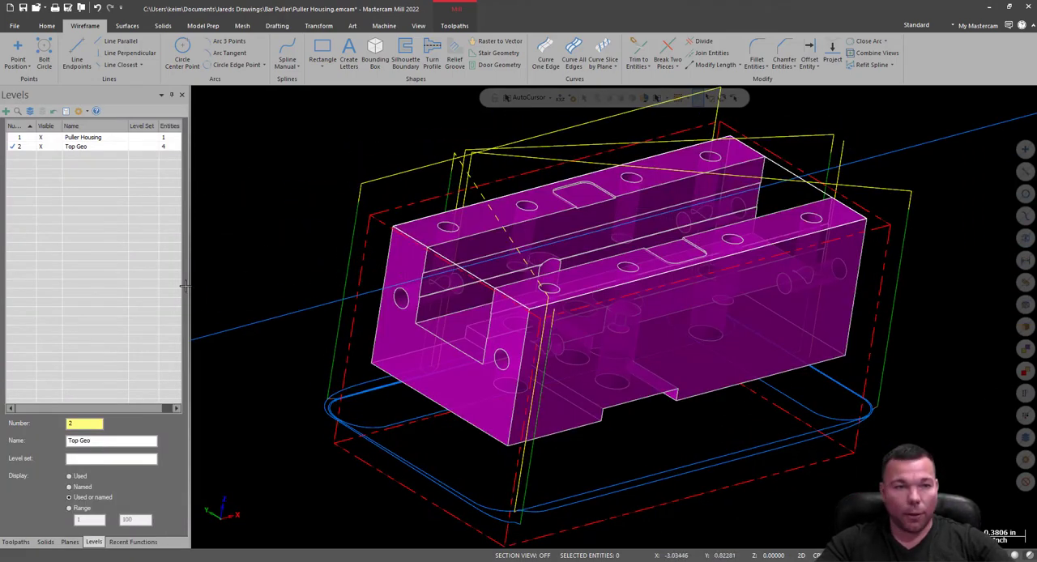
pyautogui.click(17, 543)
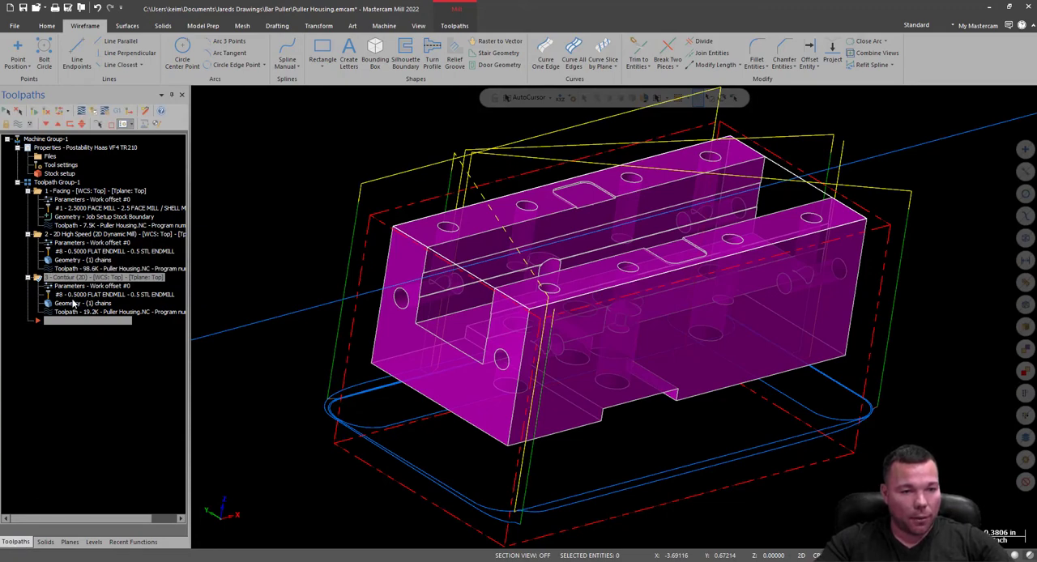
# Rechain the 2D Contour operation's geometry, replacing the solid chain with a wireframe chain around the top outline rectangle.
pyautogui.click(73, 303)
pyautogui.rightClick(476, 126)
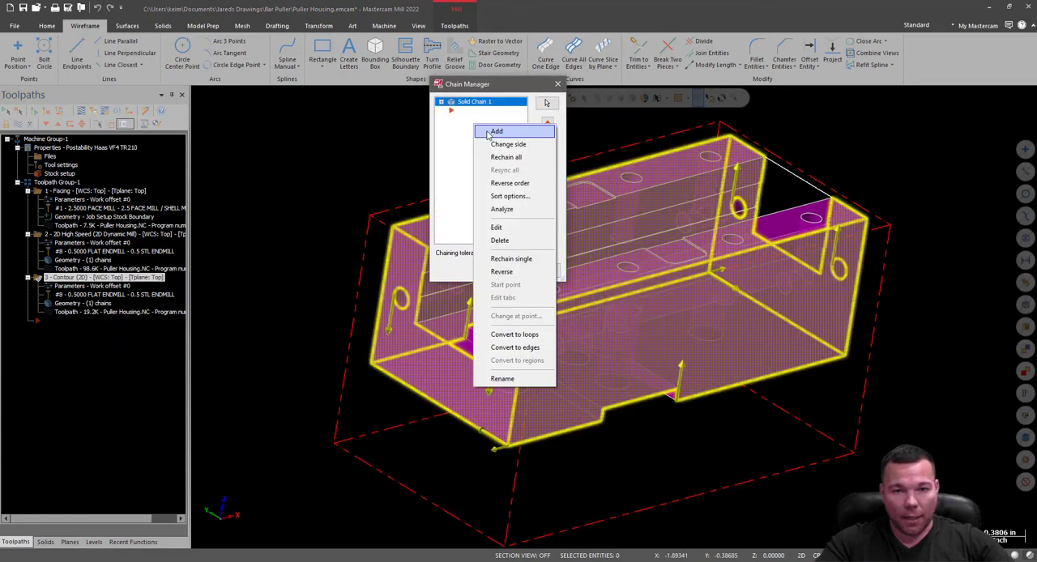
pyautogui.click(506, 158)
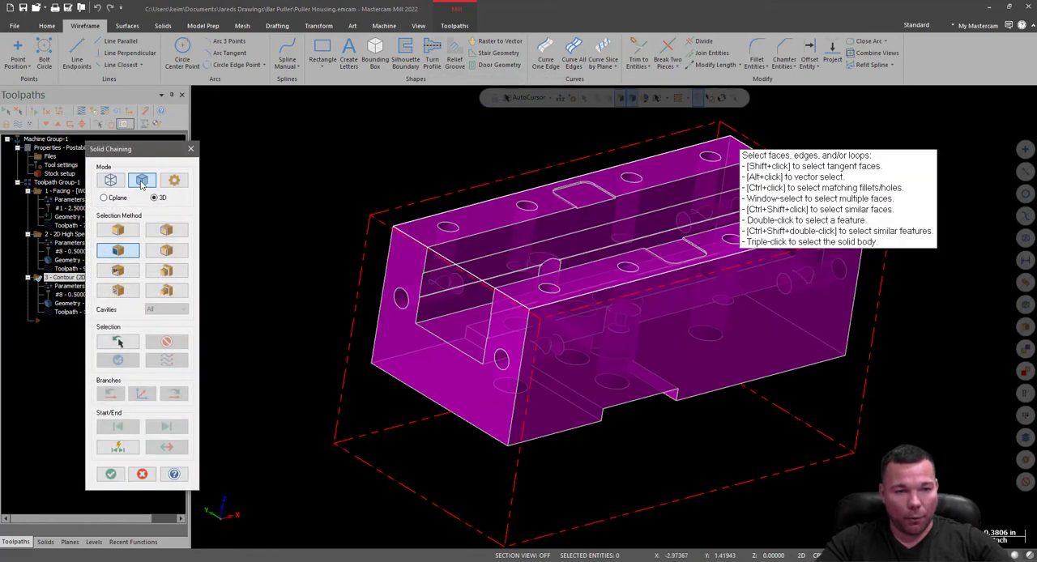
pyautogui.click(120, 183)
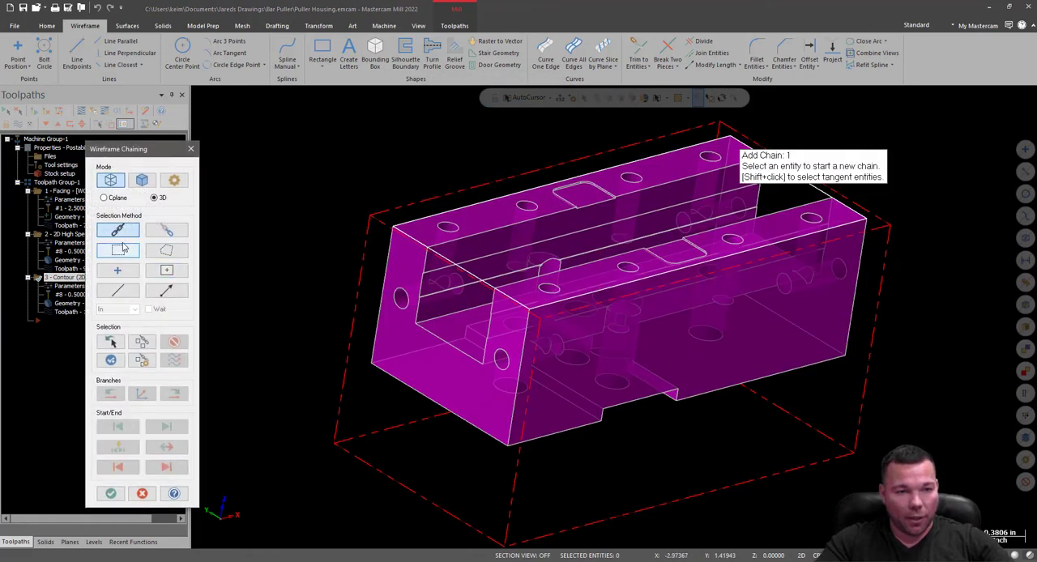
pyautogui.click(453, 264)
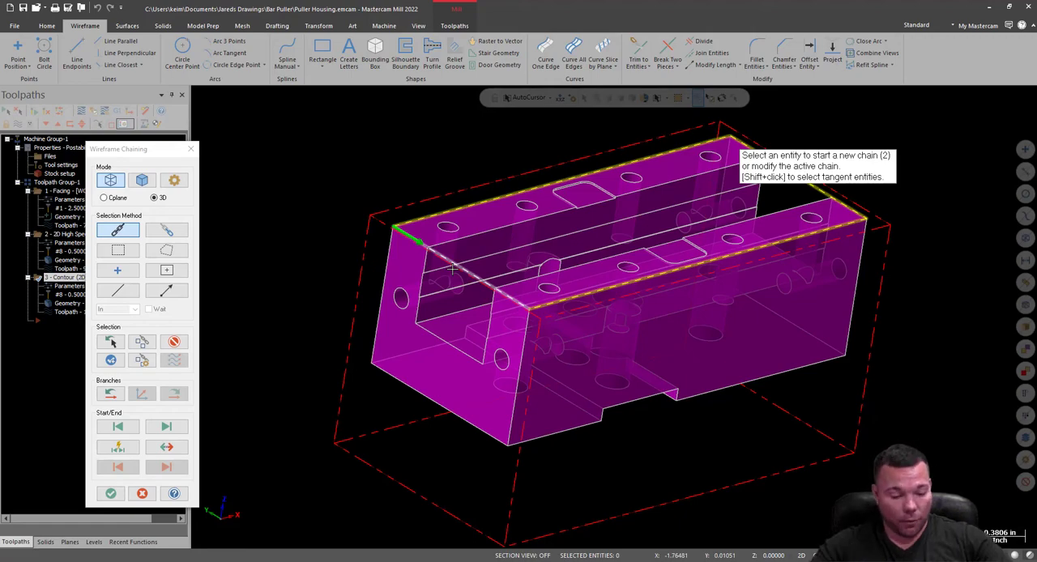
pyautogui.click(111, 494)
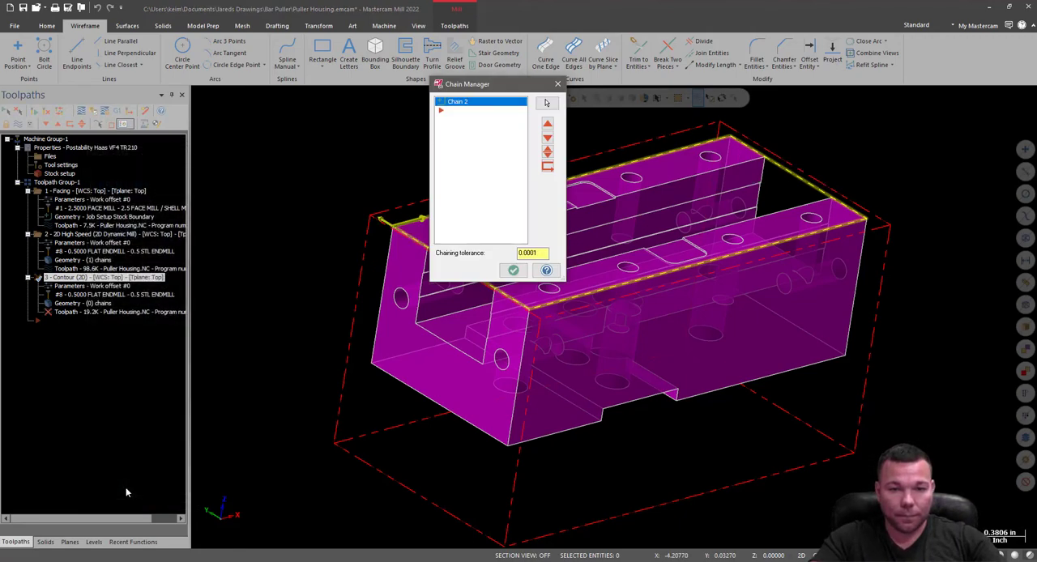
pyautogui.click(514, 270)
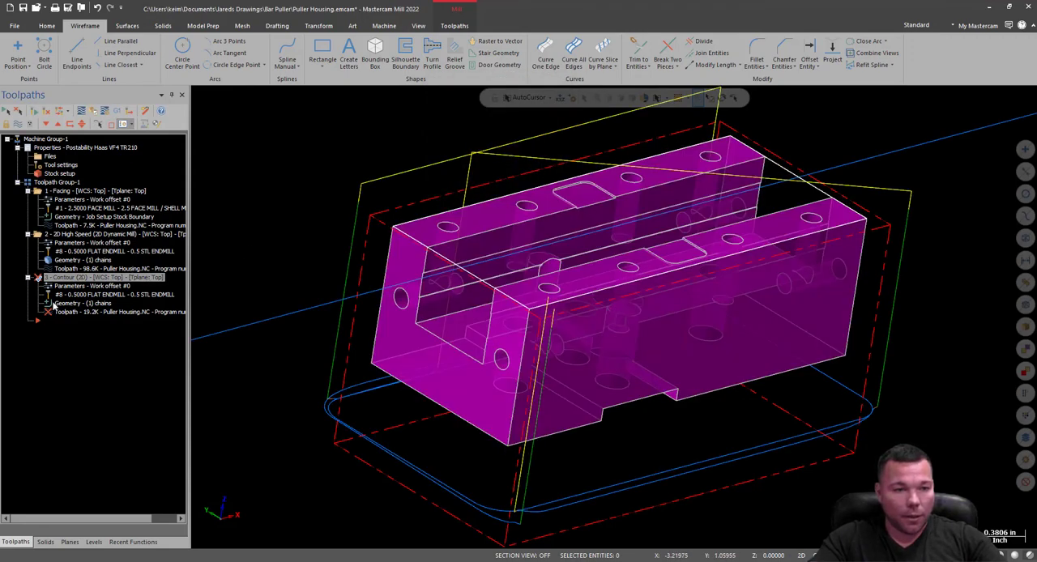
# Check the Contour's compensation type and direction in the cut parameters, then accept them to regenerate the toolpath.
pyautogui.click(56, 288)
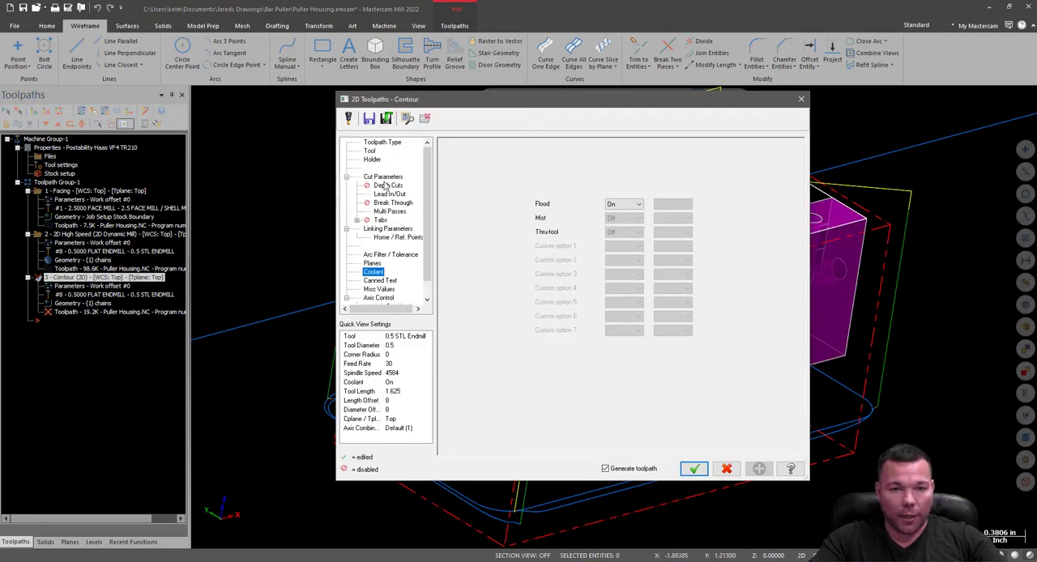
pyautogui.click(383, 176)
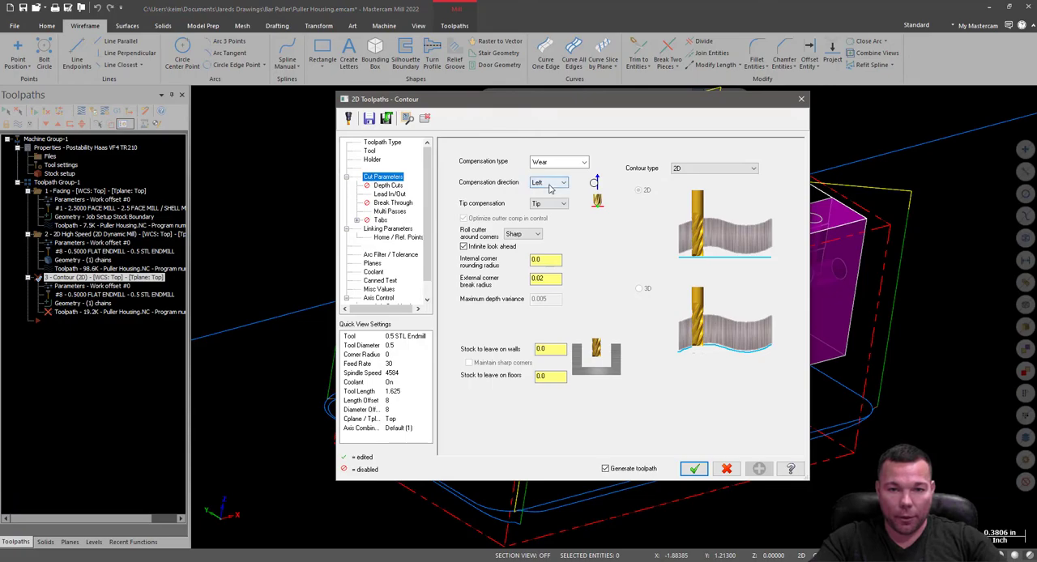
pyautogui.click(693, 468)
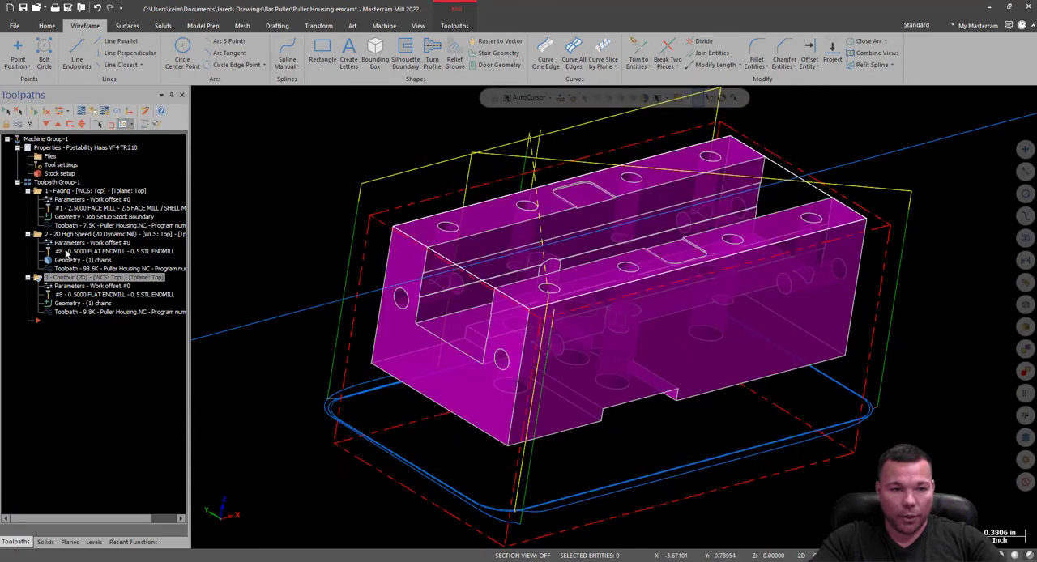
# Verify all three operations in the simulator, inspect the finished walls and corner edges of the machined stock, and close the simulator.
pyautogui.moveTo(685, 209); pyautogui.dragTo(604, 174, button='middle')
pyautogui.scroll(-3, 519, 344)
pyautogui.moveTo(531, 341); pyautogui.dragTo(533, 309, button='middle')
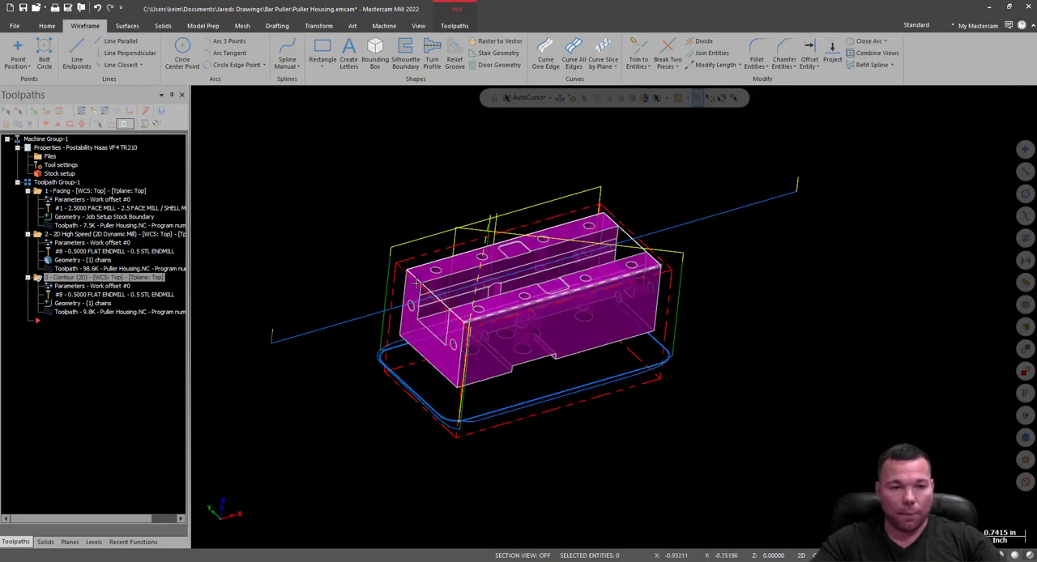
pyautogui.click(94, 113)
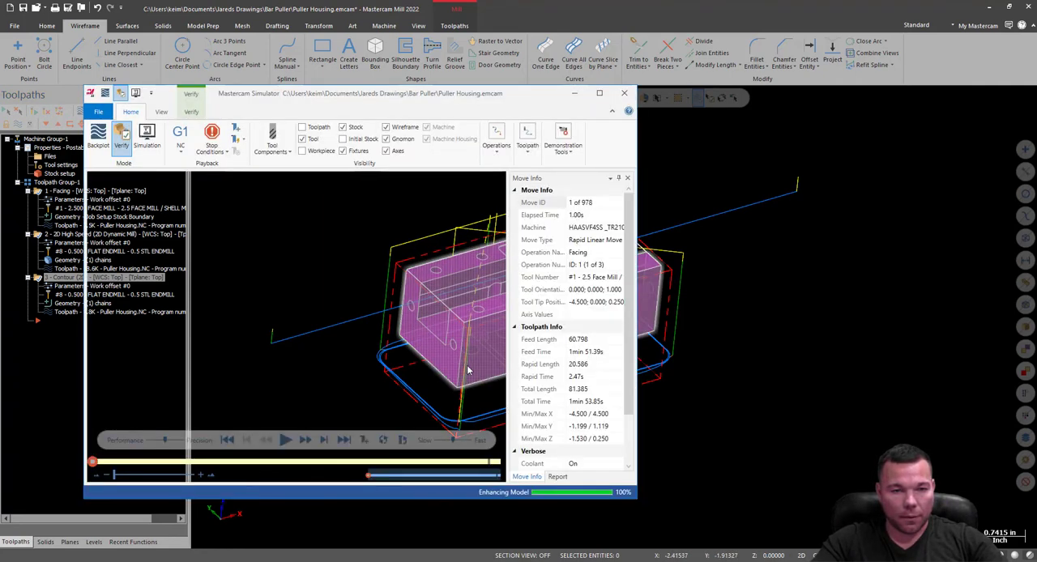
pyautogui.click(285, 440)
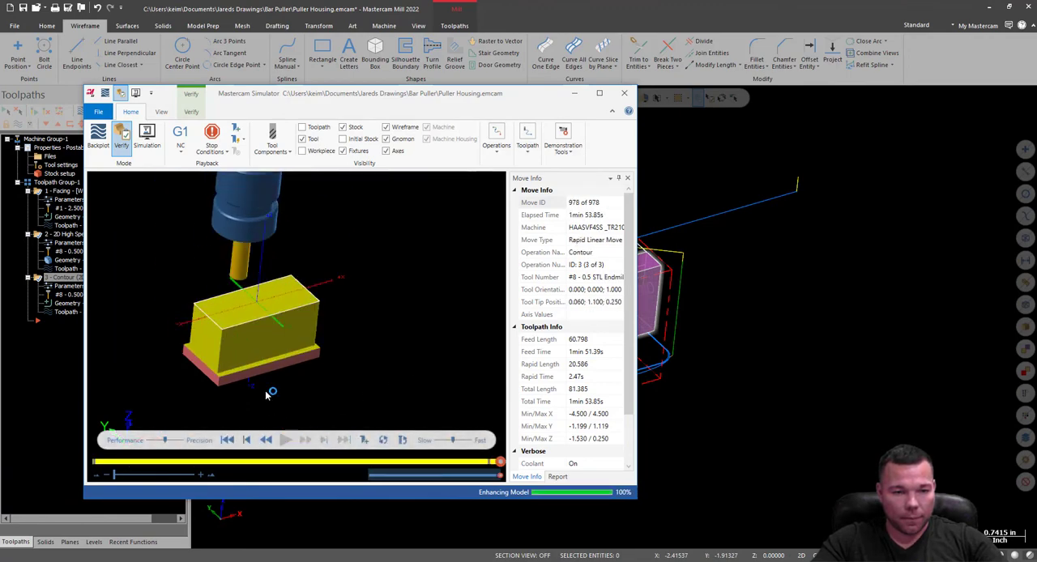
pyautogui.scroll(3, 208, 360)
pyautogui.moveTo(303, 289); pyautogui.dragTo(274, 274, button='middle')
pyautogui.scroll(8, 446, 268)
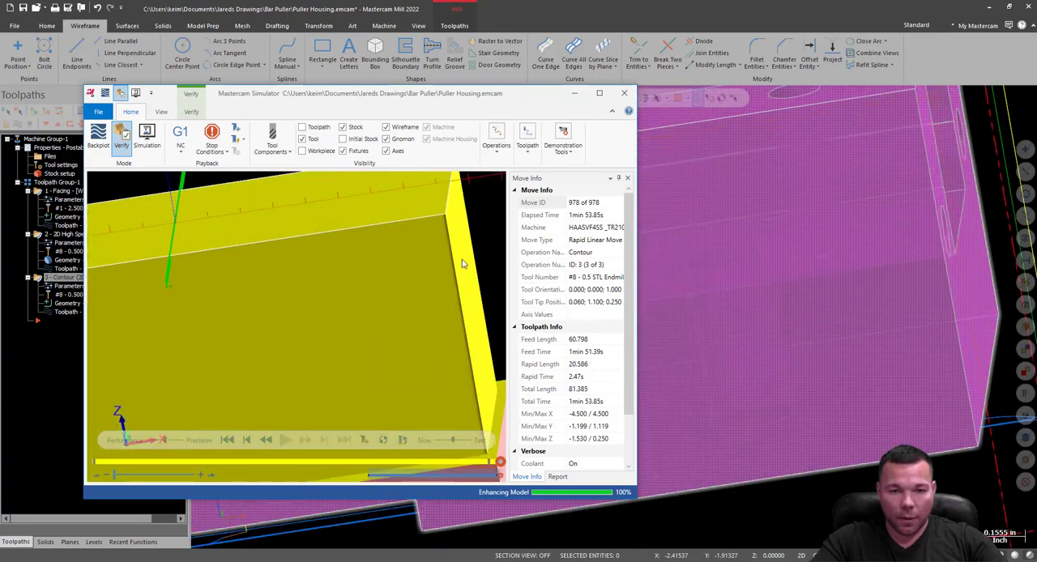
pyautogui.moveTo(443, 269); pyautogui.dragTo(567, 186, button='middle')
pyautogui.click(624, 93)
pyautogui.scroll(-10, 586, 344)
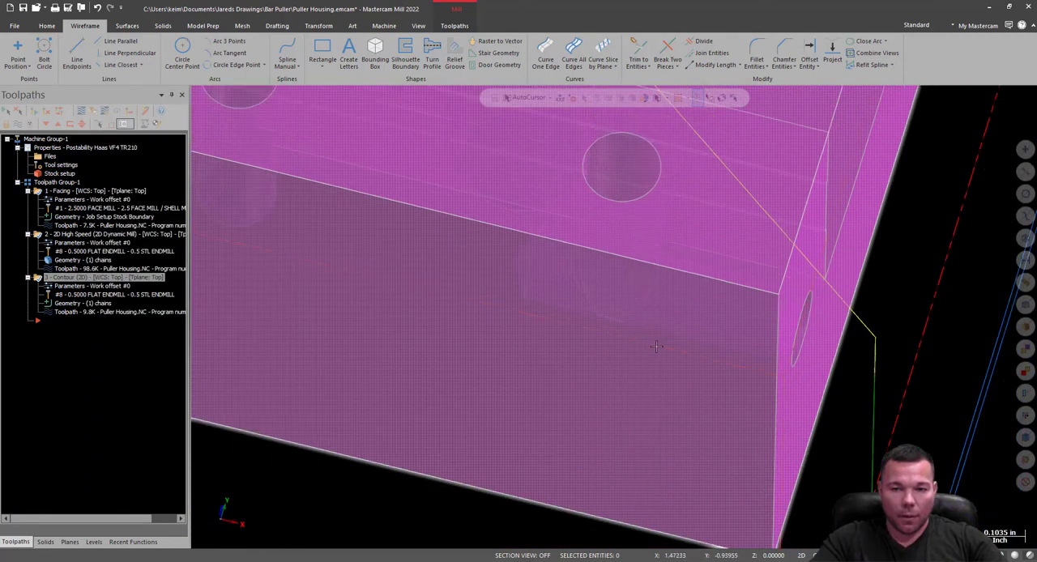
# Hide the toolpath display and collapse the Facing, 2D High Speed and Contour operations in the operations tree.
pyautogui.moveTo(583, 350); pyautogui.dragTo(535, 341, button='middle')
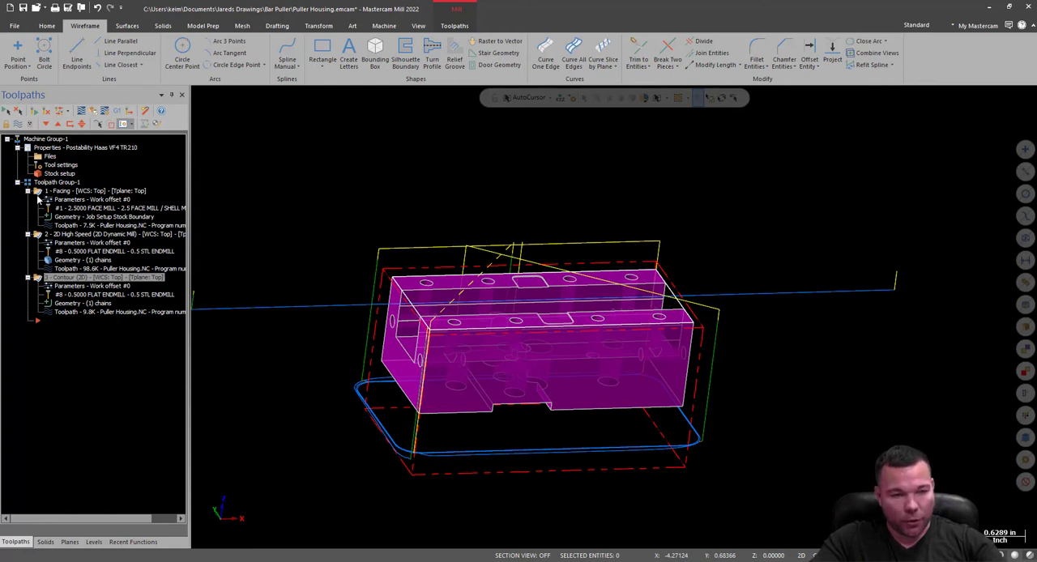
pyautogui.hotkey('alt', 't')
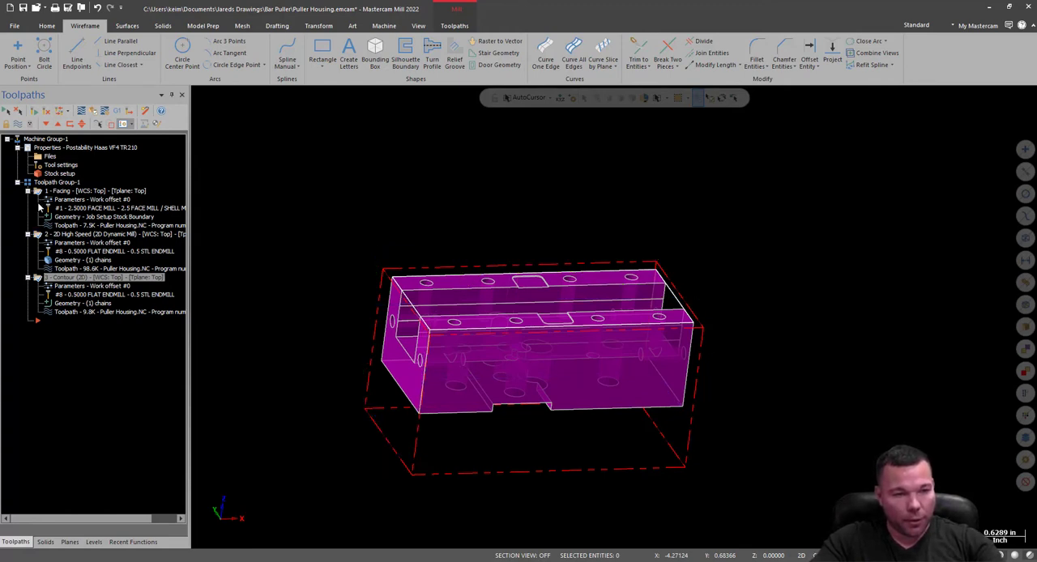
pyautogui.click(28, 277)
pyautogui.click(28, 234)
pyautogui.click(28, 192)
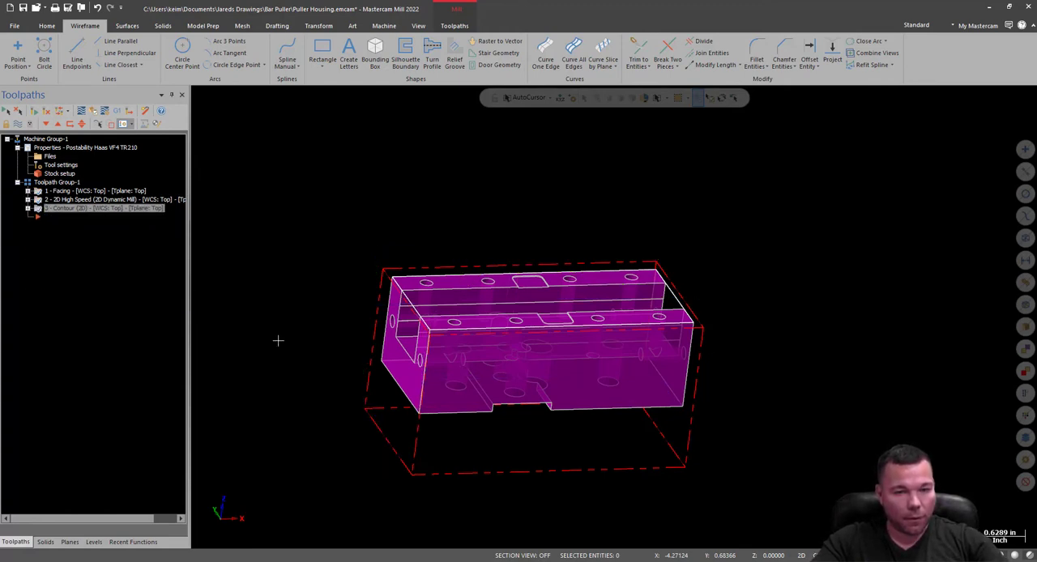
# Examine the housing's open channel, side walls, end holes and top holes from several angles to plan the next machining operation.
pyautogui.moveTo(567, 341); pyautogui.dragTo(440, 309, button='middle')
pyautogui.scroll(3, 599, 313)
pyautogui.moveTo(600, 314)
pyautogui.mouseDown(button='middle')
pyautogui.moveTo(655, 331)
pyautogui.moveTo(636, 319)
pyautogui.mouseUp(button='middle')
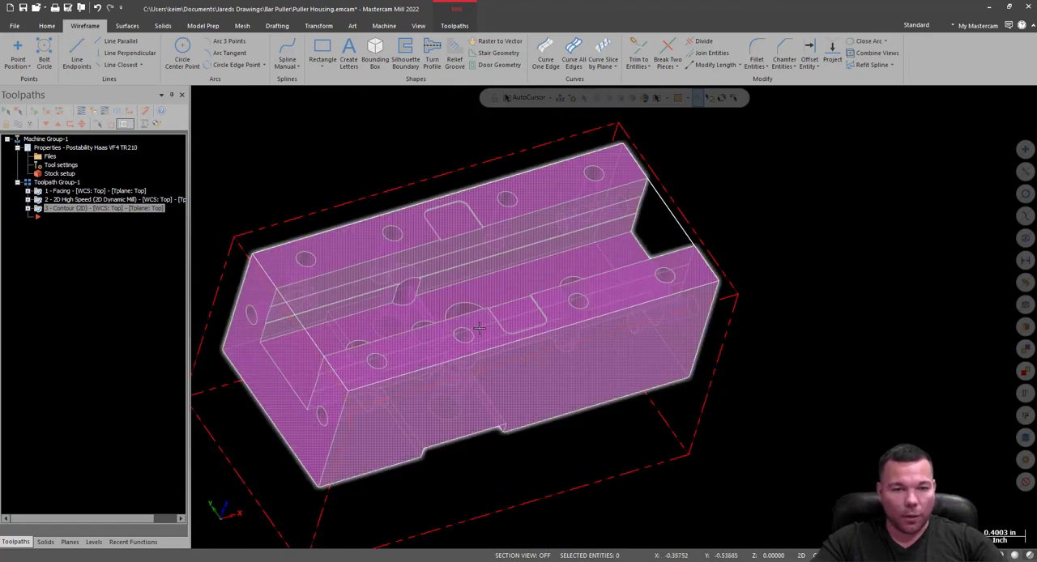
pyautogui.scroll(-2, 479, 327)
pyautogui.moveTo(479, 327); pyautogui.dragTo(663, 283, button='middle')
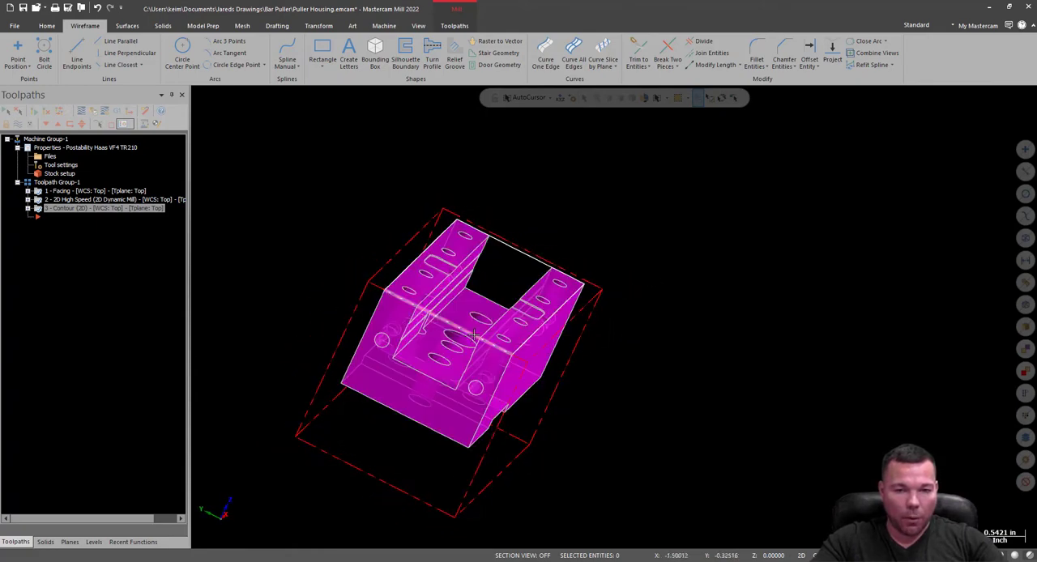
pyautogui.moveTo(600, 321)
pyautogui.mouseDown(button='middle')
pyautogui.moveTo(667, 297)
pyautogui.moveTo(614, 317)
pyautogui.mouseUp(button='middle')
pyautogui.moveTo(518, 321); pyautogui.dragTo(688, 230, button='middle')
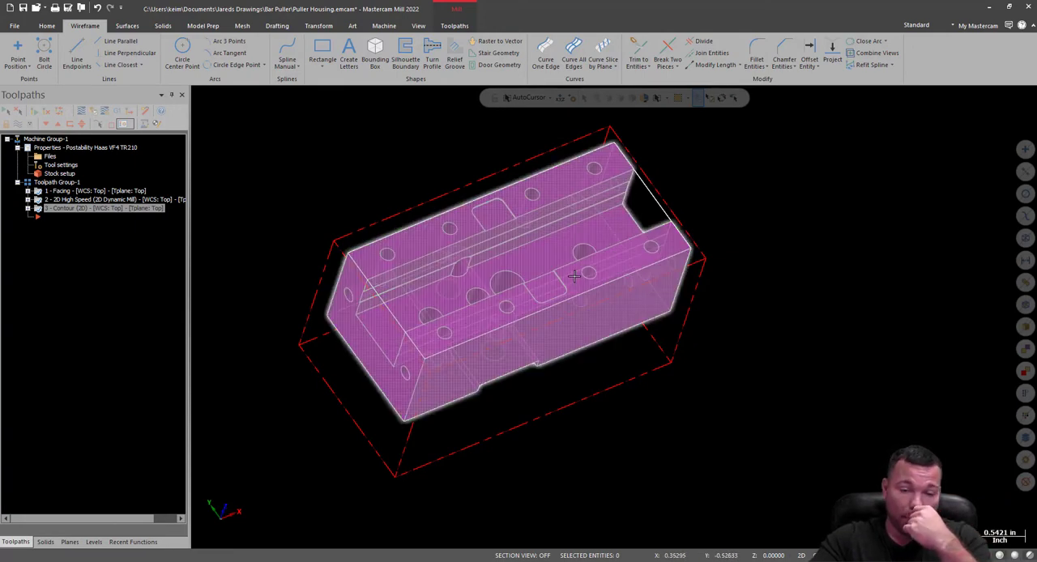
pyautogui.moveTo(398, 397)
pyautogui.mouseDown(button='middle')
pyautogui.moveTo(486, 324)
pyautogui.moveTo(534, 361)
pyautogui.moveTo(527, 366)
pyautogui.mouseUp(button='middle')
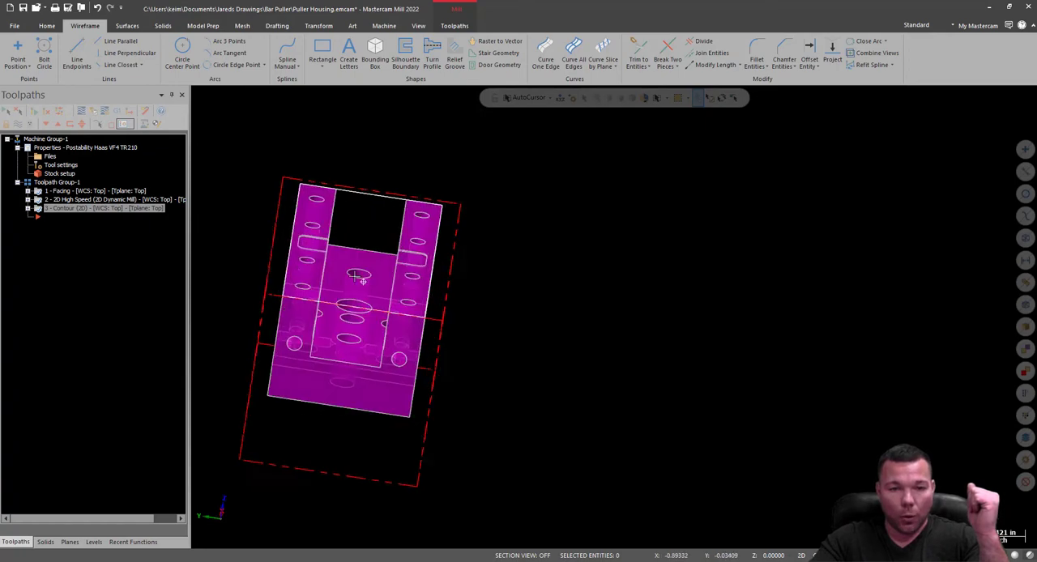
pyautogui.moveTo(352, 207); pyautogui.dragTo(371, 262, button='middle')
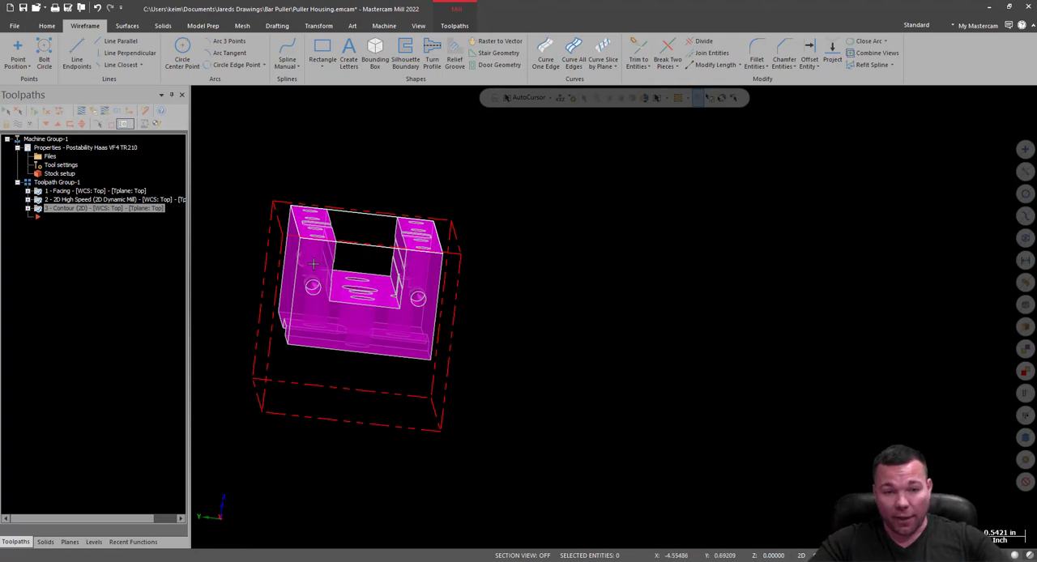
pyautogui.moveTo(313, 264)
pyautogui.mouseDown(button='middle')
pyautogui.moveTo(298, 254)
pyautogui.moveTo(316, 255)
pyautogui.mouseUp(button='middle')
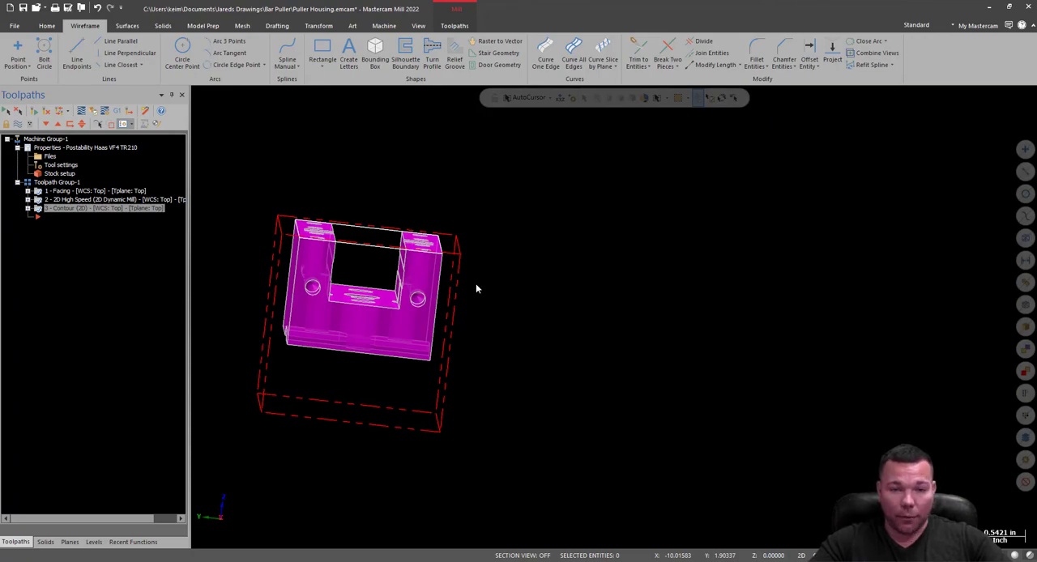
pyautogui.moveTo(532, 248); pyautogui.dragTo(614, 316, button='middle')
pyautogui.moveTo(318, 256)
pyautogui.mouseDown(button='middle')
pyautogui.moveTo(405, 324)
pyautogui.moveTo(201, 283)
pyautogui.moveTo(492, 372)
pyautogui.moveTo(489, 294)
pyautogui.moveTo(405, 243)
pyautogui.moveTo(426, 227)
pyautogui.moveTo(442, 241)
pyautogui.mouseUp(button='middle')
pyautogui.scroll(-3, 495, 469)
pyautogui.scroll(4, 469, 217)
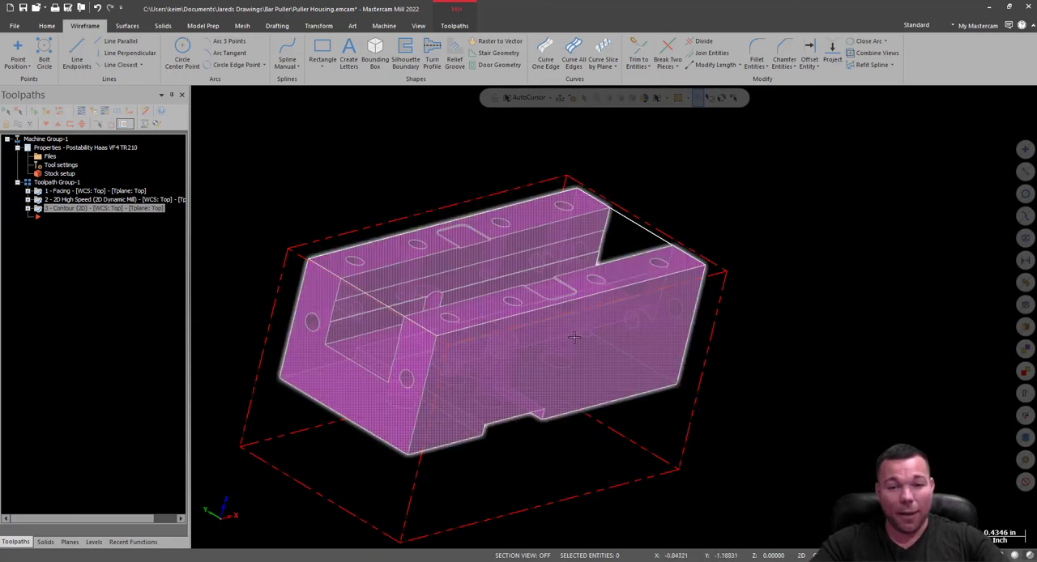
pyautogui.moveTo(574, 337); pyautogui.dragTo(672, 350, button='middle')
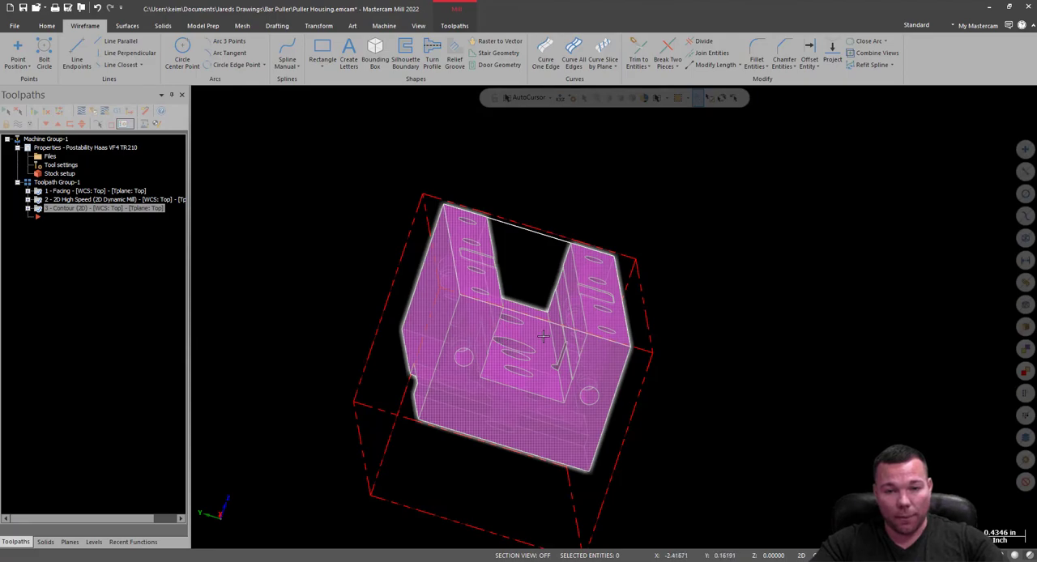
pyautogui.moveTo(543, 337); pyautogui.dragTo(424, 381, button='middle')
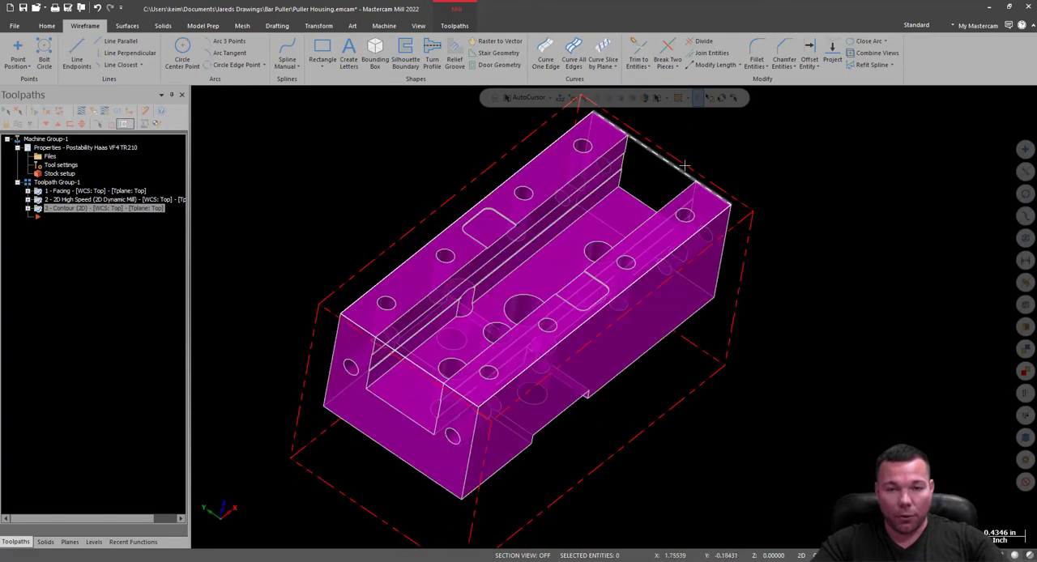
pyautogui.moveTo(616, 188); pyautogui.dragTo(563, 271, button='middle')
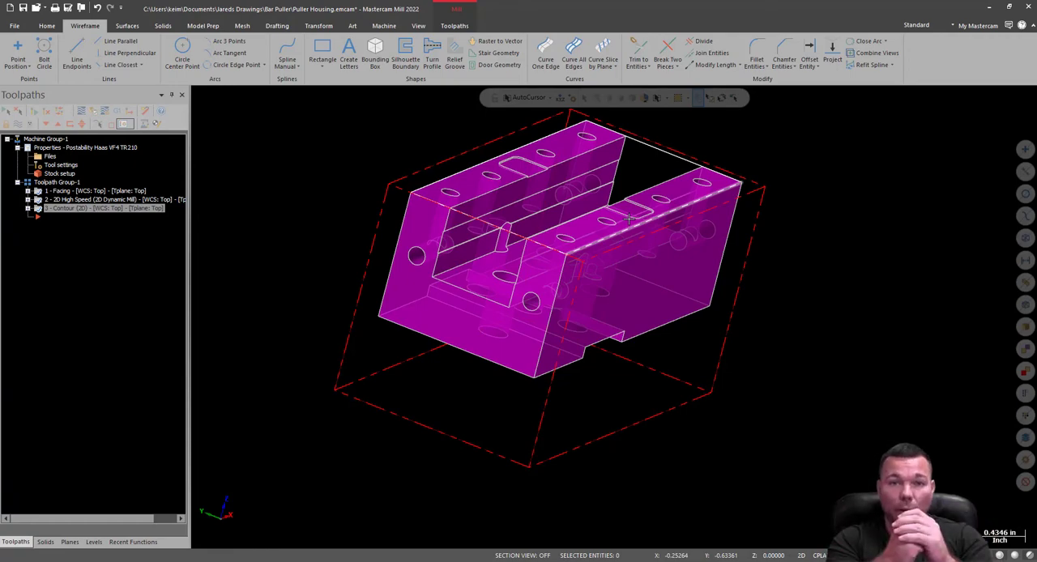
pyautogui.moveTo(629, 219); pyautogui.dragTo(629, 243, button='middle')
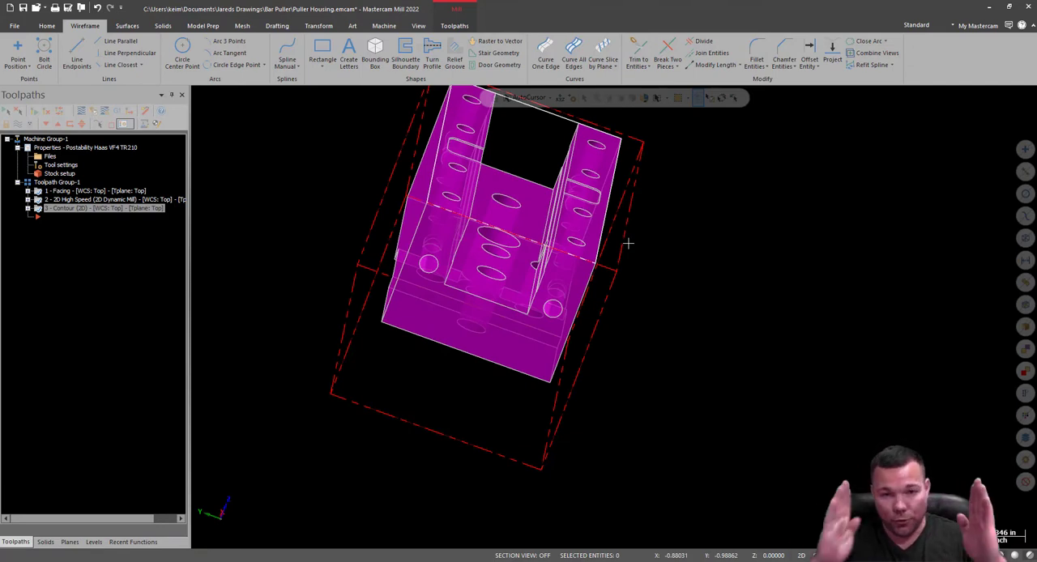
pyautogui.moveTo(669, 222)
pyautogui.mouseDown(button='middle')
pyautogui.moveTo(644, 213)
pyautogui.moveTo(704, 257)
pyautogui.moveTo(625, 216)
pyautogui.moveTo(629, 202)
pyautogui.mouseUp(button='middle')
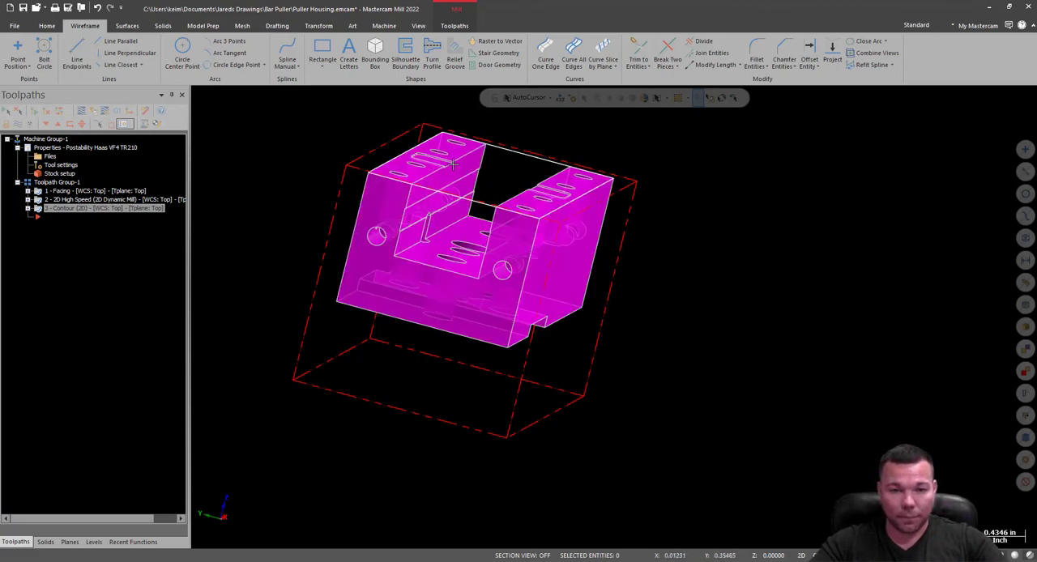
pyautogui.moveTo(466, 169); pyautogui.dragTo(426, 217, button='middle')
pyautogui.scroll(1, 426, 217)
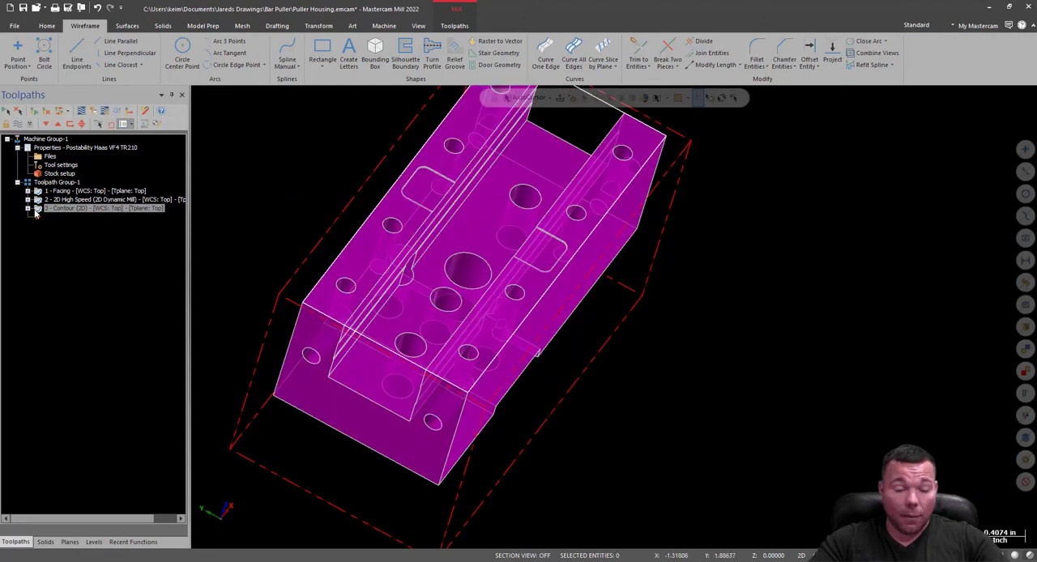
# Move the insertion point between the 2D High Speed and Contour operations, and review the available 2D toolpath types for the open channel.
pyautogui.moveTo(37, 220); pyautogui.dragTo(38, 212)
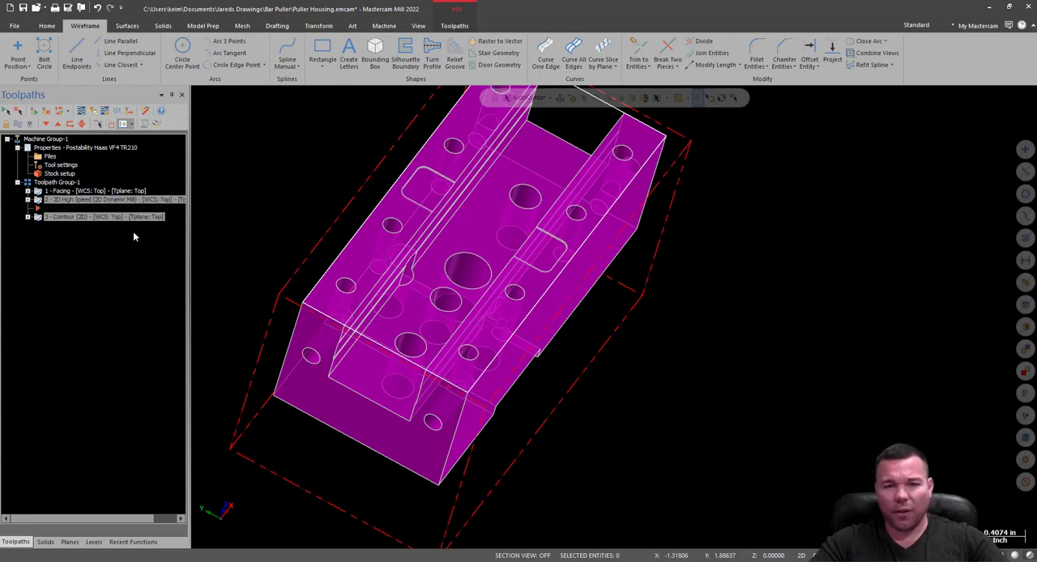
pyautogui.moveTo(555, 298); pyautogui.dragTo(554, 272, button='middle')
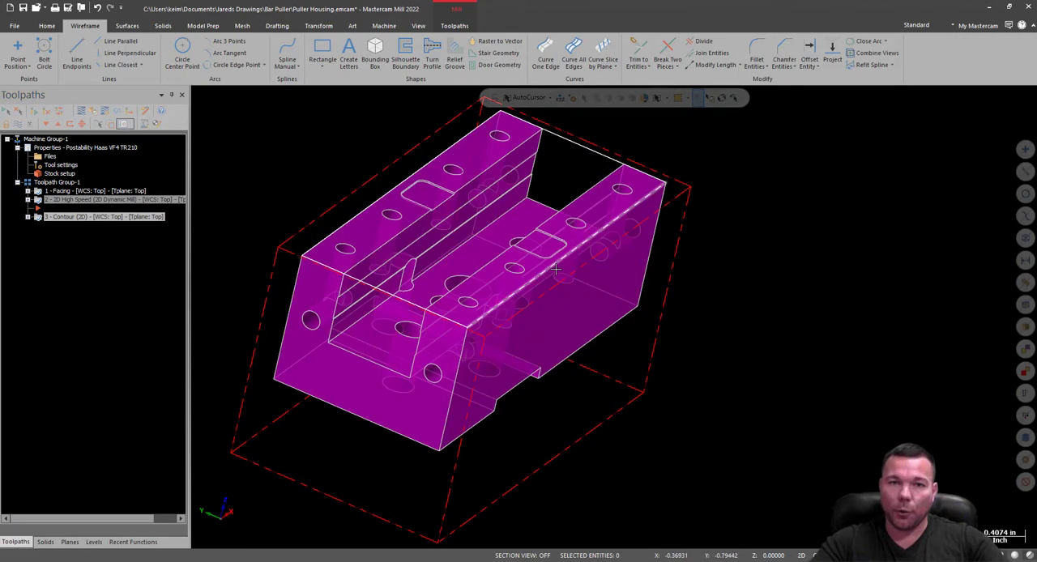
pyautogui.click(455, 26)
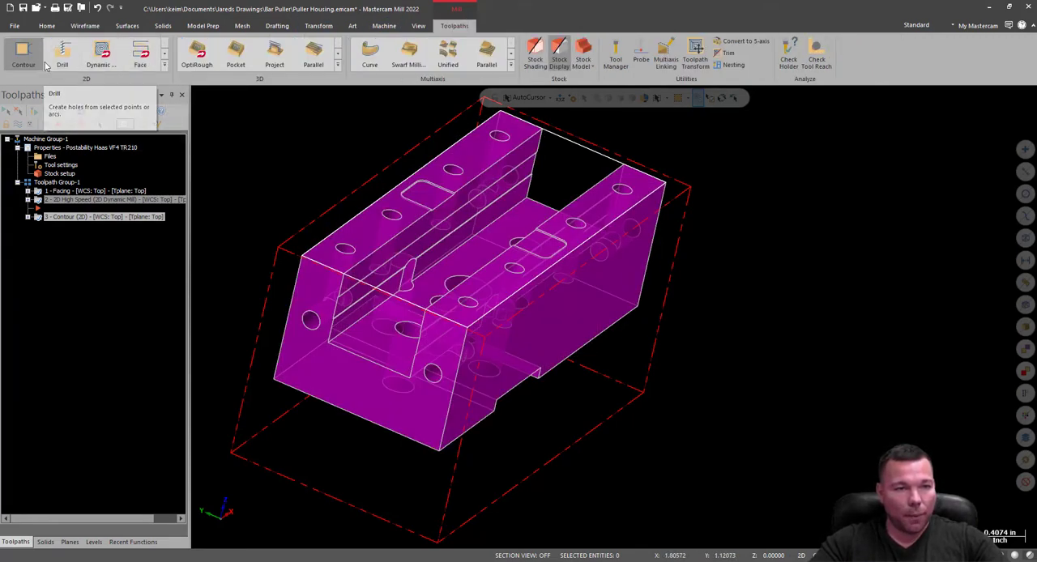
pyautogui.click(164, 66)
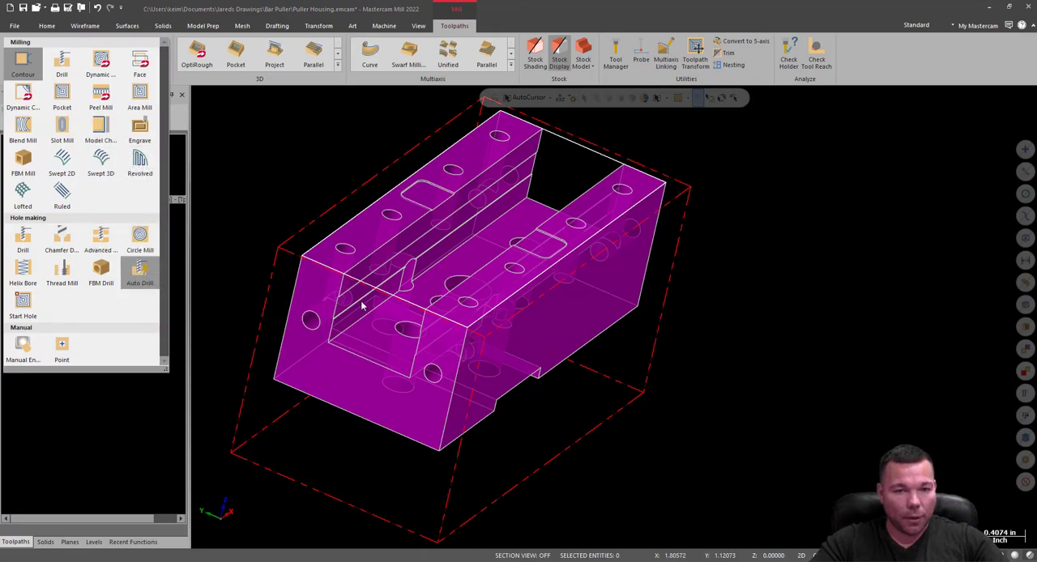
pyautogui.moveTo(512, 220); pyautogui.dragTo(542, 155, button='middle')
pyautogui.scroll(10, 432, 365)
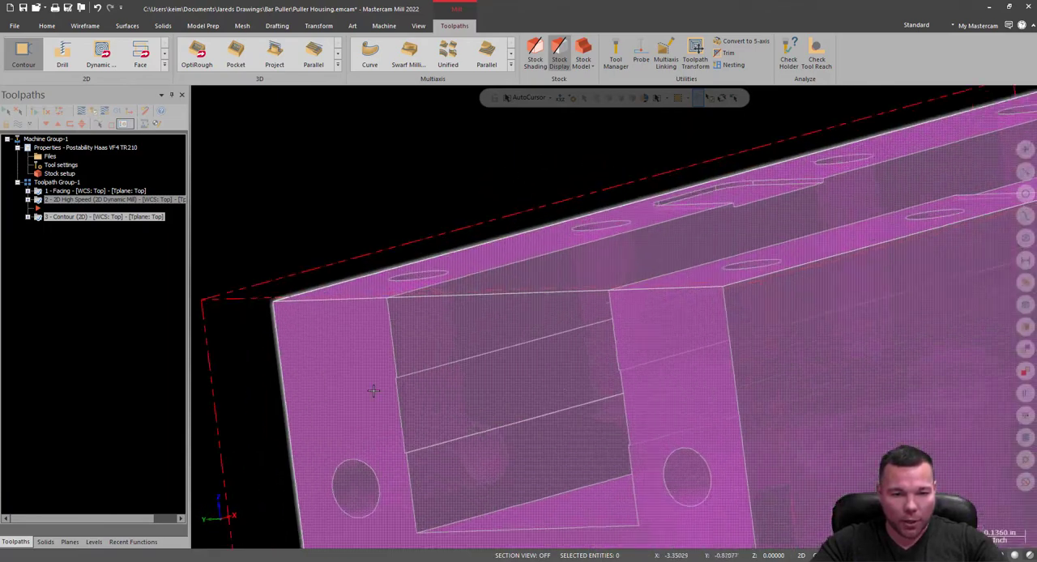
# Start a 2D Peel Mill toolpath for the open channel and set the chaining to pick solid edges only.
pyautogui.scroll(-8, 521, 325)
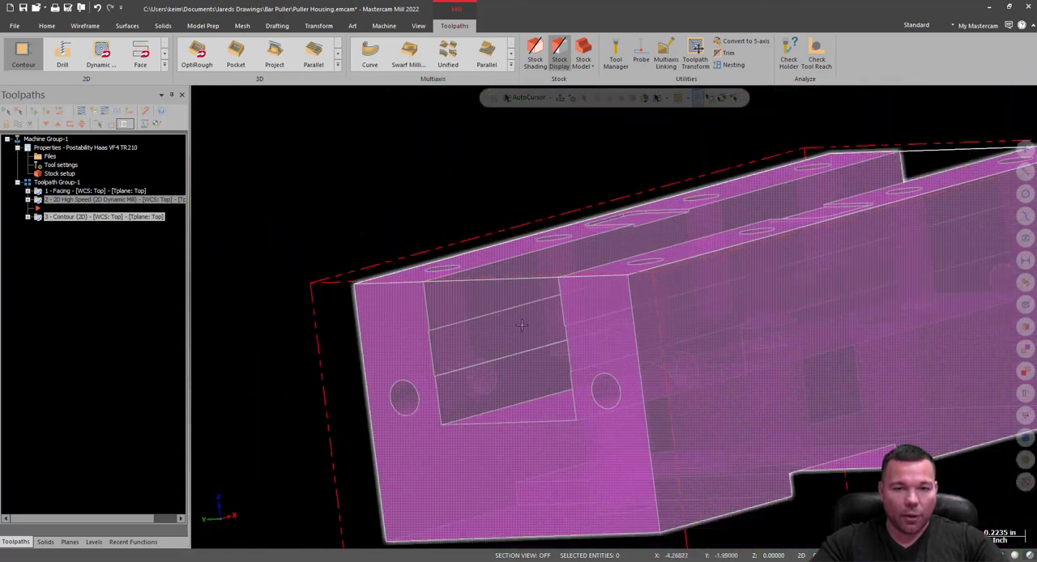
pyautogui.moveTo(521, 325); pyautogui.dragTo(600, 324, button='middle')
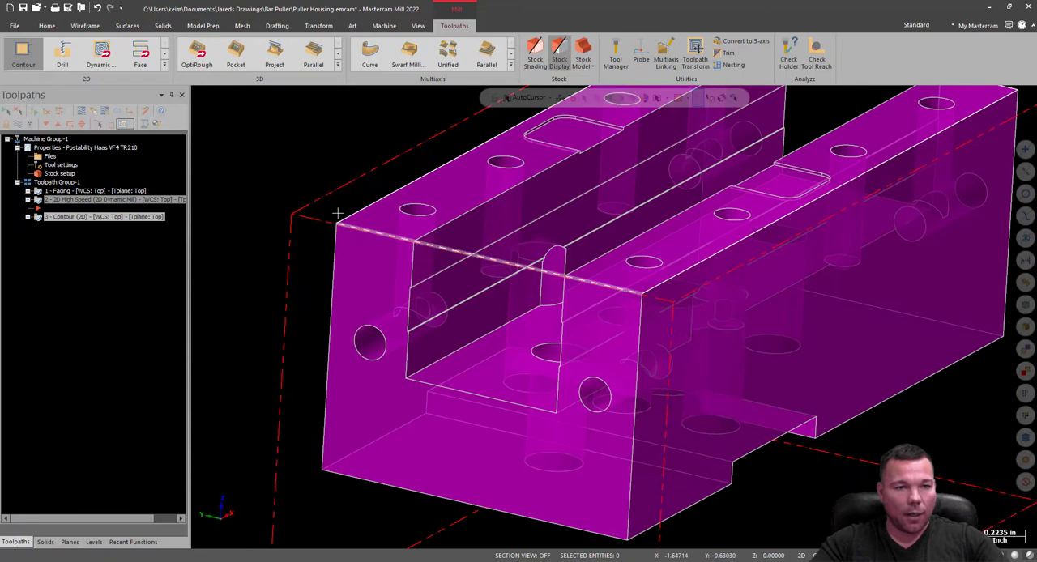
pyautogui.click(165, 65)
pyautogui.click(101, 95)
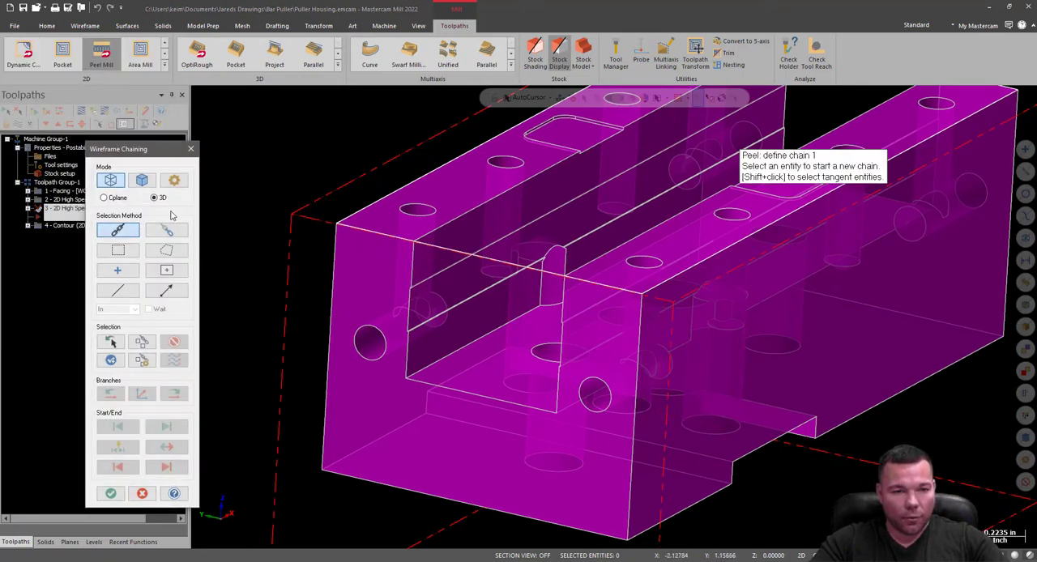
pyautogui.click(141, 180)
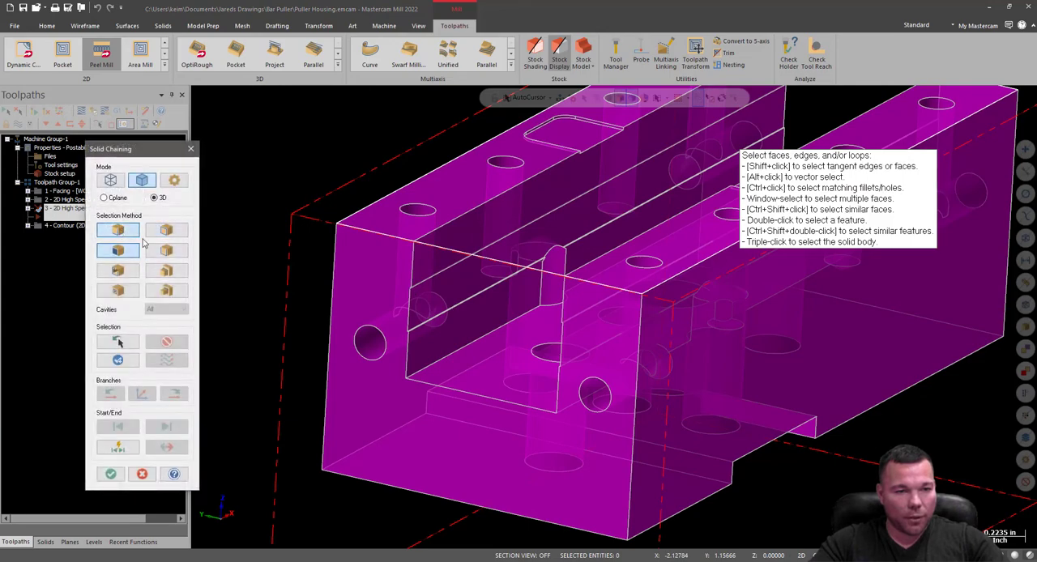
pyautogui.click(117, 230)
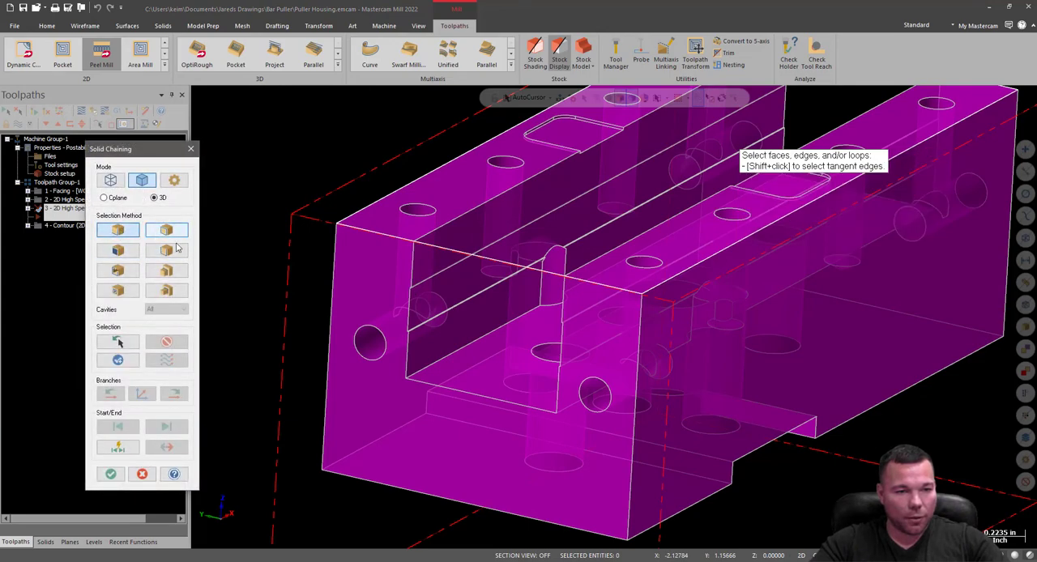
# Chain the upper lengthwise step edges on both facing inner walls of the channel, running in the same direction, and accept the chains.
pyautogui.scroll(2, 439, 278)
pyautogui.scroll(-1, 403, 287)
pyautogui.click(402, 287)
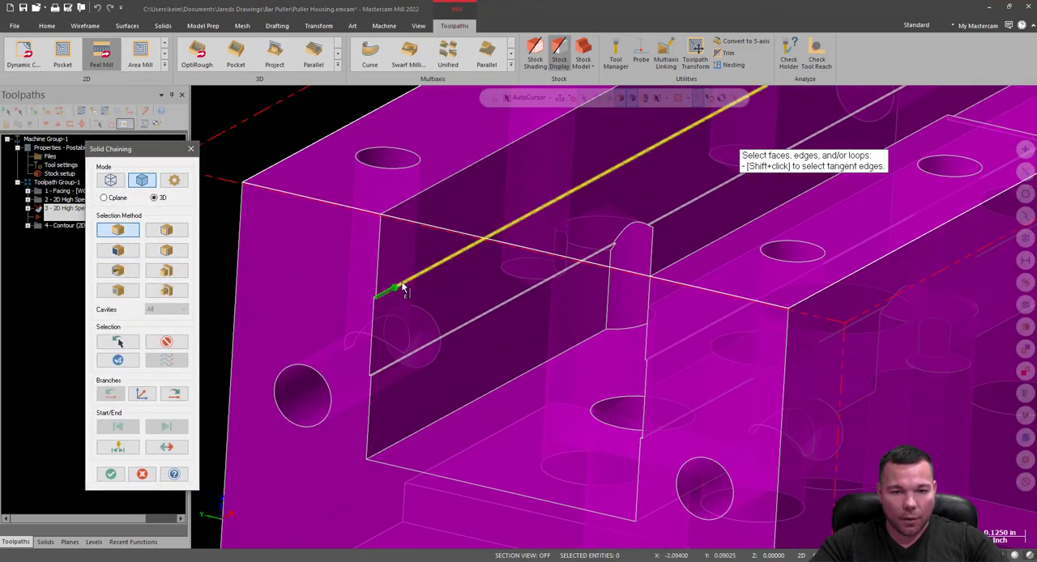
pyautogui.scroll(-3, 445, 366)
pyautogui.moveTo(550, 375); pyautogui.dragTo(589, 378, button='middle')
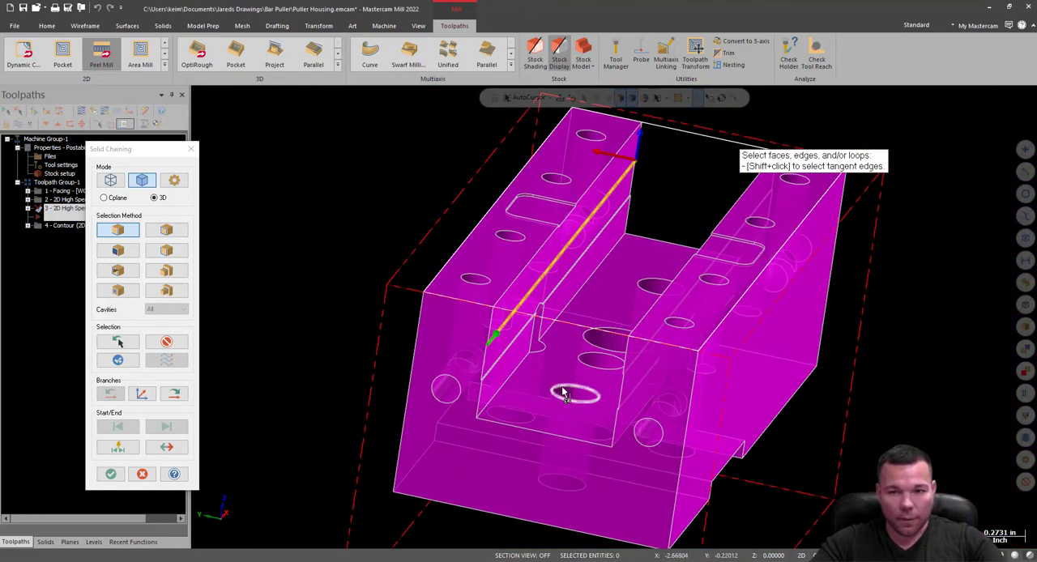
pyautogui.moveTo(594, 380)
pyautogui.mouseDown(button='middle')
pyautogui.moveTo(672, 381)
pyautogui.moveTo(748, 456)
pyautogui.mouseUp(button='middle')
pyautogui.scroll(5, 782, 461)
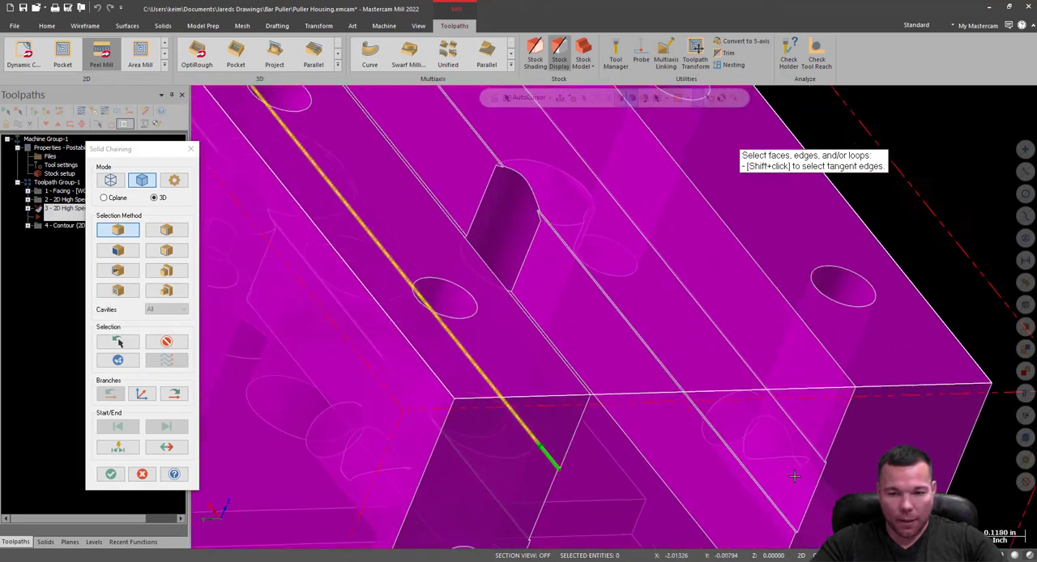
pyautogui.click(824, 455)
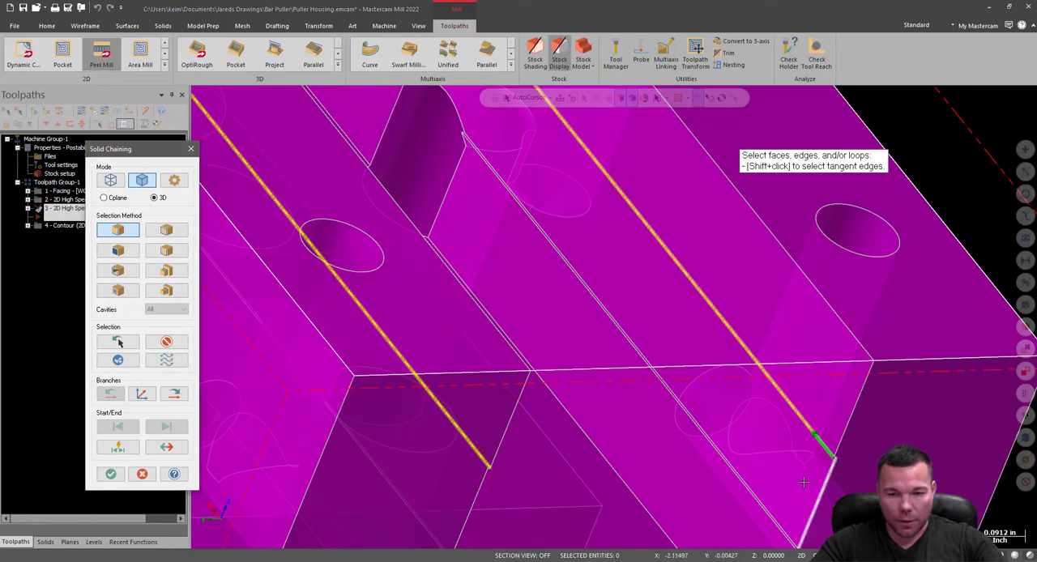
pyautogui.moveTo(784, 463); pyautogui.dragTo(623, 454, button='middle')
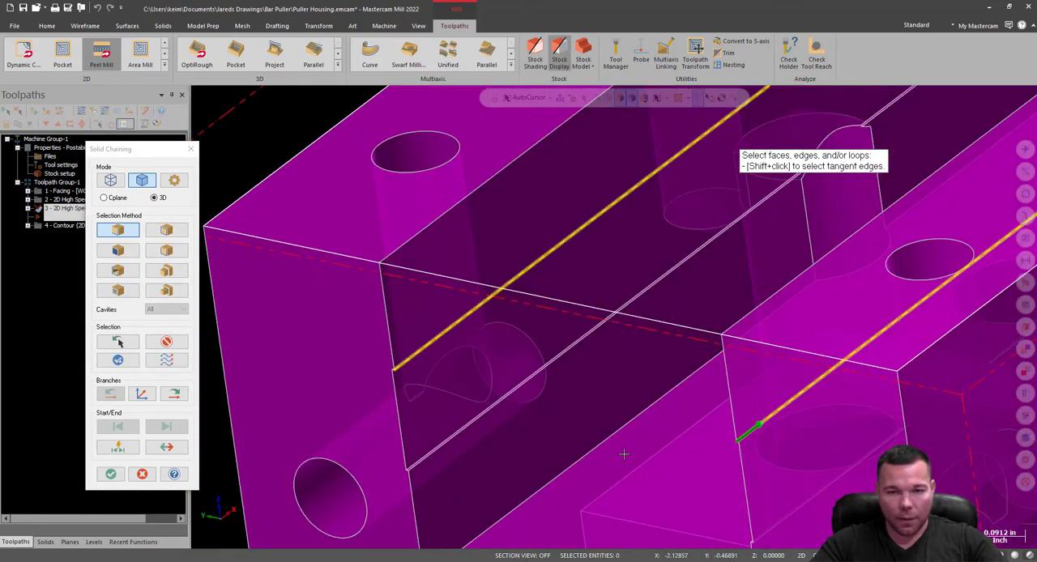
pyautogui.scroll(-3, 394, 410)
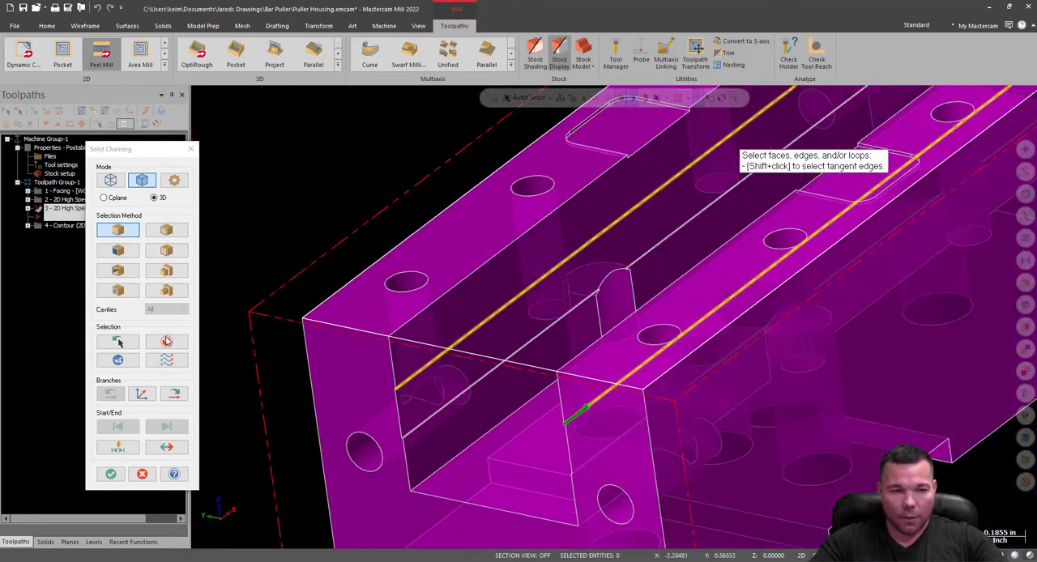
pyautogui.click(111, 475)
# Choose the 0.5 STL Endmill for the peel toolpath, with a surface speed of 600 SFM and a plunge rate of 40.
pyautogui.click(369, 151)
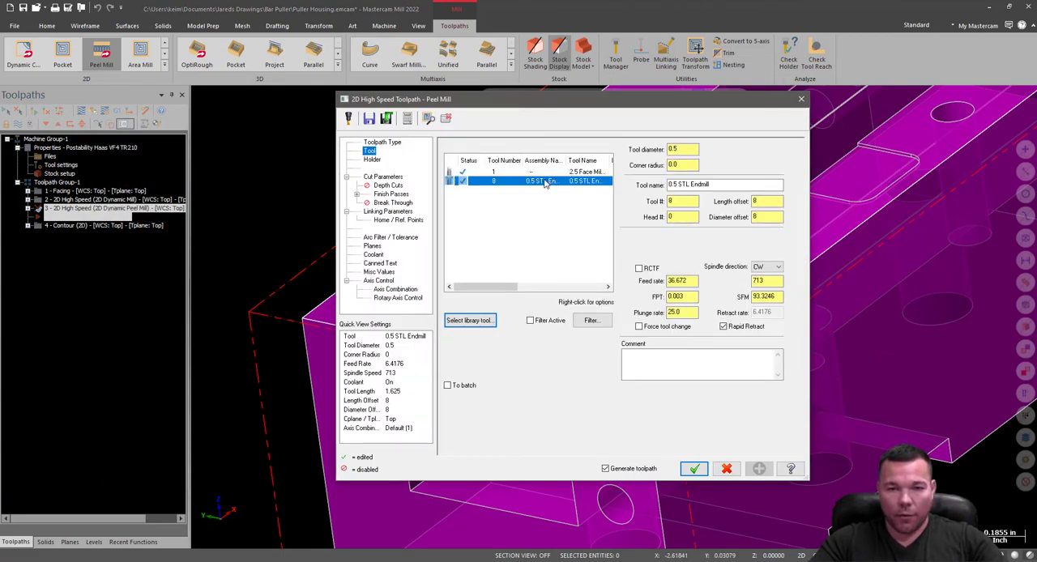
pyautogui.click(546, 182)
pyautogui.doubleClick(780, 299)
pyautogui.write('600')
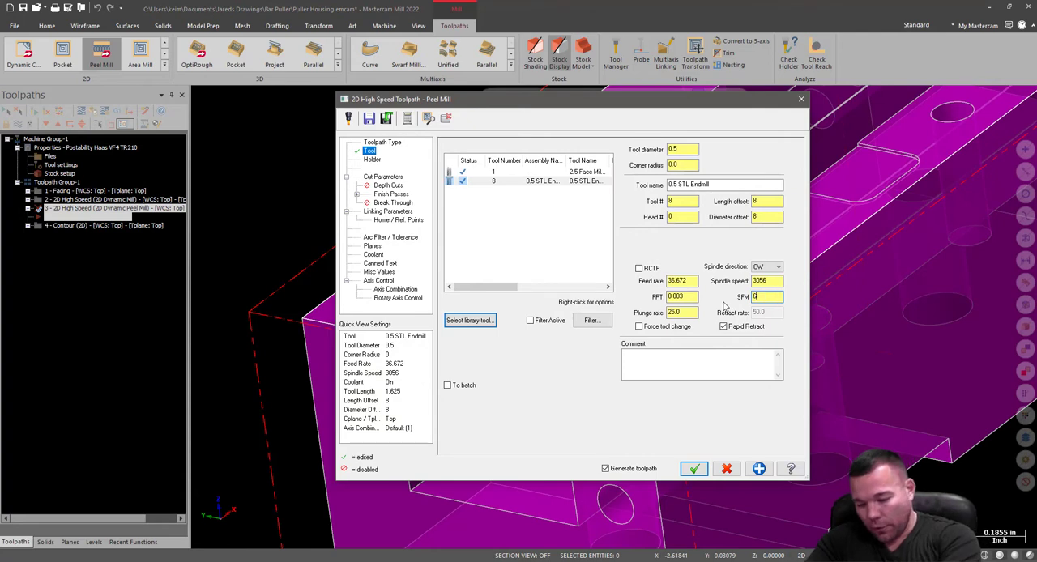
pyautogui.moveTo(769, 282); pyautogui.dragTo(660, 298)
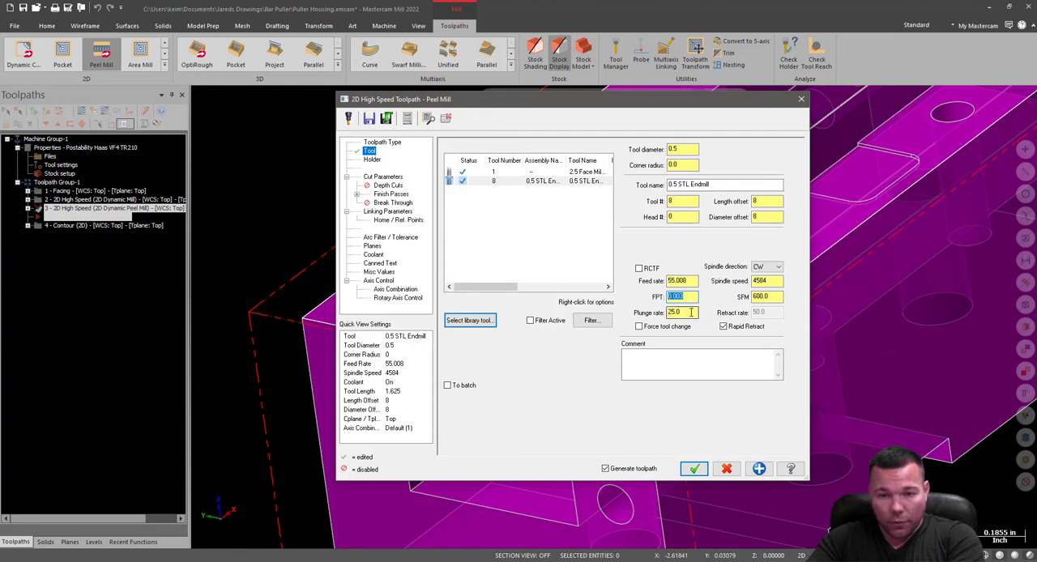
pyautogui.moveTo(684, 315); pyautogui.dragTo(630, 323)
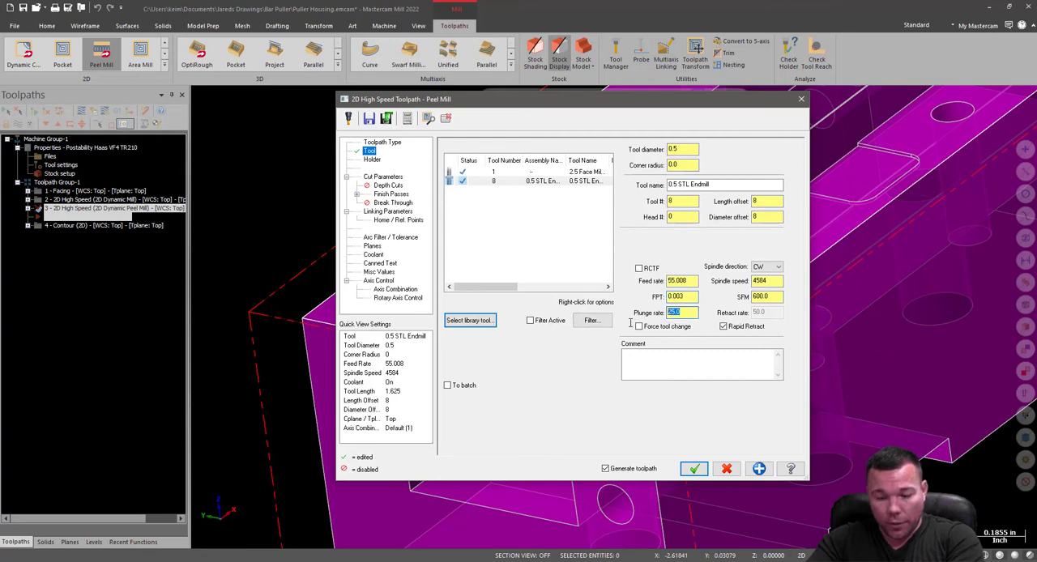
pyautogui.write('40.0')
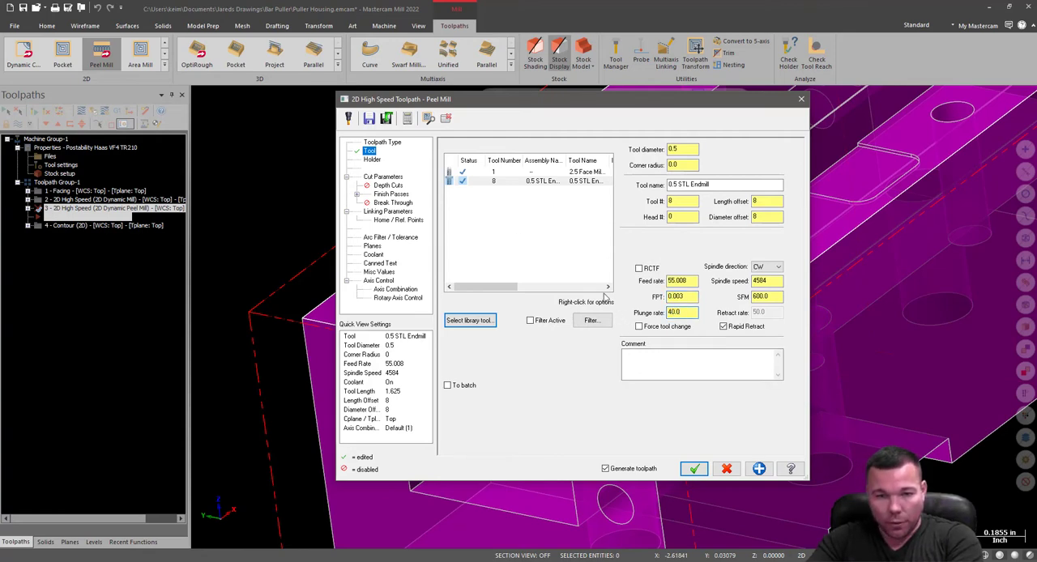
# Review the tool holder and set the Dynamic peel stepover distance to 20% of the tool diameter.
pyautogui.click(371, 160)
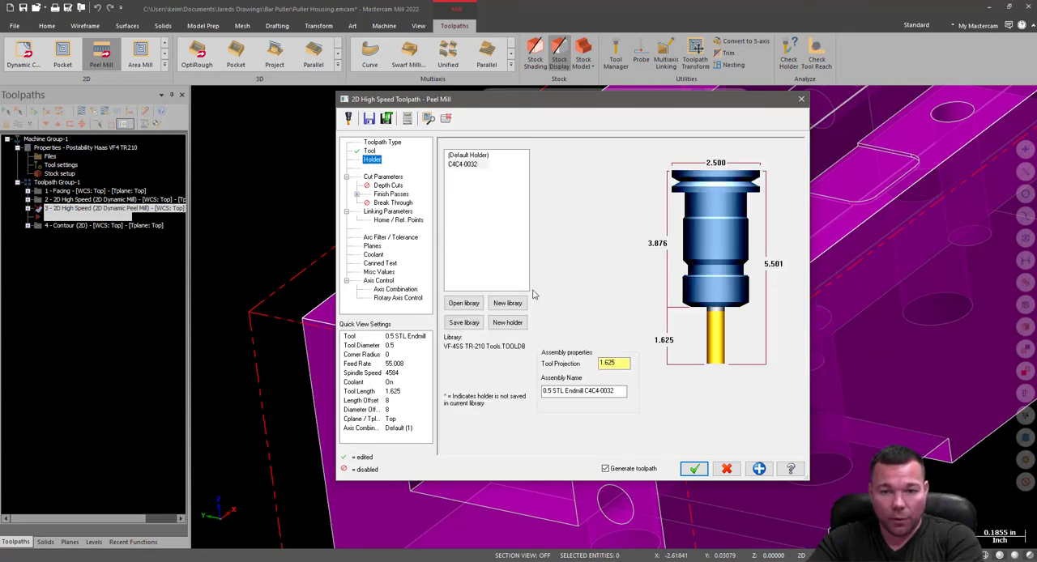
pyautogui.click(390, 177)
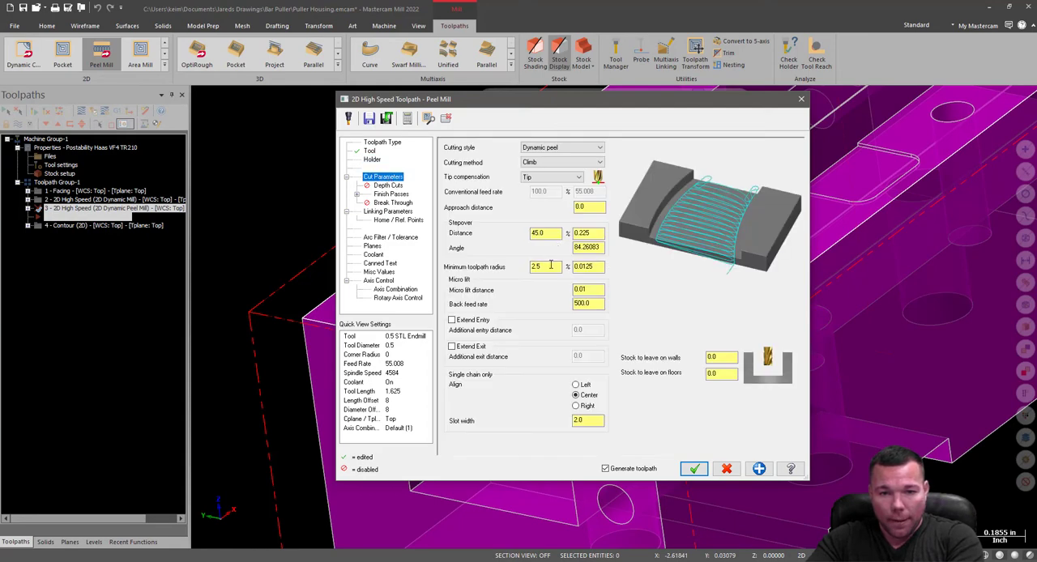
pyautogui.doubleClick(545, 234)
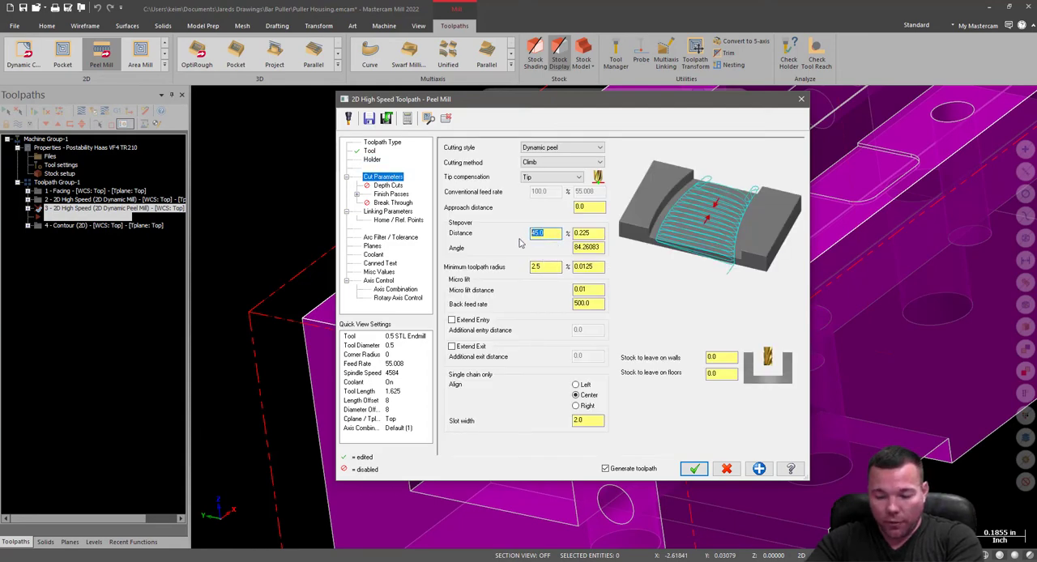
pyautogui.write('200')
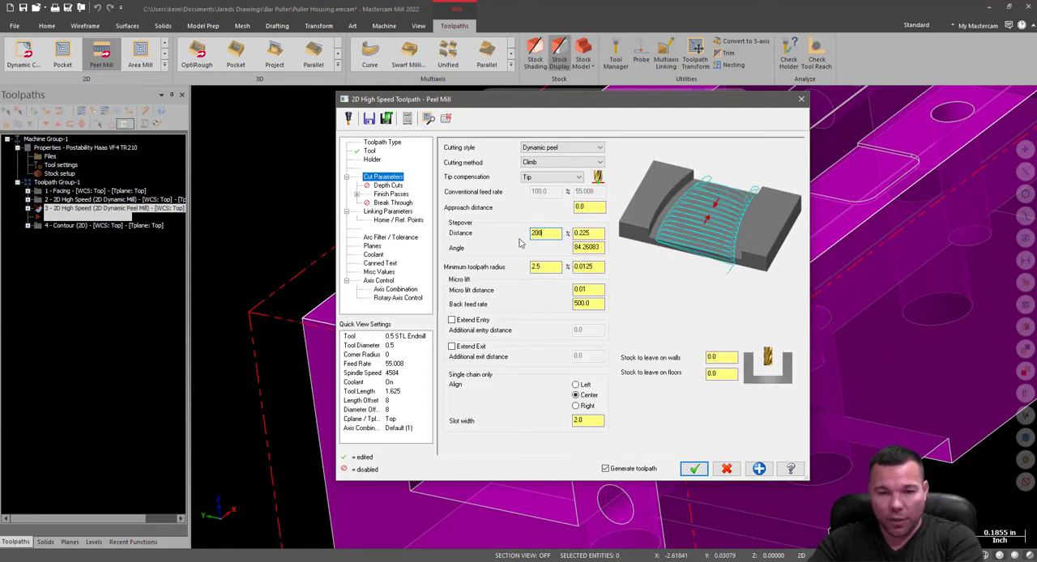
pyautogui.press('BackSpace')
pyautogui.press('Tab')
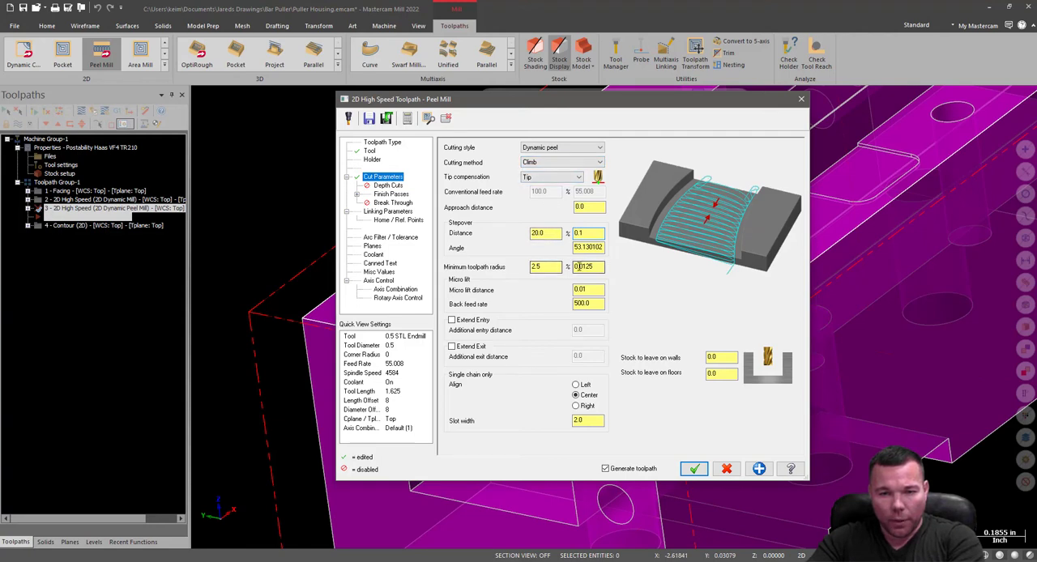
pyautogui.click(596, 301)
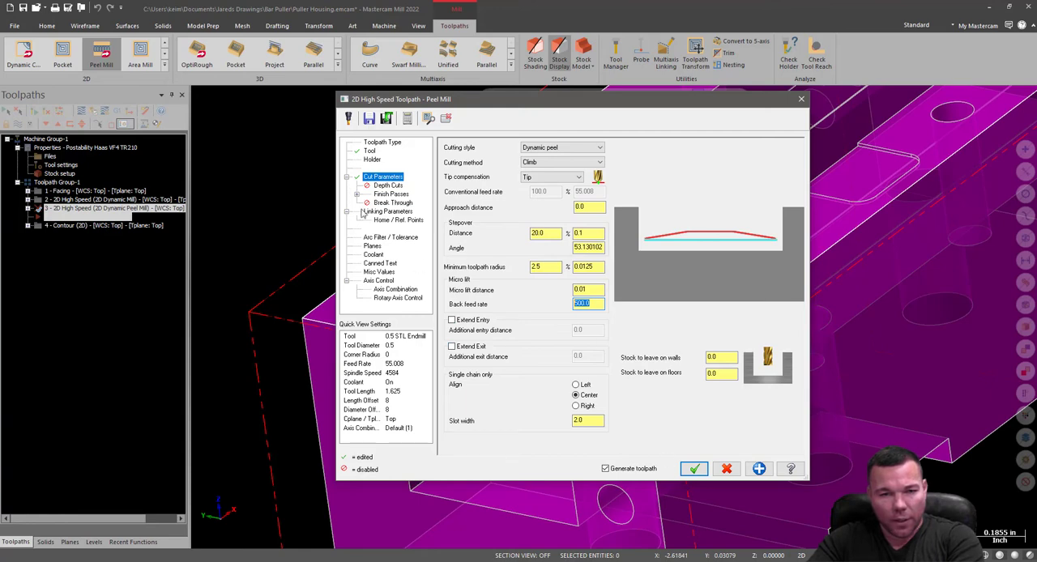
# Set the finish pass spacing to 0.01 with 1 spring pass and a feed rate override of 30.
pyautogui.click(388, 185)
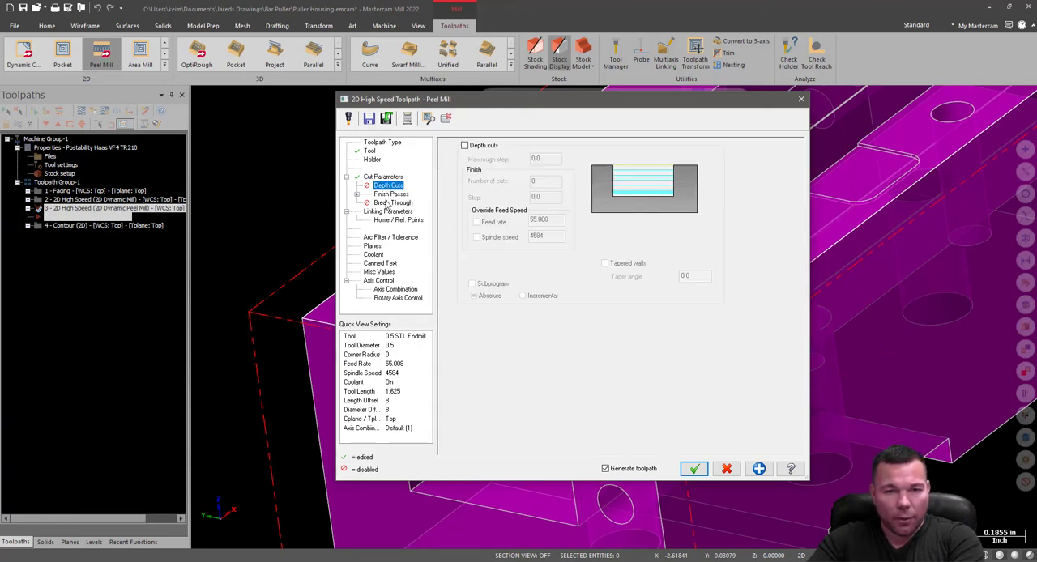
pyautogui.click(389, 194)
pyautogui.doubleClick(552, 212)
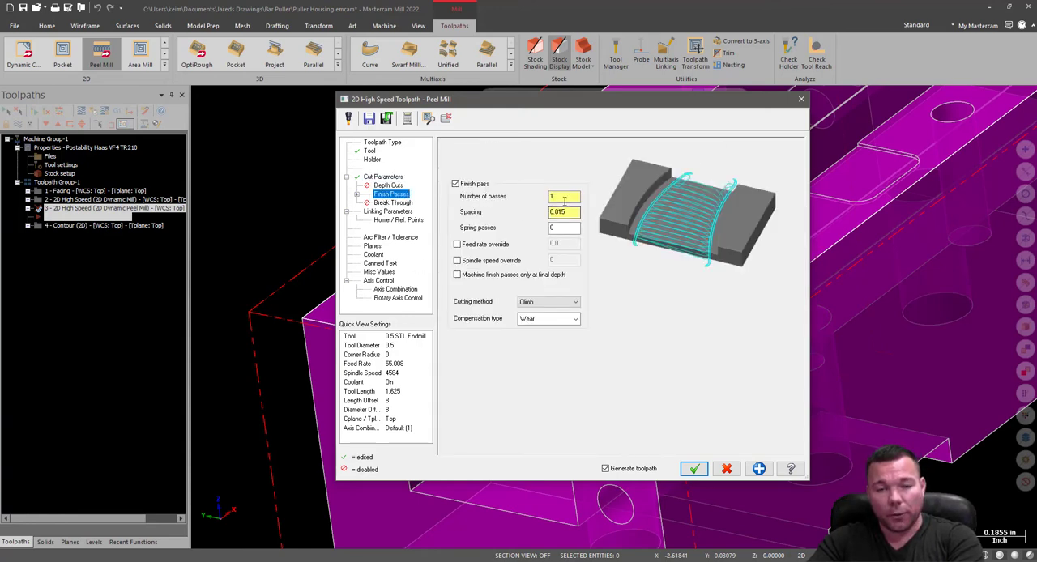
pyautogui.press('BackSpace')
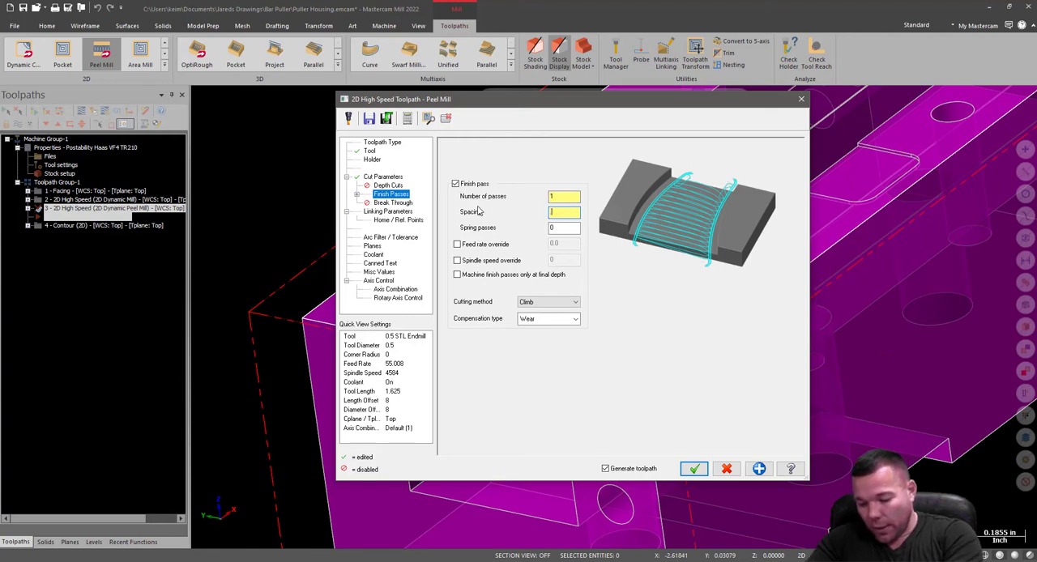
pyautogui.write('0.01')
pyautogui.click(564, 229)
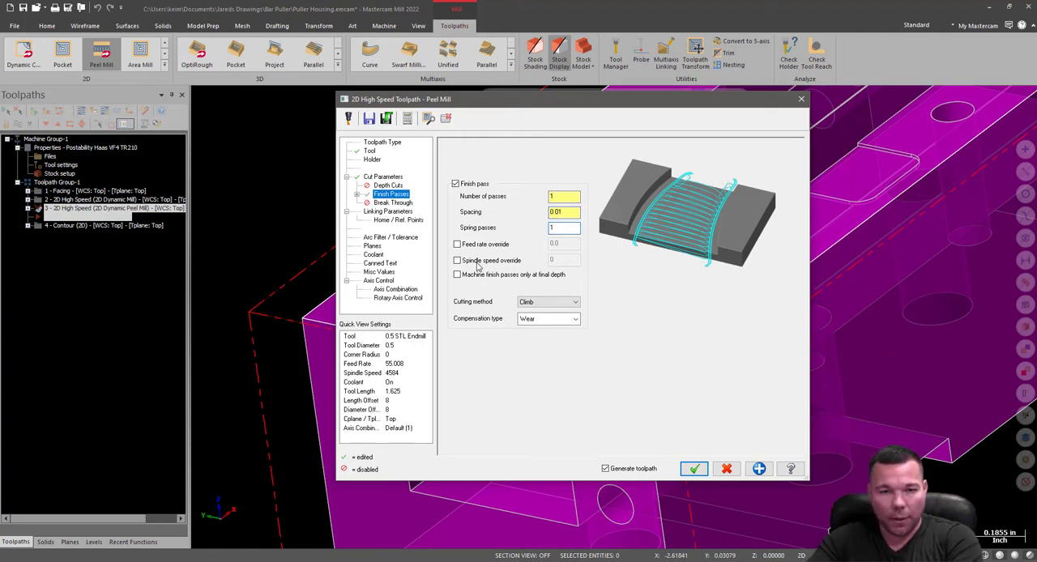
pyautogui.click(457, 244)
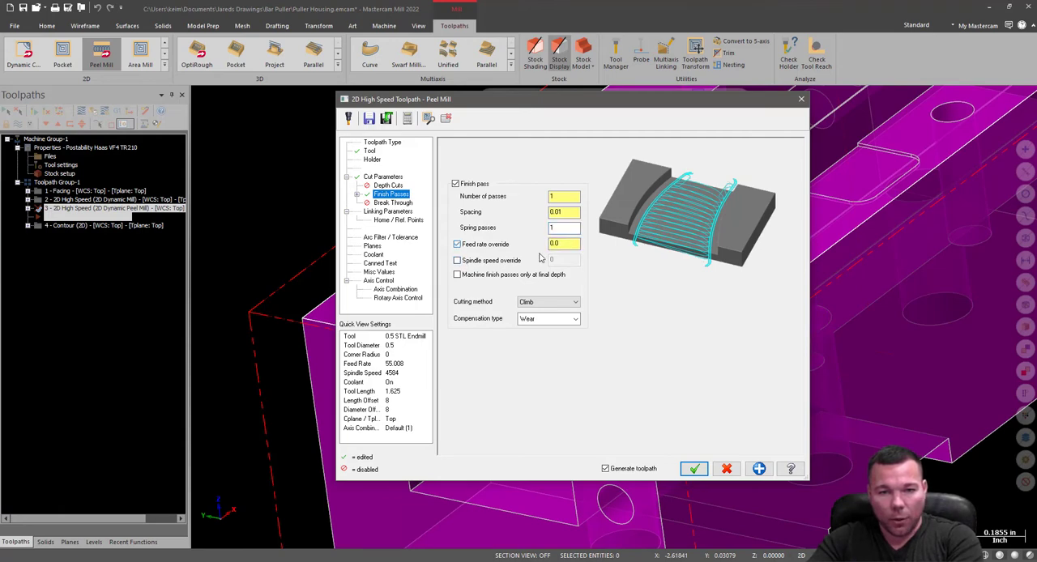
pyautogui.write('30.0')
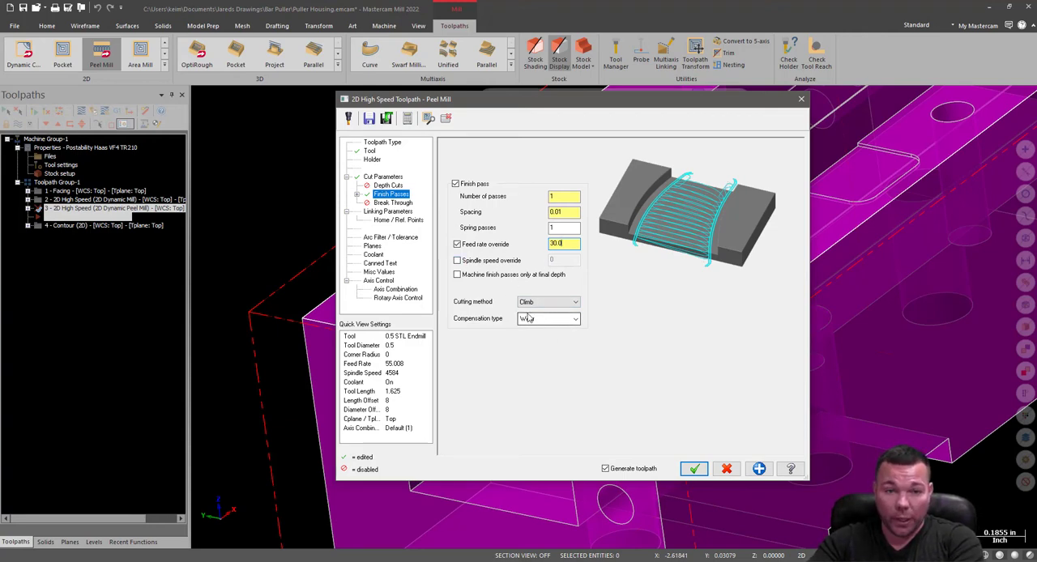
# Take the peel depth of -0.626 from the channel's floor corner and the top of stock from its upper corner, and generate the toolpath.
pyautogui.click(388, 202)
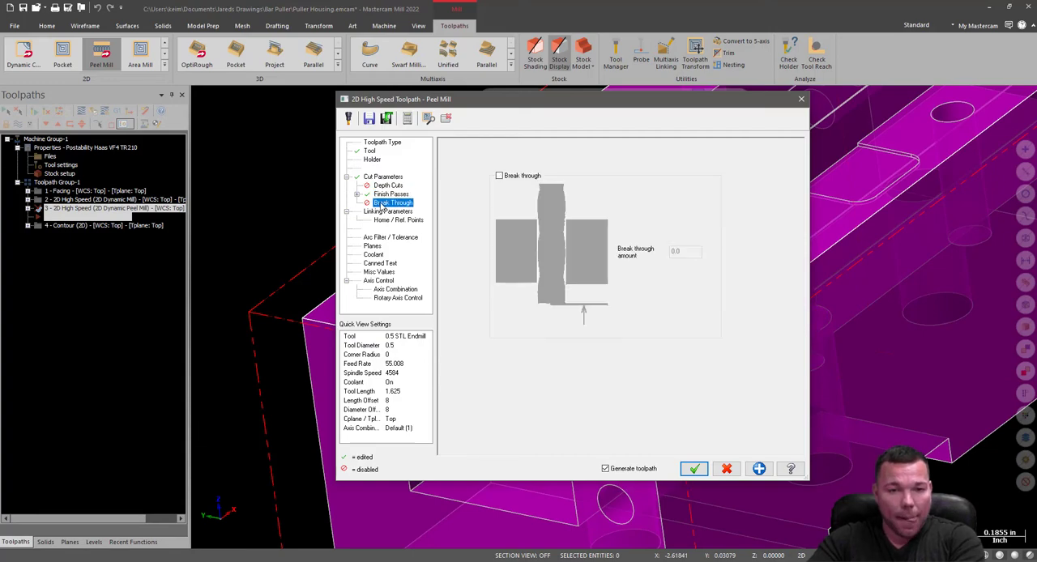
pyautogui.click(380, 212)
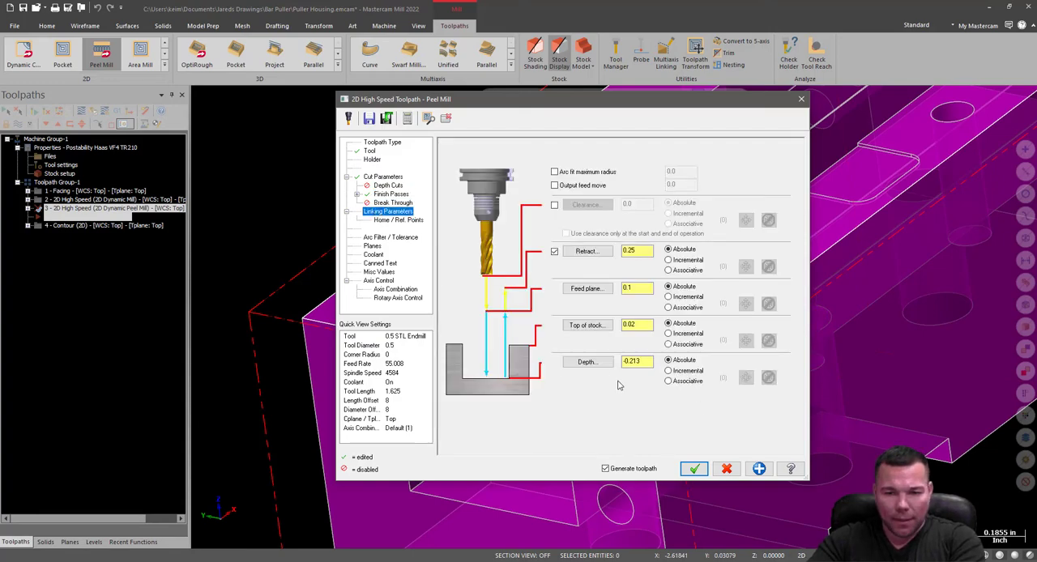
pyautogui.click(601, 367)
pyautogui.click(411, 491)
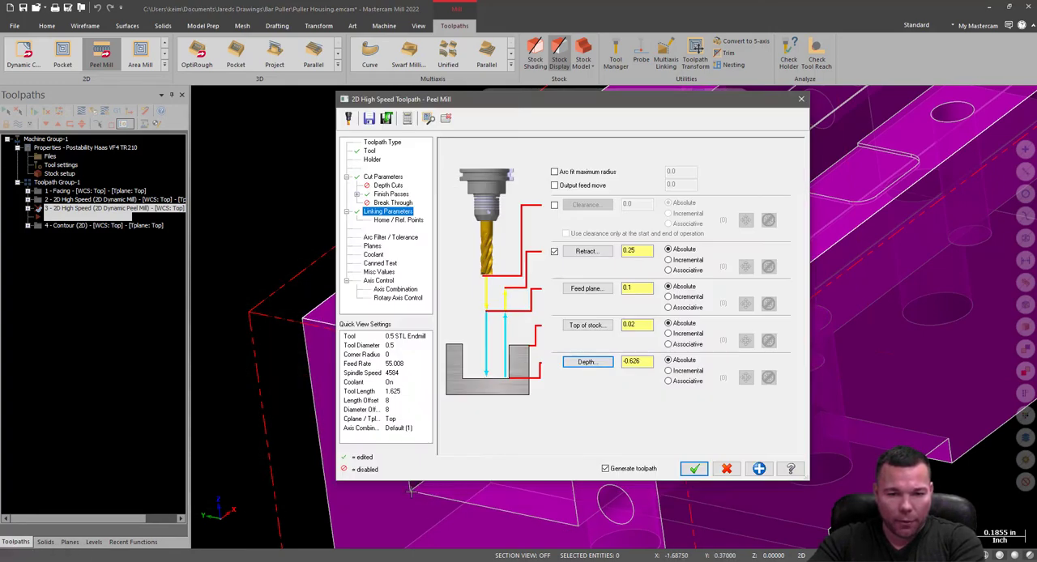
pyautogui.click(586, 325)
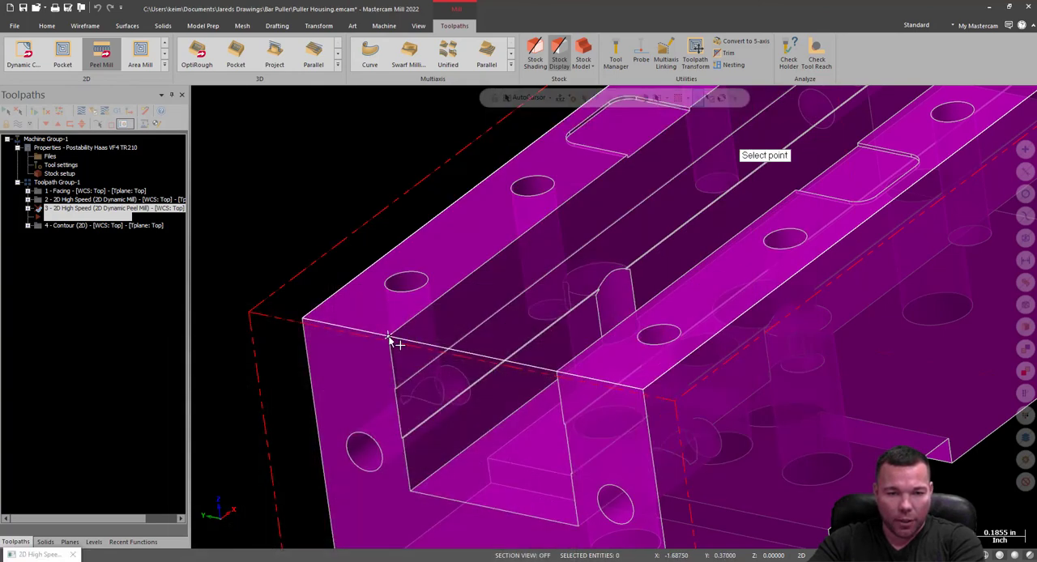
pyautogui.click(389, 339)
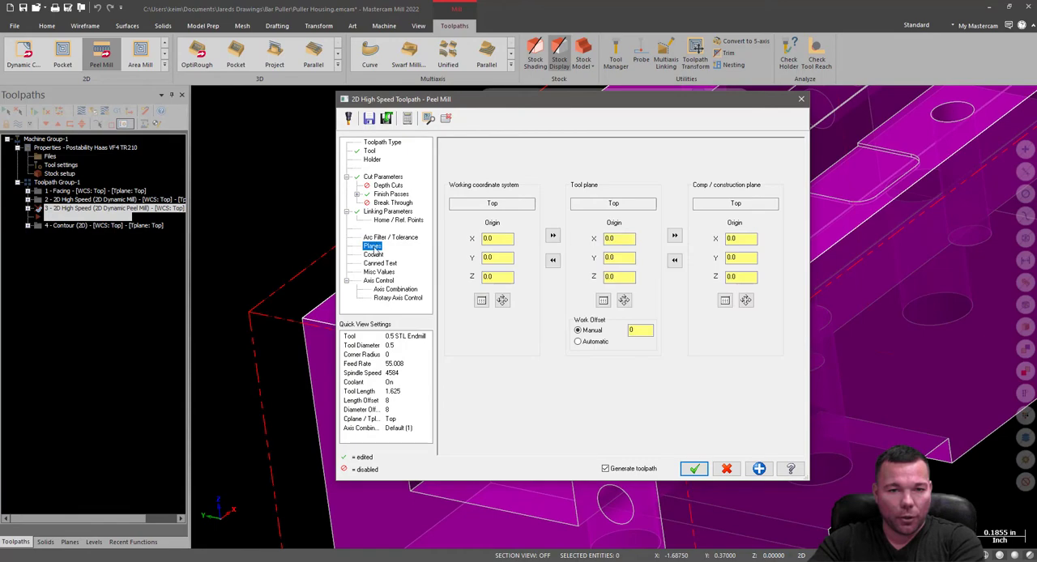
pyautogui.click(374, 254)
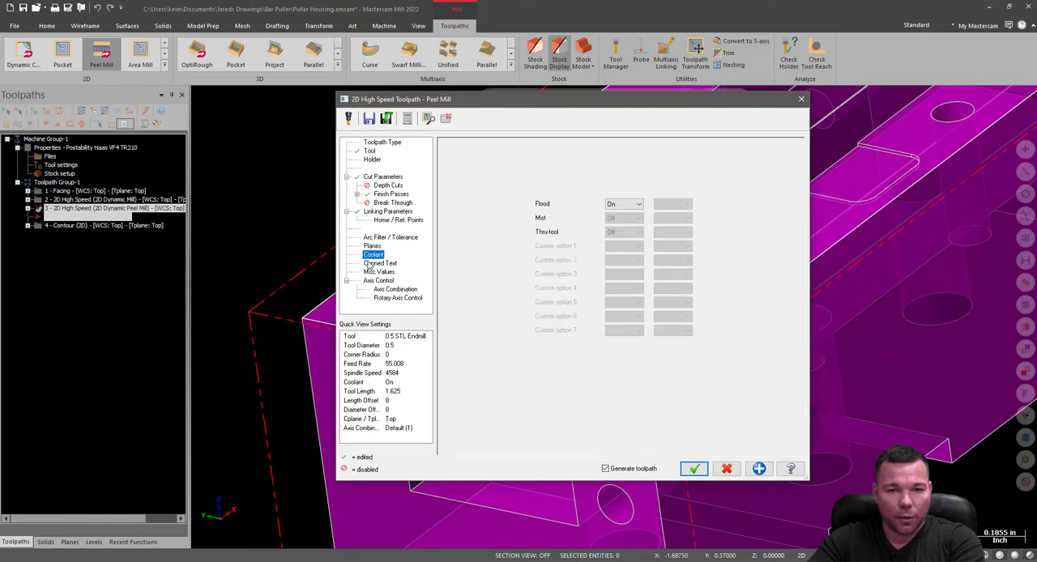
pyautogui.click(694, 468)
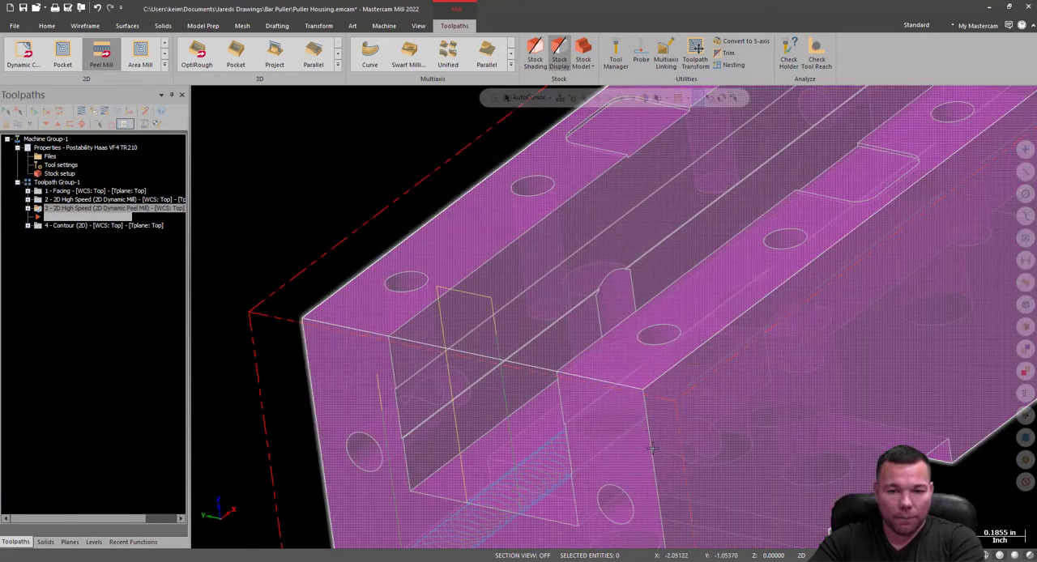
# Examine the generated peel toolpath along the open channel, especially where its finish pass enters and exits the channel's end.
pyautogui.scroll(-4, 604, 277)
pyautogui.moveTo(663, 256)
pyautogui.mouseDown(button='middle')
pyautogui.moveTo(694, 304)
pyautogui.moveTo(658, 246)
pyautogui.moveTo(657, 258)
pyautogui.mouseUp(button='middle')
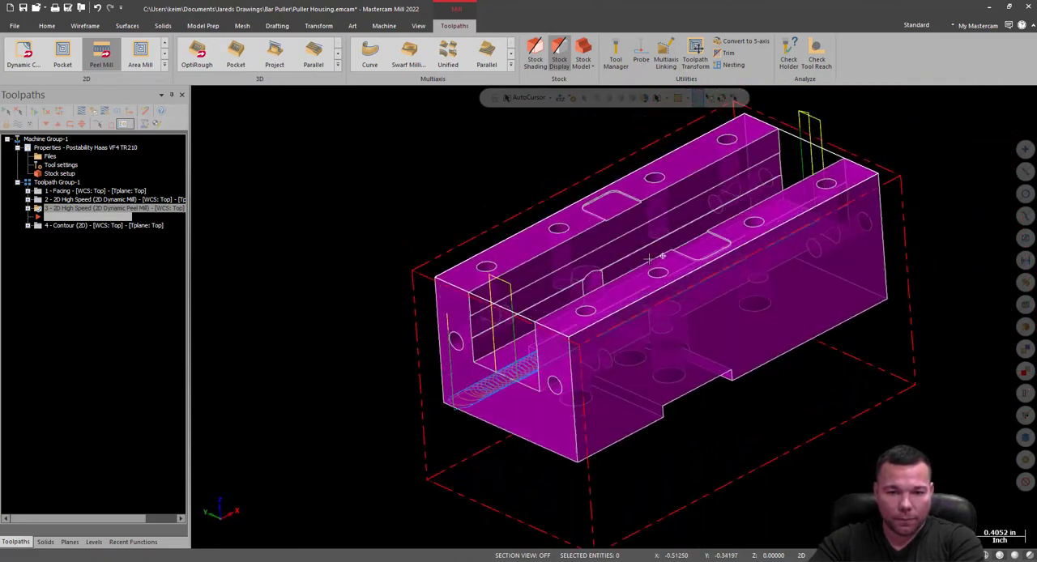
pyautogui.scroll(8, 499, 376)
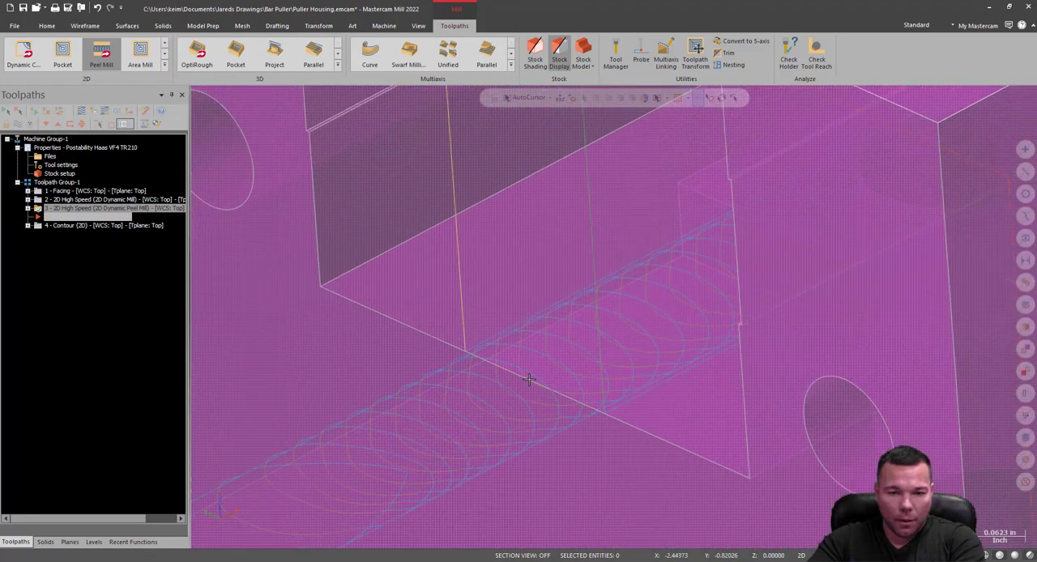
pyautogui.scroll(-8, 573, 380)
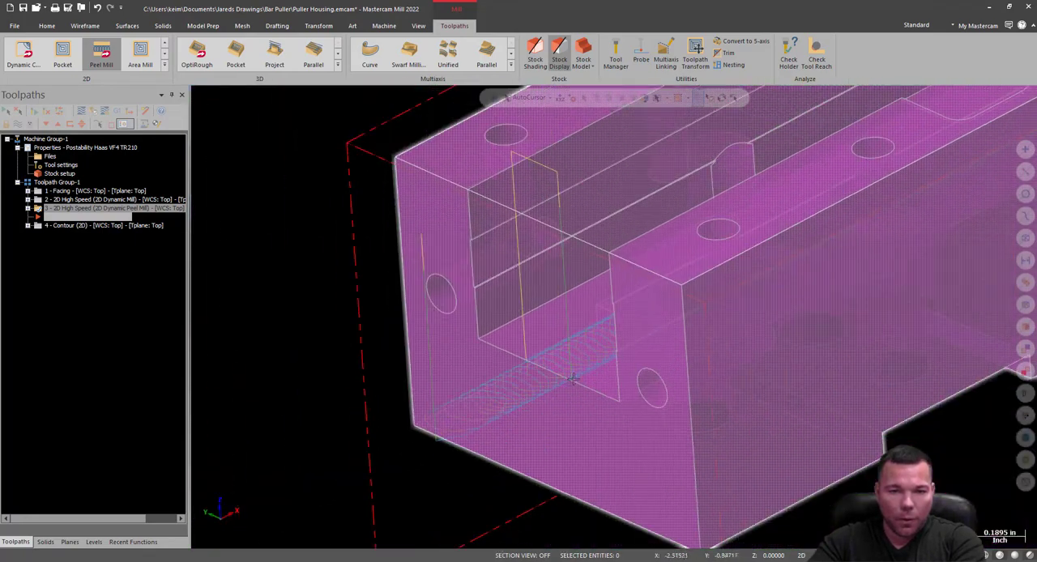
pyautogui.moveTo(572, 355); pyautogui.dragTo(711, 262, button='middle')
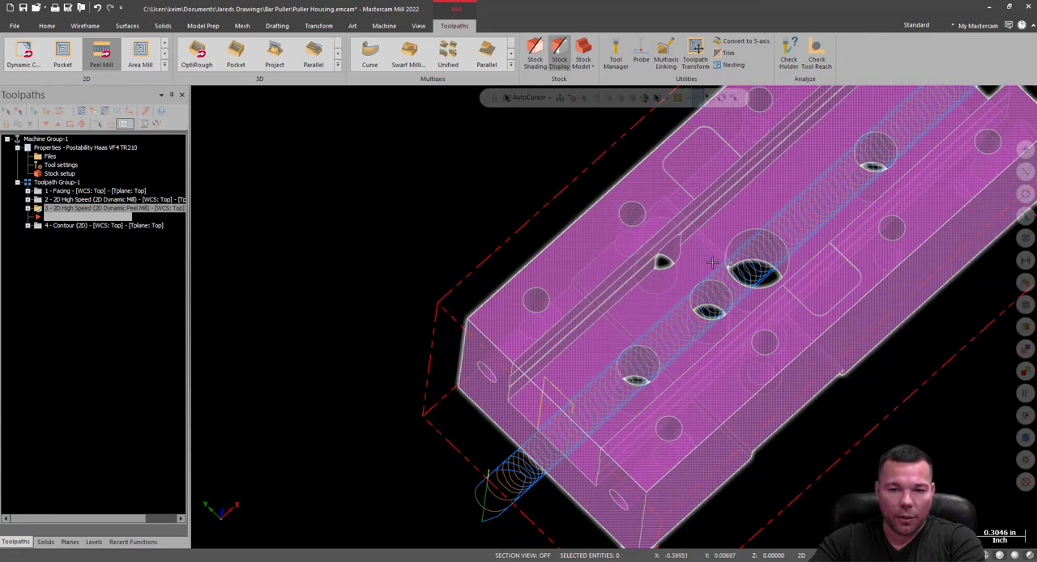
pyautogui.scroll(10, 531, 406)
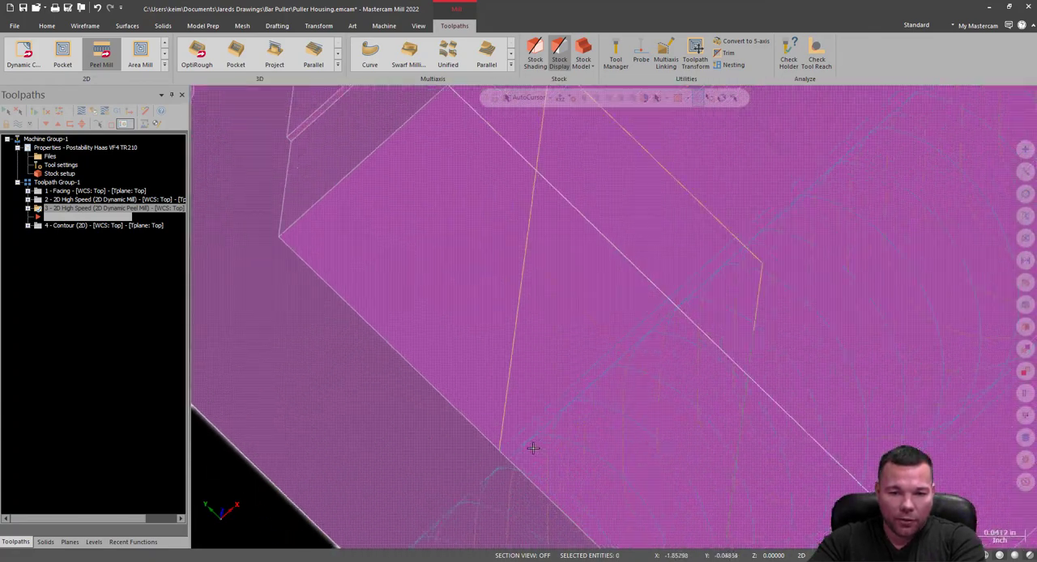
pyautogui.scroll(2, 500, 453)
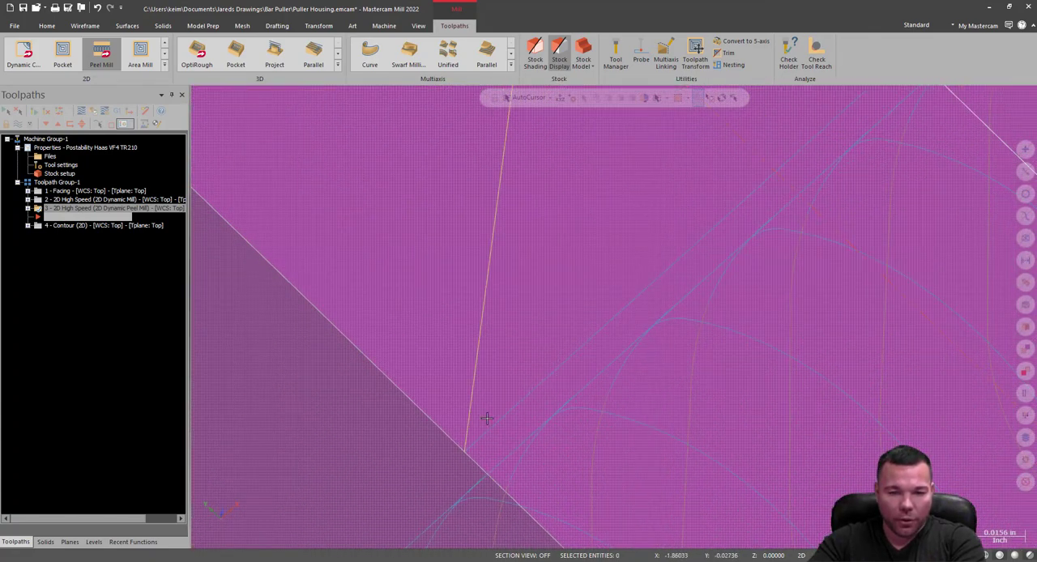
pyautogui.scroll(-9, 485, 434)
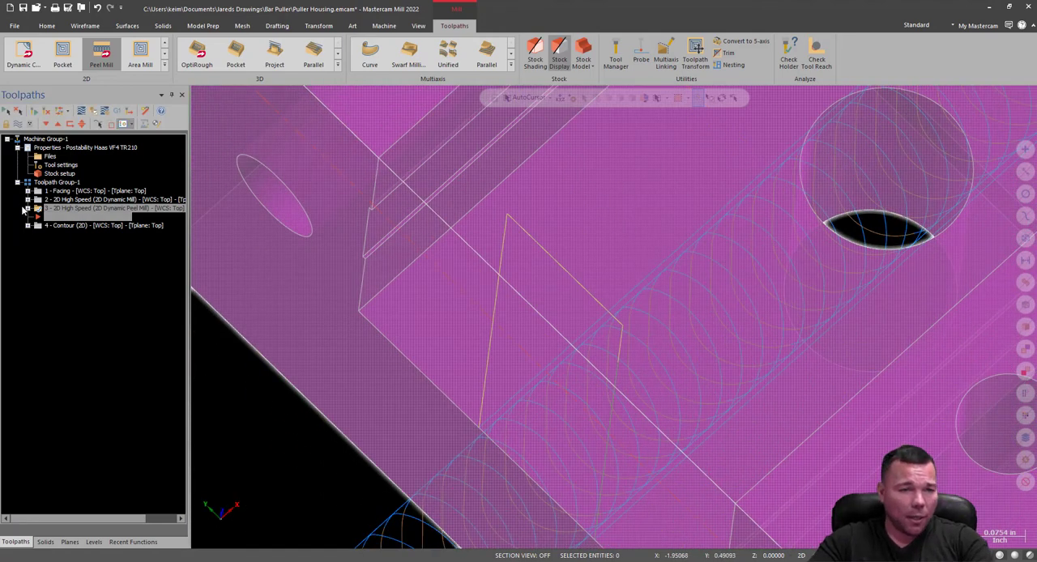
# Enable Lead In/Out with both entry and exit for the peel toolpath's finish passes and regenerate the toolpath.
pyautogui.click(27, 209)
pyautogui.click(55, 218)
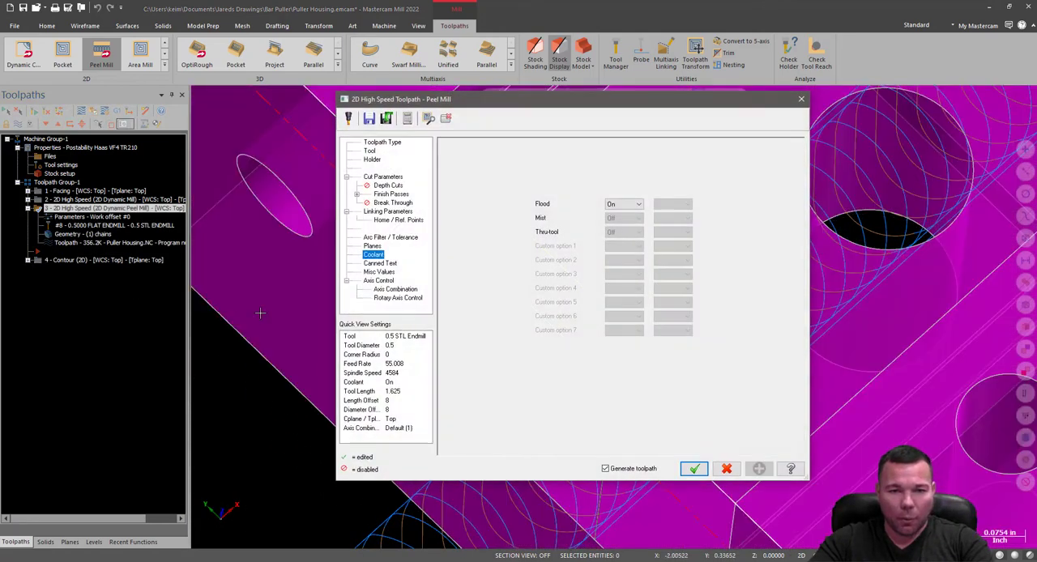
pyautogui.click(357, 195)
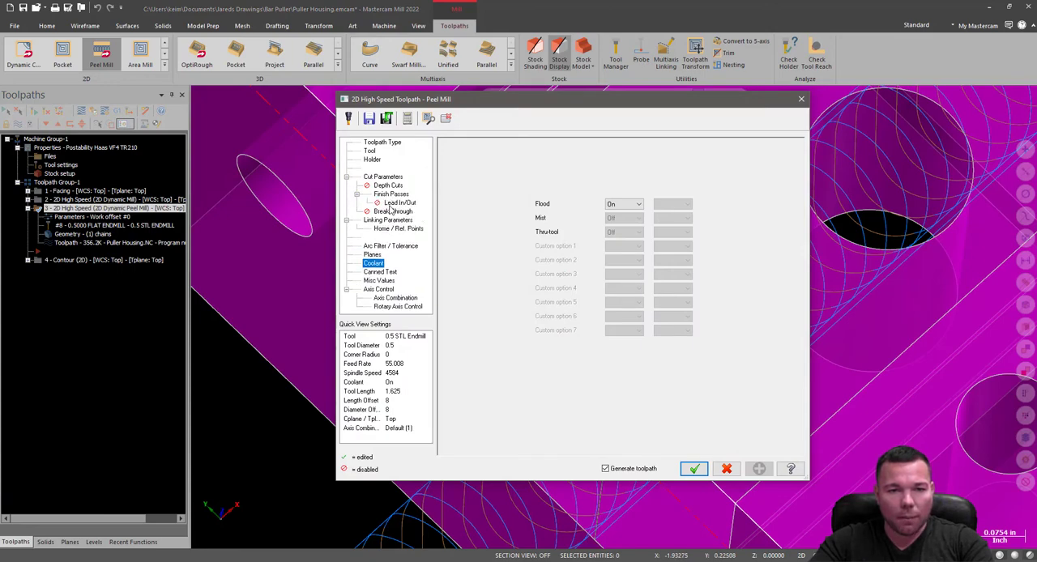
pyautogui.click(395, 203)
pyautogui.click(450, 146)
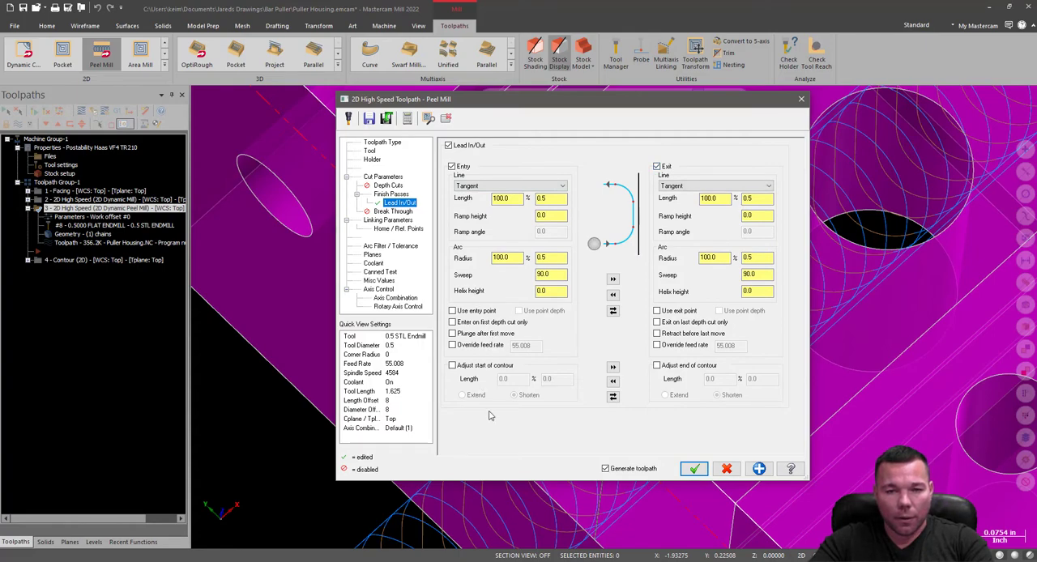
pyautogui.click(695, 470)
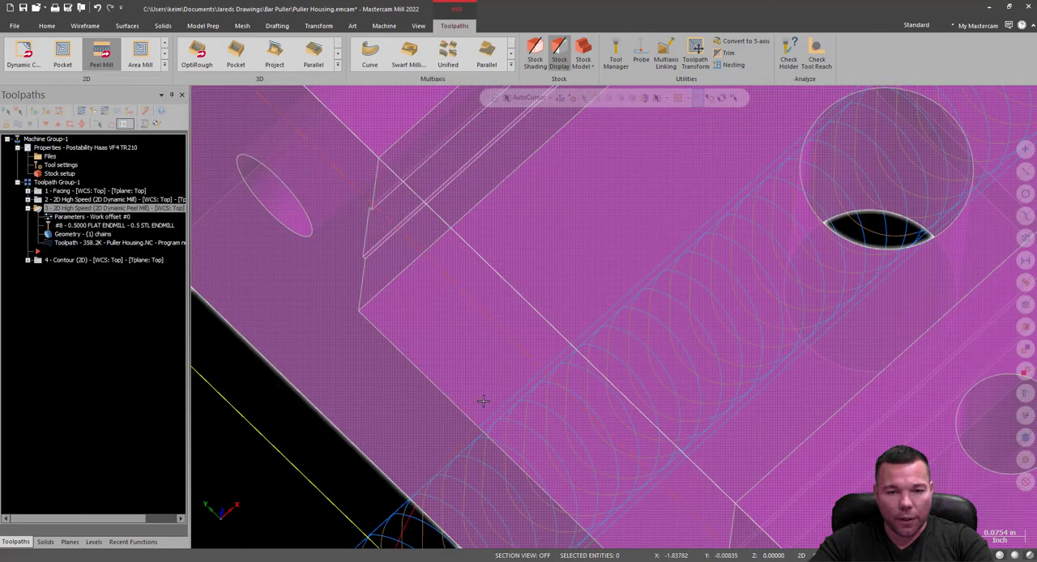
# Set the finish pass lead line length and arc radius to 10% (0.05) for both entry and exit, and apply the change.
pyautogui.scroll(-5, 483, 401)
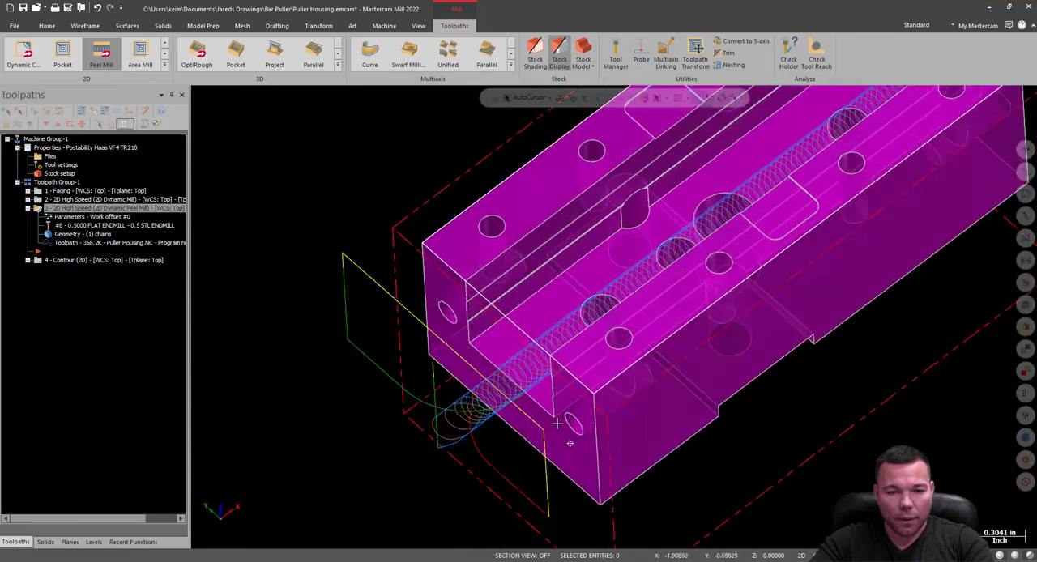
pyautogui.moveTo(557, 424); pyautogui.dragTo(607, 514, button='middle')
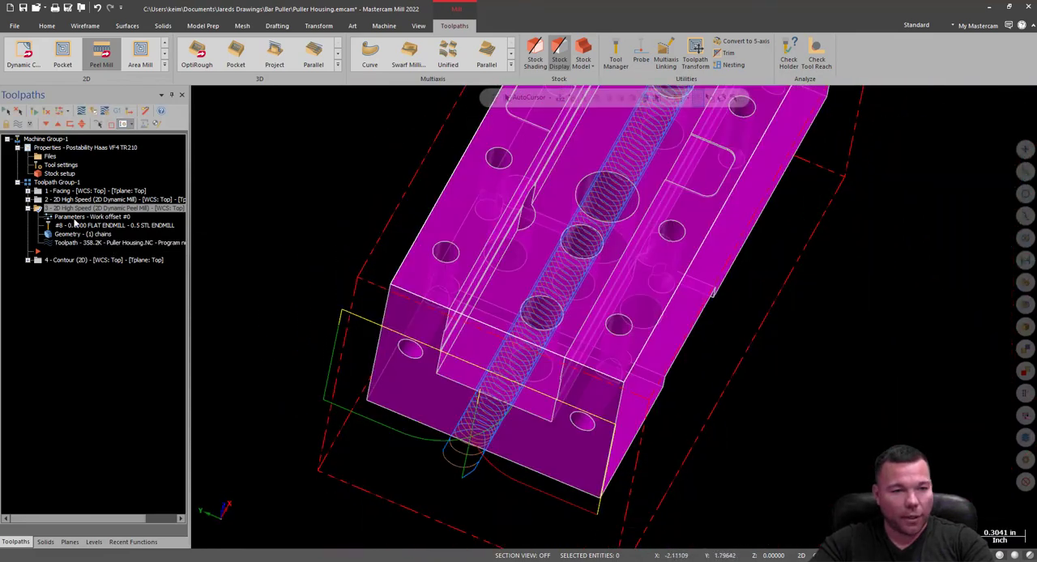
pyautogui.click(64, 217)
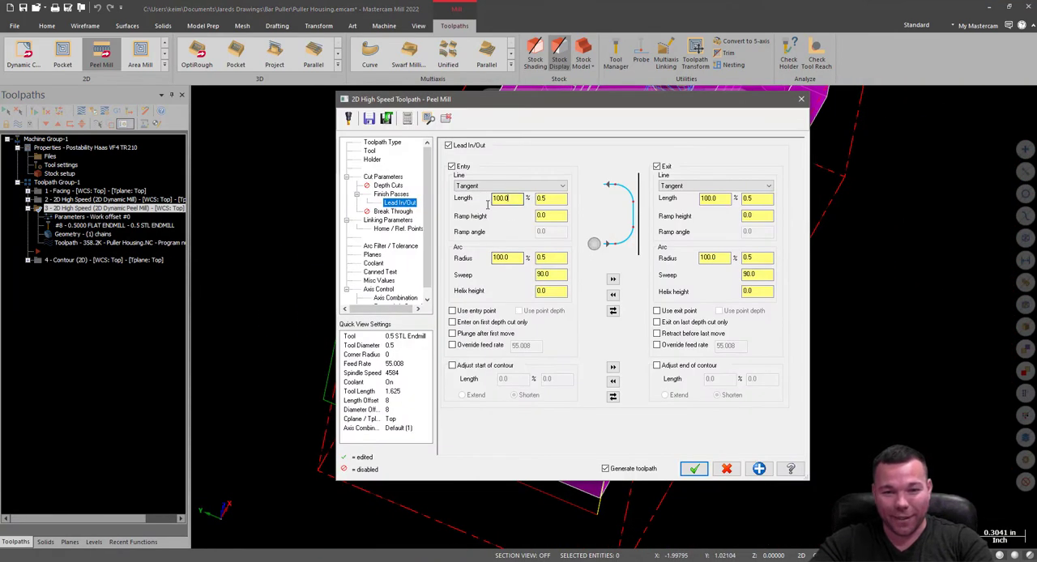
pyautogui.doubleClick(491, 199)
pyautogui.write('10')
pyautogui.doubleClick(496, 258)
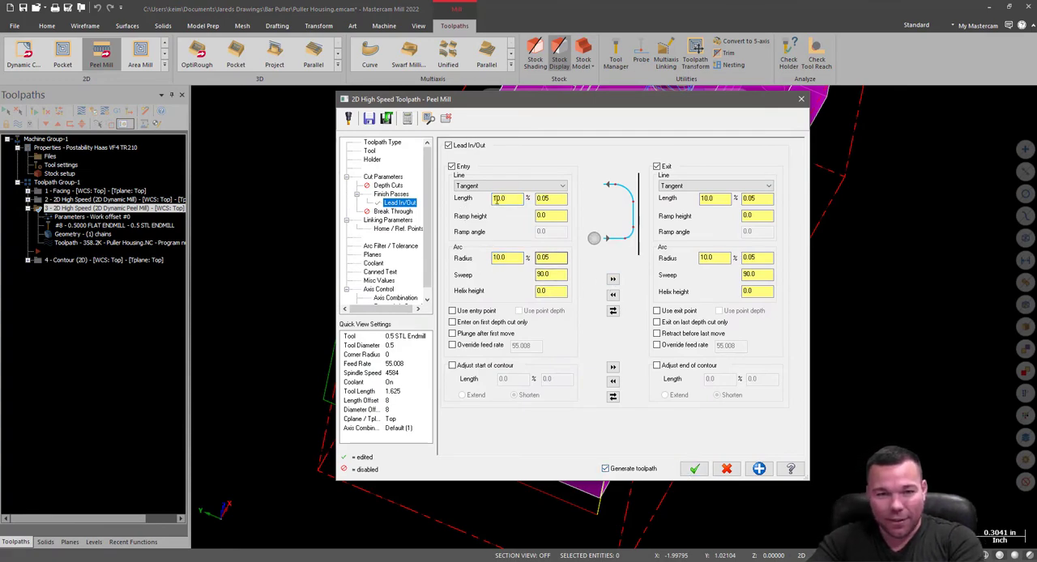
pyautogui.moveTo(504, 100); pyautogui.dragTo(4, 144)
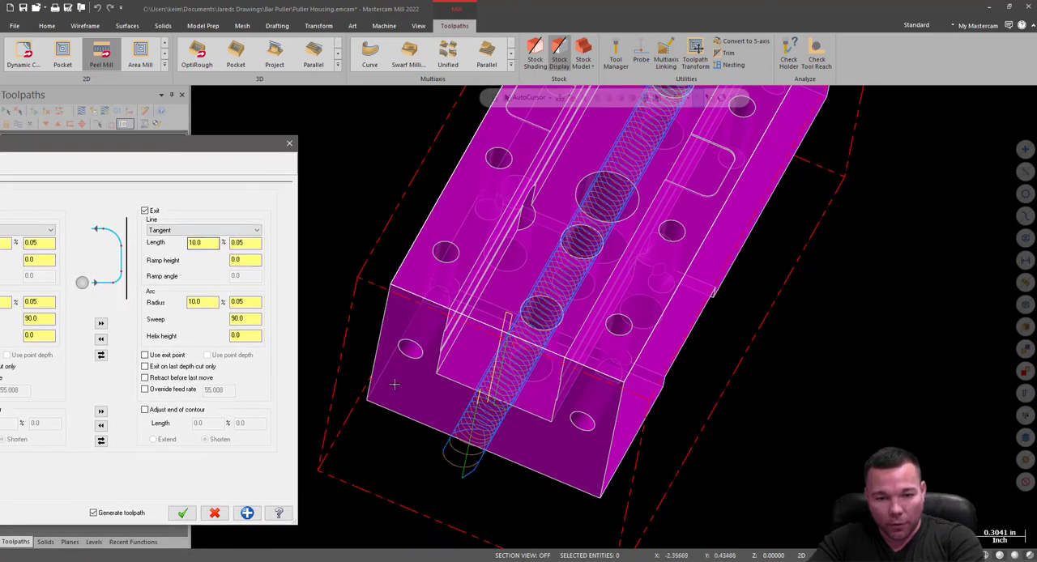
# Try to extend the start of the finish contour by 0.1, copy the extension to the contour end, and accept the parameters.
pyautogui.scroll(5, 487, 422)
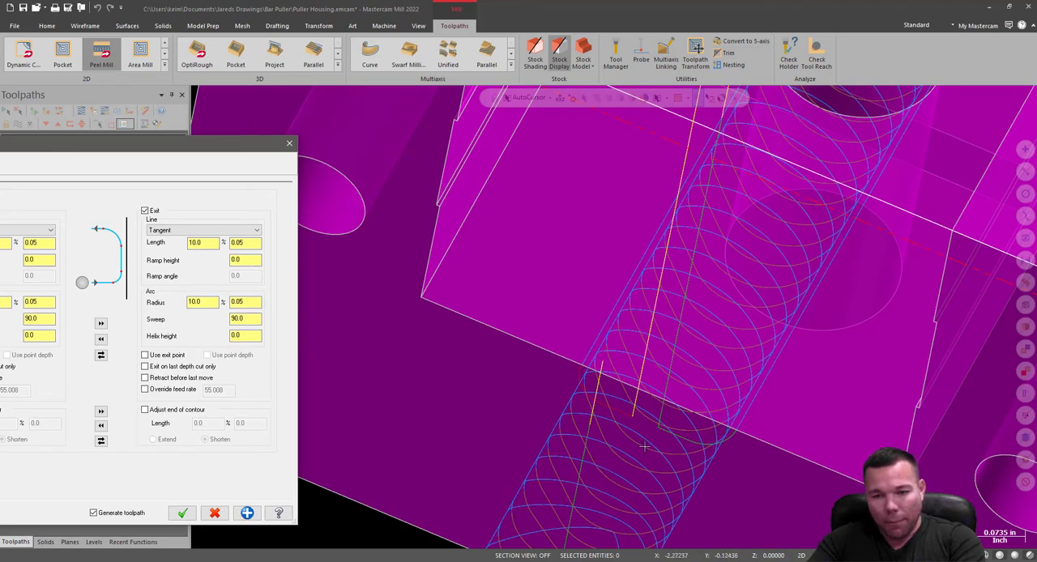
pyautogui.scroll(4, 736, 432)
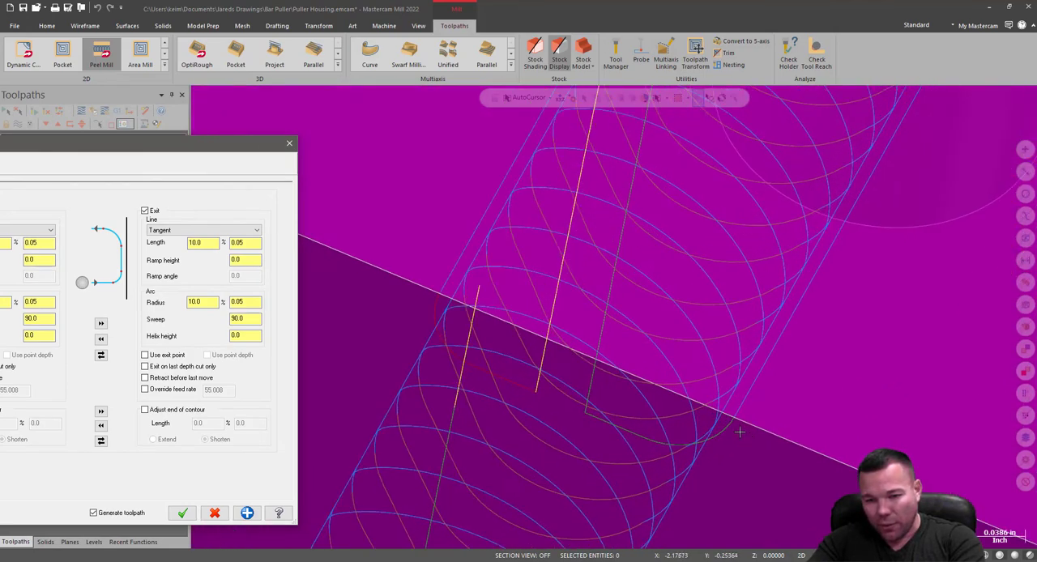
pyautogui.scroll(-1, 716, 334)
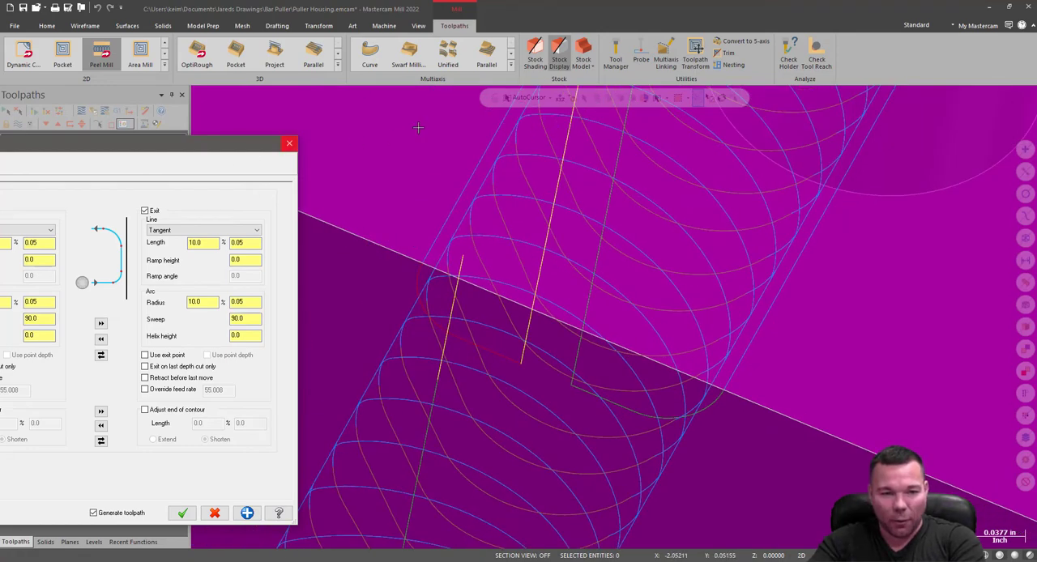
pyautogui.moveTo(251, 149); pyautogui.dragTo(469, 117)
pyautogui.click(162, 378)
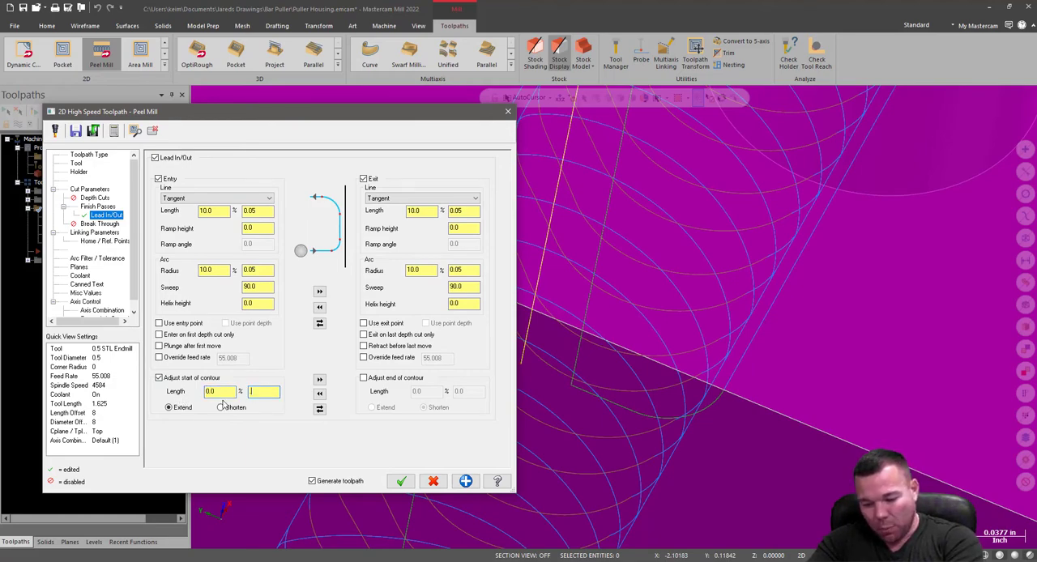
pyautogui.click(319, 381)
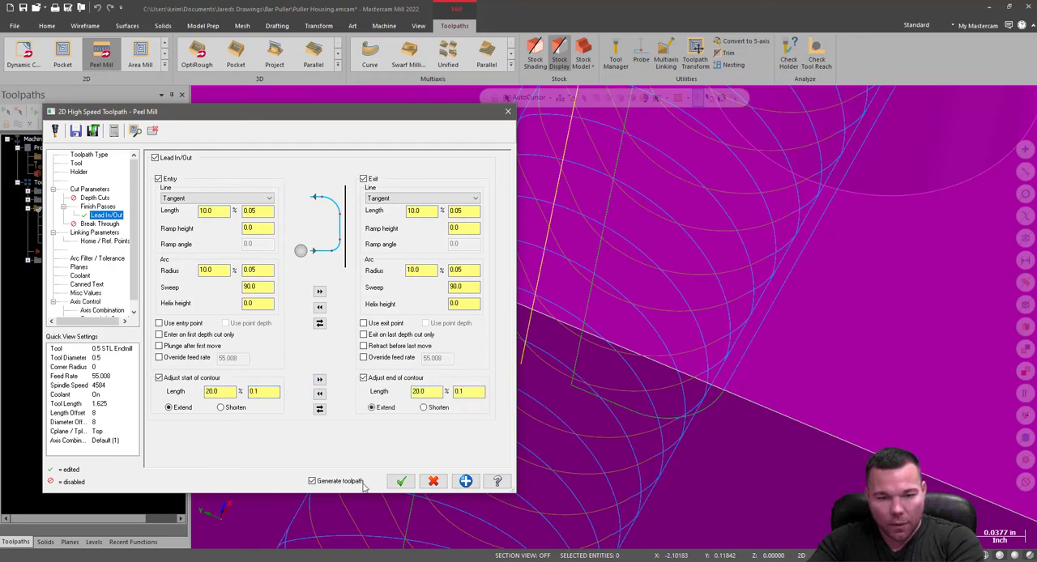
pyautogui.click(406, 486)
# Examine the finish pass lead-in and lead-out moves at both open ends of the channel against the part's edges.
pyautogui.scroll(-6, 465, 416)
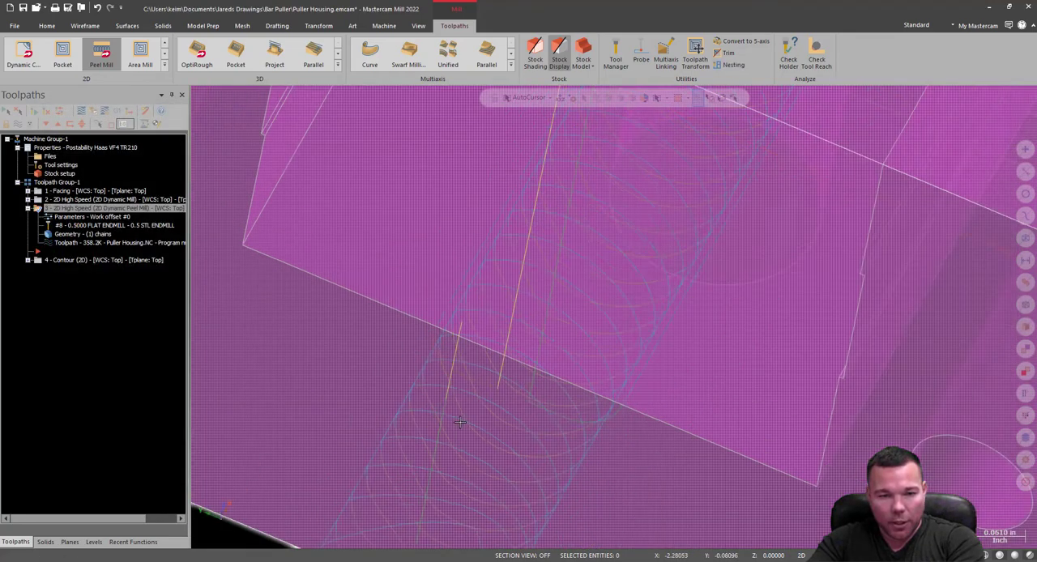
pyautogui.scroll(8, 491, 415)
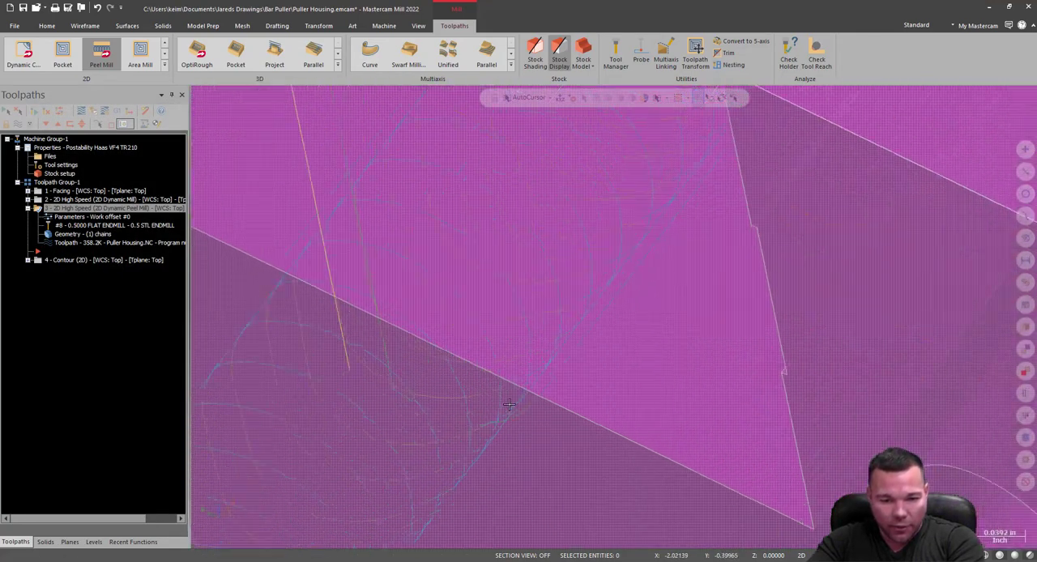
pyautogui.scroll(1, 498, 409)
pyautogui.scroll(5, 607, 380)
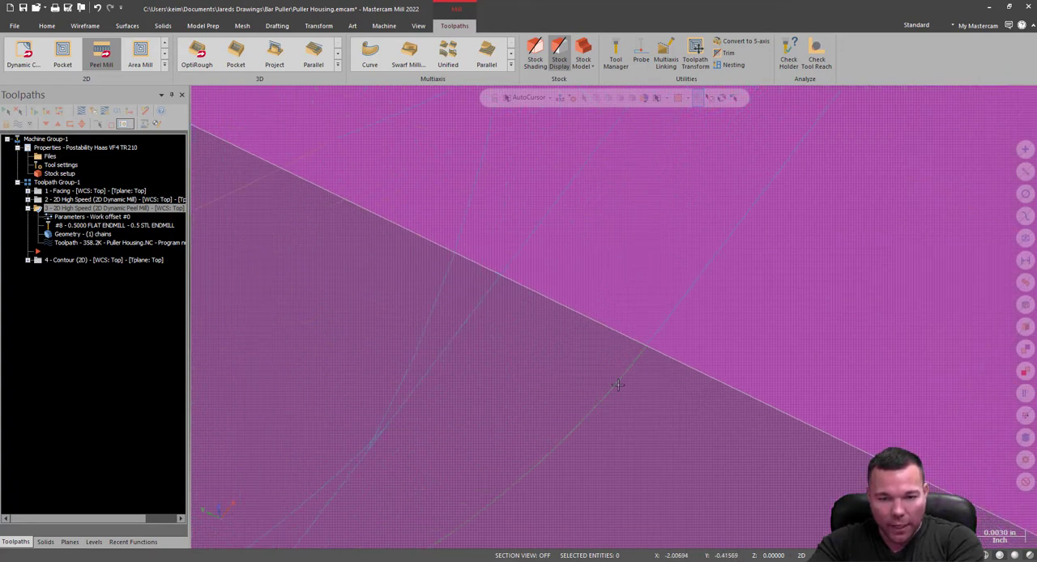
pyautogui.scroll(-8, 600, 397)
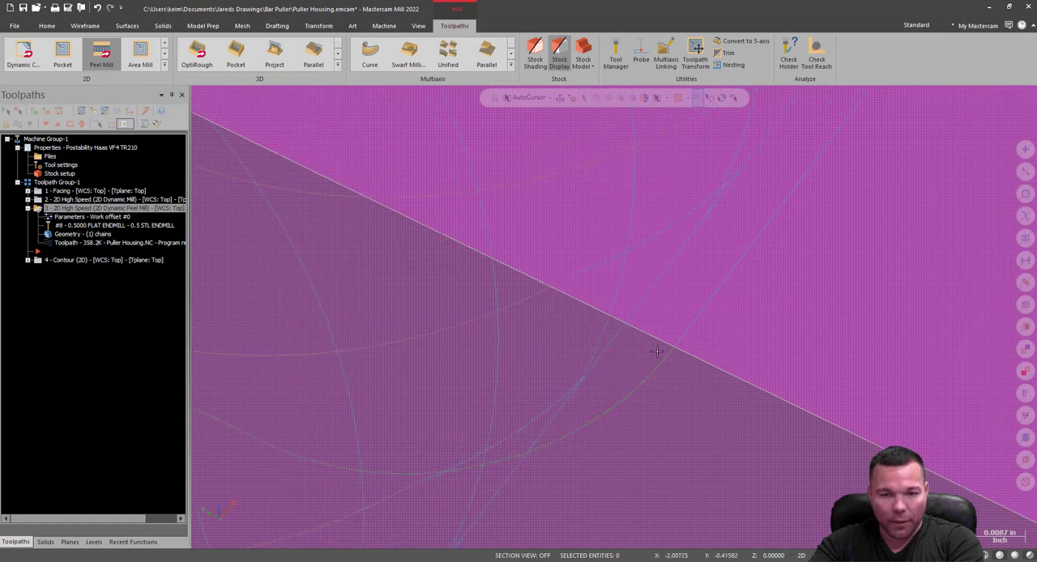
pyautogui.scroll(-2, 590, 323)
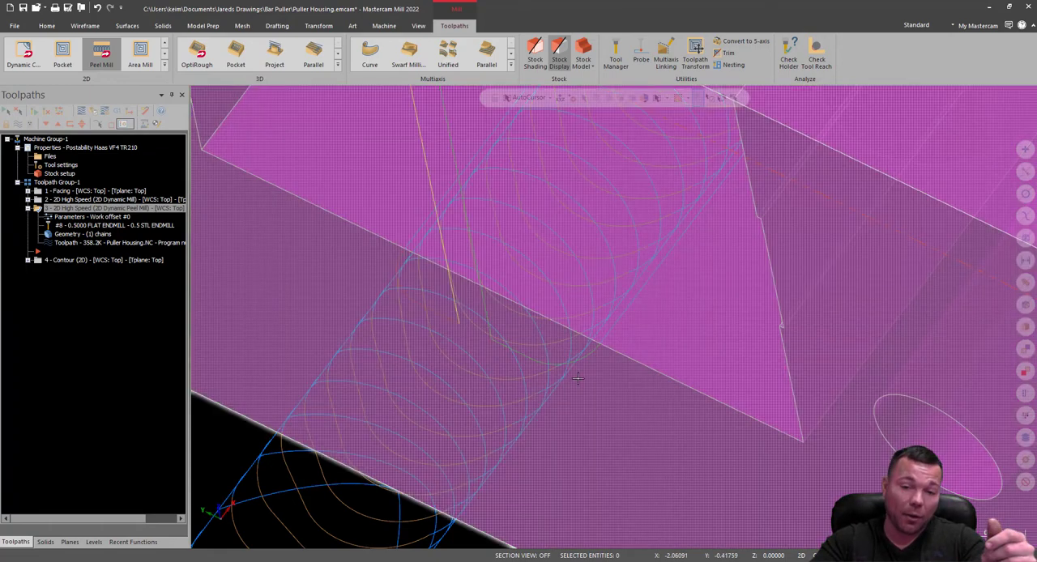
pyautogui.scroll(3, 606, 364)
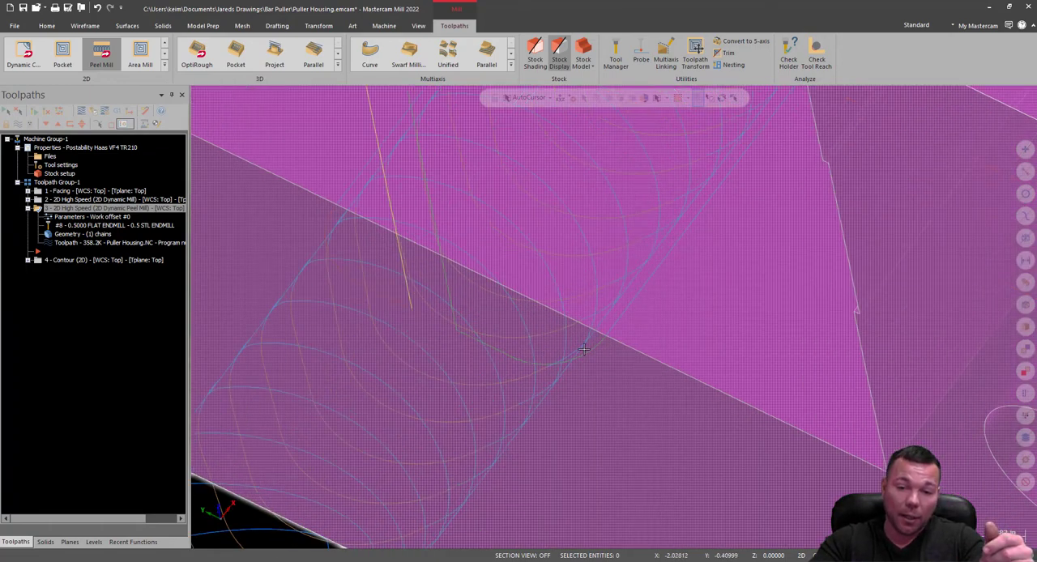
pyautogui.scroll(3, 670, 361)
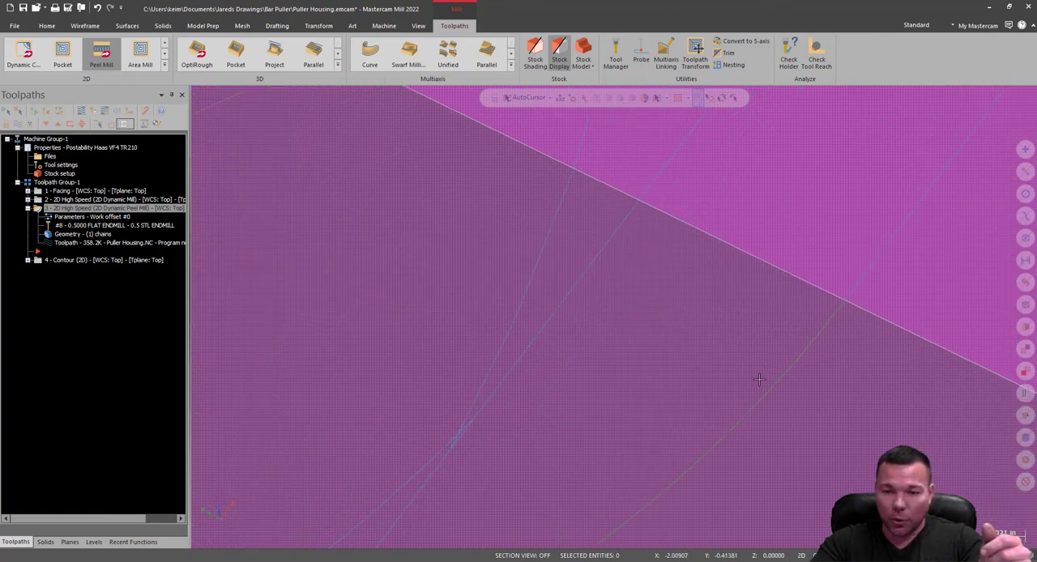
pyautogui.scroll(-4, 762, 380)
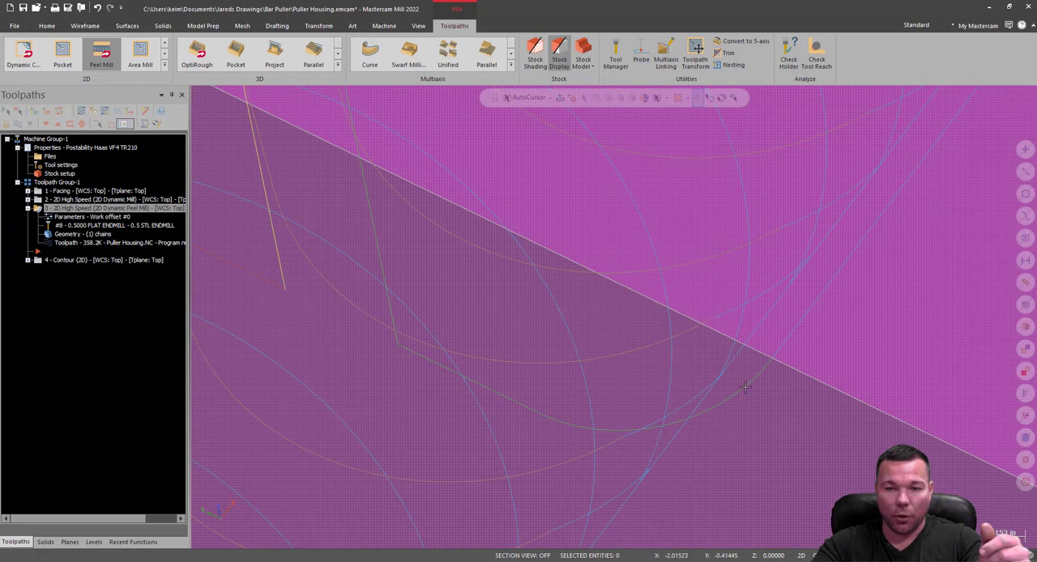
pyautogui.scroll(-2, 745, 393)
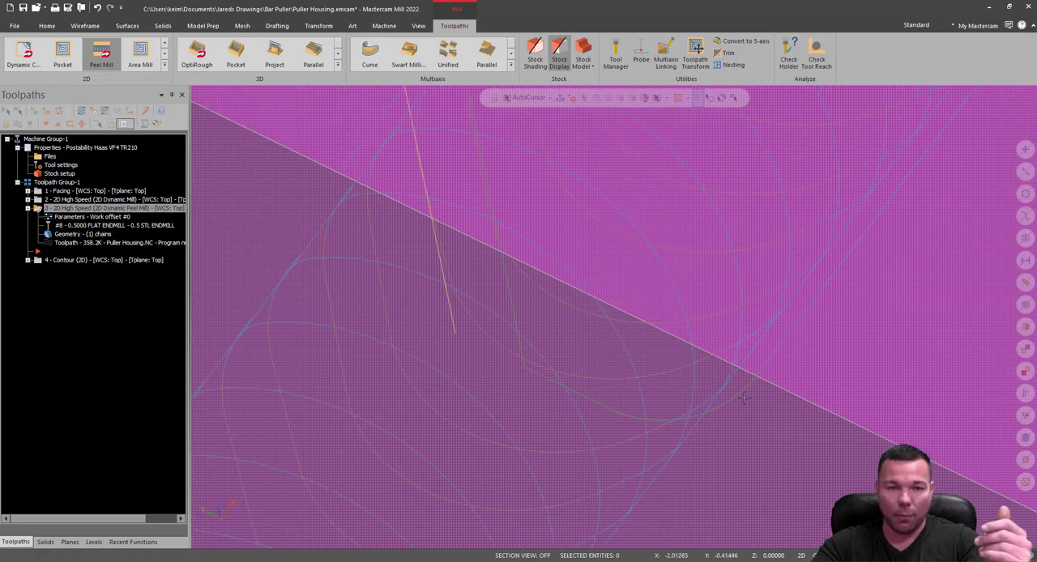
pyautogui.scroll(-10, 745, 397)
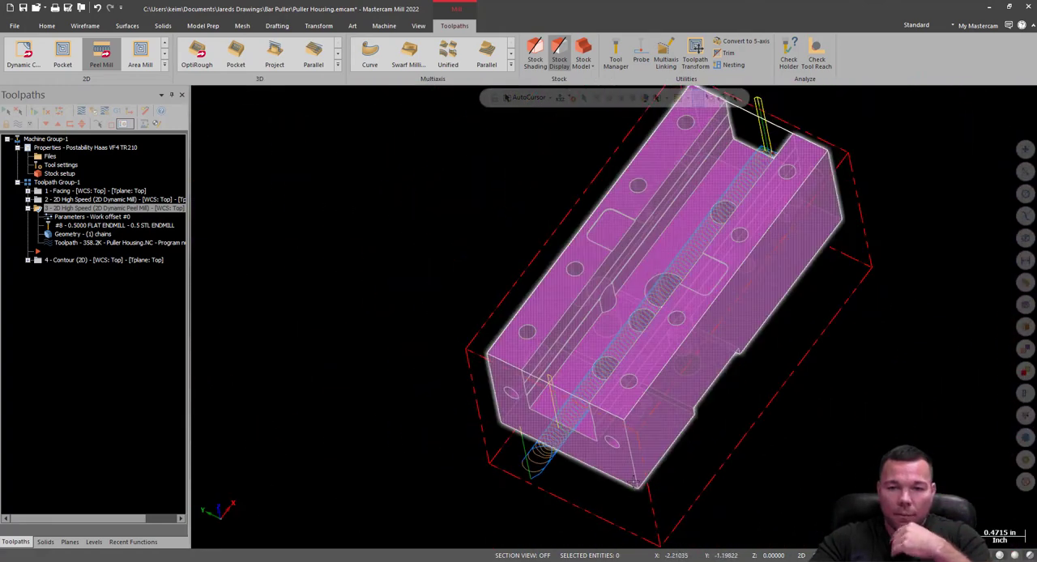
pyautogui.moveTo(828, 353); pyautogui.dragTo(778, 353, button='middle')
pyautogui.scroll(8, 778, 352)
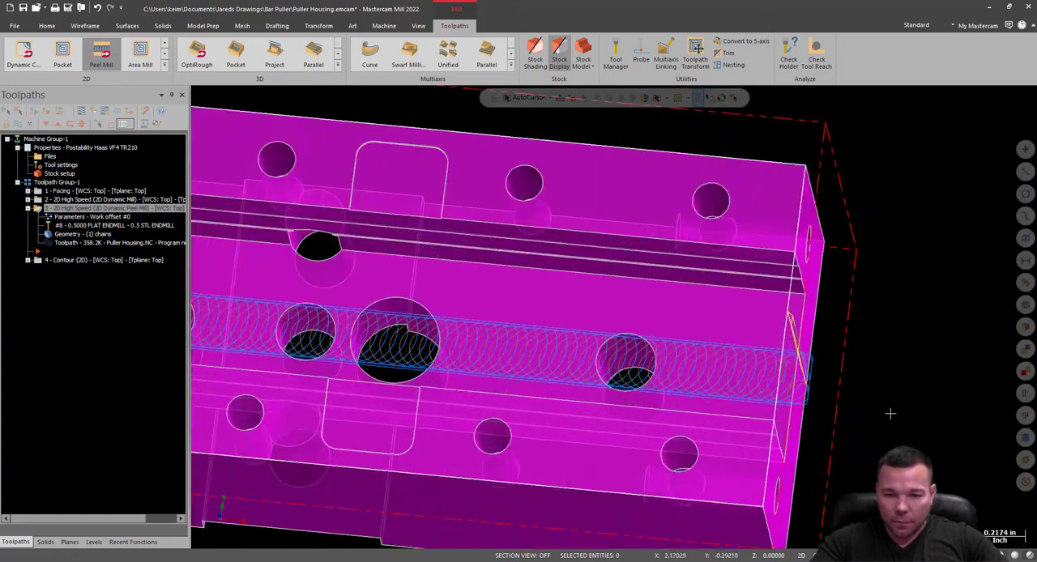
pyautogui.scroll(6, 737, 327)
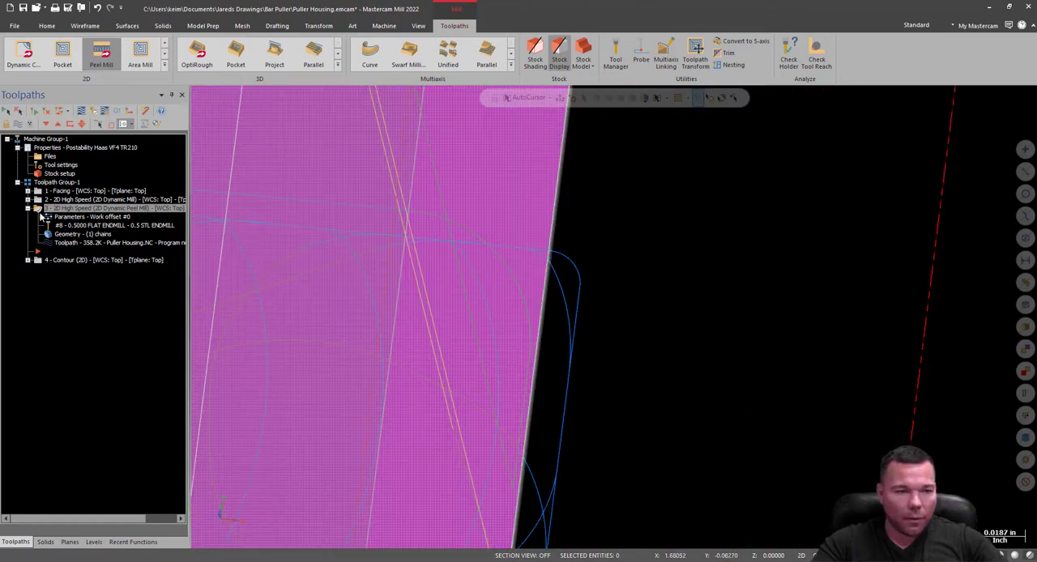
# Extend both the start and end of the peel toolpath's finish contour by 0.1 (20%) and accept the parameters.
pyautogui.click(55, 218)
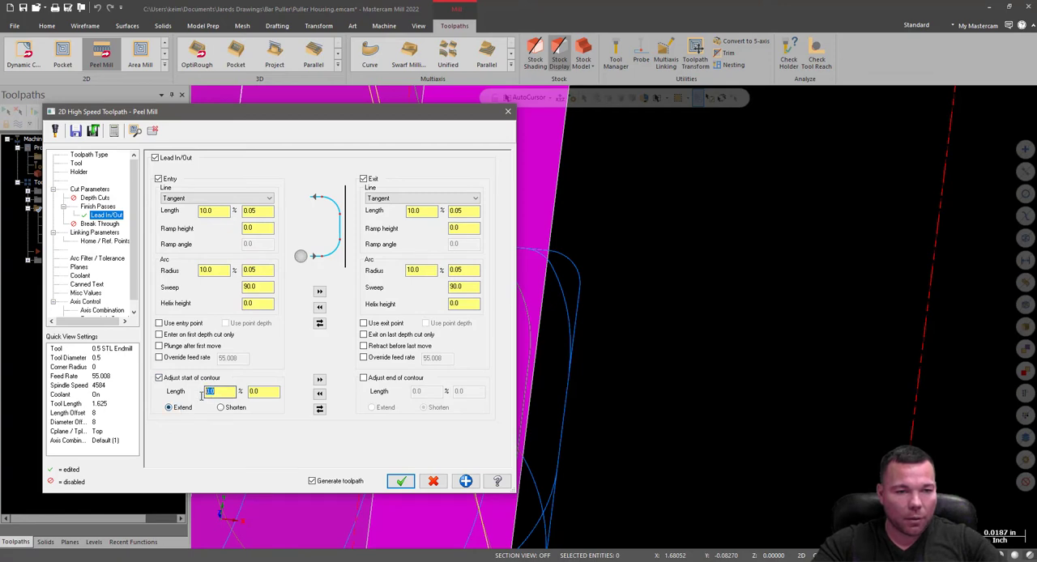
pyautogui.write('1')
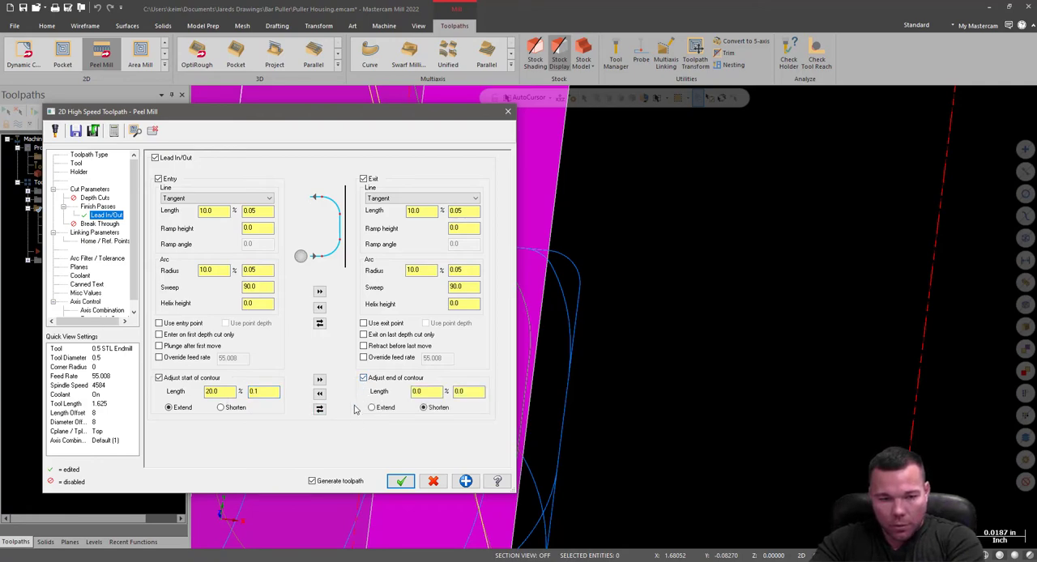
pyautogui.click(400, 482)
# Examine the regenerated finish pass entry and exit moves at both open ends of the channel.
pyautogui.scroll(-2, 779, 350)
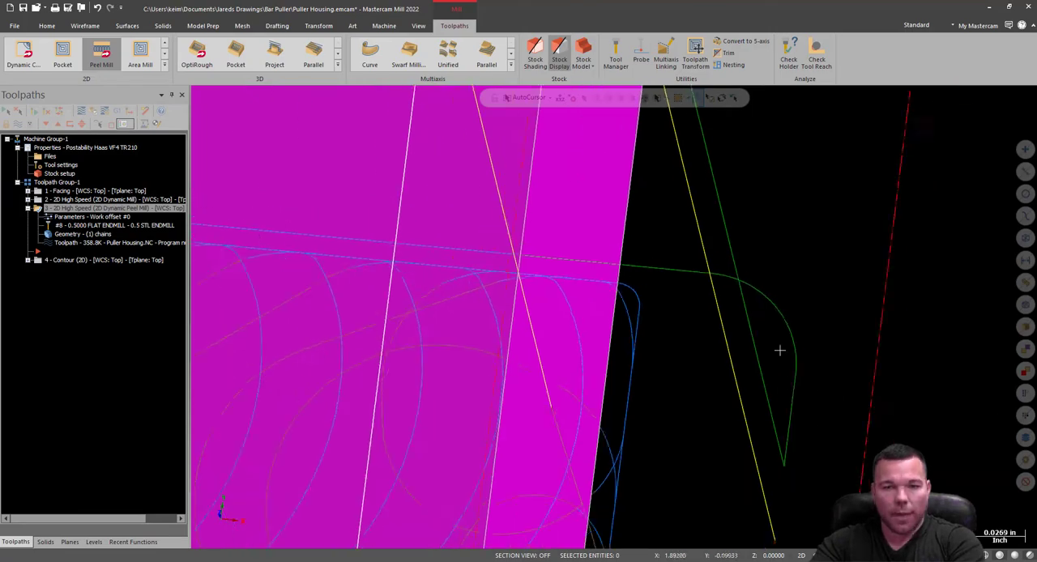
pyautogui.scroll(-5, 780, 350)
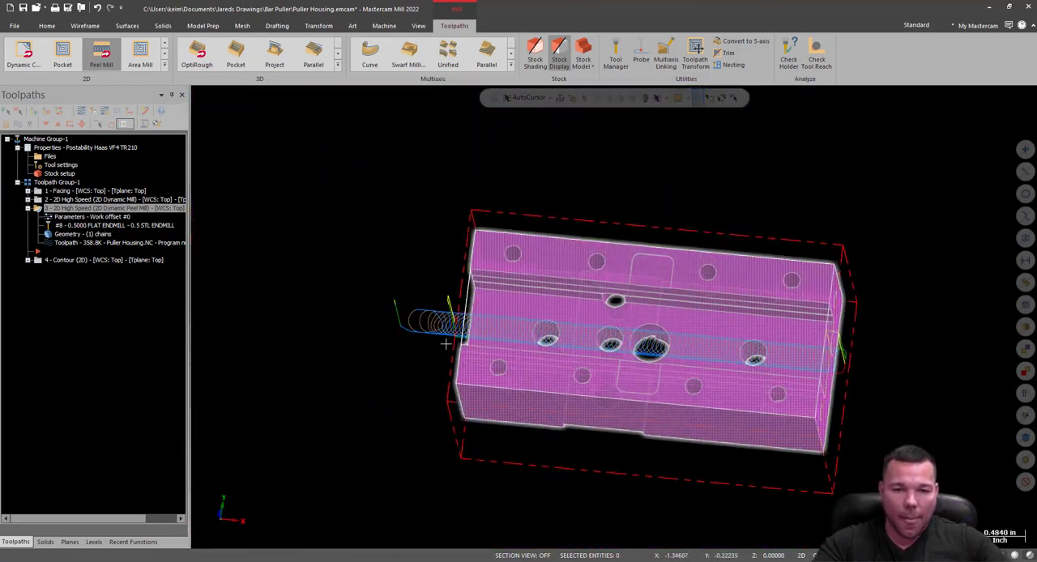
pyautogui.scroll(8, 446, 344)
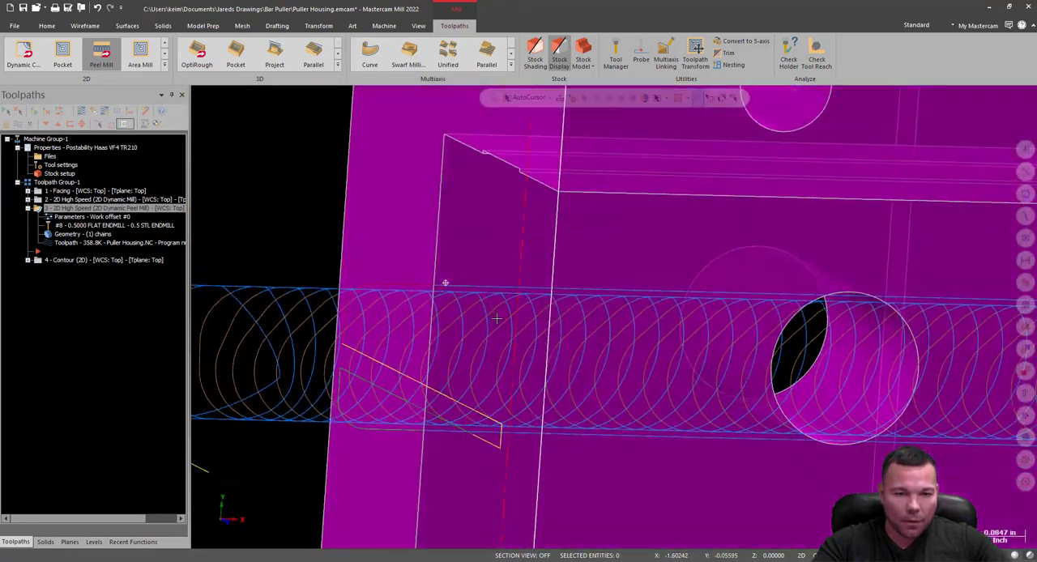
pyautogui.moveTo(497, 318); pyautogui.dragTo(383, 299, button='middle')
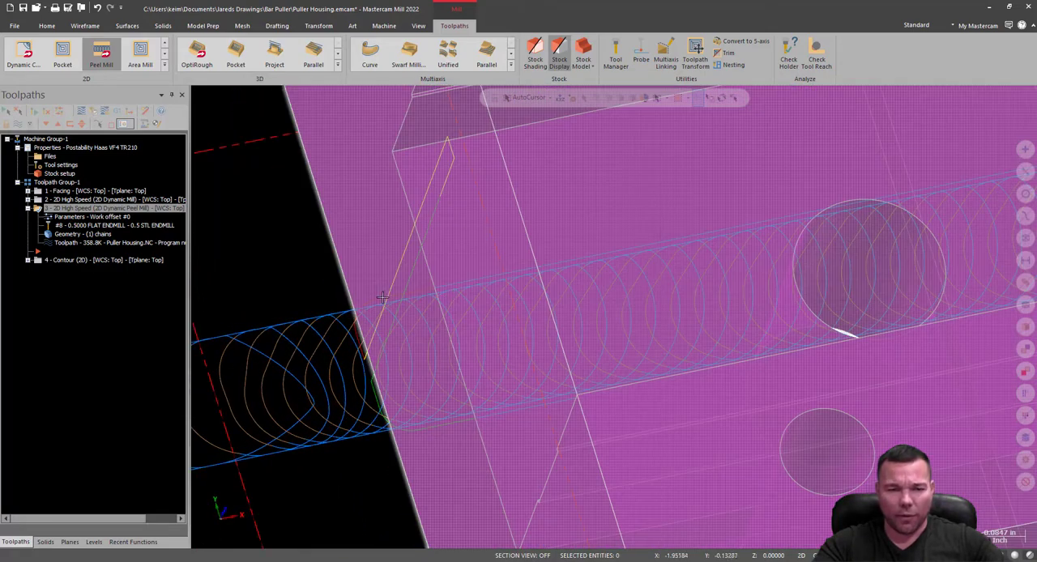
pyautogui.scroll(4, 410, 348)
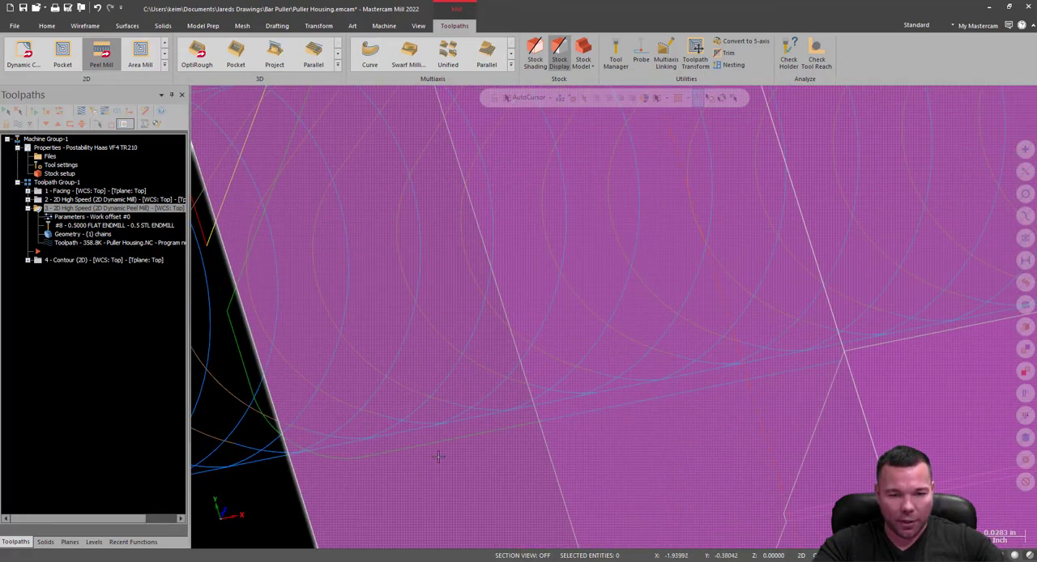
pyautogui.scroll(-10, 430, 450)
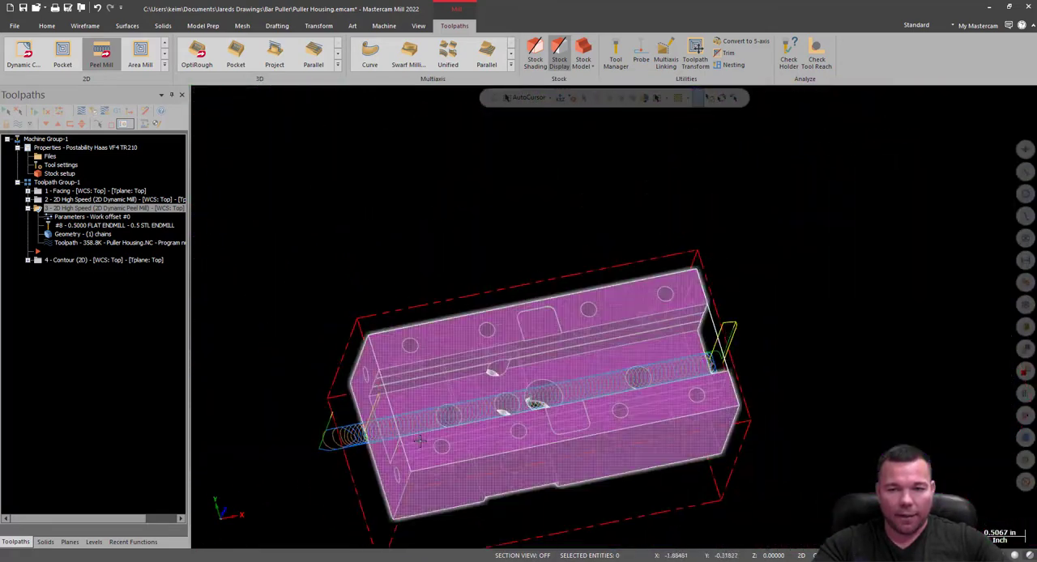
pyautogui.moveTo(420, 442); pyautogui.dragTo(393, 408, button='middle')
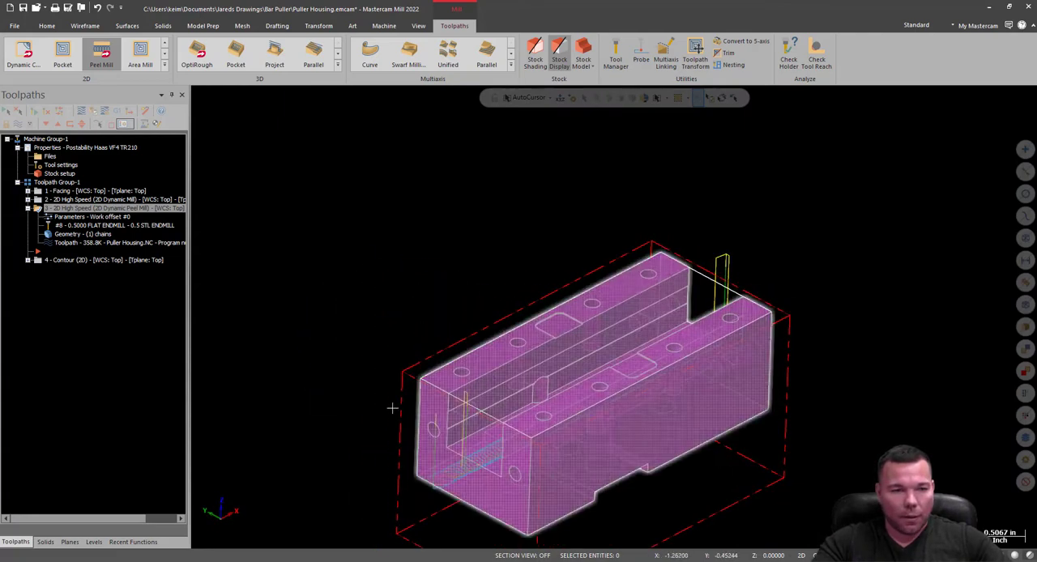
# Move the insert position below the Contour operation, collapse the peel mill operation and hide the toolpath display.
pyautogui.moveTo(39, 252); pyautogui.dragTo(38, 260)
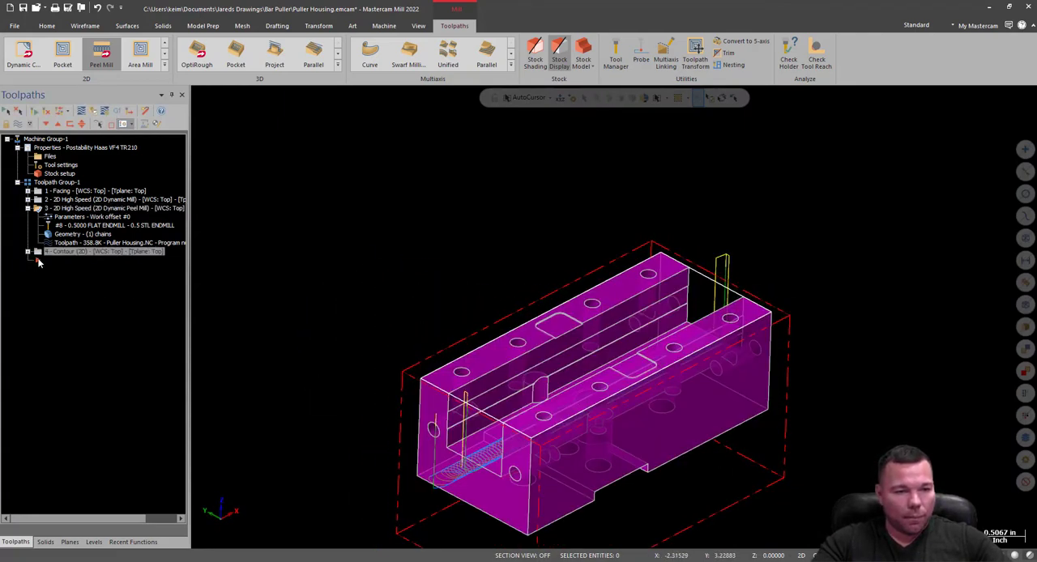
pyautogui.click(28, 208)
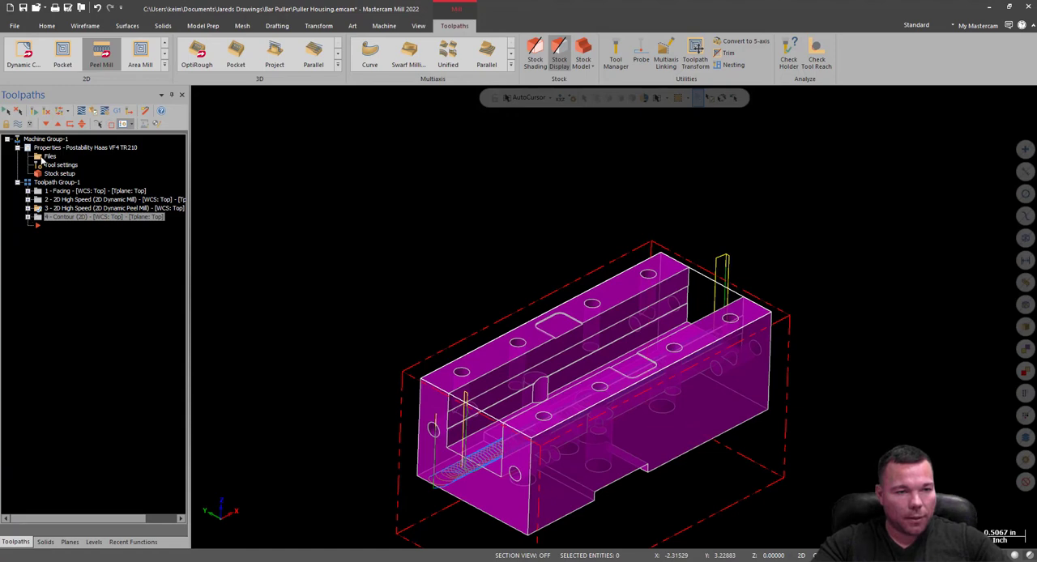
pyautogui.hotkey('alt', 't')
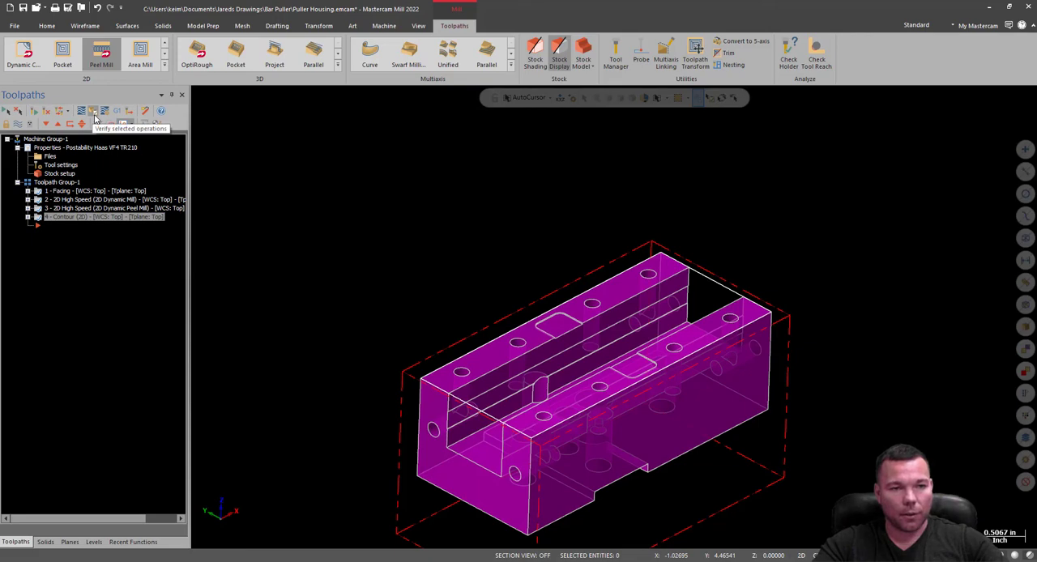
# Verify all four operations in a maximized simulator window and run the simulation.
pyautogui.click(94, 116)
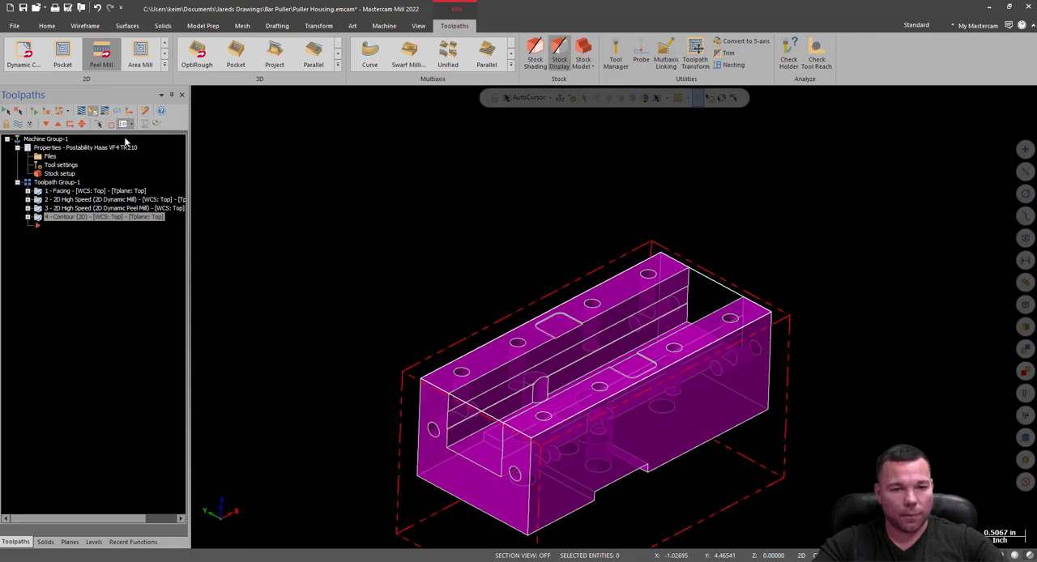
pyautogui.click(600, 93)
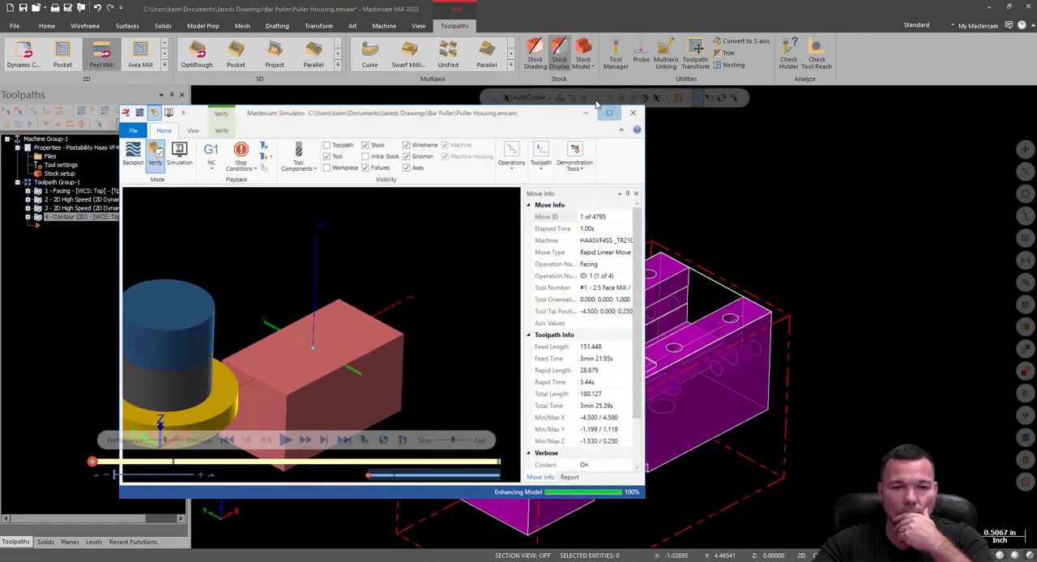
pyautogui.click(445, 502)
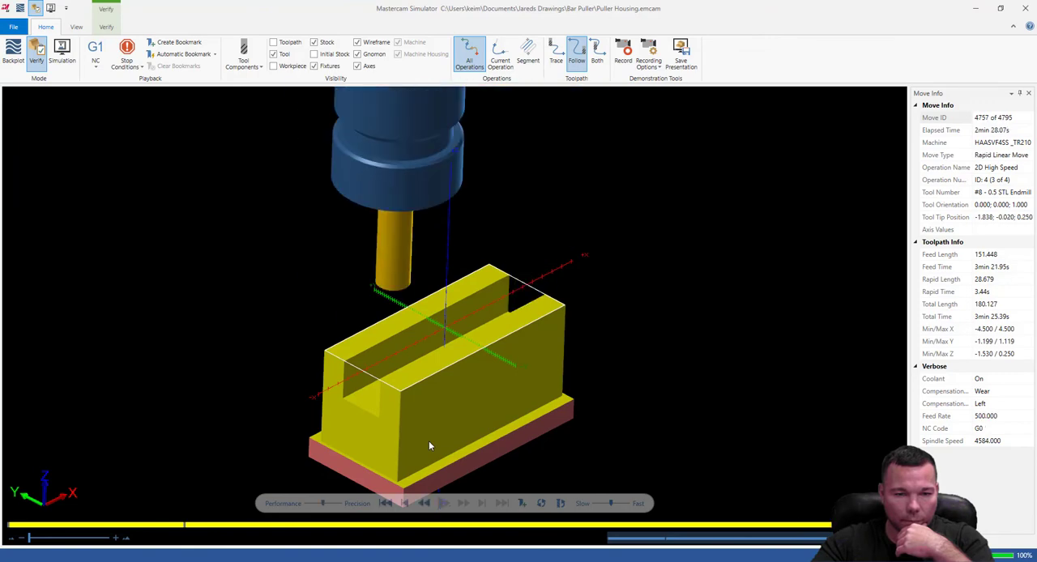
# Inspect the simulated stock's channel walls, floor and open ends, and close the simulator.
pyautogui.scroll(3, 355, 394)
pyautogui.scroll(8, 356, 394)
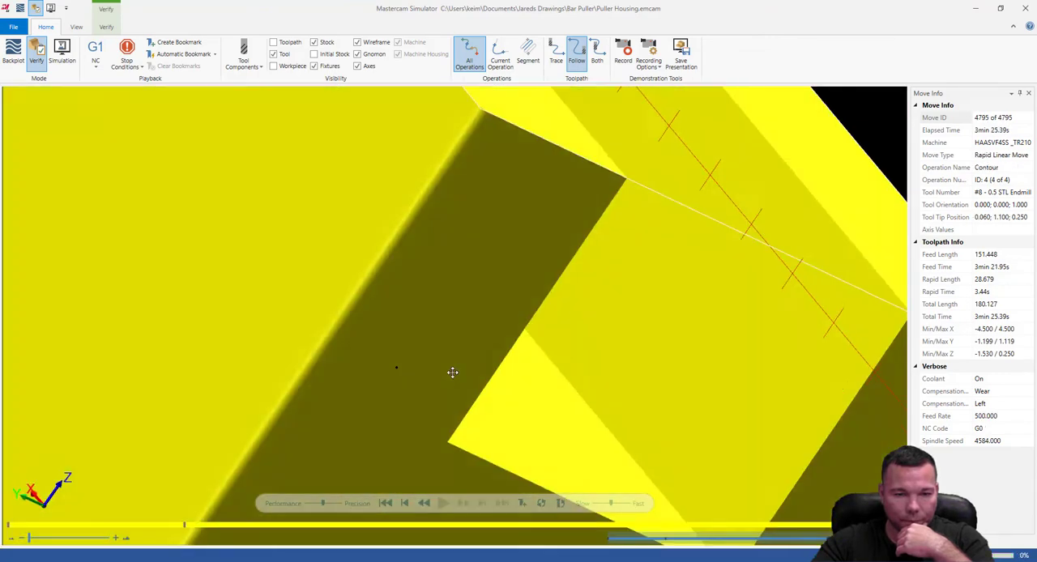
pyautogui.scroll(-9, 423, 375)
pyautogui.scroll(4, 501, 206)
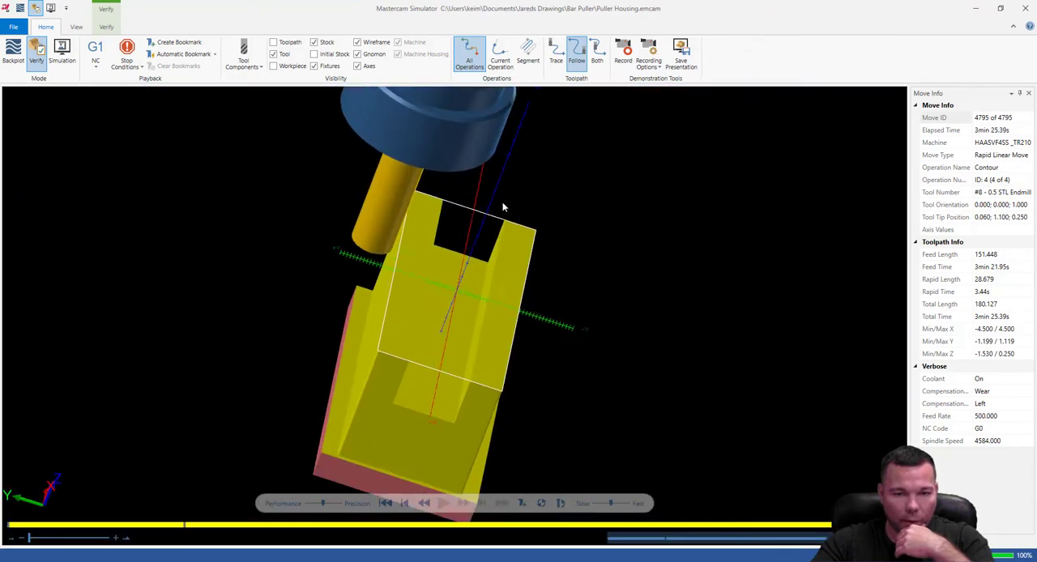
pyautogui.scroll(-4, 492, 230)
pyautogui.moveTo(490, 386); pyautogui.dragTo(451, 348, button='middle')
pyautogui.scroll(5, 443, 282)
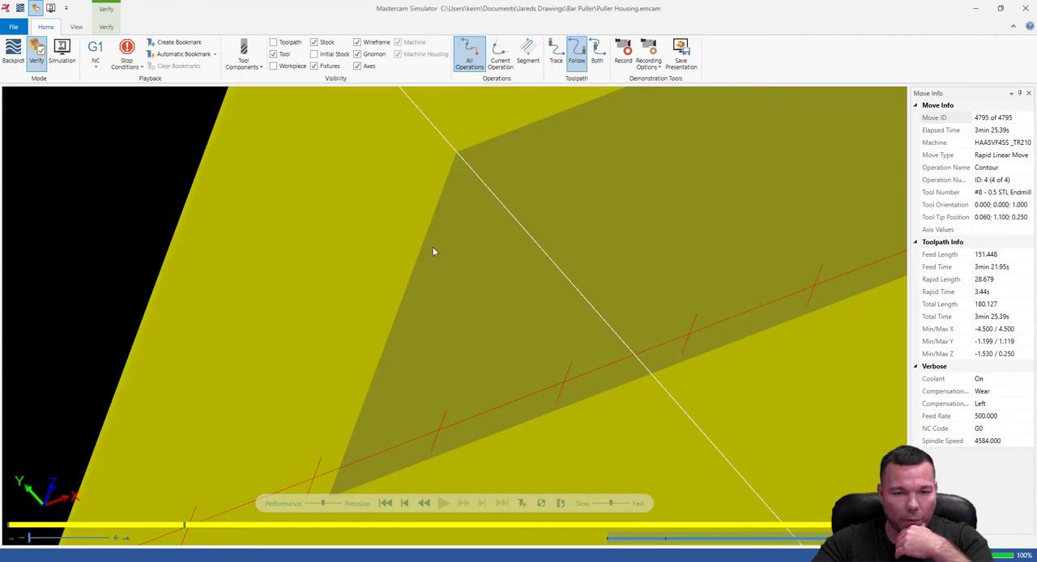
pyautogui.click(1025, 8)
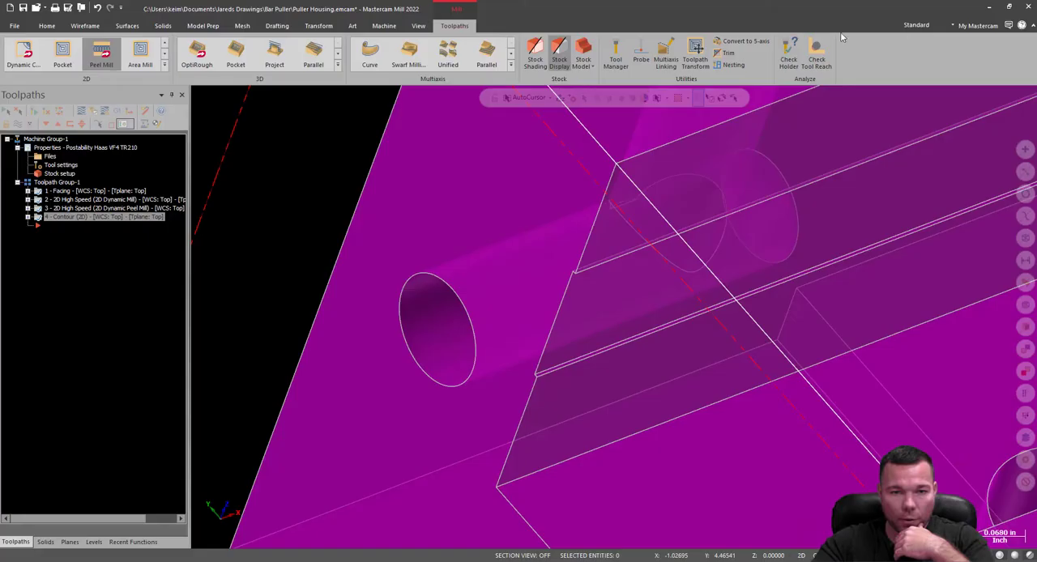
# Orient the part to the Top (WCS) view and display the list of levels.
pyautogui.scroll(-5, 637, 182)
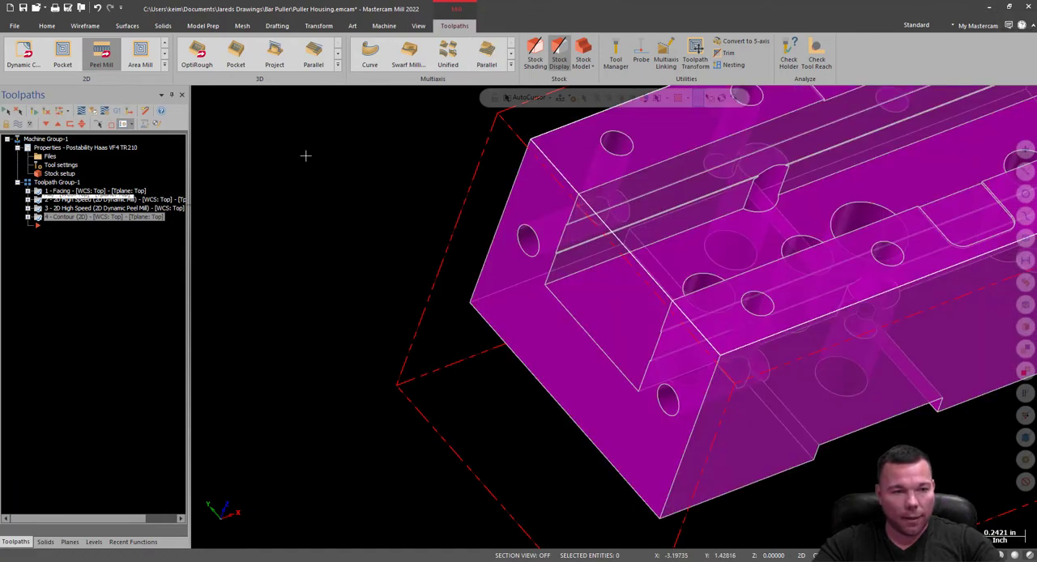
pyautogui.scroll(-2, 409, 388)
pyautogui.scroll(-2, 410, 387)
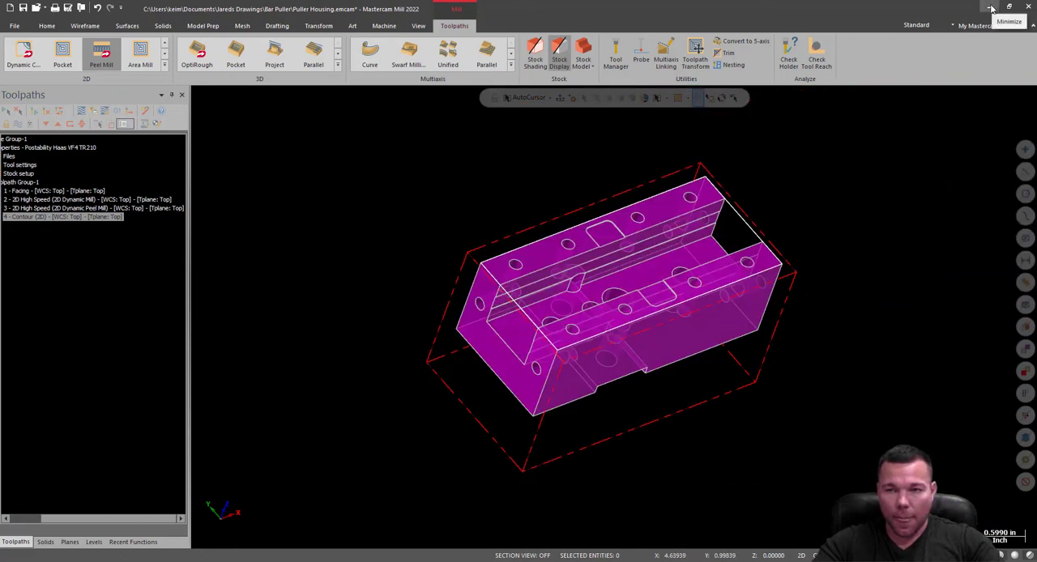
pyautogui.scroll(3, 712, 230)
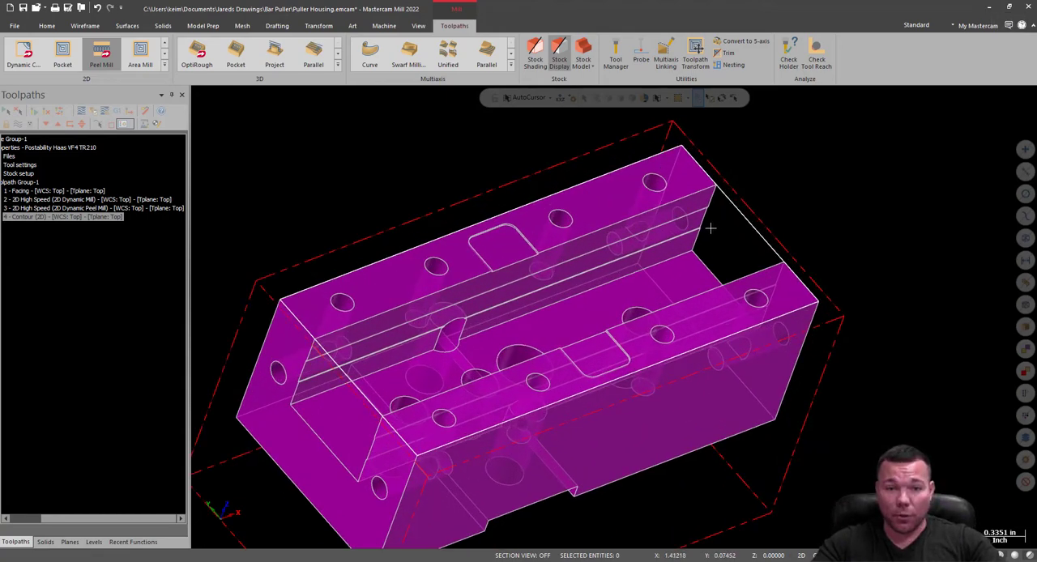
pyautogui.rightClick(820, 133)
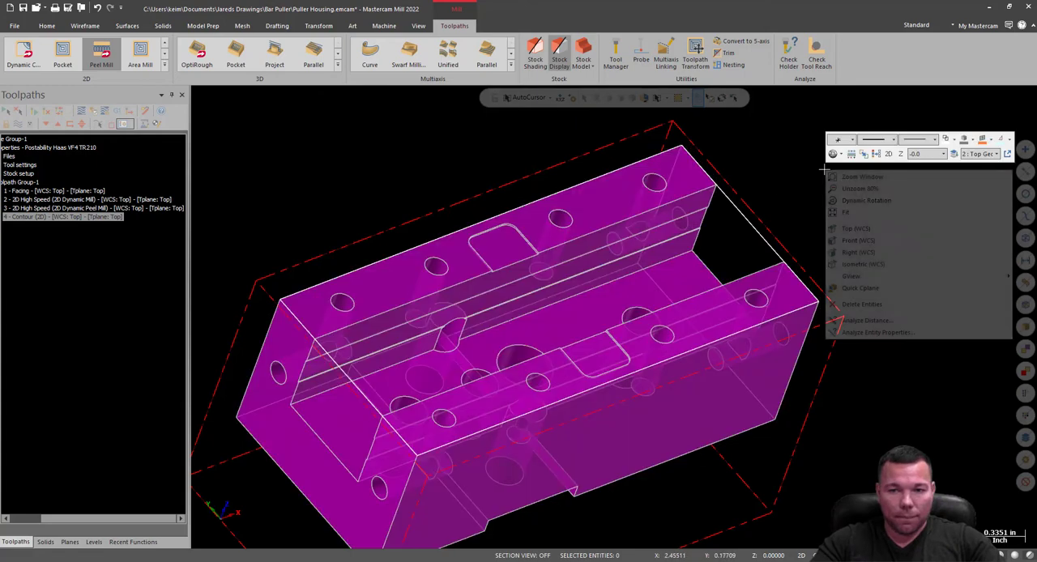
pyautogui.click(843, 229)
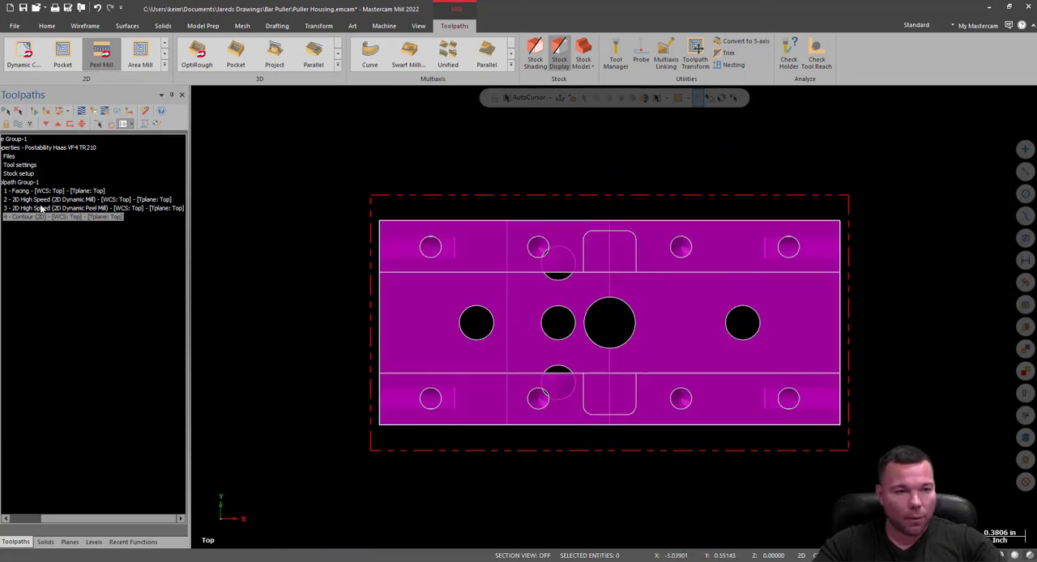
pyautogui.click(93, 542)
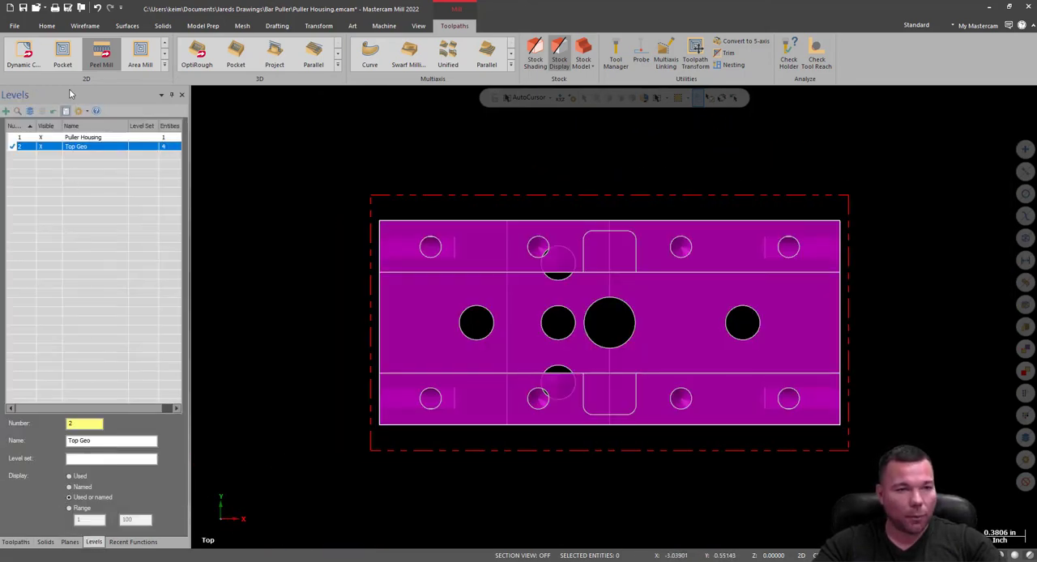
# Draw a two-endpoint line 3.375 in long along the channel's upper edge (+Y side), between the part's two ends.
pyautogui.click(46, 25)
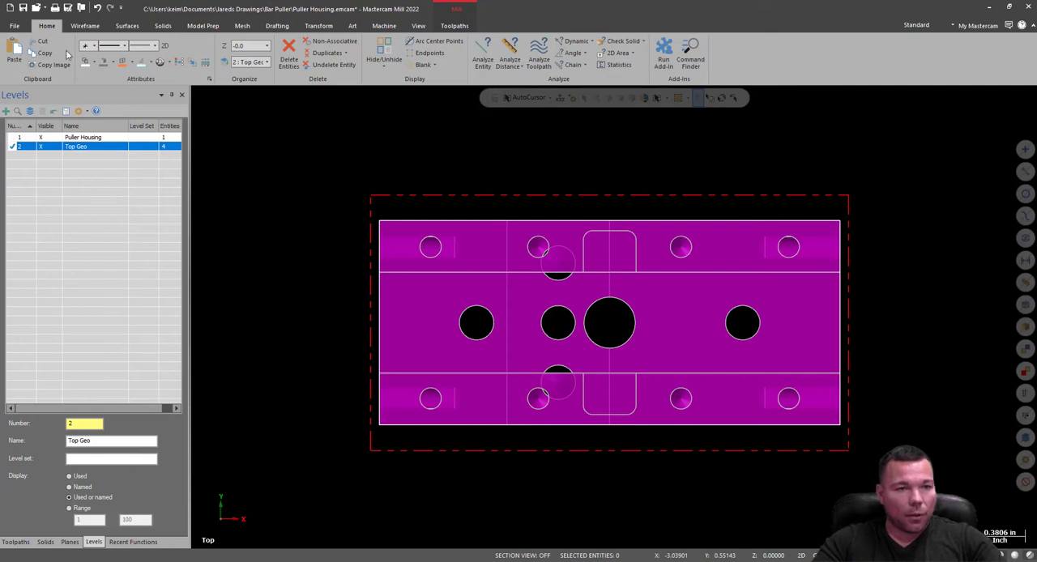
pyautogui.click(17, 25)
pyautogui.click(84, 25)
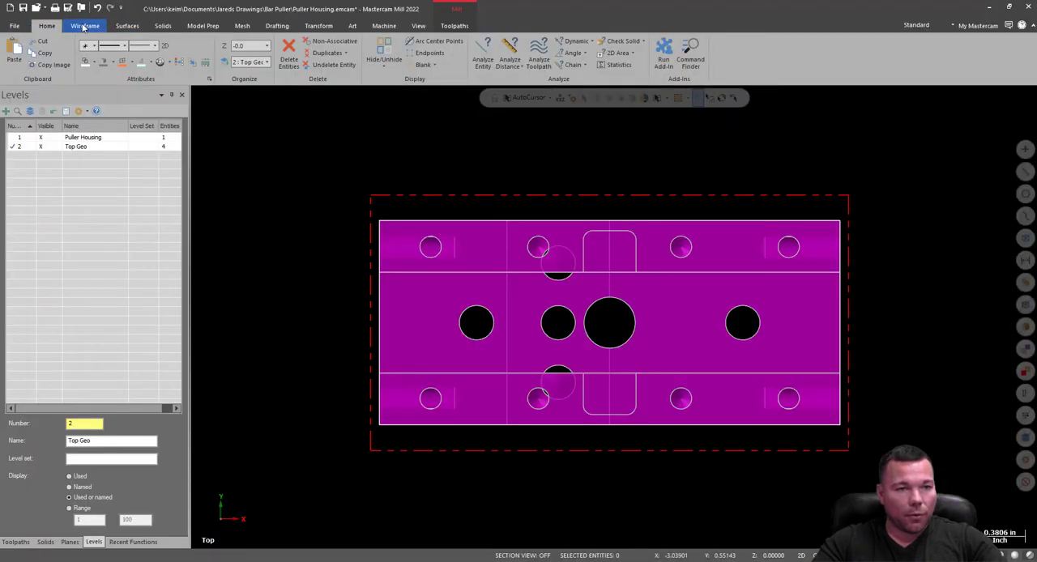
pyautogui.click(77, 59)
pyautogui.scroll(2, 390, 284)
pyautogui.scroll(3, 389, 285)
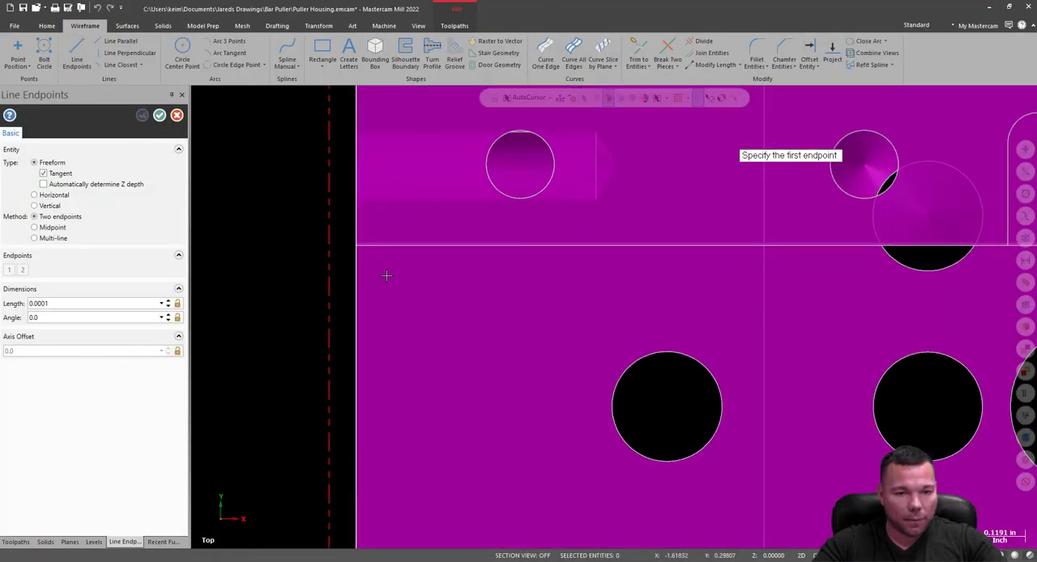
pyautogui.click(352, 241)
pyautogui.scroll(-4, 308, 292)
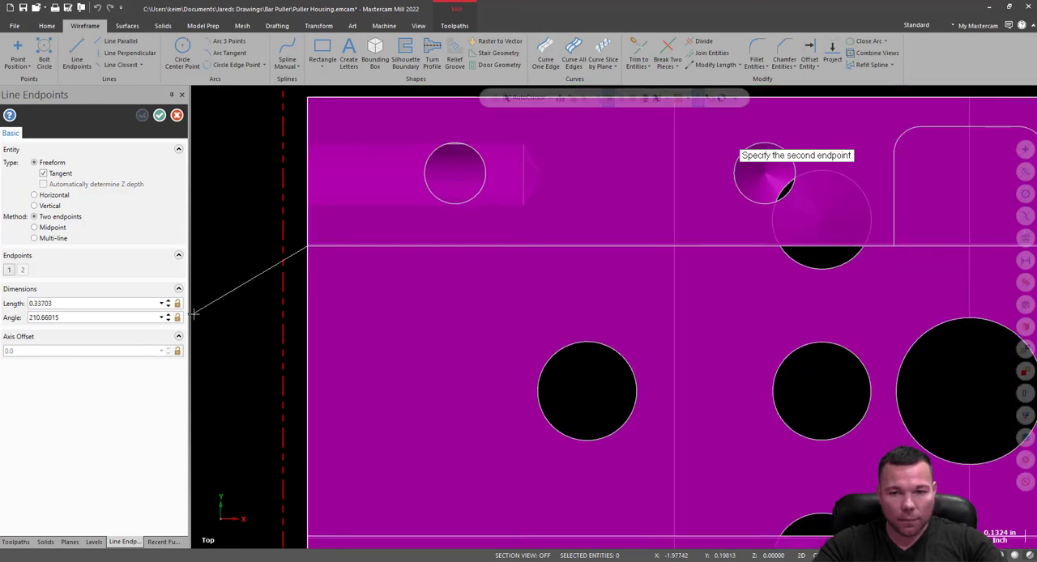
pyautogui.click(818, 298)
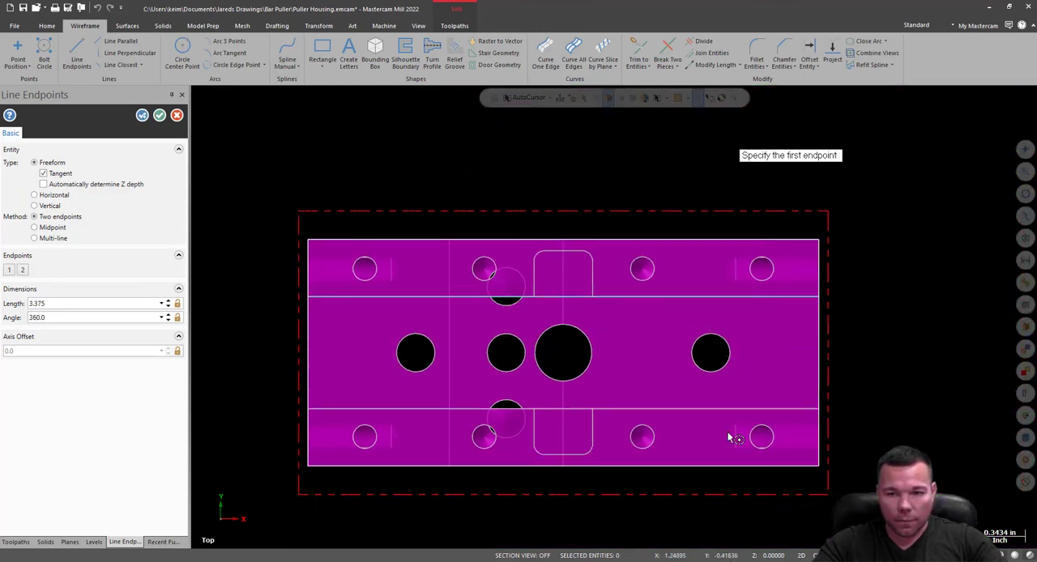
# Draw a matching 3.375 in line along the channel's lower edge (-Y side), from the -X end to the +X end.
pyautogui.click(312, 410)
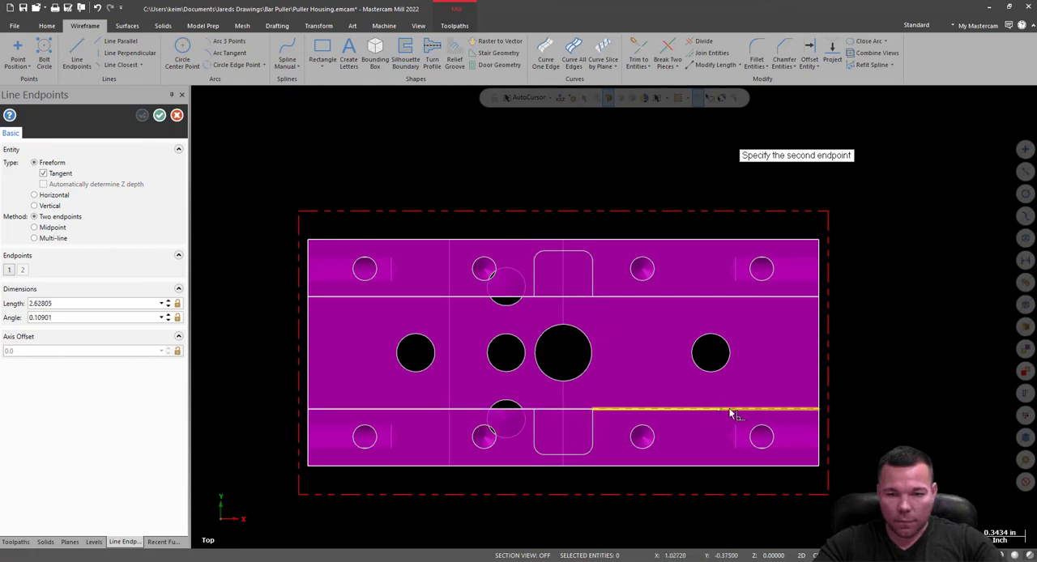
pyautogui.scroll(4, 819, 423)
pyautogui.moveTo(821, 423); pyautogui.dragTo(822, 402, button='middle')
pyautogui.click(820, 396)
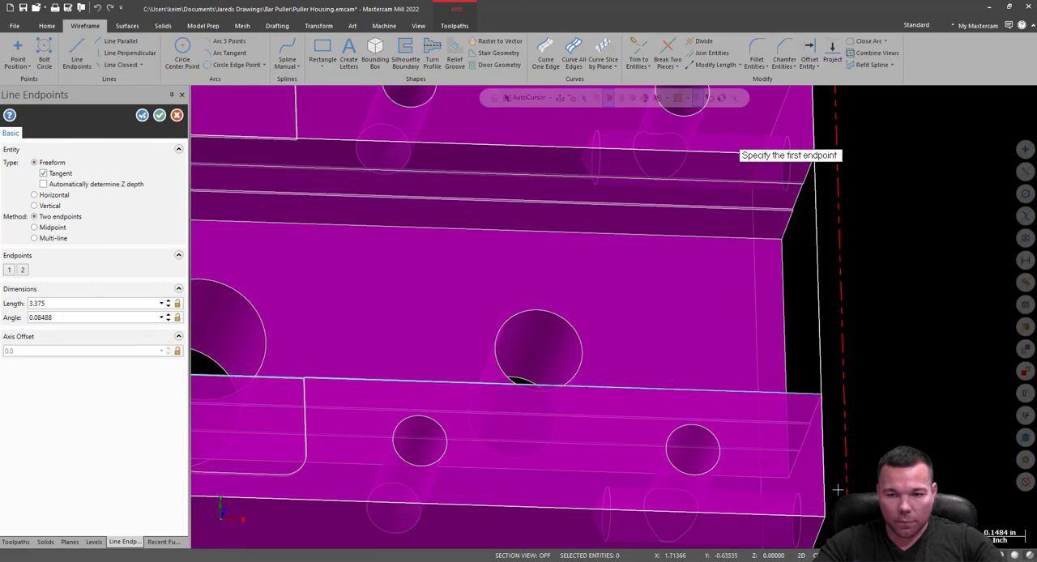
# Draw lines across both ends of the -Y rail, 0.38 in long at the +X end and 0.375 in long at the -X end.
pyautogui.click(825, 401)
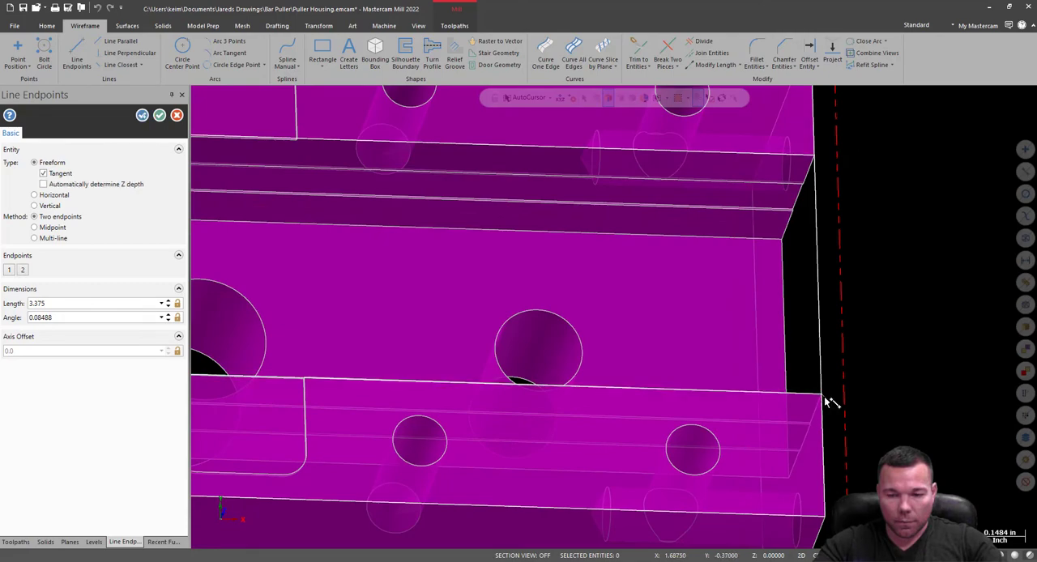
pyautogui.click(826, 517)
pyautogui.scroll(-5, 291, 421)
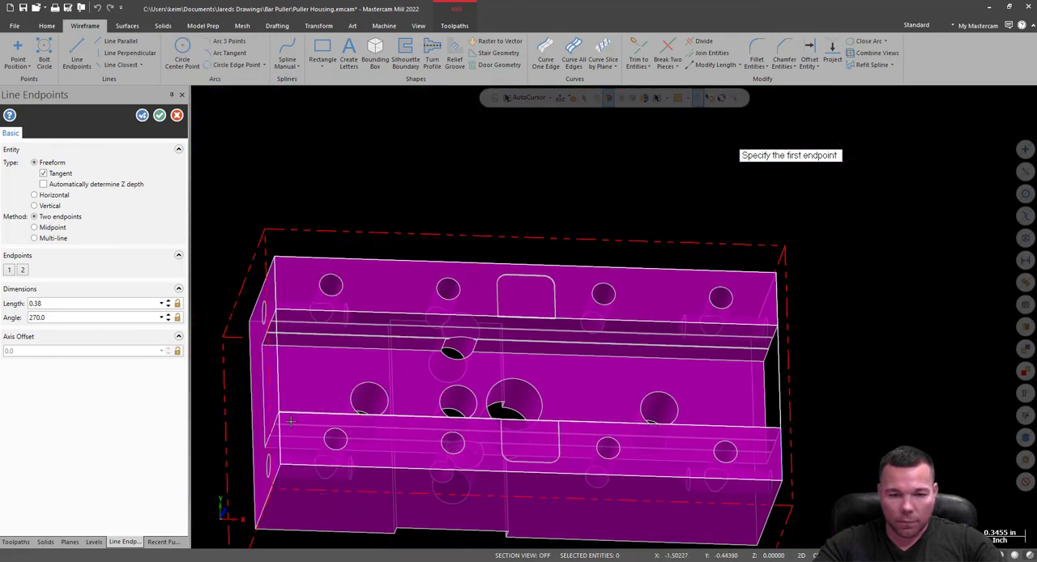
pyautogui.scroll(5, 290, 422)
pyautogui.click(286, 397)
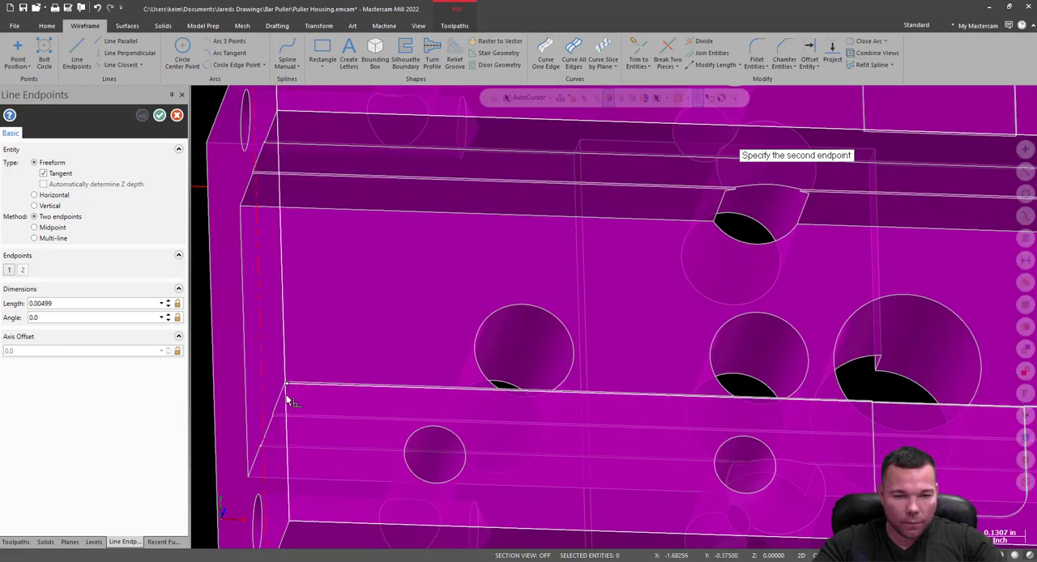
pyautogui.click(295, 522)
pyautogui.scroll(5, 296, 440)
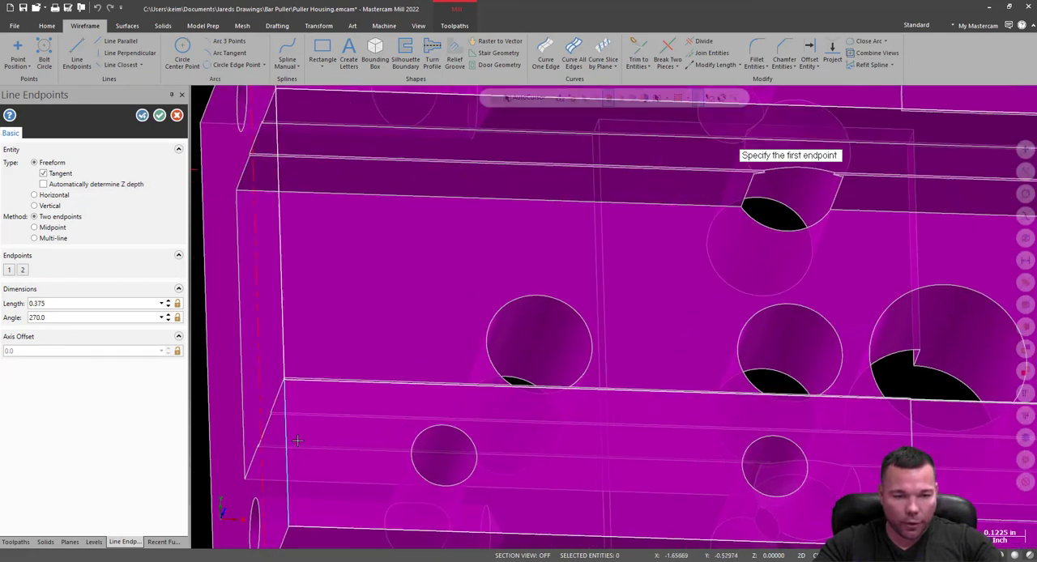
# Delete the slightly offset long line running beside the -Y rail's inner channel edge.
pyautogui.moveTo(298, 361); pyautogui.dragTo(385, 380, button='middle')
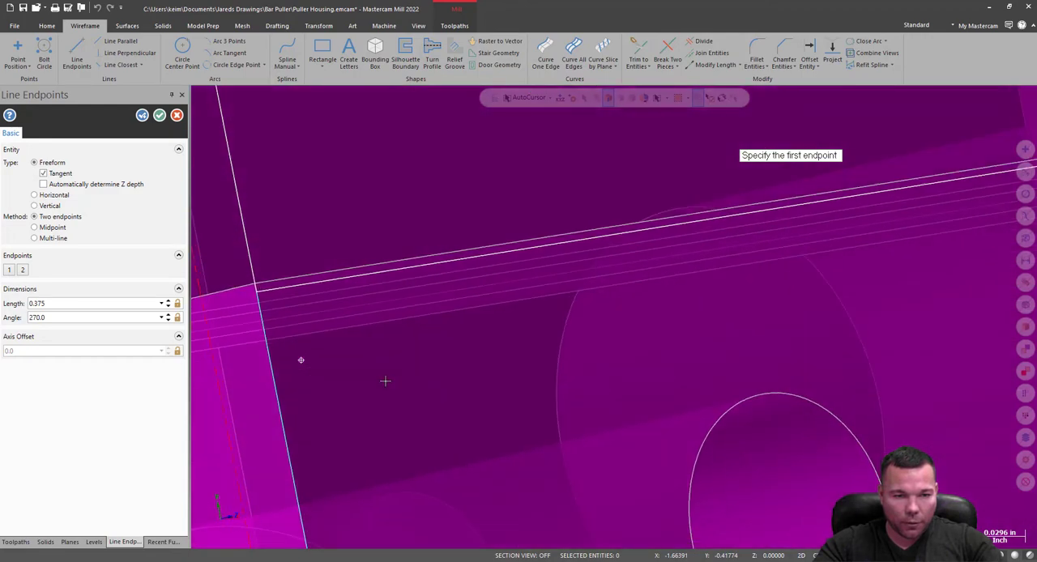
pyautogui.press('Escape')
pyautogui.click(282, 289)
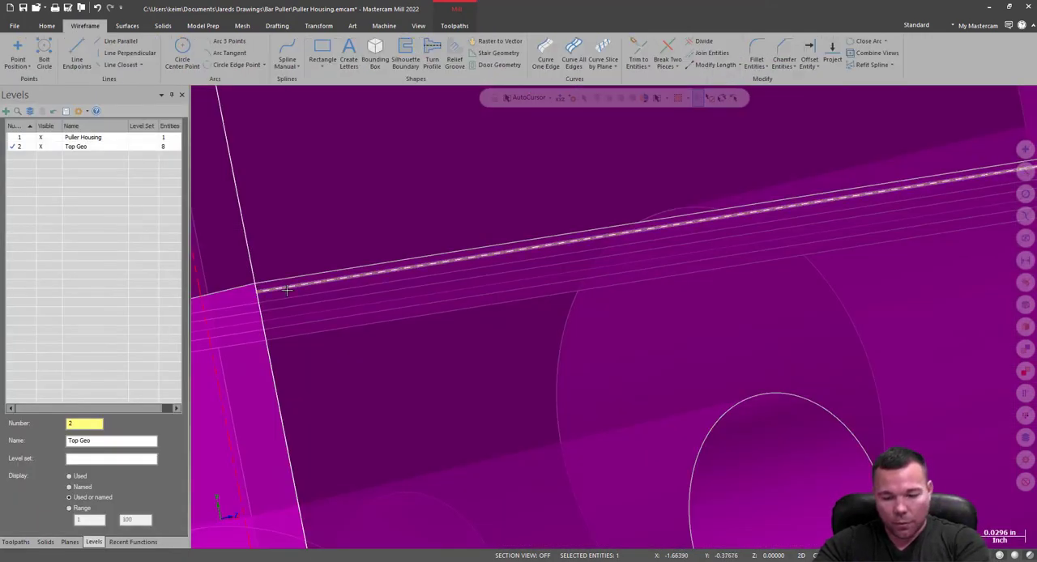
pyautogui.press('Delete')
pyautogui.scroll(-2, 292, 397)
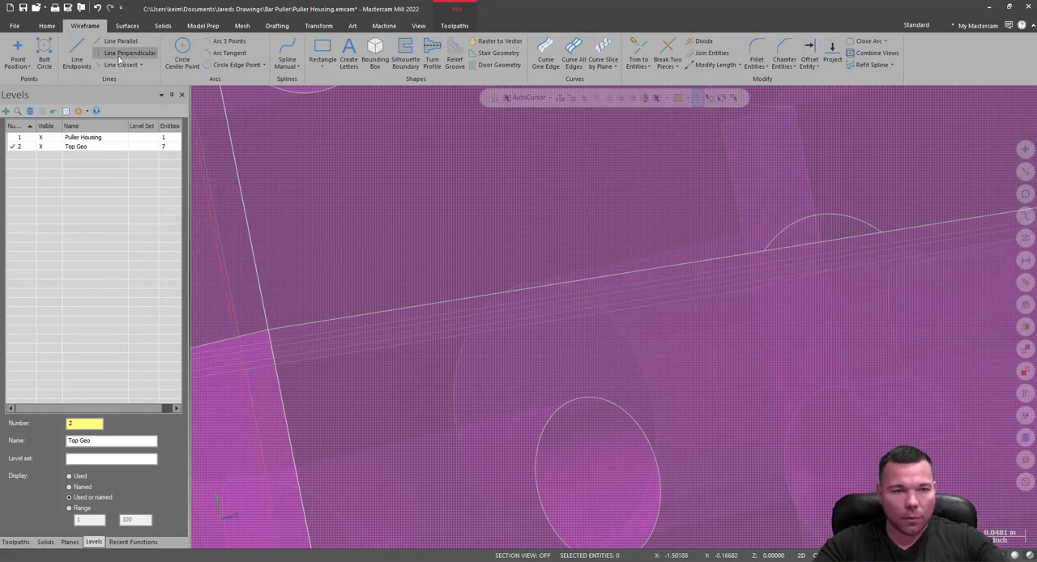
# Redraw the long line exactly on the -Y rail's inner edge, 3.375 in from the -X corner to the +X corner.
pyautogui.click(77, 55)
pyautogui.click(268, 330)
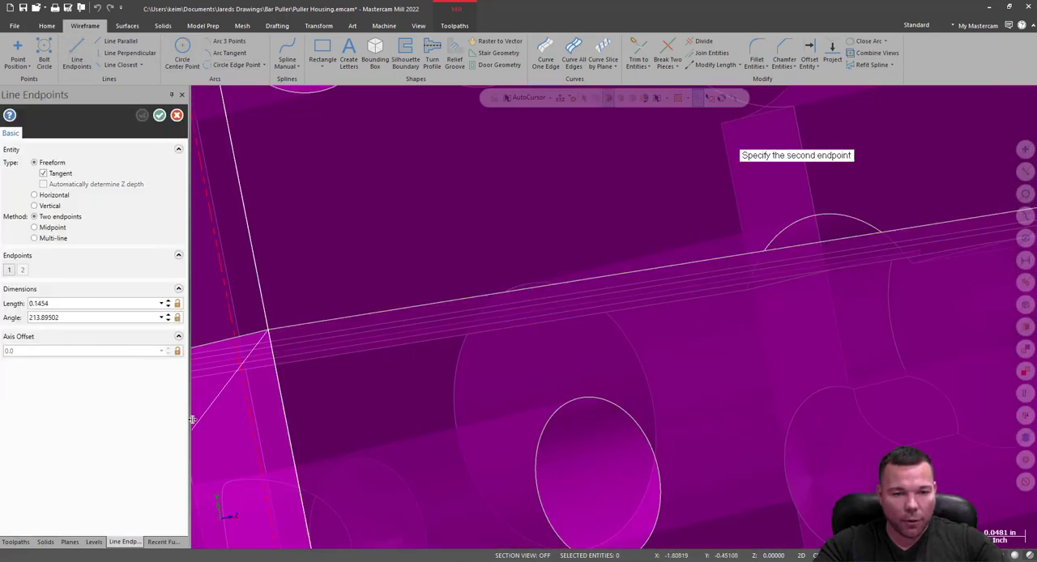
pyautogui.scroll(-3, 273, 455)
pyautogui.scroll(5, 778, 306)
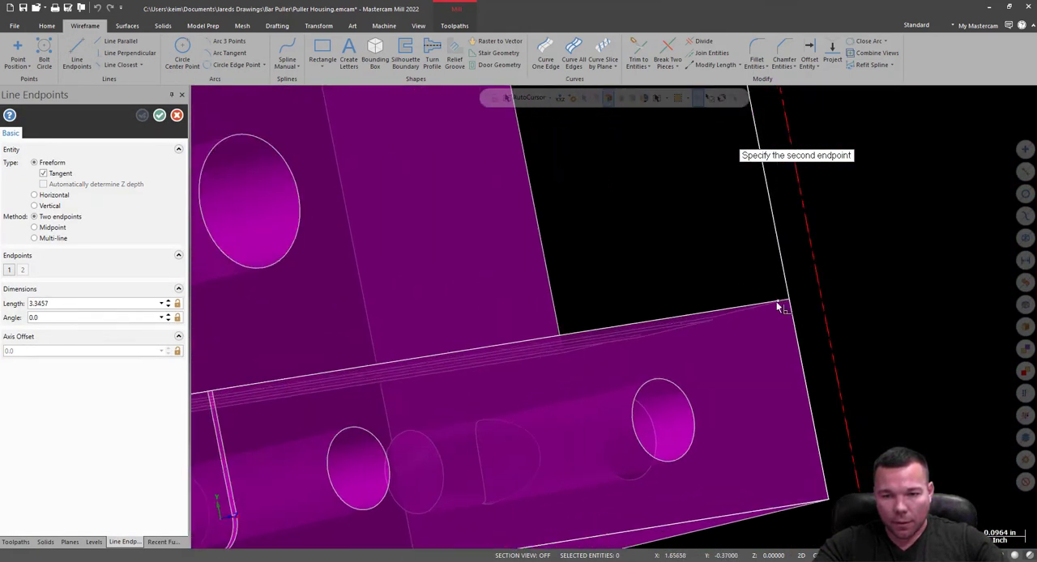
pyautogui.scroll(5, 778, 307)
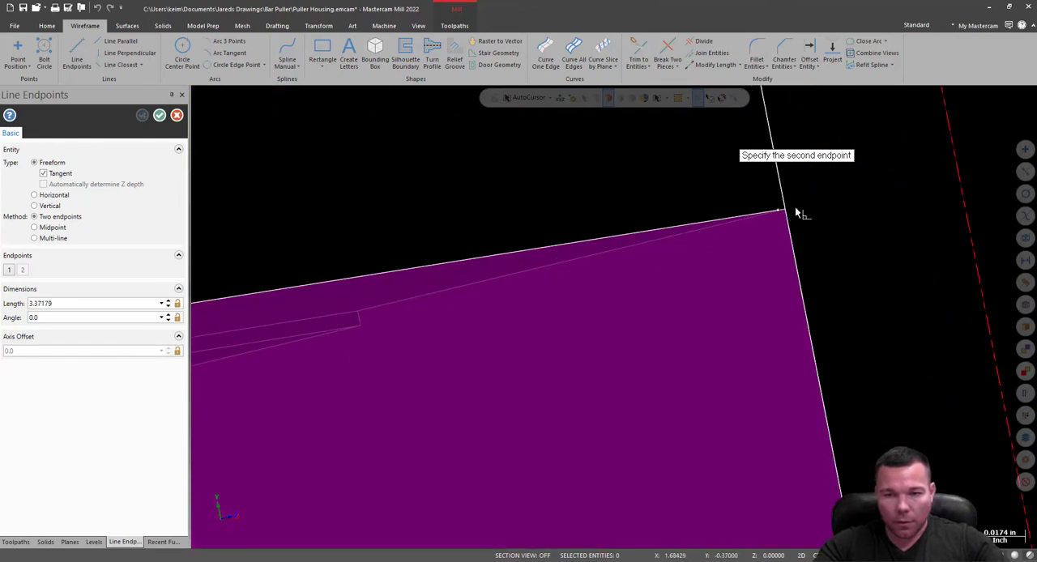
pyautogui.moveTo(826, 255); pyautogui.dragTo(795, 277, button='middle')
pyautogui.scroll(-2, 697, 334)
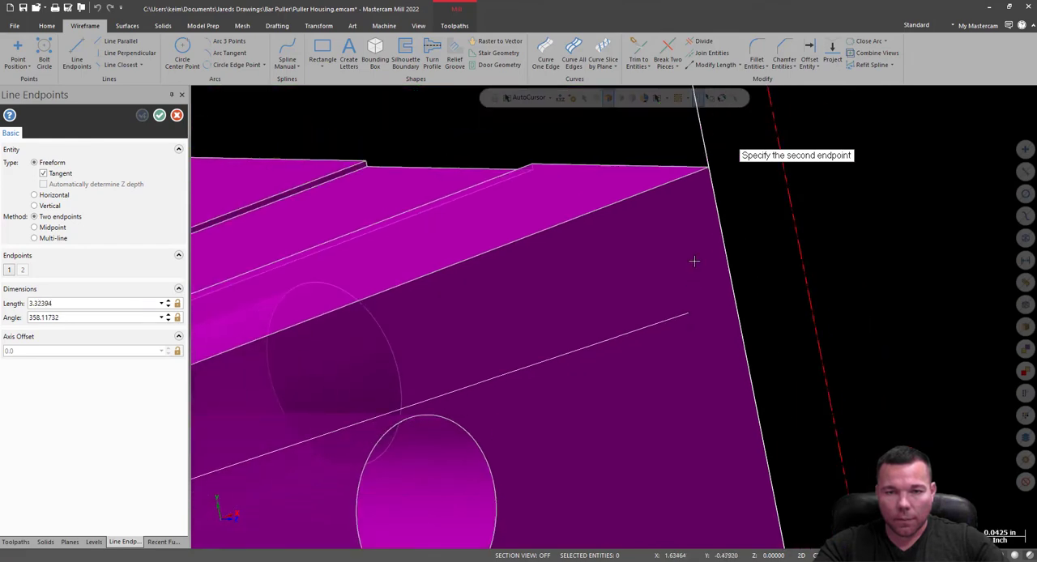
pyautogui.click(707, 172)
# Try to redraw the matching line along the +Y rail's inner edge, from the +X corner to the -X corner.
pyautogui.moveTo(705, 267); pyautogui.dragTo(653, 396, button='middle')
pyautogui.scroll(-2, 654, 396)
pyautogui.scroll(5, 647, 119)
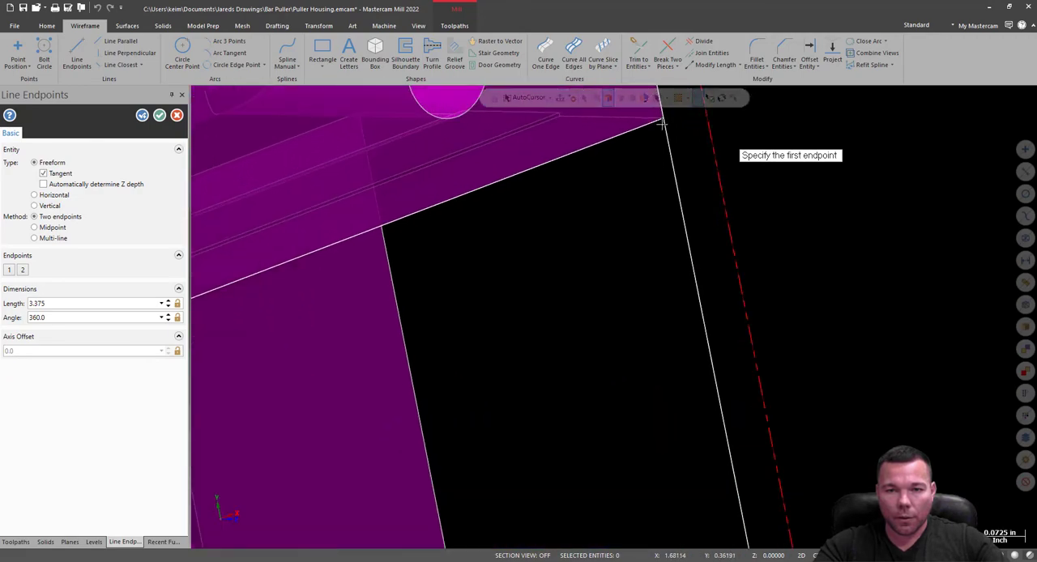
pyautogui.click(664, 121)
pyautogui.scroll(-5, 683, 151)
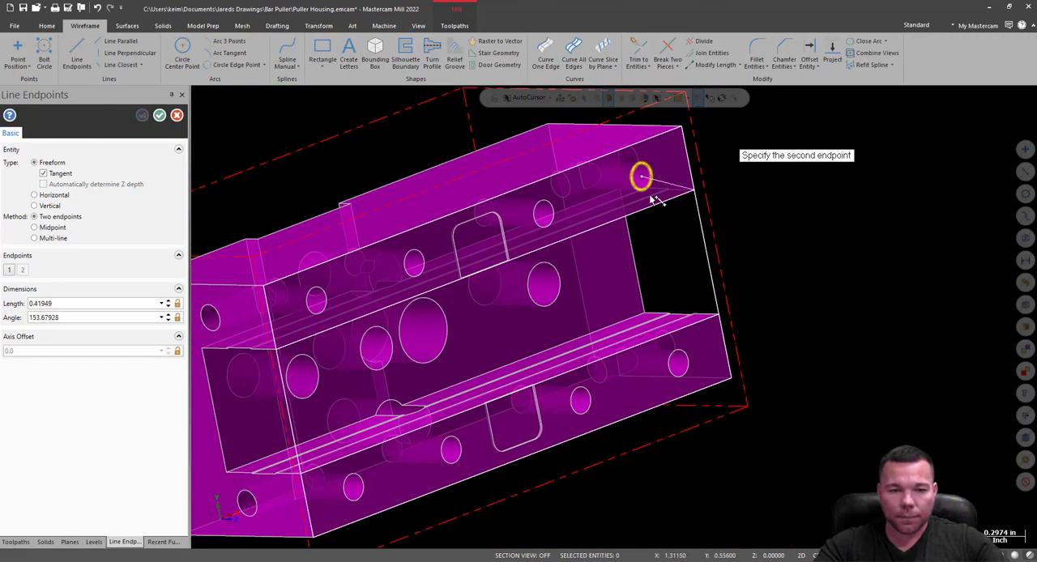
pyautogui.scroll(5, 273, 352)
pyautogui.click(292, 334)
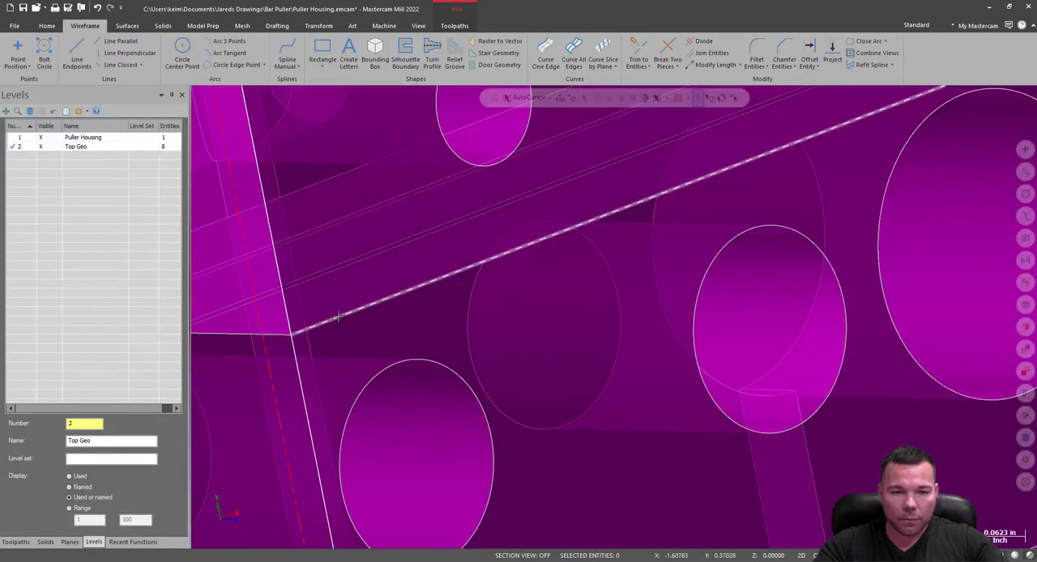
pyautogui.scroll(-1, 325, 432)
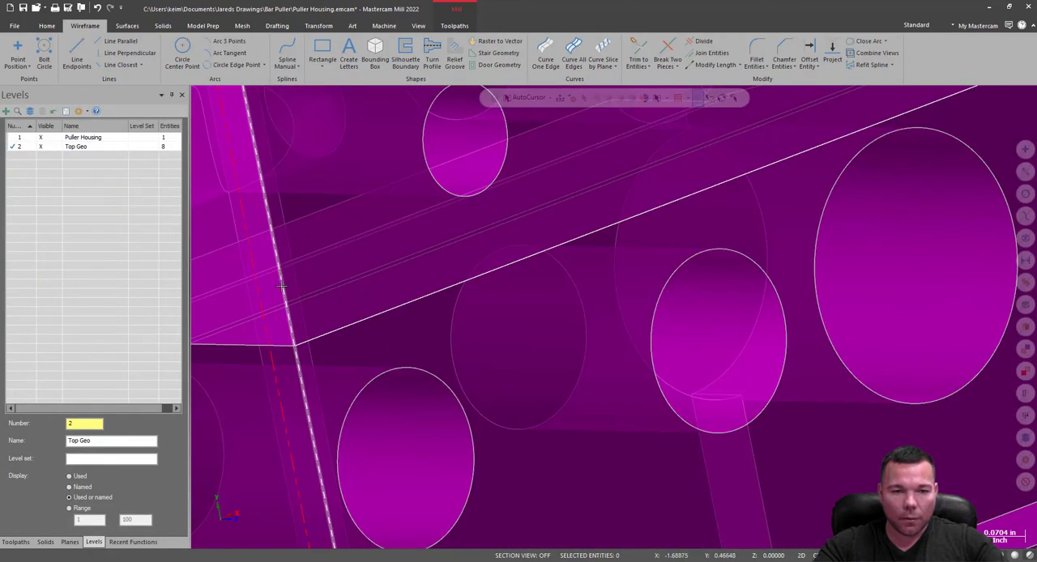
pyautogui.scroll(-5, 334, 339)
pyautogui.moveTo(455, 350)
pyautogui.mouseDown(button='middle')
pyautogui.moveTo(431, 345)
pyautogui.moveTo(461, 283)
pyautogui.moveTo(458, 334)
pyautogui.moveTo(452, 326)
pyautogui.mouseUp(button='middle')
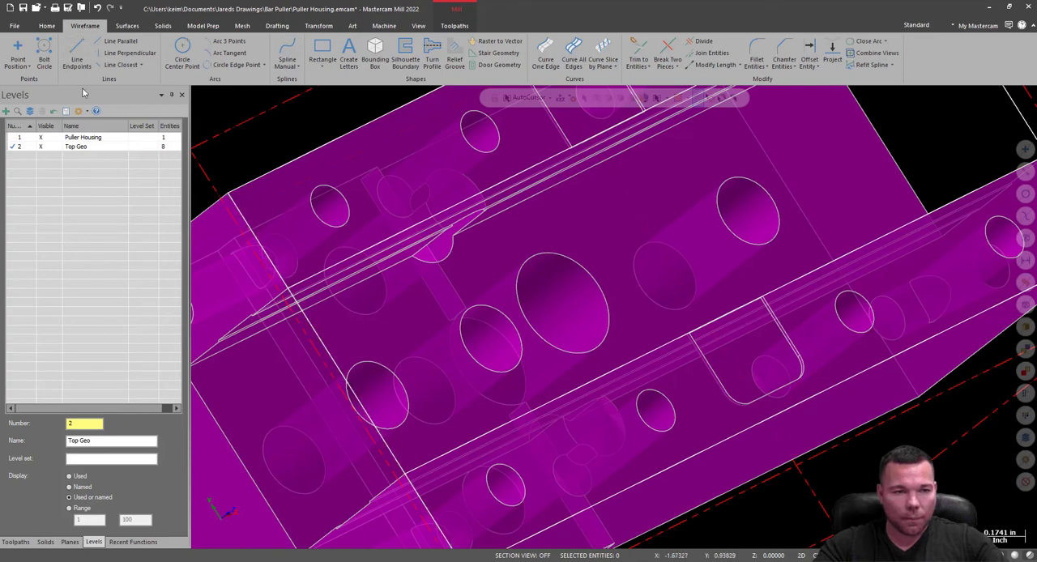
# Undo the line edits on the Top Geo level back to before the rail lines were drawn.
pyautogui.click(98, 8)
pyautogui.click(98, 9)
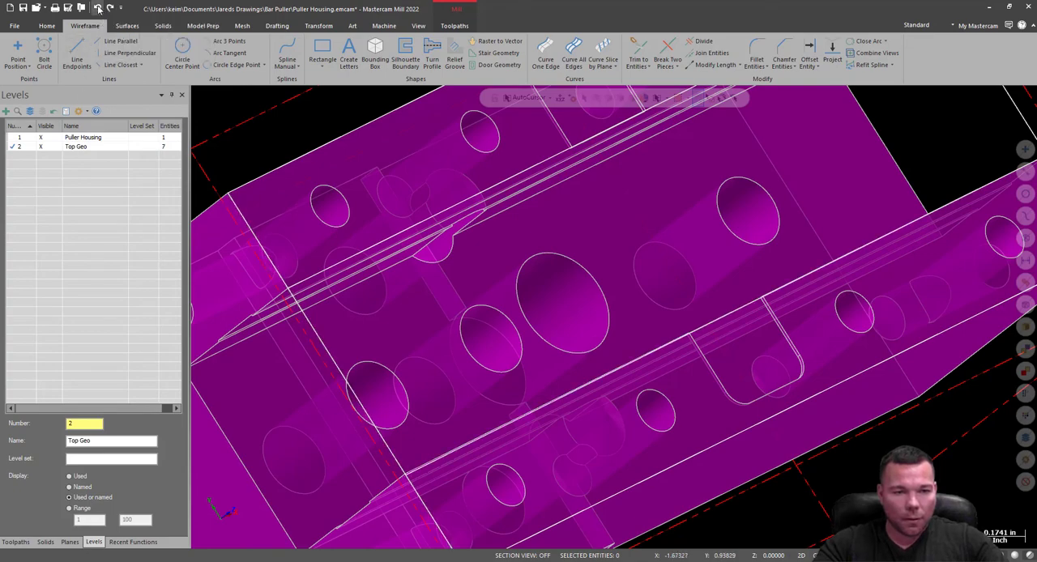
pyautogui.click(98, 9)
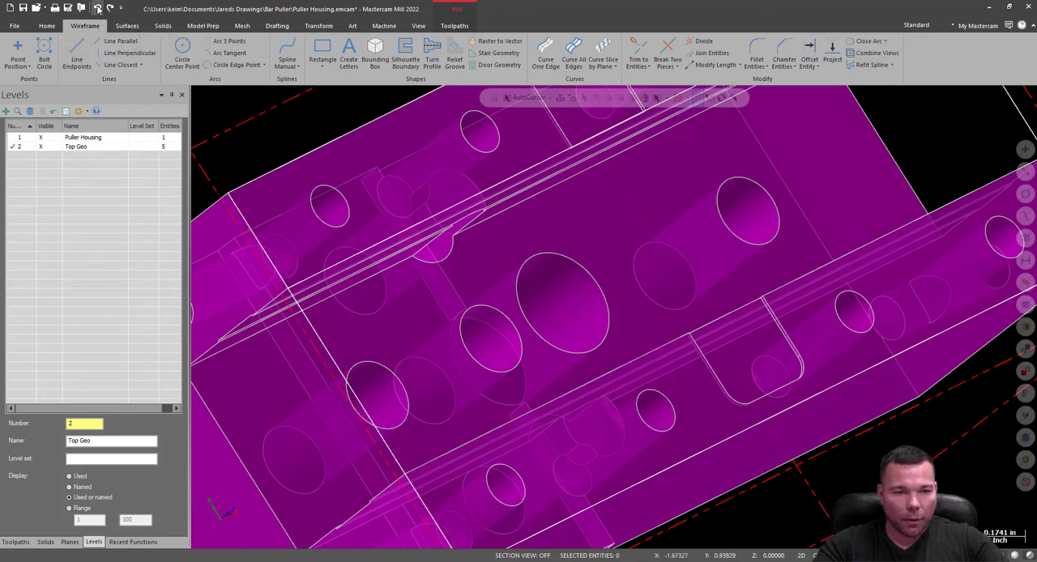
pyautogui.click(98, 9)
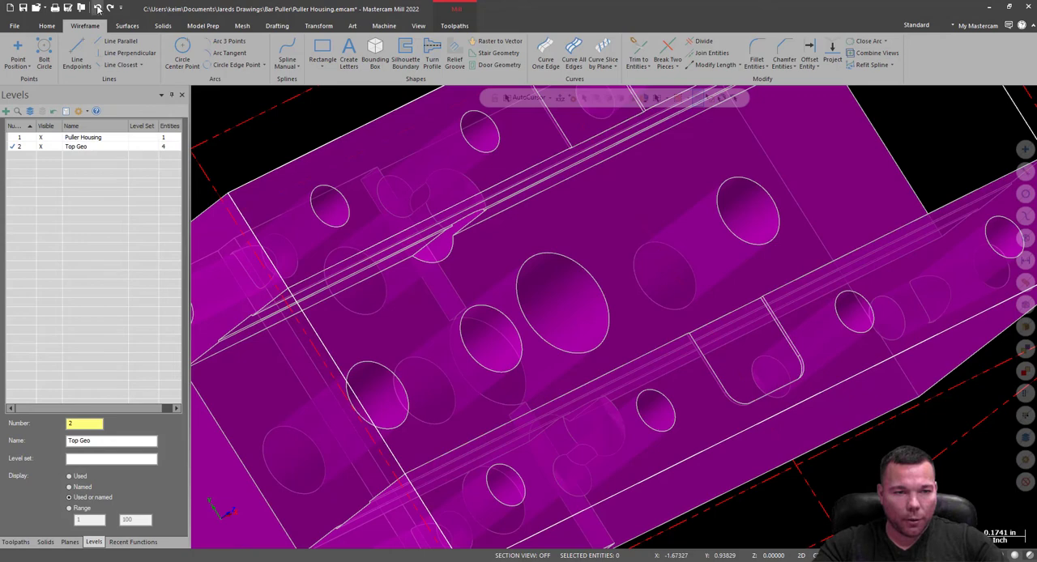
# Add level 3, name it "top Geo 2", and hide the Top Geo level.
pyautogui.click(28, 150)
pyautogui.click(6, 112)
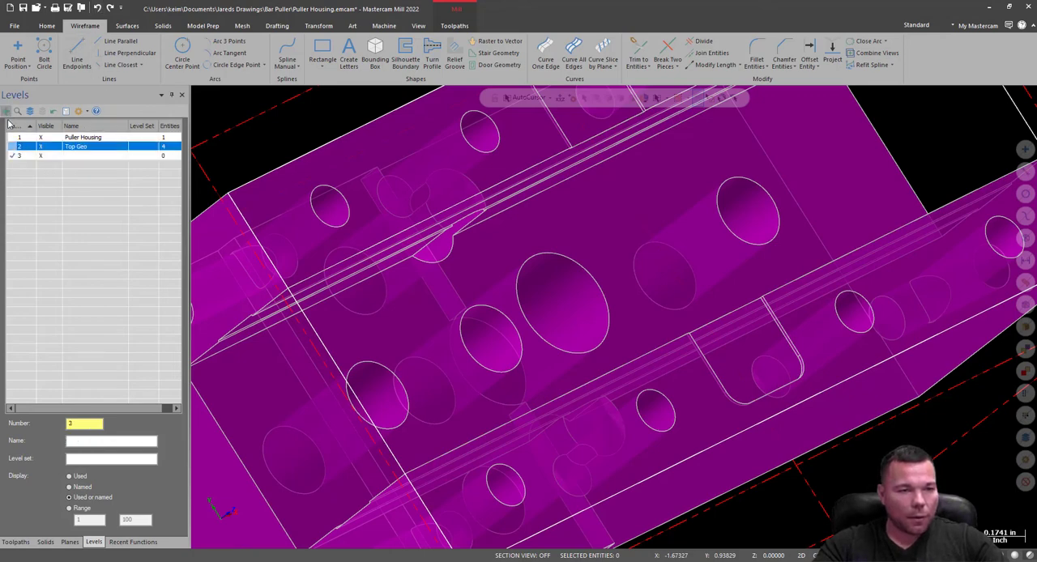
pyautogui.doubleClick(80, 156)
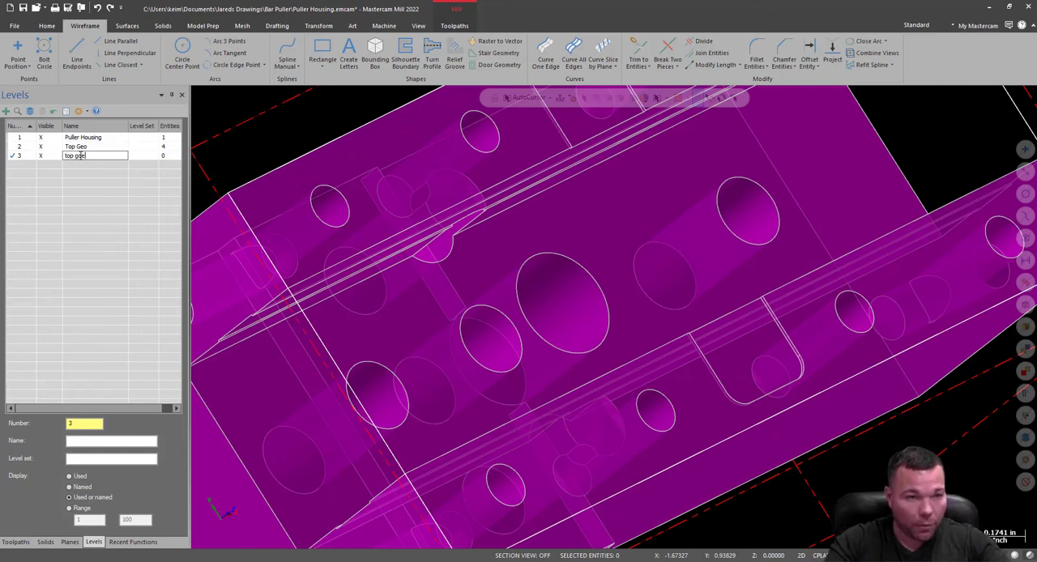
pyautogui.write('top goe')
pyautogui.press('Return')
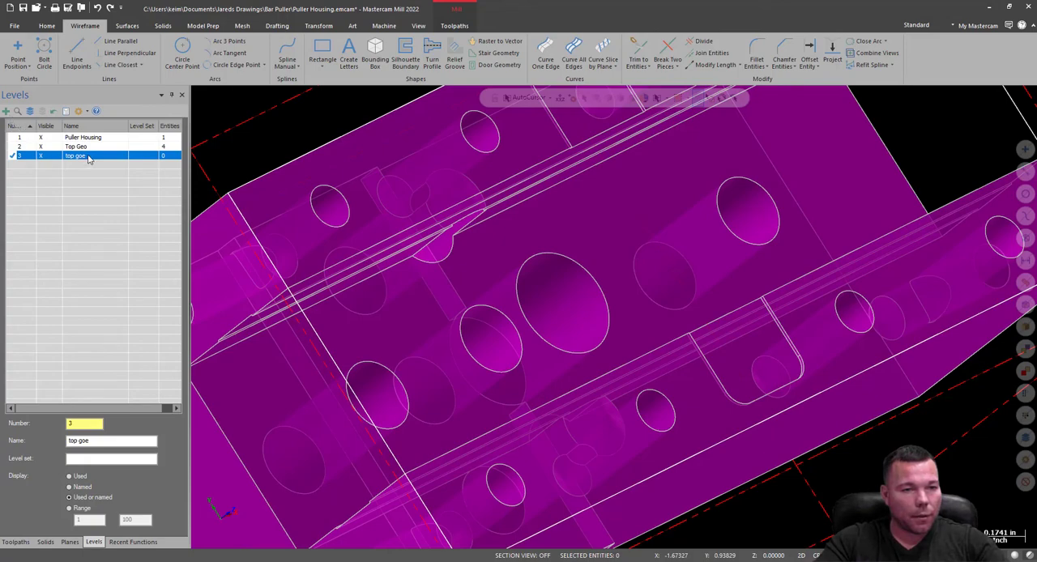
pyautogui.doubleClick(89, 157)
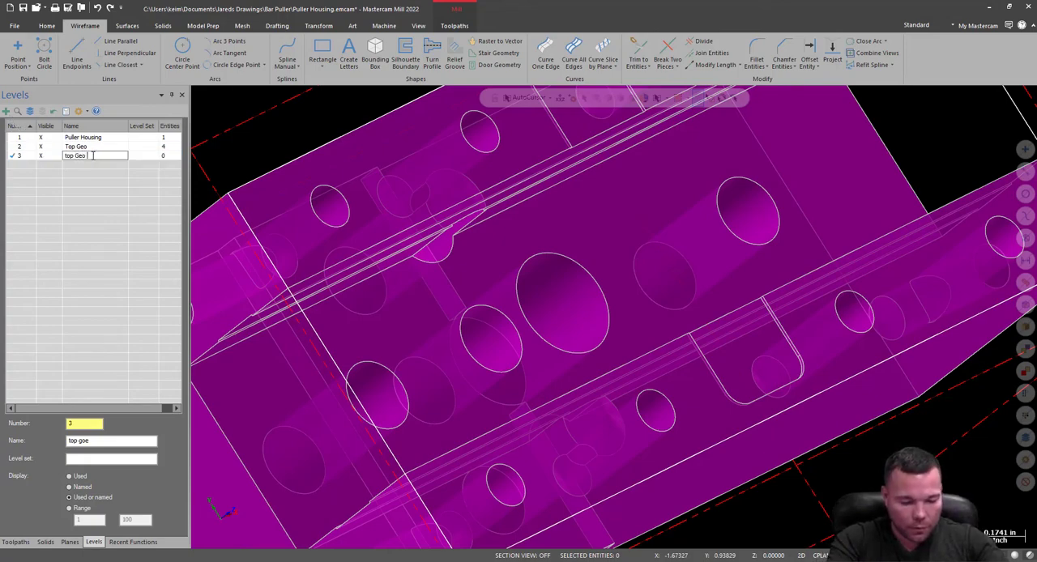
pyautogui.write('top Geo 2')
pyautogui.press('Return')
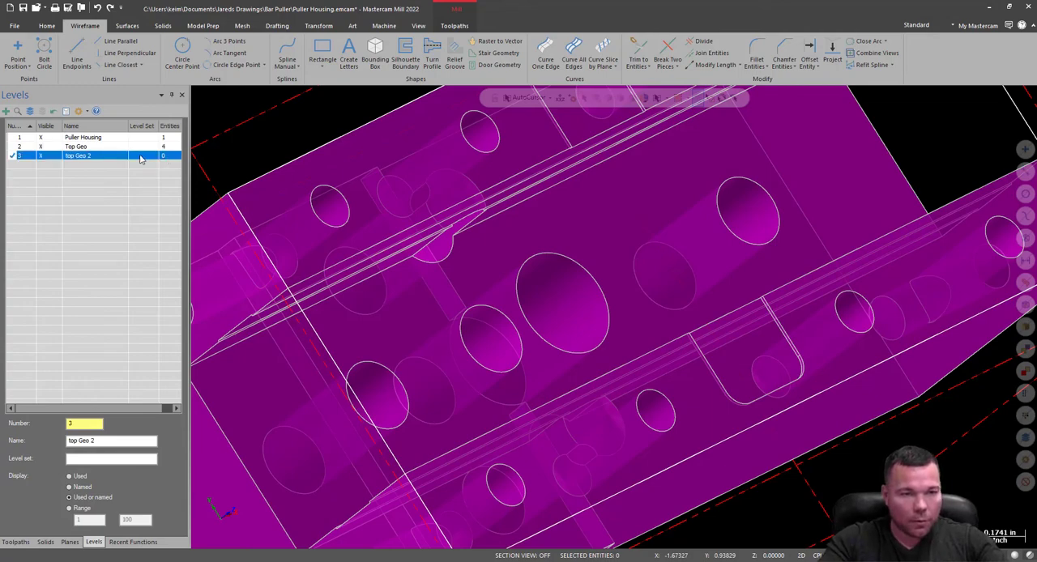
pyautogui.click(48, 147)
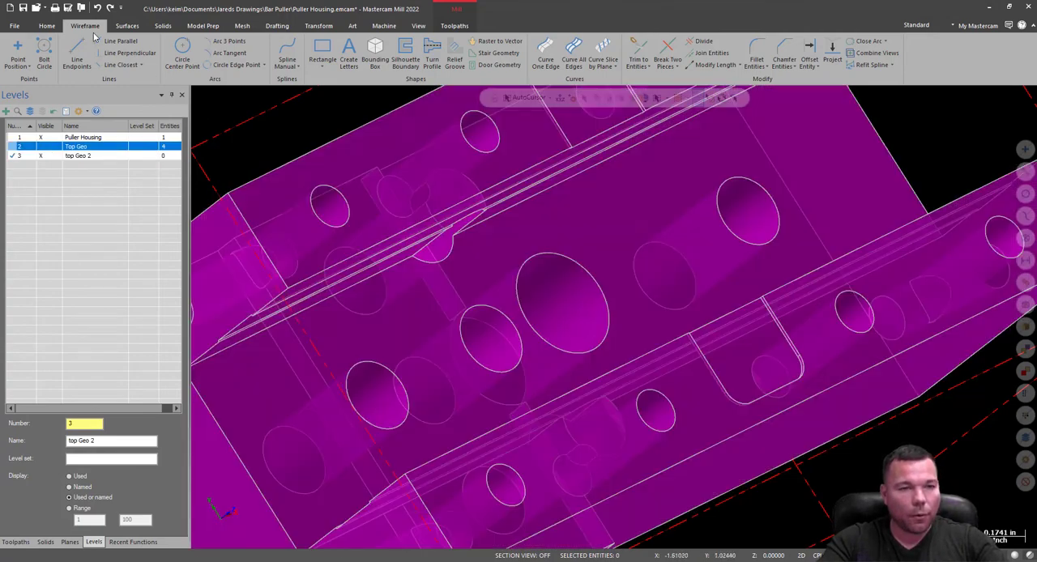
# Draw a two-endpoint line 3.375 in long along the +Y rail's inner top edge, from the -X corner to the +X corner.
pyautogui.click(77, 57)
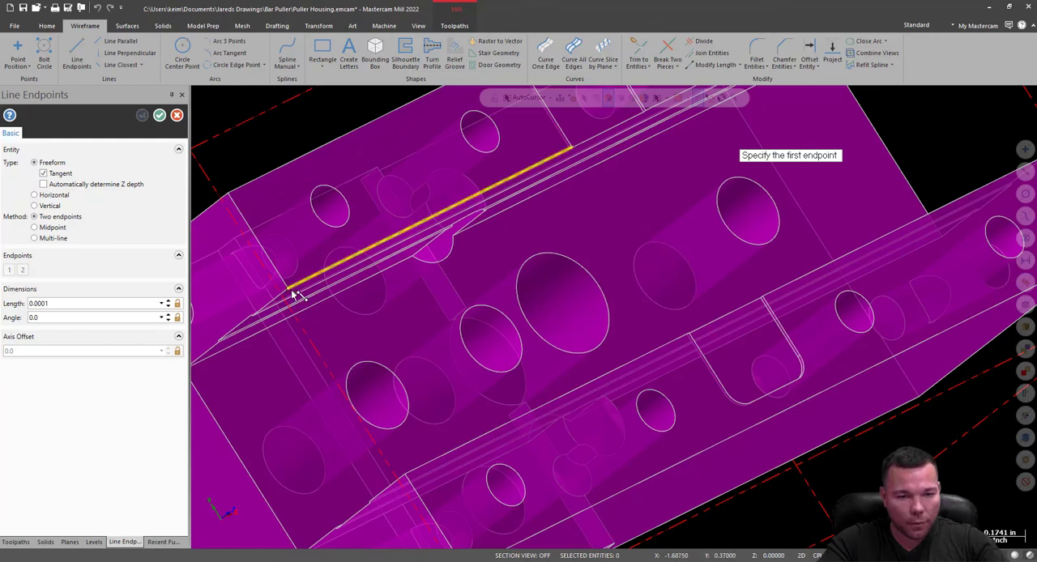
pyautogui.click(289, 290)
pyautogui.moveTo(343, 300); pyautogui.dragTo(421, 332, button='middle')
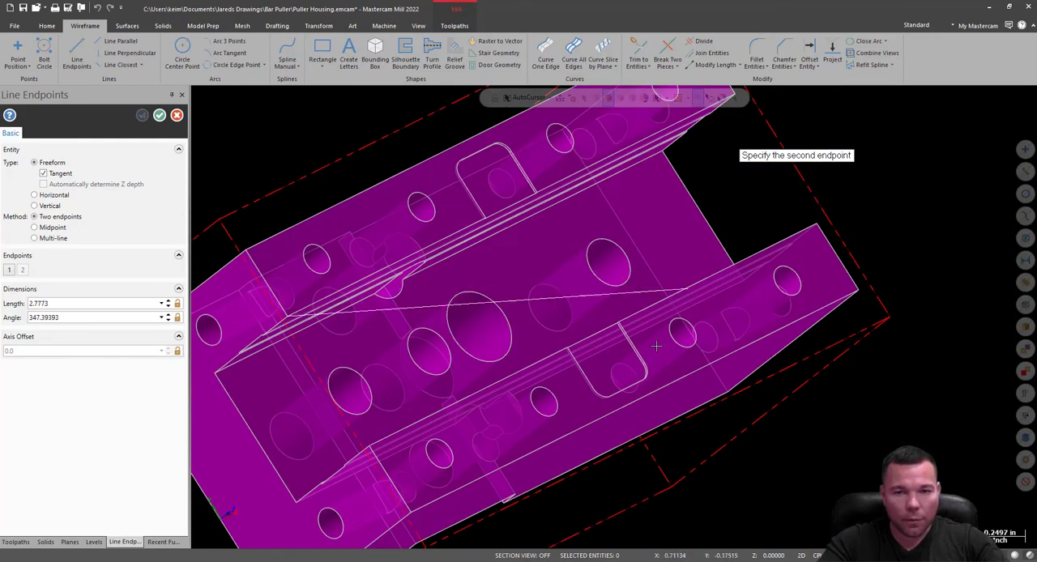
pyautogui.scroll(3, 697, 178)
pyautogui.click(710, 147)
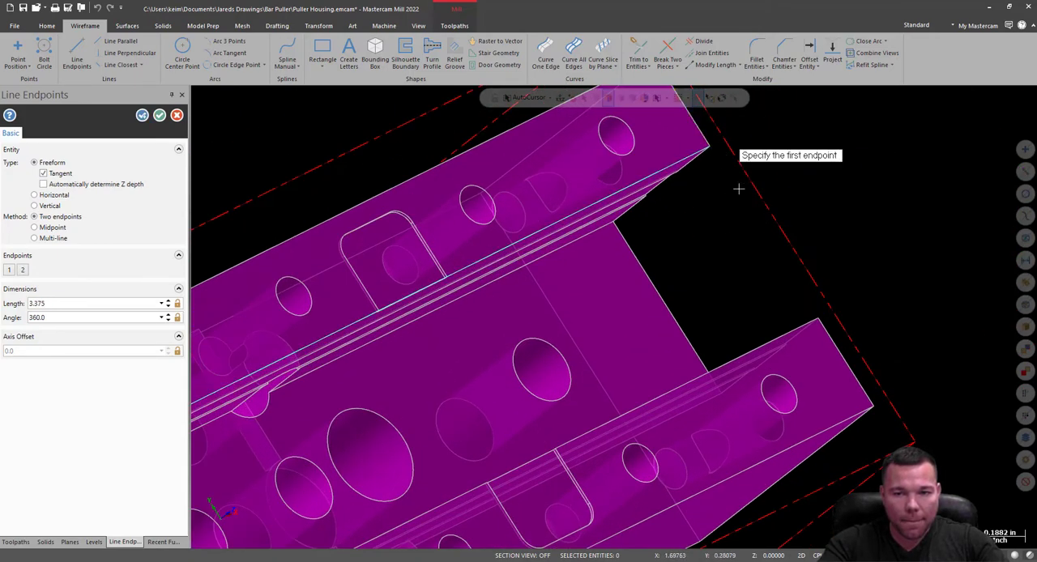
# Draw a matching 3.375 in line along the -Y rail's inner top edge, from the +X corner to the -X corner.
pyautogui.click(820, 322)
pyautogui.scroll(-2, 879, 284)
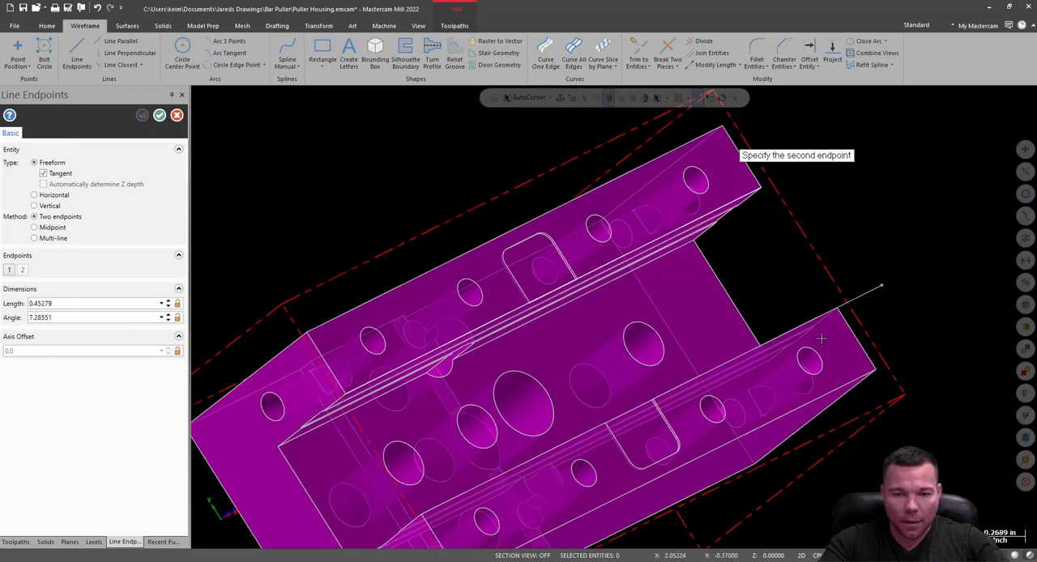
pyautogui.click(425, 520)
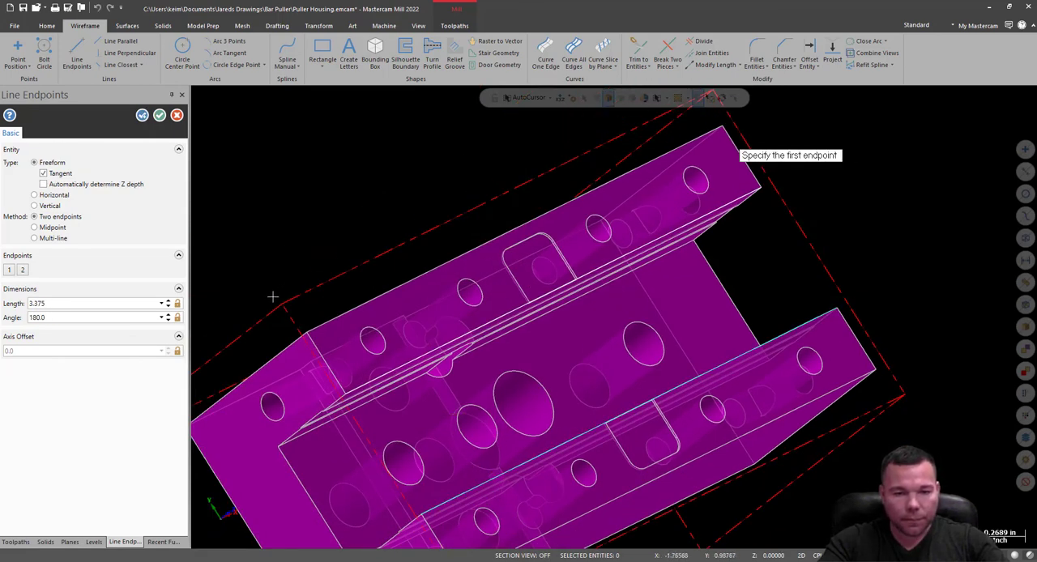
pyautogui.press('Escape')
# Create Curve On One Edge curves on the short end edges of both rails' top faces.
pyautogui.click(545, 50)
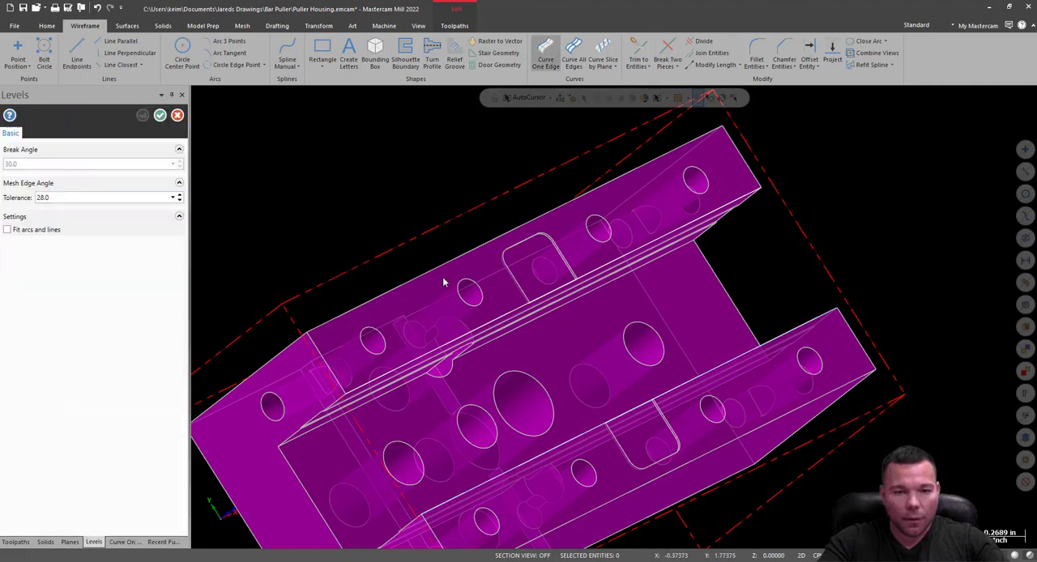
pyautogui.click(324, 364)
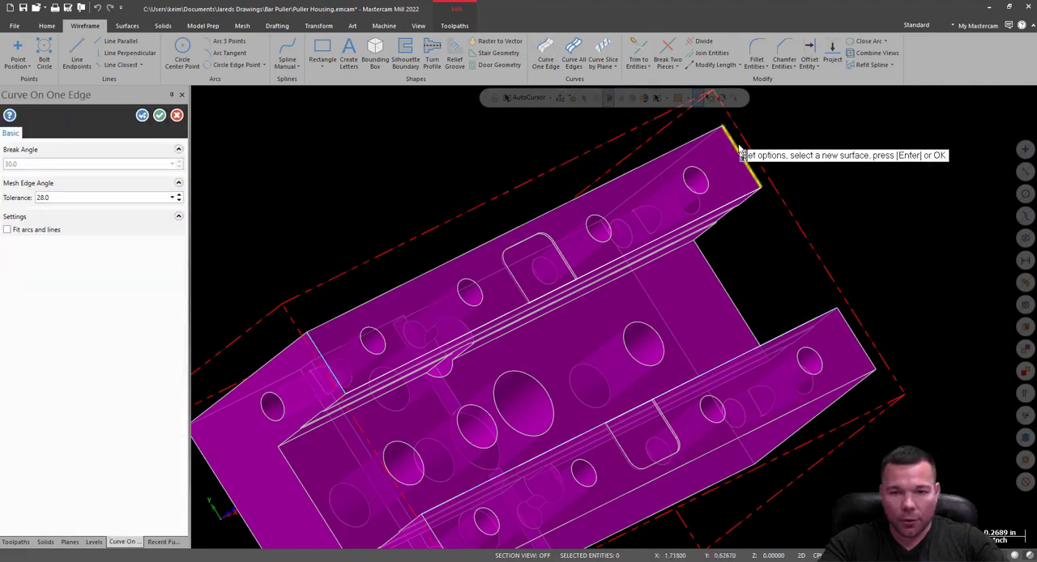
pyautogui.moveTo(848, 324); pyautogui.dragTo(701, 310, button='middle')
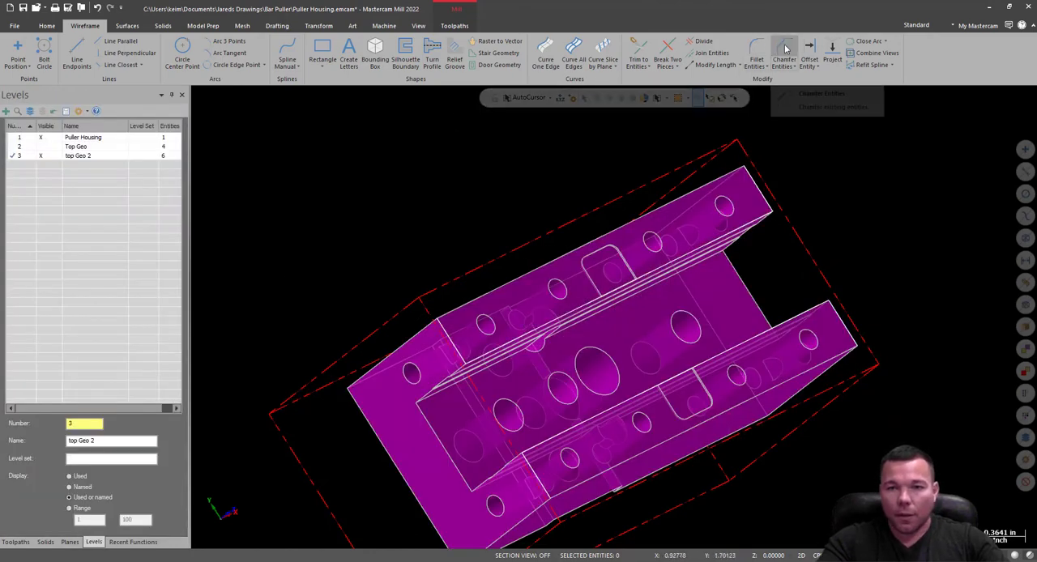
# Chamfer the wireframe corners at both ends of the +Y rail's inner edge with a 1 Distance chamfer of 0.02.
pyautogui.click(785, 57)
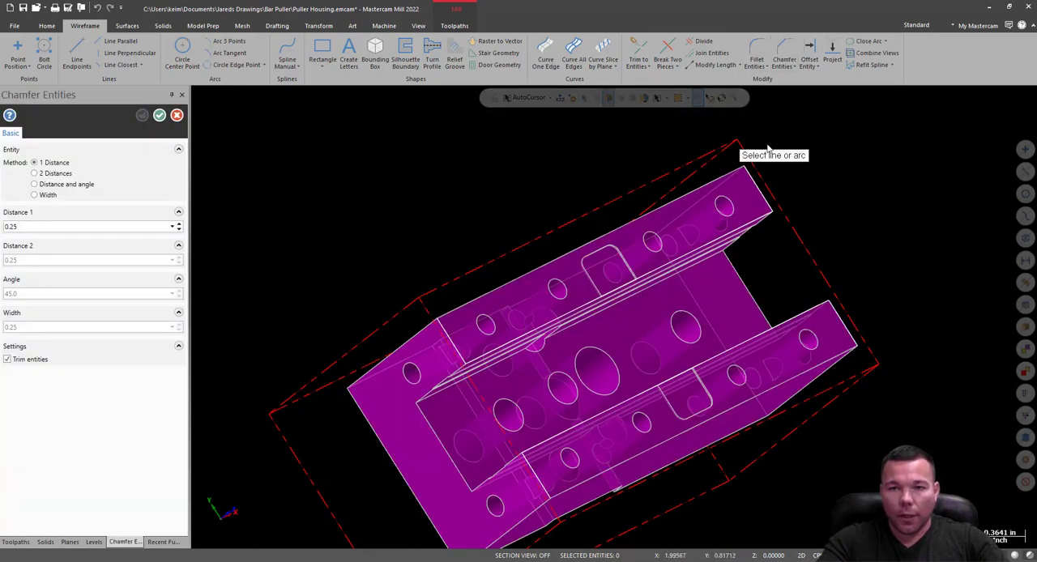
pyautogui.scroll(3, 492, 358)
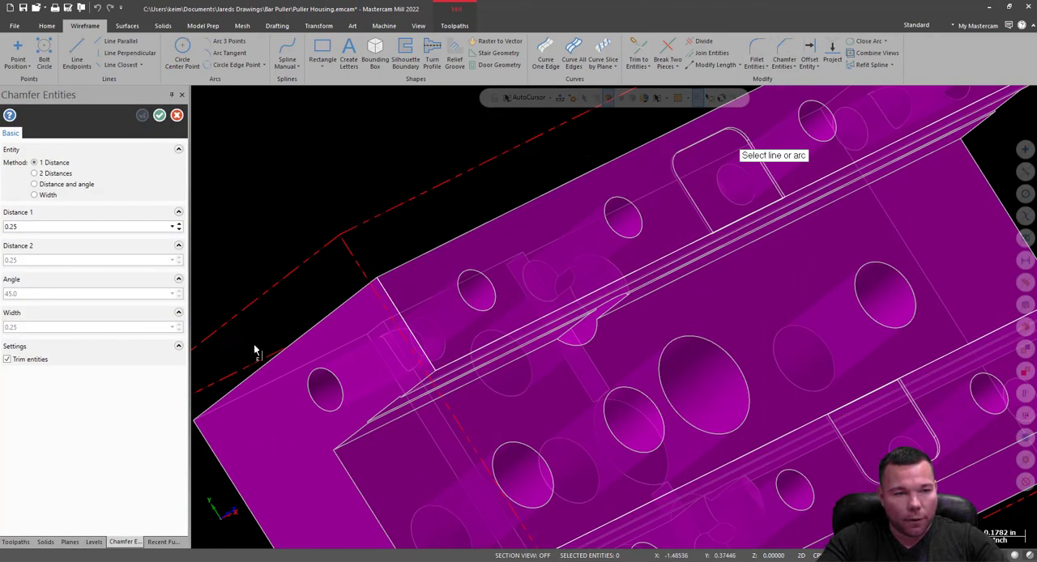
pyautogui.doubleClick(30, 227)
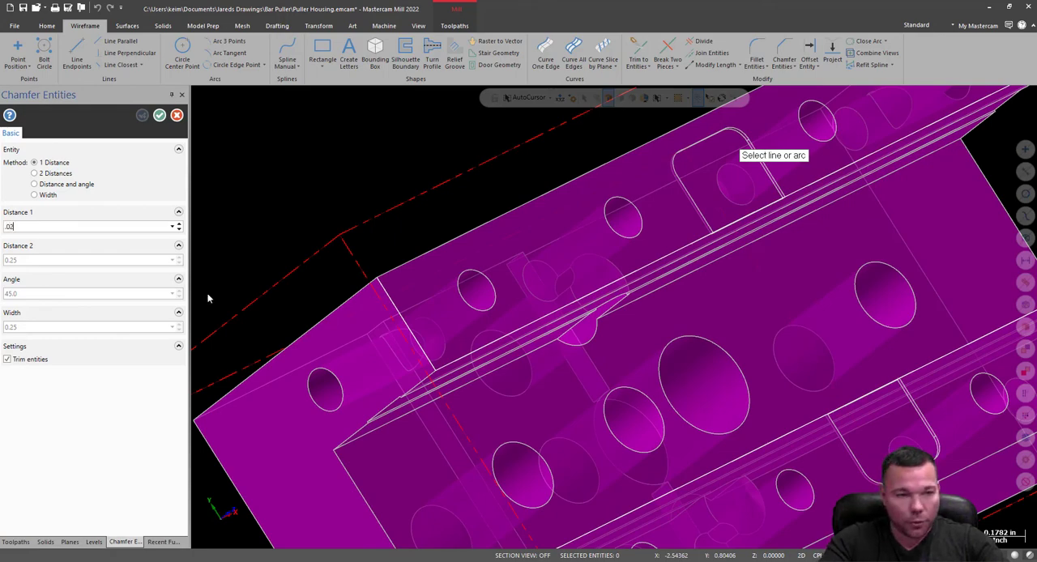
pyautogui.click(422, 350)
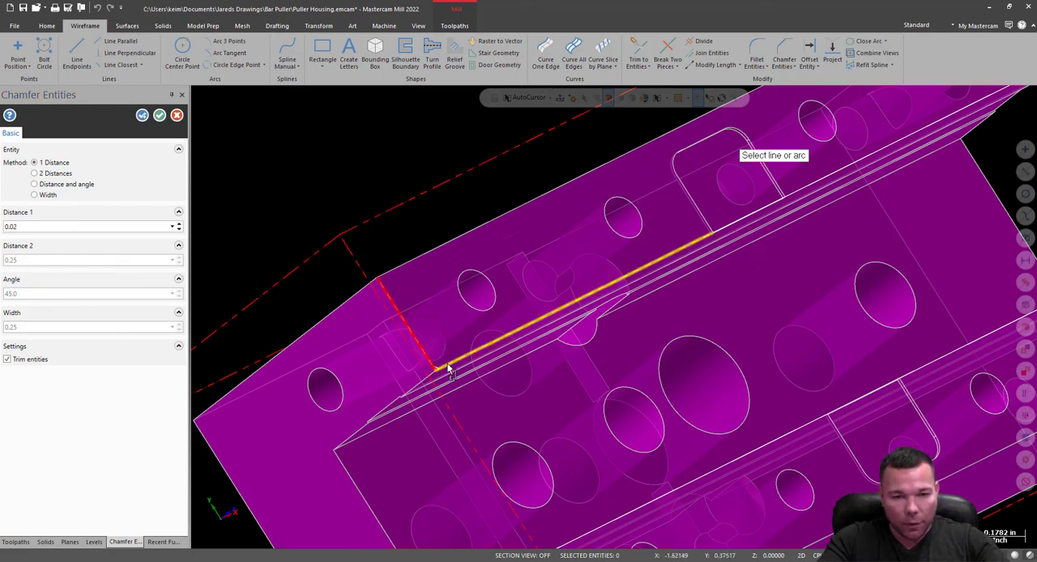
pyautogui.scroll(-5, 448, 369)
pyautogui.scroll(5, 619, 171)
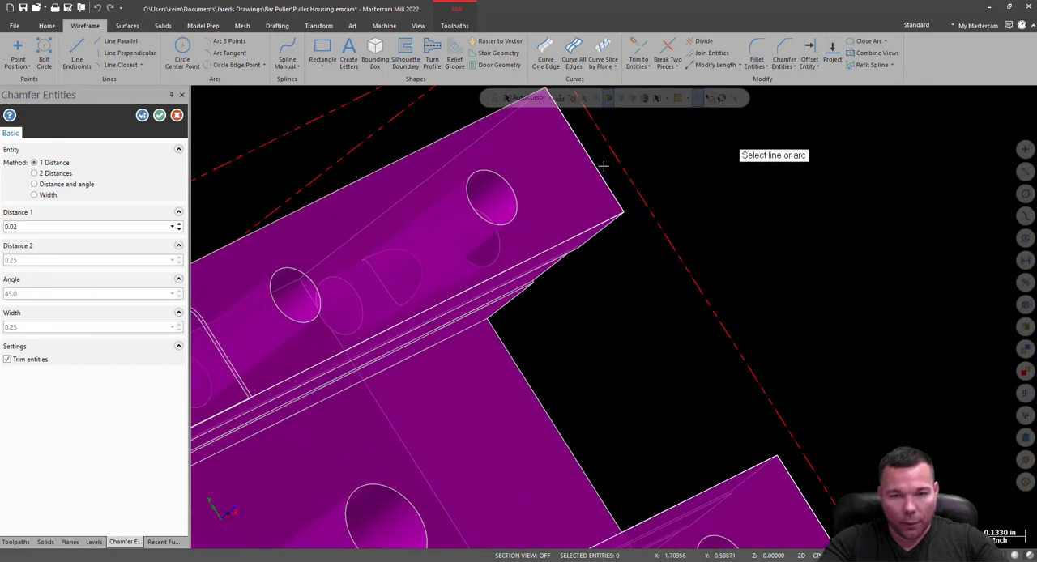
pyautogui.scroll(2, 604, 166)
pyautogui.click(618, 237)
pyautogui.click(626, 228)
pyautogui.scroll(-2, 519, 164)
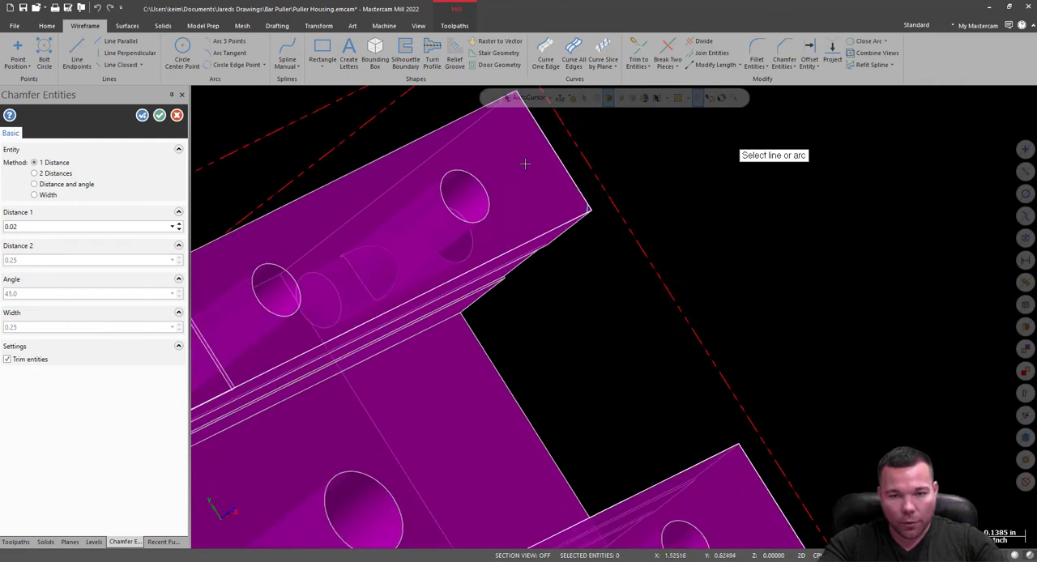
# Apply the same 0.02 chamfer to the wireframe corners at both ends of the -Y rail's inner edge.
pyautogui.scroll(-2, 537, 176)
pyautogui.click(667, 370)
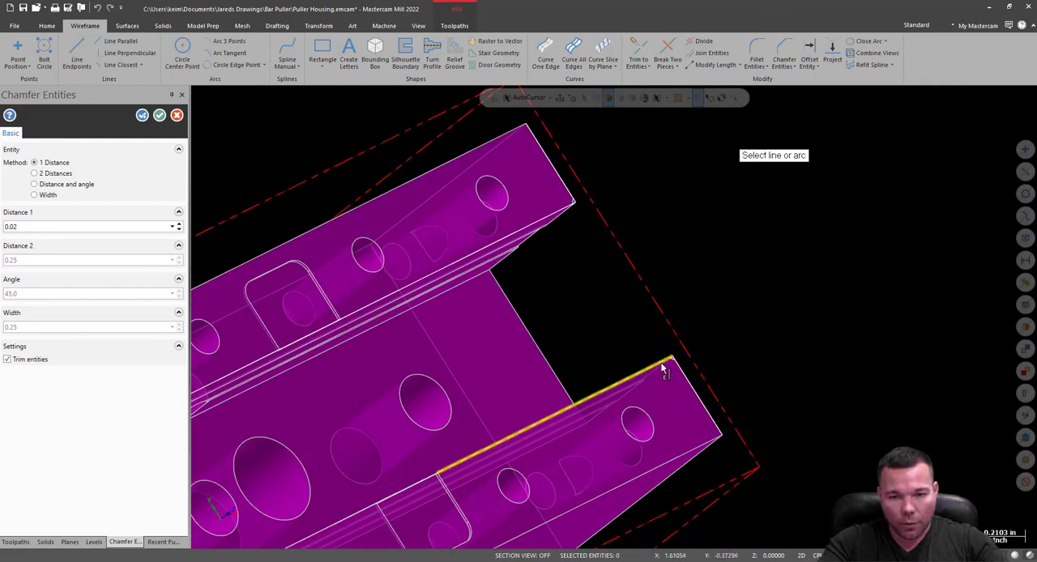
pyautogui.moveTo(665, 382); pyautogui.dragTo(703, 398, button='middle')
pyautogui.click(647, 384)
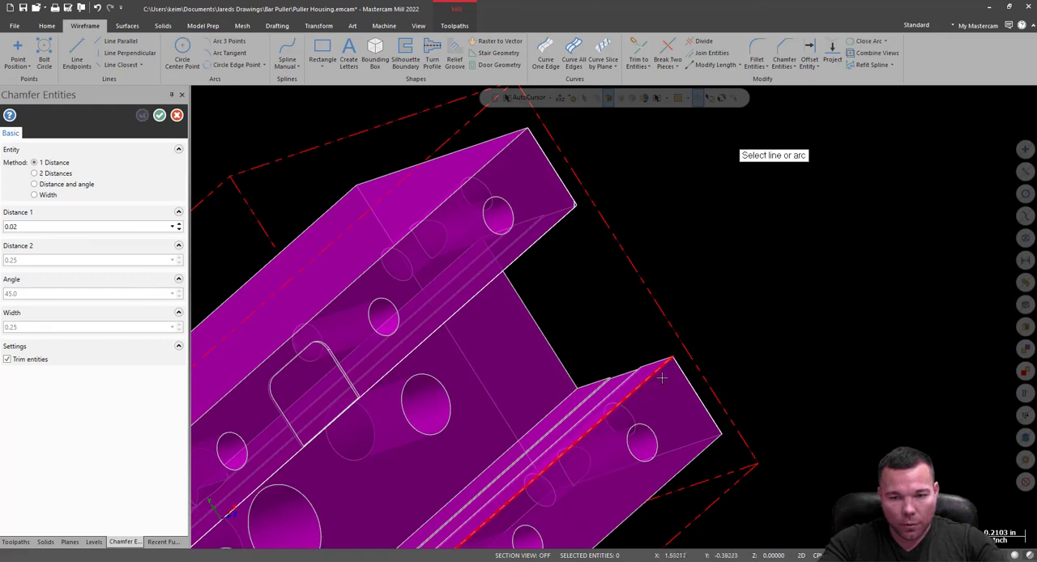
pyautogui.click(682, 380)
pyautogui.scroll(-4, 705, 280)
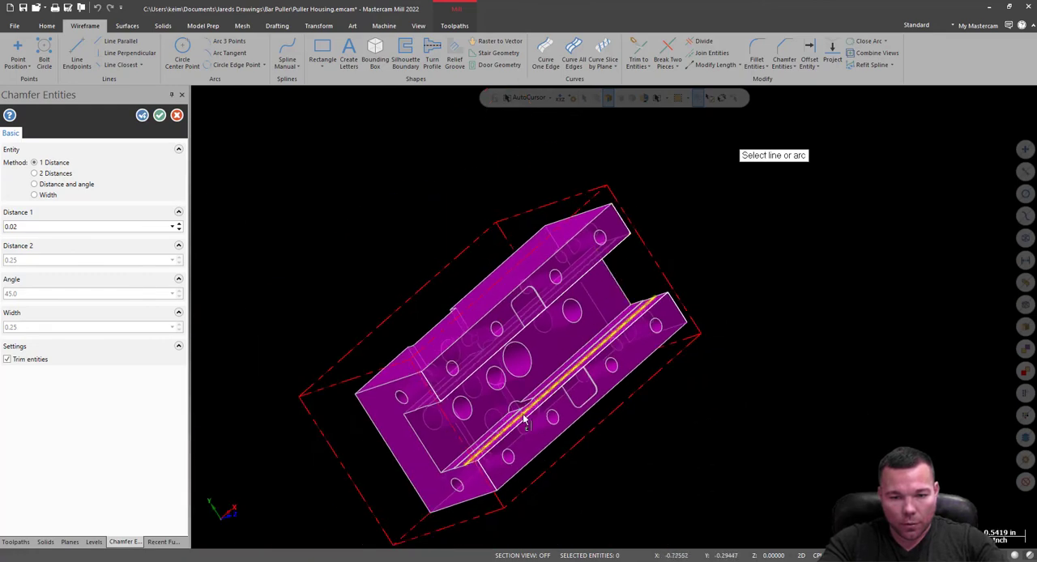
pyautogui.scroll(4, 497, 451)
pyautogui.scroll(3, 468, 500)
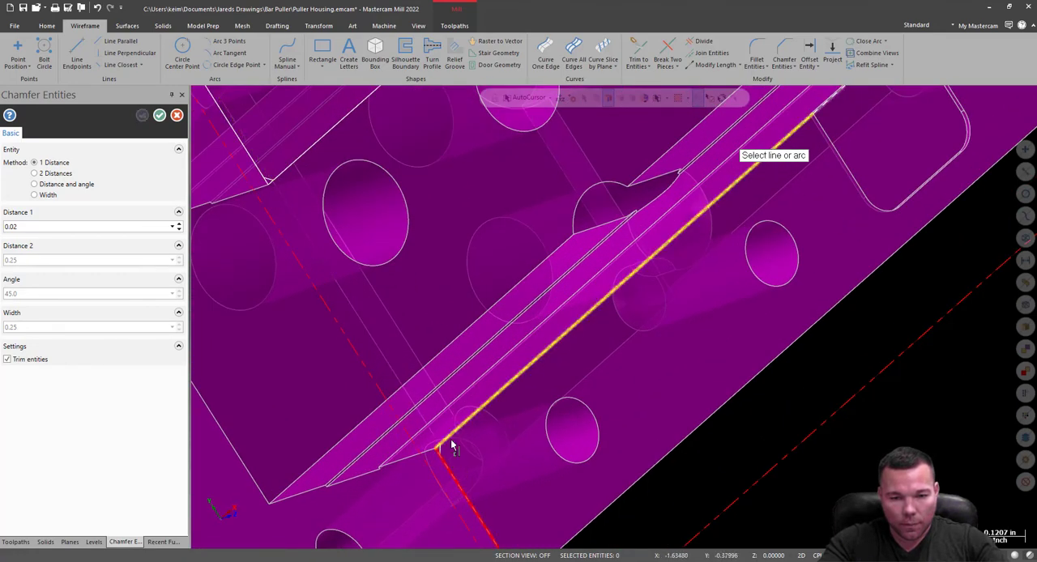
pyautogui.scroll(-4, 508, 498)
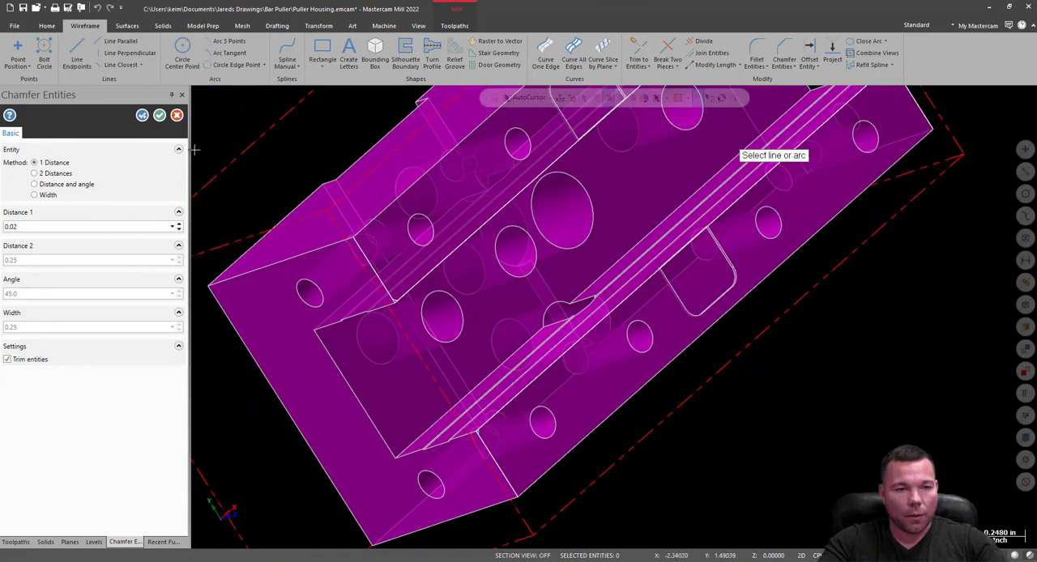
pyautogui.click(160, 115)
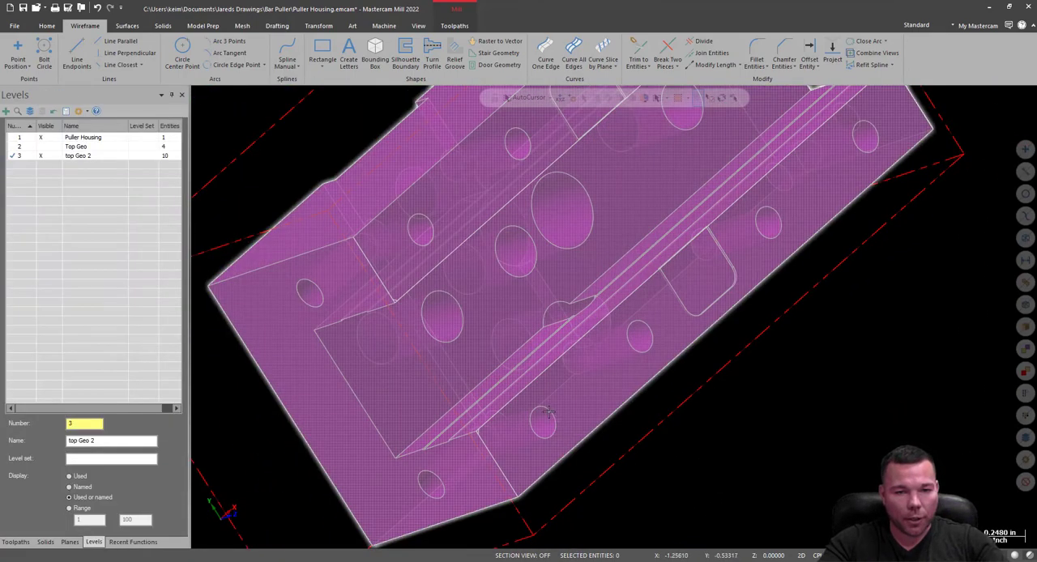
# Hide the Puller Housing level so only the top Geo 2 wireframe is displayed.
pyautogui.moveTo(553, 415); pyautogui.dragTo(361, 285, button='middle')
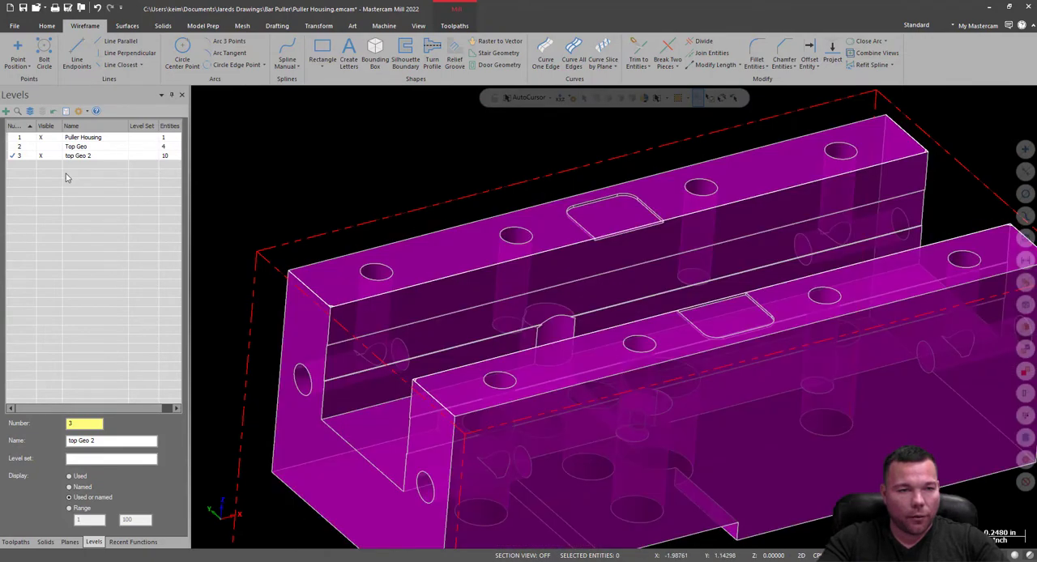
pyautogui.click(43, 137)
pyautogui.scroll(6, 411, 386)
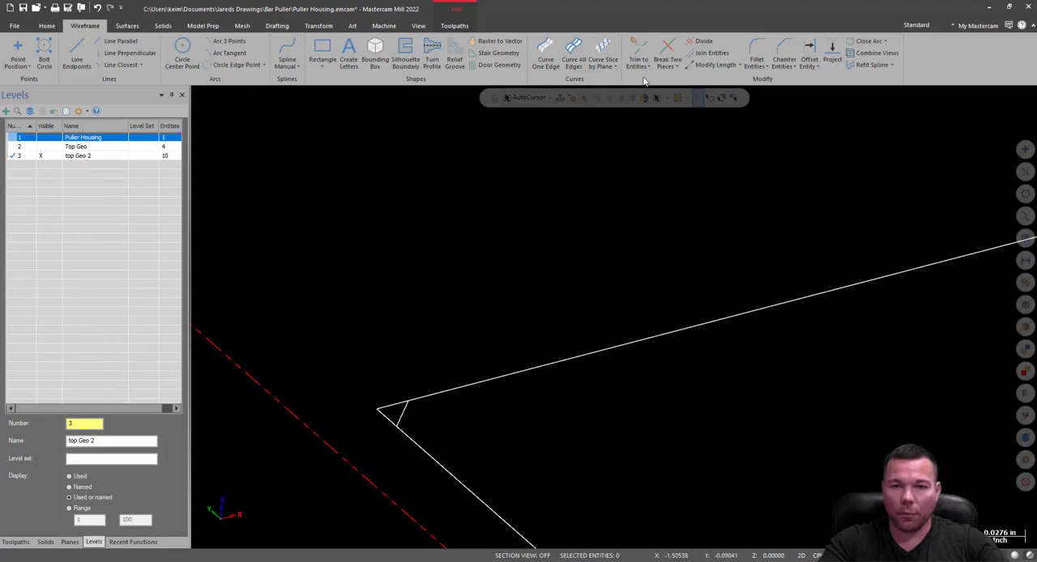
# Try deleting the -Y rail's long inner edge line at the -X corner, and undo the deletion.
pyautogui.click(391, 406)
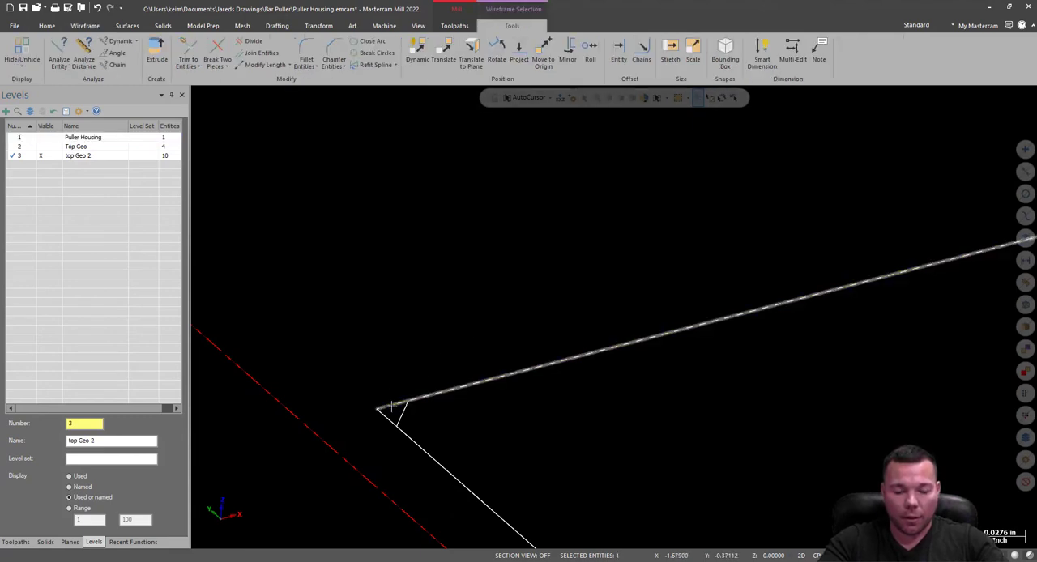
pyautogui.press('Delete')
pyautogui.click(97, 7)
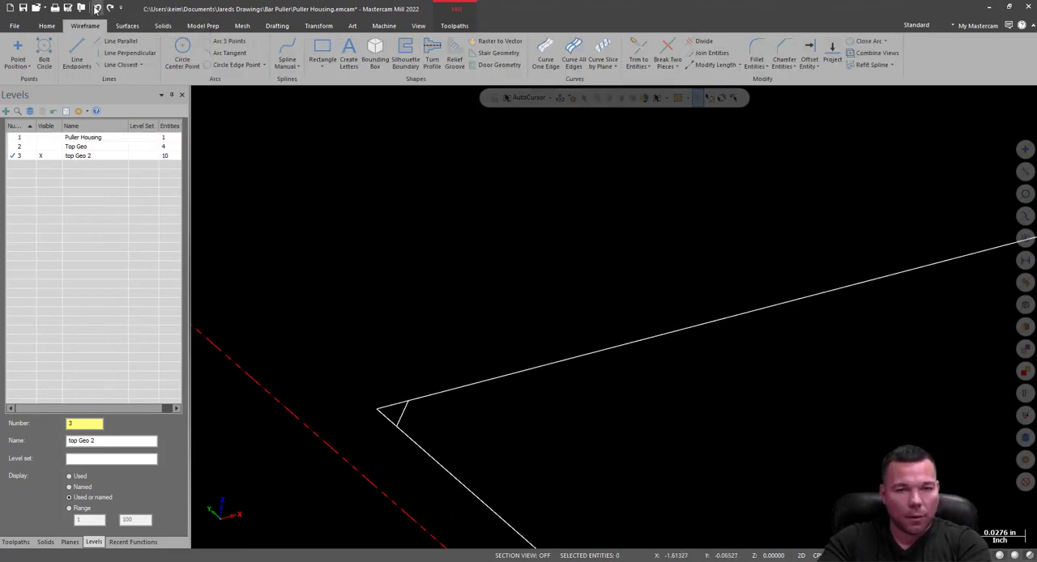
# Use Divide in Trim mode to remove the line ends overhanging the chamfer at the -Y rail's -X corner.
pyautogui.click(699, 41)
pyautogui.click(390, 405)
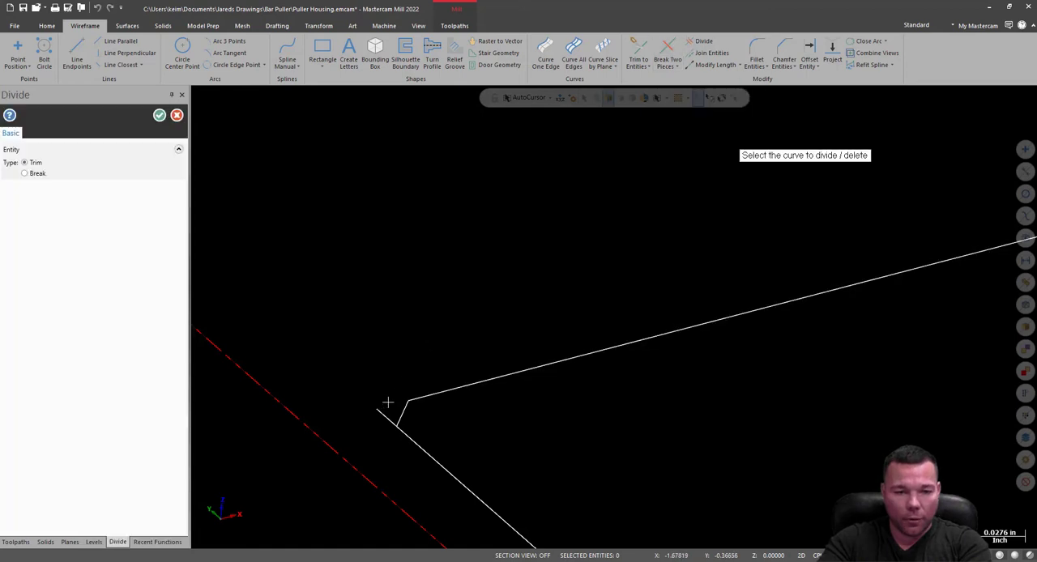
pyautogui.click(387, 417)
# Trim the line ends overhanging the chamfer at the +Y rail's -X corner, undoing any excess removal.
pyautogui.scroll(-4, 551, 341)
pyautogui.scroll(5, 328, 203)
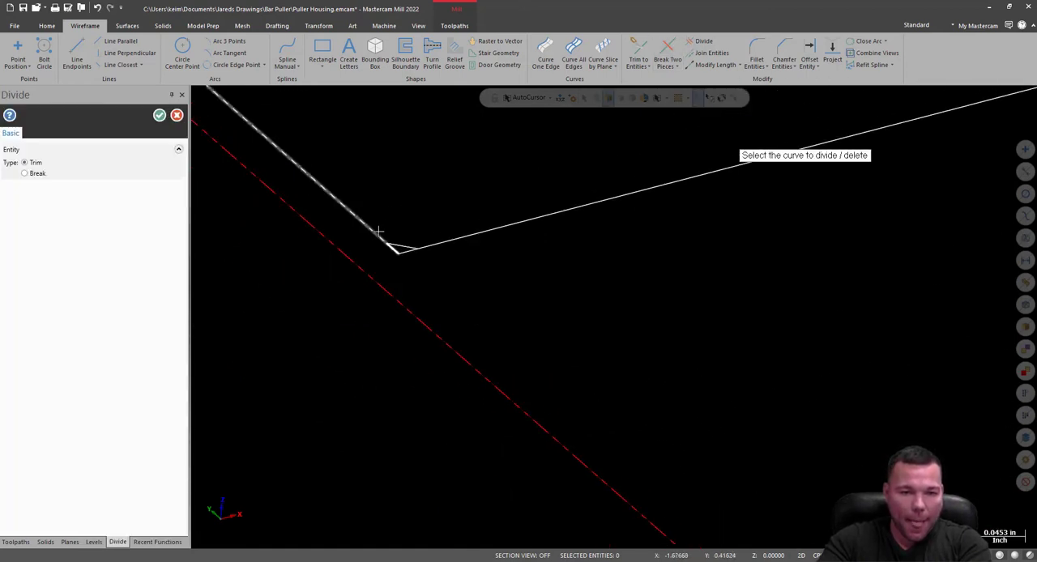
pyautogui.click(407, 251)
pyautogui.click(449, 253)
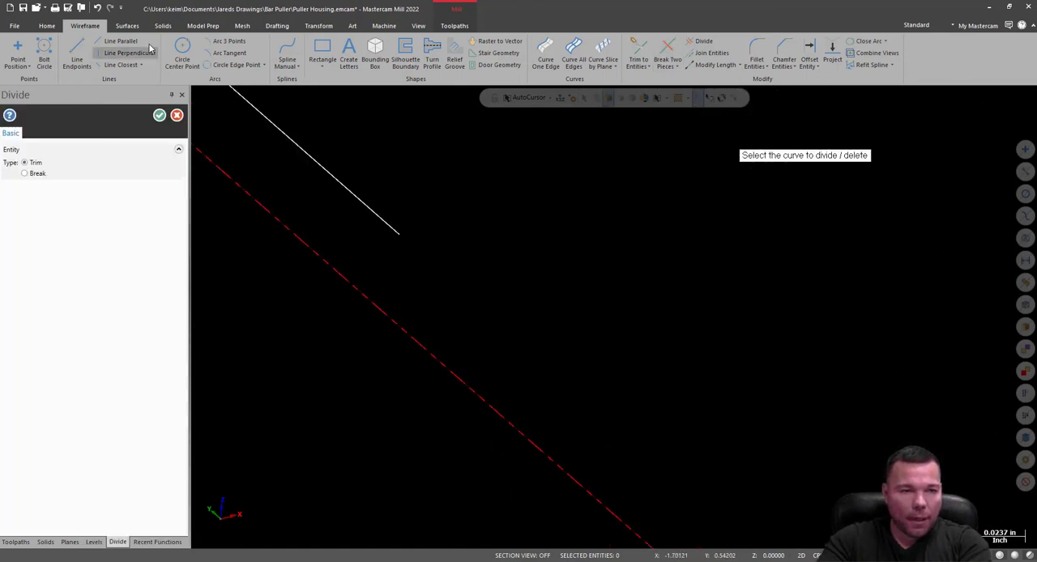
pyautogui.click(100, 9)
pyautogui.click(98, 8)
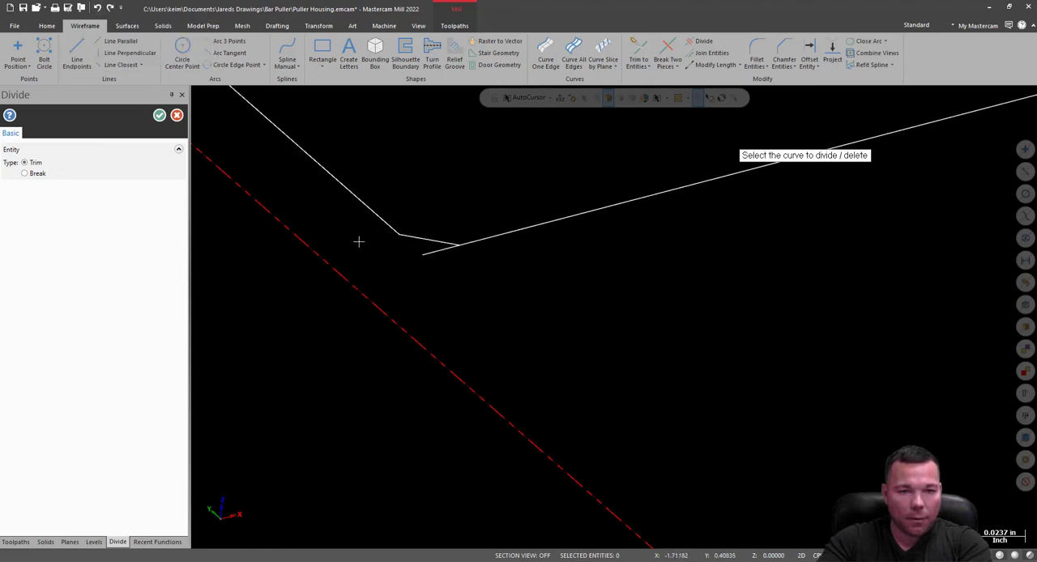
pyautogui.scroll(-5, 358, 324)
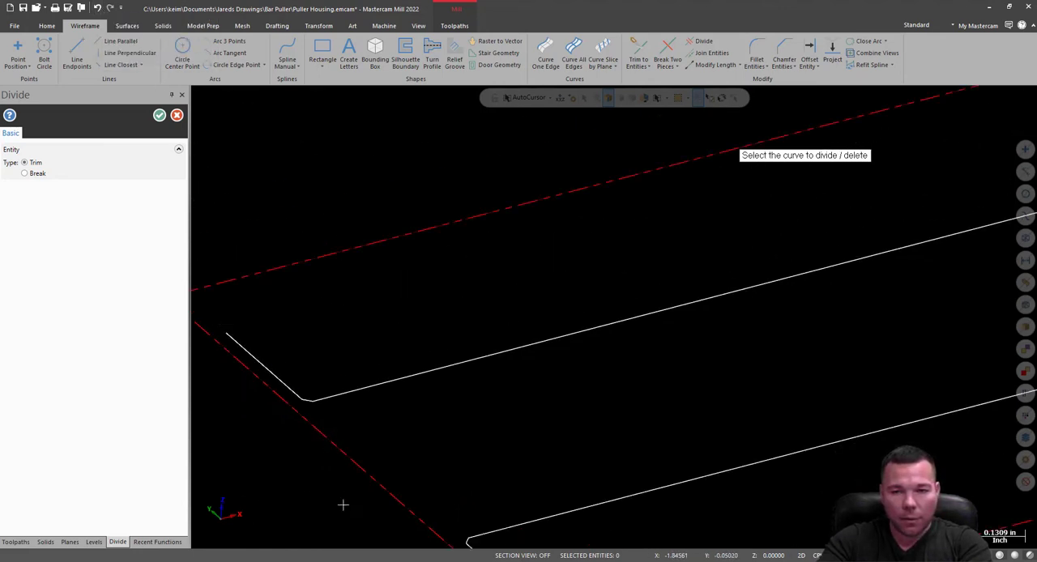
# Trim the line ends overhanging the chamfers at the +X corners of both rails and finish Divide.
pyautogui.scroll(8, 747, 316)
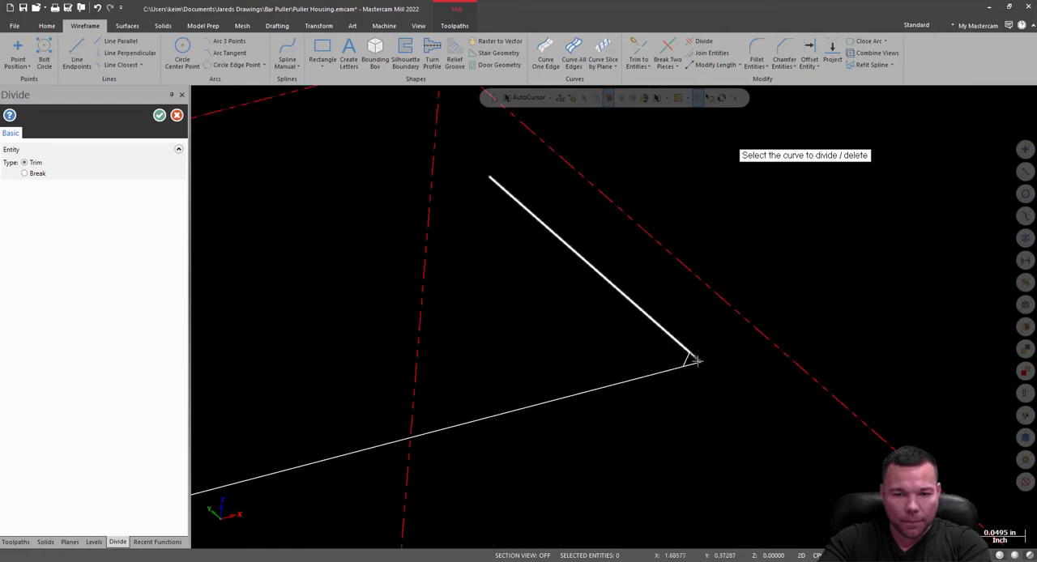
pyautogui.scroll(-4, 676, 262)
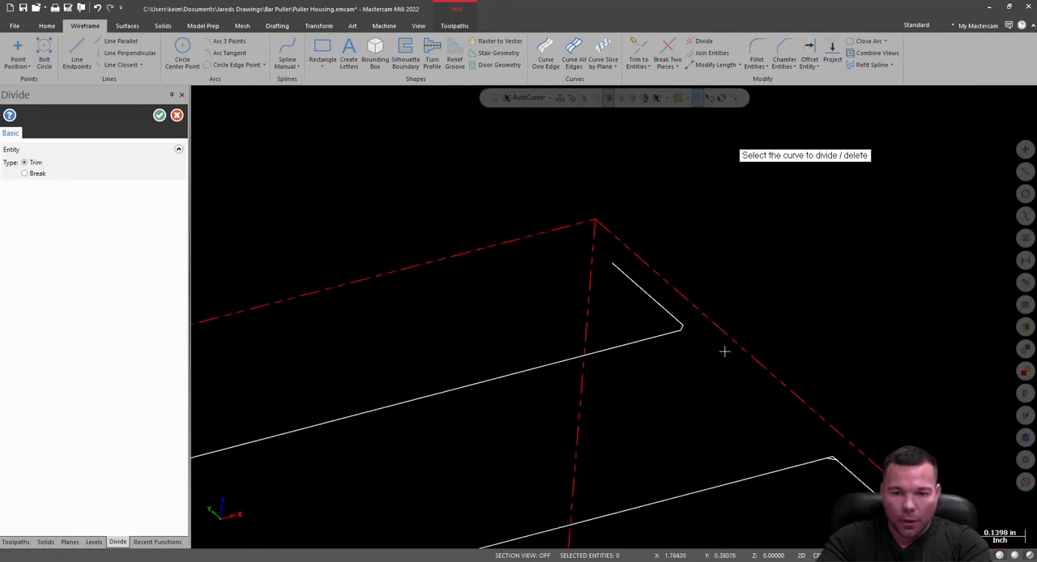
pyautogui.scroll(4, 845, 463)
pyautogui.scroll(2, 820, 457)
pyautogui.click(786, 458)
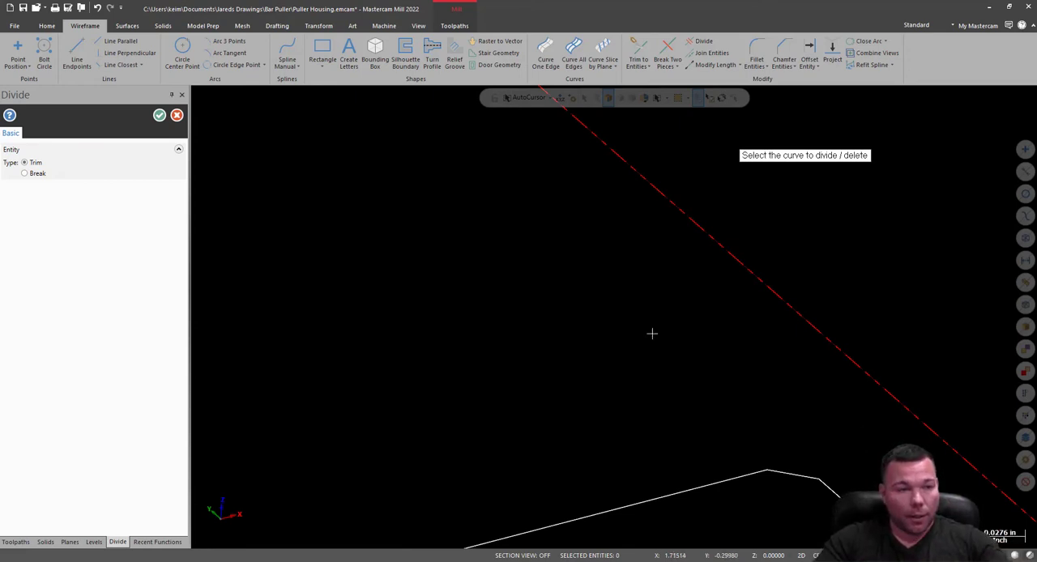
pyautogui.click(159, 115)
pyautogui.scroll(-5, 789, 359)
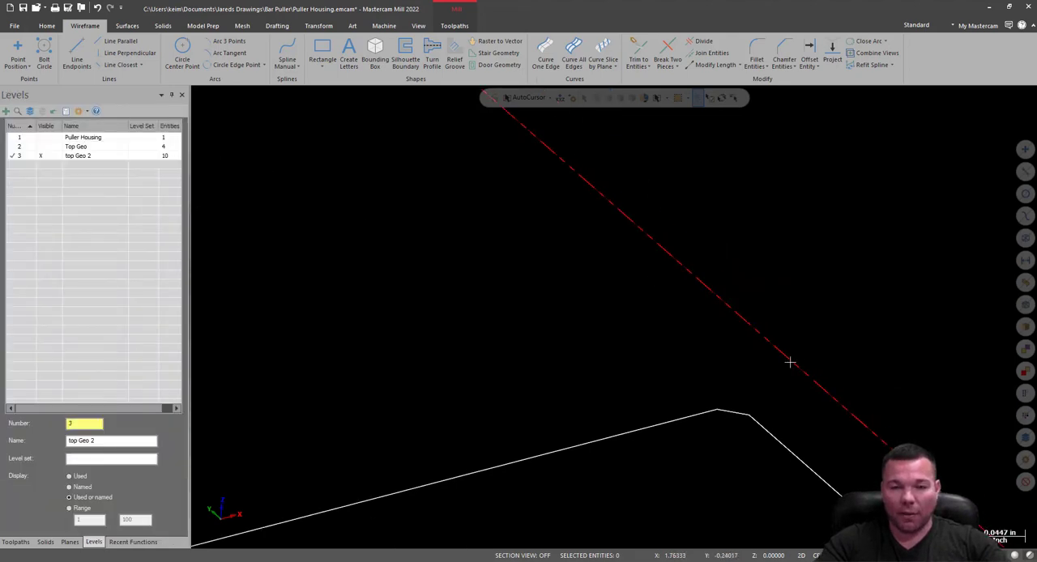
pyautogui.scroll(-3, 780, 243)
pyautogui.scroll(6, 562, 396)
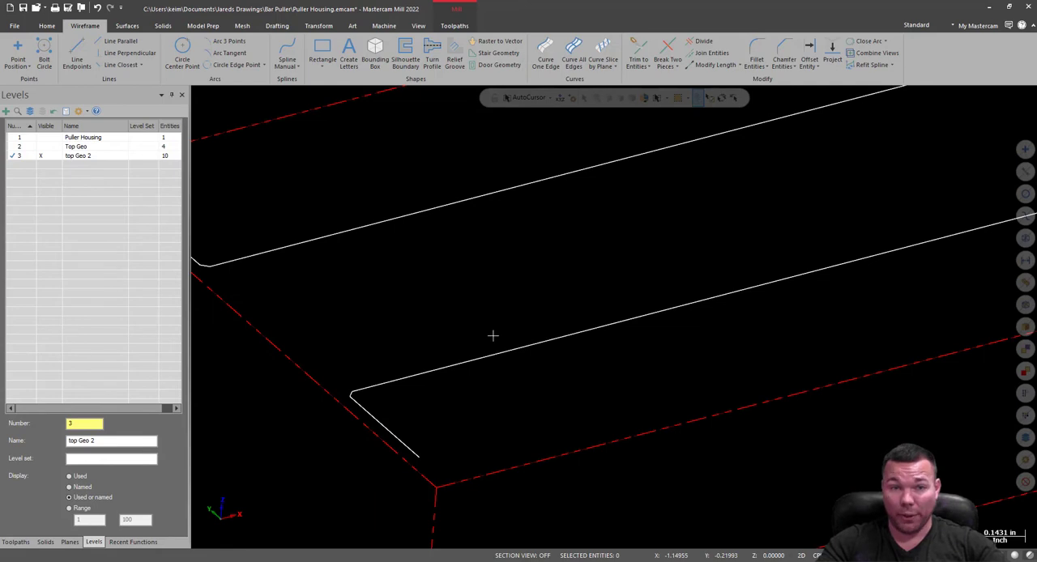
pyautogui.click(384, 25)
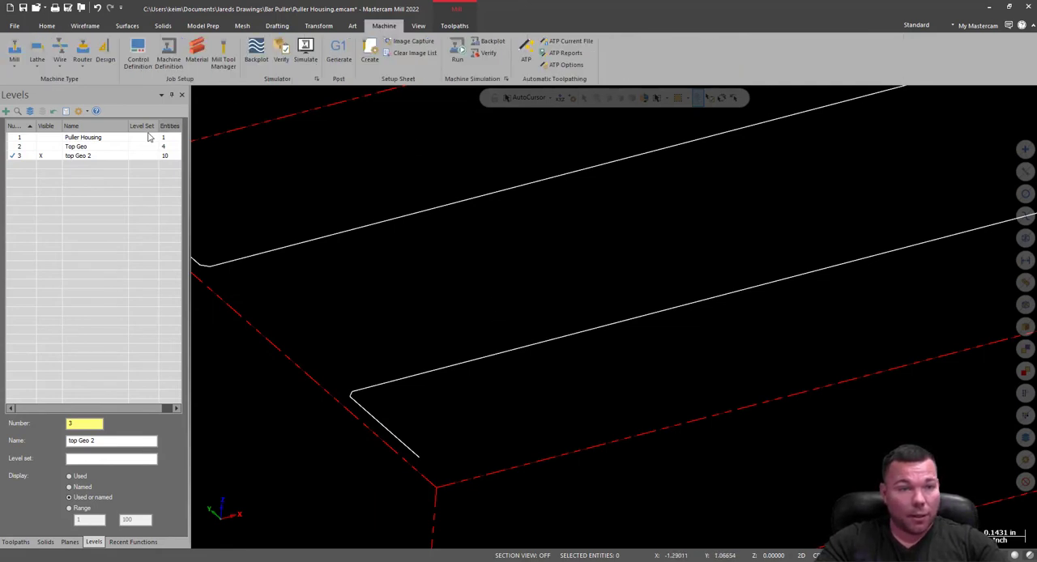
pyautogui.scroll(-2, 728, 420)
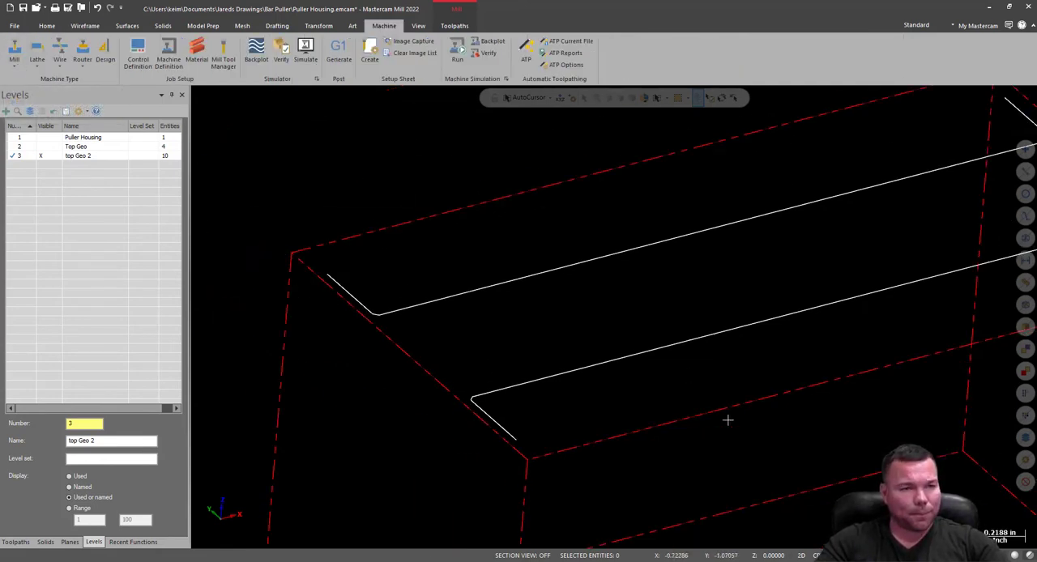
# Open the geometry of the 2D Dynamic Peel Mill operation and start selecting new wireframe chains for it.
pyautogui.click(448, 27)
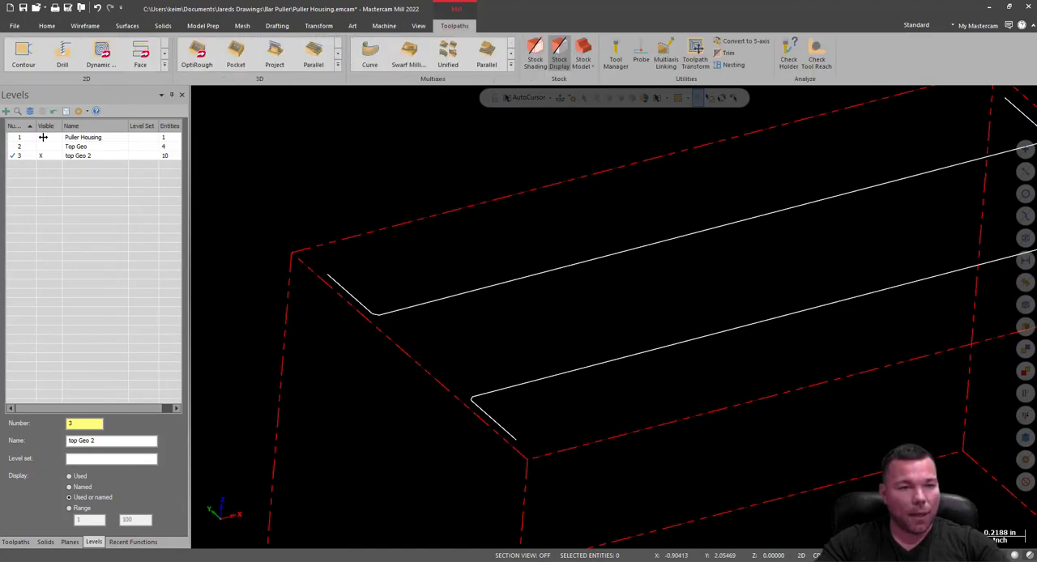
pyautogui.click(16, 543)
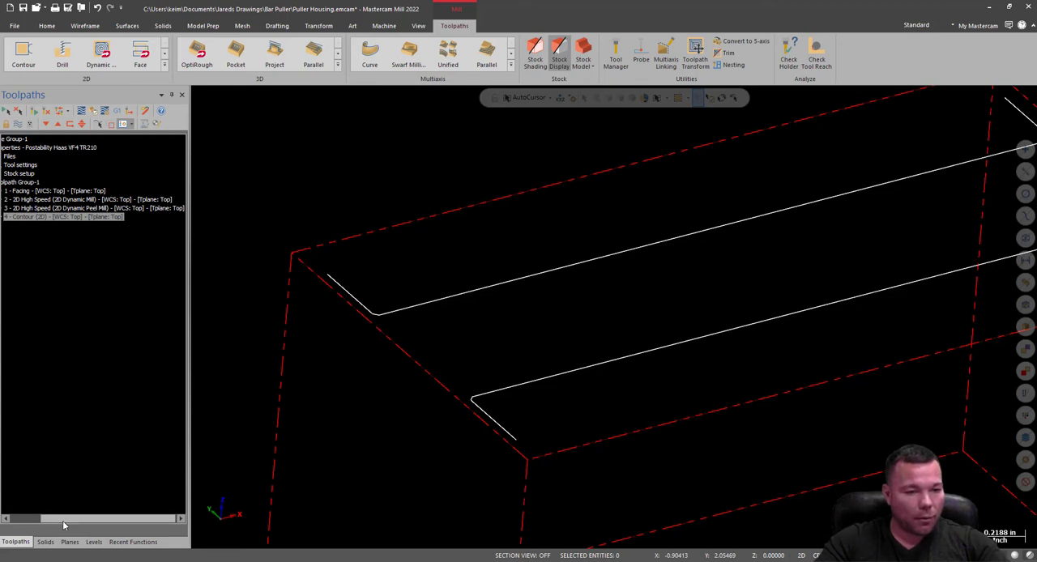
pyautogui.moveTo(63, 520); pyautogui.dragTo(12, 508)
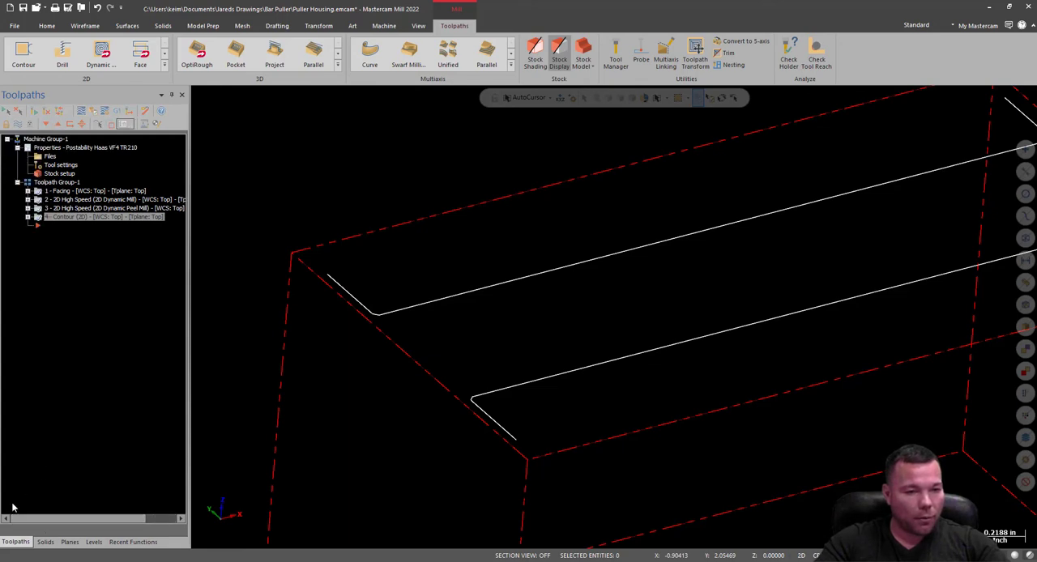
pyautogui.click(27, 208)
pyautogui.click(63, 235)
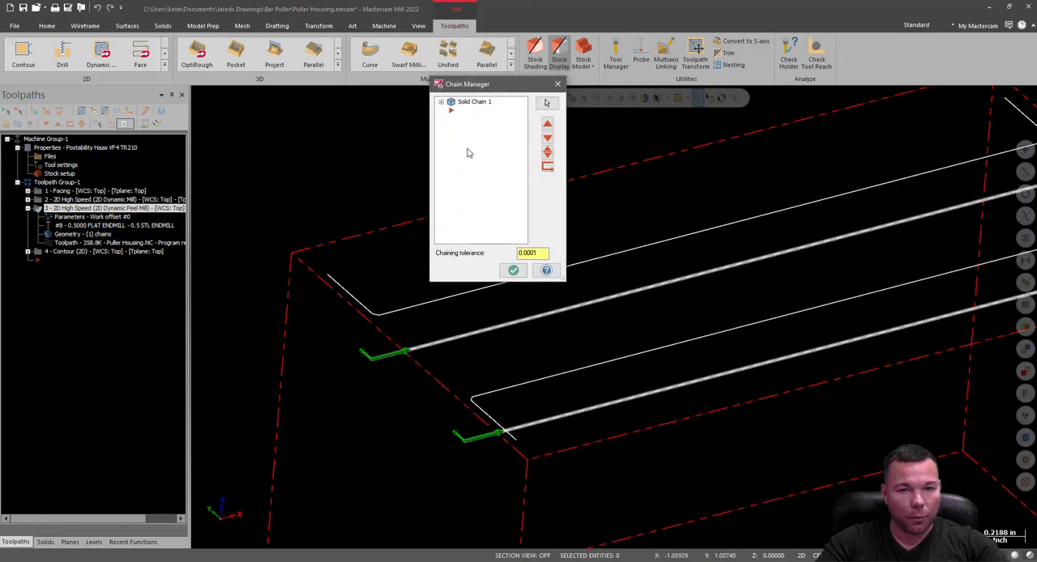
pyautogui.rightClick(469, 150)
pyautogui.click(511, 181)
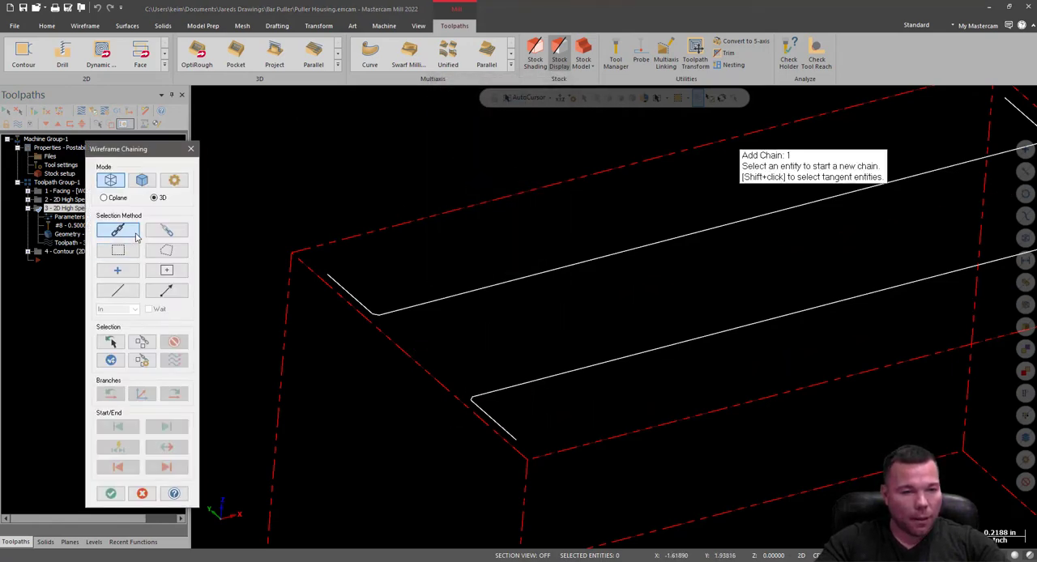
# Partial-chain the +Y rail's inner edge, from its -X corner chamfer to its +X corner chamfer.
pyautogui.click(166, 232)
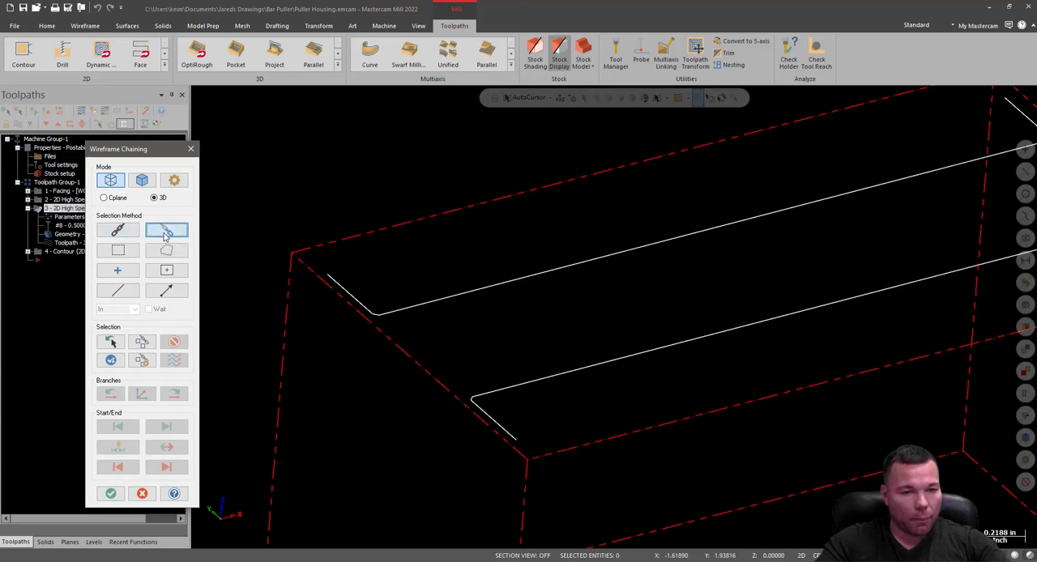
pyautogui.scroll(5, 518, 323)
pyautogui.scroll(-2, 214, 304)
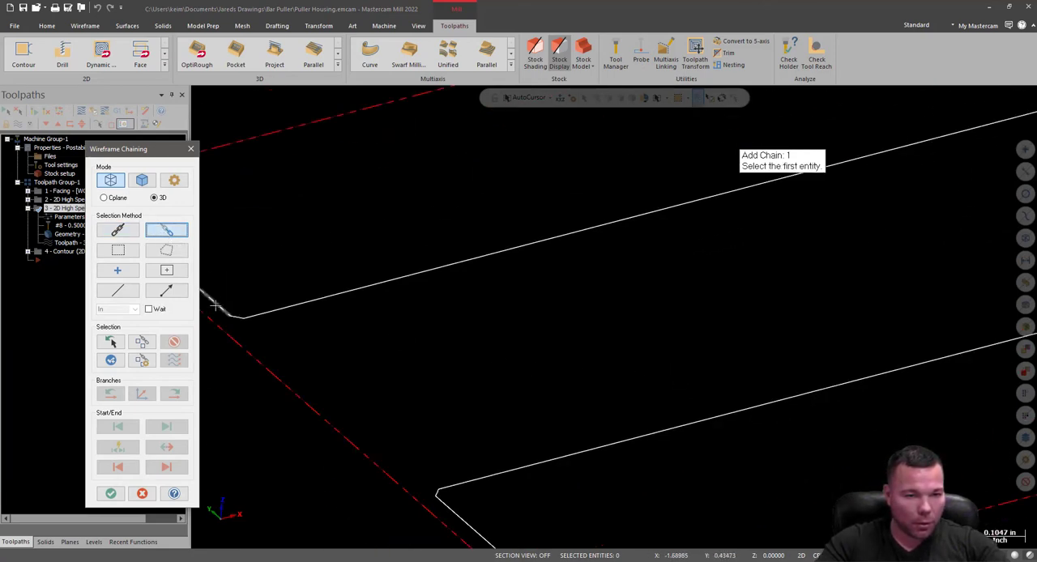
pyautogui.click(236, 317)
pyautogui.scroll(-6, 422, 406)
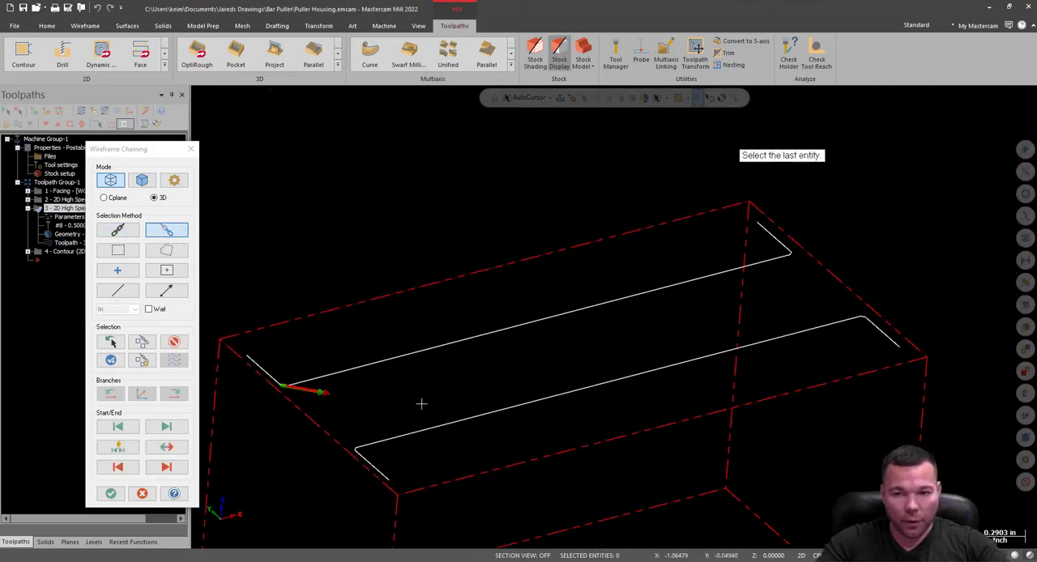
pyautogui.scroll(10, 660, 255)
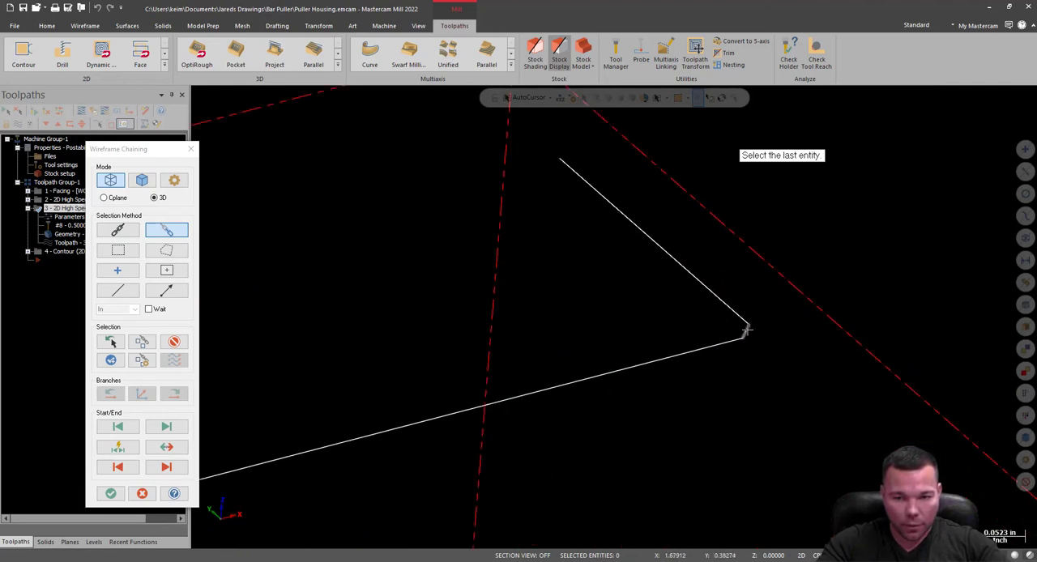
pyautogui.click(747, 329)
pyautogui.scroll(-10, 848, 255)
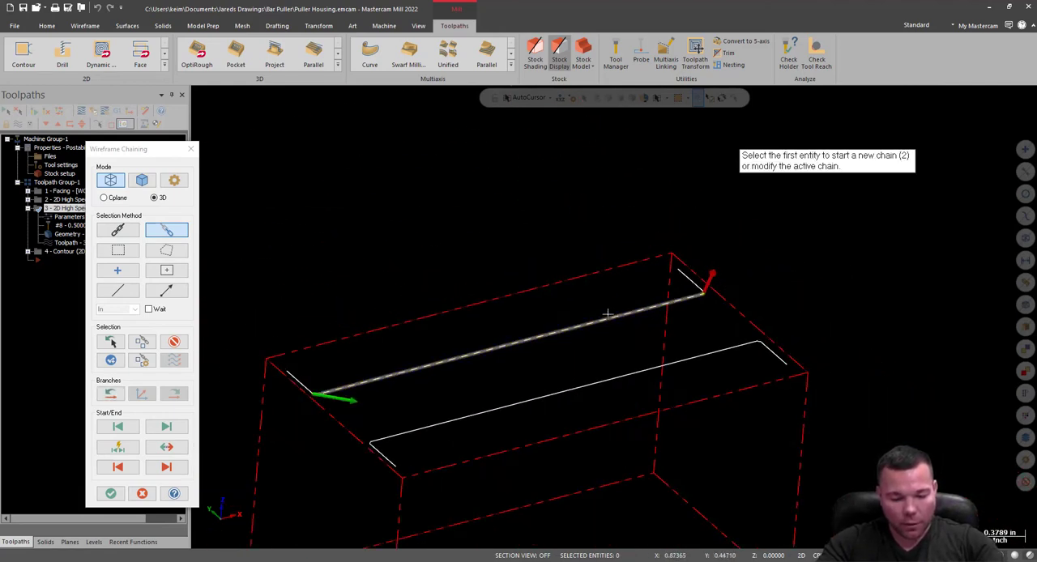
pyautogui.scroll(5, 442, 412)
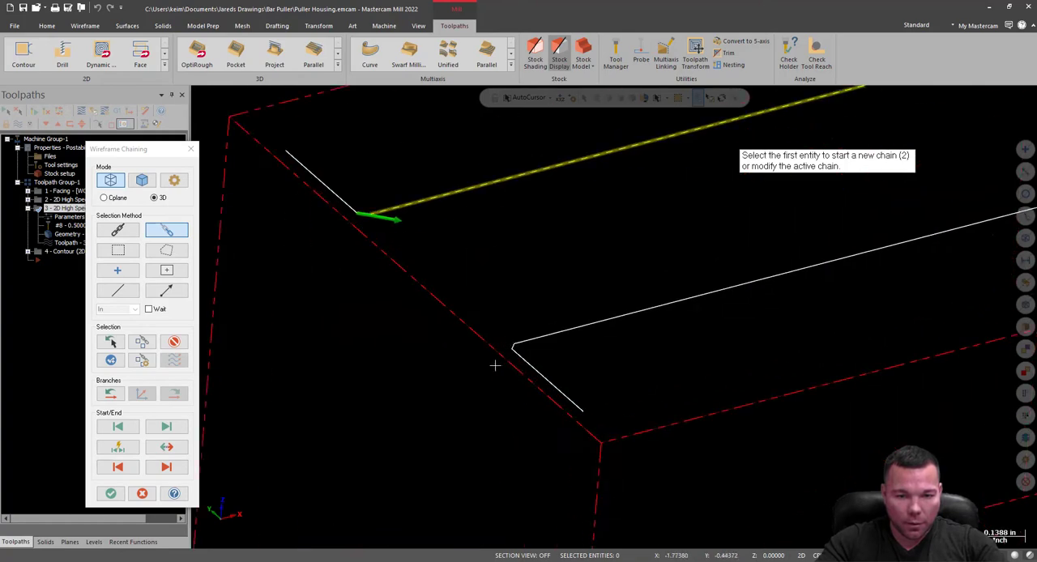
pyautogui.click(527, 358)
pyautogui.scroll(-9, 333, 384)
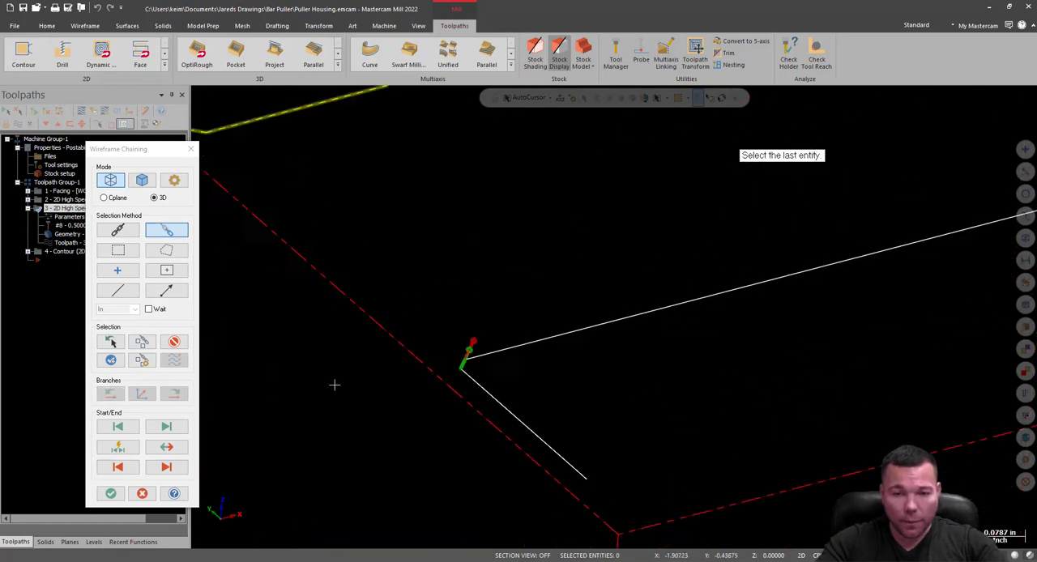
pyautogui.scroll(3, 899, 288)
pyautogui.scroll(2, 865, 257)
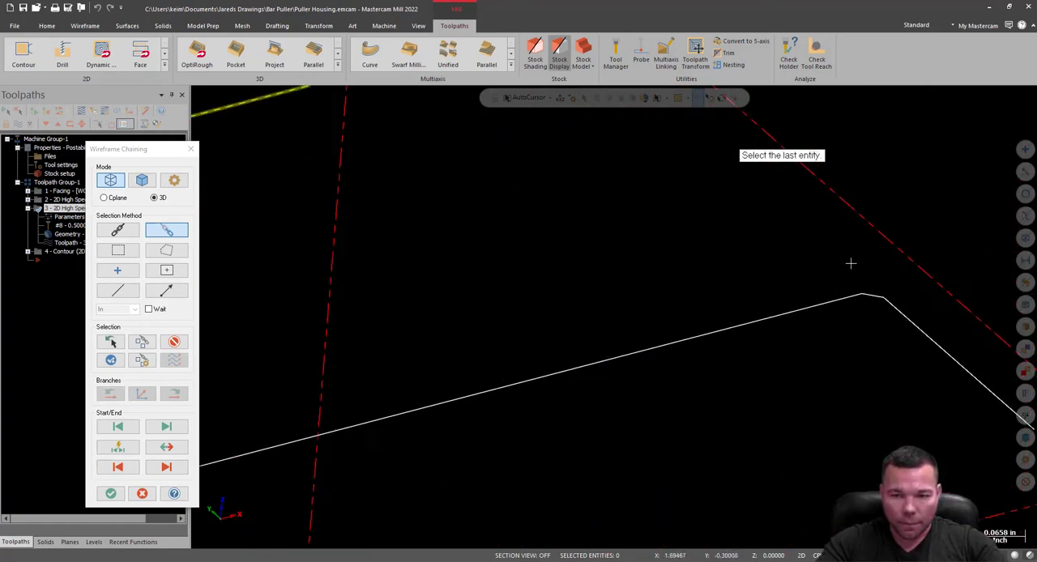
pyautogui.click(893, 316)
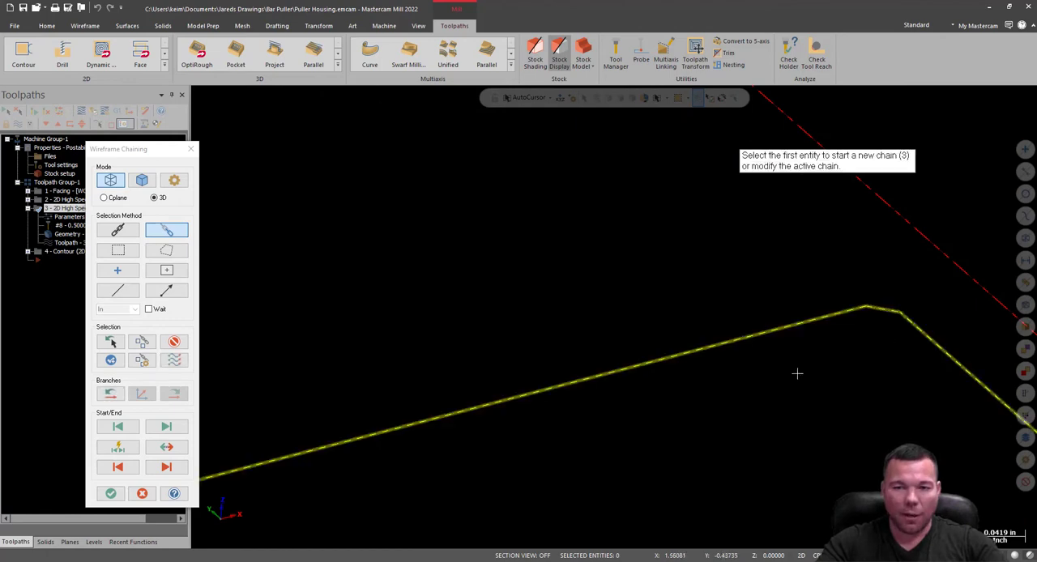
pyautogui.scroll(-3, 797, 374)
pyautogui.scroll(3, 811, 325)
pyautogui.click(809, 325)
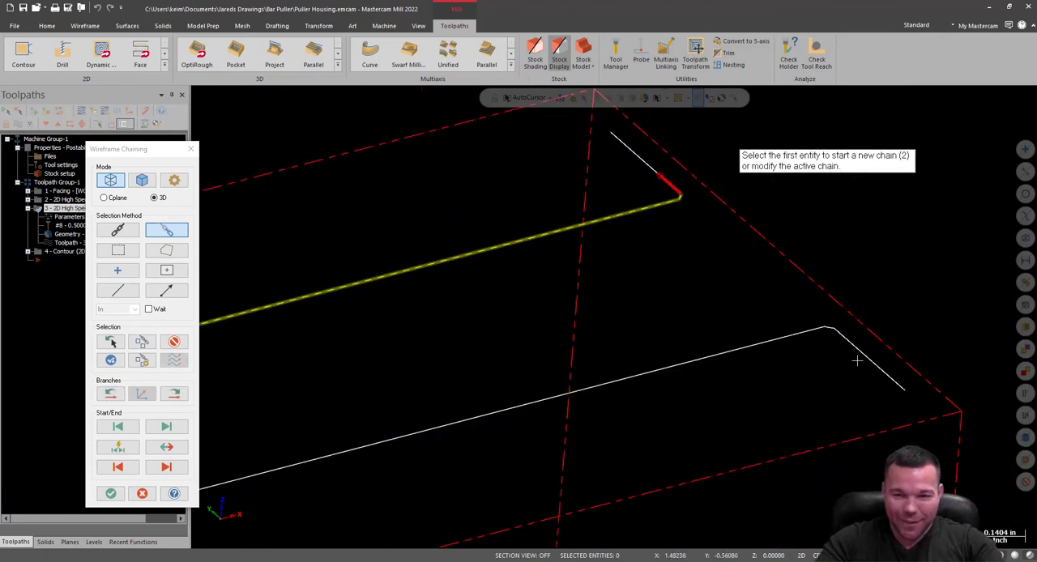
# Partial-chain the -Y rail's inner edge from its -X chamfer to its +X chamfer and accept both chains for the operation.
pyautogui.scroll(-3, 445, 440)
pyautogui.scroll(4, 246, 454)
pyautogui.scroll(2, 245, 454)
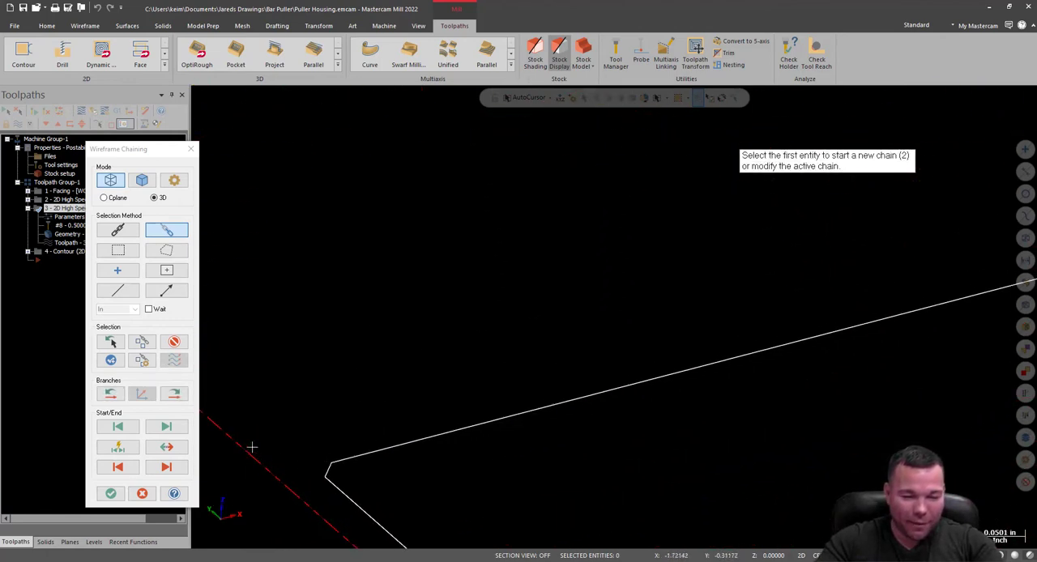
pyautogui.click(345, 472)
pyautogui.scroll(-5, 614, 312)
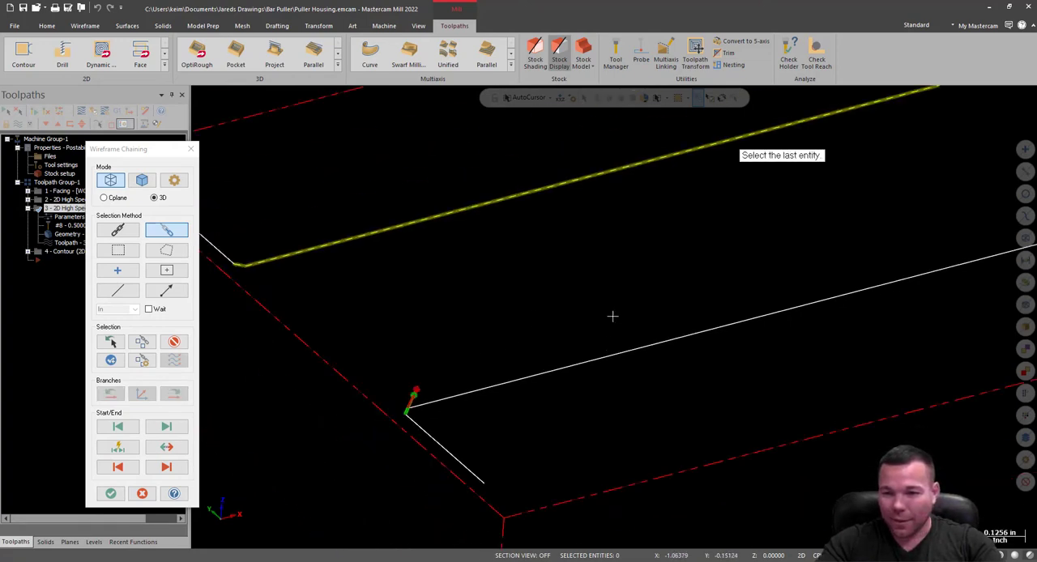
pyautogui.scroll(5, 828, 288)
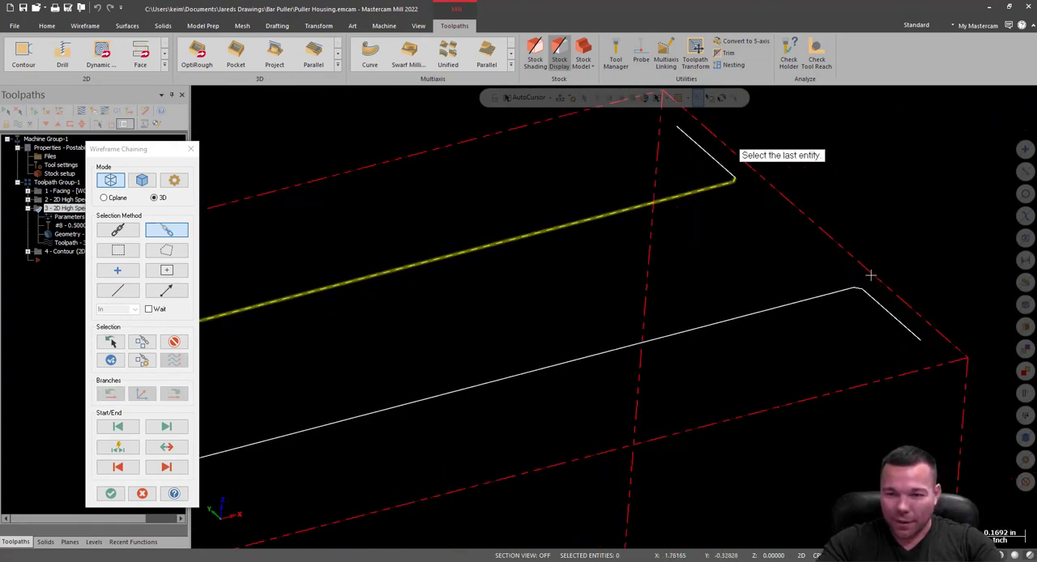
pyautogui.click(901, 288)
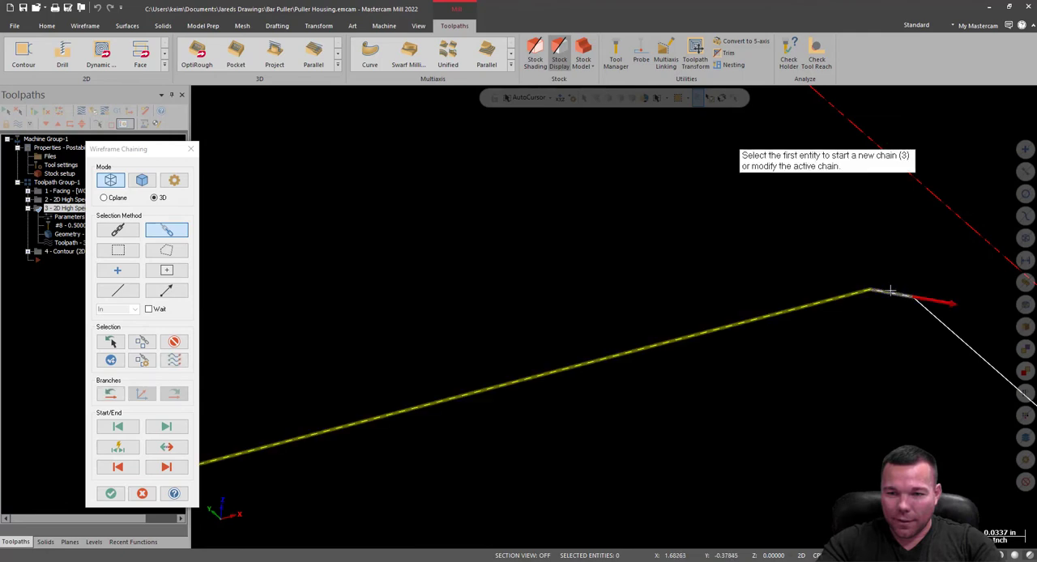
pyautogui.click(110, 493)
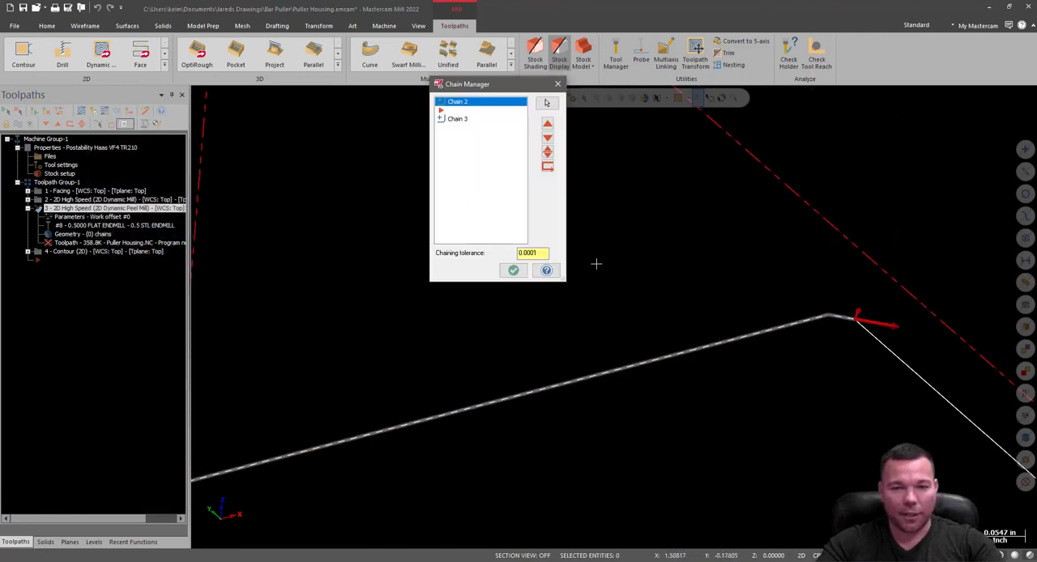
pyautogui.click(513, 270)
# Regenerate the 2D Dynamic Peel Mill operation from its new chains.
pyautogui.scroll(-2, 871, 292)
pyautogui.scroll(-4, 879, 264)
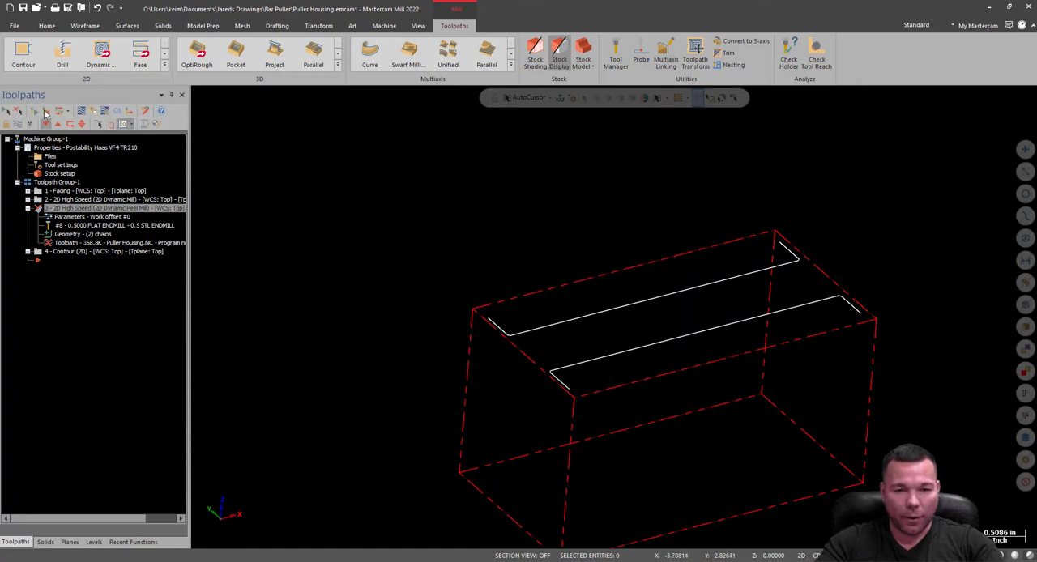
pyautogui.click(46, 112)
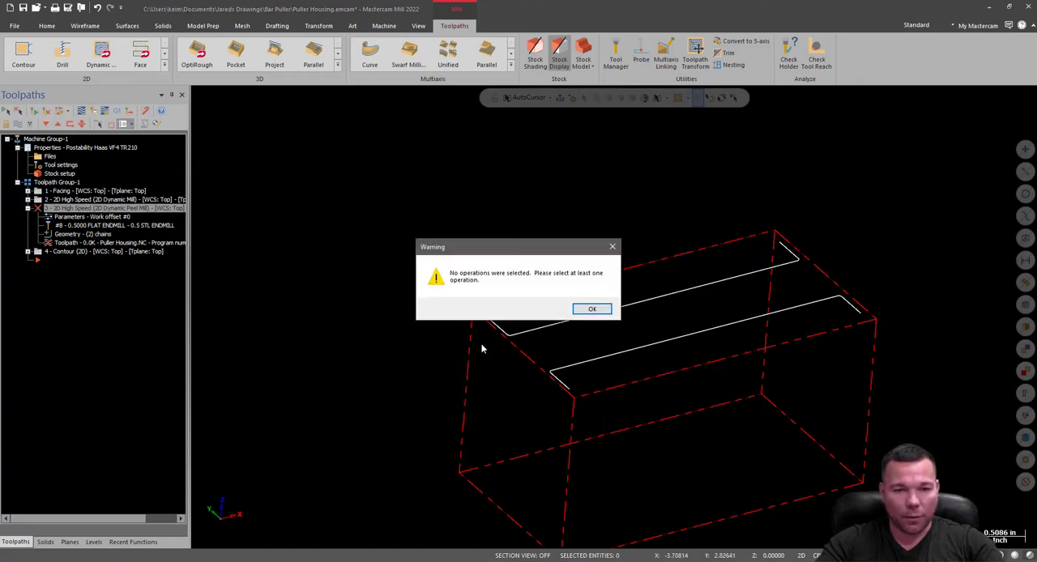
pyautogui.click(591, 310)
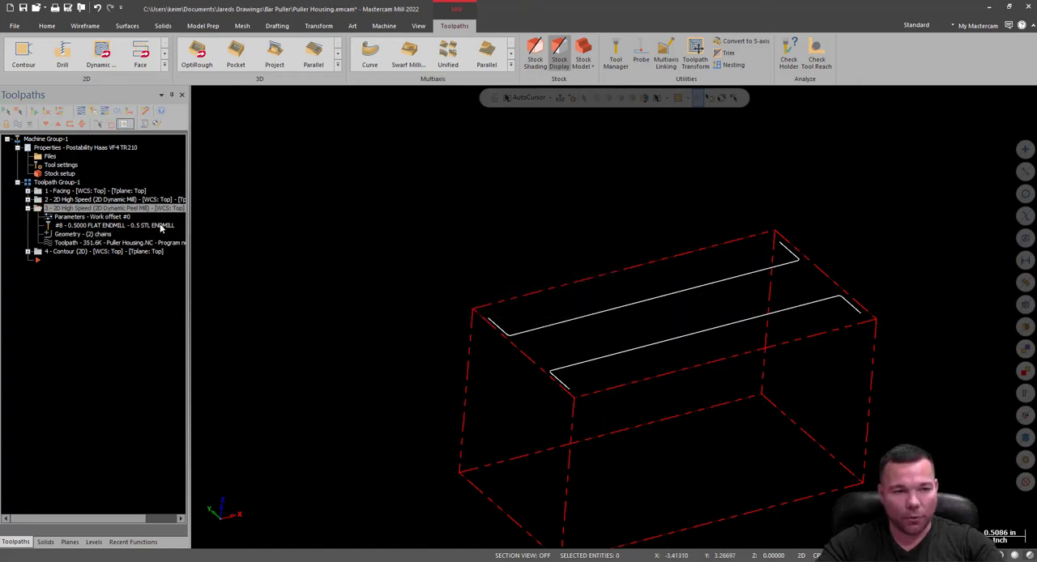
# Show the 2D Dynamic Peel Mill toolpath and examine its entry and exit moves at the ends of the slot.
pyautogui.scroll(3, 594, 345)
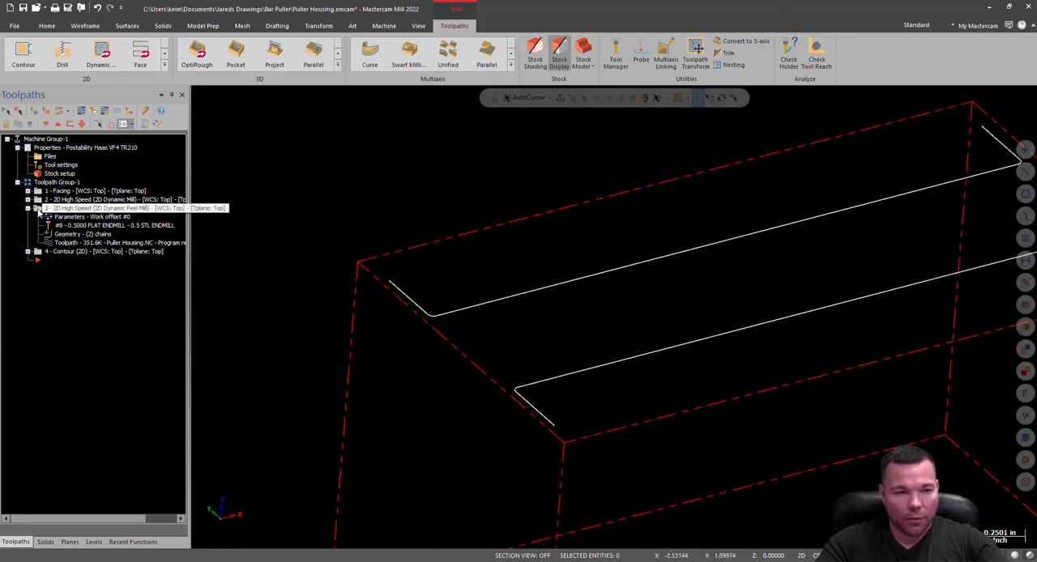
pyautogui.hotkey('alt', 't')
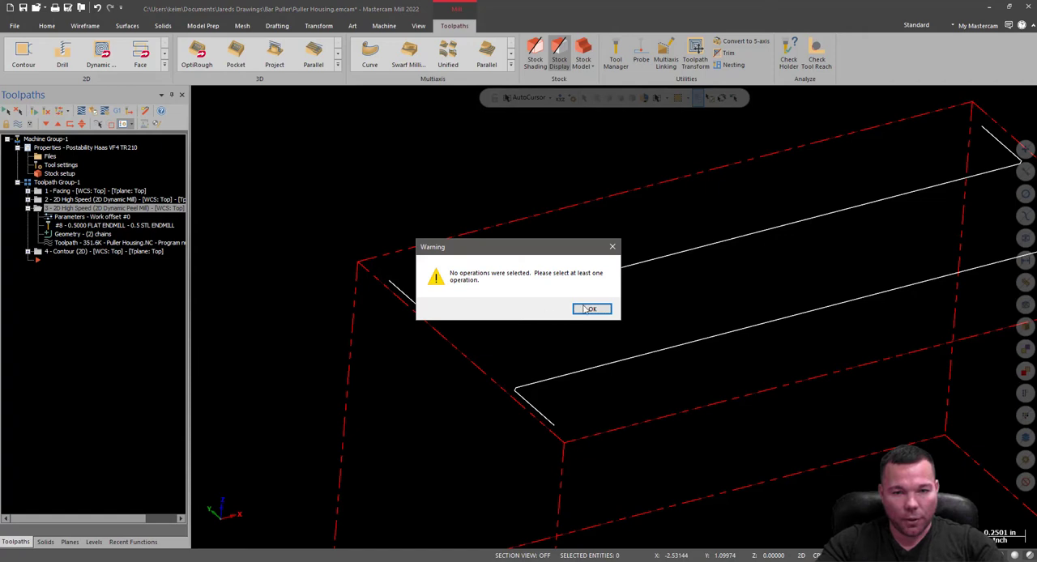
pyautogui.click(587, 310)
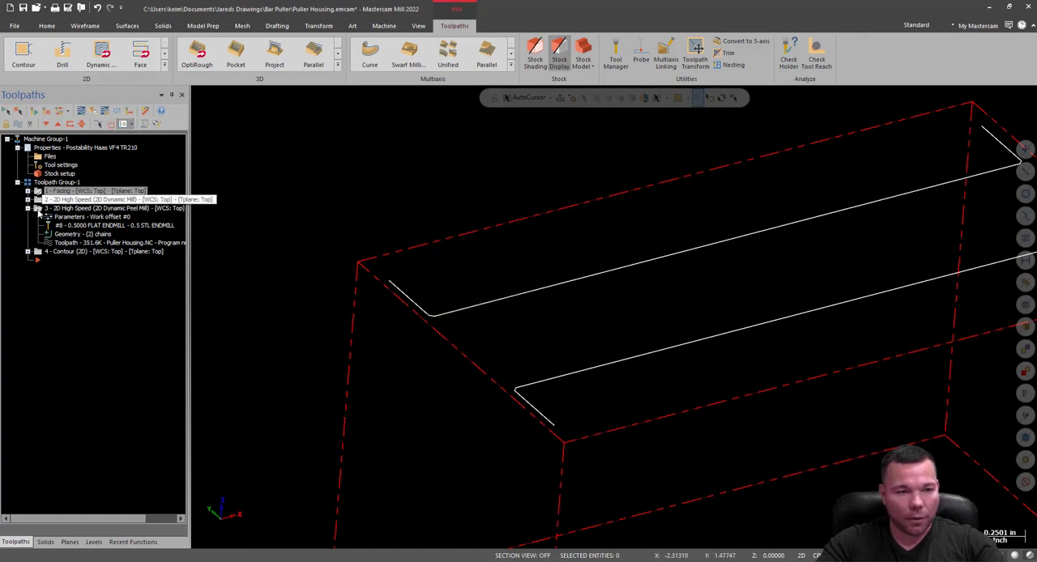
pyautogui.click(38, 210)
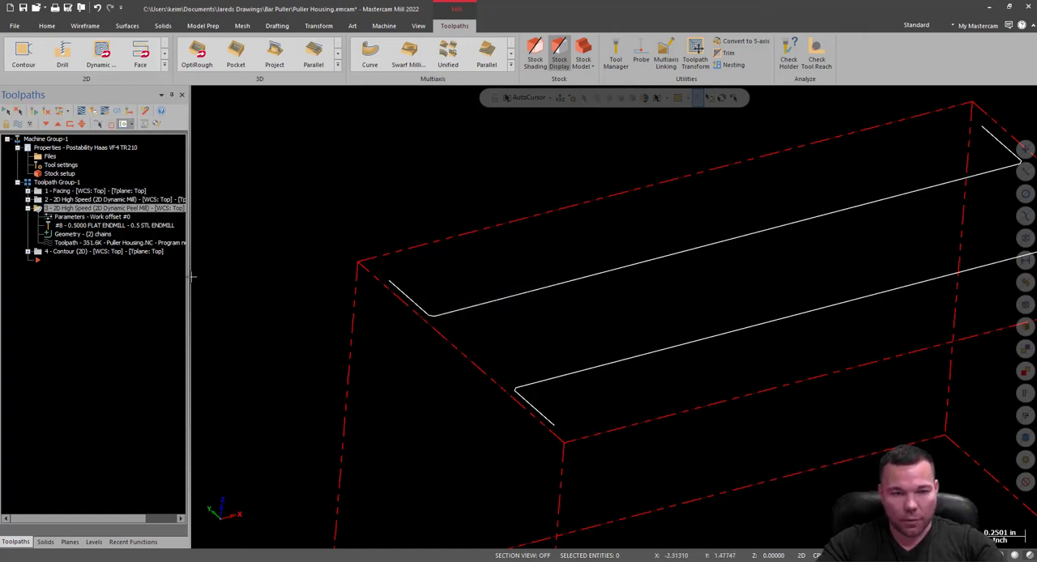
pyautogui.hotkey('alt', 't')
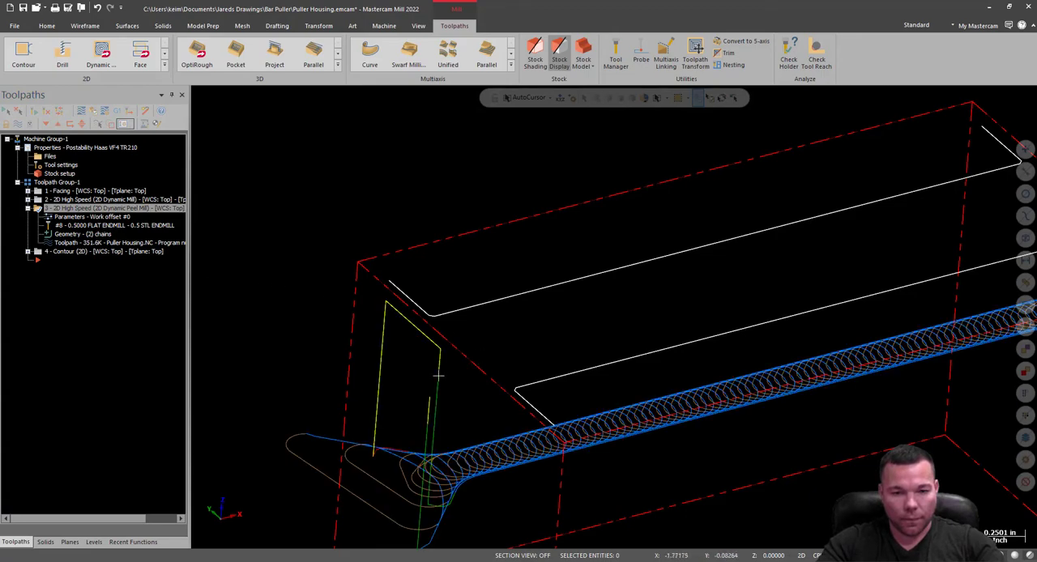
pyautogui.scroll(-5, 440, 372)
pyautogui.moveTo(504, 338)
pyautogui.mouseDown(button='middle')
pyautogui.moveTo(554, 333)
pyautogui.moveTo(609, 371)
pyautogui.moveTo(576, 382)
pyautogui.mouseUp(button='middle')
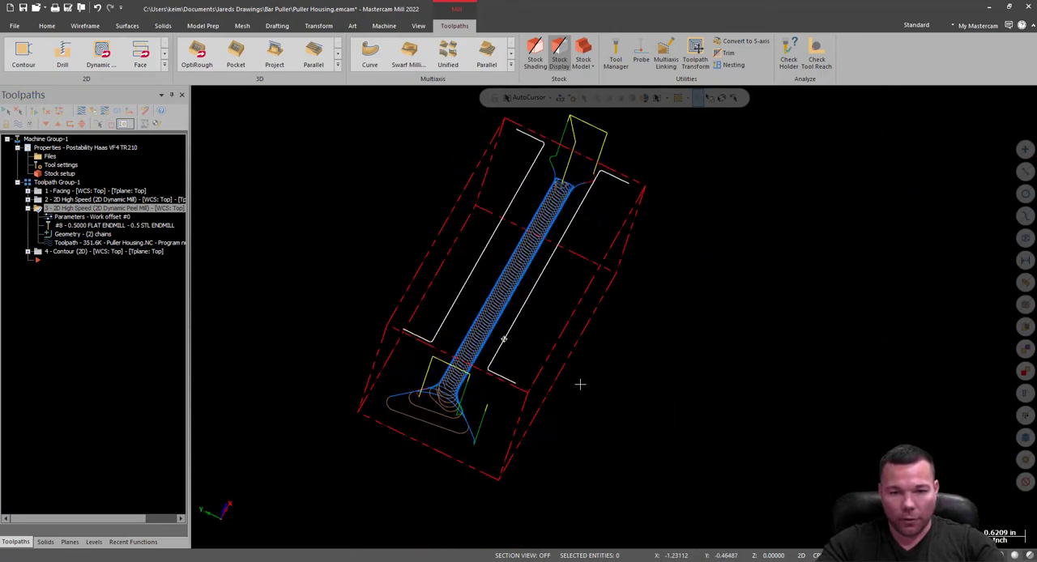
pyautogui.scroll(4, 445, 384)
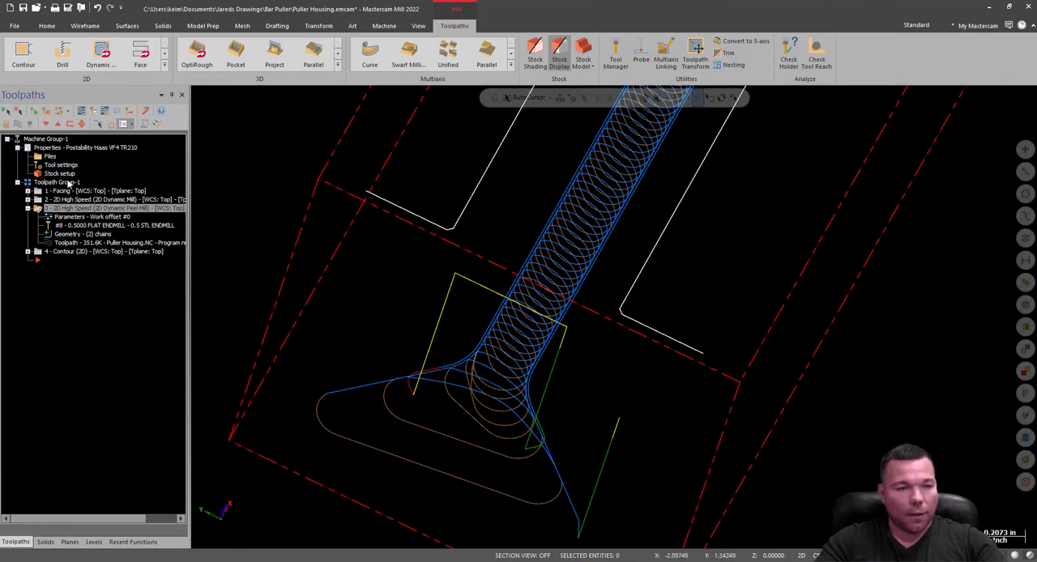
# Verify the operations in the simulator, examine the slot's chamfered vertical corners on the cut stock, and close the simulator.
pyautogui.click(93, 112)
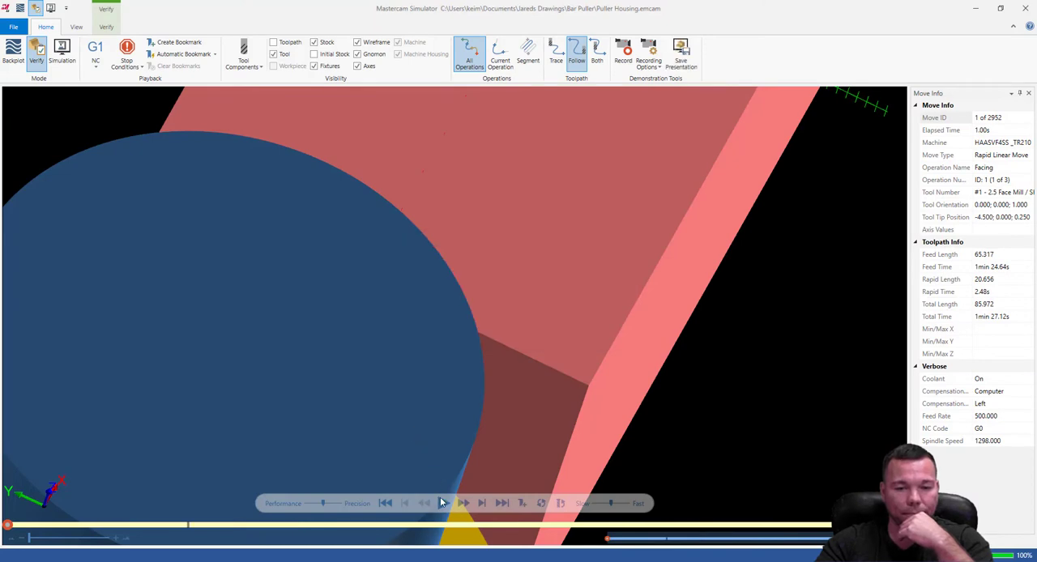
pyautogui.click(444, 504)
pyautogui.scroll(-3, 444, 291)
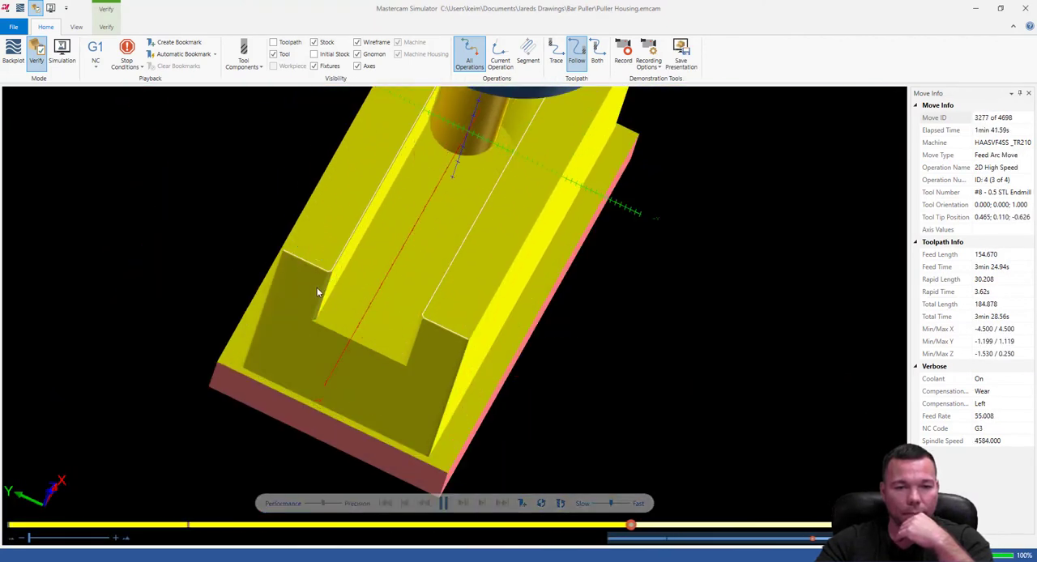
pyautogui.scroll(5, 354, 283)
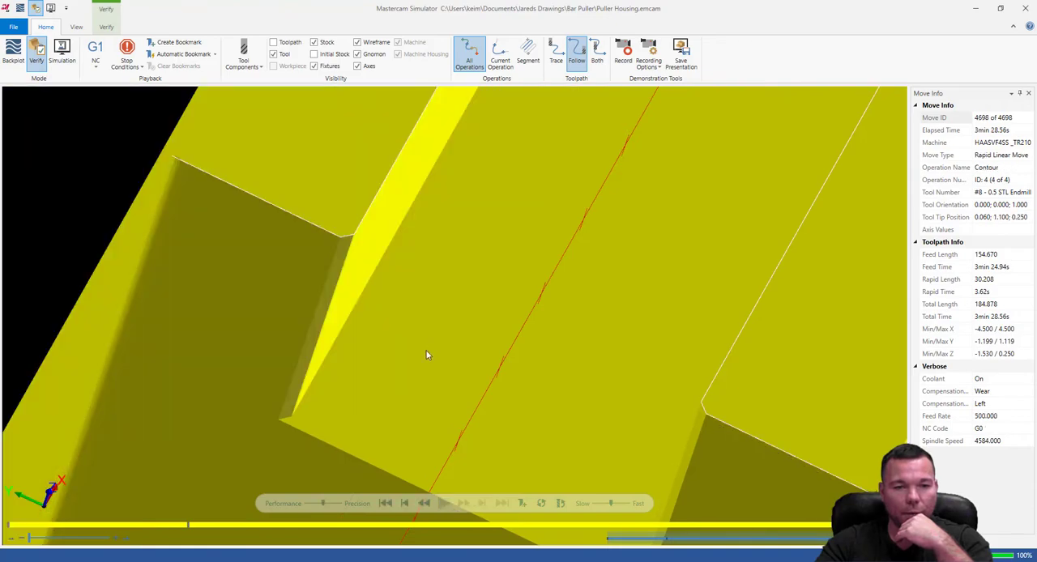
pyautogui.scroll(-5, 312, 343)
pyautogui.moveTo(405, 340); pyautogui.dragTo(341, 216, button='middle')
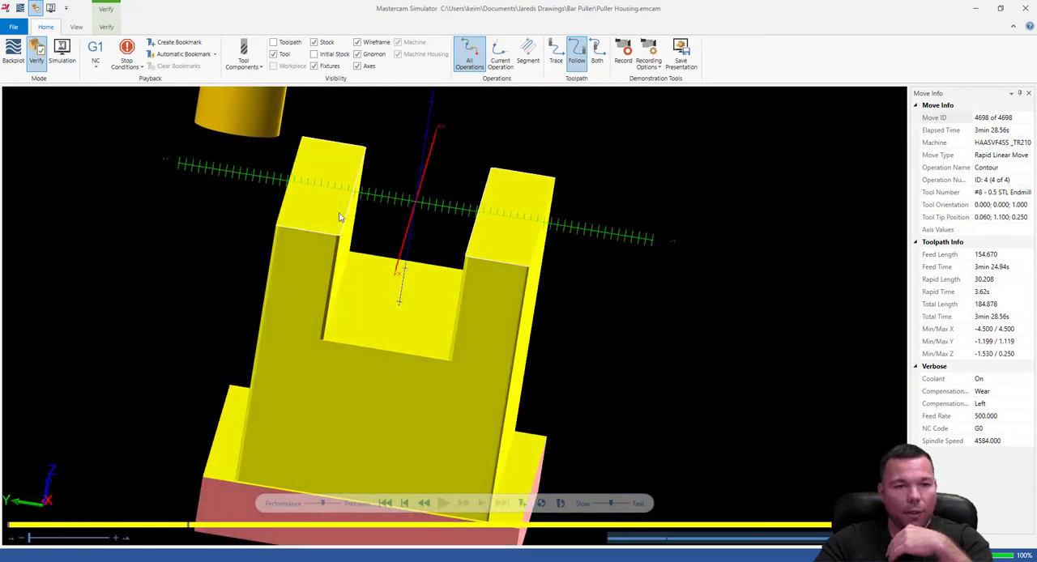
pyautogui.click(1025, 7)
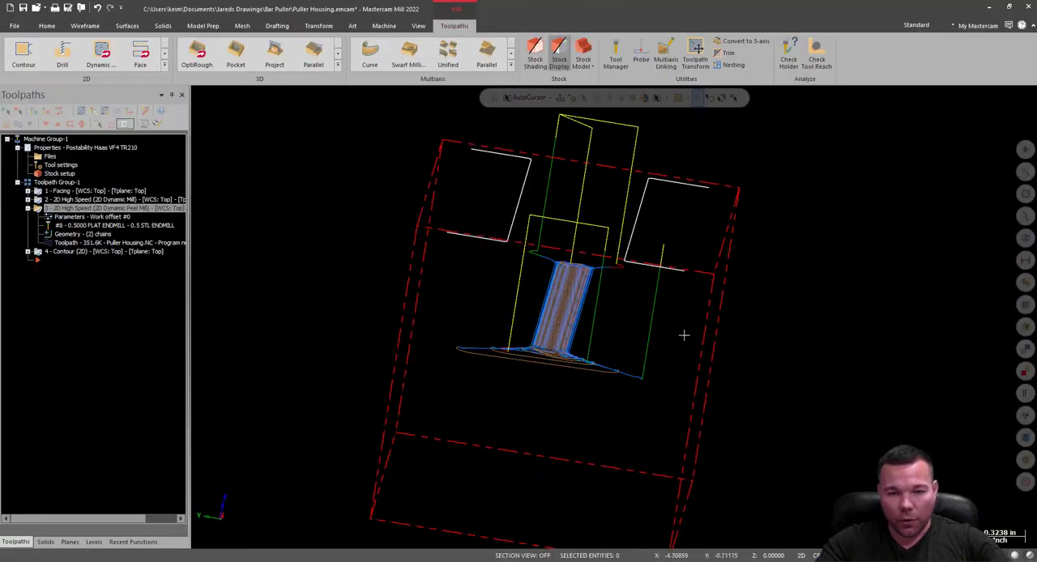
# Hide the top Geo 2 level, show the Puller Housing level, and check the peel mill toolpath against the solid's slot.
pyautogui.moveTo(806, 342); pyautogui.dragTo(713, 331, button='middle')
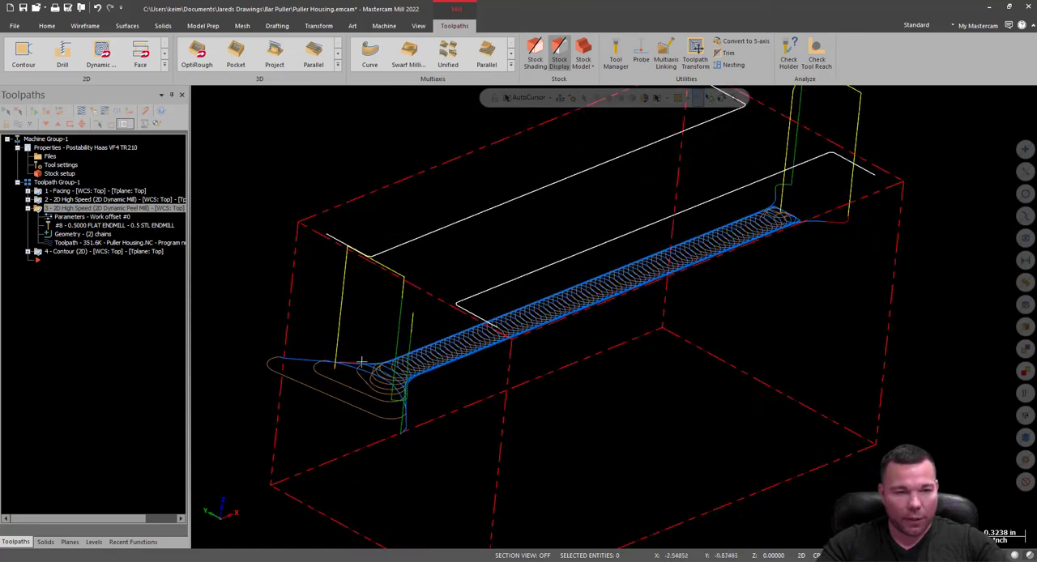
pyautogui.click(94, 543)
pyautogui.click(40, 158)
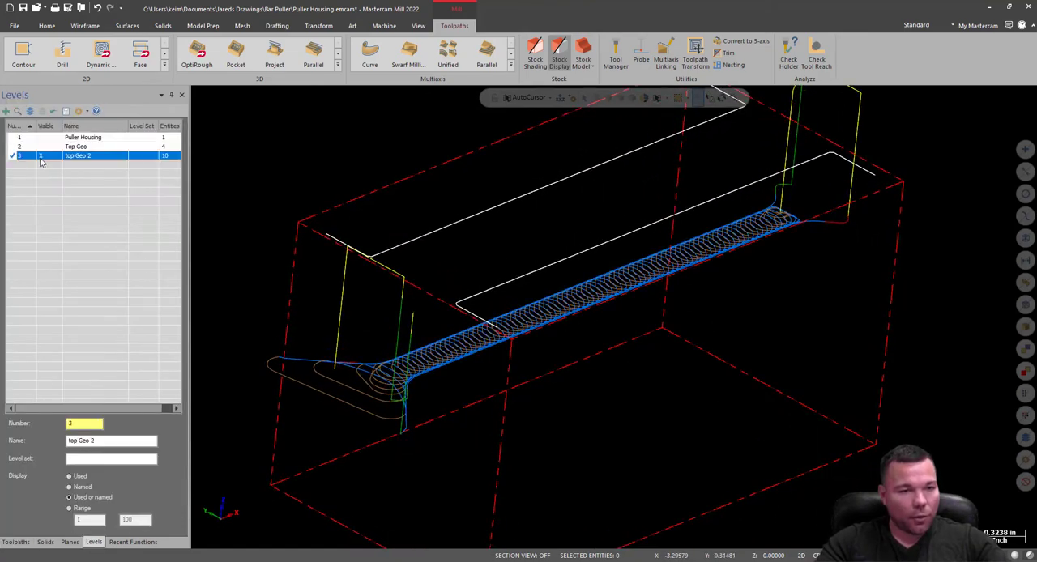
pyautogui.click(40, 138)
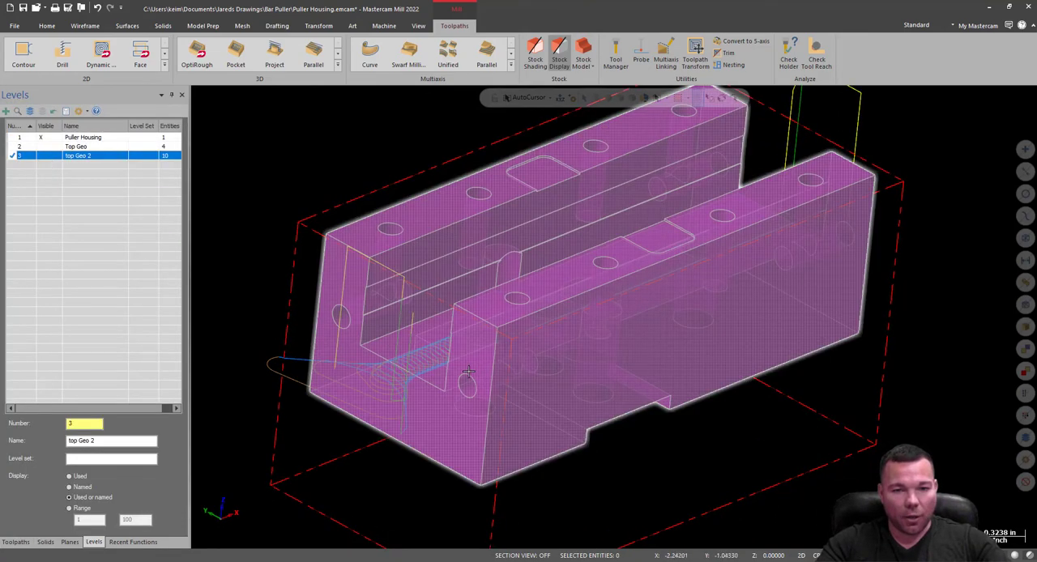
pyautogui.scroll(5, 595, 346)
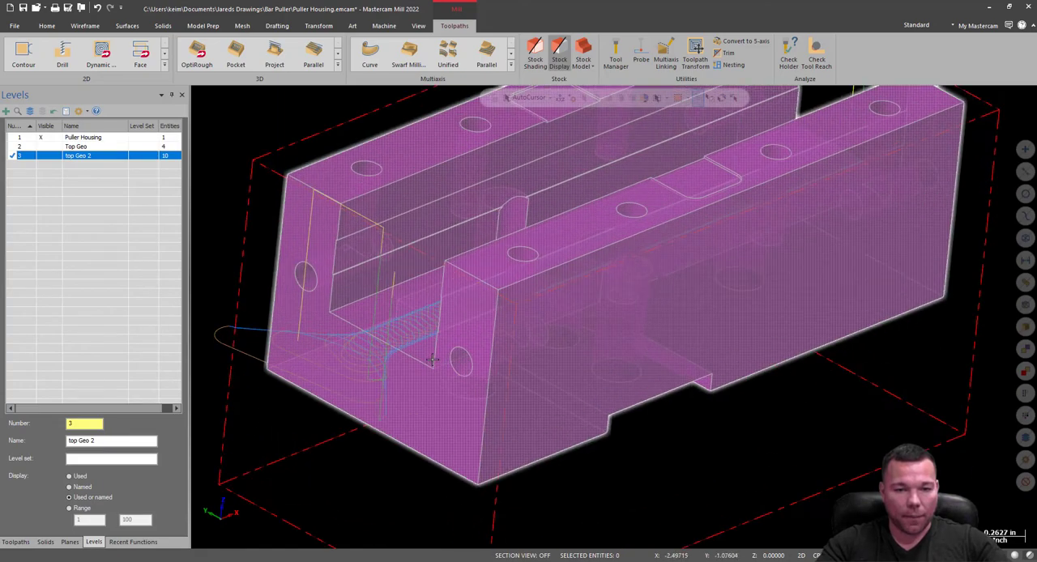
pyautogui.scroll(-8, 541, 328)
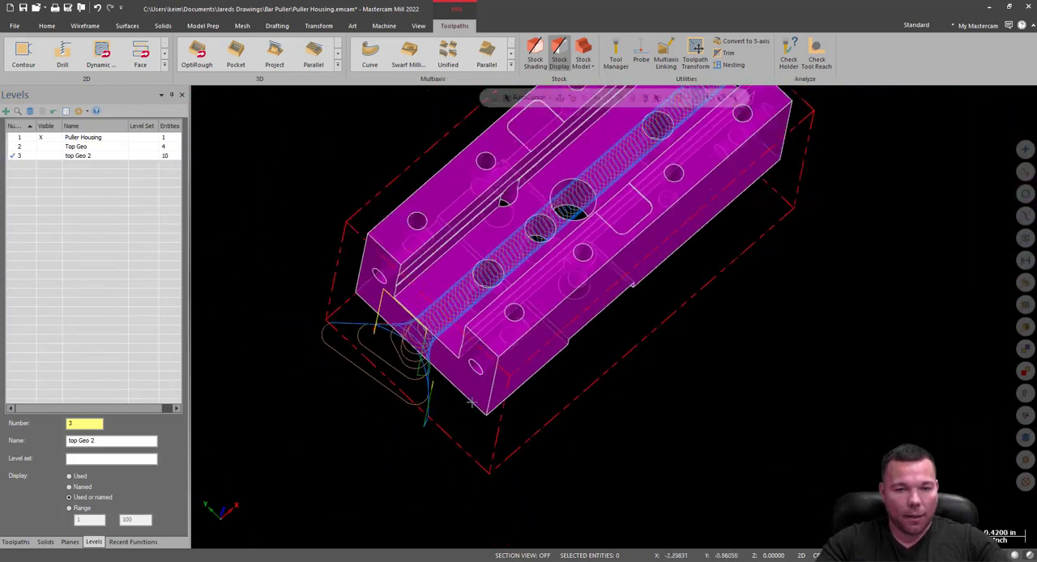
pyautogui.scroll(3, 563, 371)
pyautogui.scroll(-1, 648, 177)
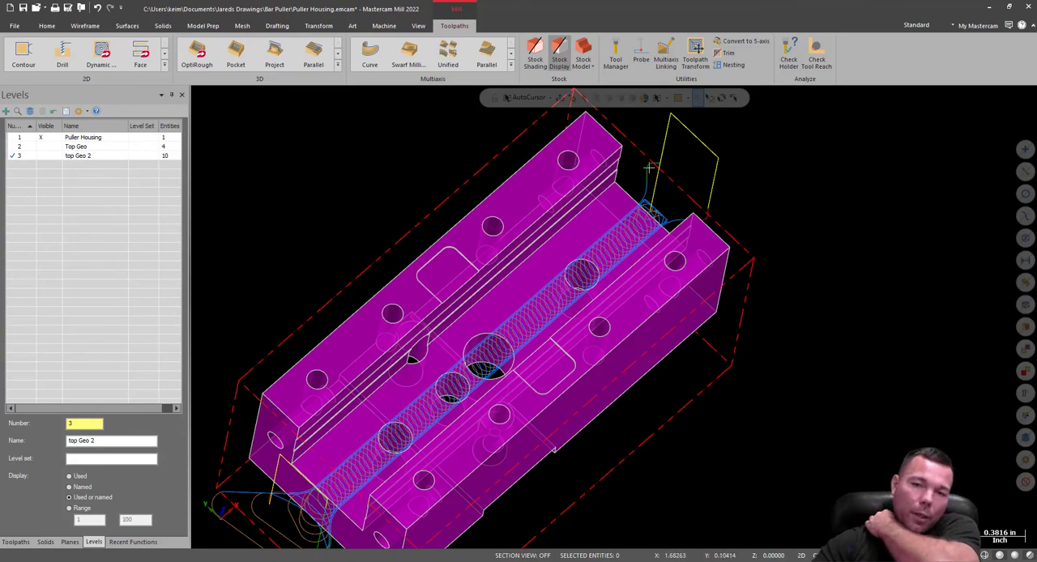
pyautogui.scroll(2, 571, 238)
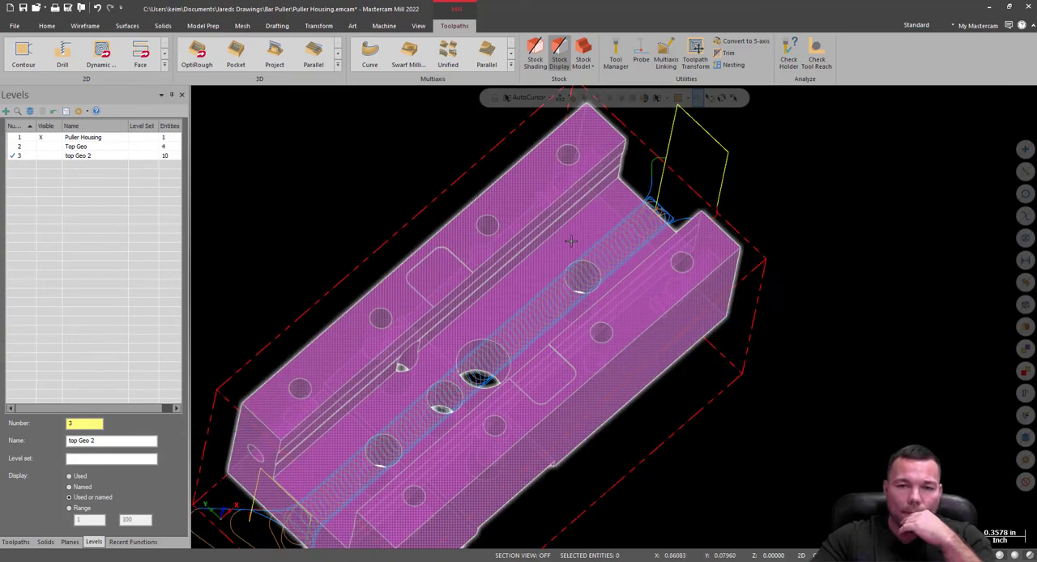
pyautogui.moveTo(571, 237); pyautogui.dragTo(593, 107, button='middle')
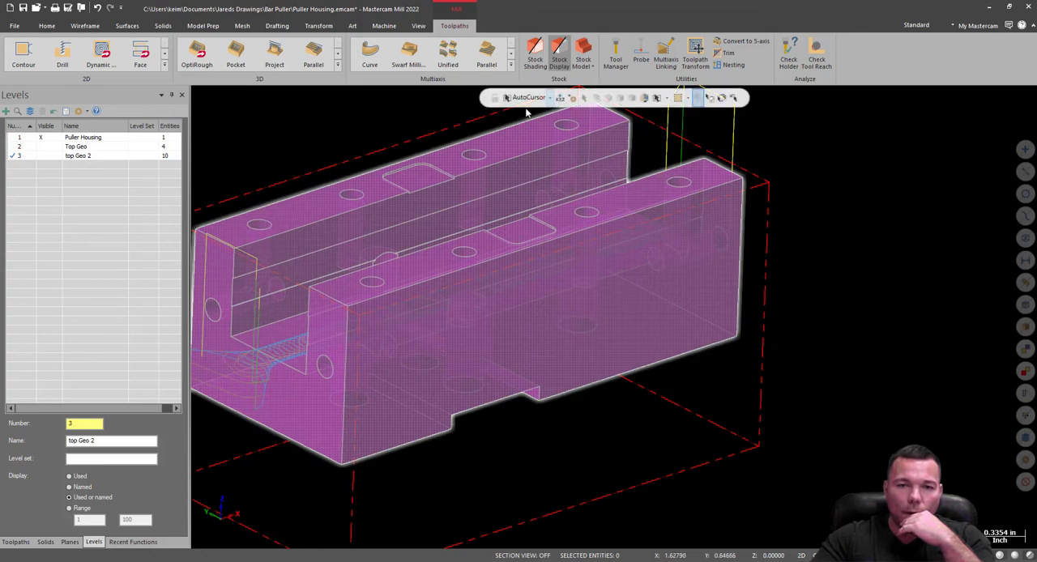
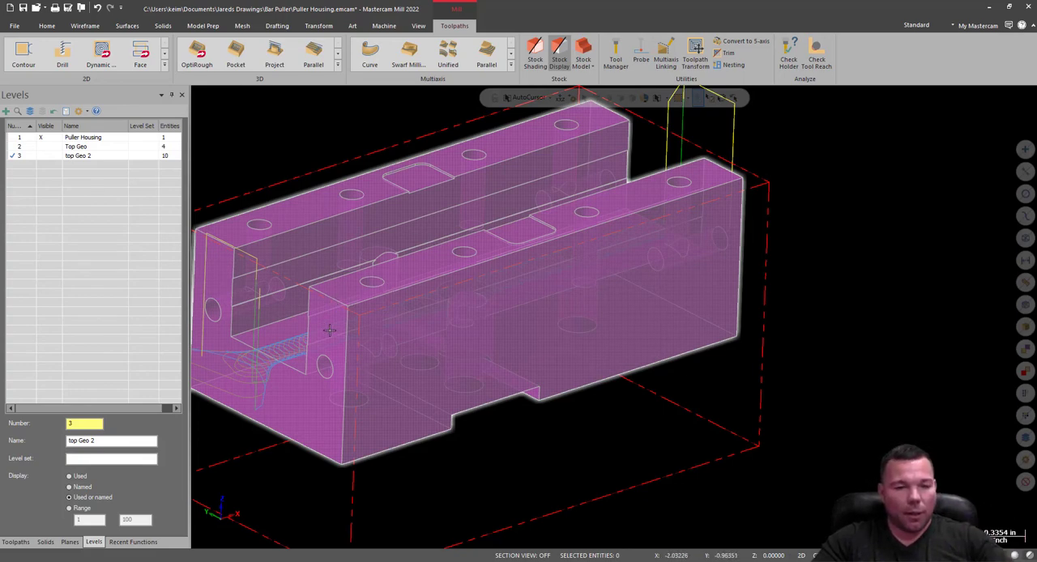
# Start a 2D Dynamic Mill toolpath with the floor faces of both shallow pockets on top of the rails as machining regions.
pyautogui.scroll(-3, 712, 291)
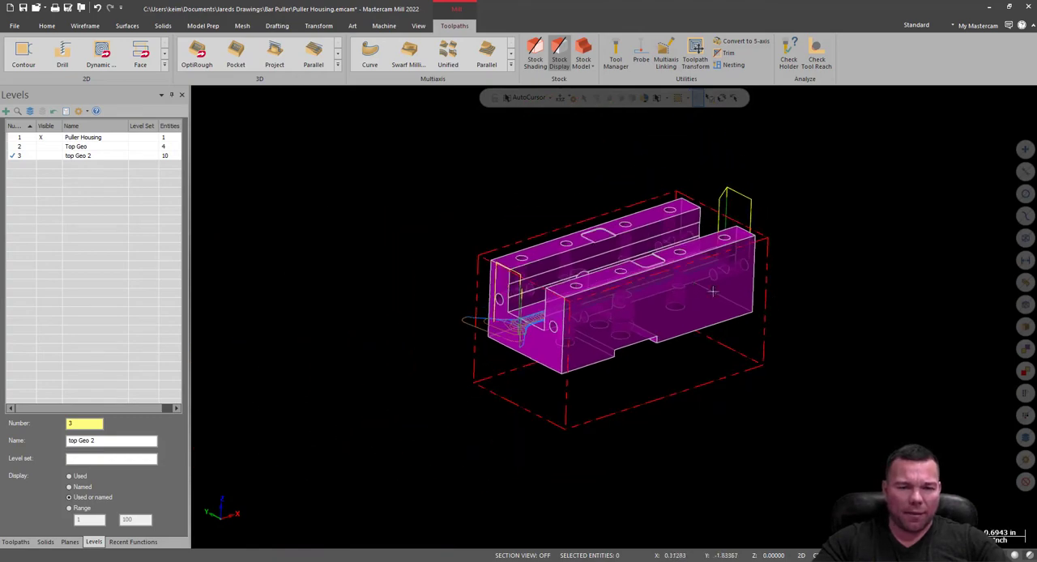
pyautogui.moveTo(650, 244); pyautogui.dragTo(617, 274, button='middle')
pyautogui.scroll(5, 617, 274)
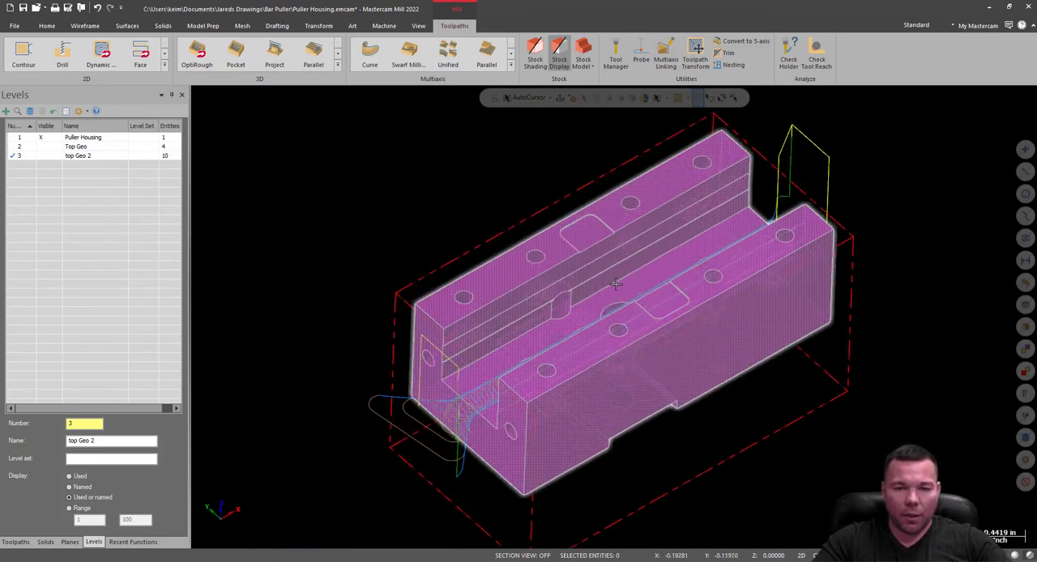
pyautogui.scroll(1, 617, 274)
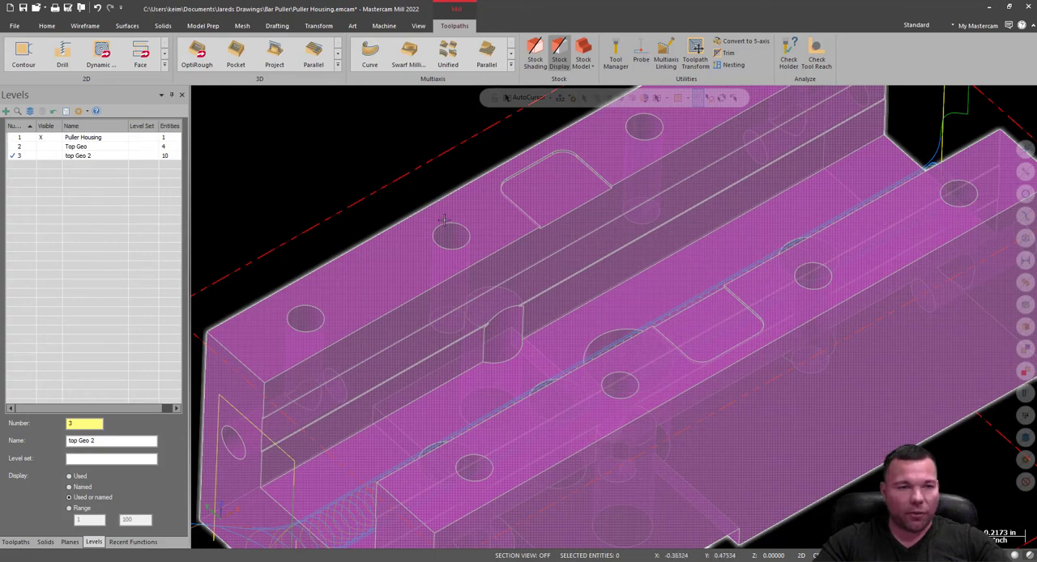
pyautogui.click(100, 55)
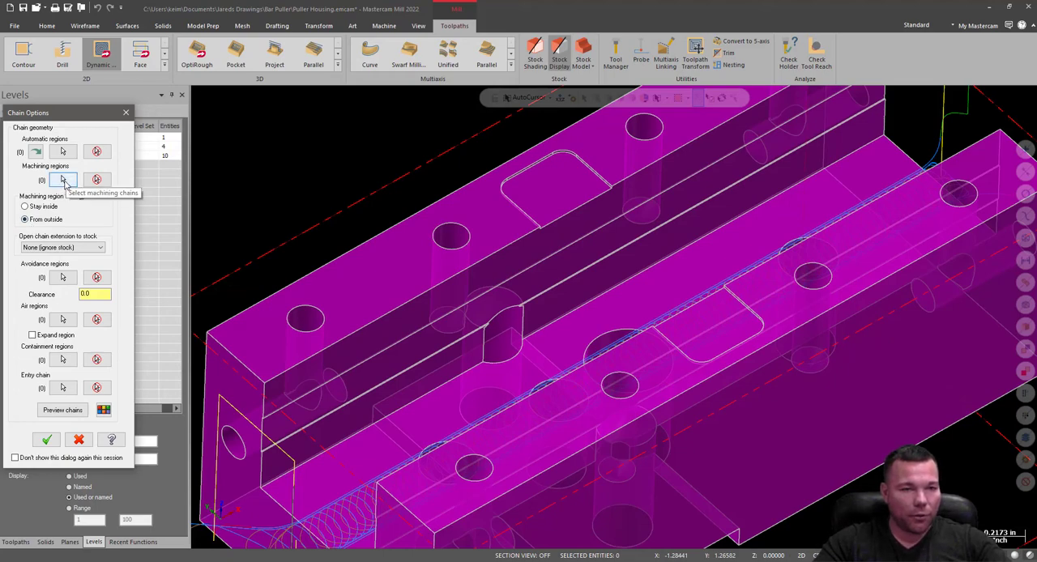
pyautogui.click(65, 180)
pyautogui.scroll(5, 592, 186)
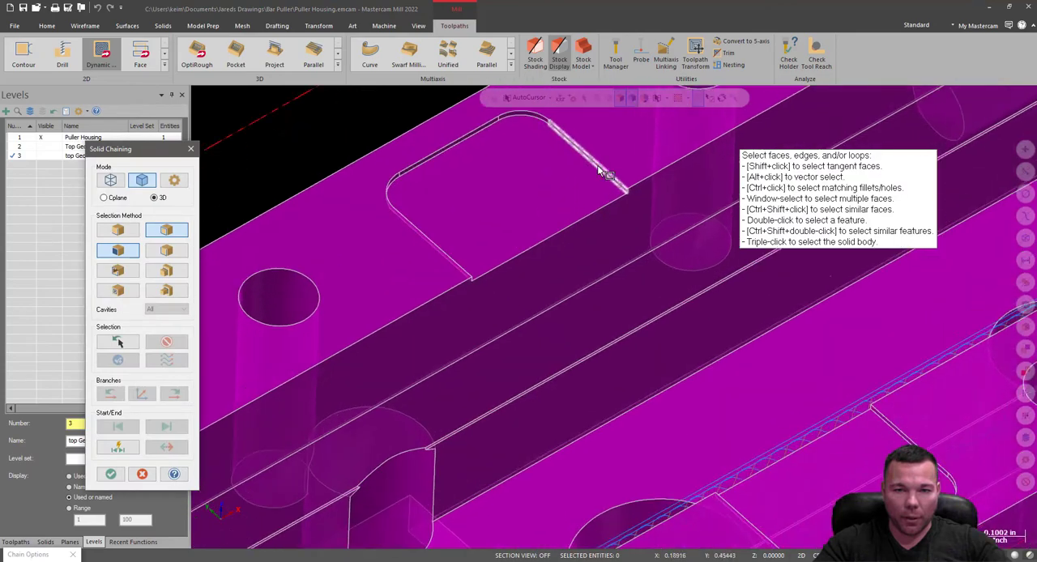
pyautogui.click(572, 182)
pyautogui.scroll(-4, 541, 192)
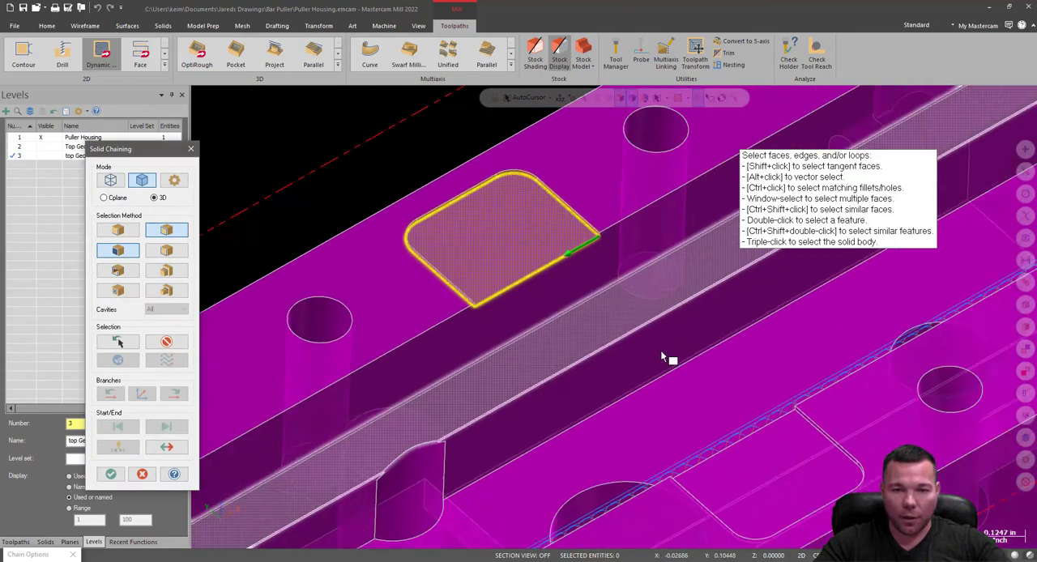
pyautogui.click(772, 466)
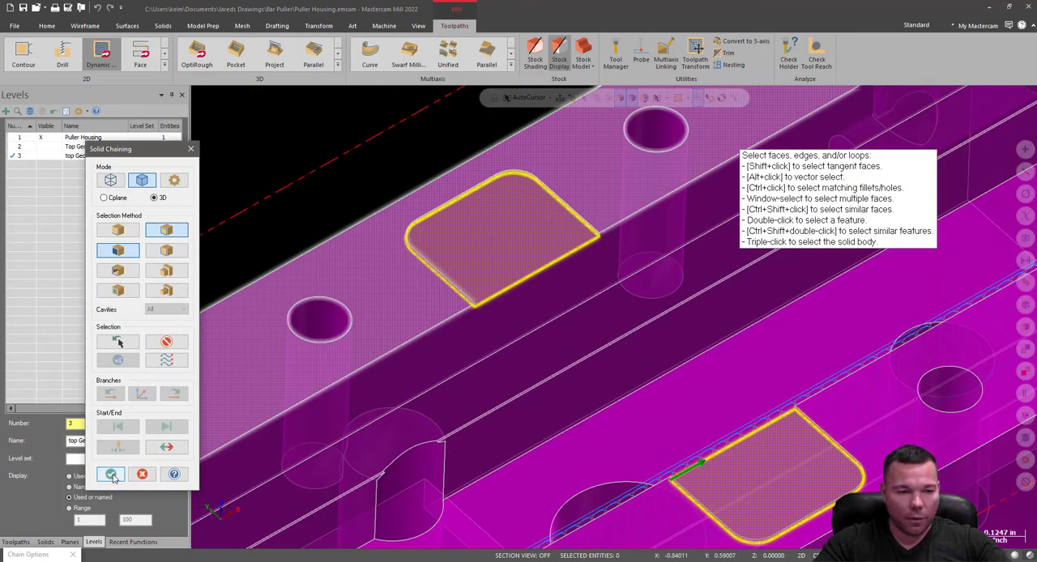
pyautogui.click(111, 475)
# Add the open slot-side edges of both pockets as air regions and accept the chain geometry.
pyautogui.click(63, 320)
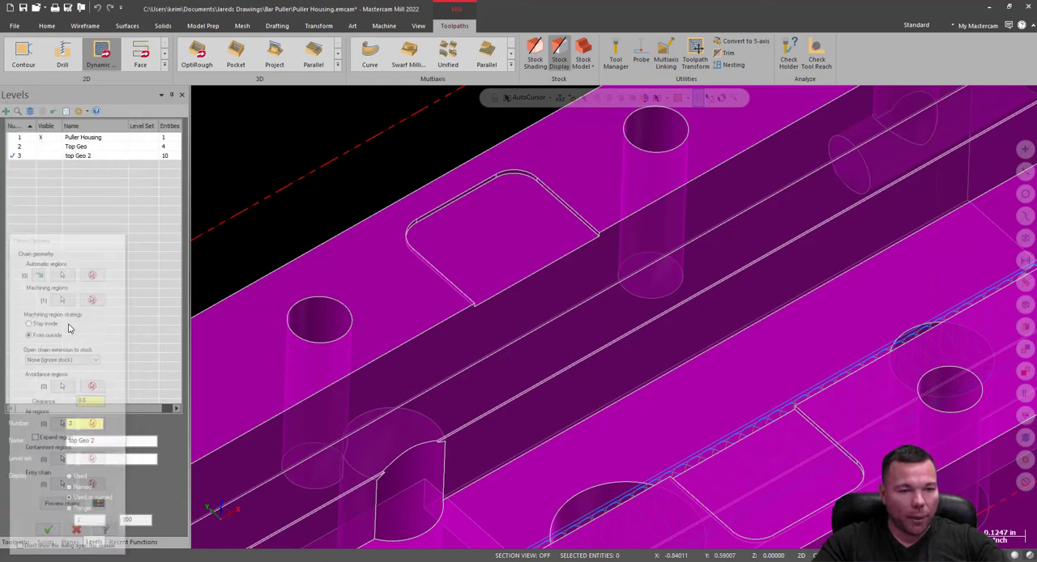
pyautogui.click(118, 230)
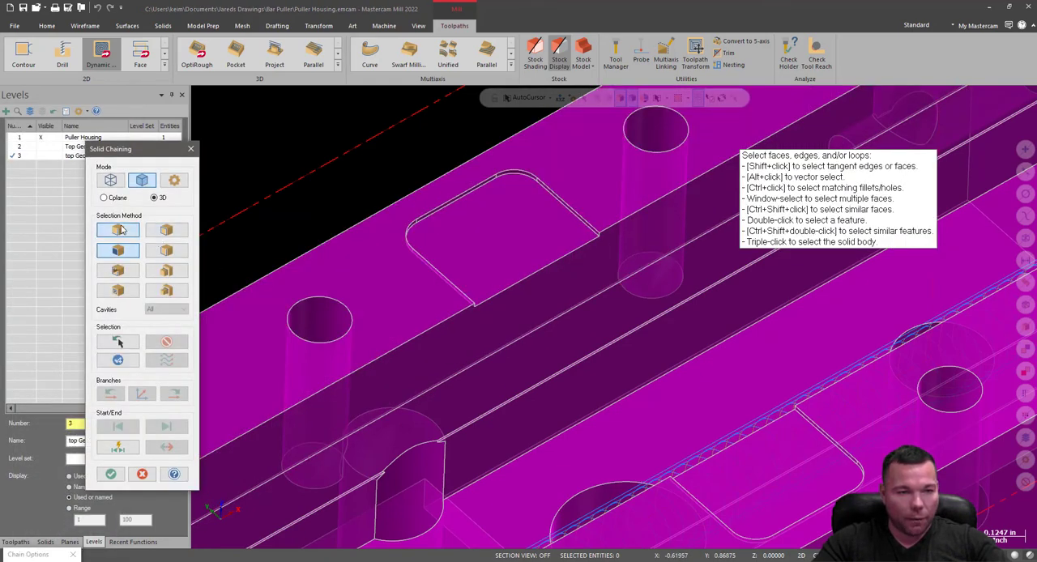
pyautogui.click(120, 253)
pyautogui.click(539, 270)
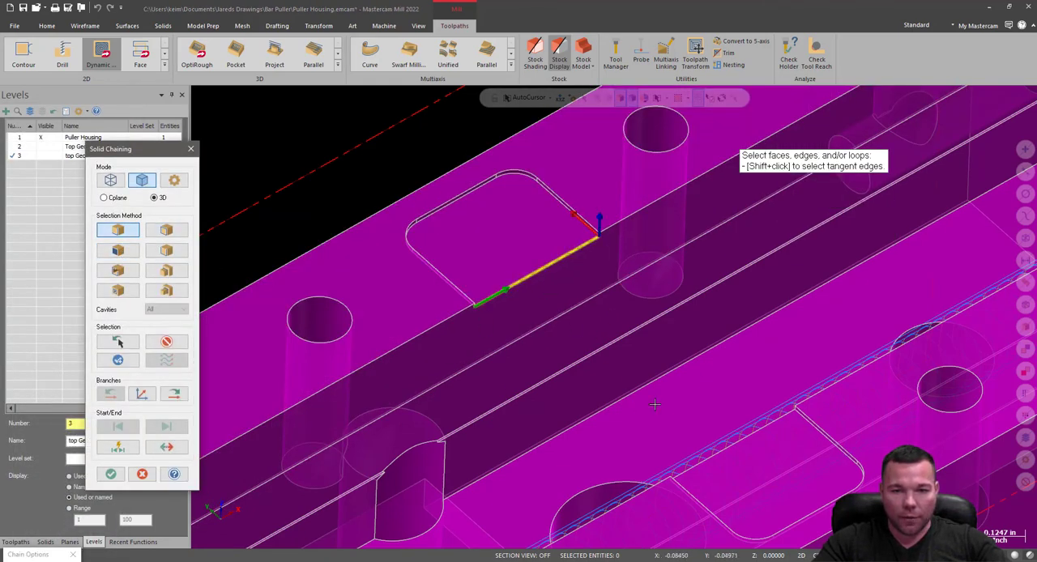
pyautogui.click(733, 450)
pyautogui.press('Return')
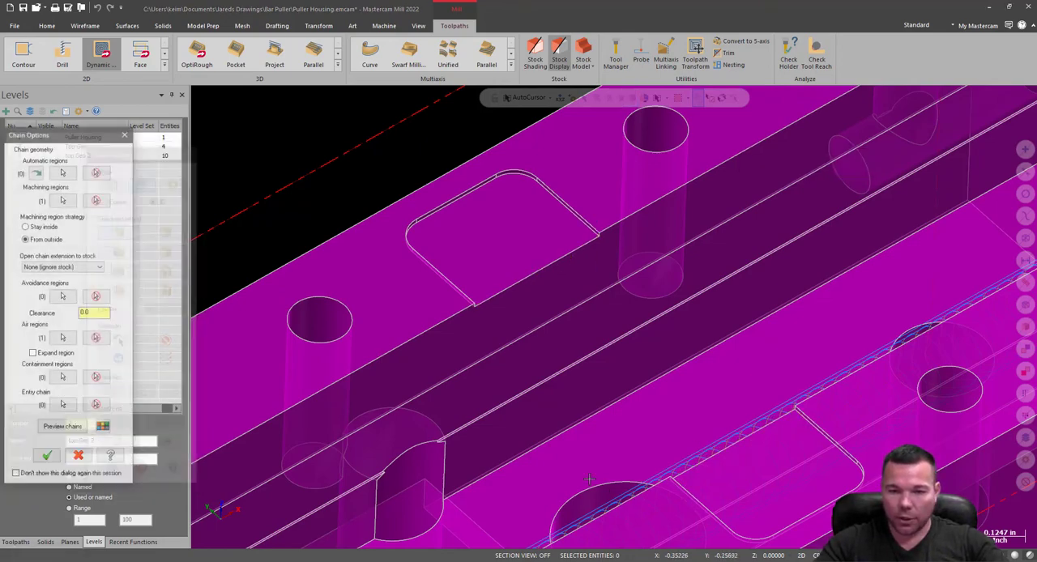
pyautogui.click(47, 440)
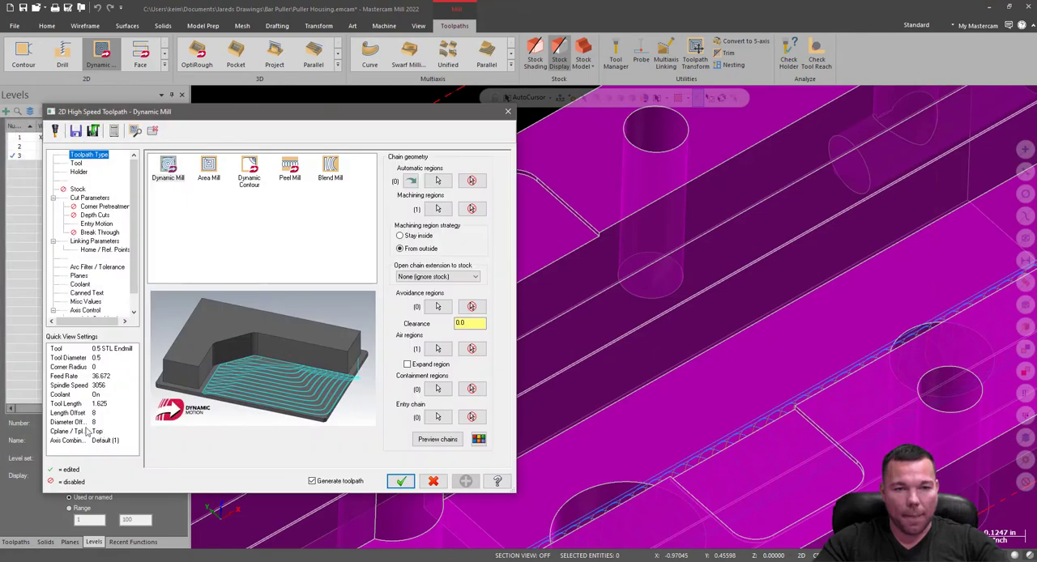
# Assign tool 4, the 0.25 STL Endmill, from the tool library to the toolpath and review its holder.
pyautogui.click(77, 164)
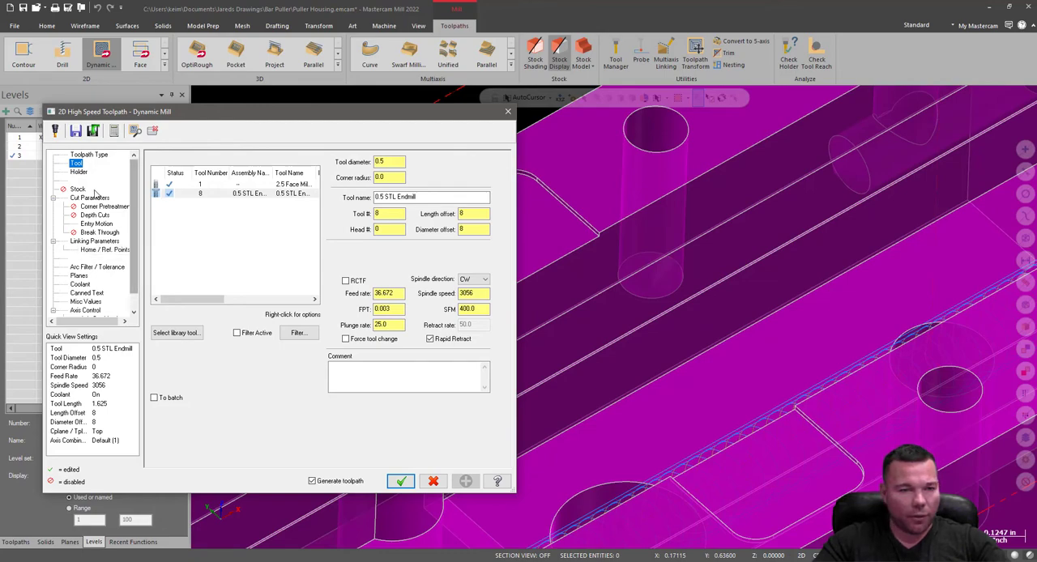
pyautogui.click(179, 334)
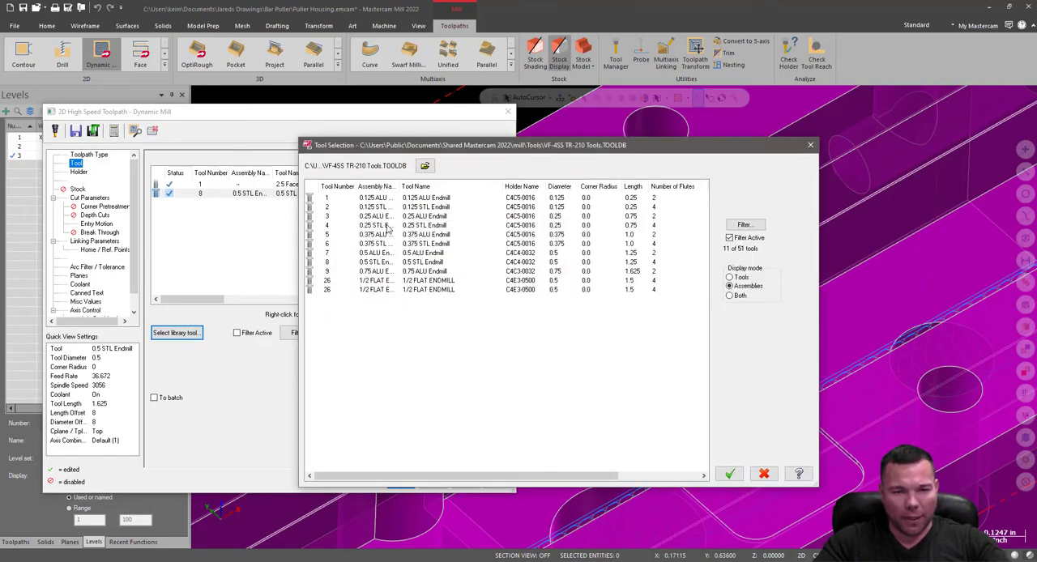
pyautogui.click(382, 226)
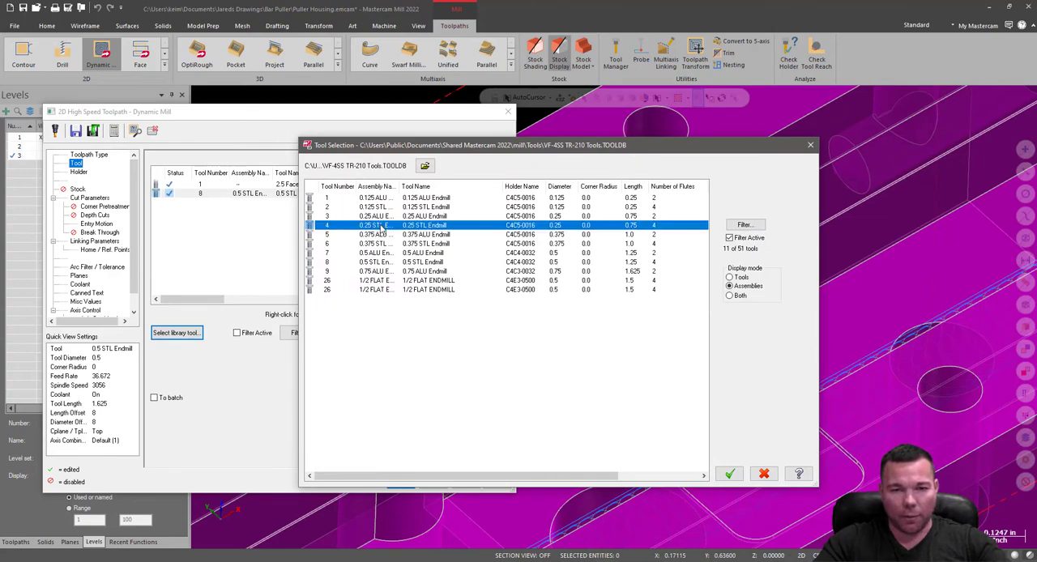
pyautogui.click(729, 473)
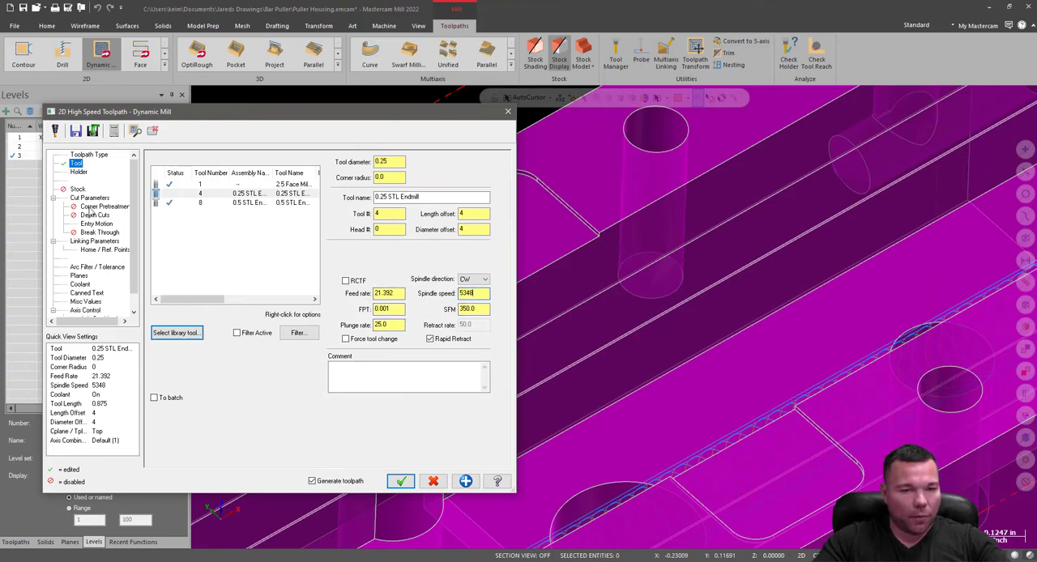
pyautogui.click(85, 173)
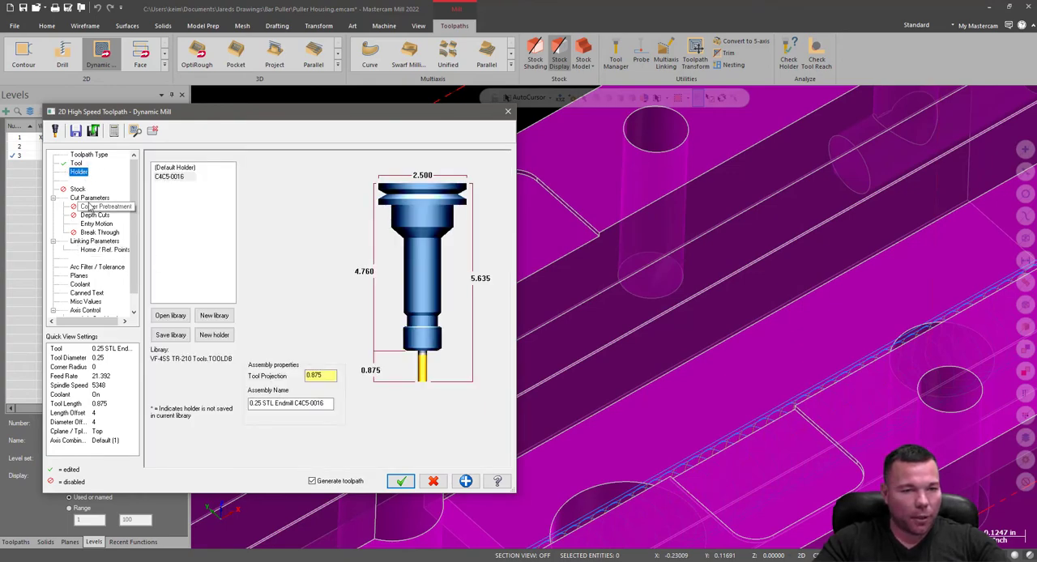
# Set the Dynamic Mill stepover distance to 25% of the tool diameter.
pyautogui.click(83, 199)
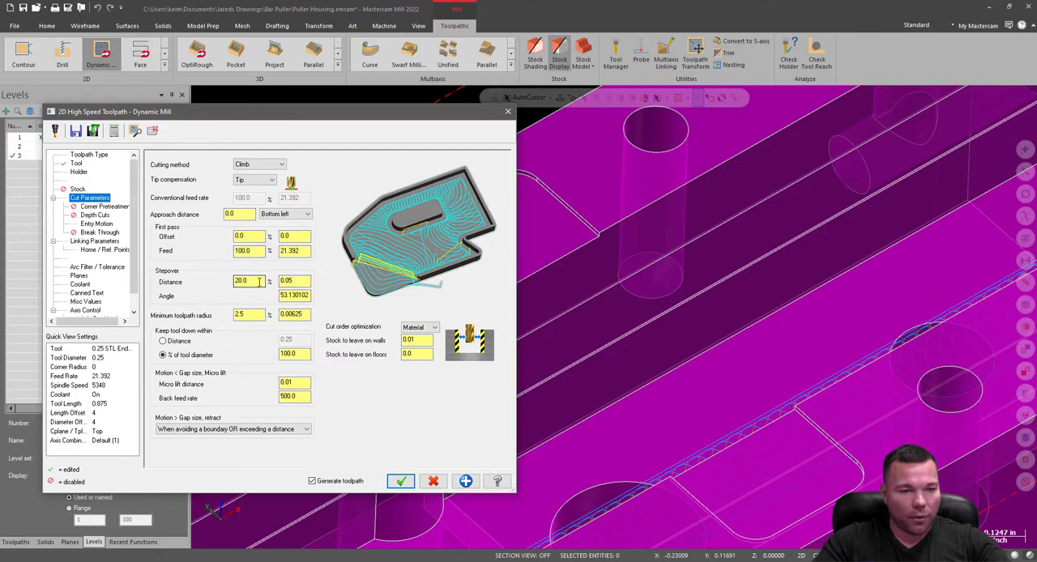
pyautogui.doubleClick(259, 281)
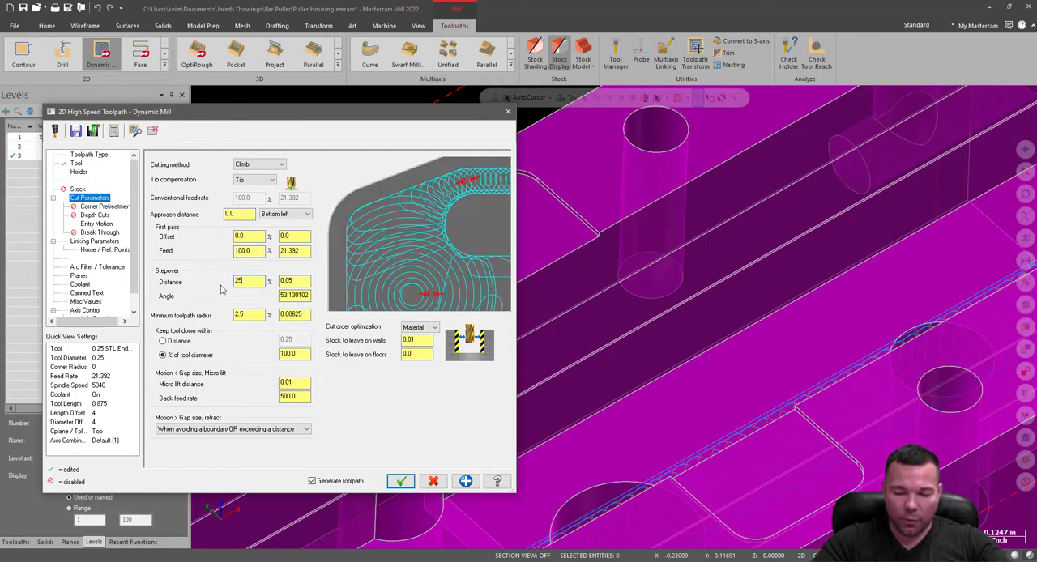
pyautogui.click(300, 280)
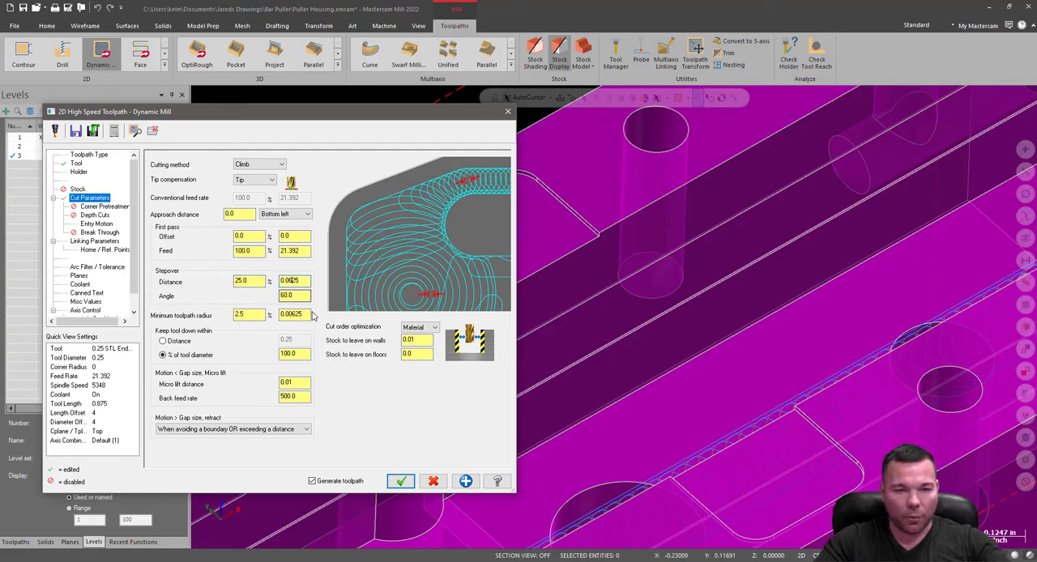
pyautogui.click(421, 350)
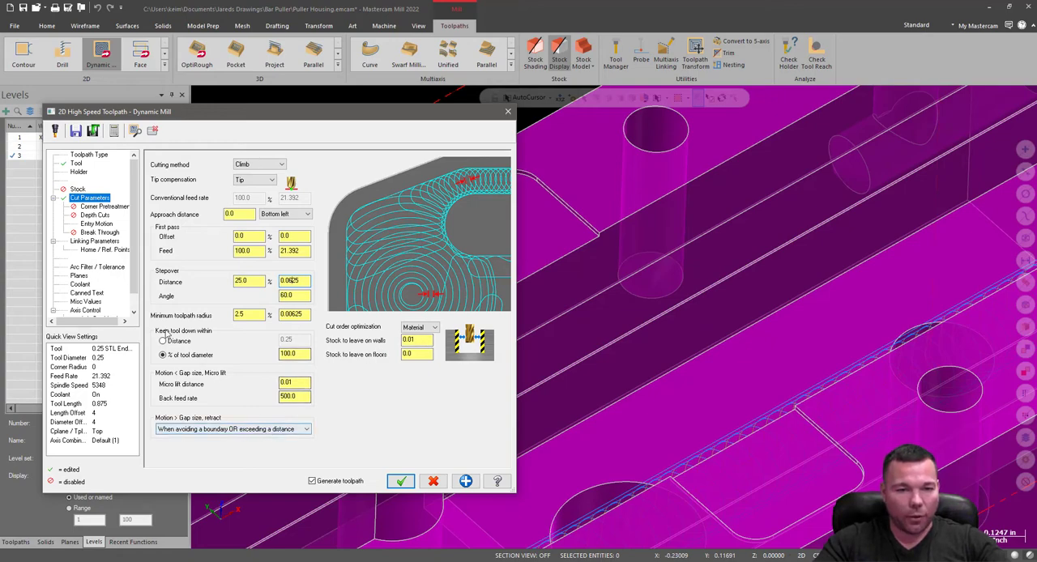
# Pick the pocket's floor corner for a depth of -0.012, set the top of stock to 0, and generate the toolpath.
pyautogui.click(90, 215)
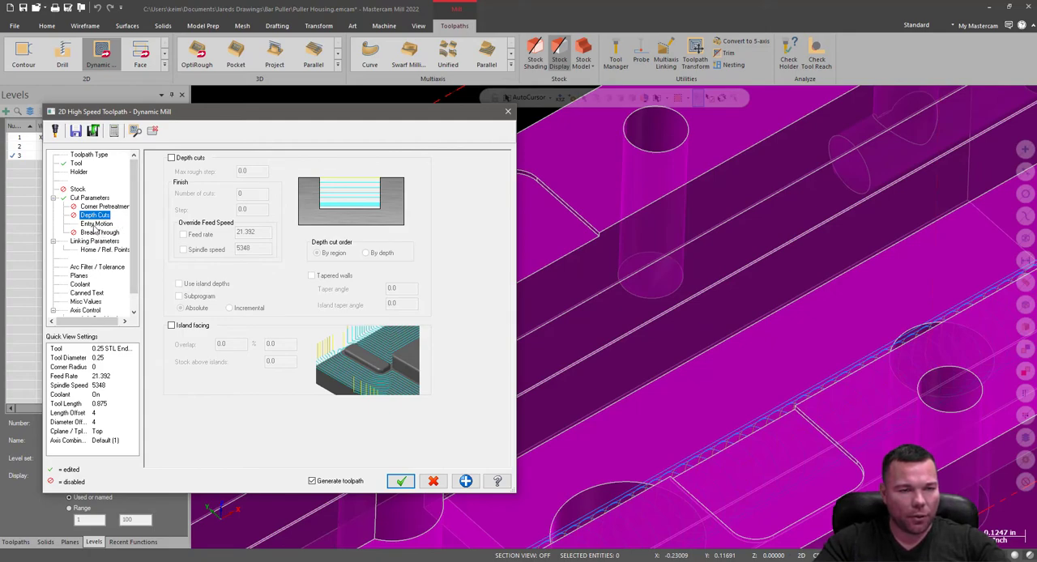
pyautogui.click(96, 224)
pyautogui.click(99, 233)
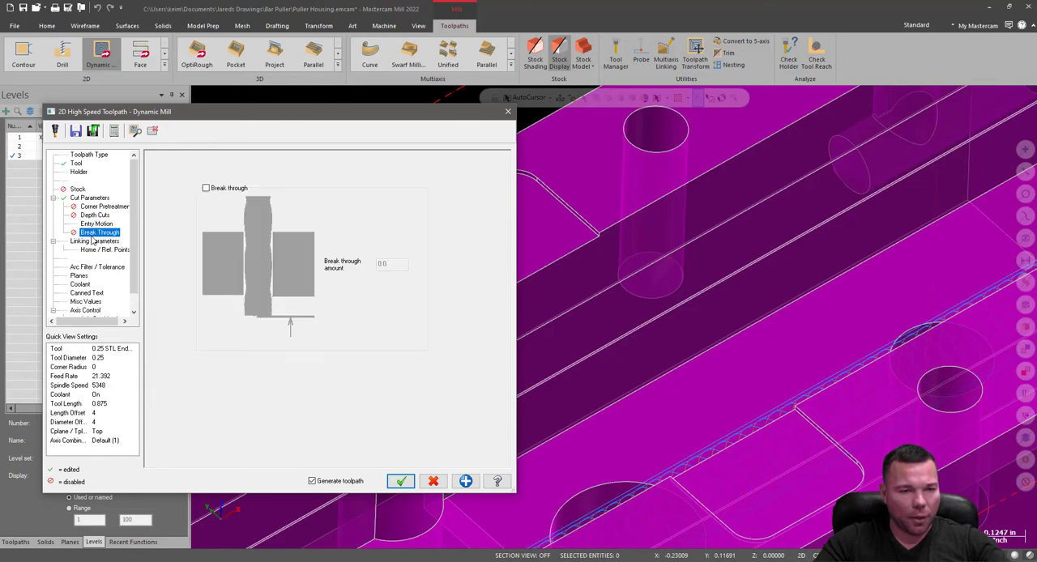
pyautogui.click(94, 241)
pyautogui.click(296, 378)
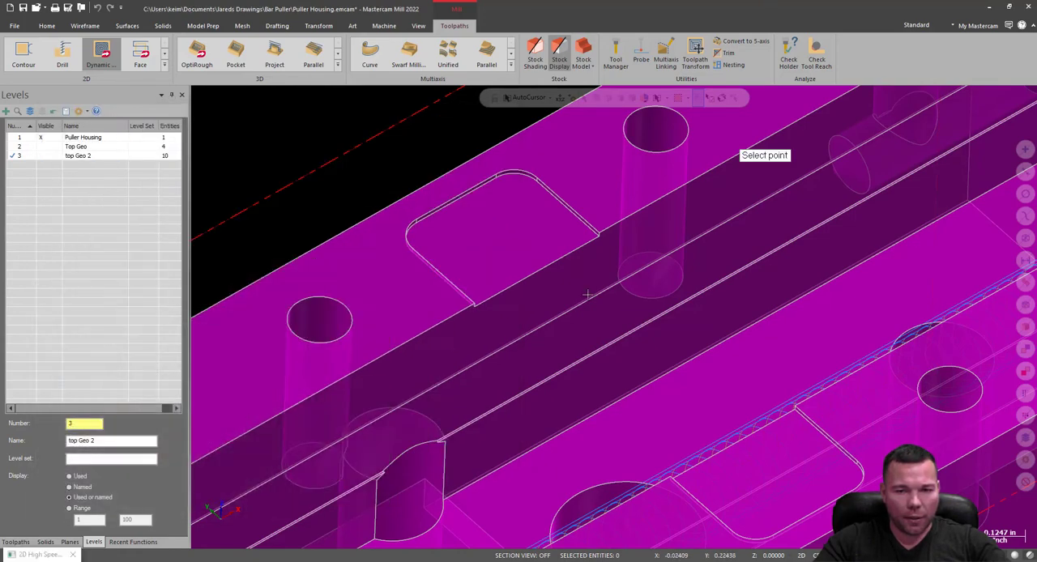
pyautogui.click(600, 239)
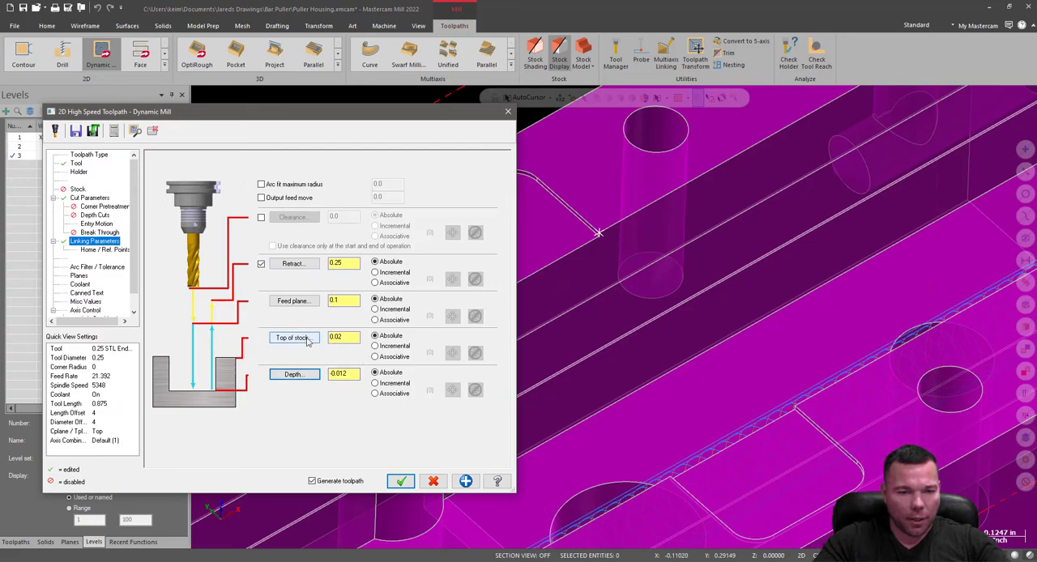
pyautogui.doubleClick(336, 337)
pyautogui.write('0')
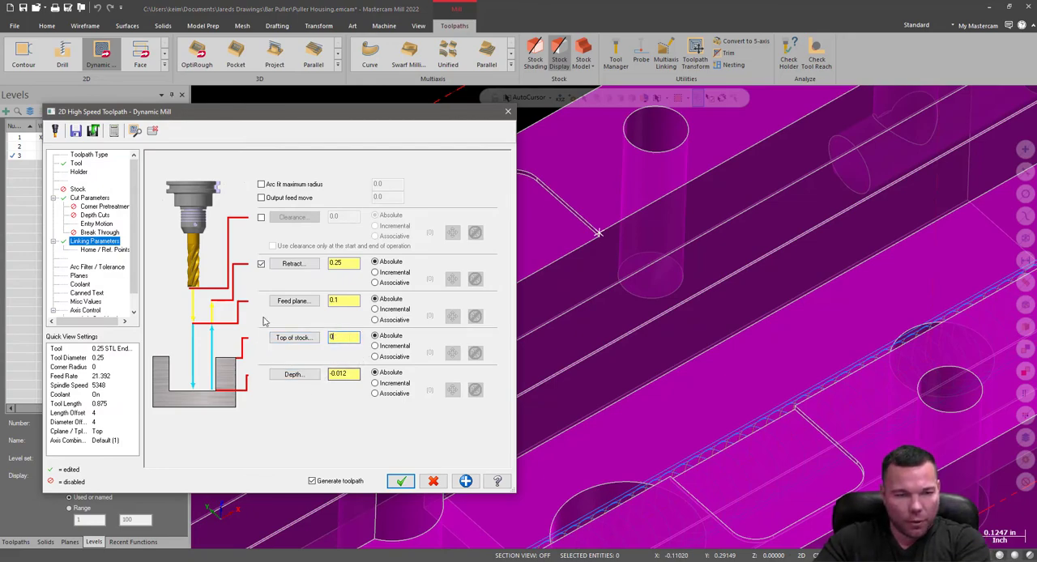
pyautogui.click(80, 276)
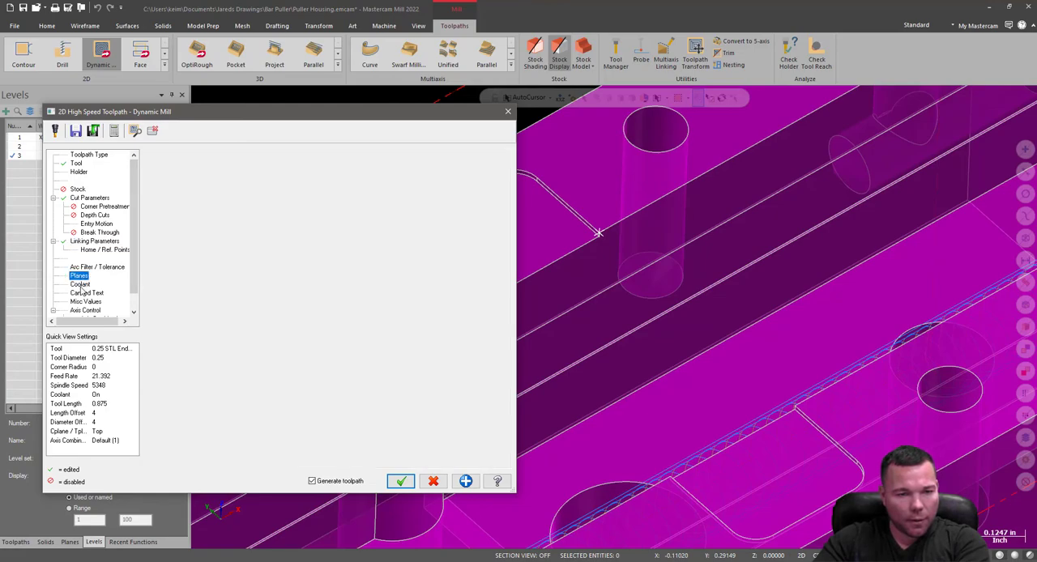
pyautogui.click(80, 286)
pyautogui.click(401, 481)
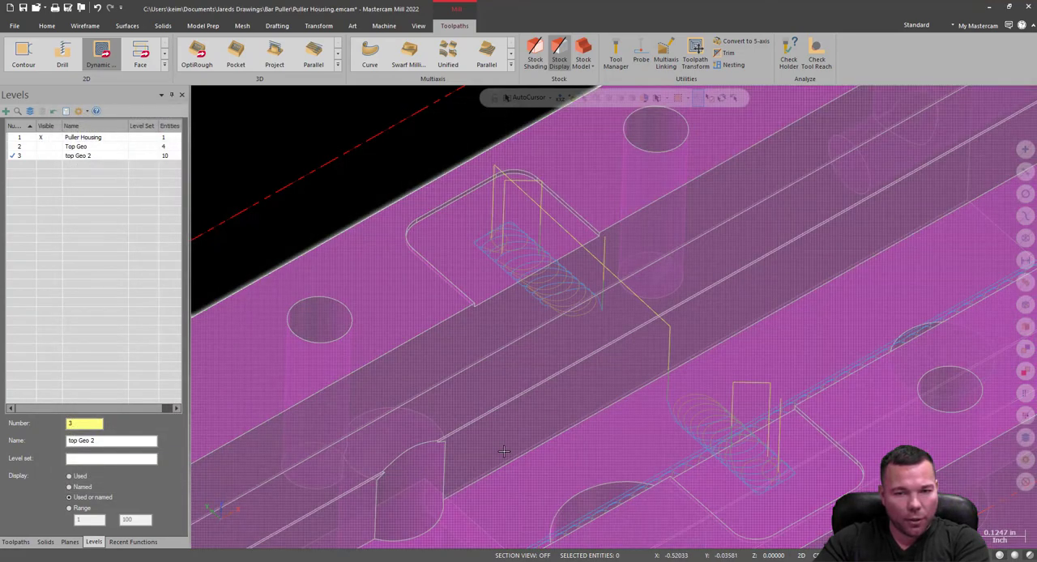
# Examine the new pocket toolpath and analyze the radius of the pocket's rounded corner edge.
pyautogui.scroll(-3, 596, 324)
pyautogui.moveTo(685, 282)
pyautogui.mouseDown(button='middle')
pyautogui.moveTo(713, 318)
pyautogui.moveTo(707, 309)
pyautogui.mouseUp(button='middle')
pyautogui.scroll(6, 707, 309)
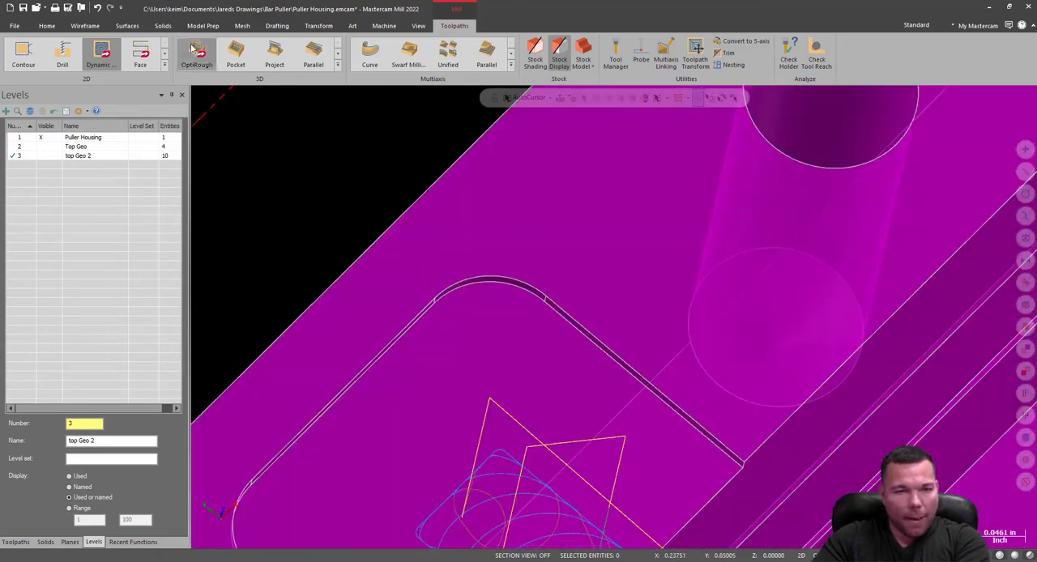
pyautogui.click(72, 25)
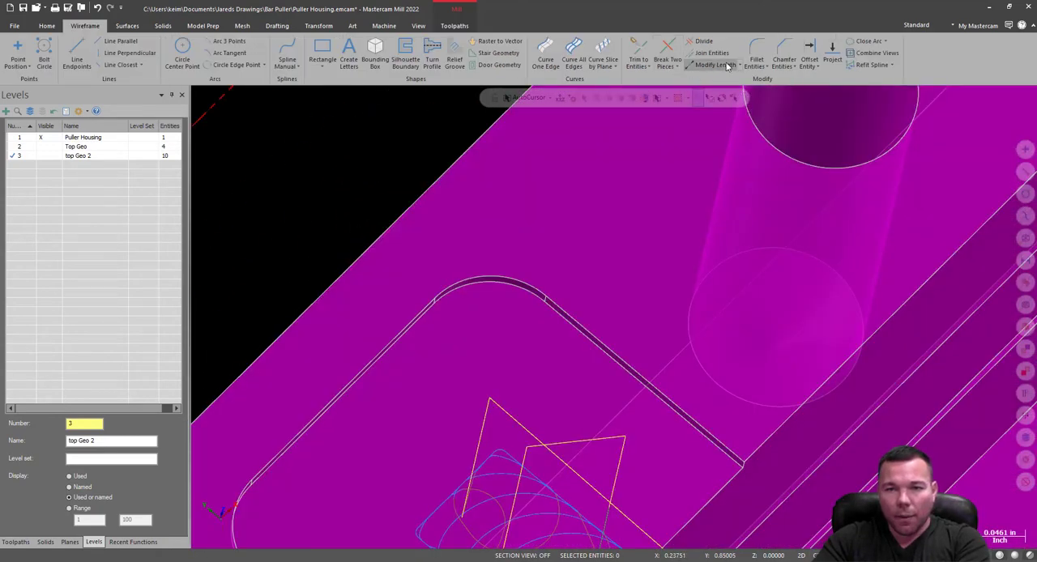
pyautogui.click(45, 27)
pyautogui.click(483, 56)
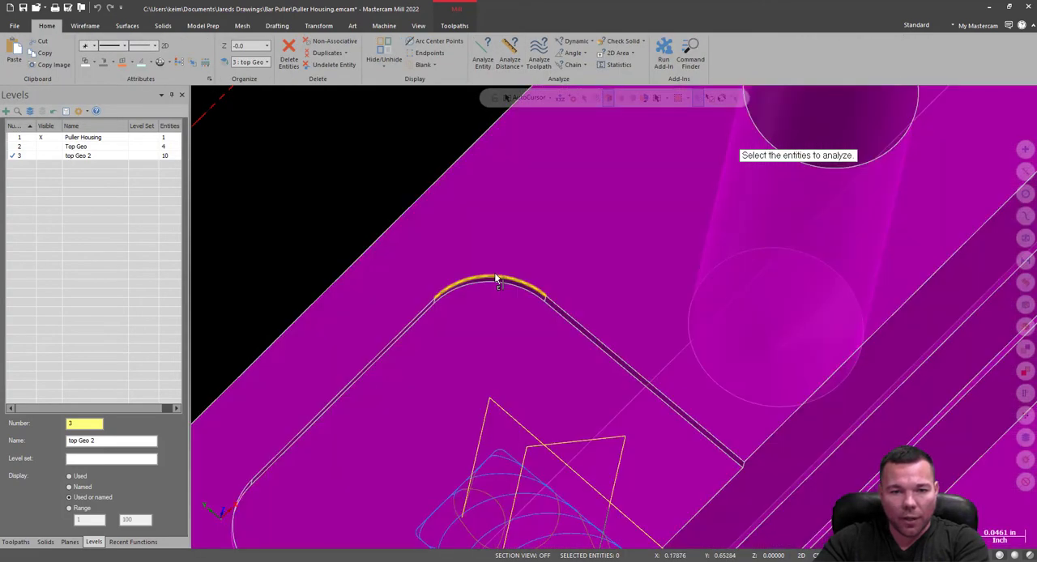
pyautogui.click(498, 280)
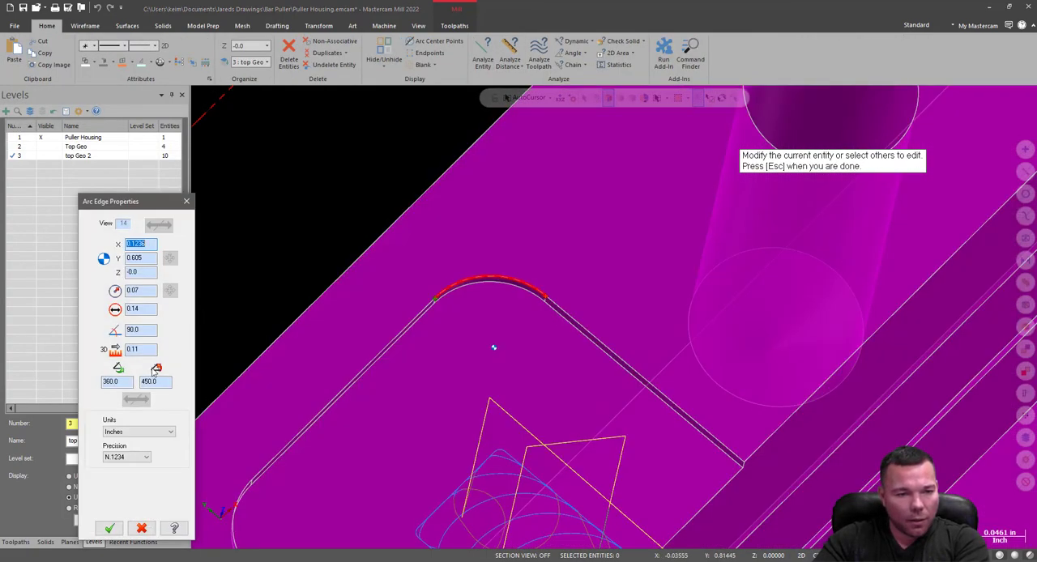
pyautogui.click(130, 290)
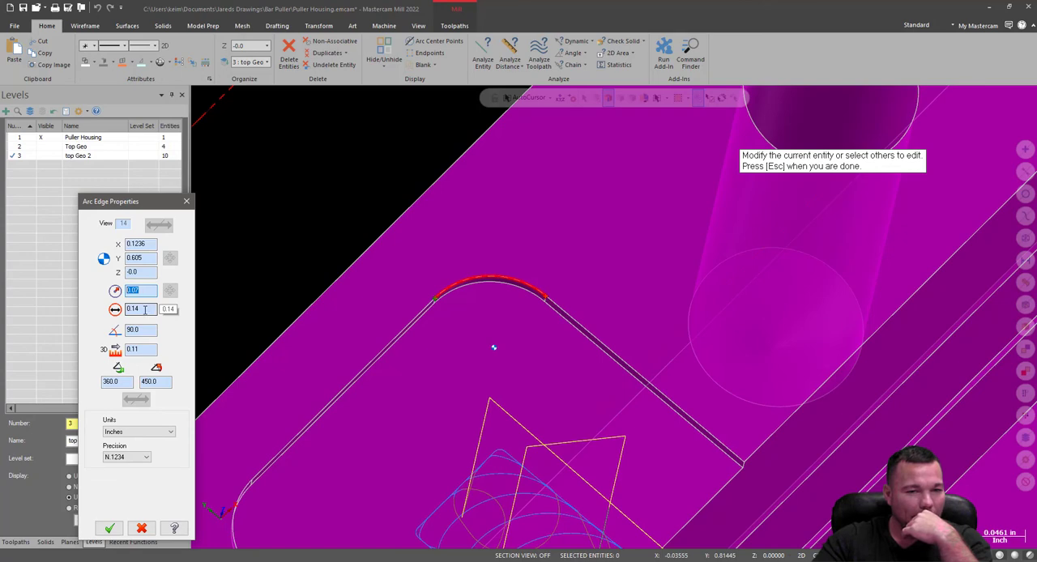
pyautogui.click(189, 202)
# Start another Dynamic Mill toolpath and select the floor face of the first shallow rail pocket as a machining region.
pyautogui.click(17, 543)
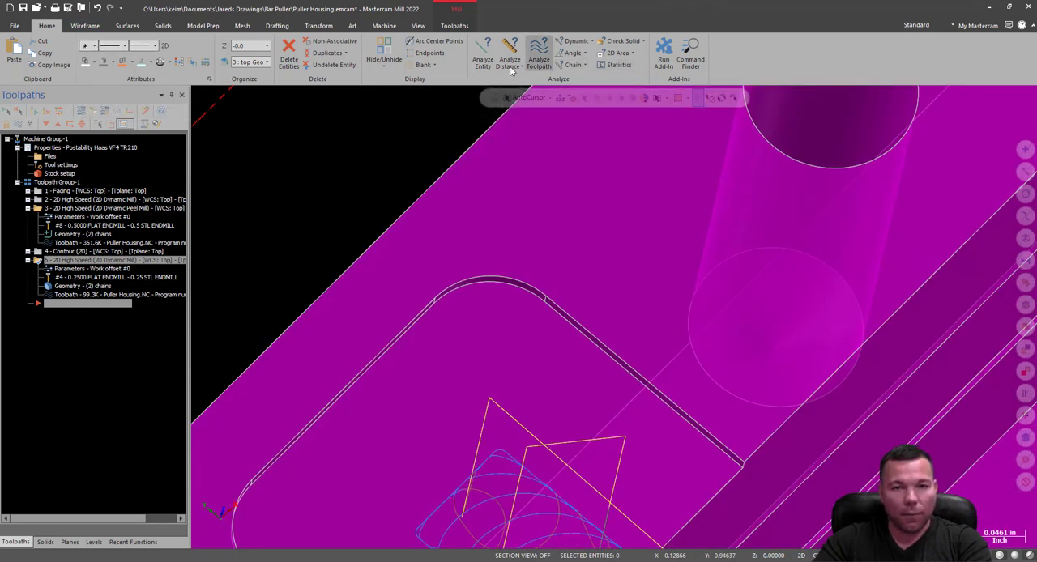
pyautogui.click(455, 25)
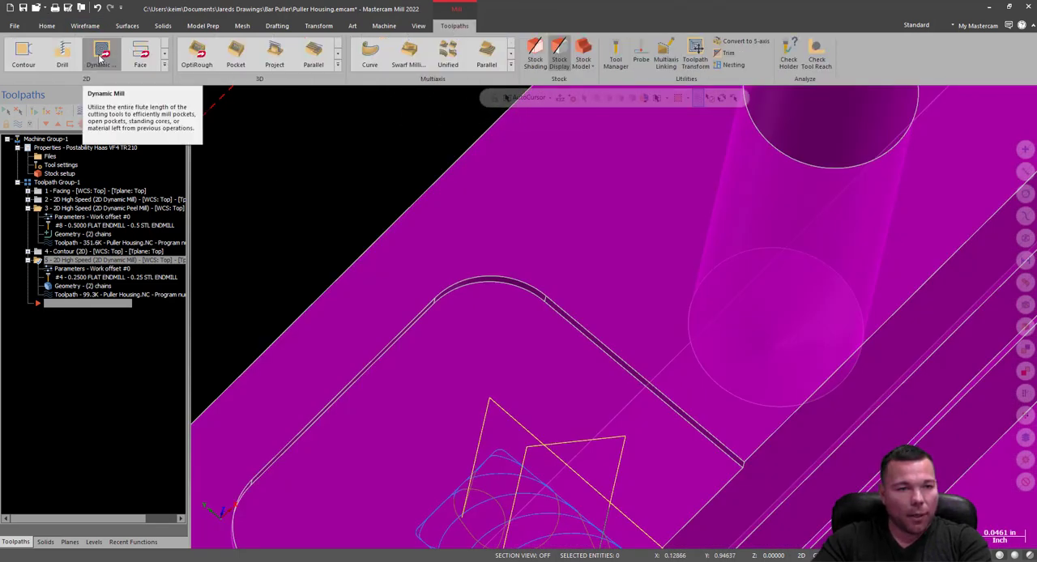
pyautogui.click(101, 55)
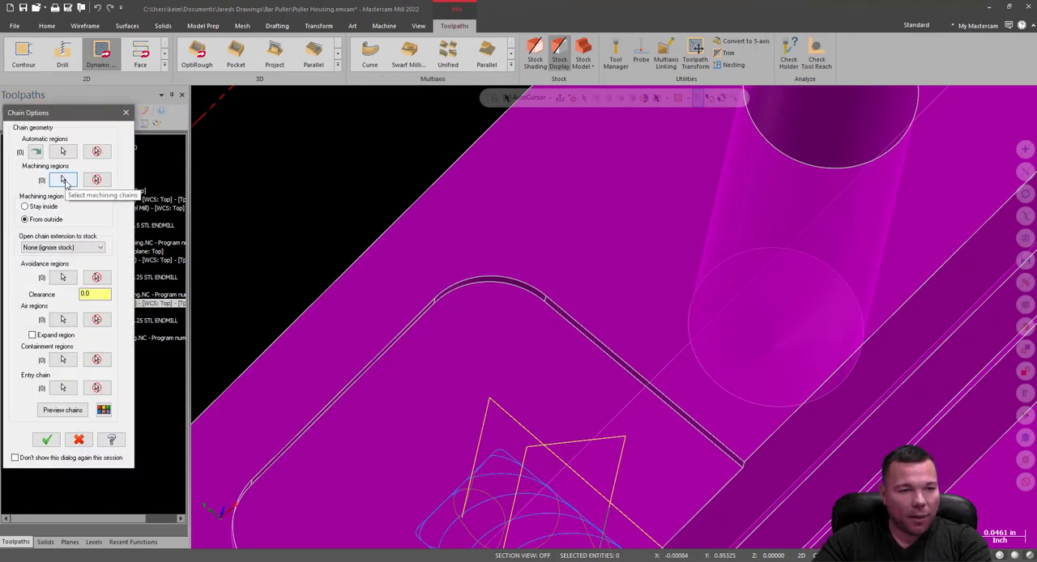
pyautogui.click(62, 180)
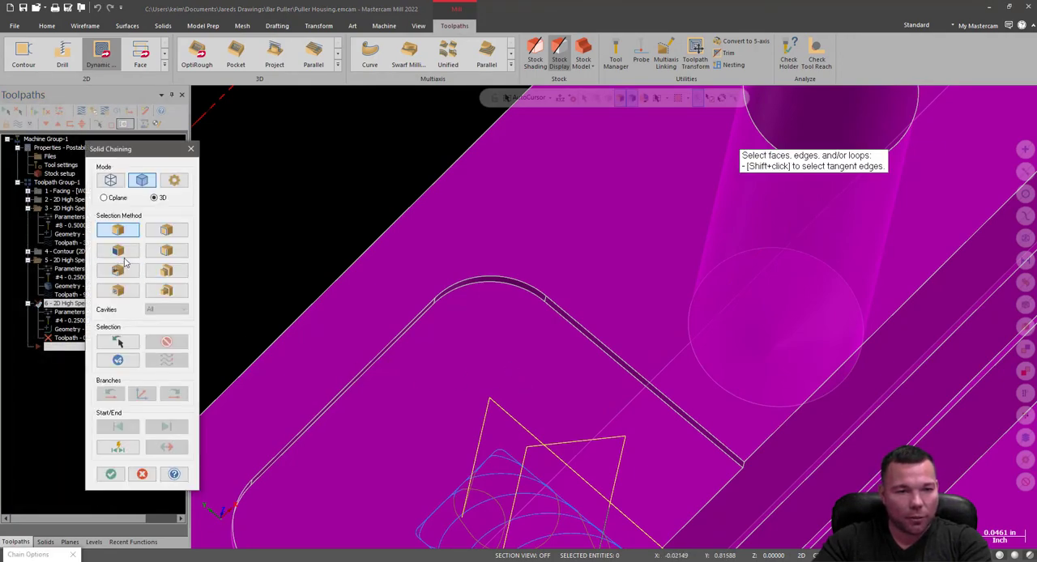
pyautogui.click(118, 250)
pyautogui.scroll(-3, 480, 367)
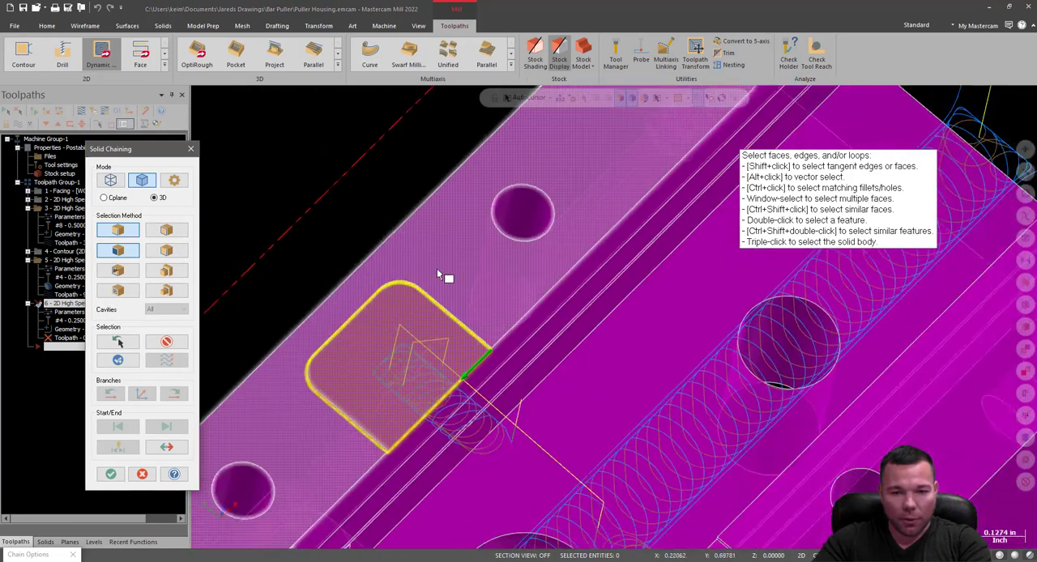
pyautogui.scroll(-1, 437, 274)
# Add the floor face of the pocket on the opposite rail to the machining regions and accept the selection.
pyautogui.click(672, 513)
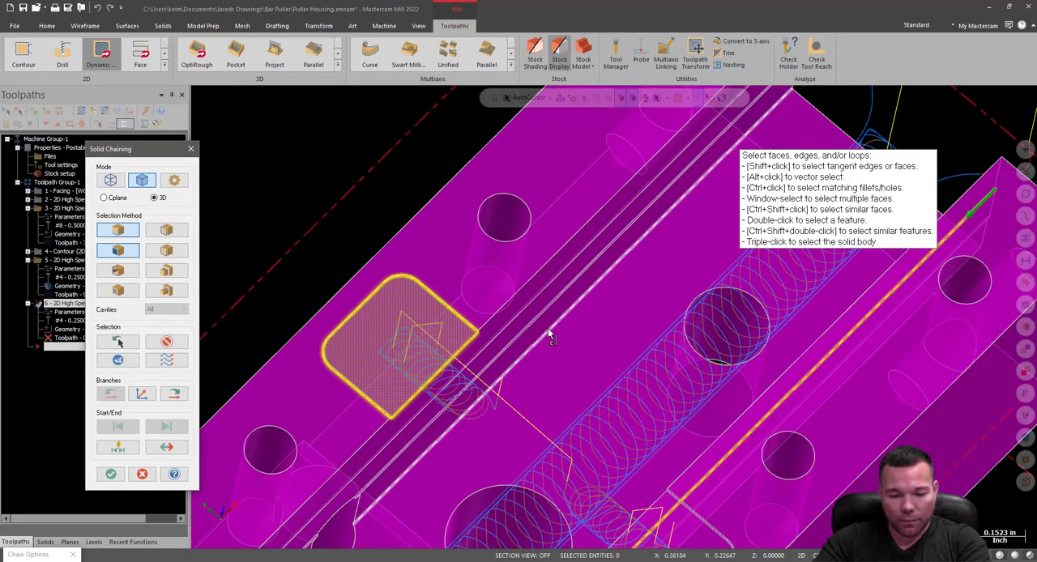
pyautogui.hotkey('ctrl', 'z')
pyautogui.scroll(-2, 656, 352)
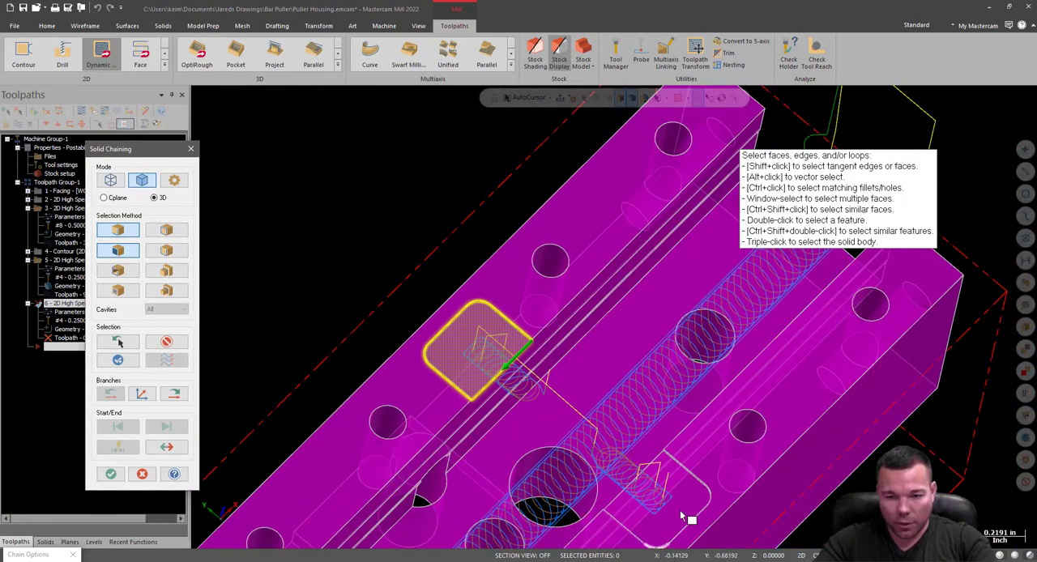
pyautogui.scroll(3, 683, 516)
pyautogui.click(685, 511)
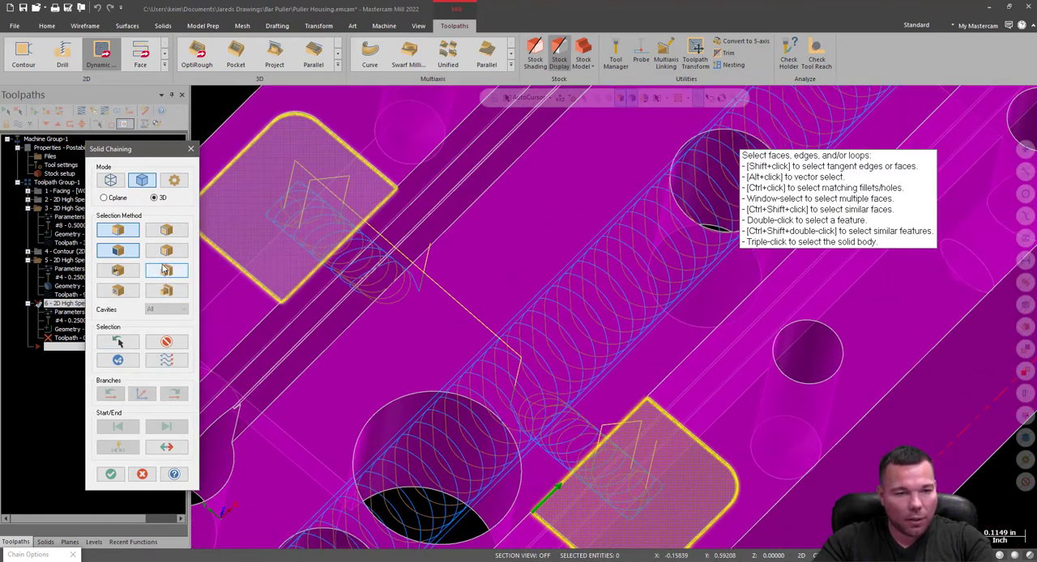
pyautogui.click(118, 232)
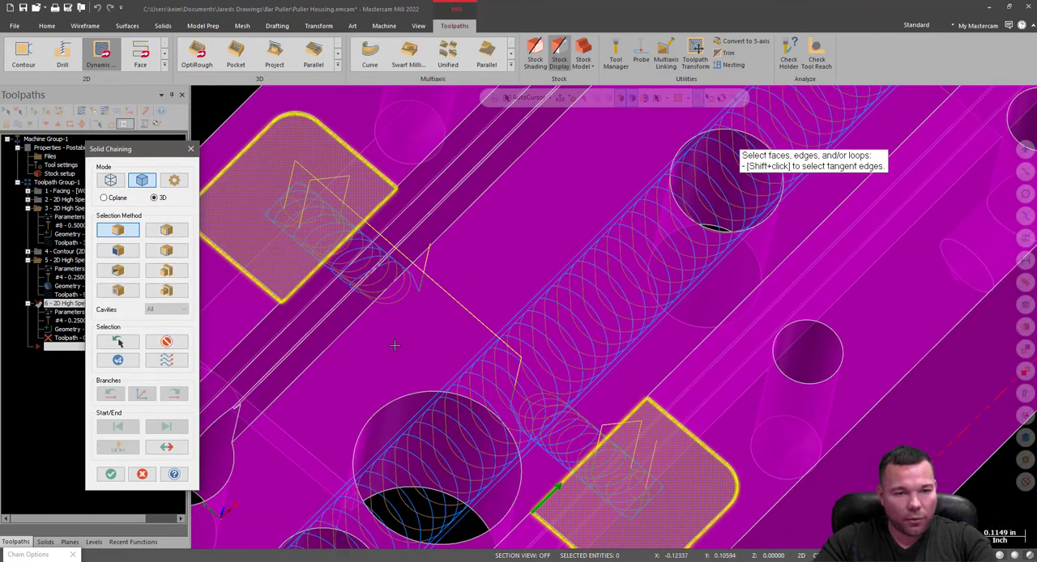
pyautogui.click(110, 474)
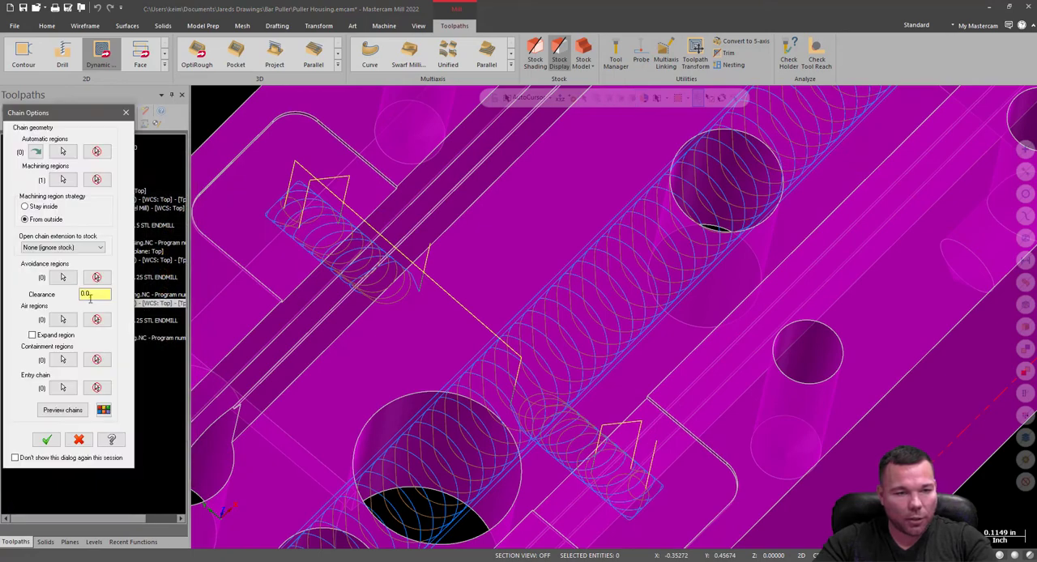
# Define the open inner edges of both rail pockets as the air region, leaving the avoidance regions empty.
pyautogui.click(64, 279)
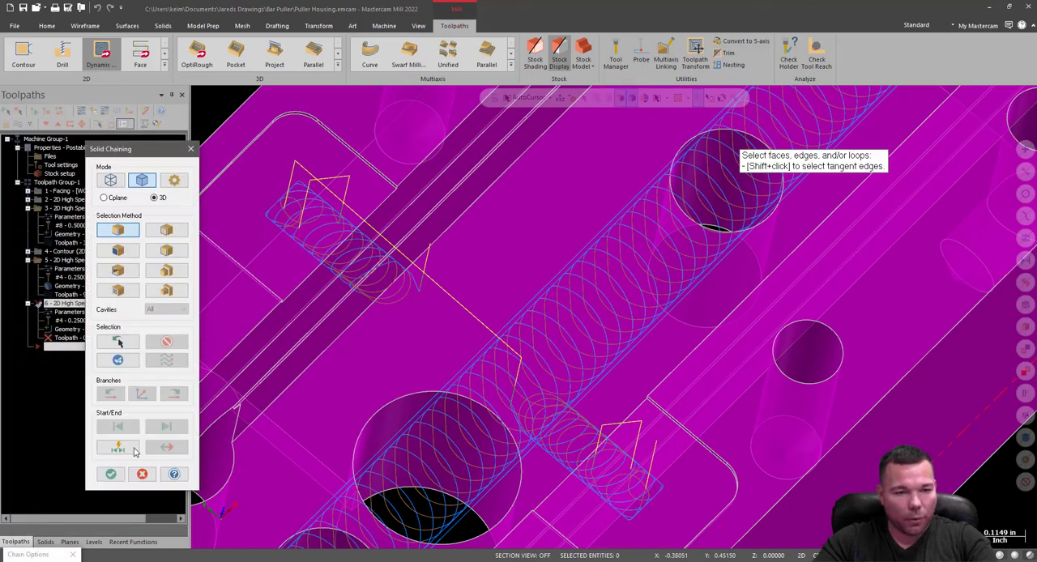
pyautogui.click(111, 474)
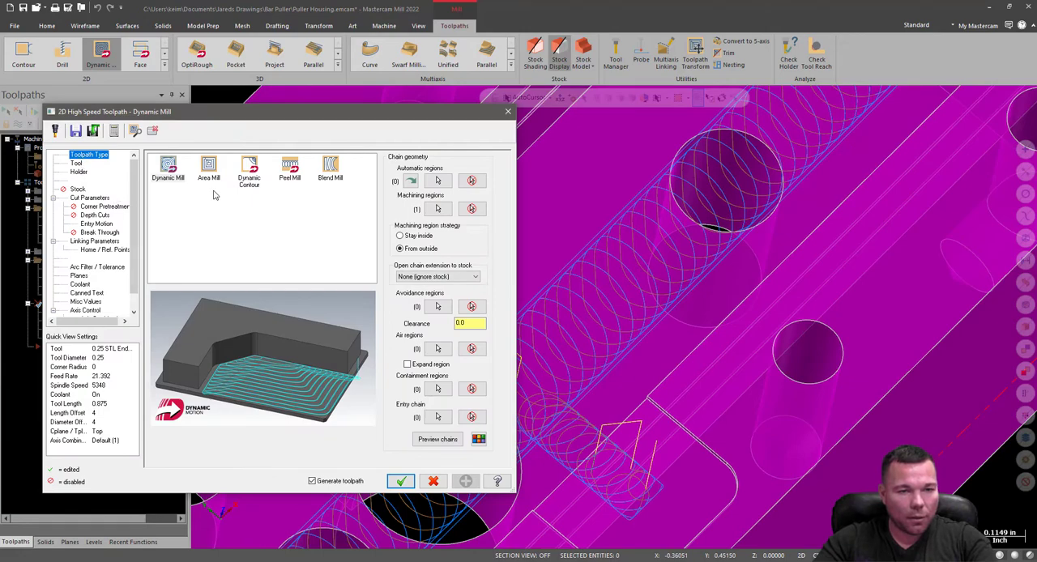
pyautogui.click(437, 348)
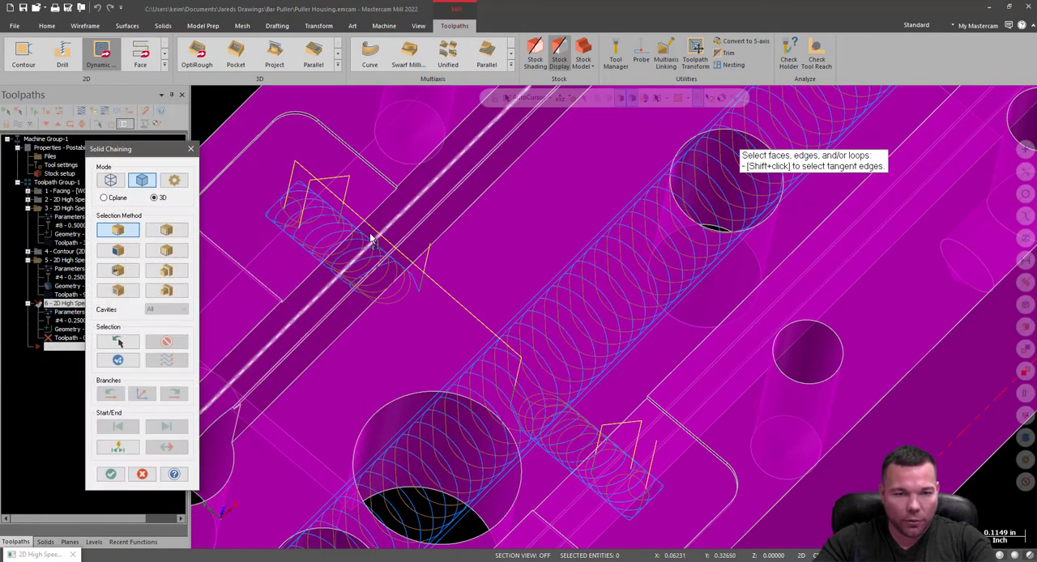
pyautogui.click(375, 217)
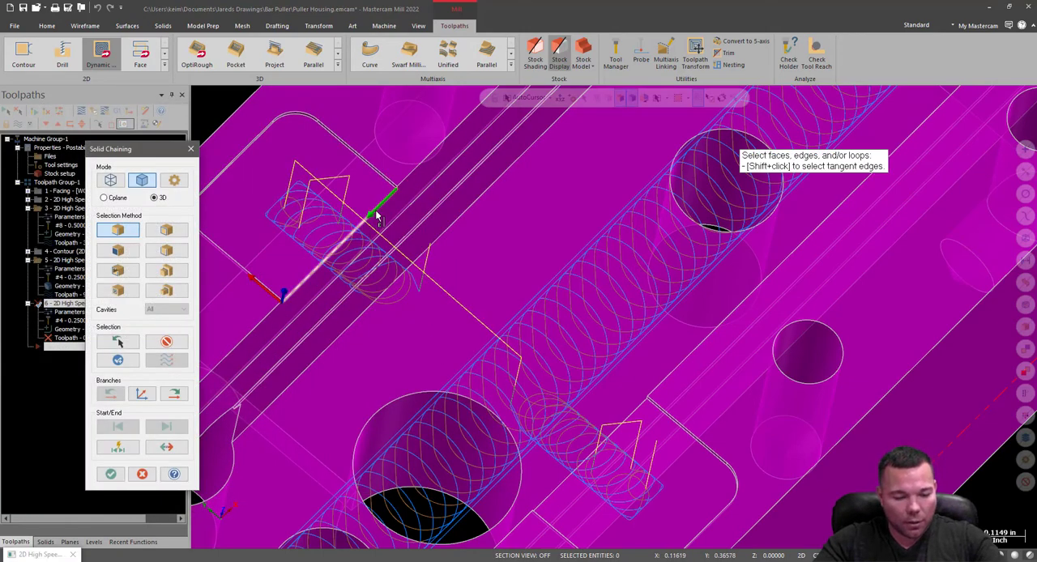
pyautogui.click(623, 427)
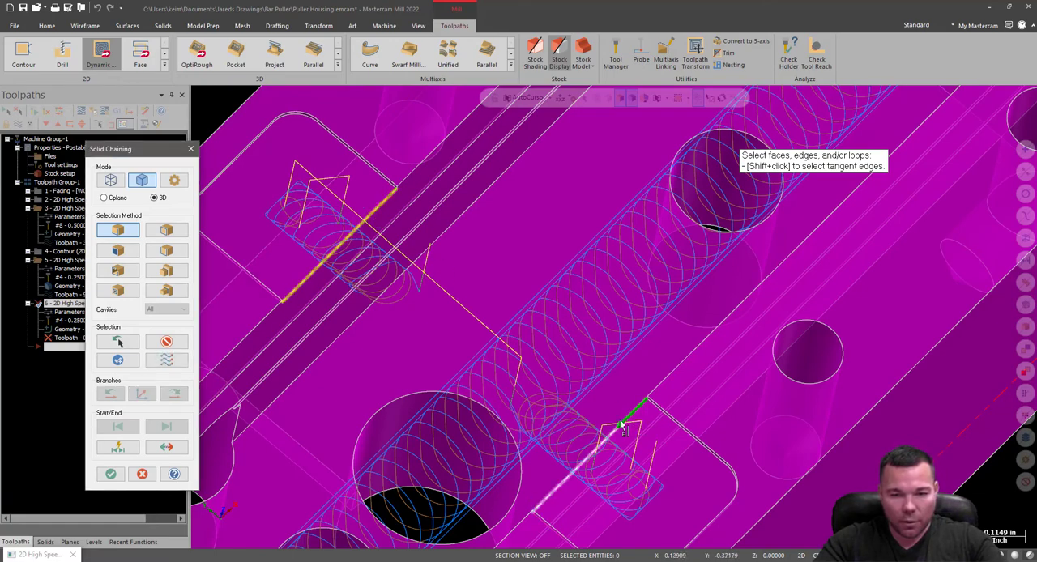
pyautogui.click(110, 474)
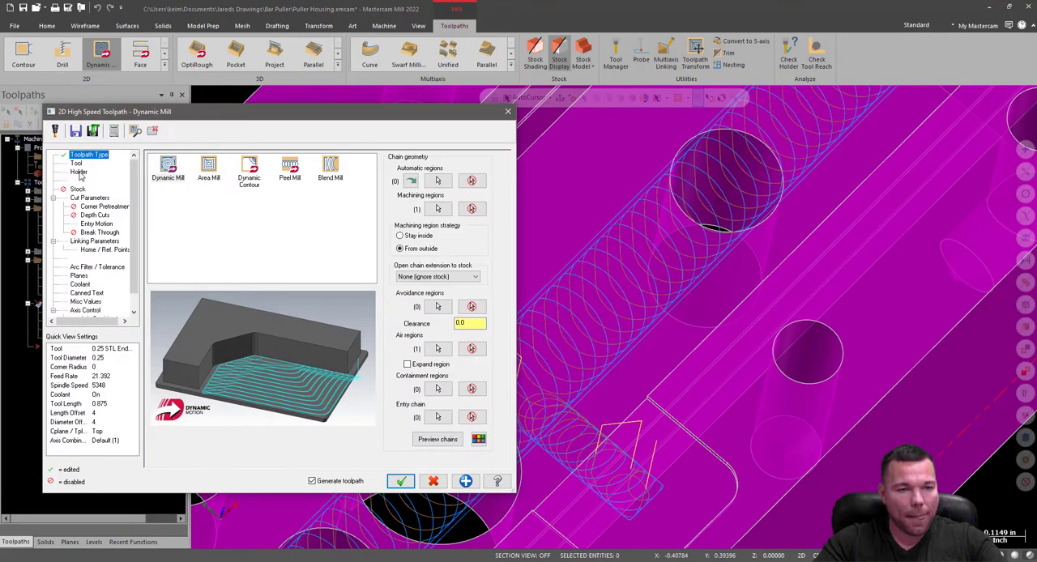
# Assign tool 2, the 0.125 STL Endmill, from the tool library to the new toolpath.
pyautogui.click(77, 164)
pyautogui.click(183, 333)
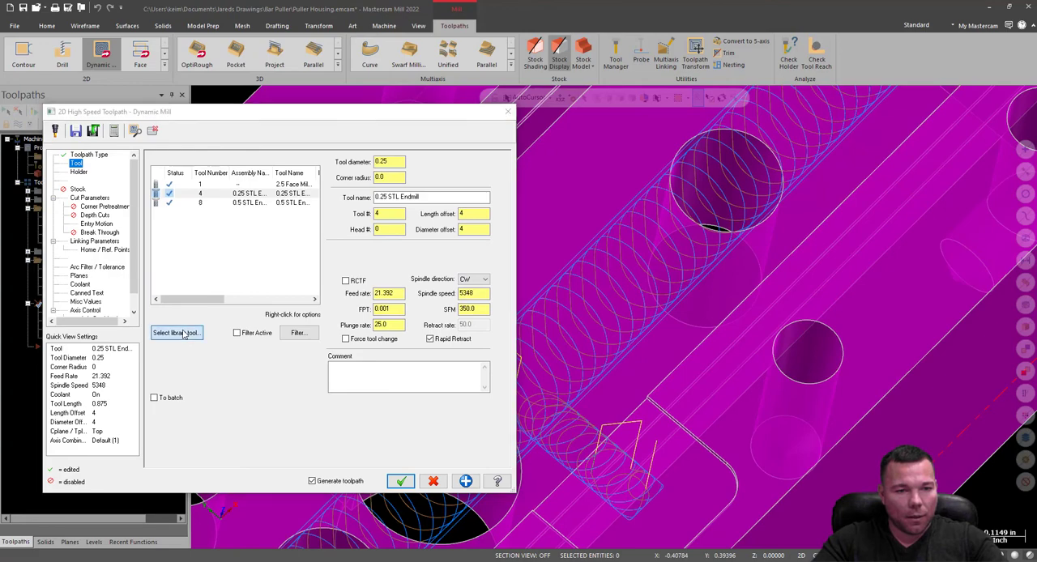
pyautogui.click(377, 207)
pyautogui.doubleClick(377, 207)
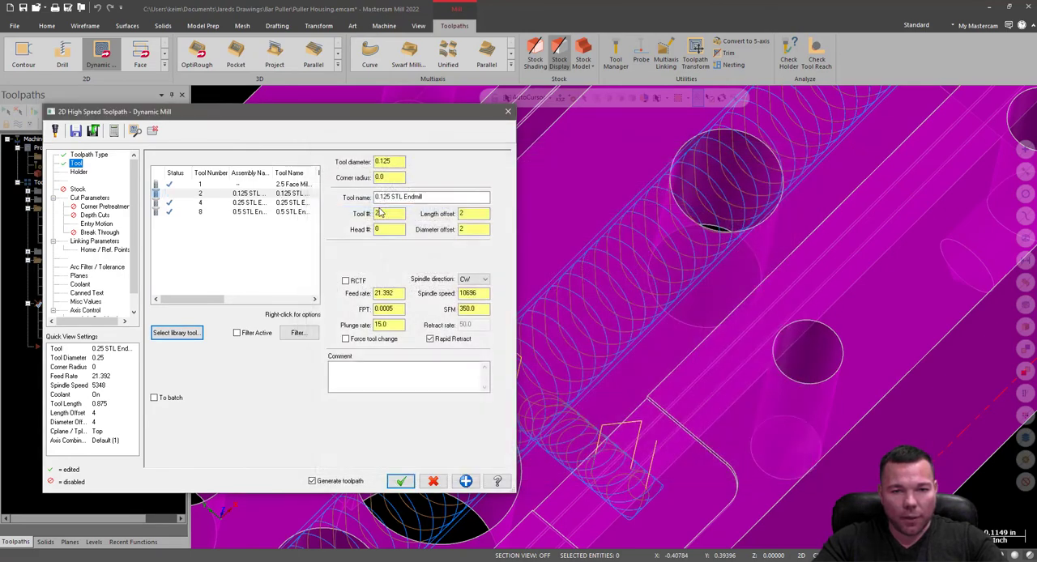
# Enable rest material and compute the remaining stock from one other operation, the 0.25 endmill Dynamic Mill operation 5.
pyautogui.click(79, 172)
pyautogui.click(78, 188)
pyautogui.click(89, 199)
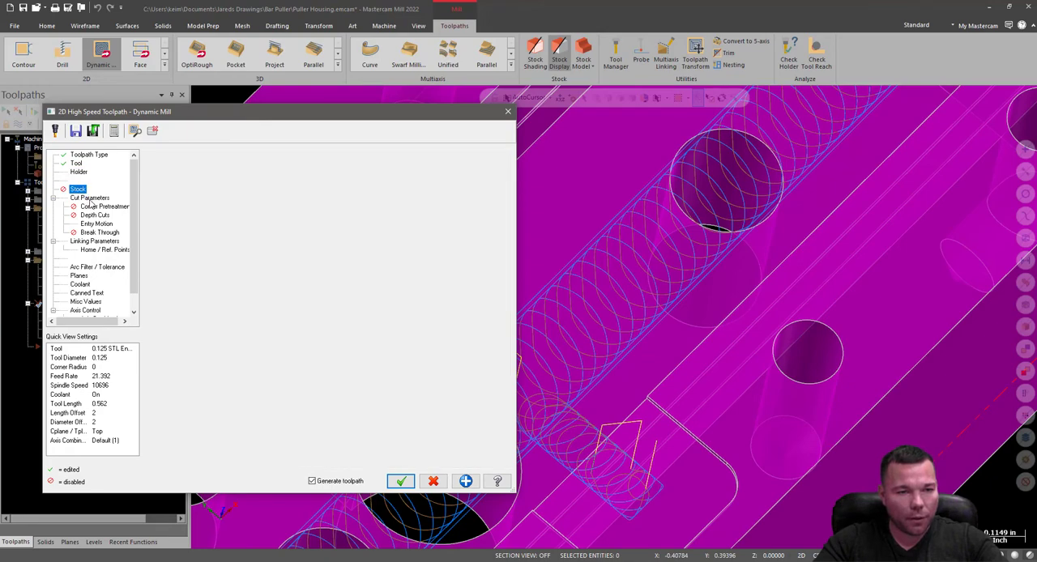
pyautogui.click(79, 190)
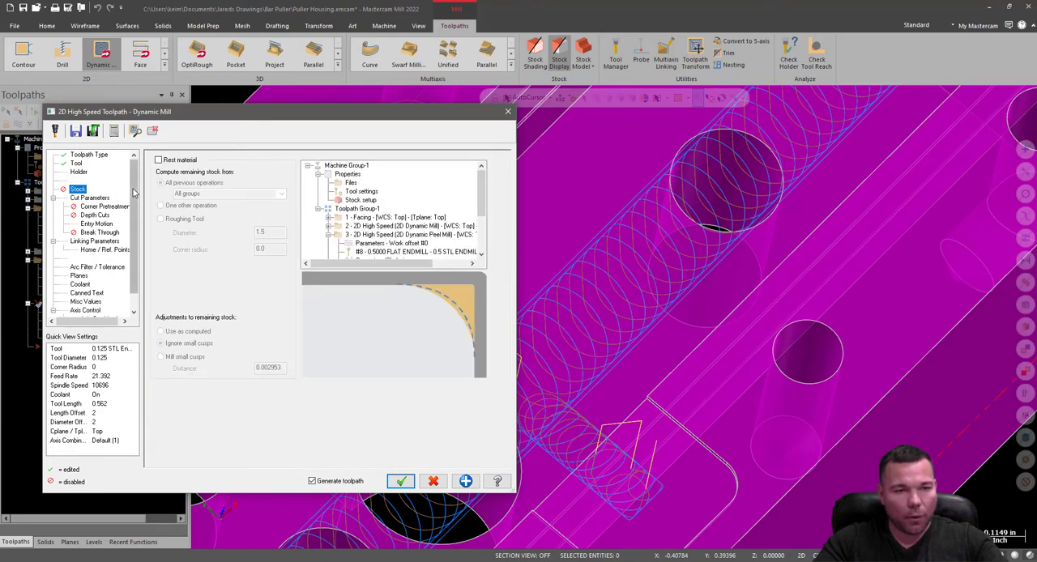
pyautogui.click(159, 160)
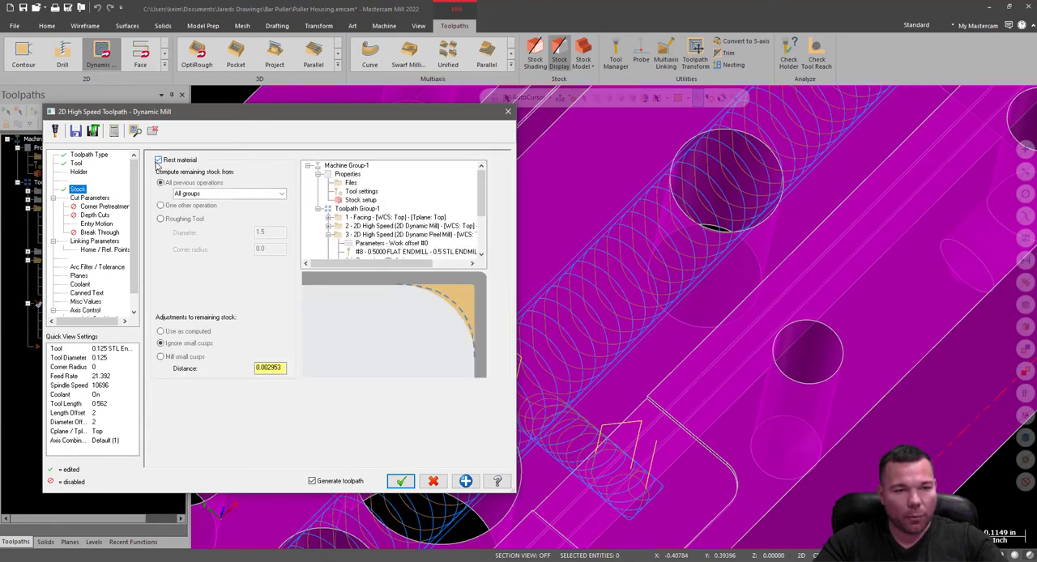
pyautogui.click(161, 205)
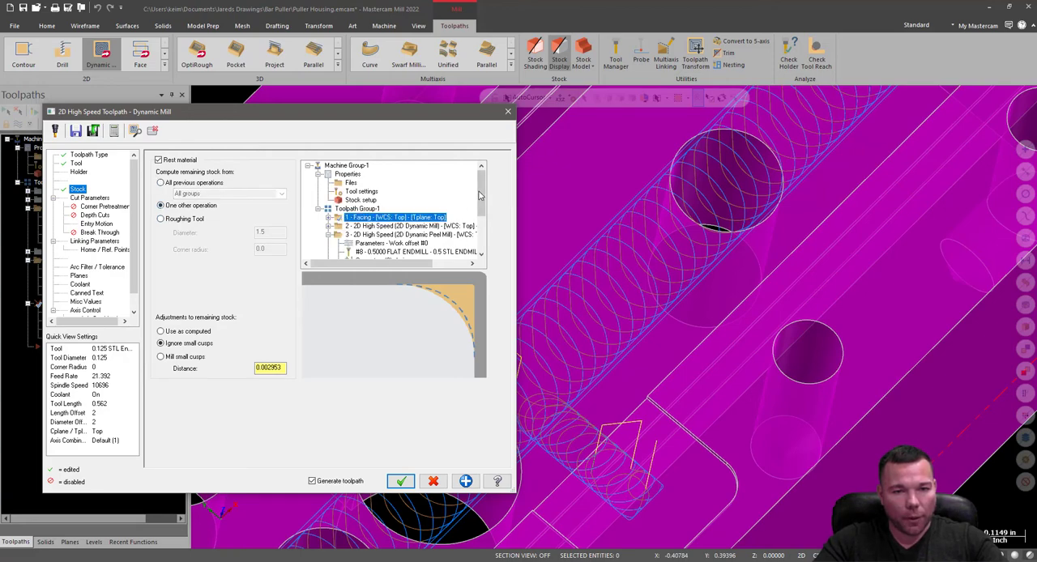
pyautogui.scroll(-1, 481, 205)
pyautogui.scroll(-2, 480, 204)
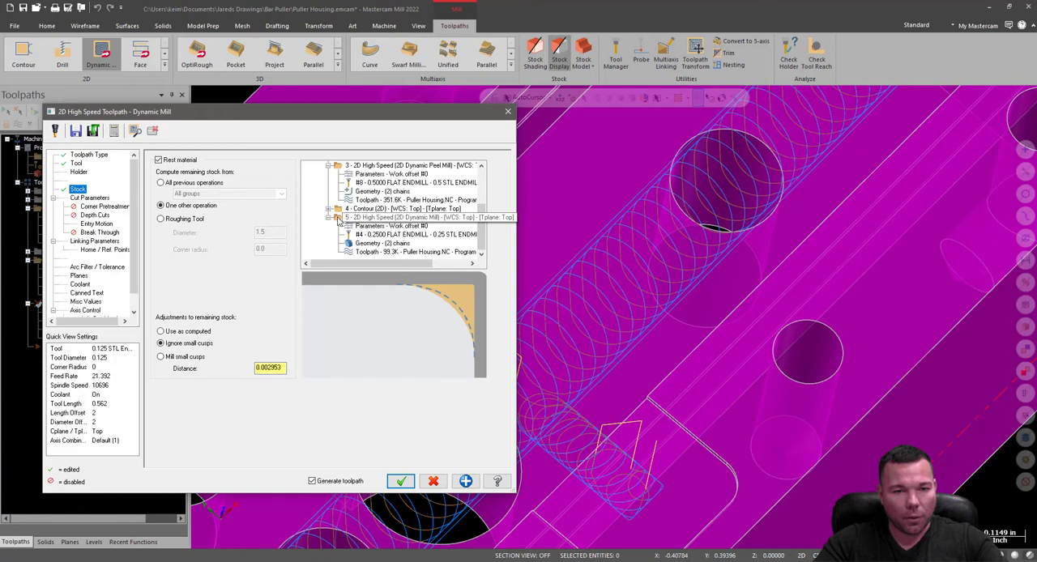
pyautogui.click(338, 218)
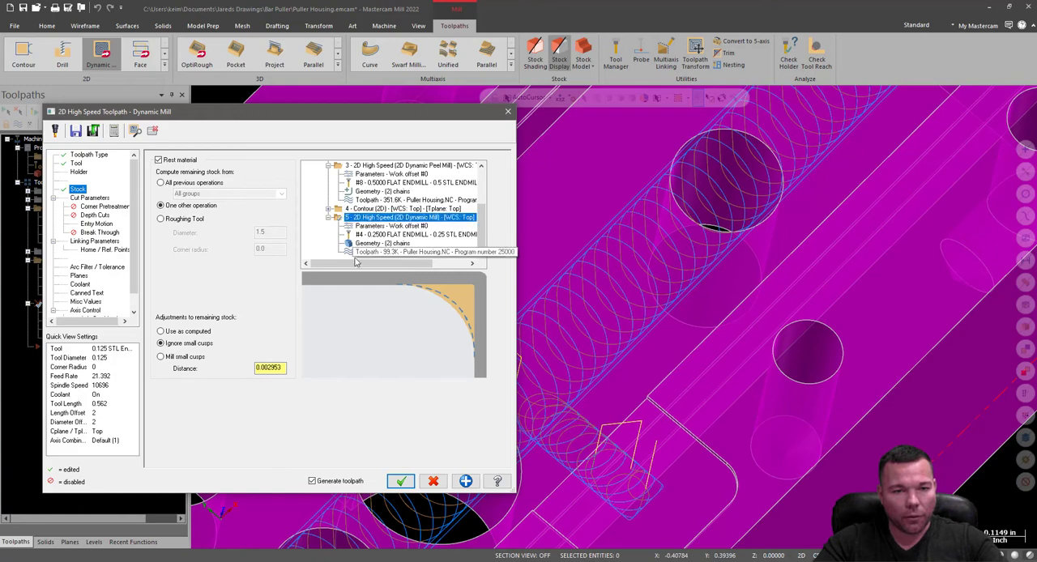
# Review the rest toolpath's cut parameters, corner pretreatment, depth cuts, entry motion and break through settings.
pyautogui.click(88, 198)
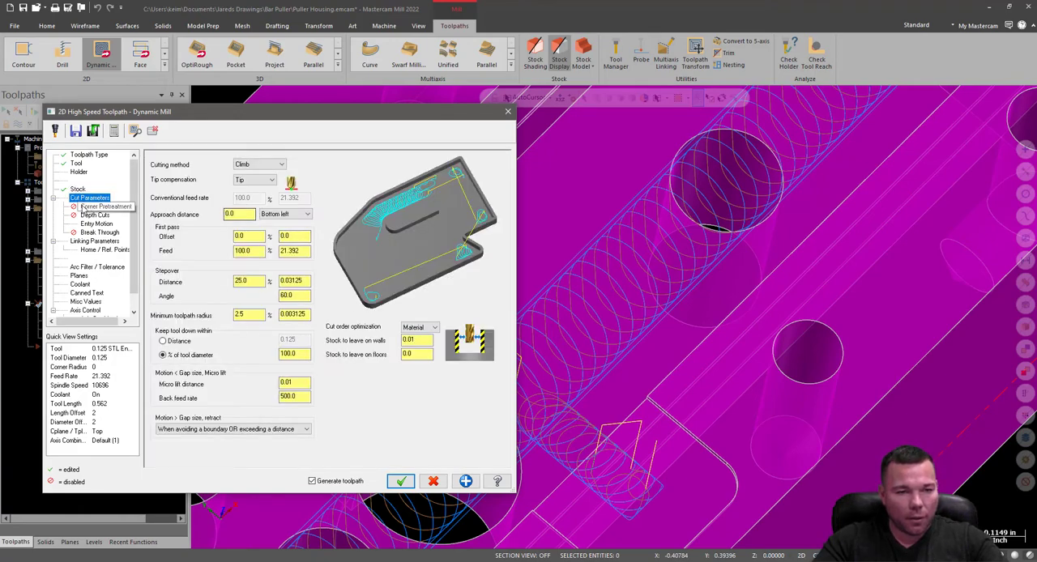
pyautogui.click(77, 190)
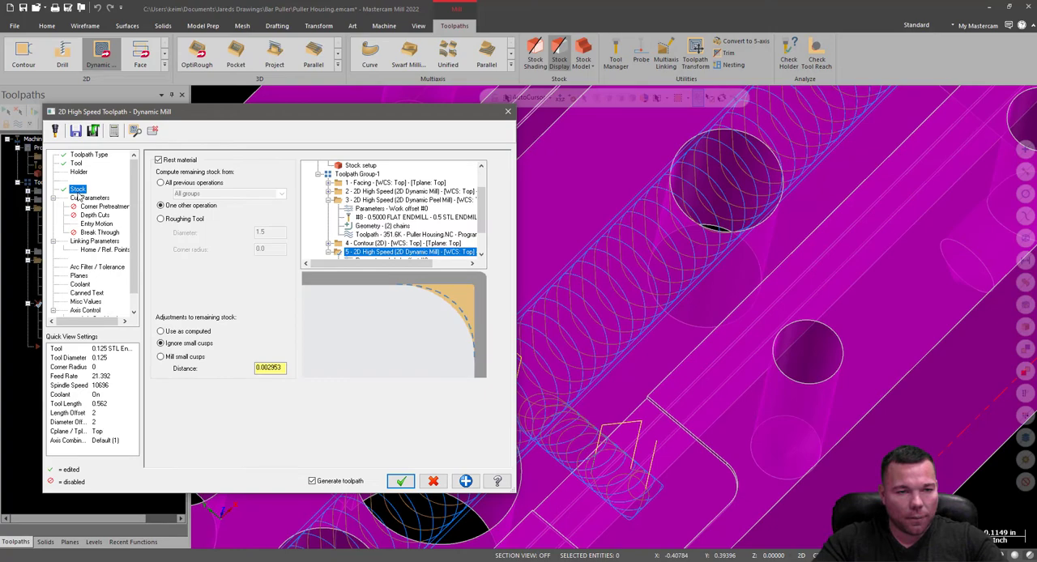
pyautogui.click(85, 199)
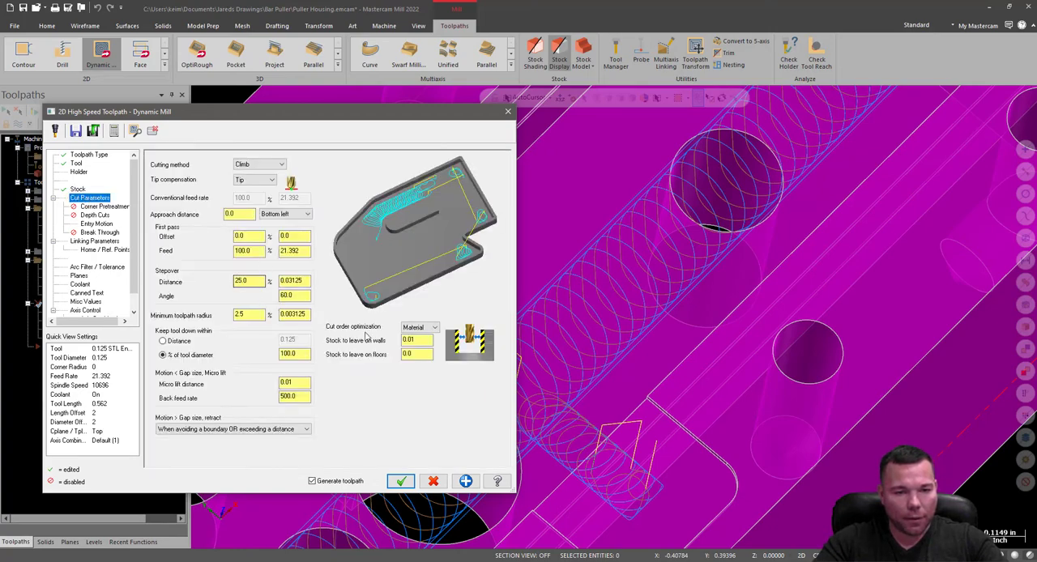
pyautogui.click(92, 216)
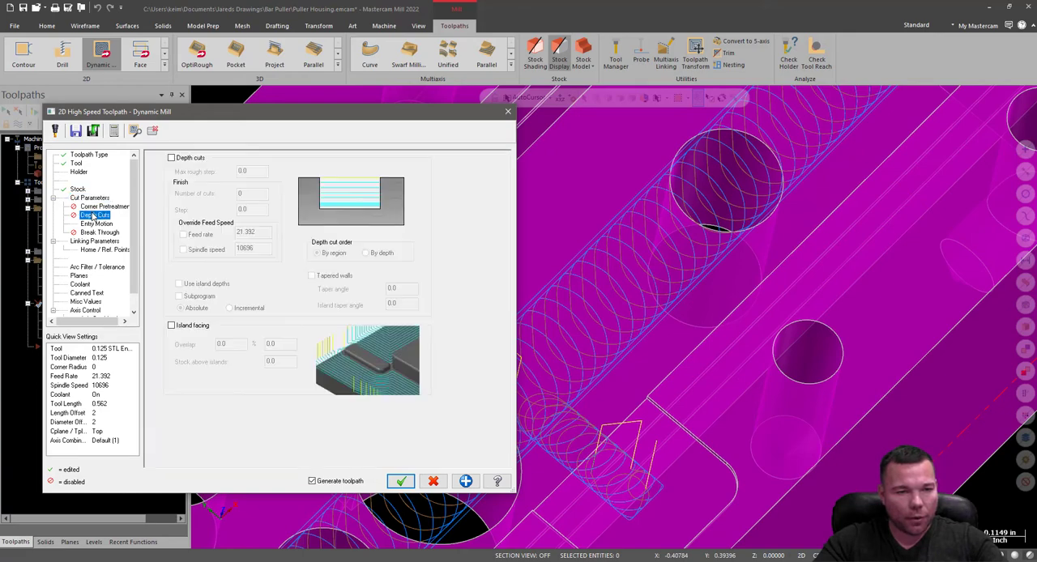
pyautogui.click(94, 207)
pyautogui.click(94, 223)
pyautogui.click(93, 217)
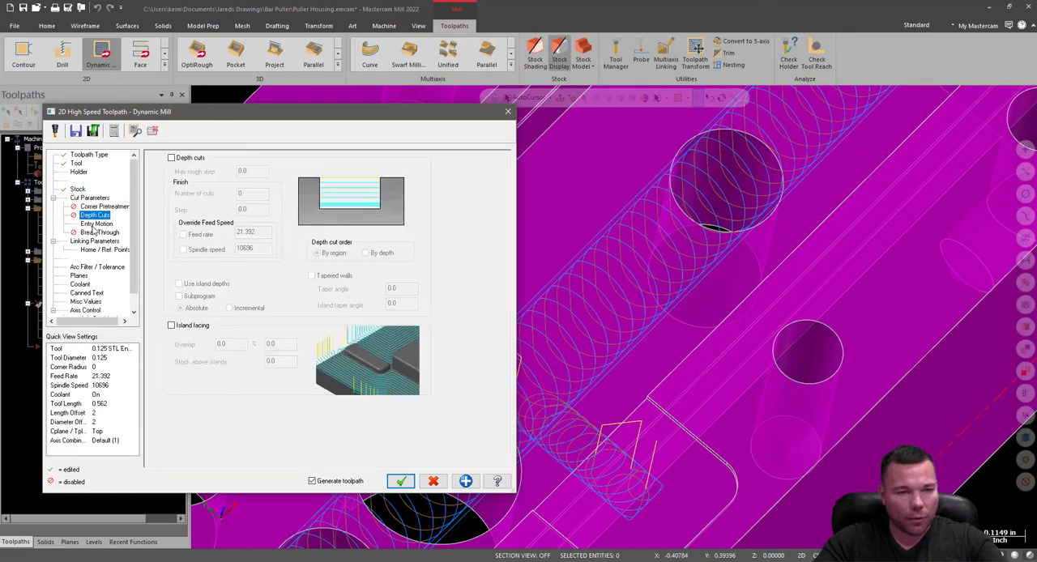
pyautogui.click(92, 226)
pyautogui.click(96, 234)
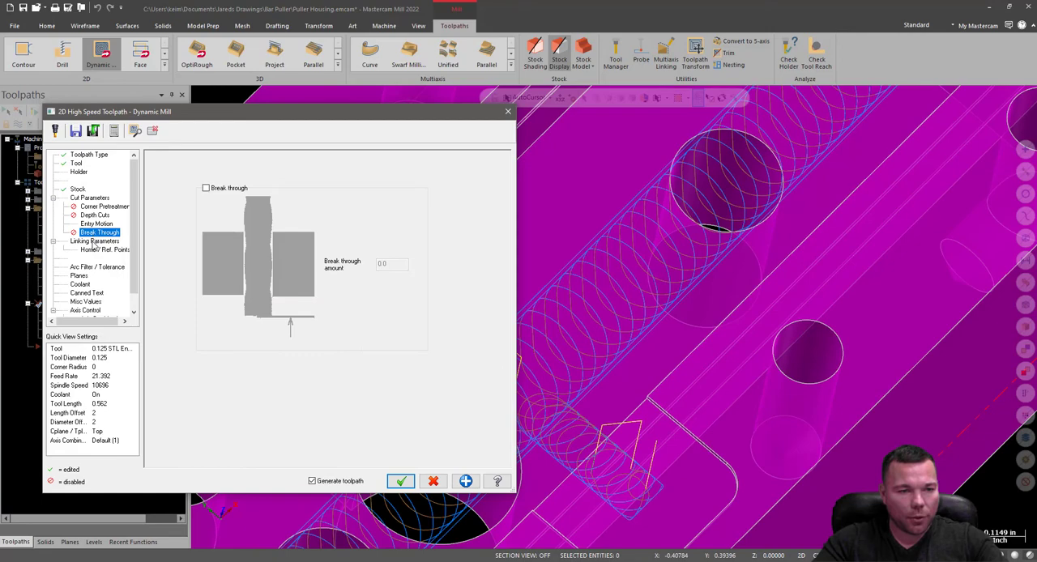
# Set the top of stock to 0, generate the rest mill toolpath, and inspect its cuts in the pocket corners.
pyautogui.click(95, 241)
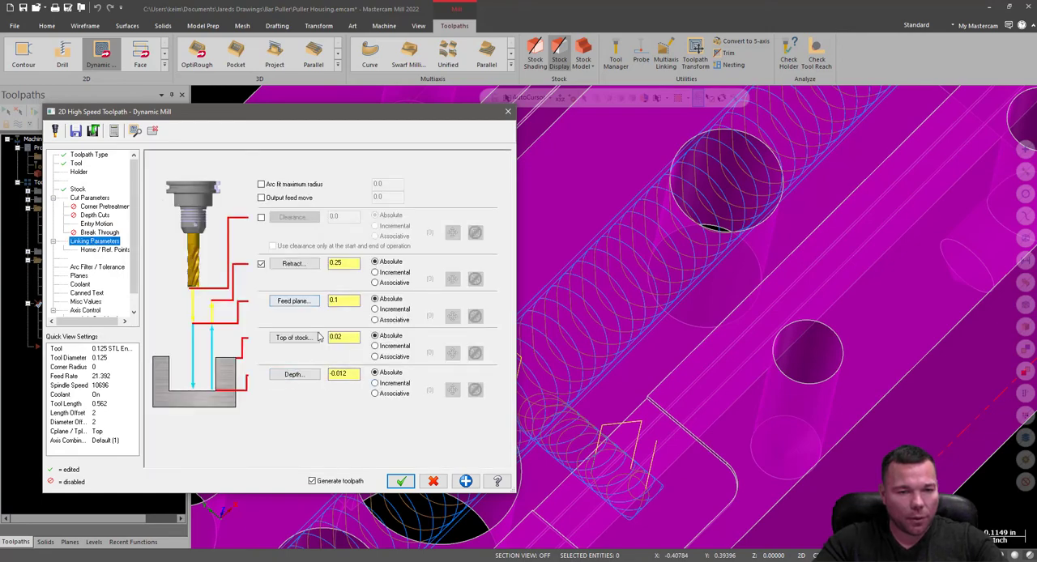
pyautogui.moveTo(346, 338); pyautogui.dragTo(324, 349)
pyautogui.write('0')
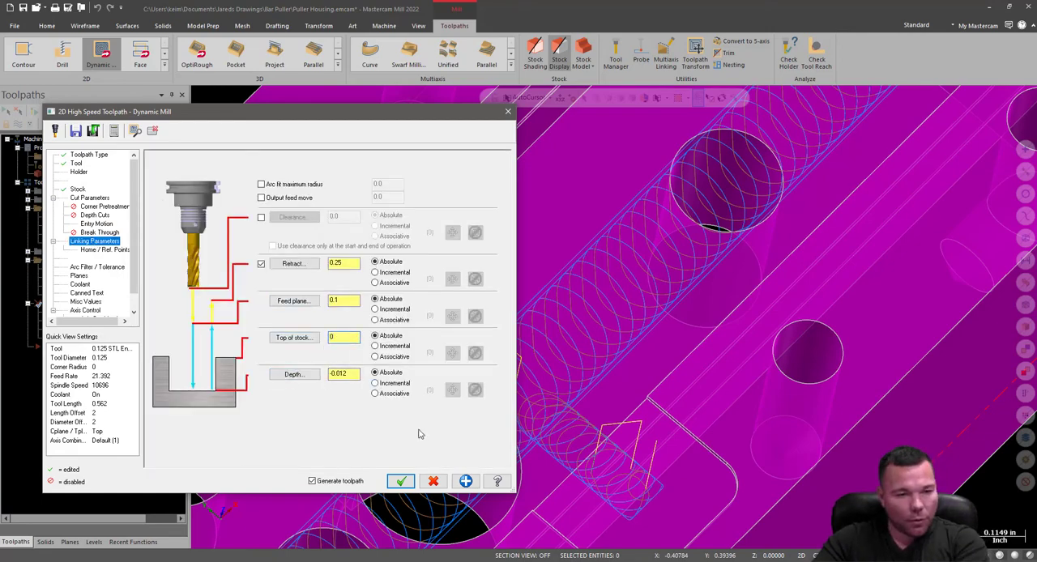
pyautogui.click(401, 481)
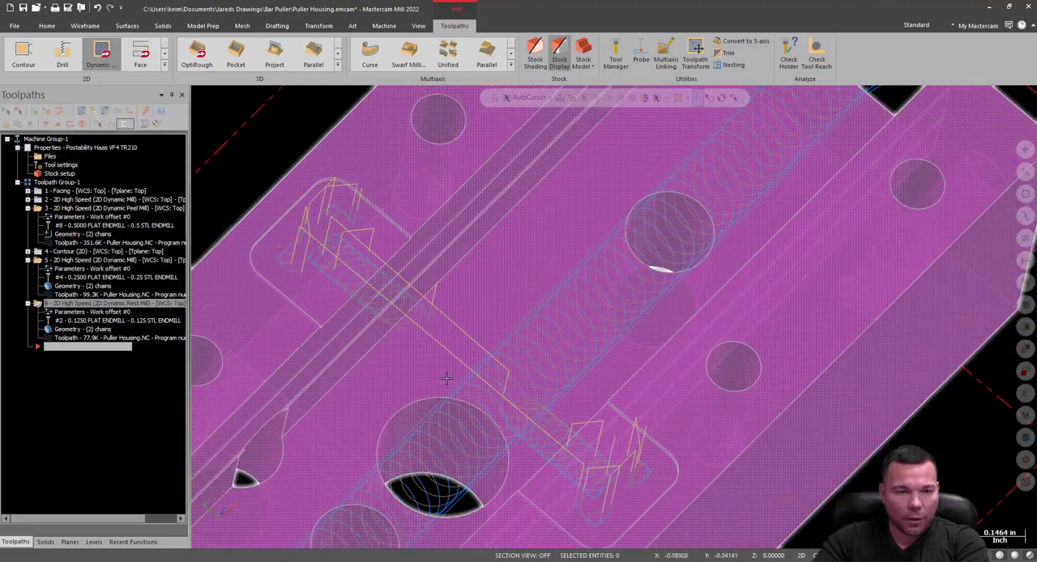
pyautogui.scroll(3, 261, 229)
pyautogui.scroll(3, 261, 230)
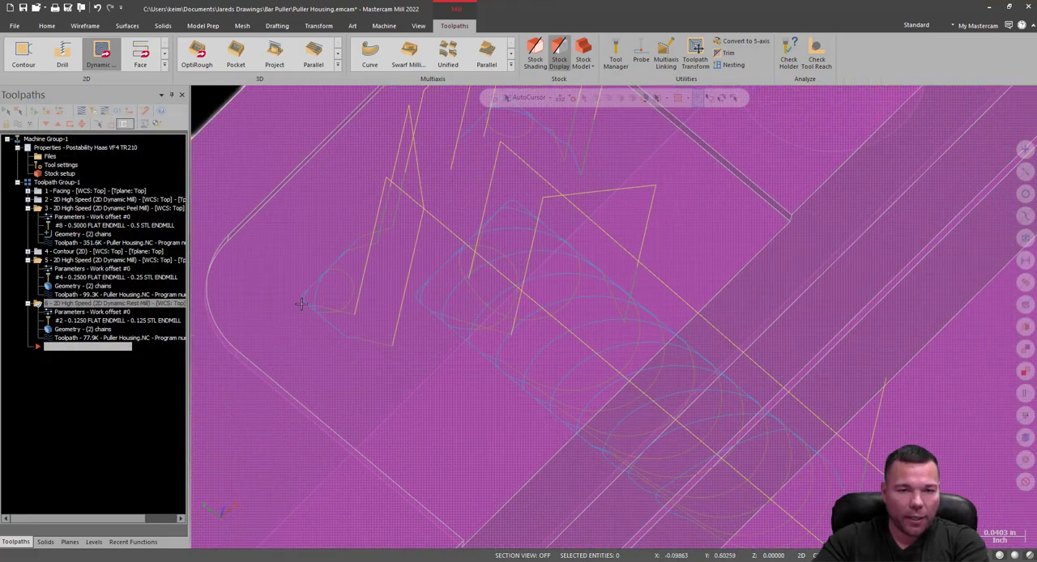
pyautogui.scroll(-5, 300, 304)
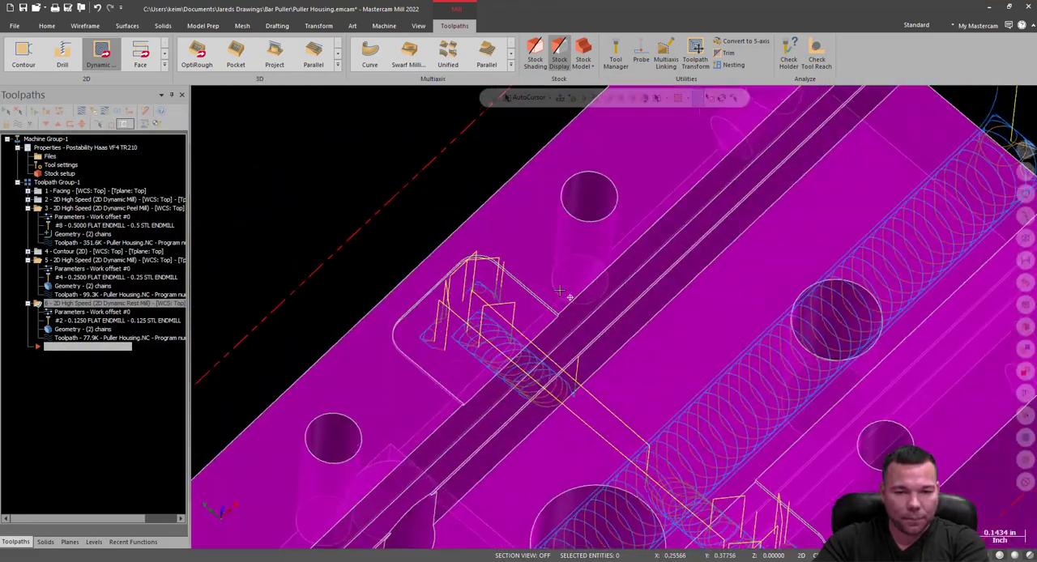
# Start a Contour toolpath and chain the top edges of the far rail's shallow pocket as a partial loop between its open ends.
pyautogui.moveTo(560, 292); pyautogui.dragTo(575, 356, button='middle')
pyautogui.scroll(3, 541, 332)
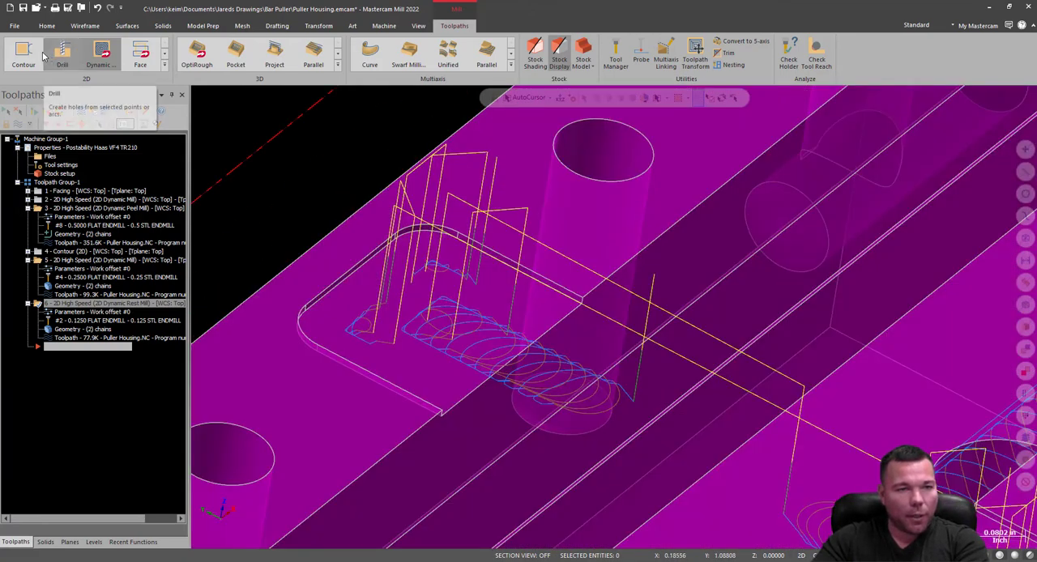
pyautogui.click(24, 53)
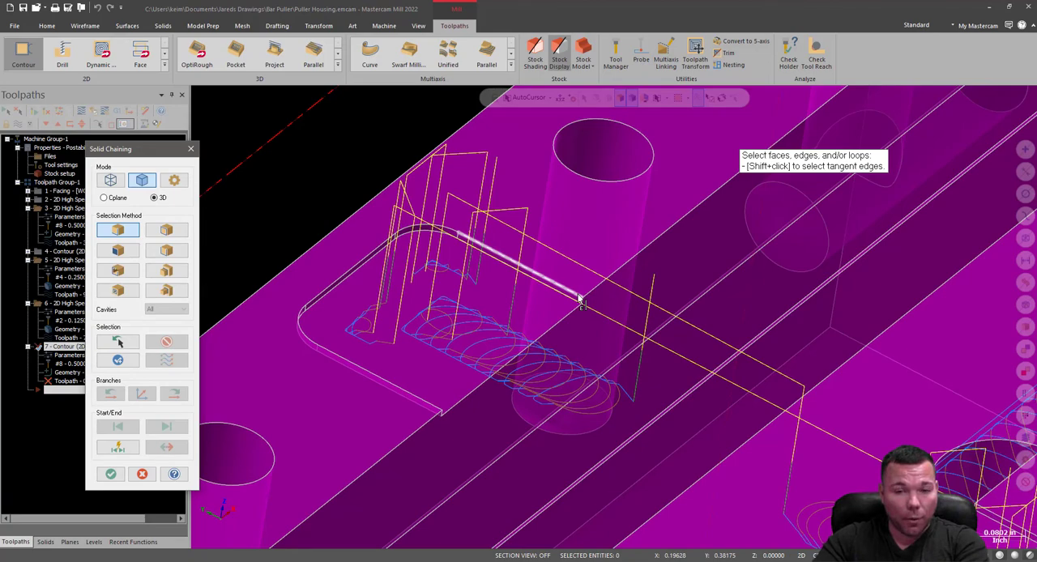
pyautogui.click(165, 232)
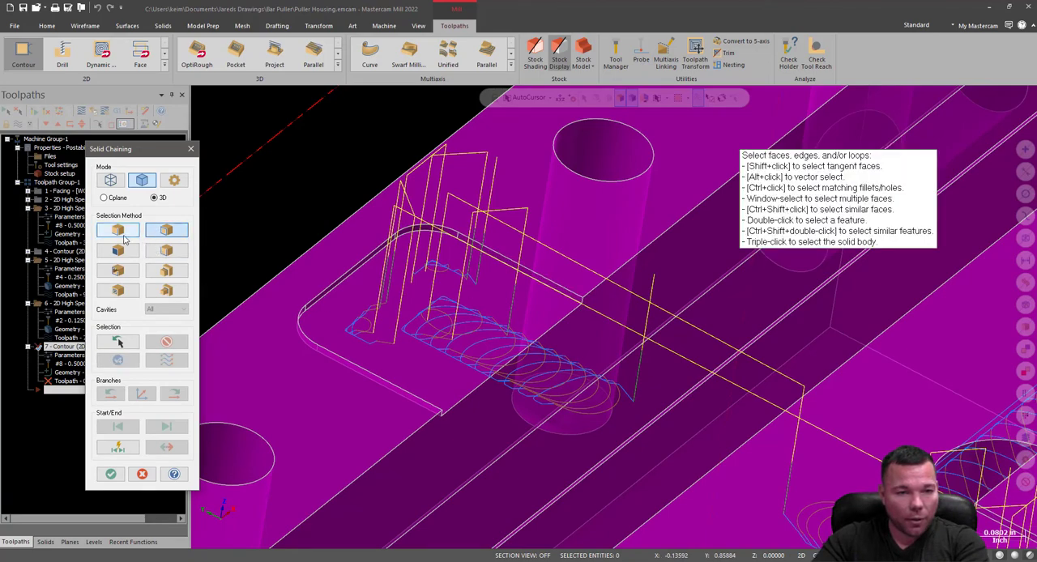
pyautogui.click(166, 251)
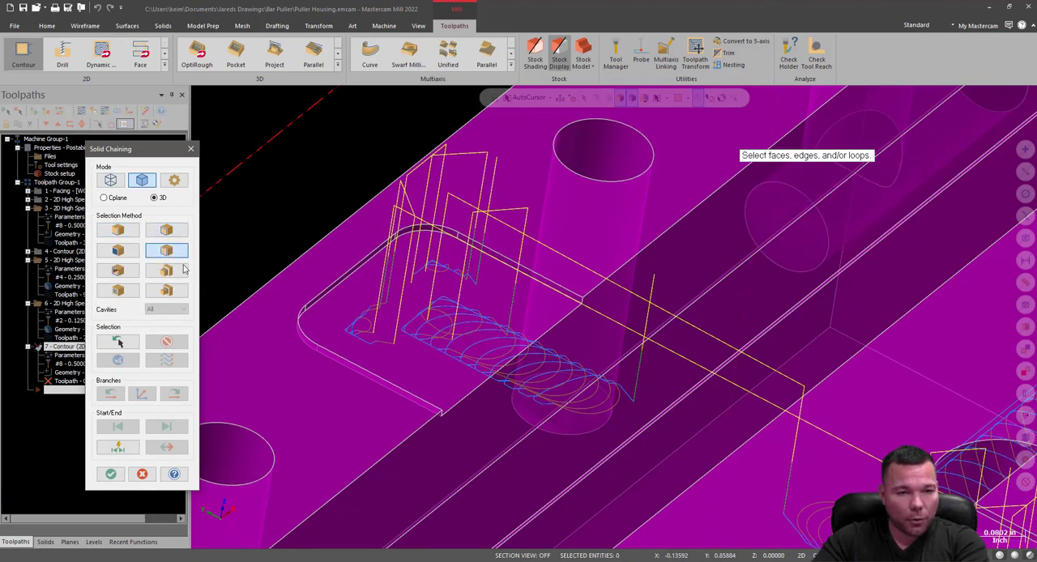
pyautogui.click(568, 296)
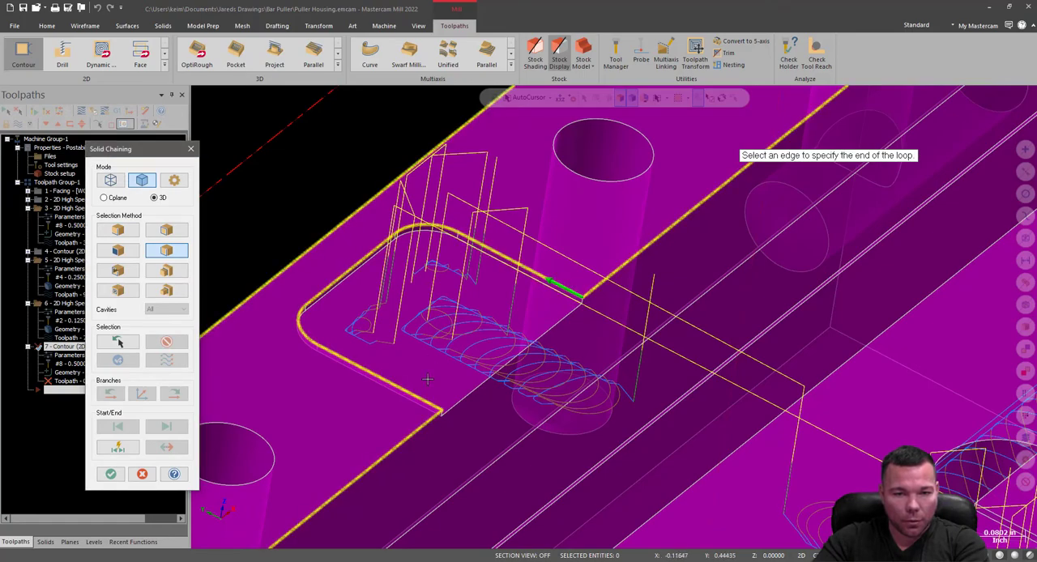
pyautogui.click(437, 411)
# Chain the matching partial loop around the shallow pocket on the opposite rail and accept the contour chains.
pyautogui.scroll(-5, 486, 340)
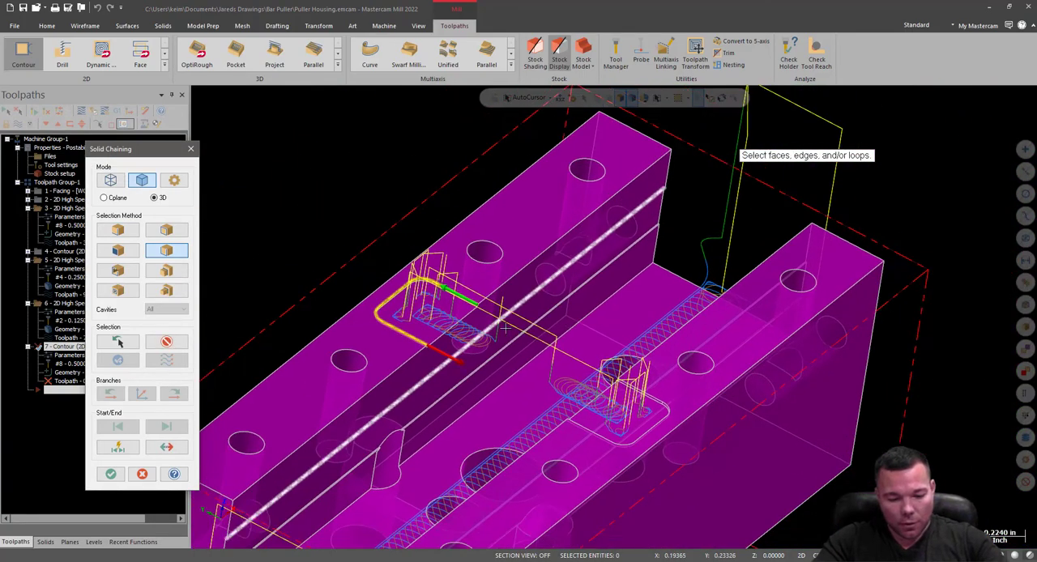
pyautogui.scroll(5, 602, 446)
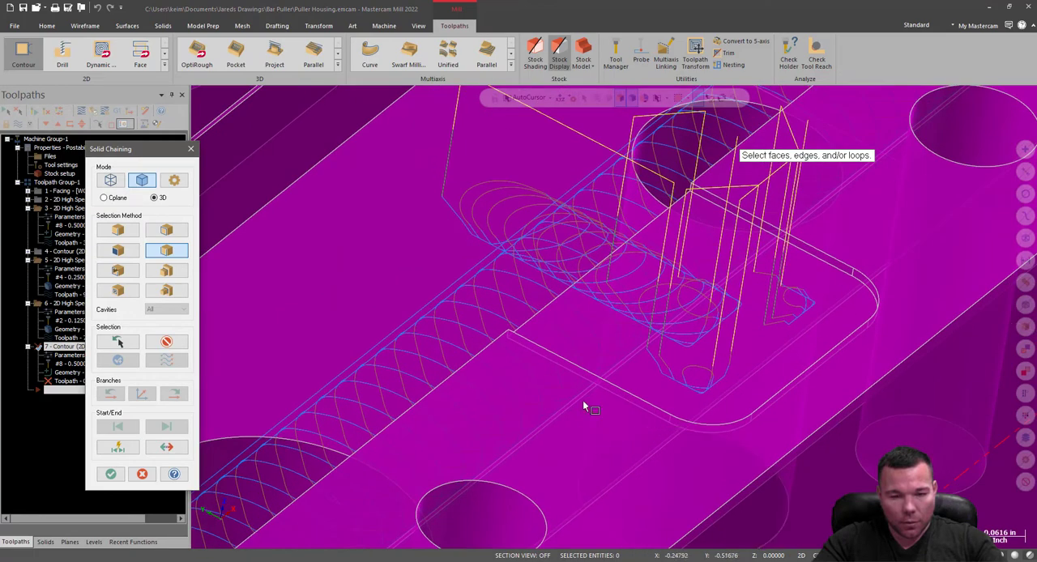
pyautogui.click(535, 347)
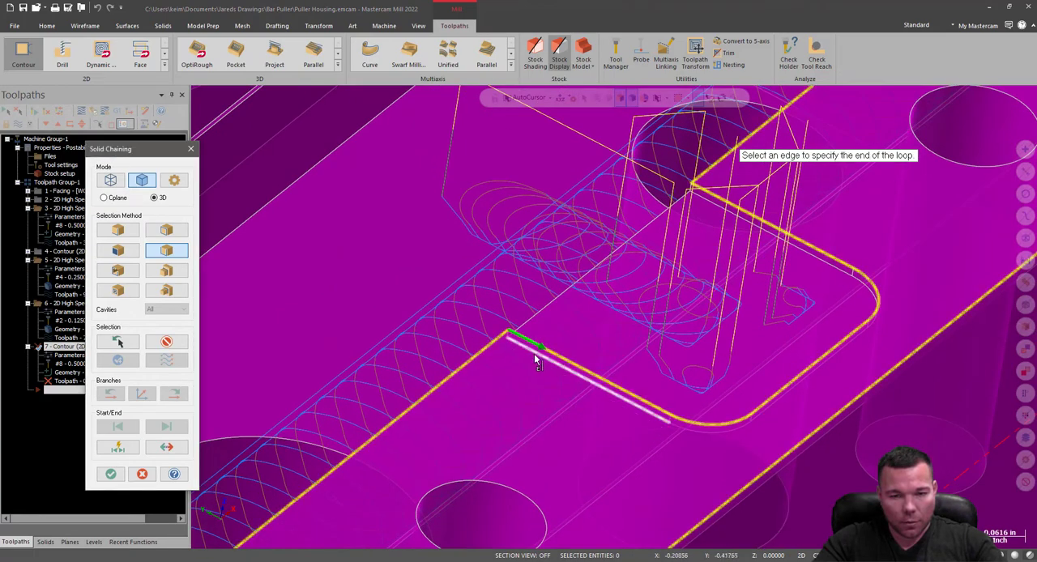
pyautogui.click(677, 178)
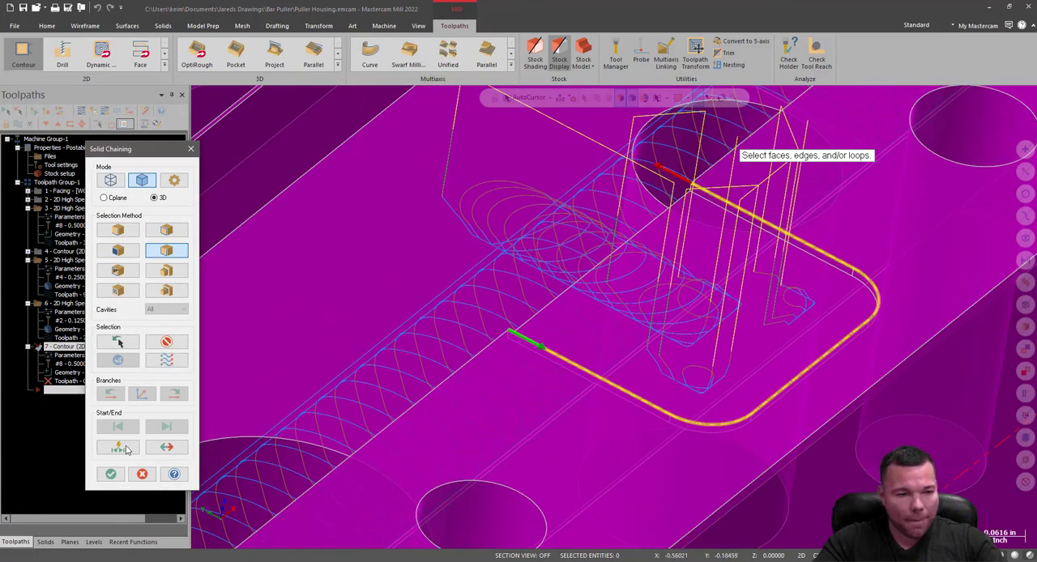
pyautogui.click(111, 474)
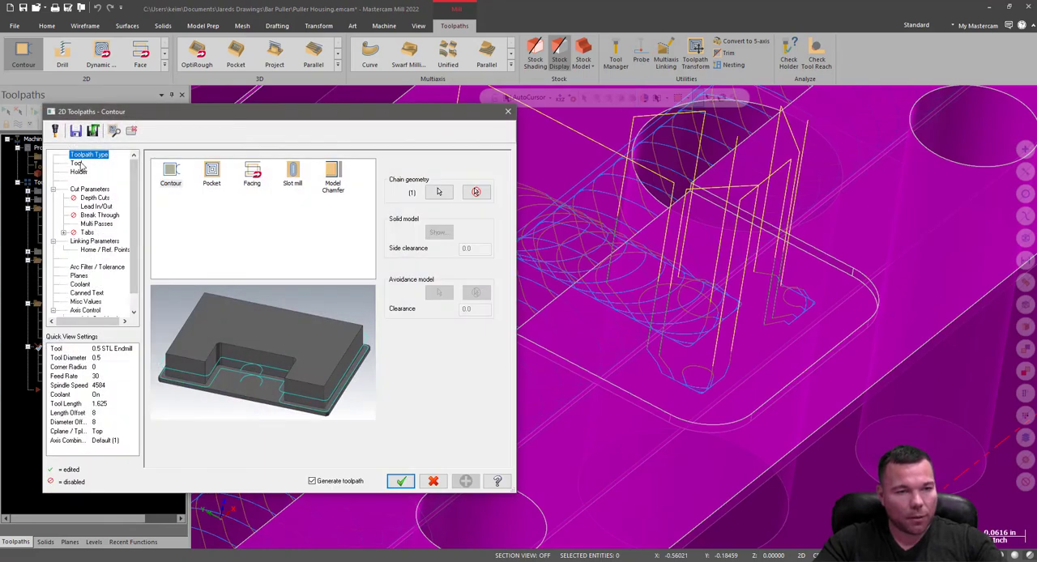
# Assign tool 2, the 0.125 STL Endmill, to the contour and set its plunge rate to 40.
pyautogui.click(77, 163)
pyautogui.click(261, 194)
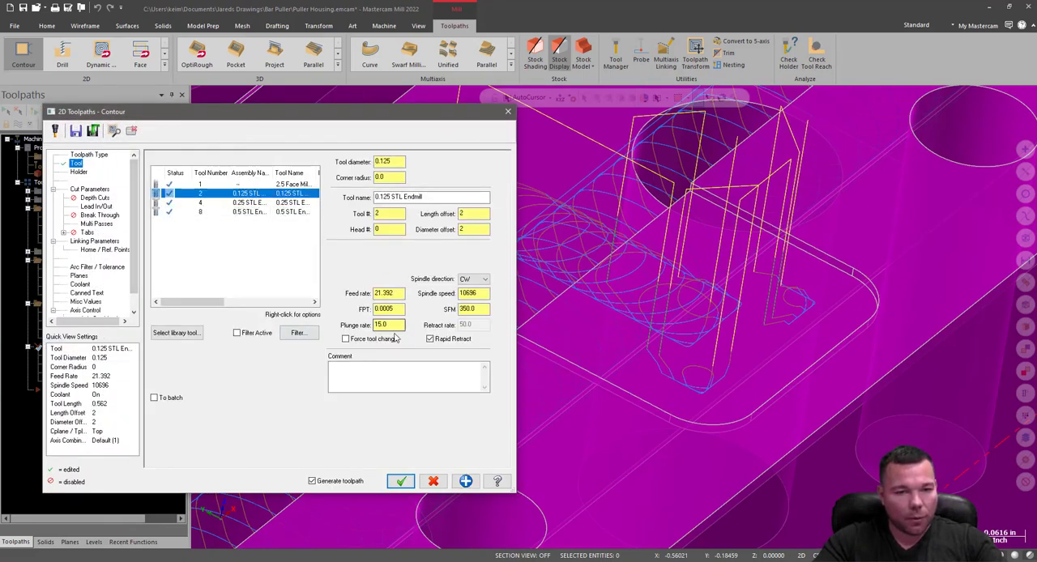
pyautogui.moveTo(399, 325); pyautogui.dragTo(318, 346)
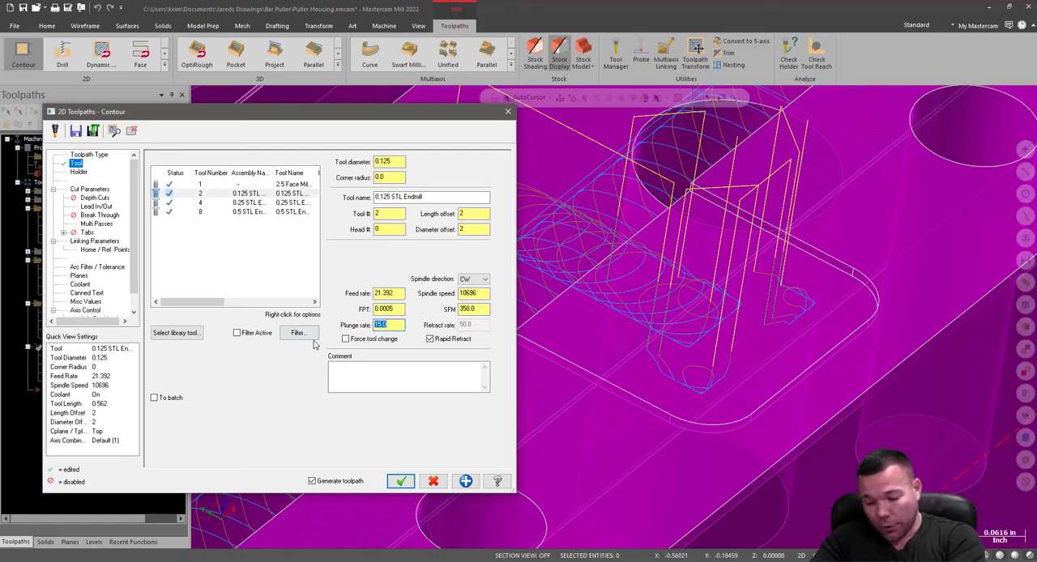
pyautogui.write('40')
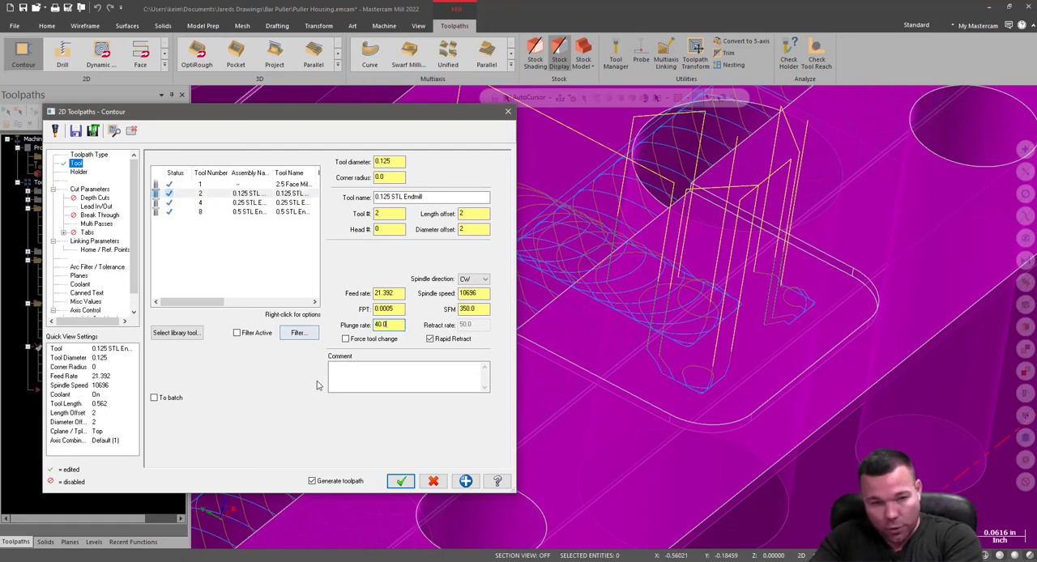
# Extend the contour's start and end by 0.02 and use one finish pass at 0.01 spacing with one spring pass.
pyautogui.click(78, 173)
pyautogui.click(89, 189)
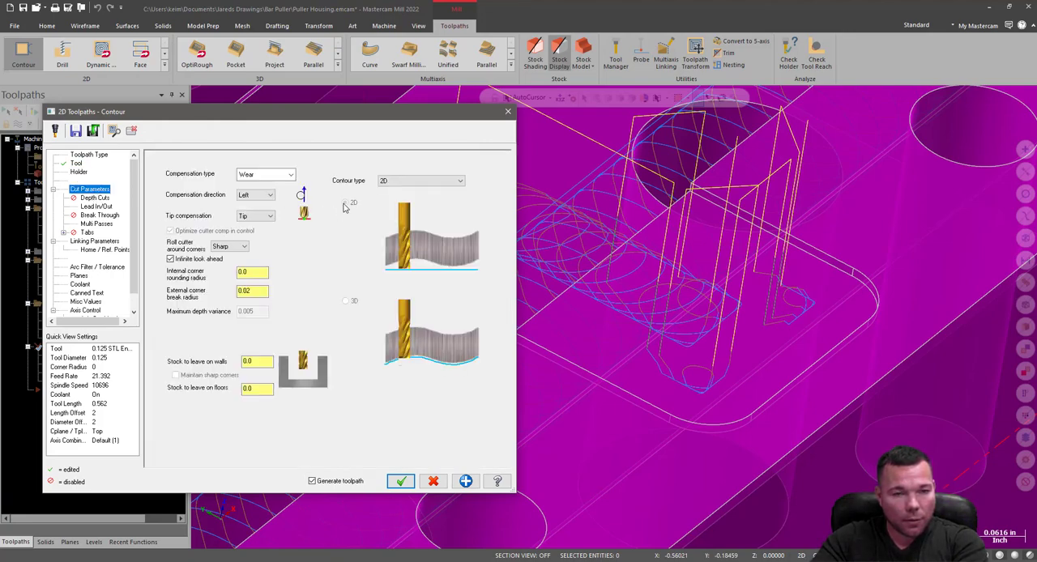
pyautogui.click(94, 197)
pyautogui.click(99, 214)
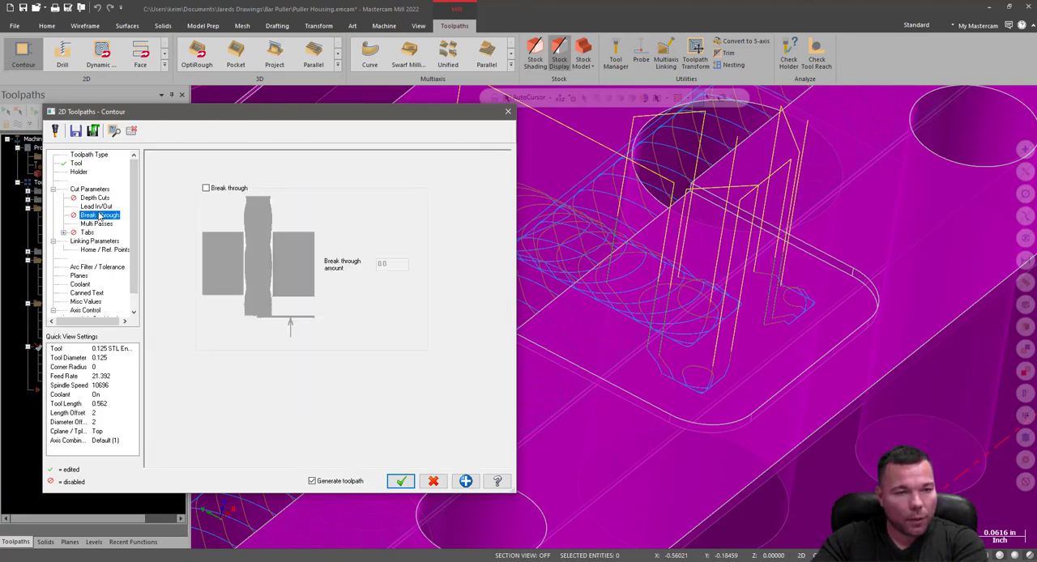
pyautogui.click(97, 207)
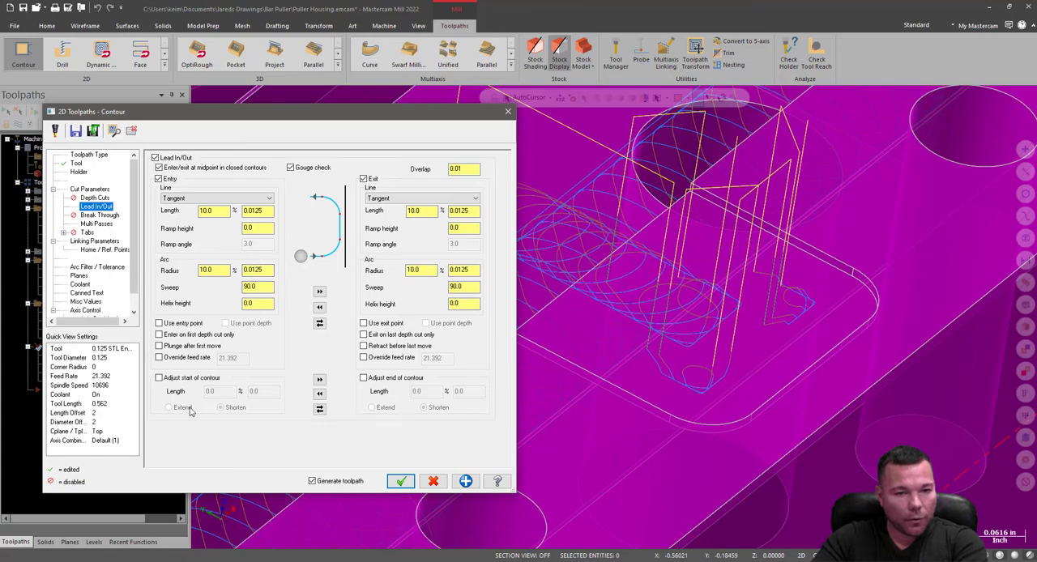
pyautogui.click(161, 378)
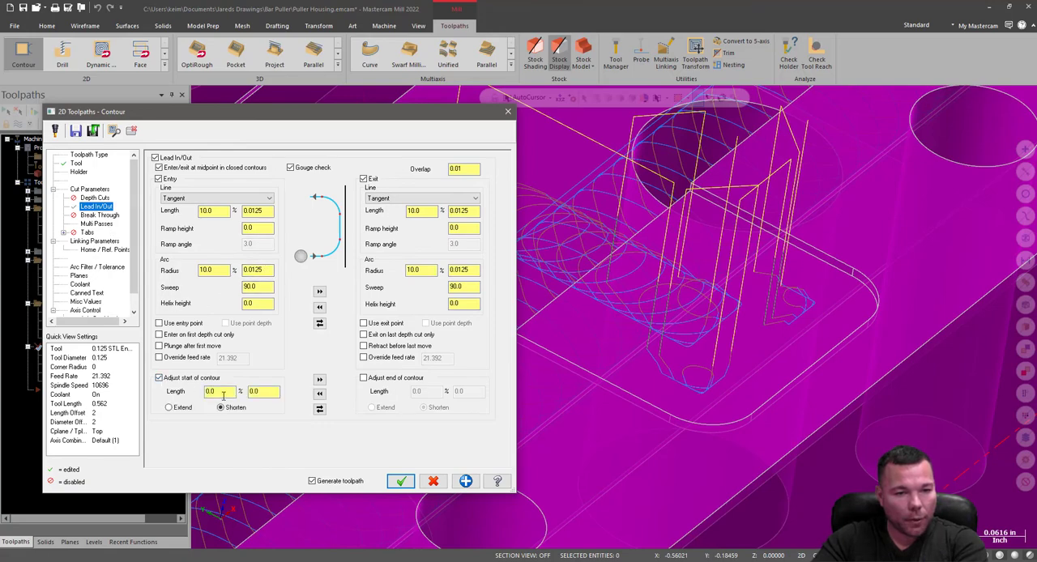
pyautogui.click(364, 379)
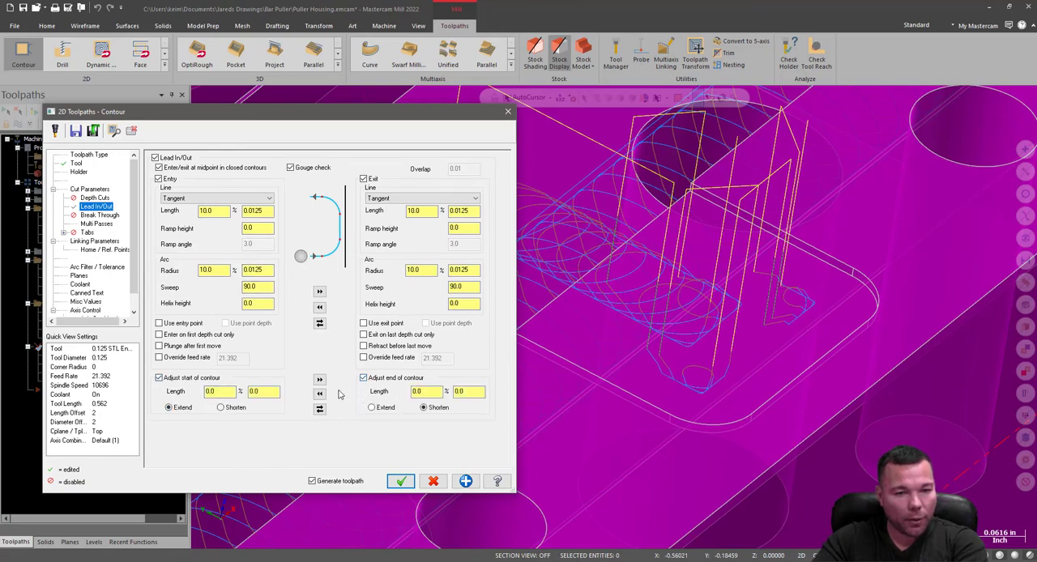
pyautogui.press('BackSpace')
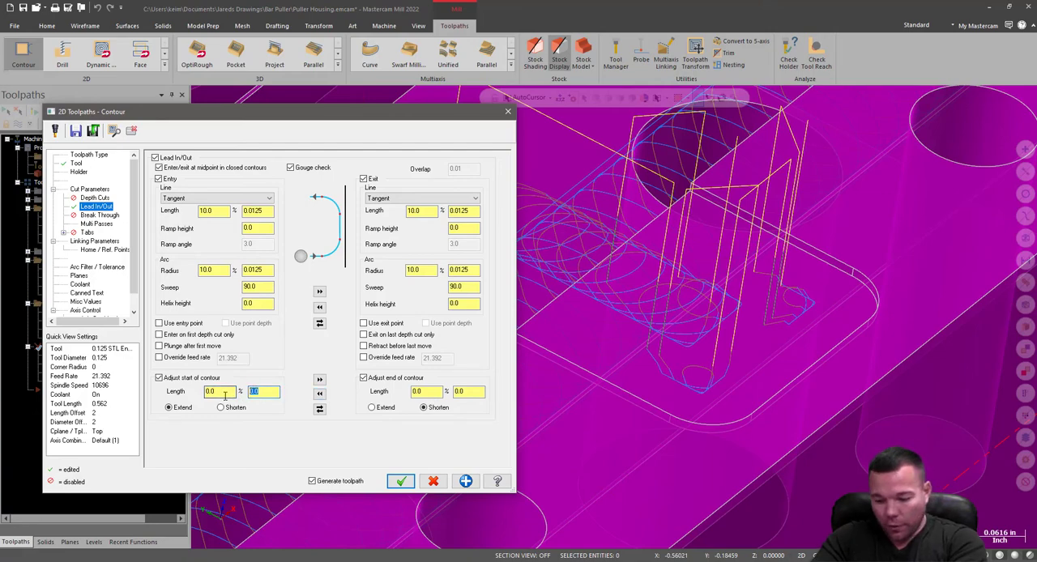
pyautogui.write('.02')
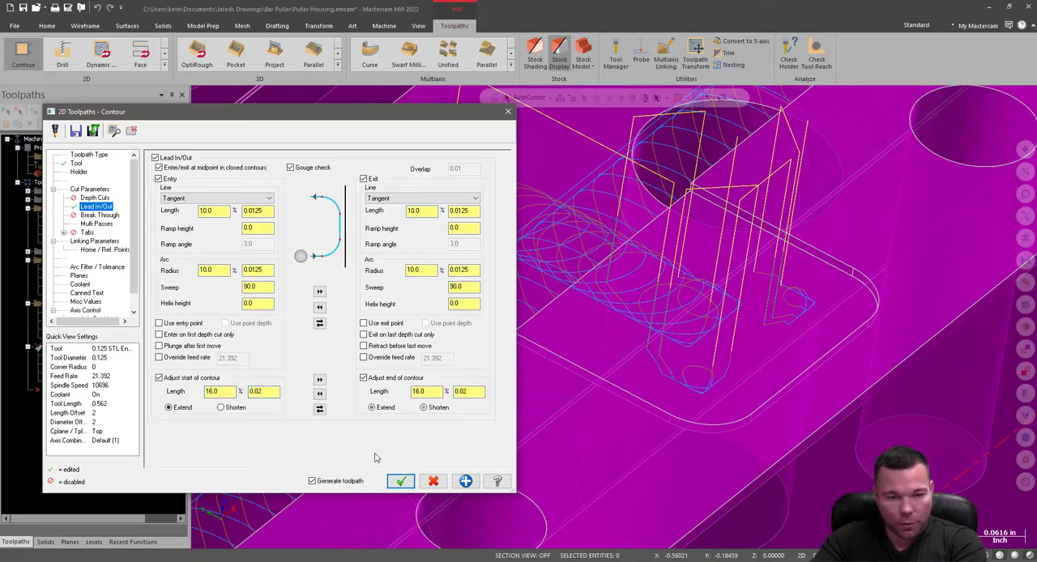
pyautogui.click(97, 217)
pyautogui.click(96, 224)
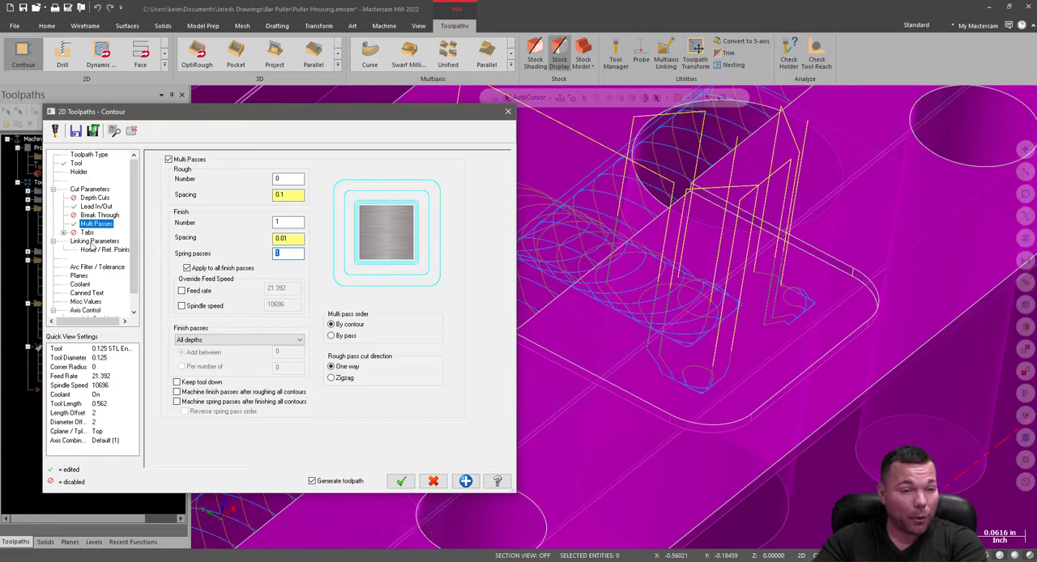
# Set the depth to -0.012 from a point on the pocket floor and top of stock to 0, and generate the contour toolpath.
pyautogui.click(94, 241)
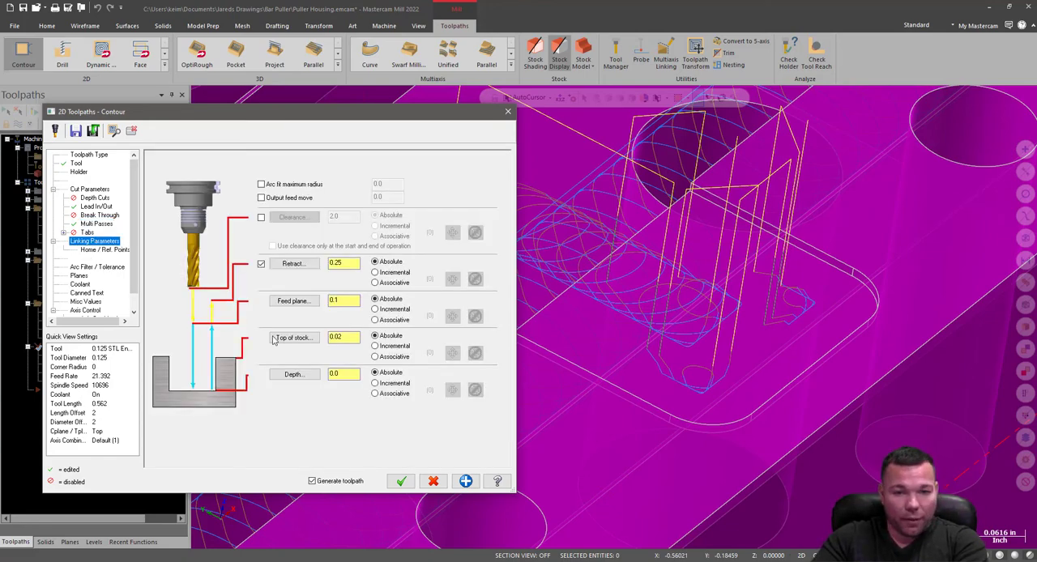
pyautogui.click(306, 379)
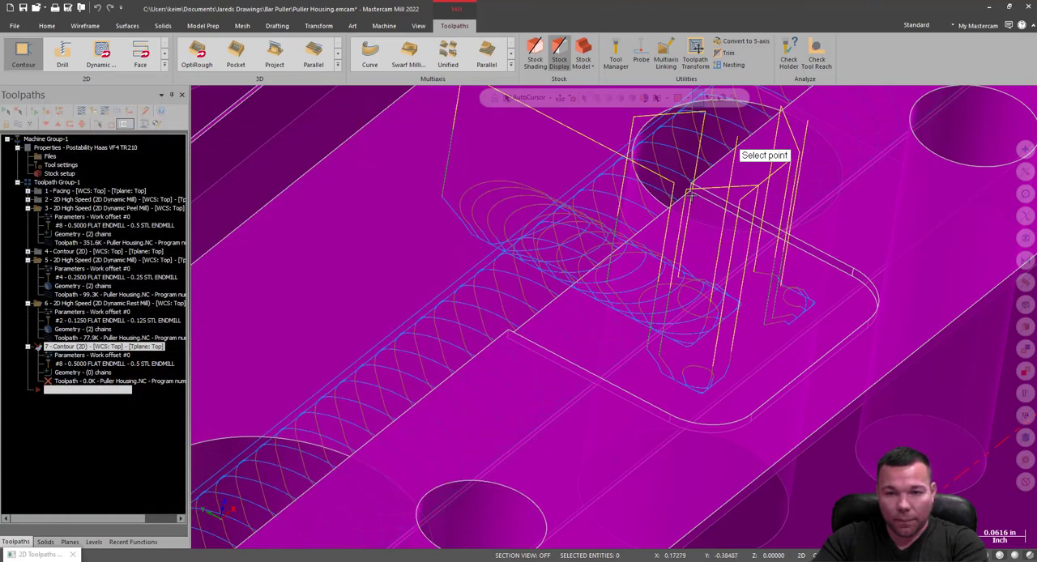
pyautogui.click(690, 195)
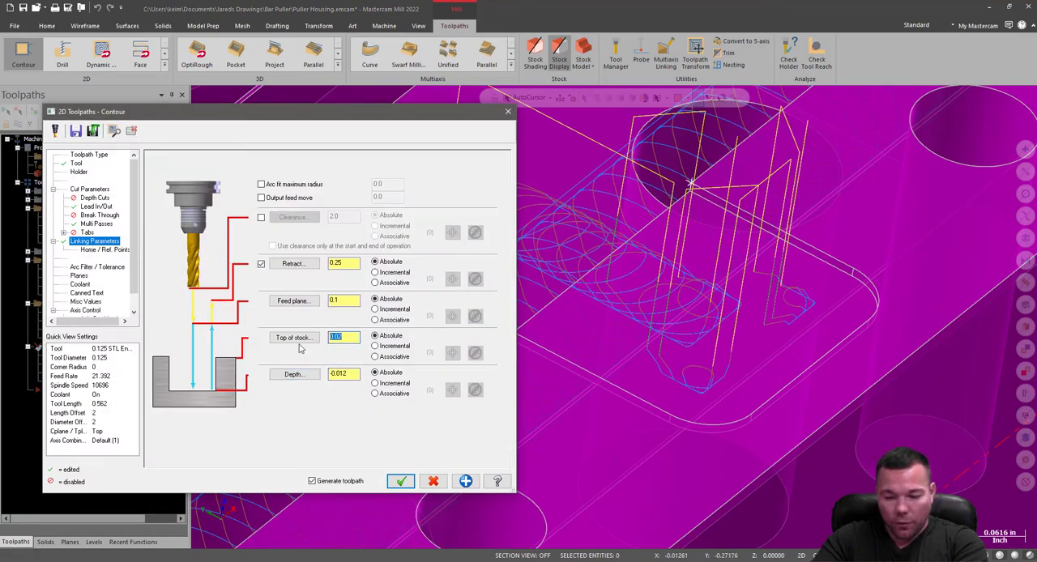
pyautogui.write('0')
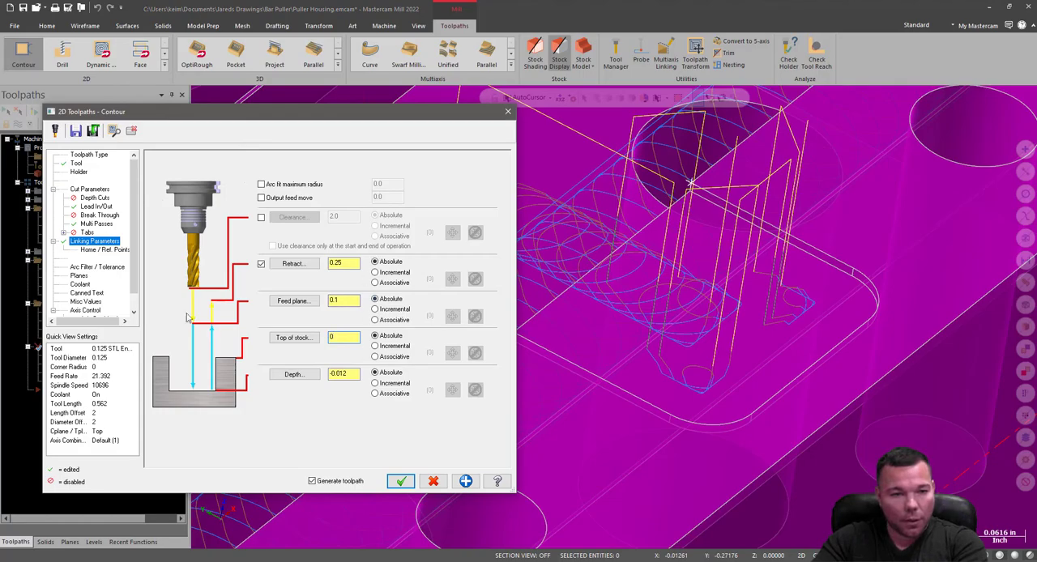
pyautogui.click(399, 482)
pyautogui.scroll(-5, 479, 535)
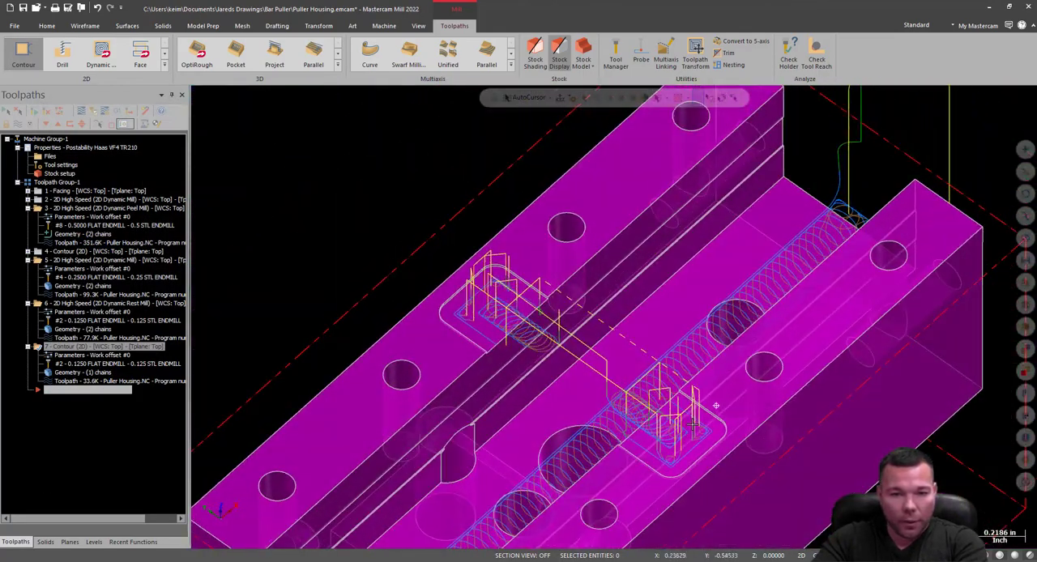
pyautogui.moveTo(693, 425); pyautogui.dragTo(731, 405, button='middle')
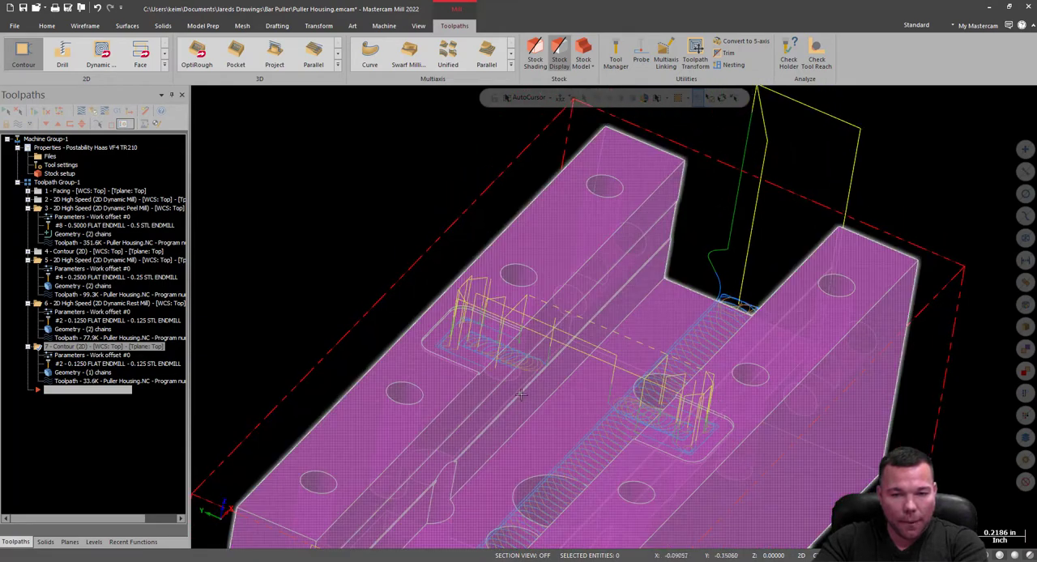
pyautogui.scroll(-3, 717, 266)
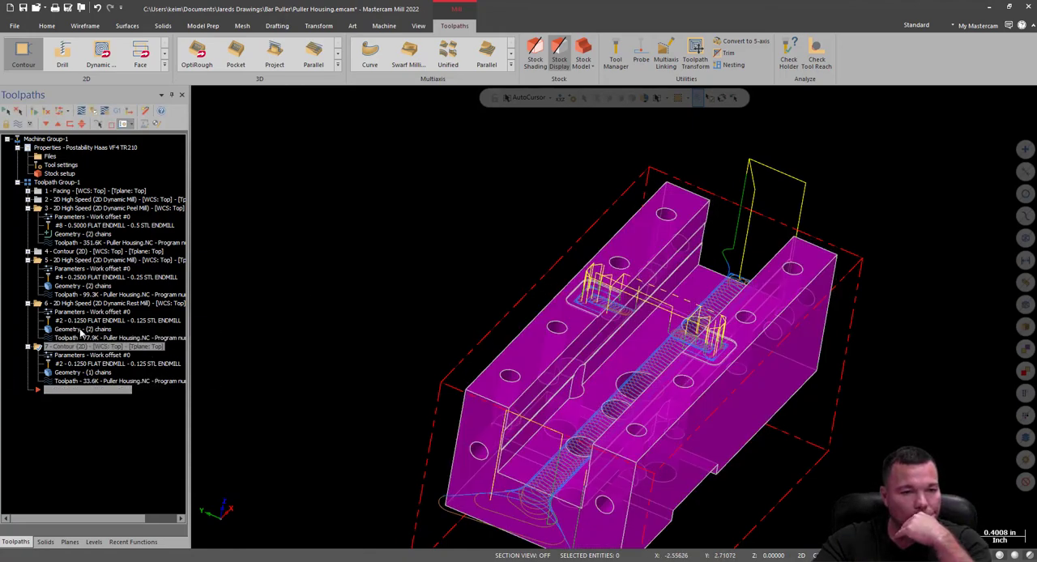
# Collapse operations 5, 6 and 7 in the toolpath list.
pyautogui.click(28, 303)
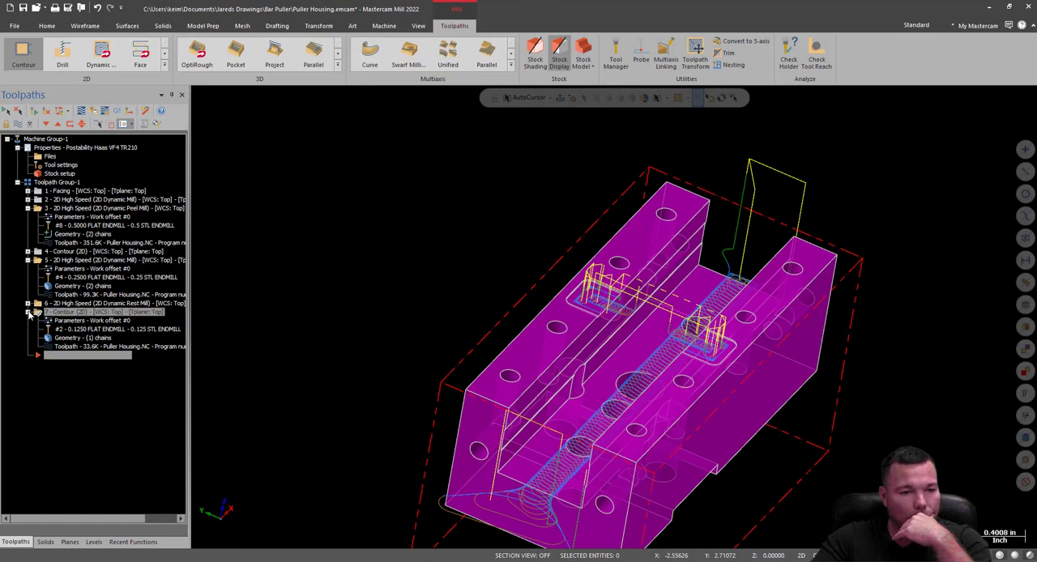
pyautogui.click(27, 313)
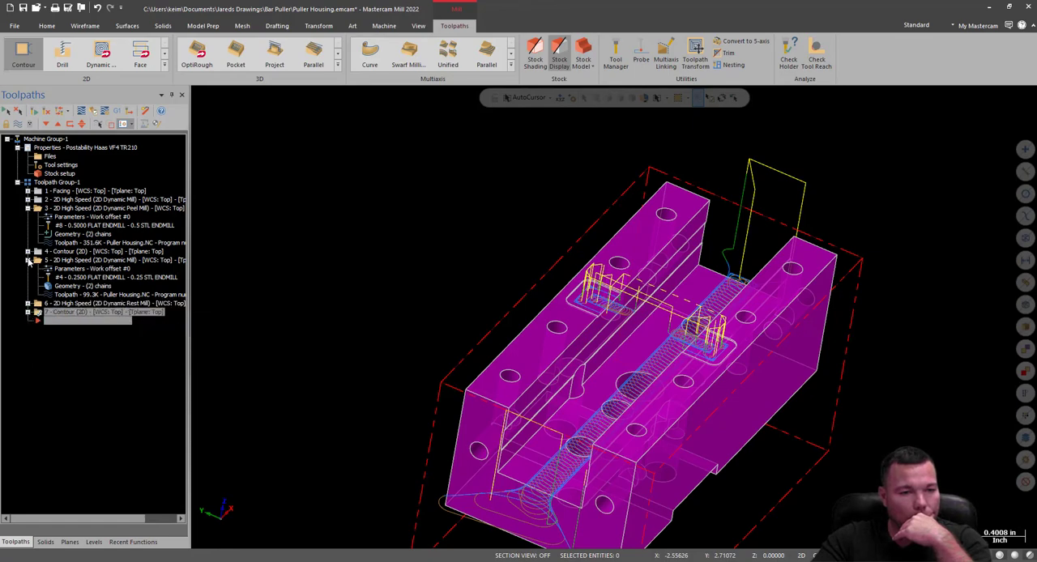
pyautogui.click(28, 260)
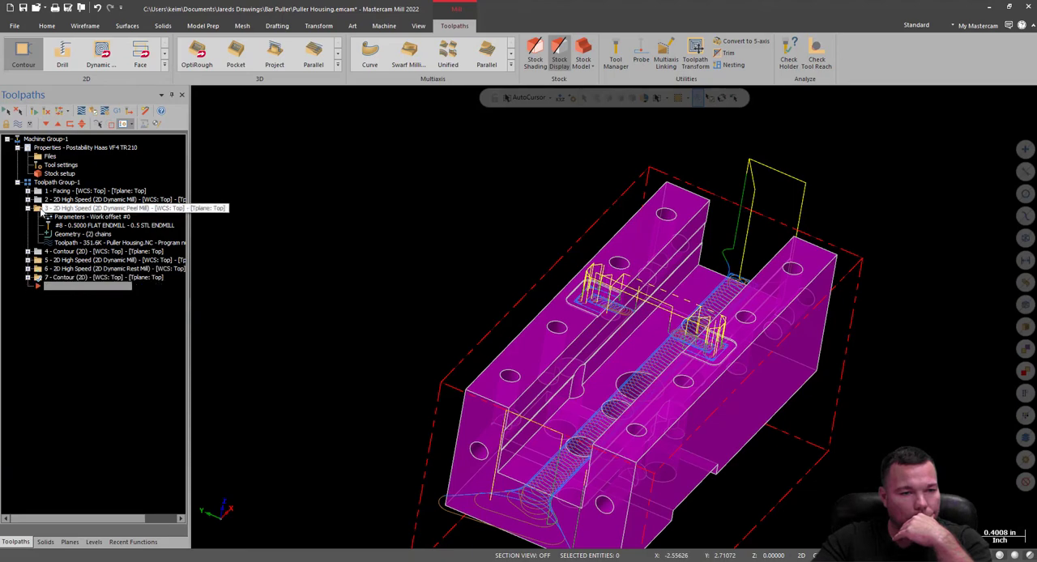
# Enable depth cuts on the operation 3 peel mill with a 1.5 max rough step and one finish cut at 0.01, and regenerate it.
pyautogui.click(54, 218)
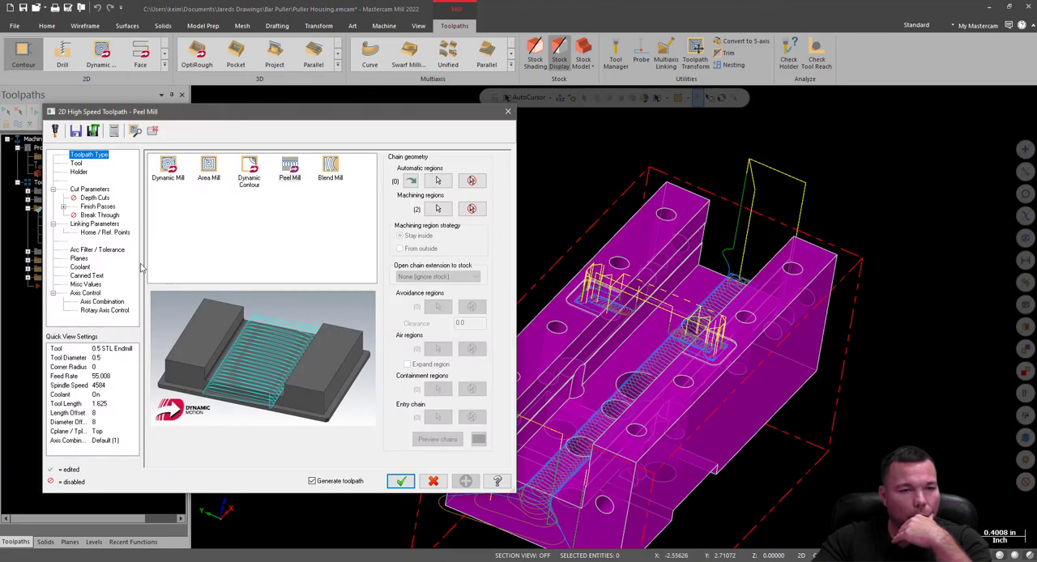
pyautogui.click(93, 199)
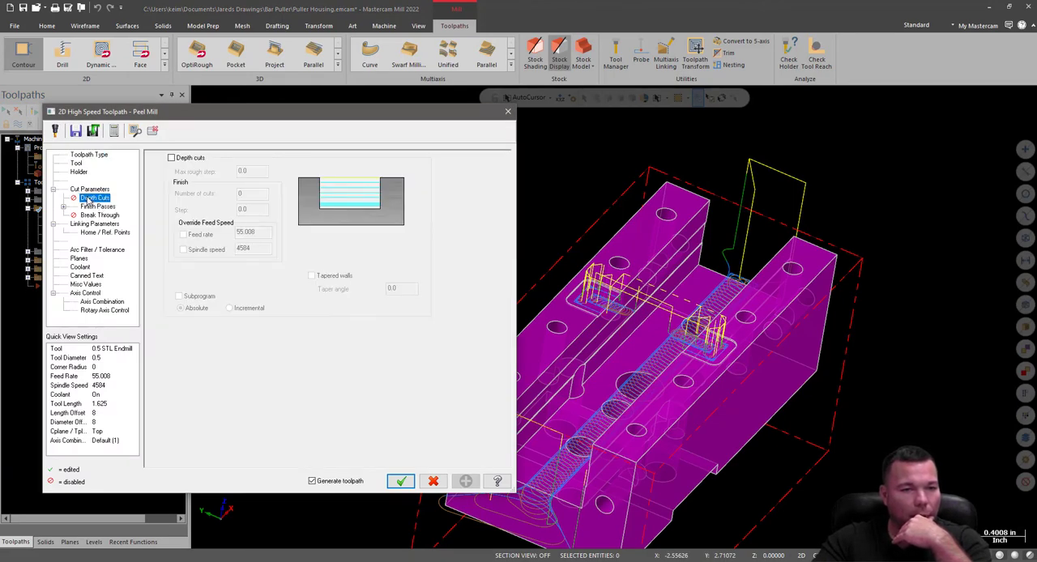
pyautogui.click(171, 158)
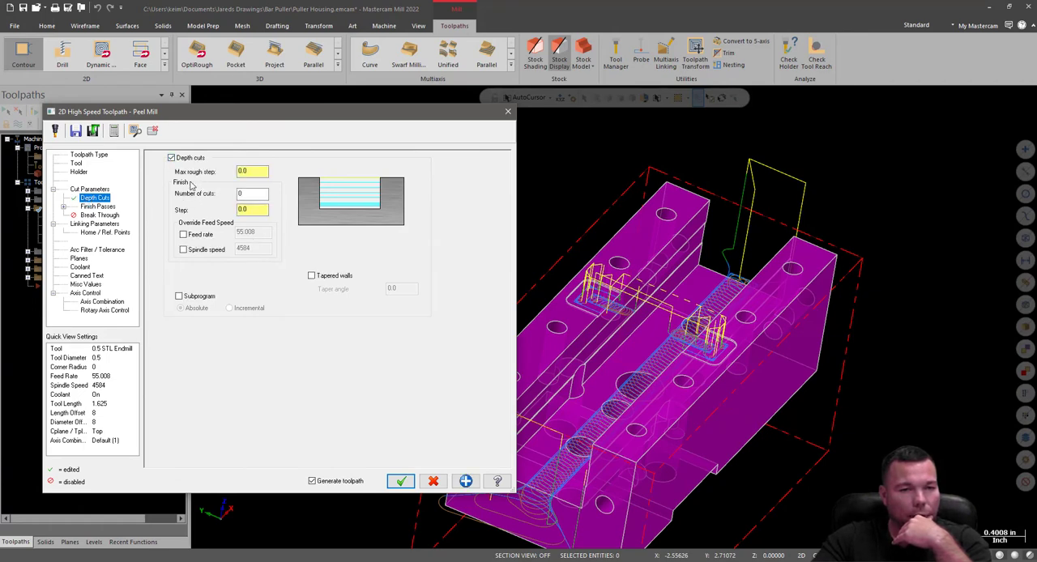
pyautogui.click(241, 170)
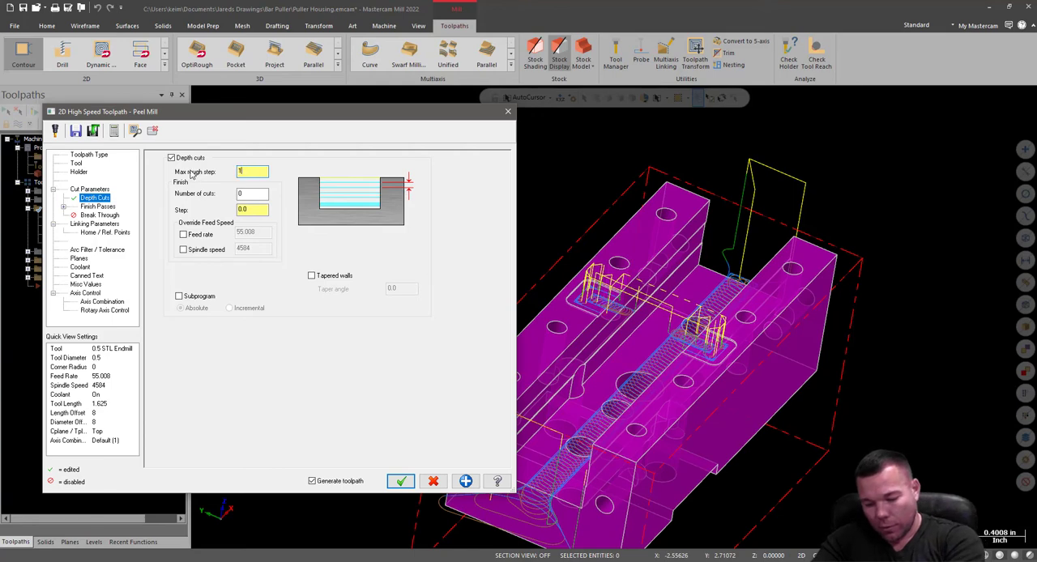
pyautogui.press('Tab')
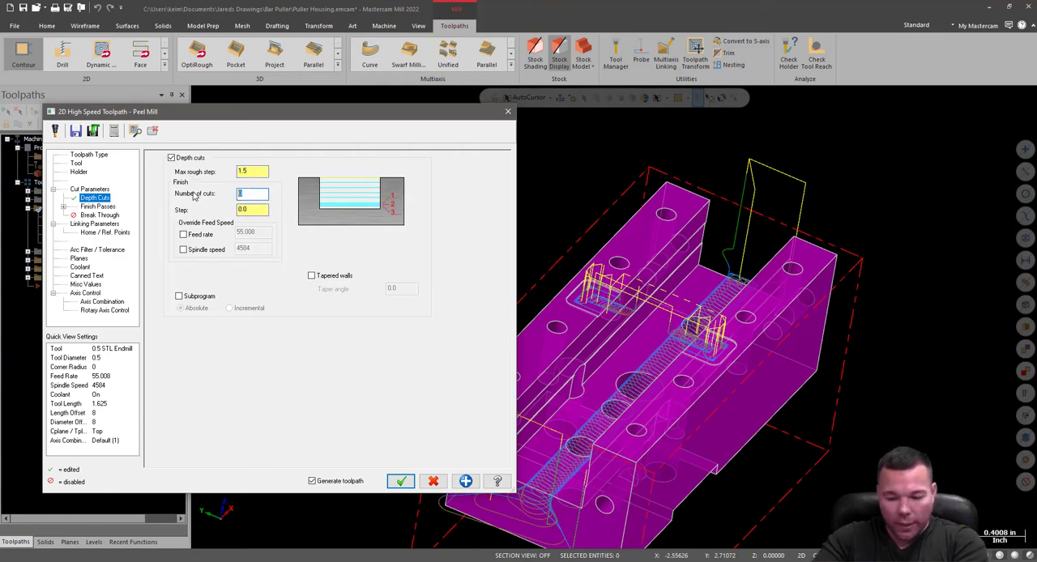
pyautogui.click(239, 210)
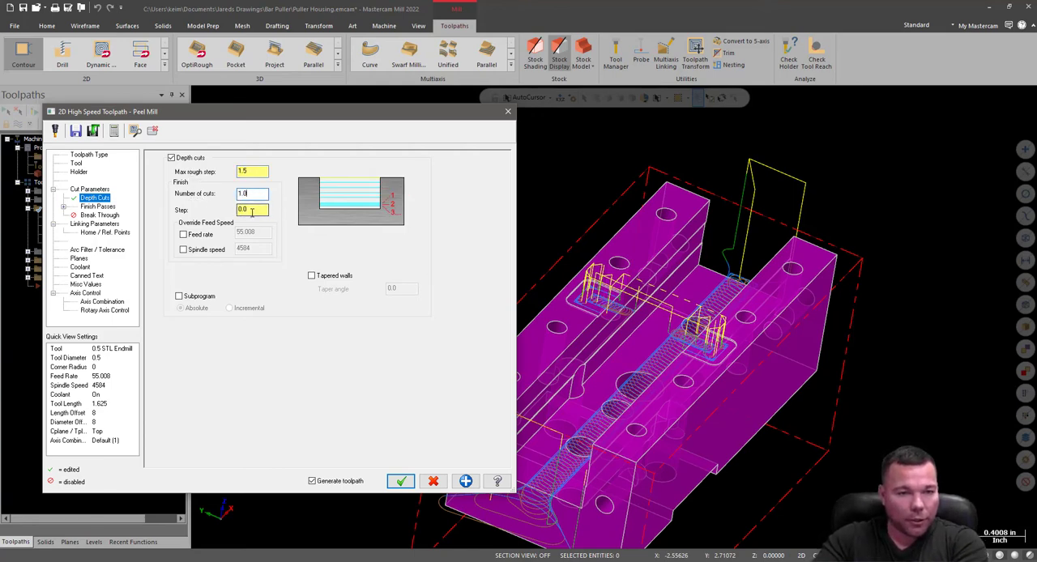
pyautogui.write('.0')
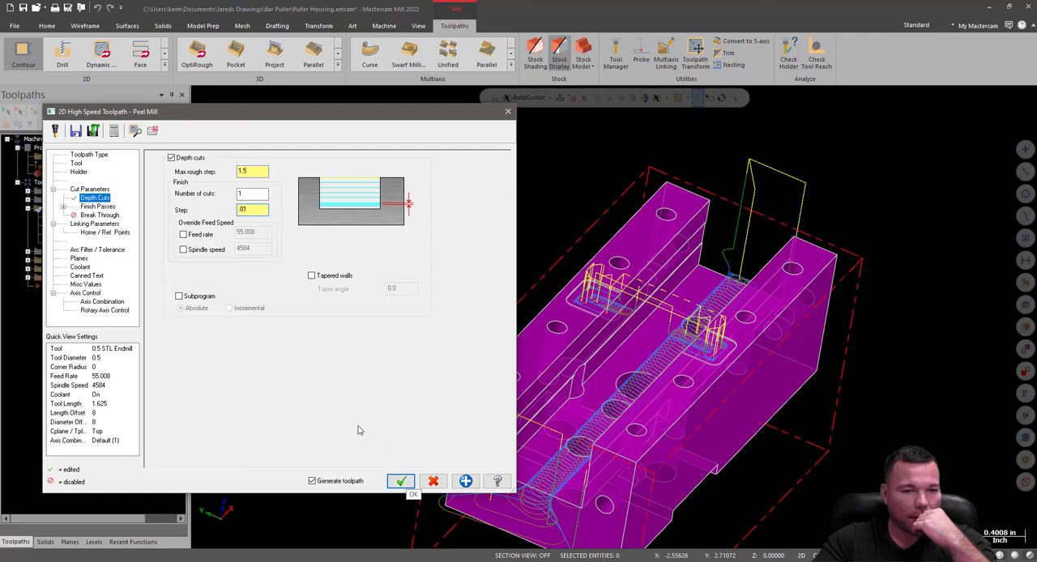
pyautogui.click(408, 483)
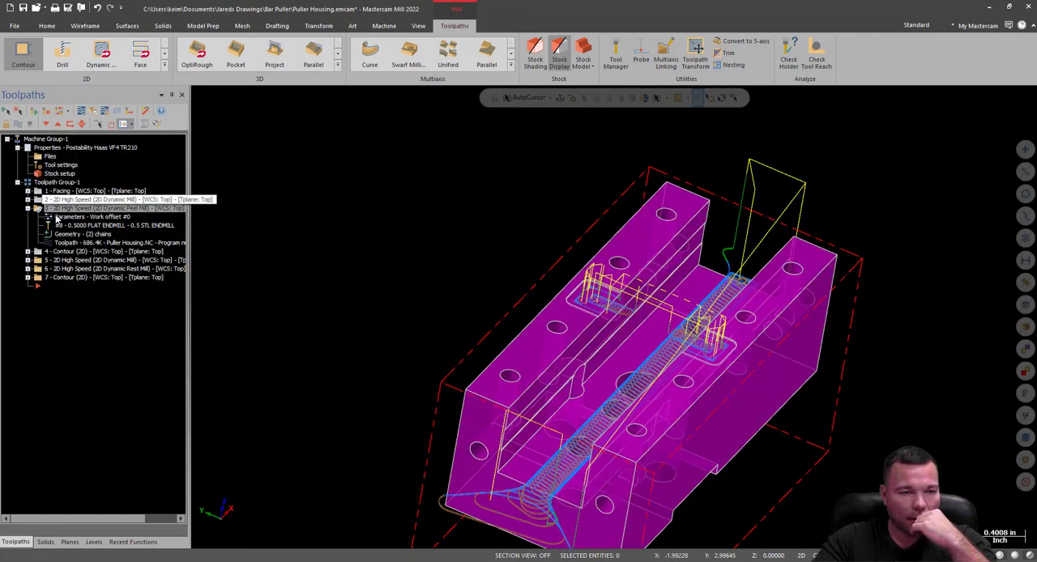
# Collapse operation 3 and examine its peel mill passes at the open end of the housing's slot.
pyautogui.click(27, 208)
pyautogui.scroll(-1, 475, 436)
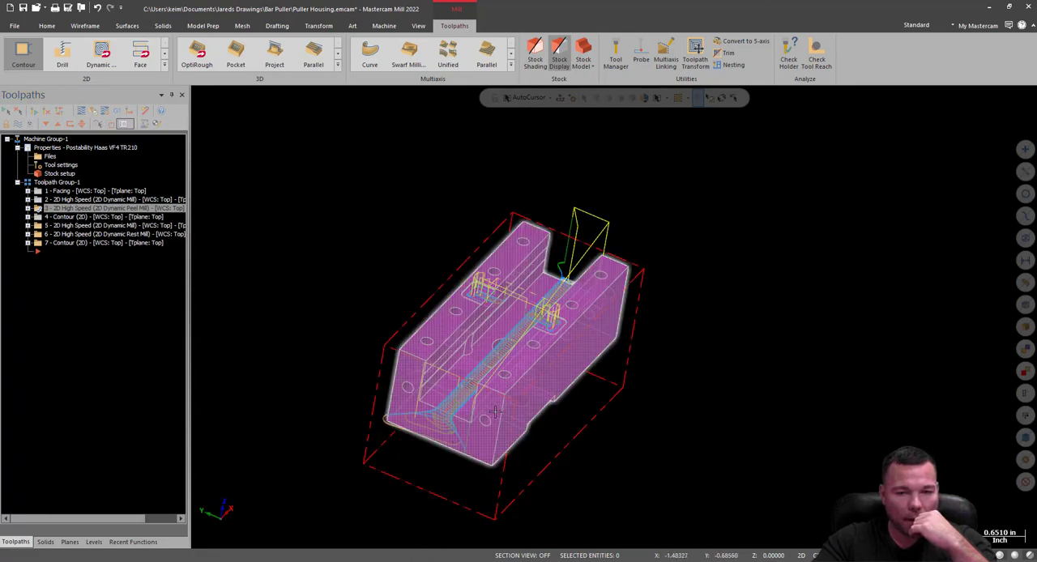
pyautogui.scroll(8, 475, 435)
pyautogui.scroll(2, 475, 435)
pyautogui.moveTo(484, 433)
pyautogui.mouseDown(button='middle')
pyautogui.moveTo(483, 415)
pyautogui.moveTo(575, 410)
pyautogui.moveTo(574, 394)
pyautogui.moveTo(556, 411)
pyautogui.moveTo(413, 391)
pyautogui.mouseUp(button='middle')
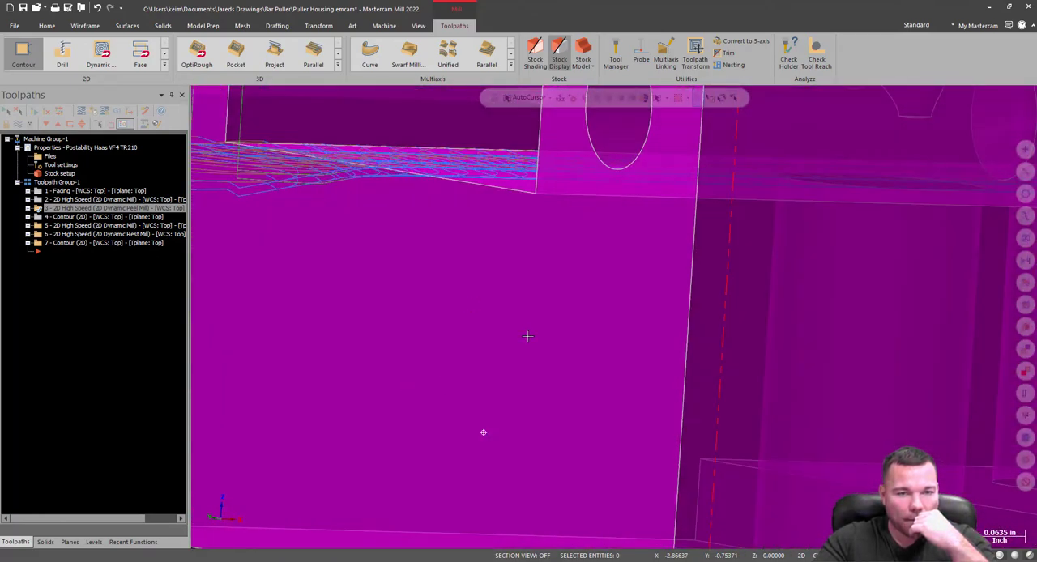
pyautogui.moveTo(528, 337); pyautogui.dragTo(451, 452, button='middle')
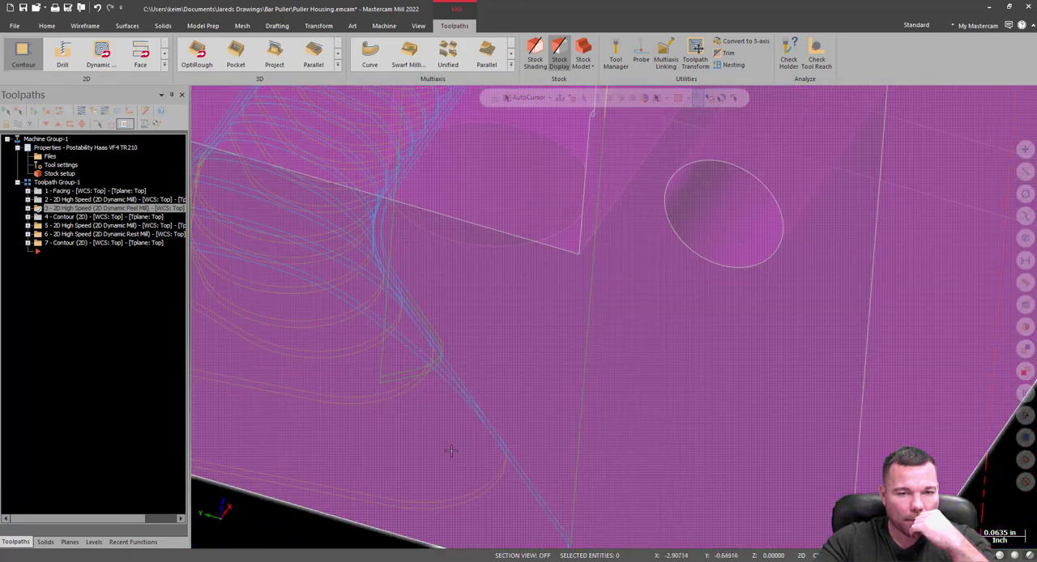
pyautogui.scroll(-8, 452, 452)
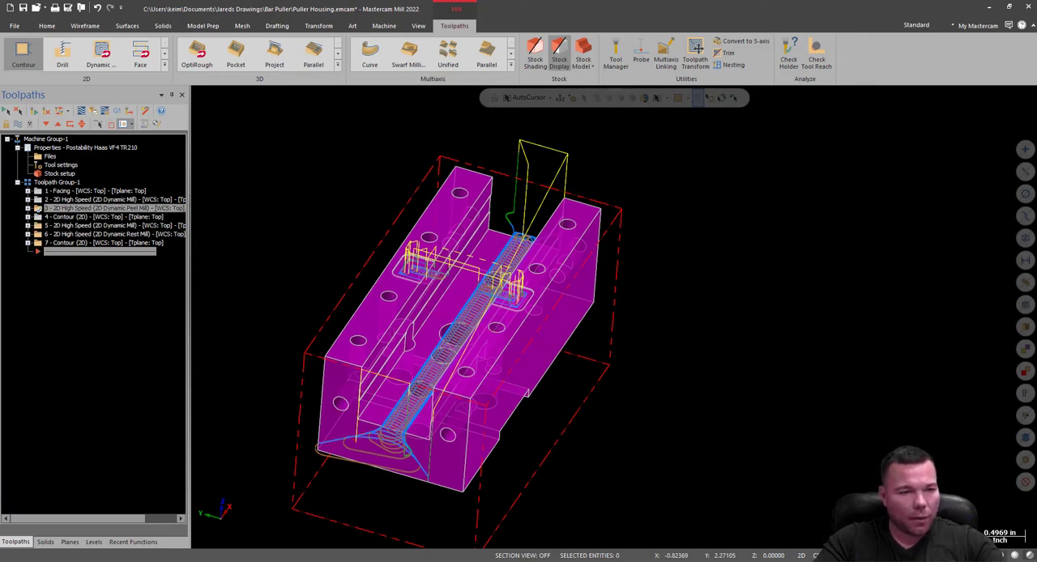
# Place the insertion point after operation 3, and display the top Geo 2 level with the Puller Housing level hidden.
pyautogui.click(46, 255)
pyautogui.click(94, 542)
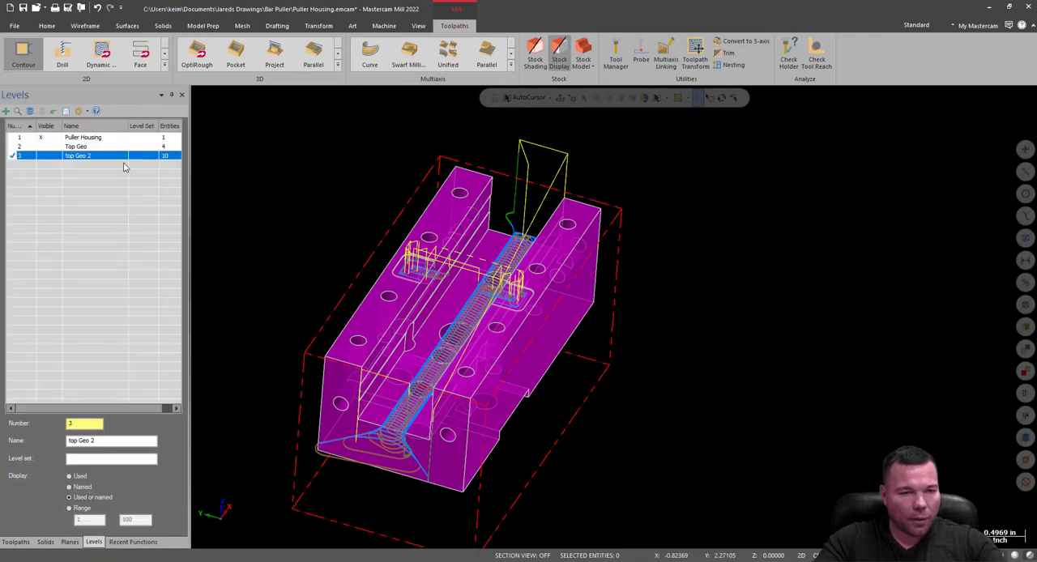
pyautogui.click(43, 157)
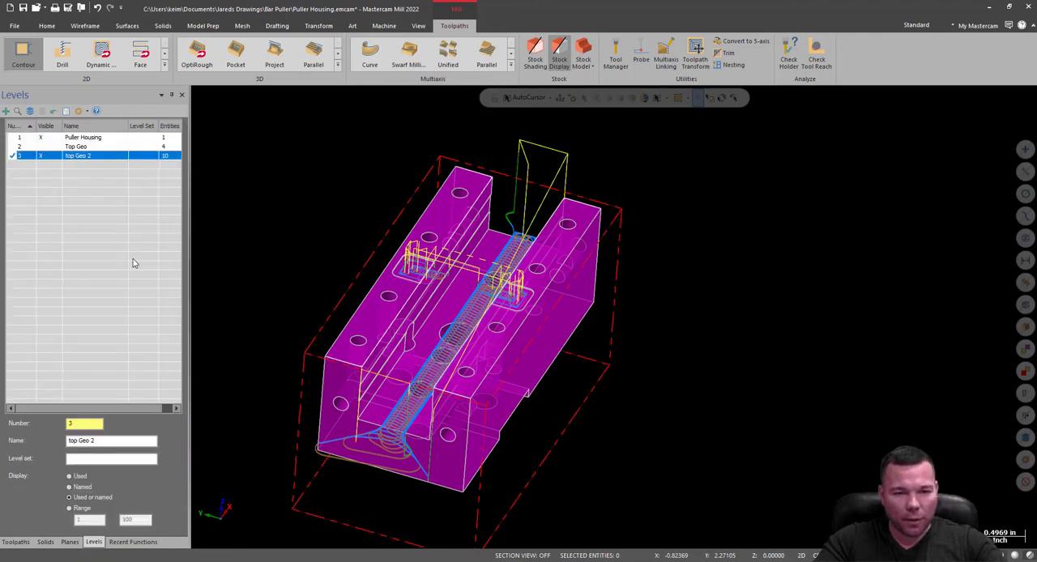
pyautogui.click(42, 138)
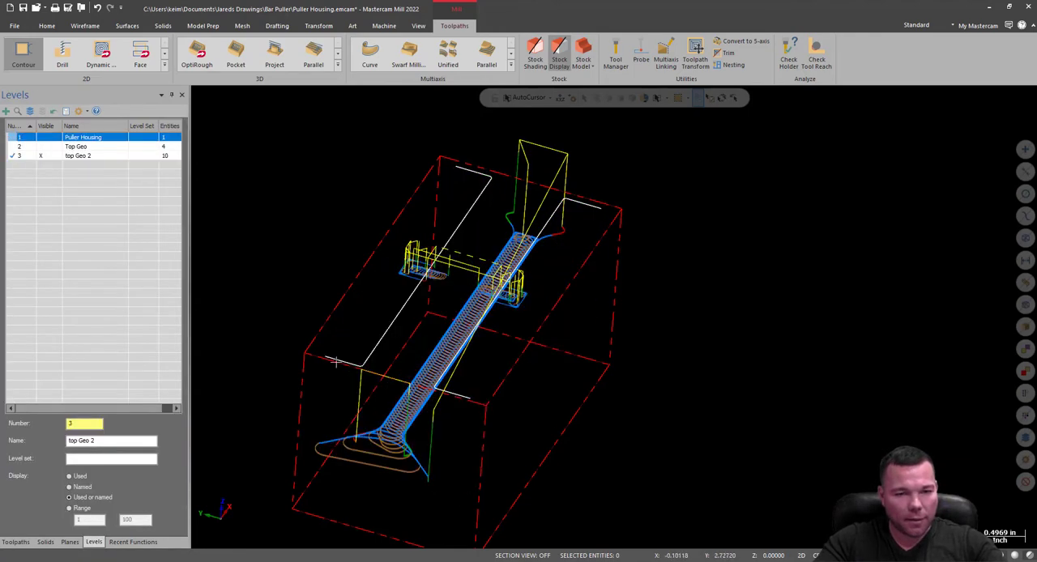
pyautogui.moveTo(614, 317); pyautogui.dragTo(554, 396, button='middle')
pyautogui.scroll(3, 397, 379)
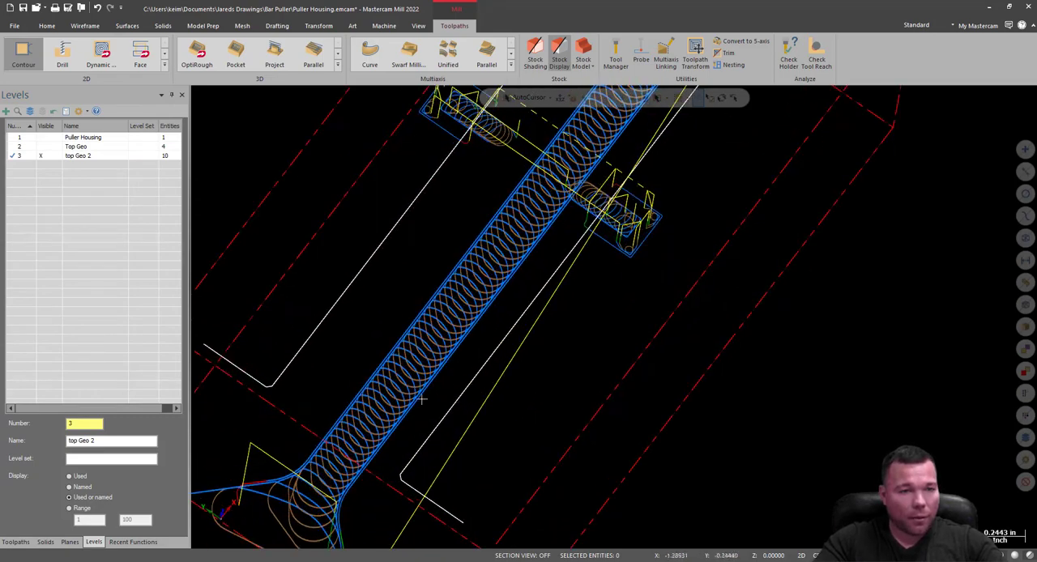
# Disable depth cuts on the operation 3 peel mill and regenerate its toolpath.
pyautogui.click(15, 542)
pyautogui.click(30, 209)
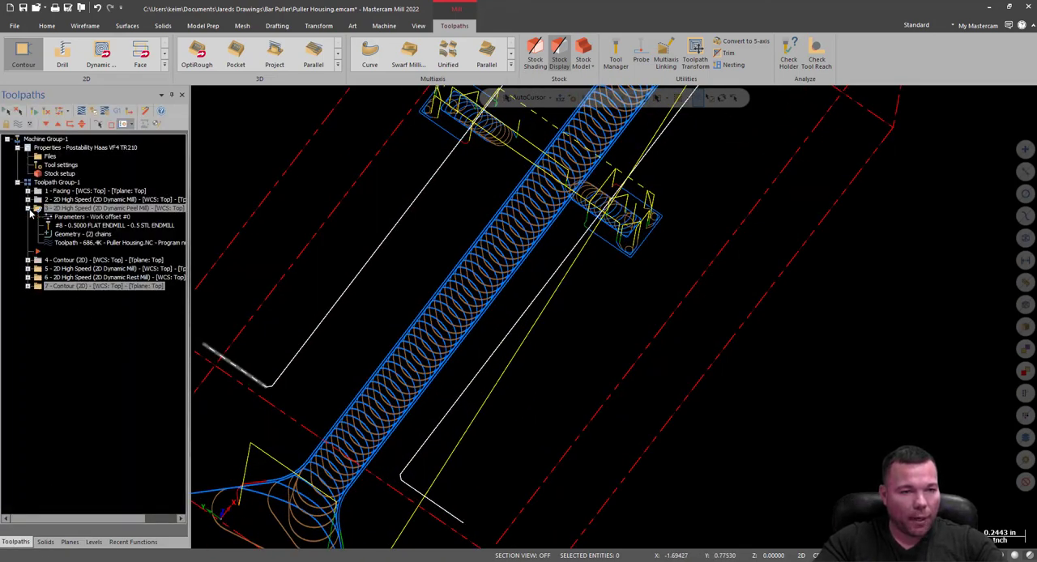
pyautogui.click(74, 226)
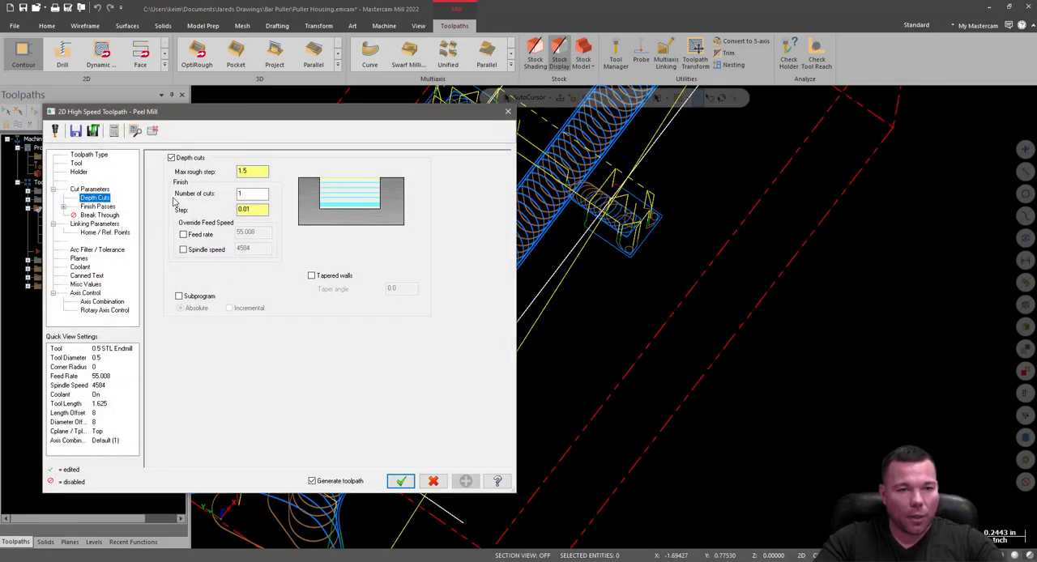
pyautogui.click(171, 158)
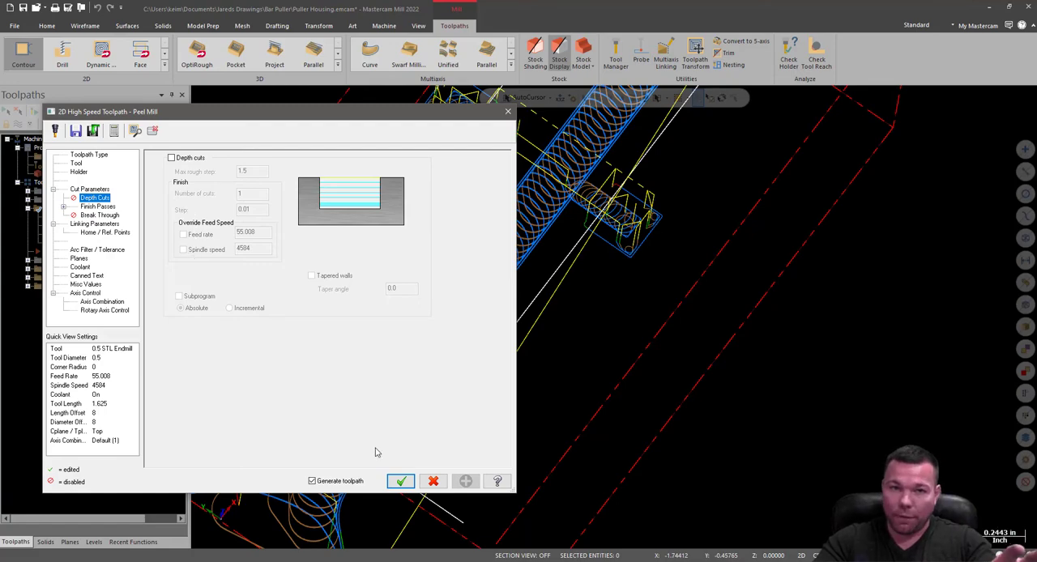
pyautogui.click(401, 483)
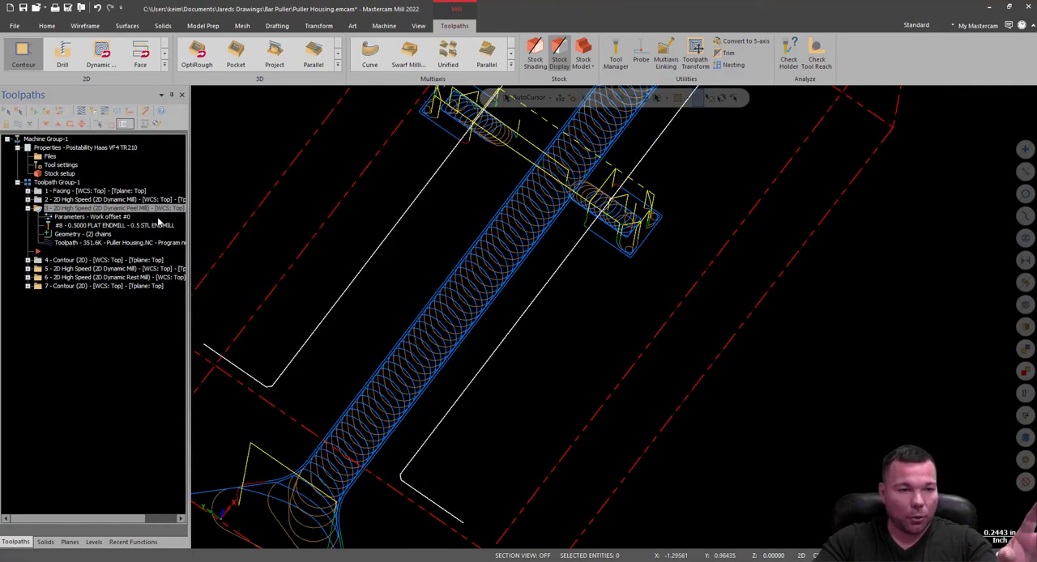
# Start another Peel Mill toolpath and chain the slot's +Y top edge from the short corner segment at one end to the other.
pyautogui.click(164, 67)
pyautogui.click(101, 94)
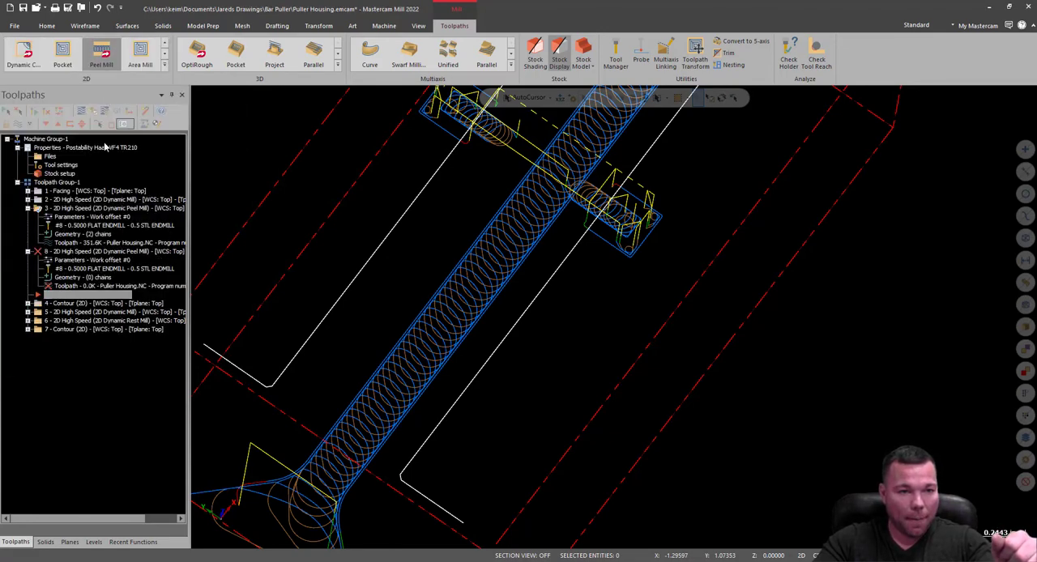
pyautogui.scroll(5, 246, 401)
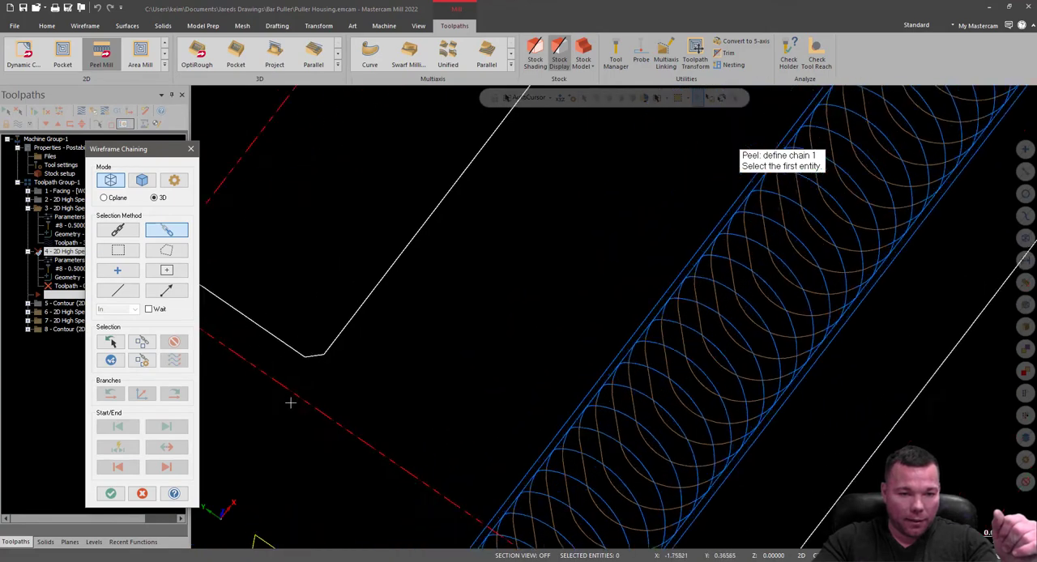
pyautogui.click(312, 358)
pyautogui.scroll(-6, 301, 467)
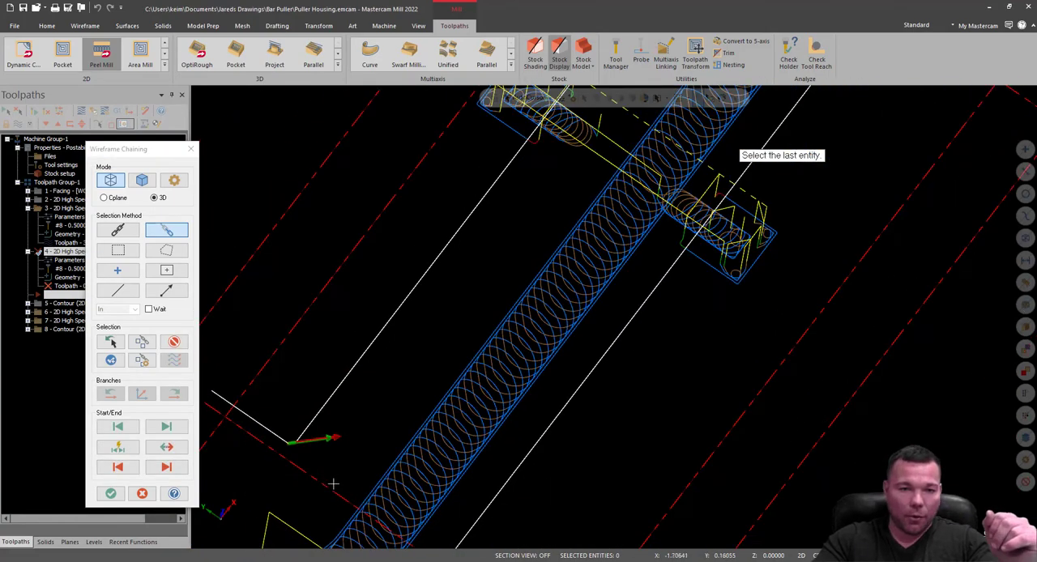
pyautogui.scroll(5, 511, 182)
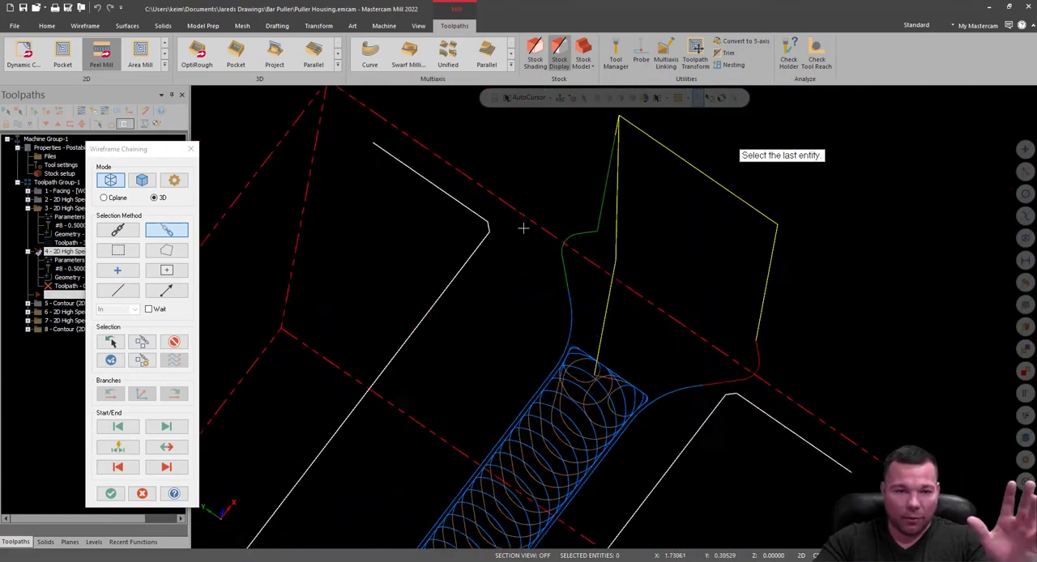
pyautogui.click(479, 228)
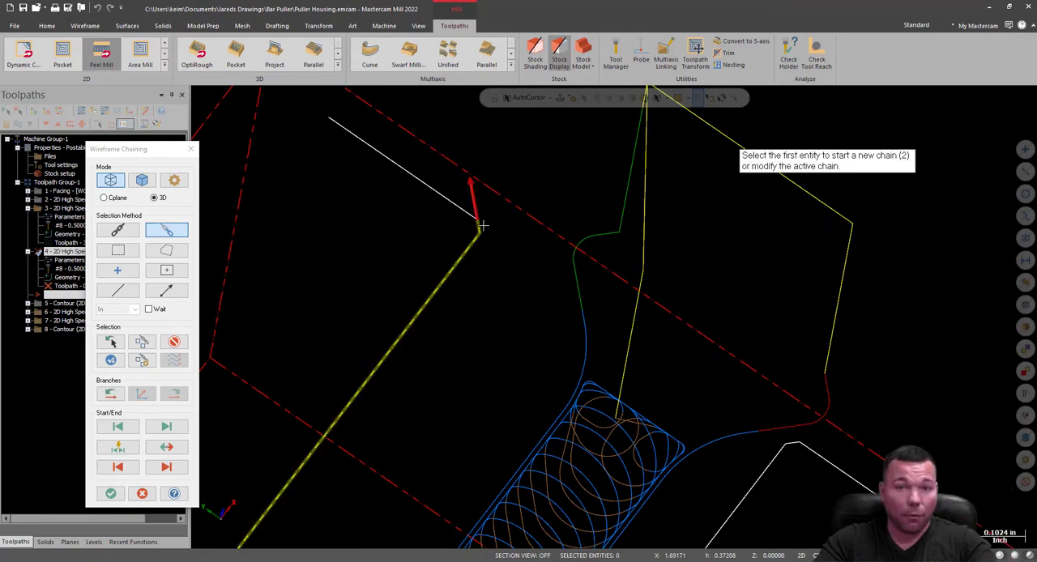
pyautogui.scroll(-5, 489, 303)
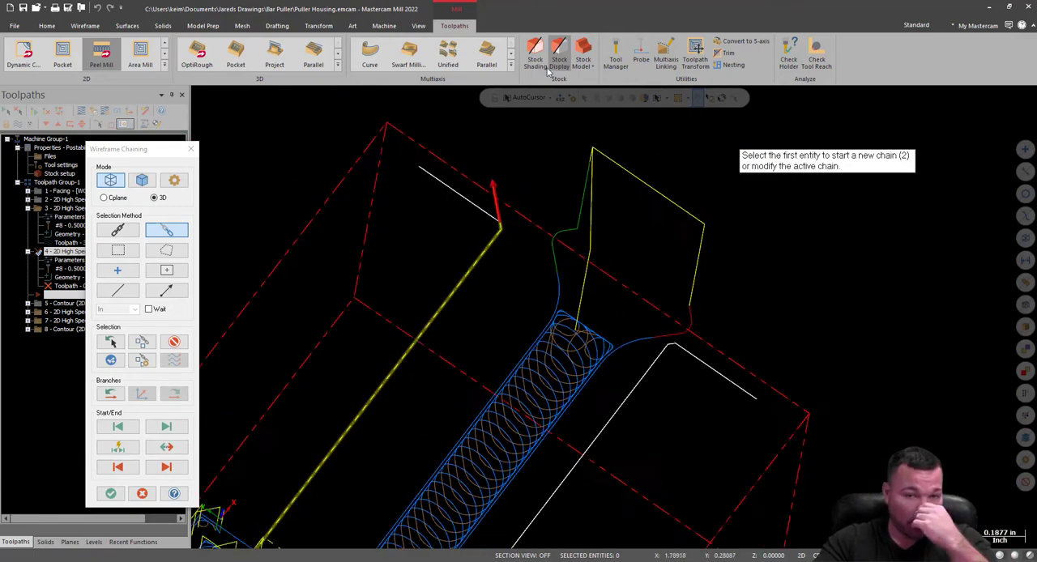
# Chain the slot's -Y top edge between its short corner segments in the same direction and accept both chains.
pyautogui.scroll(6, 333, 456)
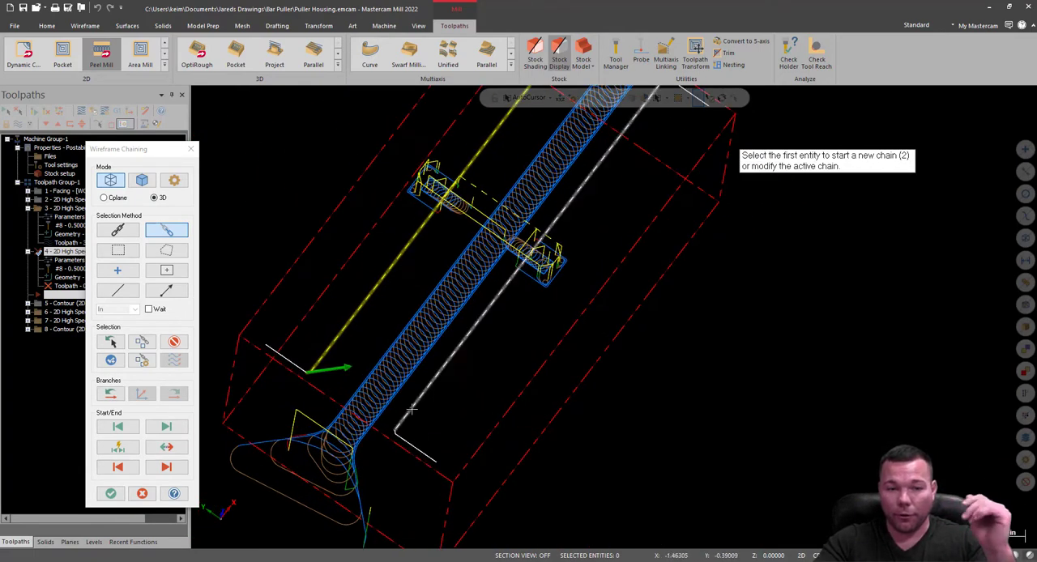
pyautogui.scroll(1, 333, 455)
pyautogui.click(315, 427)
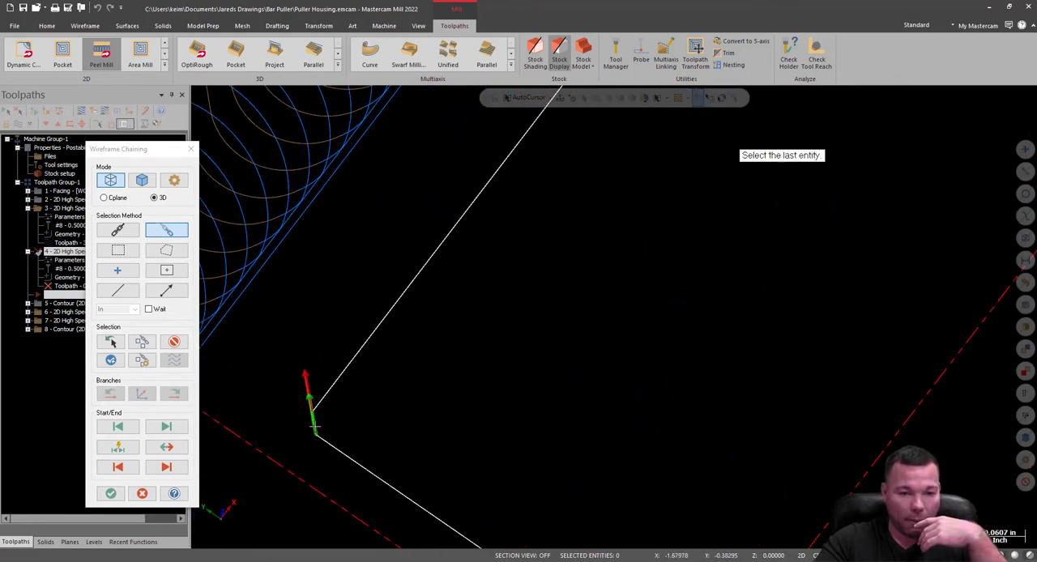
pyautogui.scroll(-4, 305, 414)
pyautogui.scroll(-4, 362, 436)
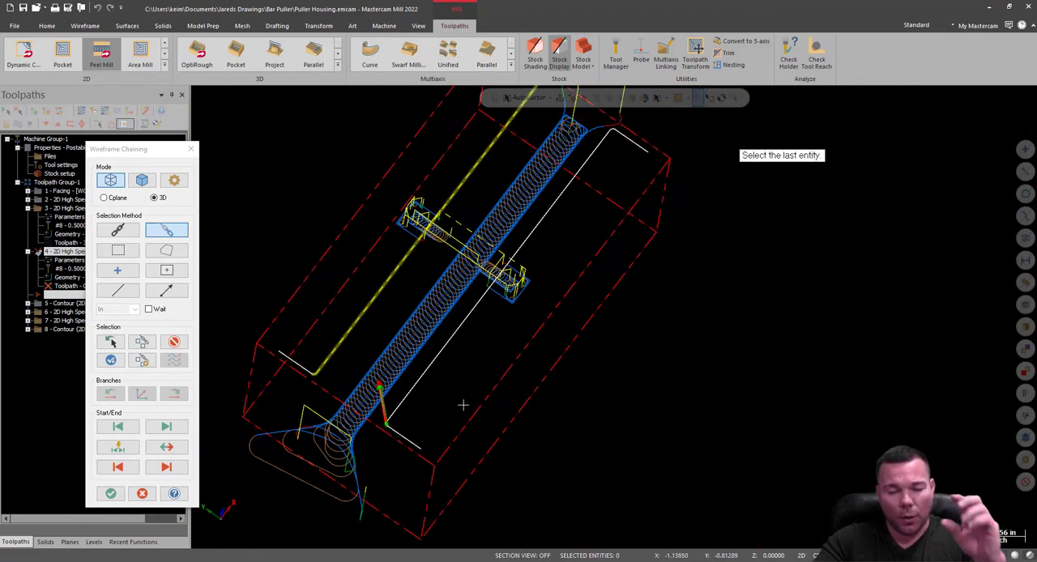
pyautogui.moveTo(518, 345); pyautogui.dragTo(452, 268, button='middle')
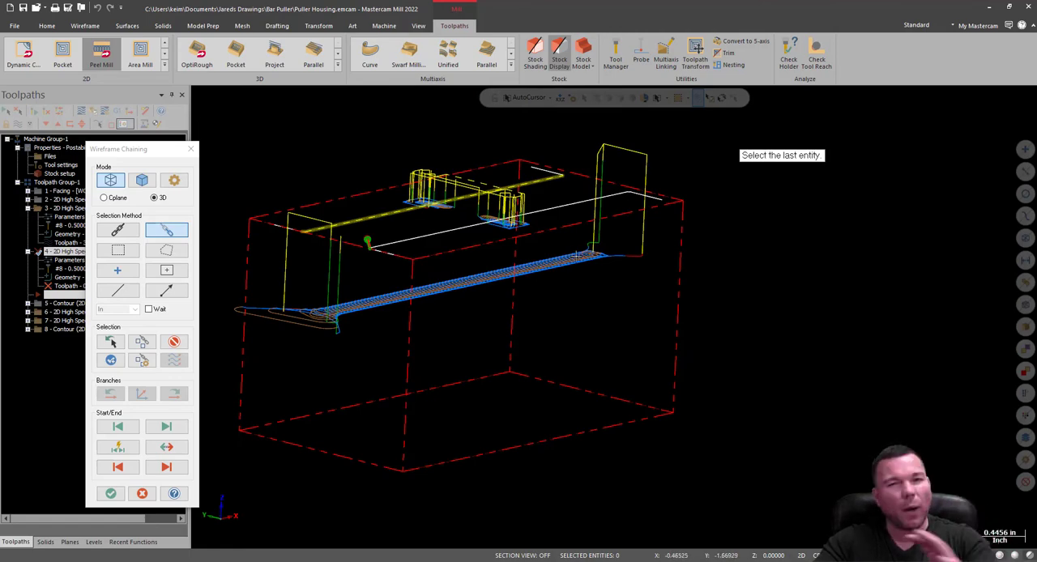
pyautogui.moveTo(569, 258); pyautogui.dragTo(621, 174, button='middle')
pyautogui.scroll(4, 646, 212)
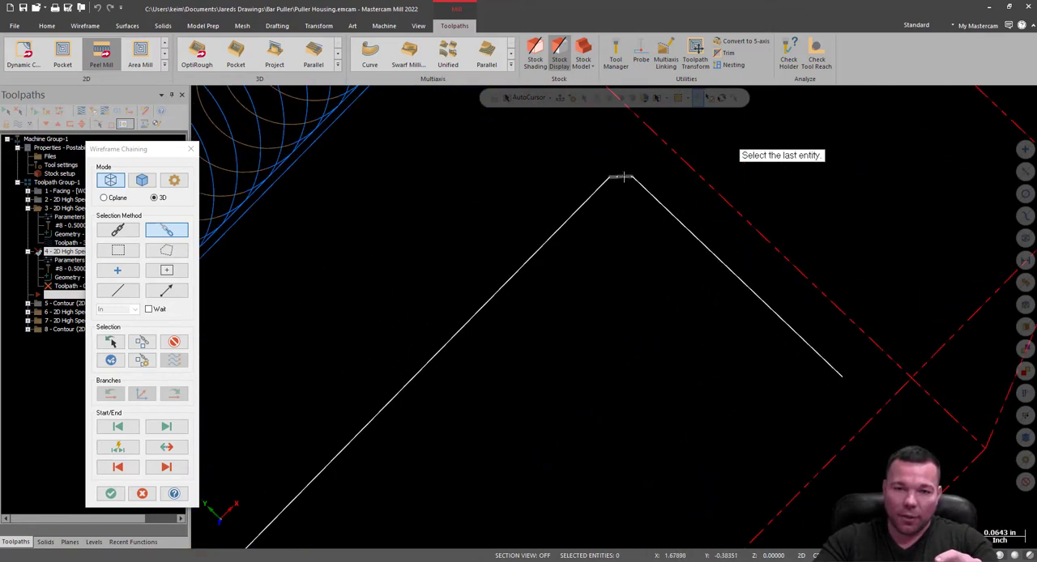
pyautogui.click(621, 174)
pyautogui.click(112, 495)
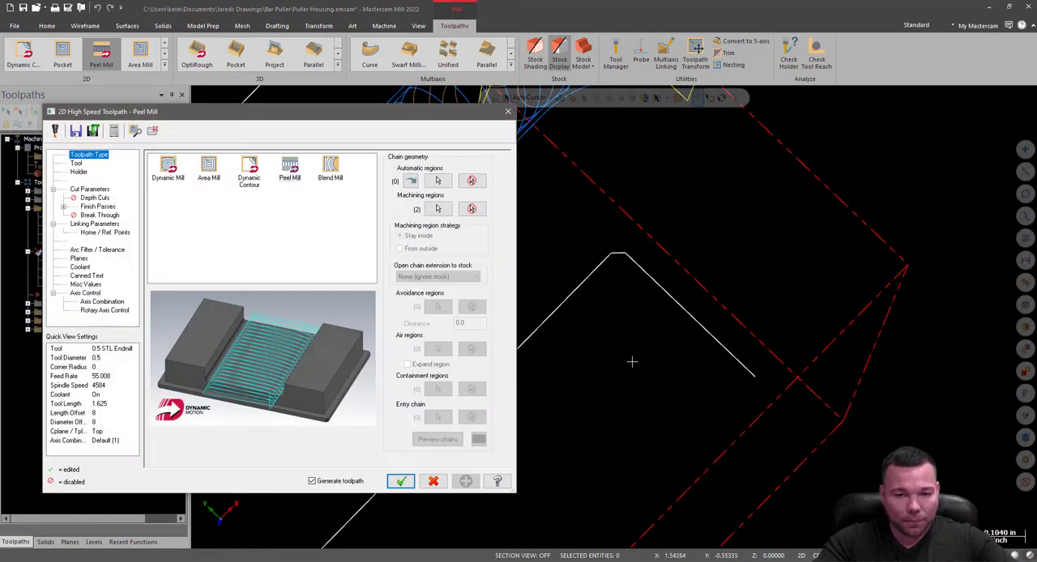
# Set the new peel mill's stepover distance to 75% of the 0.5 STL Endmill's diameter.
pyautogui.click(76, 163)
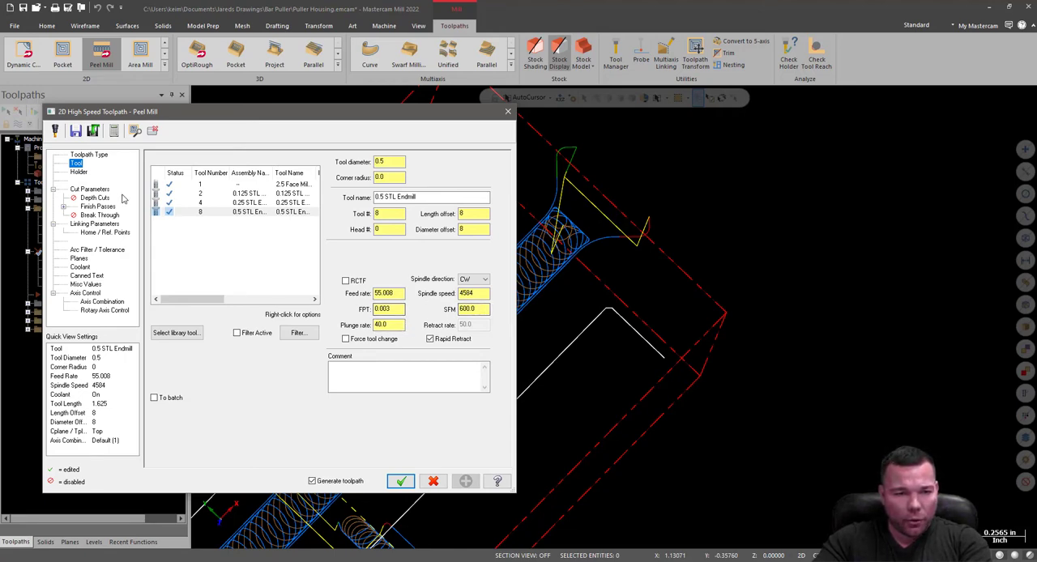
pyautogui.click(89, 188)
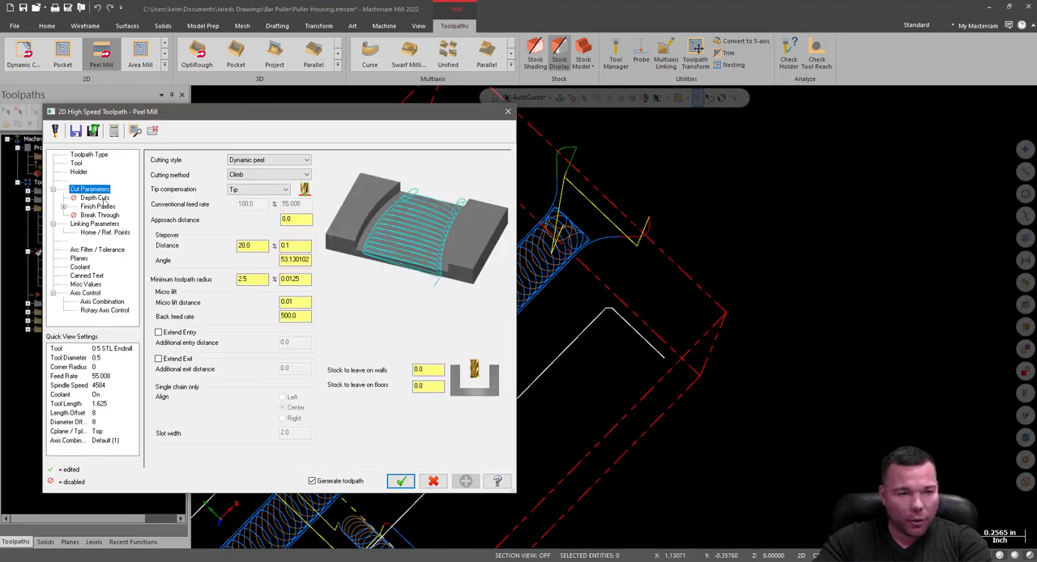
pyautogui.click(79, 172)
pyautogui.click(76, 163)
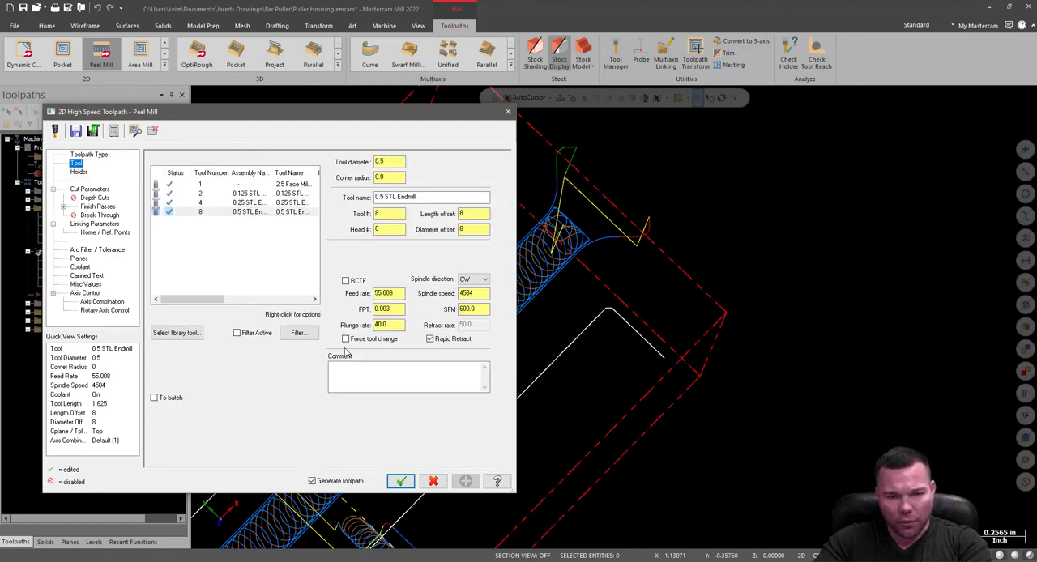
pyautogui.click(95, 198)
pyautogui.click(89, 189)
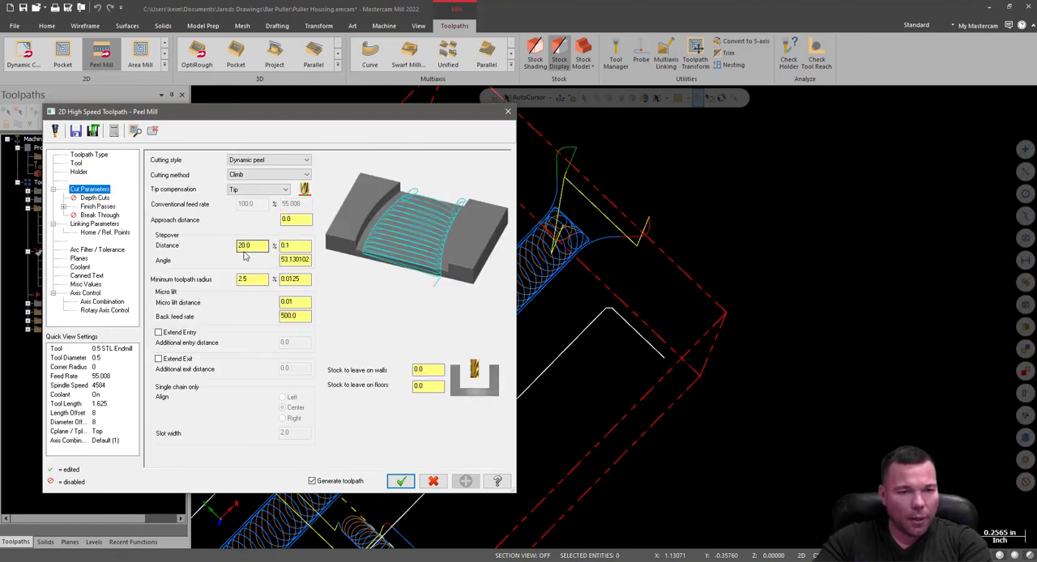
pyautogui.doubleClick(253, 251)
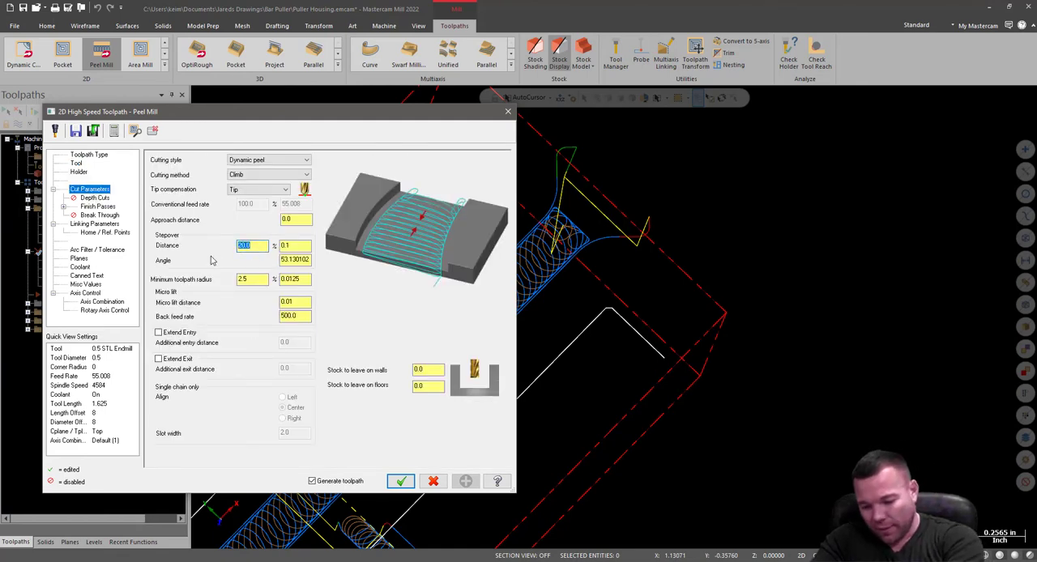
pyautogui.write('75')
pyautogui.click(253, 279)
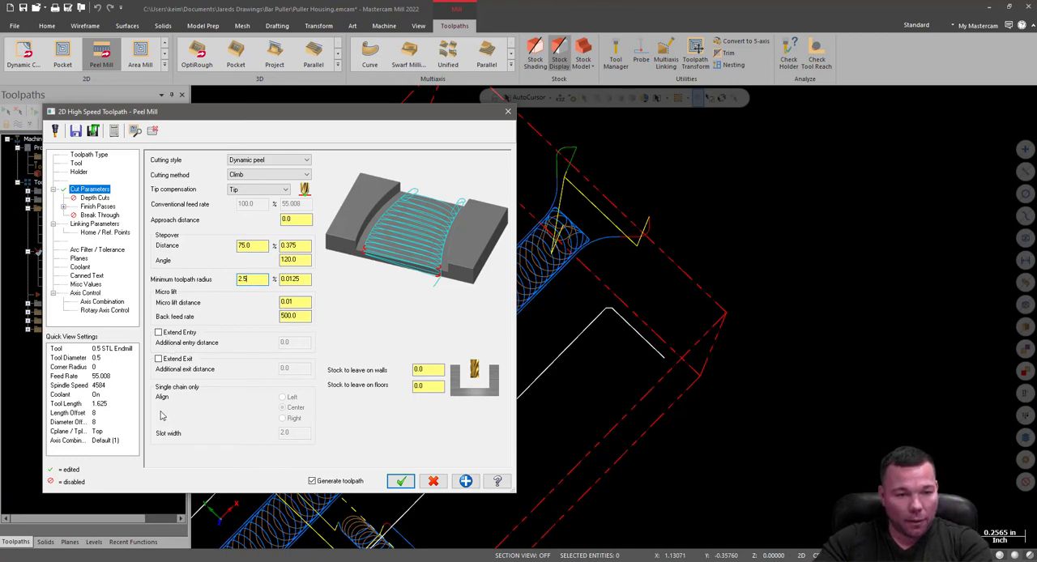
# Show the Puller Housing level and set the cutting depth to -0.626 from the ledge corner on the slot's +Y wall.
pyautogui.click(93, 208)
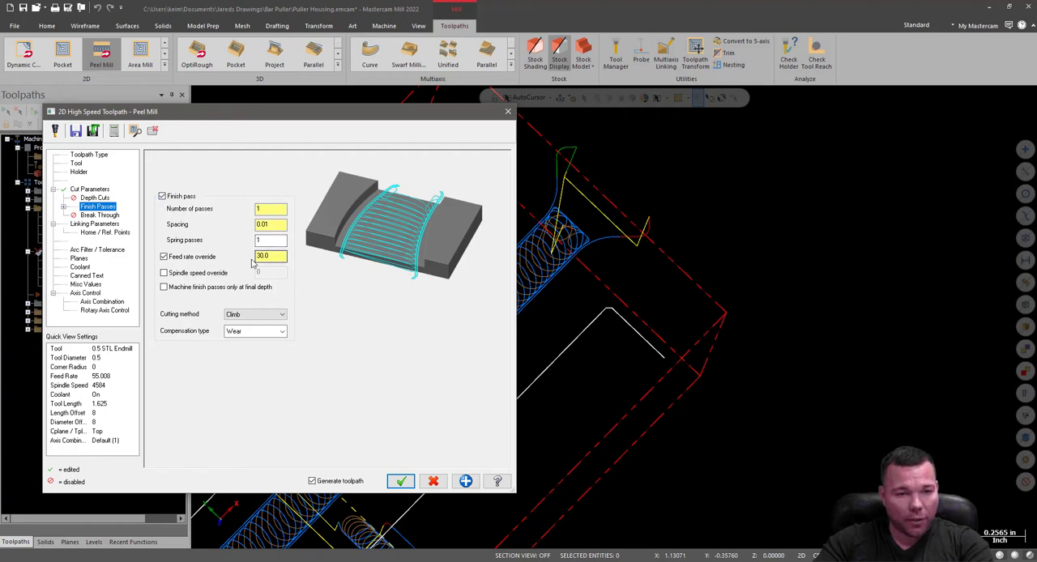
pyautogui.click(88, 216)
pyautogui.click(88, 226)
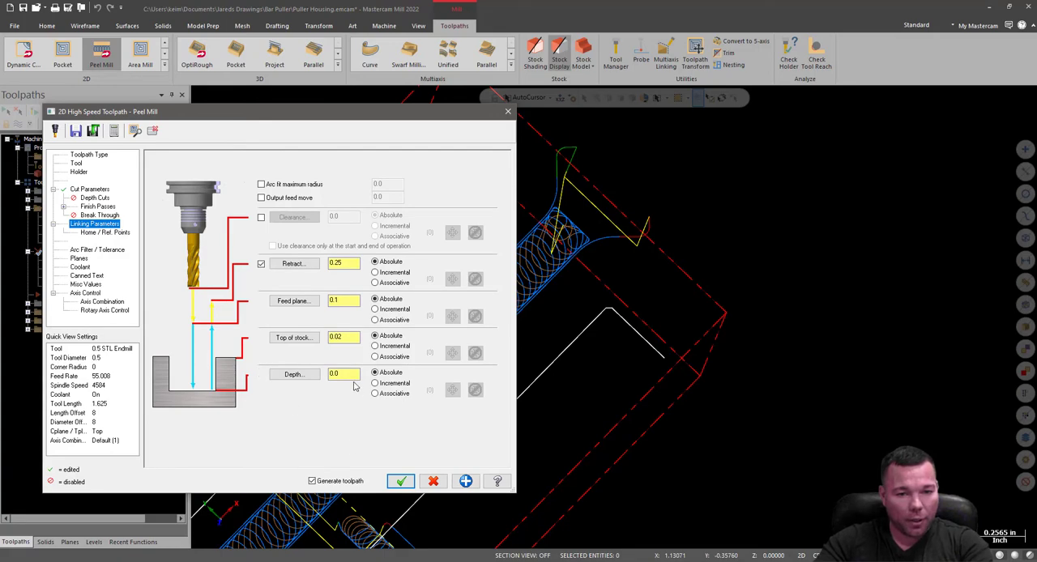
pyautogui.click(293, 374)
pyautogui.scroll(-4, 551, 285)
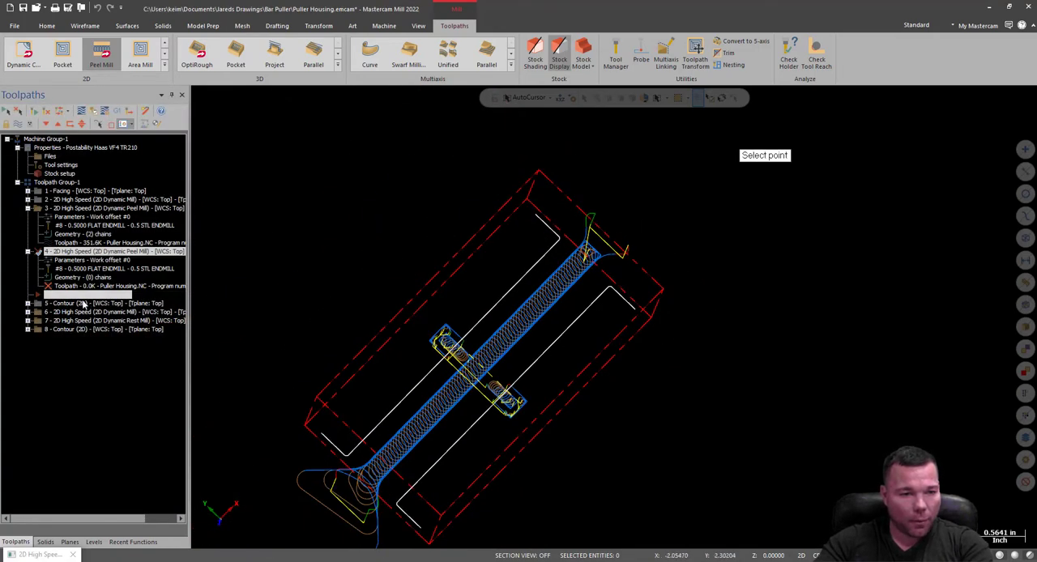
pyautogui.click(94, 542)
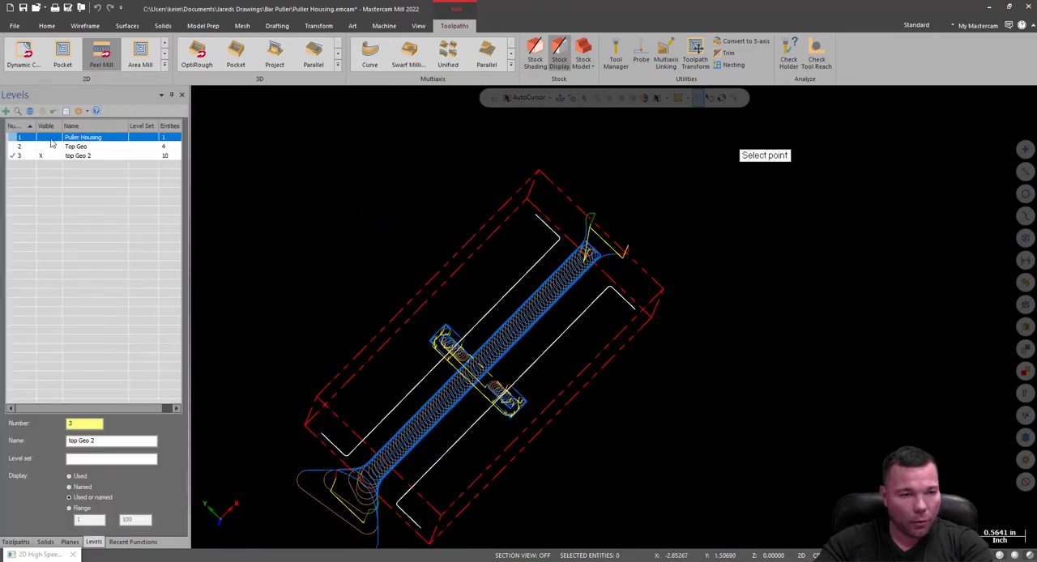
pyautogui.click(50, 139)
pyautogui.moveTo(368, 477); pyautogui.dragTo(379, 396, button='middle')
pyautogui.scroll(3, 355, 461)
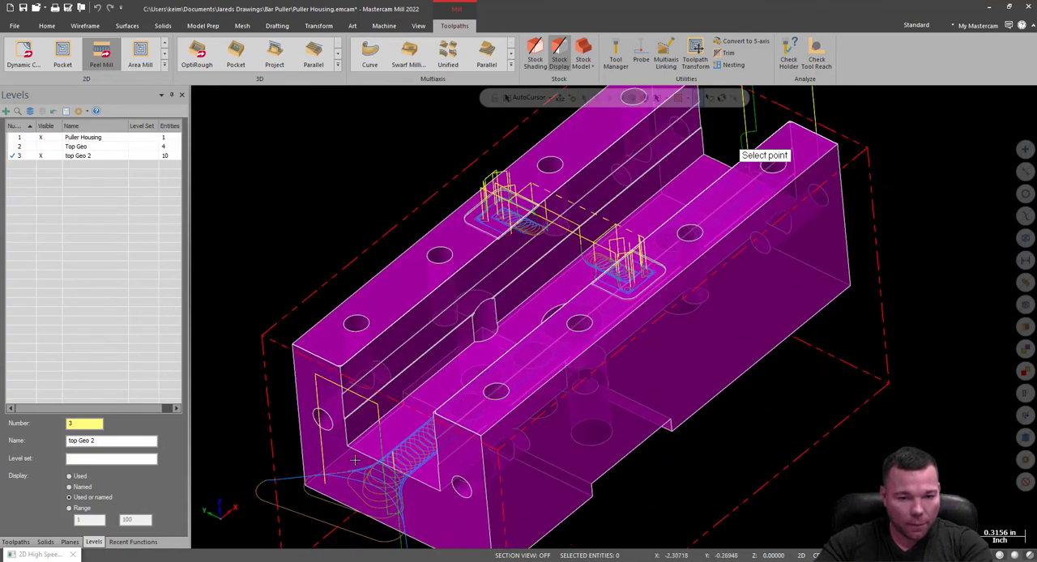
pyautogui.click(350, 430)
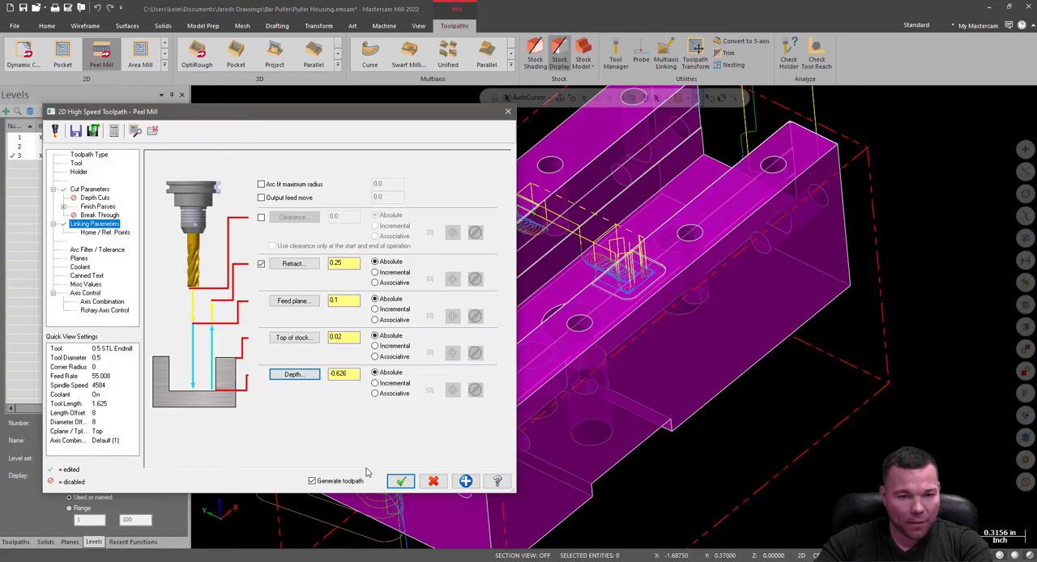
# Set the top of stock to 0 and accept the parameters to generate the second peel mill toolpath.
pyautogui.doubleClick(345, 337)
pyautogui.write('0')
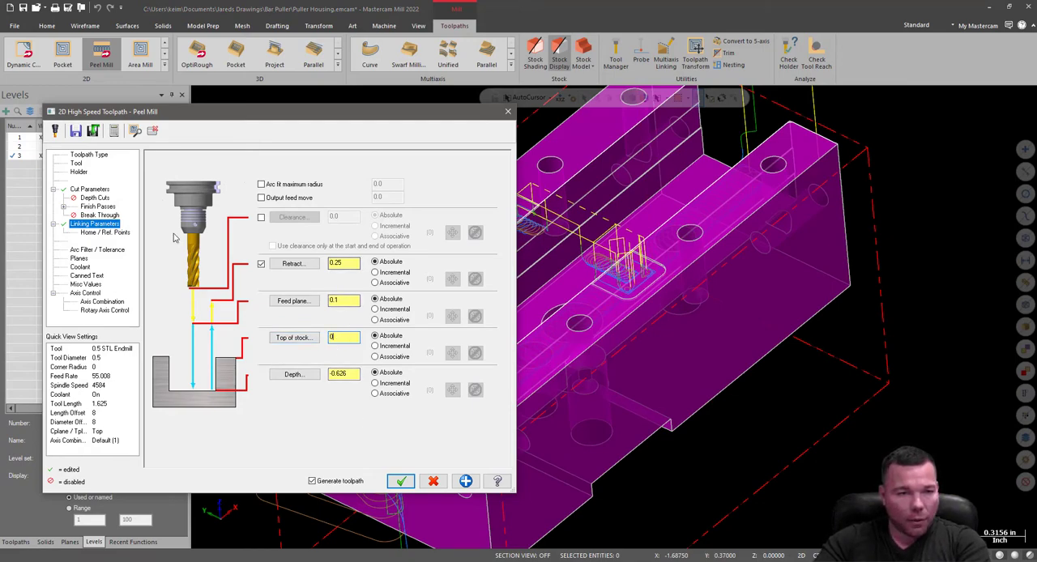
pyautogui.click(79, 258)
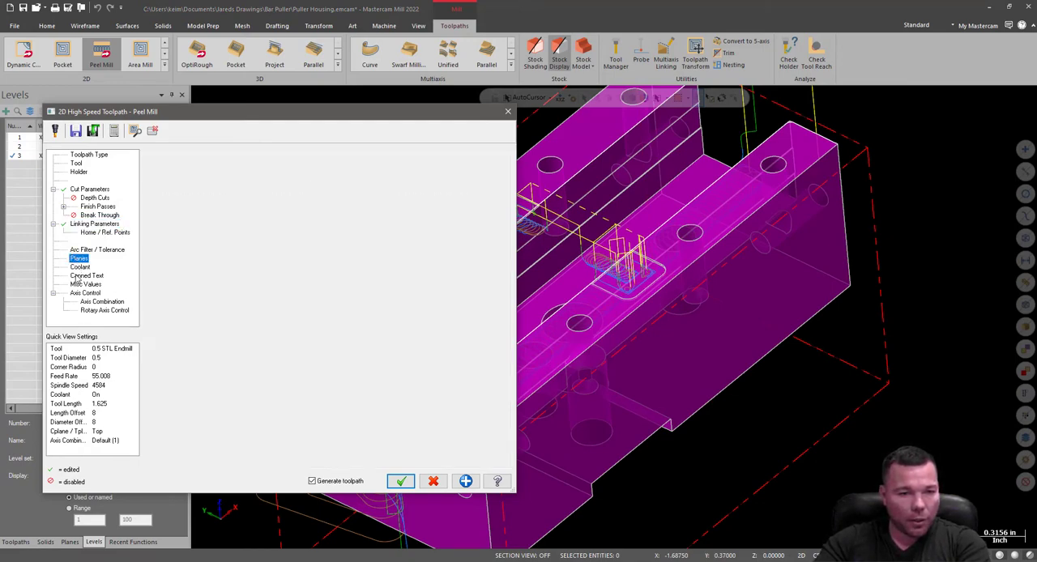
pyautogui.click(77, 269)
pyautogui.click(400, 481)
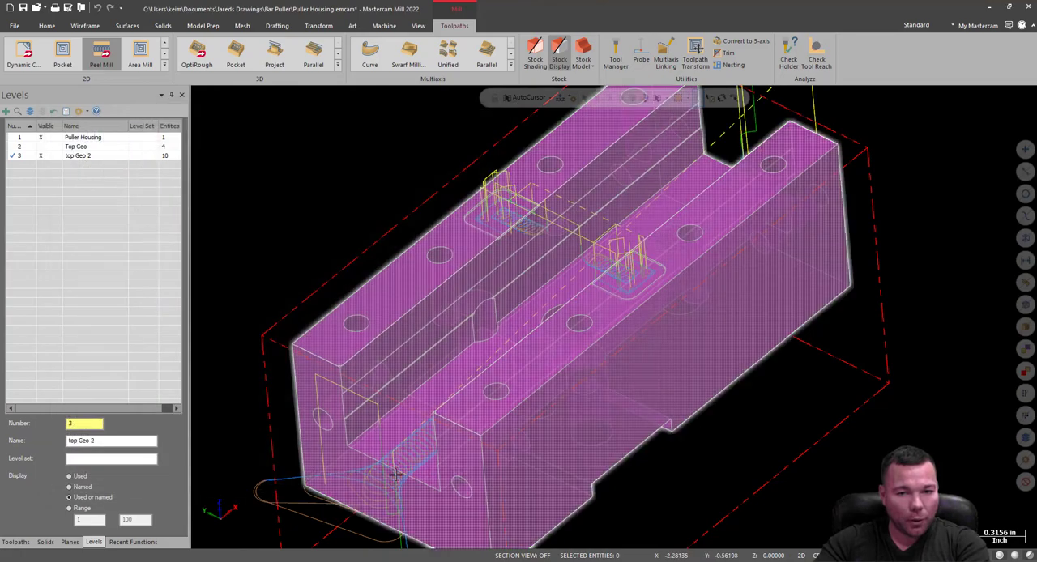
# Hide the operation 3 peel mill's toolpath display to expose the new toolpath in the slot.
pyautogui.moveTo(419, 457); pyautogui.dragTo(483, 381, button='middle')
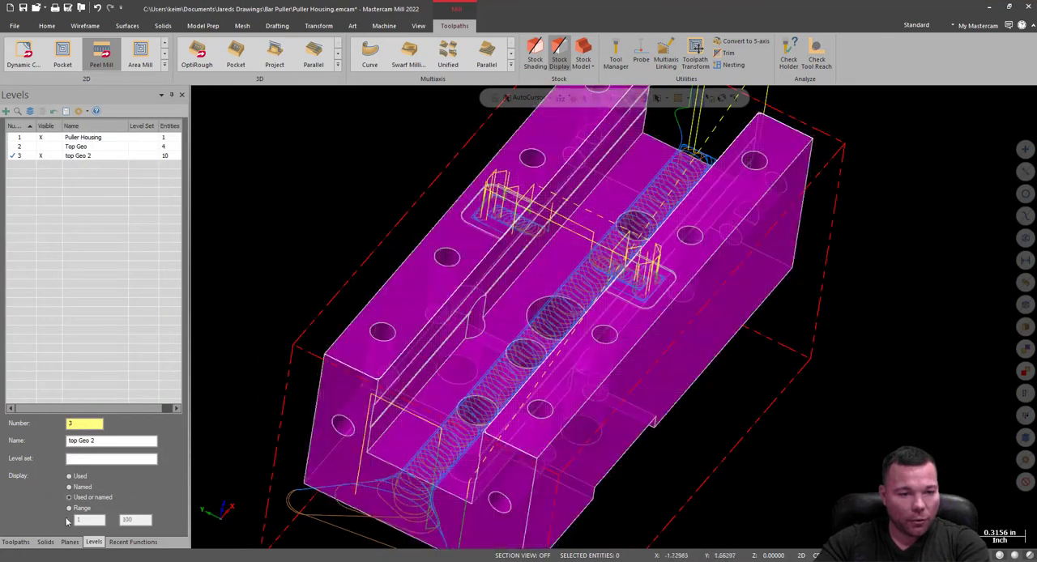
pyautogui.click(16, 543)
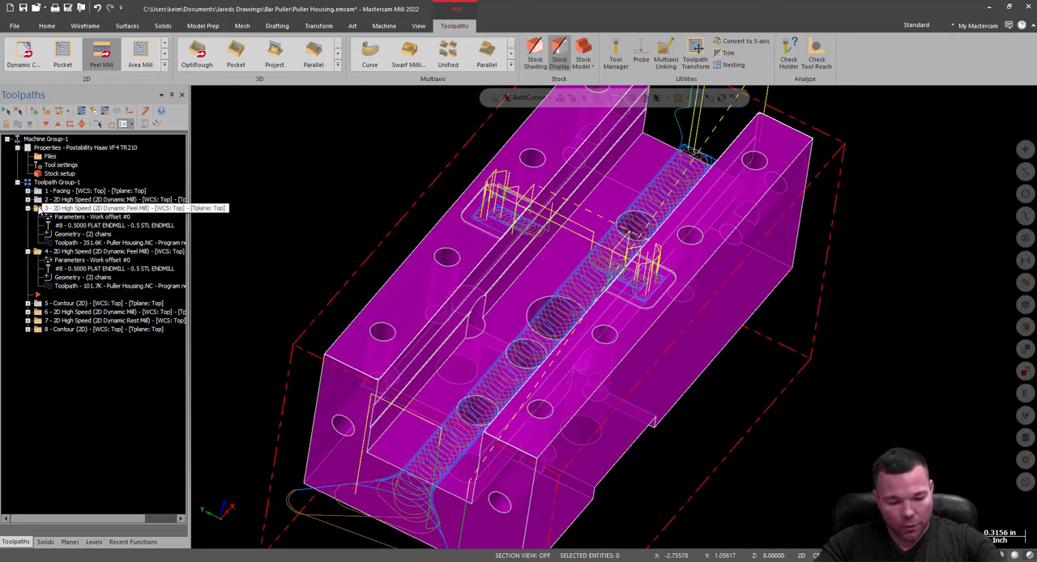
pyautogui.press('t')
pyautogui.moveTo(514, 368); pyautogui.dragTo(486, 344, button='middle')
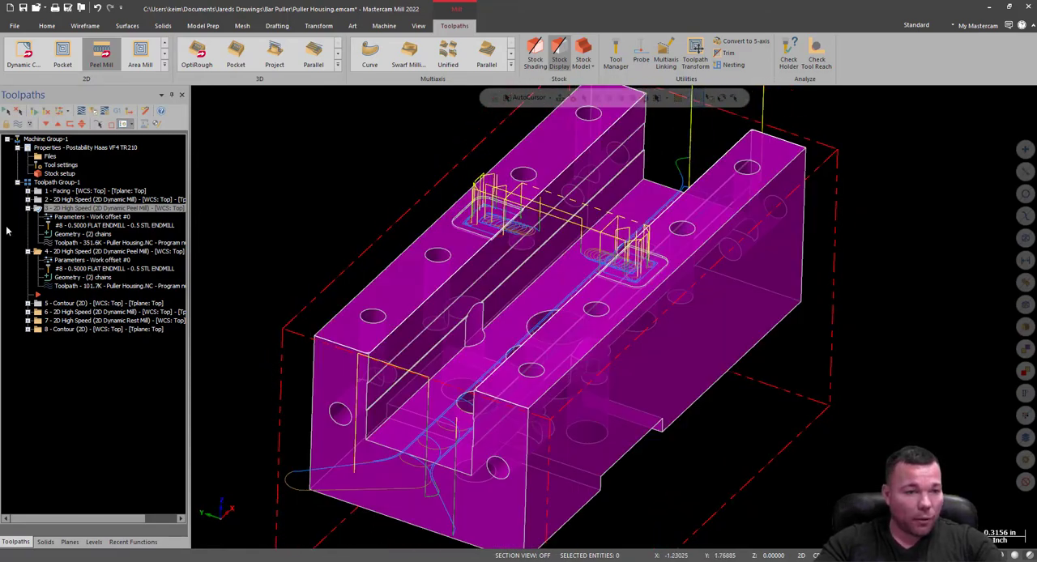
# Turn off the finish pass in the operation 3 peel mill parameters.
pyautogui.click(52, 219)
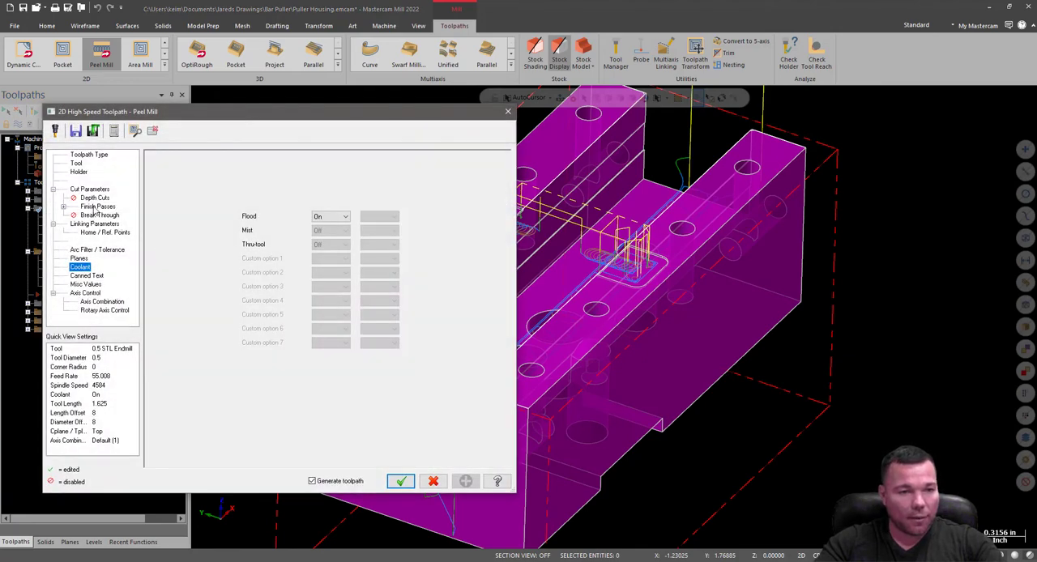
pyautogui.click(96, 207)
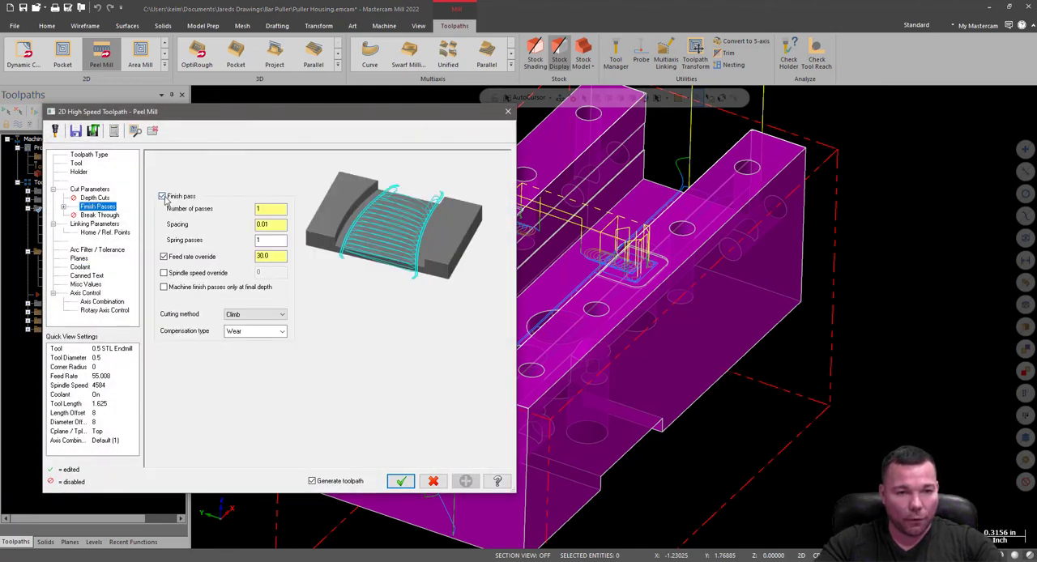
pyautogui.click(163, 196)
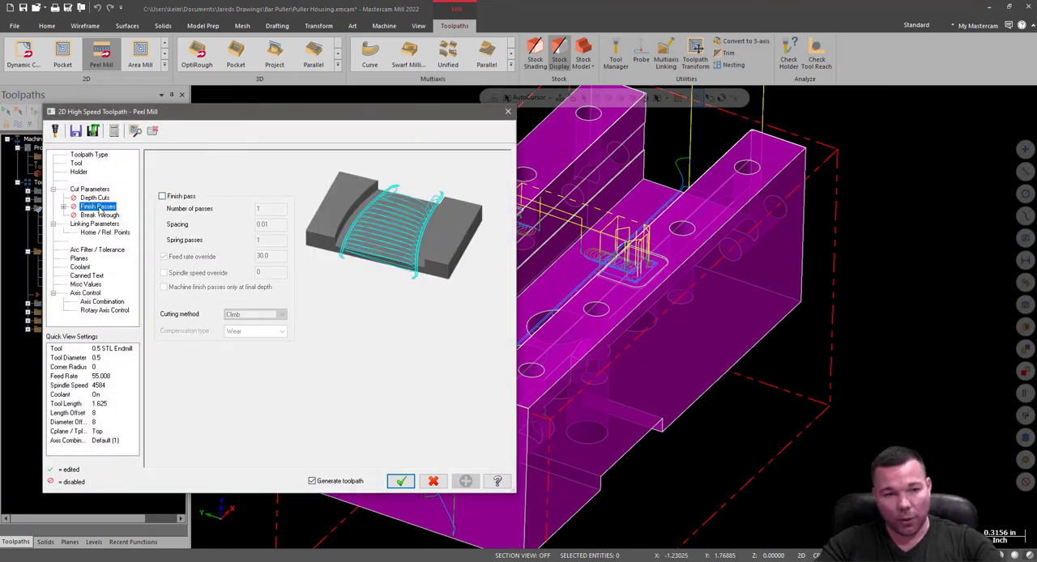
# Leave 0.01 stock on both walls and floors in operation 3 and regenerate its toolpath.
pyautogui.click(89, 189)
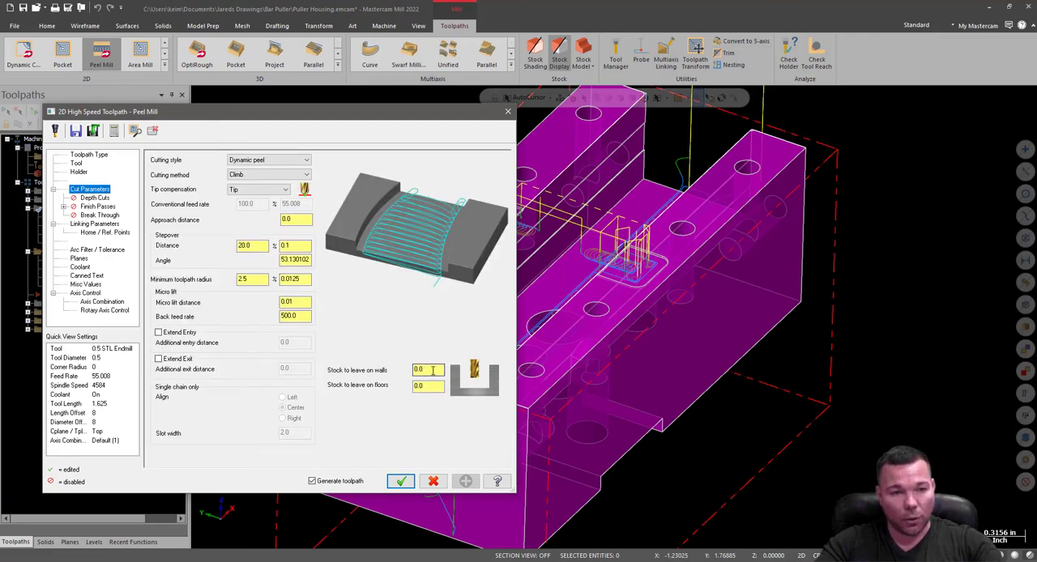
pyautogui.moveTo(430, 370); pyautogui.dragTo(398, 371)
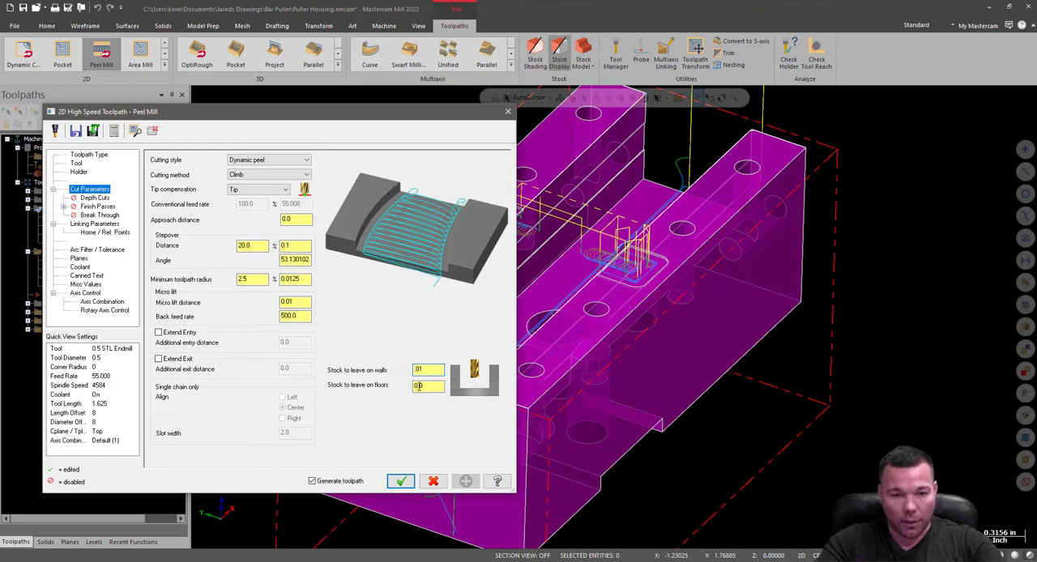
pyautogui.moveTo(418, 387); pyautogui.dragTo(394, 394)
pyautogui.write('.01')
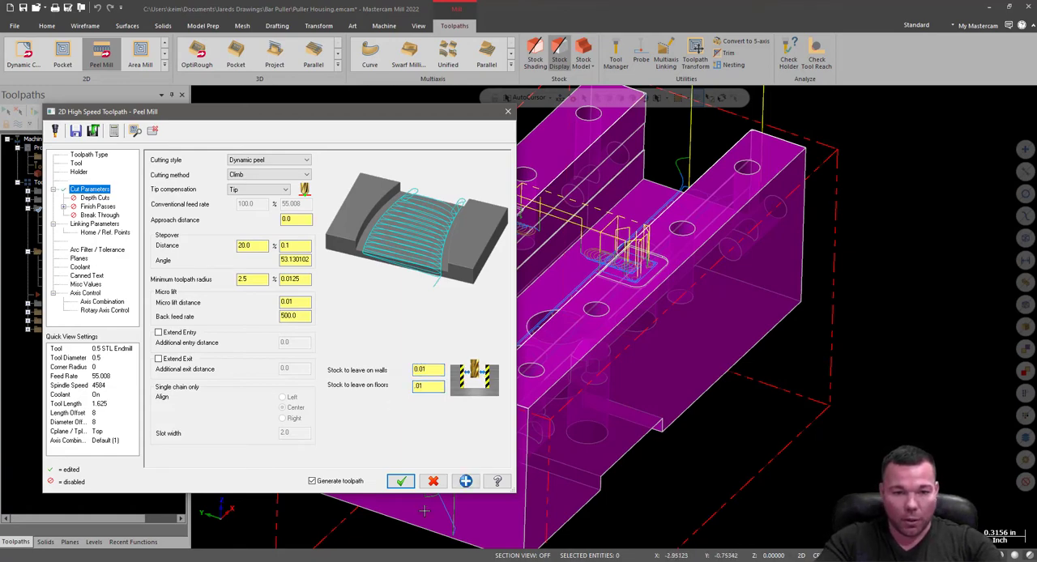
pyautogui.click(401, 481)
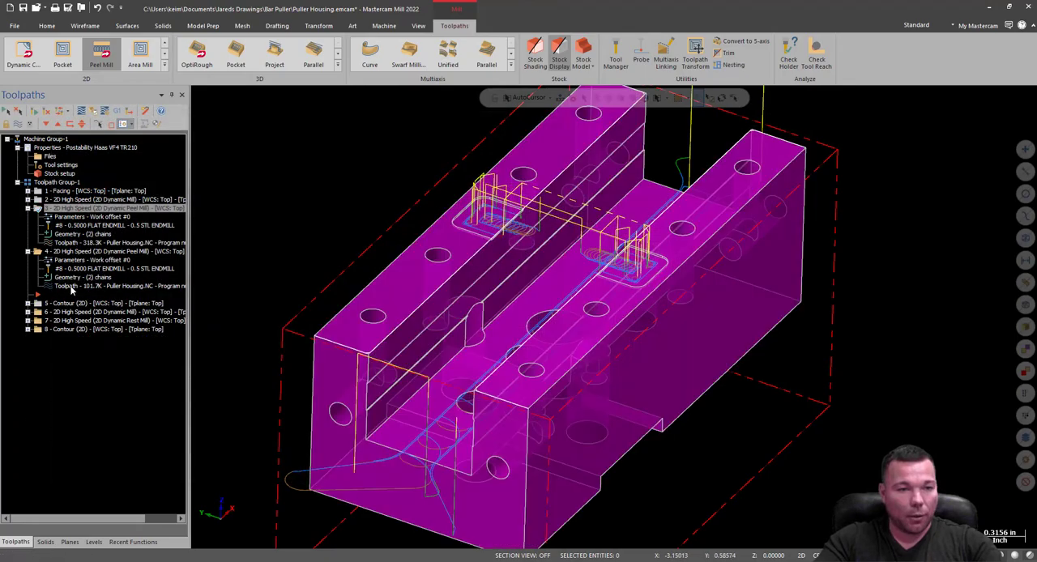
# Verify all operations in the simulator and examine the rounded recess cut on the part's top face.
pyautogui.moveTo(651, 292); pyautogui.dragTo(591, 356, button='middle')
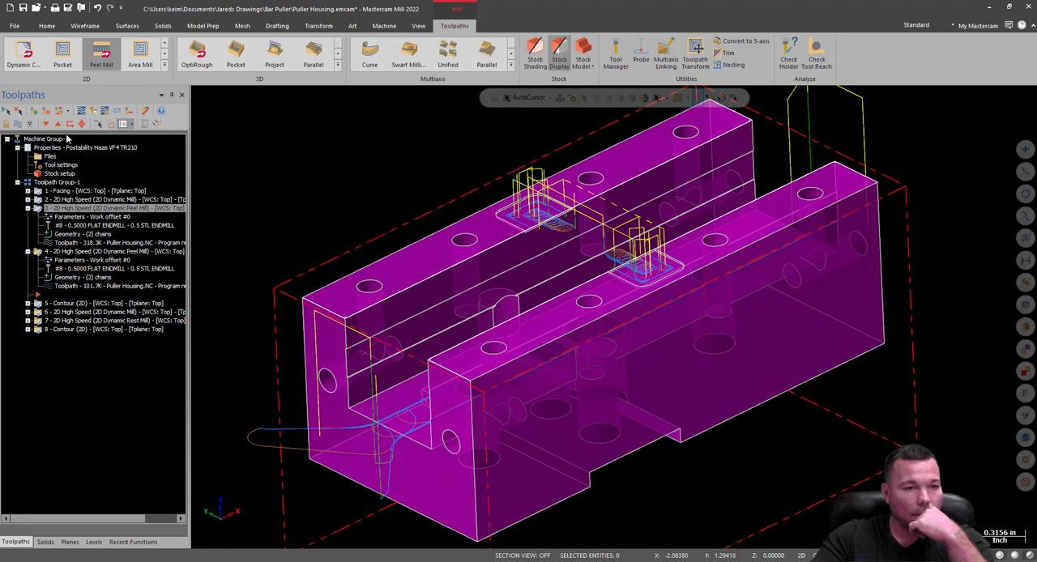
pyautogui.click(93, 111)
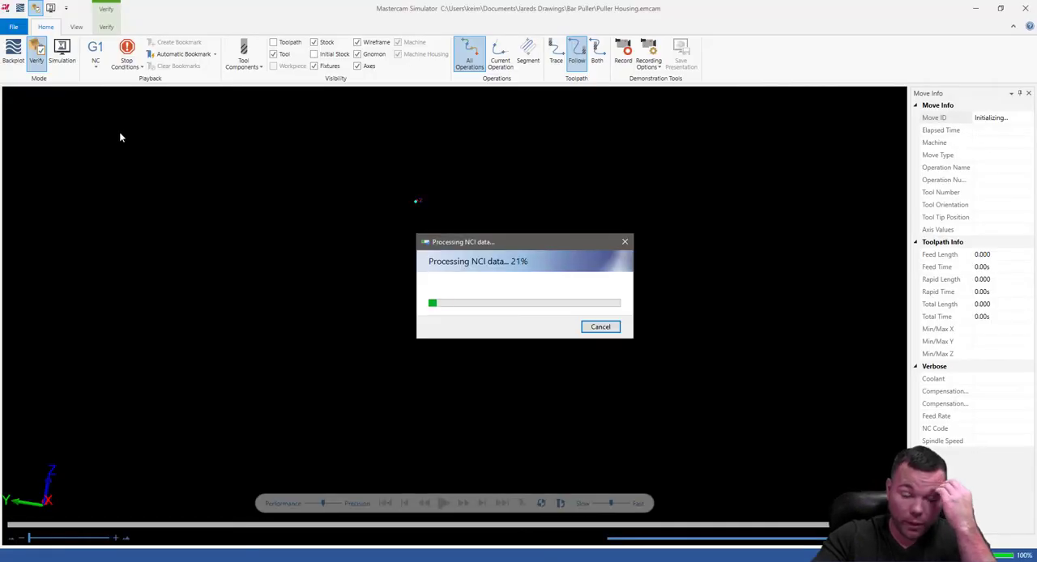
pyautogui.click(442, 504)
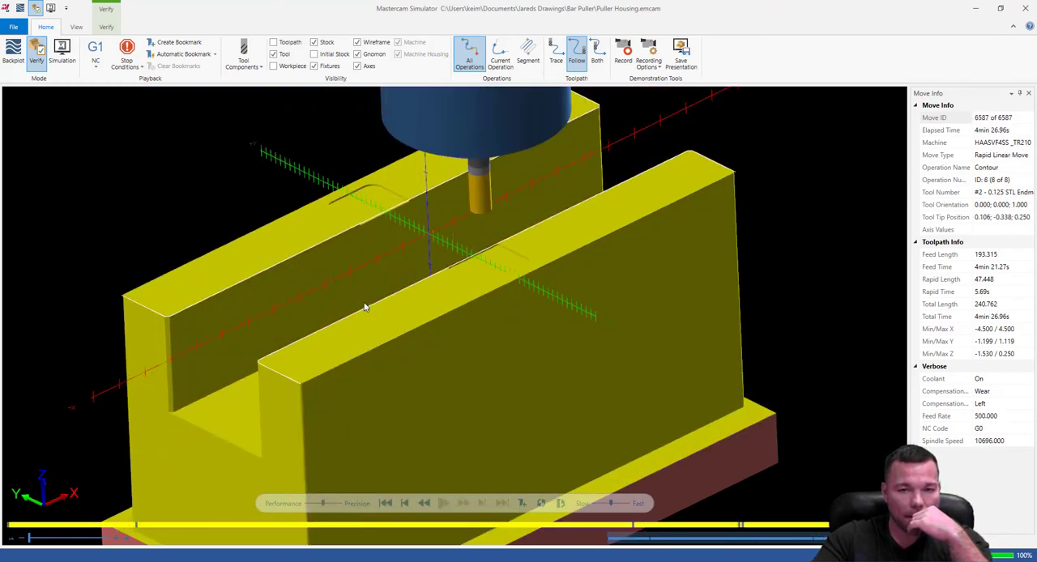
pyautogui.moveTo(432, 214); pyautogui.dragTo(571, 260, button='middle')
pyautogui.scroll(8, 356, 185)
pyautogui.scroll(5, 565, 283)
pyautogui.scroll(-6, 604, 224)
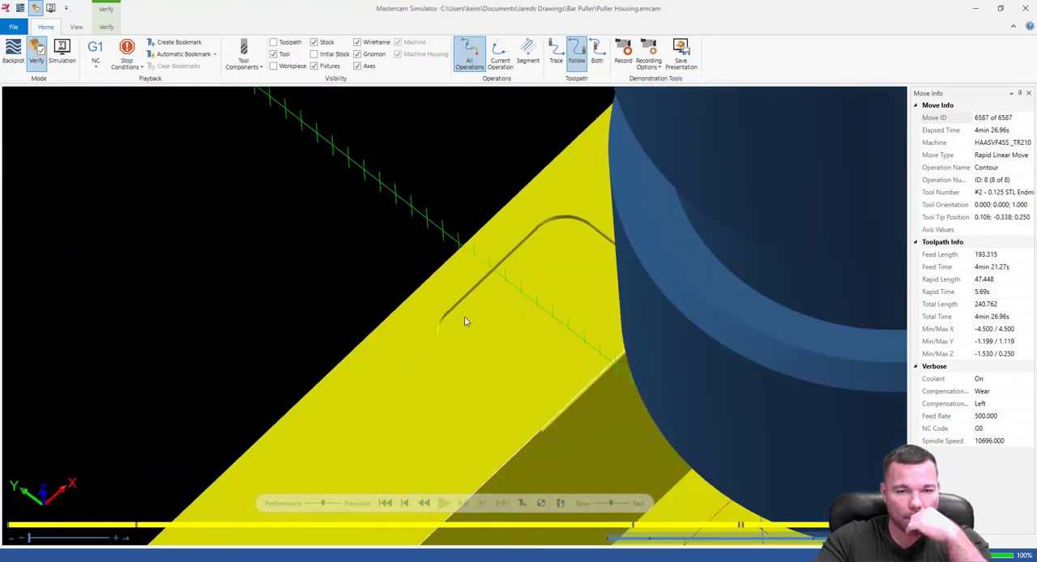
pyautogui.scroll(6, 438, 305)
pyautogui.moveTo(489, 283); pyautogui.dragTo(499, 291, button='middle')
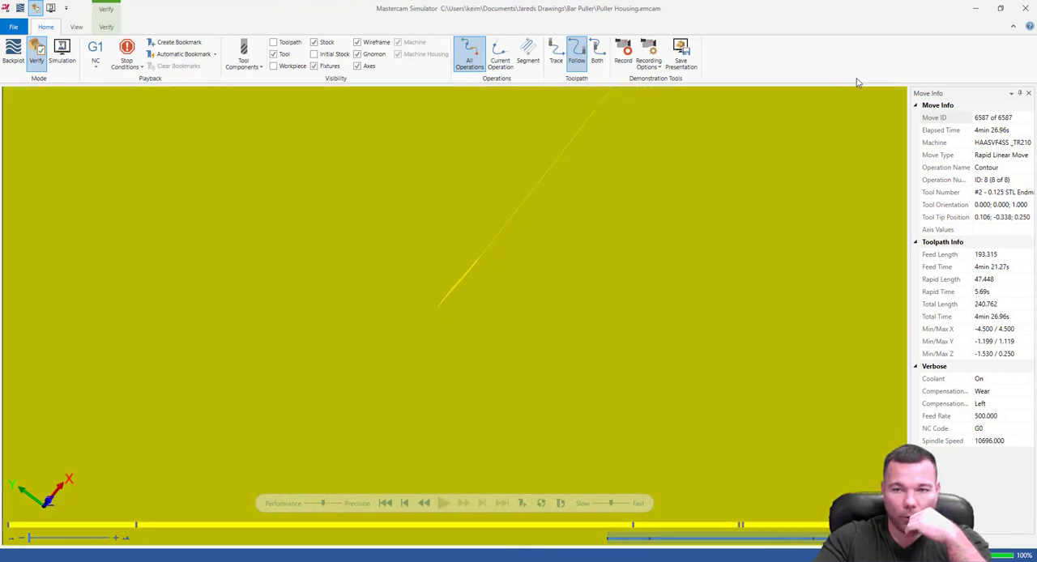
pyautogui.click(1026, 8)
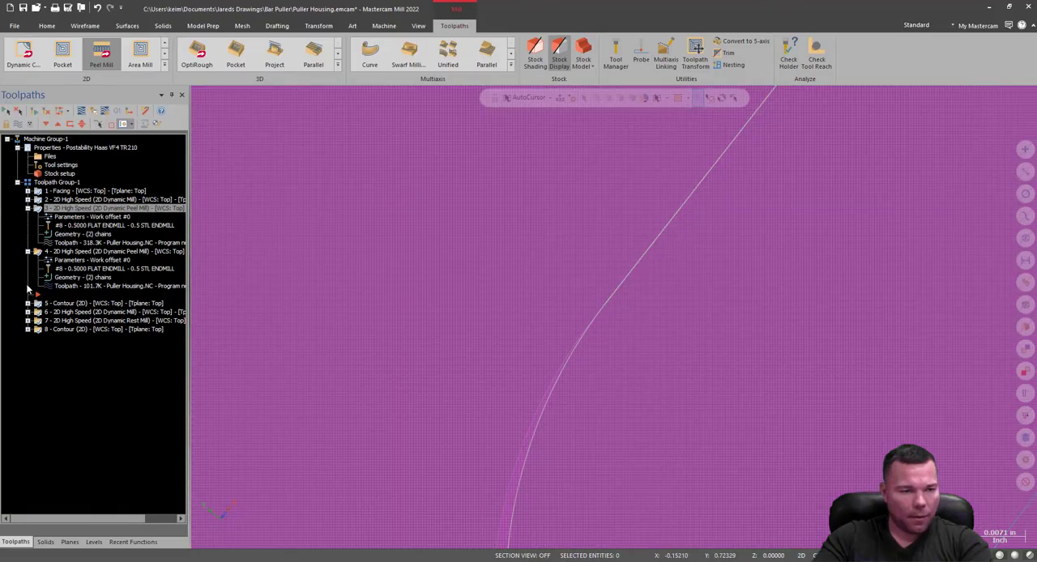
# Expand operation 8 and examine the top recess's rounded corner, wall and toolpath passes in the model.
pyautogui.click(28, 330)
pyautogui.scroll(-2, 375, 330)
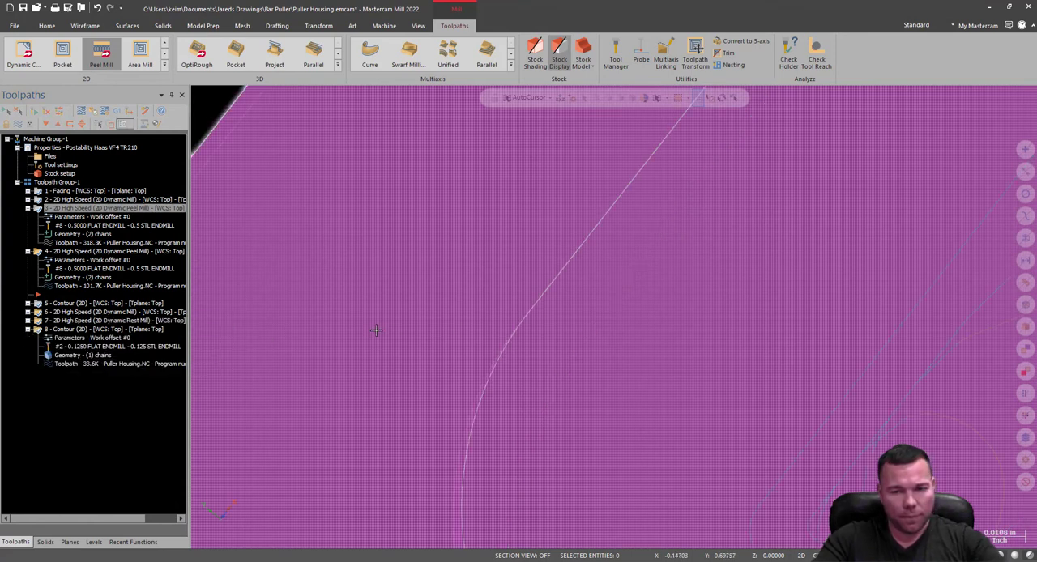
pyautogui.scroll(-3, 375, 330)
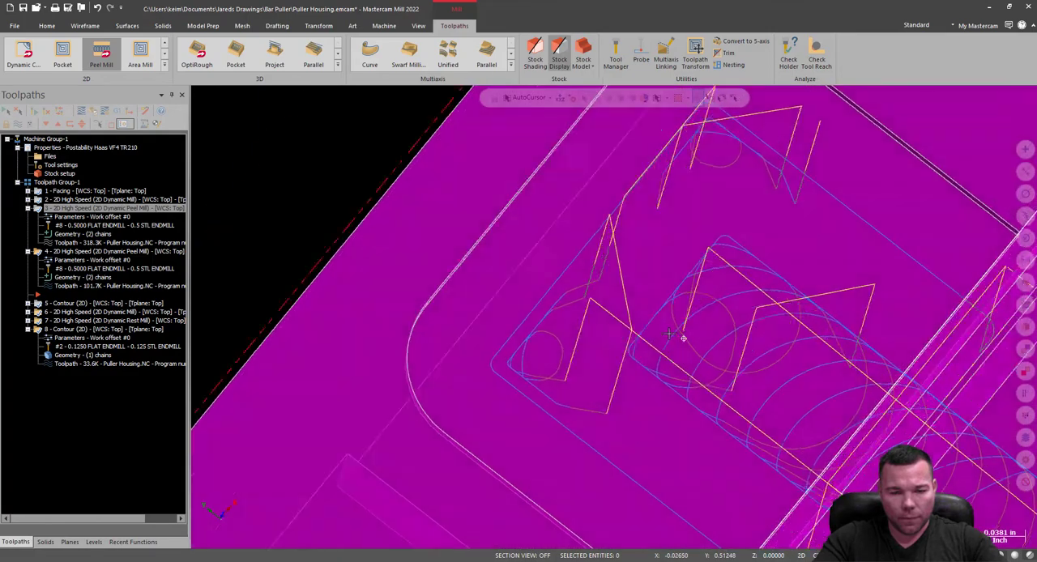
pyautogui.moveTo(669, 334)
pyautogui.mouseDown(button='middle')
pyautogui.moveTo(645, 346)
pyautogui.moveTo(683, 338)
pyautogui.mouseUp(button='middle')
pyautogui.scroll(6, 556, 424)
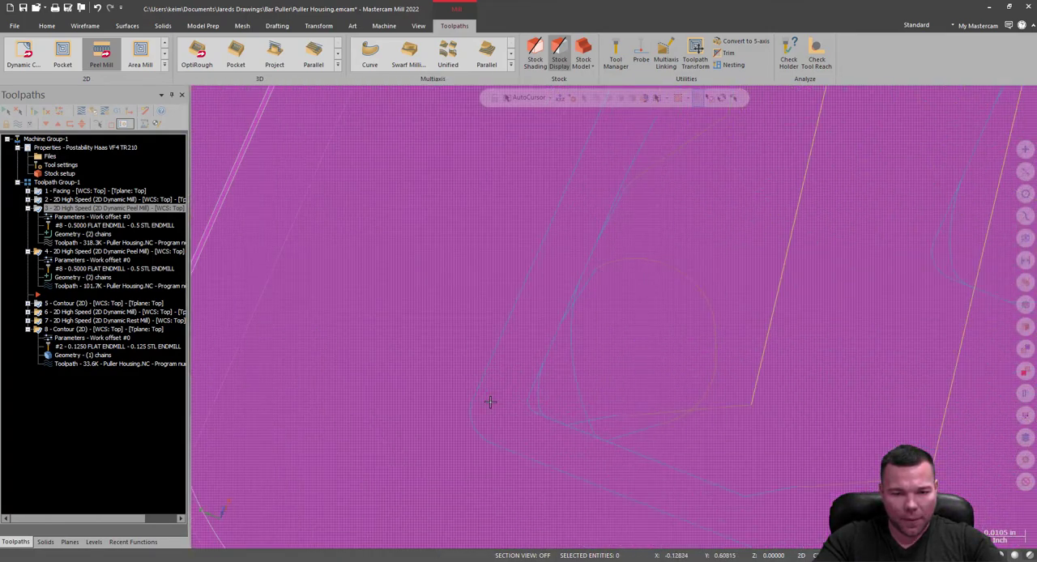
pyautogui.moveTo(529, 414)
pyautogui.mouseDown(button='middle')
pyautogui.moveTo(507, 365)
pyautogui.moveTo(494, 373)
pyautogui.moveTo(539, 377)
pyautogui.moveTo(533, 352)
pyautogui.moveTo(445, 336)
pyautogui.moveTo(405, 340)
pyautogui.moveTo(382, 394)
pyautogui.moveTo(403, 436)
pyautogui.mouseUp(button='middle')
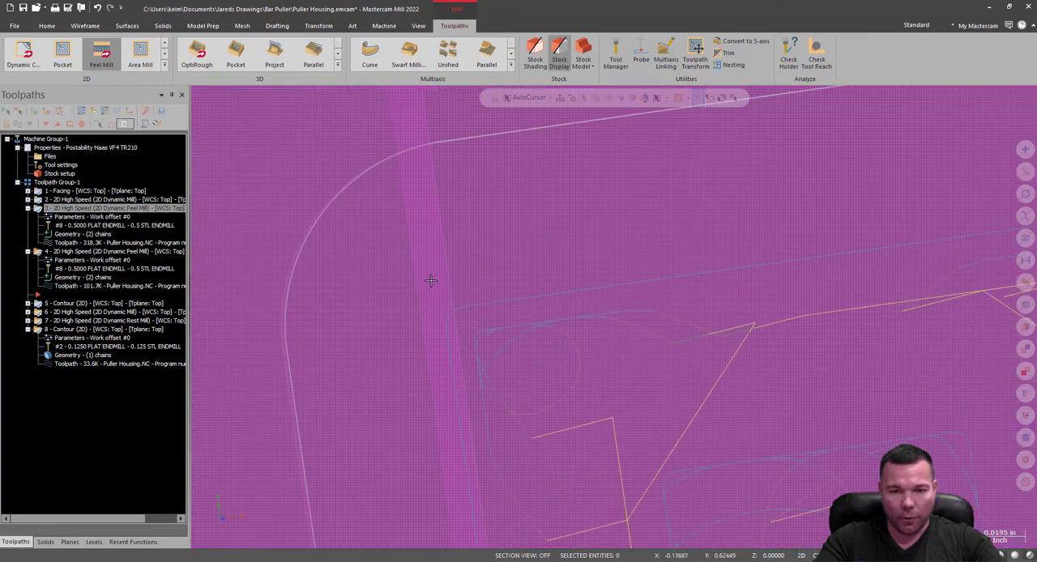
pyautogui.scroll(-2, 431, 281)
pyautogui.moveTo(560, 347)
pyautogui.mouseDown(button='middle')
pyautogui.moveTo(517, 304)
pyautogui.moveTo(505, 306)
pyautogui.moveTo(562, 268)
pyautogui.mouseUp(button='middle')
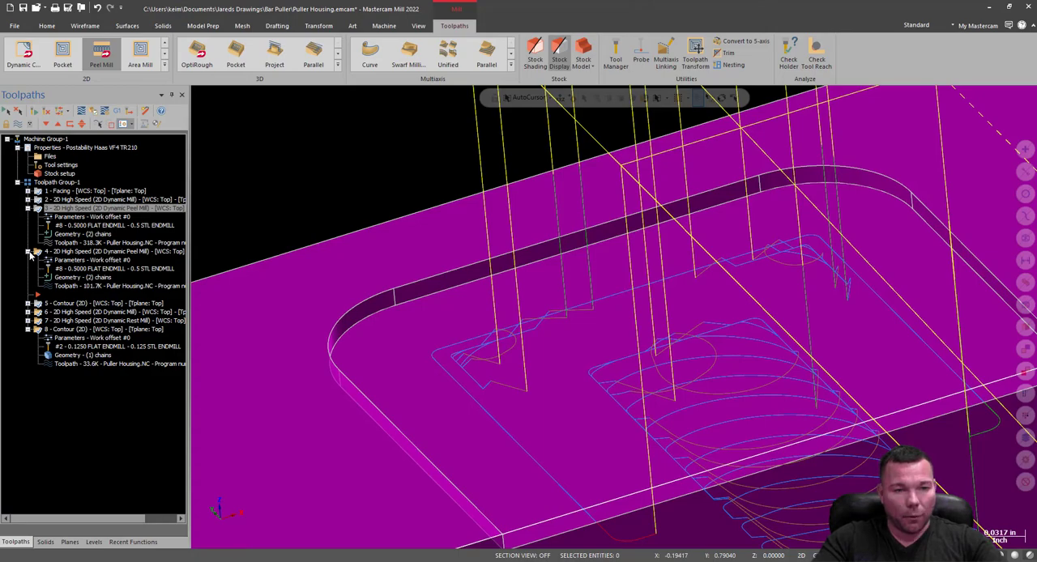
# Collapse the expanded operations and move the insert arrow below operation 8 at the end of the toolpath list.
pyautogui.click(28, 252)
pyautogui.click(27, 209)
pyautogui.moveTo(36, 227); pyautogui.dragTo(40, 263)
pyautogui.click(28, 252)
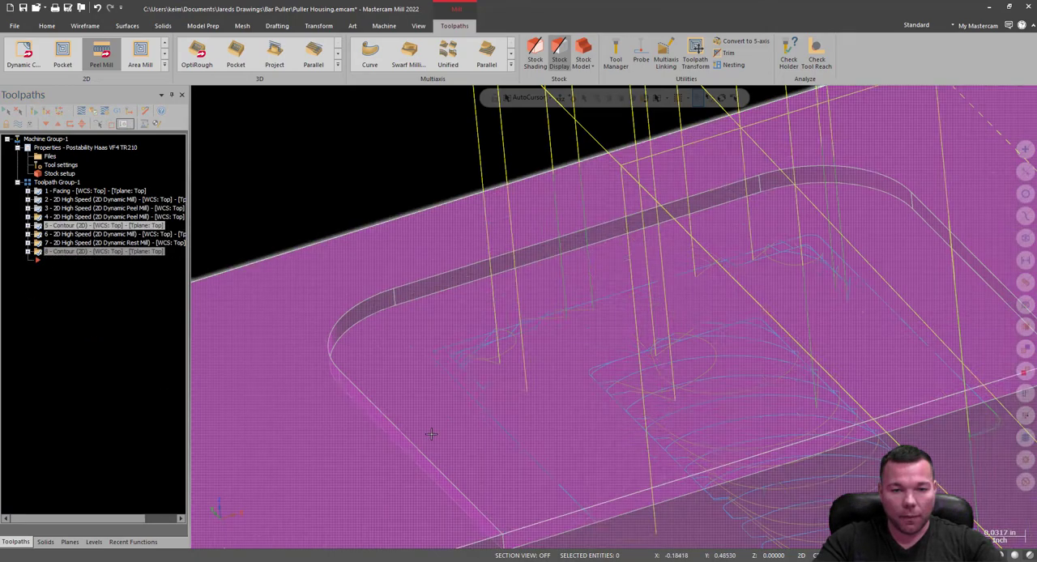
# Hide the toolpath display of every operation in Toolpath Group-1.
pyautogui.scroll(-5, 604, 395)
pyautogui.moveTo(604, 395); pyautogui.dragTo(644, 387, button='middle')
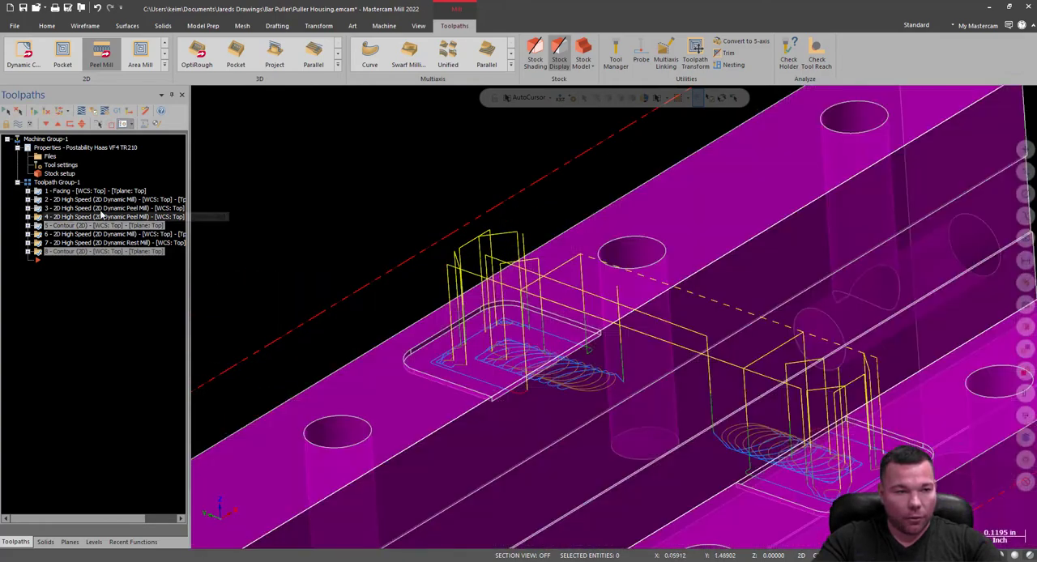
pyautogui.click(28, 183)
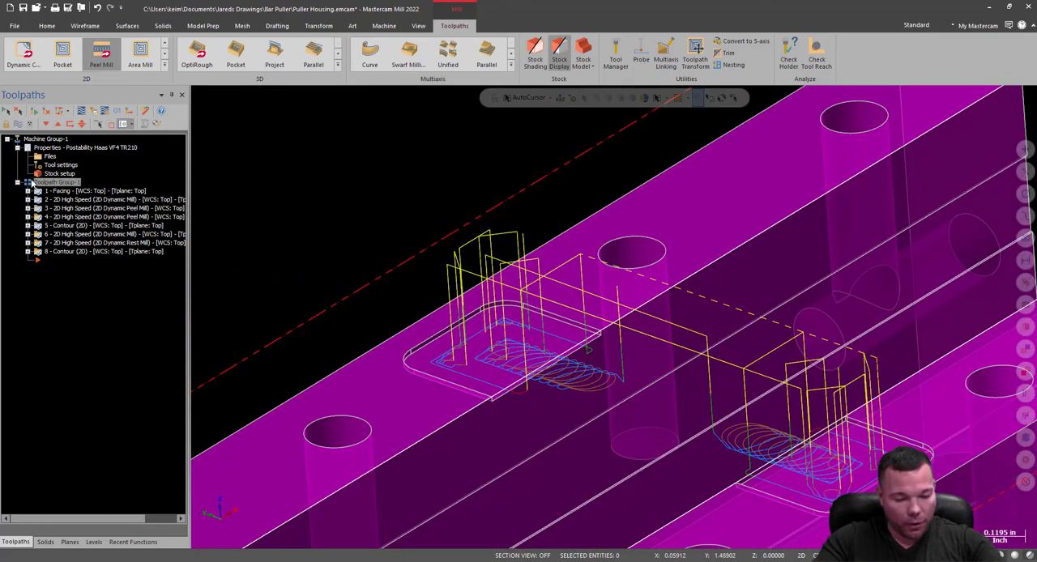
pyautogui.press('t')
pyautogui.press('t')
pyautogui.scroll(-4, 548, 214)
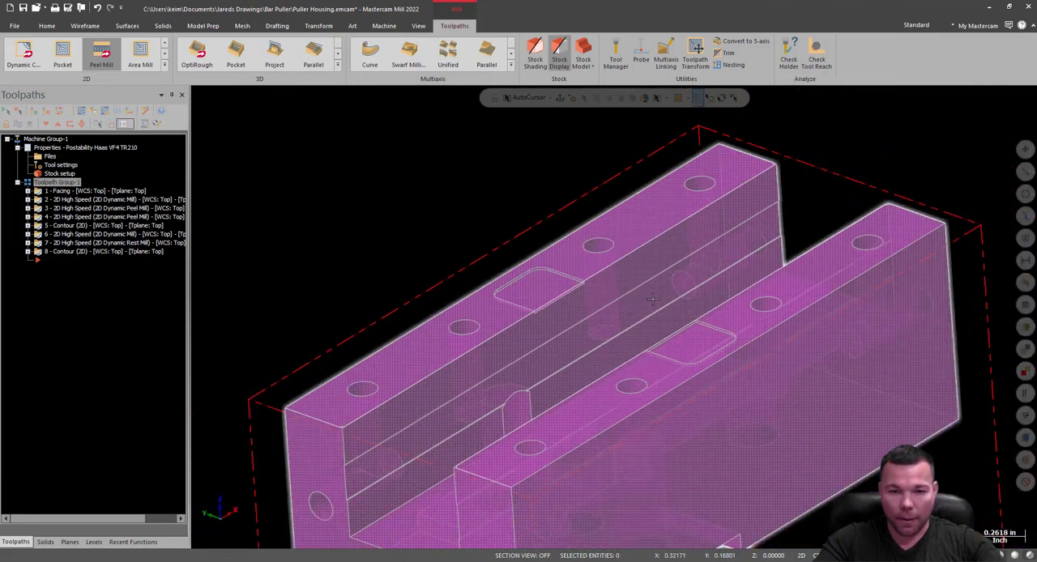
pyautogui.moveTo(652, 300); pyautogui.dragTo(714, 310, button='middle')
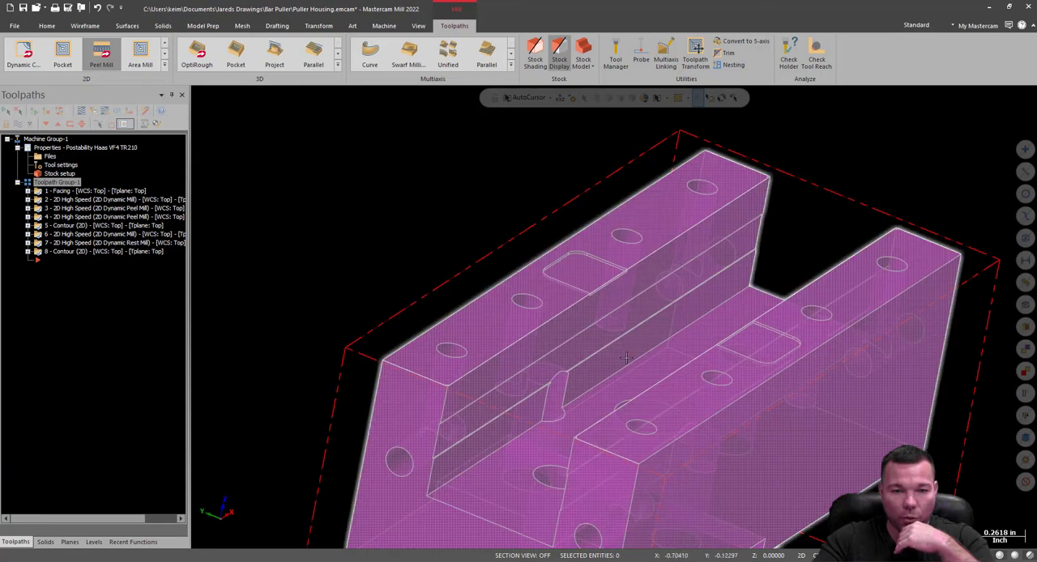
pyautogui.moveTo(650, 363); pyautogui.dragTo(767, 427, button='middle')
pyautogui.moveTo(674, 449); pyautogui.dragTo(713, 480, button='middle')
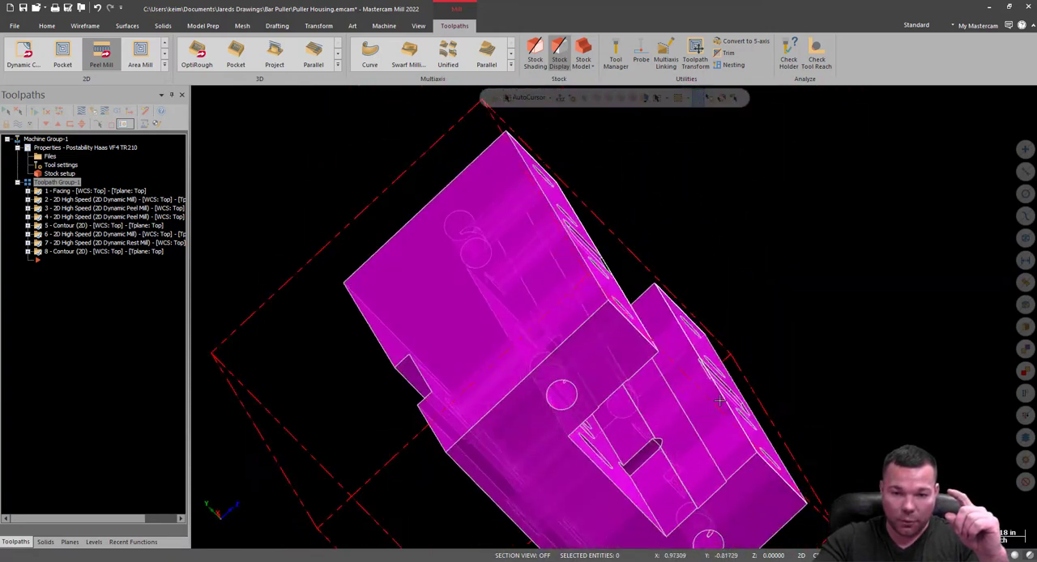
pyautogui.moveTo(753, 351); pyautogui.dragTo(559, 348, button='middle')
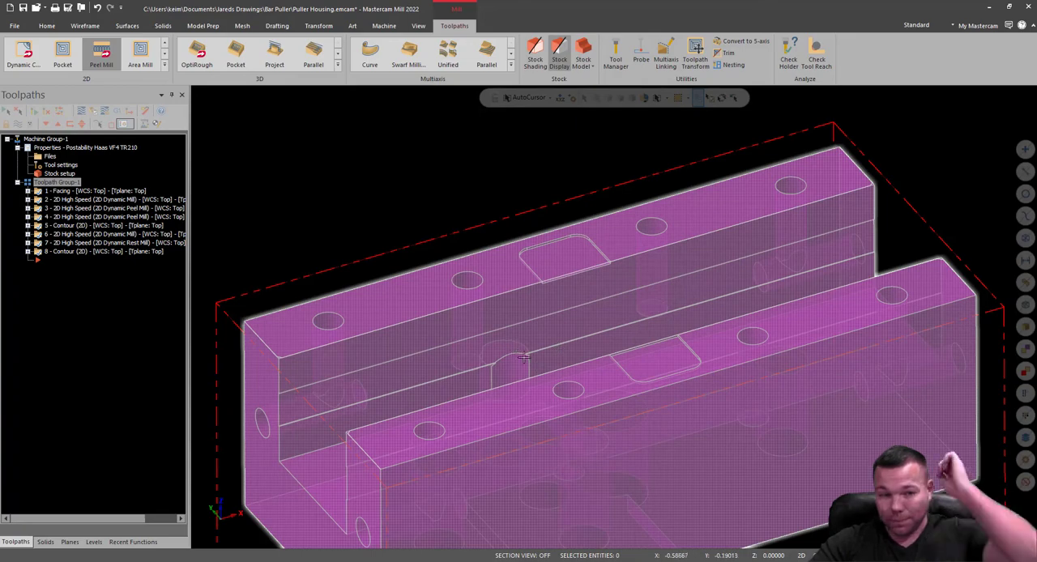
pyautogui.moveTo(541, 393); pyautogui.dragTo(640, 324, button='middle')
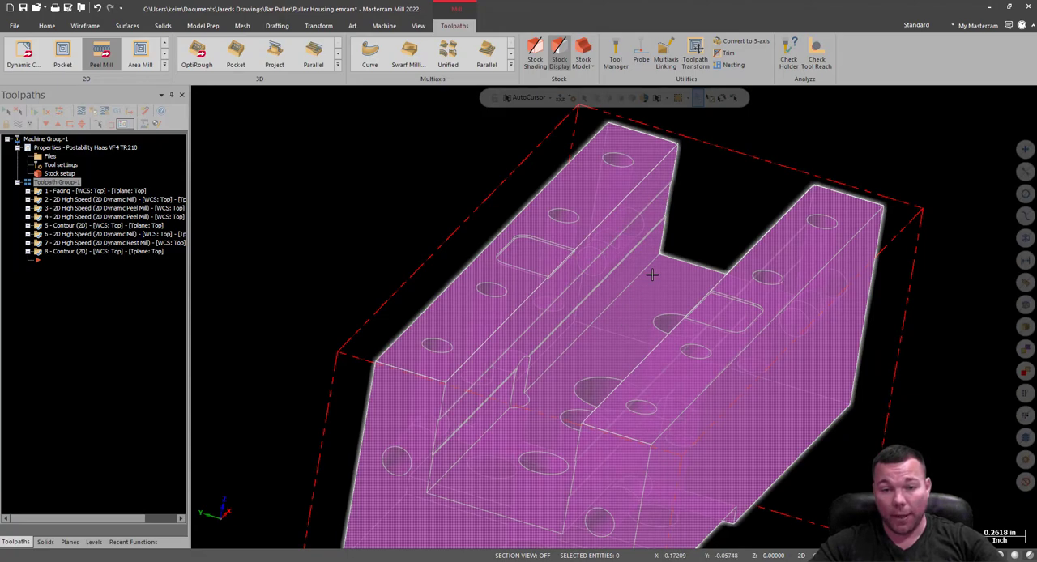
pyautogui.moveTo(611, 308); pyautogui.dragTo(689, 330, button='middle')
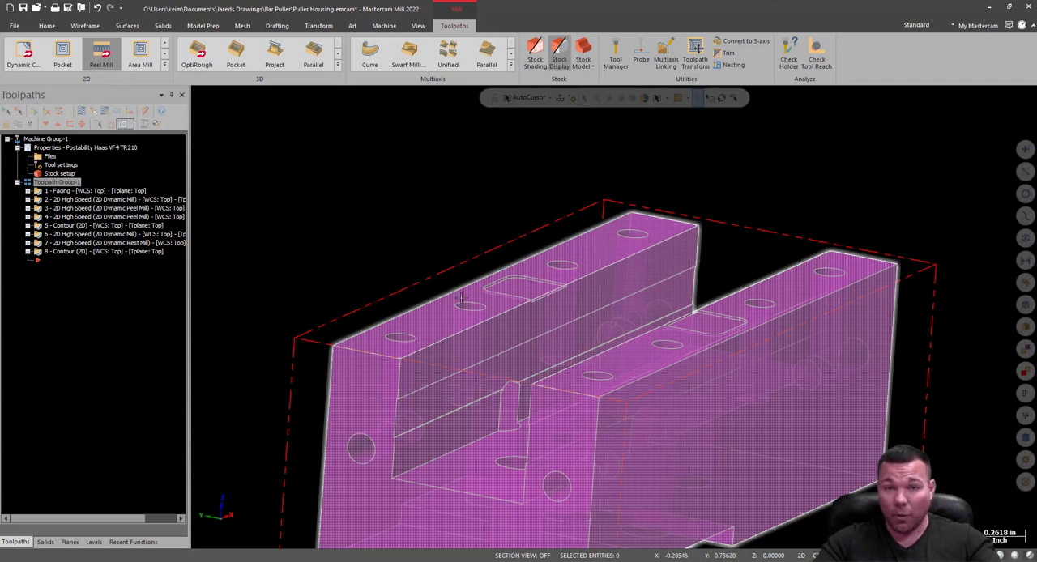
pyautogui.click(166, 67)
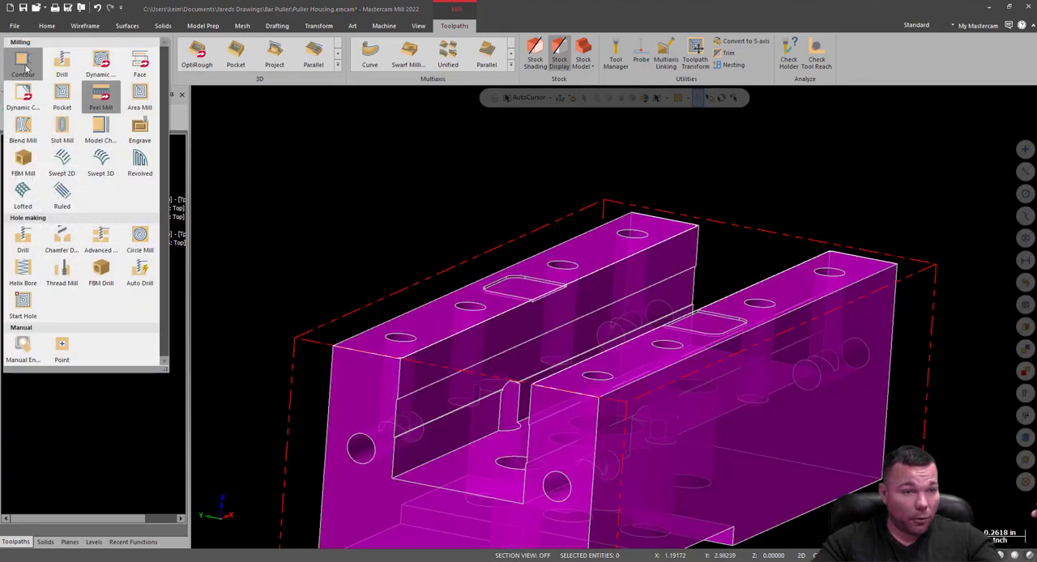
pyautogui.click(27, 68)
pyautogui.scroll(10, 400, 457)
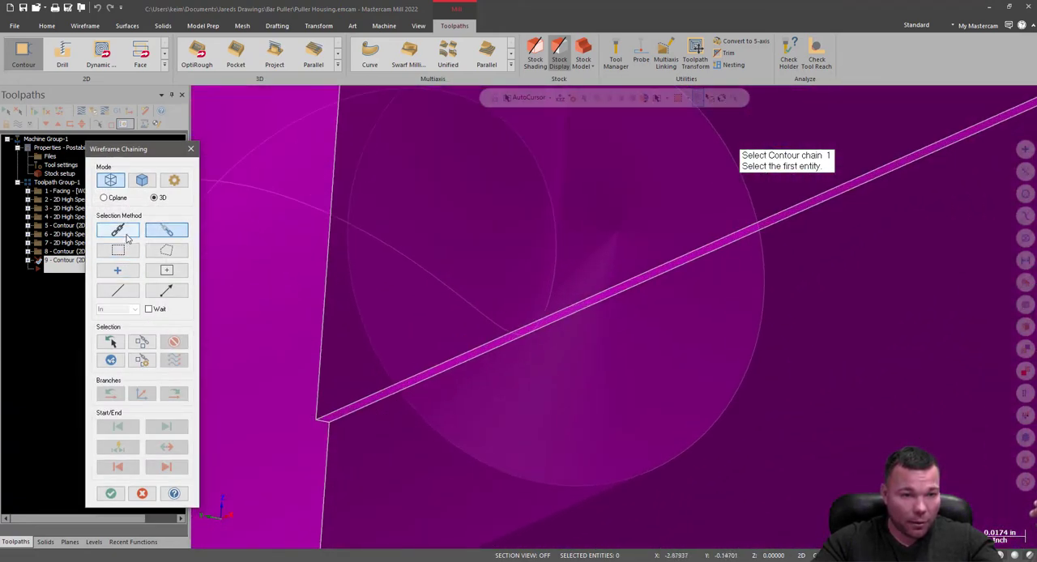
pyautogui.click(121, 292)
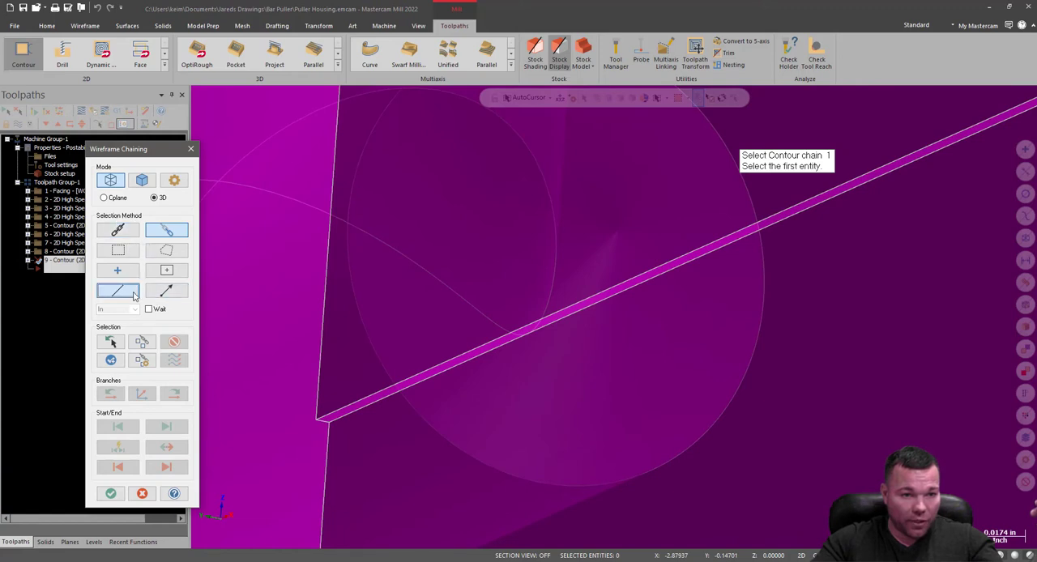
pyautogui.scroll(-2, 454, 311)
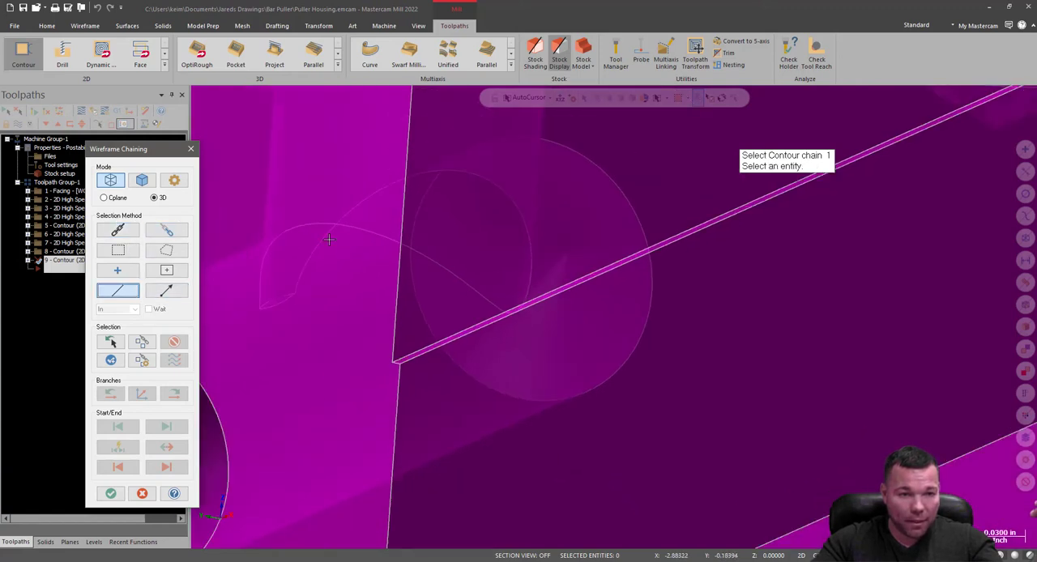
pyautogui.click(143, 180)
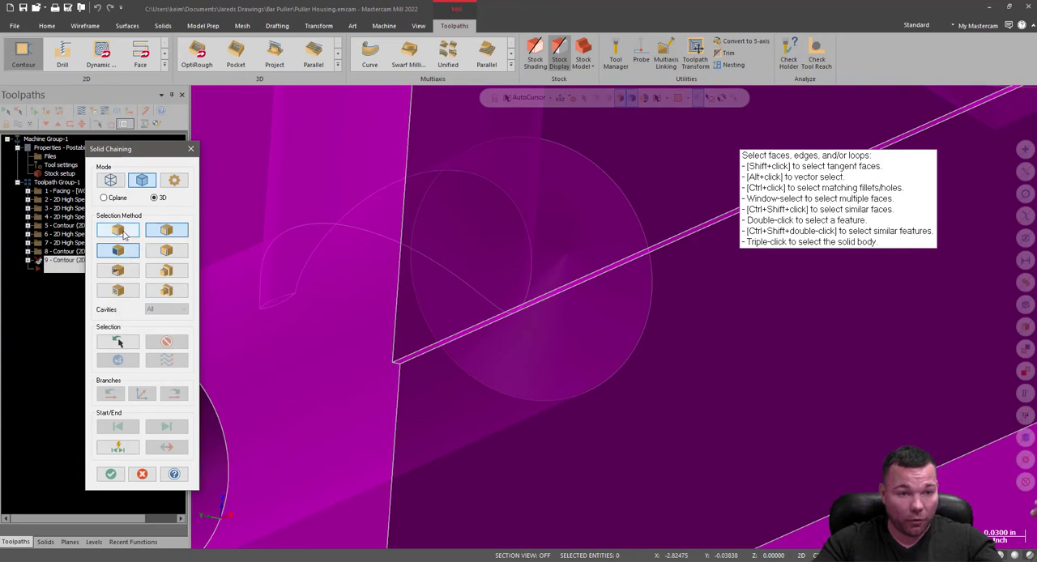
pyautogui.click(118, 231)
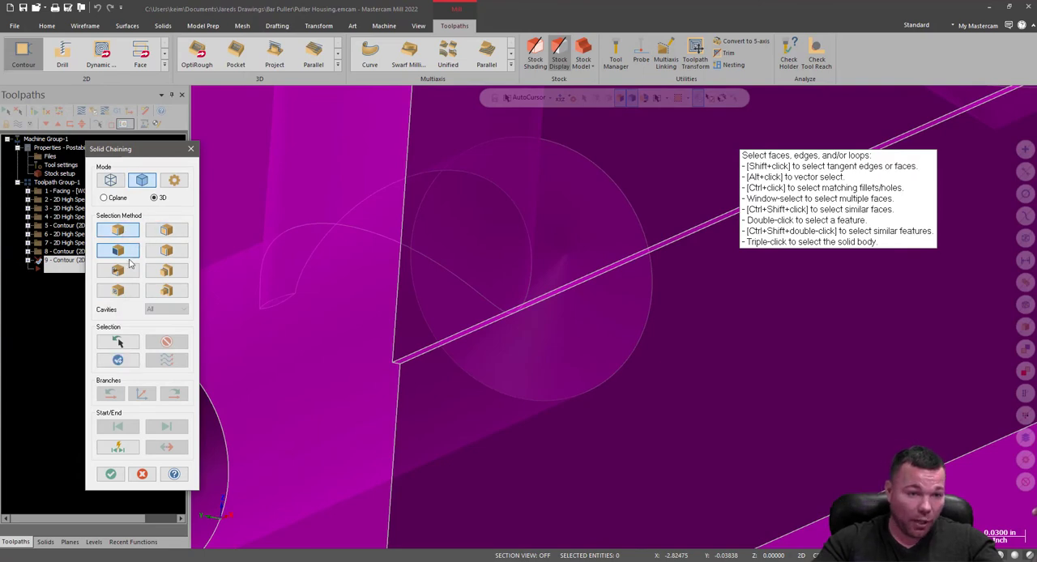
pyautogui.click(415, 354)
pyautogui.scroll(-2, 259, 414)
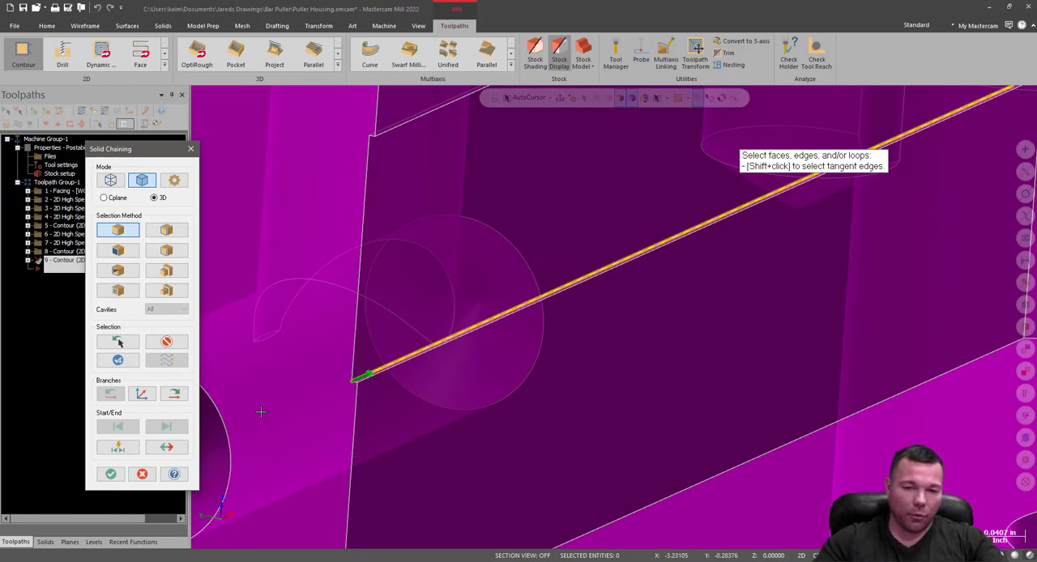
pyautogui.moveTo(260, 412); pyautogui.dragTo(268, 421, button='middle')
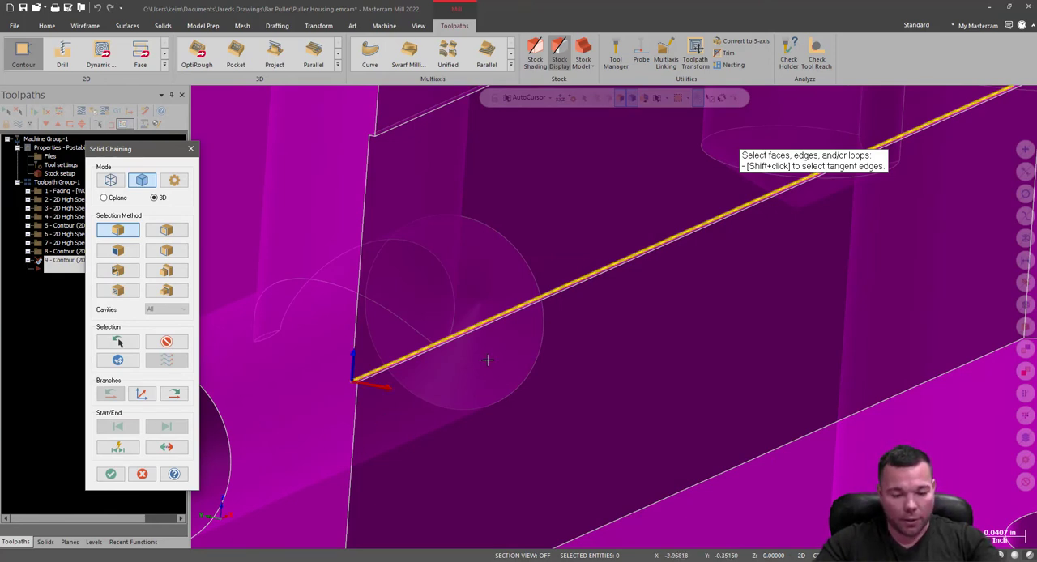
pyautogui.scroll(-2, 425, 410)
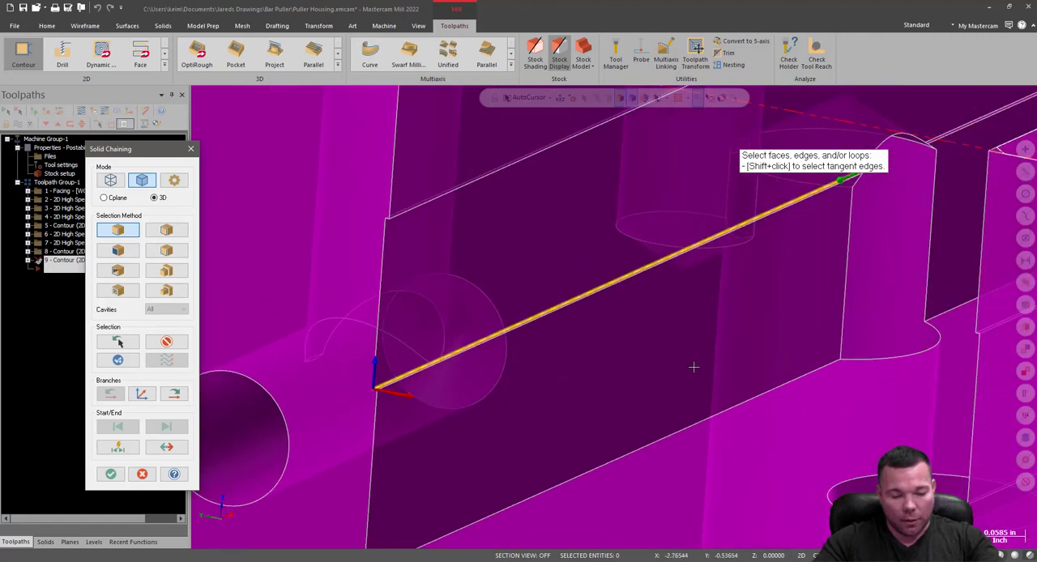
pyautogui.scroll(-4, 479, 364)
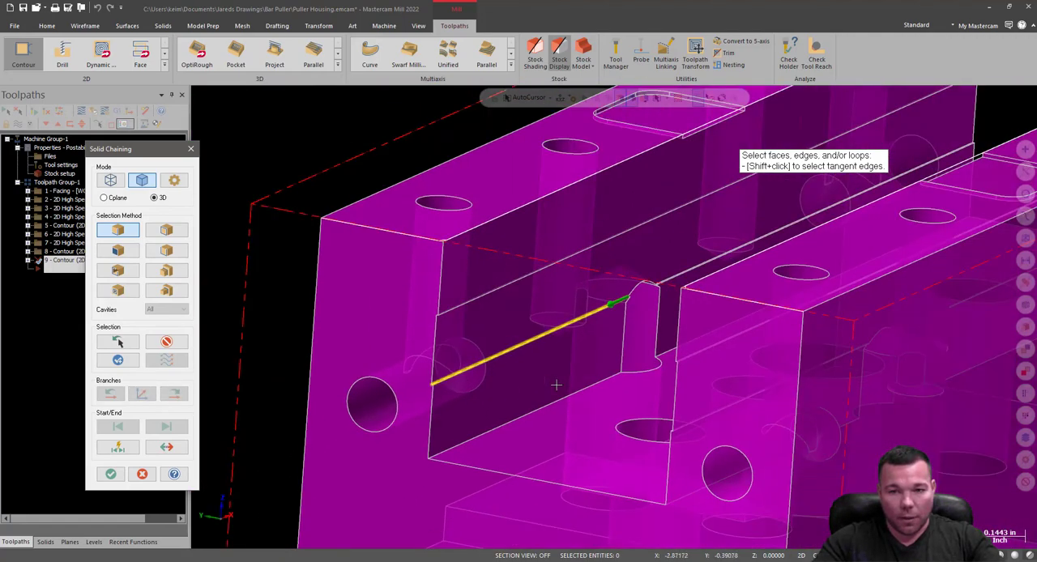
pyautogui.moveTo(646, 322)
pyautogui.mouseDown(button='middle')
pyautogui.moveTo(519, 358)
pyautogui.moveTo(659, 351)
pyautogui.moveTo(642, 312)
pyautogui.moveTo(593, 333)
pyautogui.mouseUp(button='middle')
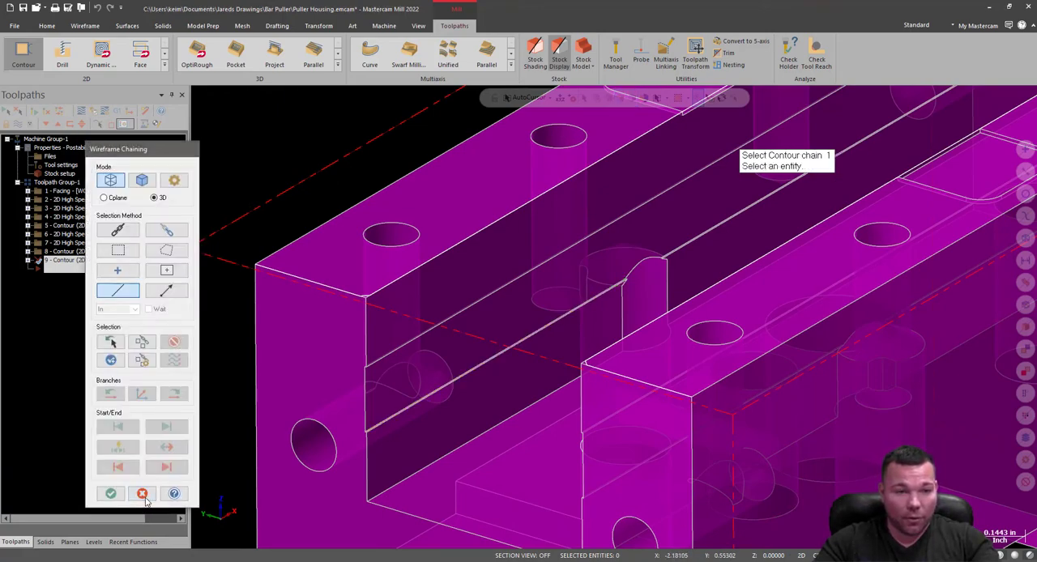
pyautogui.click(142, 493)
# Examine the upper and lower stepped ledges along the inner side wall of the housing's channel.
pyautogui.click(573, 316)
pyautogui.moveTo(584, 316); pyautogui.dragTo(801, 314, button='middle')
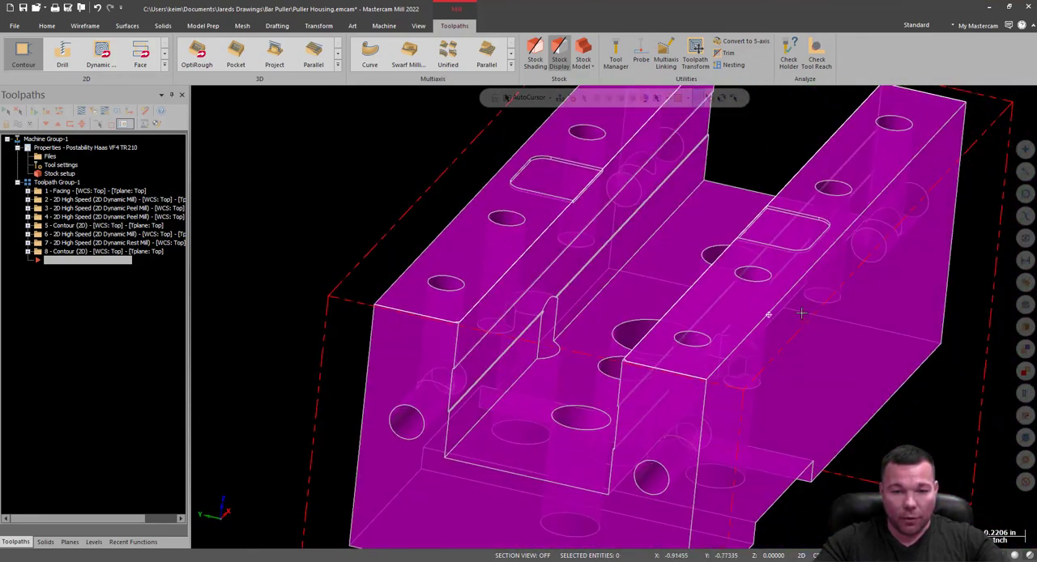
pyautogui.scroll(5, 456, 408)
pyautogui.scroll(2, 444, 417)
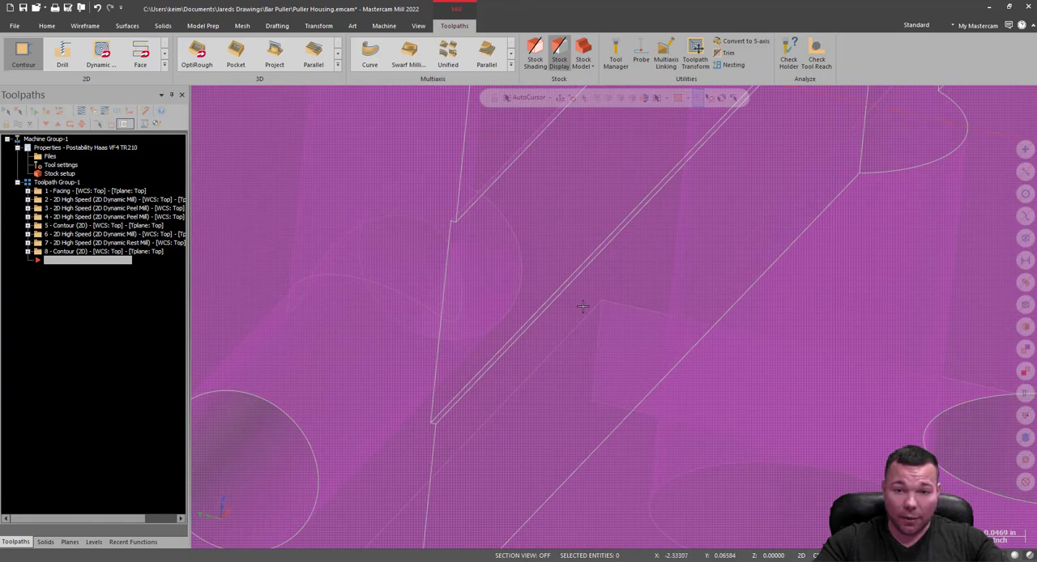
pyautogui.scroll(-5, 426, 357)
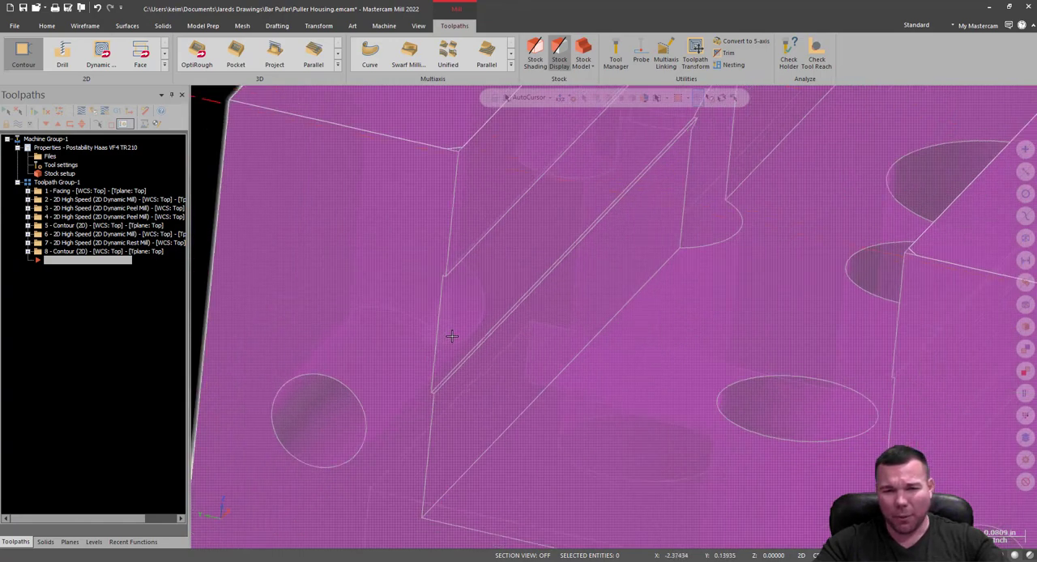
pyautogui.moveTo(688, 276); pyautogui.dragTo(649, 395, button='middle')
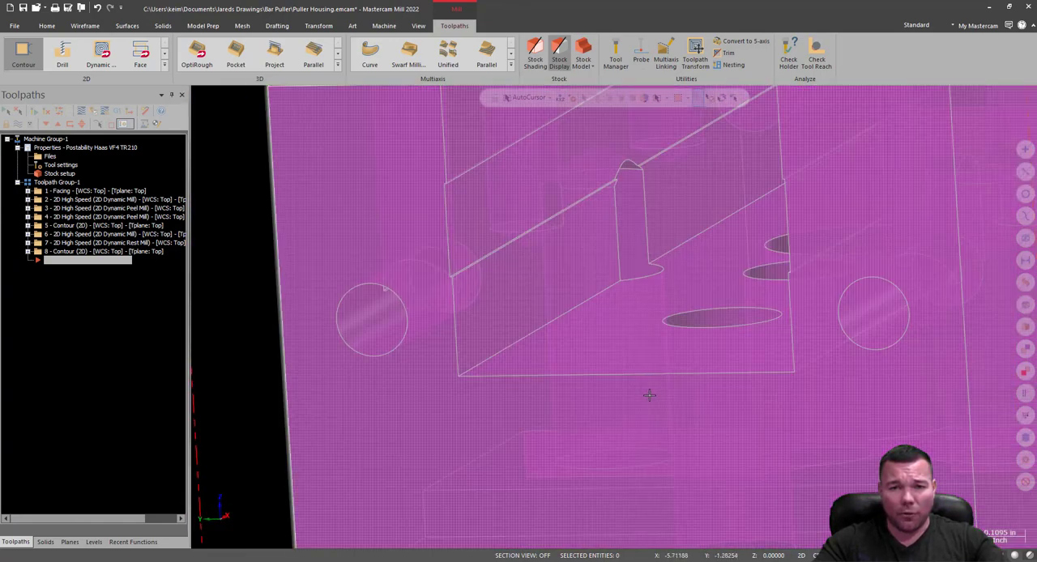
pyautogui.scroll(-5, 646, 394)
pyautogui.scroll(4, 561, 314)
pyautogui.scroll(5, 561, 313)
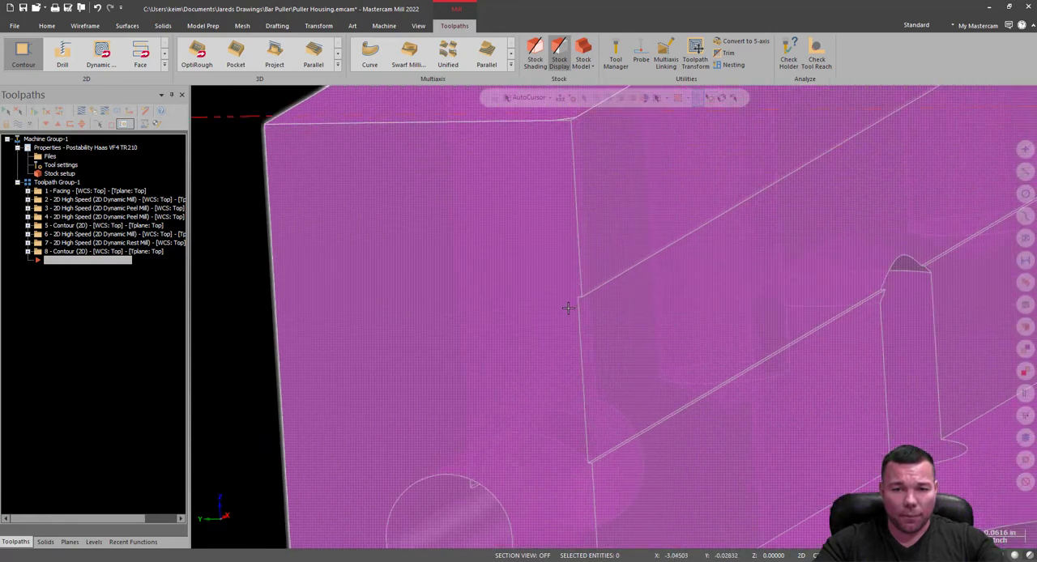
# Start a 2D contour toolpath and chain the lower solid edge of the upper ledge on one channel wall, using single-edge selection.
pyautogui.scroll(2, 598, 287)
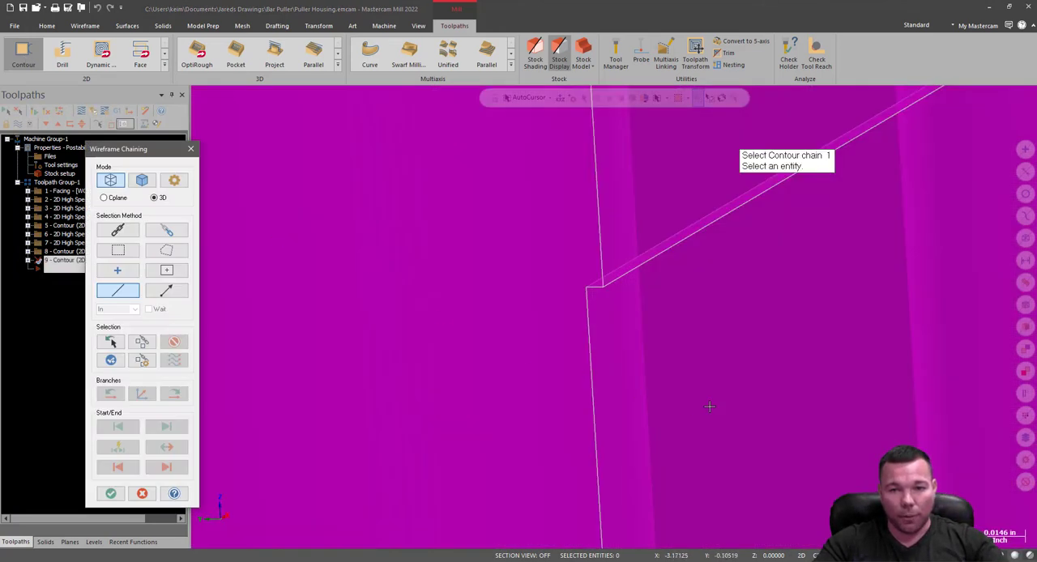
pyautogui.scroll(-6, 591, 368)
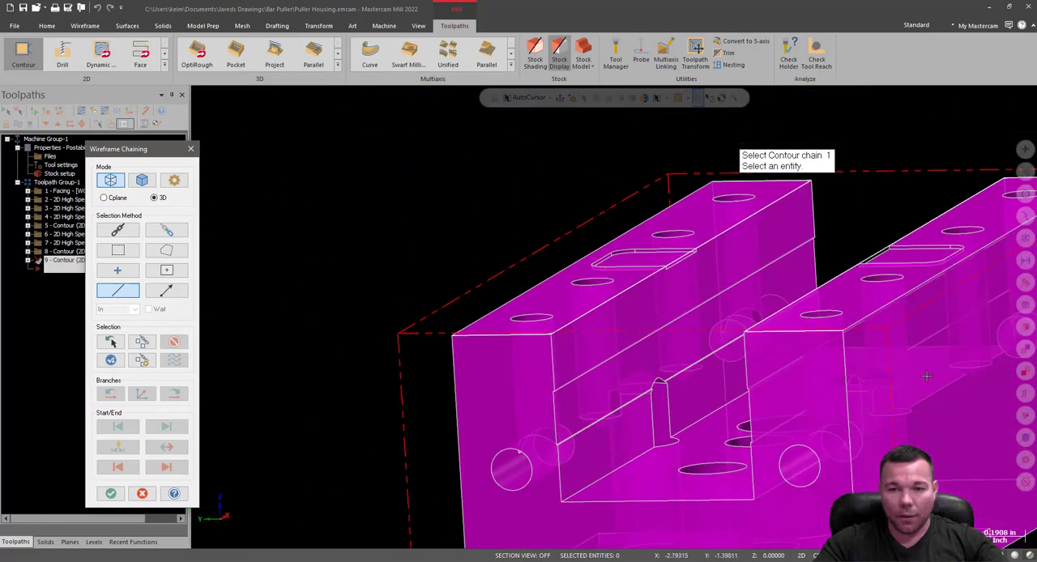
pyautogui.scroll(2, 787, 307)
pyautogui.moveTo(787, 308); pyautogui.dragTo(602, 311, button='middle')
pyautogui.scroll(-4, 521, 280)
pyautogui.scroll(5, 861, 342)
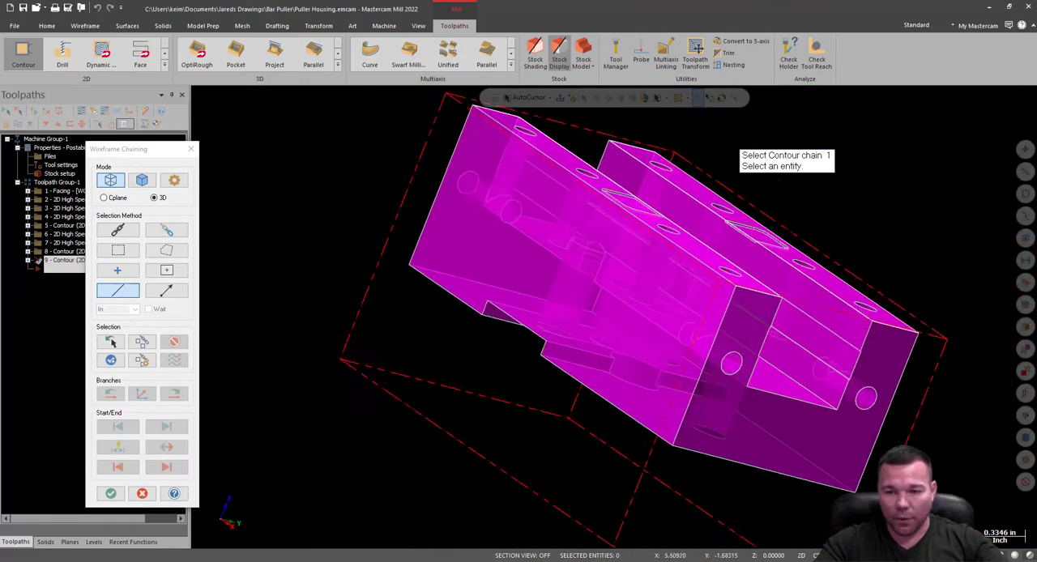
pyautogui.scroll(8, 861, 342)
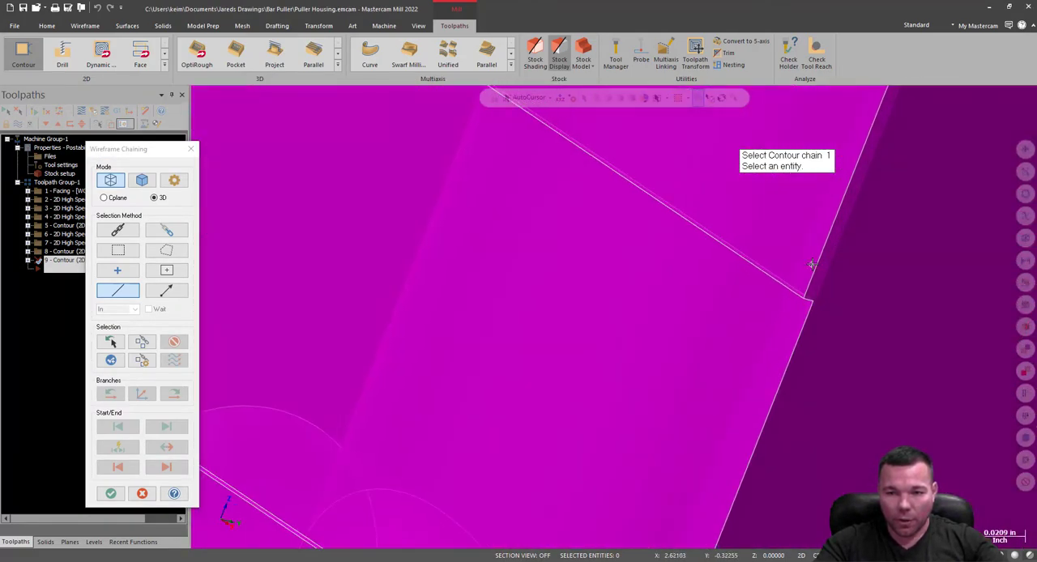
pyautogui.moveTo(834, 225); pyautogui.dragTo(811, 314, button='middle')
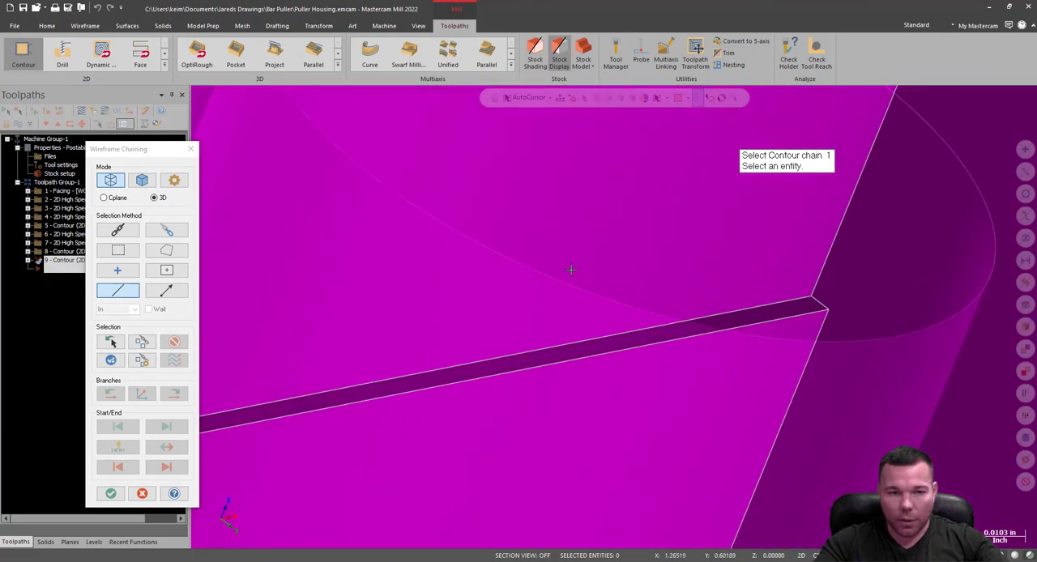
pyautogui.click(141, 180)
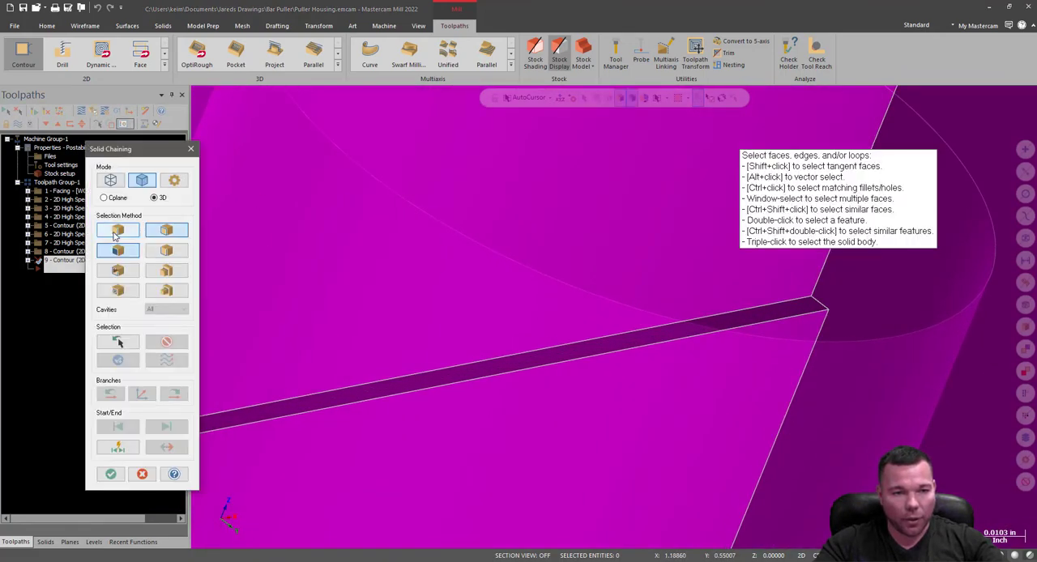
pyautogui.click(117, 231)
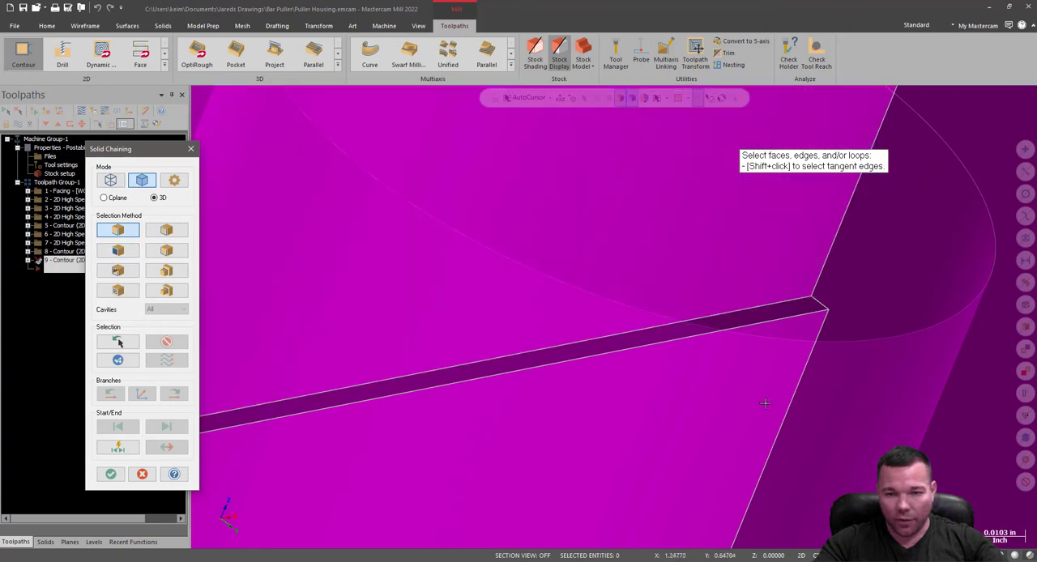
pyautogui.click(815, 314)
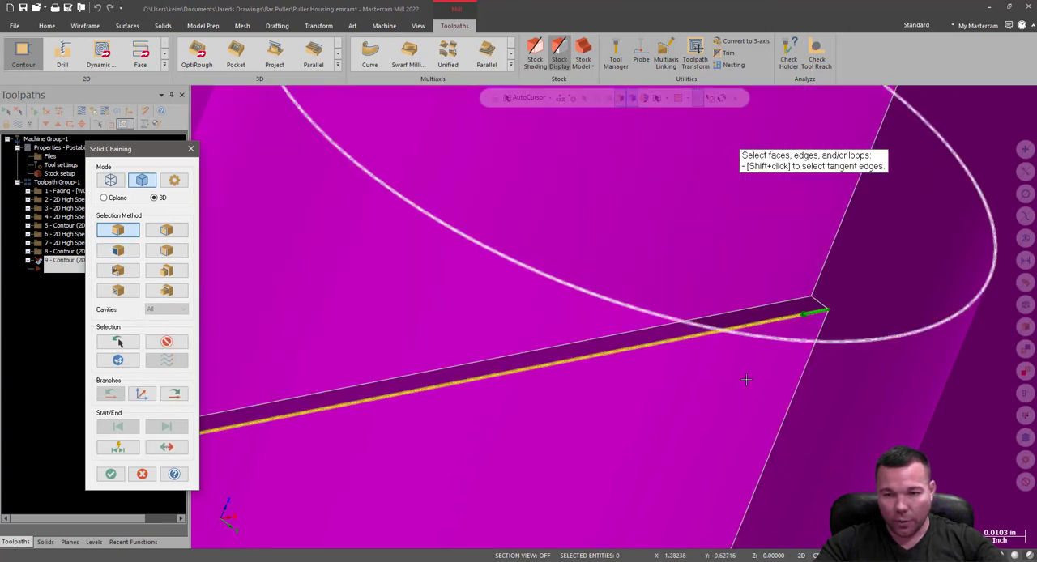
# Chain the matching upper ledge edge on the opposite channel wall and accept both contour chains.
pyautogui.scroll(-8, 798, 405)
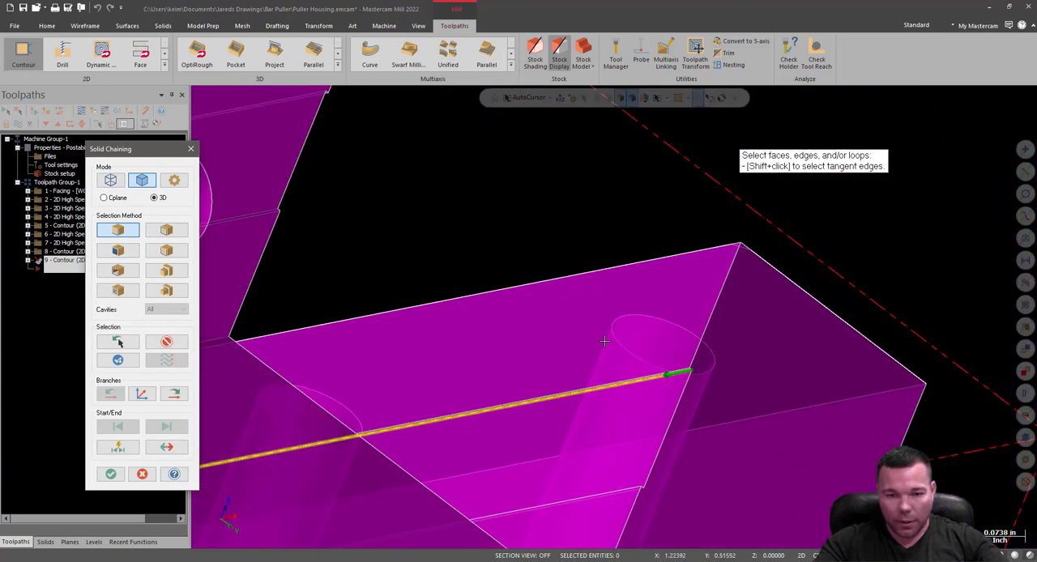
pyautogui.moveTo(607, 341); pyautogui.dragTo(709, 413, button='middle')
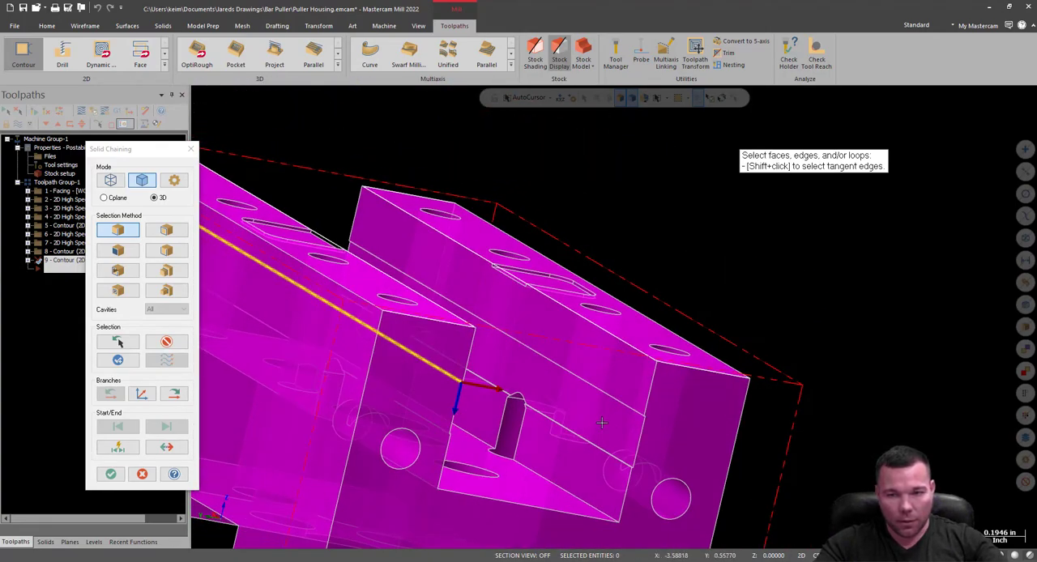
pyautogui.scroll(8, 599, 417)
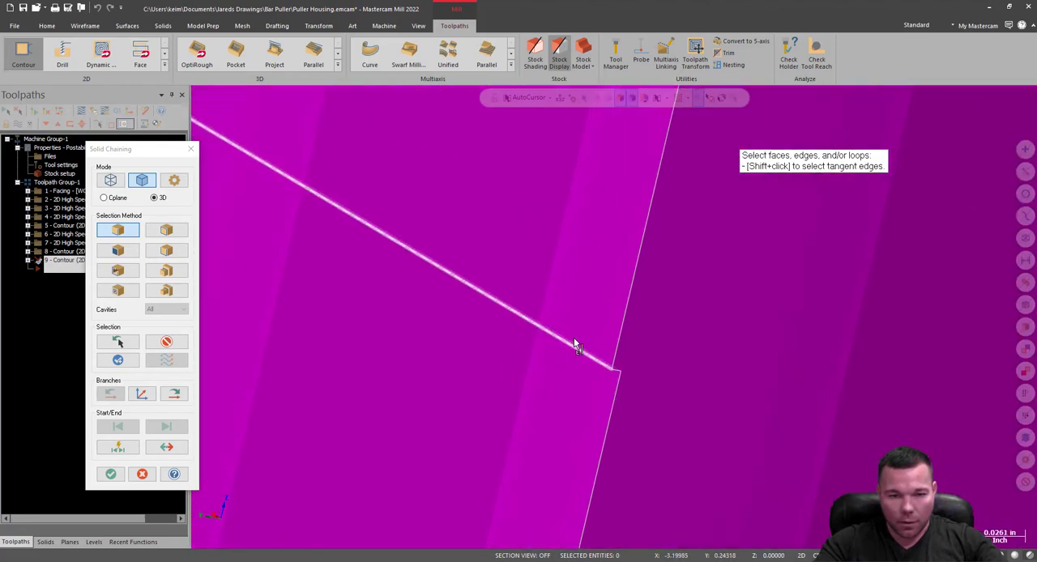
pyautogui.moveTo(576, 346); pyautogui.dragTo(706, 344, button='middle')
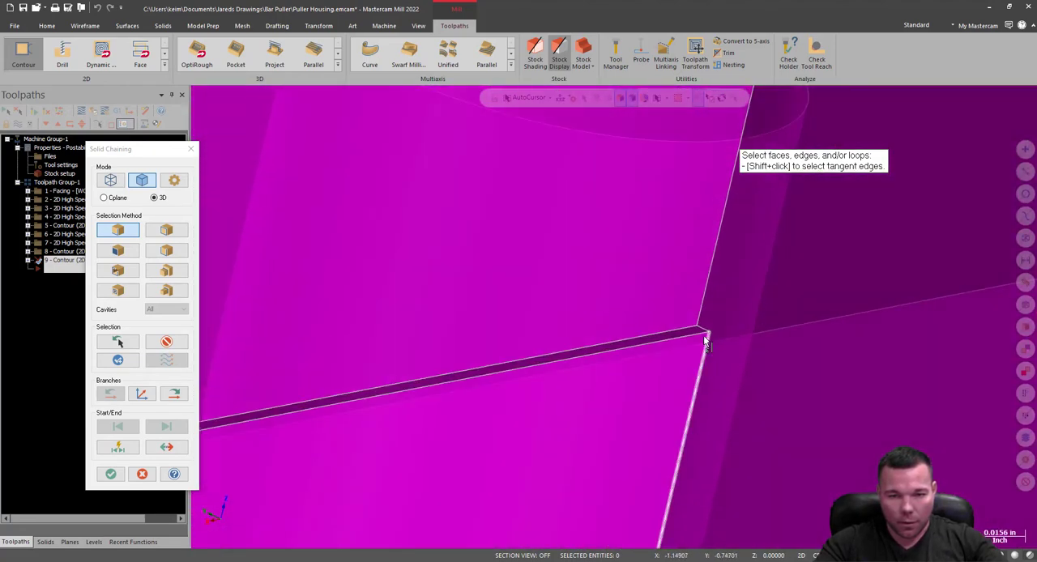
pyautogui.click(704, 339)
pyautogui.scroll(-4, 616, 397)
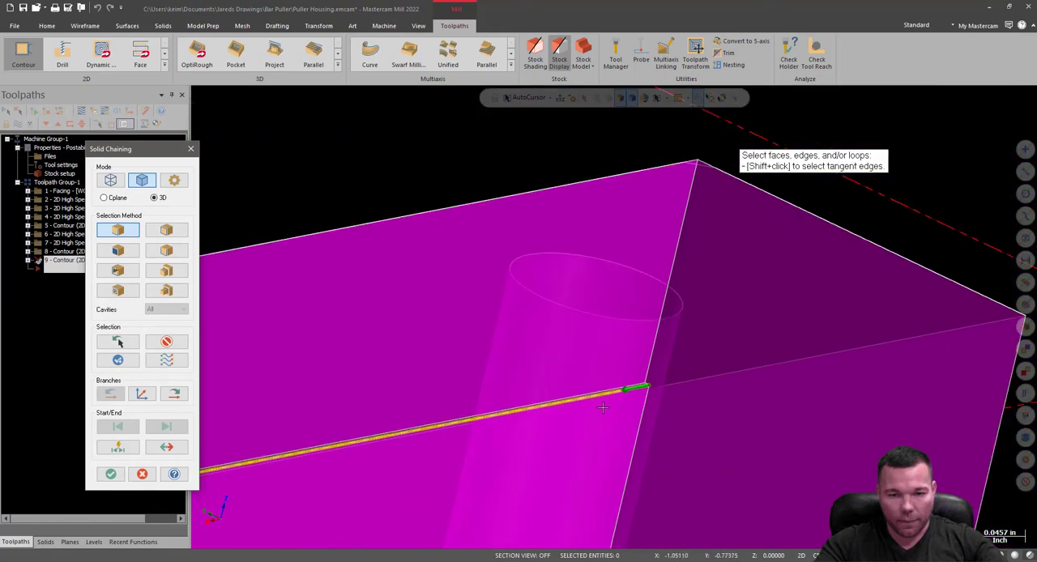
pyautogui.scroll(-8, 603, 408)
pyautogui.moveTo(650, 394); pyautogui.dragTo(469, 411, button='middle')
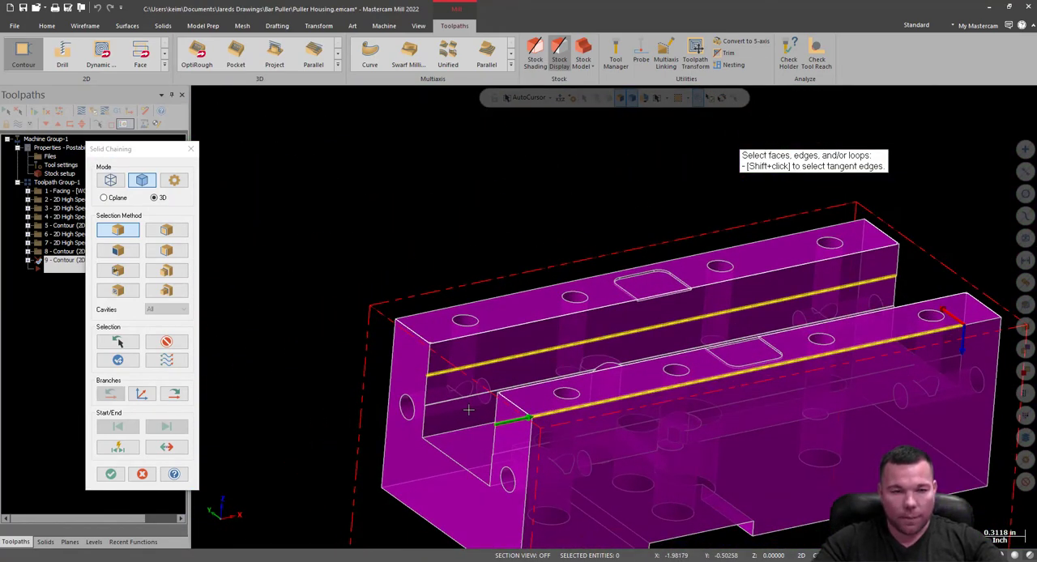
pyautogui.click(110, 474)
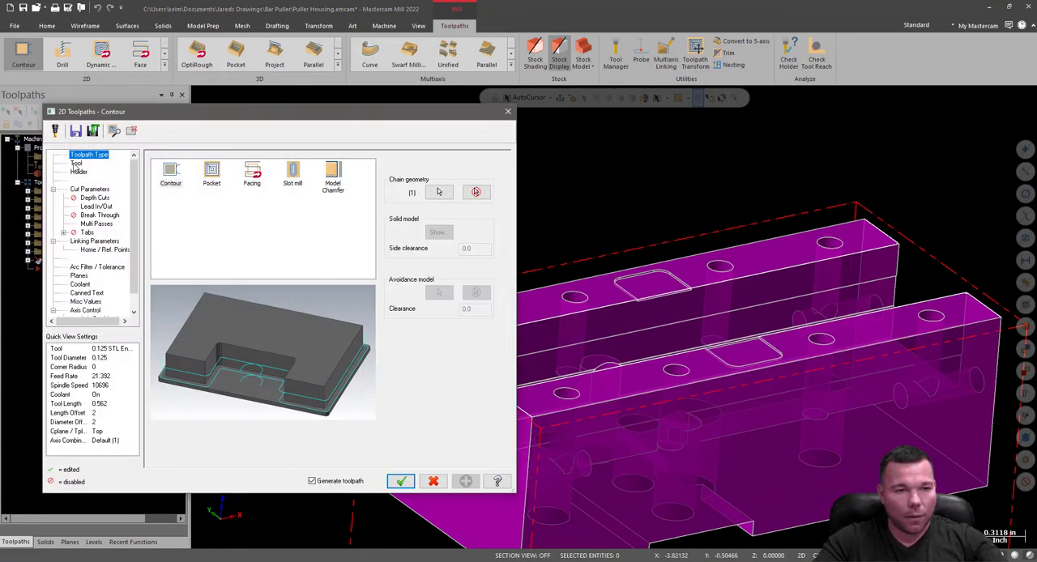
# Create a new tool of type Slot mill for the contour toolpath and proceed to its geometry.
pyautogui.click(76, 165)
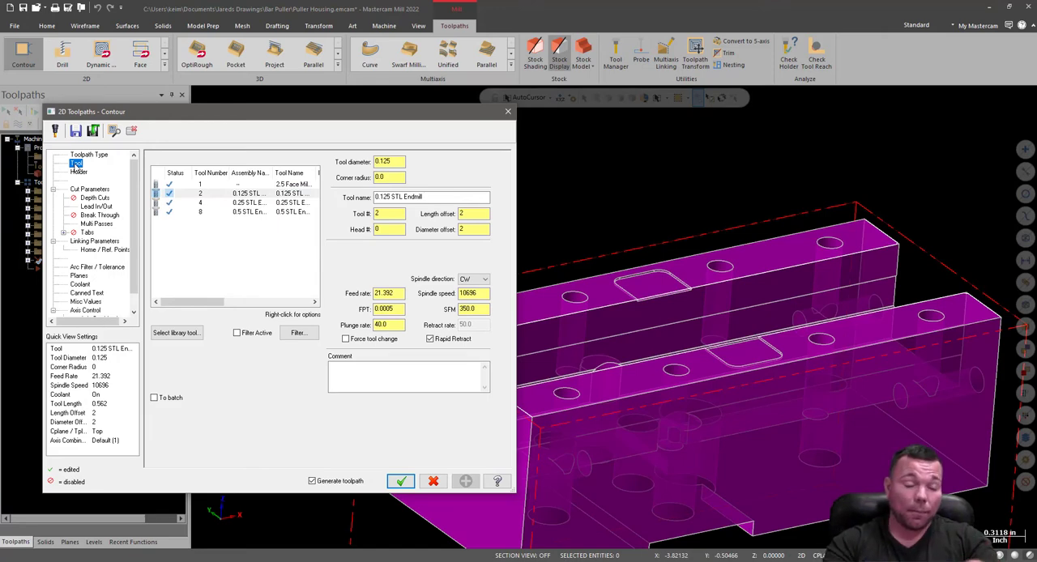
pyautogui.rightClick(201, 268)
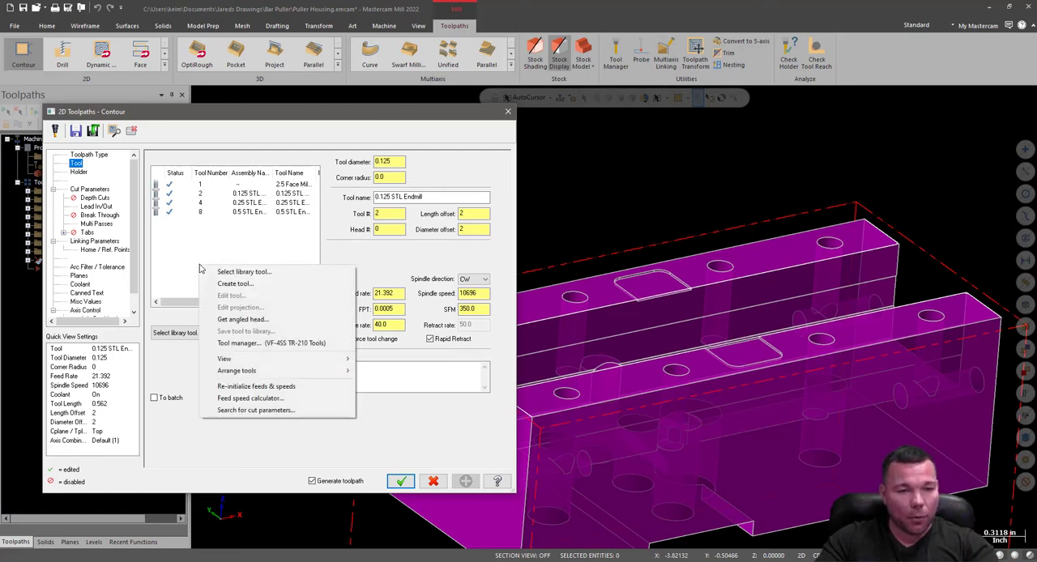
pyautogui.click(243, 288)
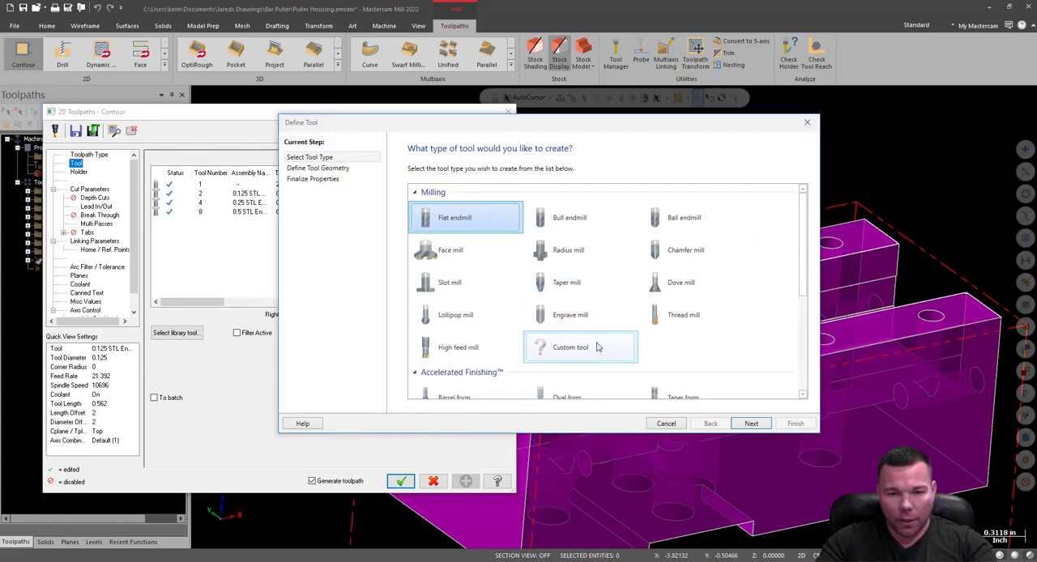
pyautogui.click(444, 288)
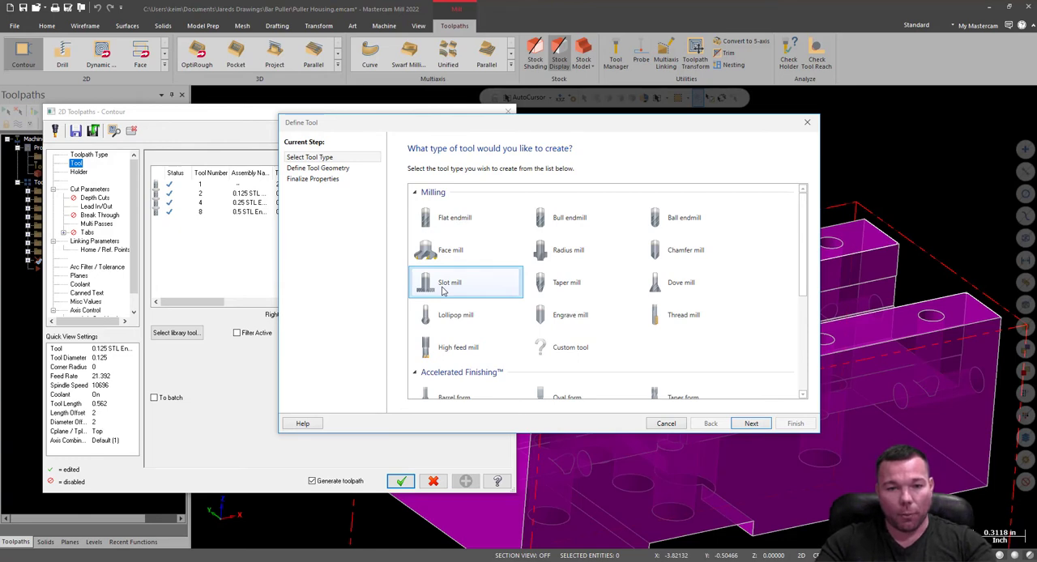
pyautogui.click(751, 423)
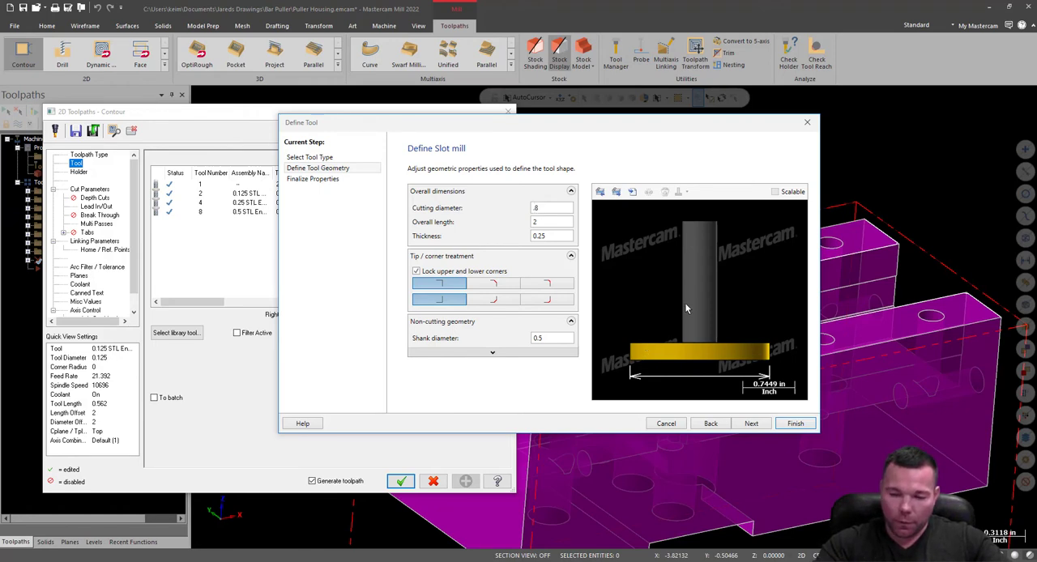
# Set the slot mill's cutting diameter to 0.845, overall length to 2.2 and thickness to 0.1875.
pyautogui.click(548, 220)
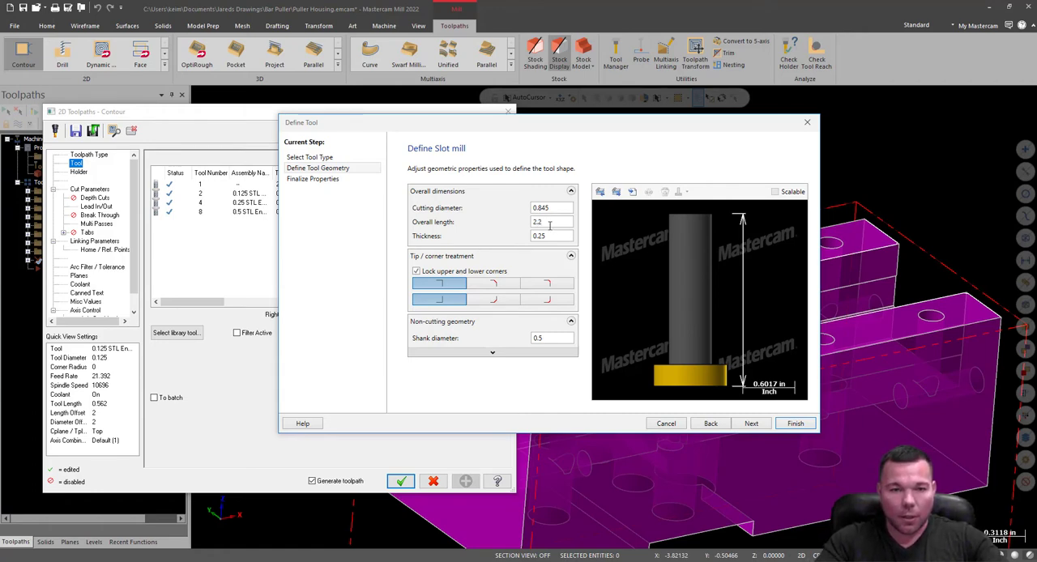
pyautogui.press('Tab')
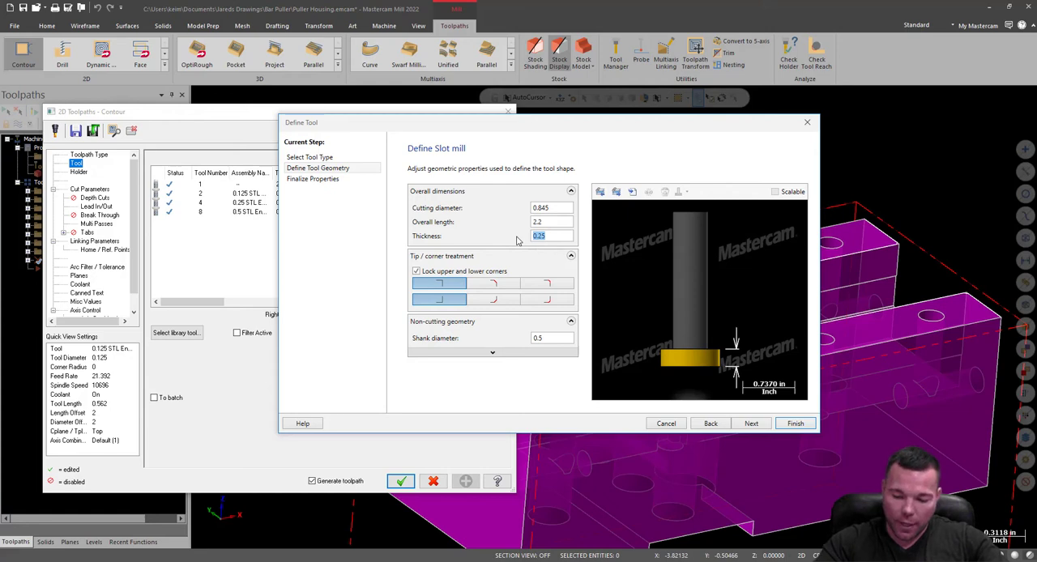
pyautogui.write('1.875')
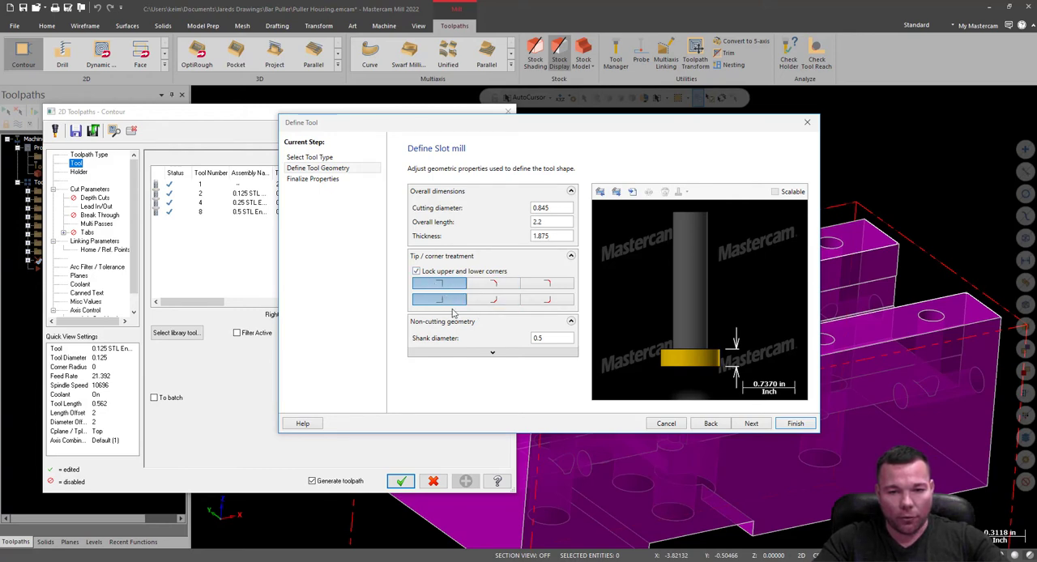
pyautogui.click(557, 334)
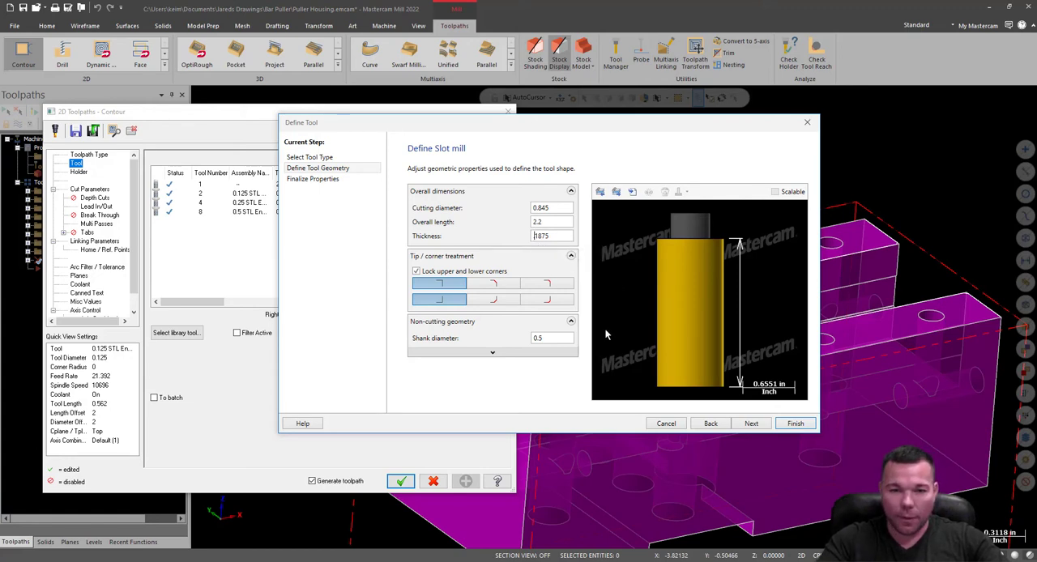
pyautogui.click(554, 338)
pyautogui.moveTo(554, 340); pyautogui.dragTo(502, 349)
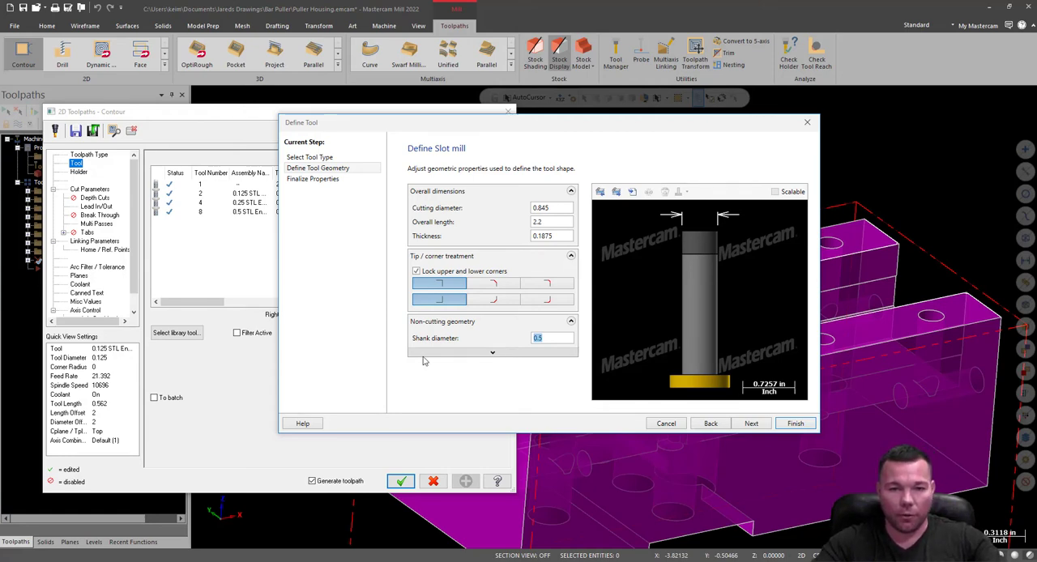
# Set the slot mill's shoulder length to 0.2 and finish the tool definition.
pyautogui.click(491, 356)
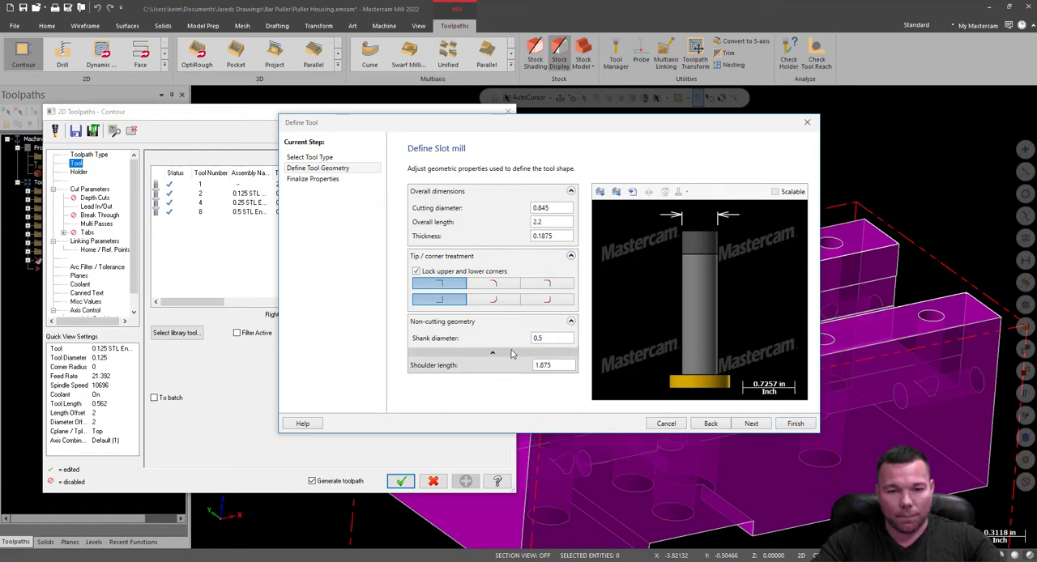
pyautogui.moveTo(561, 365); pyautogui.dragTo(520, 374)
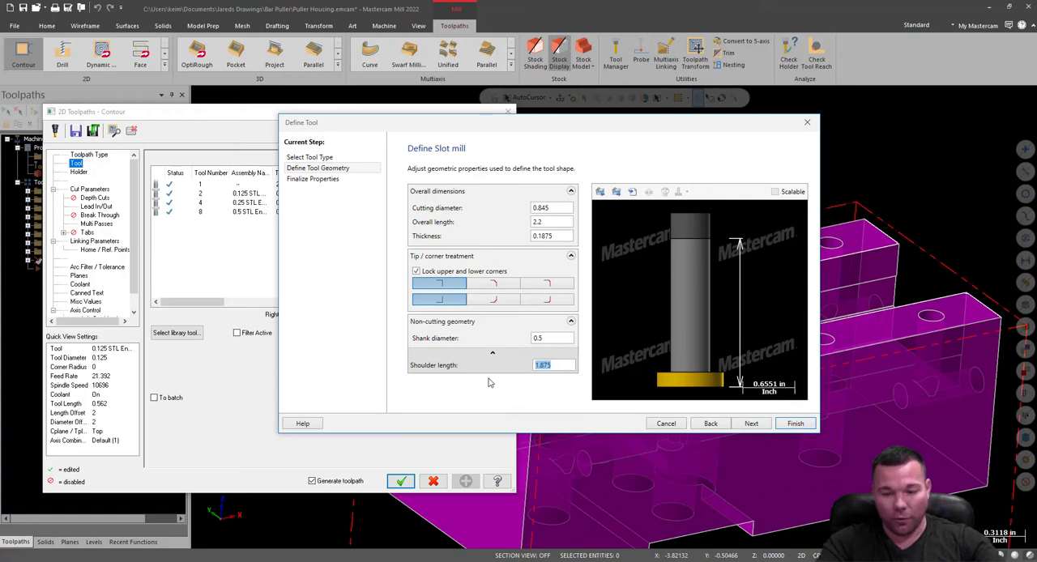
pyautogui.write('.2')
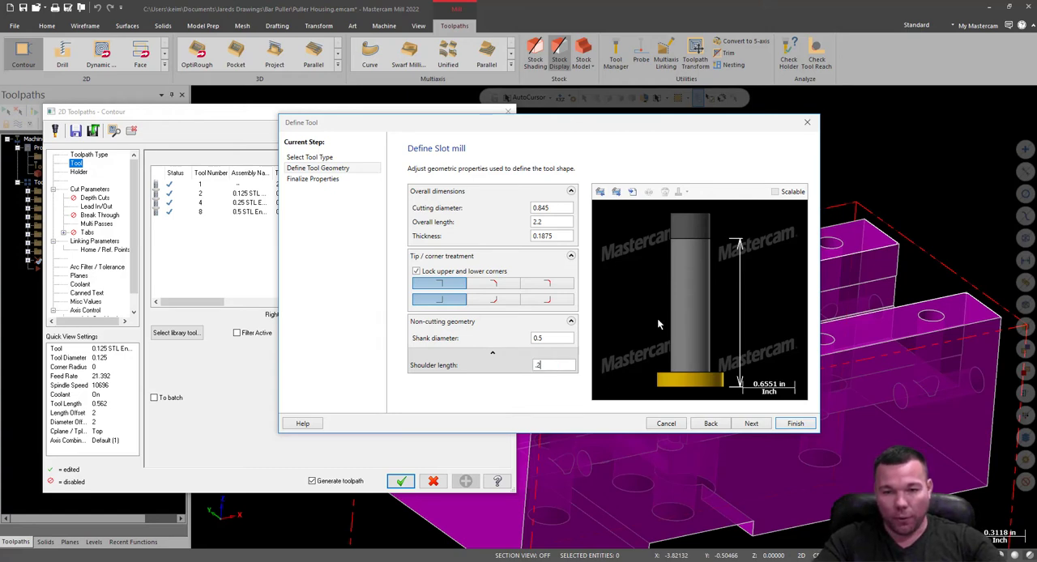
pyautogui.press('Tab')
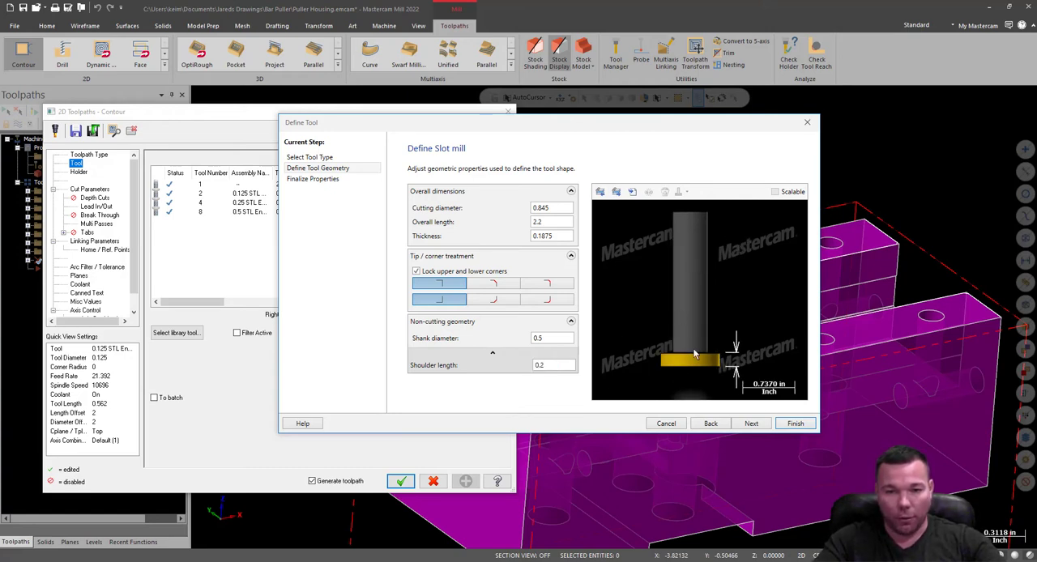
pyautogui.click(796, 424)
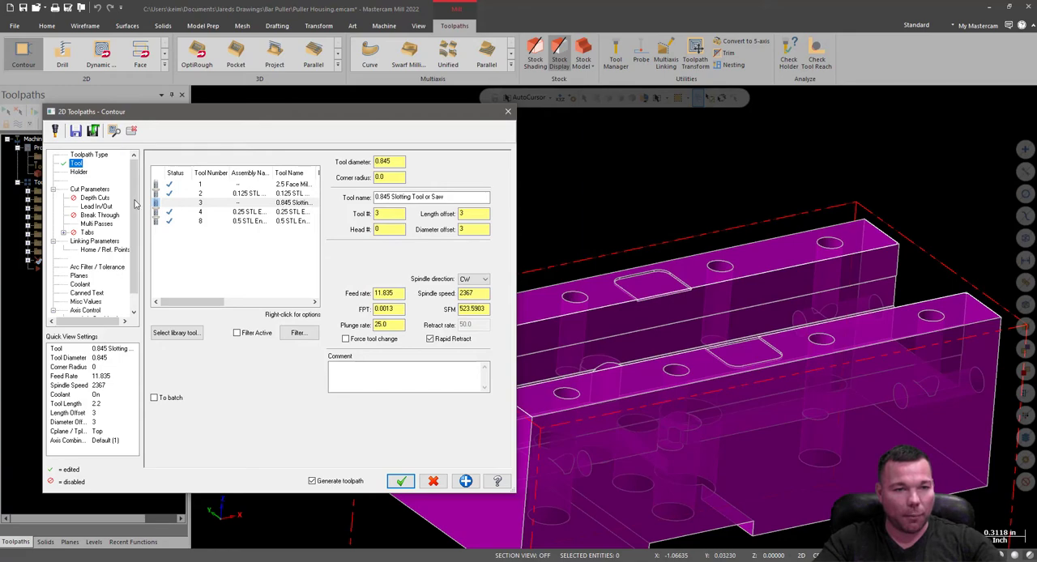
# Load the CT40-in holder library and assign the C4C3-0020 holder to the slot mill.
pyautogui.click(78, 173)
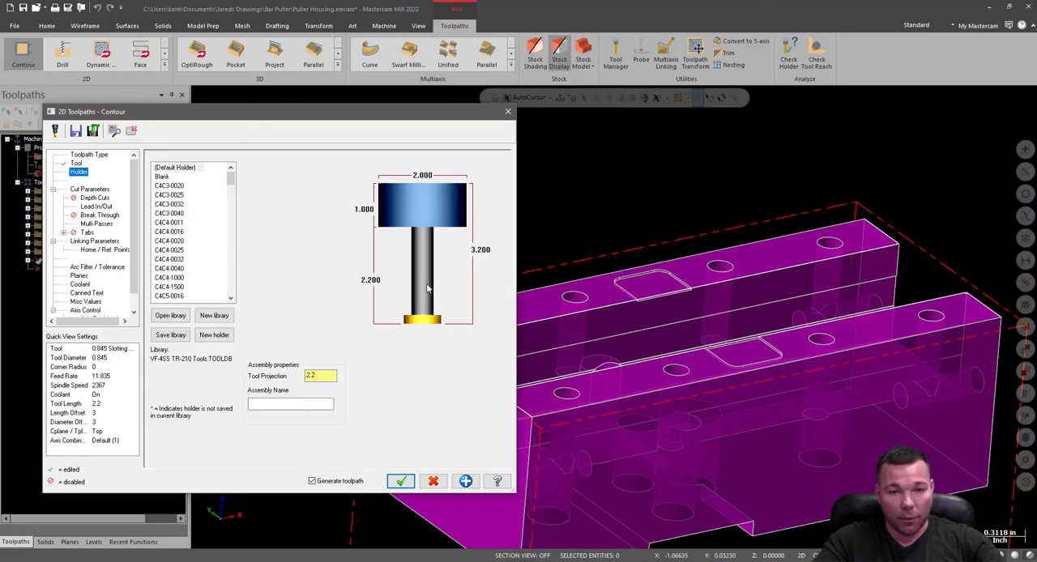
pyautogui.click(171, 315)
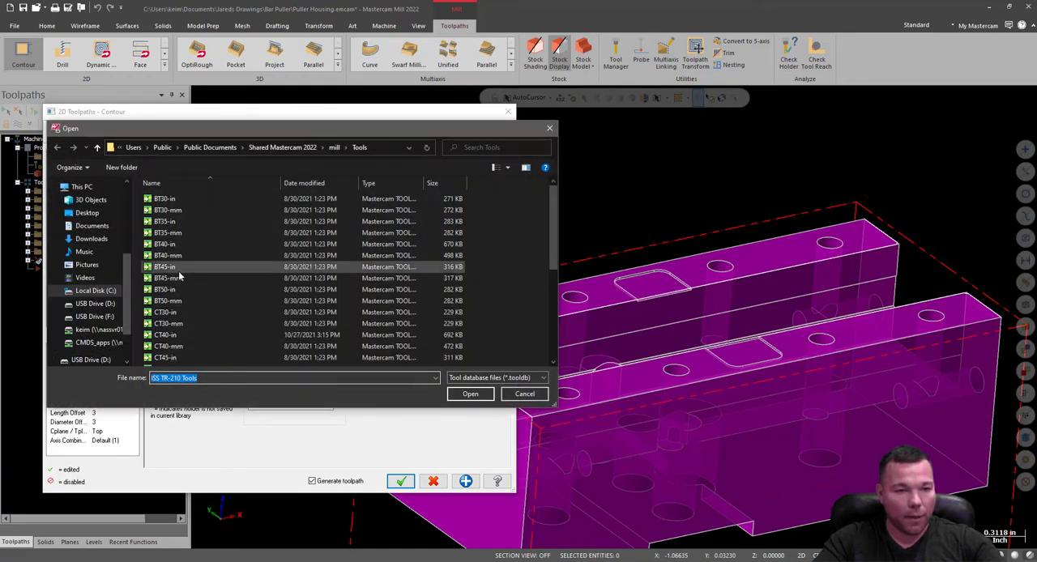
pyautogui.scroll(-1, 180, 277)
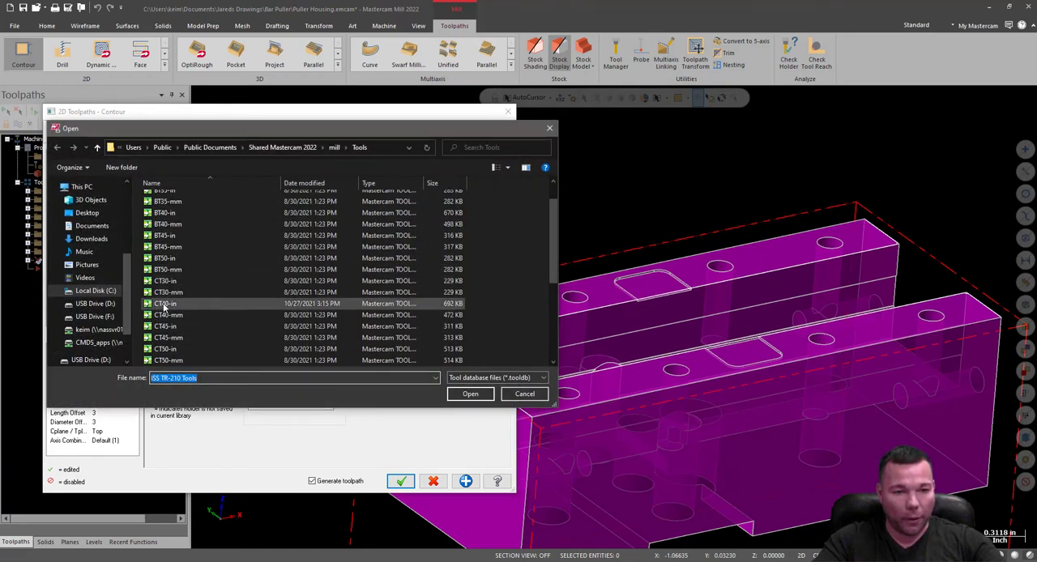
pyautogui.click(164, 305)
pyautogui.doubleClick(165, 305)
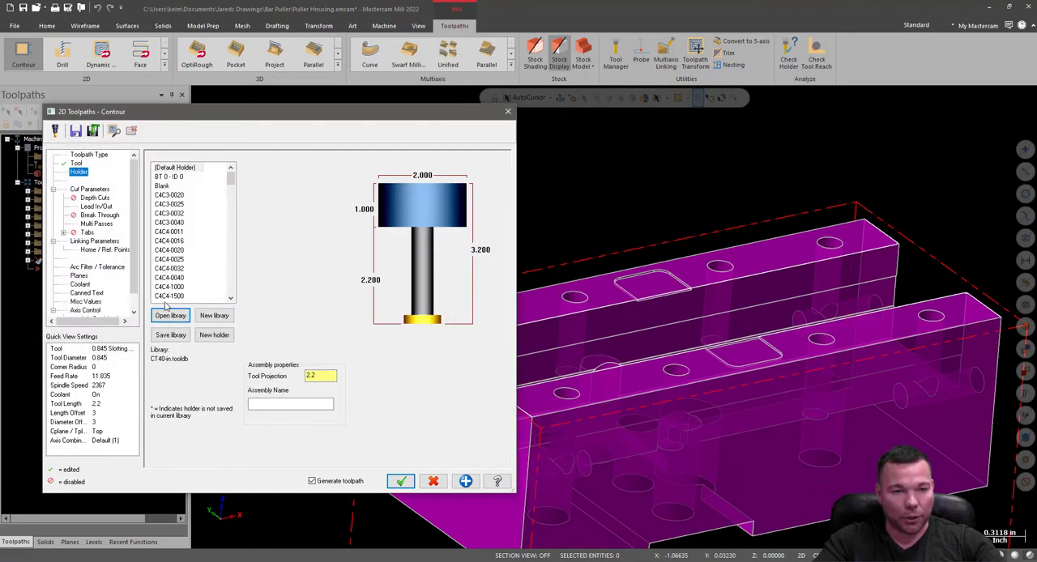
pyautogui.click(173, 250)
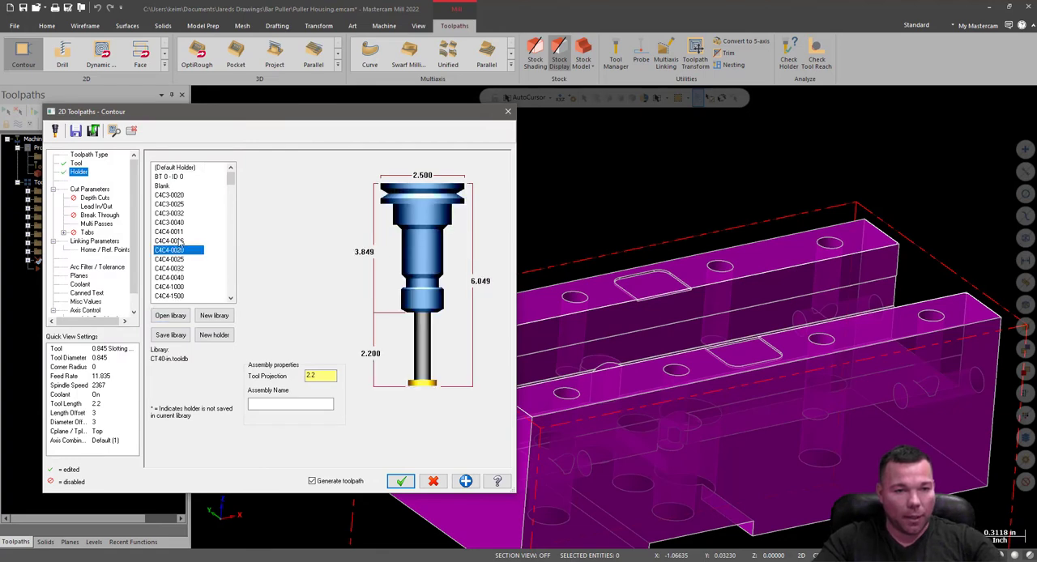
pyautogui.click(180, 195)
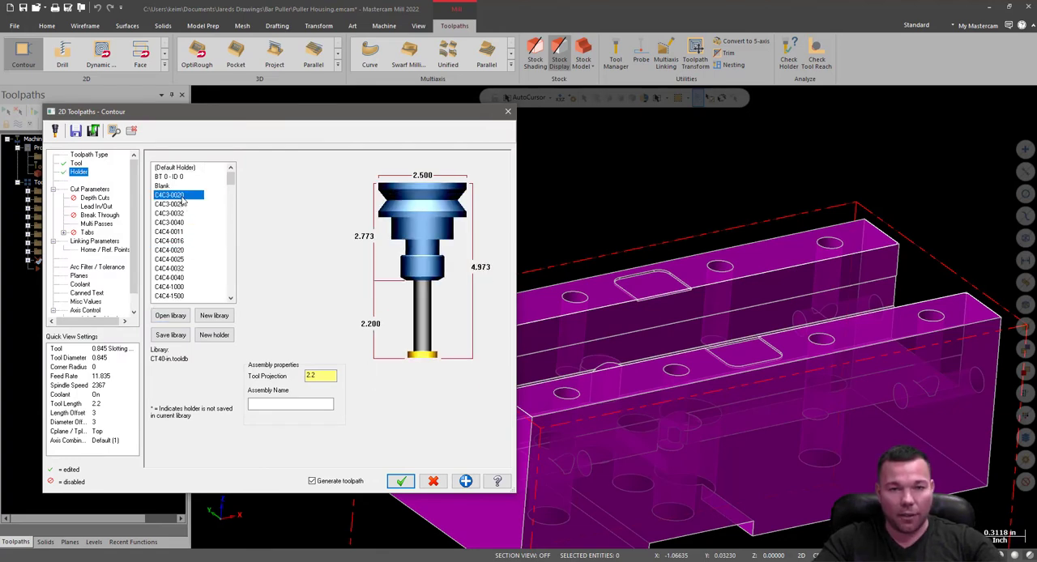
# Switch the slot mill's holder to C4C3-0032 and set the tool projection to 1.0.
pyautogui.click(180, 204)
pyautogui.click(179, 197)
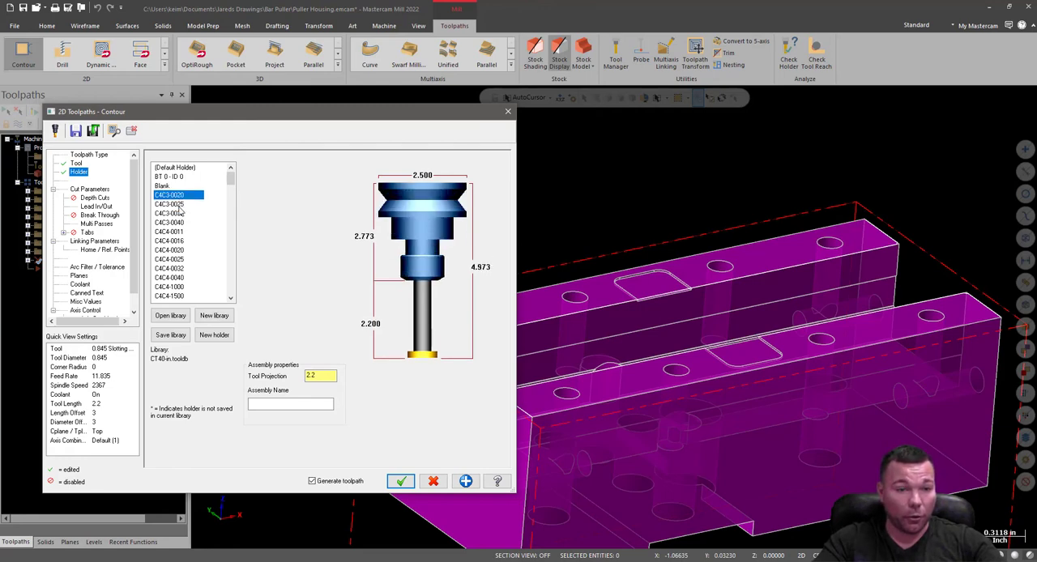
pyautogui.click(179, 205)
pyautogui.click(179, 214)
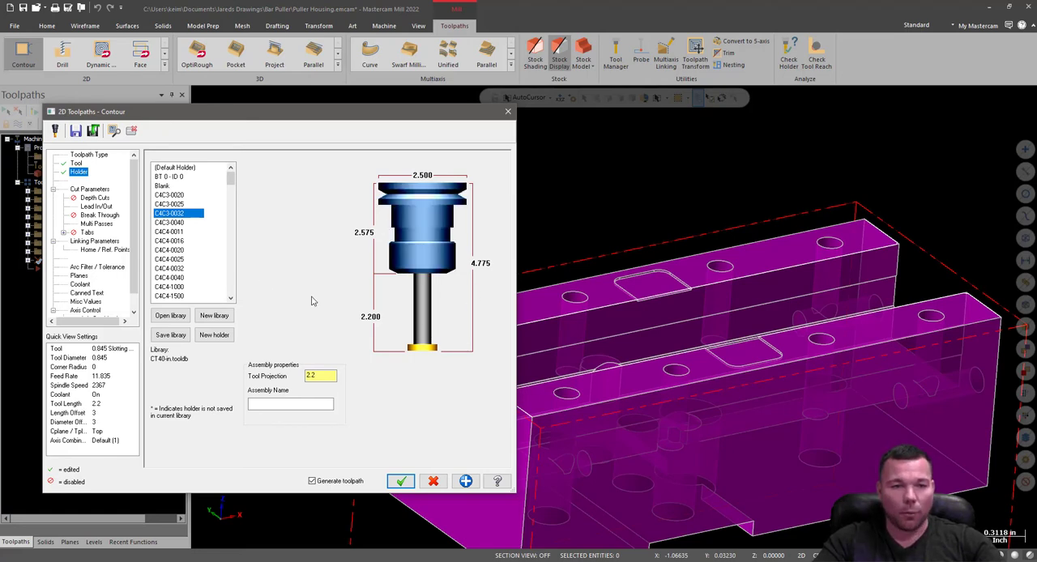
pyautogui.click(320, 377)
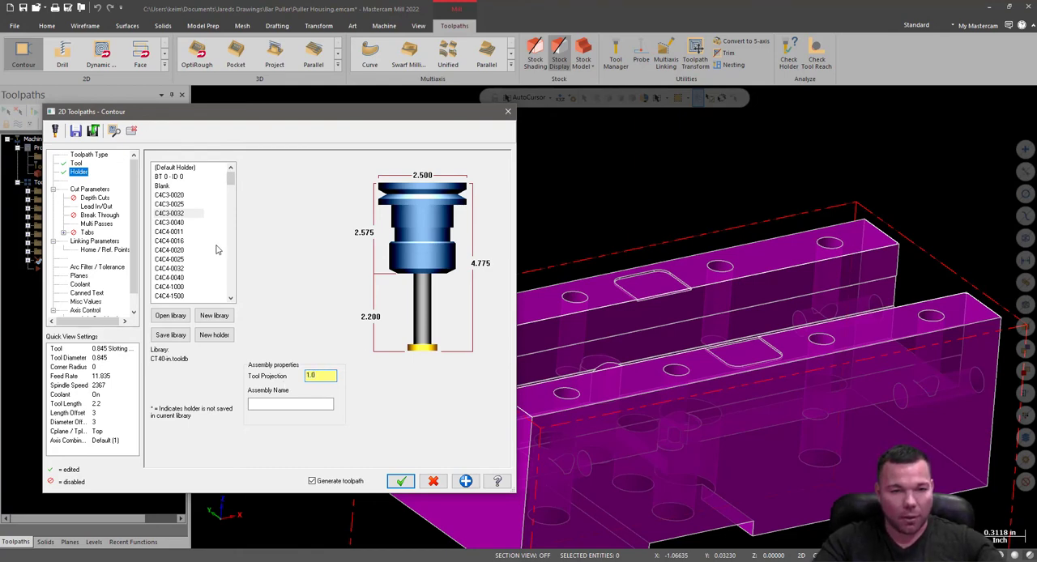
pyautogui.click(320, 405)
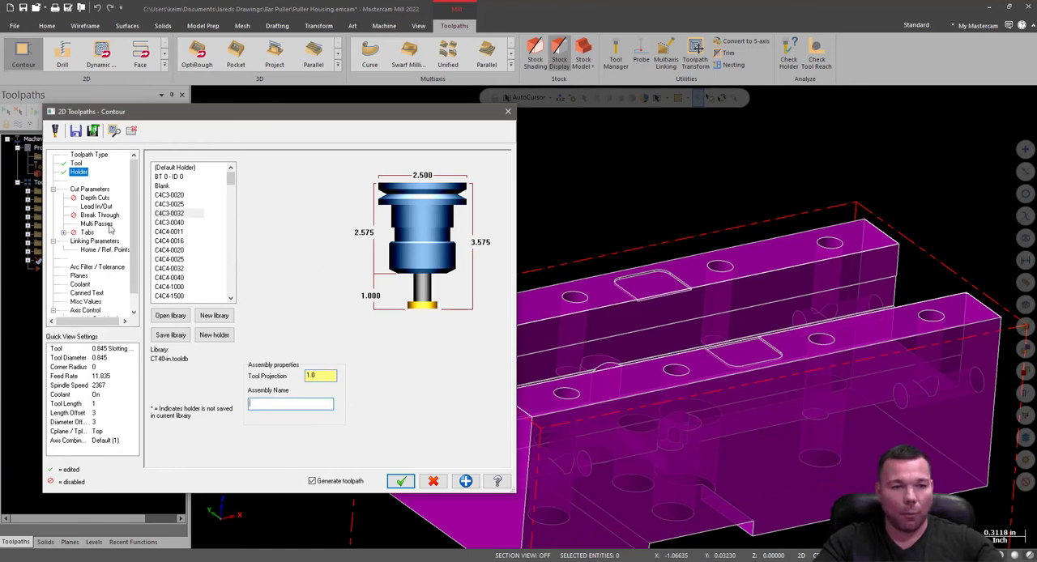
# Review the contour's cut parameters, depth cuts, lead in/out, break through and tabs, and turn off multi passes.
pyautogui.click(90, 189)
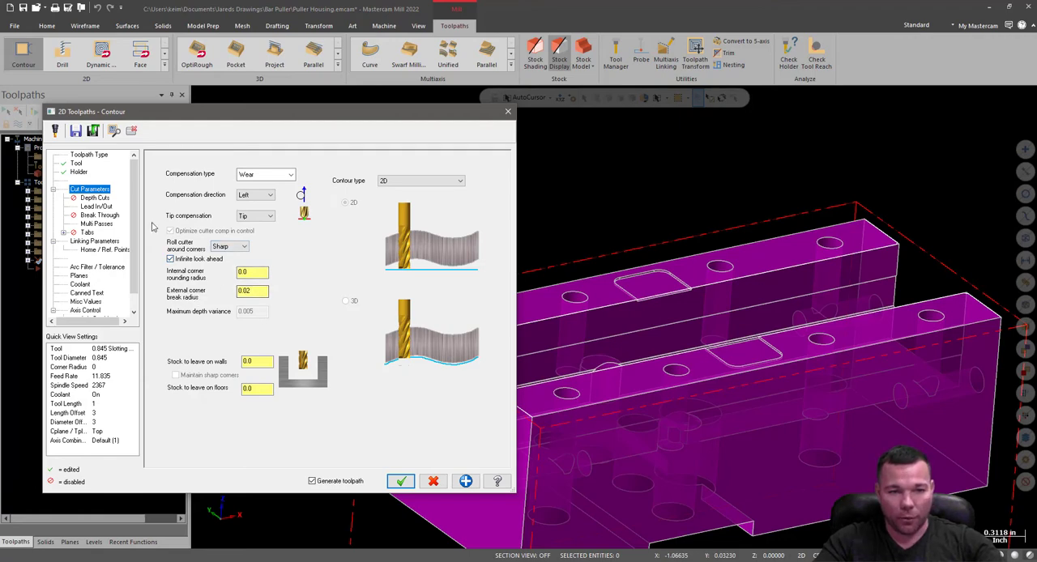
pyautogui.click(95, 197)
pyautogui.click(95, 208)
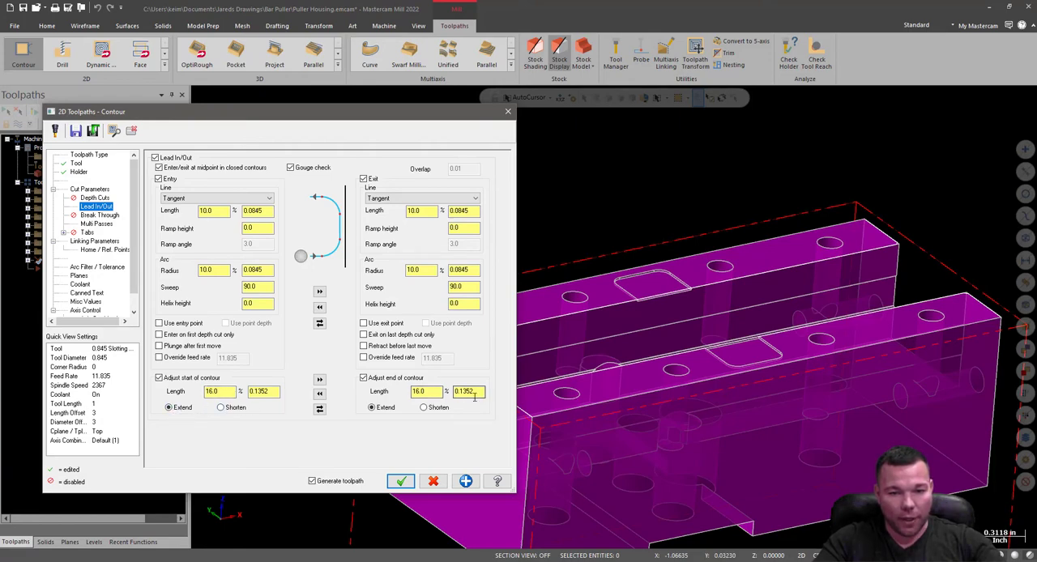
pyautogui.click(83, 216)
pyautogui.click(96, 224)
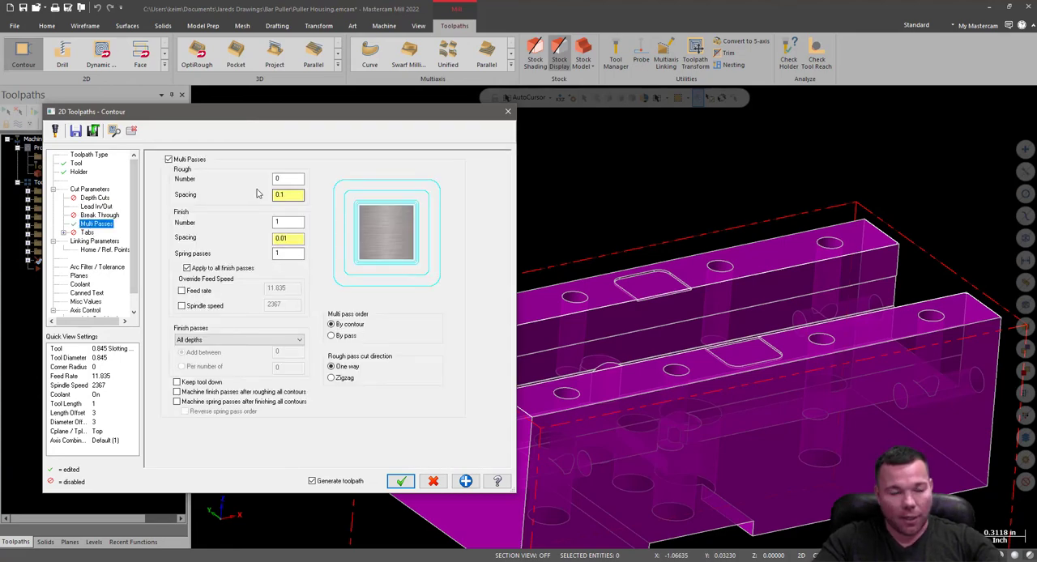
pyautogui.click(169, 159)
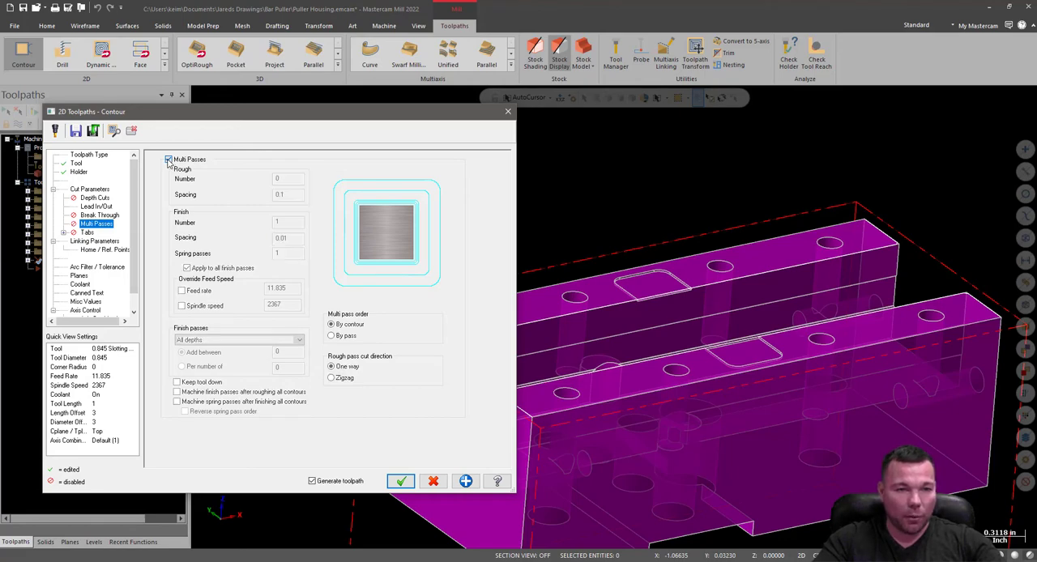
pyautogui.click(87, 233)
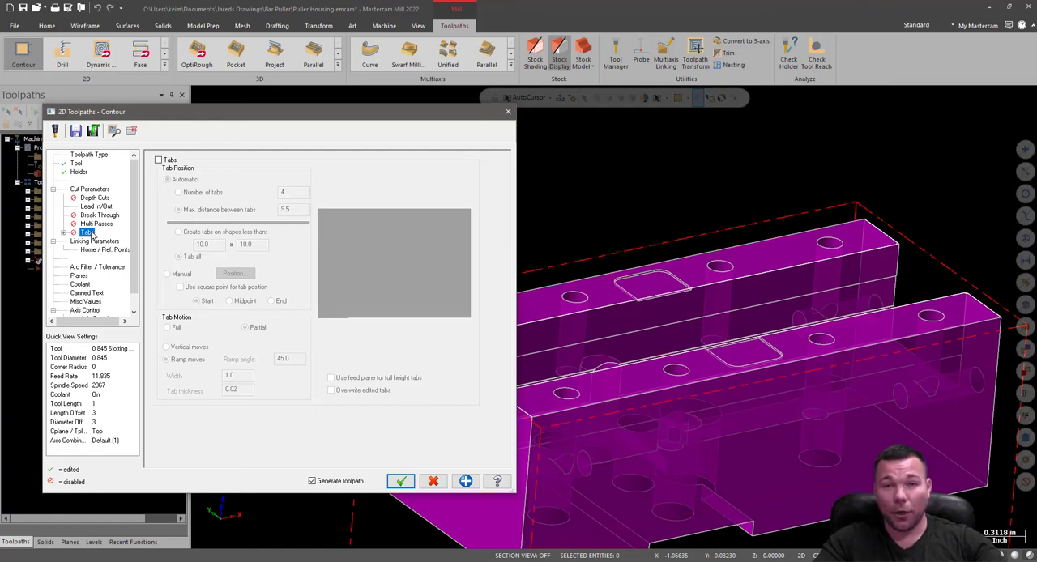
# Set the contour's linking depth to -0.413 by picking the end of the lower ledge edge on the channel wall.
pyautogui.click(87, 242)
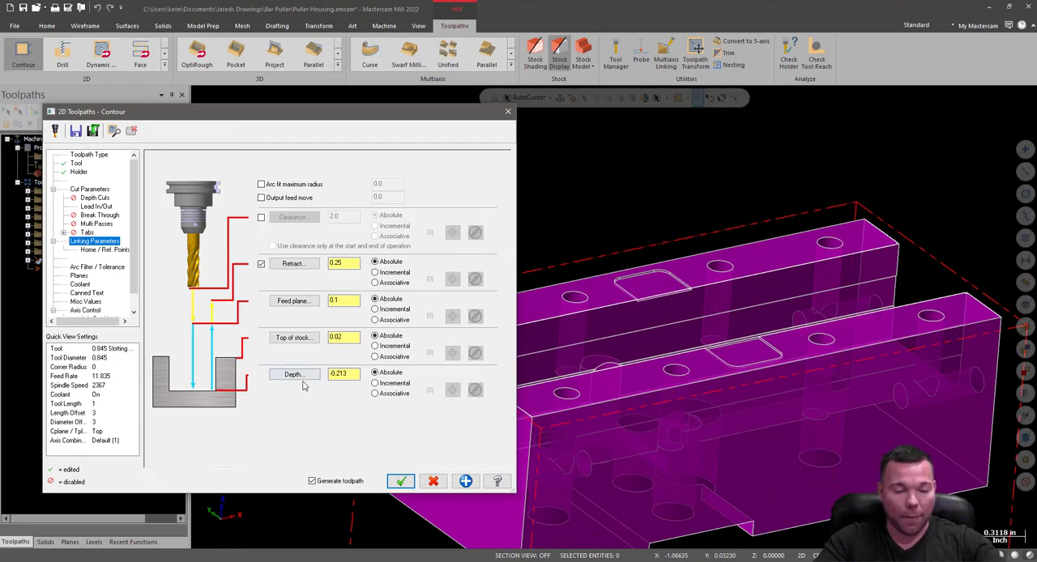
pyautogui.click(293, 375)
pyautogui.scroll(4, 442, 396)
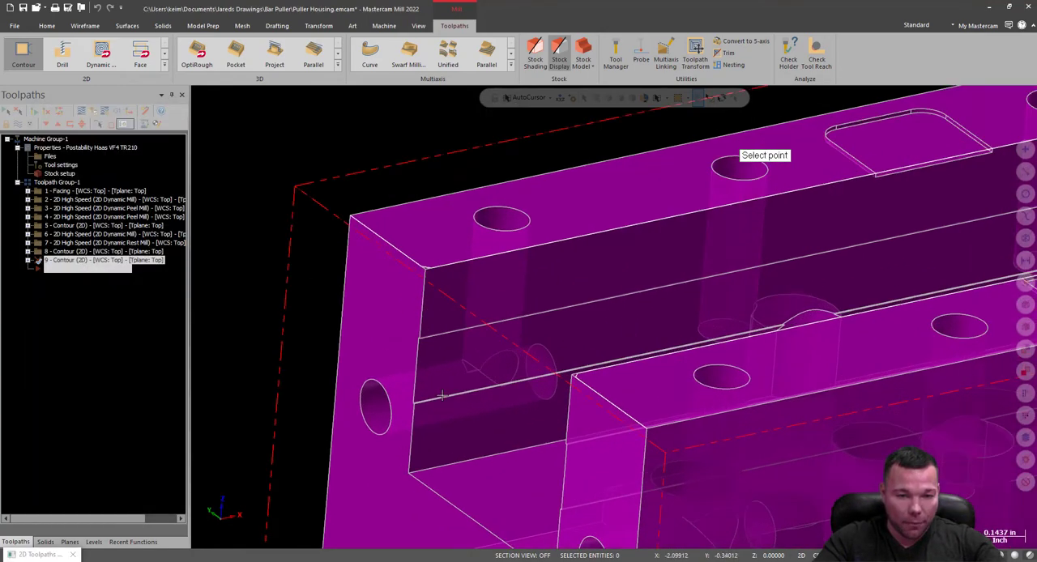
pyautogui.scroll(5, 442, 395)
pyautogui.click(359, 419)
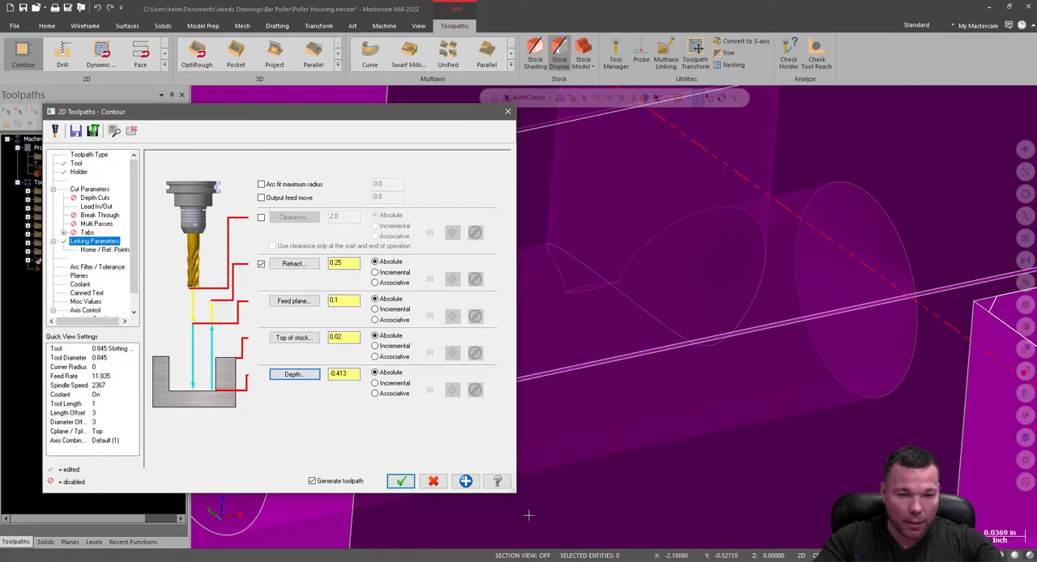
# Set the contour's top of stock to 0, check its arc filter, planes and coolant settings, and generate the toolpath.
pyautogui.doubleClick(335, 337)
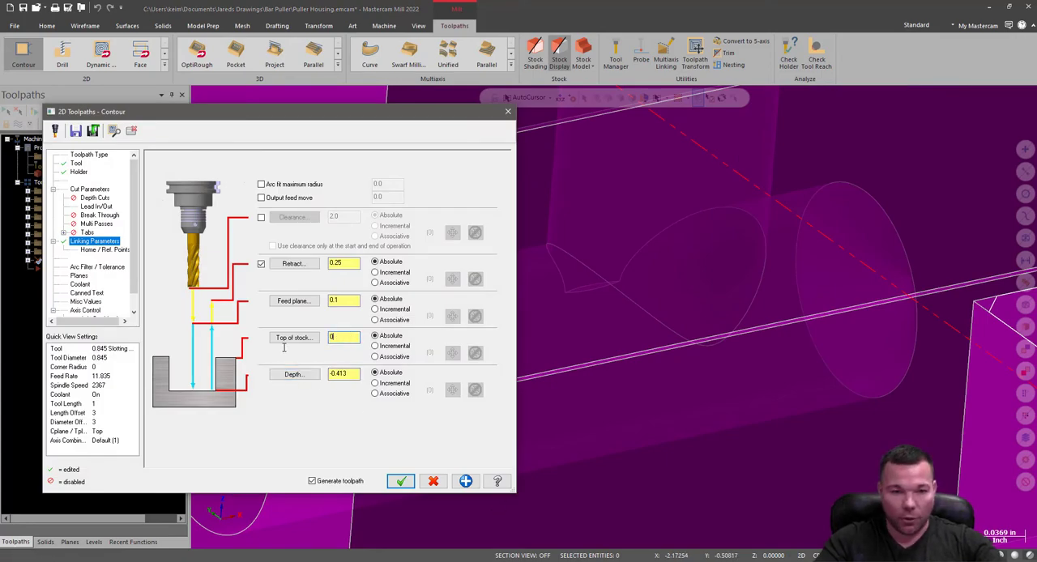
pyautogui.click(85, 266)
pyautogui.click(79, 277)
pyautogui.click(80, 284)
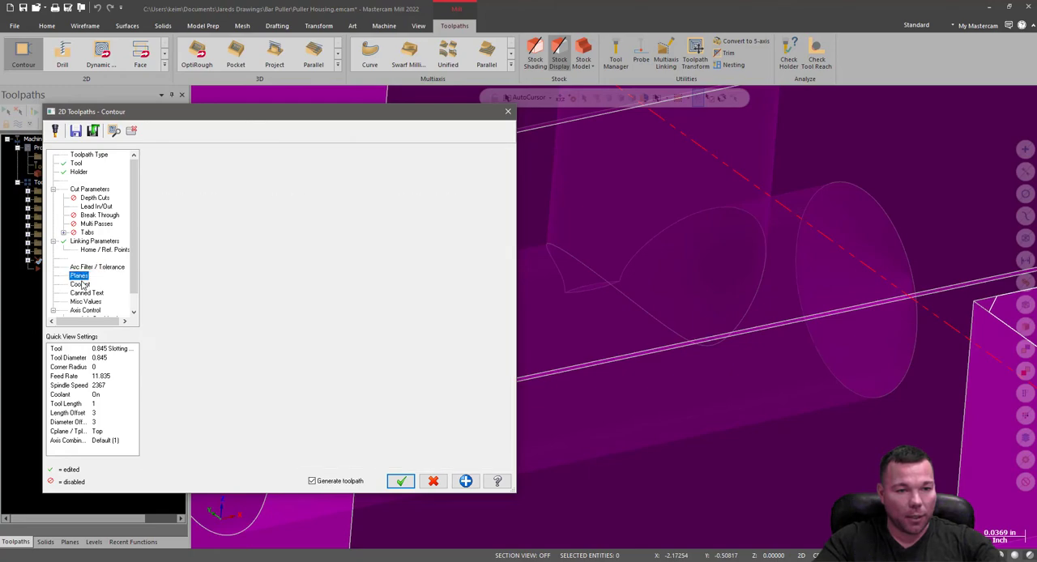
pyautogui.click(400, 481)
# Examine the slot mill contour toolpath and its entry and exit moves at the open end of the channel.
pyautogui.scroll(-10, 369, 367)
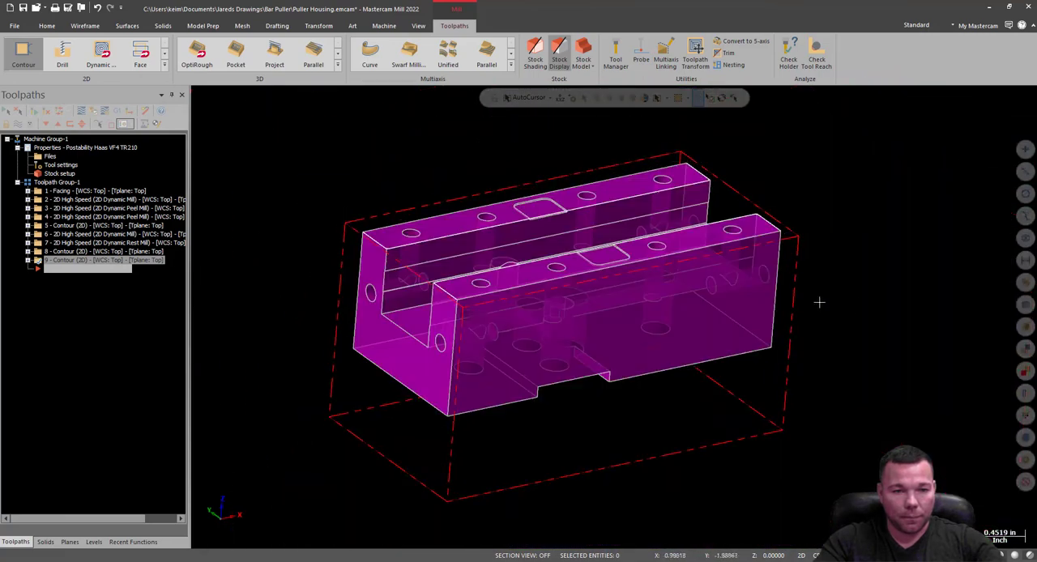
pyautogui.moveTo(819, 302)
pyautogui.mouseDown(button='middle')
pyautogui.moveTo(843, 268)
pyautogui.moveTo(666, 289)
pyautogui.mouseUp(button='middle')
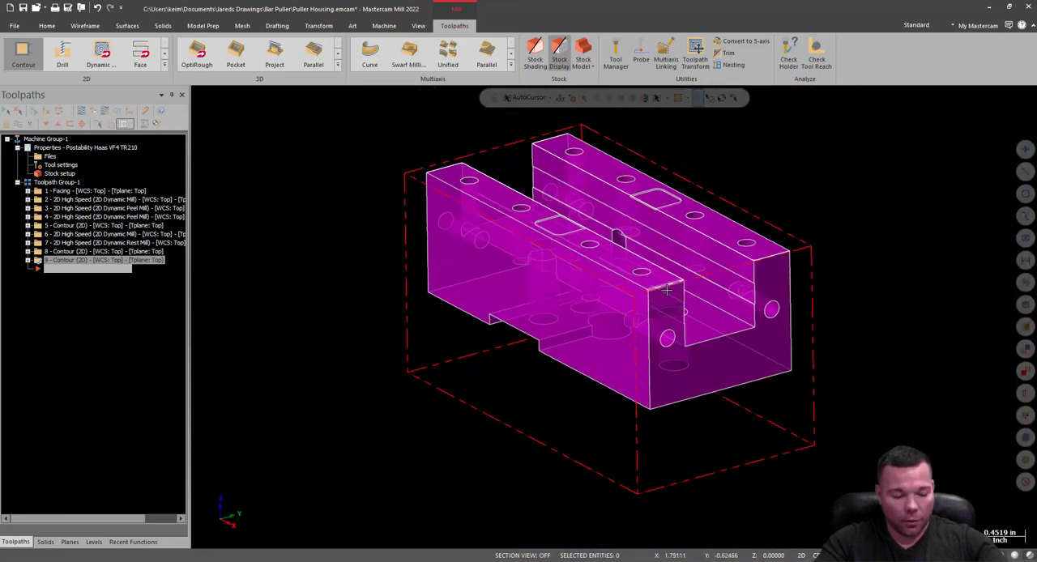
pyautogui.scroll(5, 772, 306)
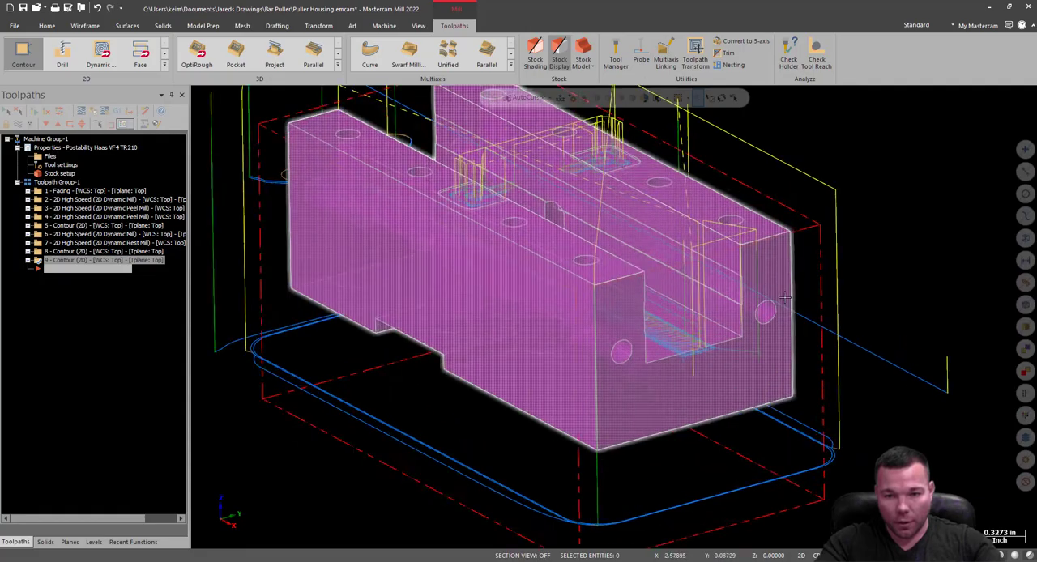
pyautogui.scroll(2, 772, 306)
pyautogui.moveTo(778, 321)
pyautogui.mouseDown(button='middle')
pyautogui.moveTo(712, 325)
pyautogui.moveTo(740, 303)
pyautogui.moveTo(714, 357)
pyautogui.mouseUp(button='middle')
pyautogui.scroll(2, 475, 434)
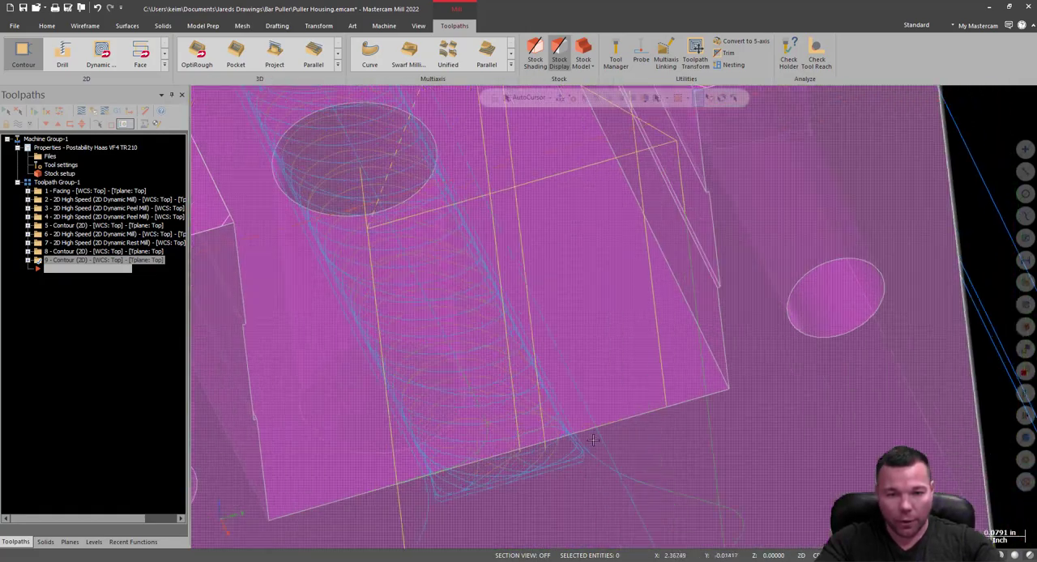
pyautogui.moveTo(592, 440); pyautogui.dragTo(681, 397, button='middle')
pyautogui.scroll(-5, 681, 397)
pyautogui.moveTo(604, 260); pyautogui.dragTo(659, 344, button='middle')
pyautogui.moveTo(614, 317); pyautogui.dragTo(606, 264, button='middle')
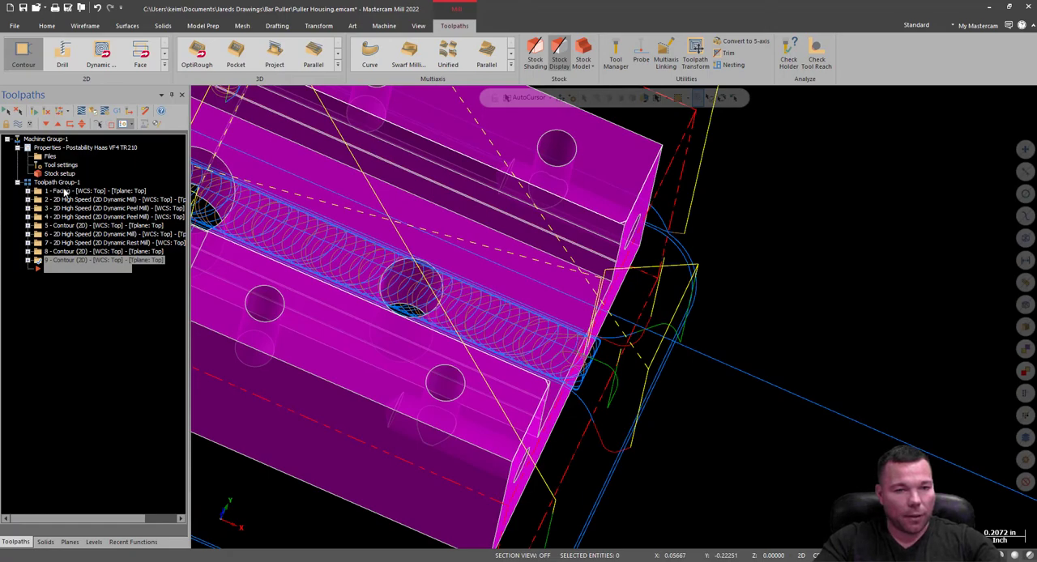
pyautogui.moveTo(651, 352); pyautogui.dragTo(613, 317, button='middle')
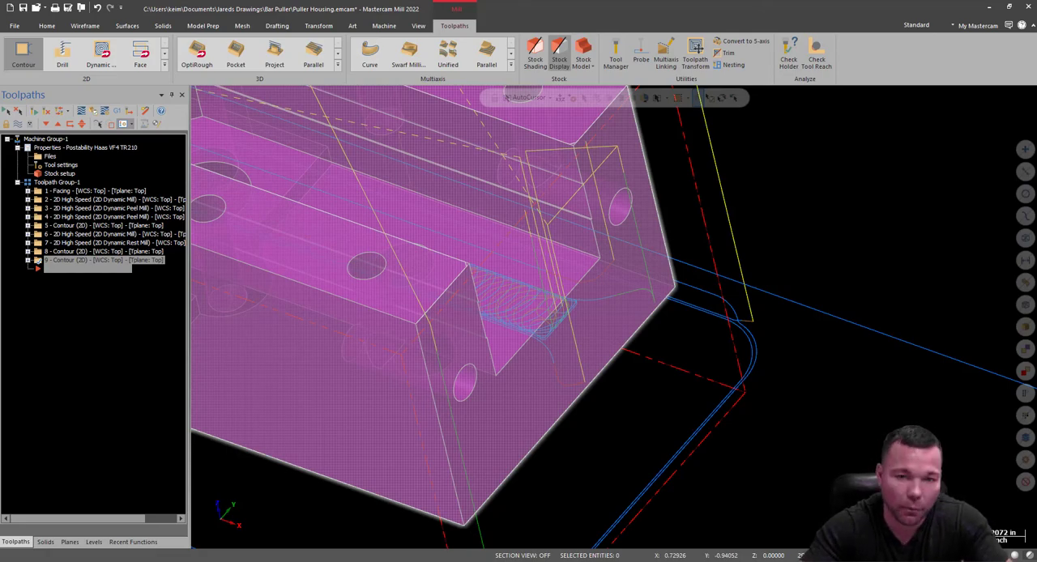
pyautogui.scroll(6, 551, 250)
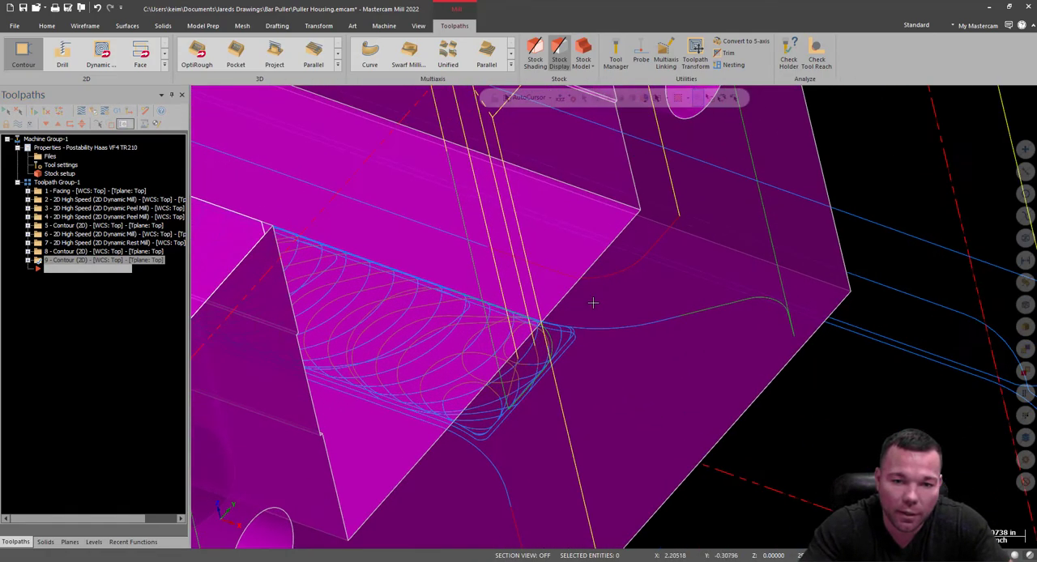
pyautogui.scroll(1, 639, 331)
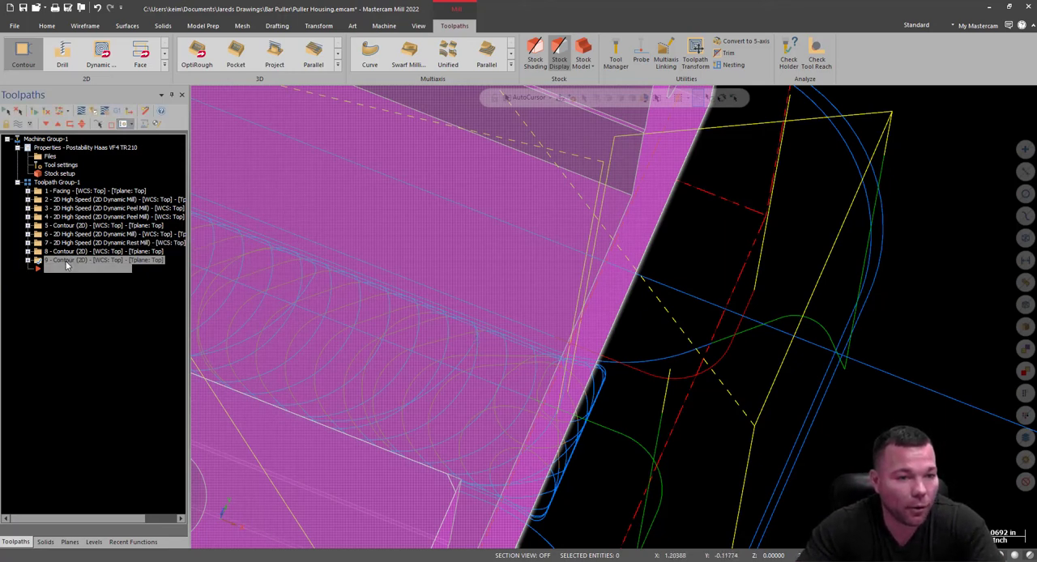
# Edit the slot mill of operation 9 to a 0.625 cutting diameter and 0.375 shank diameter.
pyautogui.click(29, 261)
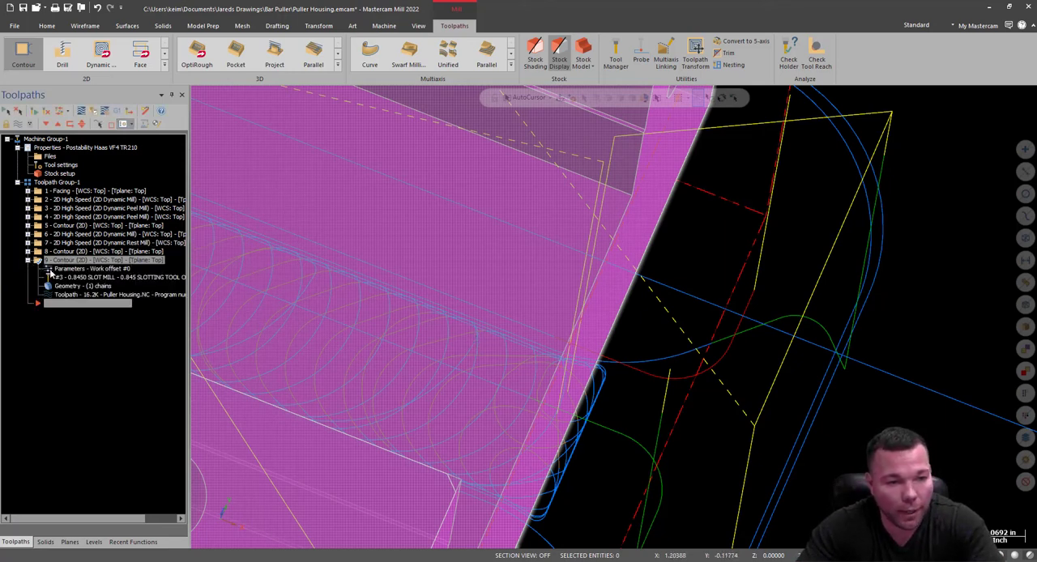
pyautogui.click(55, 277)
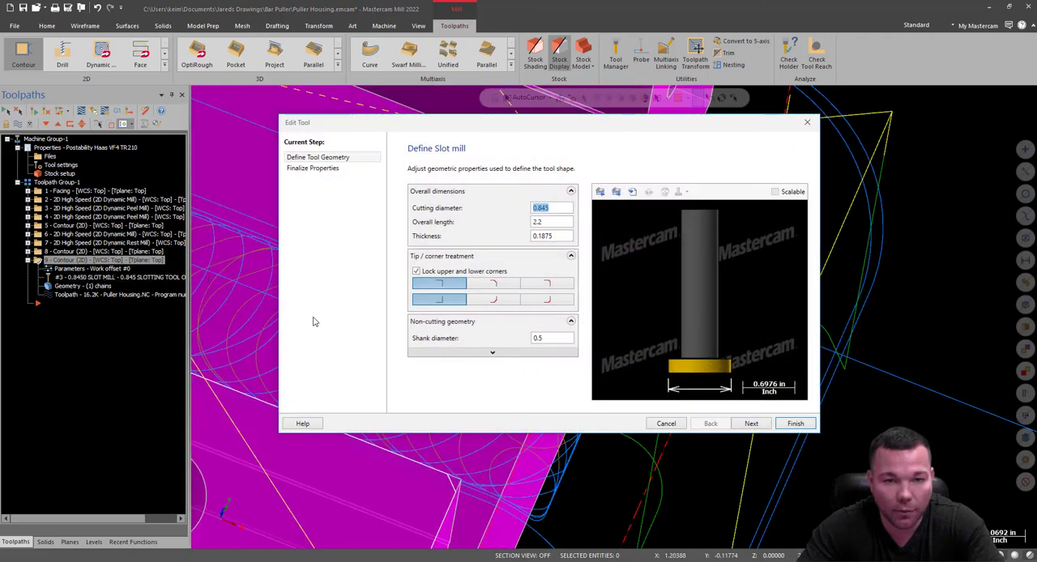
pyautogui.press('BackSpace')
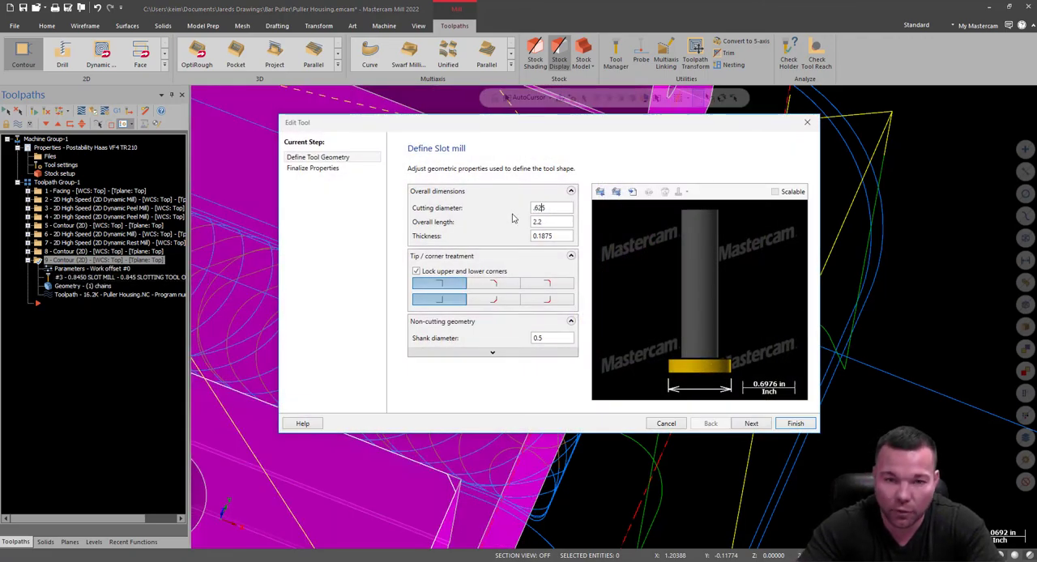
pyautogui.click(565, 339)
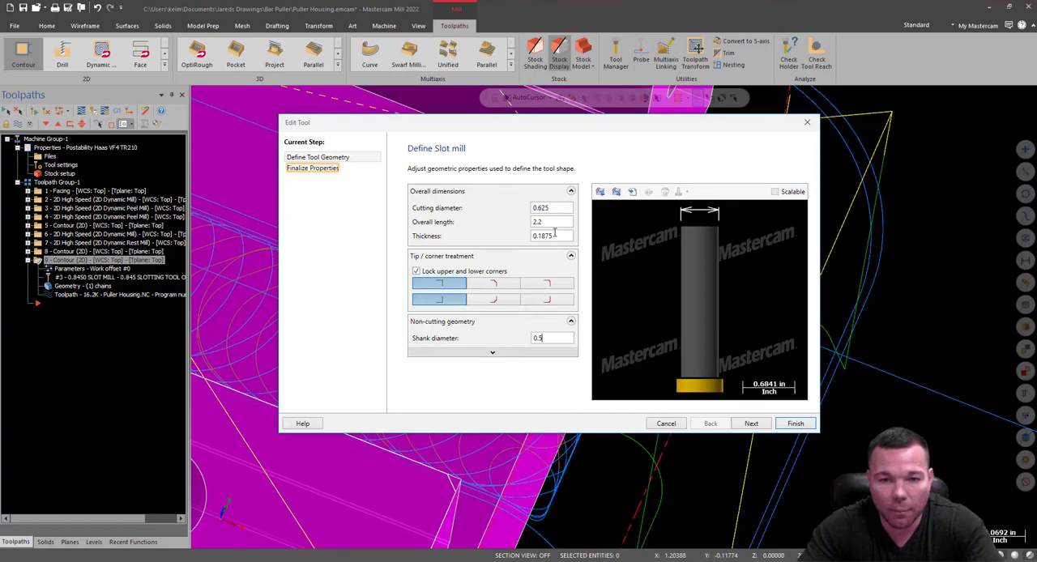
pyautogui.click(549, 355)
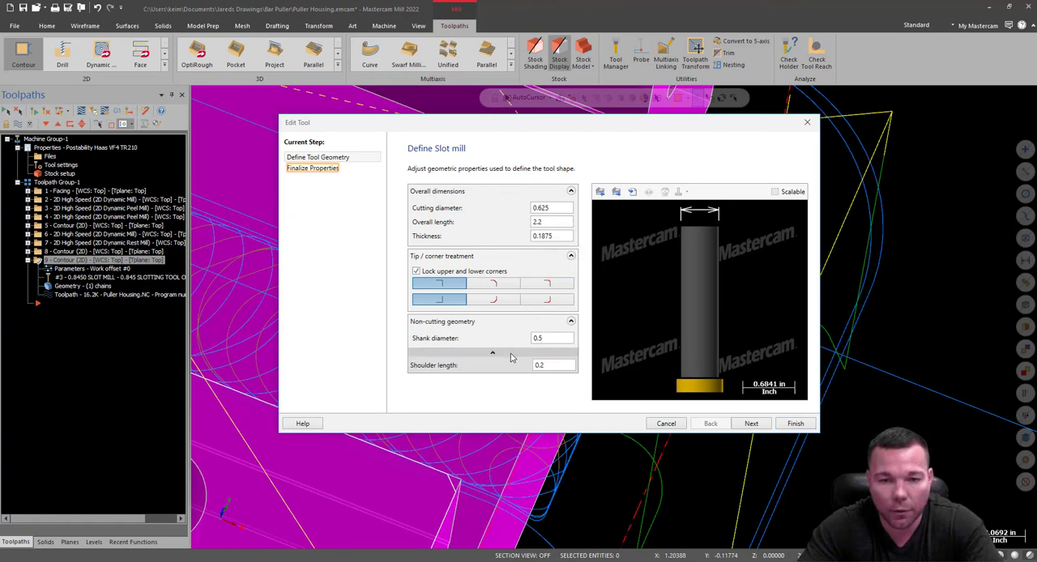
pyautogui.doubleClick(539, 338)
pyautogui.write('.375')
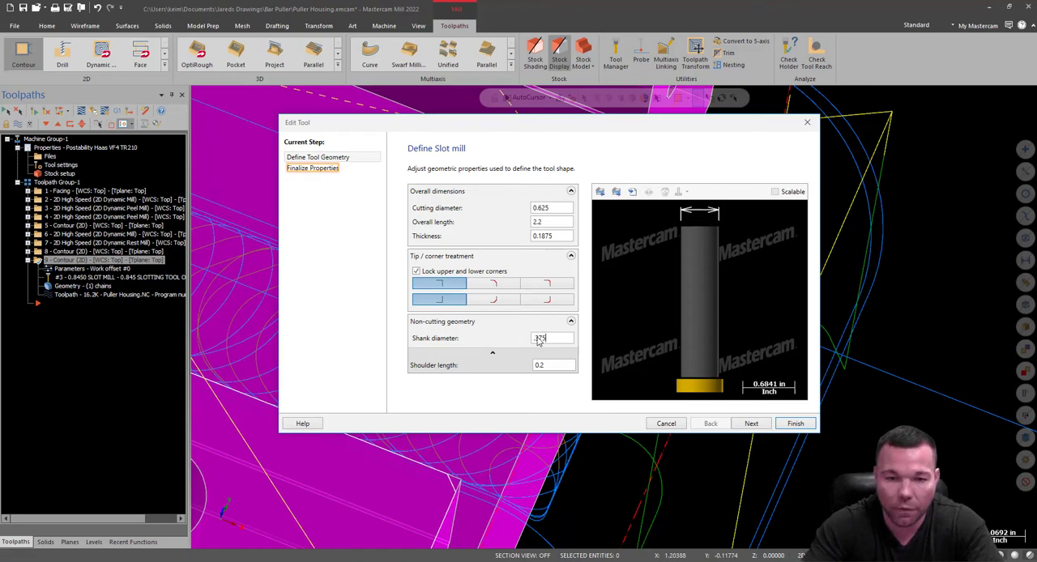
pyautogui.click(565, 235)
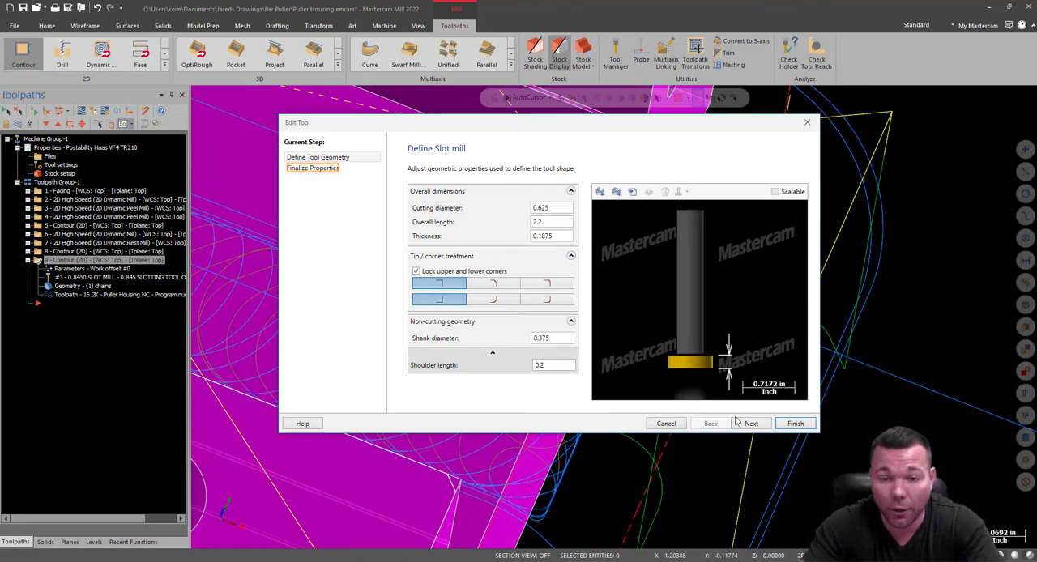
pyautogui.click(795, 427)
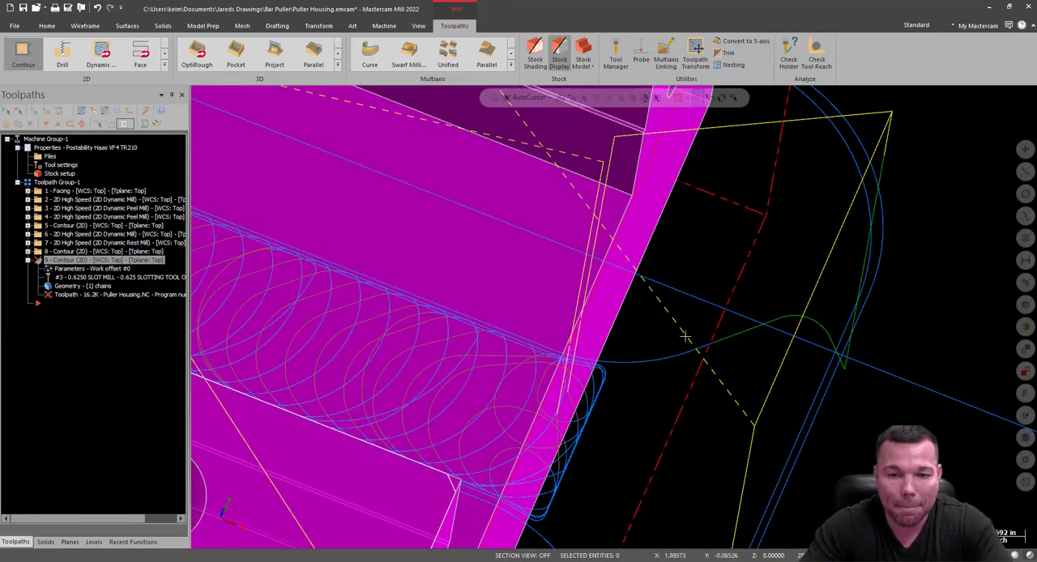
# Regenerate the slot mill contour operation with the resized tool.
pyautogui.scroll(-3, 686, 275)
pyautogui.moveTo(765, 278)
pyautogui.mouseDown(button='middle')
pyautogui.moveTo(787, 347)
pyautogui.moveTo(725, 346)
pyautogui.moveTo(732, 370)
pyautogui.moveTo(760, 377)
pyautogui.moveTo(699, 366)
pyautogui.moveTo(687, 309)
pyautogui.moveTo(665, 320)
pyautogui.moveTo(584, 316)
pyautogui.mouseUp(button='middle')
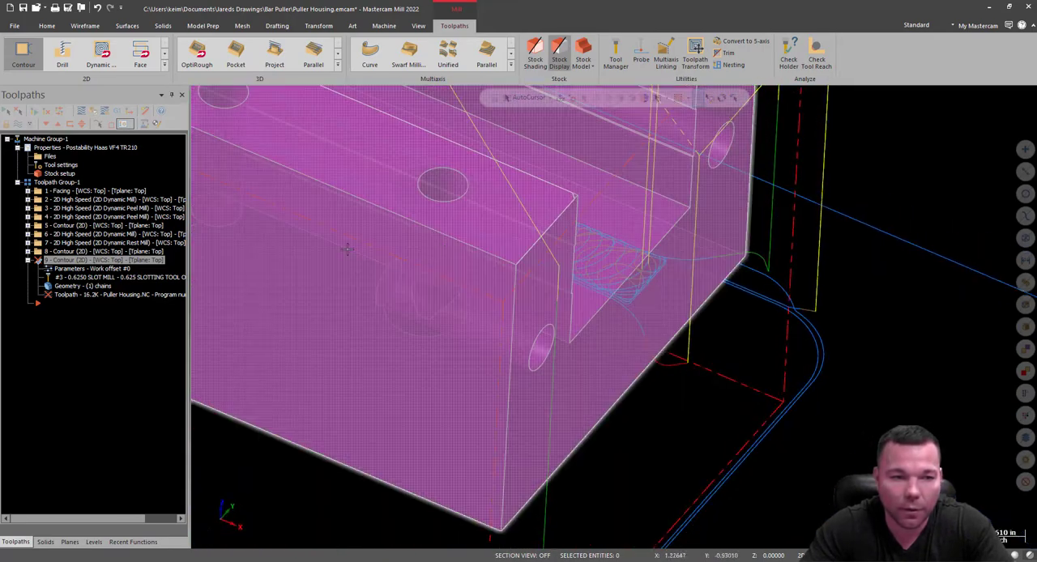
pyautogui.click(46, 112)
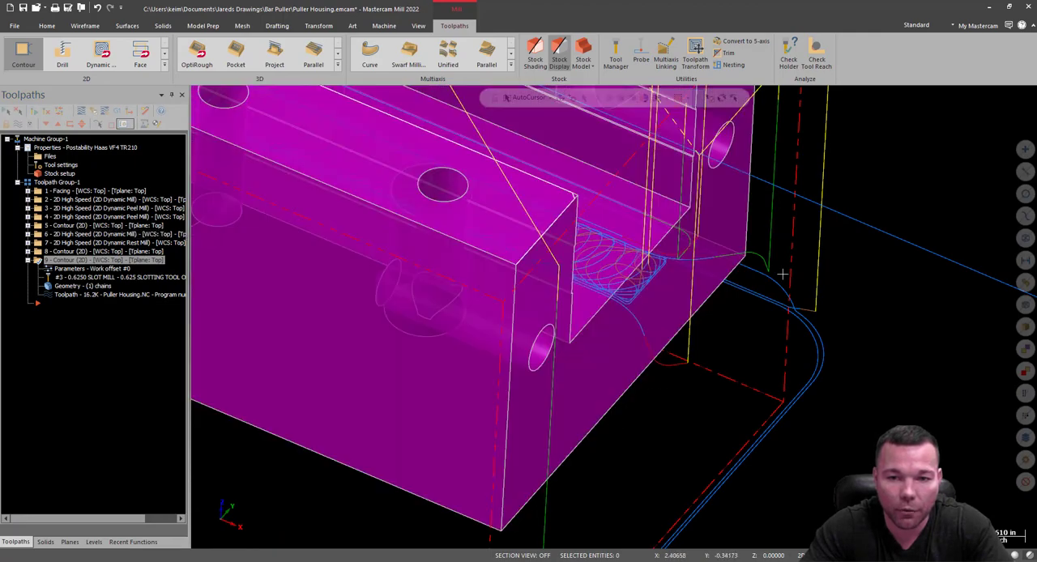
# Select all nine operations and open them in the Mastercam Simulator for verification.
pyautogui.moveTo(783, 275); pyautogui.dragTo(763, 335, button='middle')
pyautogui.moveTo(680, 448); pyautogui.dragTo(704, 356, button='middle')
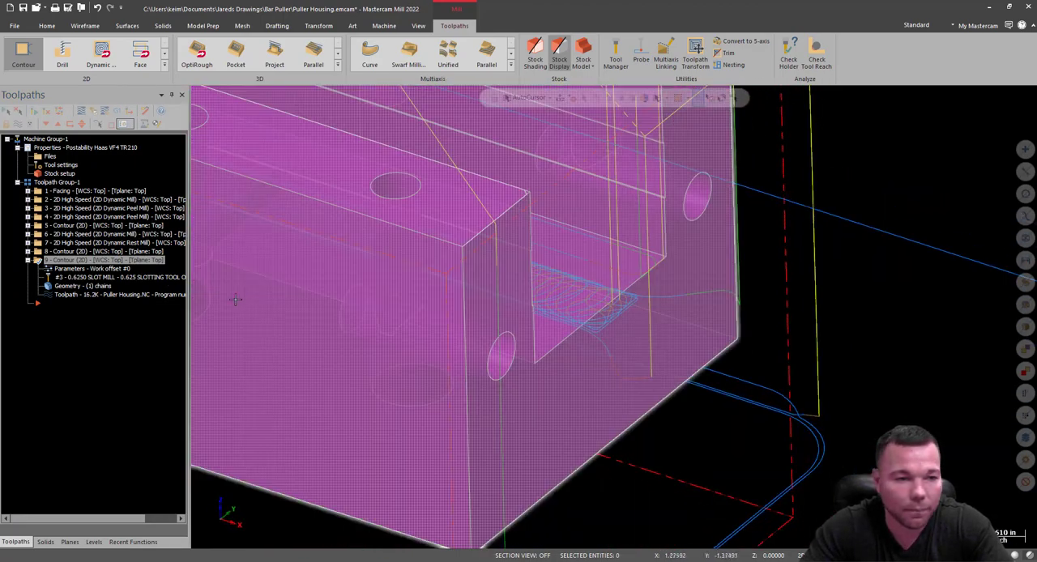
pyautogui.click(7, 112)
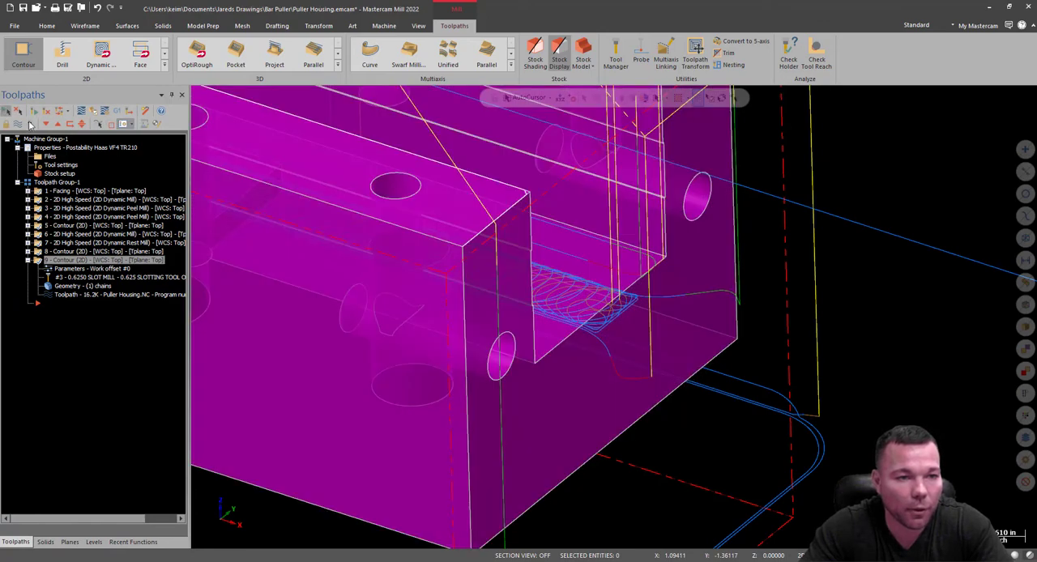
pyautogui.click(91, 112)
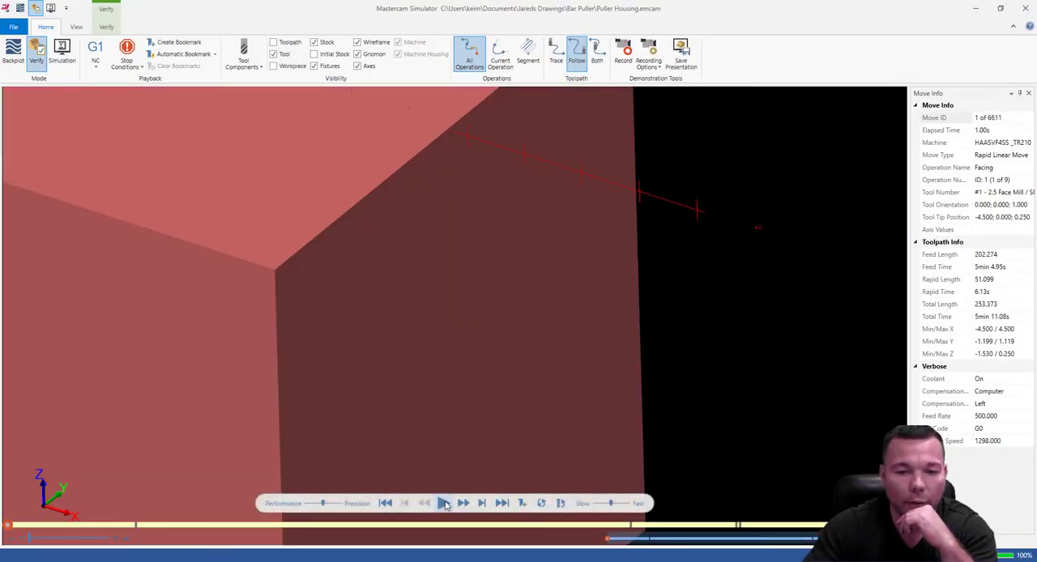
# Run the verification of all nine operations, inspect the slots cut in the channel walls with the stock rotated, and close the simulator.
pyautogui.click(445, 503)
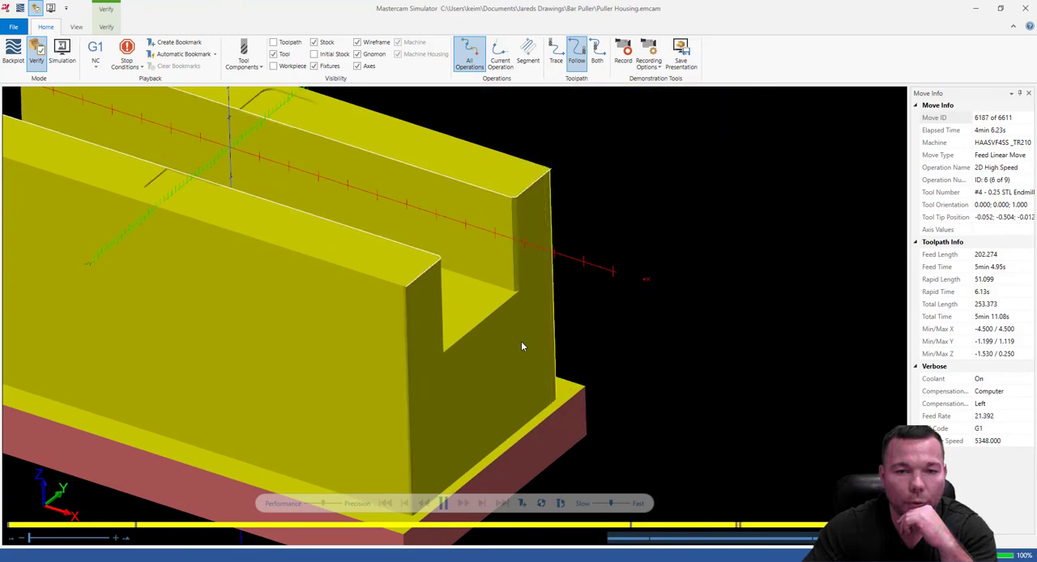
pyautogui.scroll(4, 521, 280)
pyautogui.moveTo(521, 266)
pyautogui.mouseDown(button='middle')
pyautogui.moveTo(514, 245)
pyautogui.moveTo(478, 232)
pyautogui.moveTo(472, 243)
pyautogui.moveTo(511, 248)
pyautogui.moveTo(491, 259)
pyautogui.moveTo(475, 245)
pyautogui.moveTo(506, 260)
pyautogui.mouseUp(button='middle')
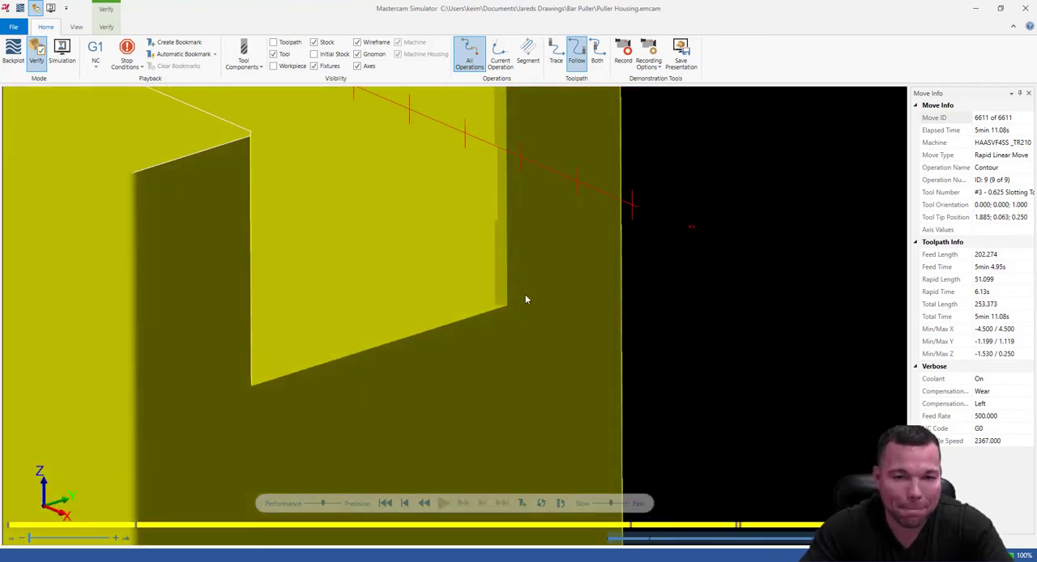
pyautogui.scroll(-5, 529, 313)
pyautogui.moveTo(571, 248); pyautogui.dragTo(362, 347, button='middle')
pyautogui.scroll(5, 529, 263)
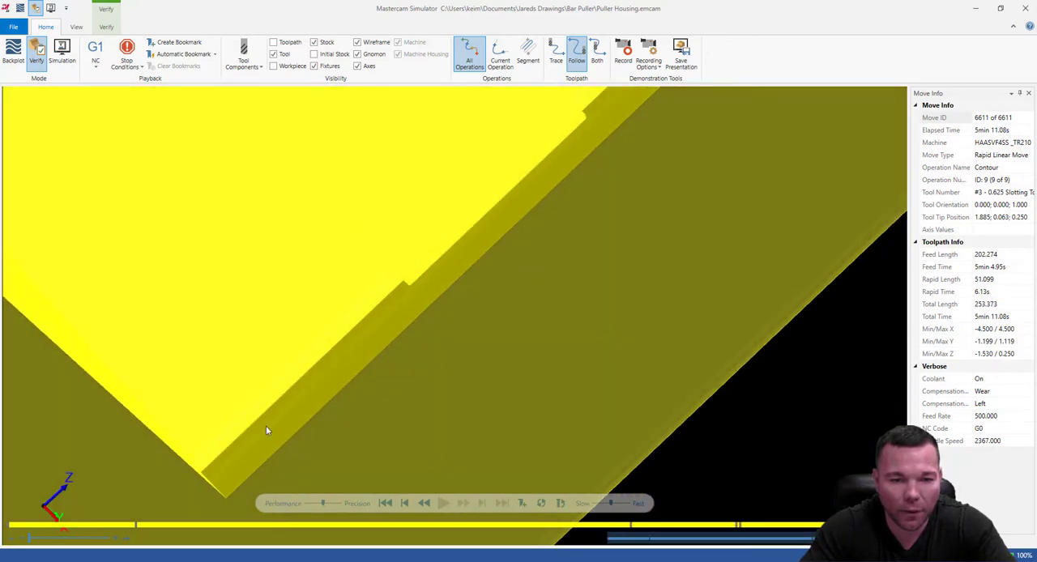
pyautogui.scroll(-3, 381, 320)
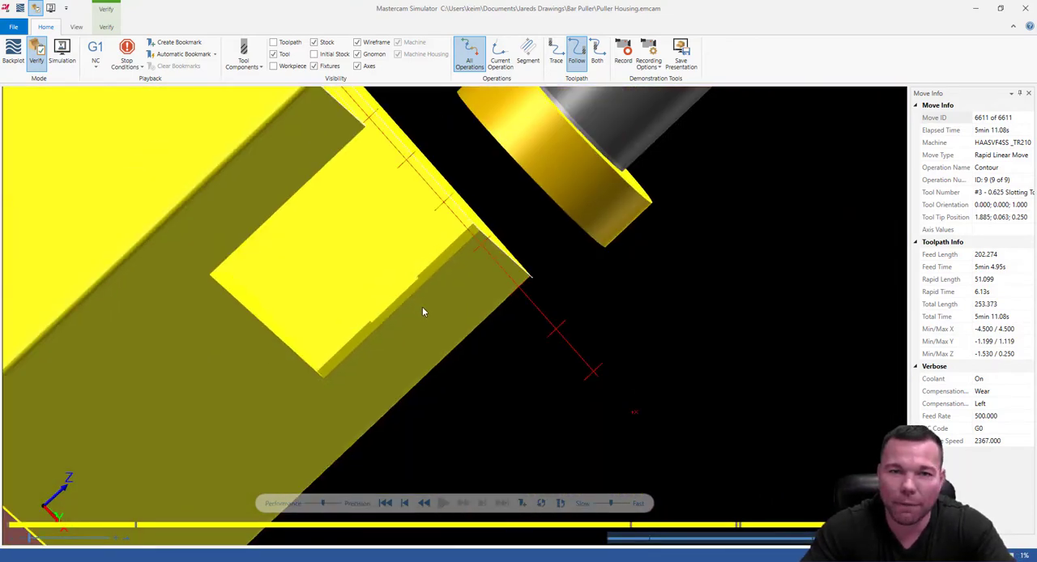
pyautogui.moveTo(422, 308); pyautogui.dragTo(237, 344, button='middle')
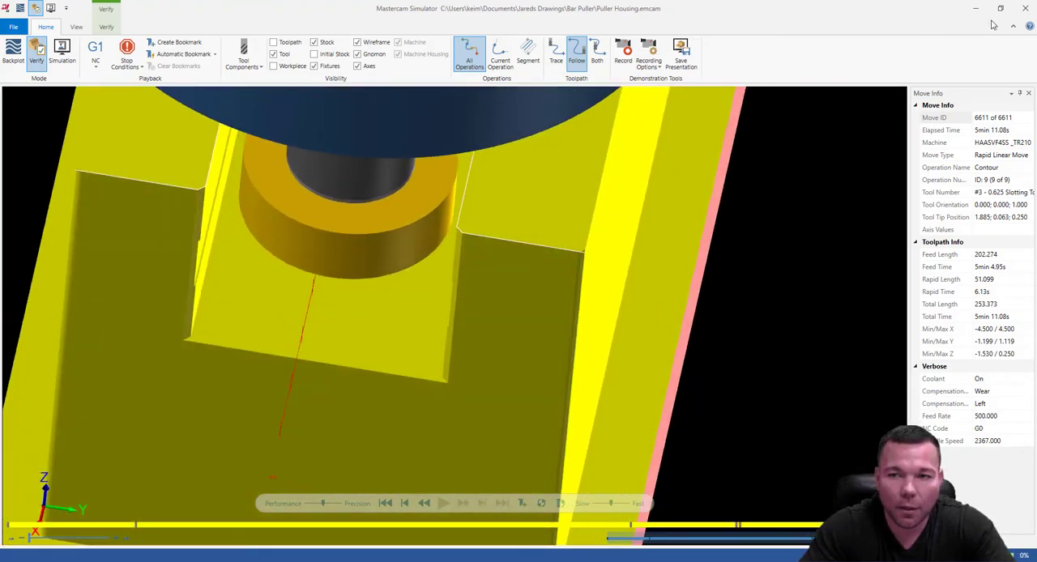
pyautogui.click(1026, 8)
# Examine the holes and rounded pockets in the housing's channel floor and top faces for features still needing machining.
pyautogui.scroll(-4, 615, 373)
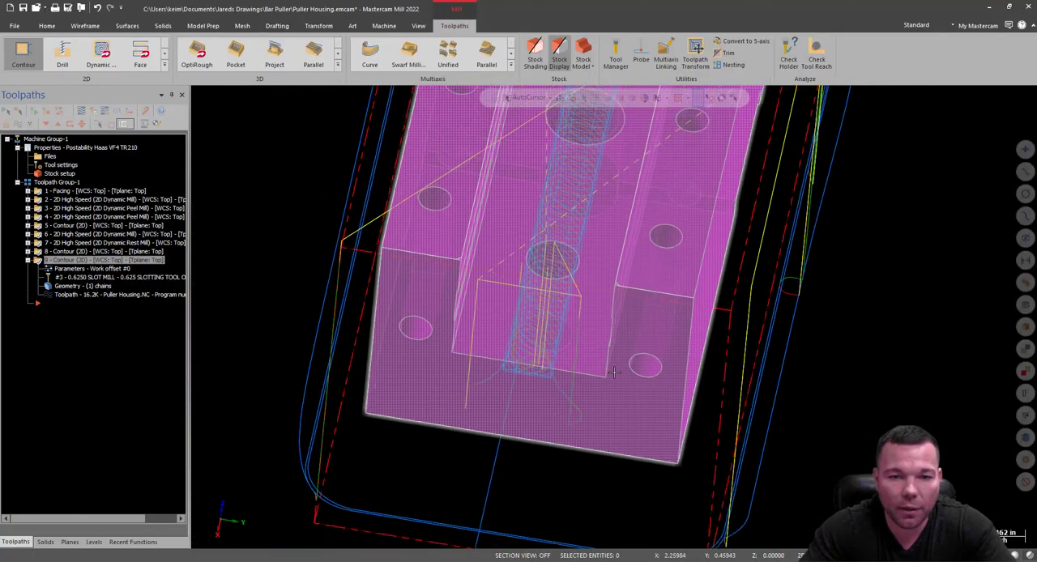
pyautogui.moveTo(615, 373); pyautogui.dragTo(743, 318, button='middle')
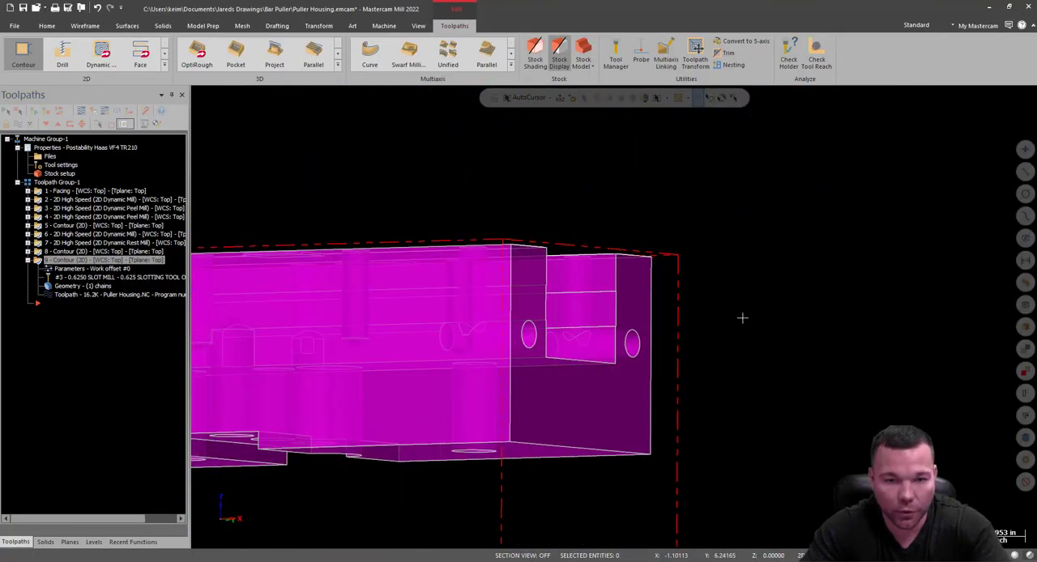
pyautogui.moveTo(662, 333); pyautogui.dragTo(762, 359, button='middle')
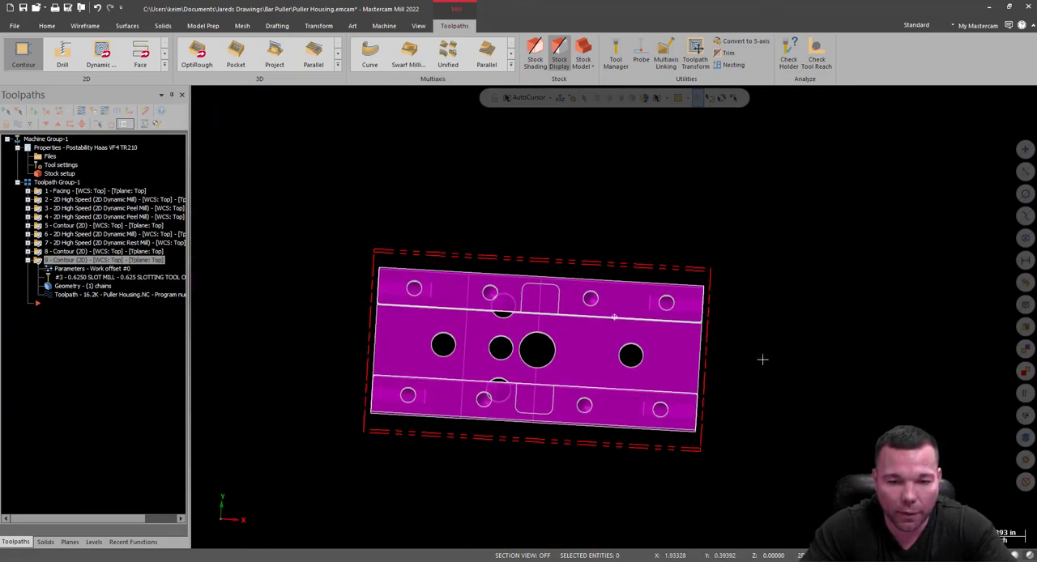
pyautogui.scroll(6, 547, 350)
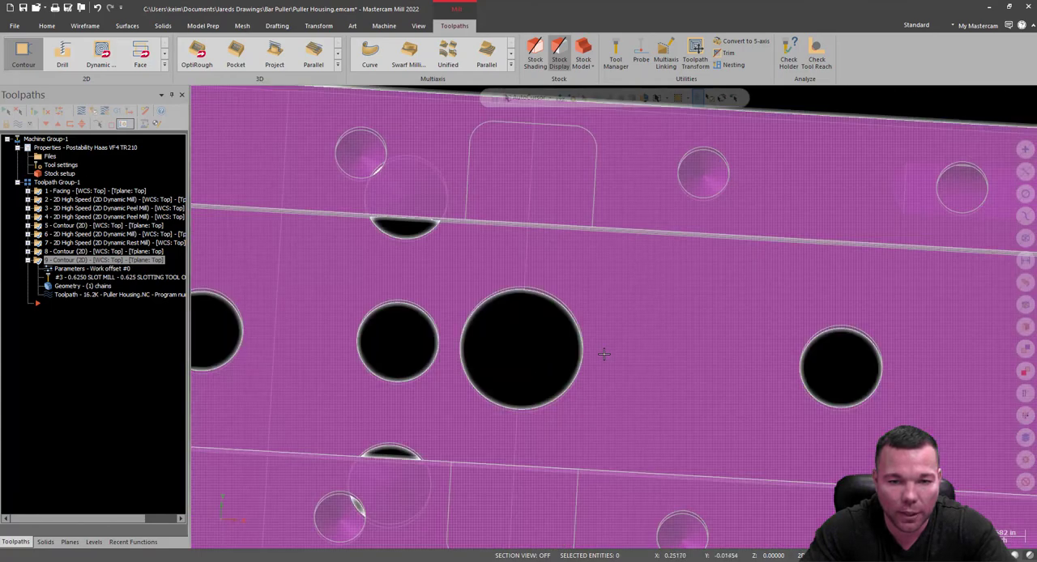
pyautogui.moveTo(605, 354); pyautogui.dragTo(655, 354, button='middle')
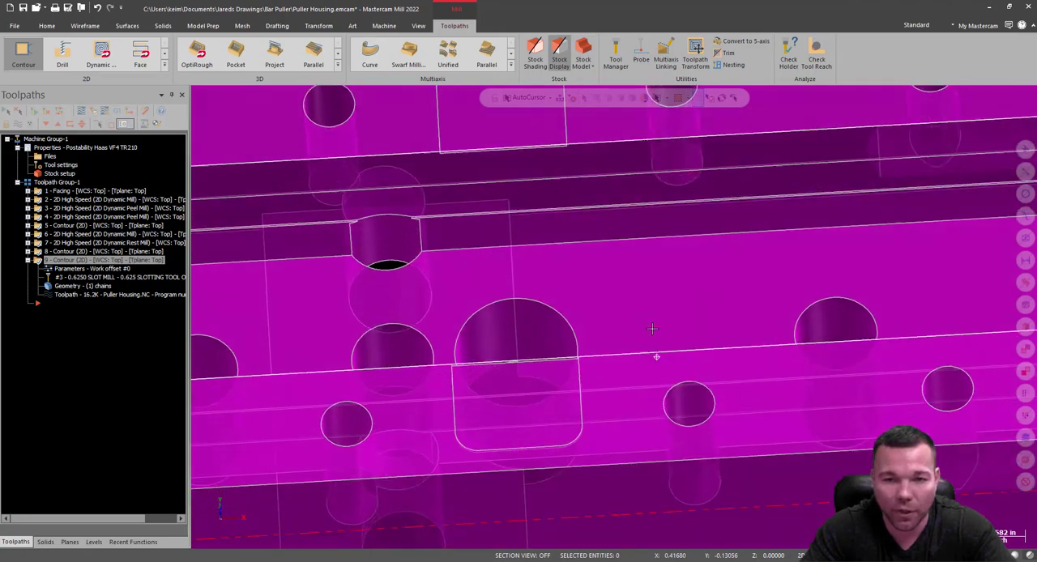
pyautogui.scroll(-5, 459, 204)
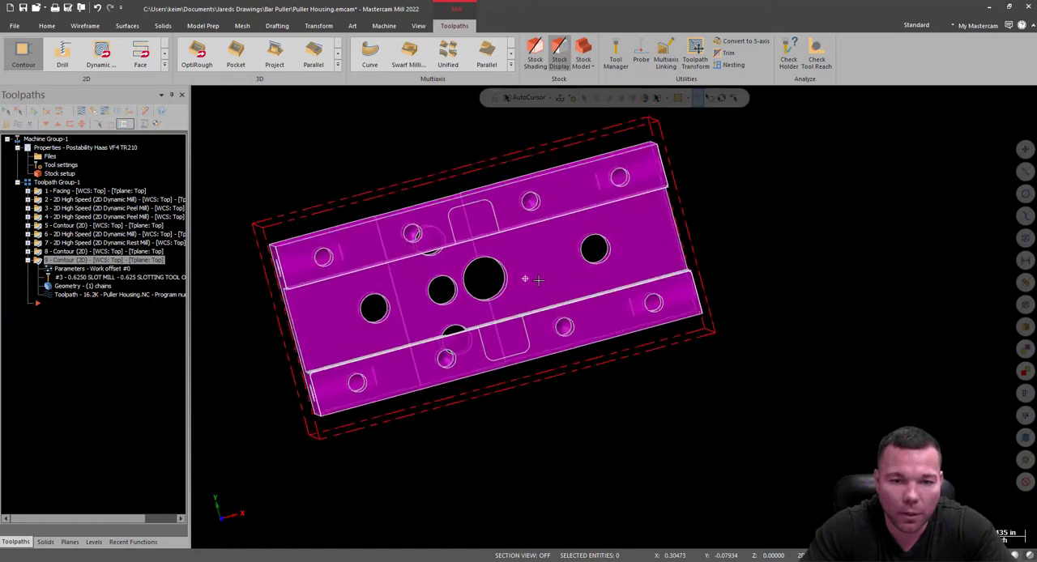
pyautogui.moveTo(528, 256); pyautogui.dragTo(367, 258, button='middle')
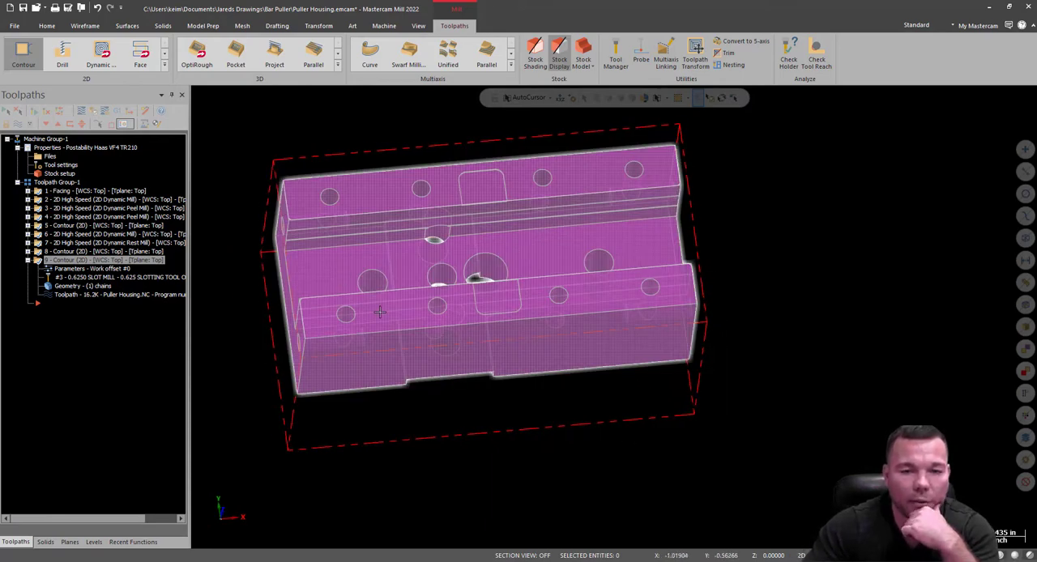
pyautogui.scroll(5, 444, 316)
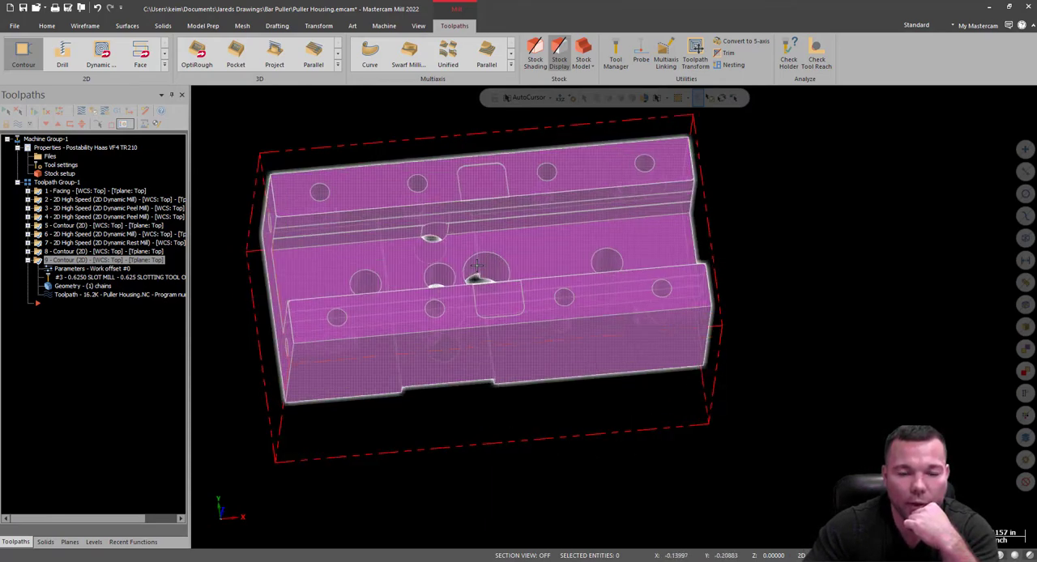
# Check the holes in the housing's end face and switch to the Puller Housing.pdf drawing in the browser.
pyautogui.scroll(-5, 444, 329)
pyautogui.moveTo(444, 330); pyautogui.dragTo(590, 238, button='middle')
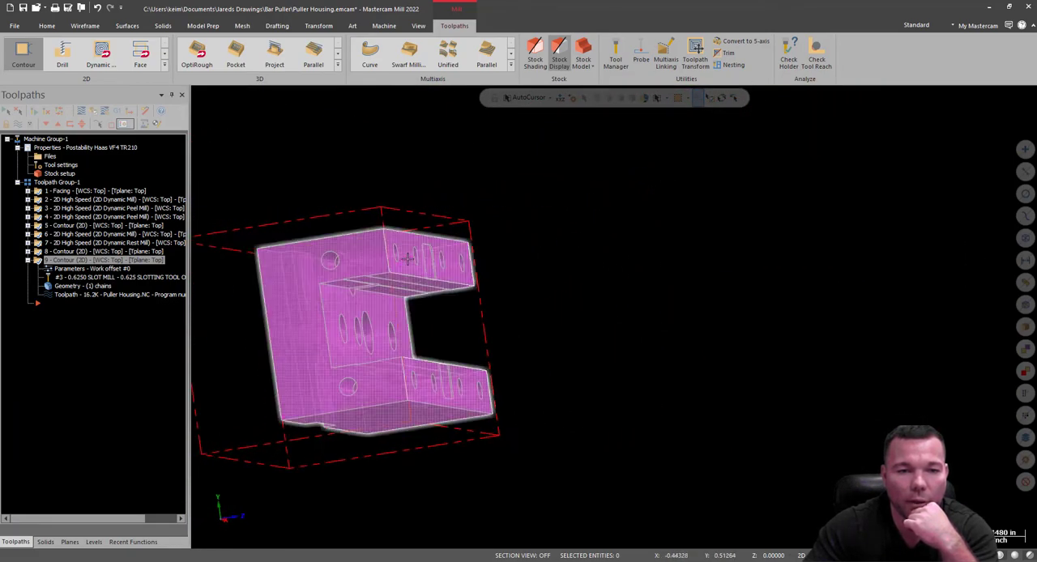
pyautogui.scroll(3, 357, 259)
pyautogui.moveTo(0, 34); pyautogui.dragTo(478, 2)
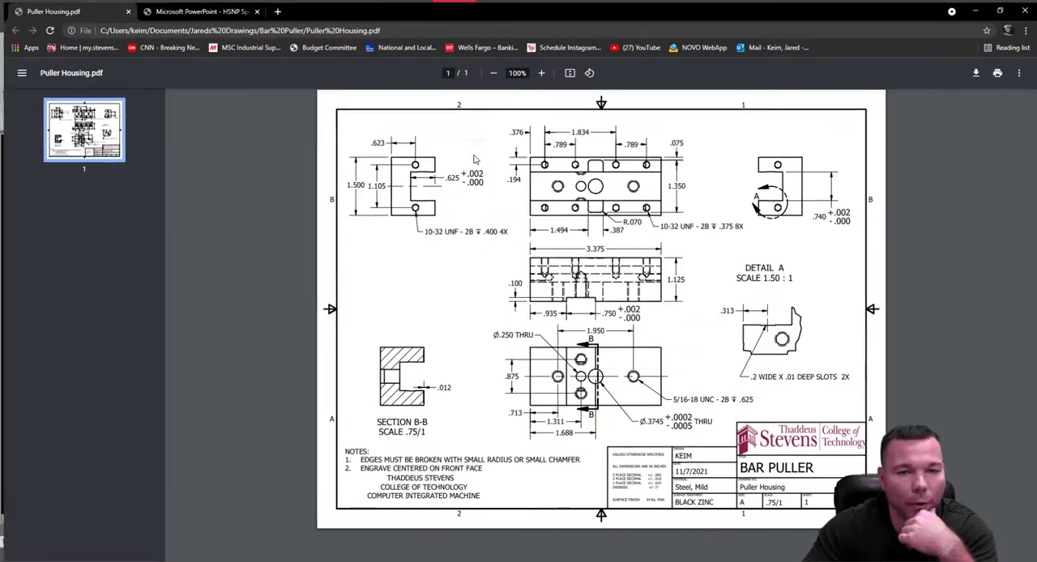
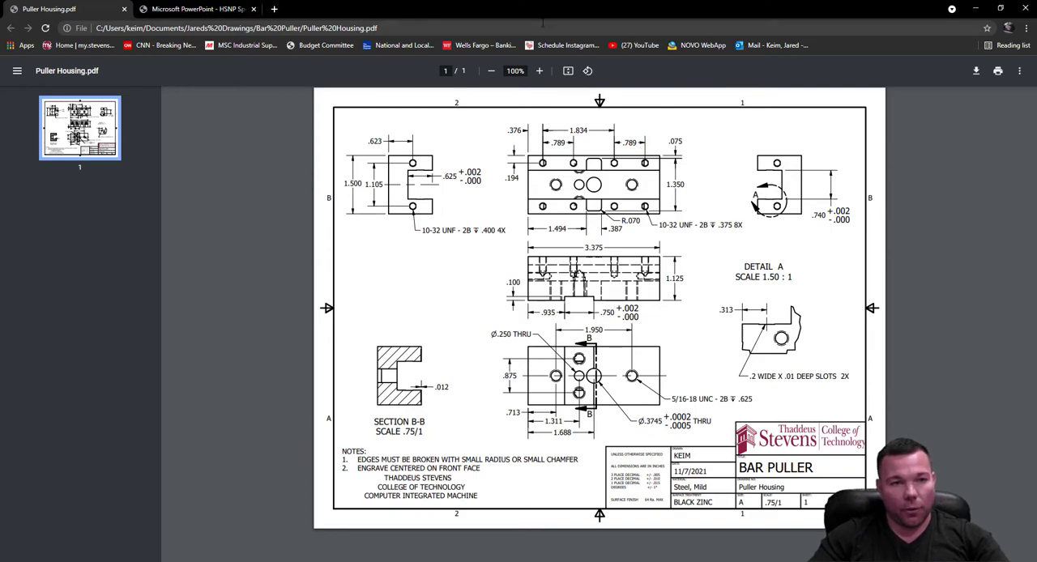
# Switch to Mastercam and create a Drill toolpath on the 0.3745 hole in the channel floor.
pyautogui.click(977, 15)
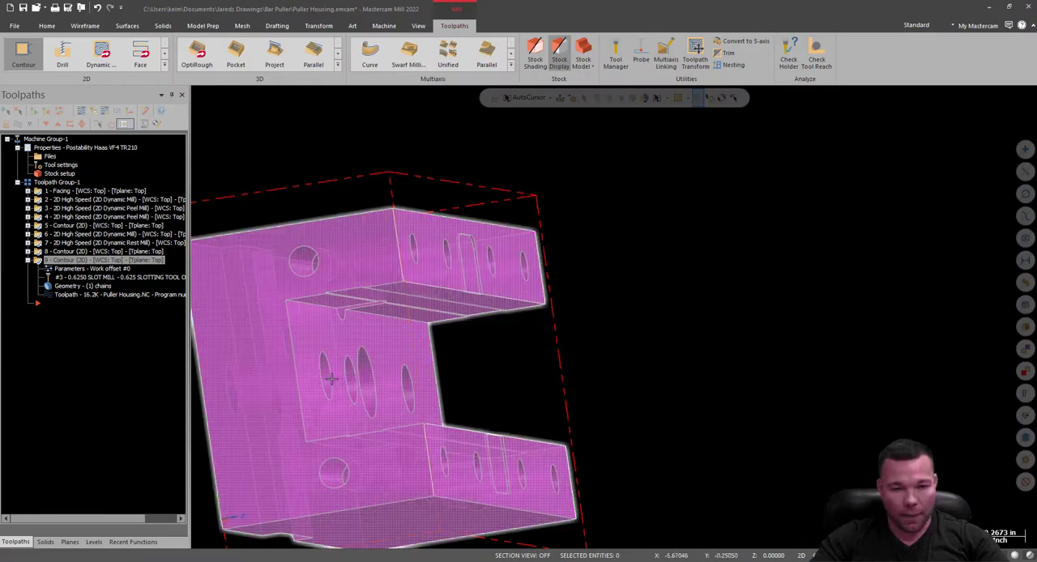
pyautogui.moveTo(614, 316)
pyautogui.mouseDown(button='middle')
pyautogui.moveTo(553, 218)
pyautogui.moveTo(601, 274)
pyautogui.mouseUp(button='middle')
pyautogui.scroll(-5, 532, 156)
pyautogui.scroll(4, 527, 459)
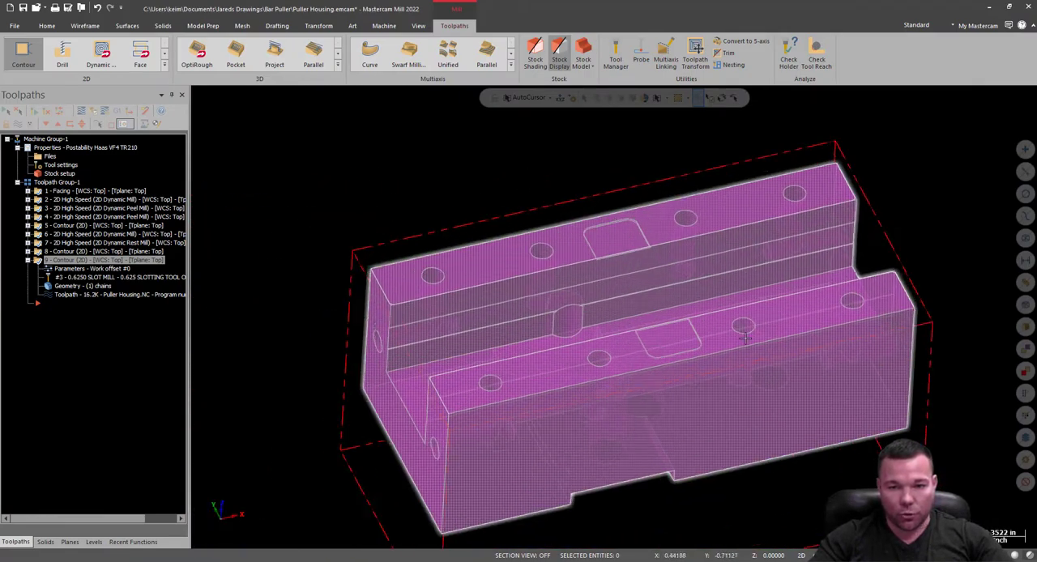
pyautogui.scroll(-2, 549, 463)
pyautogui.scroll(2, 543, 308)
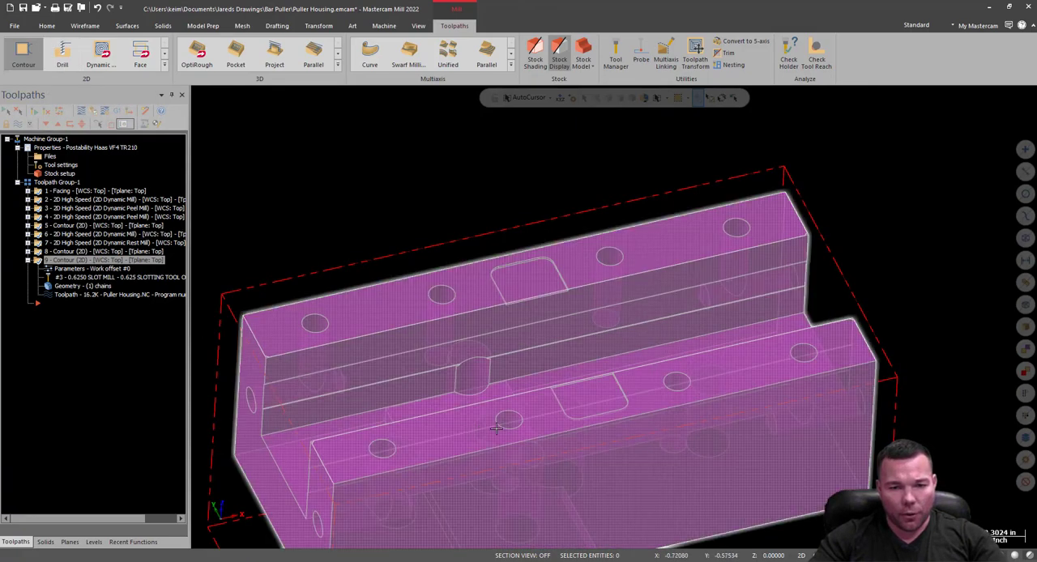
pyautogui.moveTo(496, 428); pyautogui.dragTo(497, 479, button='middle')
pyautogui.click(64, 56)
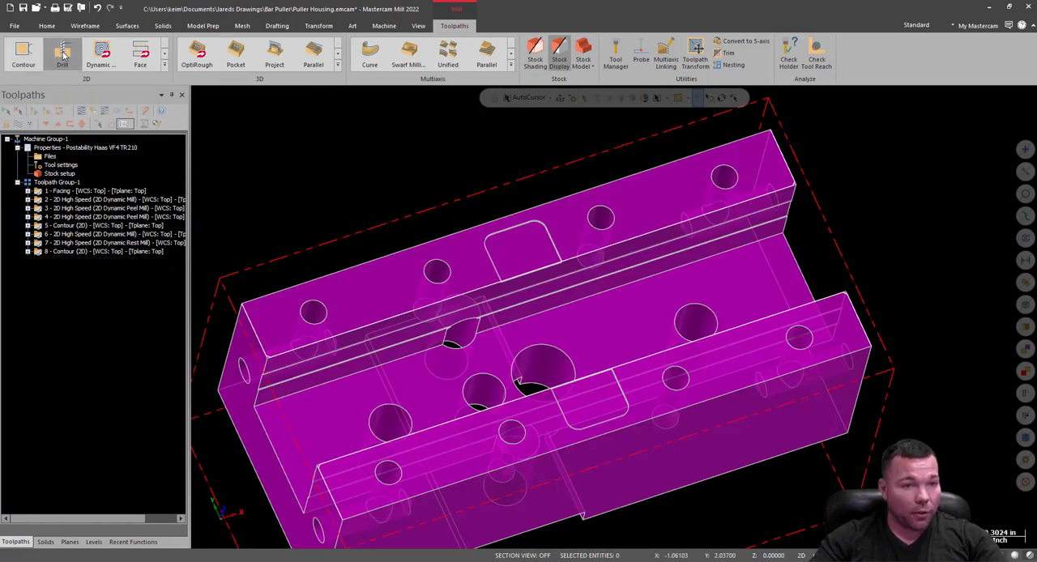
pyautogui.scroll(3, 540, 376)
pyautogui.click(553, 366)
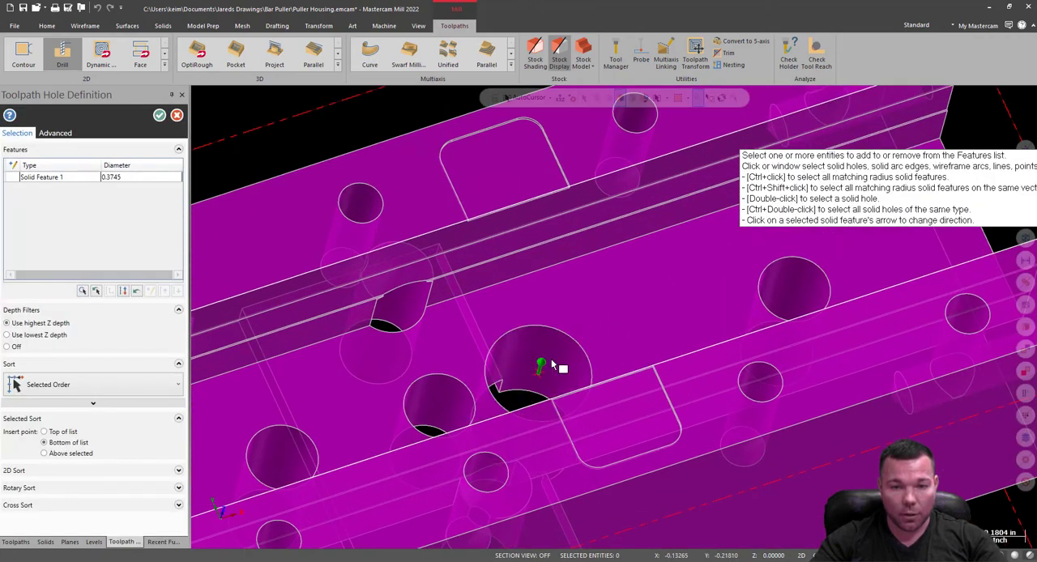
pyautogui.click(159, 115)
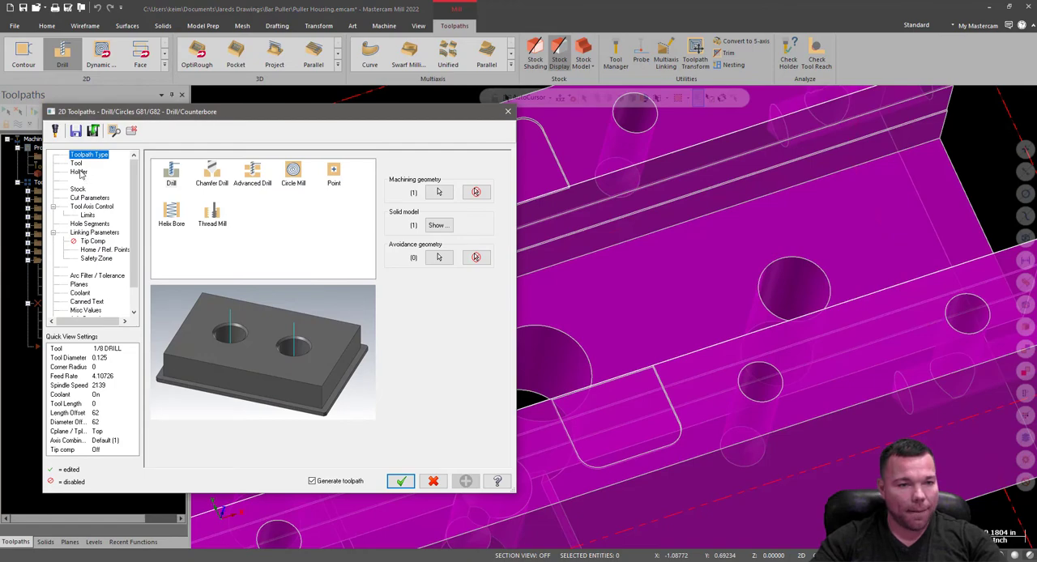
# Load the mill_inch - Steel tool library for choosing the drilling tool.
pyautogui.click(76, 164)
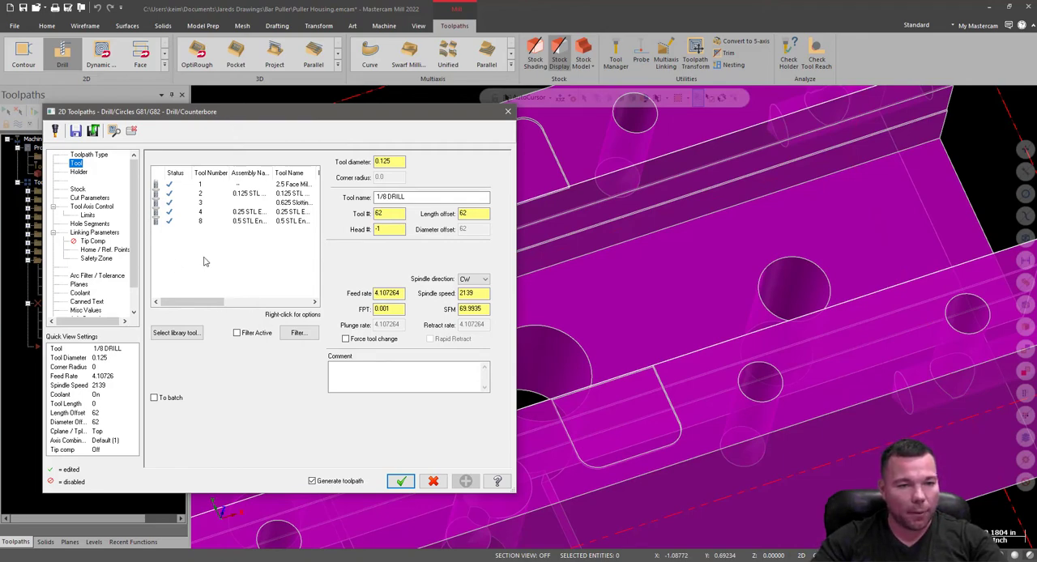
pyautogui.click(185, 332)
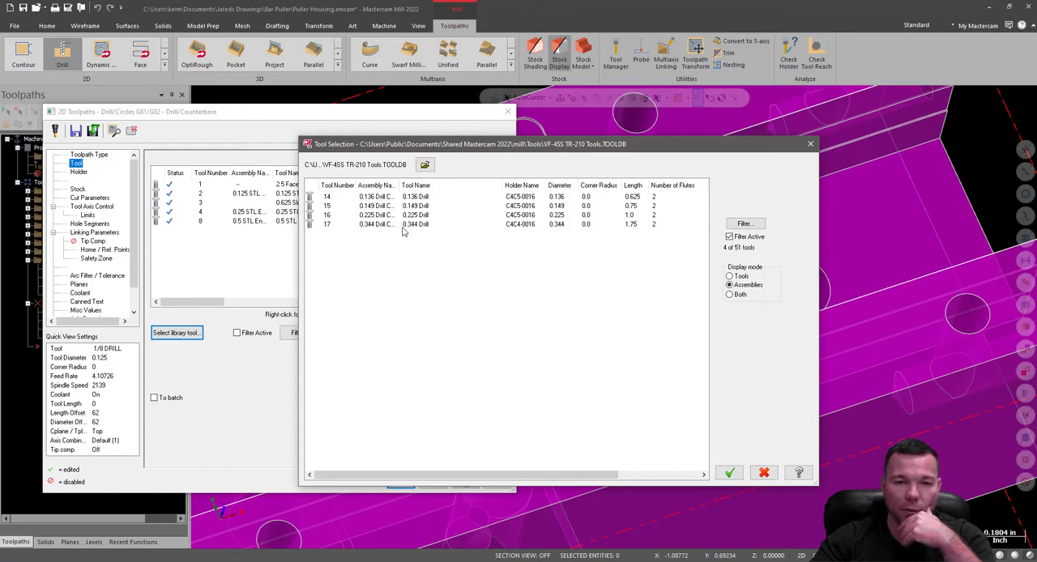
pyautogui.click(426, 167)
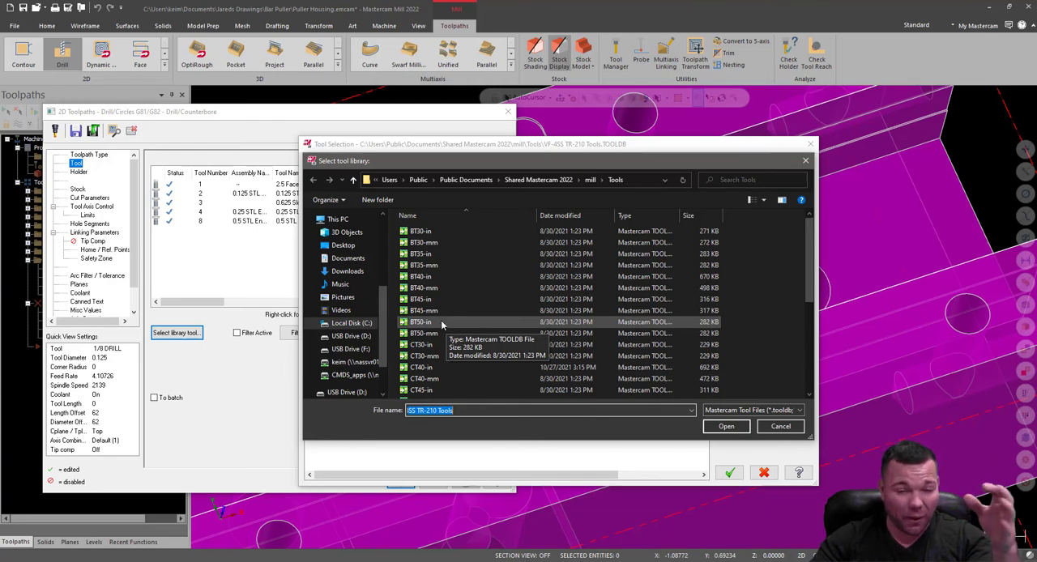
pyautogui.scroll(-2, 438, 316)
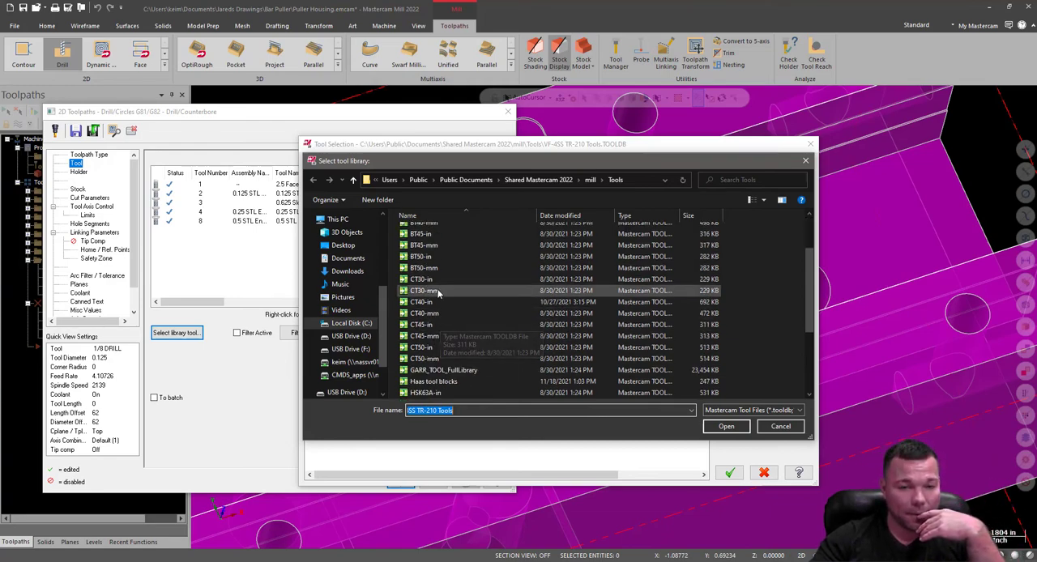
pyautogui.scroll(-3, 454, 296)
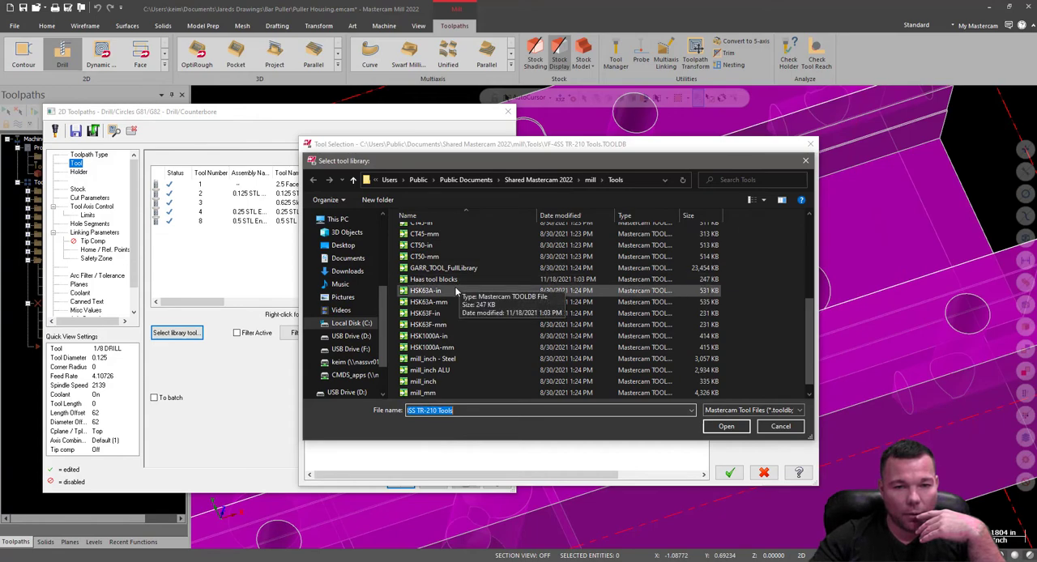
pyautogui.doubleClick(433, 359)
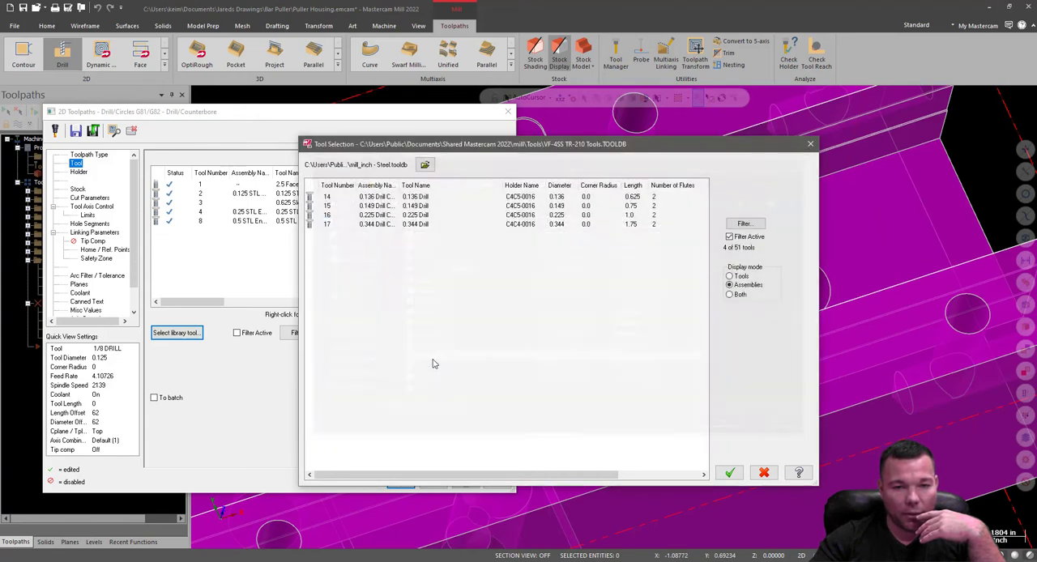
# List individual tools instead of assemblies, choose the 23/64 drill and set its feed rate to 5.0.
pyautogui.click(744, 225)
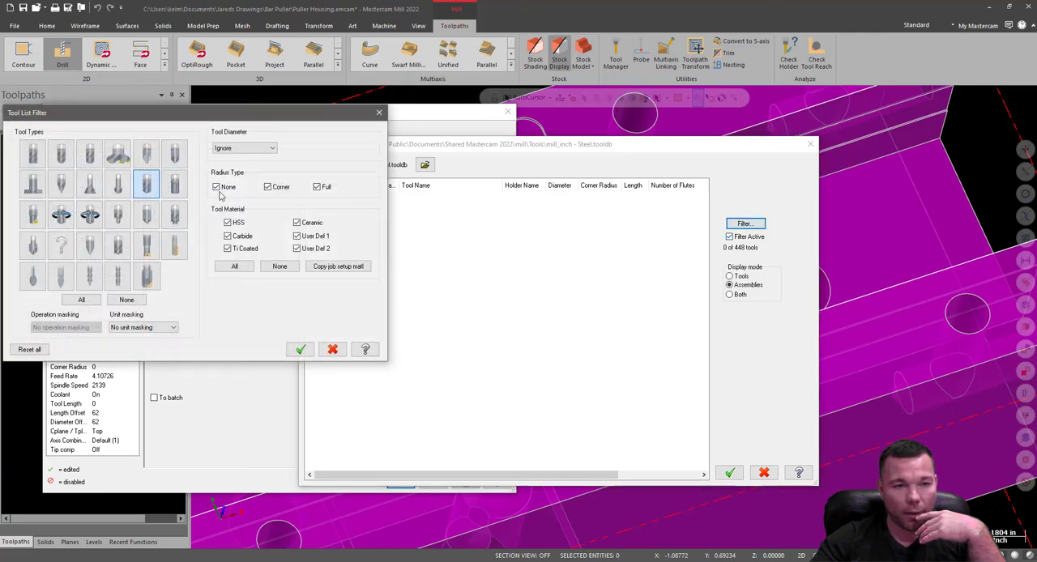
pyautogui.click(379, 113)
pyautogui.click(729, 276)
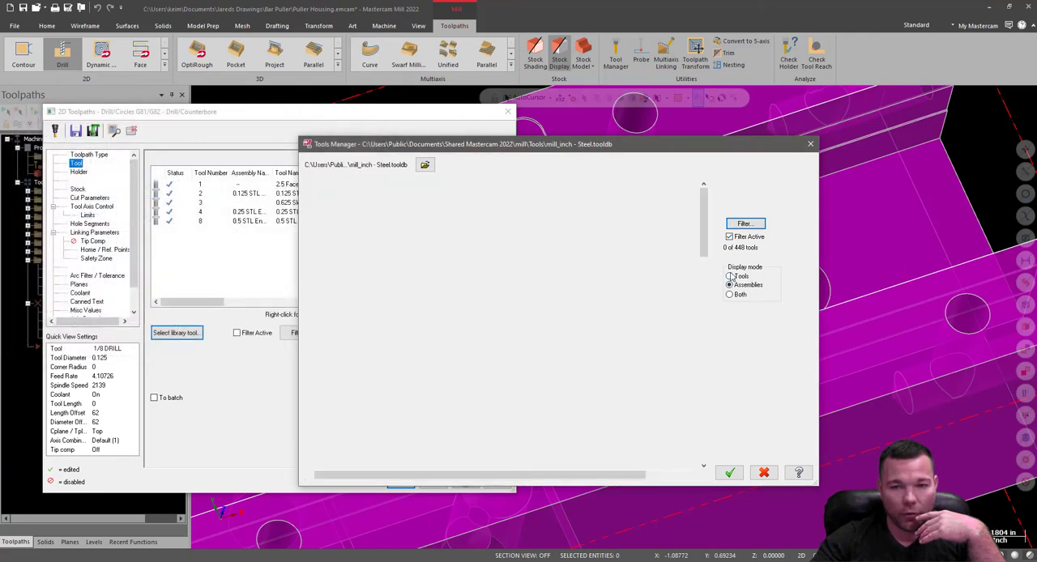
pyautogui.scroll(-20, 531, 322)
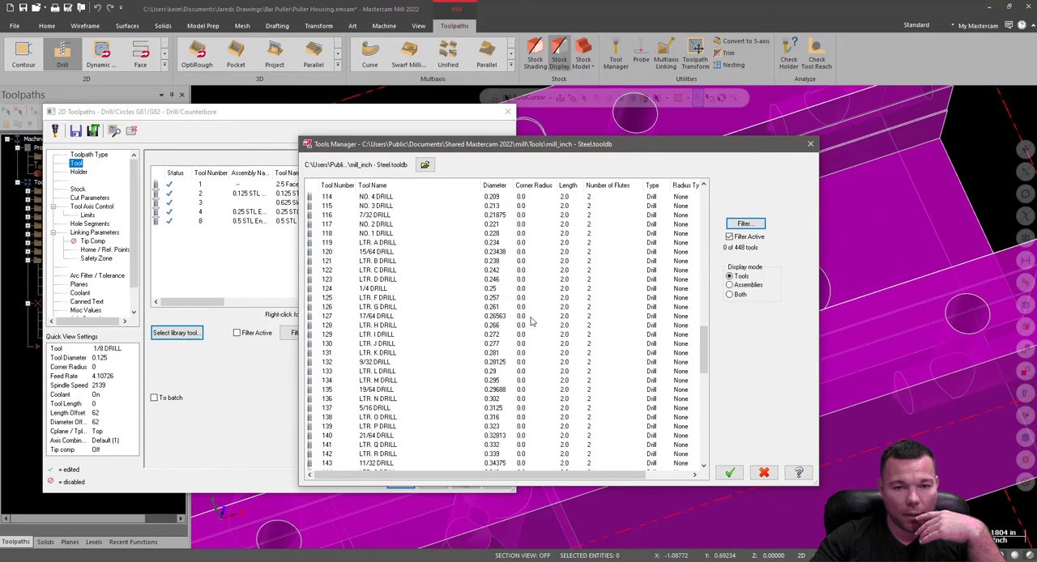
pyautogui.scroll(-2, 521, 376)
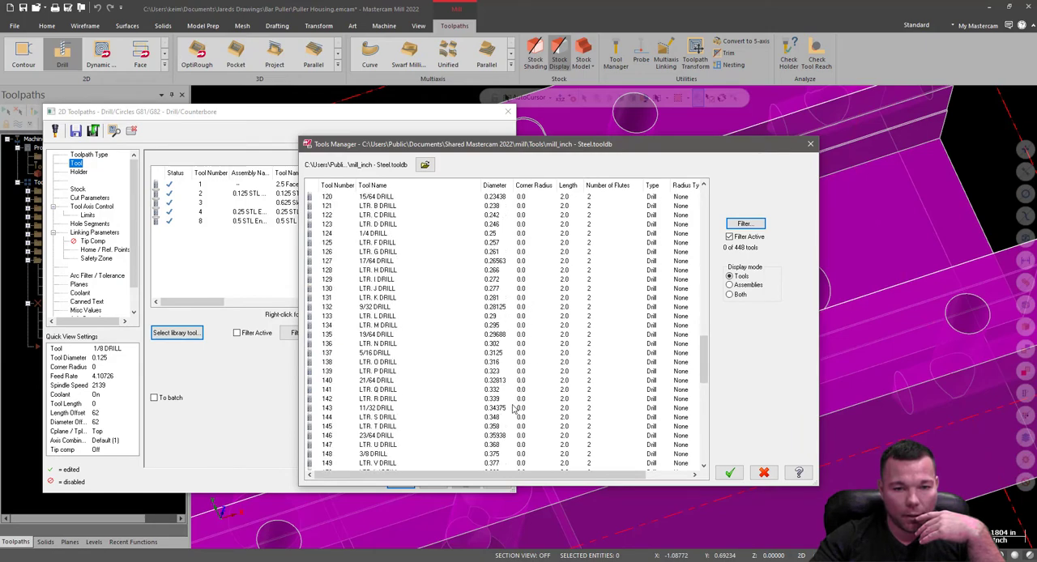
pyautogui.scroll(-1, 520, 434)
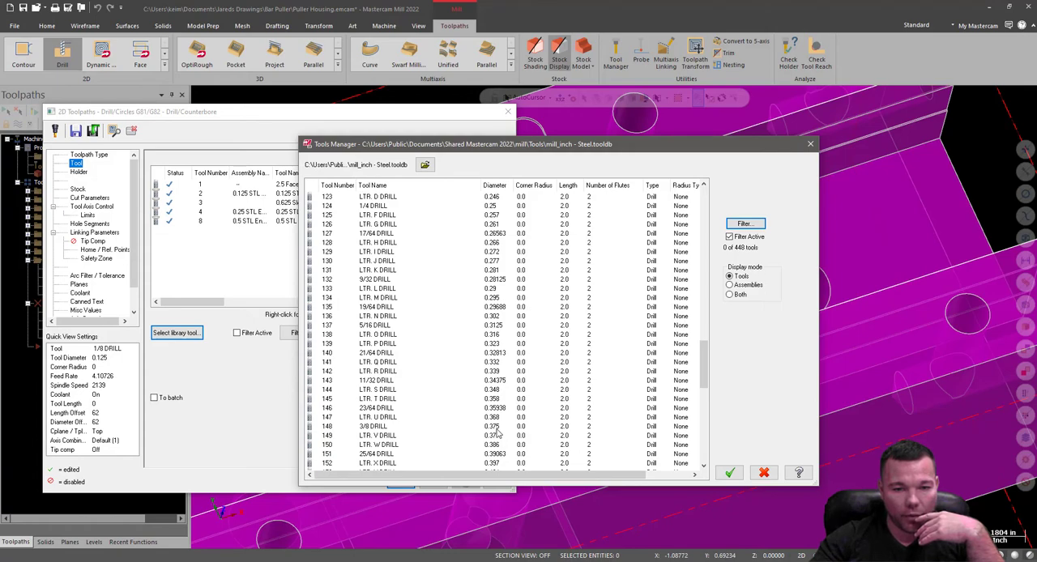
pyautogui.click(496, 409)
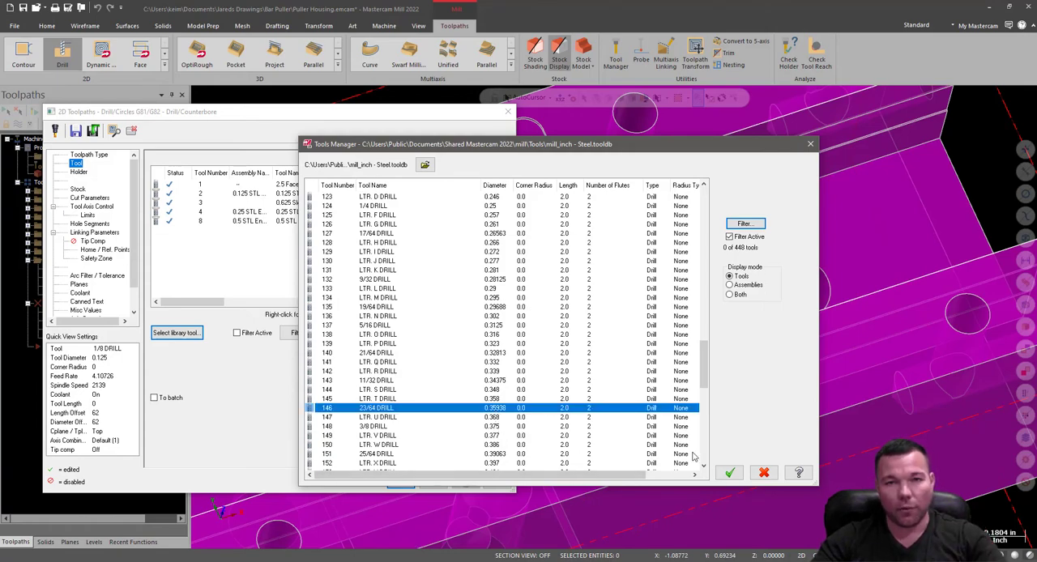
pyautogui.click(729, 472)
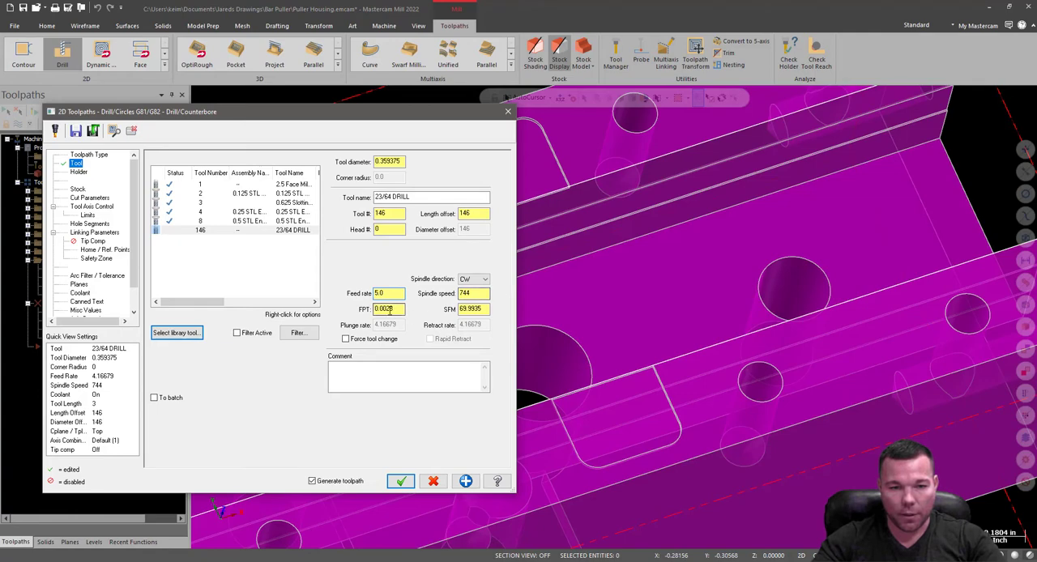
pyautogui.click(390, 311)
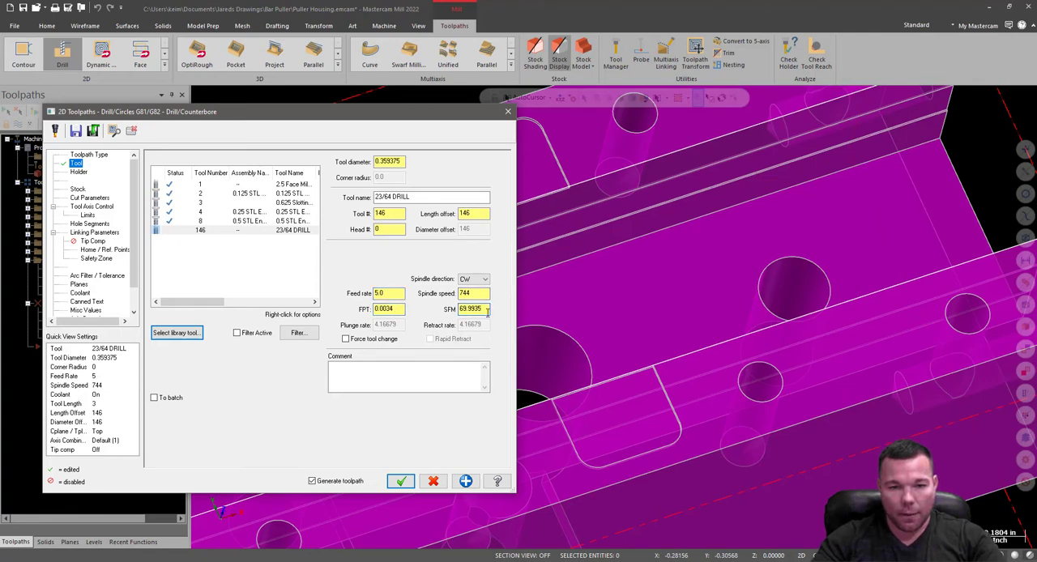
# Load the CT40-in holder library and set the drill's tool projection to 2.5.
pyautogui.click(77, 173)
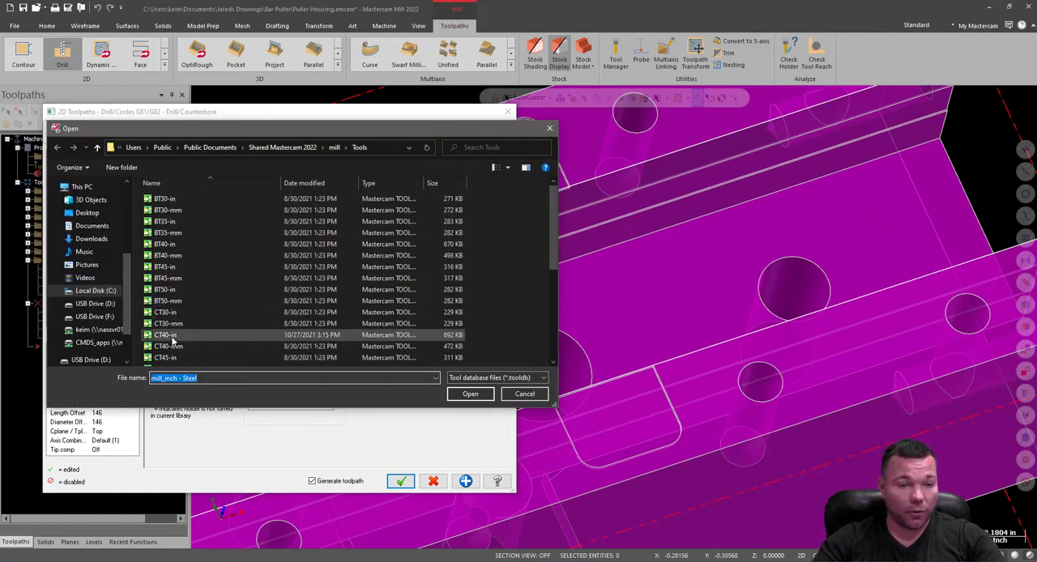
pyautogui.scroll(-3, 182, 334)
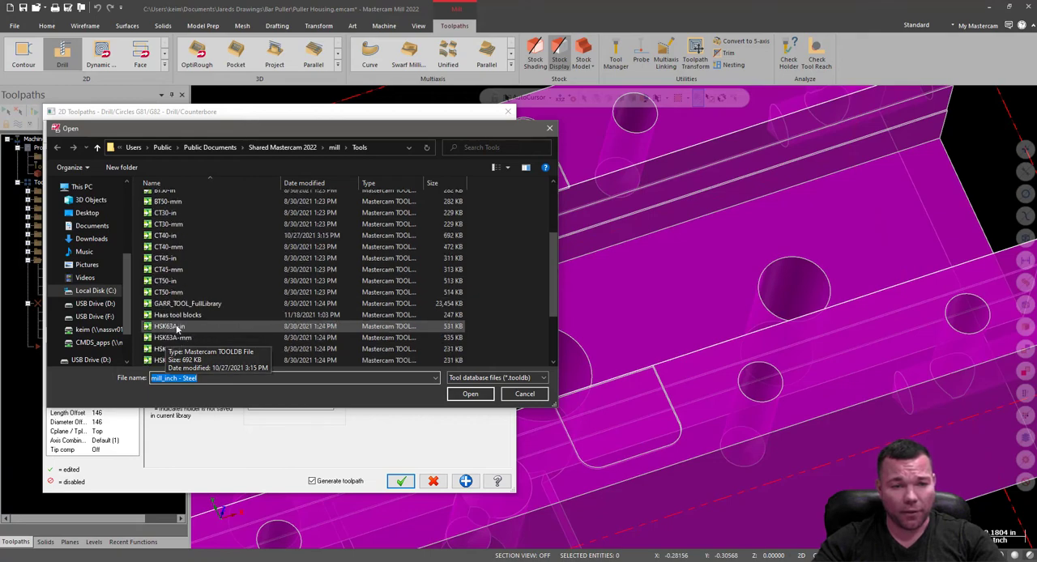
pyautogui.doubleClick(169, 236)
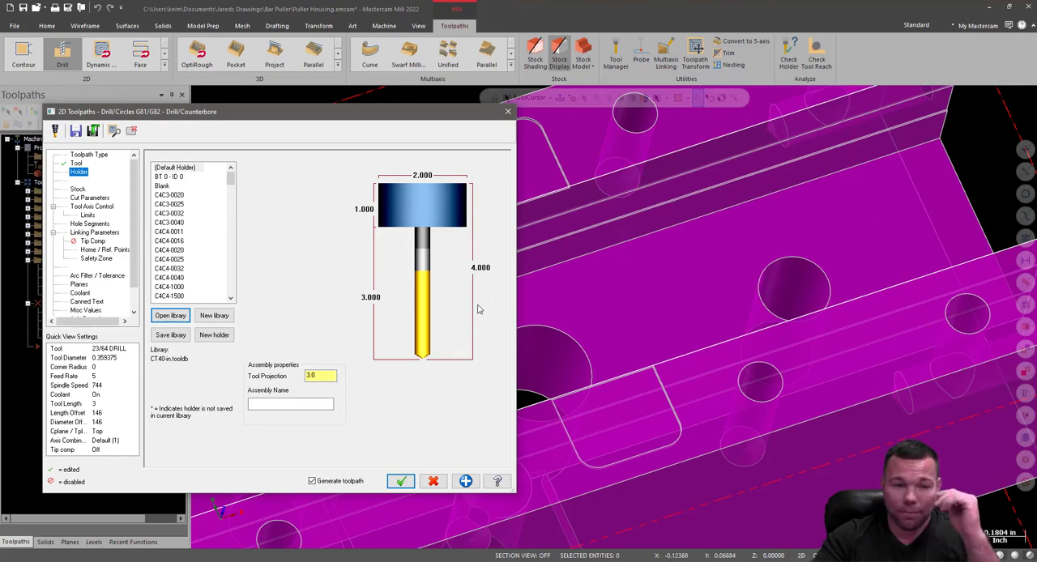
pyautogui.doubleClick(325, 378)
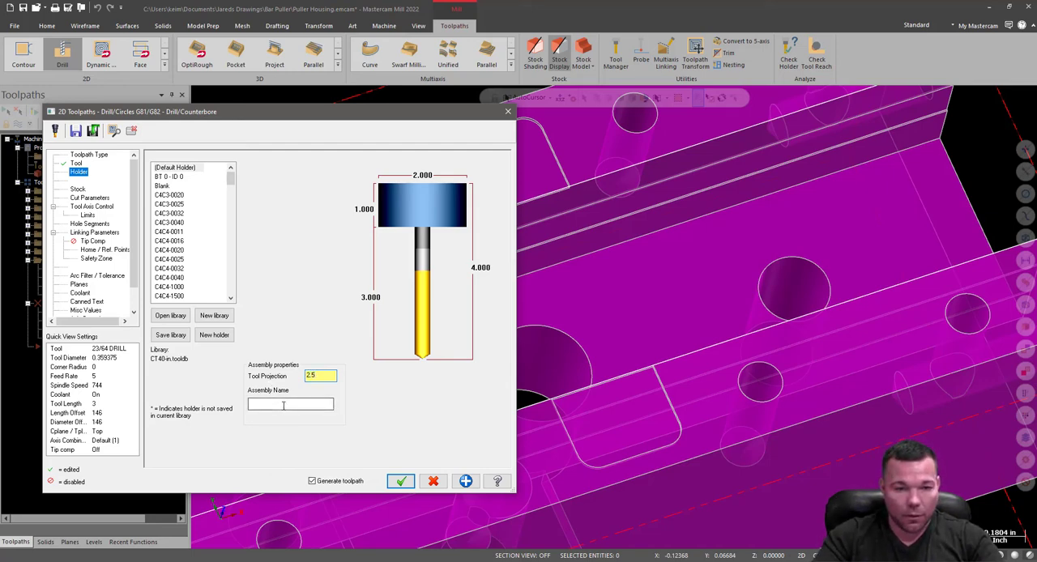
pyautogui.click(282, 405)
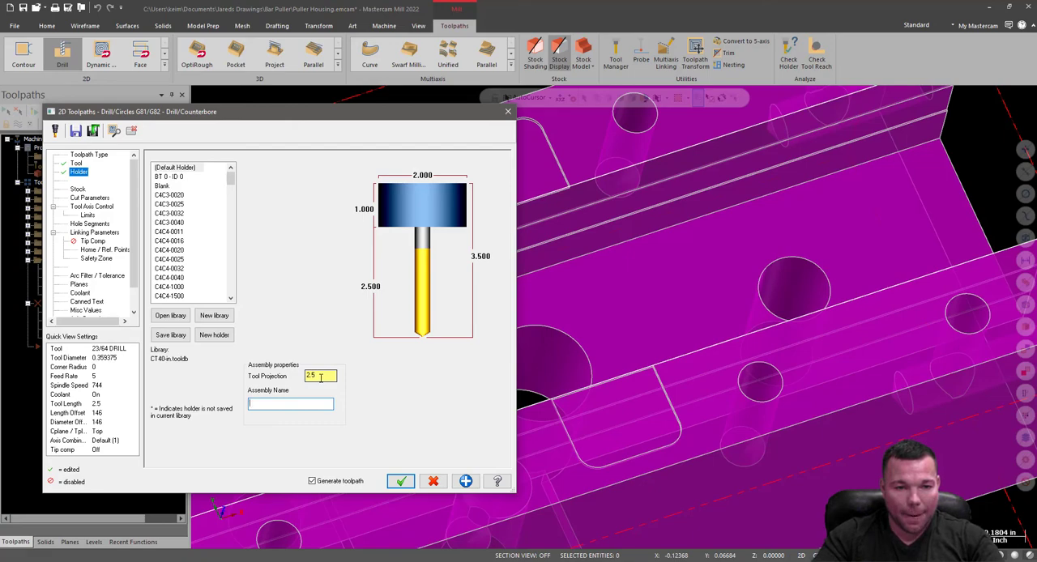
# Edit the 23/64 drill's geometry, setting the cutting length to 1.5 and the shoulder length to 2.0.
pyautogui.click(76, 163)
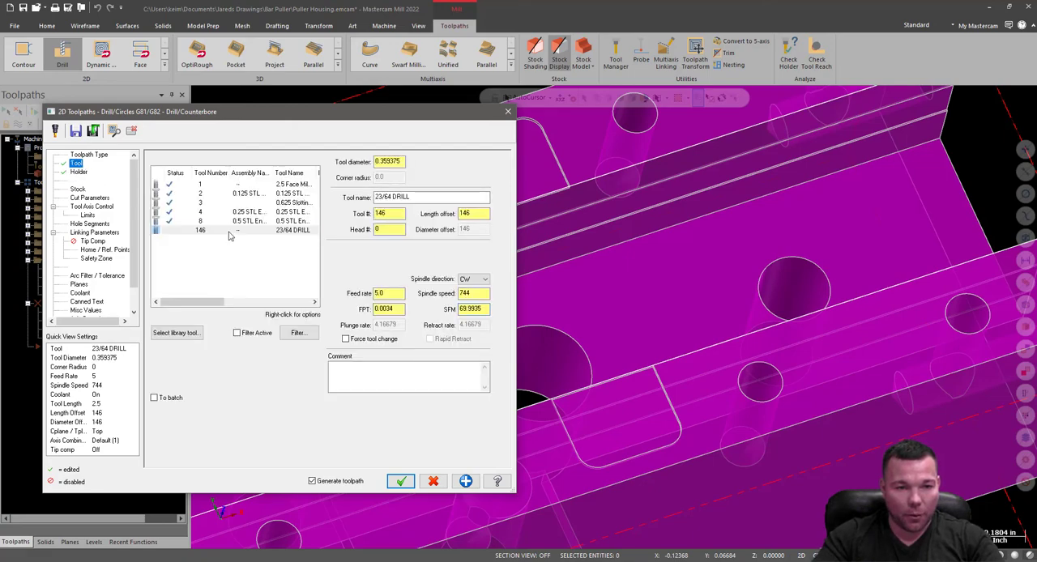
pyautogui.rightClick(229, 235)
pyautogui.click(266, 263)
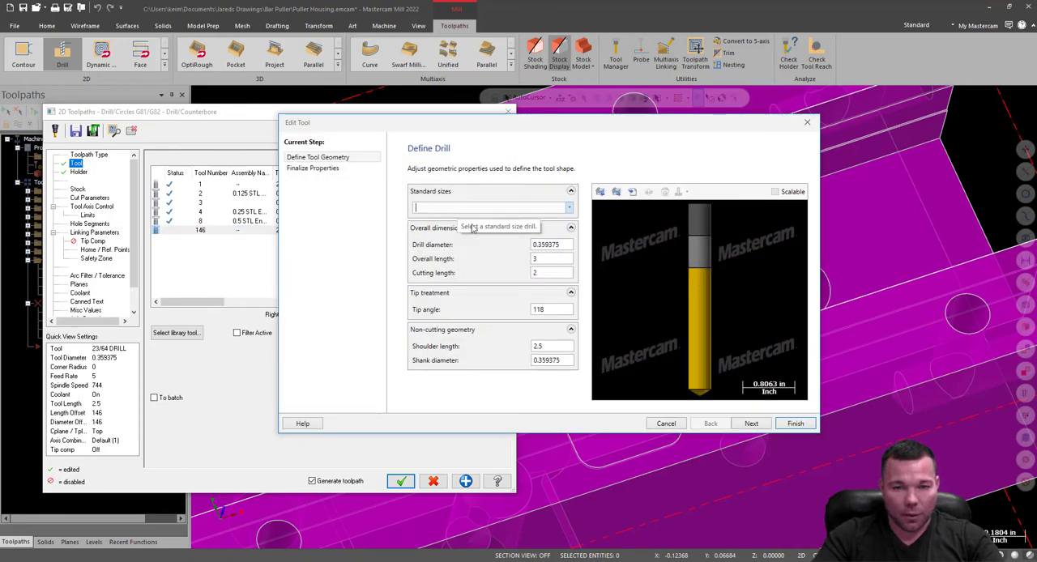
pyautogui.doubleClick(552, 274)
pyautogui.write('1.5')
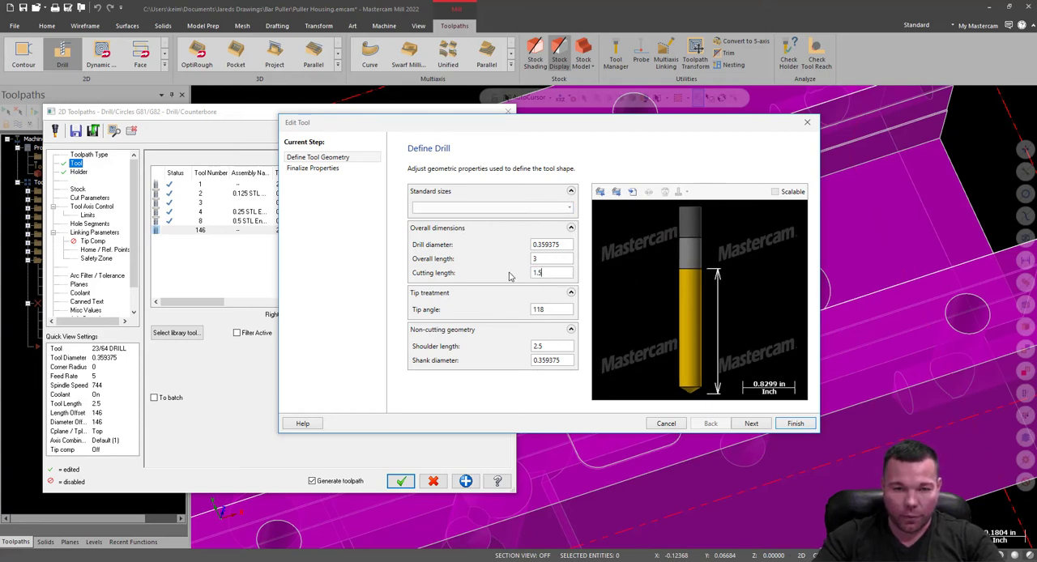
pyautogui.doubleClick(545, 346)
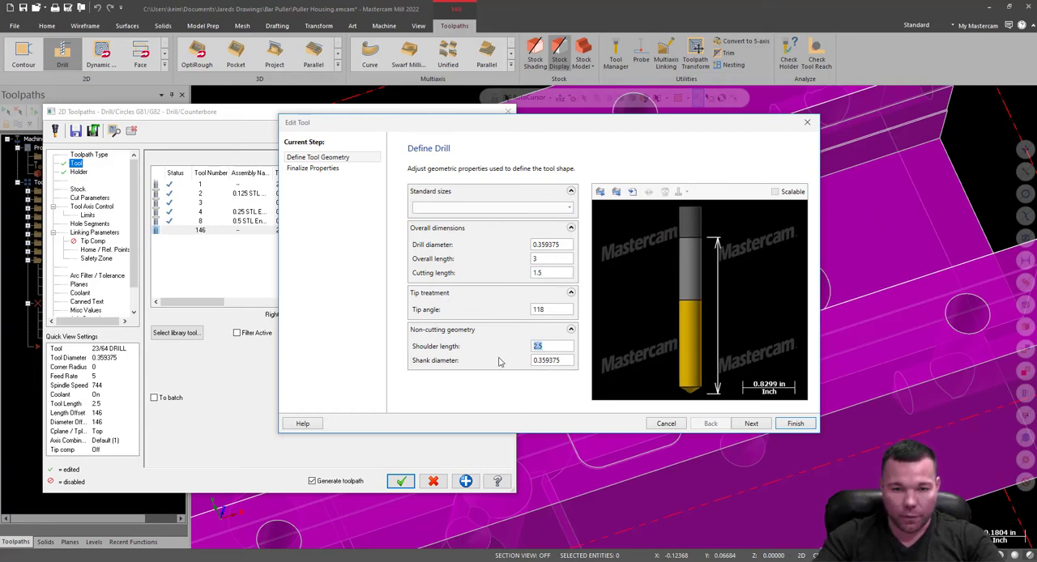
pyautogui.write('2.0')
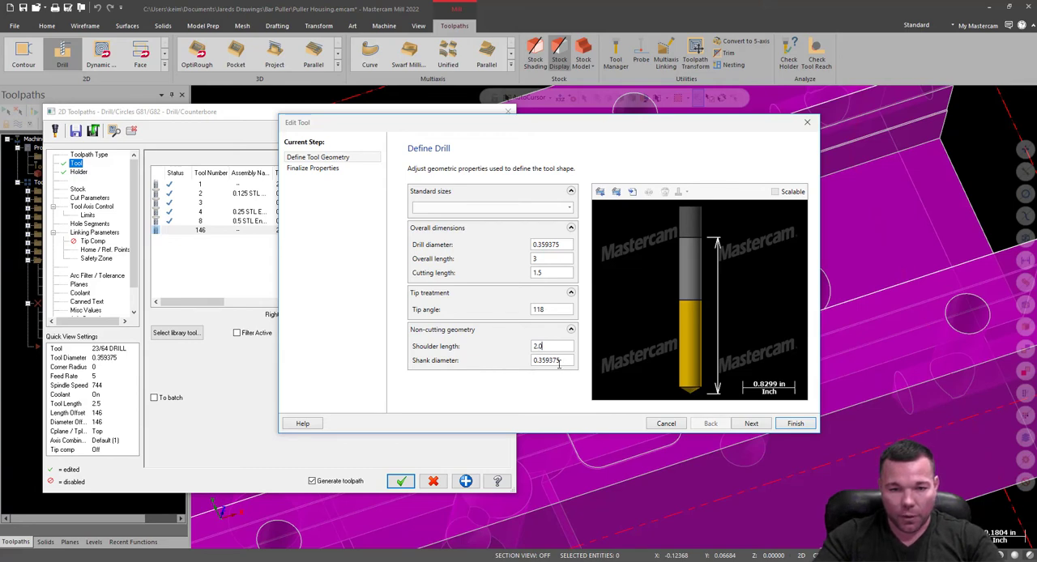
pyautogui.click(560, 360)
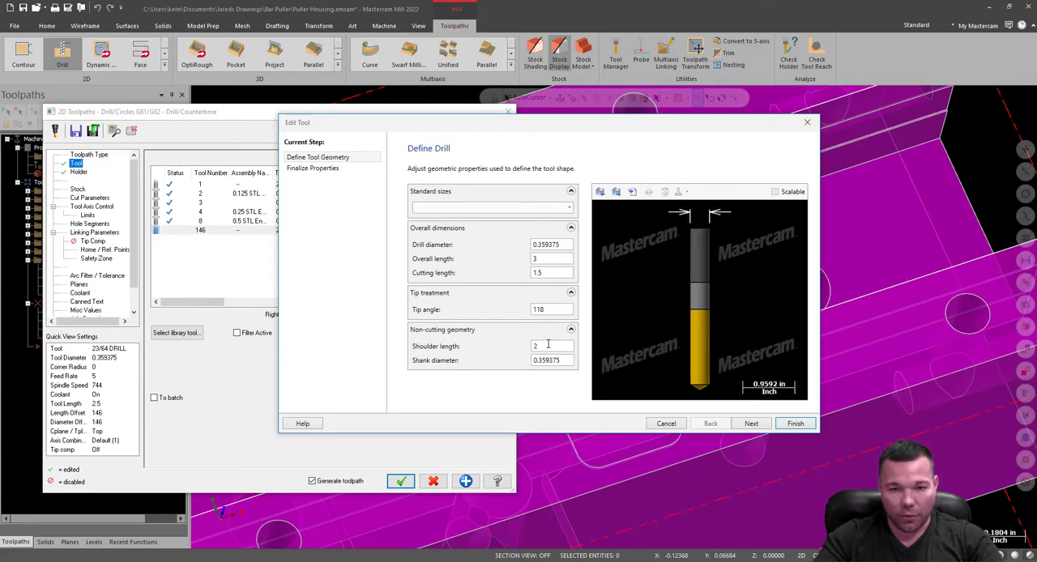
# Set the drill's shoulder length to 1.625 and finish editing the tool.
pyautogui.doubleClick(553, 347)
pyautogui.write('1.6')
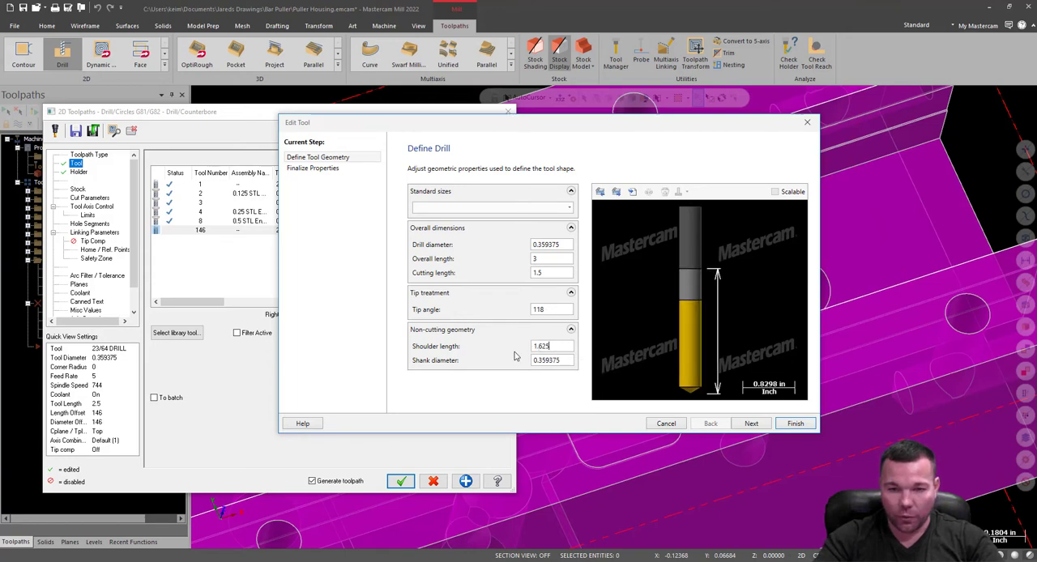
pyautogui.write('25')
pyautogui.click(553, 272)
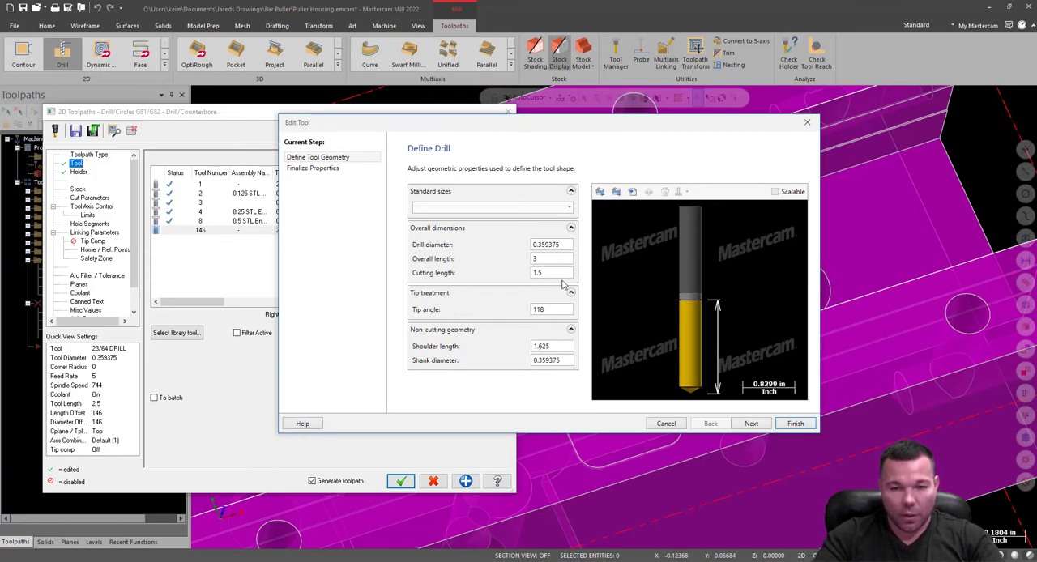
pyautogui.click(792, 425)
# Set the 23/64 drill's tool projection in the holder to 1.75.
pyautogui.click(78, 172)
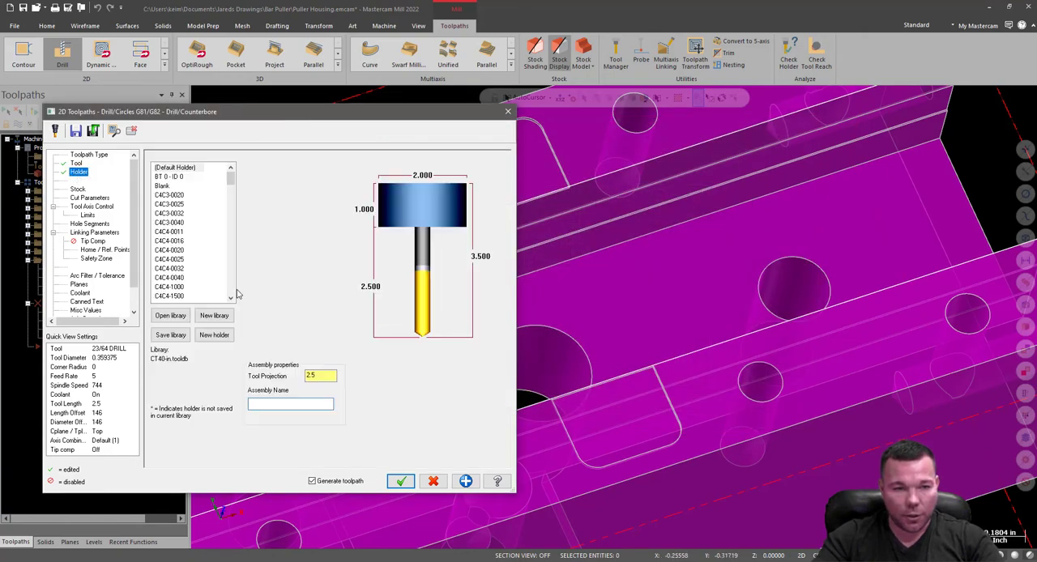
pyautogui.write('1')
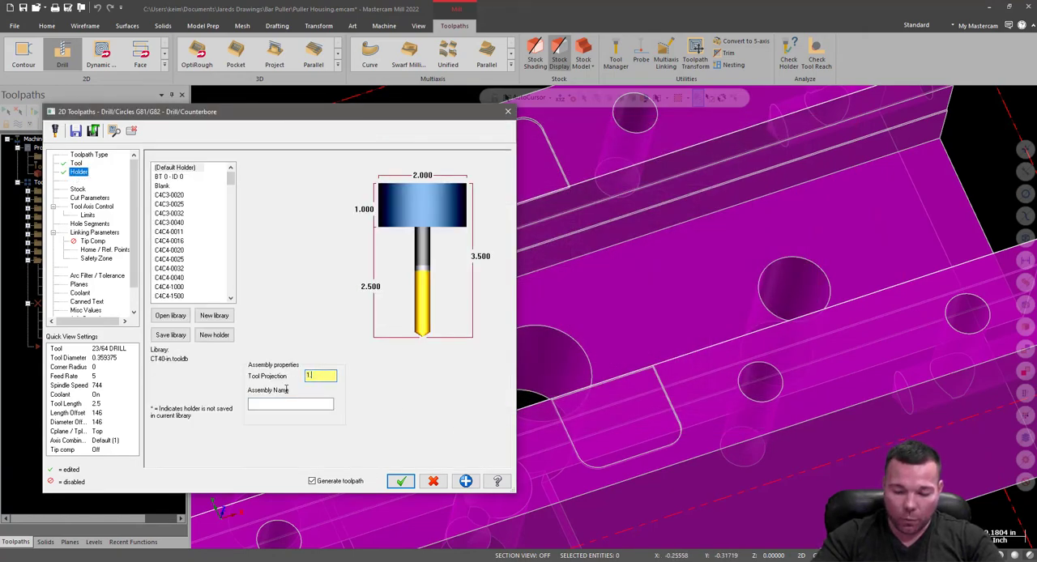
pyautogui.write('.75')
pyautogui.press('Tab')
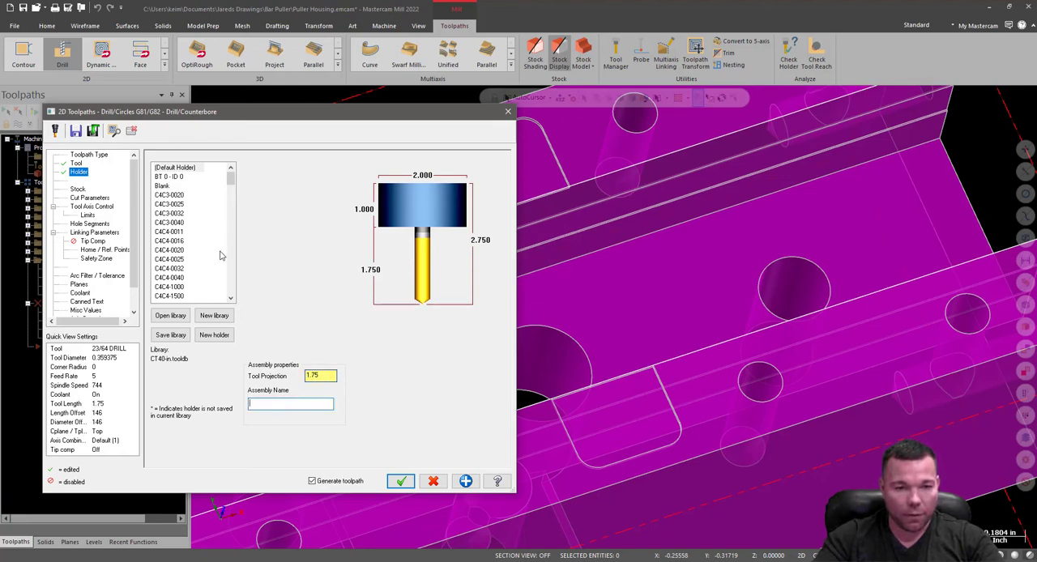
# In the linking parameters, set the top of stock to 0 and take the drilling depth from the bottom edge of the through hole (-1.125).
pyautogui.click(78, 189)
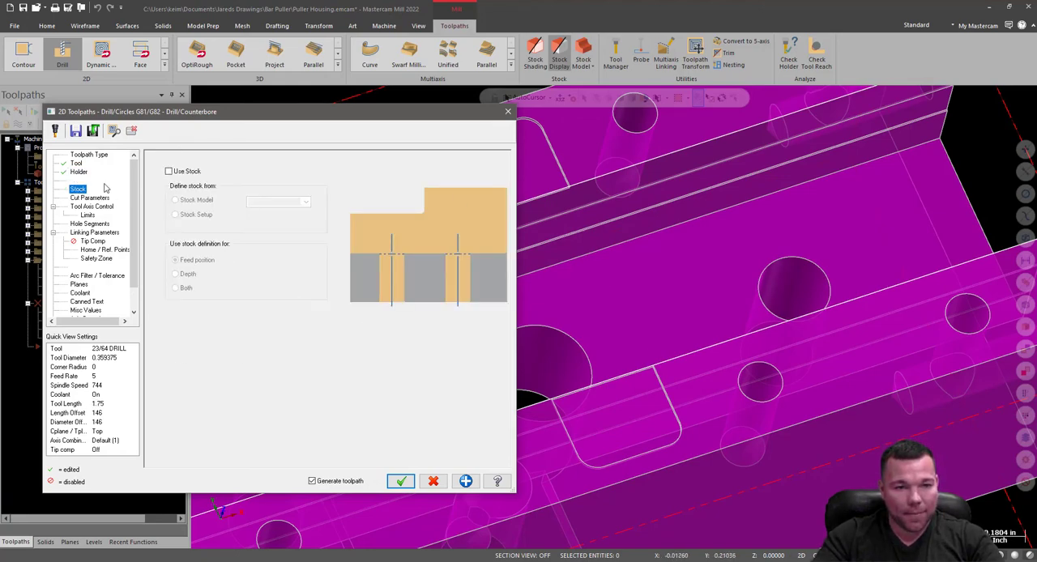
pyautogui.click(89, 197)
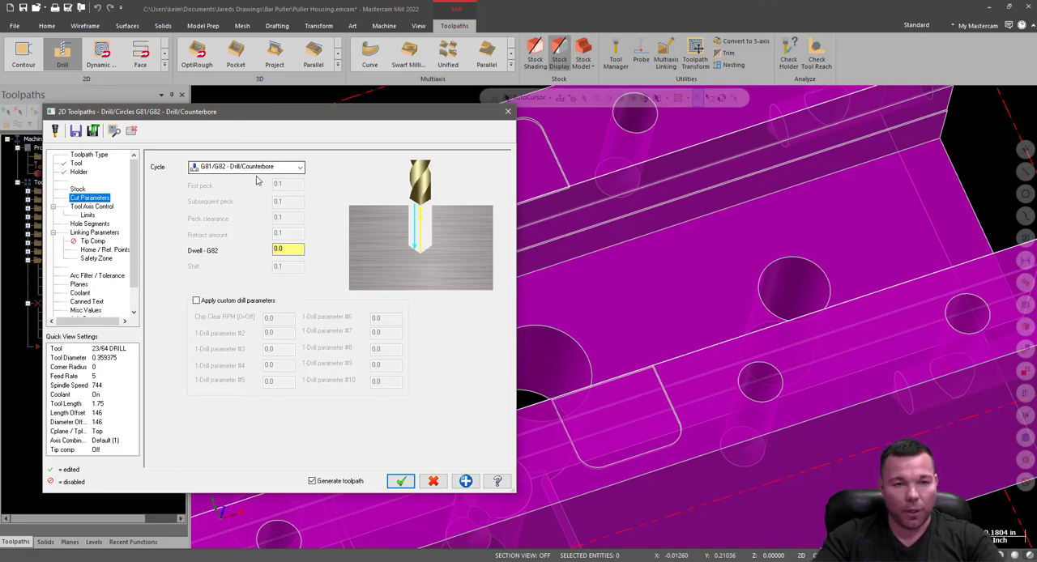
pyautogui.click(91, 207)
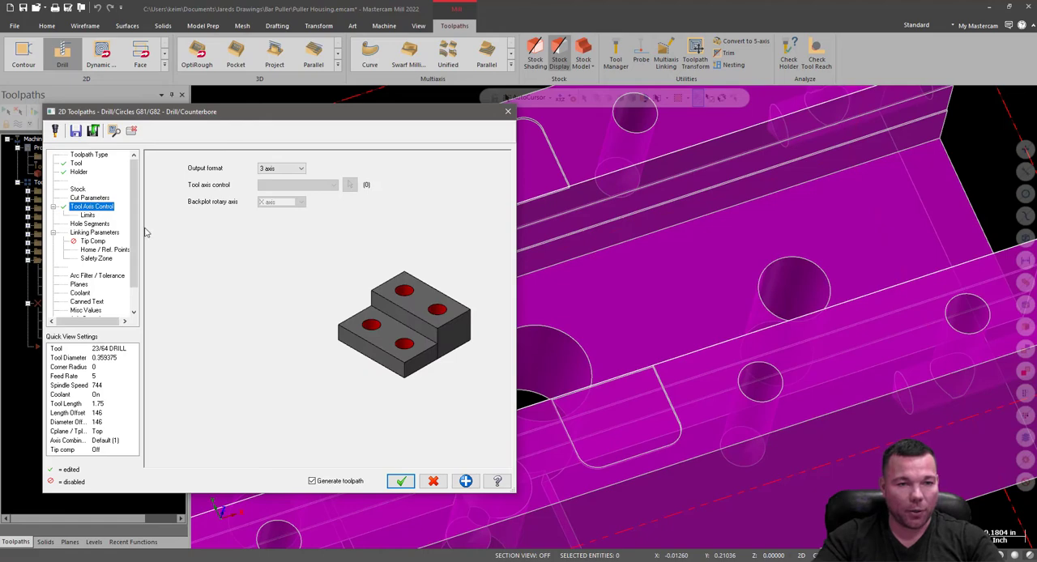
pyautogui.click(87, 214)
pyautogui.click(94, 232)
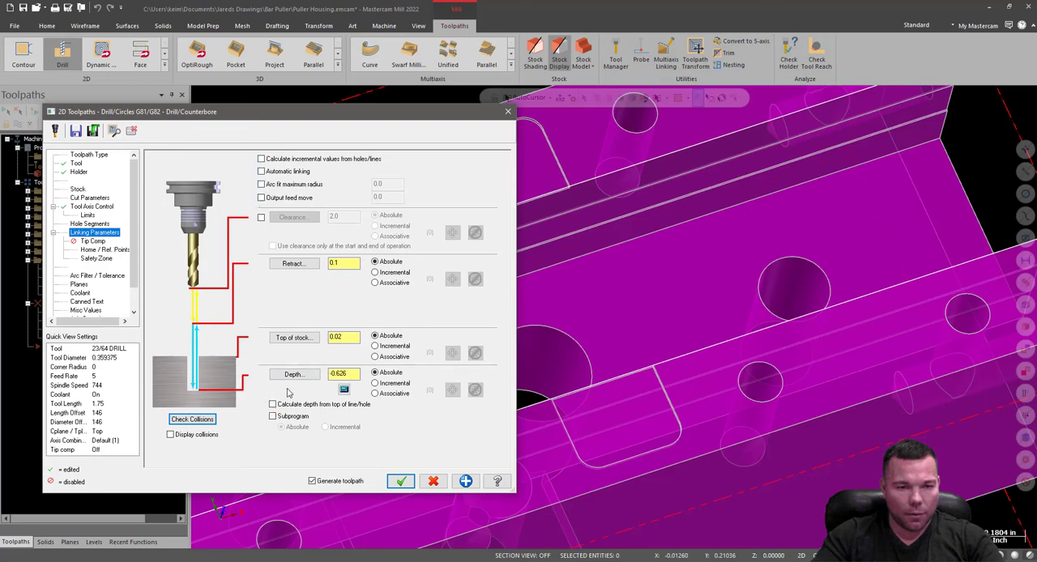
pyautogui.doubleClick(340, 338)
pyautogui.write('0')
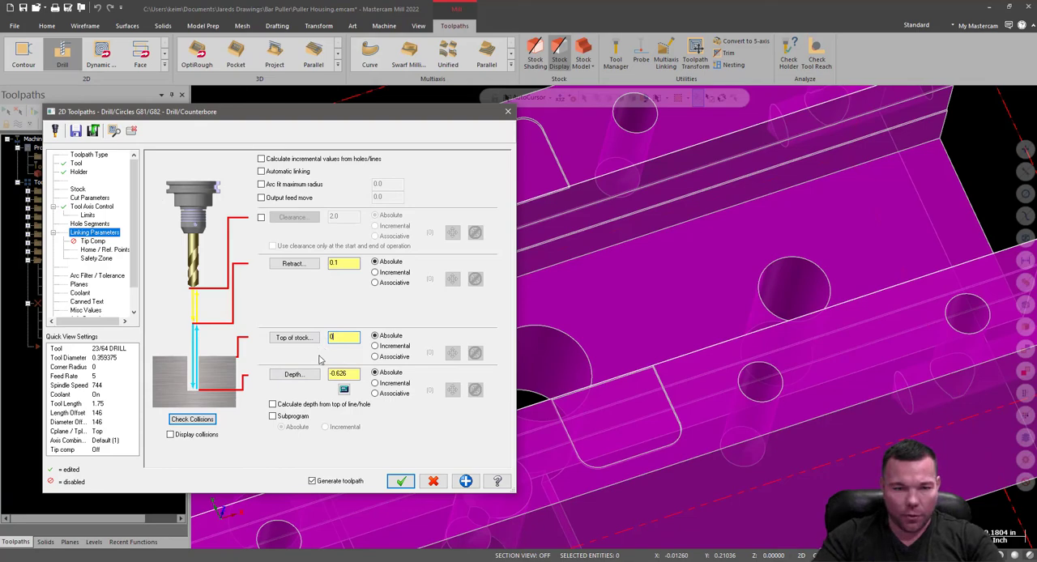
pyautogui.click(294, 375)
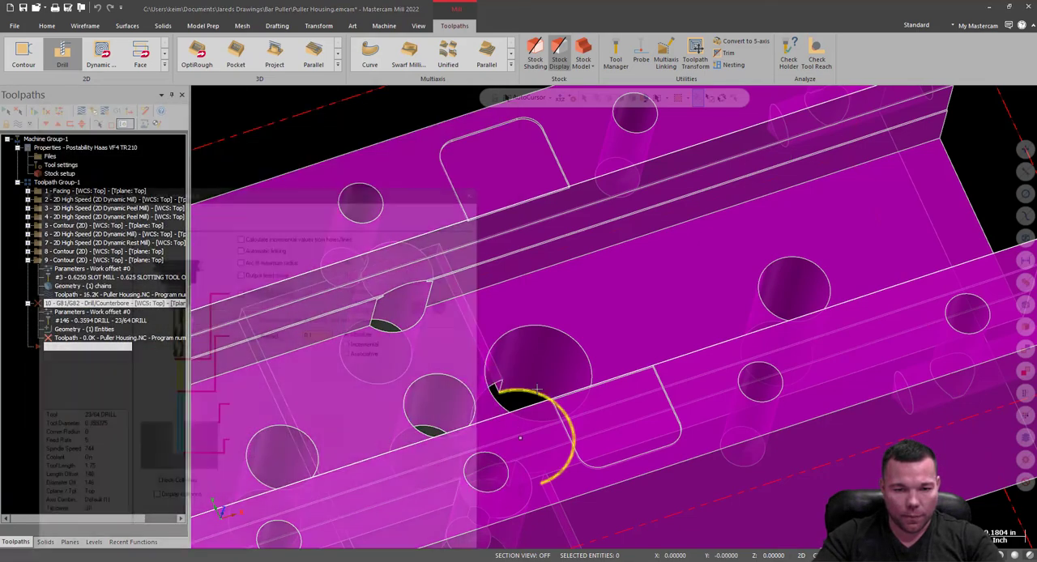
pyautogui.click(536, 390)
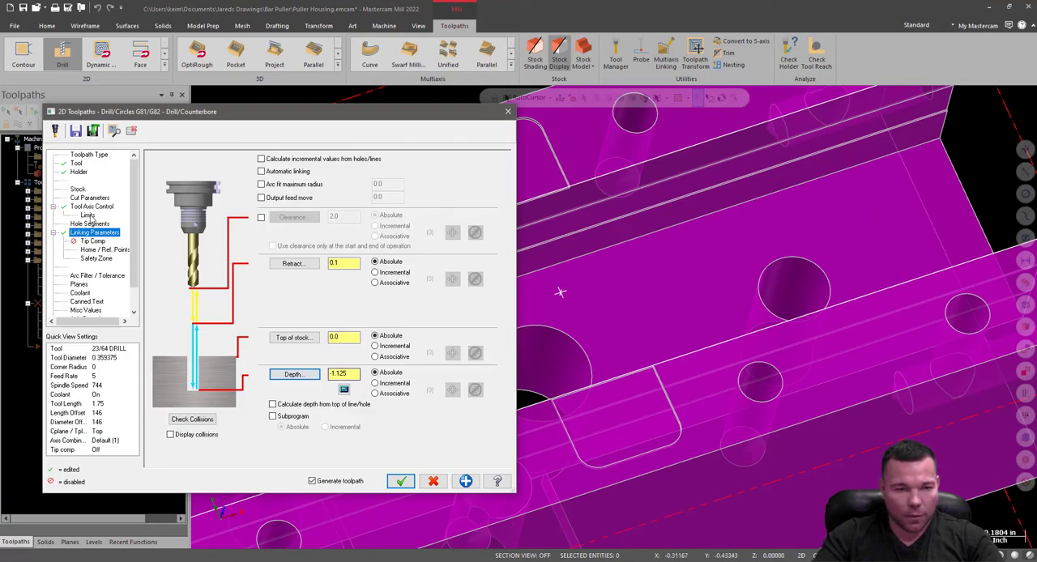
# Enable tip compensation with a breakthrough amount of 0.05 and return to the linking parameters.
pyautogui.click(93, 242)
pyautogui.click(165, 168)
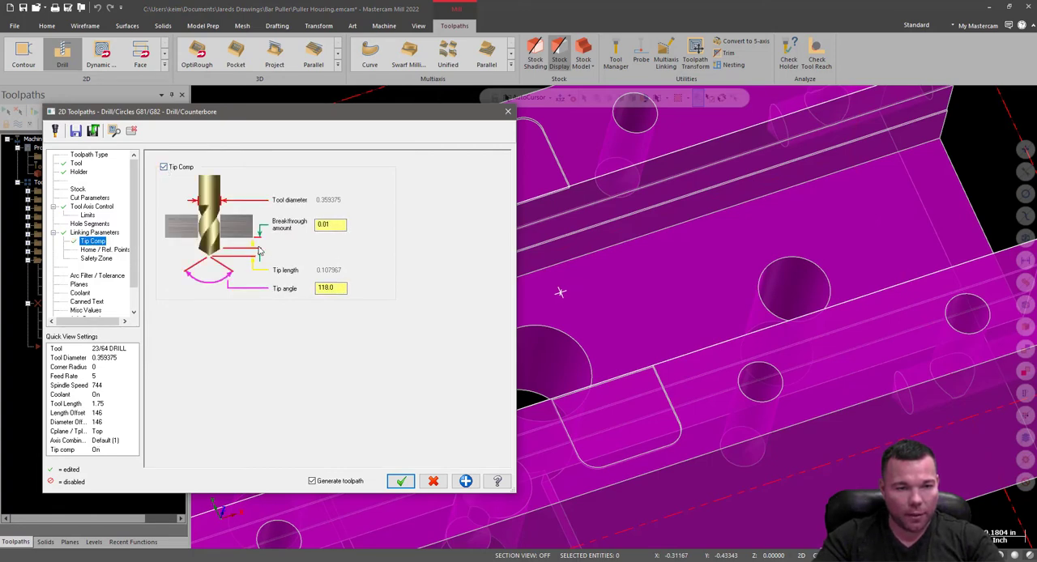
pyautogui.moveTo(336, 225); pyautogui.dragTo(315, 226)
pyautogui.write('.')
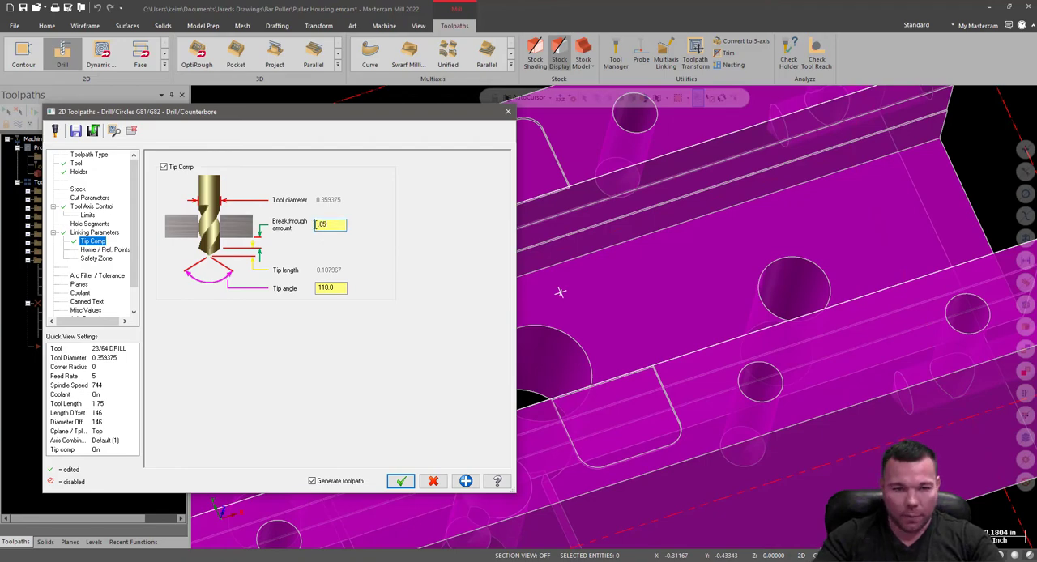
pyautogui.click(92, 234)
pyautogui.click(92, 242)
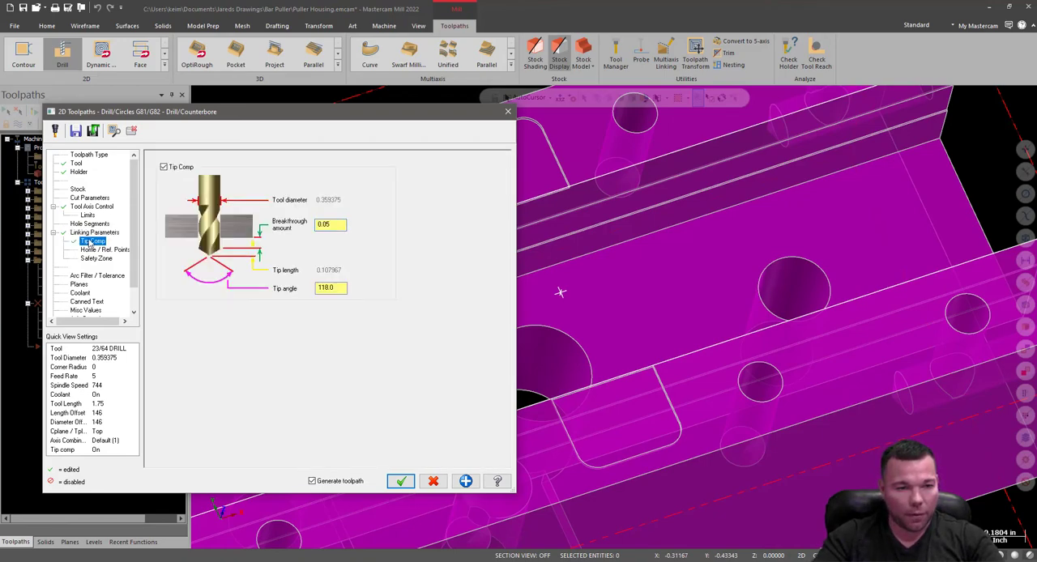
pyautogui.press('Up')
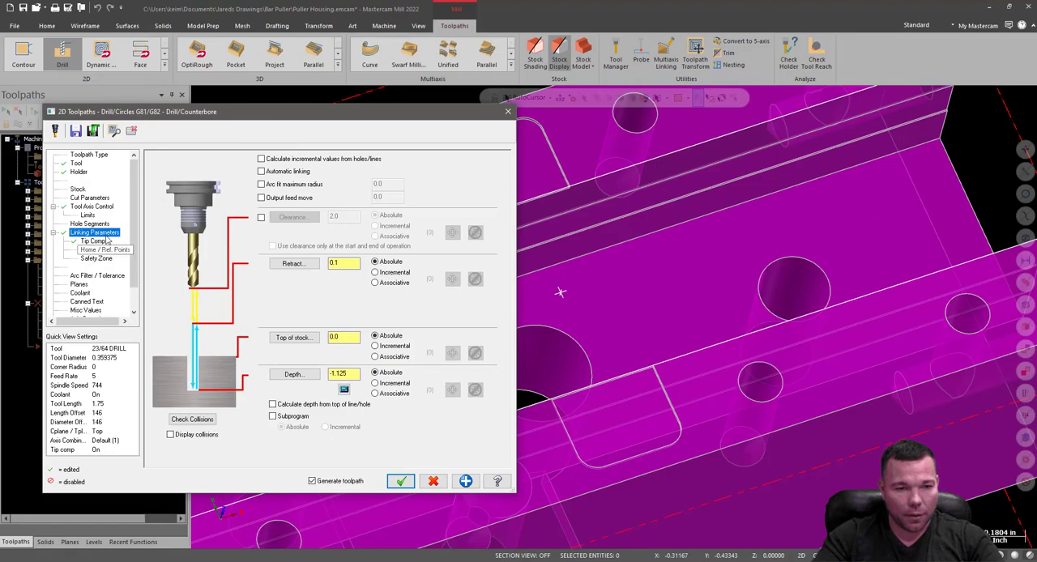
# Inspect the drill motion on the part and take the top of stock from the recessed floor between the side walls (-0.626).
pyautogui.moveTo(167, 113); pyautogui.dragTo(909, 233)
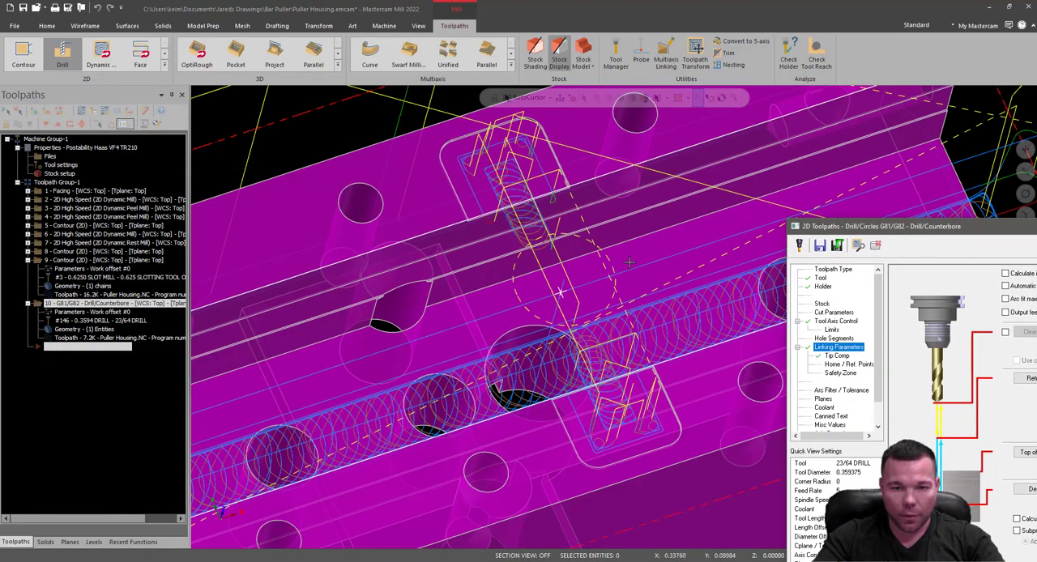
pyautogui.moveTo(717, 215); pyautogui.dragTo(544, 217, button='middle')
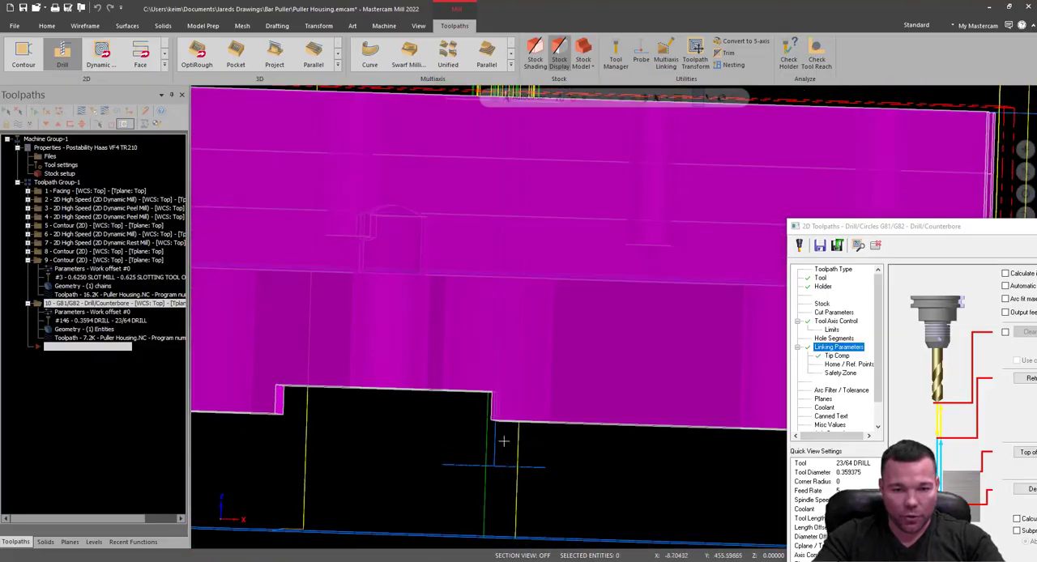
pyautogui.scroll(-2, 521, 311)
pyautogui.moveTo(498, 273); pyautogui.dragTo(365, 203, button='middle')
pyautogui.moveTo(334, 138); pyautogui.dragTo(354, 213, button='middle')
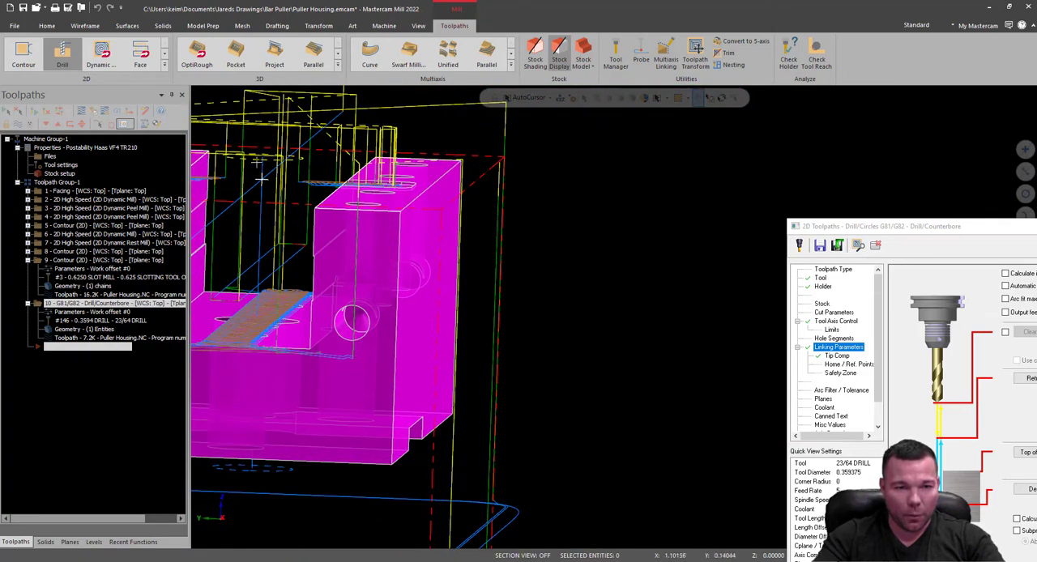
pyautogui.moveTo(827, 227); pyautogui.dragTo(581, 134)
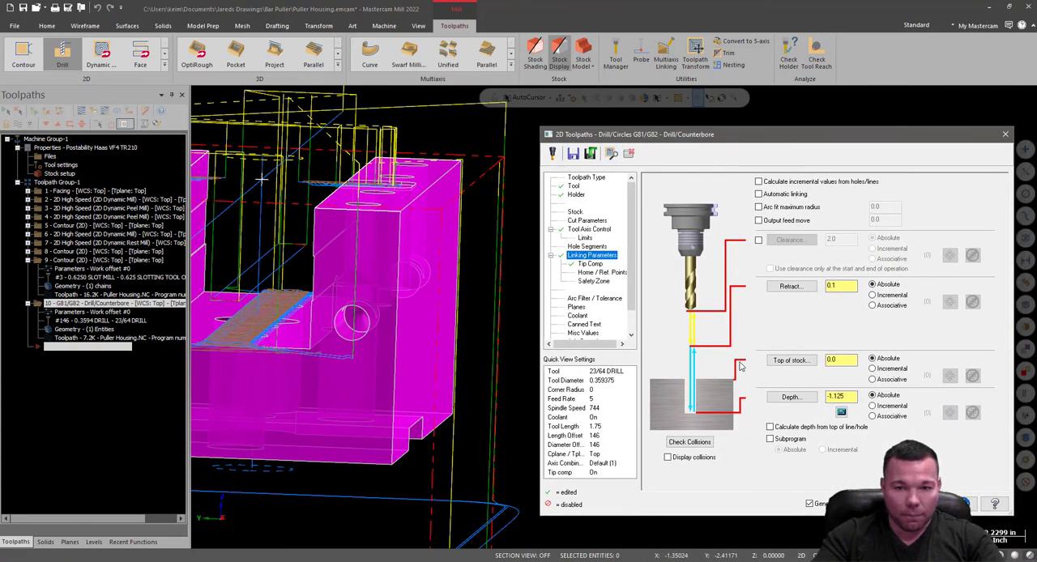
pyautogui.click(791, 360)
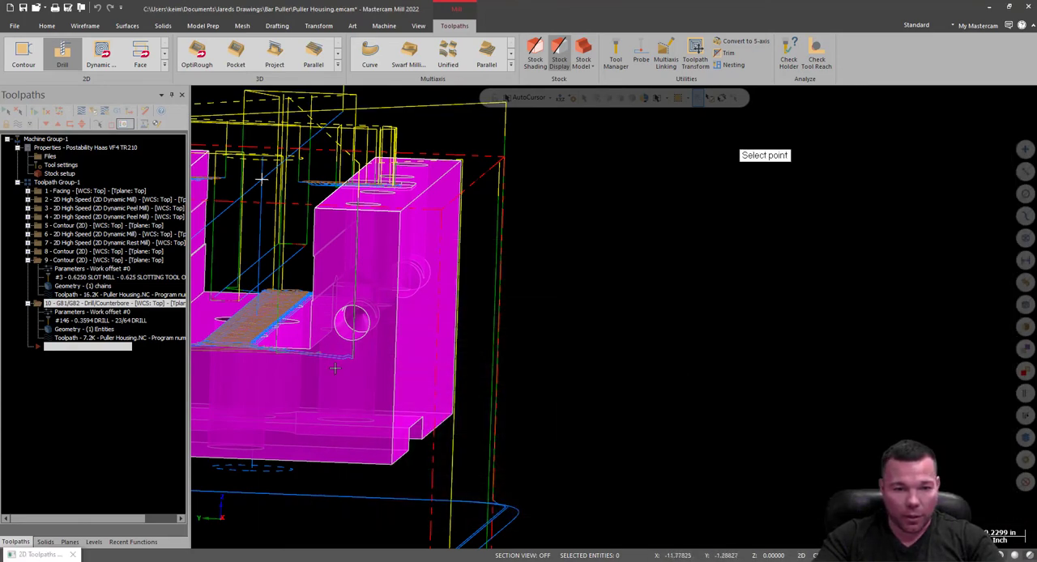
pyautogui.click(298, 324)
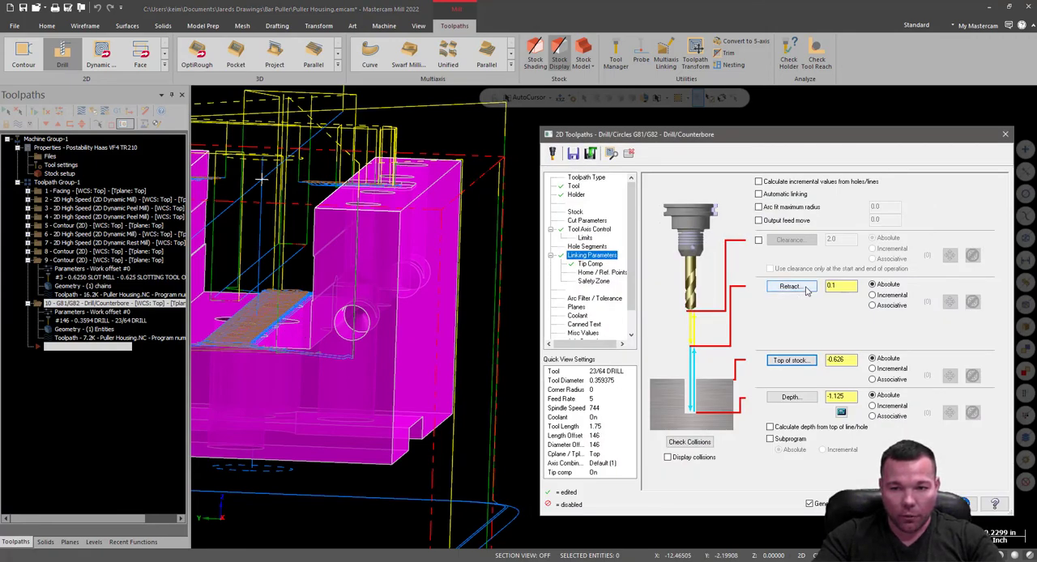
# Take the retract height from the recessed floor, change it to -0.5 and accept the drilling operation.
pyautogui.click(791, 287)
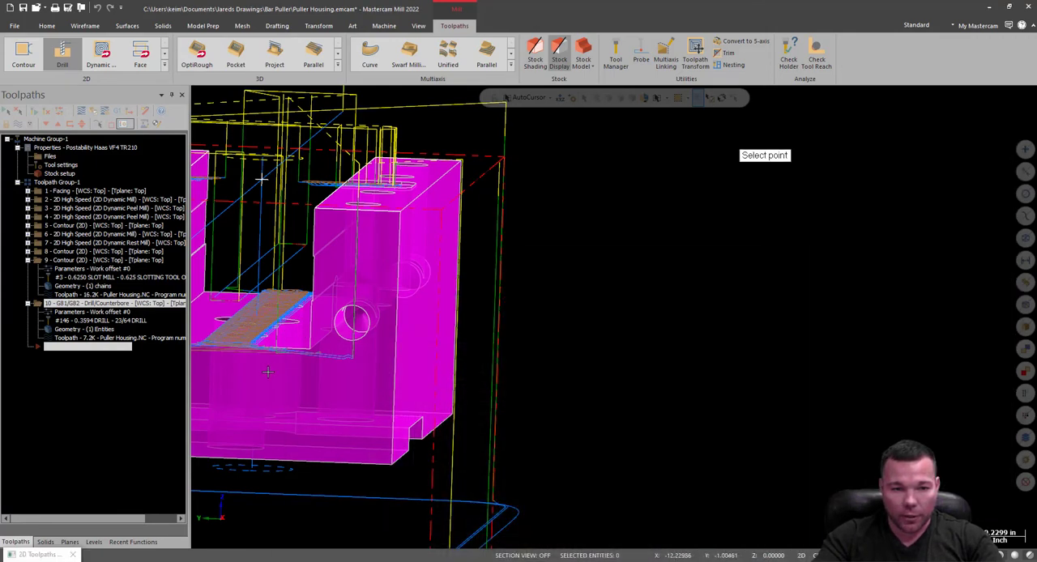
pyautogui.click(279, 328)
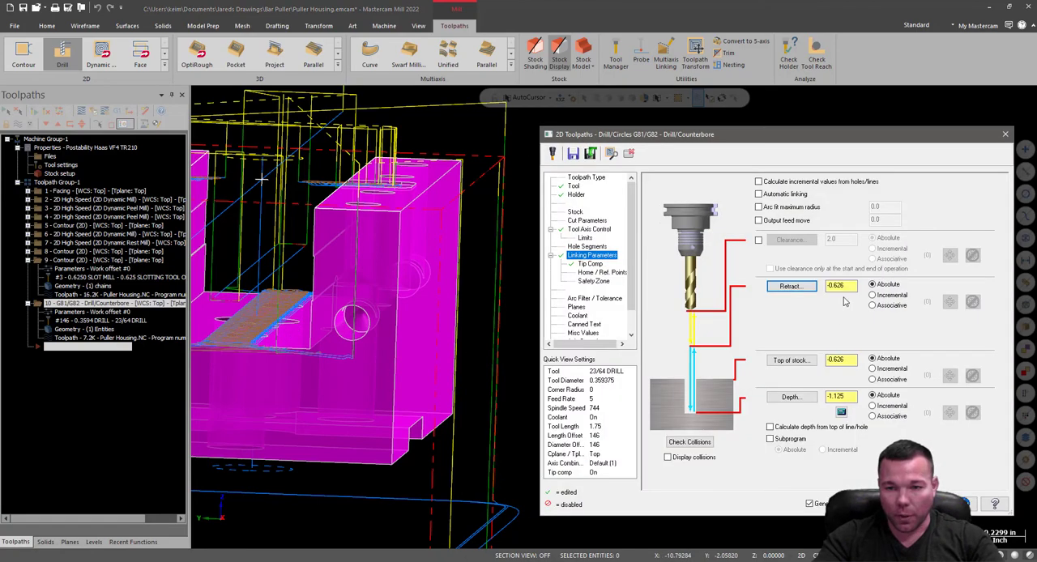
pyautogui.moveTo(849, 288); pyautogui.dragTo(839, 290)
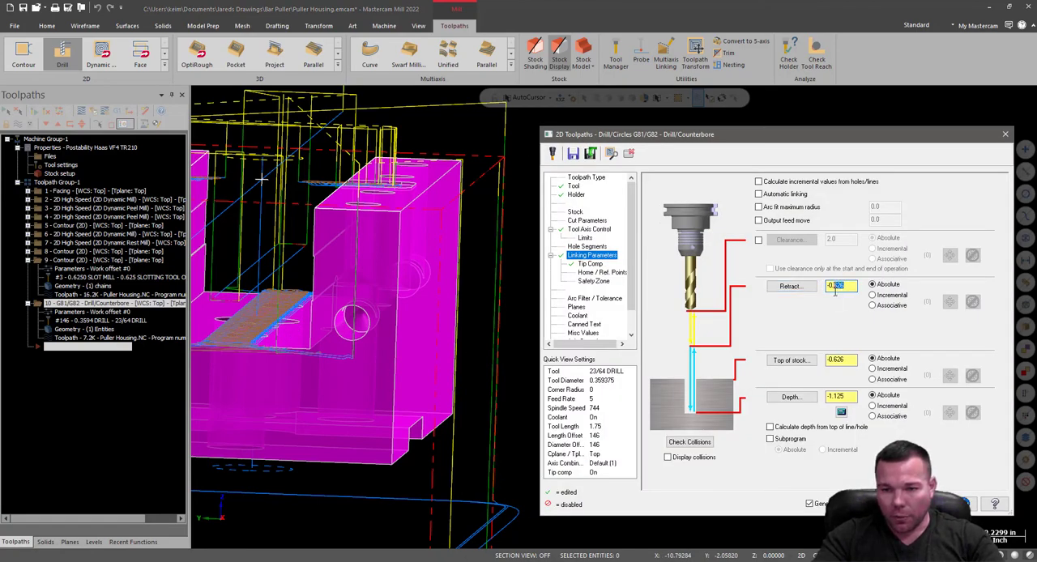
pyautogui.write('5')
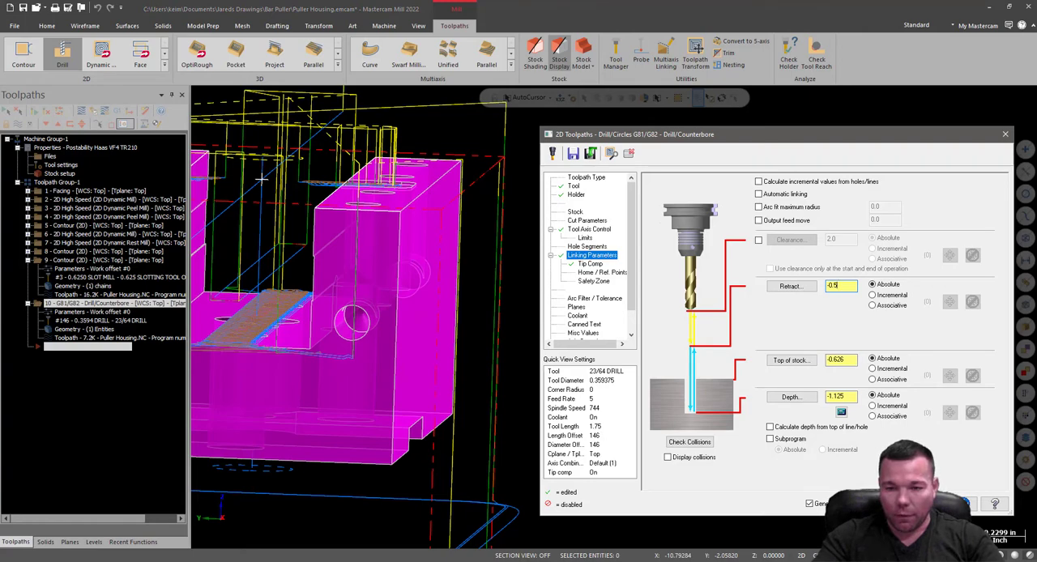
pyautogui.press('Return')
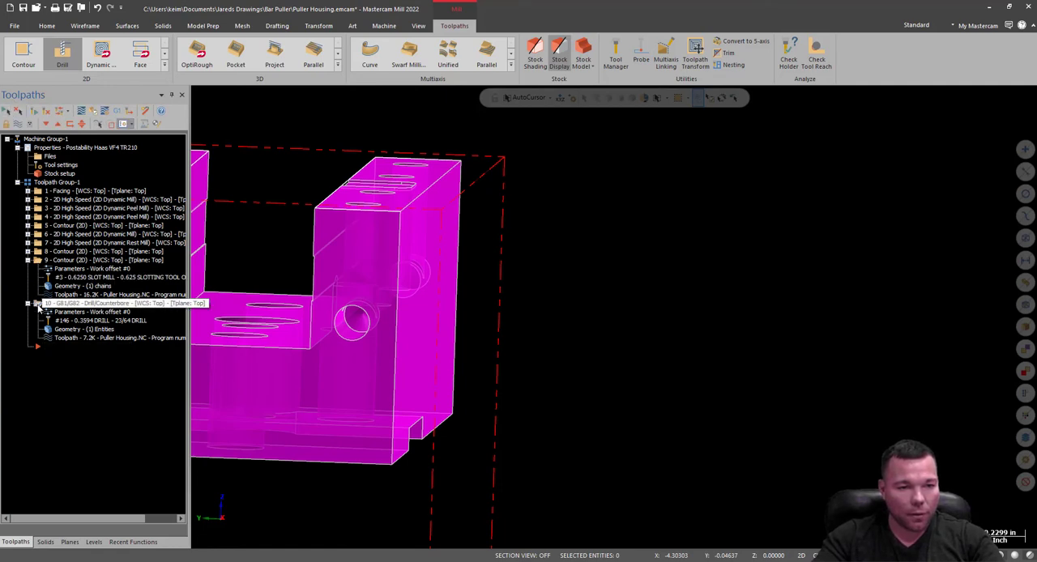
# Clear the magenta highlight colors from the housing model.
pyautogui.click(85, 25)
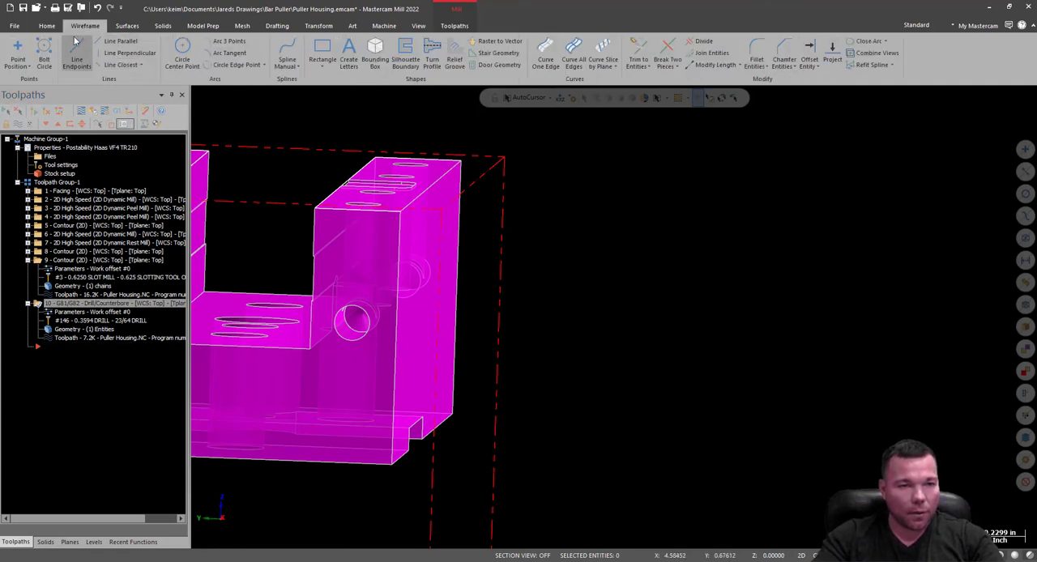
pyautogui.click(47, 25)
pyautogui.click(179, 63)
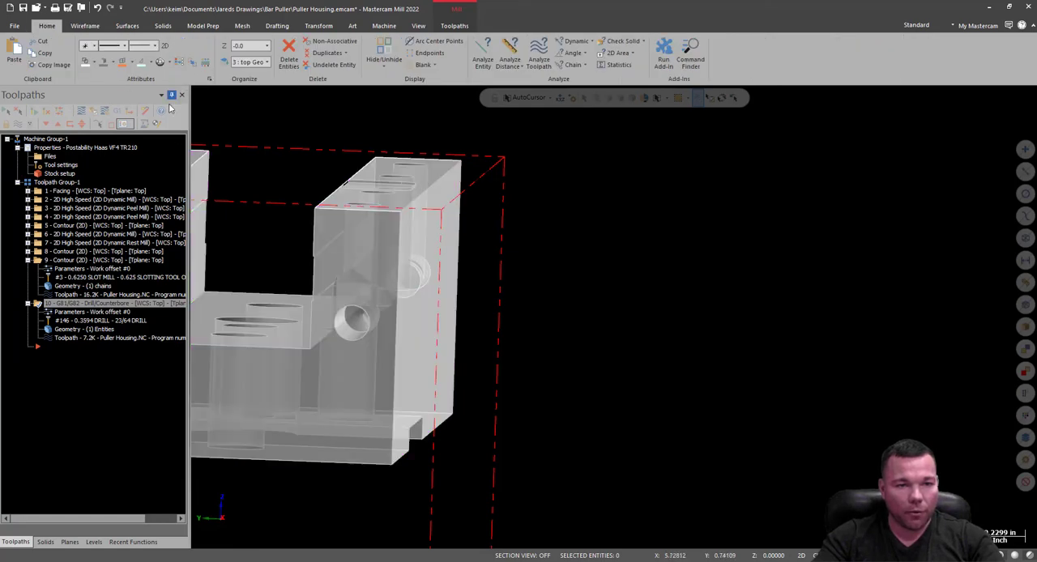
# Display the toolpaths and examine them around the whole housing from several sides.
pyautogui.hotkey('alt', 't')
pyautogui.hotkey('alt', 't')
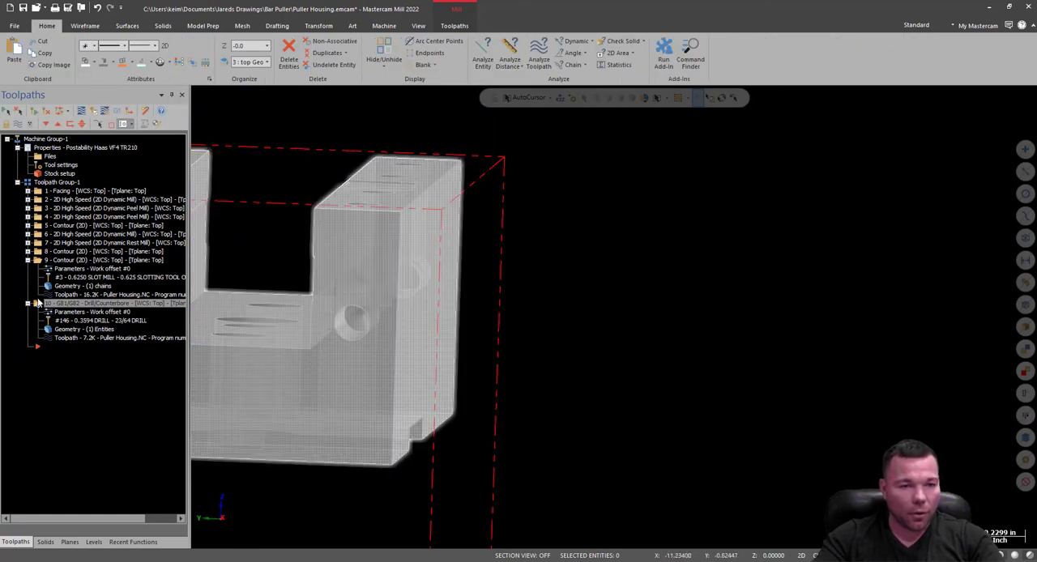
pyautogui.click(38, 302)
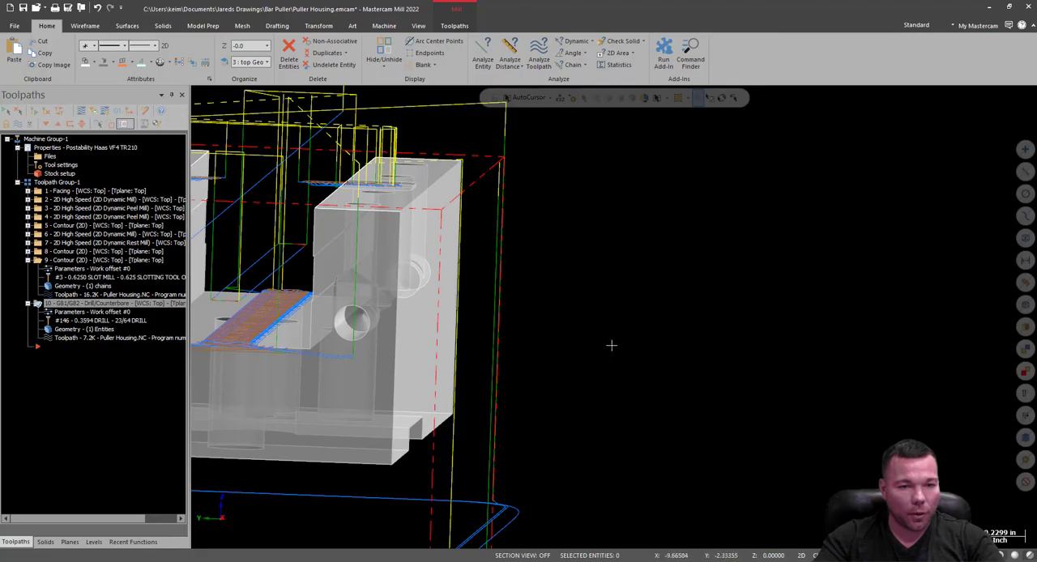
pyautogui.moveTo(611, 346); pyautogui.dragTo(567, 355, button='middle')
pyautogui.scroll(-4, 578, 356)
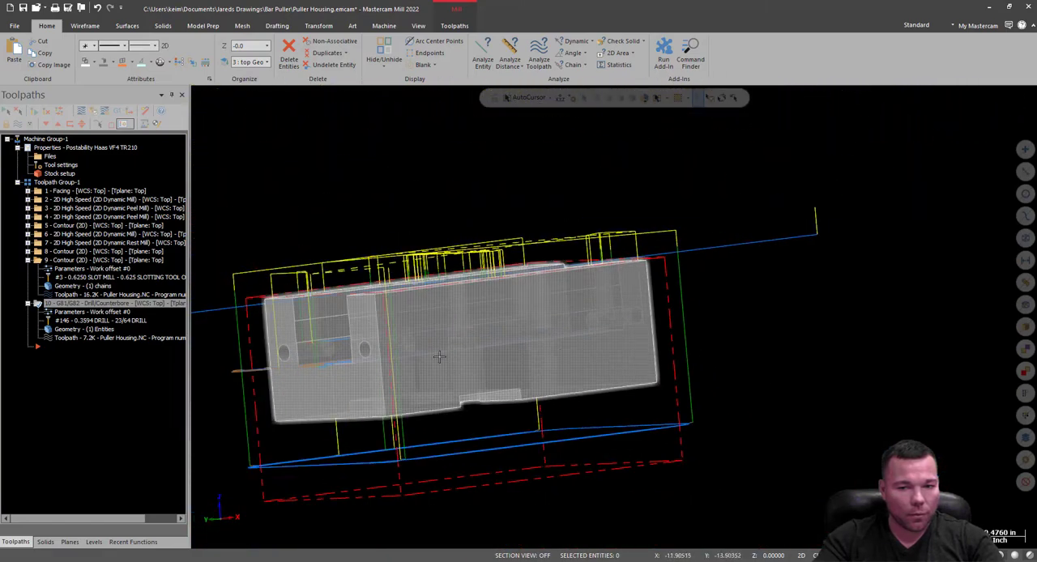
pyautogui.moveTo(439, 357); pyautogui.dragTo(520, 347, button='middle')
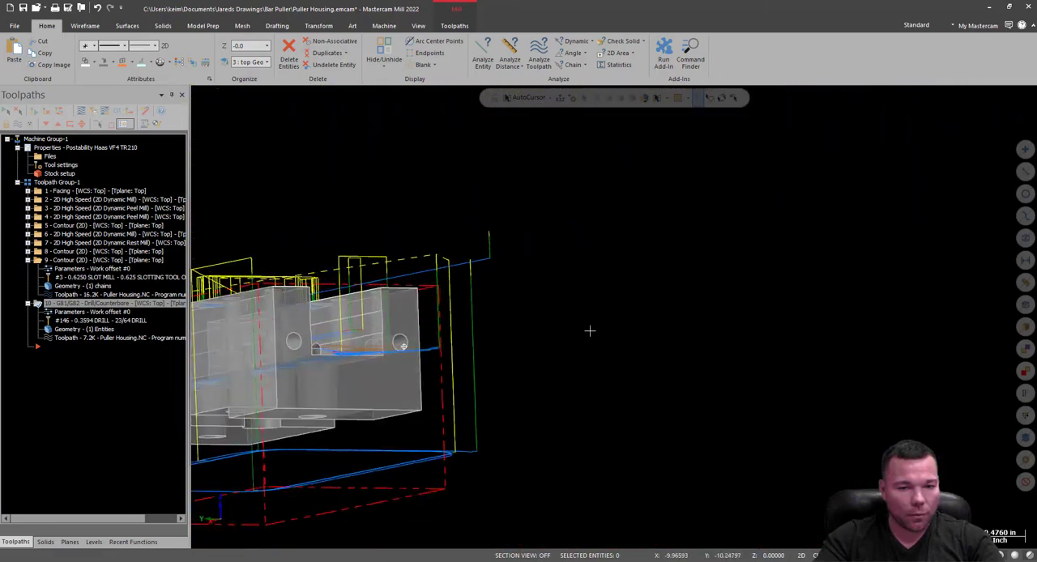
pyautogui.moveTo(590, 331); pyautogui.dragTo(691, 337, button='middle')
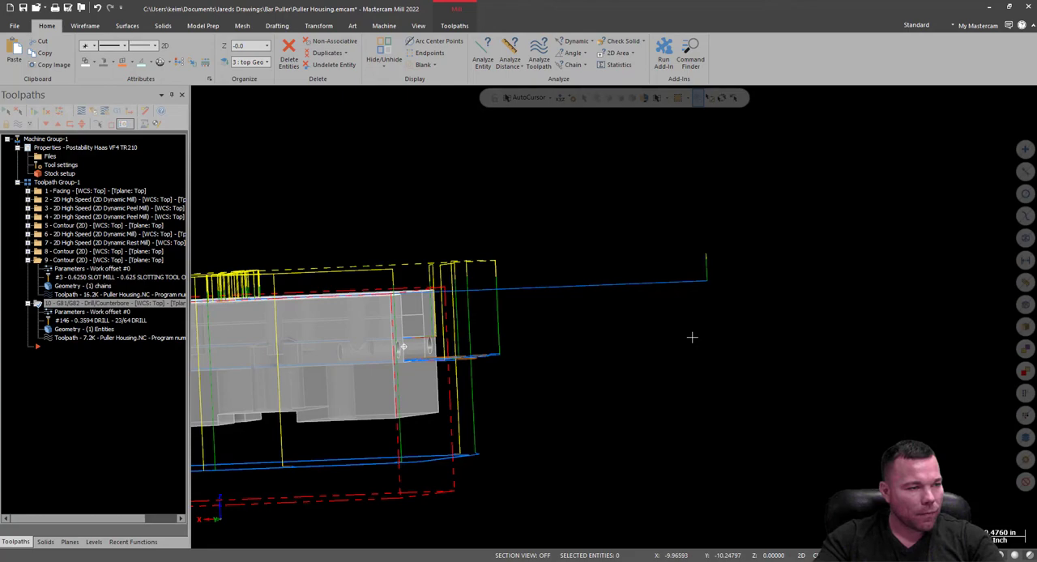
pyautogui.moveTo(692, 337); pyautogui.dragTo(624, 346, button='middle')
pyautogui.scroll(-4, 734, 315)
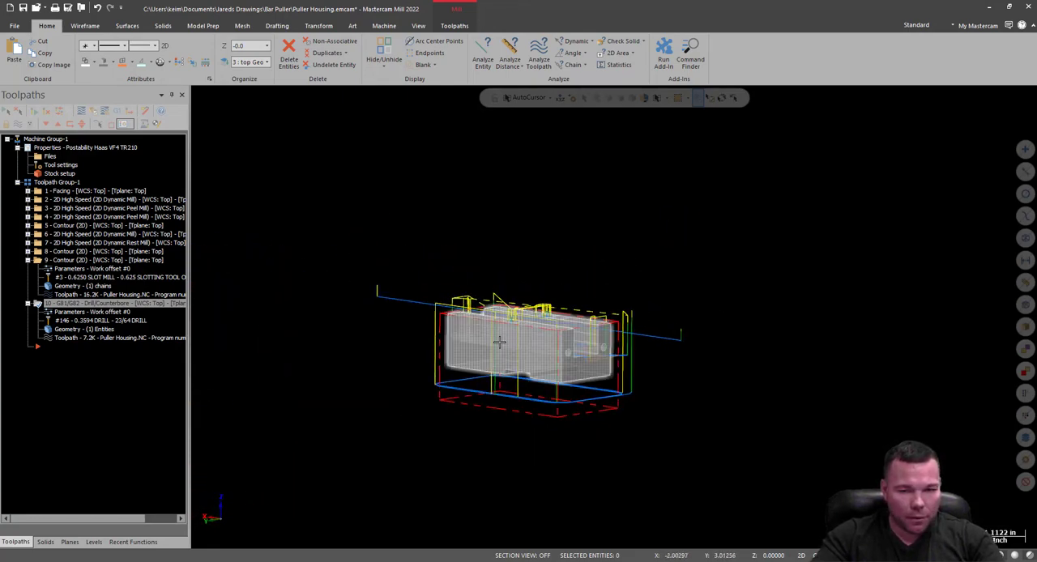
pyautogui.scroll(4, 510, 345)
pyautogui.moveTo(539, 347); pyautogui.dragTo(639, 525, button='middle')
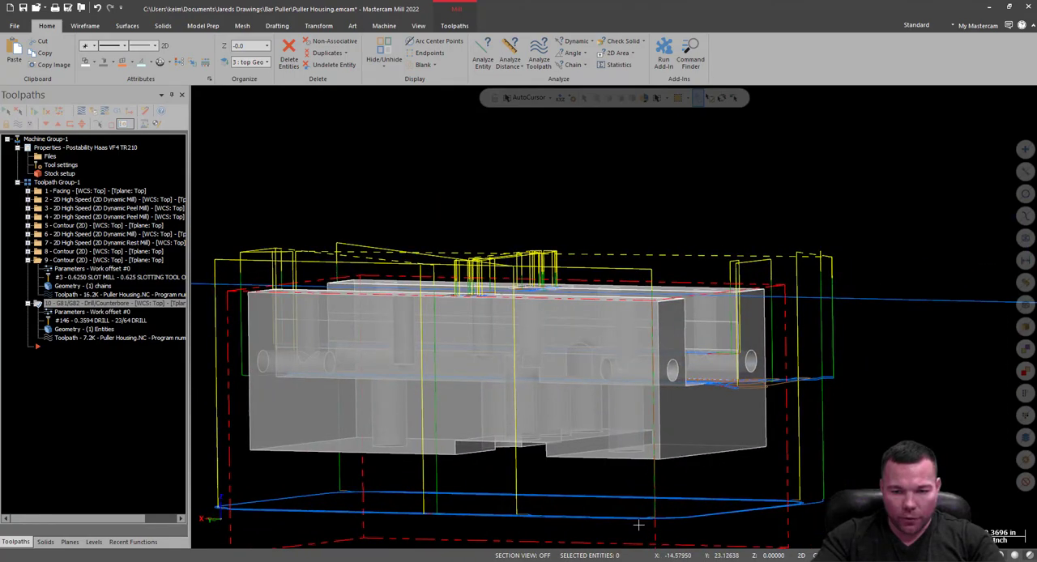
pyautogui.moveTo(584, 346); pyautogui.dragTo(793, 379, button='middle')
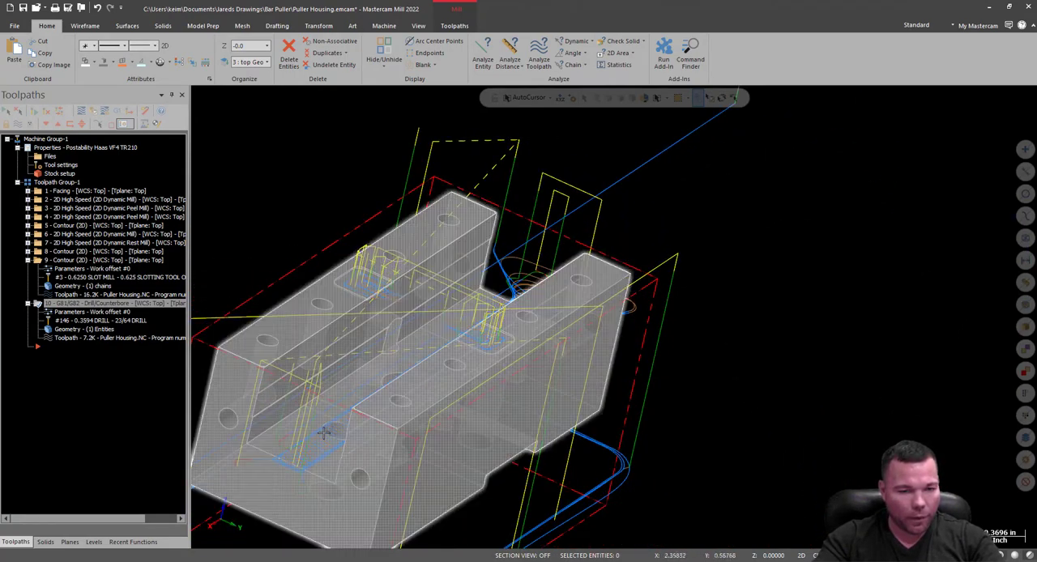
# Hide the toolpaths of all operations, select the drilling operation and inspect the housing around its central hole.
pyautogui.scroll(-3, 372, 411)
pyautogui.scroll(5, 372, 410)
pyautogui.moveTo(399, 369)
pyautogui.mouseDown(button='middle')
pyautogui.moveTo(461, 369)
pyautogui.moveTo(424, 389)
pyautogui.moveTo(395, 384)
pyautogui.mouseUp(button='middle')
pyautogui.click(36, 184)
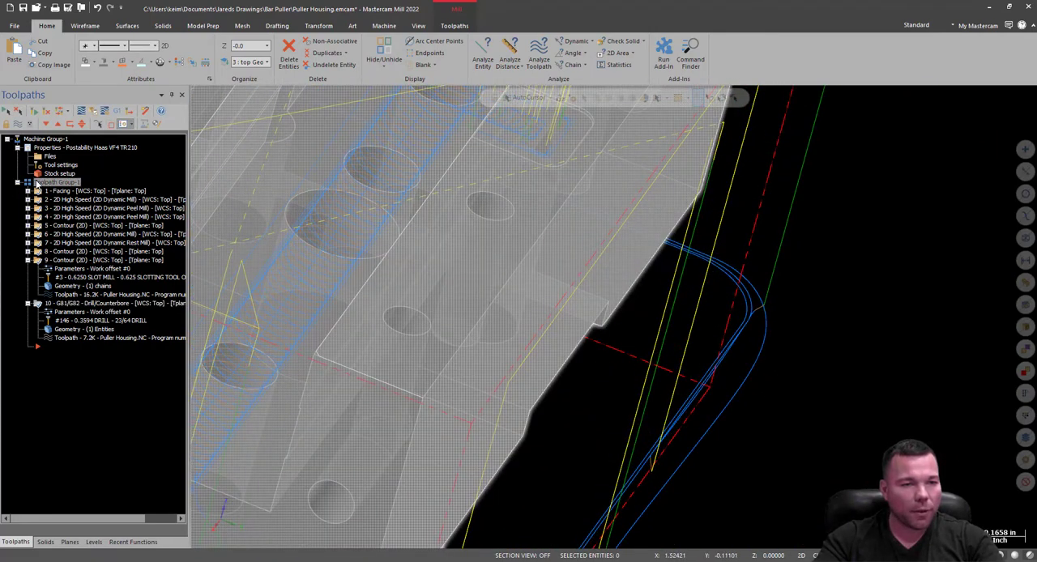
pyautogui.hotkey('alt', 't')
pyautogui.click(39, 305)
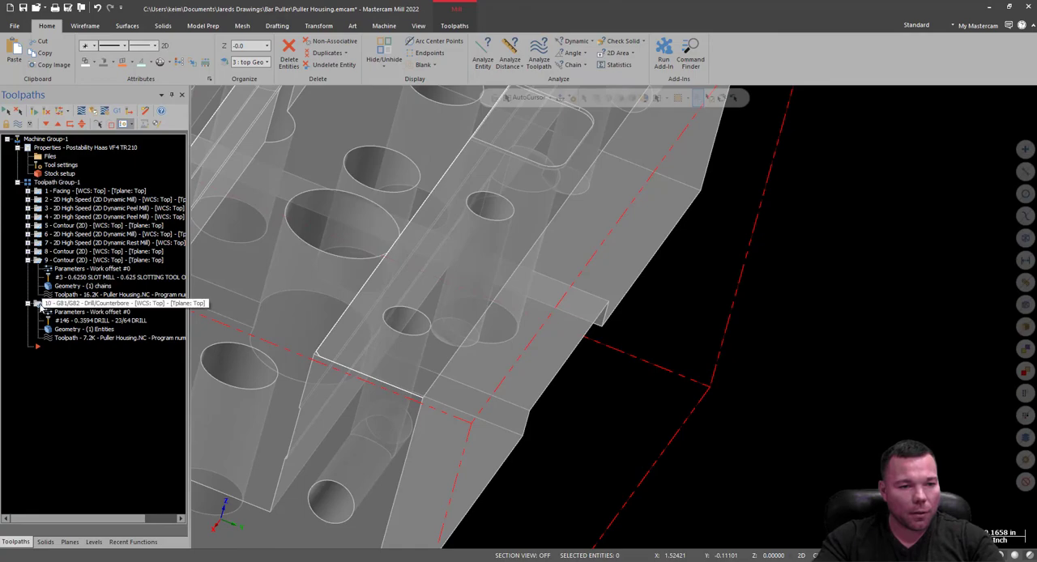
pyautogui.moveTo(372, 330); pyautogui.dragTo(409, 274, button='middle')
pyautogui.scroll(-2, 553, 164)
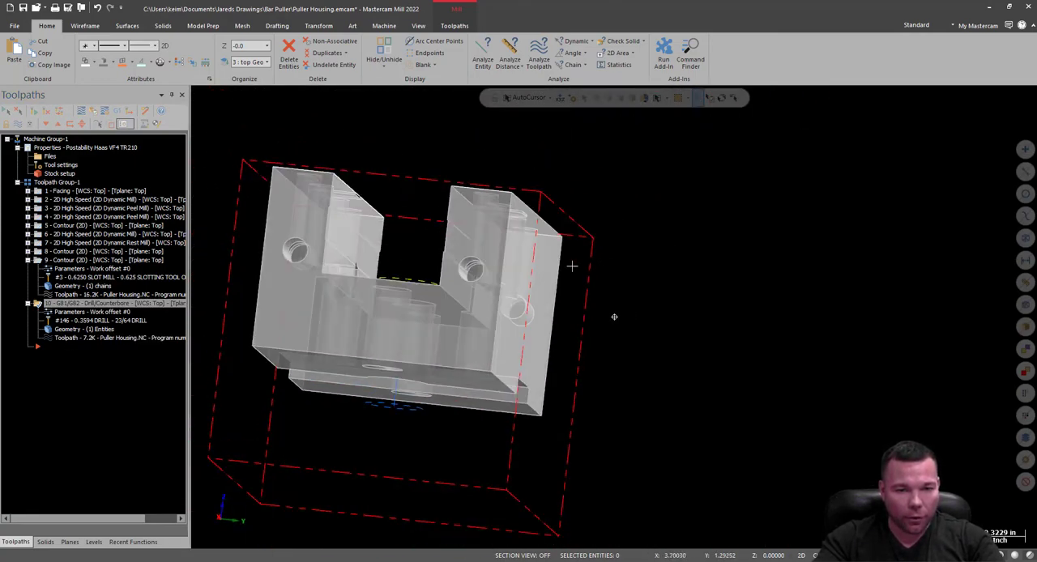
pyautogui.moveTo(421, 316); pyautogui.dragTo(418, 229, button='middle')
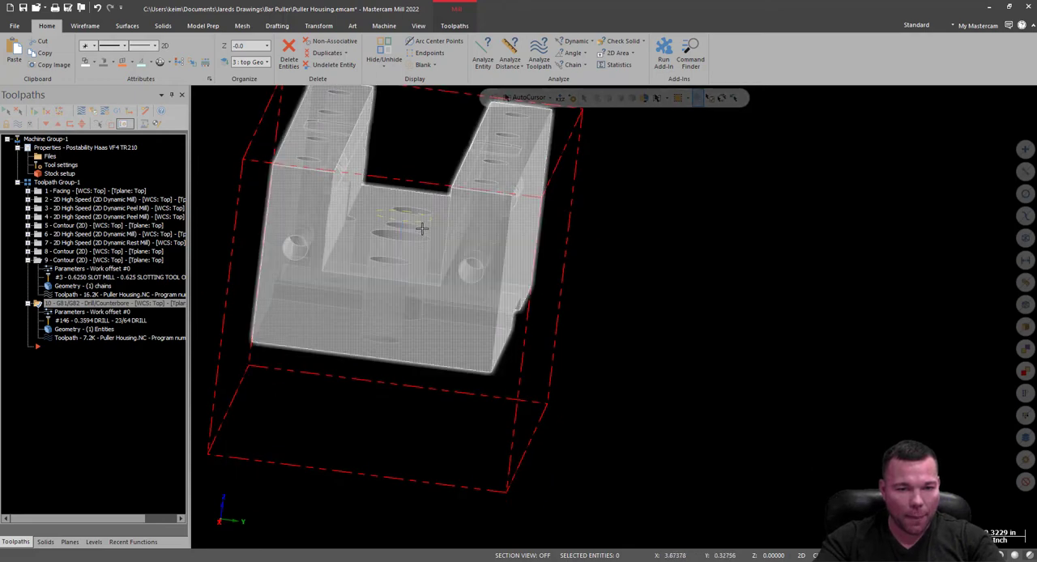
pyautogui.moveTo(527, 340); pyautogui.dragTo(503, 318, button='middle')
pyautogui.click(29, 302)
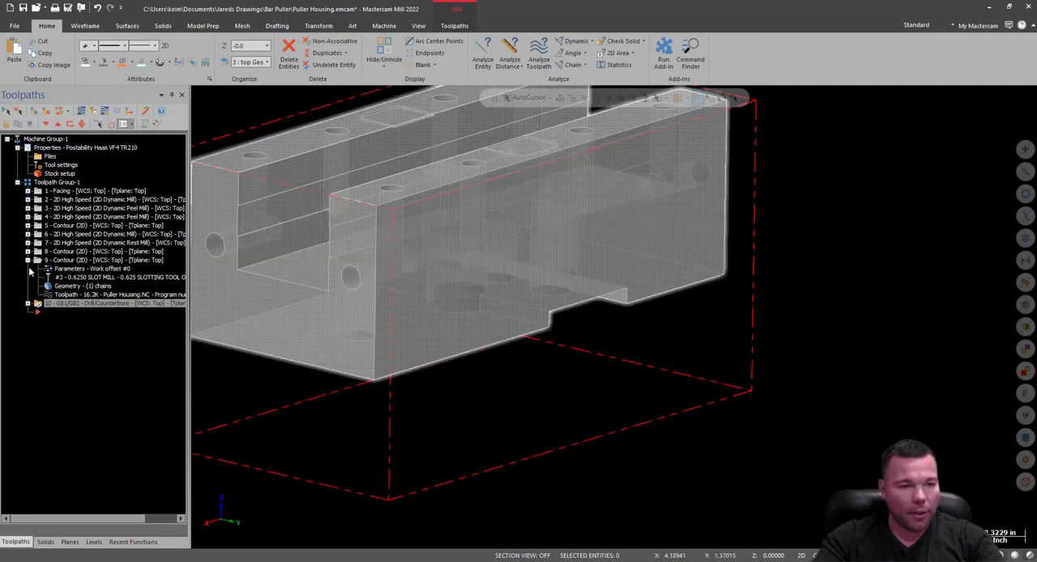
pyautogui.click(28, 200)
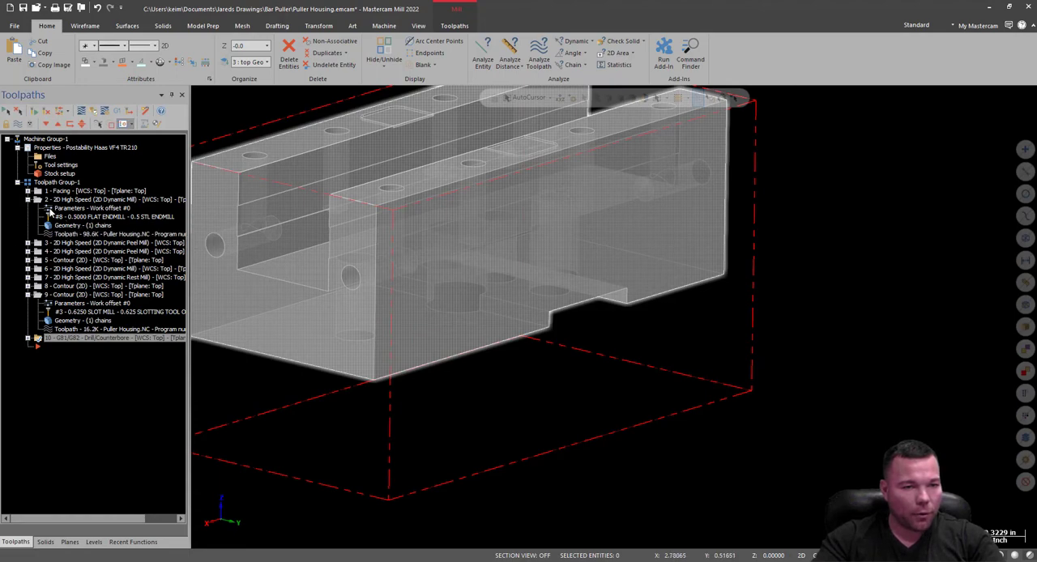
pyautogui.click(51, 208)
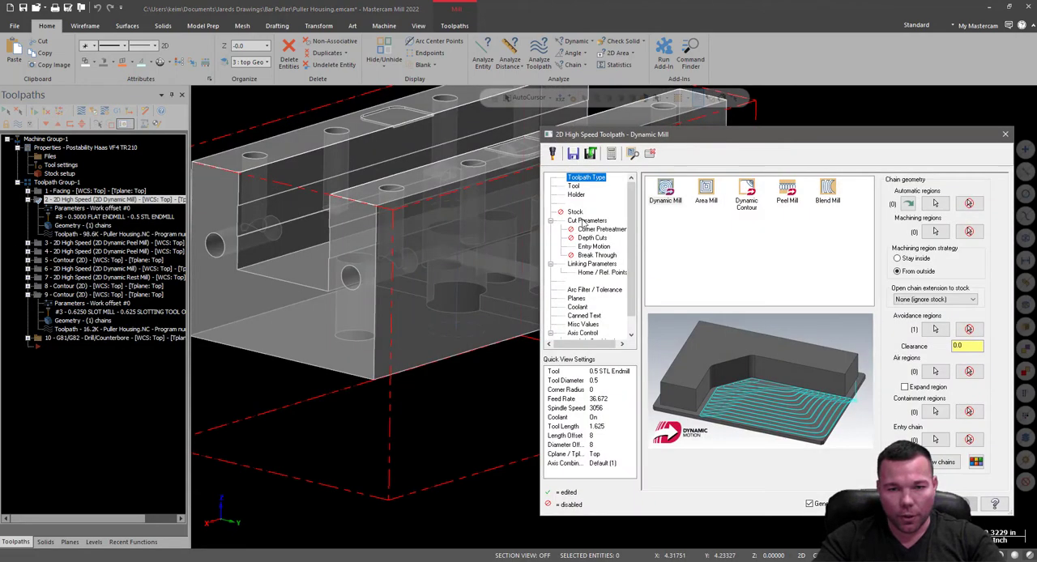
pyautogui.click(585, 221)
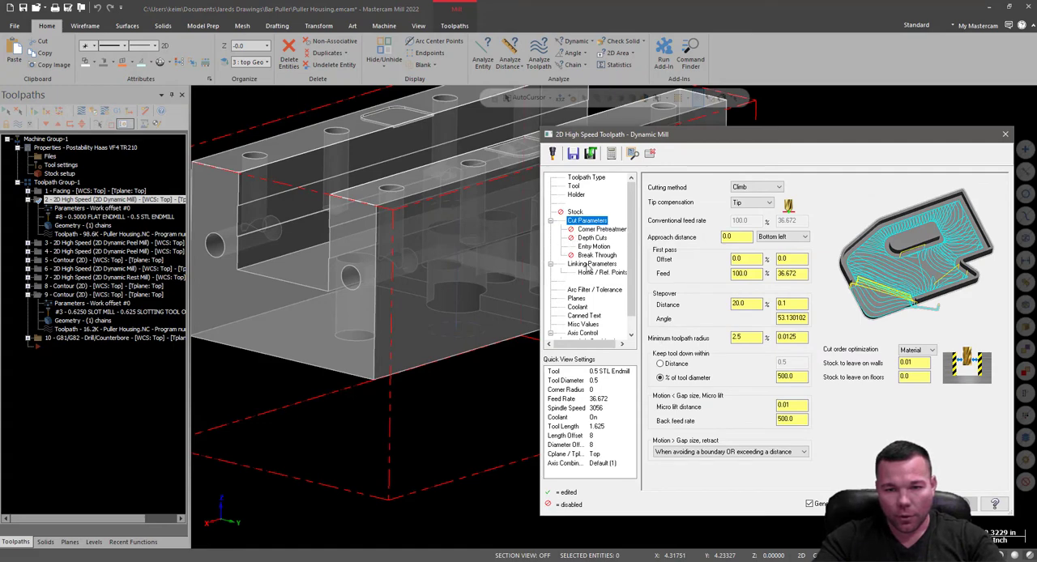
pyautogui.click(592, 265)
pyautogui.doubleClick(840, 396)
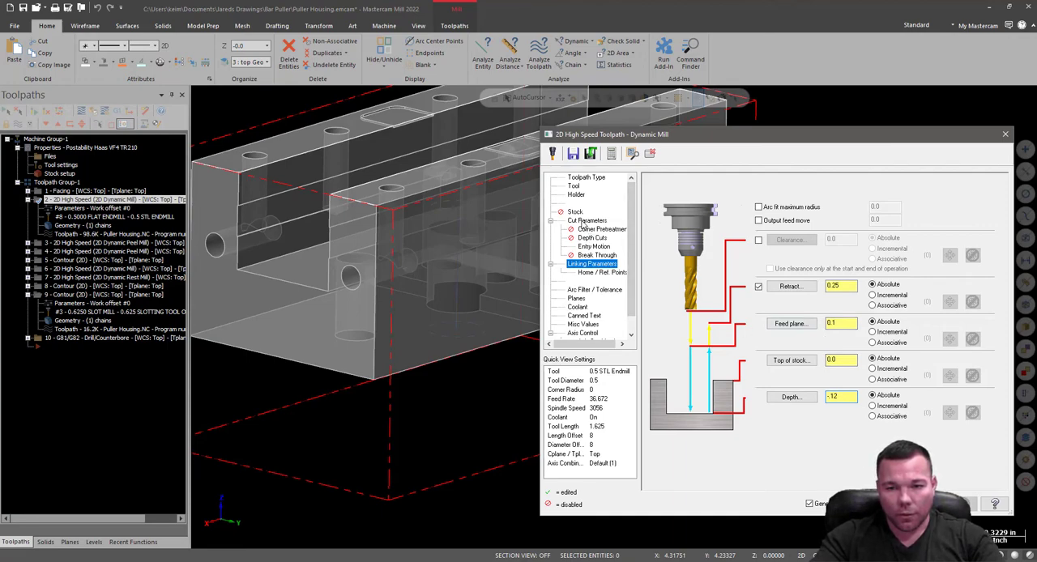
pyautogui.click(940, 504)
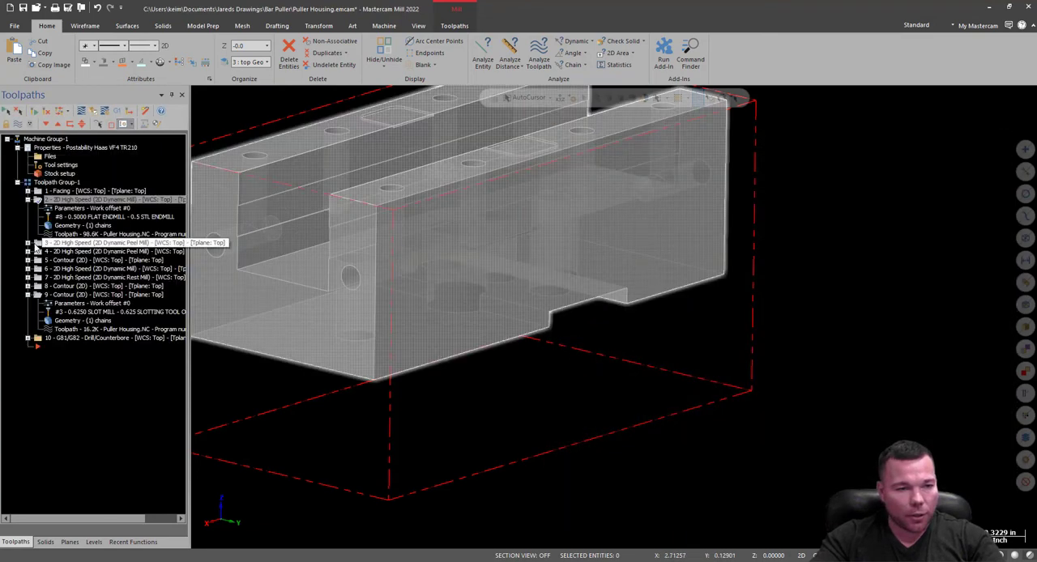
# Set the depth of operation 5, the 2D contour, to -1.2 and regenerate all operations.
pyautogui.click(29, 243)
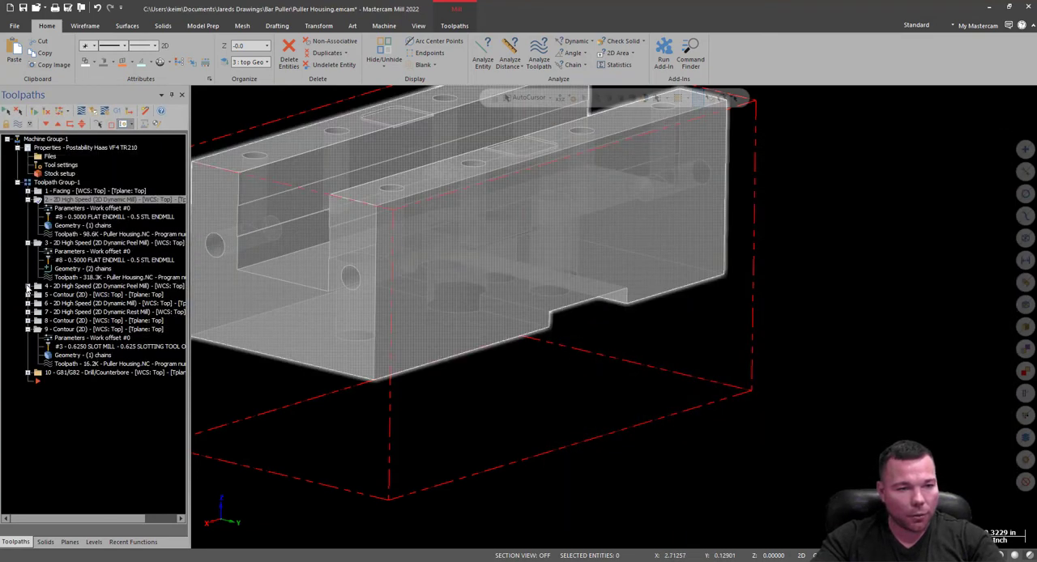
pyautogui.click(28, 286)
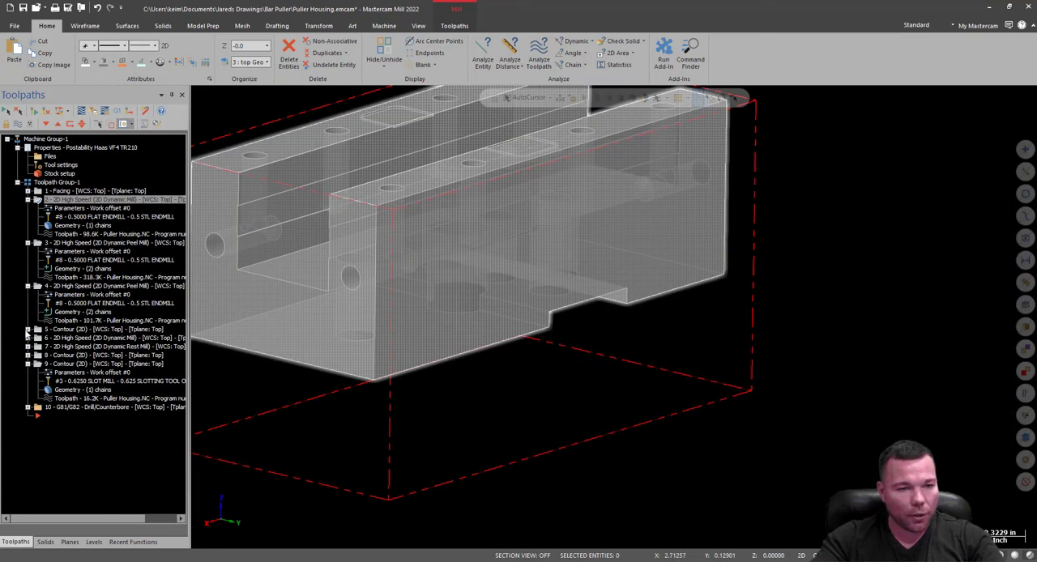
pyautogui.click(27, 330)
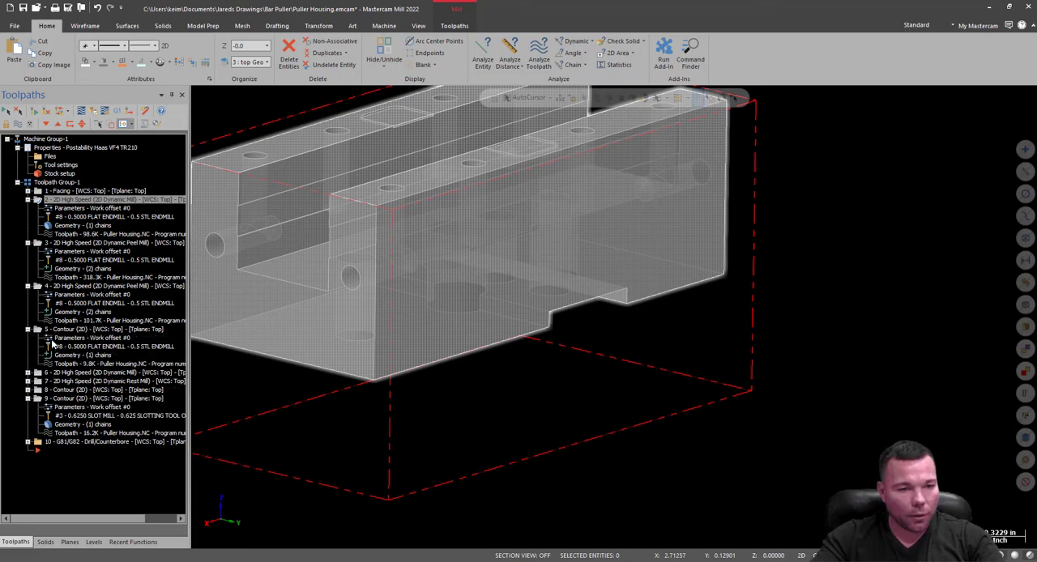
pyautogui.click(51, 339)
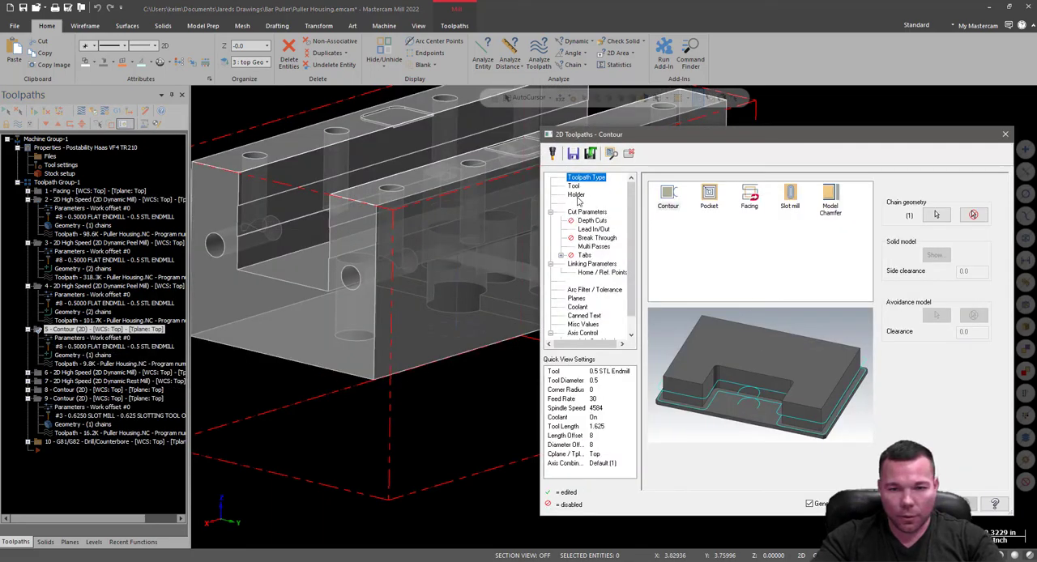
pyautogui.click(577, 265)
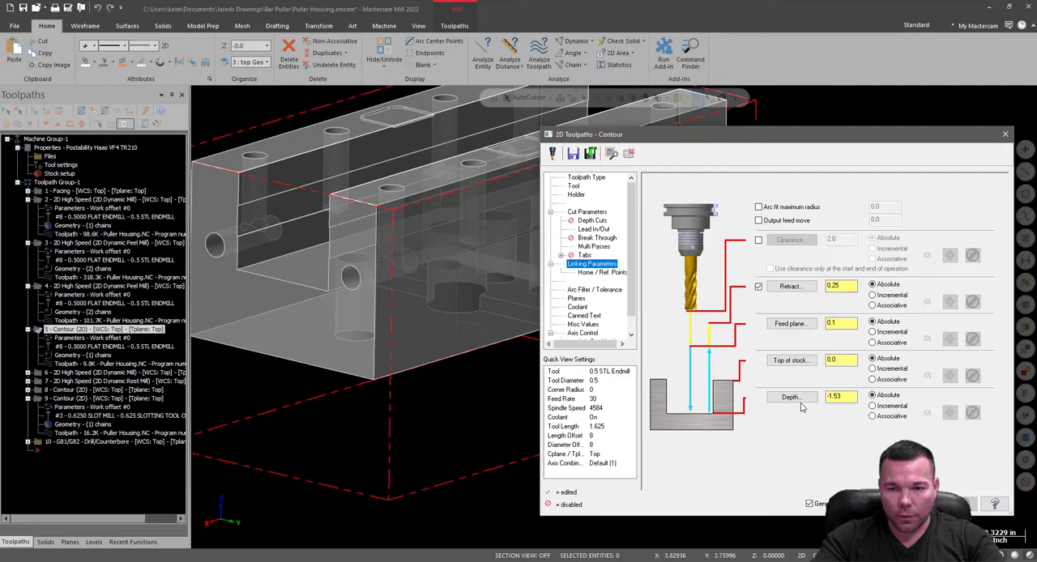
pyautogui.doubleClick(851, 395)
pyautogui.press('BackSpace')
pyautogui.write('-1.2')
pyautogui.press('BackSpace')
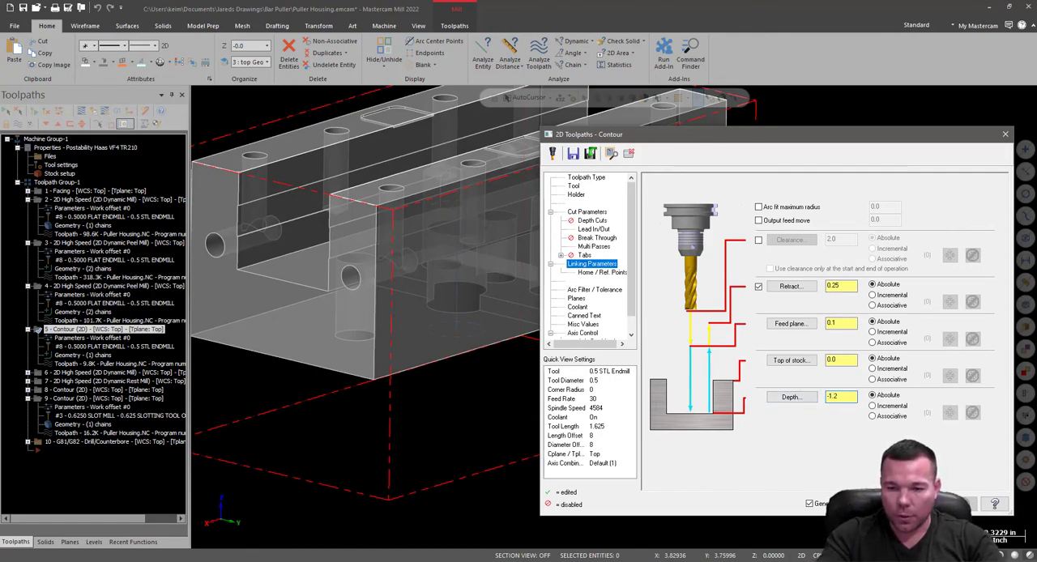
pyautogui.click(904, 504)
pyautogui.click(6, 112)
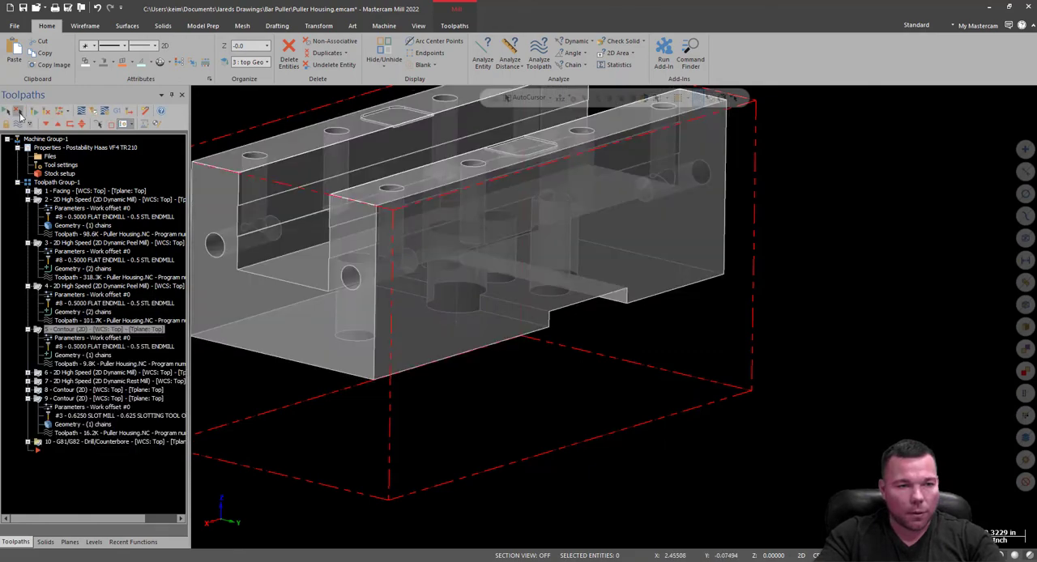
pyautogui.click(33, 111)
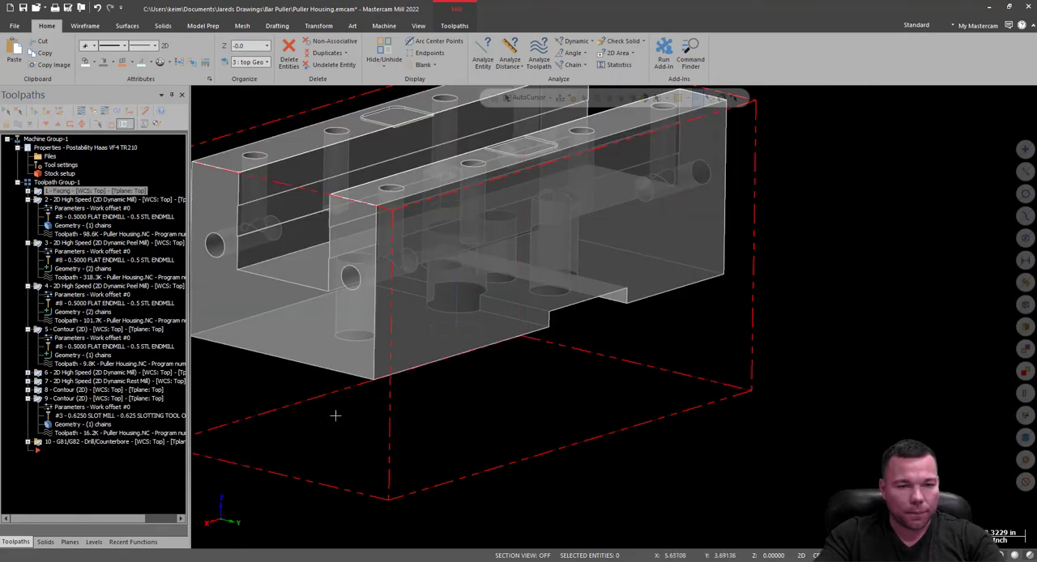
# Create a new drill toolpath on the large central hole in the recessed floor between the side walls.
pyautogui.scroll(-4, 658, 432)
pyautogui.moveTo(593, 262); pyautogui.dragTo(601, 328, button='middle')
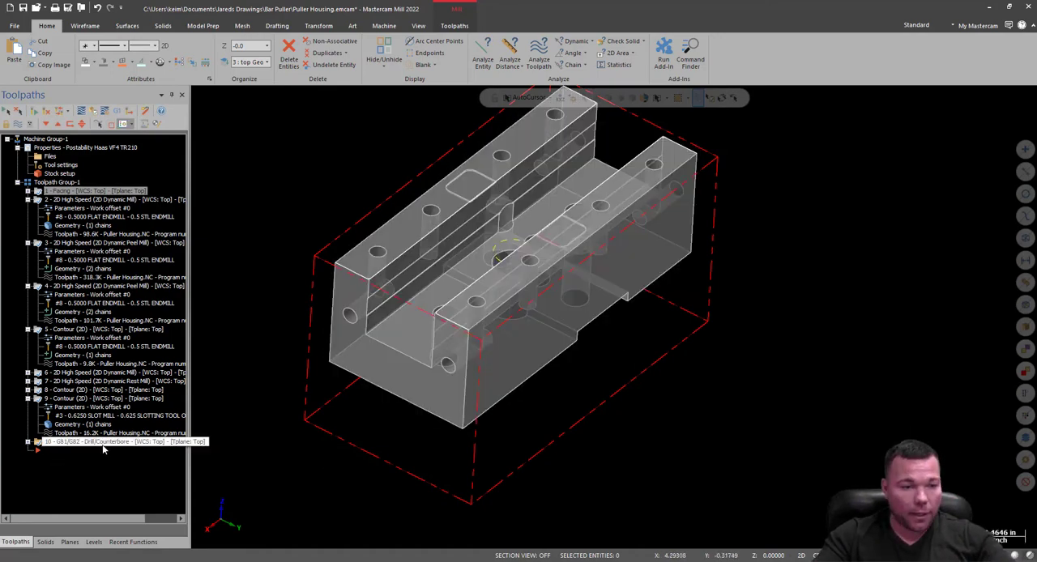
pyautogui.moveTo(499, 263); pyautogui.dragTo(505, 287, button='middle')
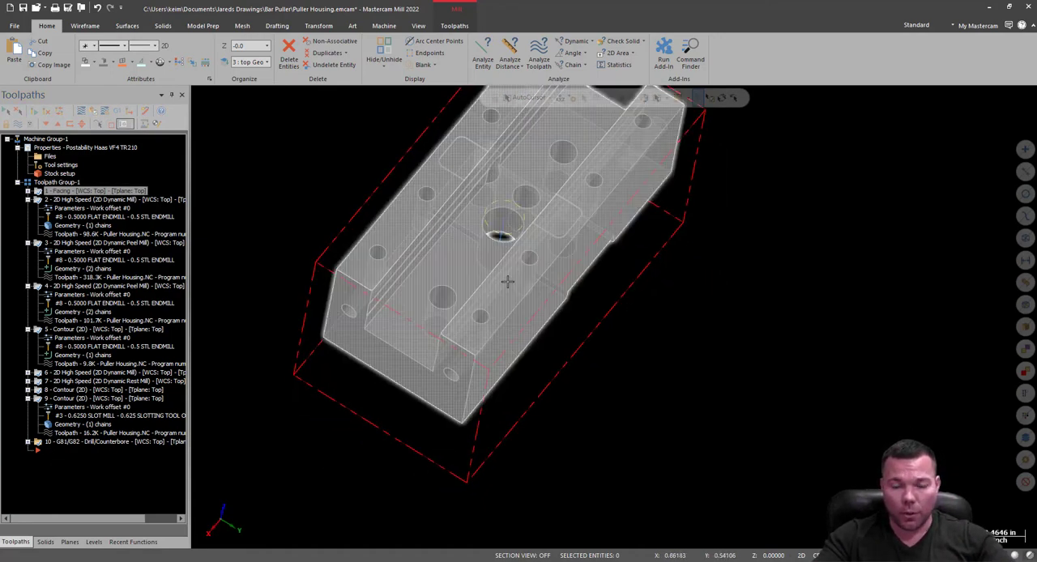
pyautogui.scroll(-4, 506, 287)
pyautogui.scroll(4, 514, 229)
pyautogui.scroll(3, 514, 229)
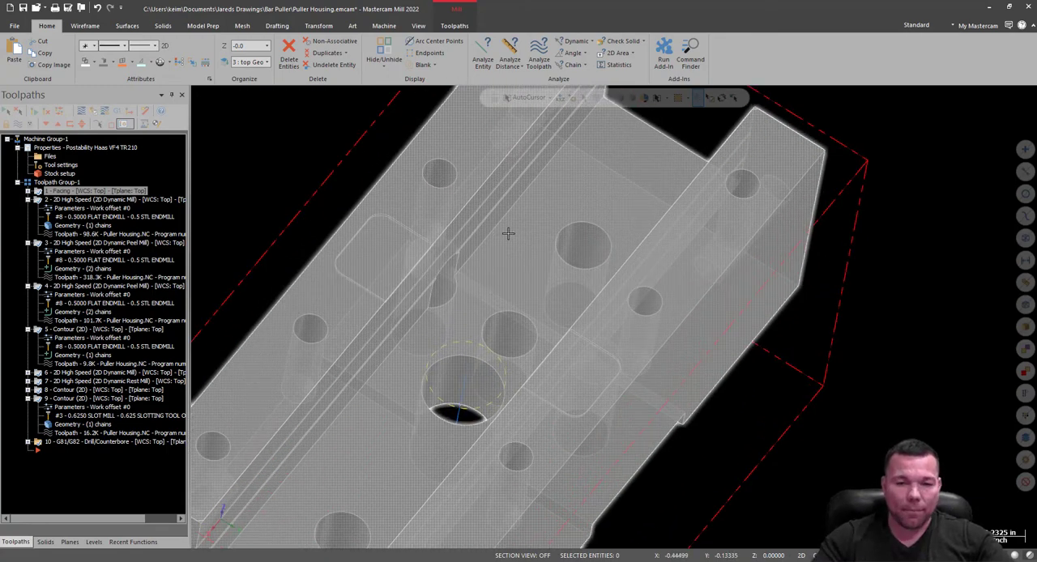
pyautogui.click(66, 441)
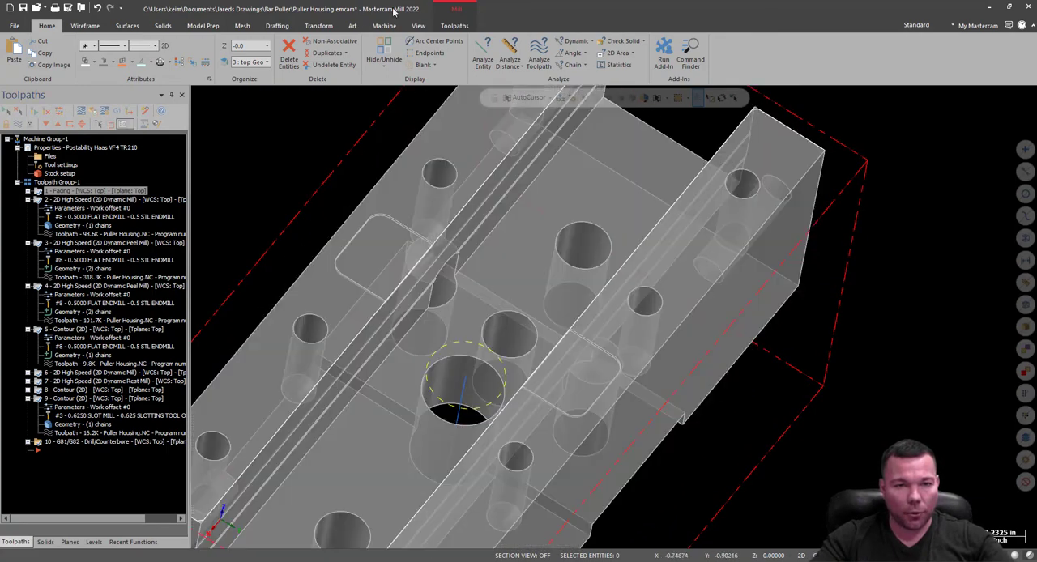
pyautogui.click(454, 25)
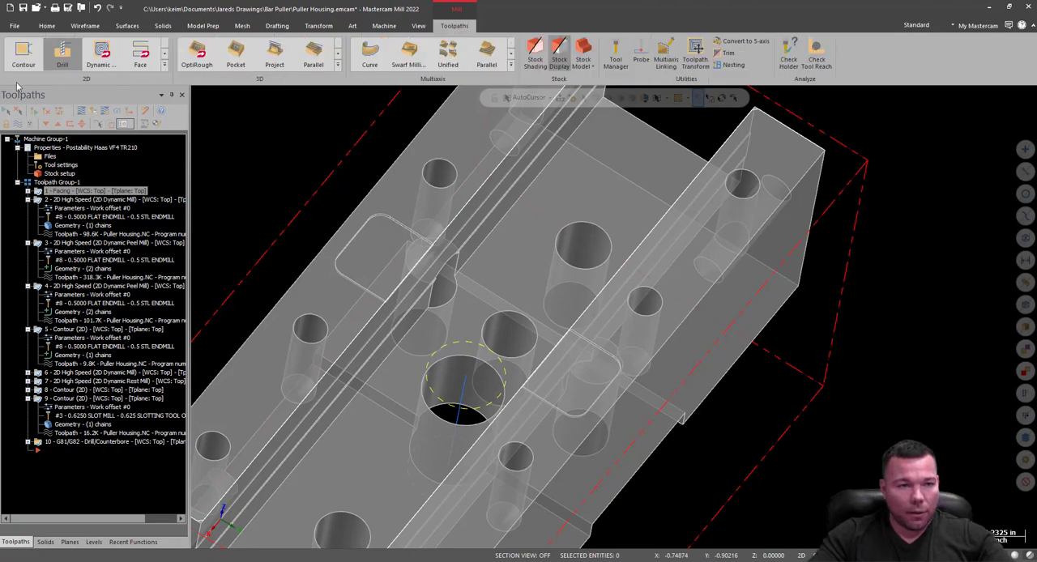
pyautogui.click(63, 58)
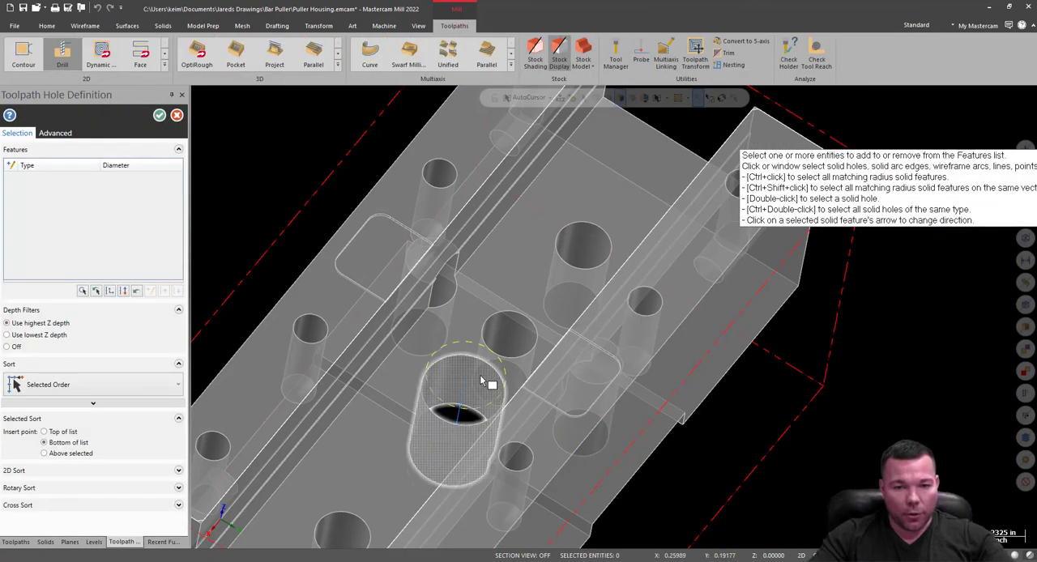
pyautogui.click(483, 381)
pyautogui.click(161, 116)
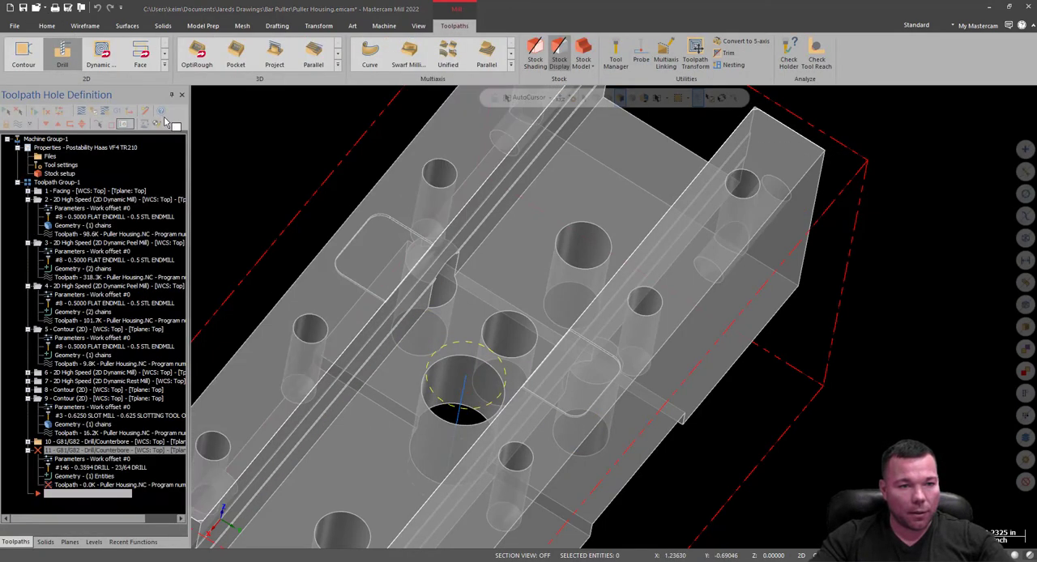
# Filter the tool library to reamers and assign the 3/8 REAMER to the new drill operation.
pyautogui.click(574, 187)
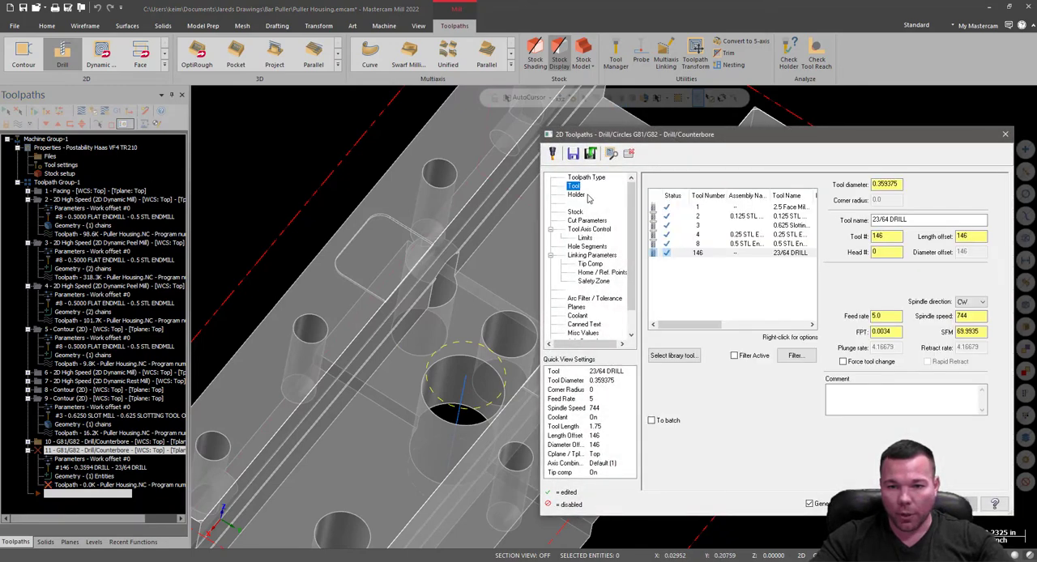
pyautogui.click(680, 357)
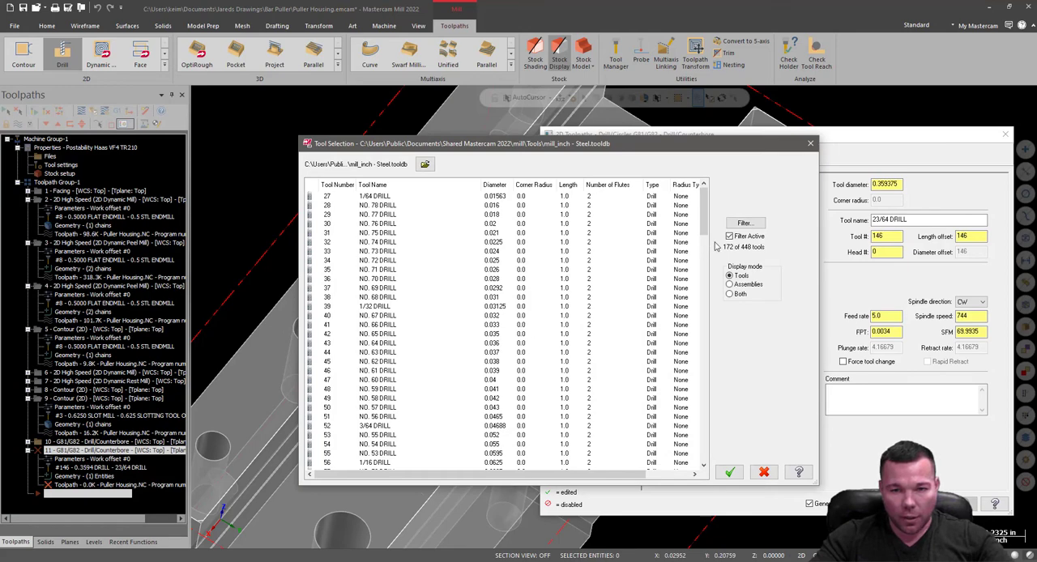
pyautogui.click(744, 223)
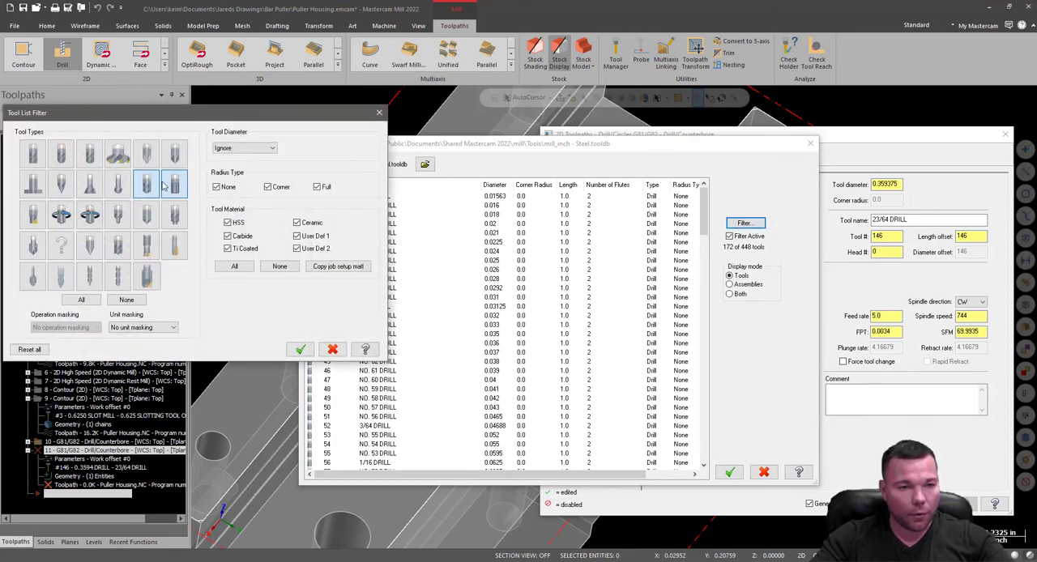
pyautogui.click(300, 349)
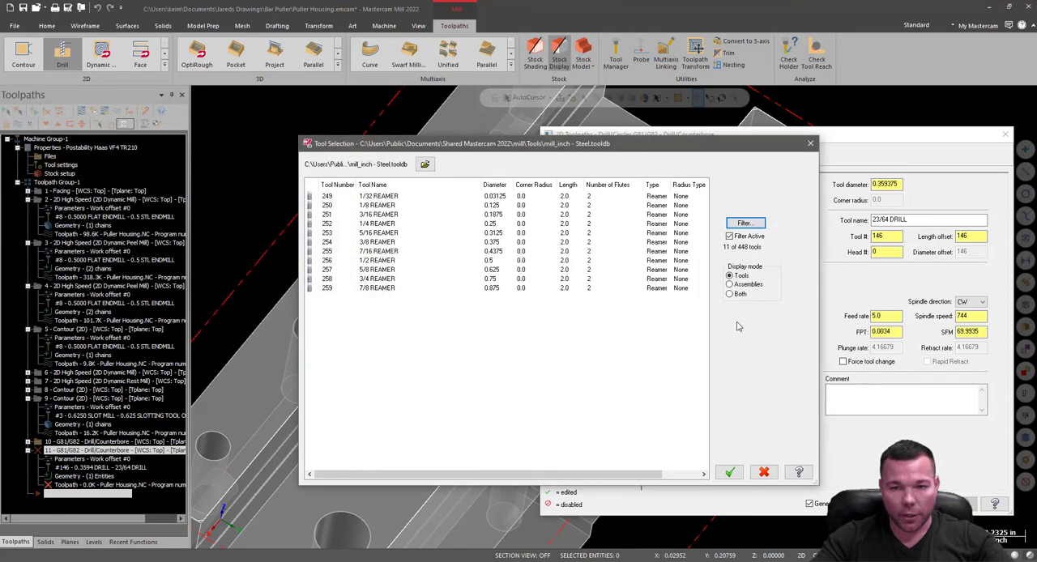
pyautogui.click(388, 244)
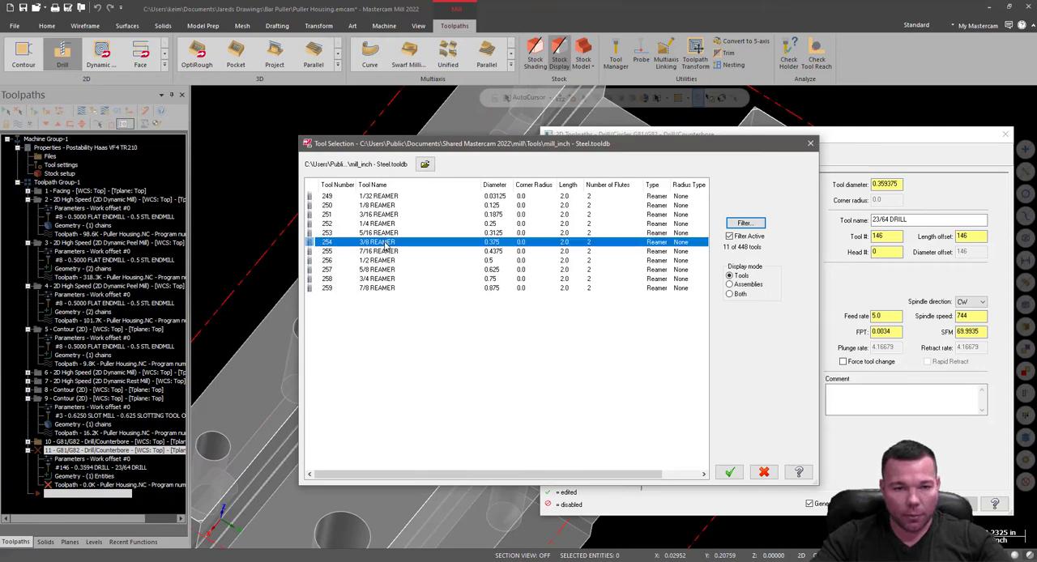
pyautogui.doubleClick(387, 243)
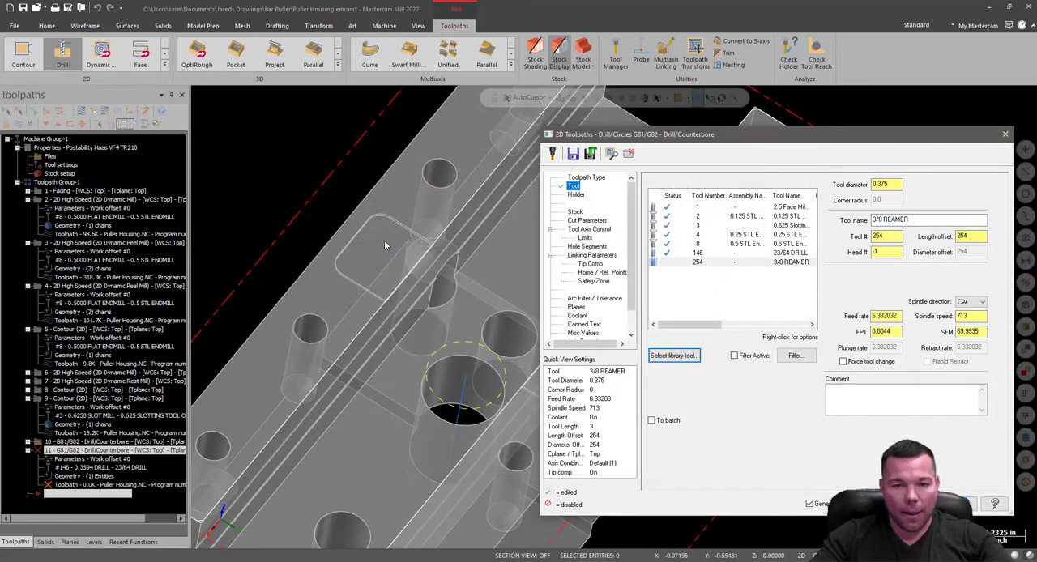
# Edit the 3/8 REAMER's tool properties and rename the tool as .374 REAMER.
pyautogui.doubleClick(791, 262)
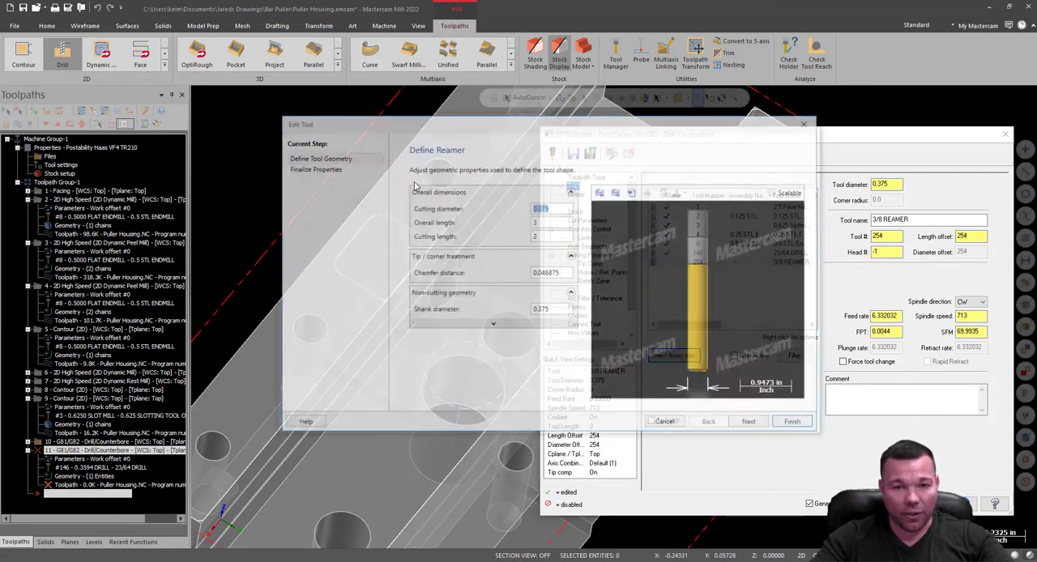
pyautogui.click(329, 170)
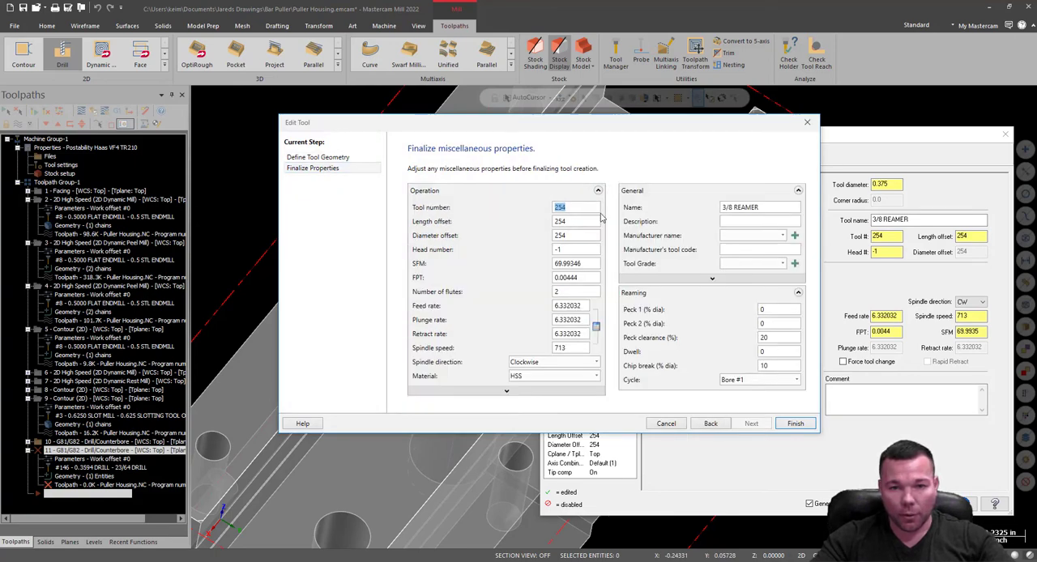
pyautogui.moveTo(735, 210); pyautogui.dragTo(711, 213)
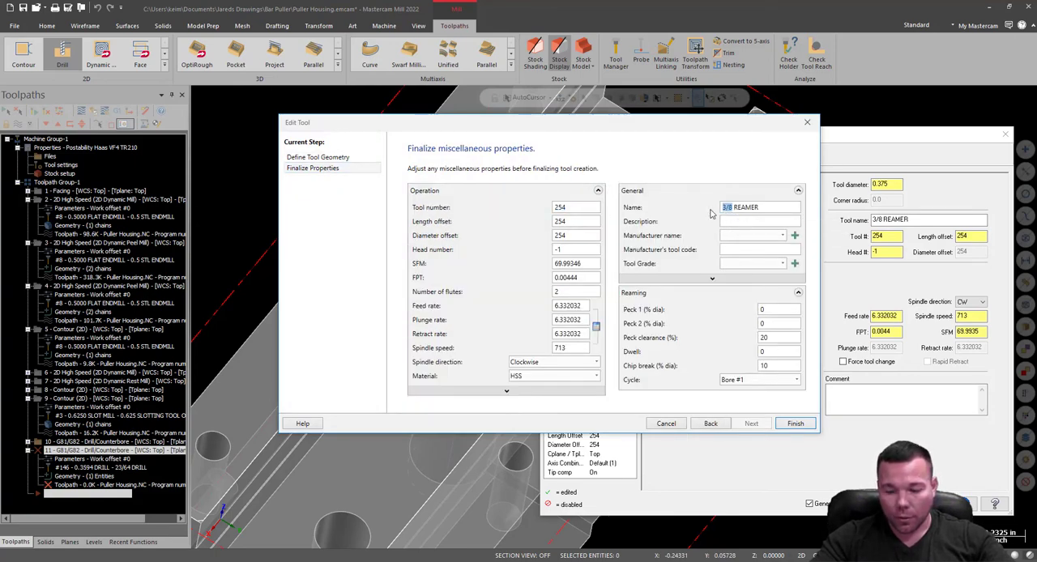
pyautogui.press('BackSpace')
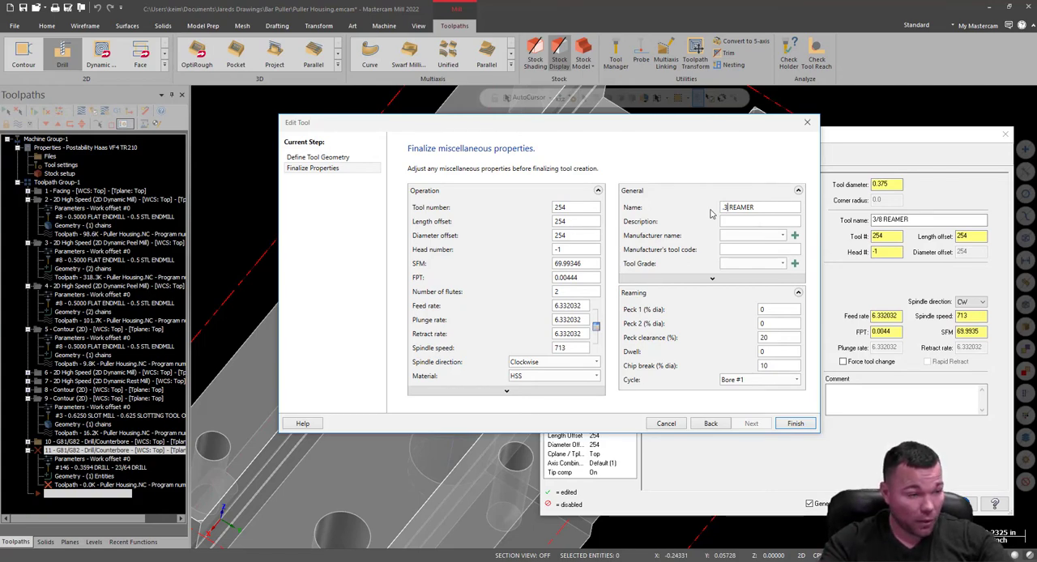
pyautogui.write('.374')
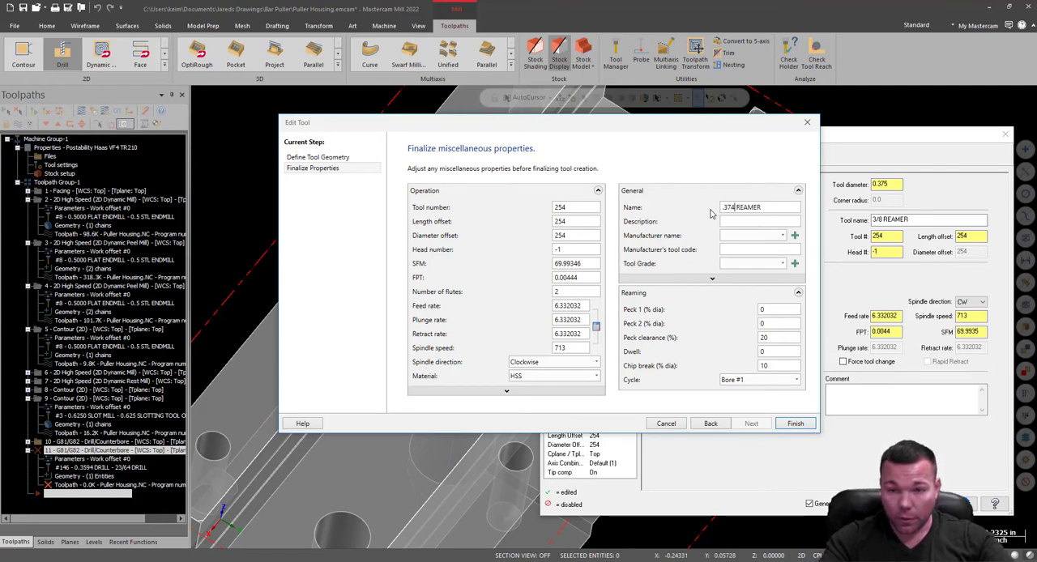
pyautogui.click(793, 423)
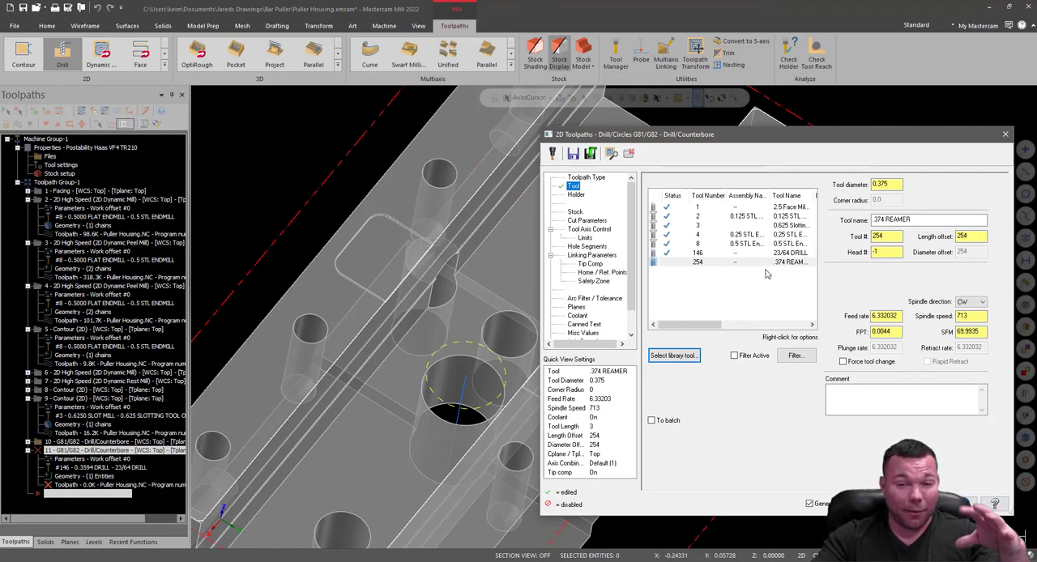
# Load the CT40-in holder library and assign the C4C3-0032 holder to the reamer.
pyautogui.click(575, 196)
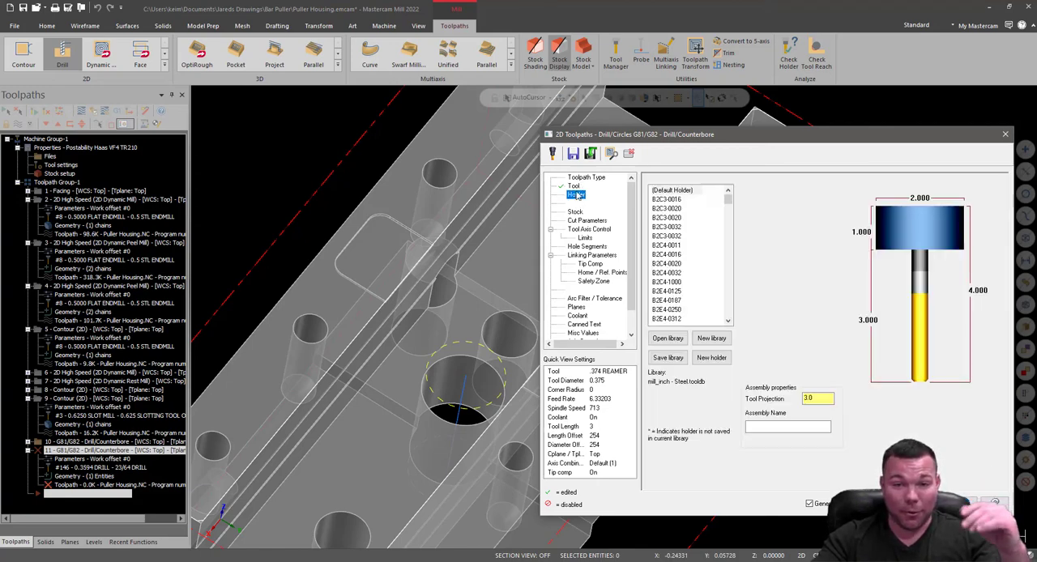
pyautogui.click(669, 339)
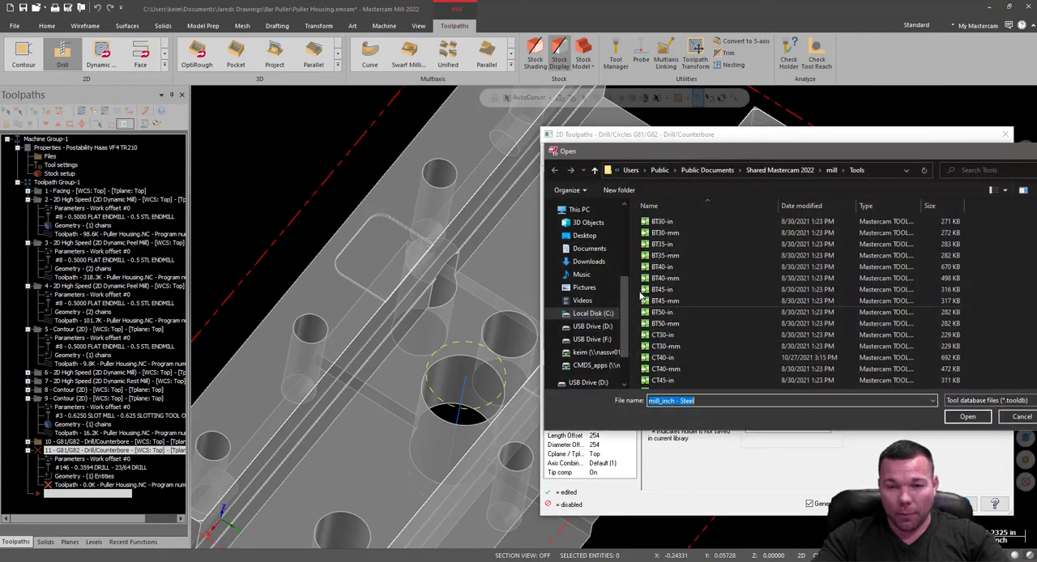
pyautogui.doubleClick(666, 326)
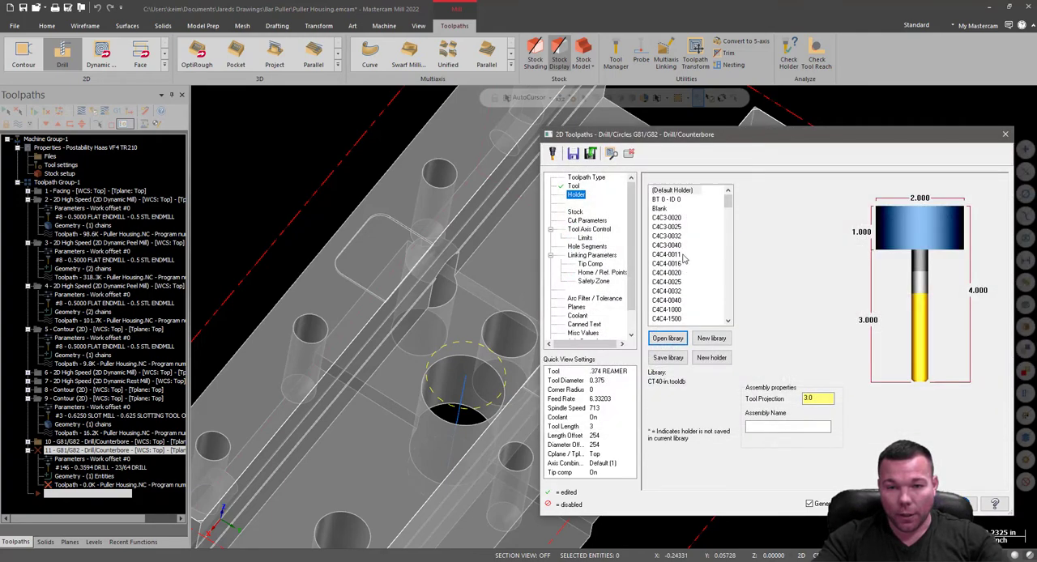
pyautogui.click(677, 236)
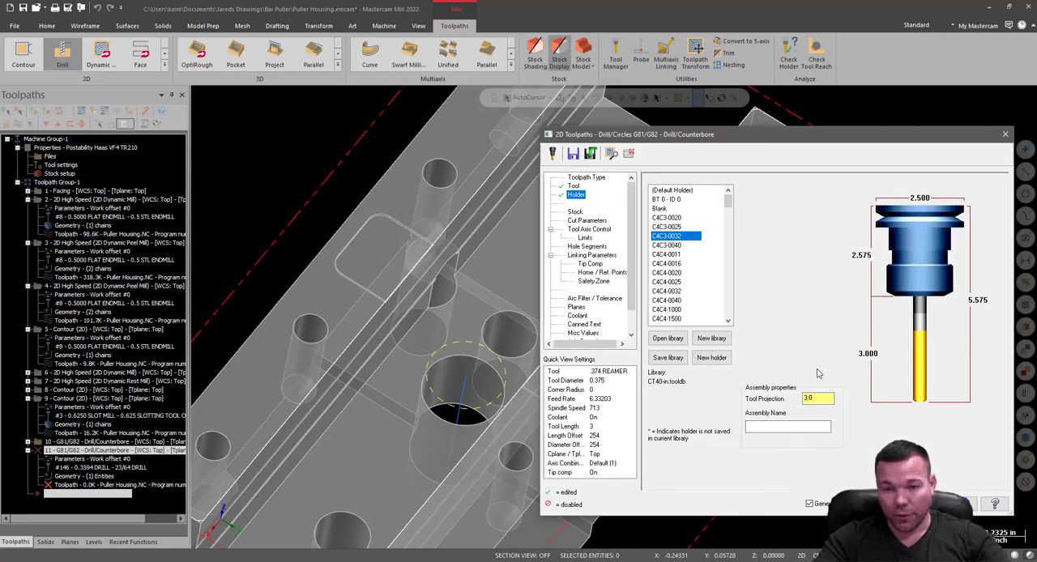
# Set the reamer's cutting speed to 35 SFM and its feed rate to 12.
pyautogui.click(578, 220)
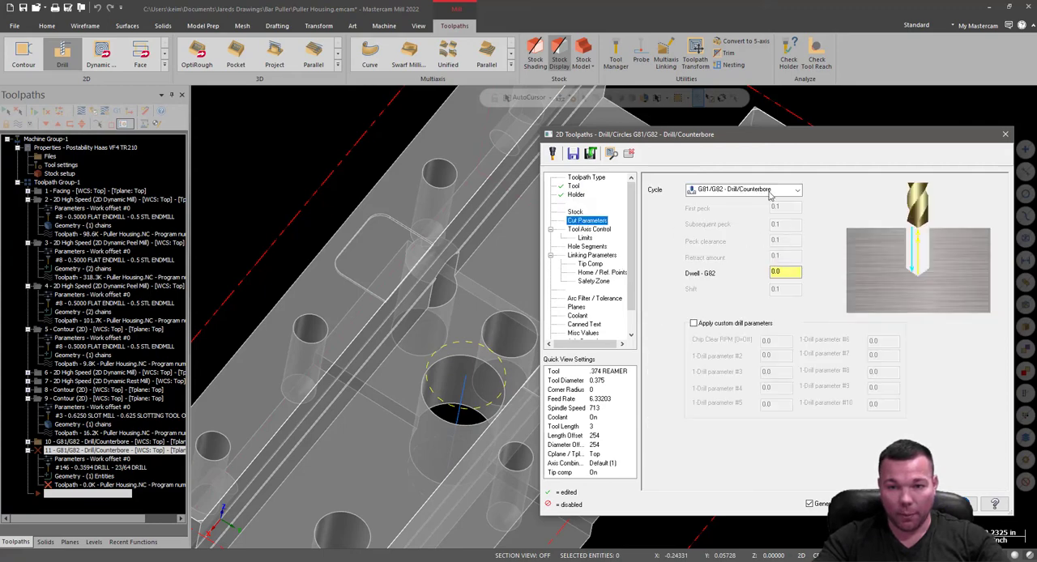
pyautogui.click(573, 187)
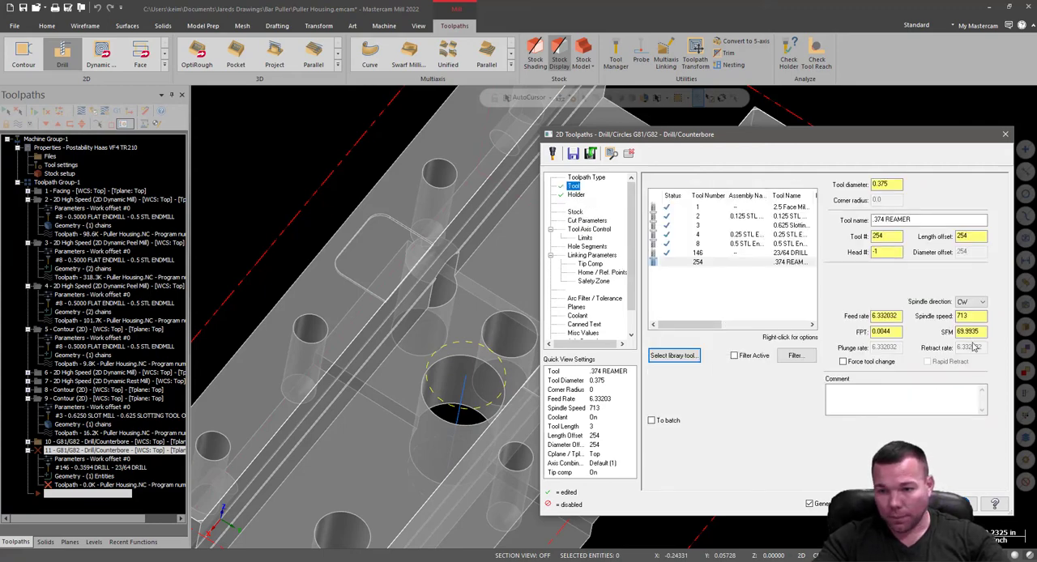
pyautogui.moveTo(982, 331); pyautogui.dragTo(926, 344)
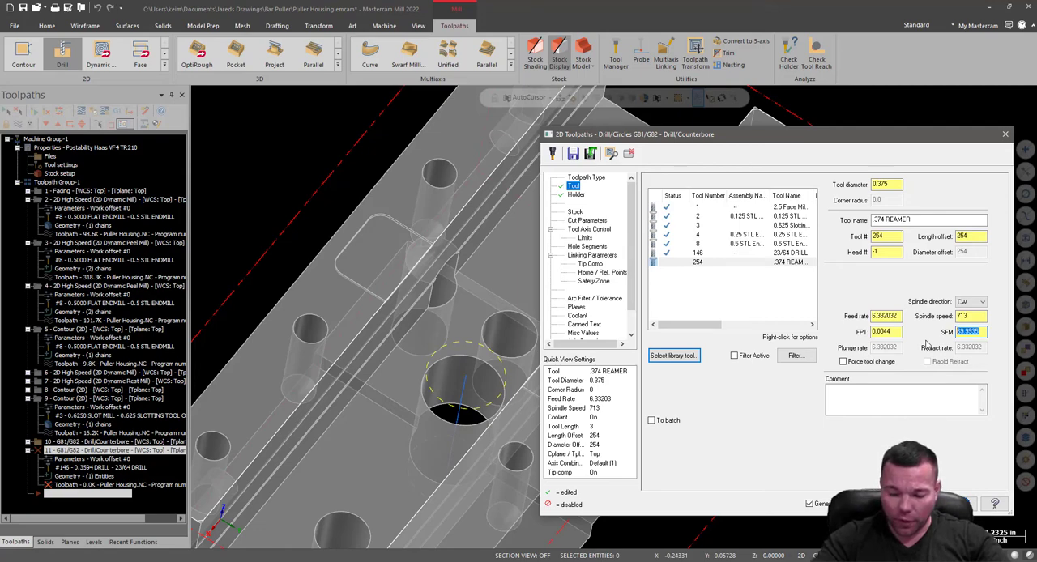
pyautogui.write('350')
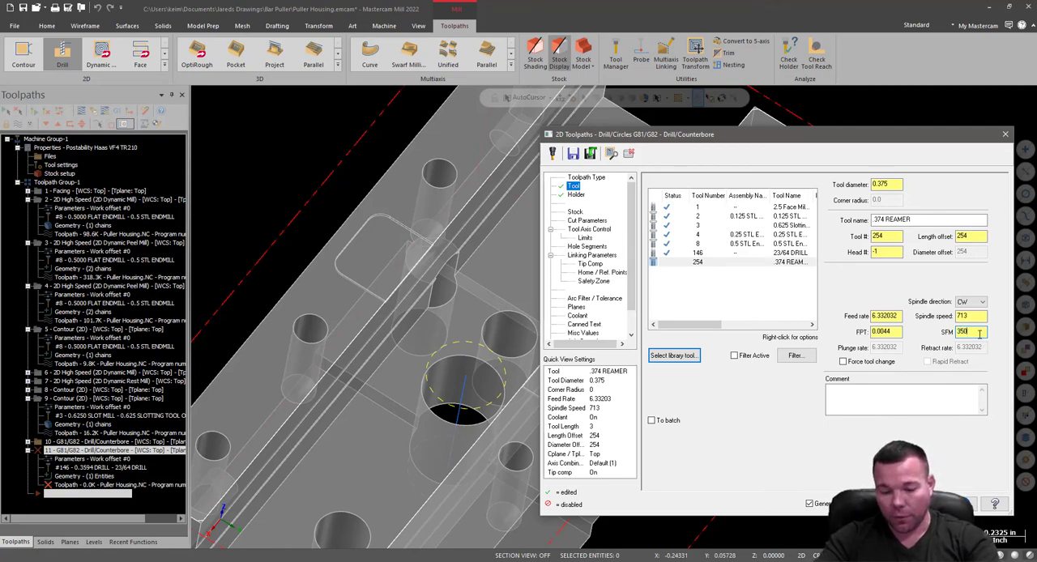
pyautogui.click(977, 316)
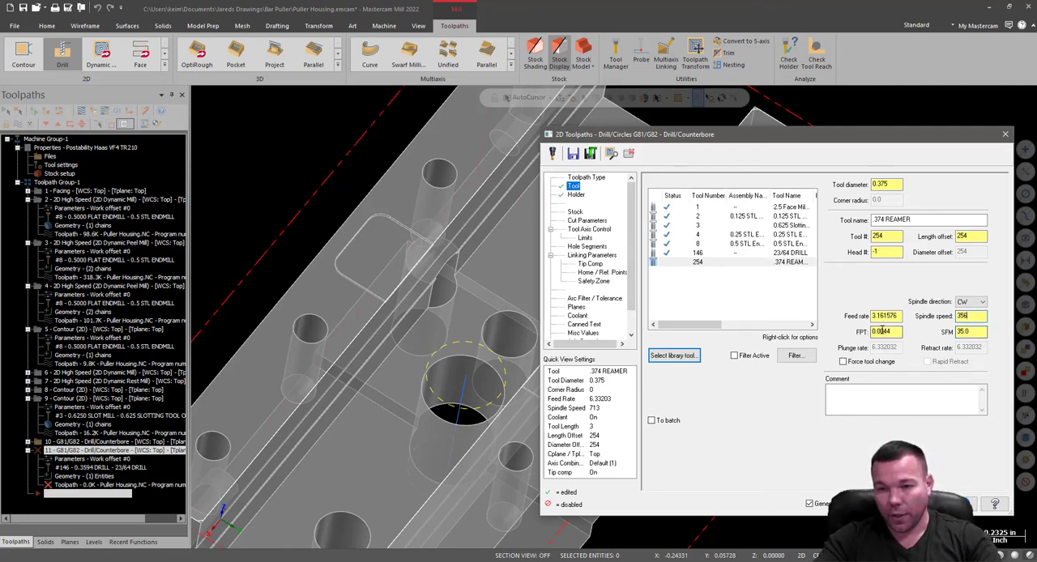
pyautogui.moveTo(903, 316); pyautogui.dragTo(851, 316)
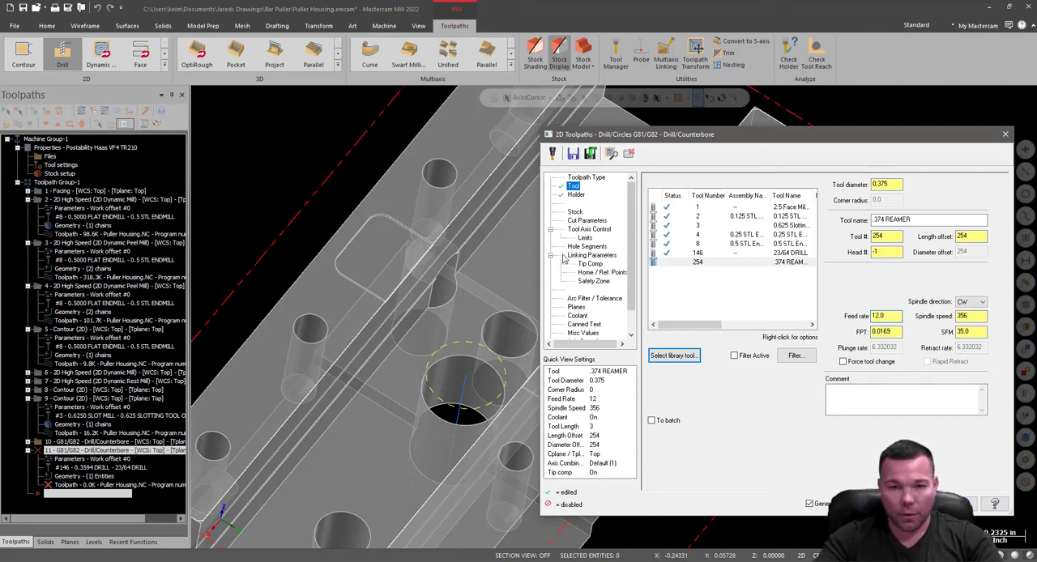
pyautogui.doubleClick(978, 332)
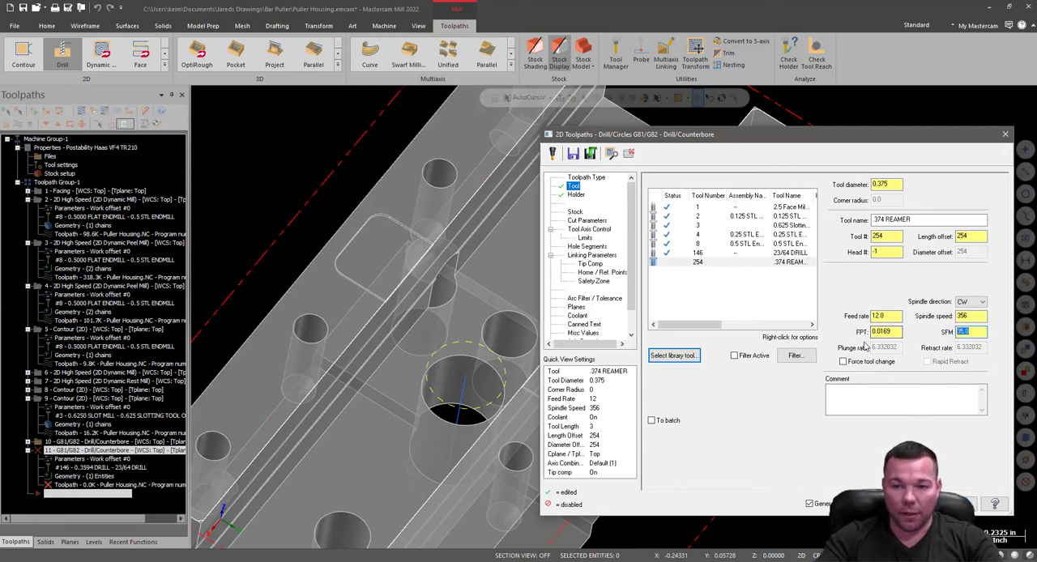
# Set the absolute top of stock in the reaming operation's linking parameters to -0.626.
pyautogui.click(577, 213)
pyautogui.click(584, 221)
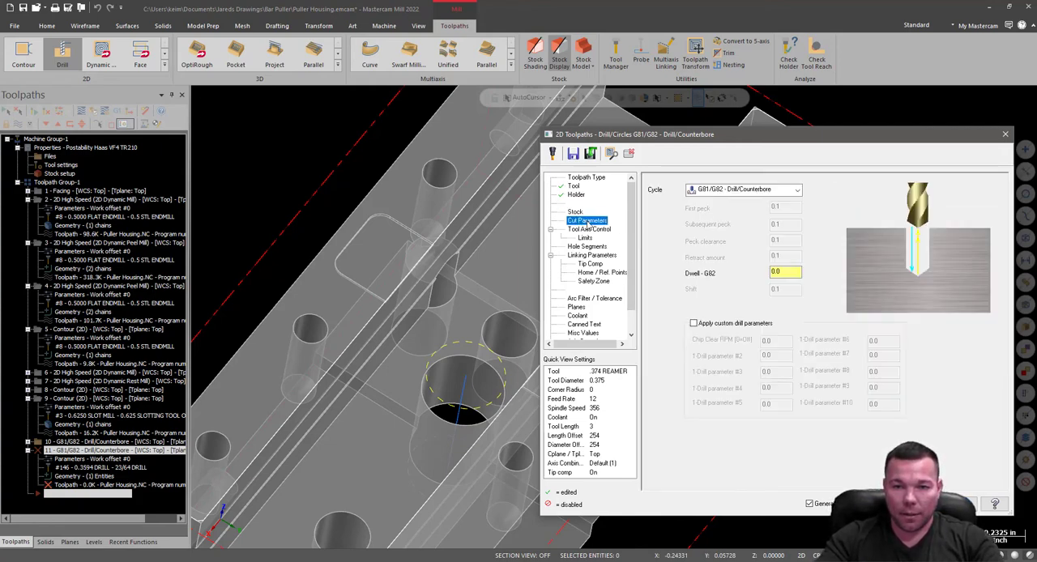
pyautogui.click(580, 230)
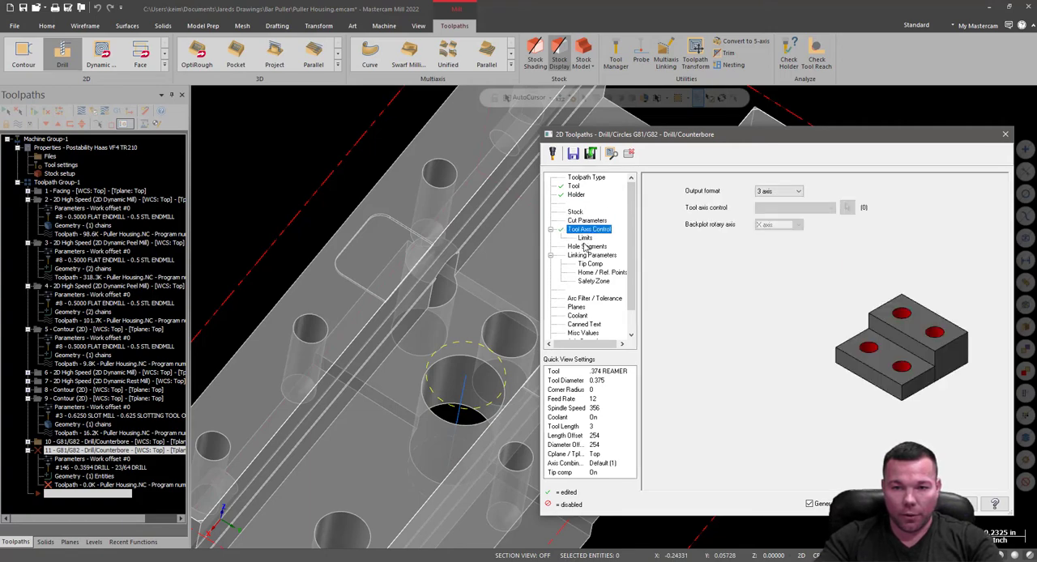
pyautogui.click(585, 248)
pyautogui.click(587, 256)
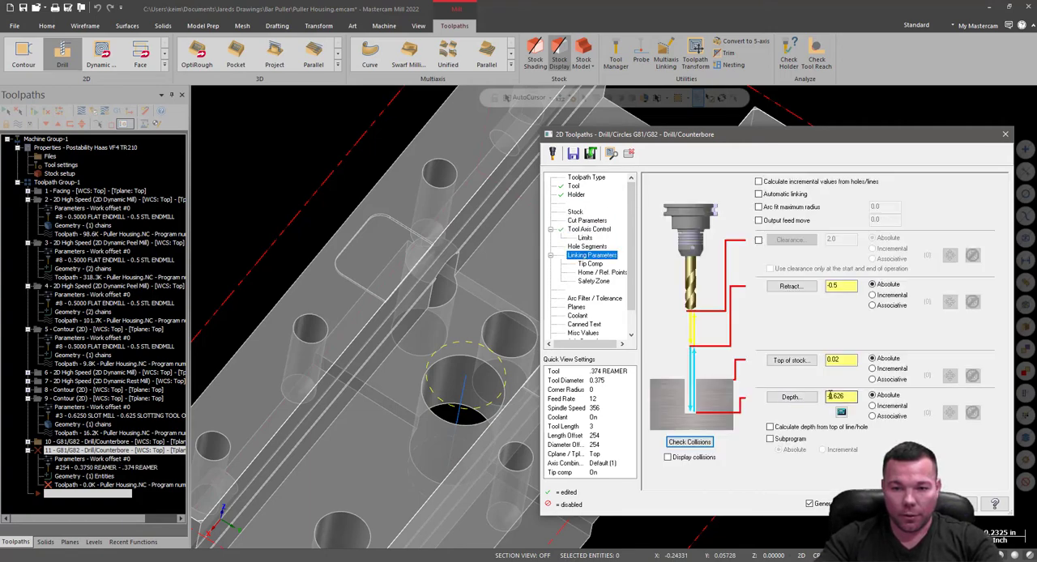
pyautogui.click(835, 360)
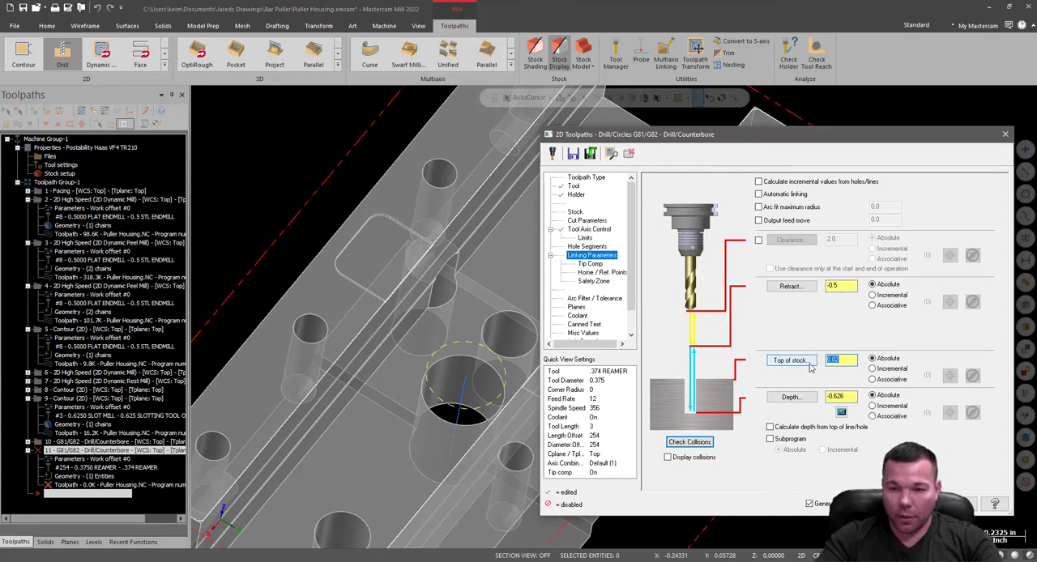
pyautogui.press('BackSpace')
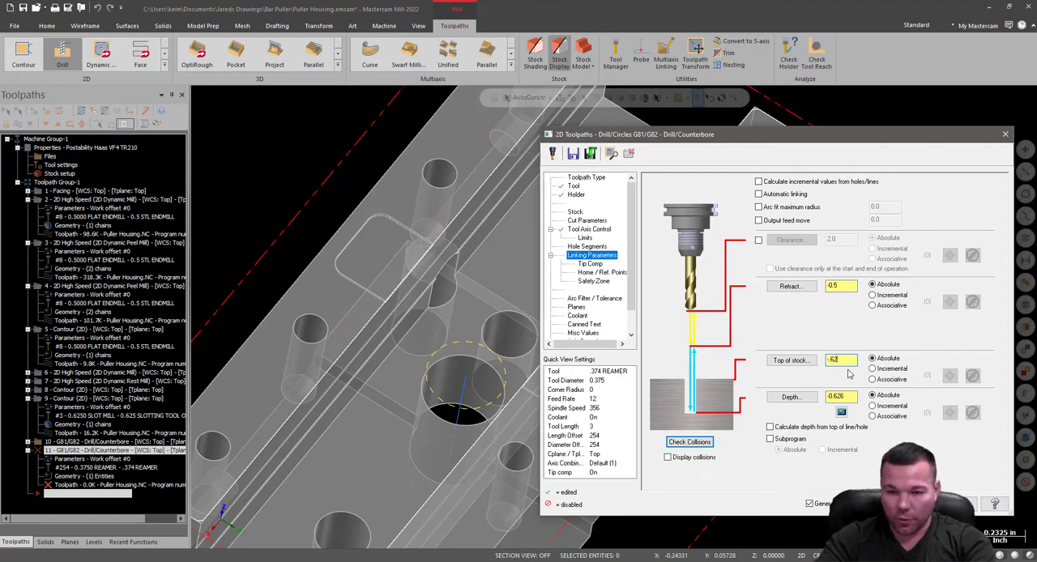
pyautogui.click(793, 362)
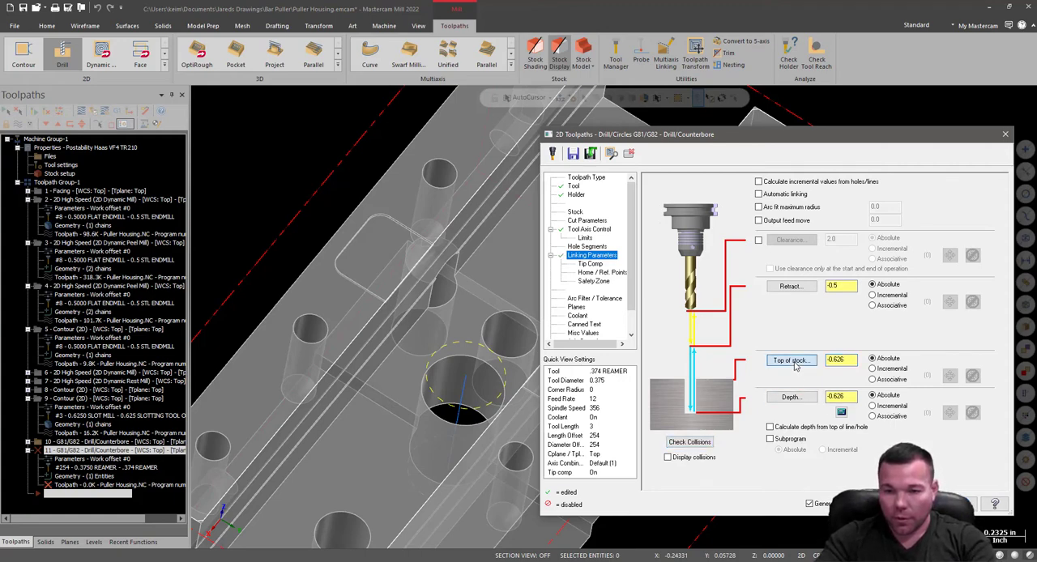
# Set the reaming depth to -1.025 by picking the lower edge of the large central hole, and generate the toolpath.
pyautogui.click(793, 396)
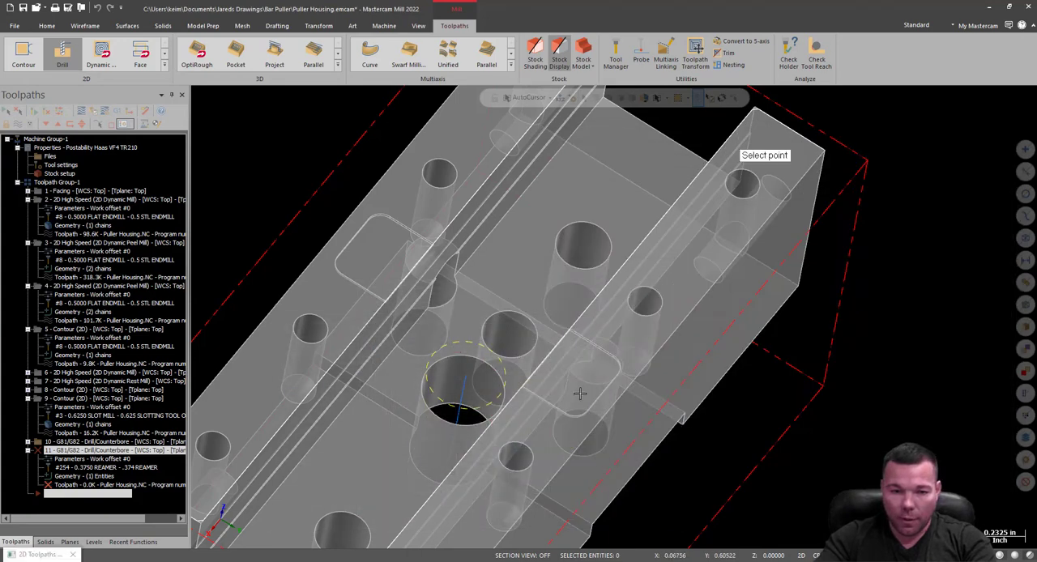
pyautogui.click(461, 412)
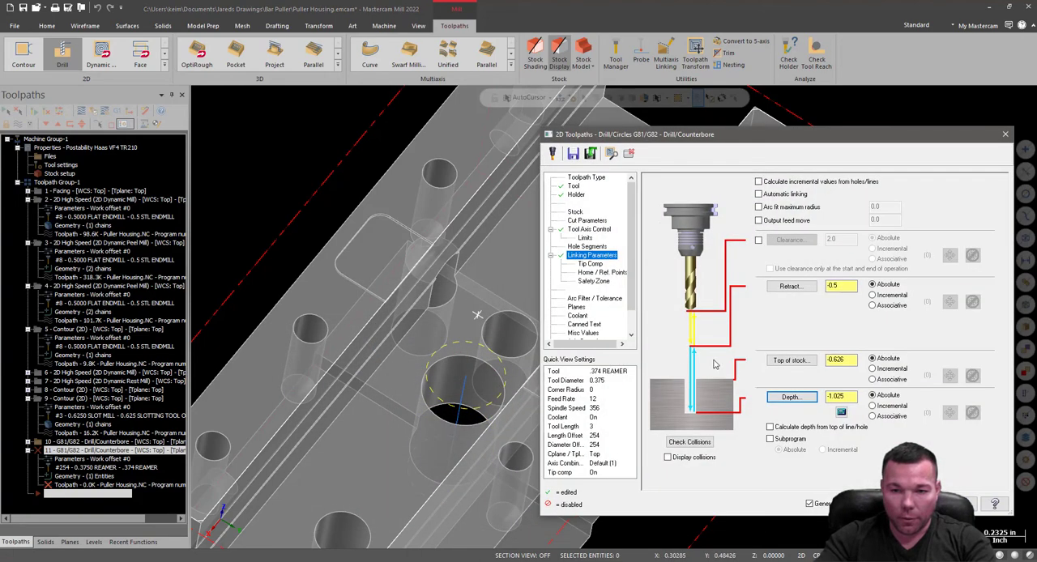
pyautogui.click(590, 264)
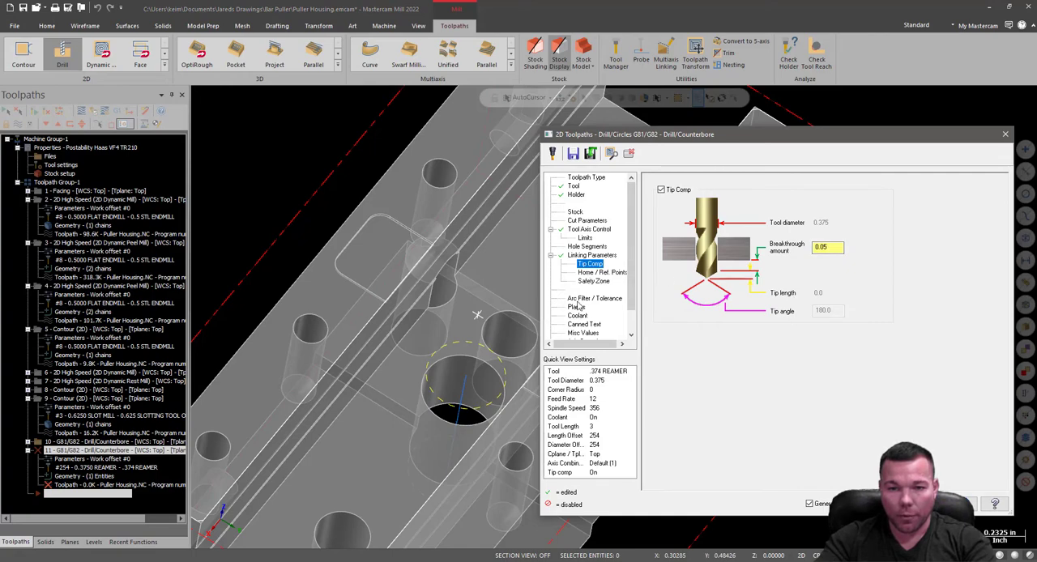
pyautogui.click(576, 307)
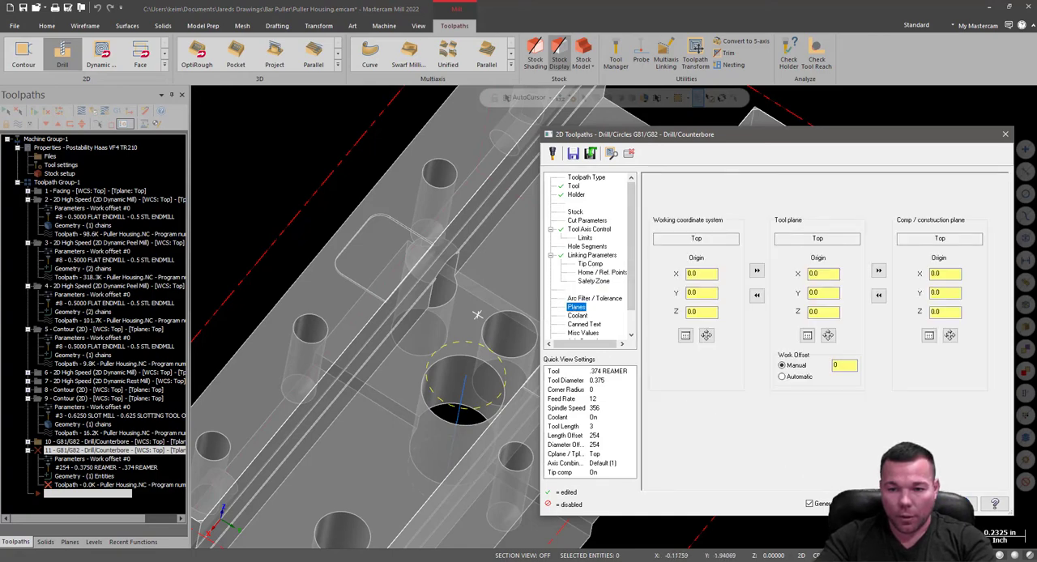
pyautogui.click(898, 504)
pyautogui.scroll(-5, 616, 389)
pyautogui.moveTo(616, 406); pyautogui.dragTo(569, 340, button='middle')
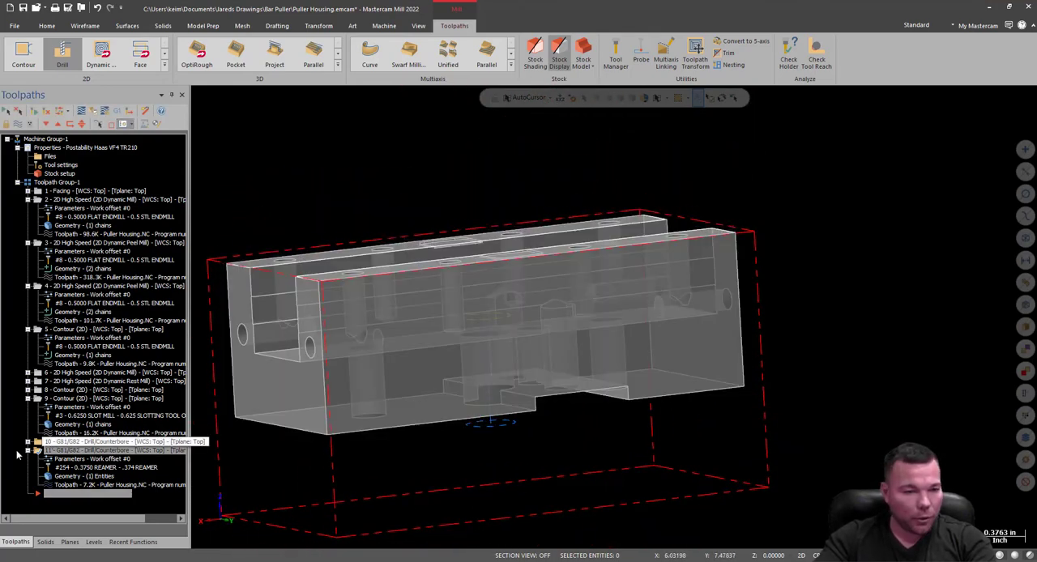
# Set the tip compensation breakthrough amount of operation 11 to .03 and accept the change.
pyautogui.click(81, 459)
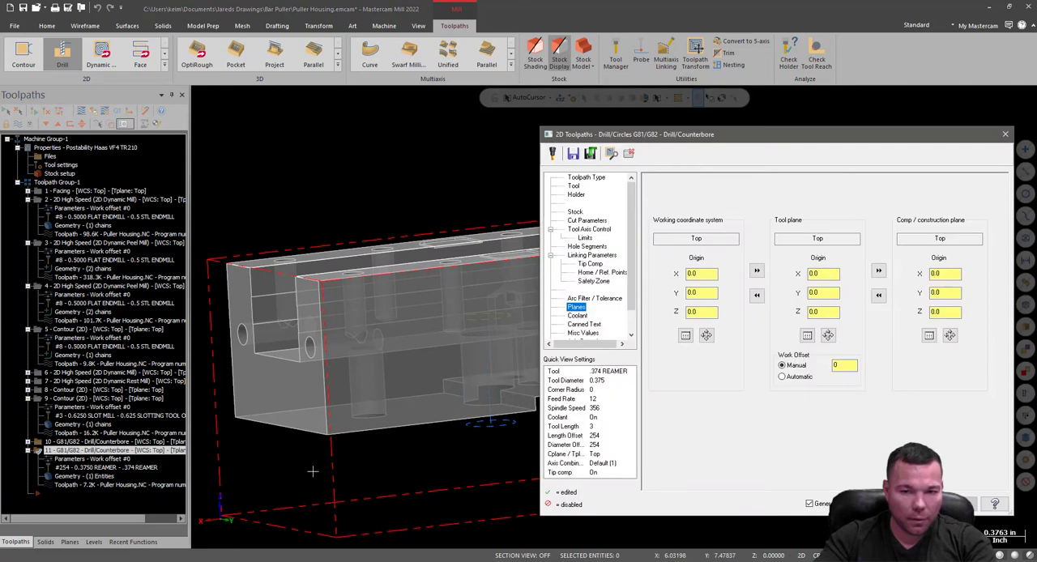
pyautogui.click(590, 265)
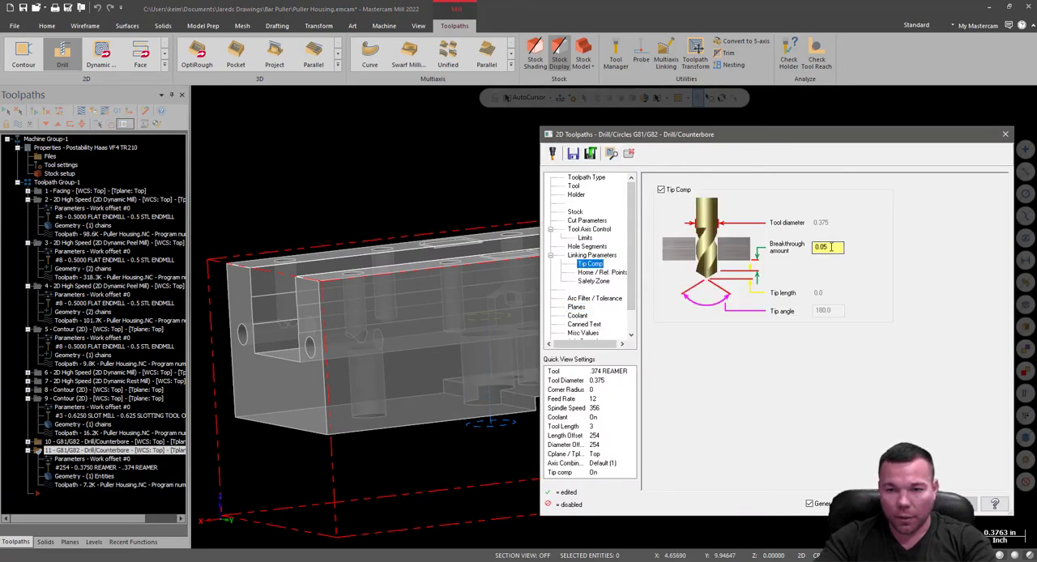
pyautogui.write('.025')
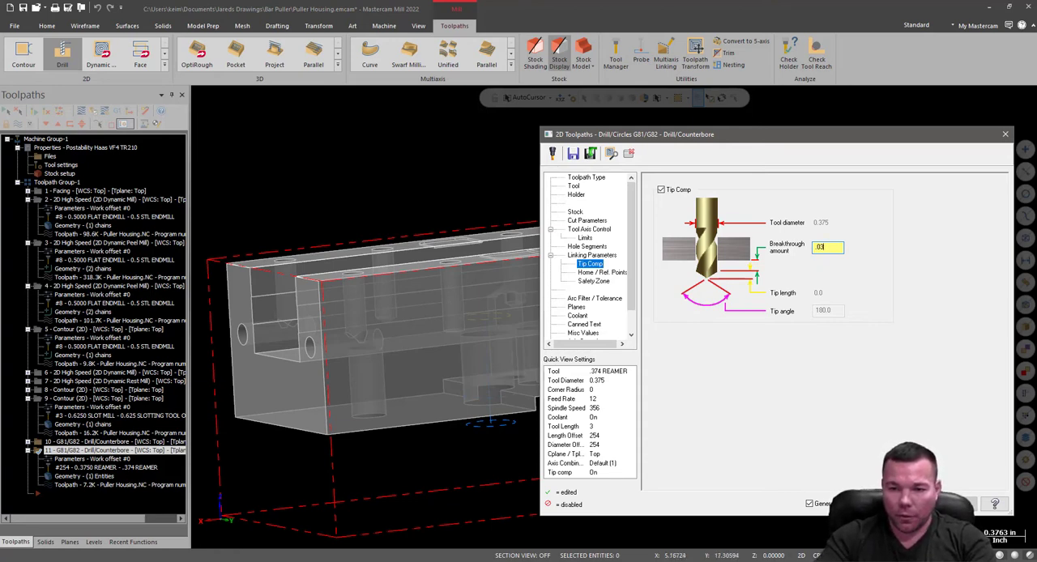
pyautogui.press('Return')
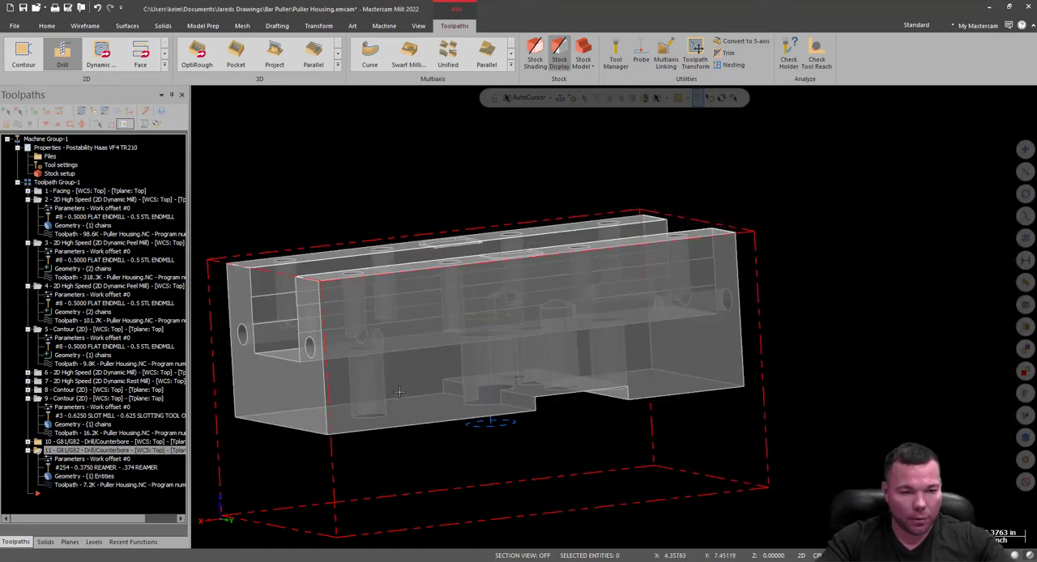
# Reset operation 11's reaming depth by picking the lower circular edge of the large central hole, and regenerate the toolpath.
pyautogui.moveTo(419, 316)
pyautogui.mouseDown(button='middle')
pyautogui.moveTo(465, 311)
pyautogui.moveTo(304, 296)
pyautogui.moveTo(318, 356)
pyautogui.moveTo(325, 322)
pyautogui.mouseUp(button='middle')
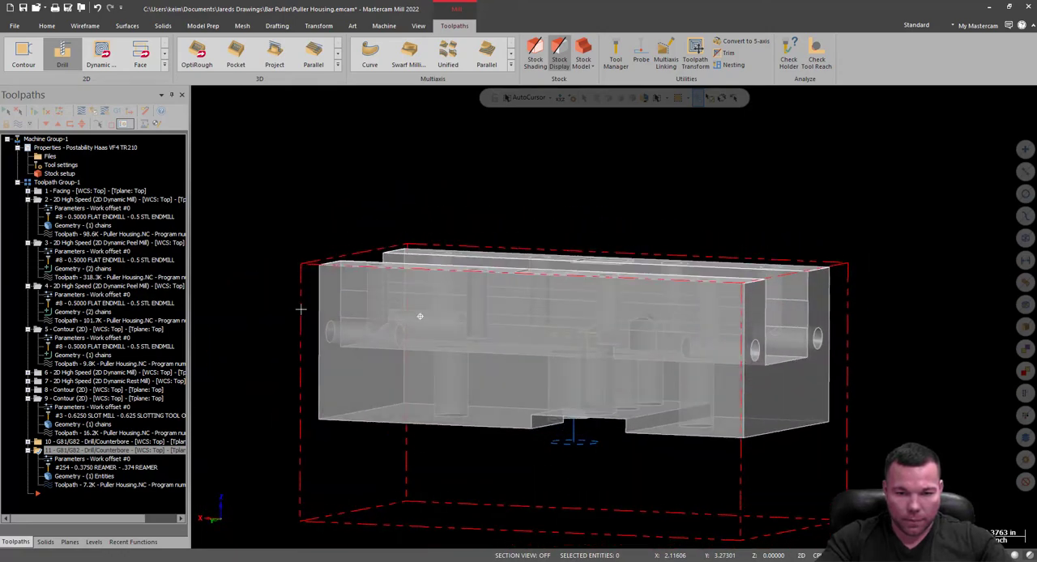
pyautogui.scroll(4, 572, 470)
pyautogui.moveTo(578, 424); pyautogui.dragTo(389, 362, button='middle')
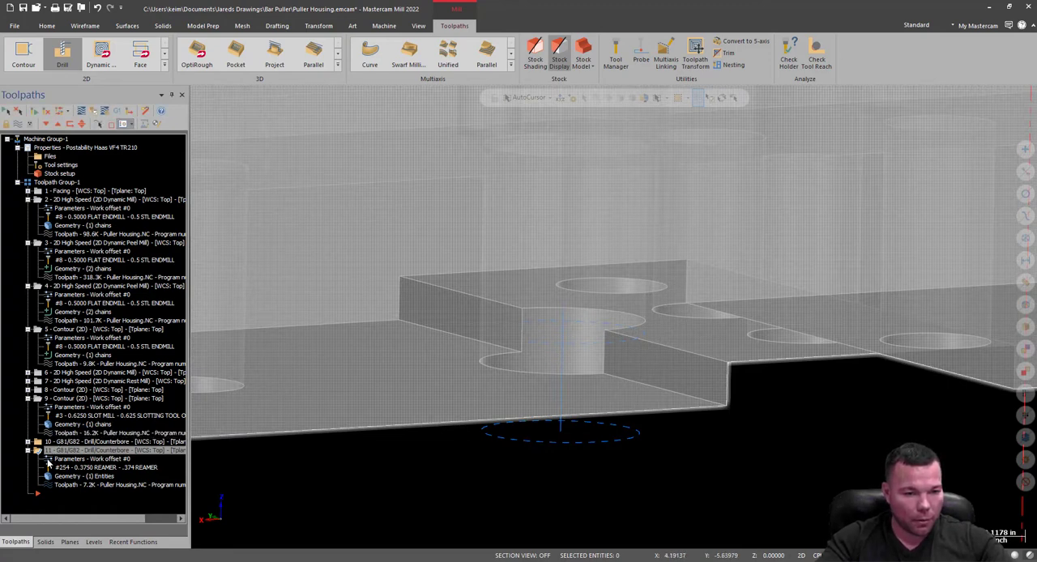
pyautogui.click(48, 460)
pyautogui.click(591, 256)
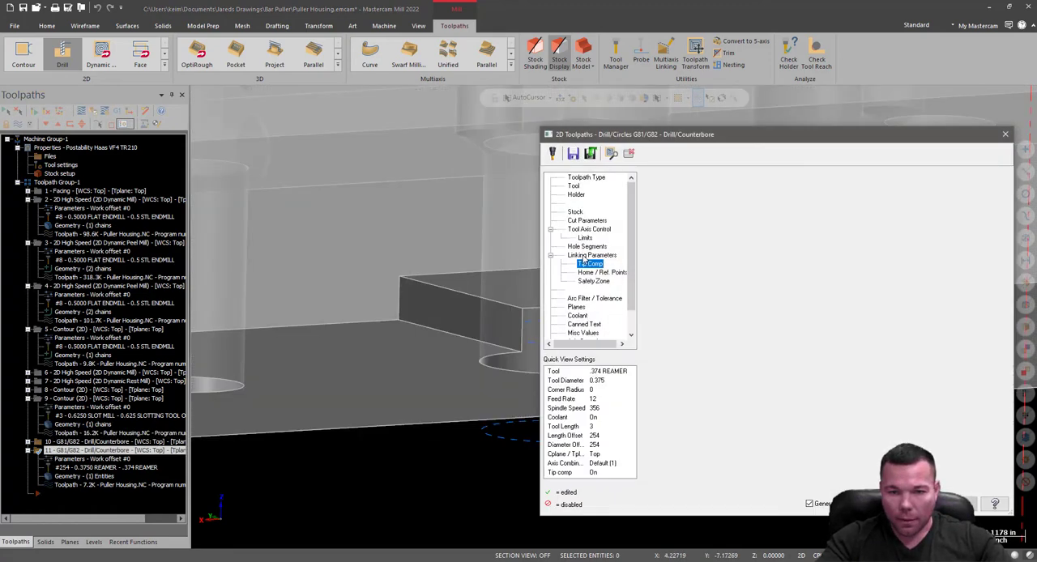
pyautogui.click(787, 398)
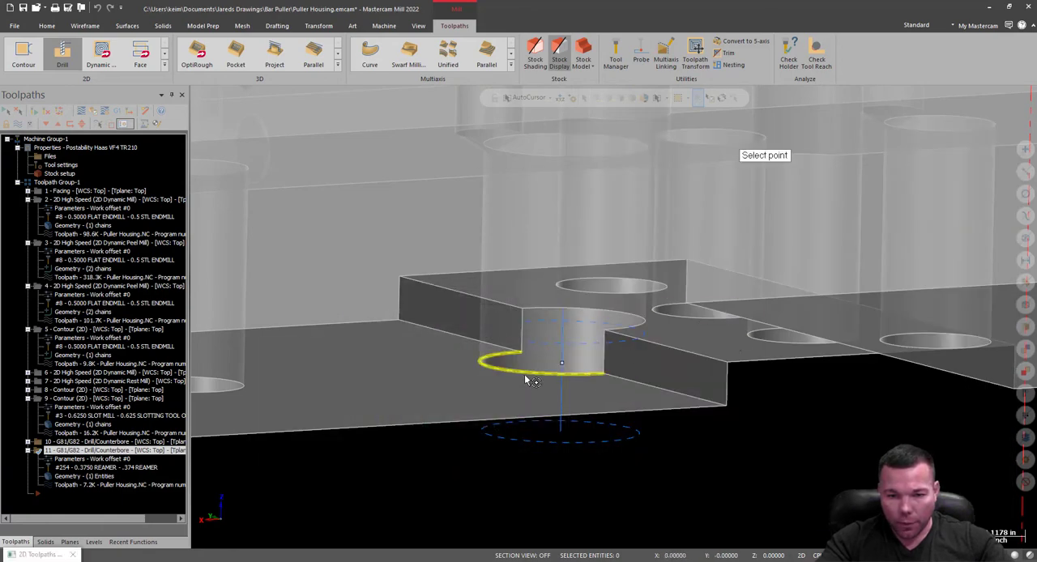
pyautogui.click(530, 381)
pyautogui.click(905, 504)
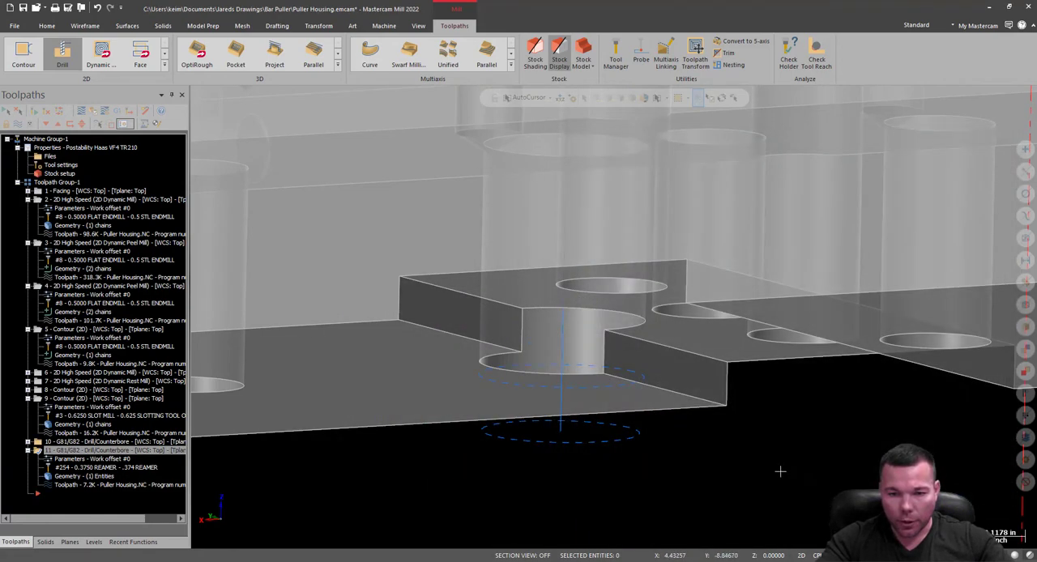
pyautogui.moveTo(706, 415); pyautogui.dragTo(718, 413, button='middle')
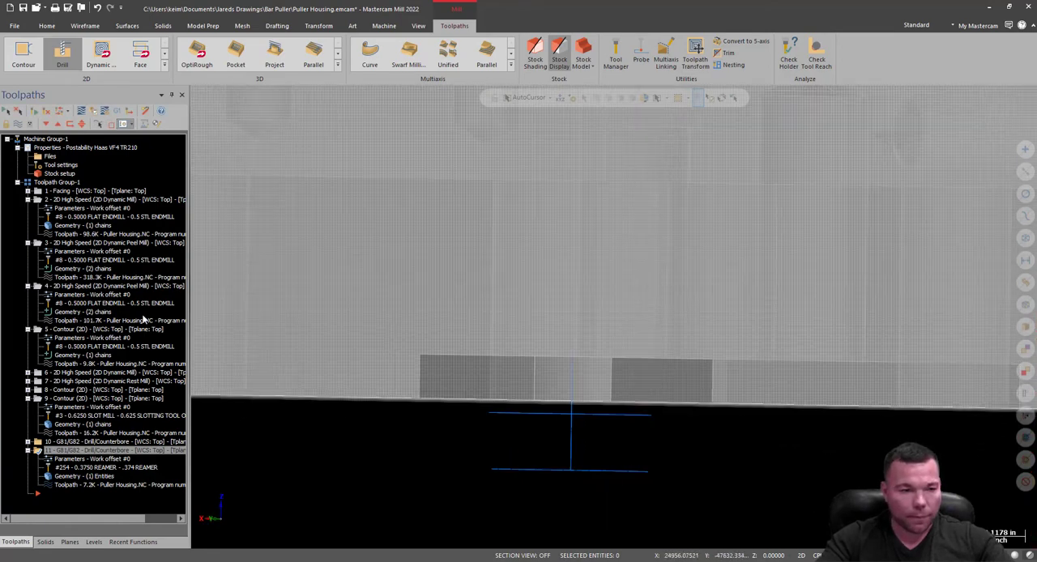
# Start a new drill toolpath after operation 11 and select the four 0.156 holes along the rear rail.
pyautogui.scroll(-12, 485, 380)
pyautogui.moveTo(500, 345); pyautogui.dragTo(608, 371, button='middle')
pyautogui.moveTo(640, 427); pyautogui.dragTo(615, 367, button='middle')
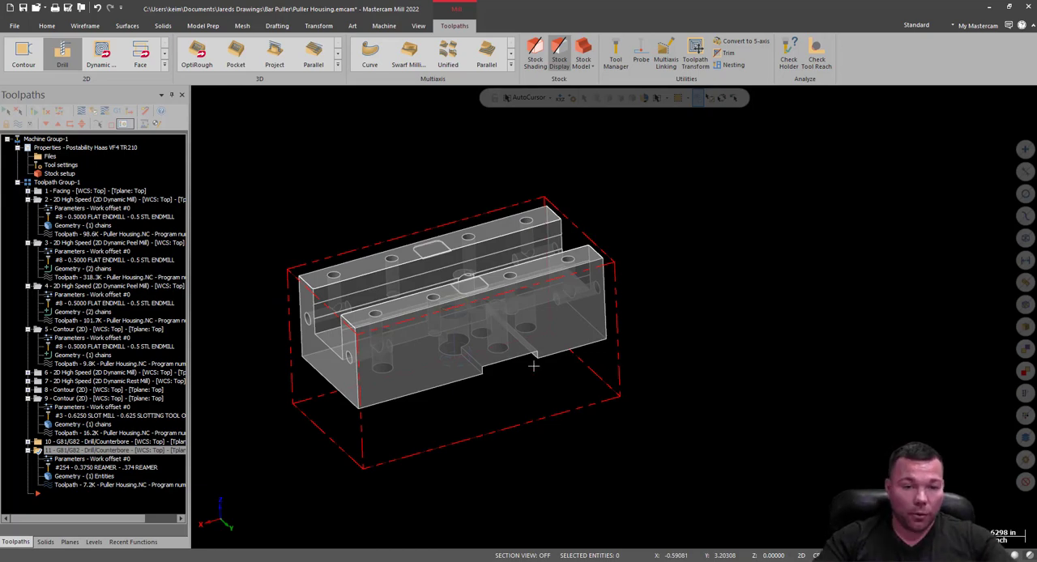
pyautogui.scroll(3, 409, 264)
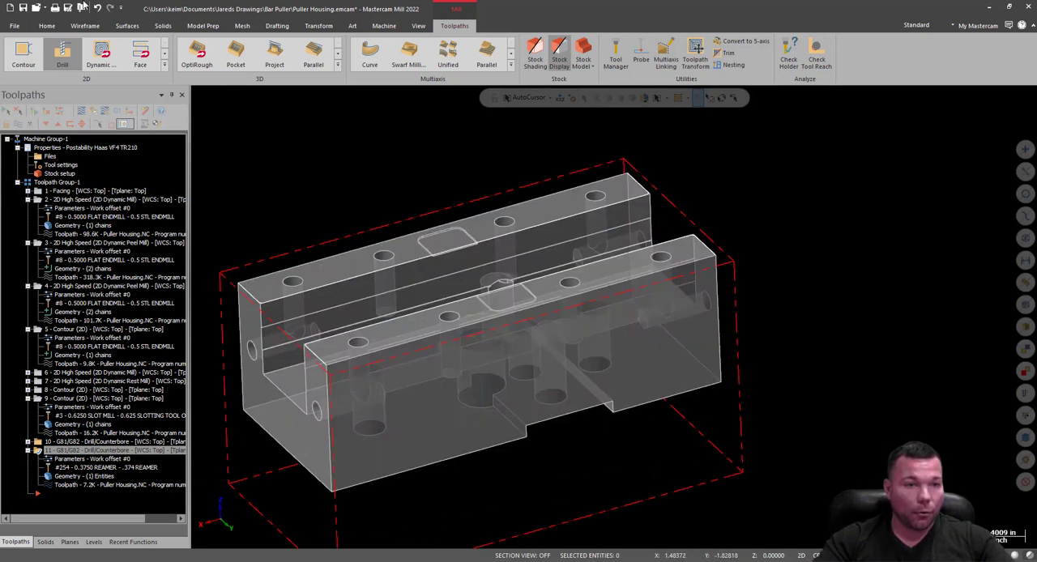
pyautogui.click(41, 496)
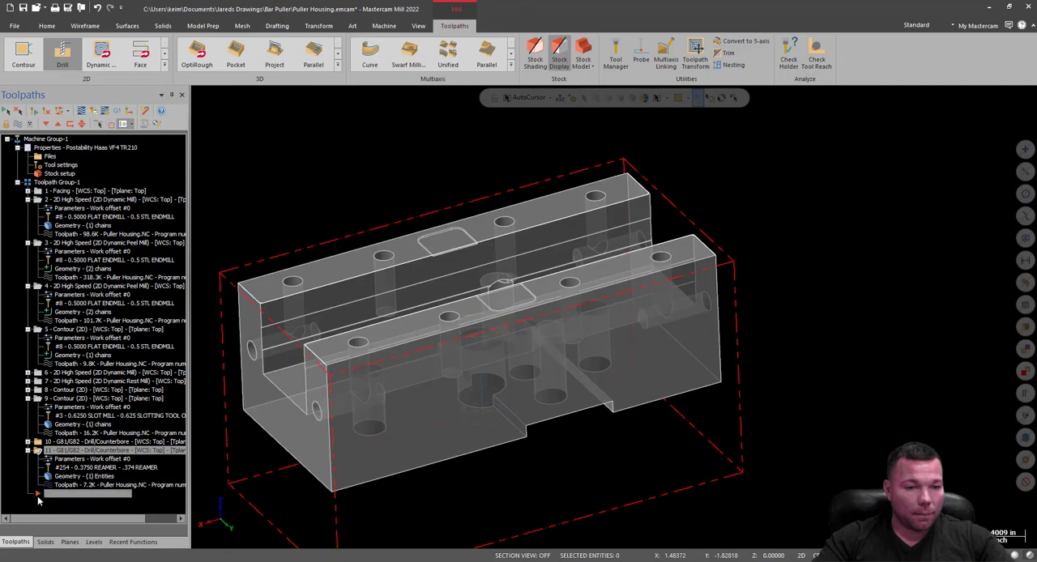
pyautogui.moveTo(618, 315); pyautogui.dragTo(592, 253, button='middle')
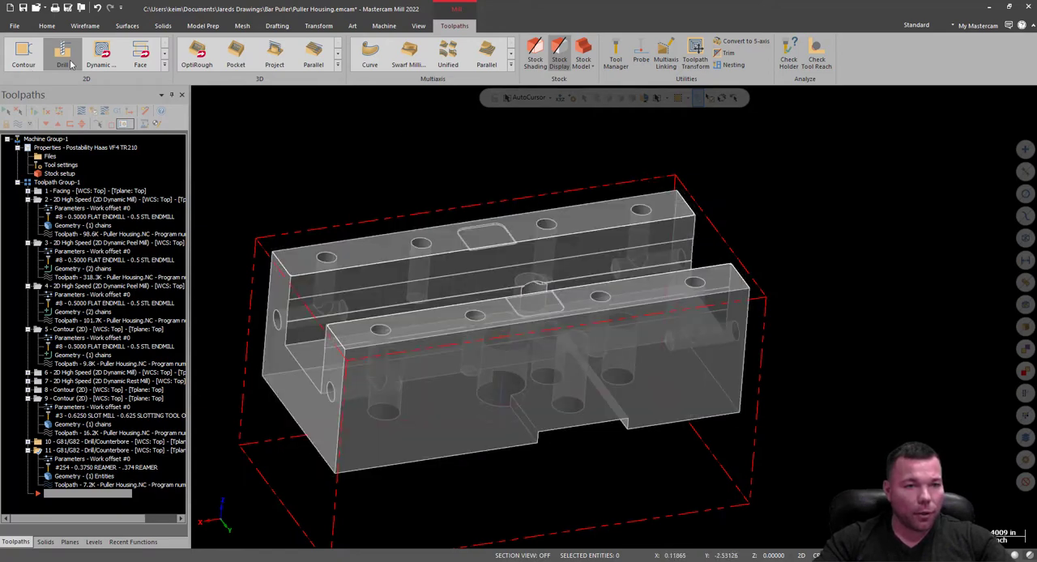
pyautogui.click(71, 64)
pyautogui.scroll(3, 640, 215)
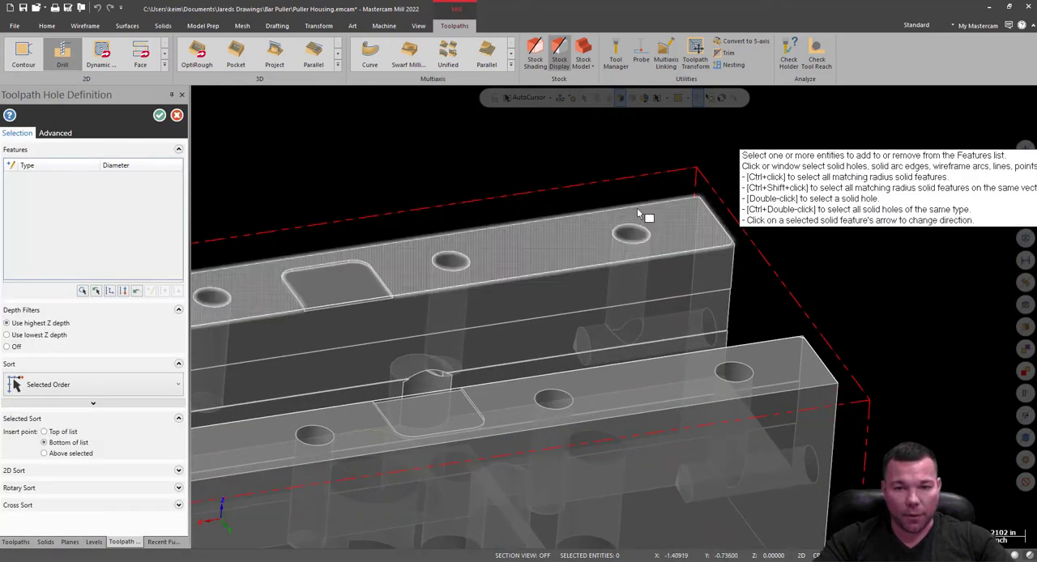
pyautogui.scroll(2, 640, 215)
pyautogui.click(638, 244)
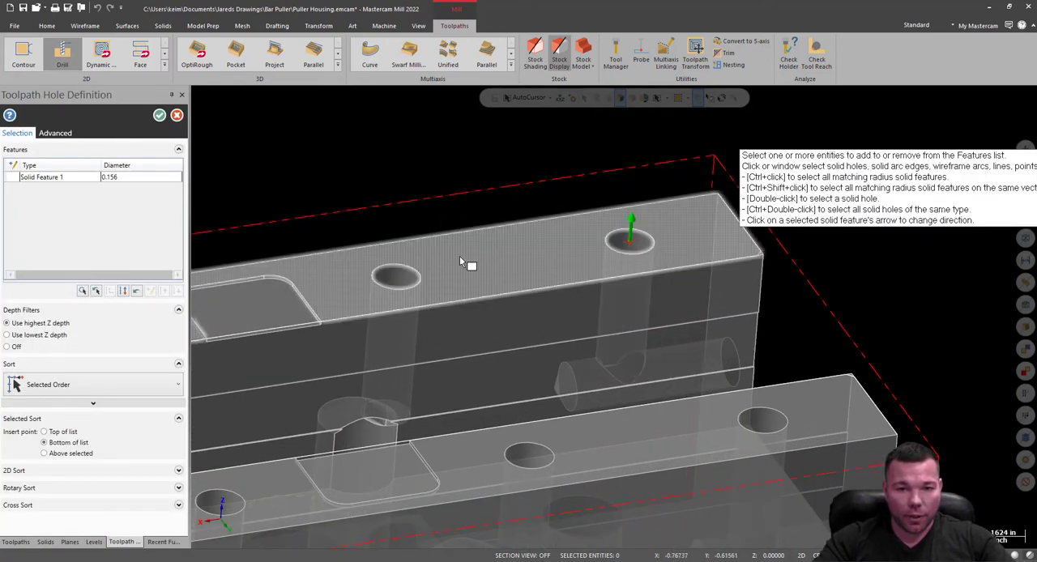
pyautogui.click(411, 281)
pyautogui.scroll(-3, 943, 234)
pyautogui.scroll(-2, 944, 235)
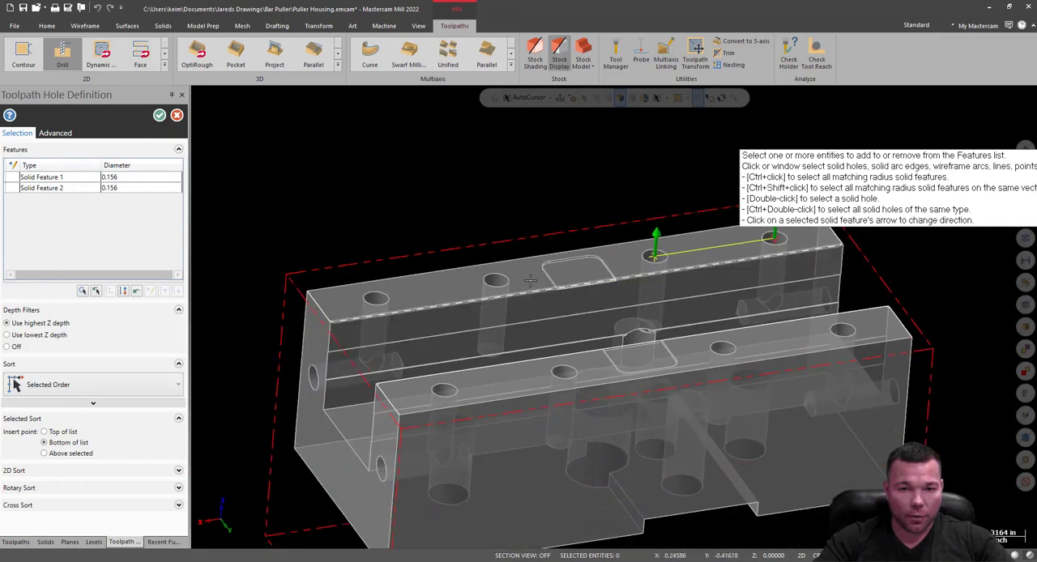
pyautogui.click(495, 281)
pyautogui.scroll(3, 378, 298)
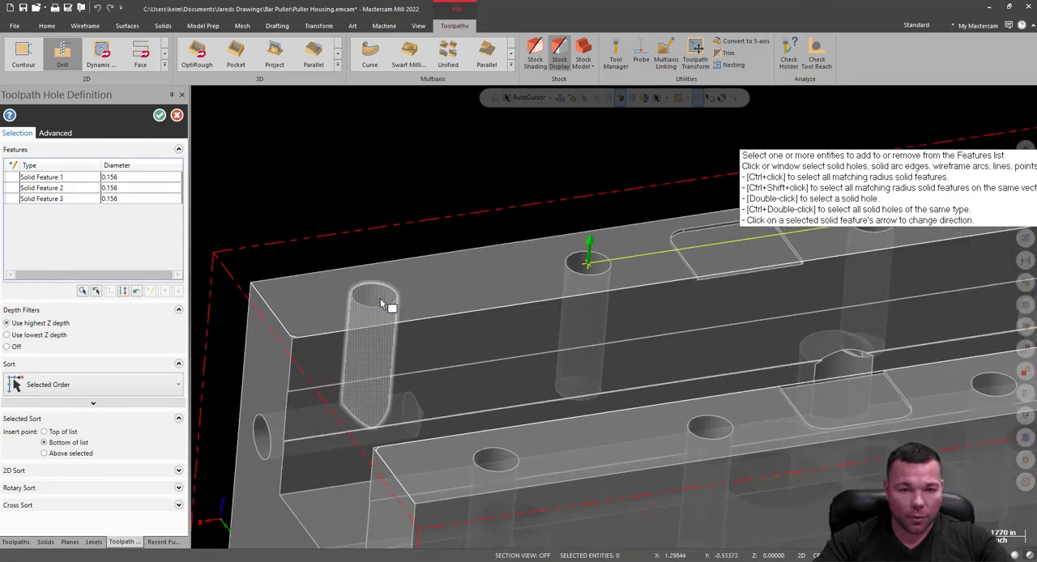
pyautogui.click(379, 299)
# Add the four matching 0.156 holes along the front rail to the drill selection and accept the hole definition.
pyautogui.scroll(-2, 407, 239)
pyautogui.scroll(3, 491, 408)
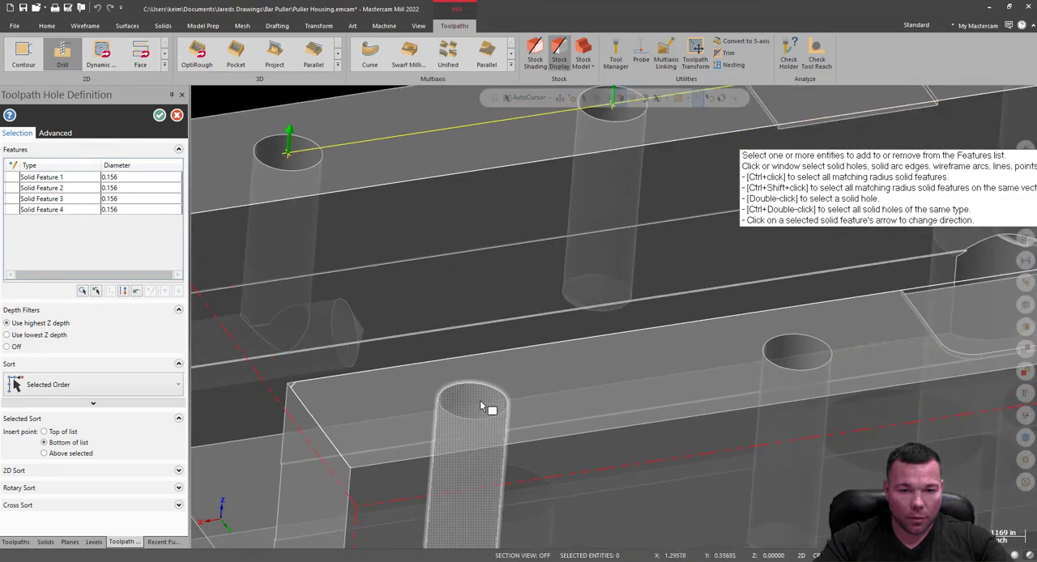
pyautogui.click(486, 409)
pyautogui.scroll(-3, 438, 319)
pyautogui.click(667, 347)
pyautogui.scroll(-3, 689, 350)
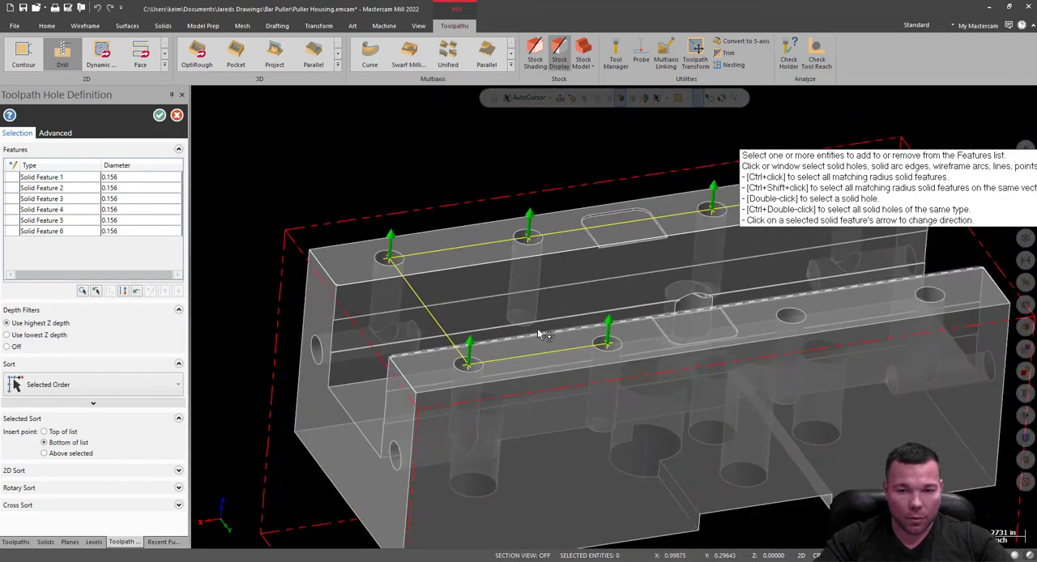
pyautogui.scroll(4, 750, 324)
pyautogui.click(704, 322)
pyautogui.scroll(-3, 704, 321)
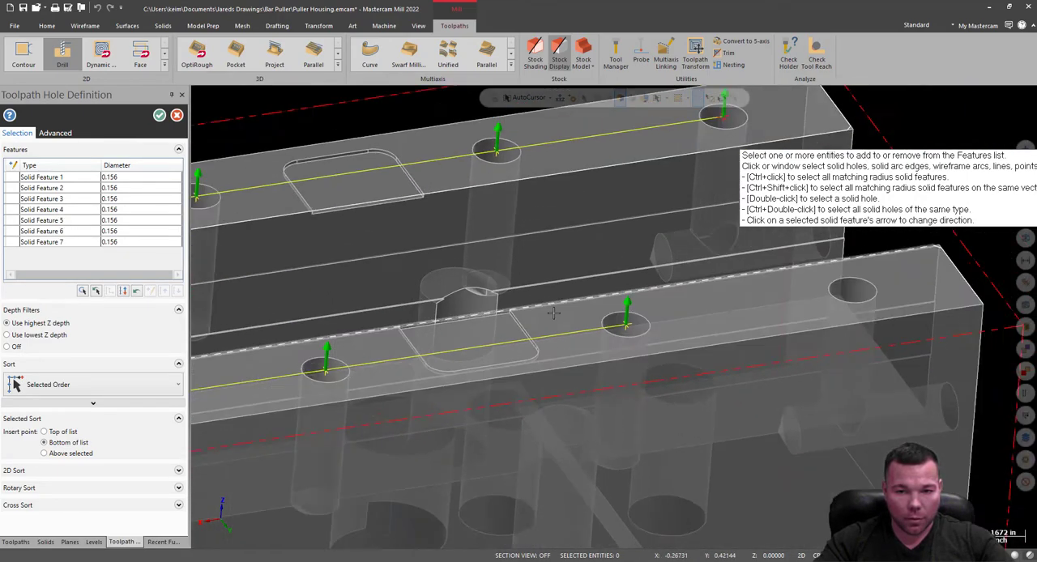
pyautogui.scroll(3, 779, 298)
pyautogui.scroll(1, 730, 304)
pyautogui.click(691, 305)
pyautogui.scroll(-4, 533, 336)
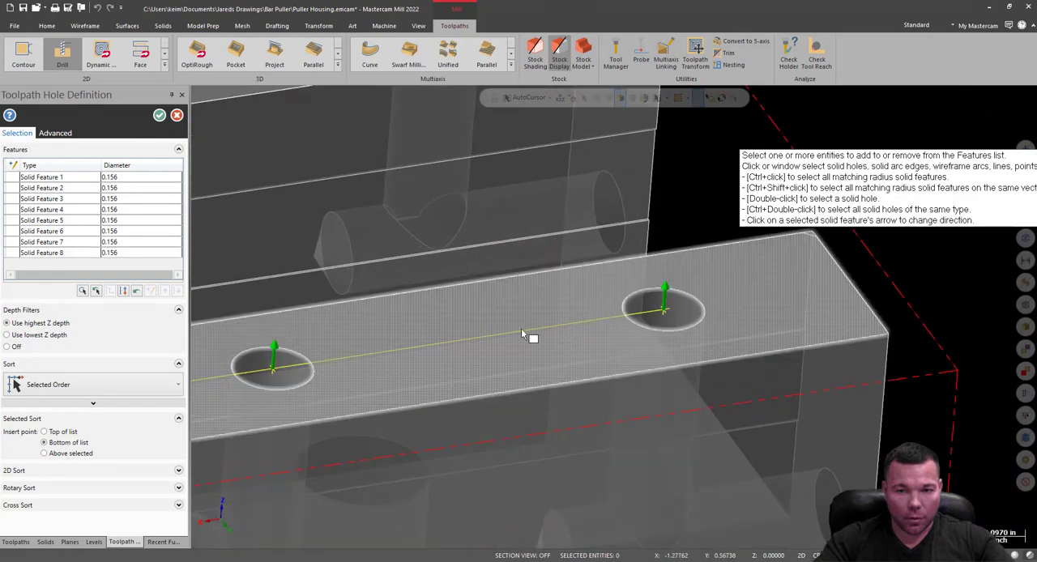
pyautogui.scroll(-2, 891, 334)
pyautogui.scroll(2, 690, 352)
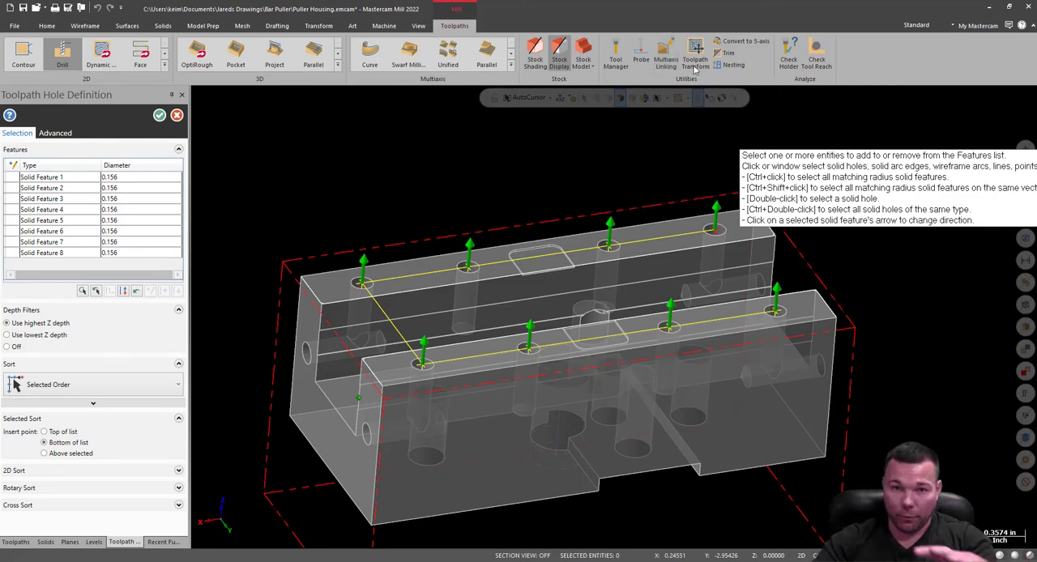
pyautogui.click(161, 118)
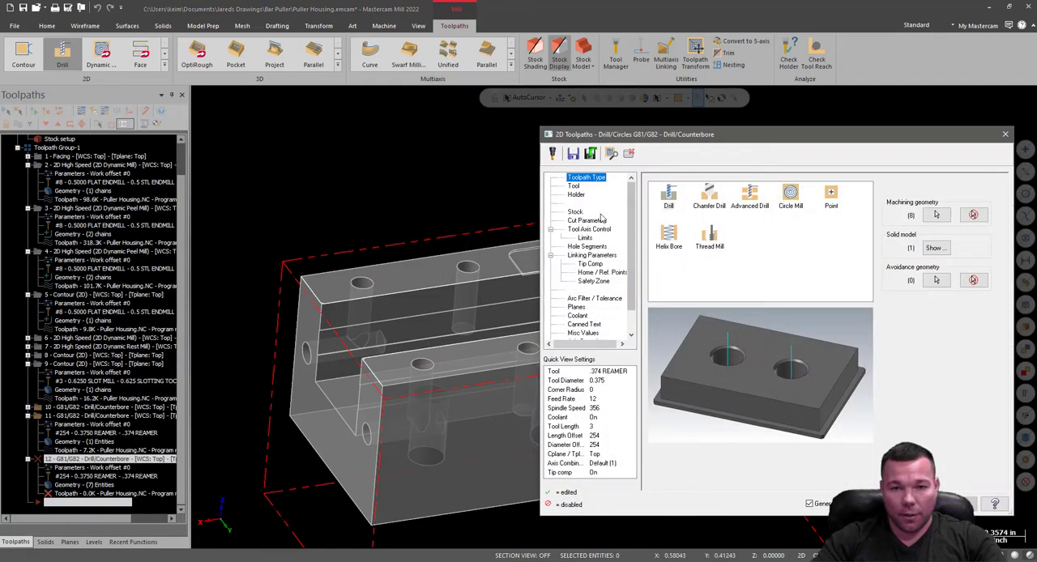
# Filter the tool library to drills and assign the NO. 25 DRILL to the new operation.
pyautogui.click(574, 186)
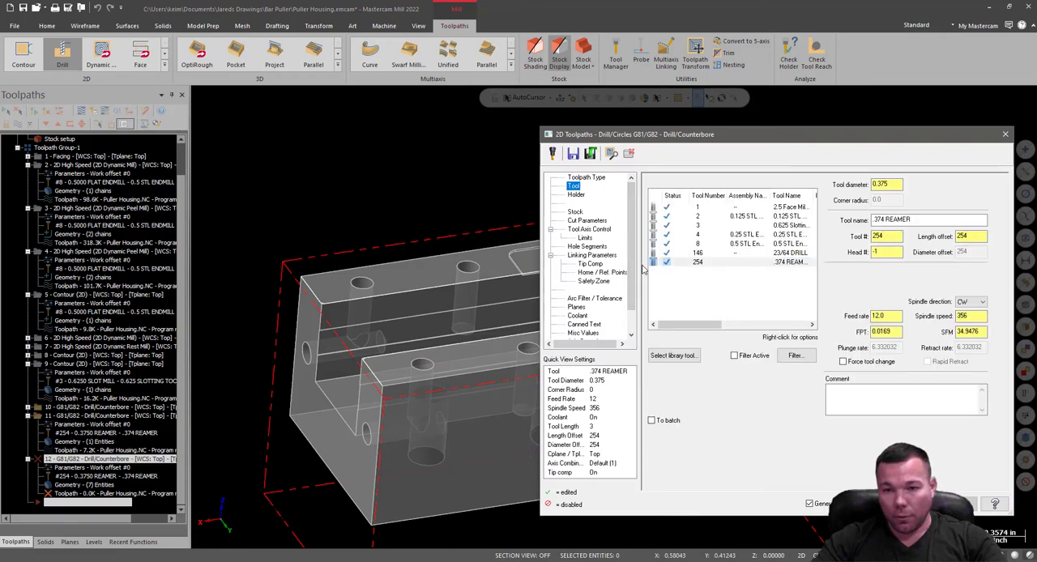
pyautogui.click(674, 356)
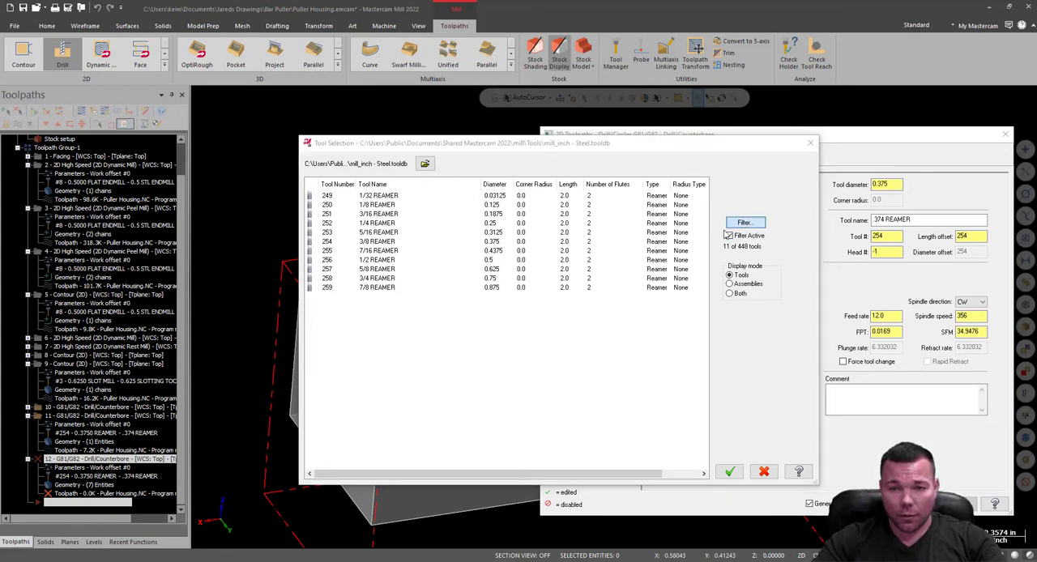
pyautogui.click(743, 224)
pyautogui.click(173, 188)
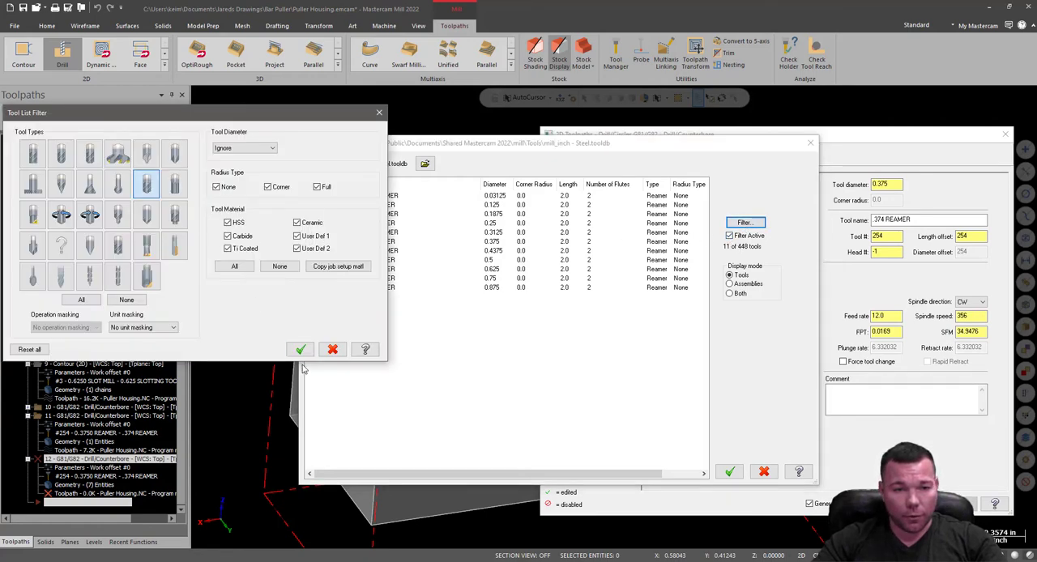
pyautogui.click(300, 350)
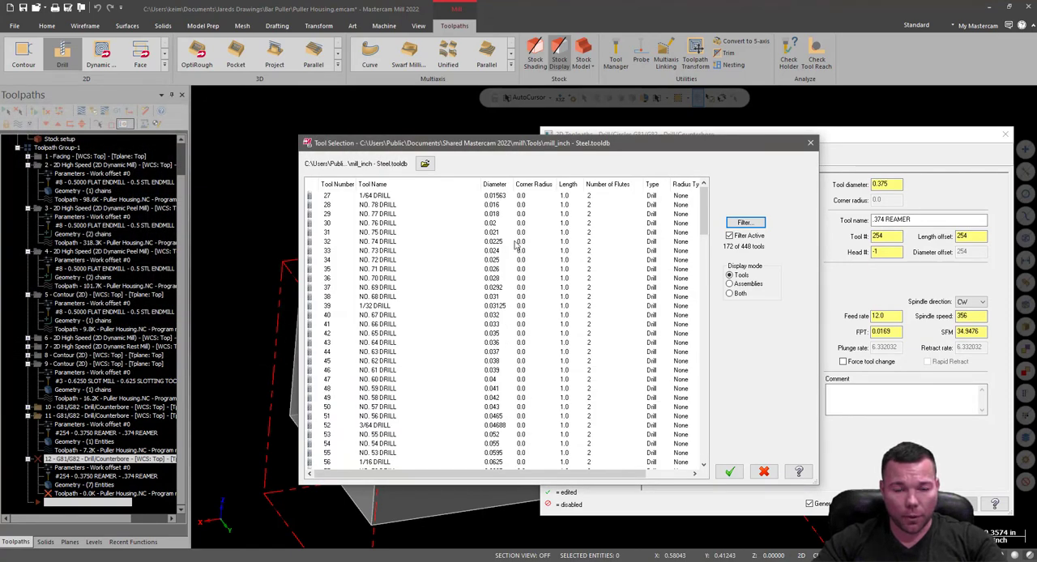
pyautogui.scroll(-13, 489, 361)
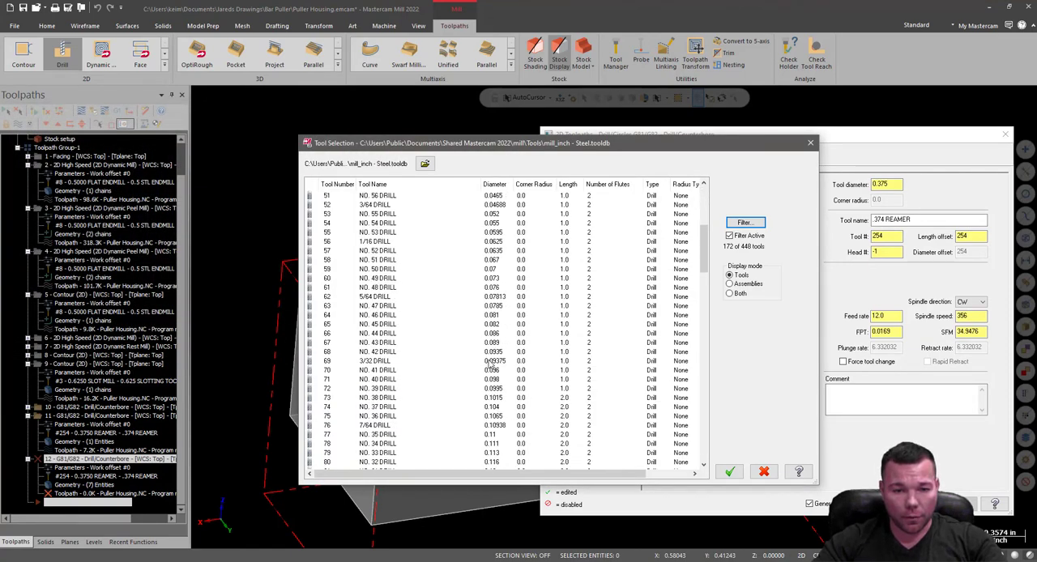
pyautogui.doubleClick(376, 406)
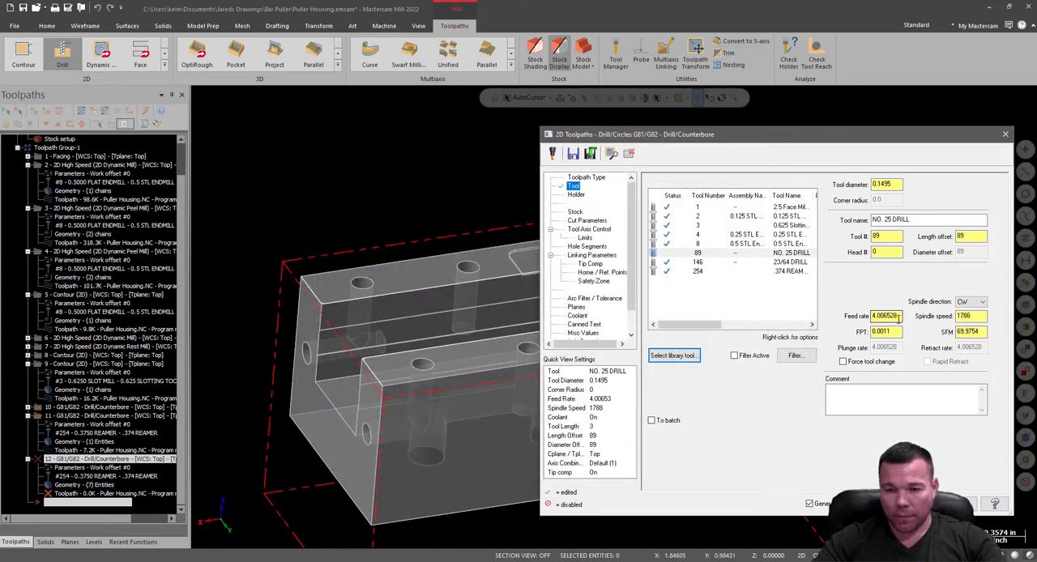
# Set the NO. 25 drill's feed rate to 5.0.
pyautogui.moveTo(899, 316); pyautogui.dragTo(857, 320)
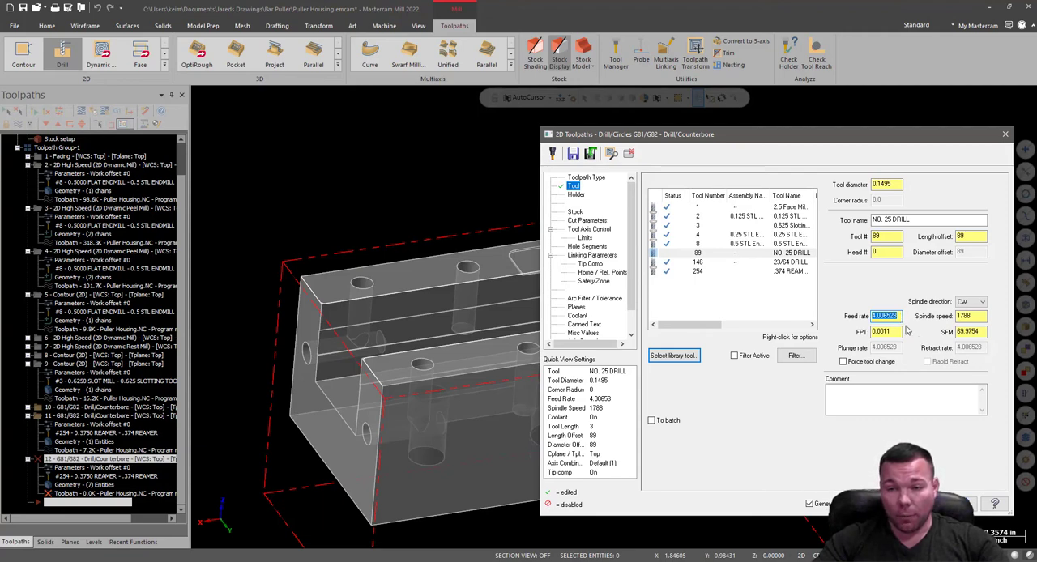
pyautogui.write('5')
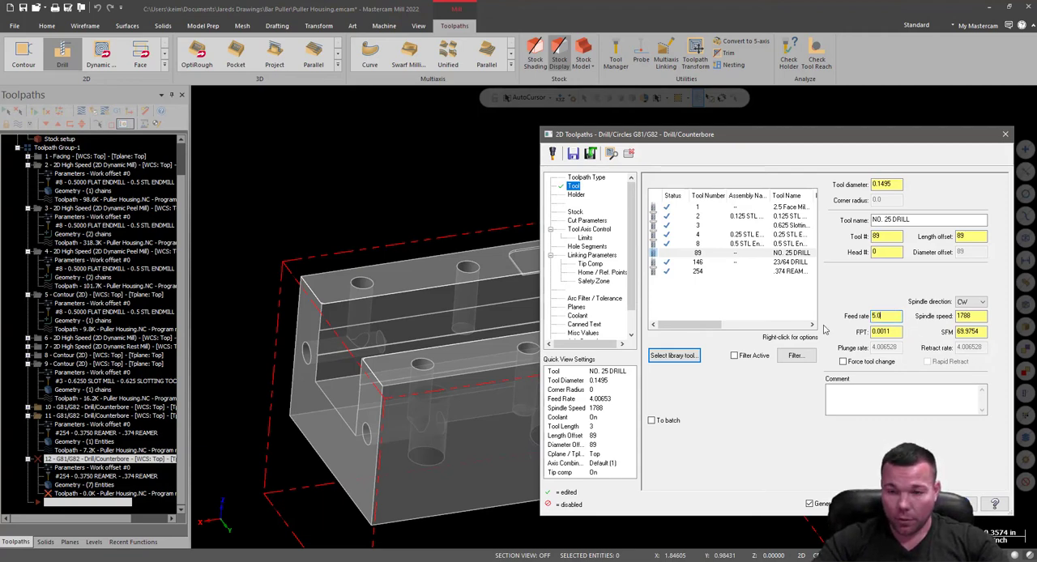
pyautogui.click(890, 335)
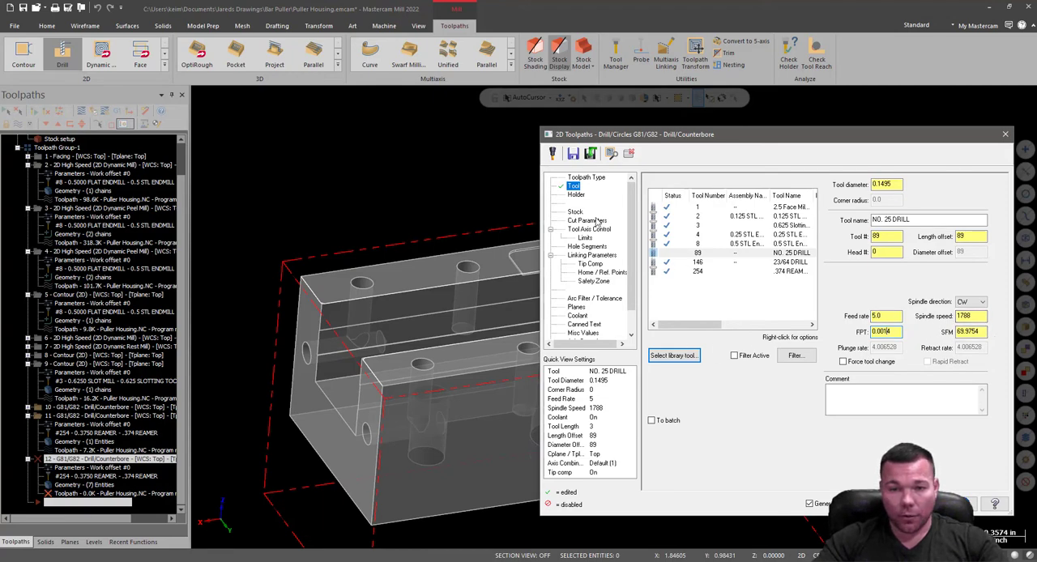
# Edit the NO. 25 drill's geometry to overall length 2.5, cutting length 1 and shoulder length 1.5.
pyautogui.click(576, 198)
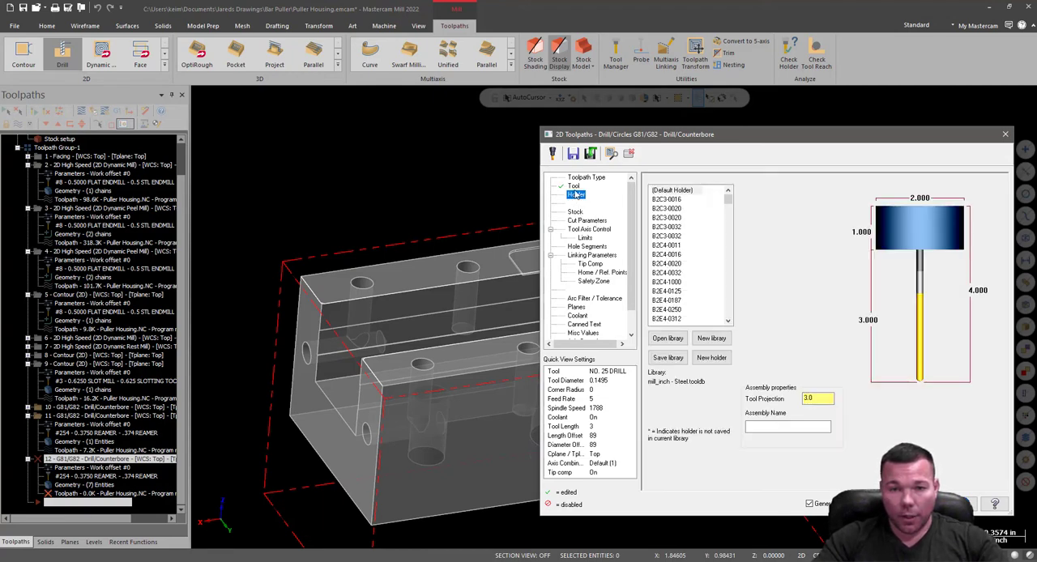
pyautogui.click(574, 188)
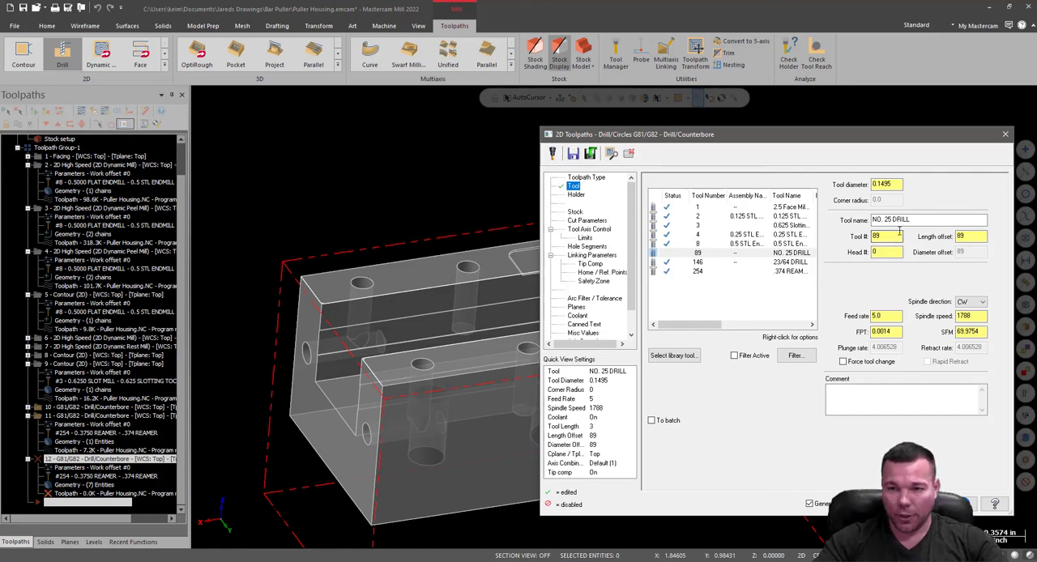
pyautogui.click(576, 195)
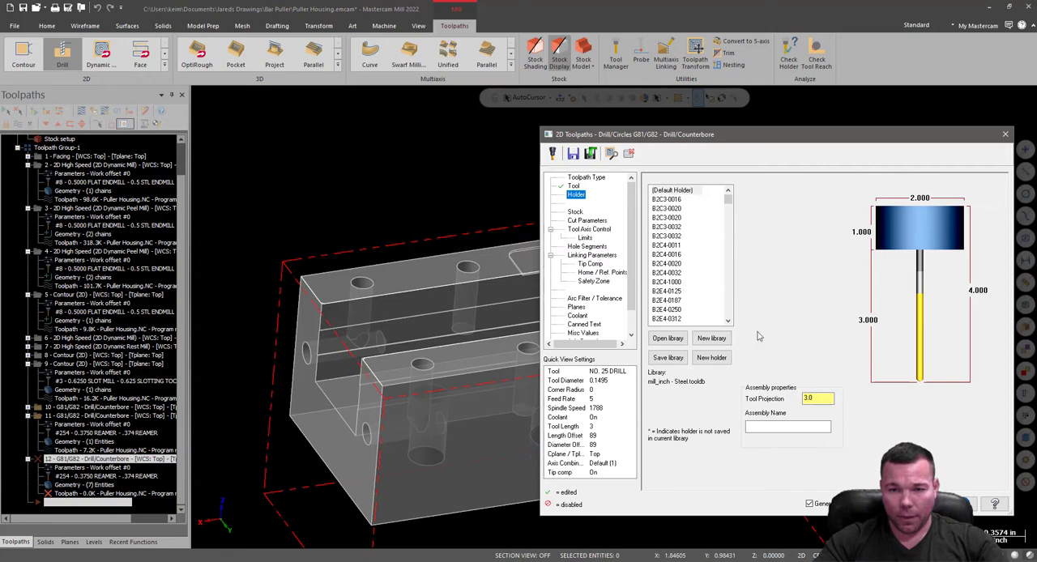
pyautogui.click(574, 187)
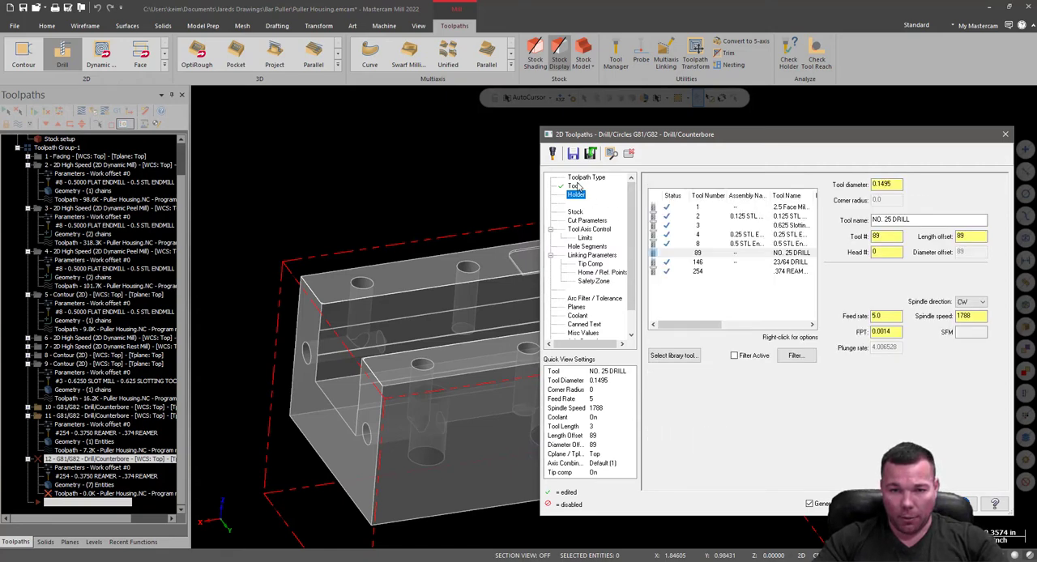
pyautogui.doubleClick(762, 254)
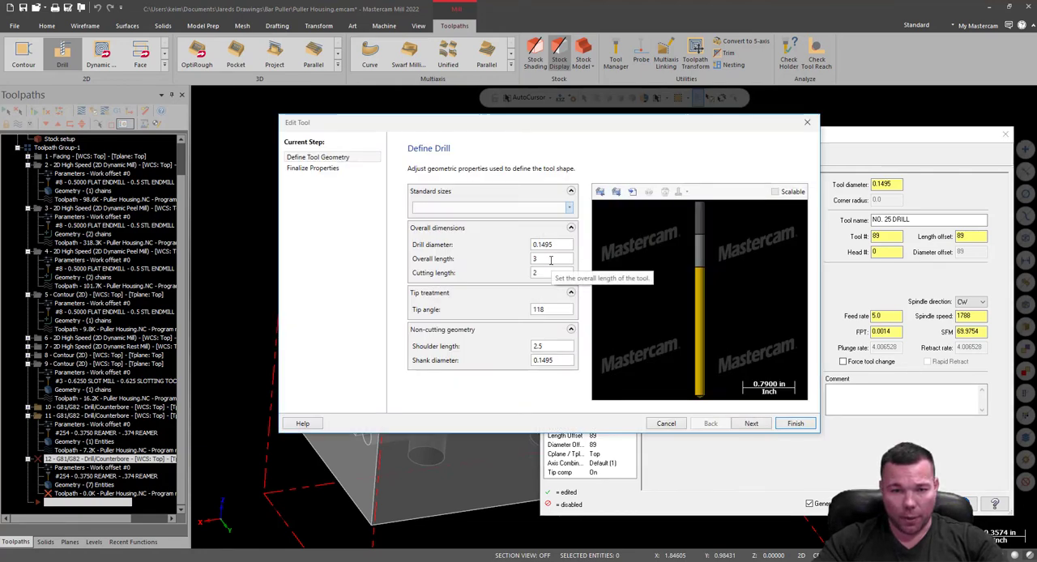
pyautogui.click(550, 259)
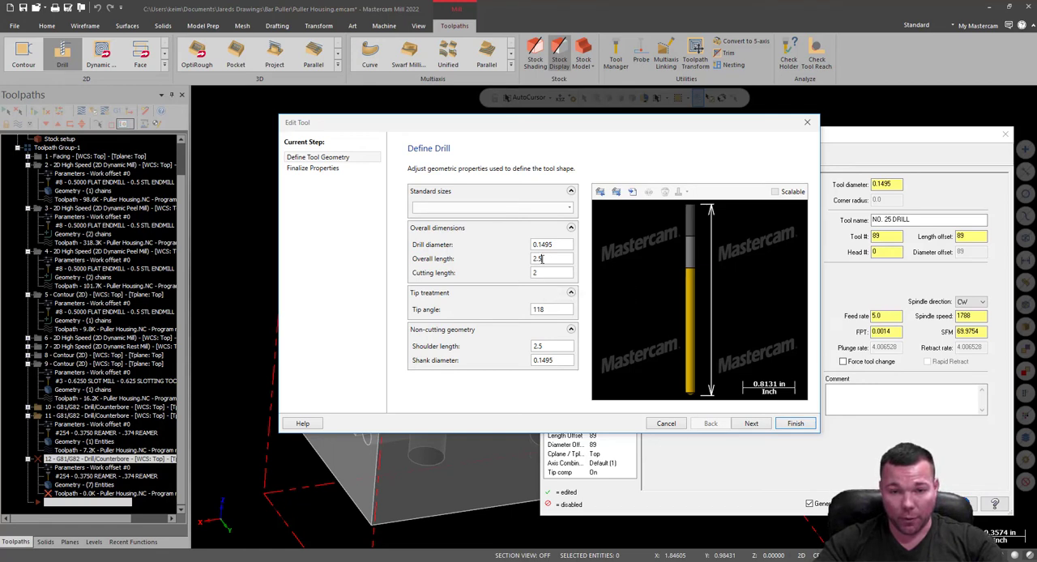
pyautogui.moveTo(542, 259); pyautogui.dragTo(534, 271)
pyautogui.click(550, 273)
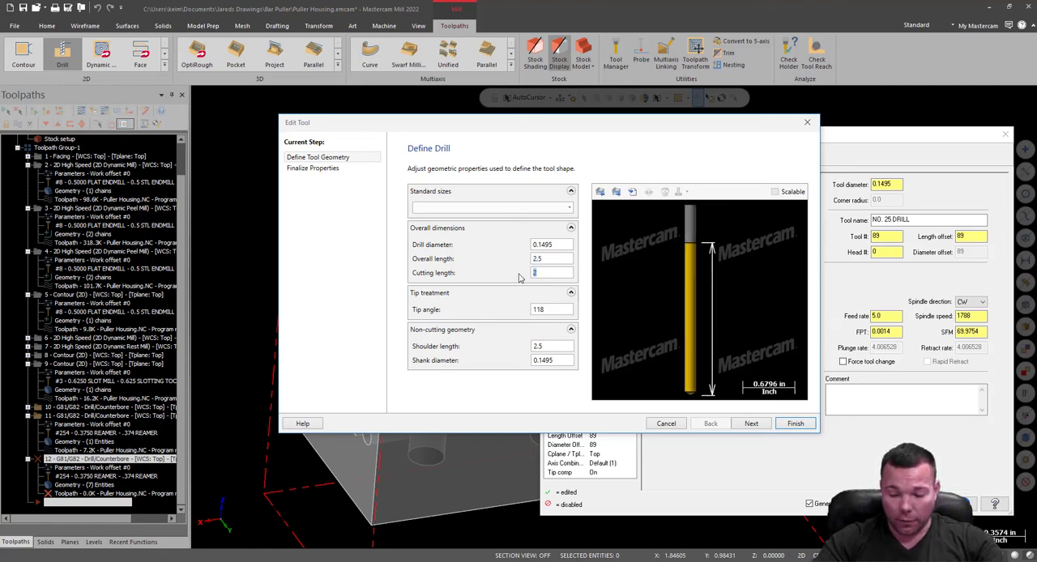
pyautogui.write('1')
pyautogui.click(545, 346)
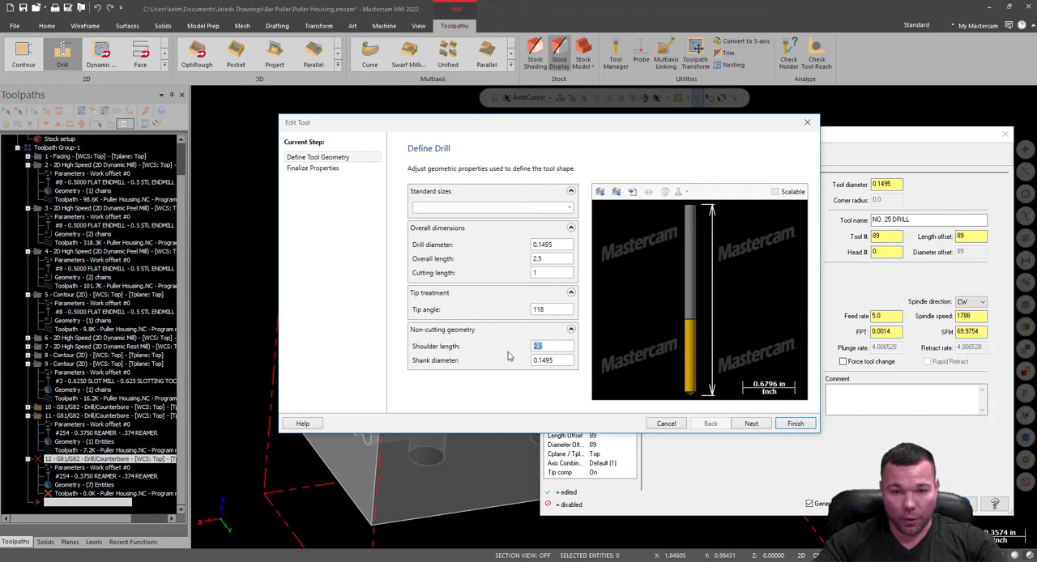
pyautogui.write('1.5')
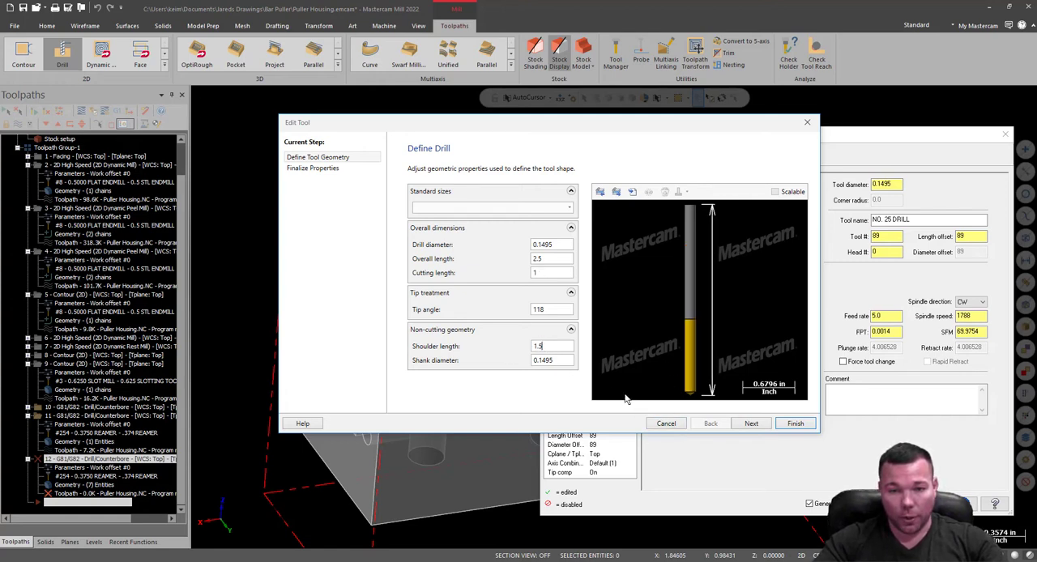
pyautogui.click(795, 424)
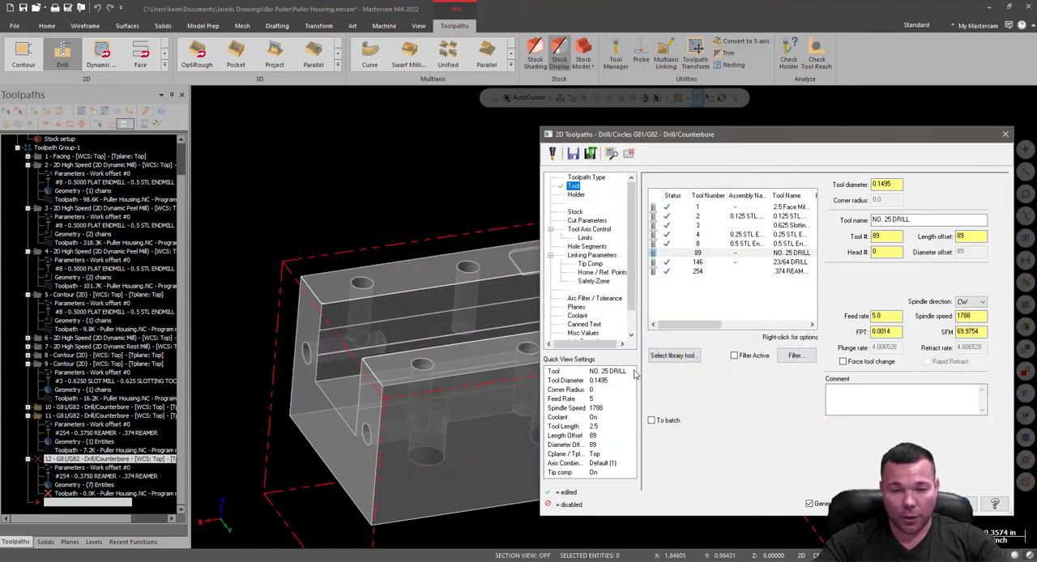
# Check the drill in its holder, and shorten its shoulder length to 1 and its cutting length to .875.
pyautogui.click(578, 197)
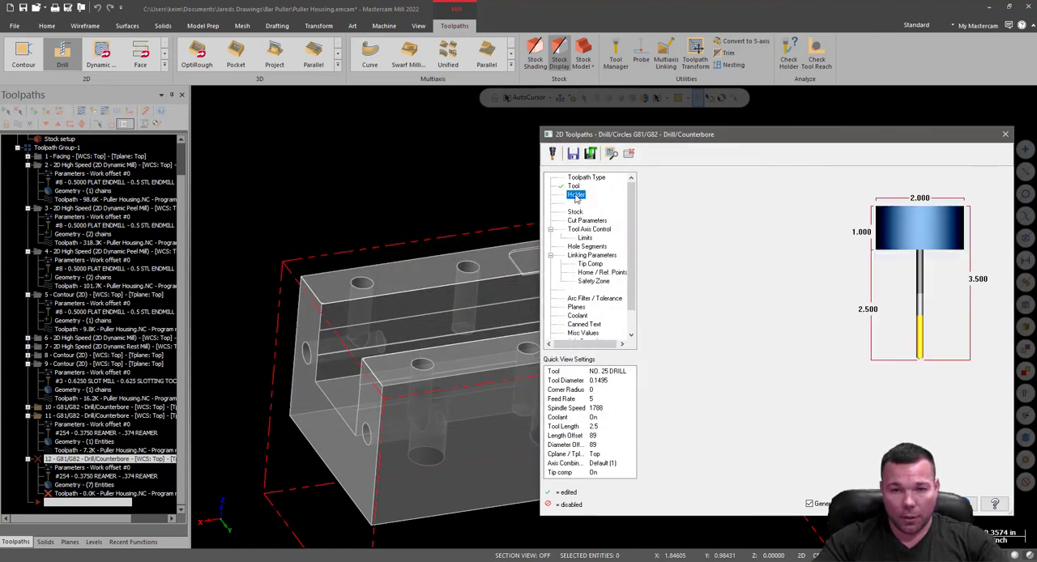
pyautogui.click(819, 399)
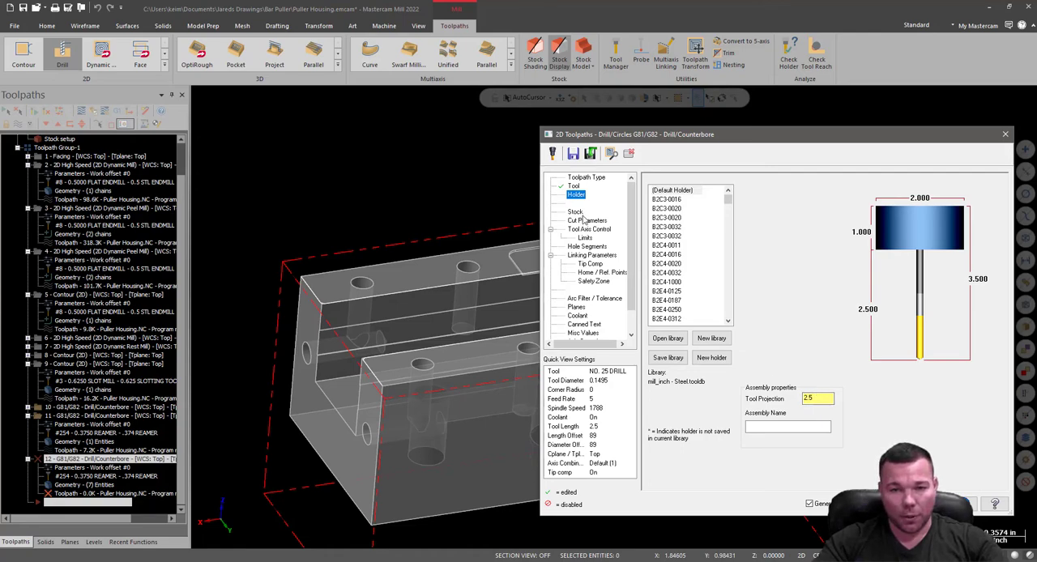
pyautogui.click(573, 186)
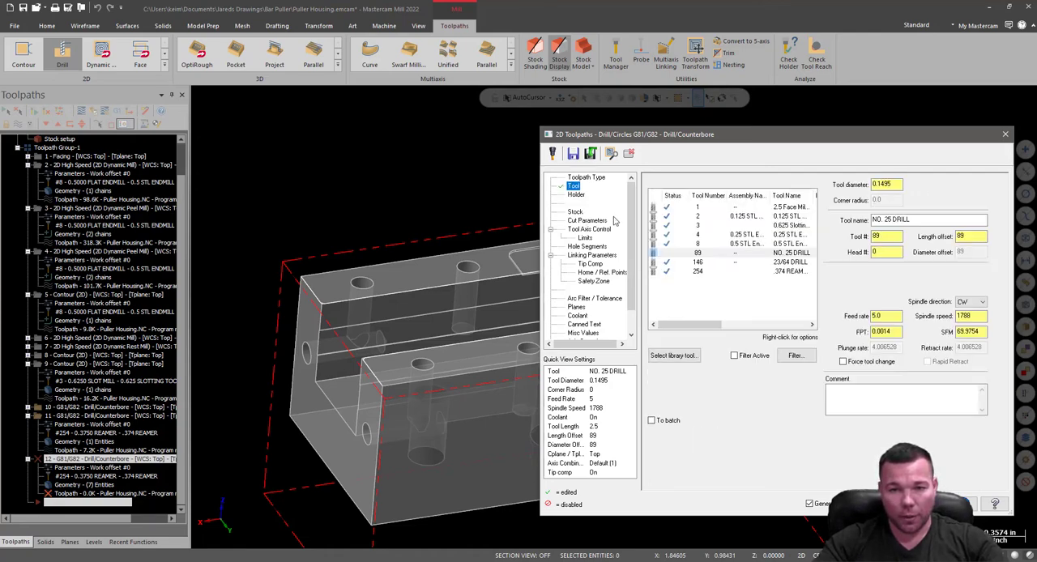
pyautogui.doubleClick(638, 320)
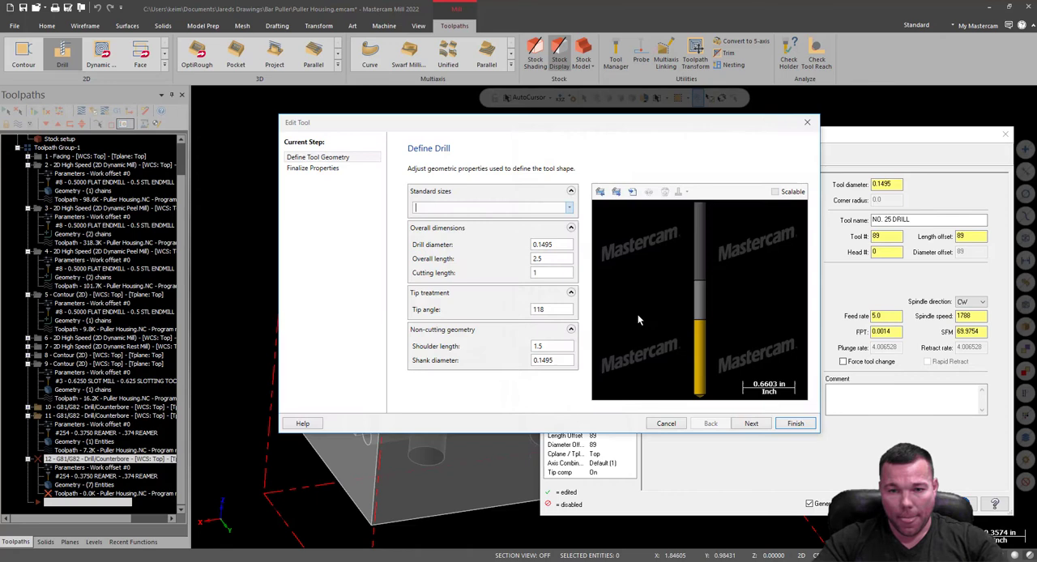
pyautogui.doubleClick(559, 346)
pyautogui.write('1.0')
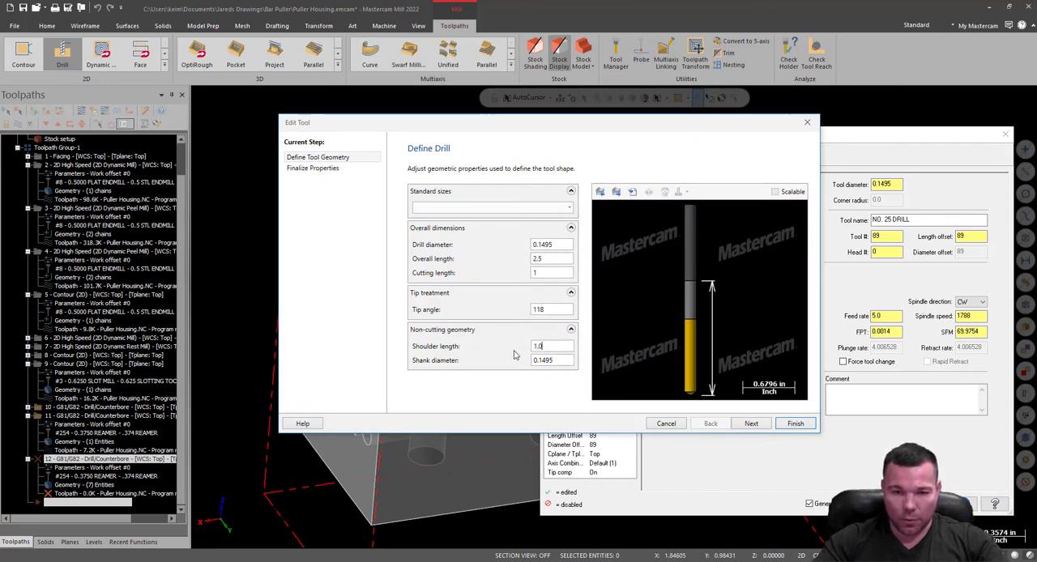
pyautogui.doubleClick(548, 274)
pyautogui.write('8')
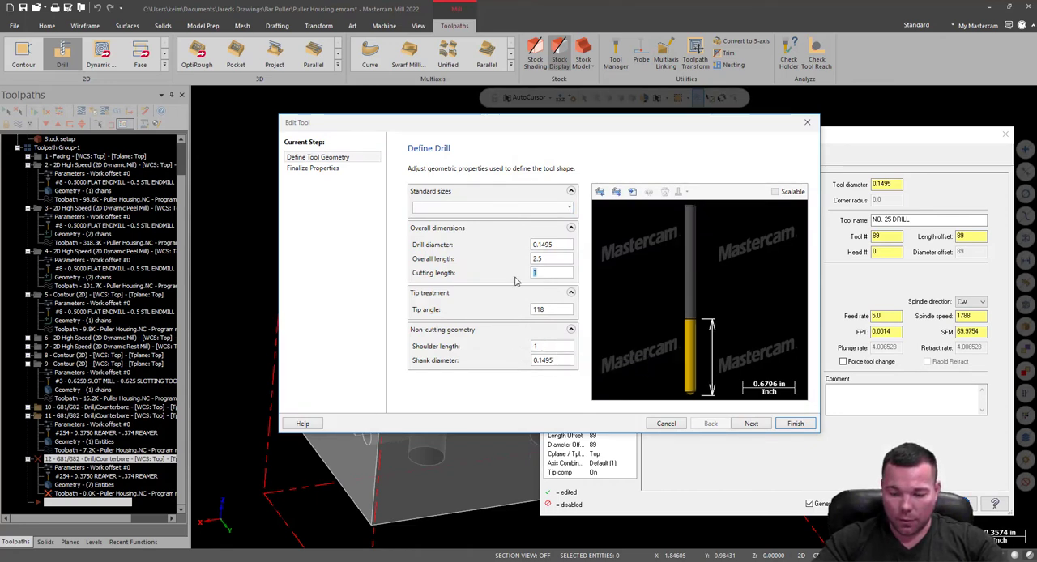
pyautogui.write('75')
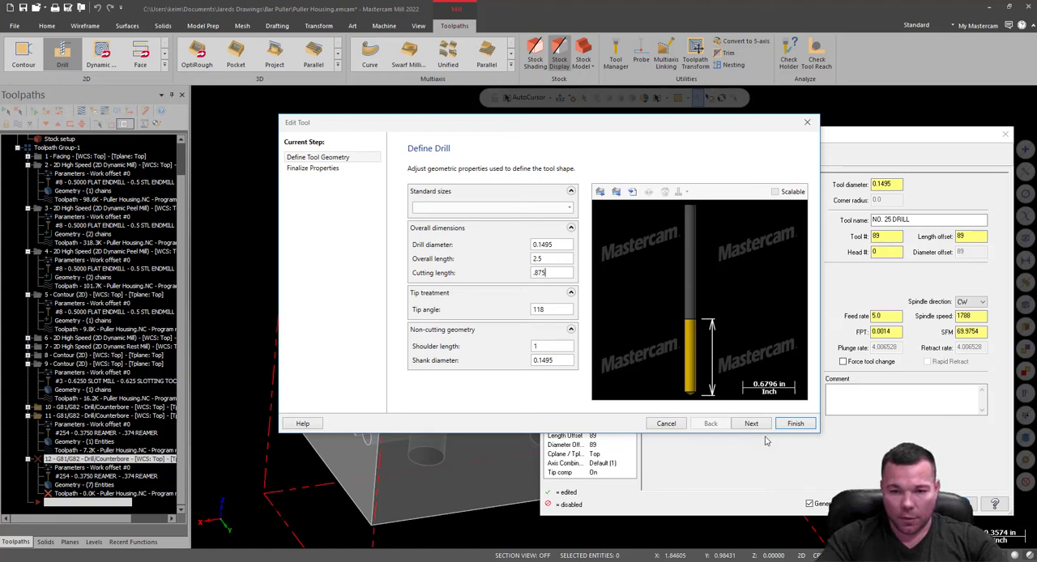
pyautogui.click(796, 424)
# Set the NO. 25 drill's tool projection from the holder to 1.0.
pyautogui.click(580, 195)
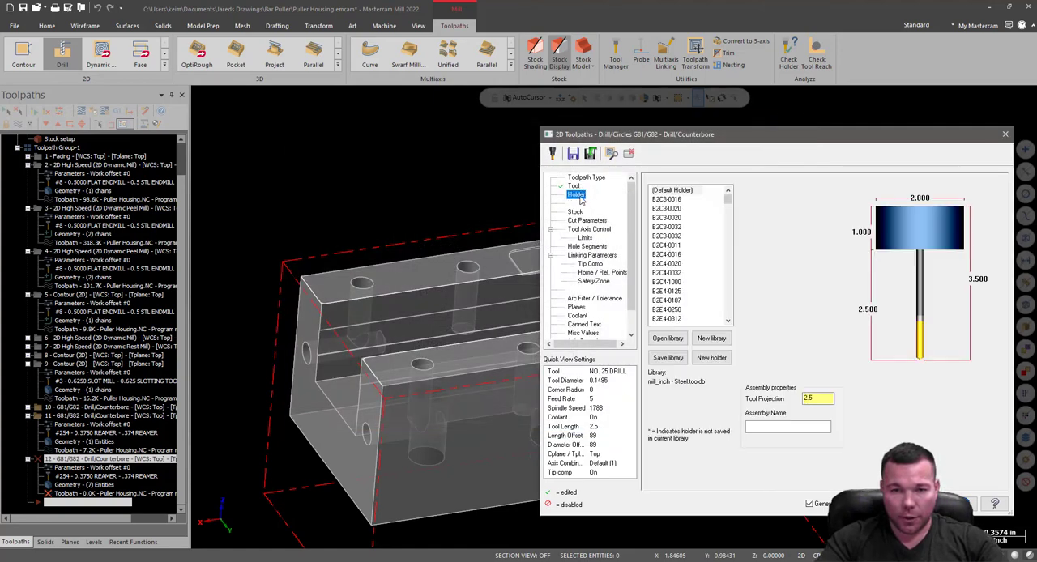
pyautogui.doubleClick(816, 398)
pyautogui.write('1.0')
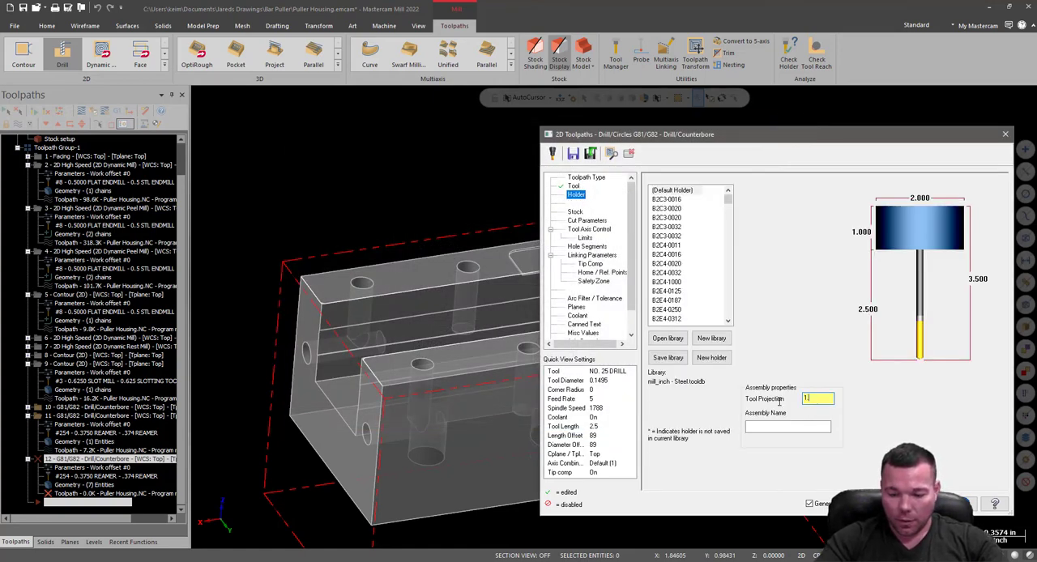
pyautogui.click(783, 428)
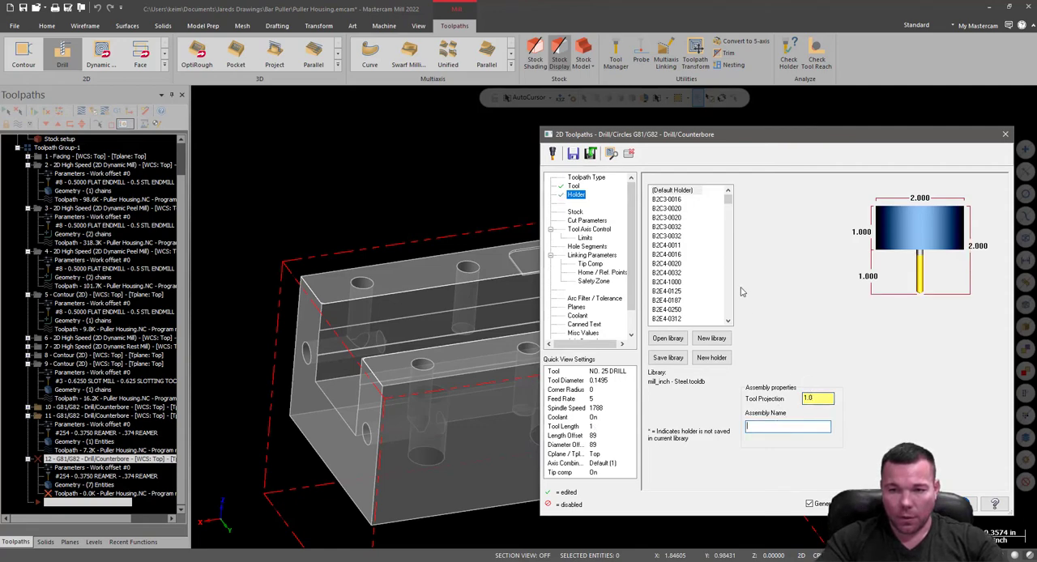
# Load the CT40-in holder library and assign the C4C4-0016 holder to the NO. 25 drill.
pyautogui.click(666, 339)
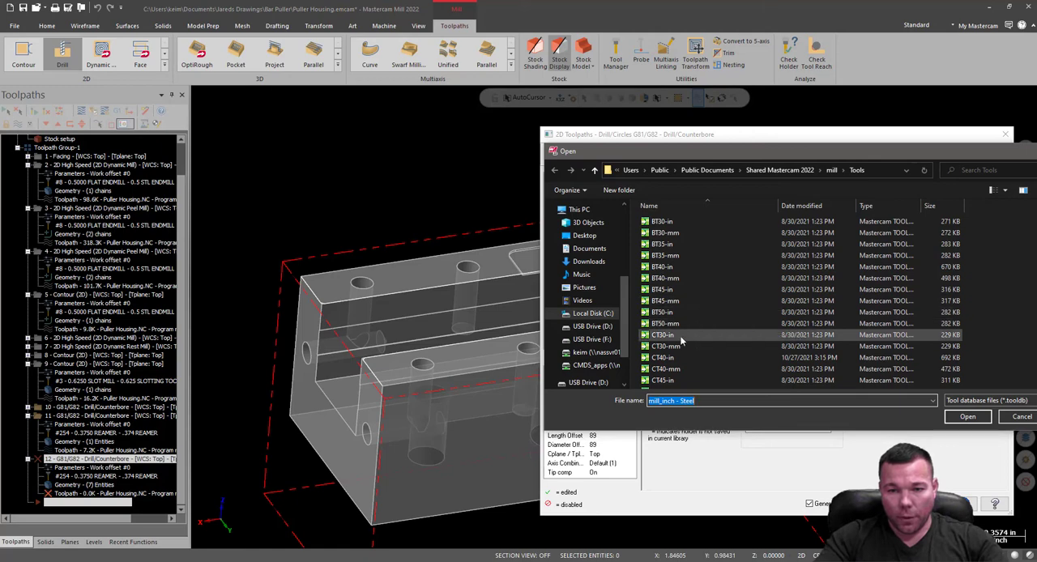
pyautogui.doubleClick(663, 358)
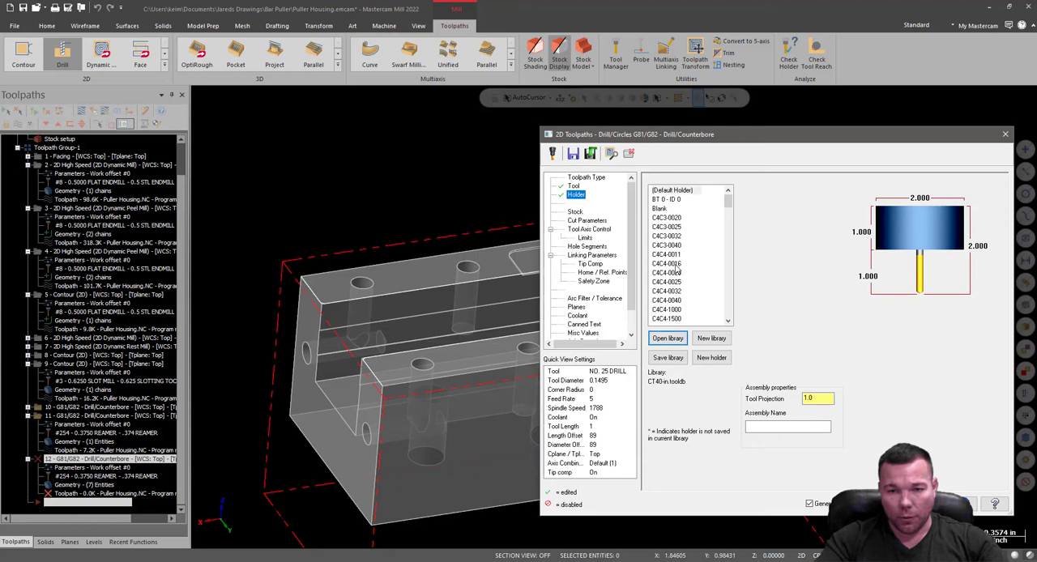
pyautogui.click(676, 265)
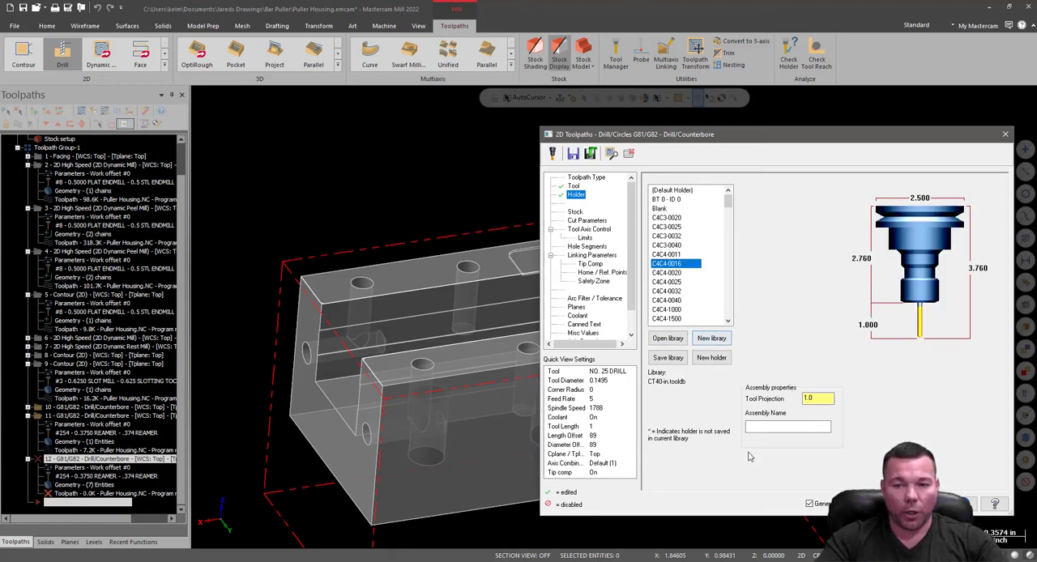
pyautogui.click(575, 211)
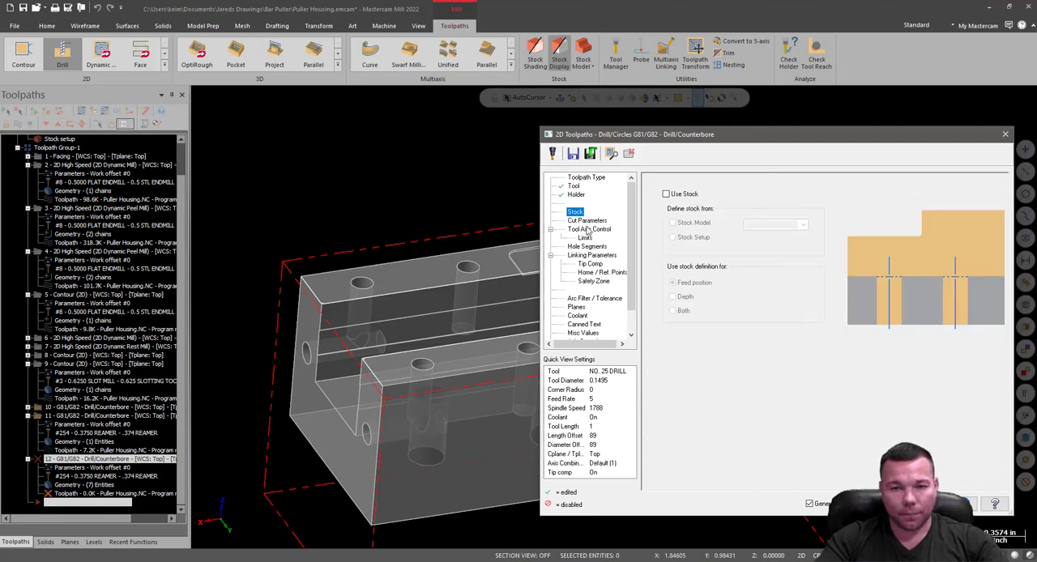
pyautogui.click(587, 221)
# Replace the drill's holder with the longer C4C5-0016 from the CT40-in library.
pyautogui.click(576, 196)
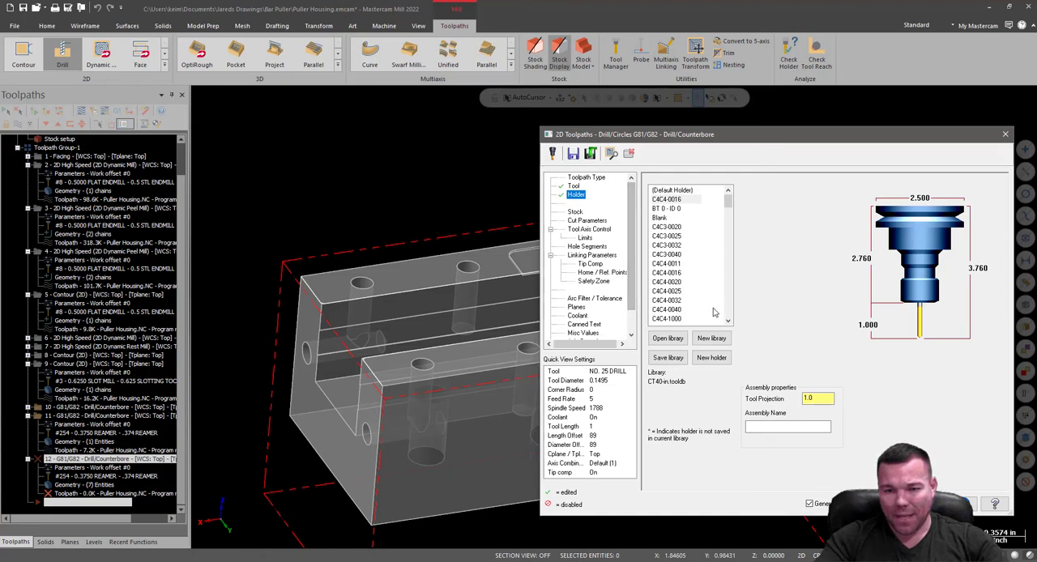
pyautogui.click(676, 309)
pyautogui.scroll(-1, 679, 316)
pyautogui.click(676, 310)
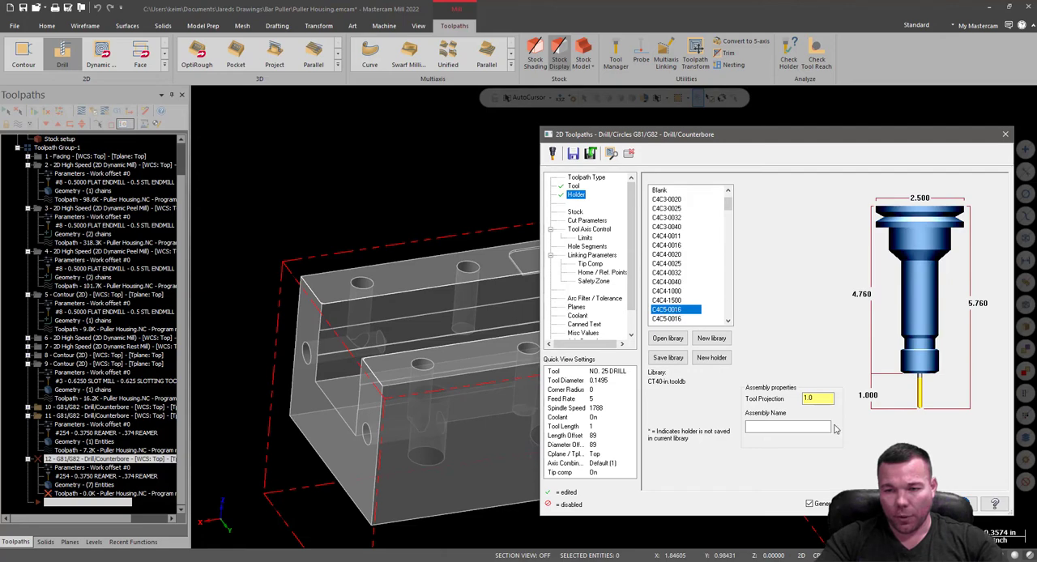
# Set the drill operation's linking parameters to depth -0.625, top of stock 0.0 and retract .25.
pyautogui.click(574, 212)
pyautogui.click(585, 221)
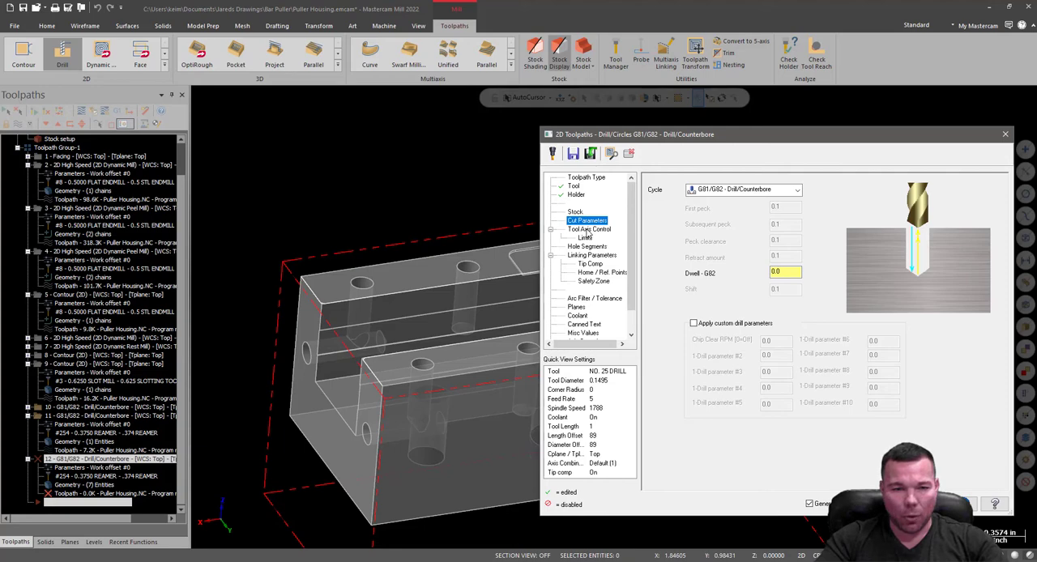
pyautogui.click(589, 231)
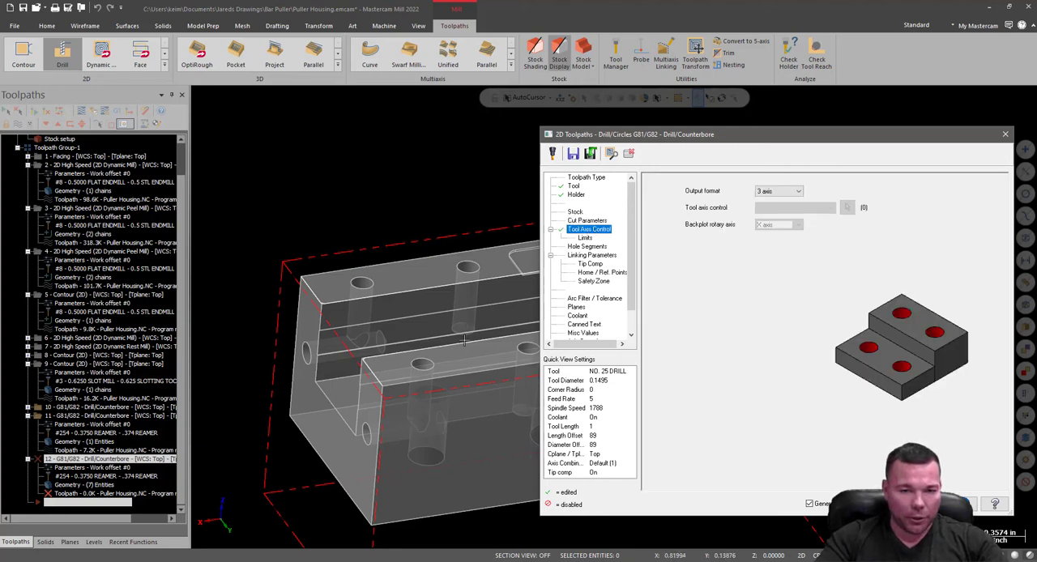
pyautogui.click(584, 238)
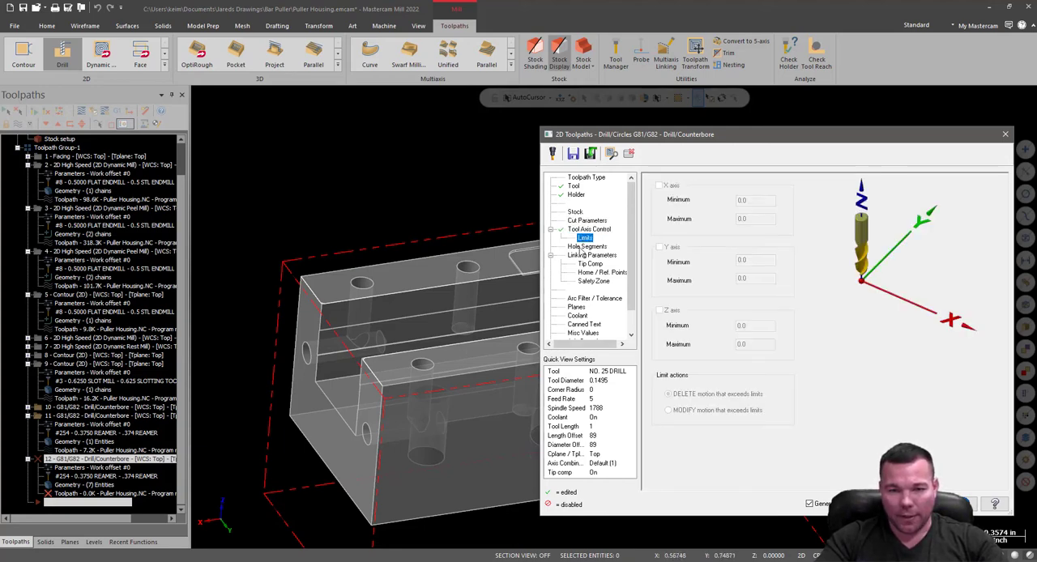
pyautogui.click(587, 247)
pyautogui.click(592, 255)
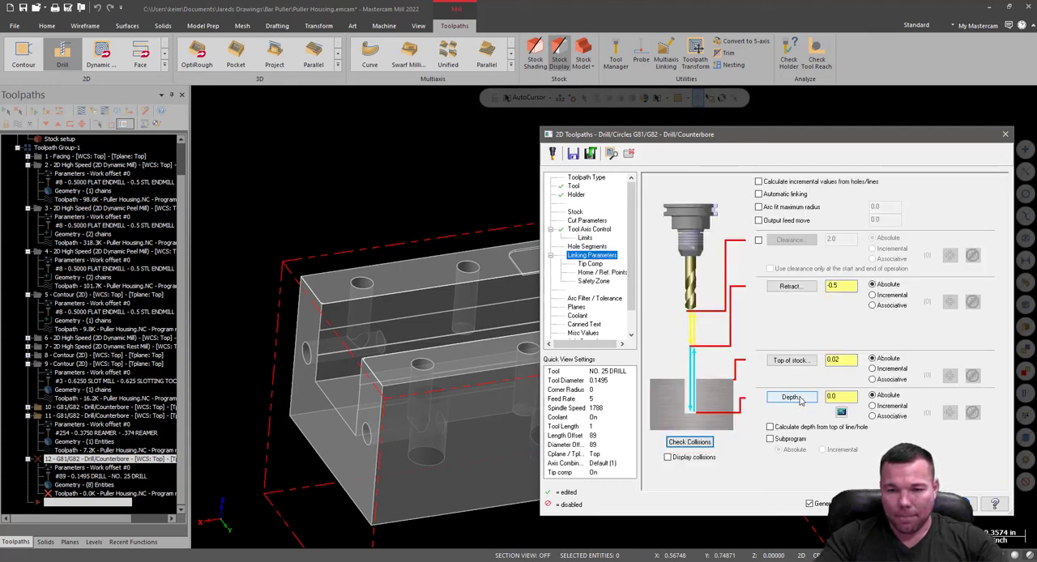
pyautogui.doubleClick(833, 396)
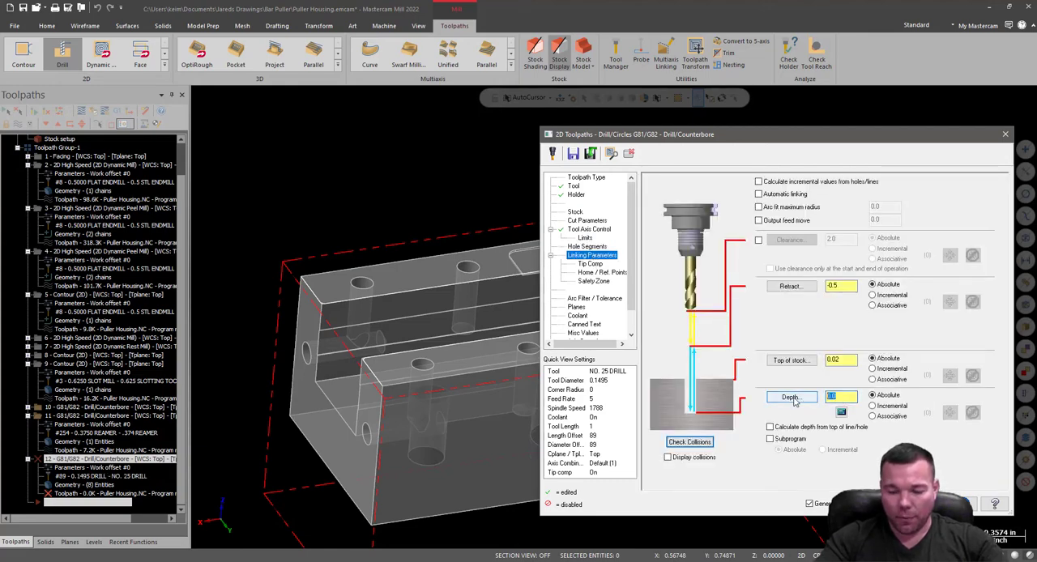
pyautogui.write('-.625')
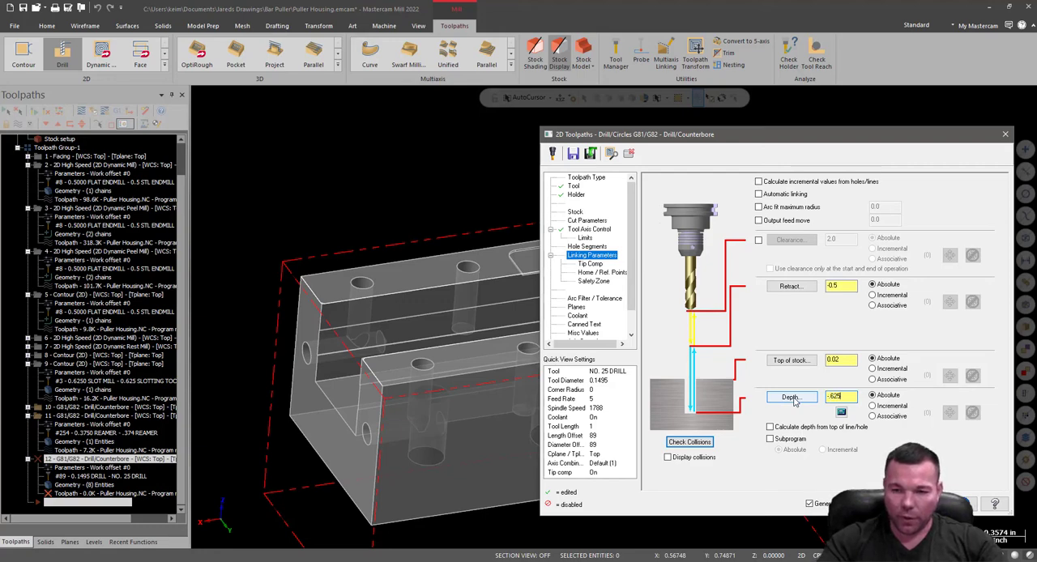
pyautogui.doubleClick(835, 360)
pyautogui.write('0')
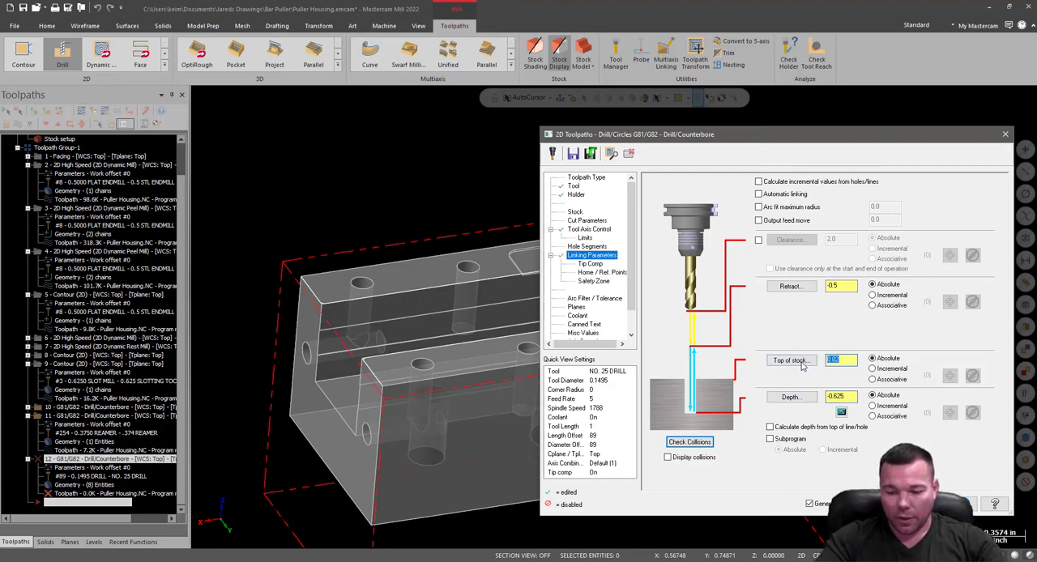
pyautogui.doubleClick(836, 287)
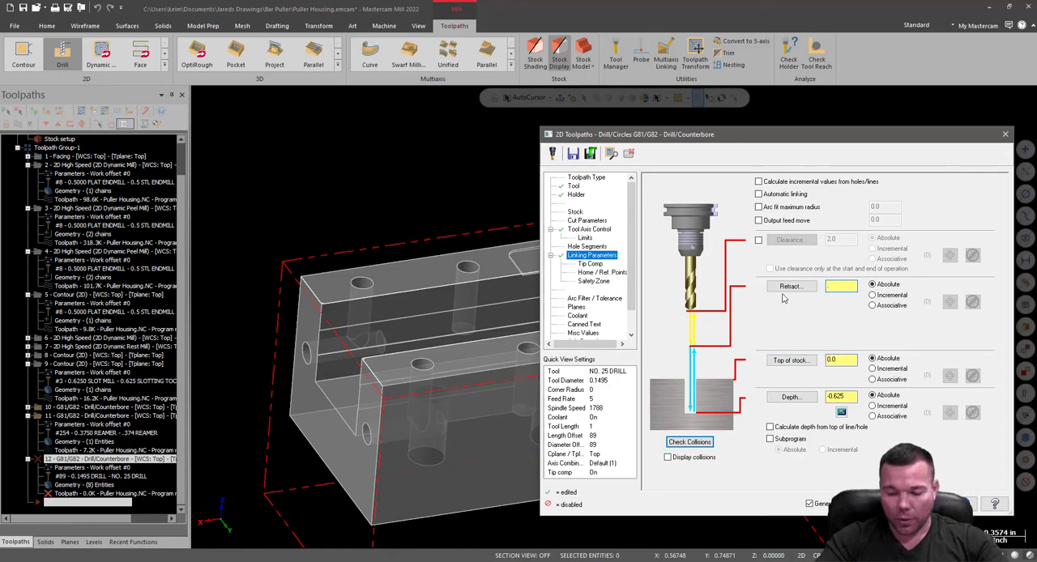
pyautogui.write('.25')
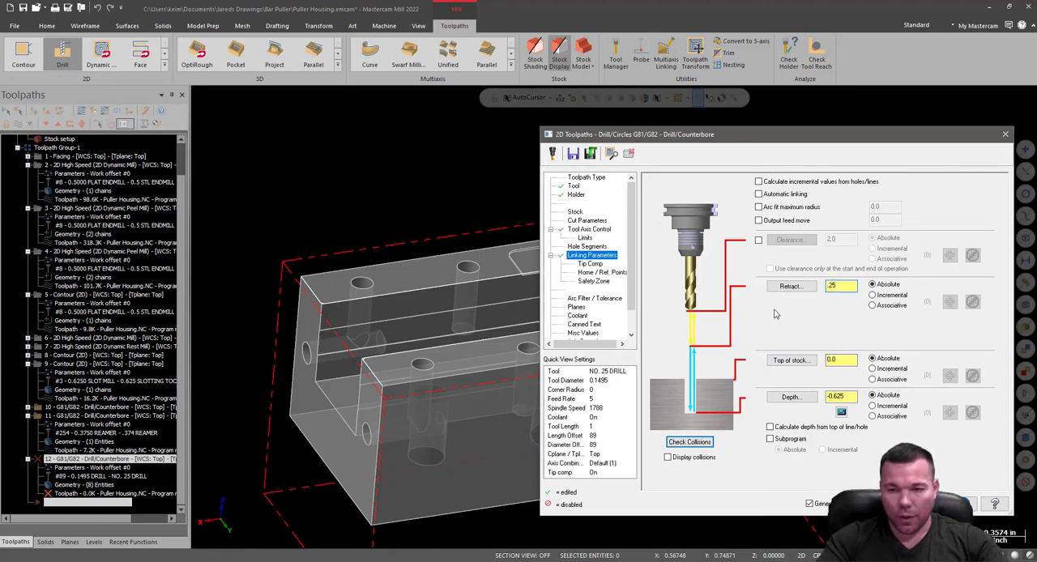
# Review the drill operation's tip compensation, safety zone, planes and coolant settings, and generate the rail-hole toolpath.
pyautogui.click(589, 265)
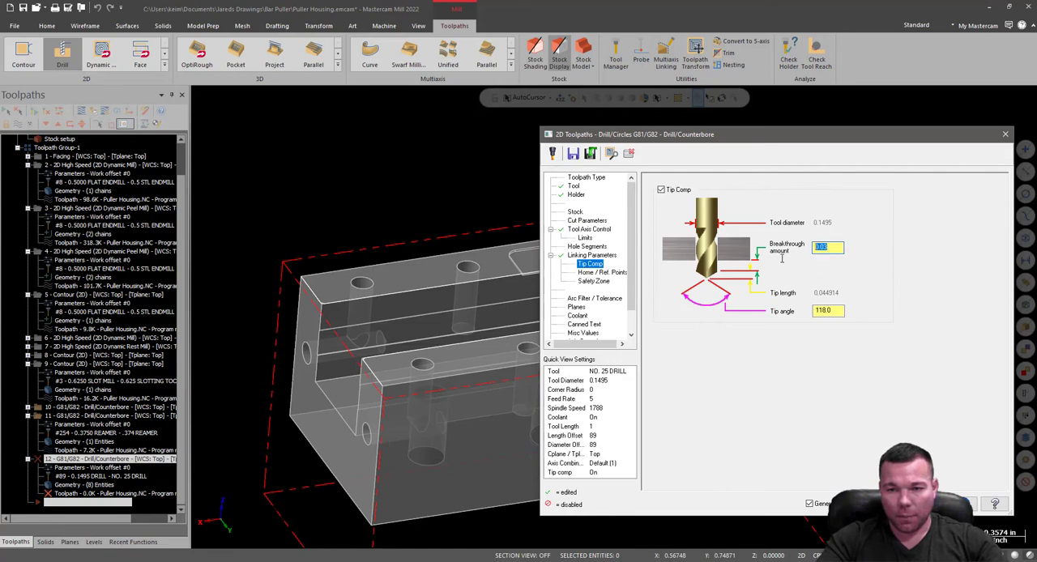
pyautogui.click(600, 273)
pyautogui.click(591, 281)
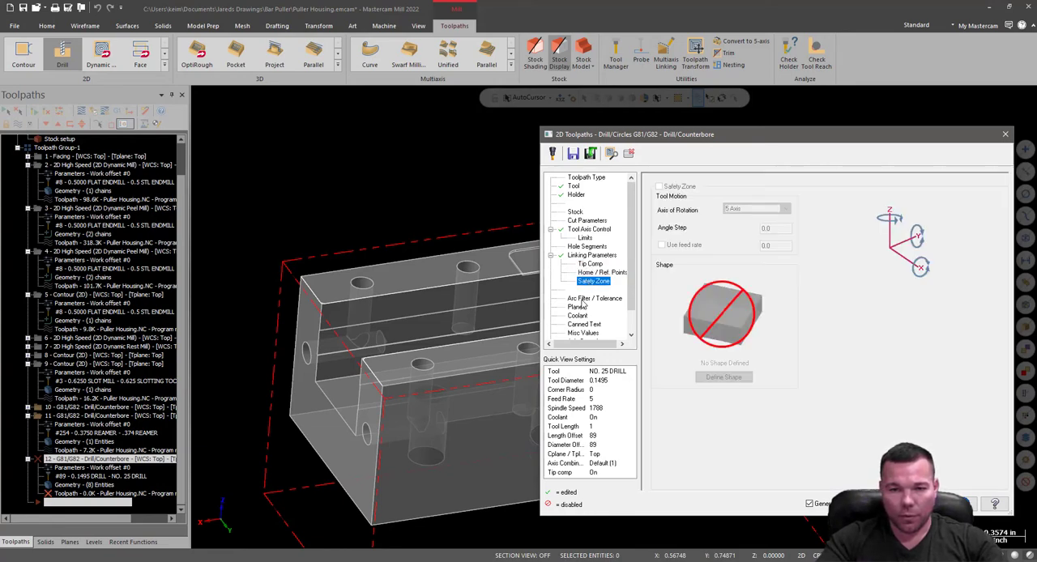
pyautogui.click(582, 299)
pyautogui.click(577, 308)
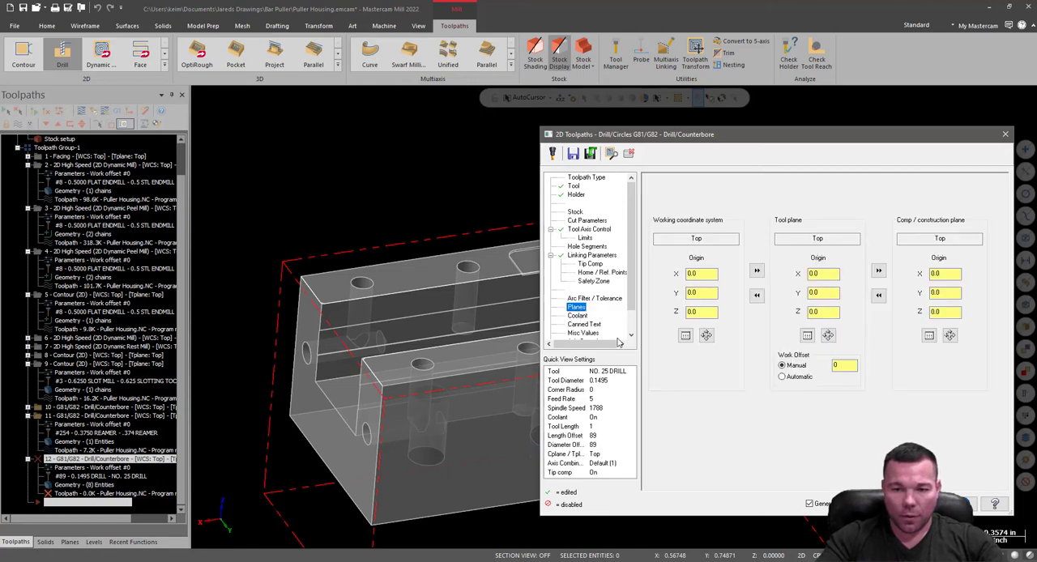
pyautogui.click(578, 316)
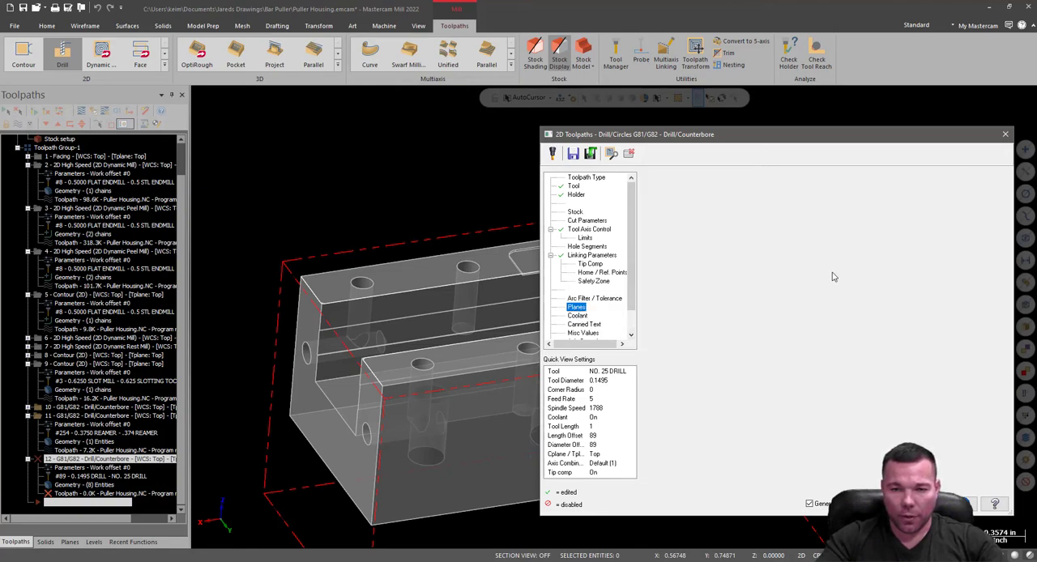
pyautogui.click(909, 504)
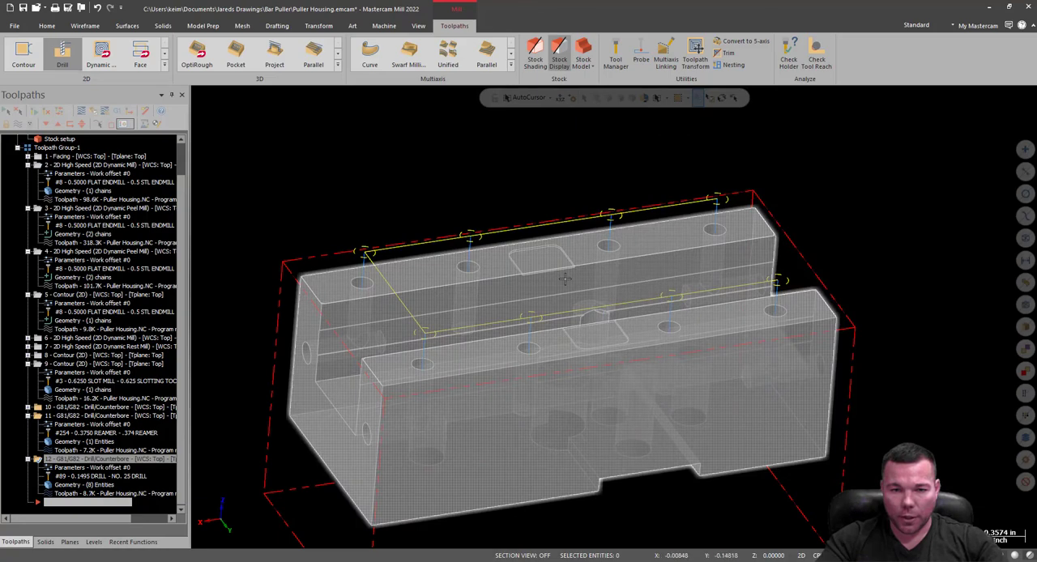
# Examine the NO. 25 drill toolpath against the rail holes and recheck the operation's linking parameters.
pyautogui.moveTo(643, 399); pyautogui.dragTo(595, 191, button='middle')
pyautogui.scroll(5, 516, 330)
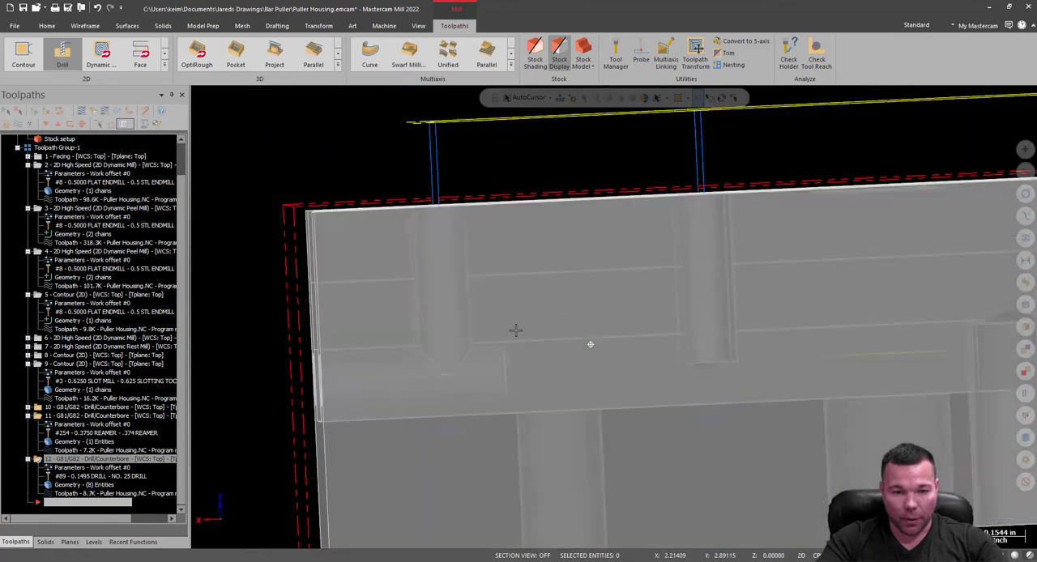
pyautogui.moveTo(516, 330)
pyautogui.mouseDown(button='middle')
pyautogui.moveTo(578, 350)
pyautogui.moveTo(591, 343)
pyautogui.mouseUp(button='middle')
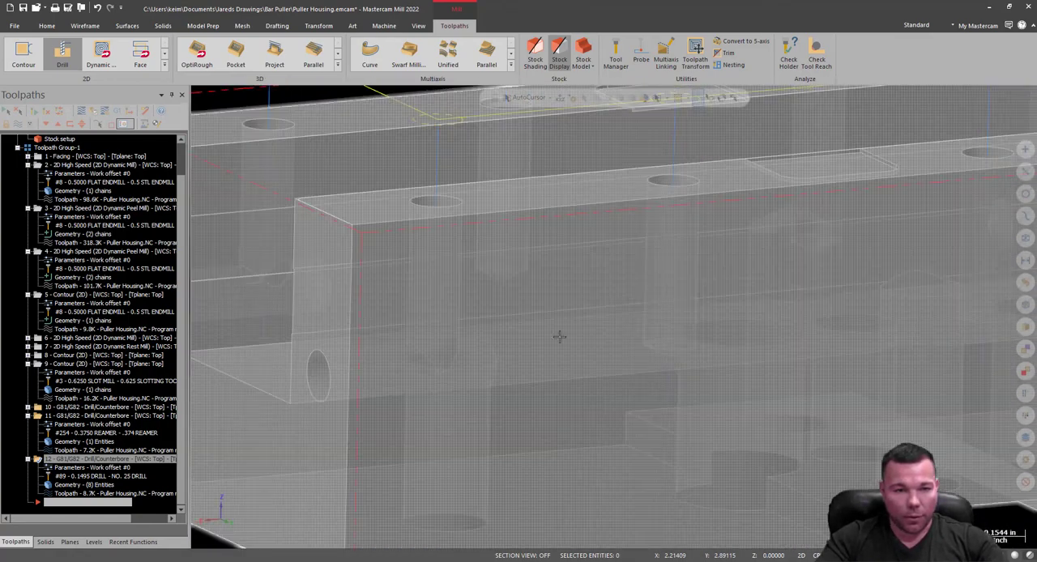
pyautogui.click(53, 469)
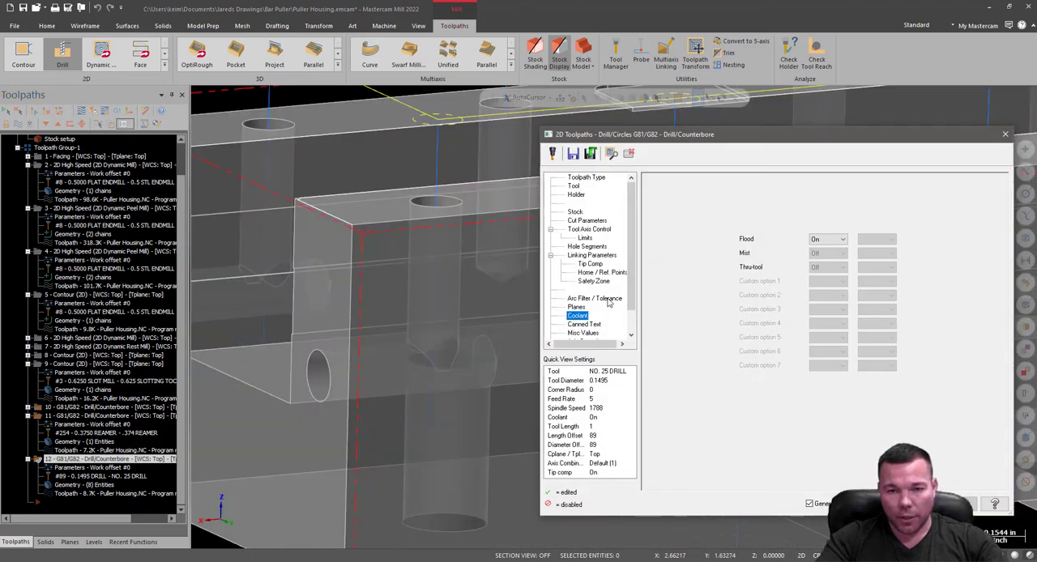
pyautogui.click(591, 255)
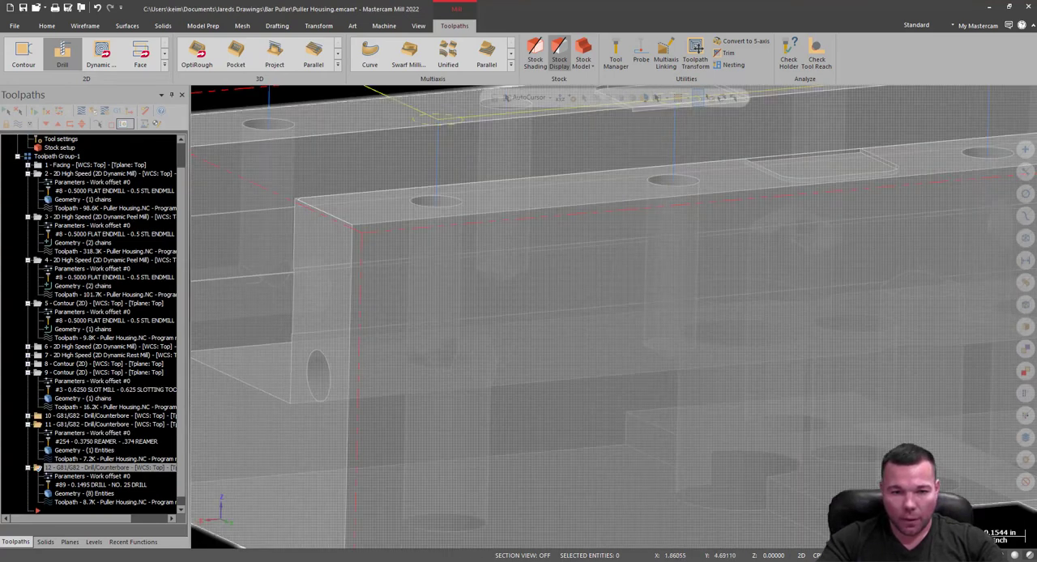
pyautogui.moveTo(616, 332); pyautogui.dragTo(697, 340, button='middle')
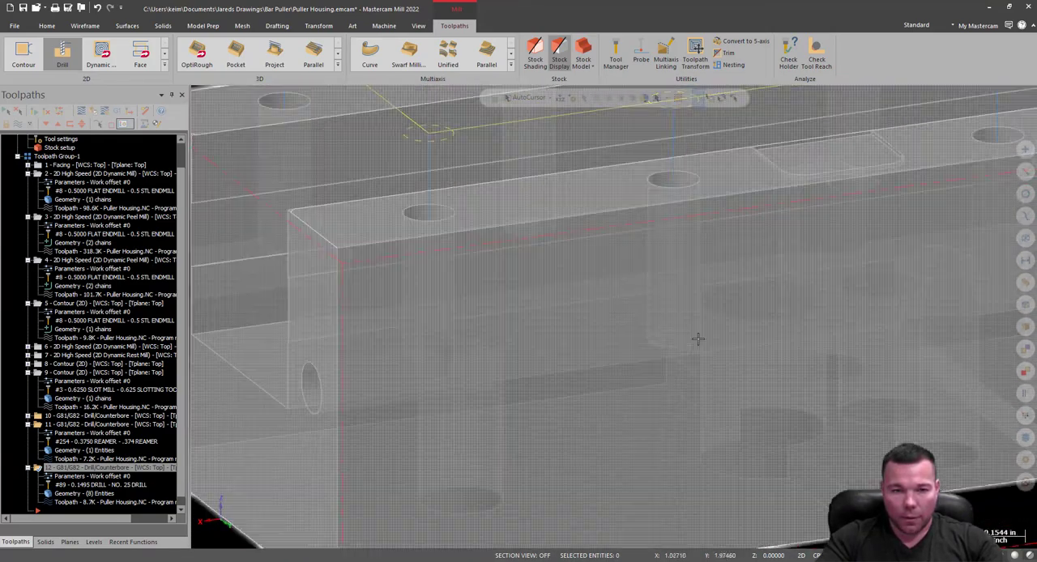
pyautogui.scroll(-5, 586, 500)
pyautogui.moveTo(686, 377); pyautogui.dragTo(708, 384, button='middle')
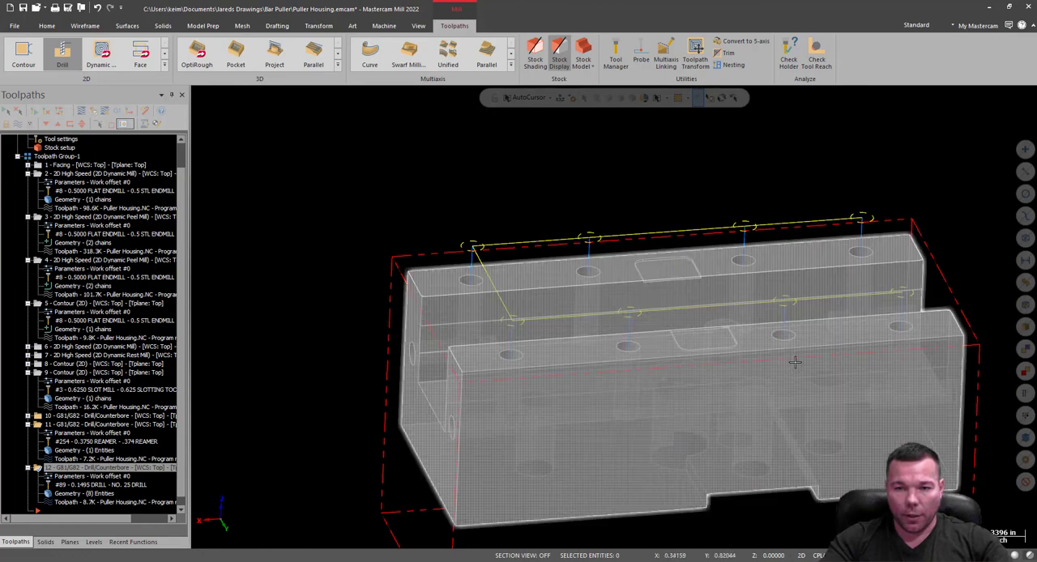
# Start a new dynamic plane with its origin at the upper corner of the housing's end face, at X -1.6875, Y -0.75, Z 0.0.
pyautogui.moveTo(872, 319); pyautogui.dragTo(642, 375, button='middle')
pyautogui.scroll(5, 973, 314)
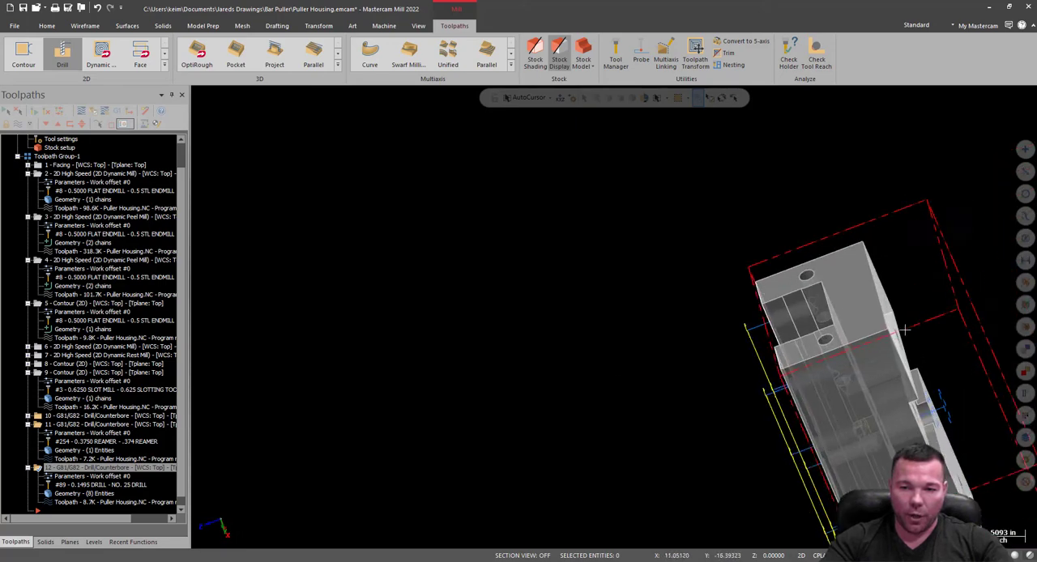
pyautogui.moveTo(962, 317); pyautogui.dragTo(1008, 310, button='middle')
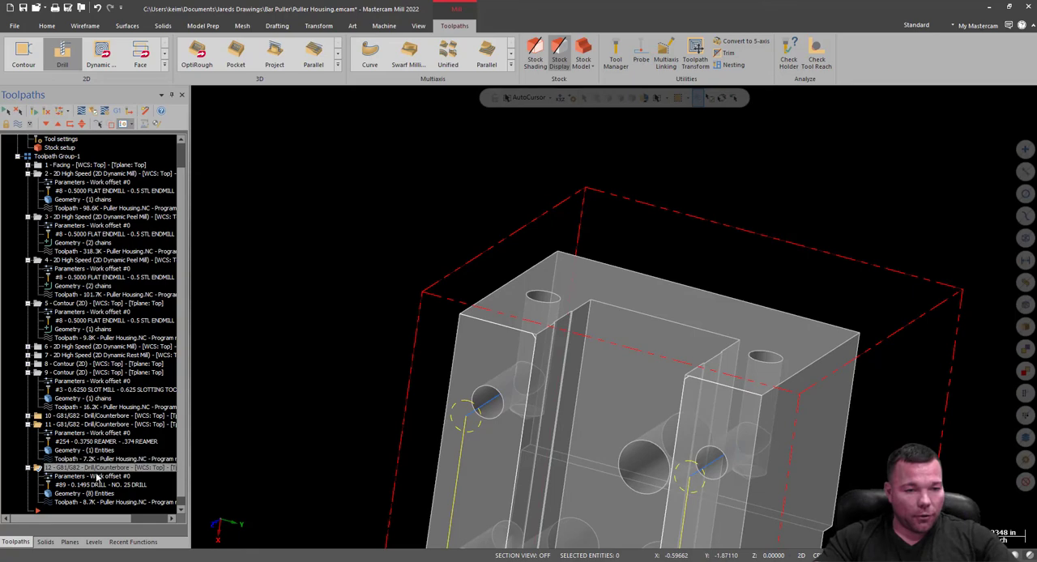
pyautogui.click(70, 542)
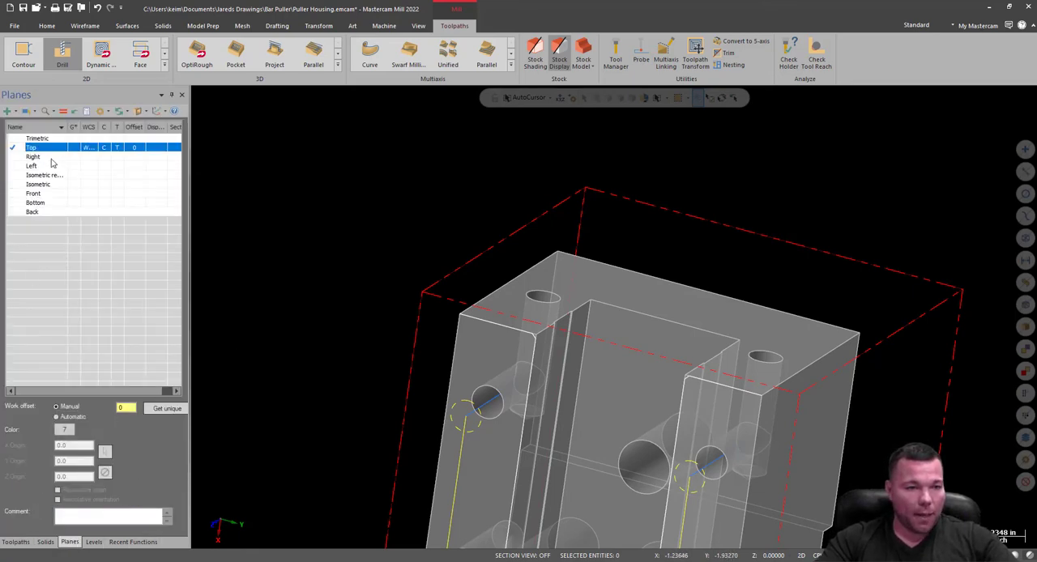
pyautogui.click(14, 112)
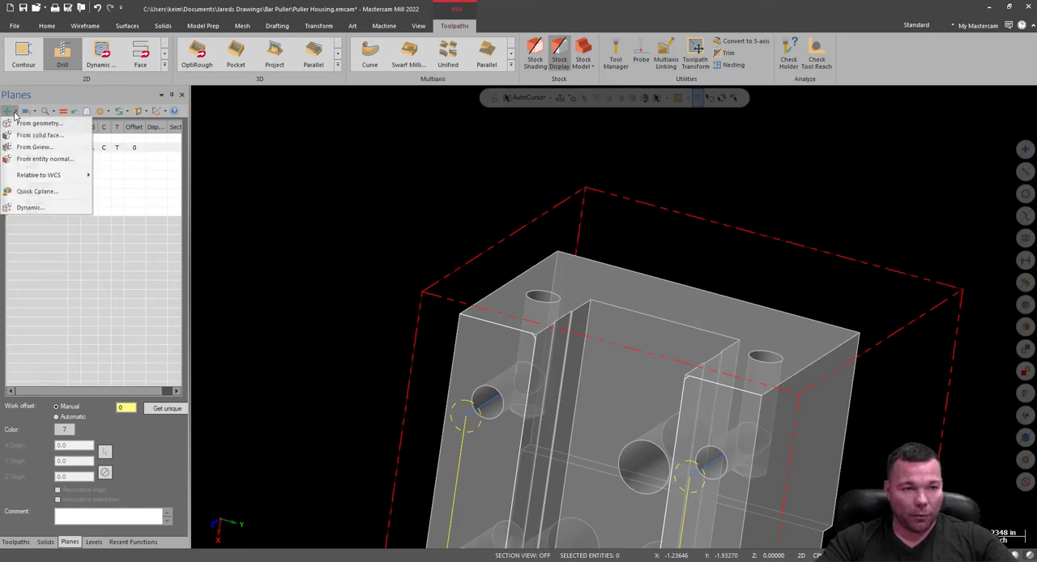
pyautogui.click(33, 208)
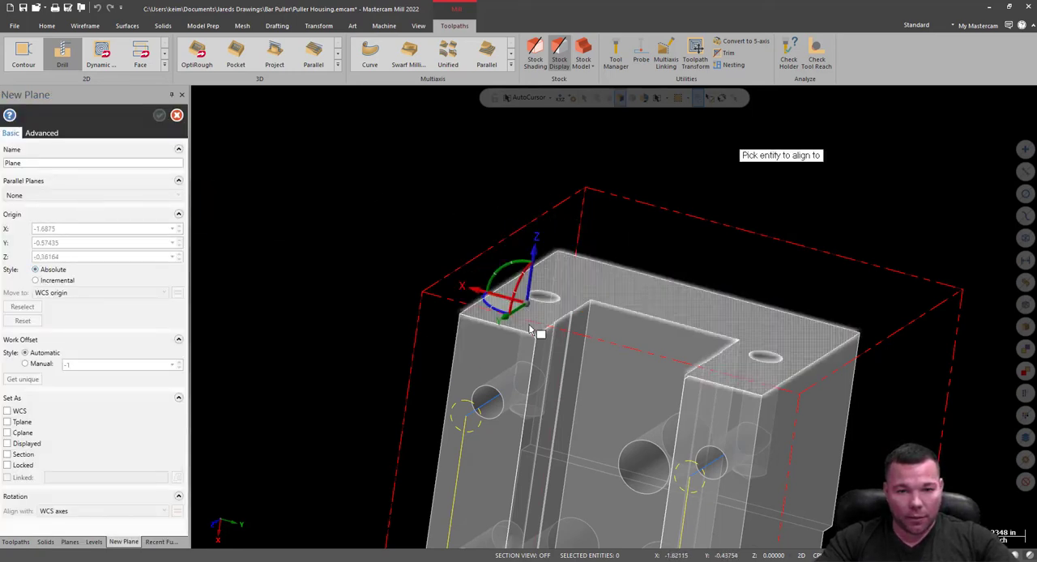
pyautogui.click(464, 322)
# Rotate the new plane's axes so Z points out of the end face and X runs across the housing's width.
pyautogui.moveTo(649, 324); pyautogui.dragTo(707, 315, button='middle')
pyautogui.moveTo(576, 351); pyautogui.dragTo(600, 385, button='middle')
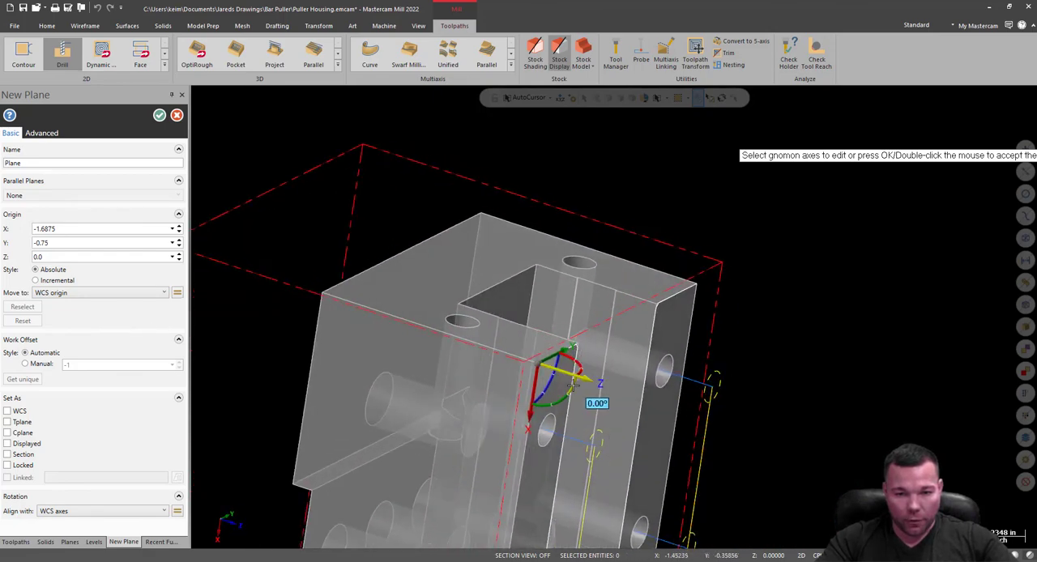
pyautogui.click(573, 386)
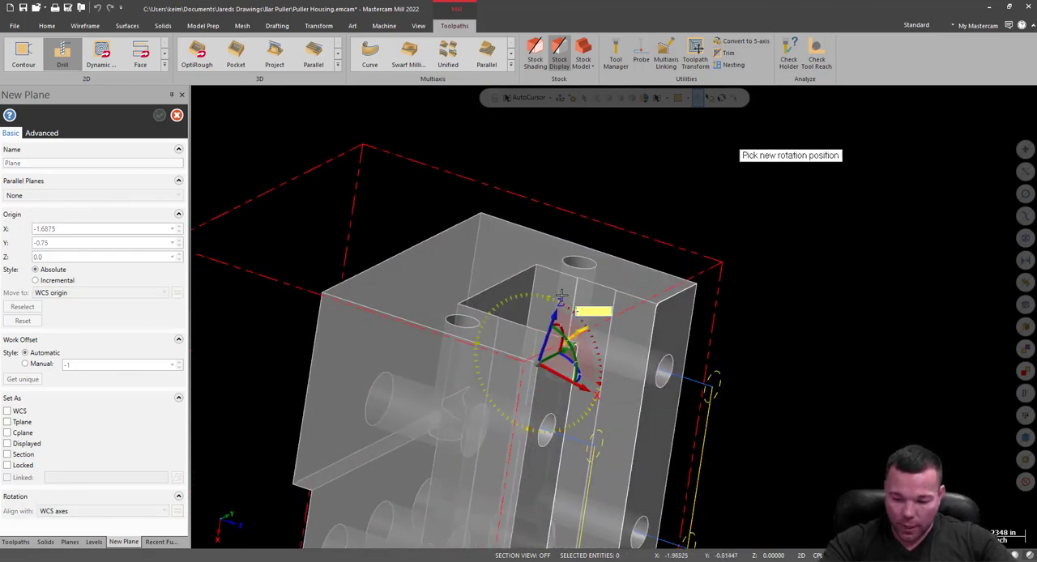
pyautogui.click(561, 297)
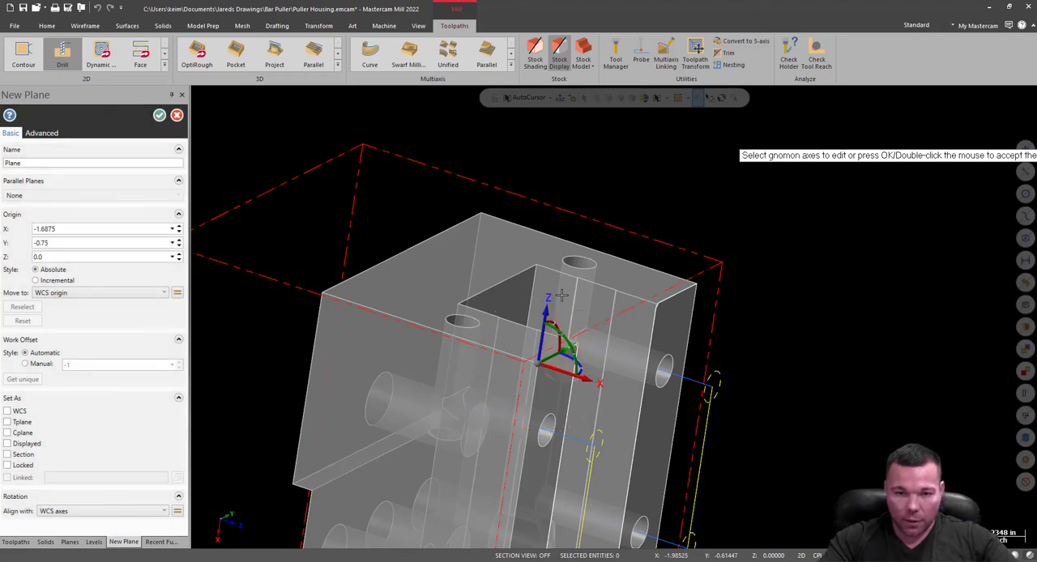
pyautogui.click(571, 354)
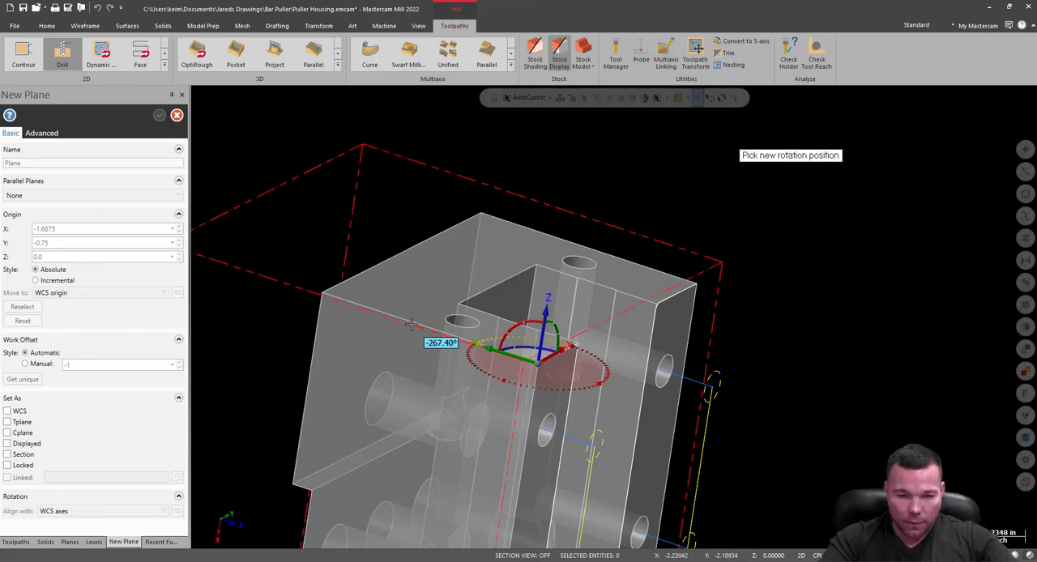
pyautogui.click(412, 325)
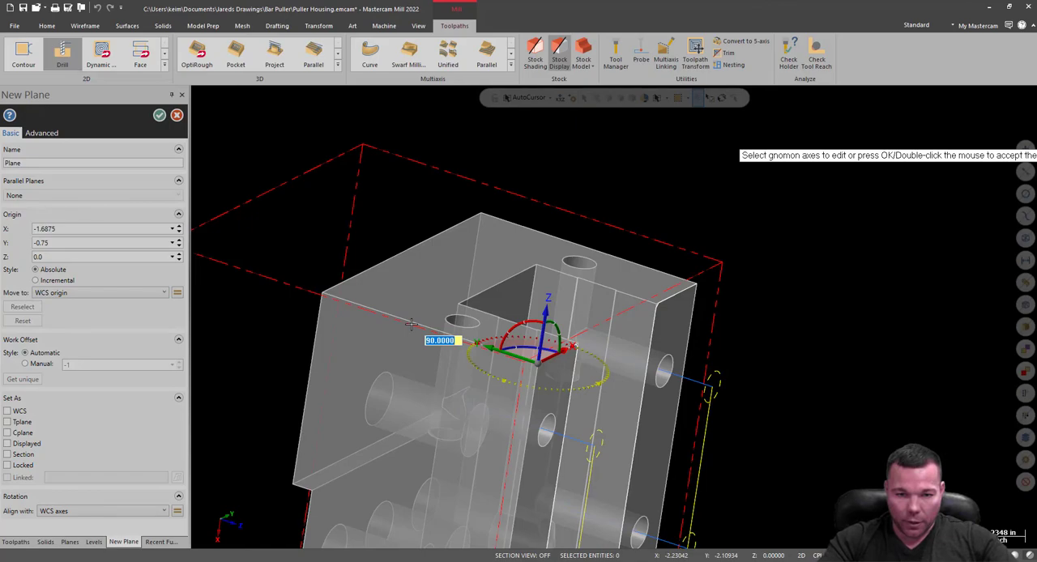
pyautogui.click(411, 324)
# Name the new plane RIGHT FACE and accept it.
pyautogui.moveTo(767, 324); pyautogui.dragTo(617, 411, button='middle')
pyautogui.moveTo(614, 317); pyautogui.dragTo(609, 341, button='middle')
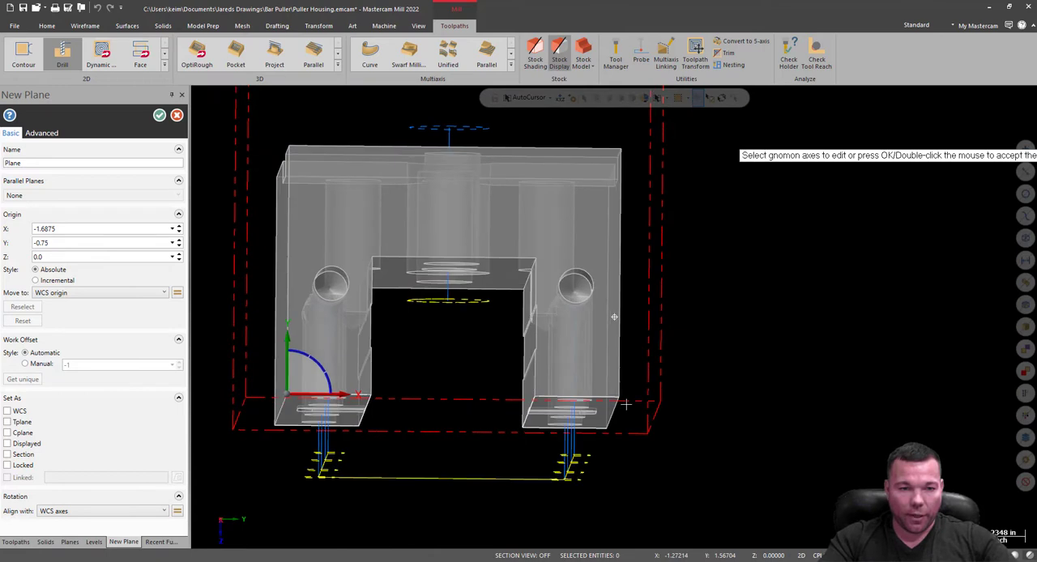
pyautogui.doubleClick(53, 164)
pyautogui.write('R')
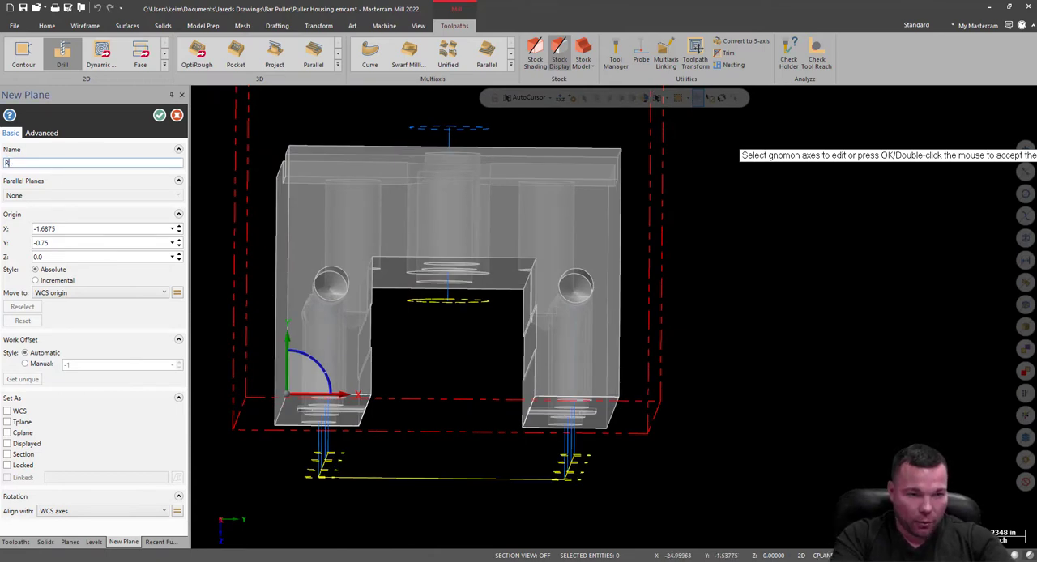
pyautogui.write('ight')
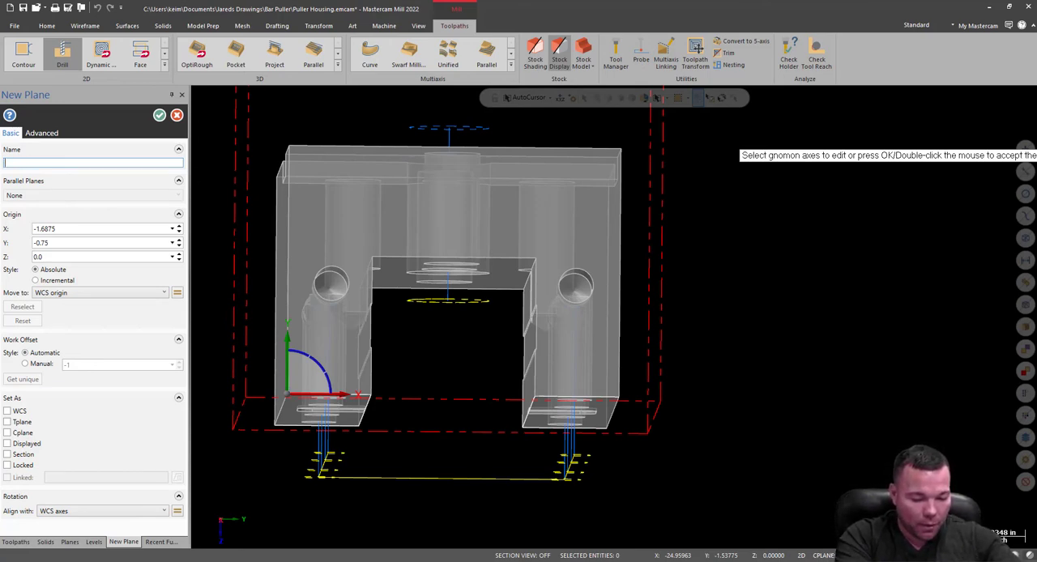
pyautogui.write(' R')
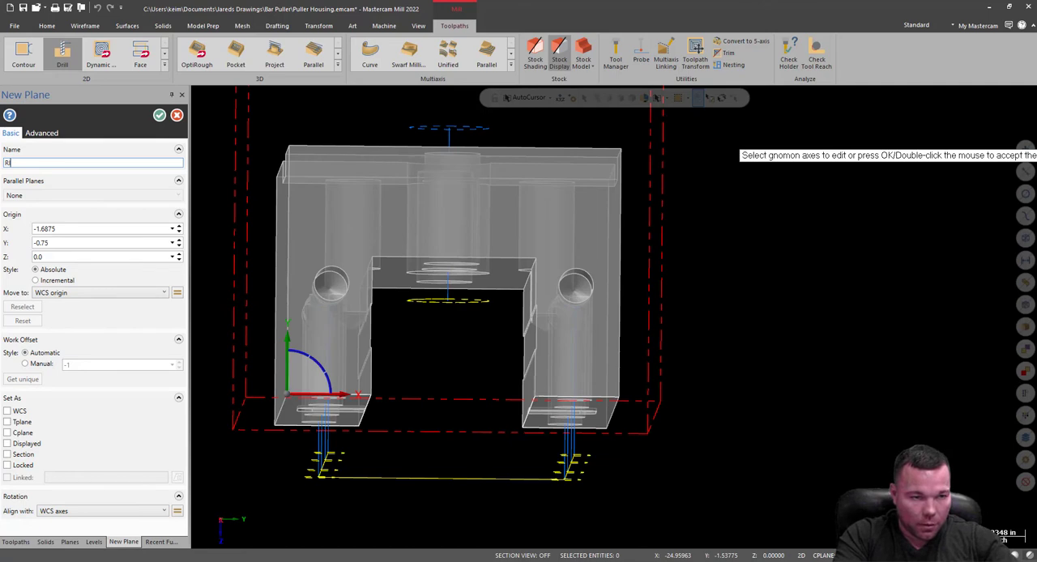
pyautogui.write('IGHT FAC')
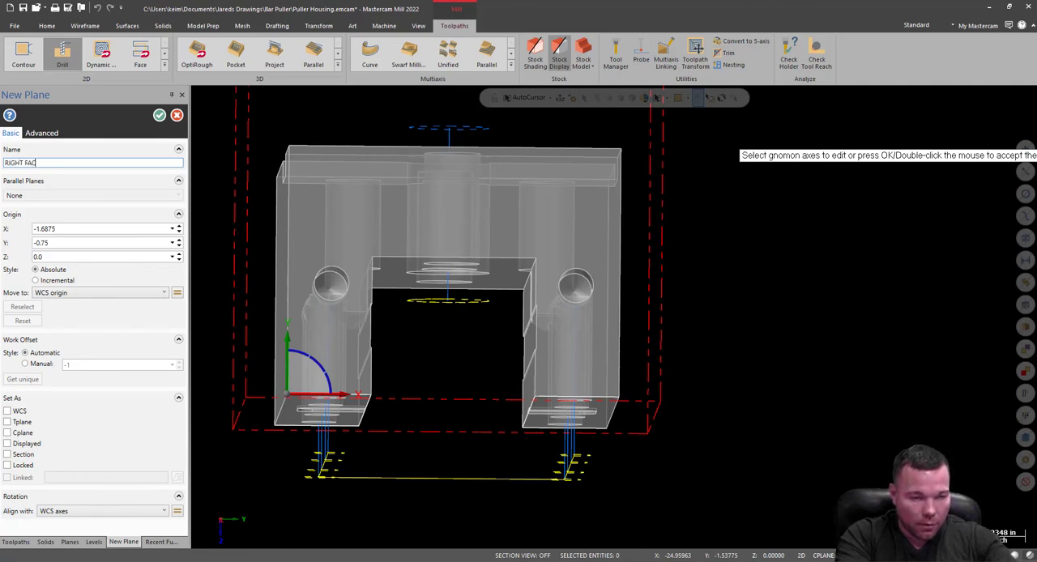
pyautogui.write('E')
pyautogui.click(159, 116)
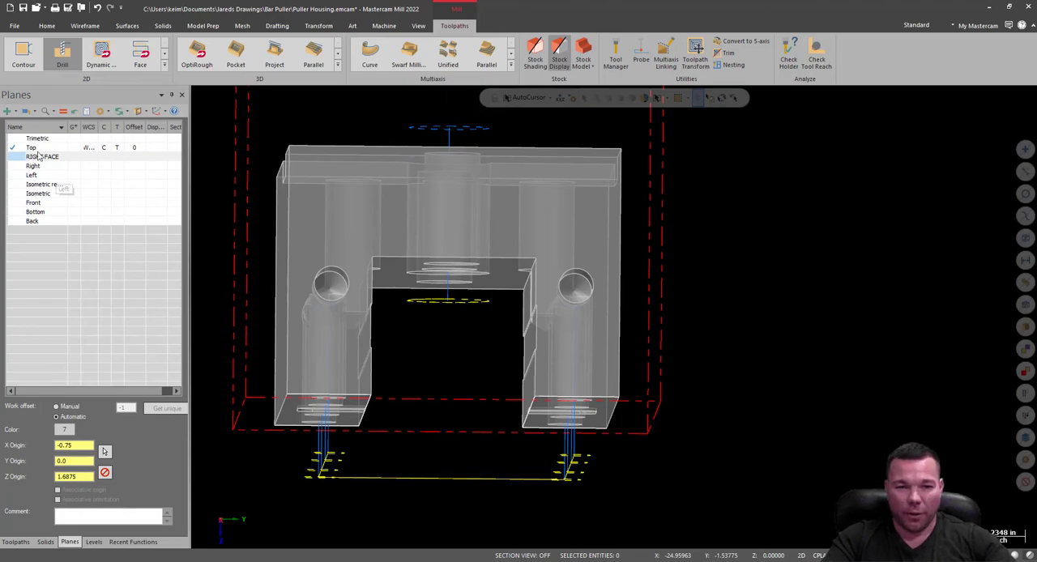
# Make RIGHT FACE the active construction plane and tool plane.
pyautogui.moveTo(457, 267)
pyautogui.mouseDown(button='middle')
pyautogui.moveTo(424, 125)
pyautogui.moveTo(466, 202)
pyautogui.mouseUp(button='middle')
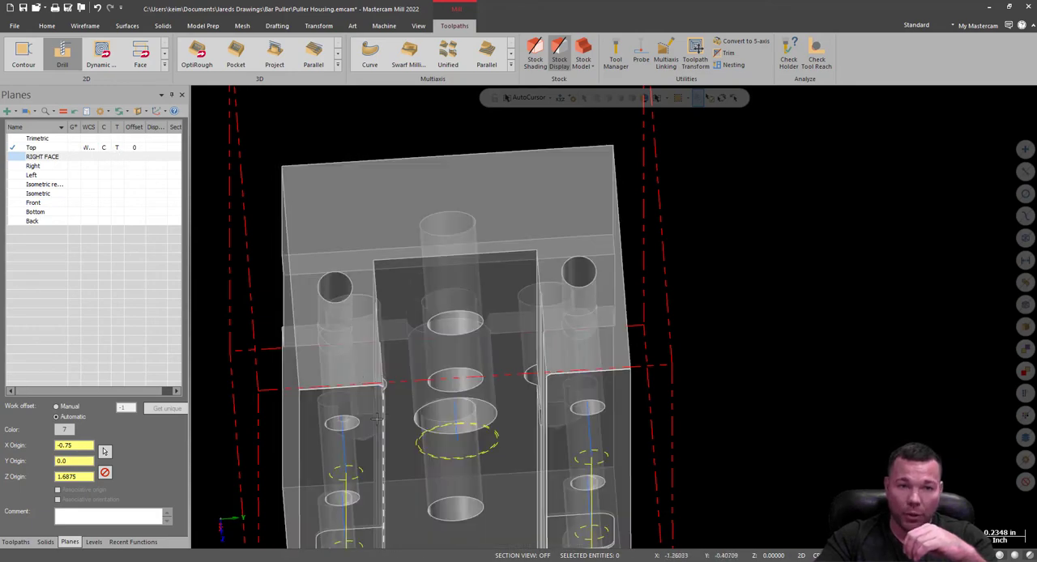
pyautogui.click(103, 157)
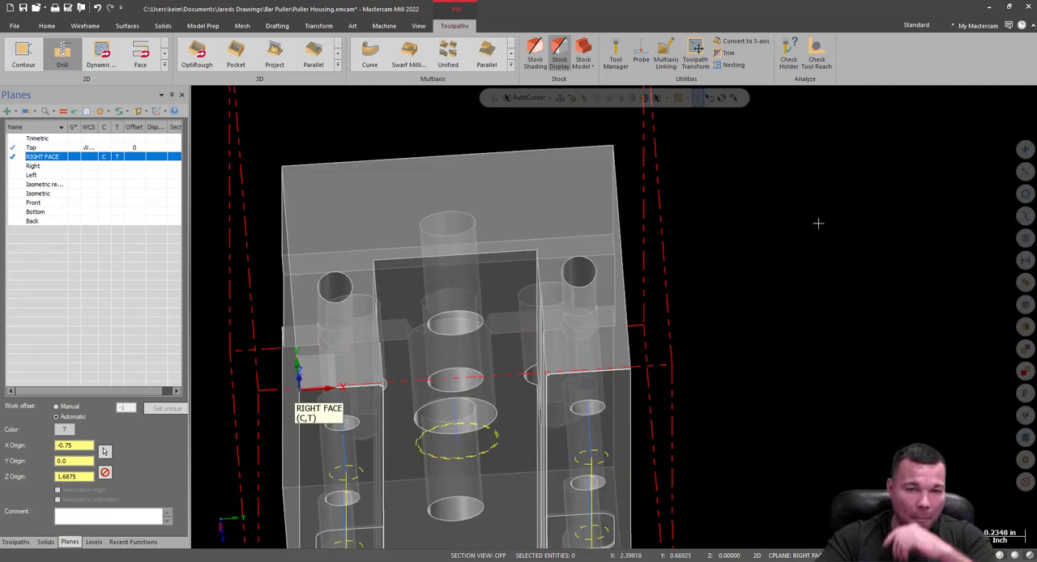
pyautogui.rightClick(792, 240)
pyautogui.click(709, 207)
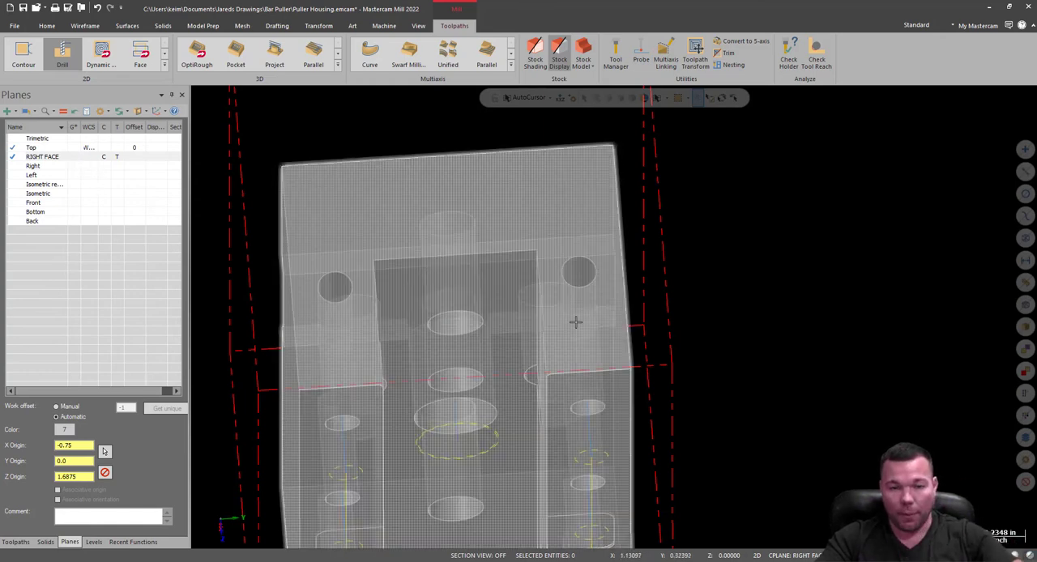
# Create a drill toolpath for the two small holes in the housing's end face and open its tool settings.
pyautogui.moveTo(682, 321); pyautogui.dragTo(742, 325, button='middle')
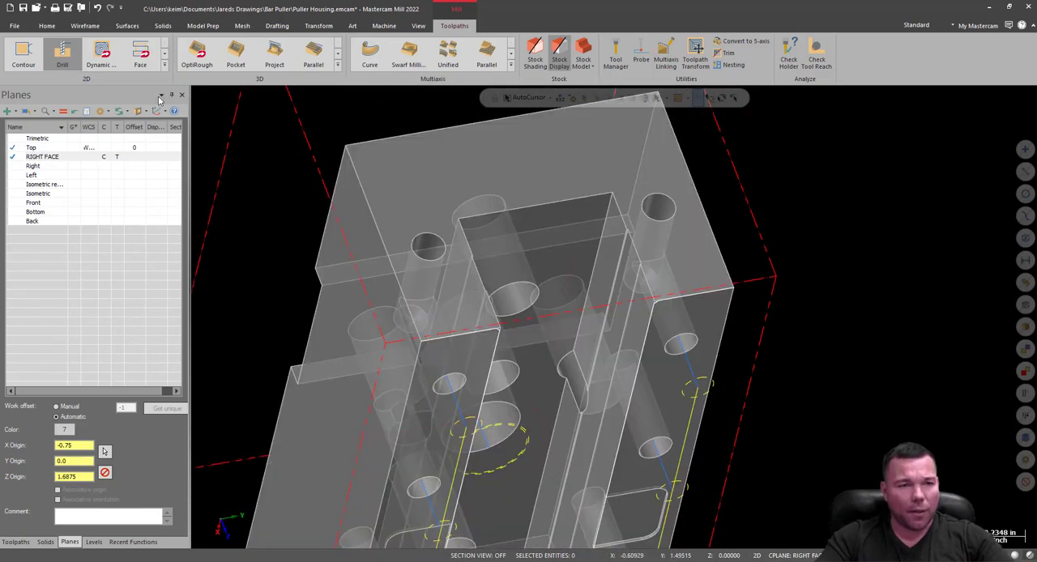
pyautogui.click(65, 57)
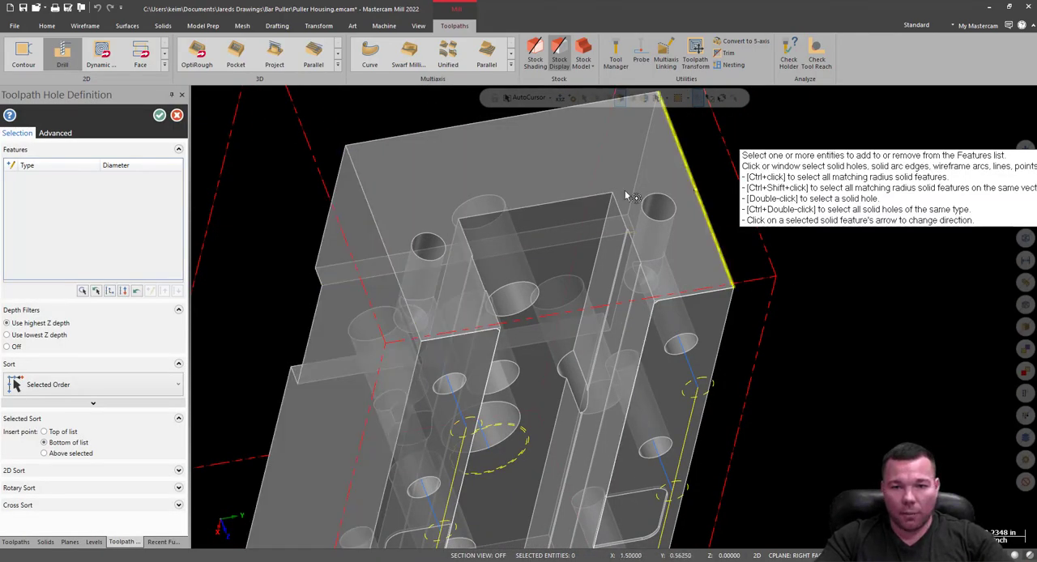
pyautogui.click(432, 241)
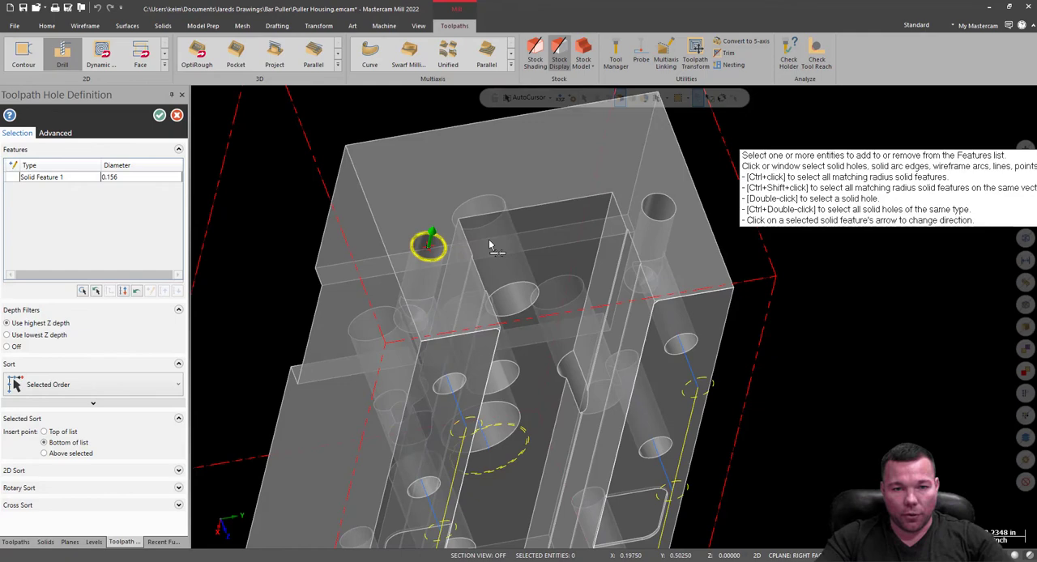
pyautogui.click(663, 208)
pyautogui.click(159, 115)
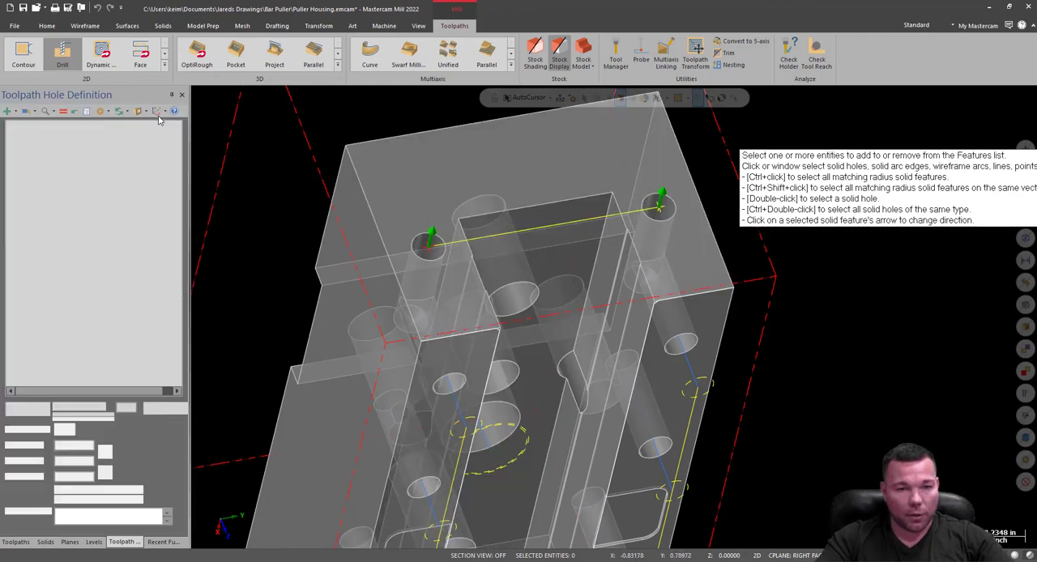
pyautogui.click(574, 186)
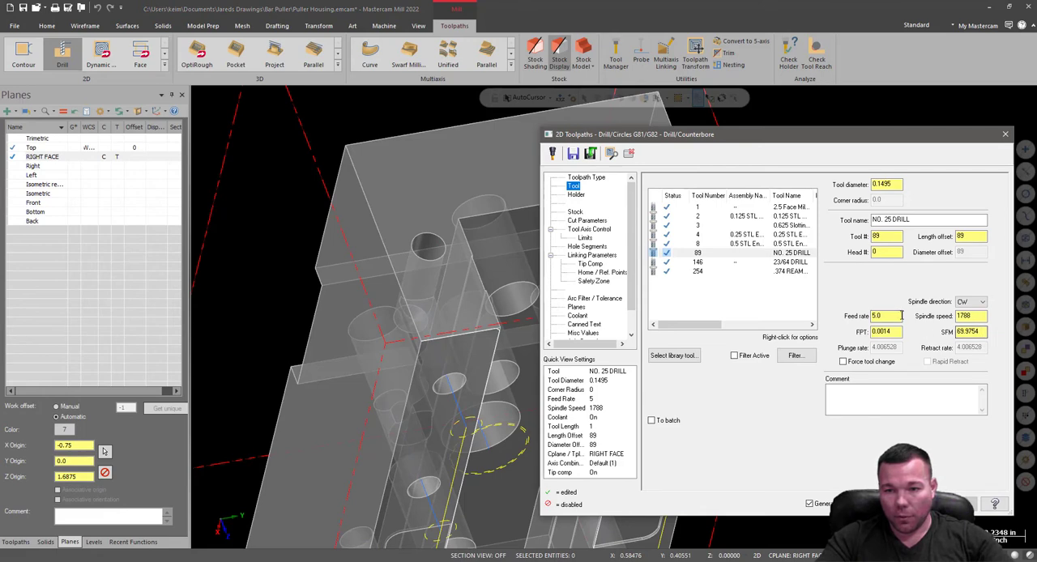
# Review the end-face drill operation's stock, cut and tool axis settings, and set its absolute drilling depth to -.375.
pyautogui.click(576, 195)
pyautogui.click(576, 213)
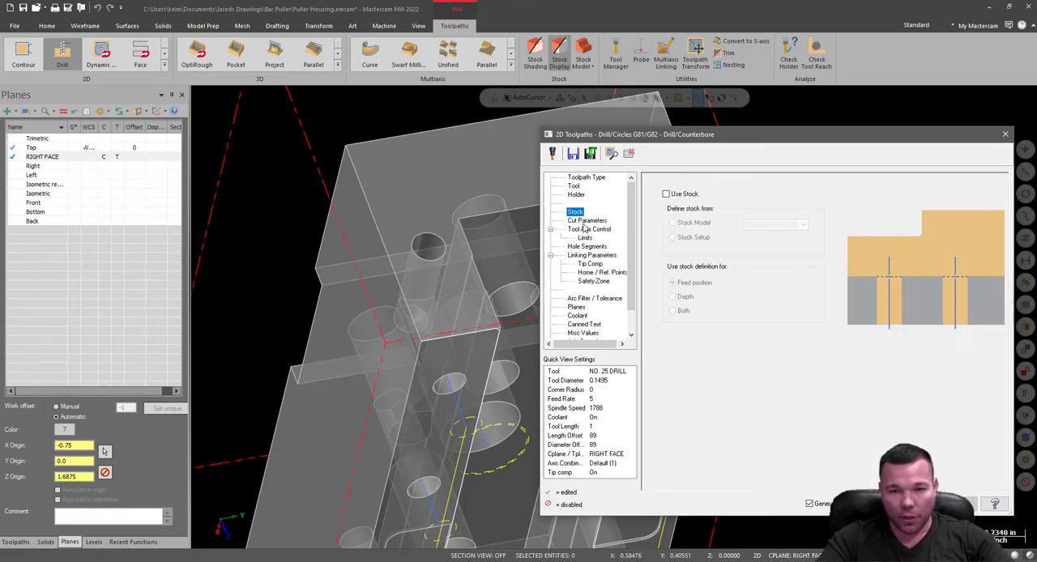
pyautogui.click(586, 221)
pyautogui.click(591, 230)
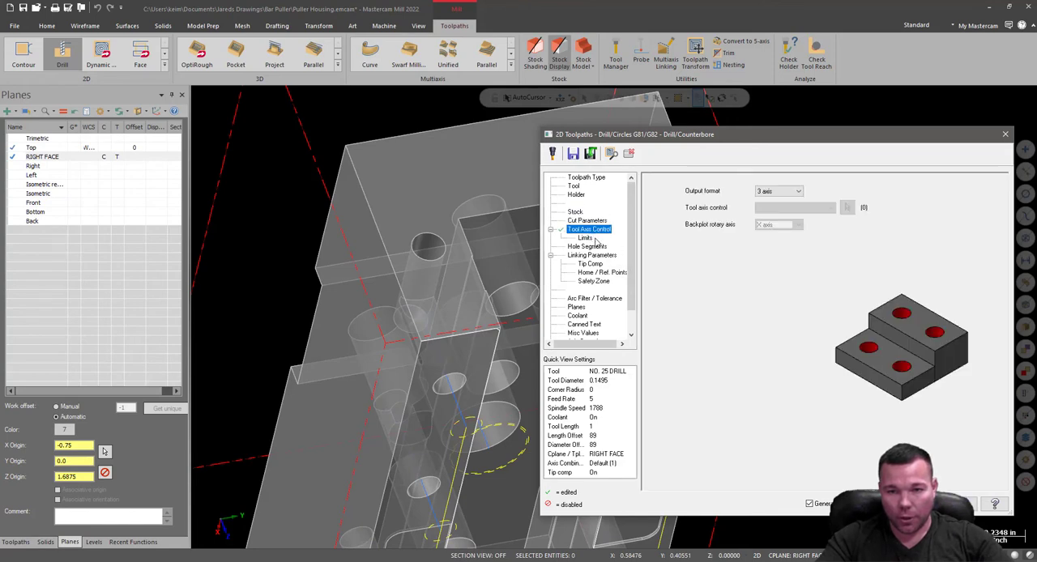
pyautogui.click(585, 237)
pyautogui.click(592, 256)
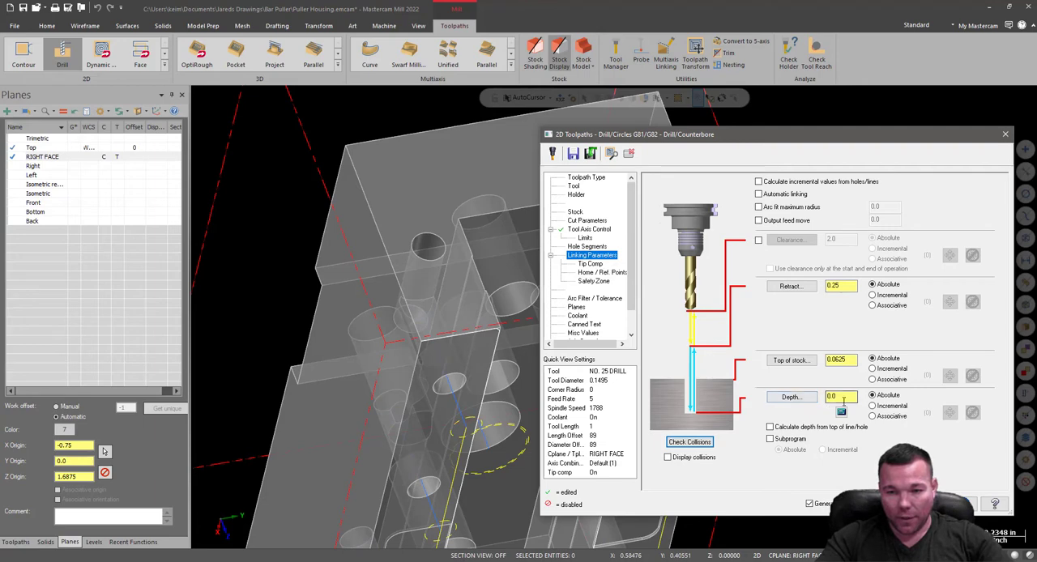
pyautogui.moveTo(846, 398); pyautogui.dragTo(808, 408)
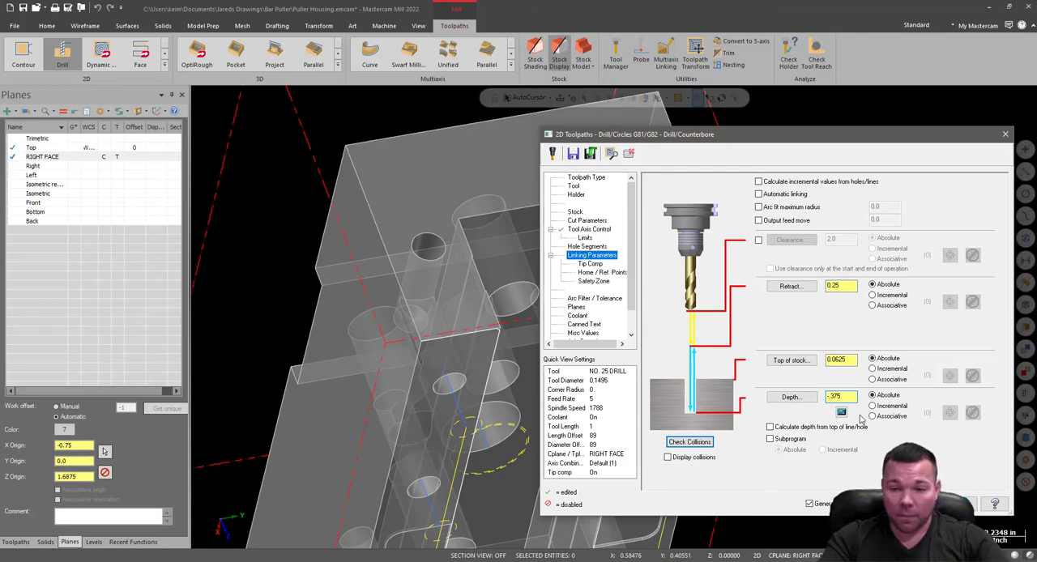
# Check the drill operation's tip compensation, home and reference points, safety zone, and working, tool and construction planes.
pyautogui.click(592, 266)
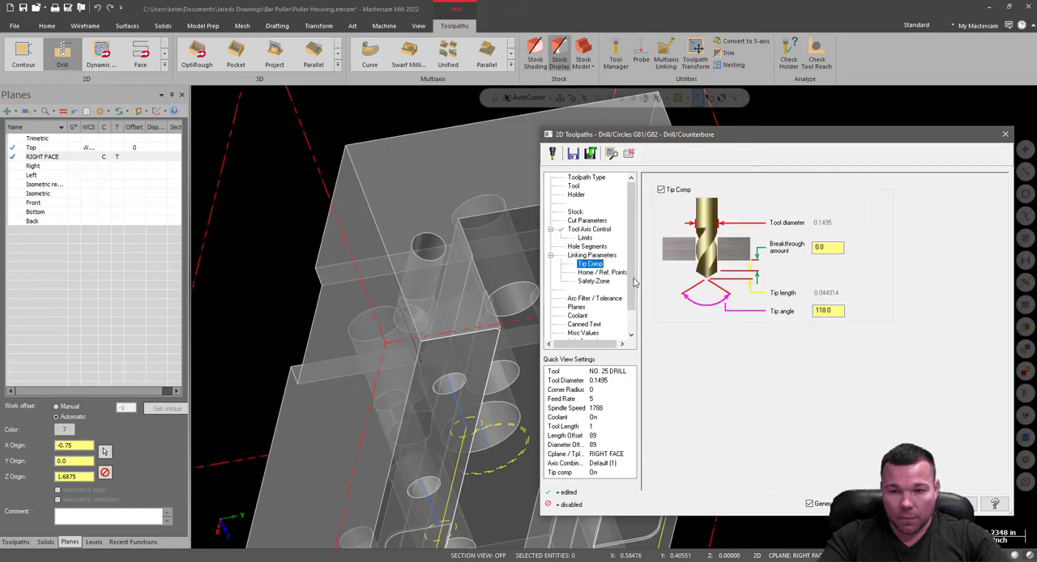
pyautogui.click(598, 273)
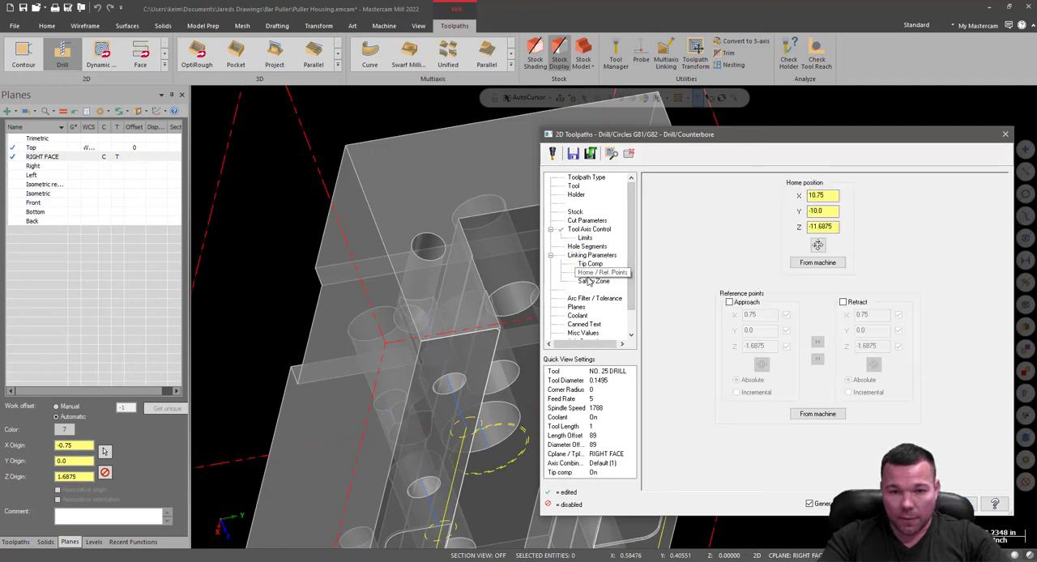
pyautogui.click(590, 282)
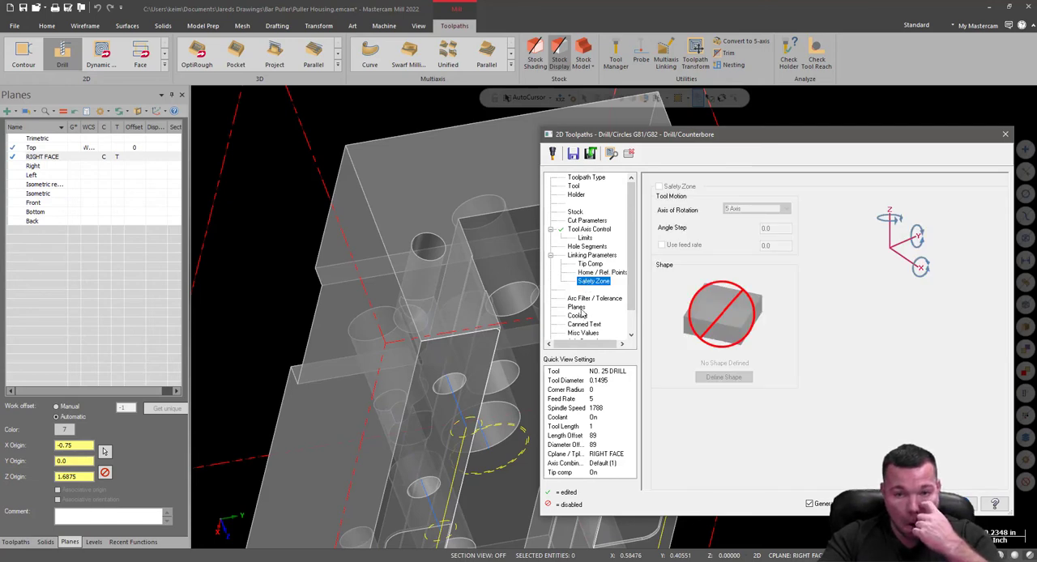
pyautogui.click(576, 309)
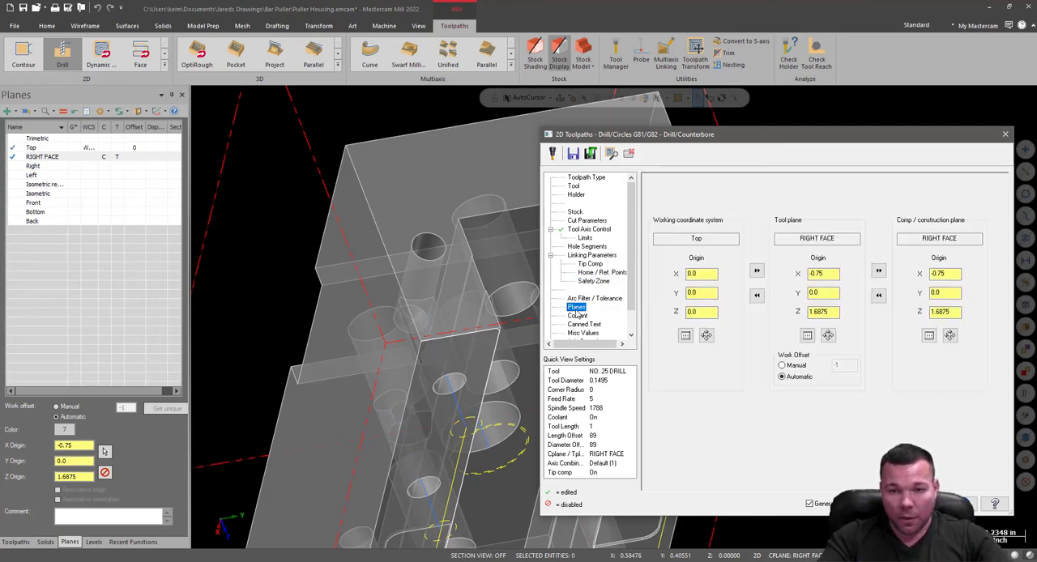
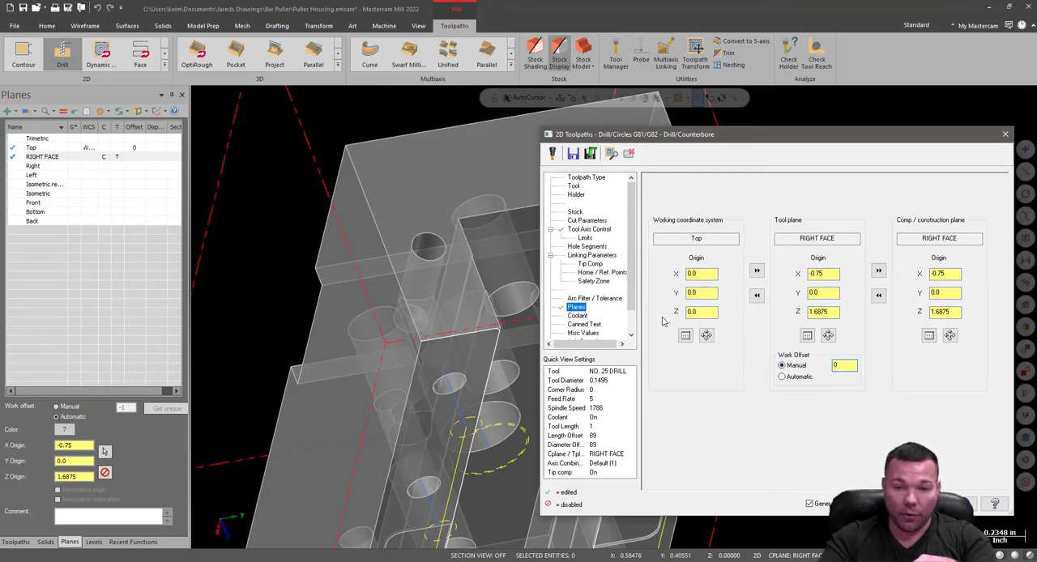
# Accept the end-face drill operation with manual work offset 0, updating the RIGHT FACE plane and all operations that use it.
pyautogui.click(902, 504)
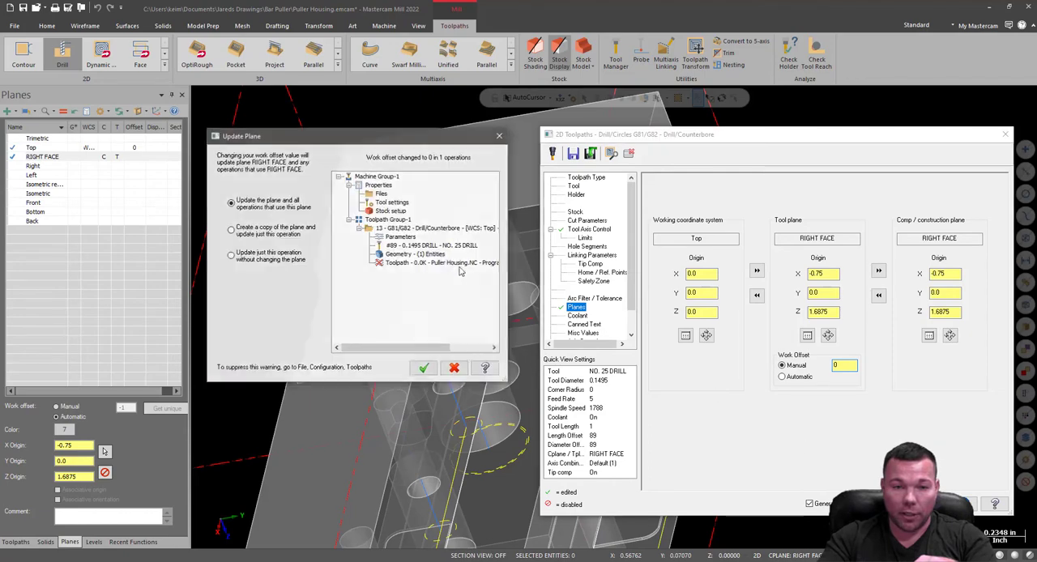
pyautogui.click(424, 369)
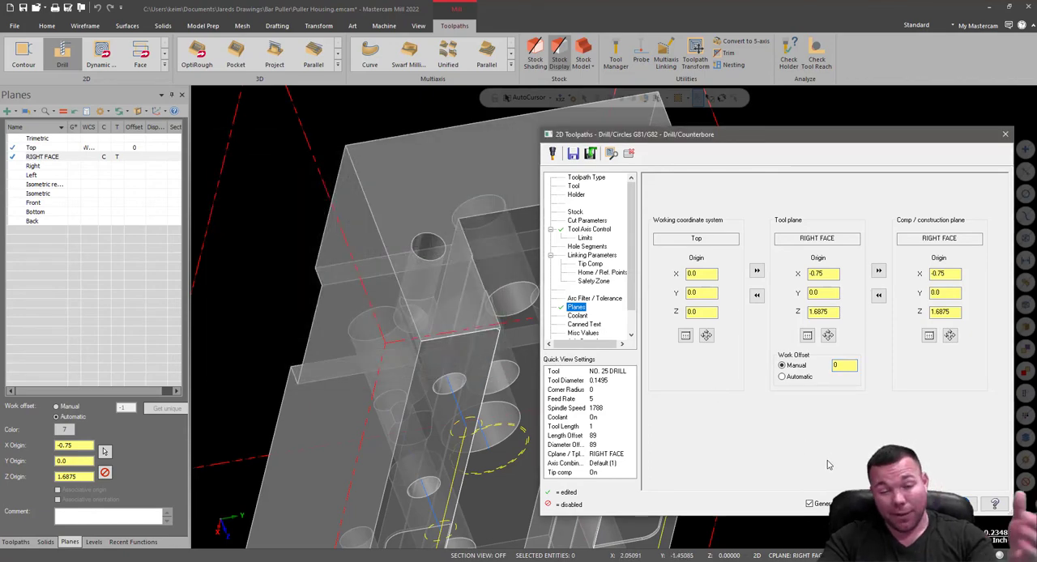
pyautogui.click(902, 504)
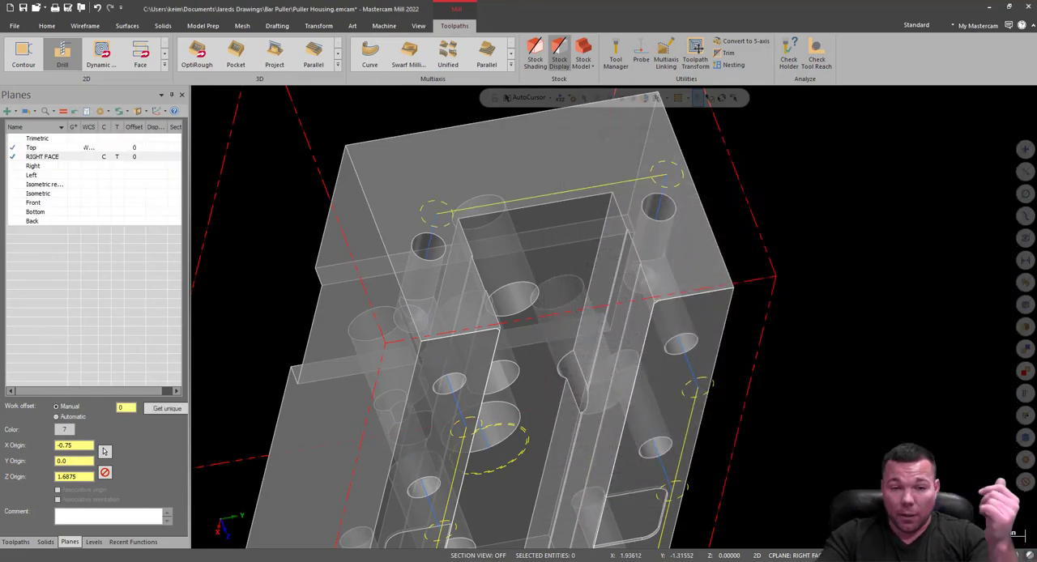
# Examine the drill toolpaths on the housing's rails and end faces from several angles.
pyautogui.moveTo(727, 263); pyautogui.dragTo(560, 295, button='middle')
pyautogui.scroll(-5, 630, 317)
pyautogui.moveTo(614, 318); pyautogui.dragTo(924, 326, button='middle')
pyautogui.scroll(4, 685, 343)
pyautogui.moveTo(684, 344); pyautogui.dragTo(706, 352, button='middle')
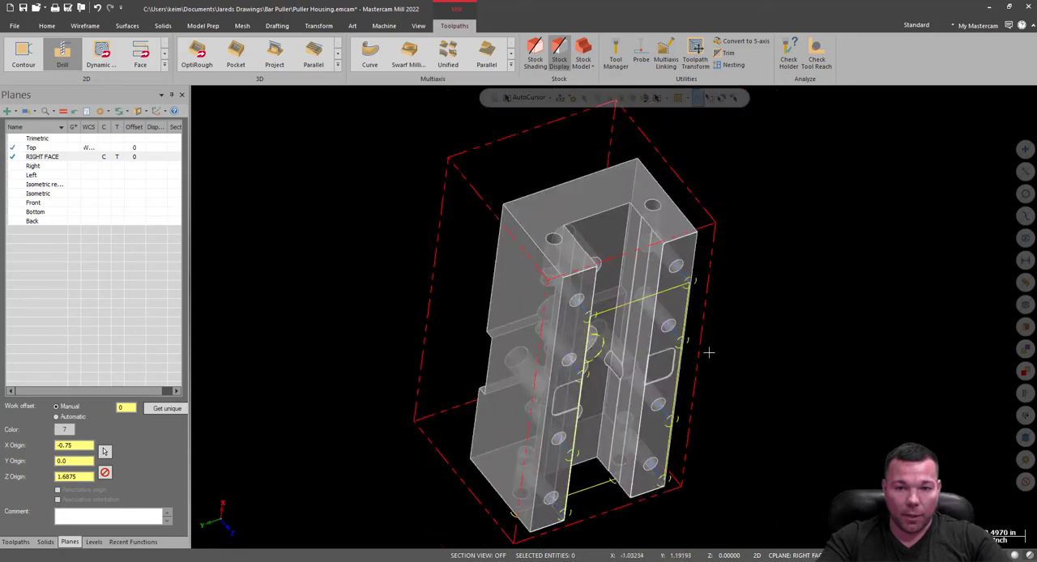
pyautogui.scroll(6, 720, 225)
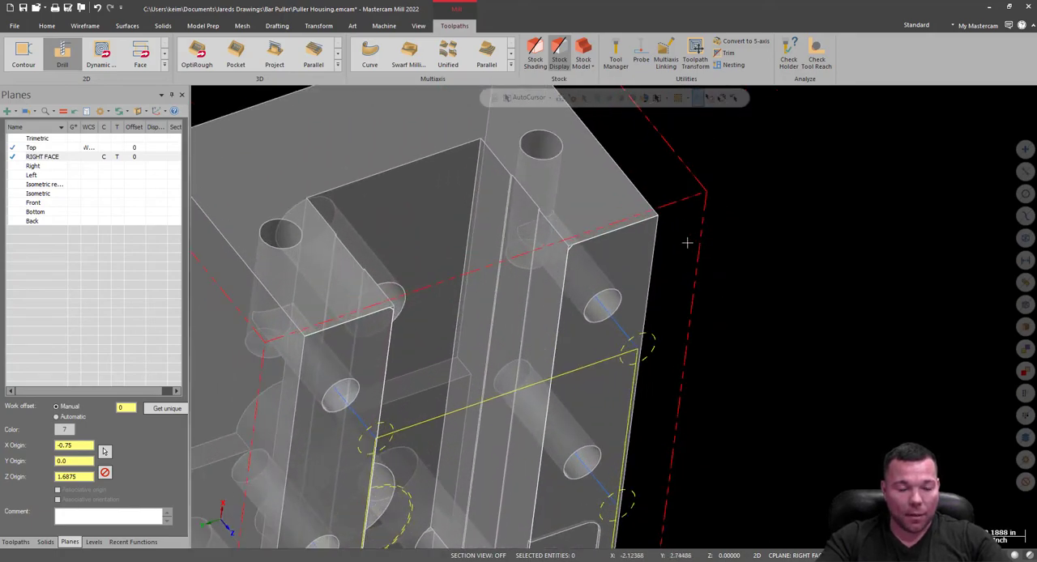
pyautogui.moveTo(687, 242); pyautogui.dragTo(689, 188, button='middle')
pyautogui.scroll(-4, 791, 254)
# Switch to the Top WCS view and check where the end-face drill toolpath sits relative to the housing.
pyautogui.rightClick(209, 204)
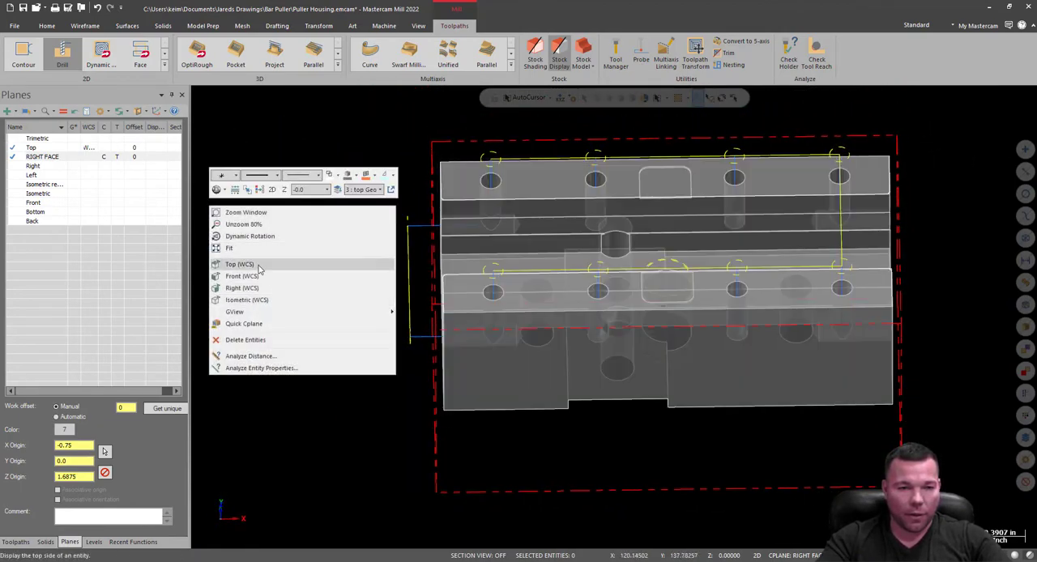
pyautogui.click(240, 264)
pyautogui.scroll(-3, 994, 359)
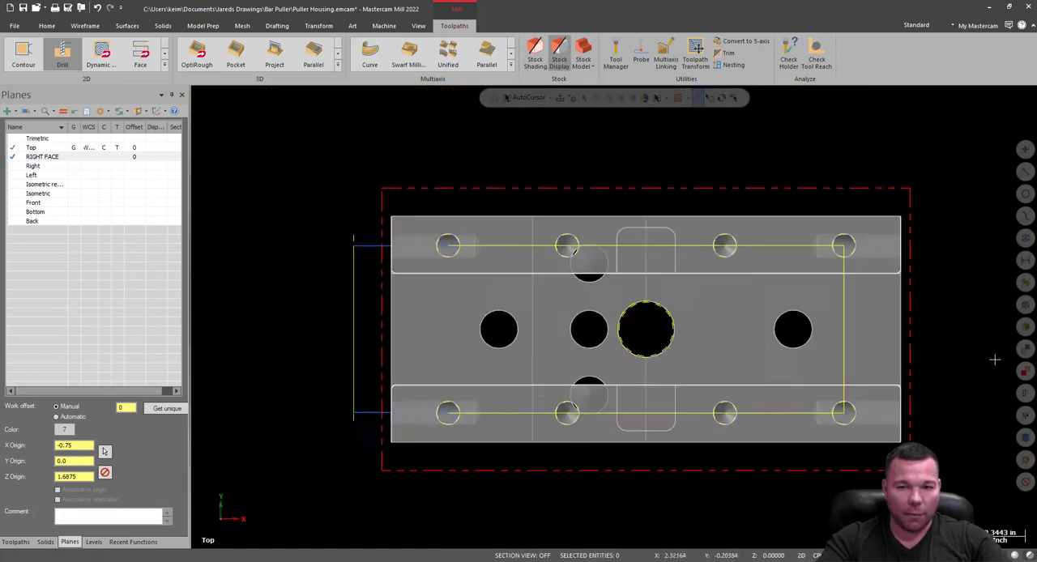
pyautogui.scroll(-2, 995, 360)
pyautogui.moveTo(746, 344); pyautogui.dragTo(798, 371, button='middle')
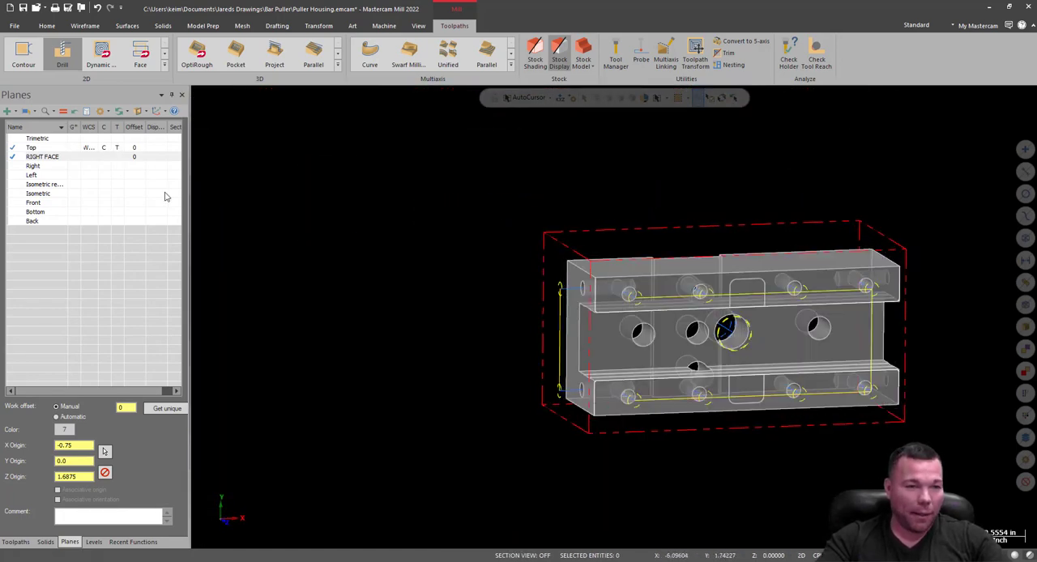
# Rename the RIGHT FACE plane as LEFT FACE.
pyautogui.click(45, 157)
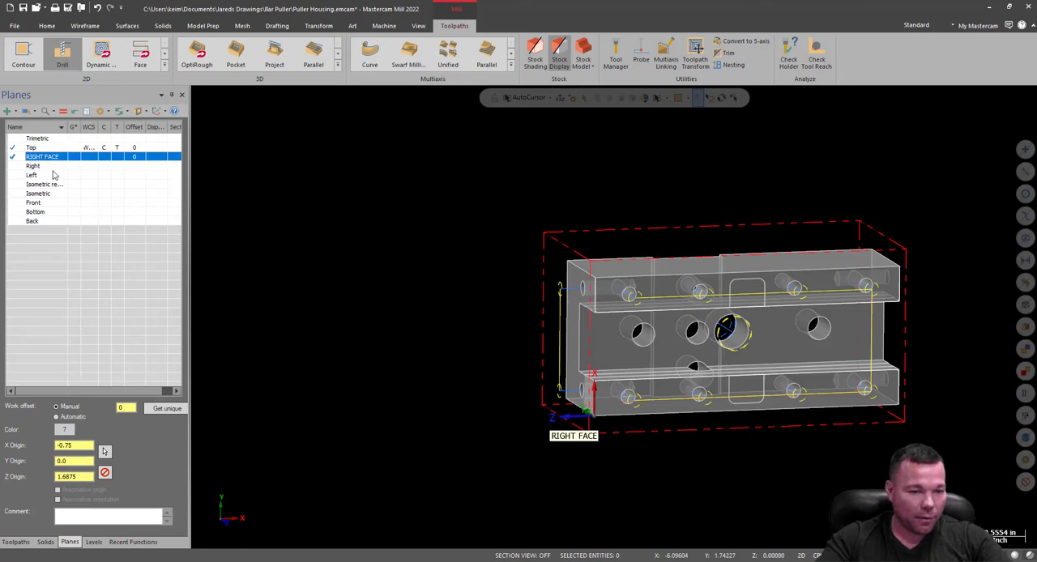
pyautogui.rightClick(42, 156)
pyautogui.click(79, 171)
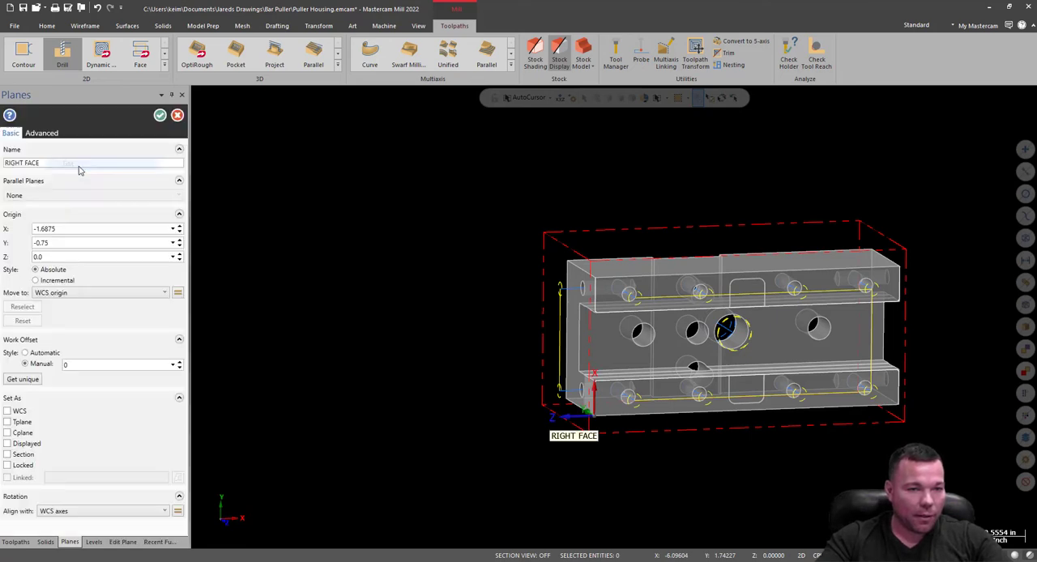
pyautogui.moveTo(44, 165); pyautogui.dragTo(1, 171)
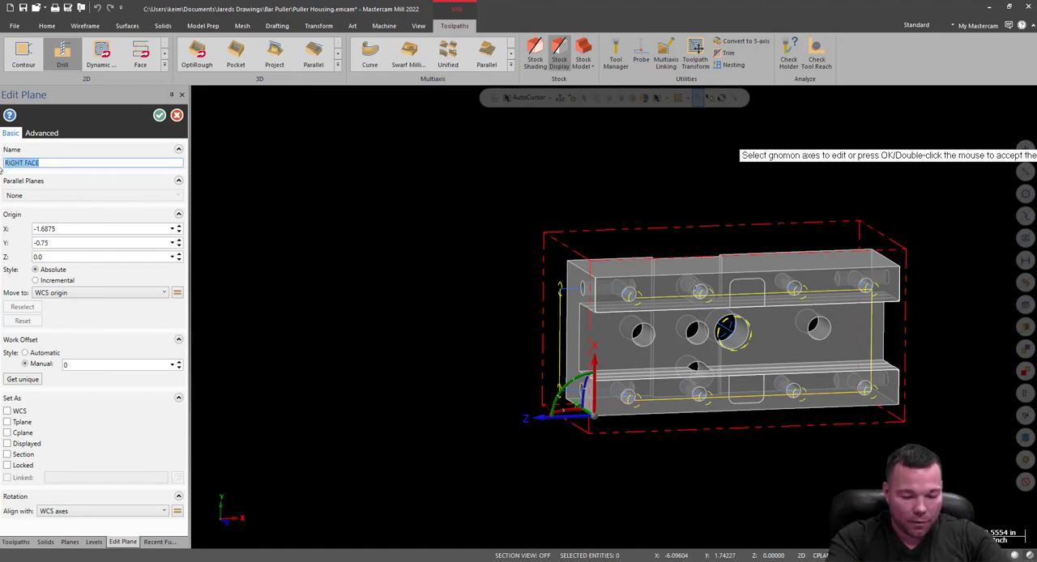
pyautogui.write('LEFT FACE')
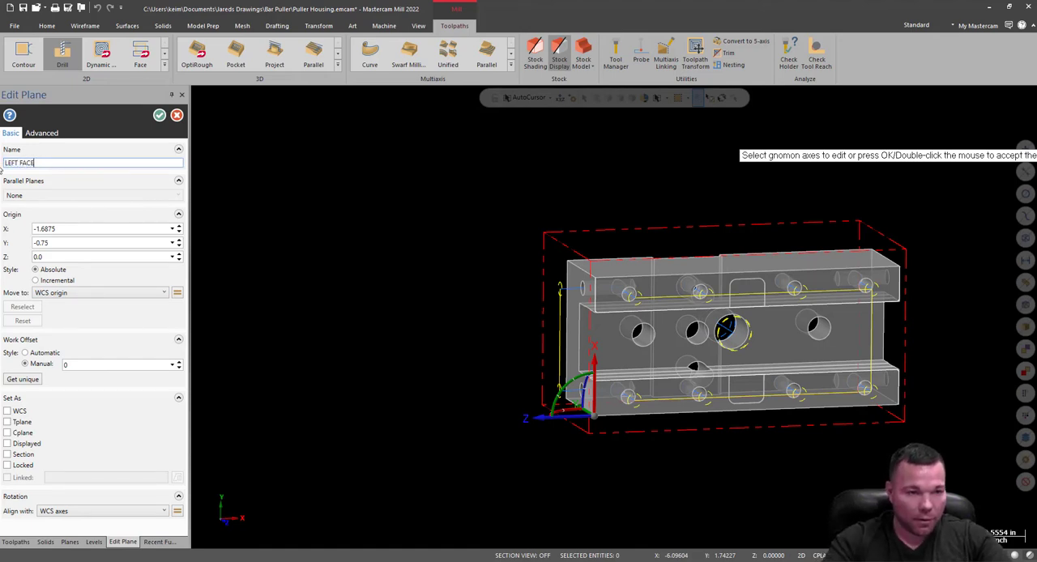
pyautogui.click(159, 115)
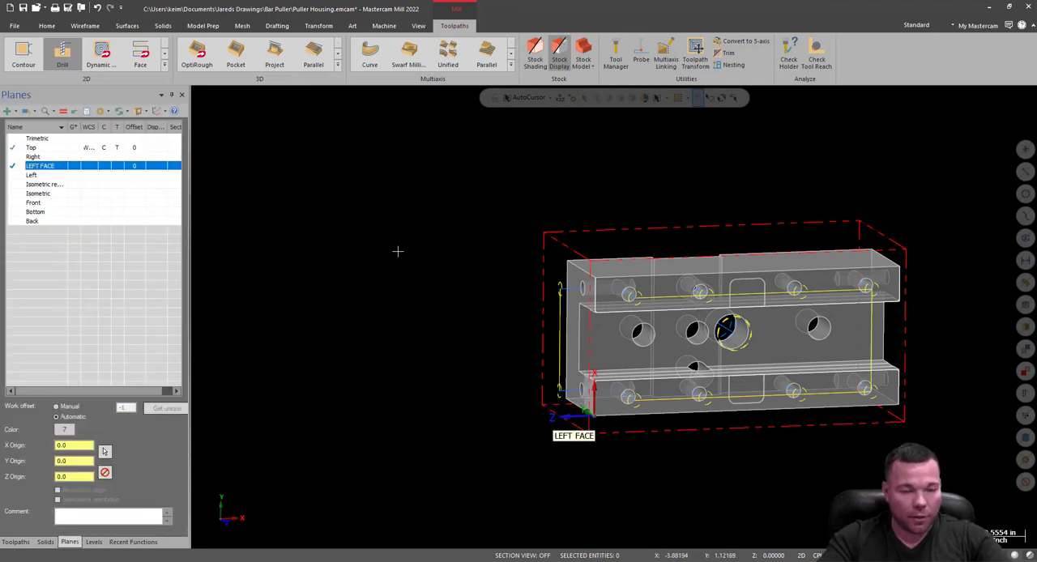
# Start a new plane with its origin at the opposite end face's outer corner, at X 1.6875, Y 0.75, Z 0.0.
pyautogui.click(26, 111)
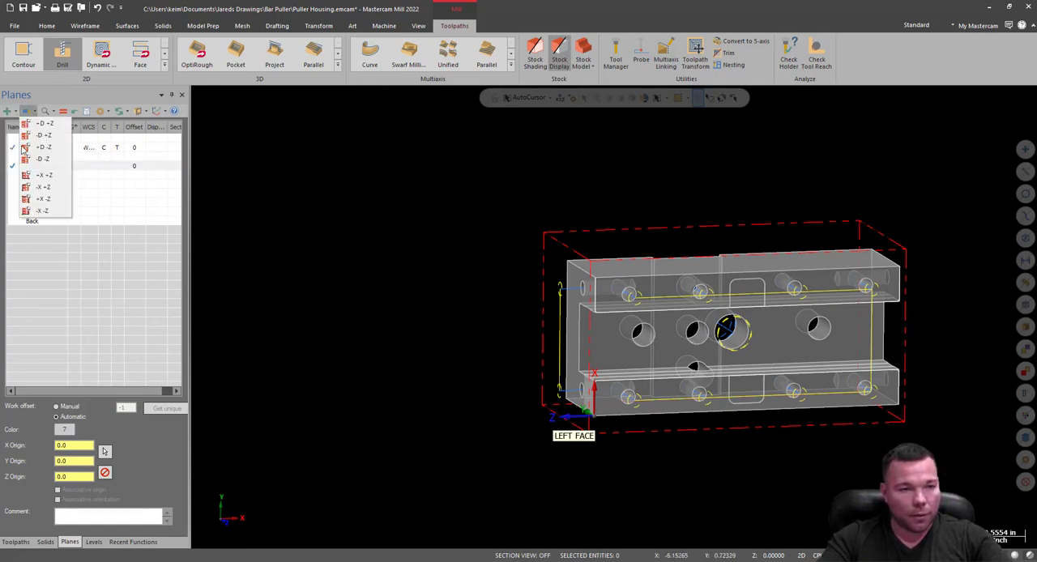
pyautogui.click(24, 207)
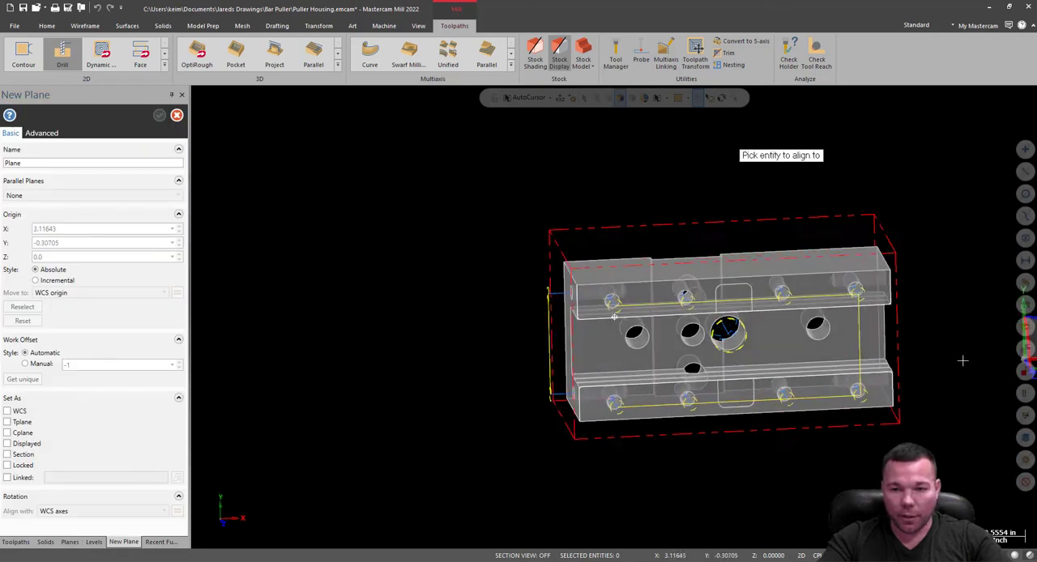
pyautogui.moveTo(963, 361); pyautogui.dragTo(910, 257, button='middle')
pyautogui.scroll(3, 543, 220)
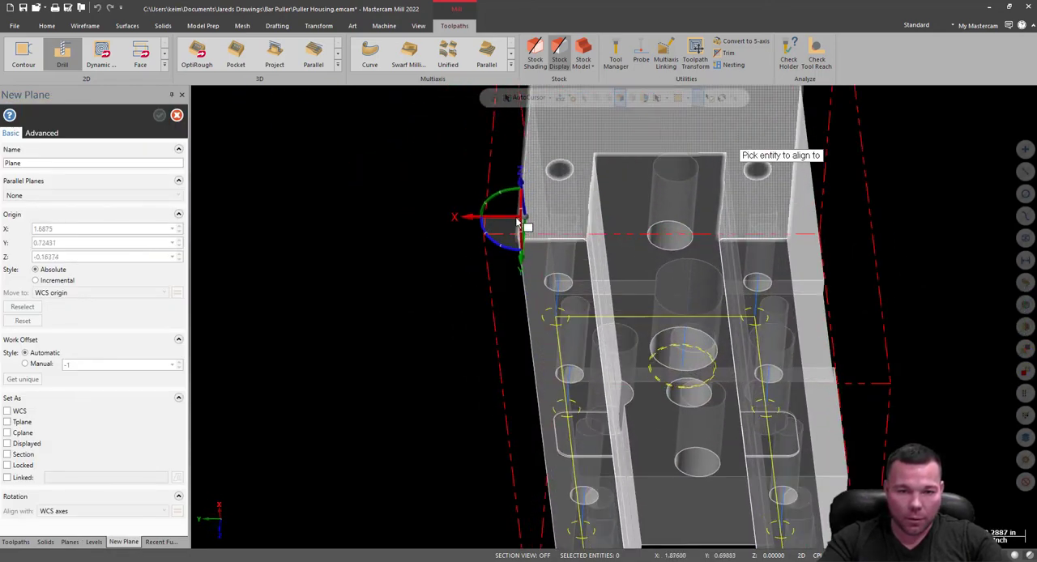
pyautogui.scroll(2, 523, 231)
pyautogui.click(523, 253)
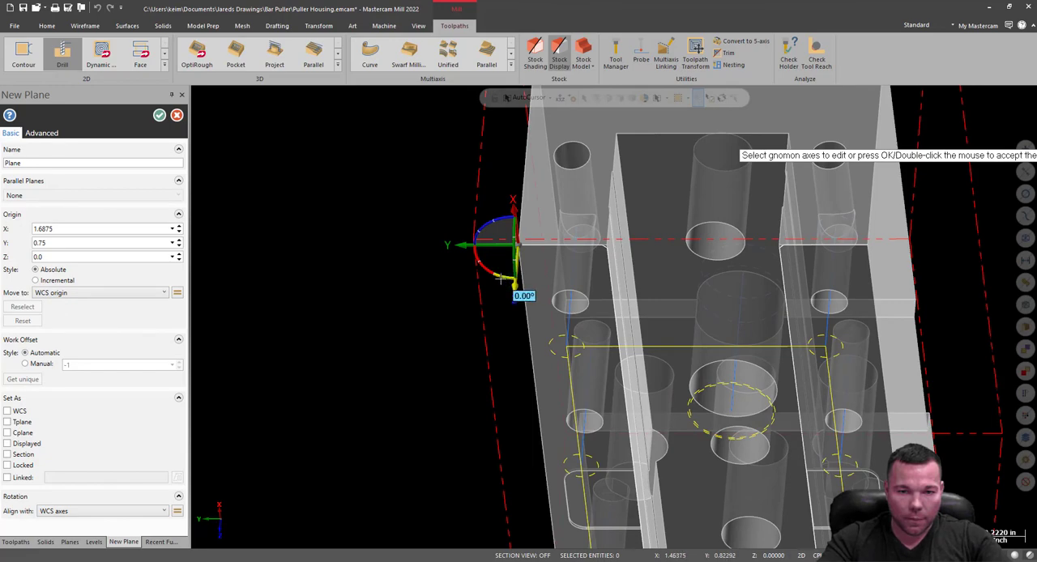
# Rotate the new plane so Z points out of the end face, and turn it -90 degrees about Z so X follows the face's edge.
pyautogui.moveTo(550, 244); pyautogui.dragTo(578, 237, button='middle')
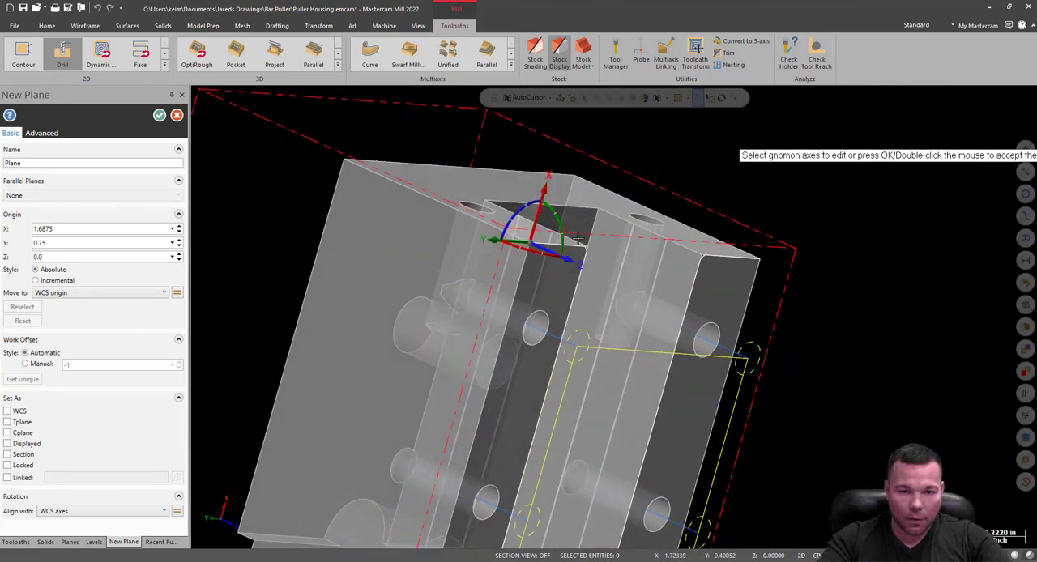
pyautogui.click(564, 238)
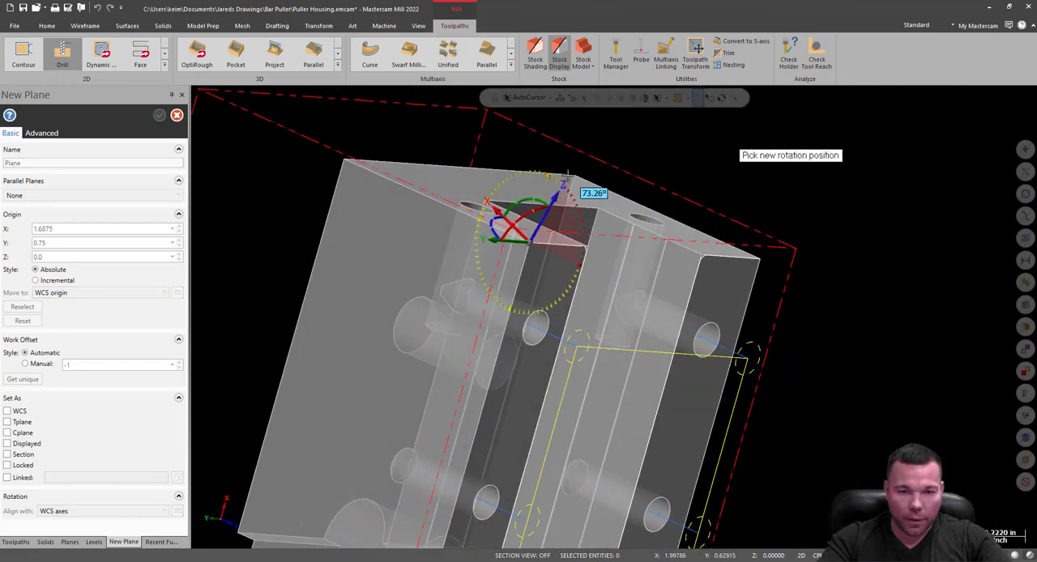
pyautogui.click(565, 177)
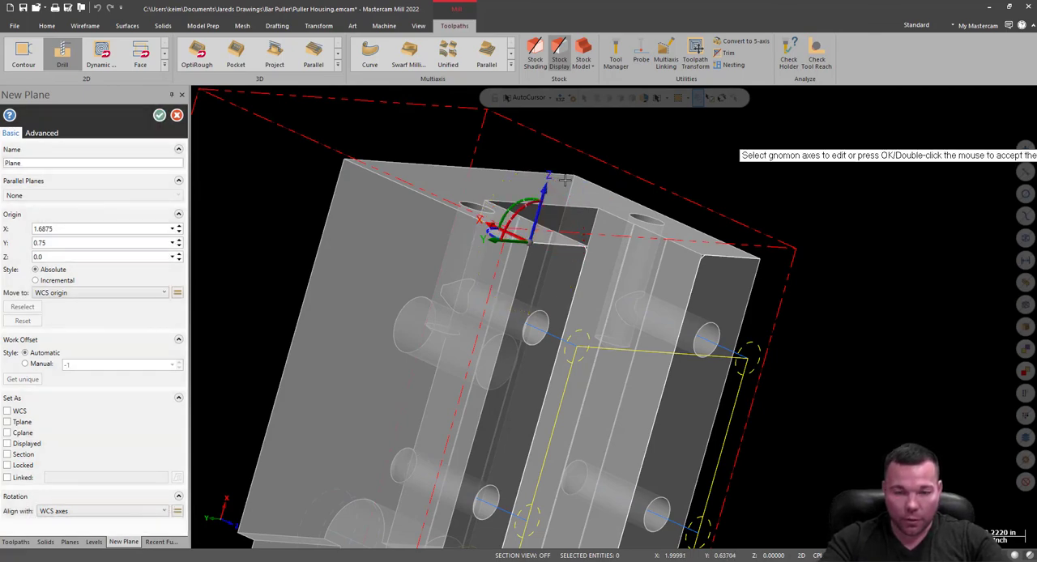
pyautogui.moveTo(635, 236); pyautogui.dragTo(454, 280, button='middle')
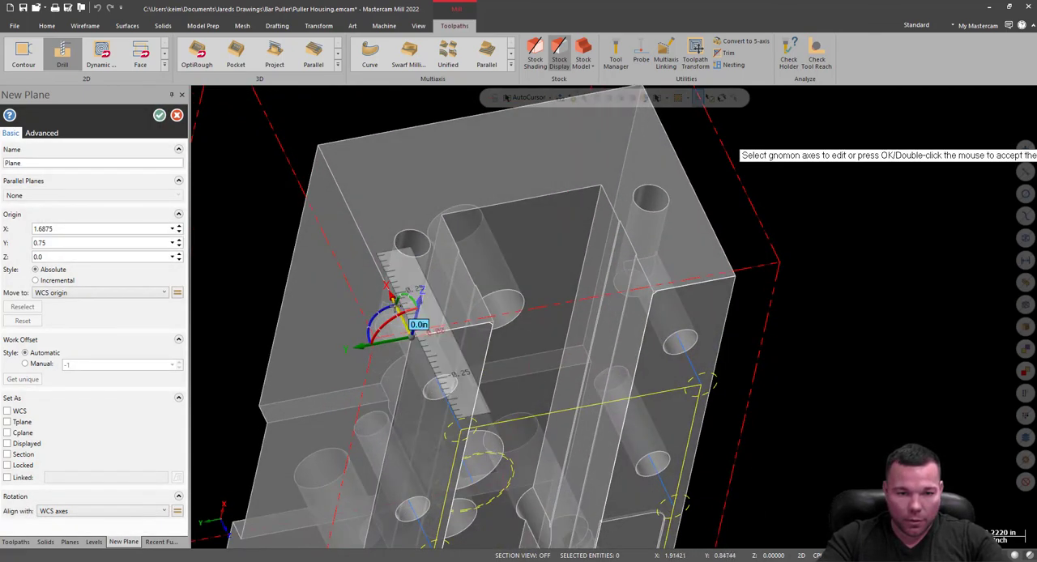
pyautogui.click(397, 286)
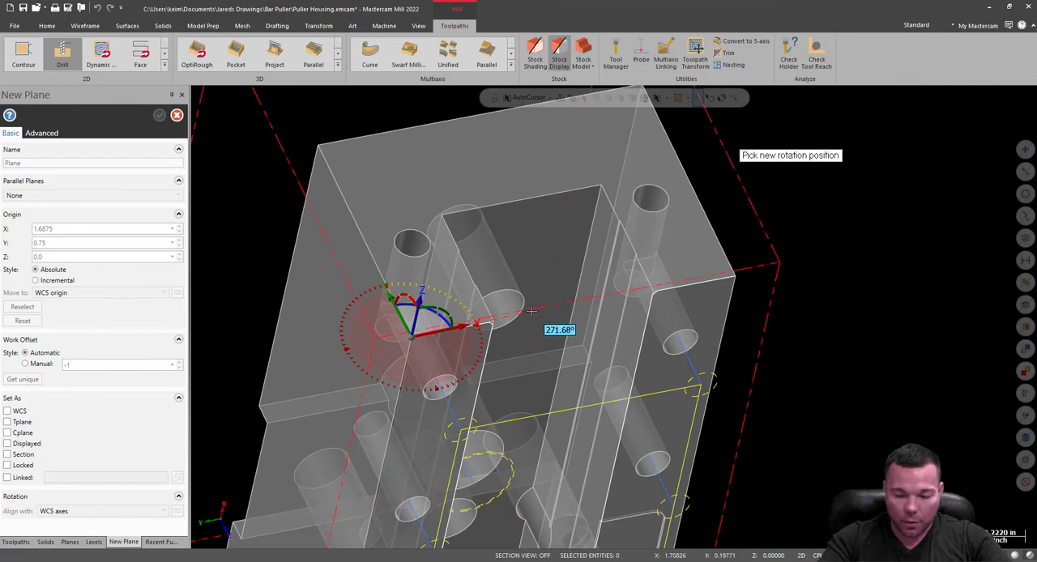
pyautogui.write('-90')
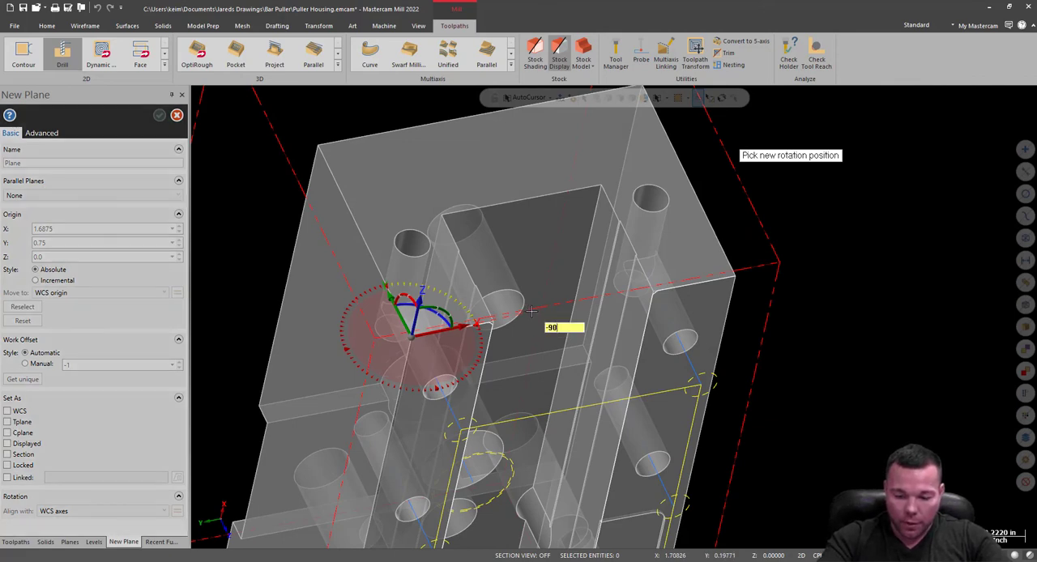
pyautogui.write('.')
pyautogui.press('Return')
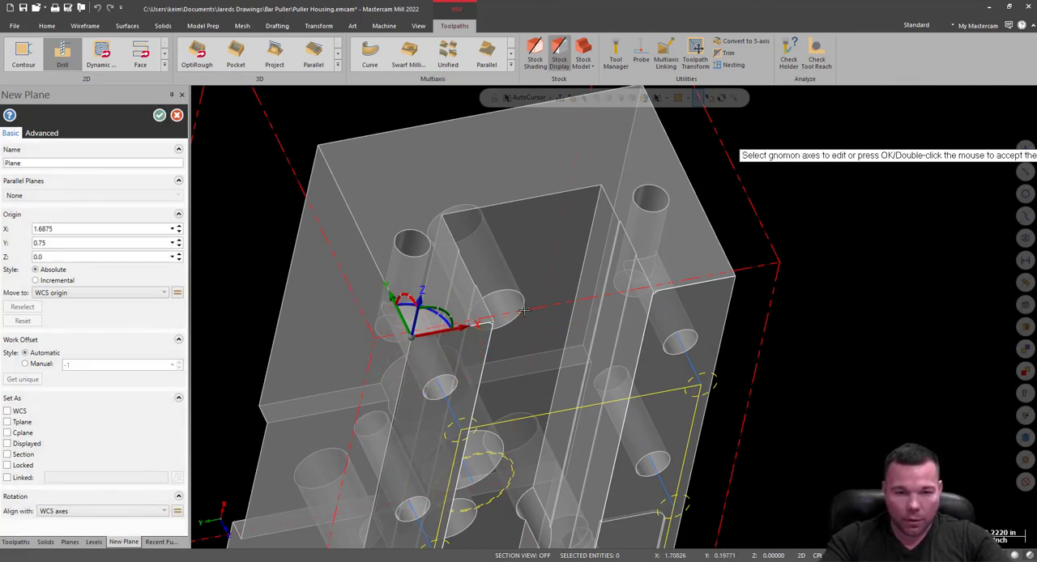
# Name the new plane RIGHT FACE and accept it.
pyautogui.moveTo(522, 313); pyautogui.dragTo(461, 322, button='middle')
pyautogui.doubleClick(30, 163)
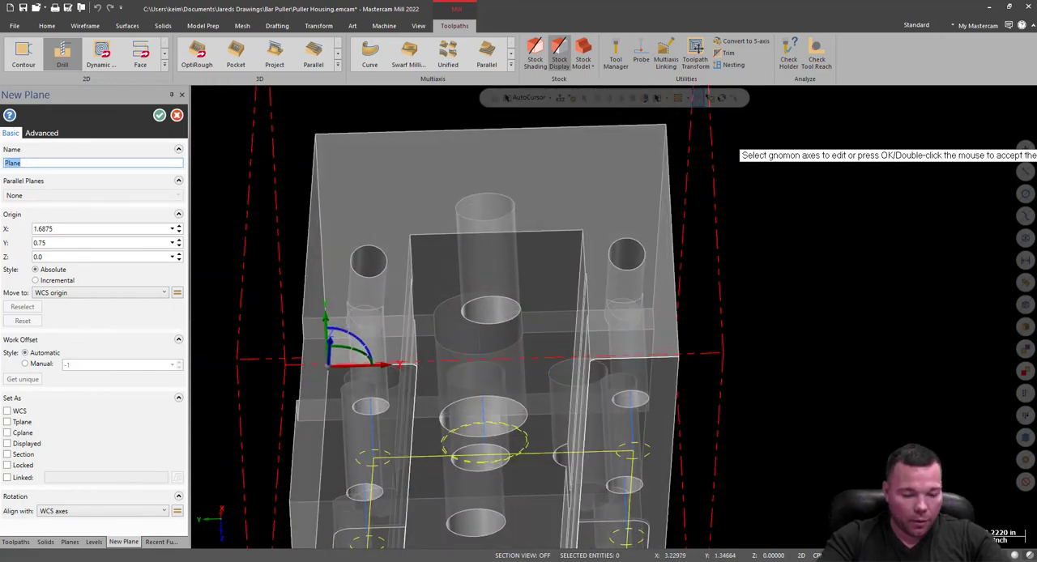
pyautogui.write('RIGHT F')
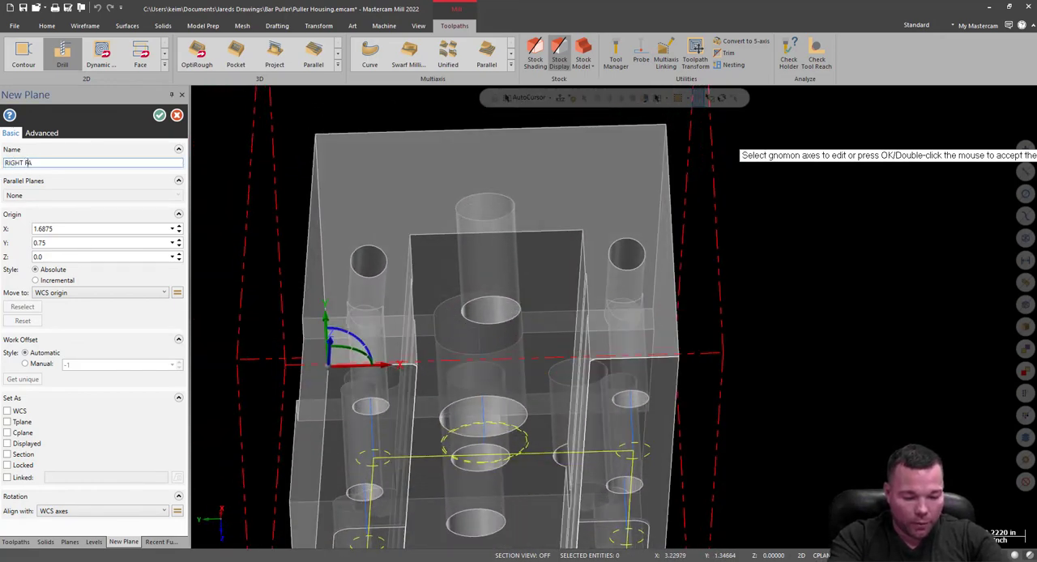
pyautogui.write('ACE')
pyautogui.click(159, 117)
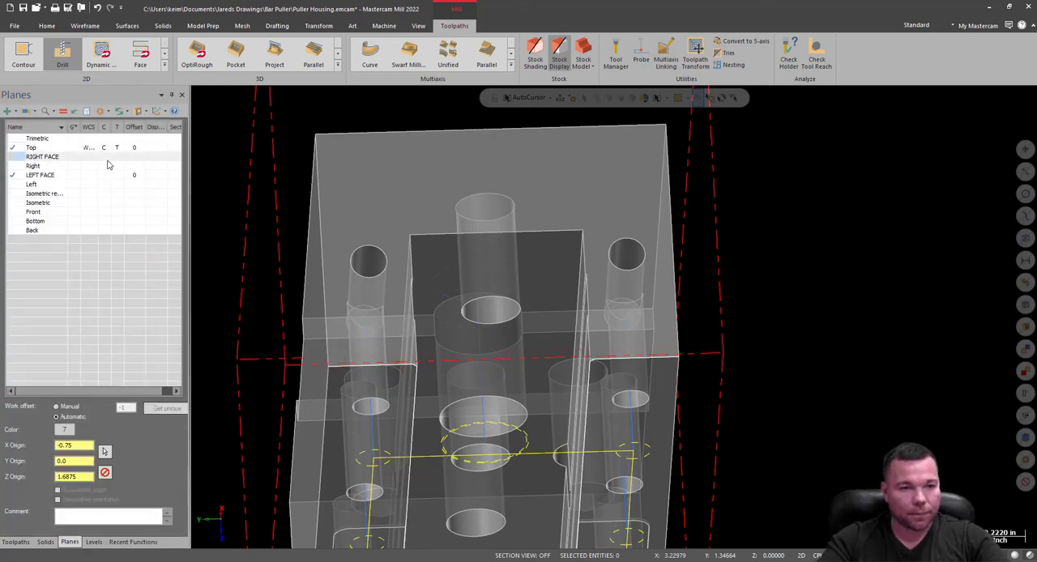
# Make the new RIGHT FACE the active construction and tool plane, and create a drill toolpath for the two 0.156 holes in that end face.
pyautogui.click(104, 158)
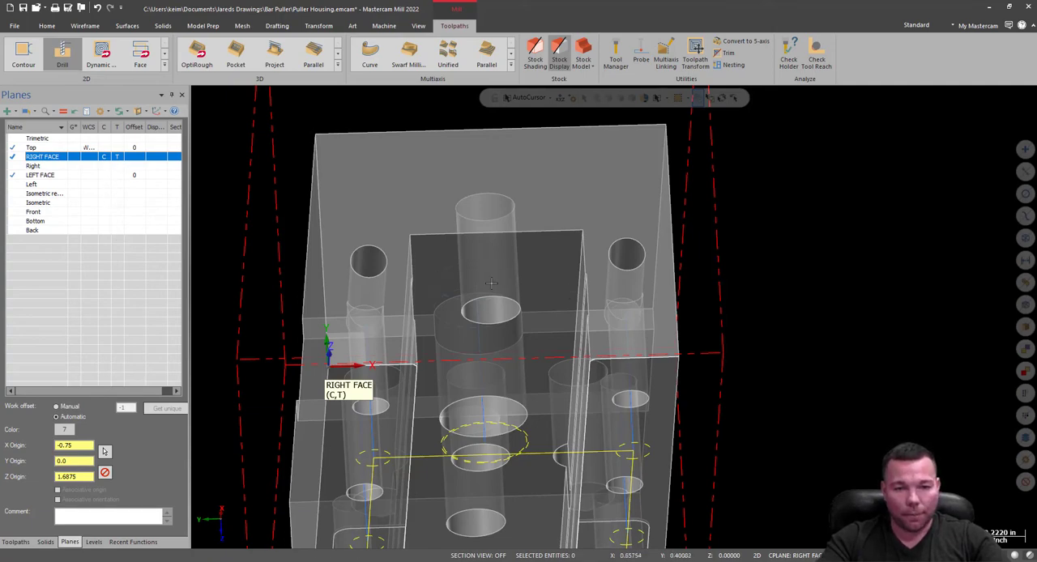
pyautogui.moveTo(575, 285); pyautogui.dragTo(559, 265, button='middle')
pyautogui.click(64, 54)
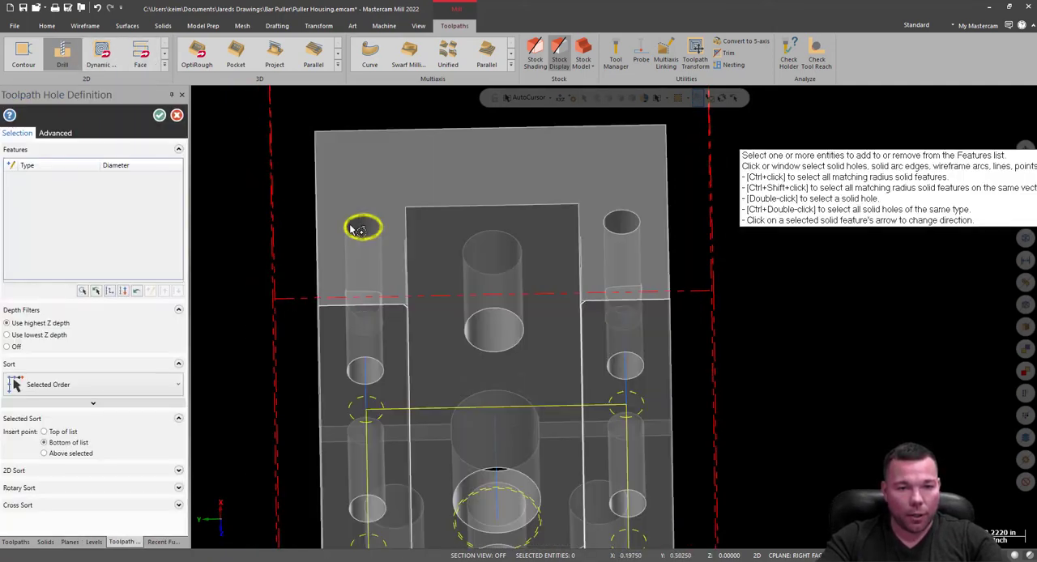
pyautogui.click(359, 227)
pyautogui.click(613, 220)
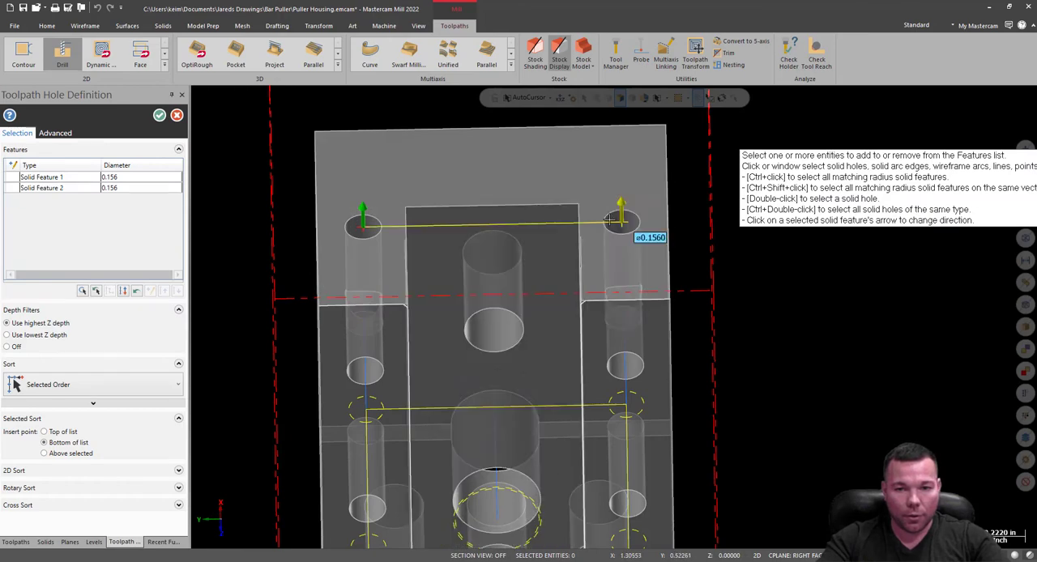
pyautogui.click(160, 116)
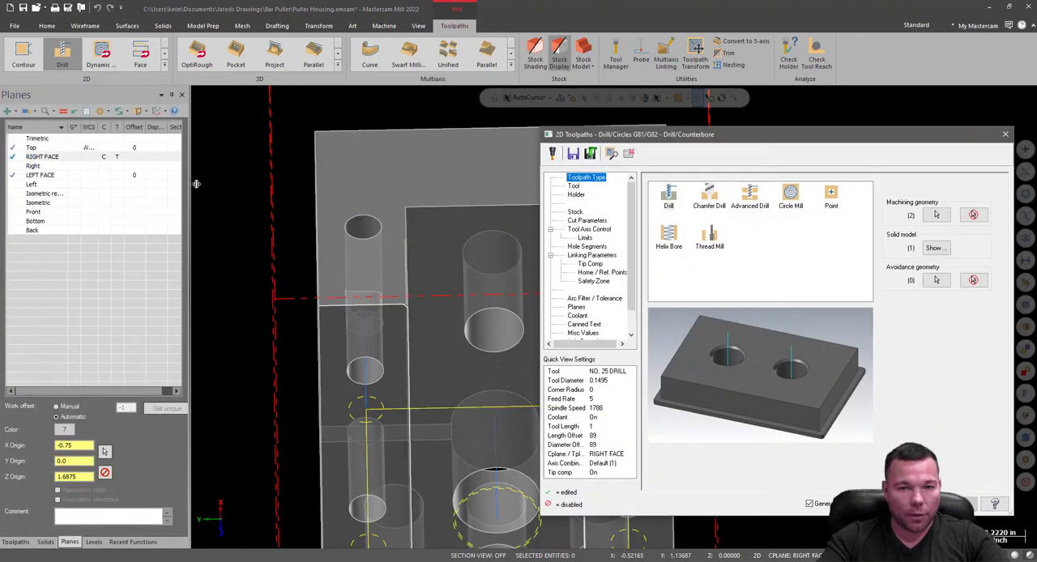
# Check the drill operation's tool and stock settings, and set its absolute depth to -.375 and top of stock to 0.
pyautogui.click(573, 186)
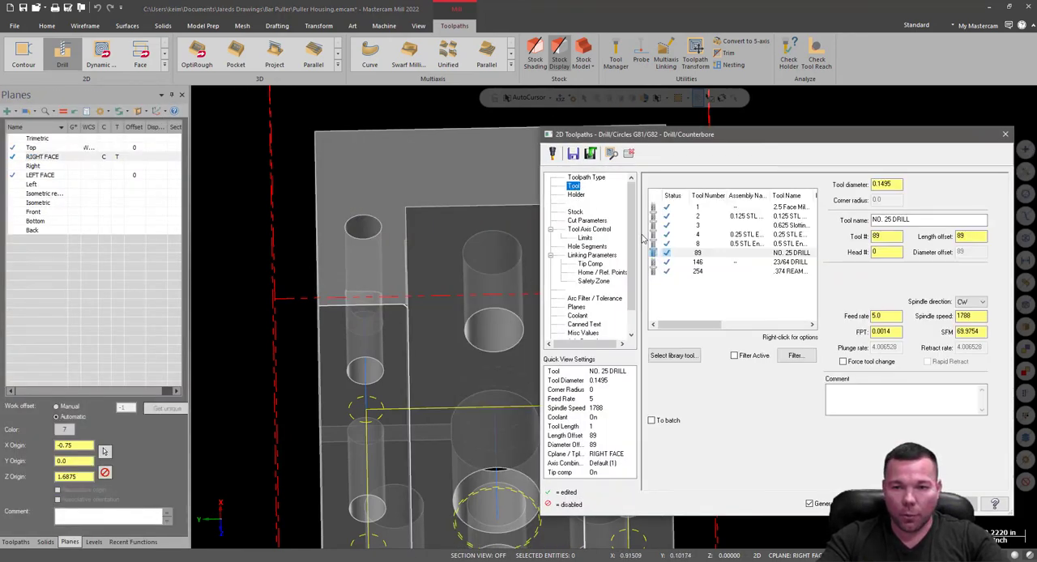
pyautogui.click(575, 213)
pyautogui.click(590, 256)
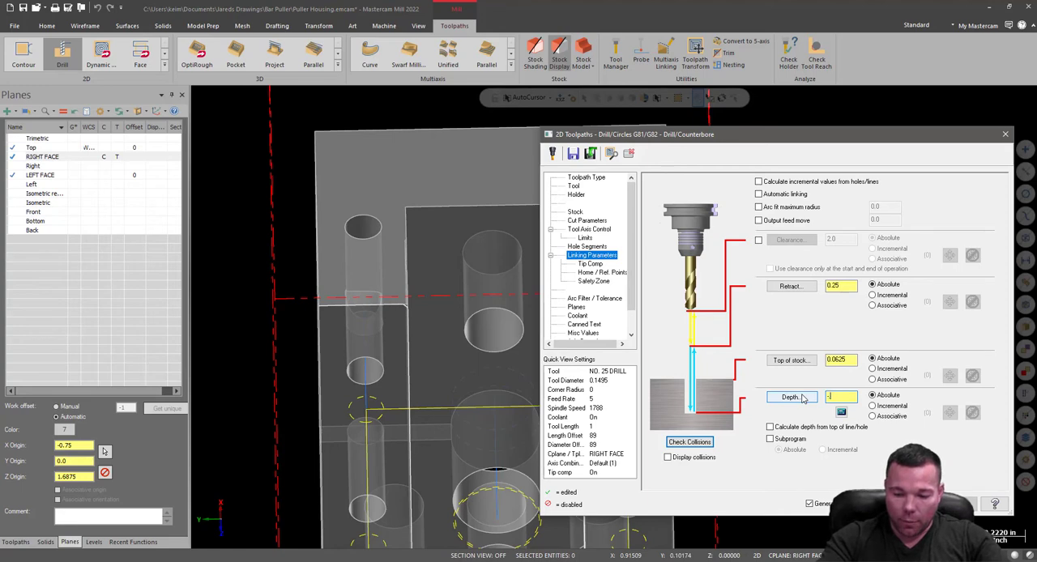
pyautogui.write('-.375')
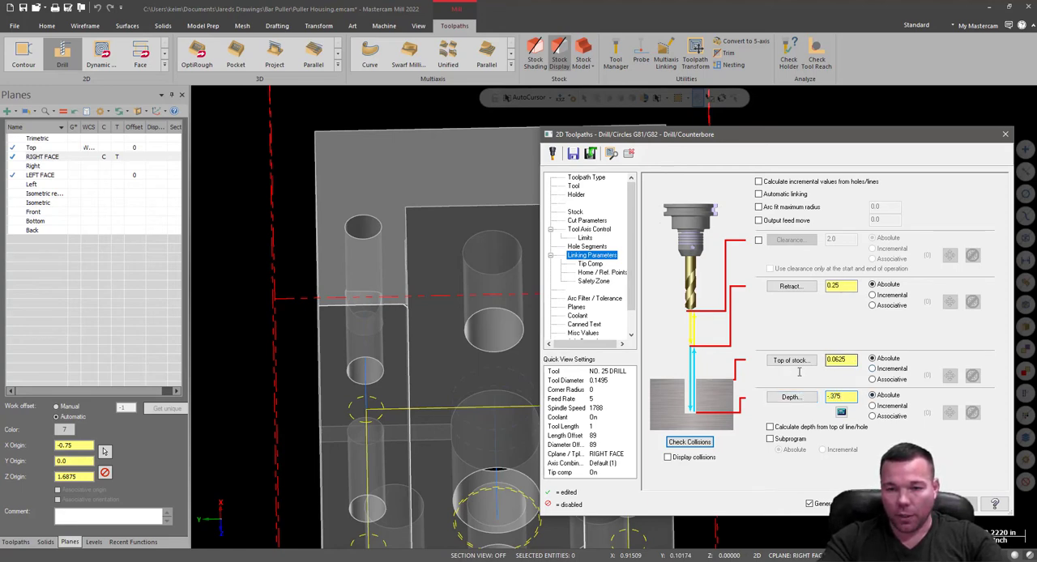
pyautogui.click(841, 364)
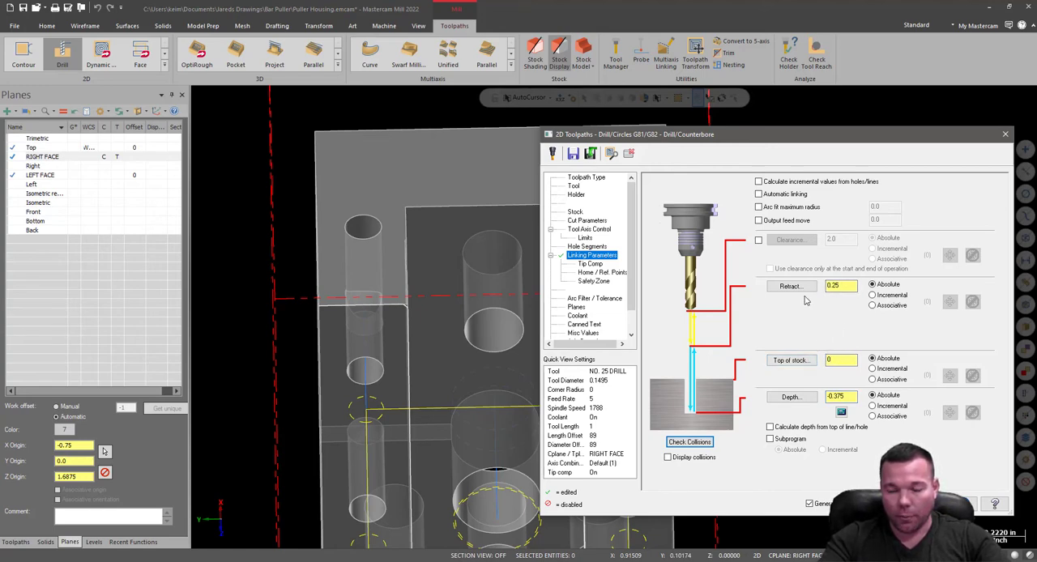
# Accept the RIGHT FACE drill operation, and set the top of stock to 0 in the LEFT FACE drill operation.
pyautogui.click(908, 504)
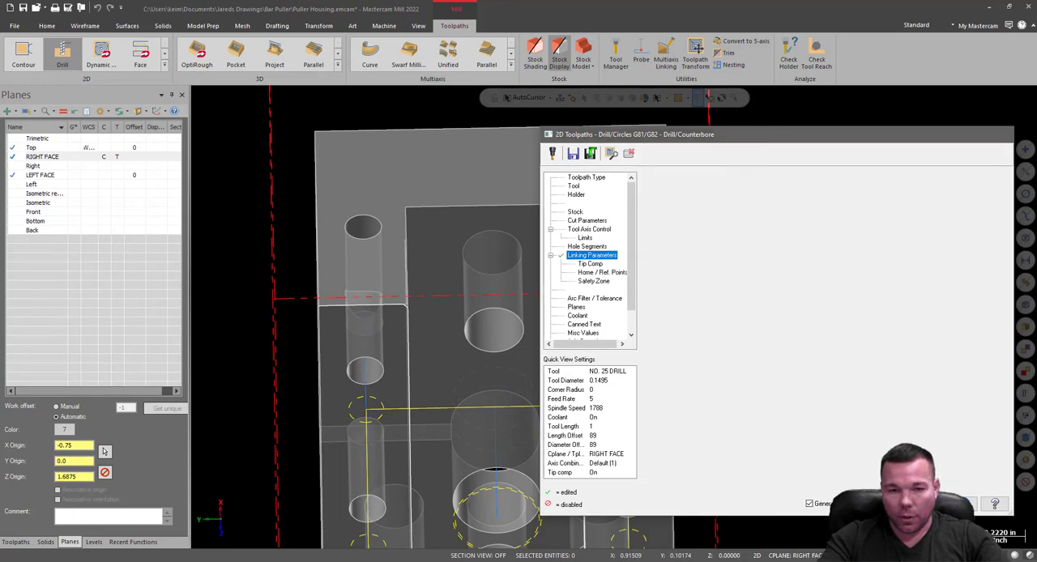
pyautogui.moveTo(694, 404); pyautogui.dragTo(725, 263, button='middle')
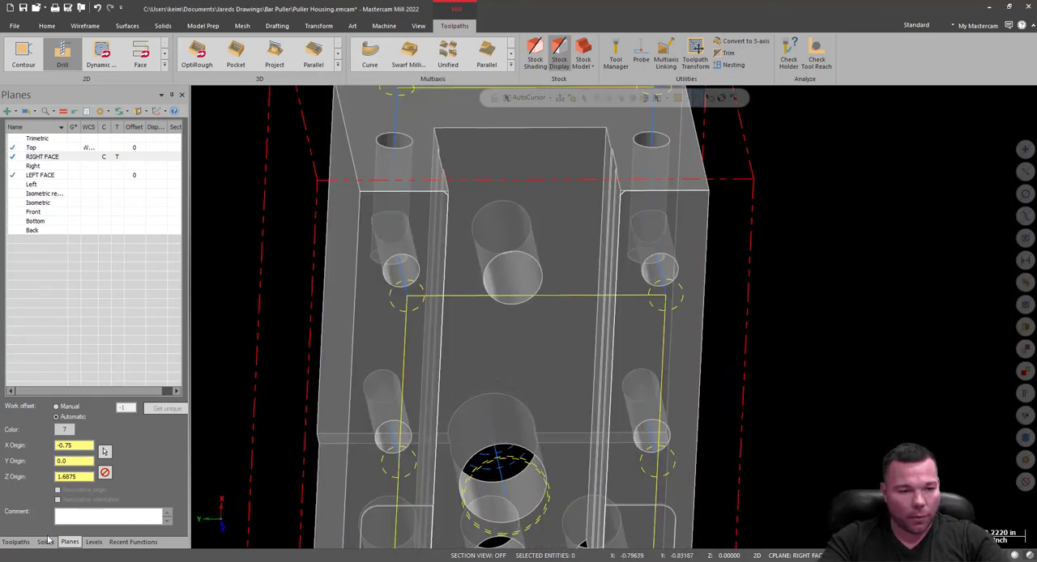
pyautogui.click(18, 542)
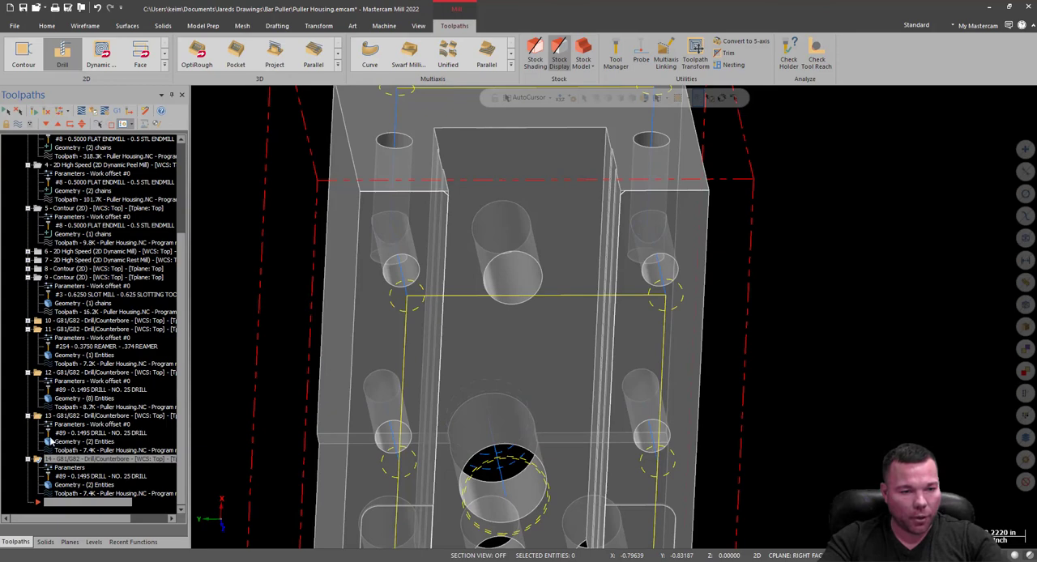
pyautogui.click(53, 425)
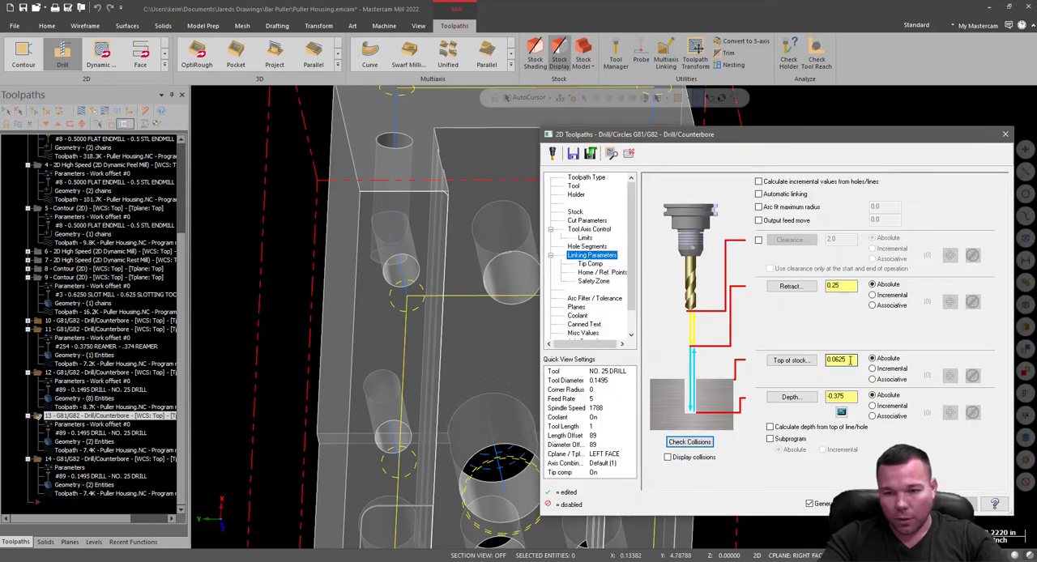
pyautogui.doubleClick(849, 361)
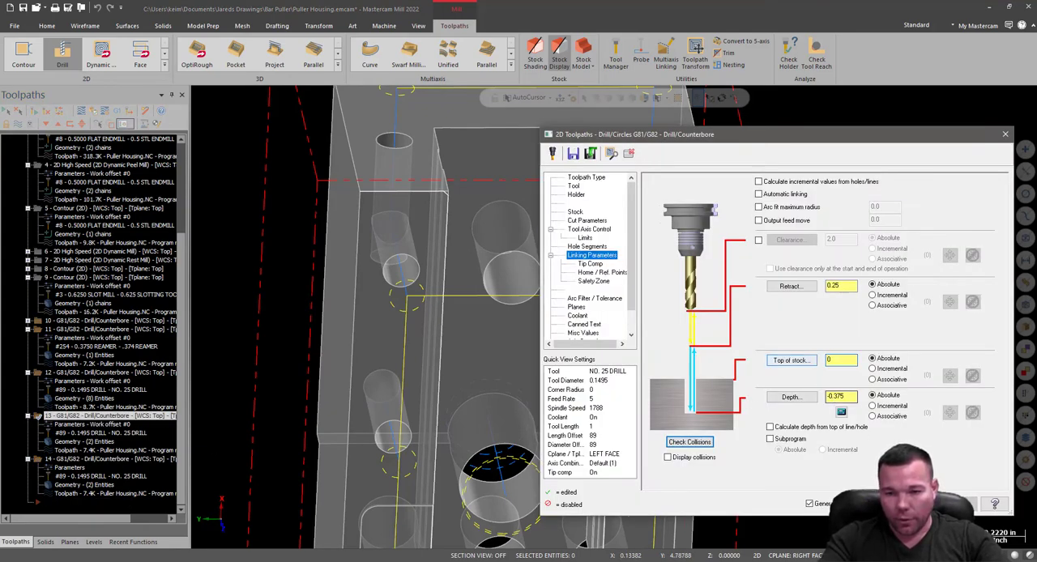
pyautogui.click(806, 363)
pyautogui.scroll(-5, 520, 373)
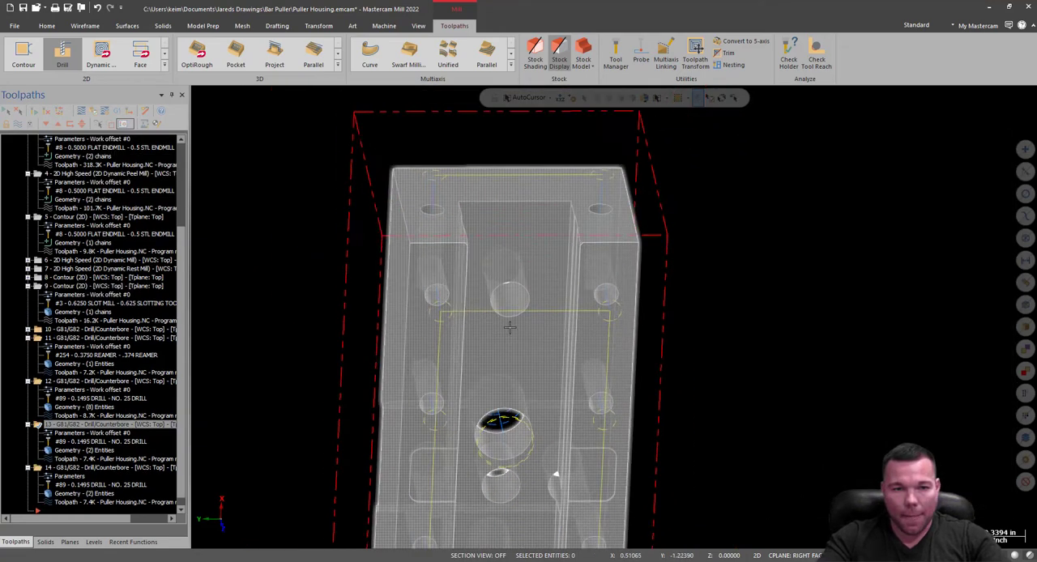
# Hide the toolpath display of drill operations 10 and 11, and collapse operations 2 through 10 in the operations list.
pyautogui.moveTo(568, 205); pyautogui.dragTo(650, 150, button='middle')
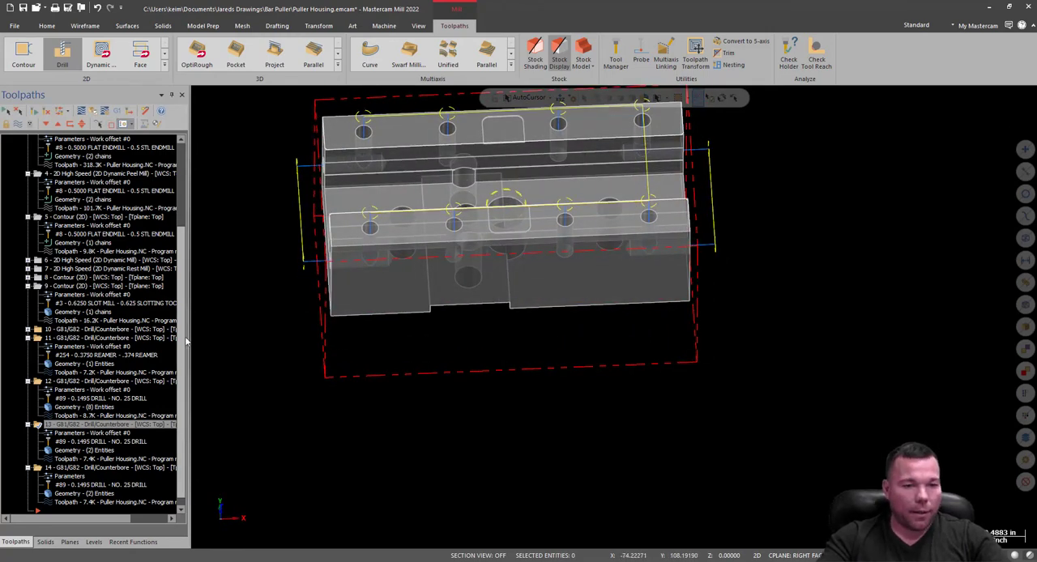
pyautogui.click(28, 330)
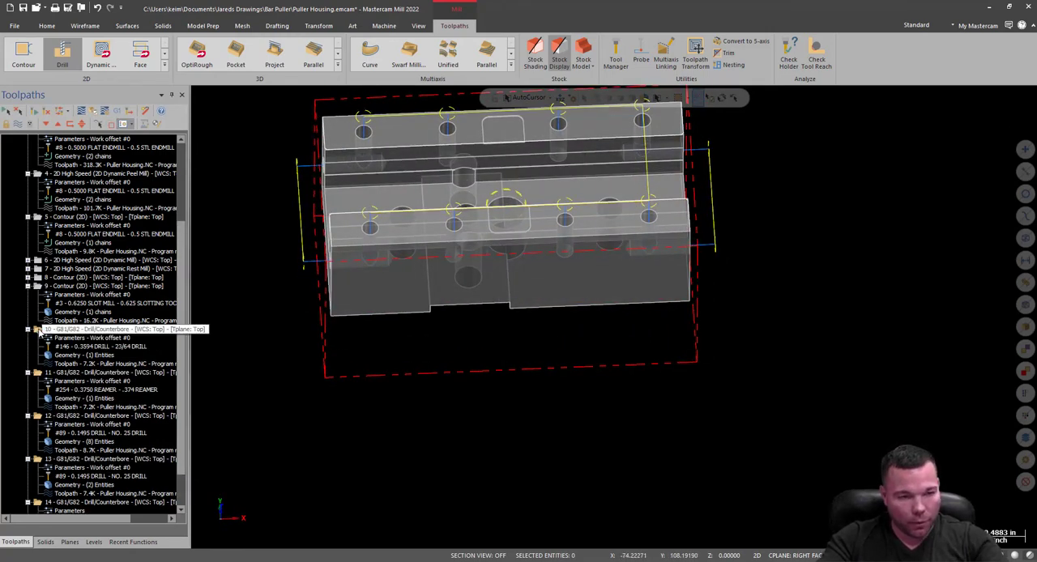
pyautogui.scroll(-2, 93, 330)
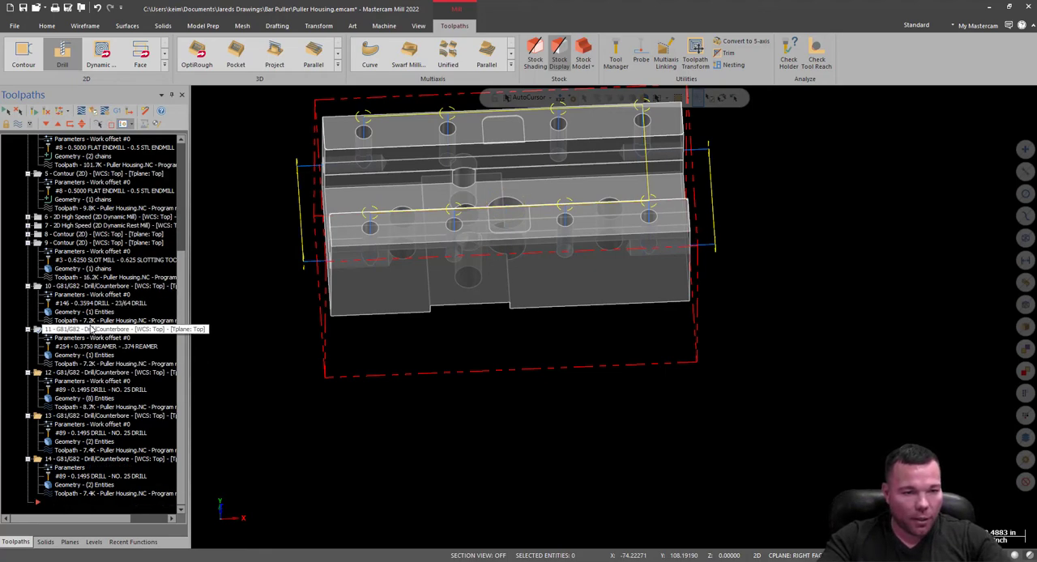
pyautogui.click(26, 287)
pyautogui.click(28, 277)
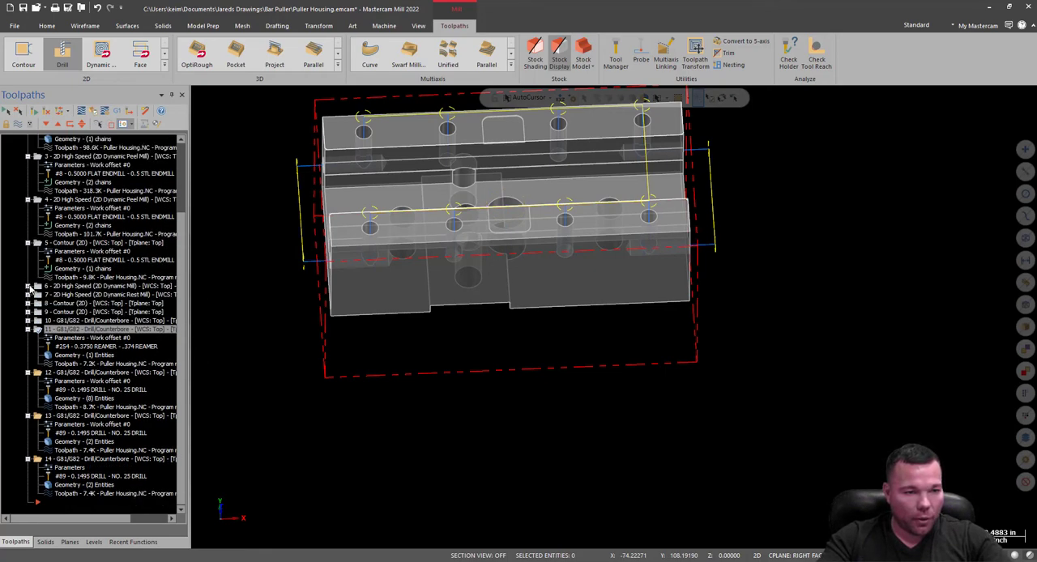
pyautogui.click(28, 242)
pyautogui.click(27, 235)
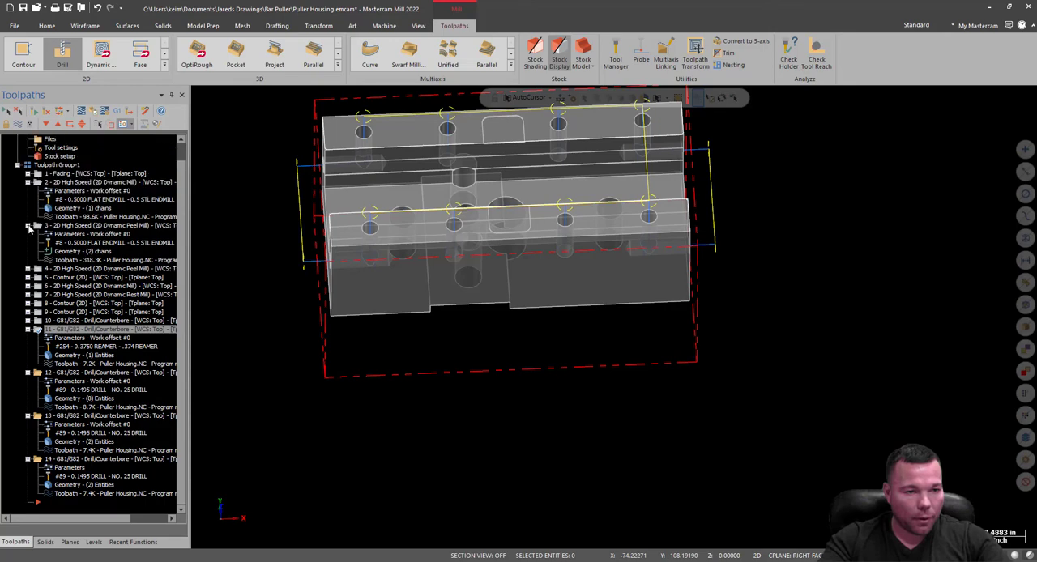
pyautogui.click(28, 226)
pyautogui.click(28, 209)
# Select the RIGHT FACE drill operation and save the part as Puller Housing in the Bar Puller folder.
pyautogui.click(57, 321)
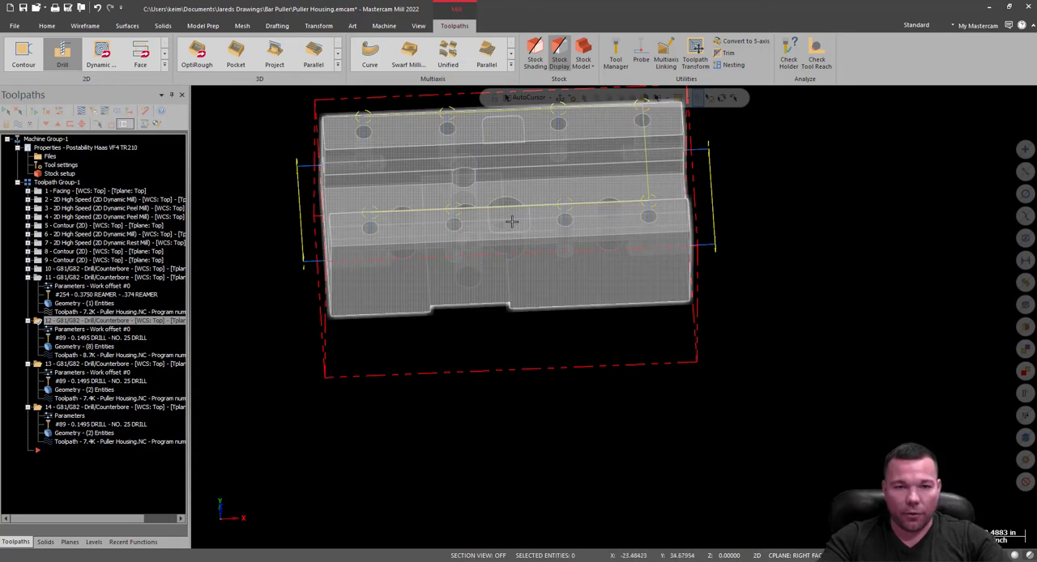
pyautogui.click(39, 407)
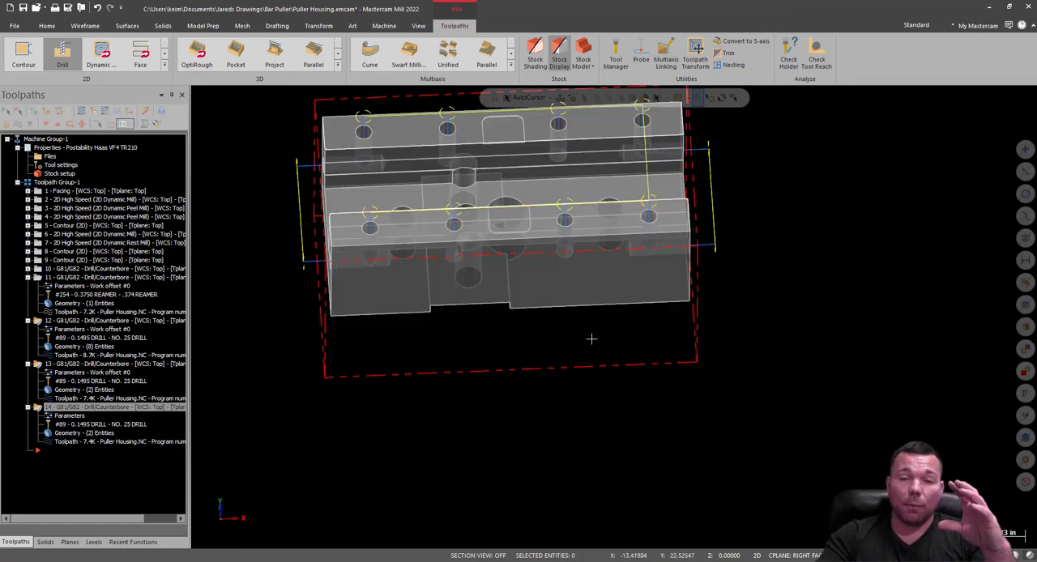
pyautogui.click(23, 8)
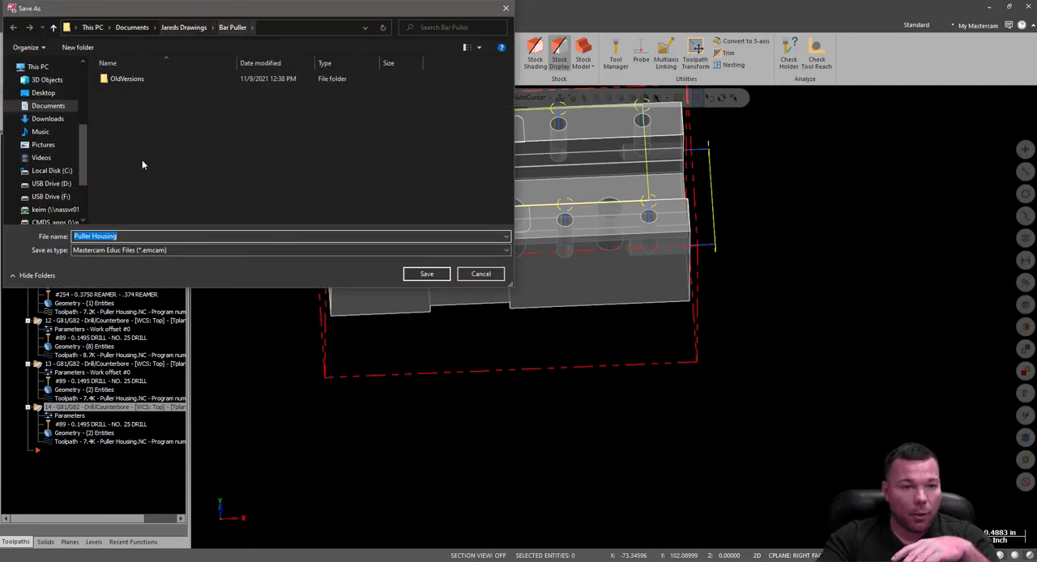
pyautogui.click(427, 275)
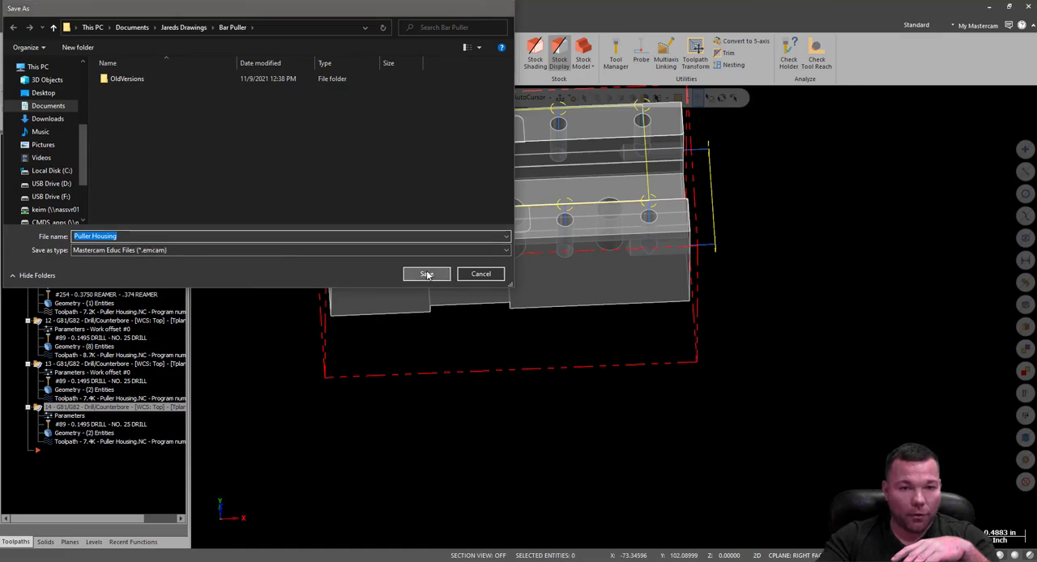
# Open the RAPTOR VISE file from the FIXTURES folder.
pyautogui.click(15, 27)
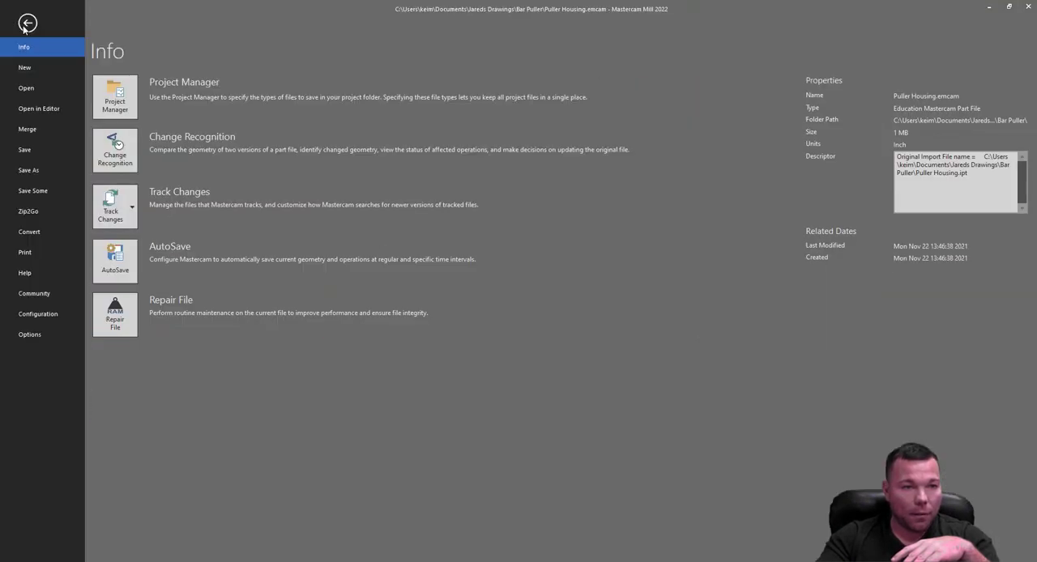
pyautogui.click(31, 89)
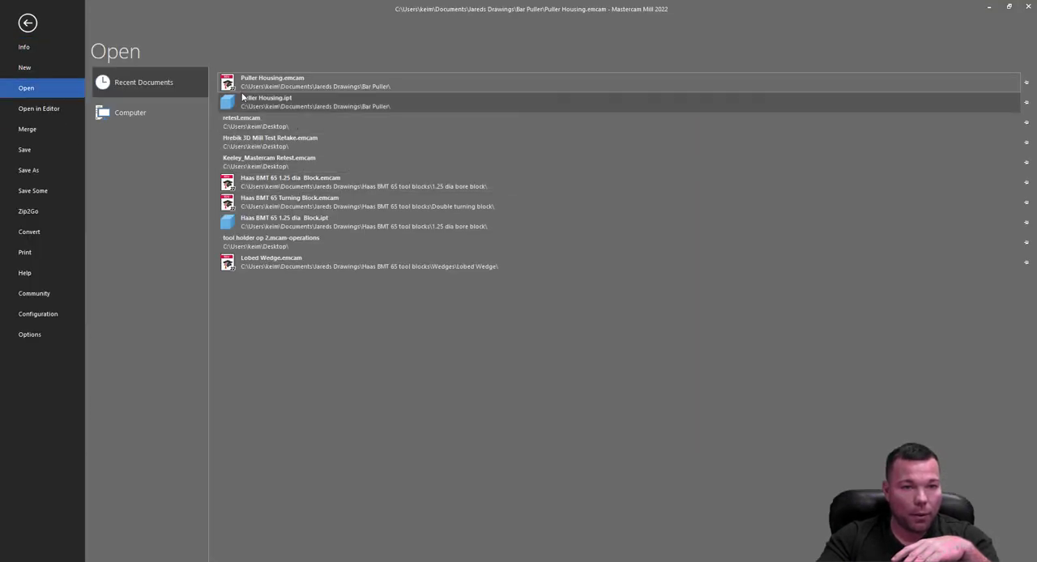
pyautogui.click(134, 116)
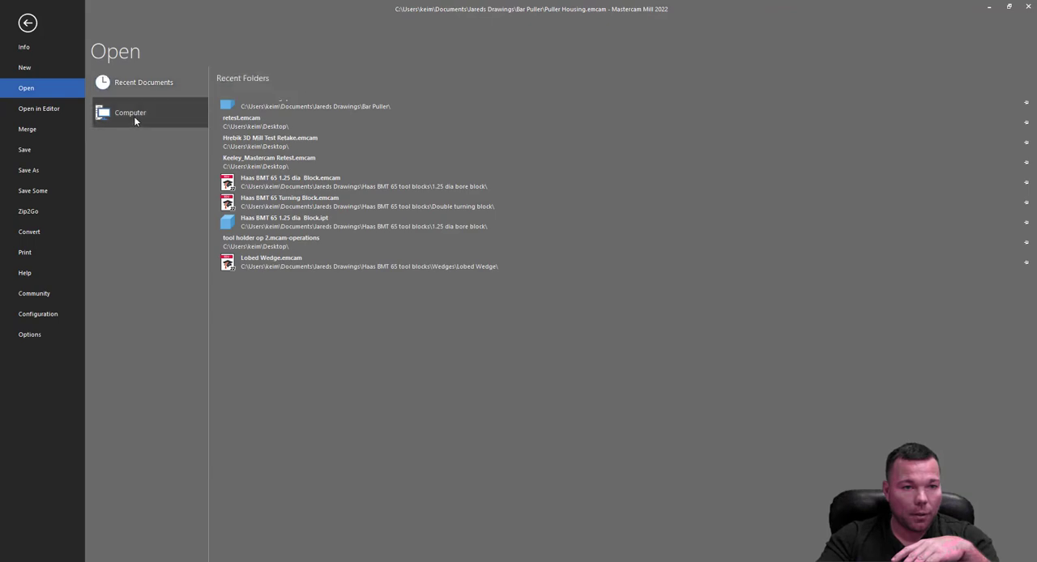
pyautogui.click(244, 312)
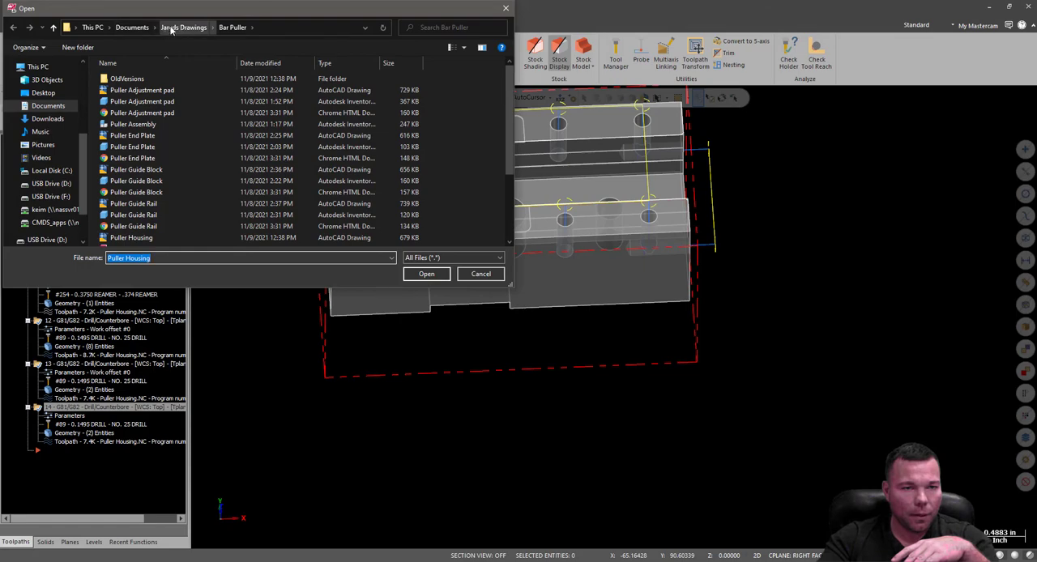
pyautogui.click(171, 27)
pyautogui.scroll(-3, 154, 219)
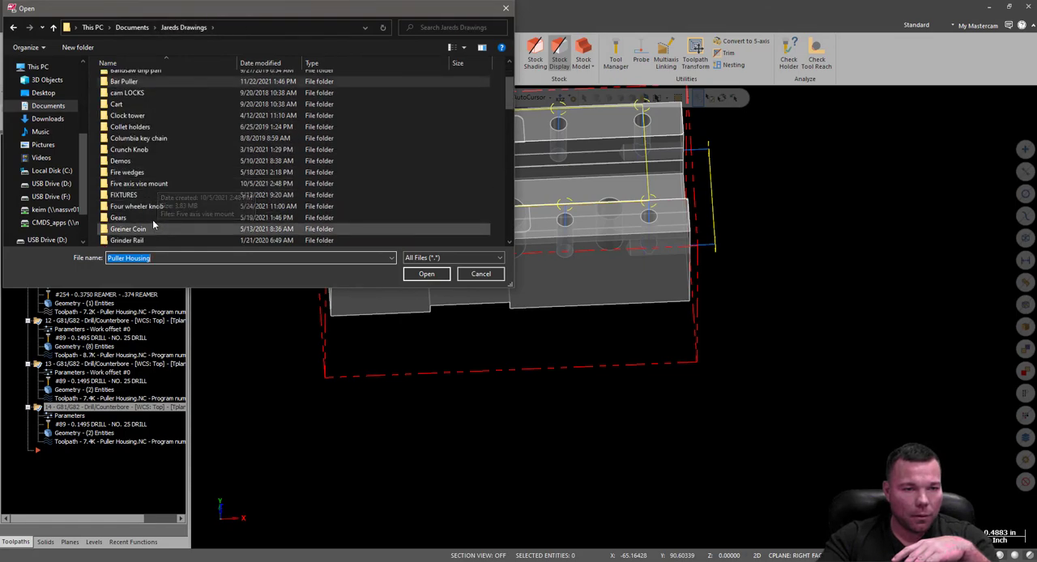
pyautogui.doubleClick(126, 195)
pyautogui.doubleClick(128, 80)
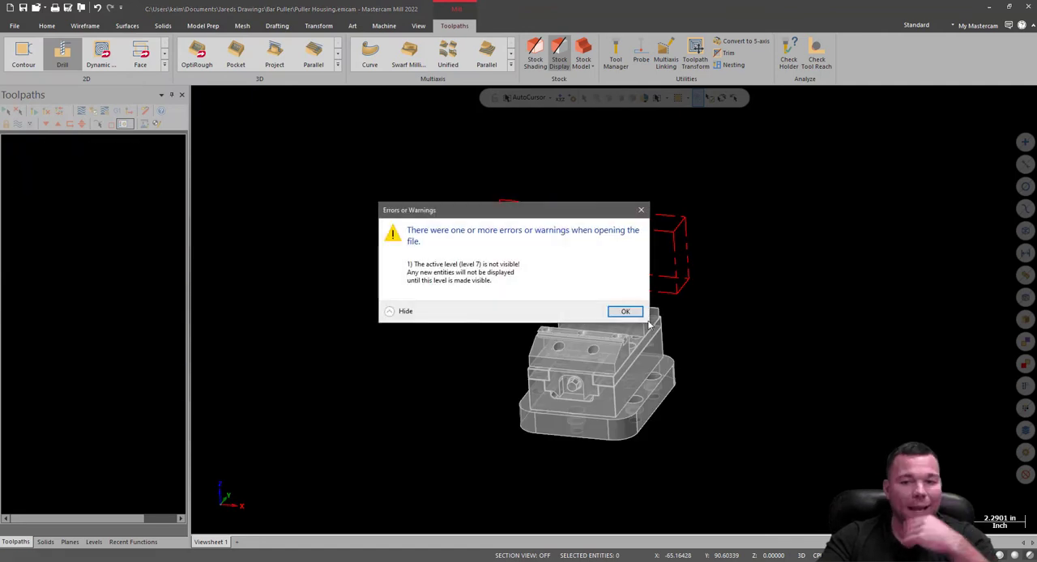
pyautogui.press('Return')
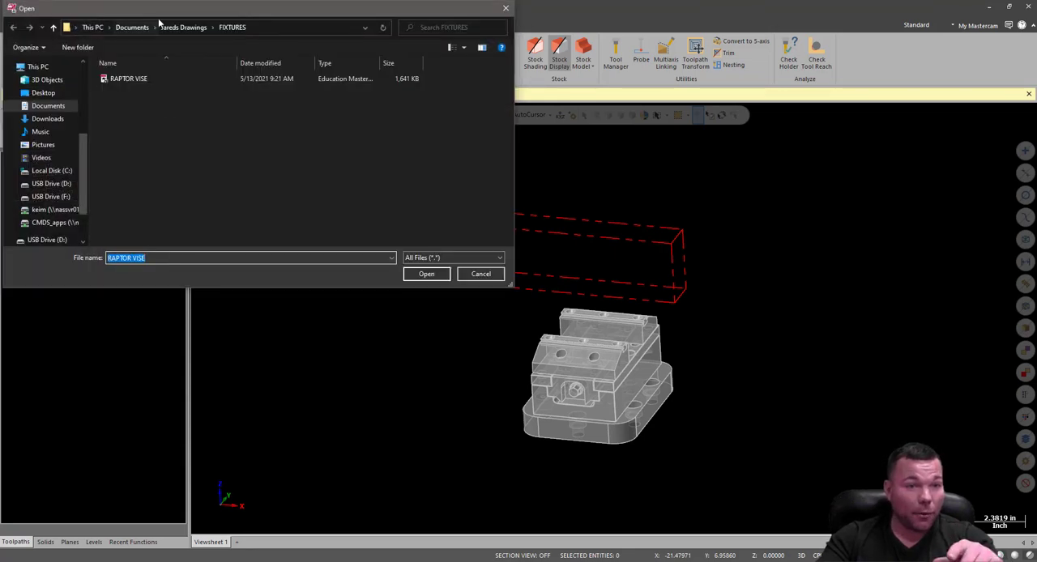
# Reopen the Puller Housing Mastercam file from the Bar Puller folder.
pyautogui.click(177, 27)
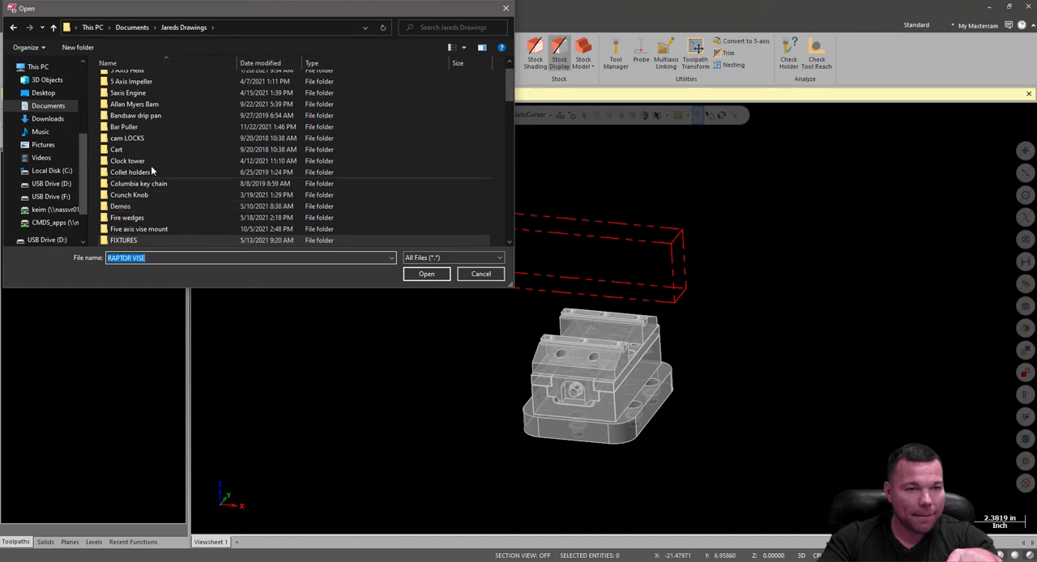
pyautogui.doubleClick(129, 127)
pyautogui.scroll(-5, 134, 162)
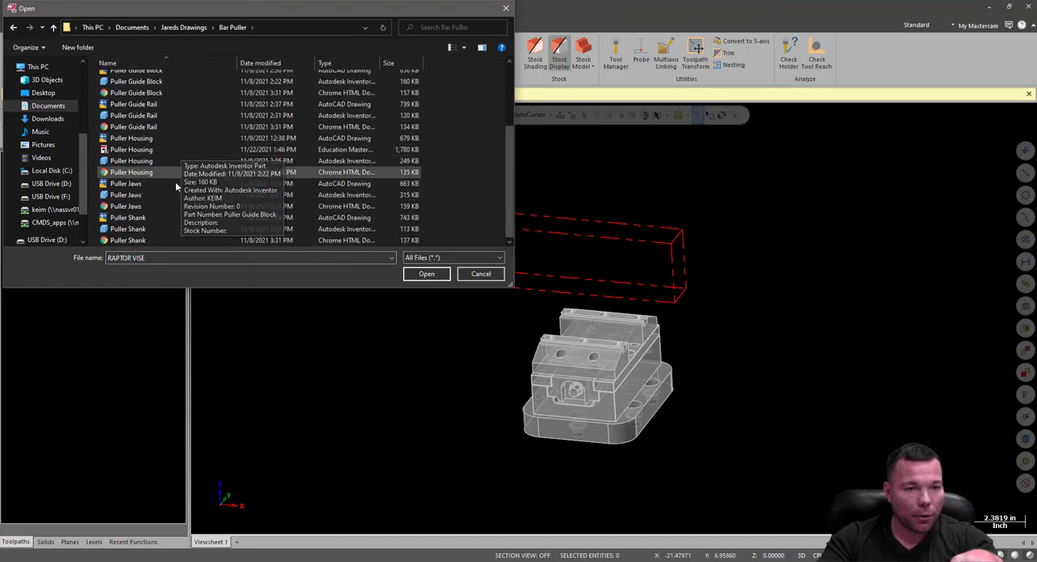
pyautogui.doubleClick(132, 150)
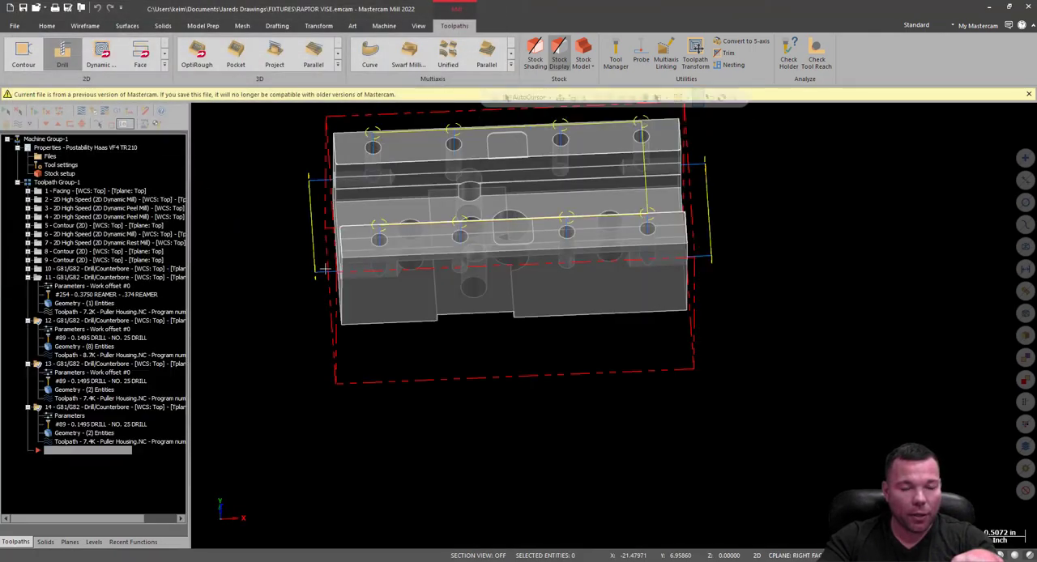
# Merge the RAPTOR VISE file from the FIXTURES folder into the Puller Housing part.
pyautogui.click(14, 26)
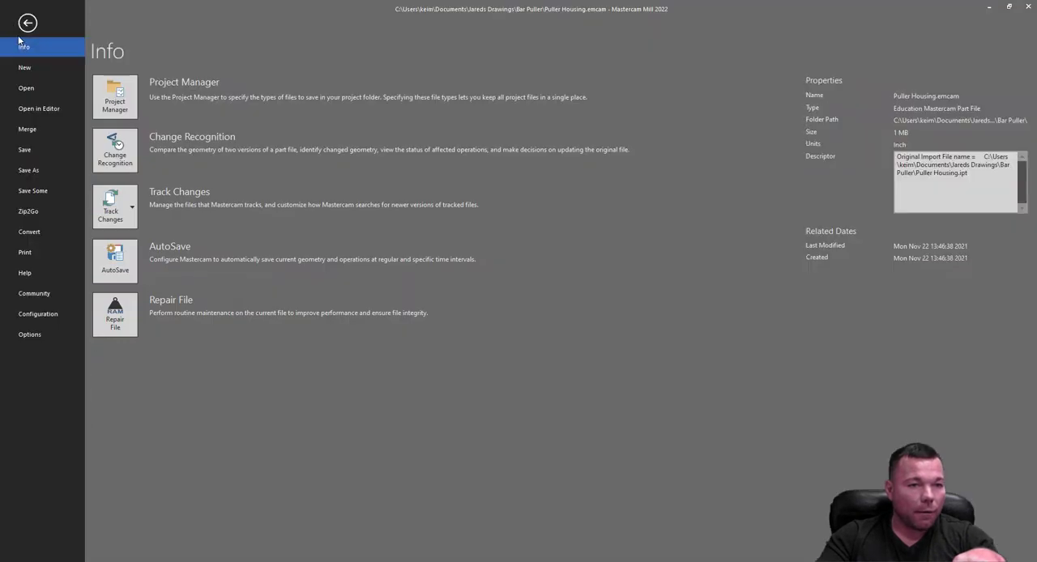
pyautogui.press('Escape')
pyautogui.hotkey('ctrl', 'o')
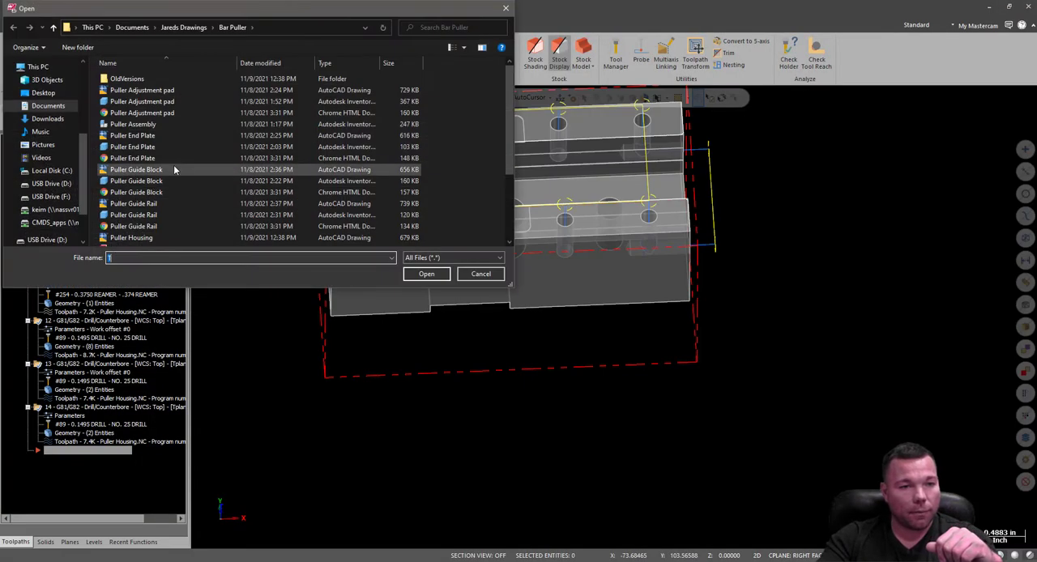
pyautogui.scroll(-3, 178, 173)
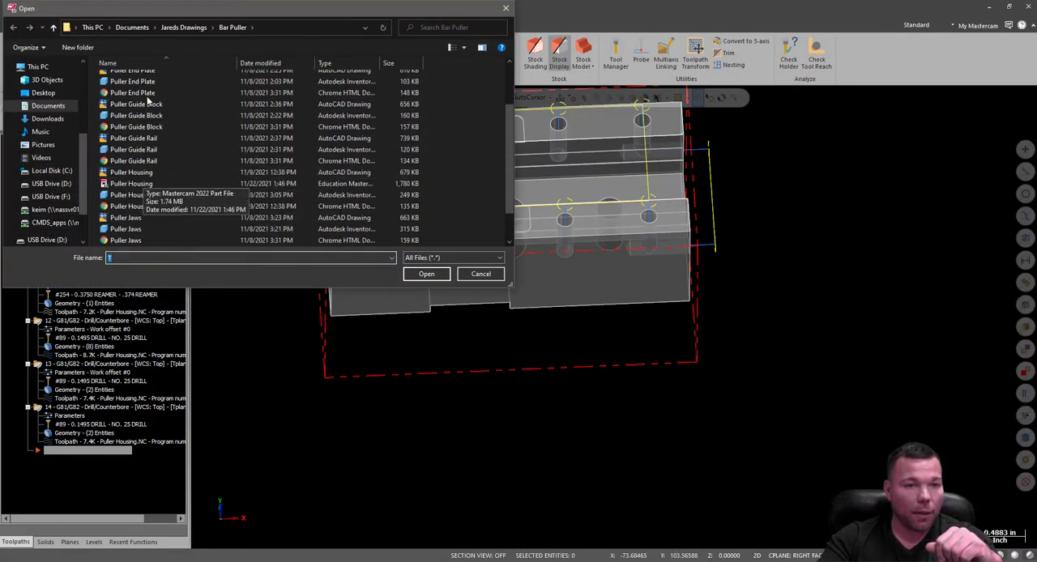
pyautogui.click(183, 27)
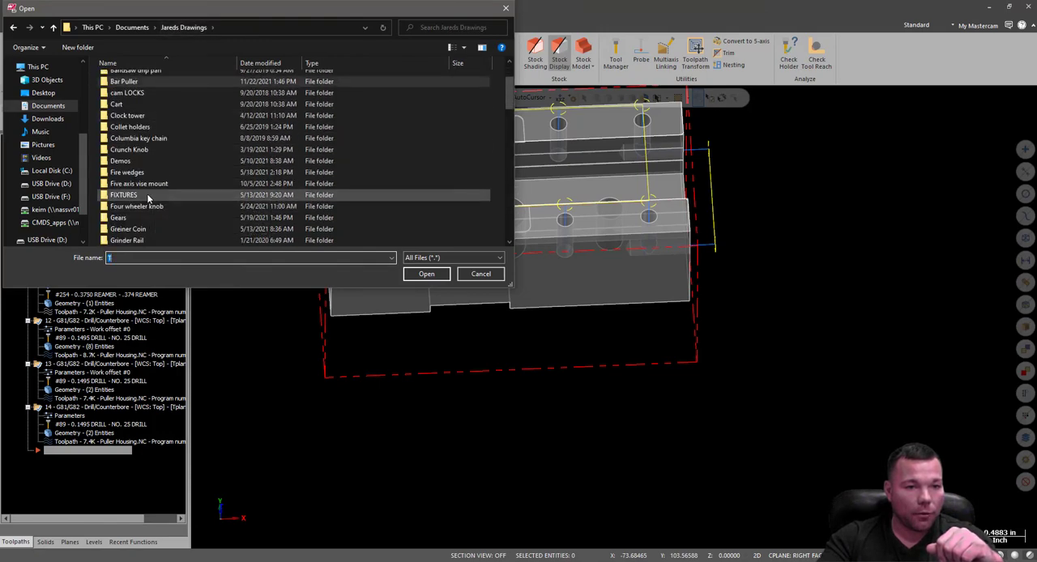
pyautogui.doubleClick(146, 195)
pyautogui.doubleClick(130, 76)
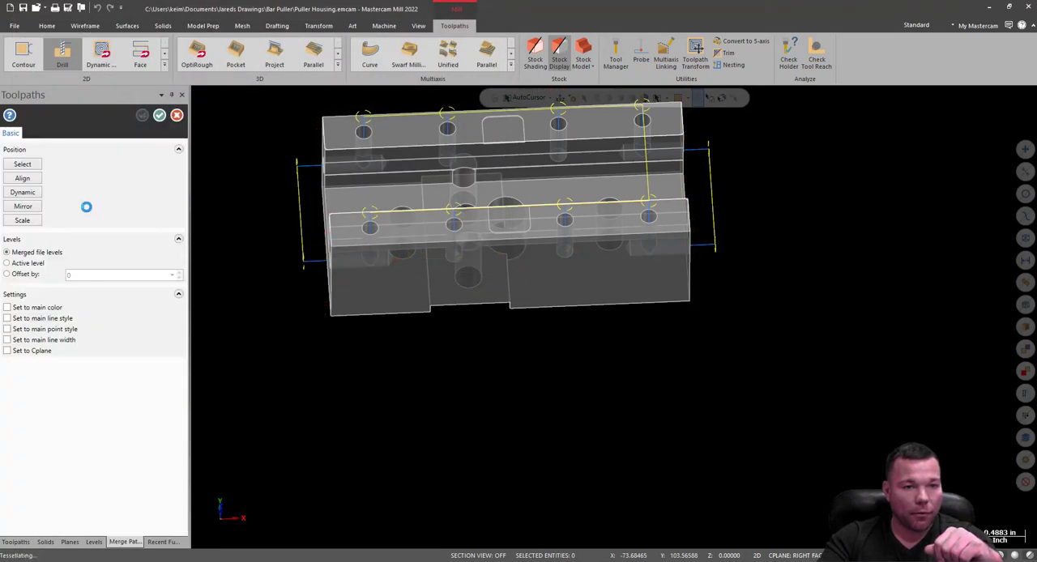
# Move the merged vise up about 3.27 in toward the housing in the right view using Dynamic, and accept the merge placement.
pyautogui.scroll(-4, 580, 356)
pyautogui.moveTo(661, 387); pyautogui.dragTo(842, 348, button='middle')
pyautogui.scroll(-5, 842, 347)
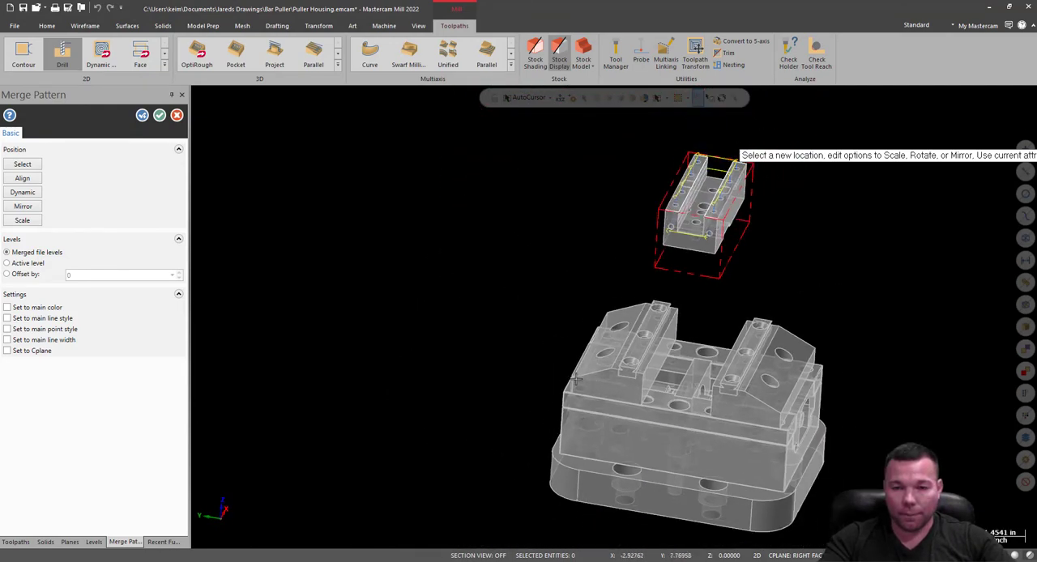
pyautogui.scroll(1, 740, 297)
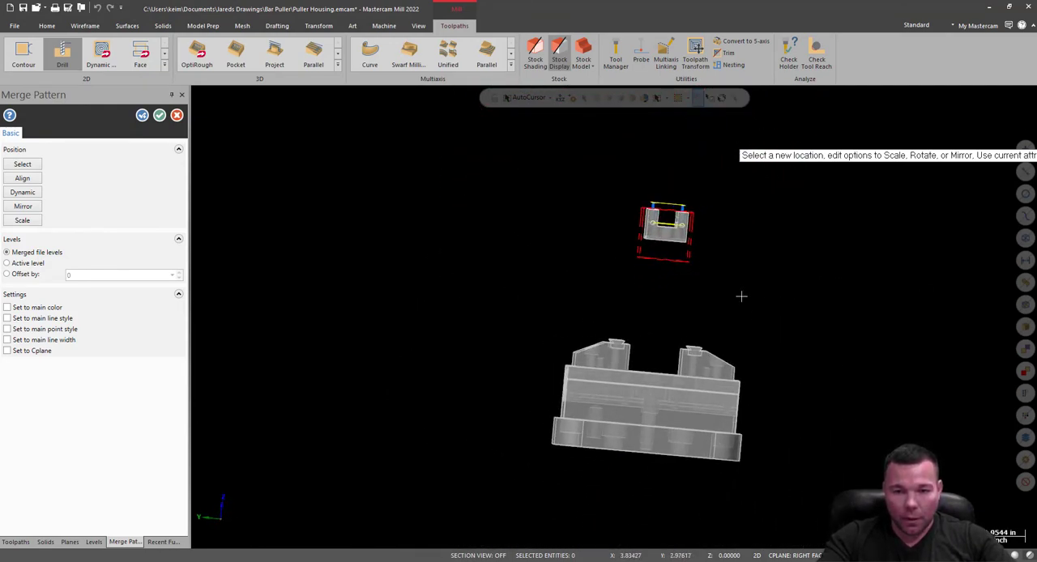
pyautogui.rightClick(741, 297)
pyautogui.click(788, 379)
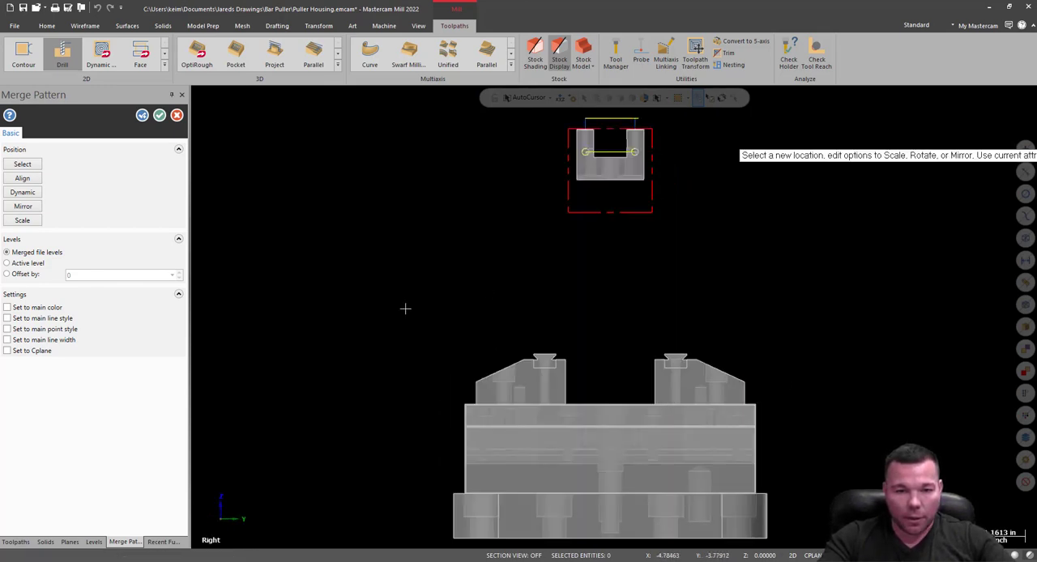
pyautogui.click(32, 197)
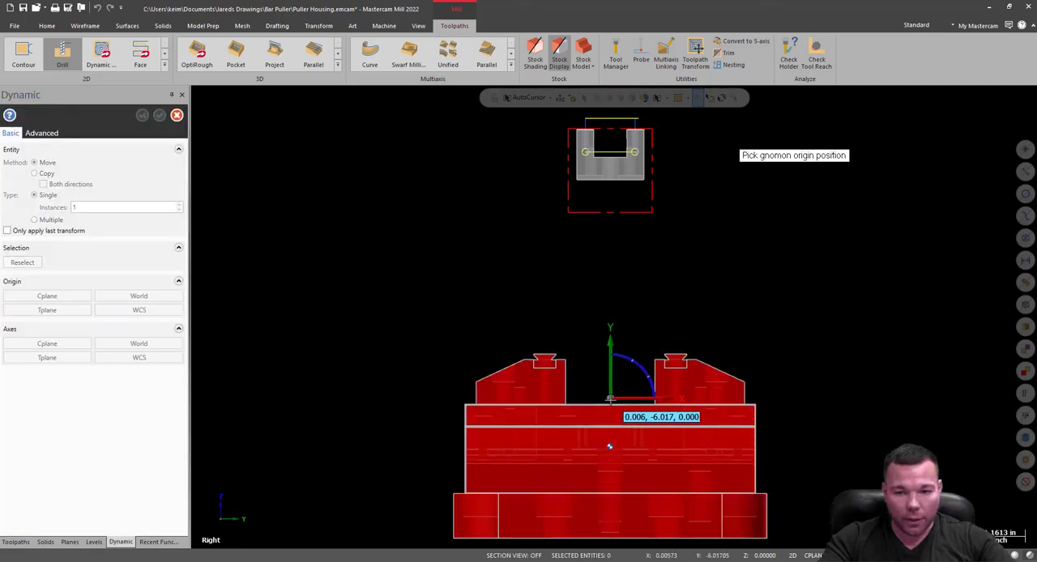
pyautogui.click(610, 399)
pyautogui.click(611, 387)
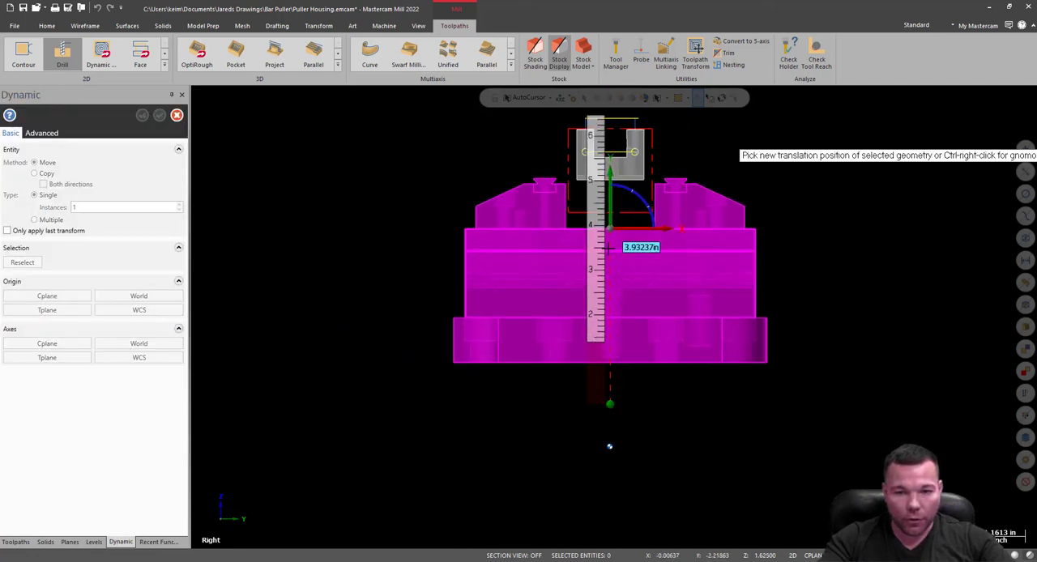
pyautogui.scroll(4, 612, 257)
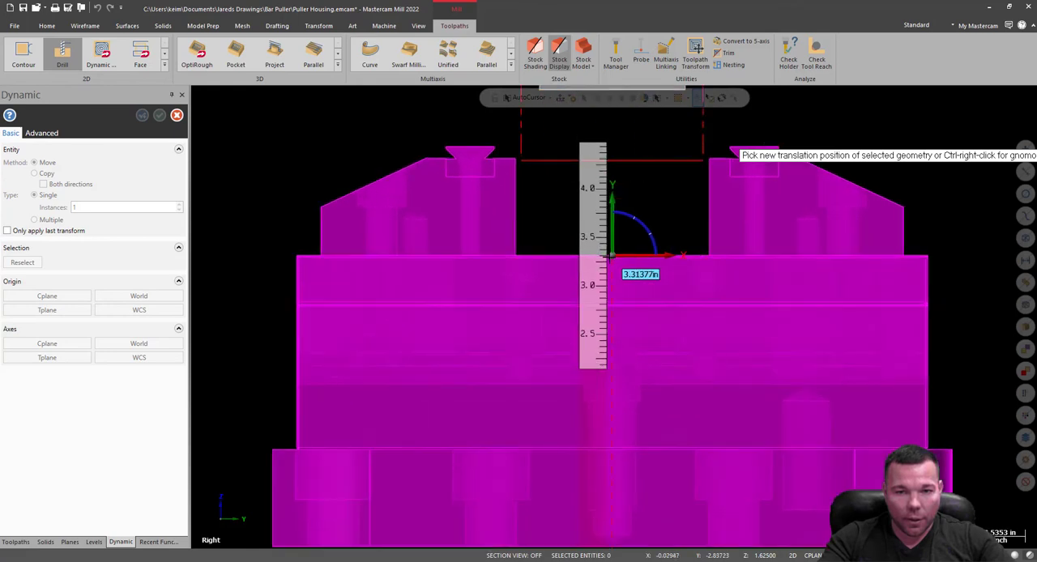
pyautogui.scroll(2, 612, 256)
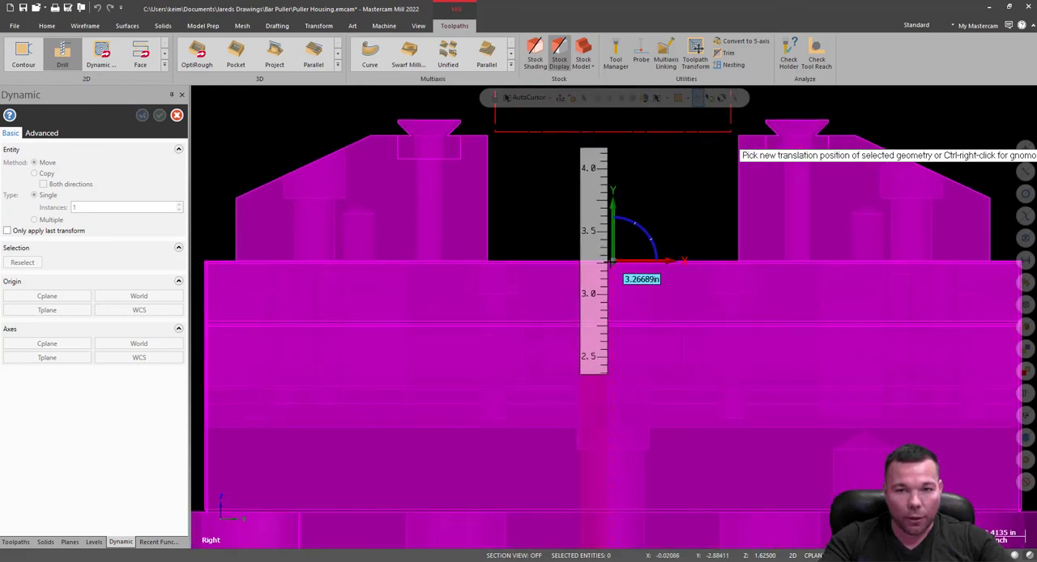
pyautogui.click(612, 261)
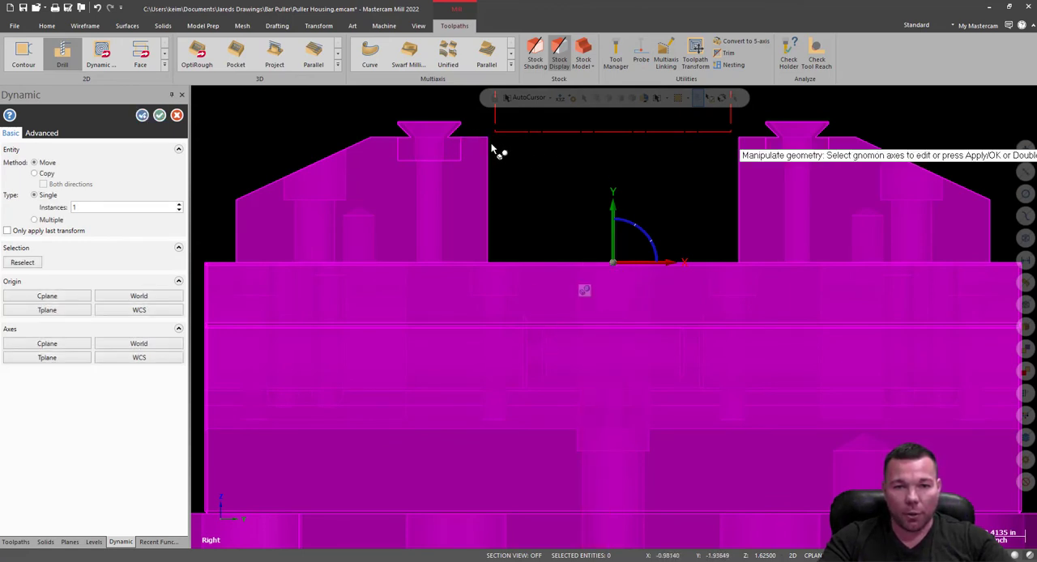
pyautogui.click(161, 115)
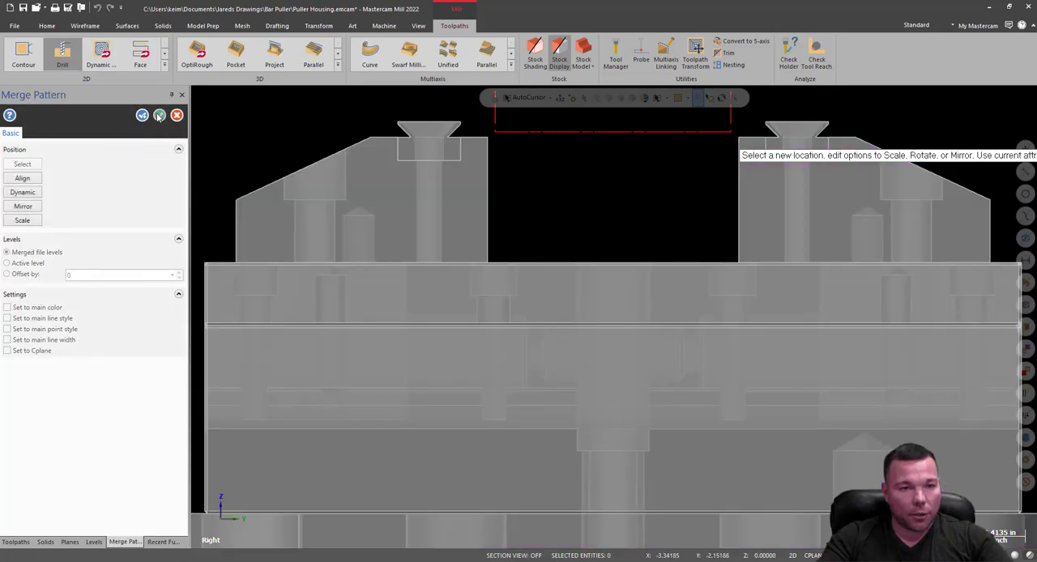
pyautogui.click(159, 116)
# Try to move the left vise jaw and its carrier inward along the vise bed with Dynamic in the right view.
pyautogui.click(384, 190)
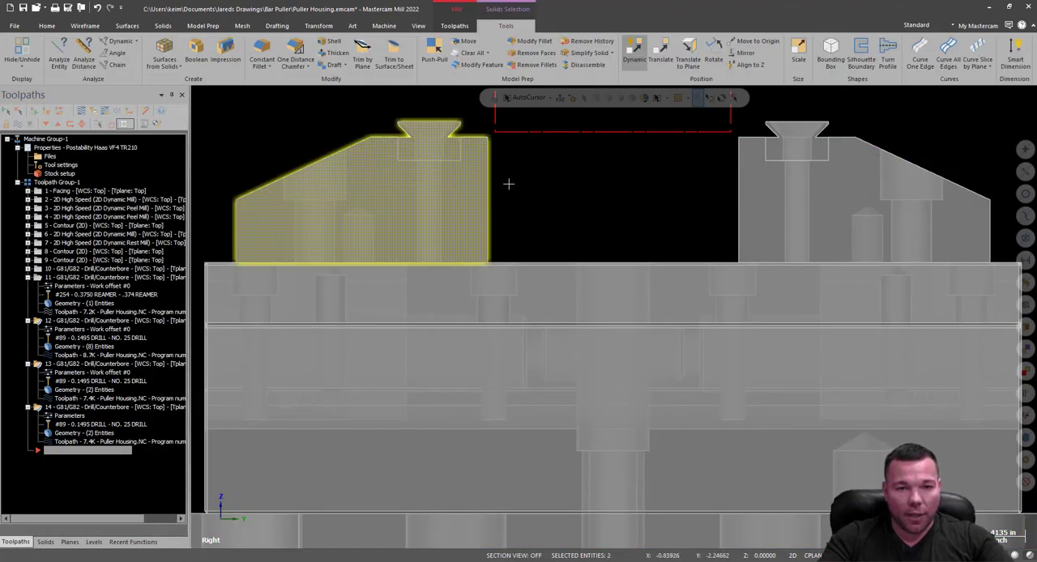
pyautogui.moveTo(508, 184); pyautogui.dragTo(204, 293, button='middle')
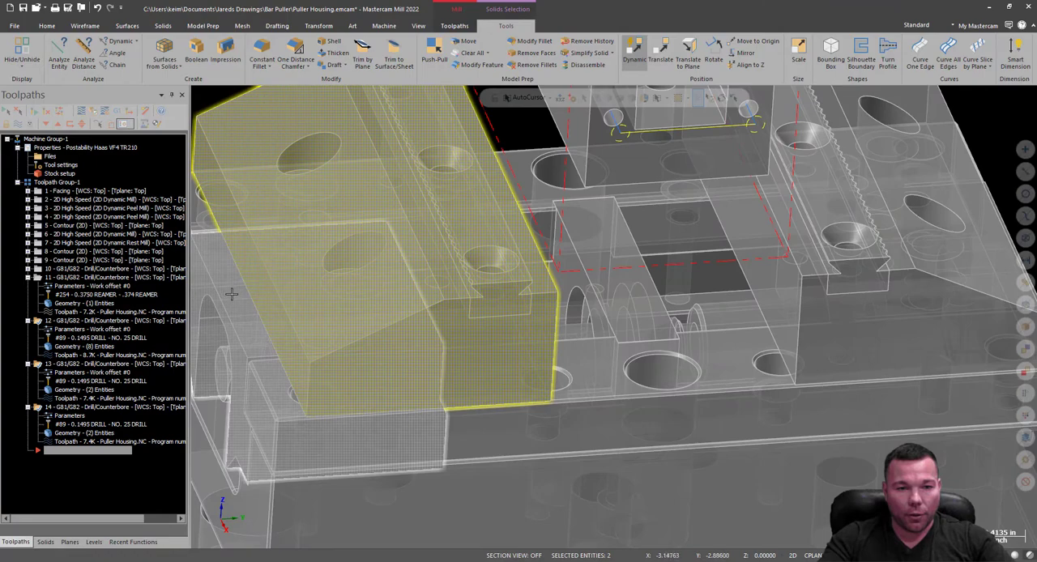
pyautogui.click(278, 301)
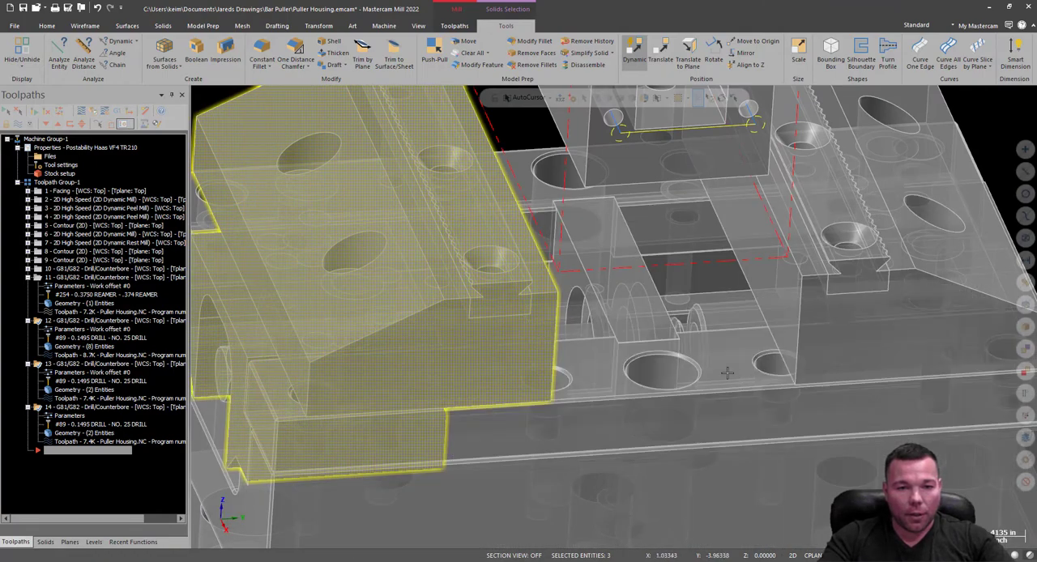
pyautogui.moveTo(727, 373); pyautogui.dragTo(718, 366, button='middle')
pyautogui.rightClick(304, 108)
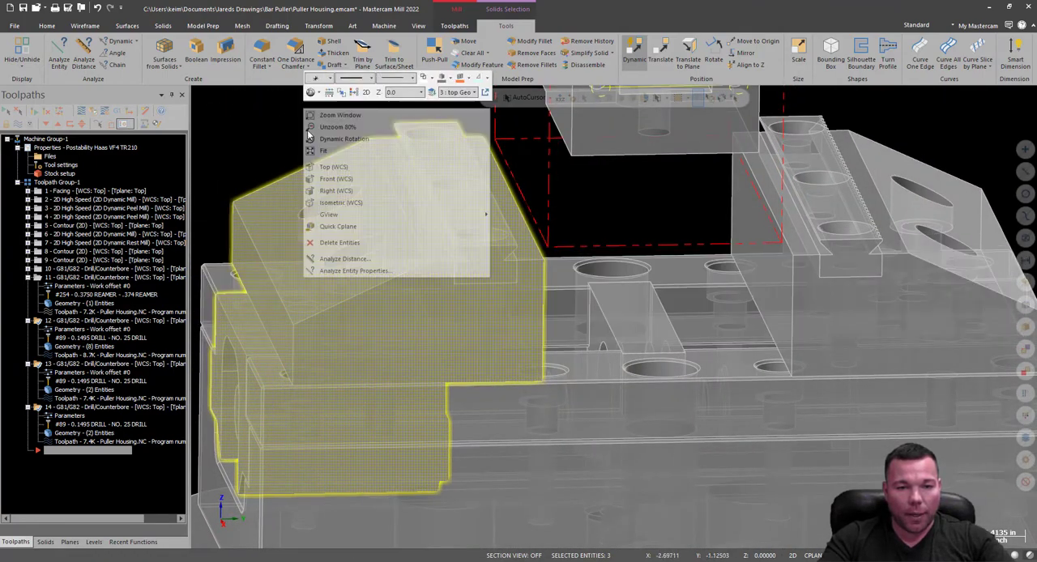
pyautogui.click(337, 190)
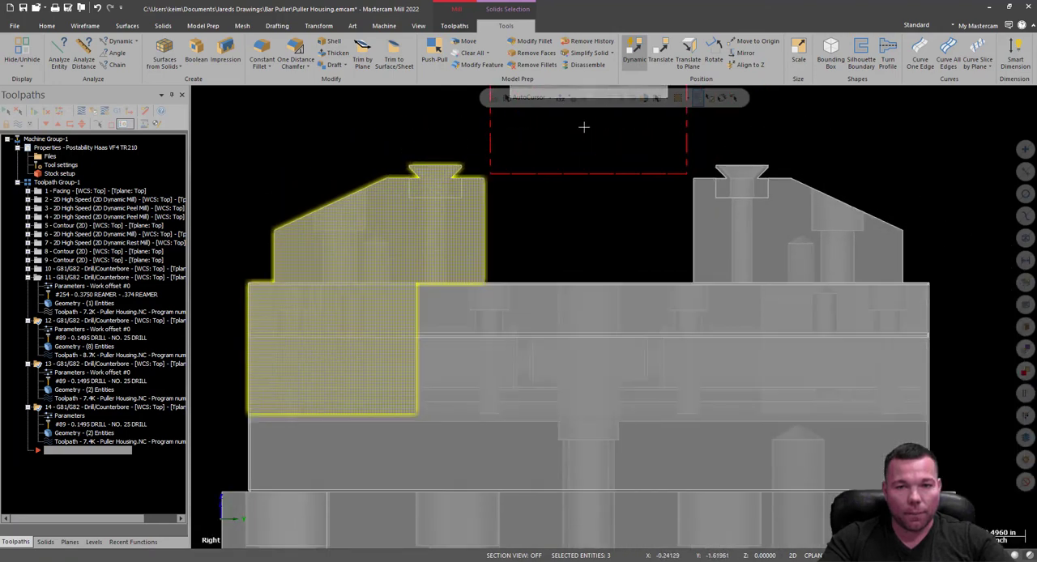
pyautogui.click(635, 51)
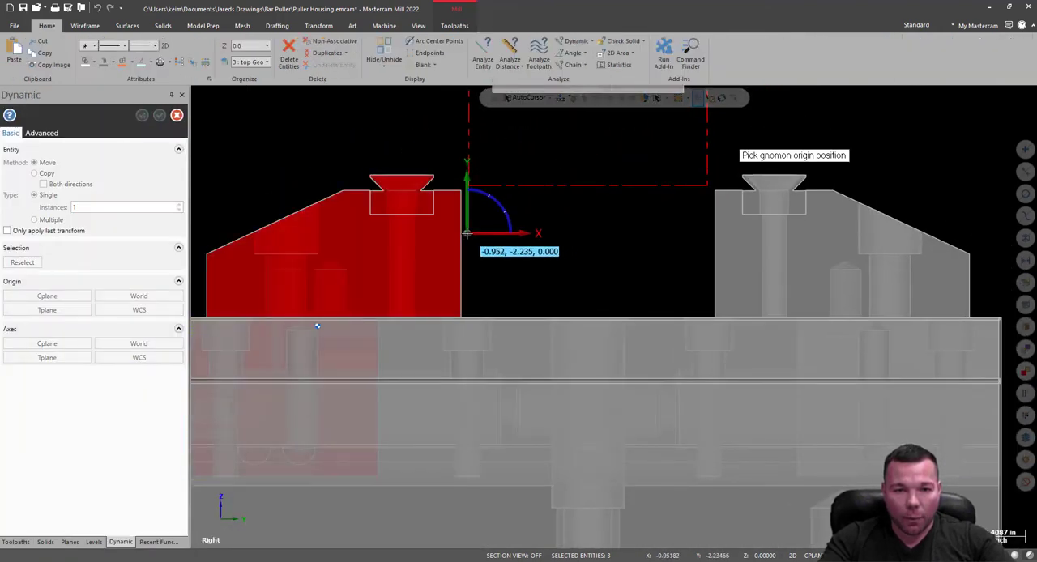
pyautogui.click(462, 192)
pyautogui.click(487, 192)
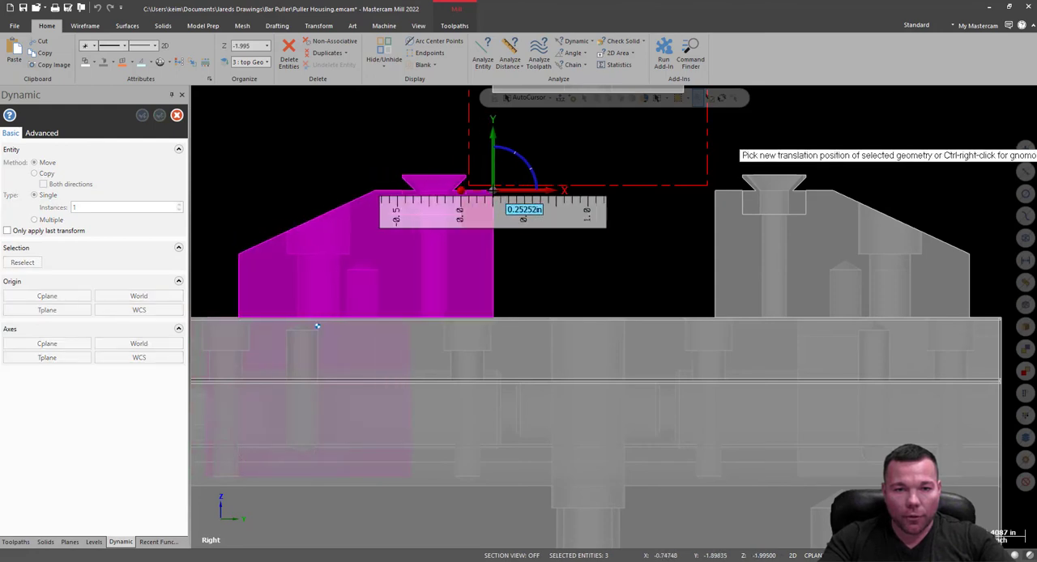
pyautogui.click(496, 321)
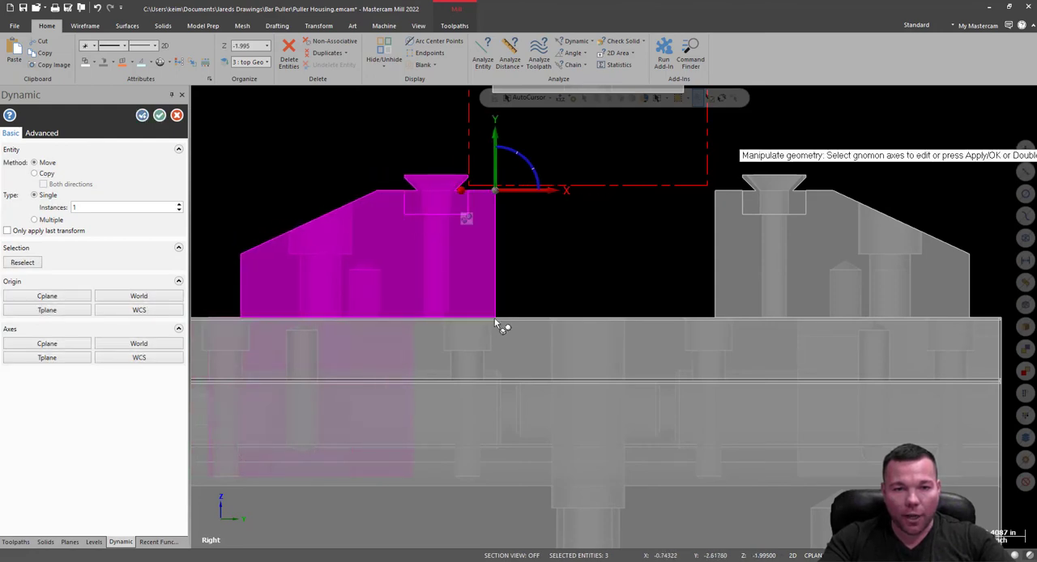
pyautogui.click(159, 115)
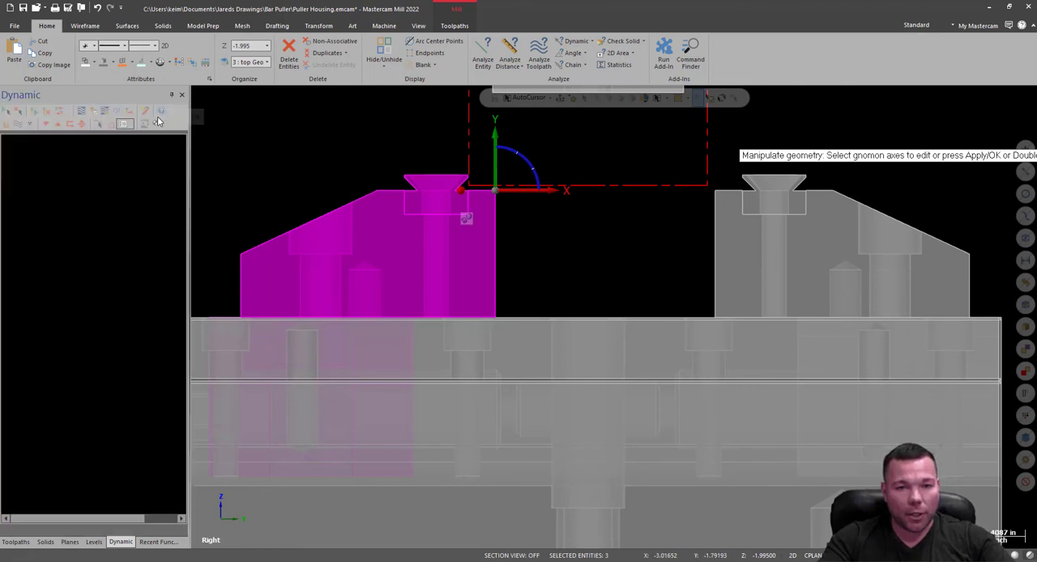
pyautogui.click(98, 8)
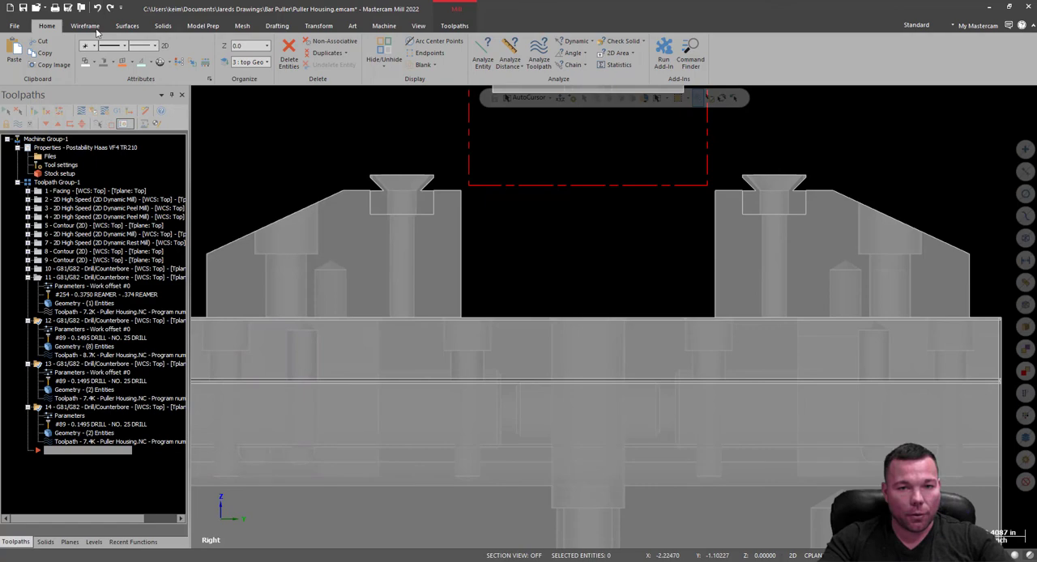
# Select the left vise jaw, its grip insert and carrier, and move them 0.275 in inward with Dynamic.
pyautogui.click(349, 251)
pyautogui.moveTo(523, 246); pyautogui.dragTo(433, 210, button='middle')
pyautogui.click(433, 210)
pyautogui.scroll(-3, 639, 234)
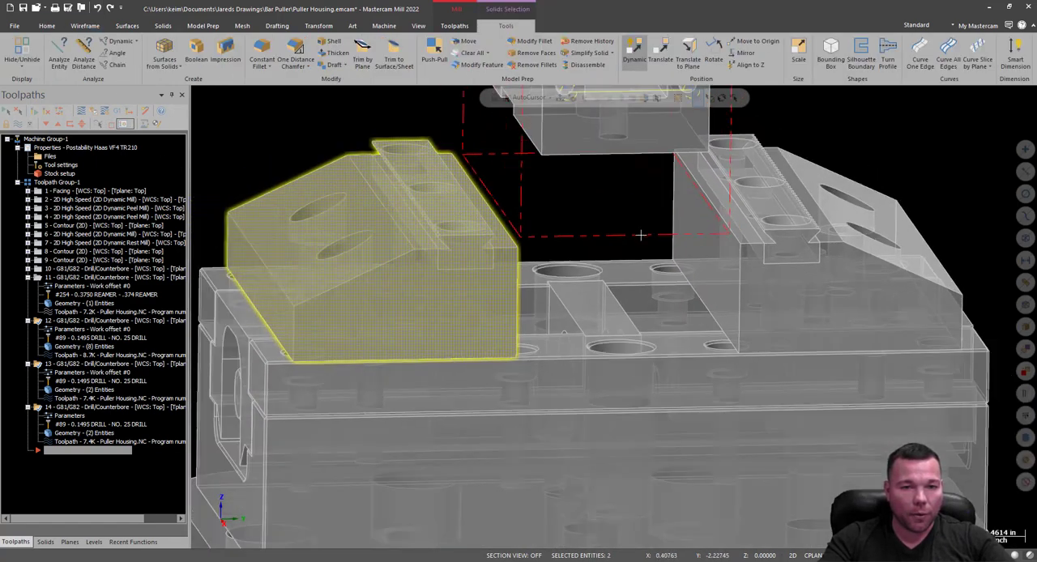
pyautogui.click(265, 306)
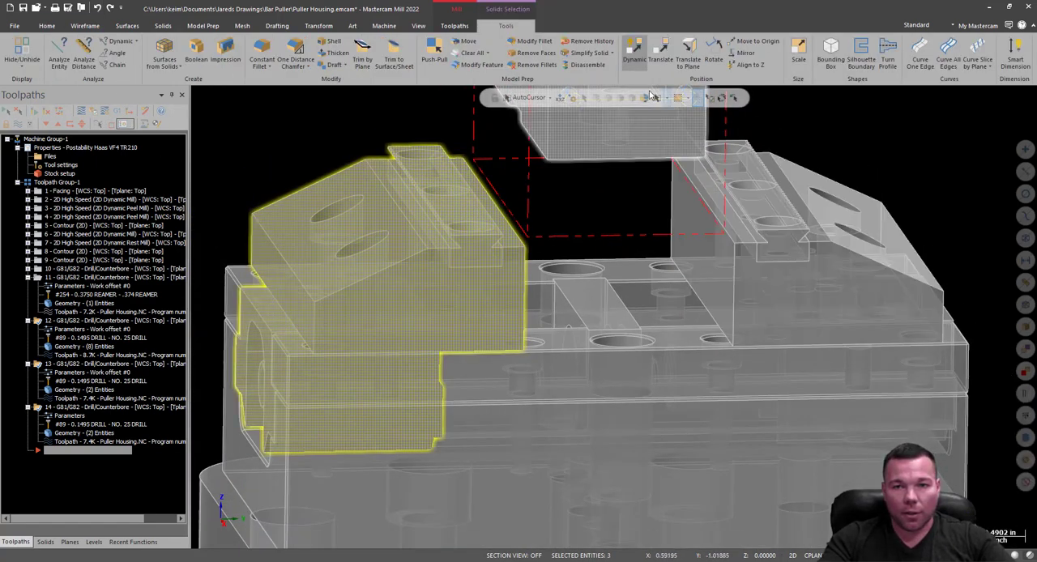
pyautogui.click(634, 52)
pyautogui.rightClick(253, 105)
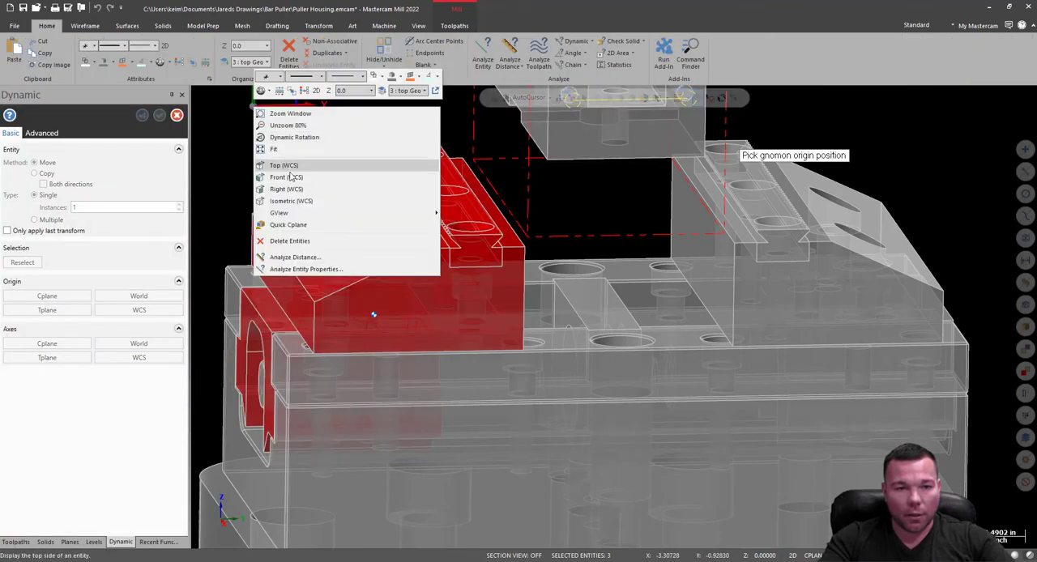
pyautogui.click(322, 181)
pyautogui.rightClick(322, 184)
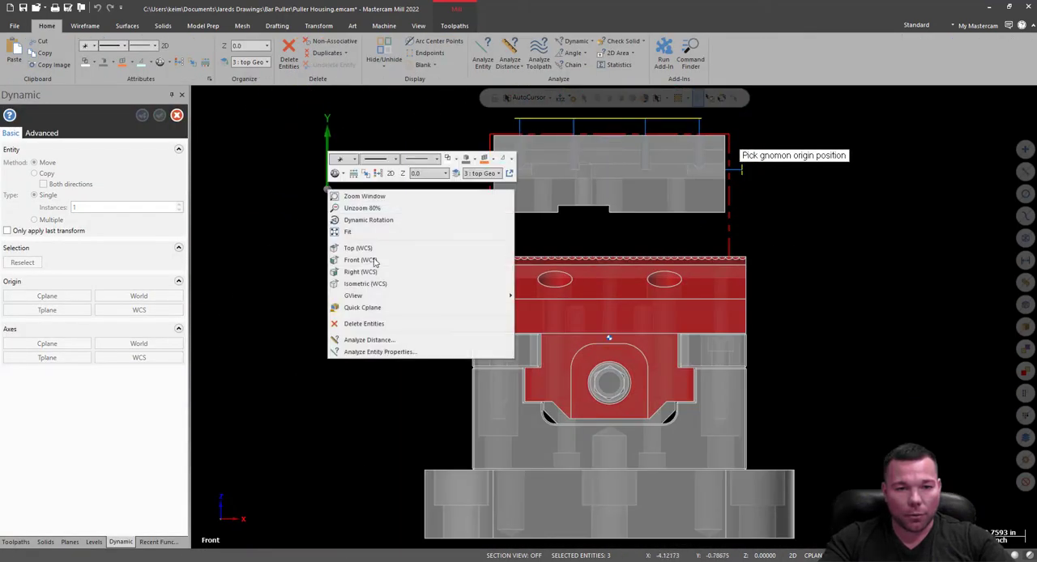
pyautogui.click(373, 271)
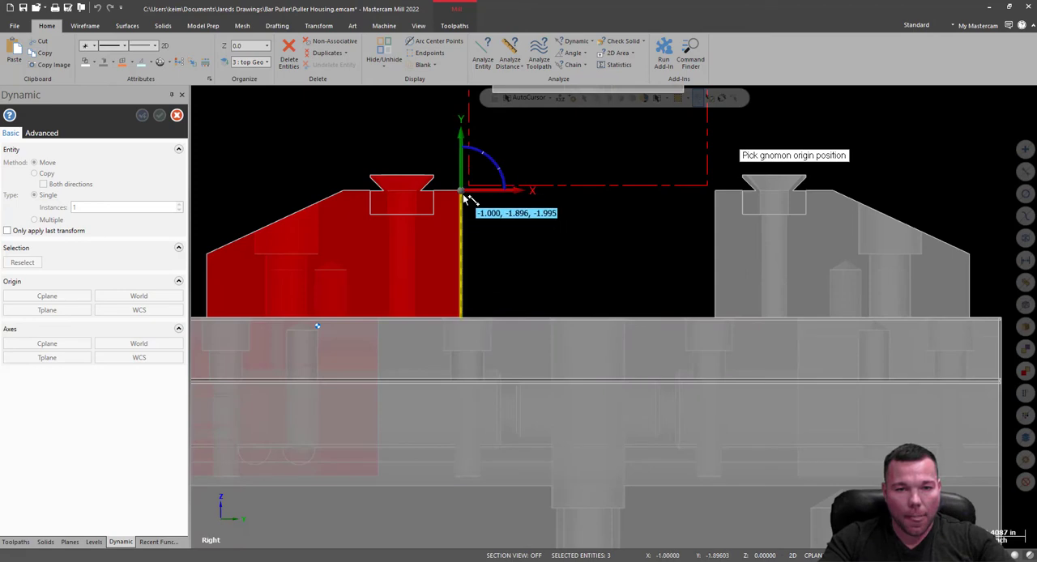
pyautogui.click(461, 192)
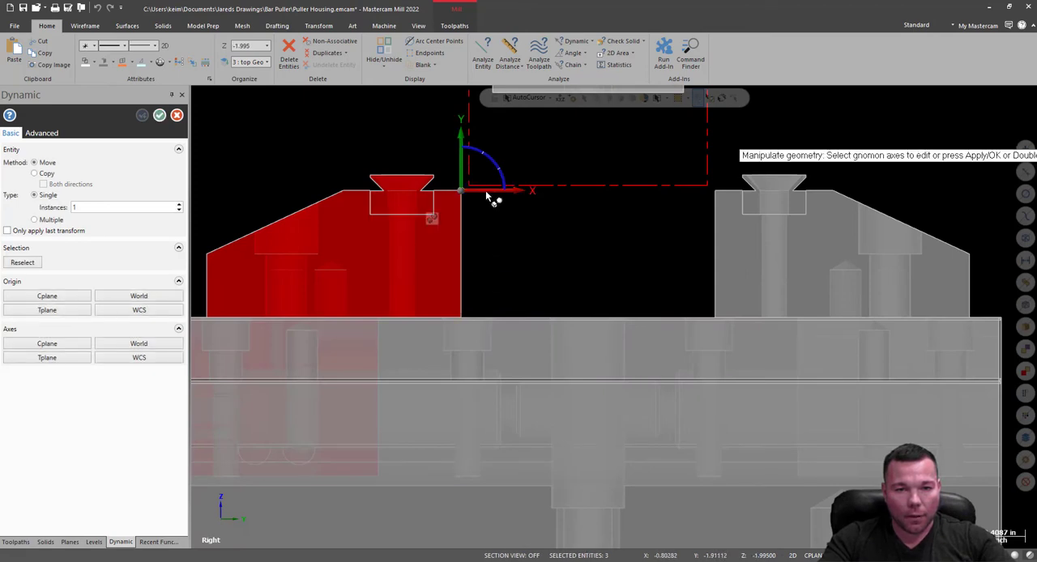
pyautogui.click(513, 201)
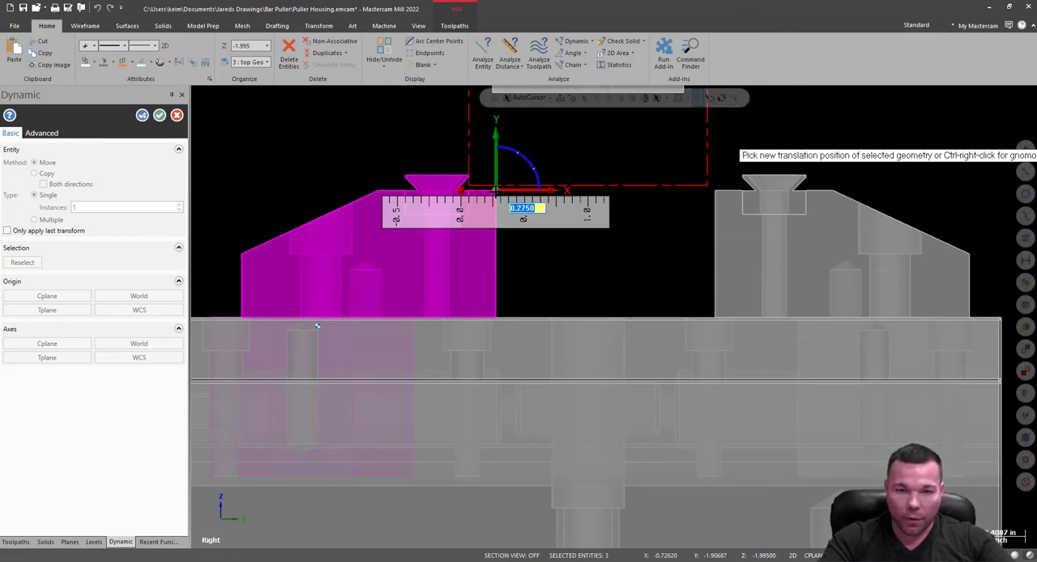
pyautogui.press('Return')
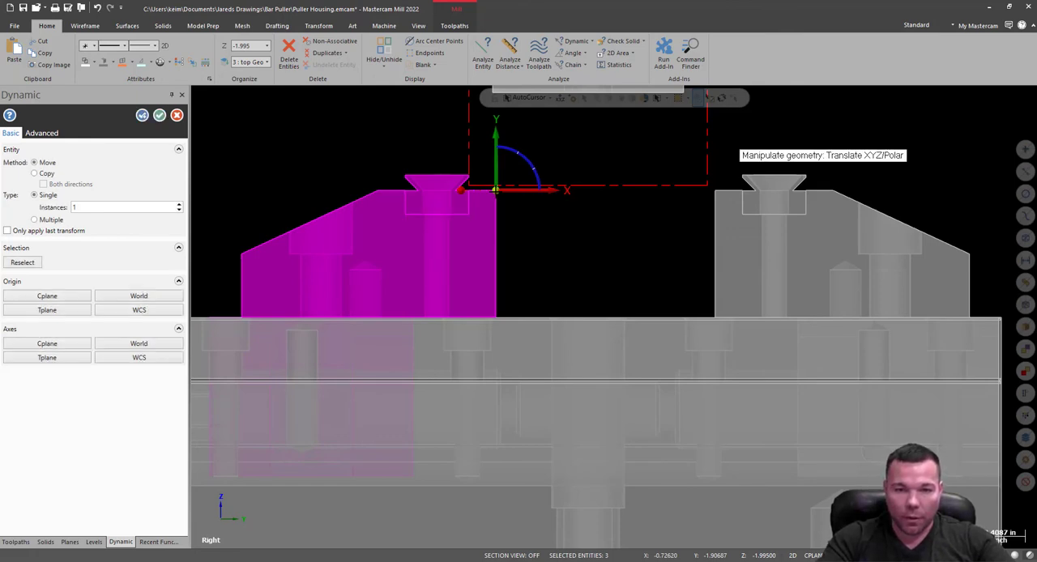
pyautogui.click(142, 116)
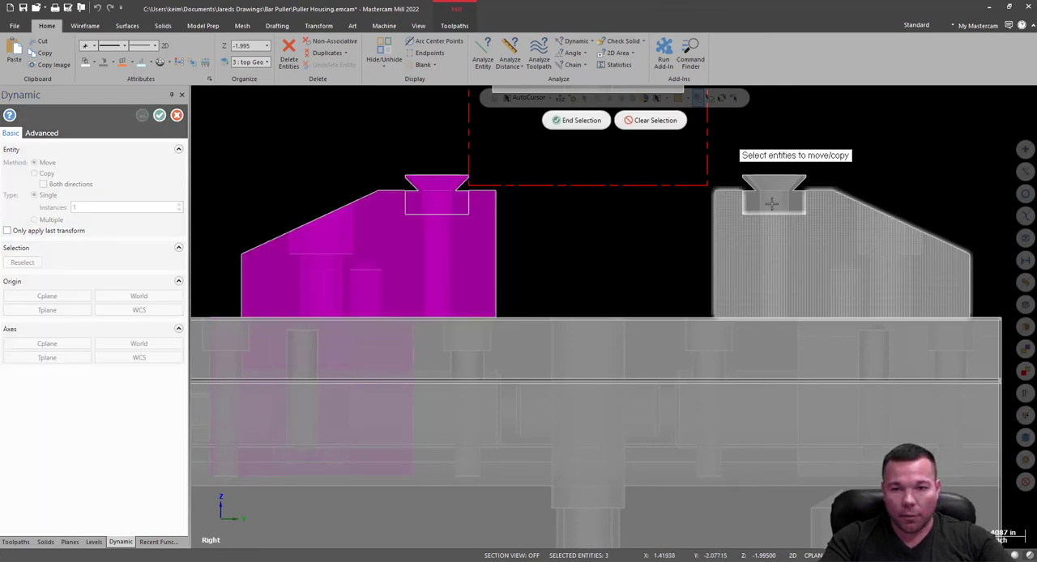
# Move the opposite vise jaw, its grip insert and carrier -0.275 in along the jaw travel axis toward the vise center.
pyautogui.moveTo(863, 315); pyautogui.dragTo(822, 319, button='middle')
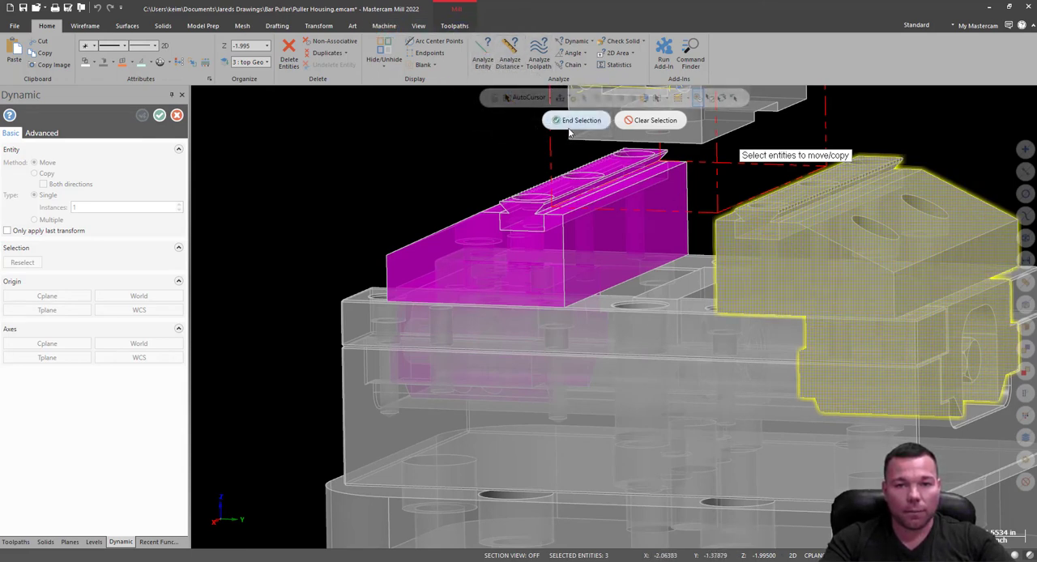
pyautogui.click(577, 120)
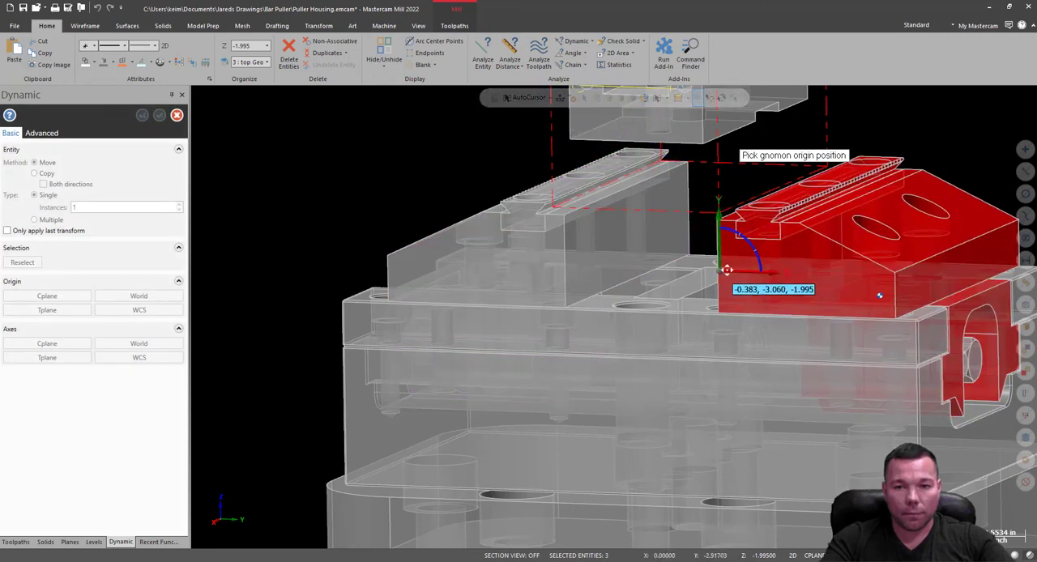
pyautogui.hotkey('alt', '2')
pyautogui.click(723, 222)
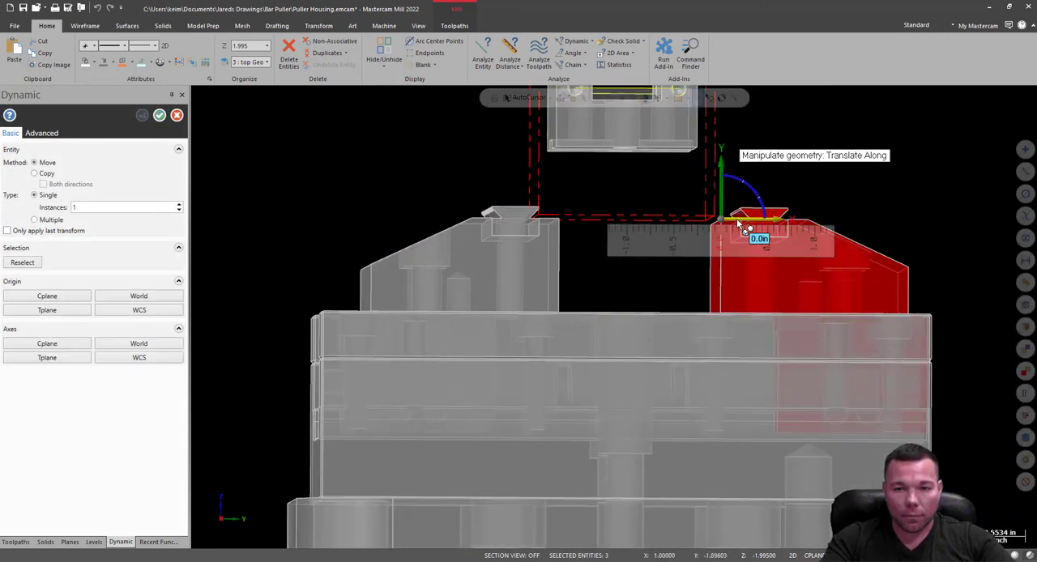
pyautogui.click(737, 219)
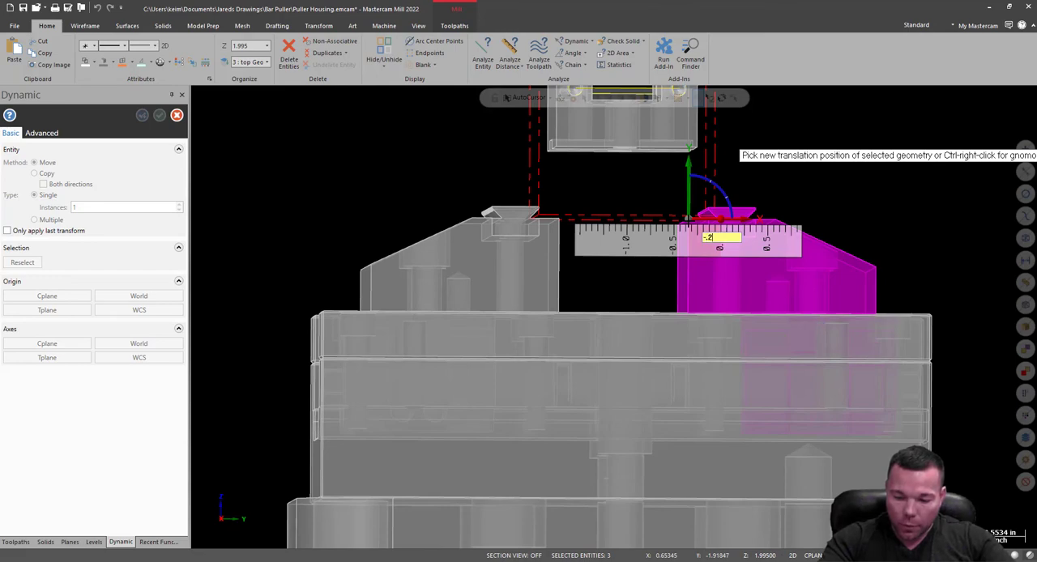
pyautogui.write('-.275')
pyautogui.press('Return')
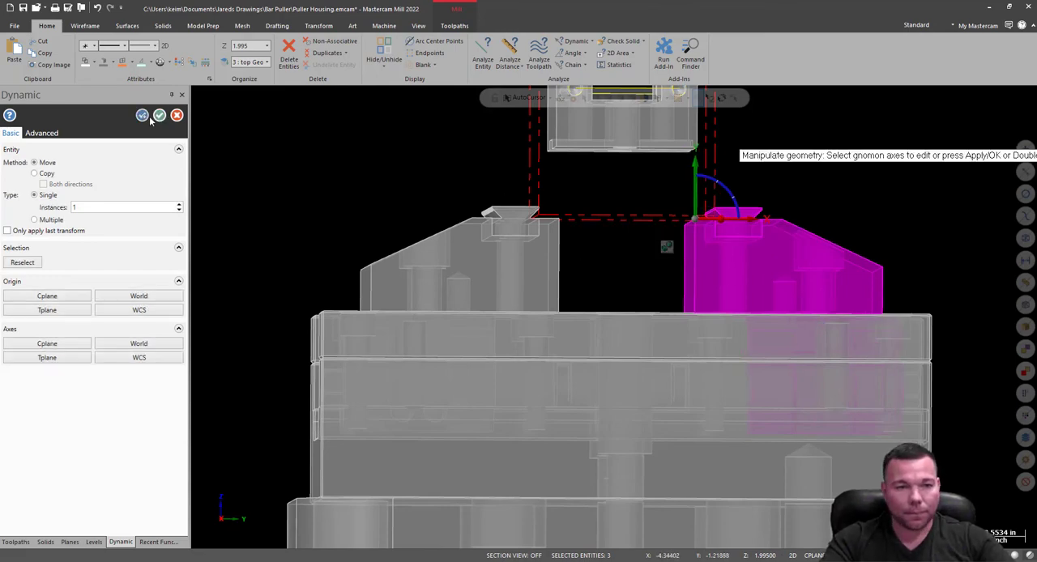
pyautogui.click(163, 119)
pyautogui.moveTo(880, 232); pyautogui.dragTo(697, 267, button='middle')
pyautogui.scroll(-3, 844, 328)
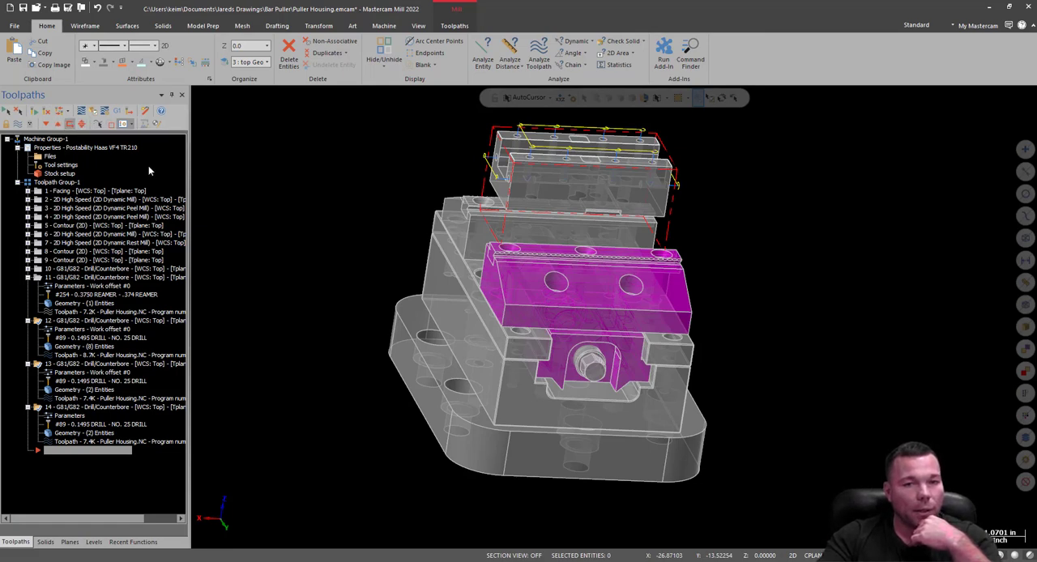
pyautogui.click(110, 116)
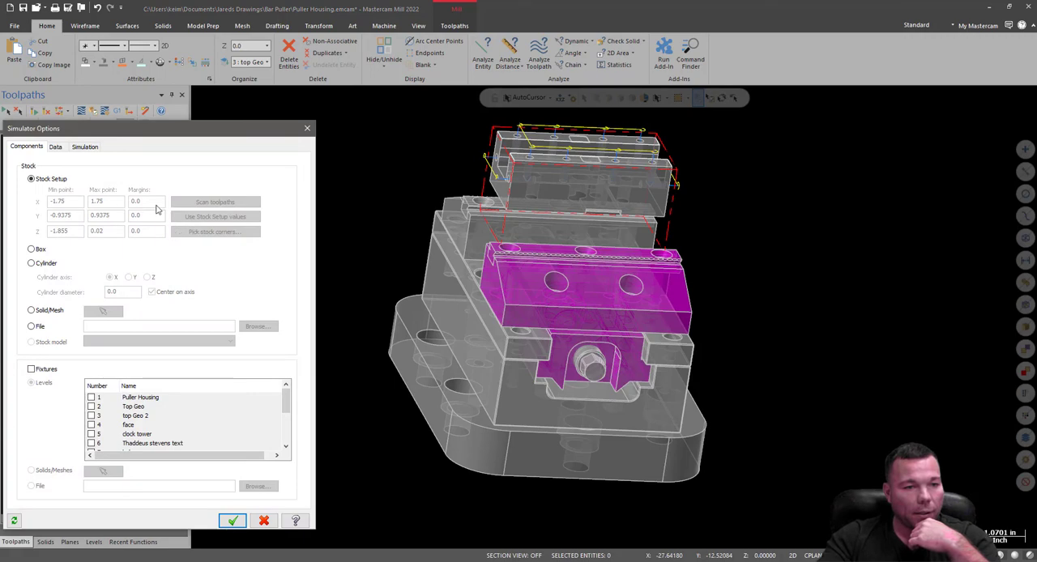
pyautogui.click(310, 130)
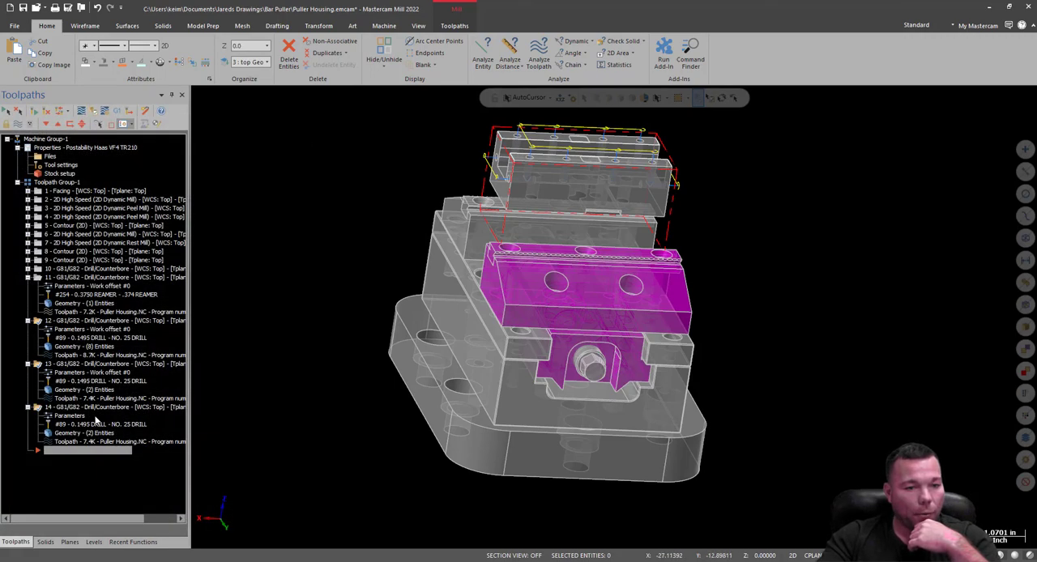
# Clear the empty levels from the levels list.
pyautogui.click(94, 543)
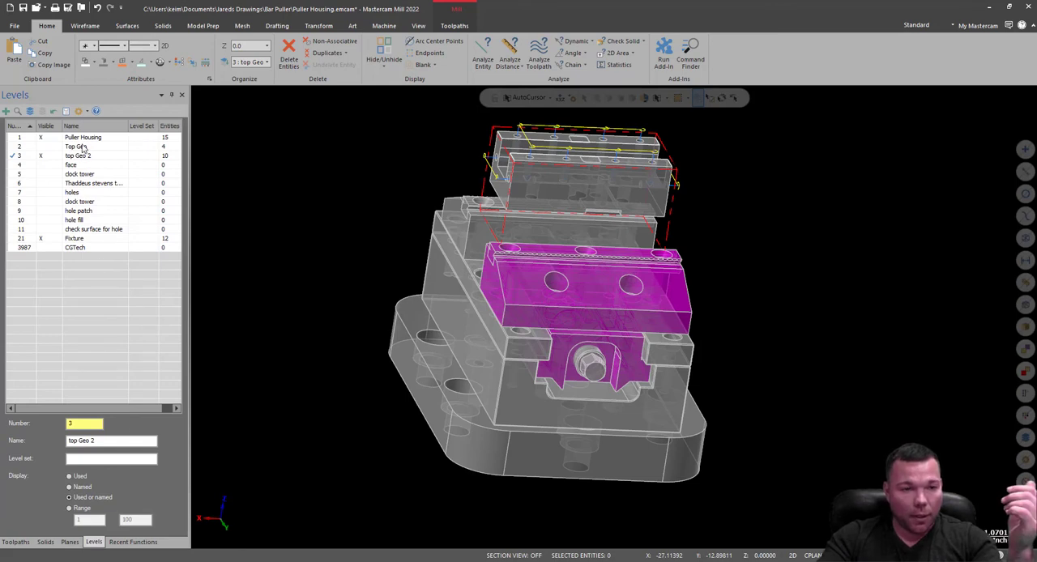
pyautogui.rightClick(54, 265)
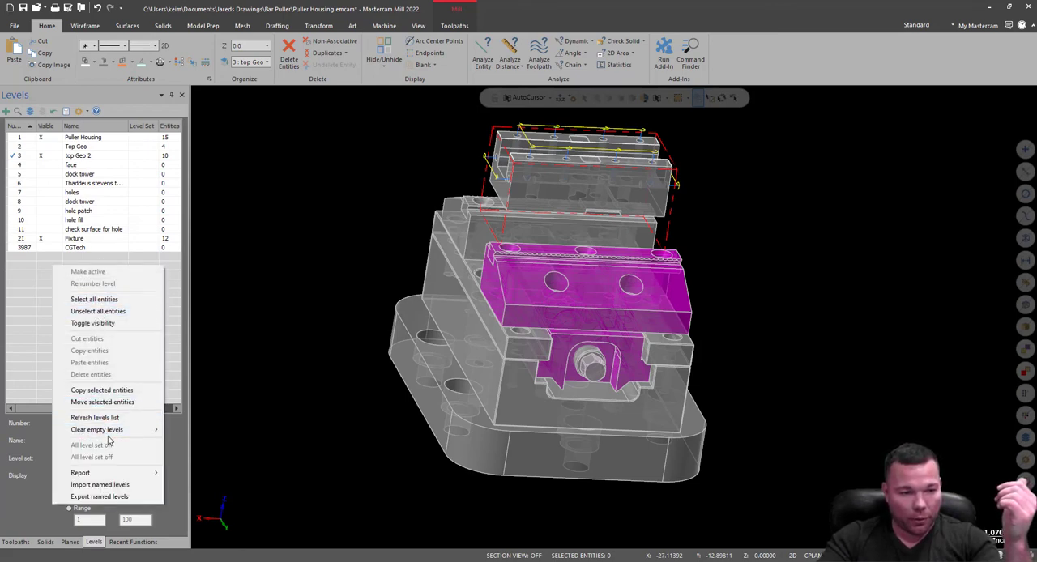
pyautogui.moveTo(113, 430)
pyautogui.click(196, 444)
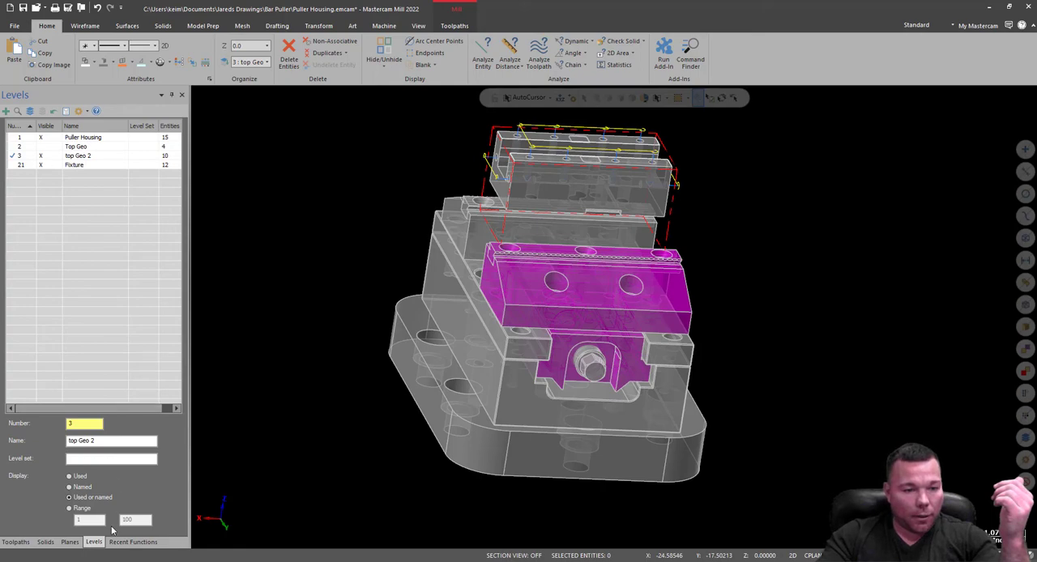
# Enable fixtures in the simulator options, using level 21 Fixture as the fixture geometry, and accept the options.
pyautogui.click(16, 542)
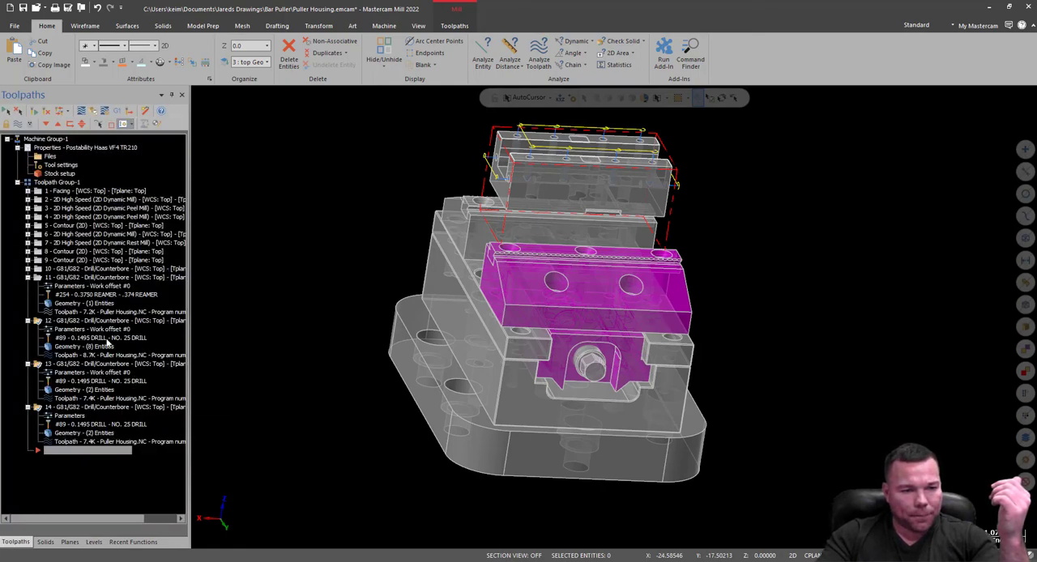
pyautogui.moveTo(423, 285); pyautogui.dragTo(483, 312, button='middle')
pyautogui.scroll(-4, 500, 482)
pyautogui.scroll(5, 685, 344)
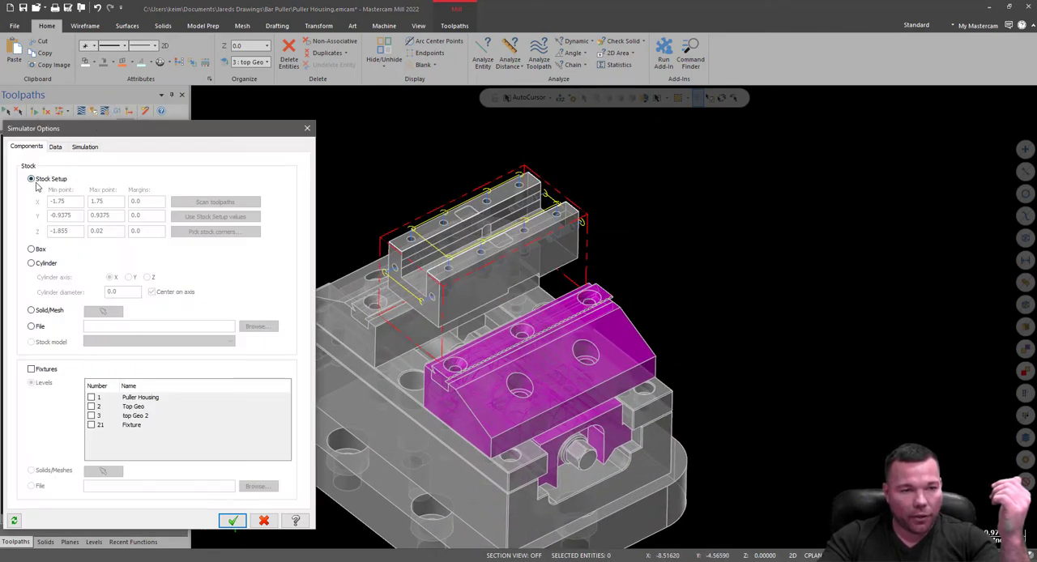
pyautogui.click(32, 371)
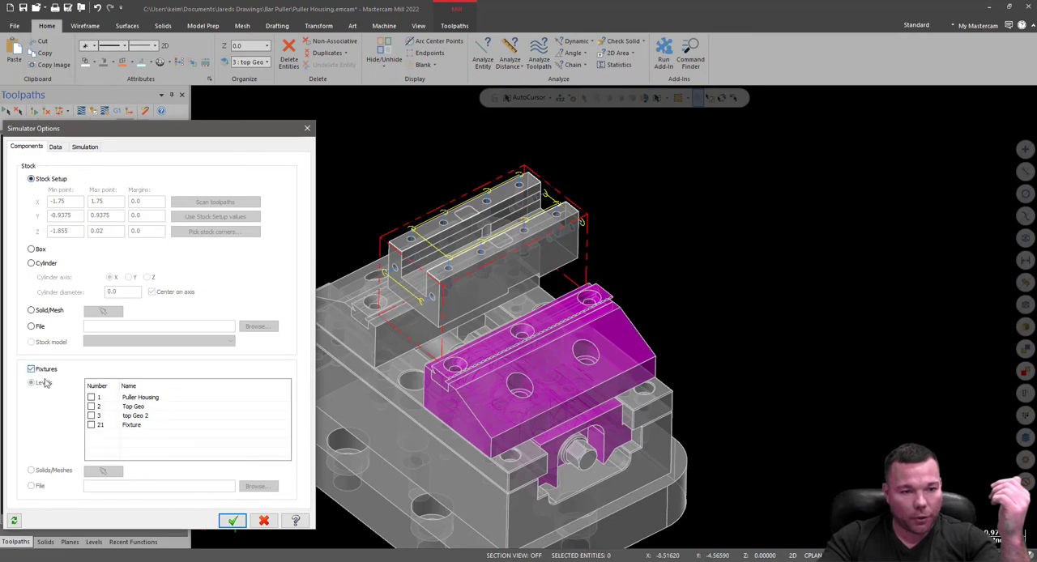
pyautogui.click(233, 522)
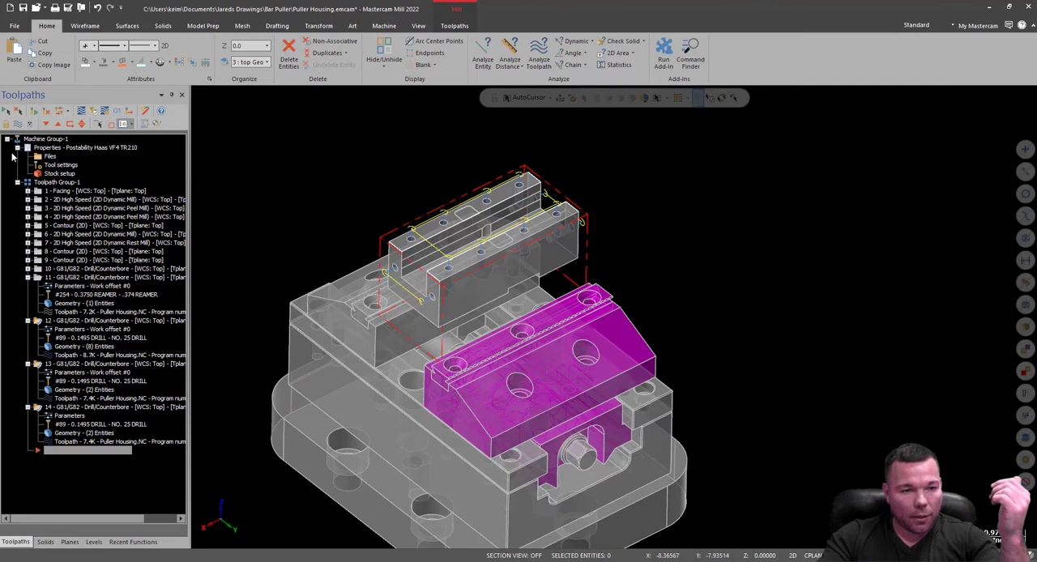
# Run Verify on all operations with the vise as fixture, and examine the tool holder's clearance around the housing and vise.
pyautogui.click(94, 112)
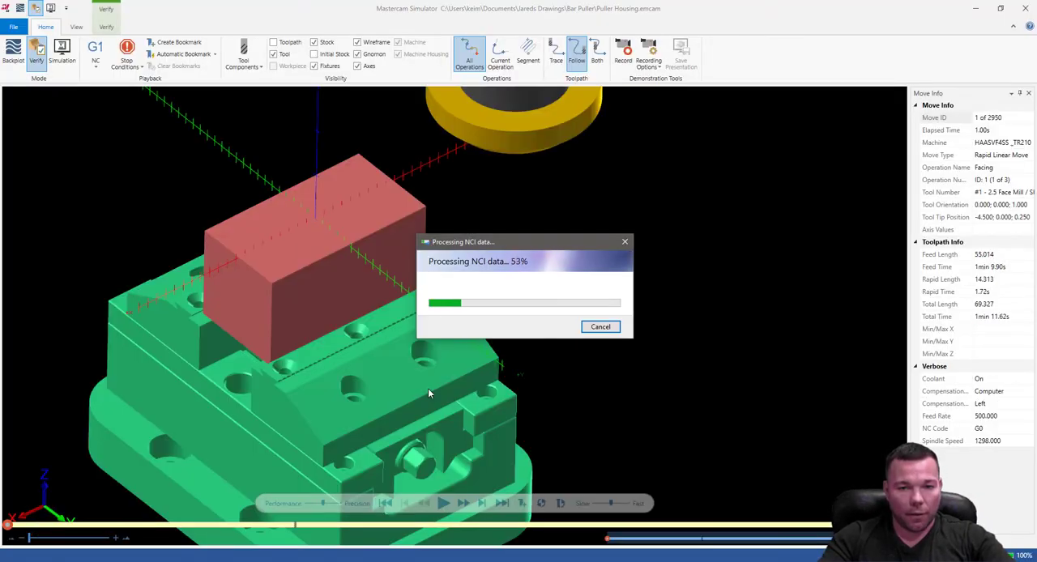
pyautogui.click(444, 504)
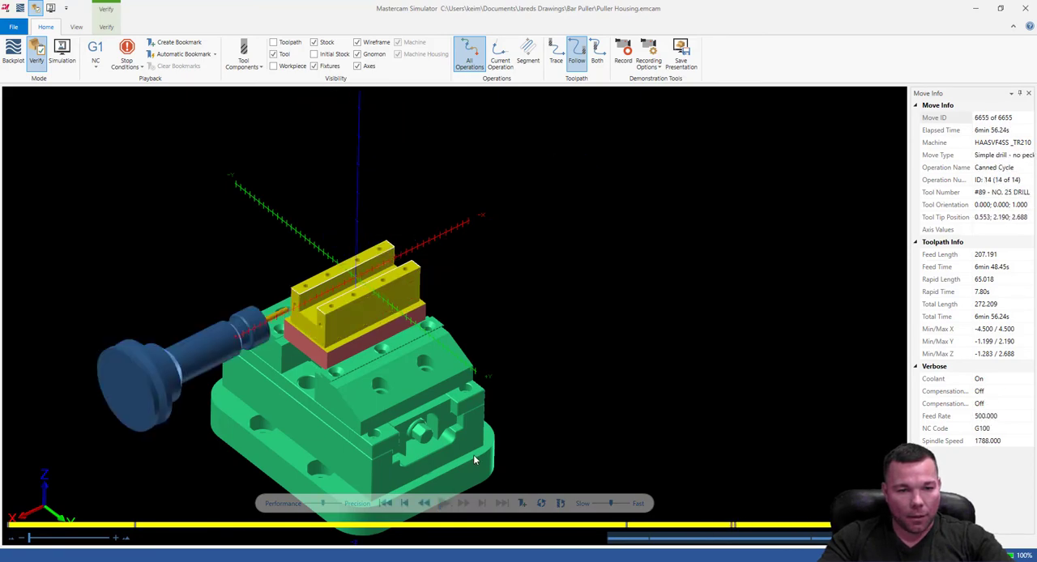
pyautogui.moveTo(377, 347); pyautogui.dragTo(414, 245, button='middle')
pyautogui.moveTo(417, 304); pyautogui.dragTo(381, 243, button='middle')
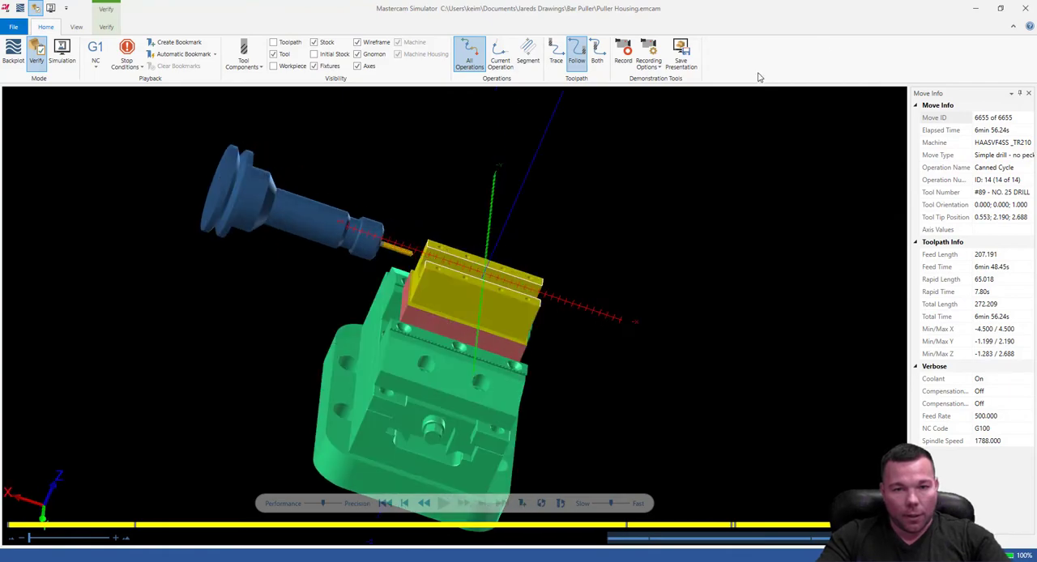
pyautogui.click(989, 8)
# Try to link the NO. 25 drill operations on the top and side faces with Multiaxis Linking.
pyautogui.moveTo(770, 321); pyautogui.dragTo(854, 293, button='middle')
pyautogui.scroll(3, 717, 265)
pyautogui.scroll(3, 717, 265)
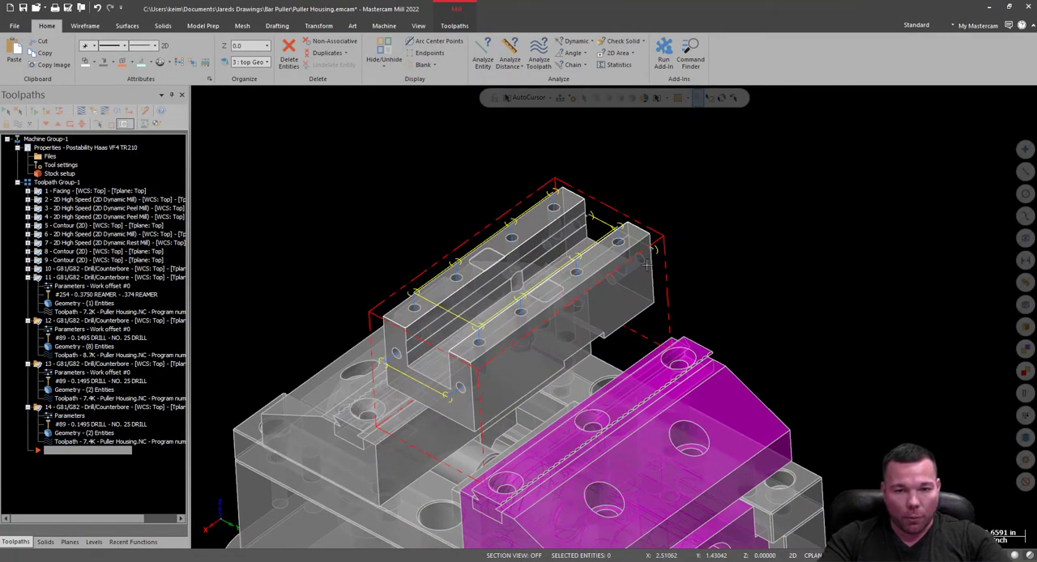
pyautogui.scroll(-2, 598, 375)
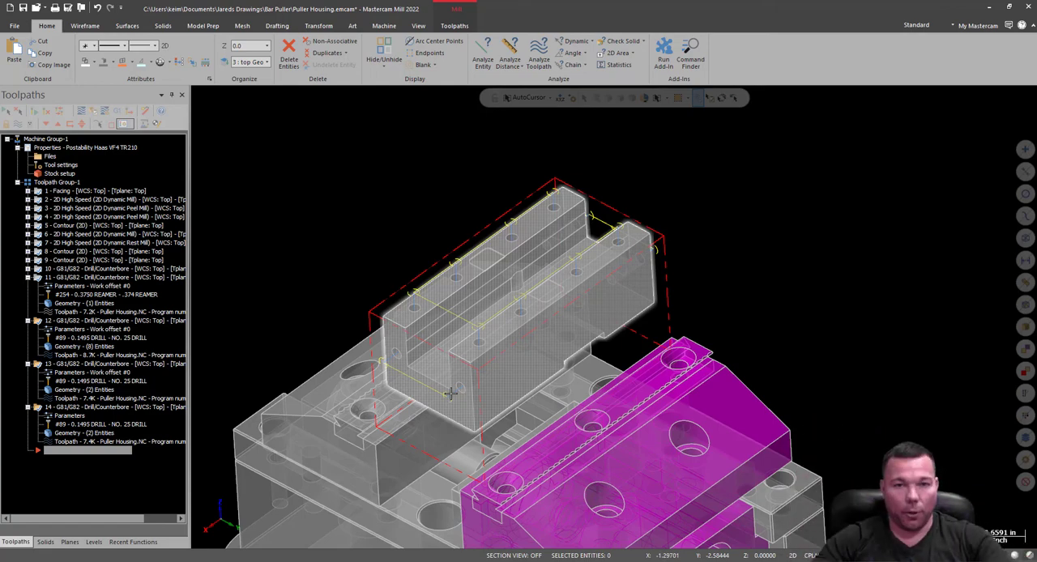
pyautogui.click(455, 26)
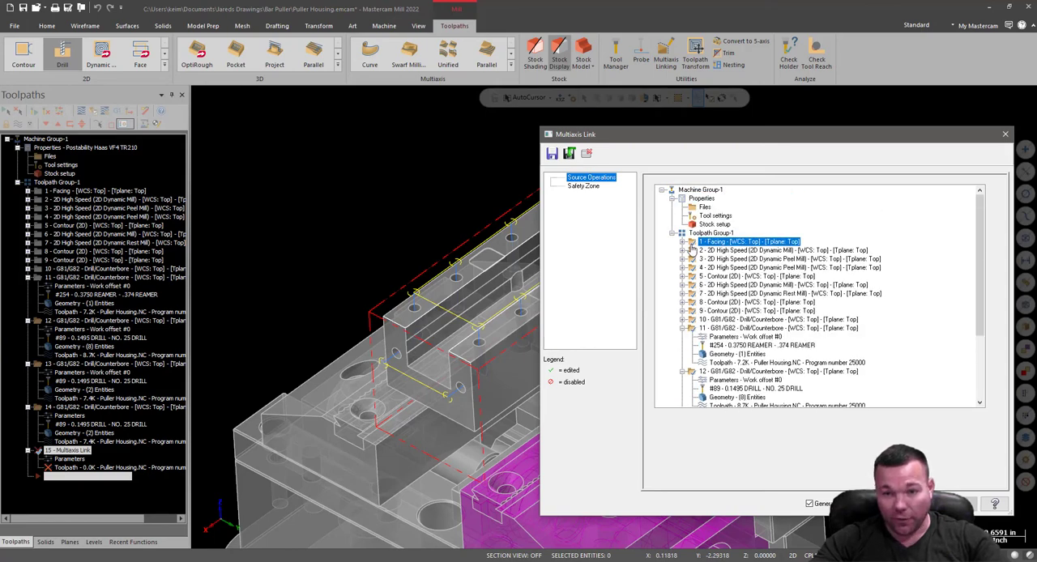
pyautogui.scroll(-1, 693, 305)
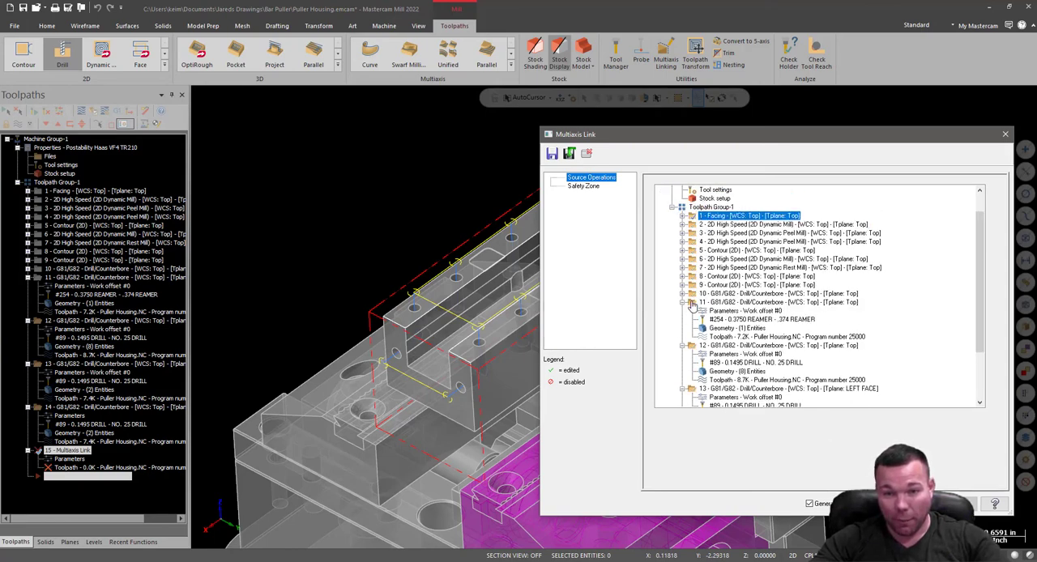
pyautogui.scroll(-3, 693, 305)
pyautogui.click(693, 280)
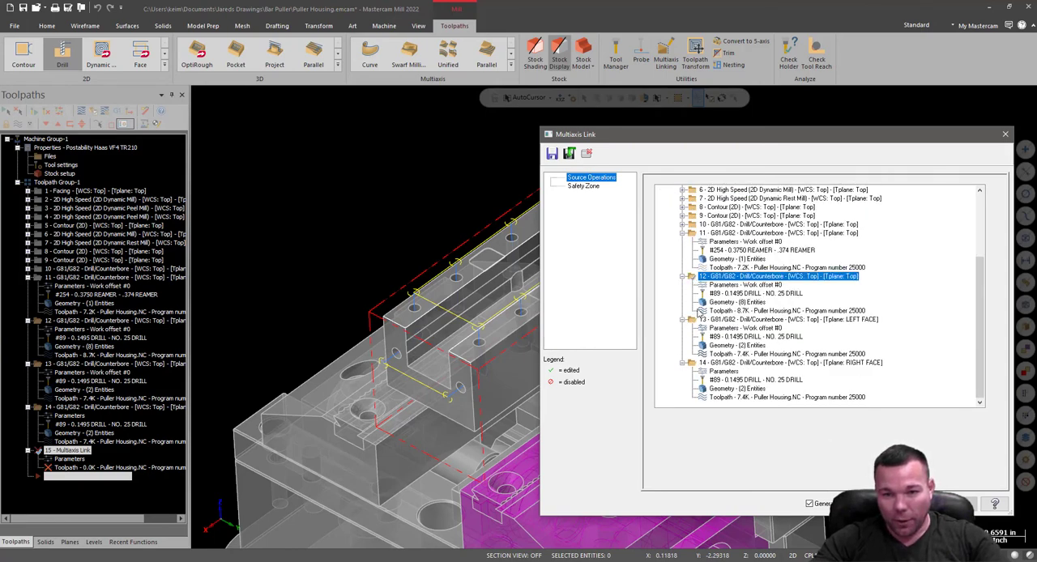
pyautogui.click(690, 364)
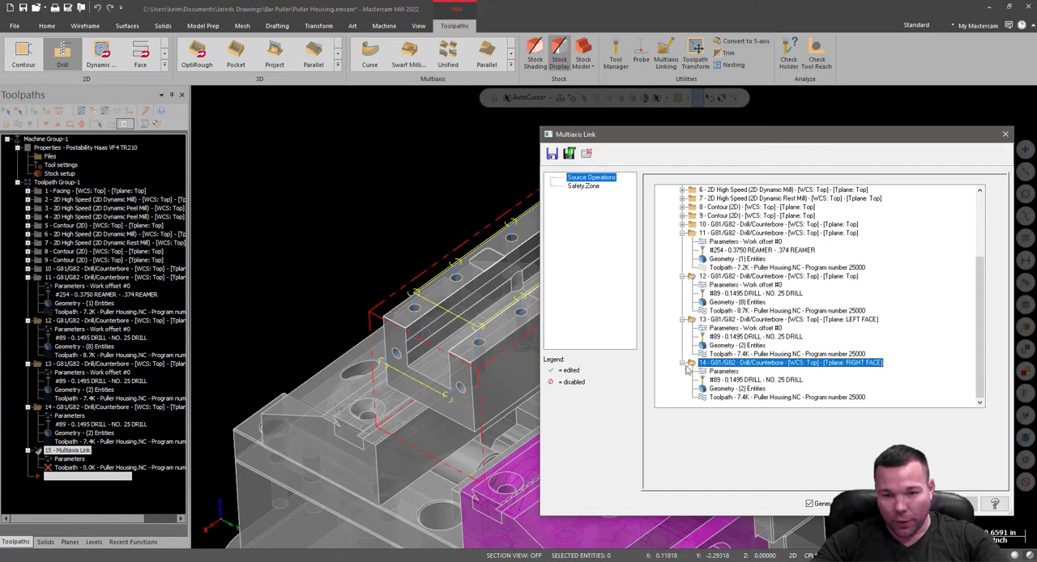
pyautogui.click(584, 187)
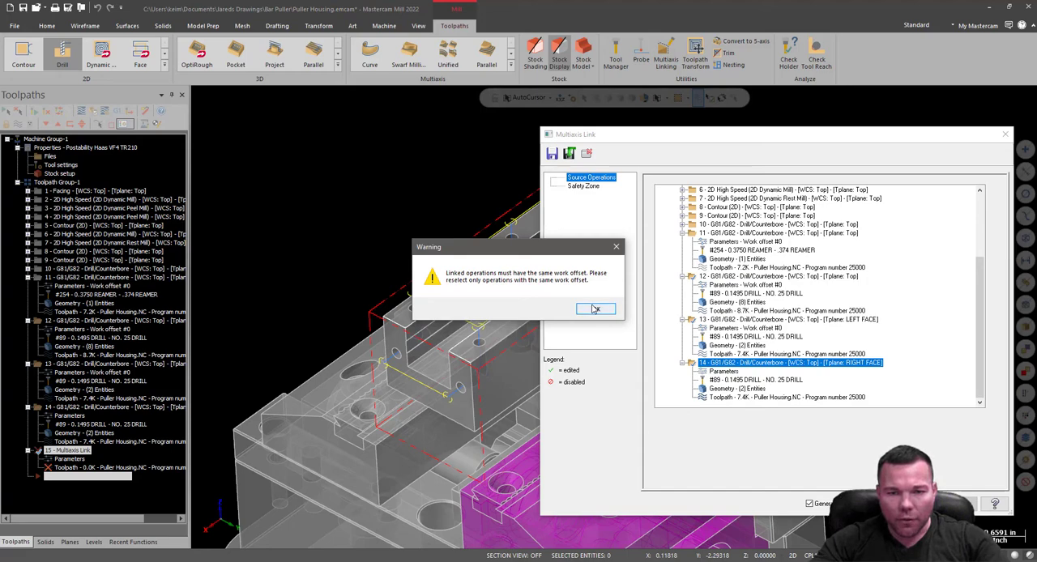
pyautogui.click(596, 309)
pyautogui.click(1005, 135)
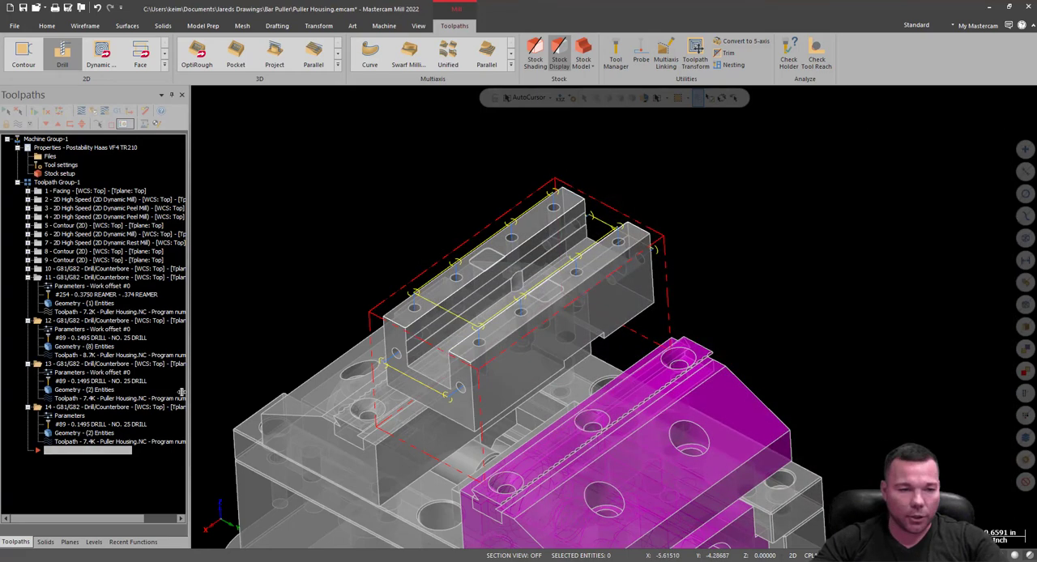
# Set the work offset of drill operation 14 on the RIGHT FACE tool plane to manual 0.
pyautogui.click(68, 418)
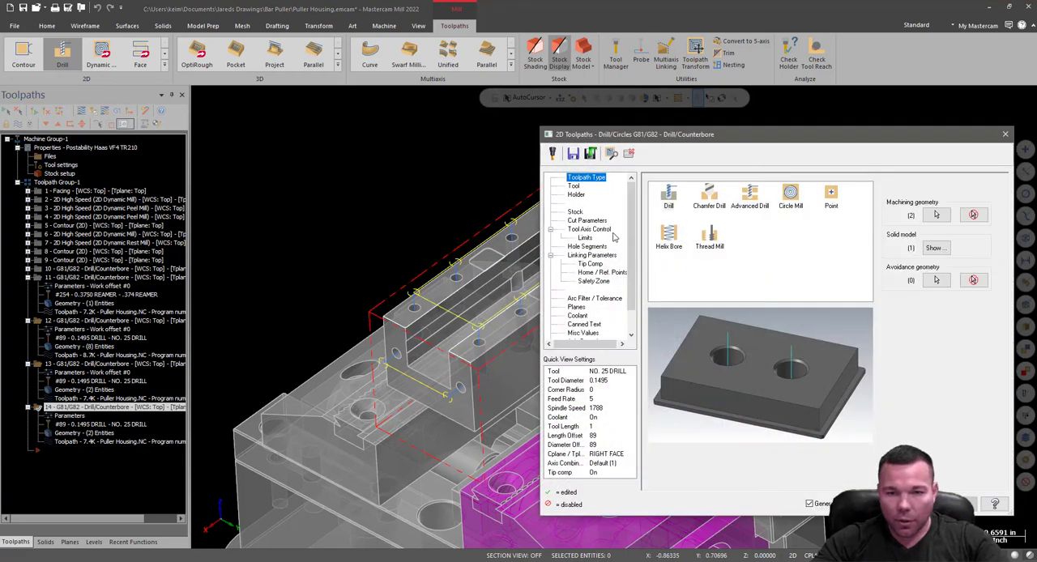
pyautogui.click(576, 308)
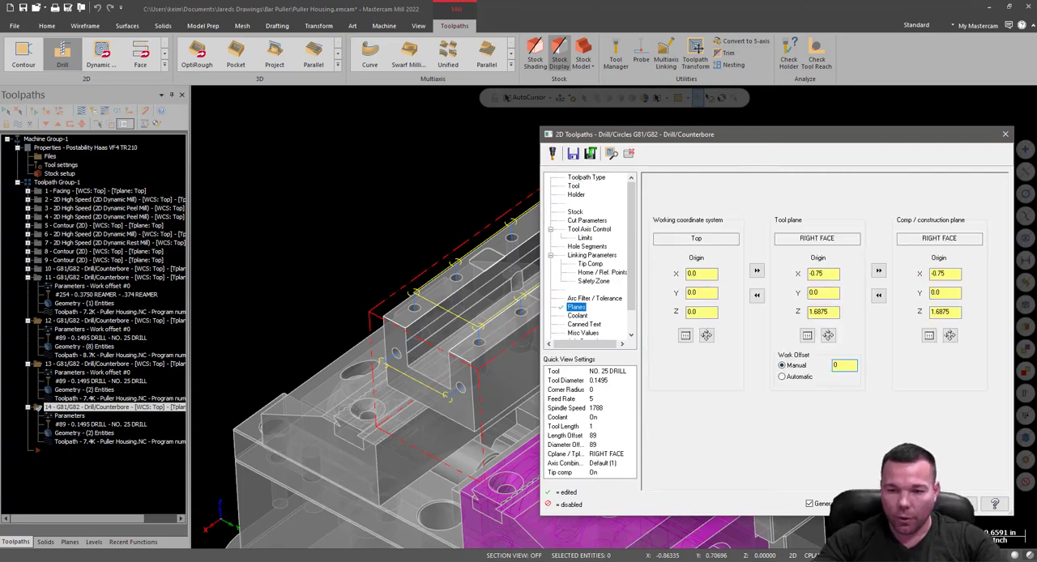
pyautogui.press('Return')
pyautogui.click(423, 370)
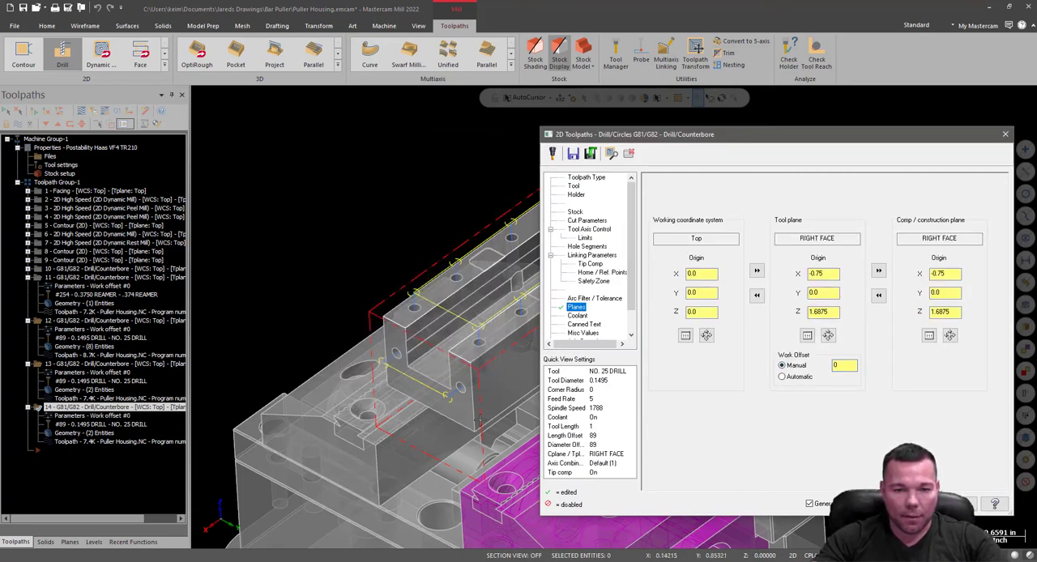
pyautogui.click(903, 504)
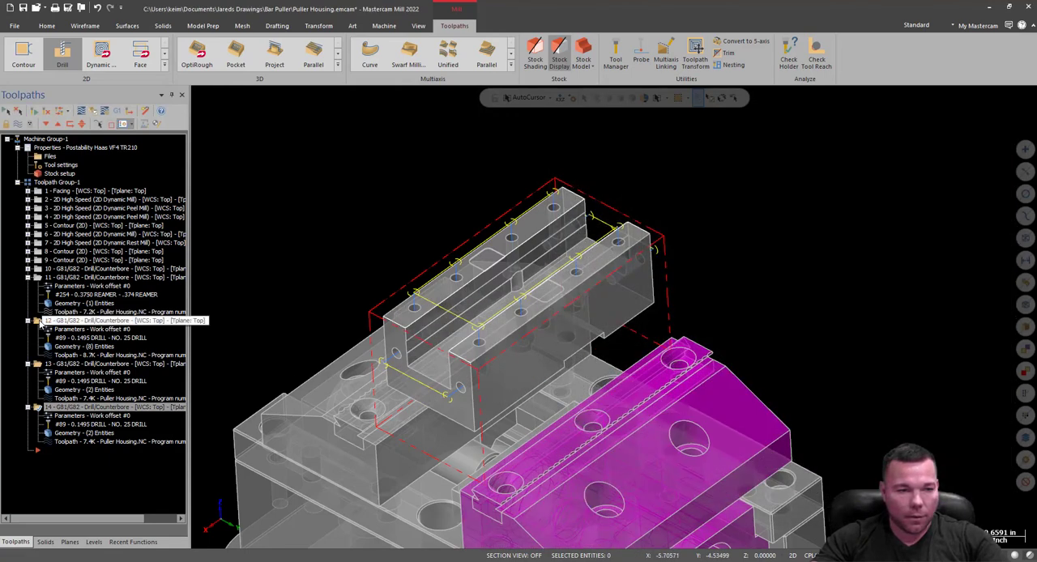
# Create a Multiaxis Link for the NO. 25 drill operations, with 5 Axis safety zone motion at a feed rate of 500.
pyautogui.keyDown('shift'); pyautogui.click(39, 321); pyautogui.keyUp('shift')
pyautogui.click(666, 59)
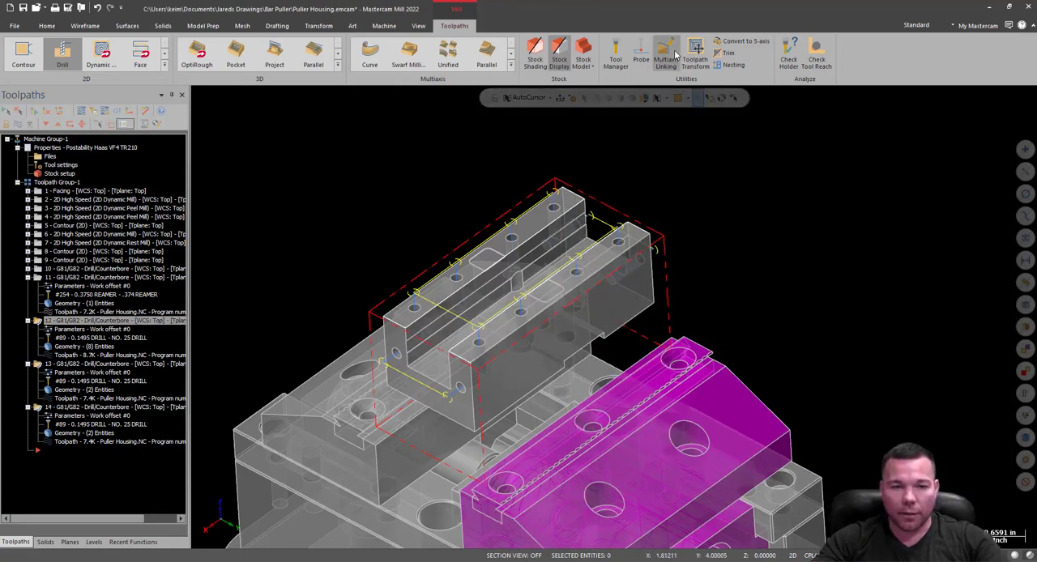
pyautogui.scroll(-4, 702, 376)
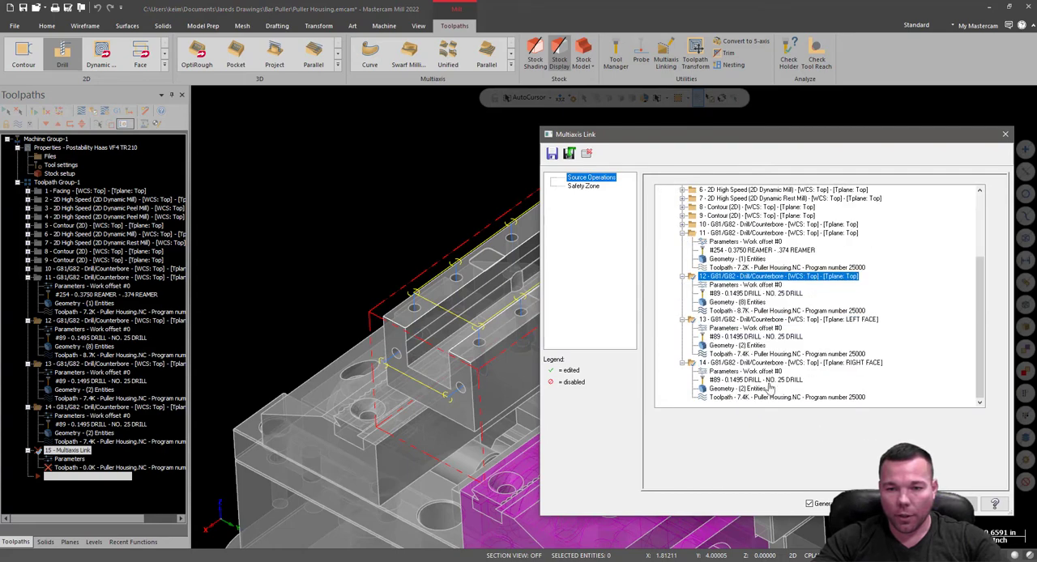
pyautogui.click(580, 187)
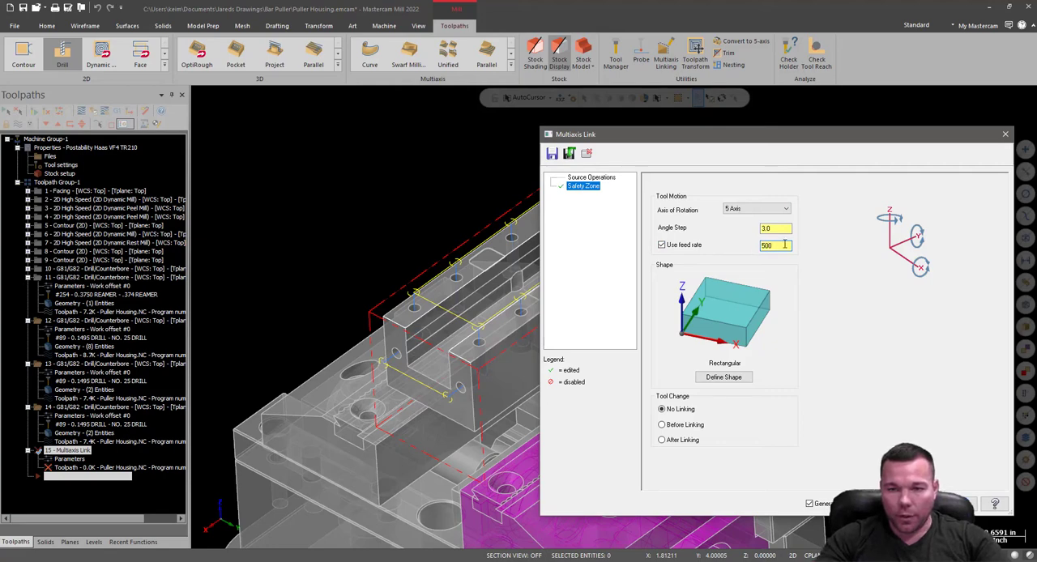
# Define the link's safety zone shape around the housing and the whole vise assembly.
pyautogui.click(723, 378)
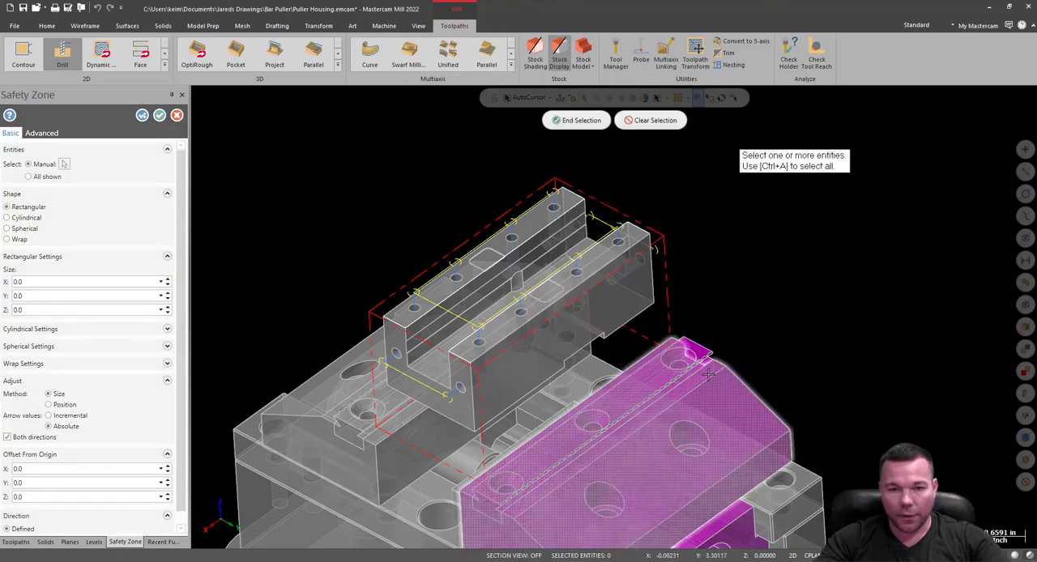
pyautogui.scroll(-2, 437, 284)
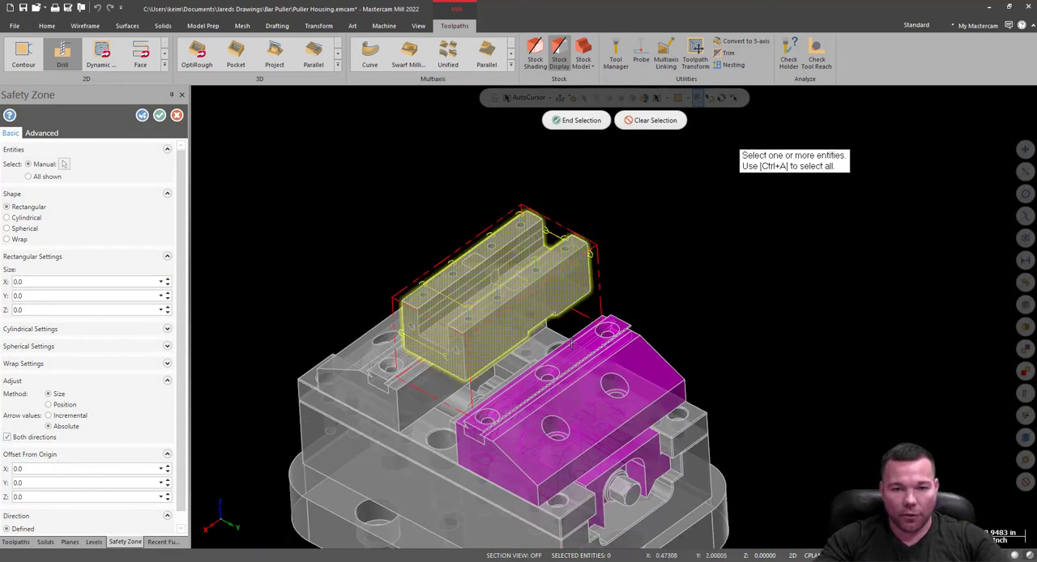
pyautogui.scroll(-4, 568, 300)
pyautogui.moveTo(406, 211); pyautogui.dragTo(622, 419)
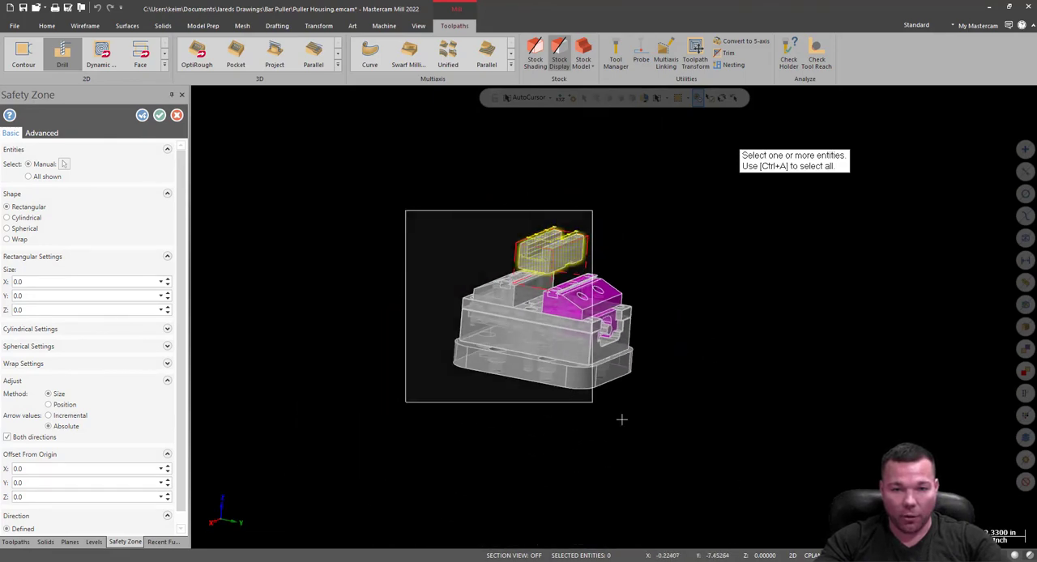
pyautogui.click(582, 120)
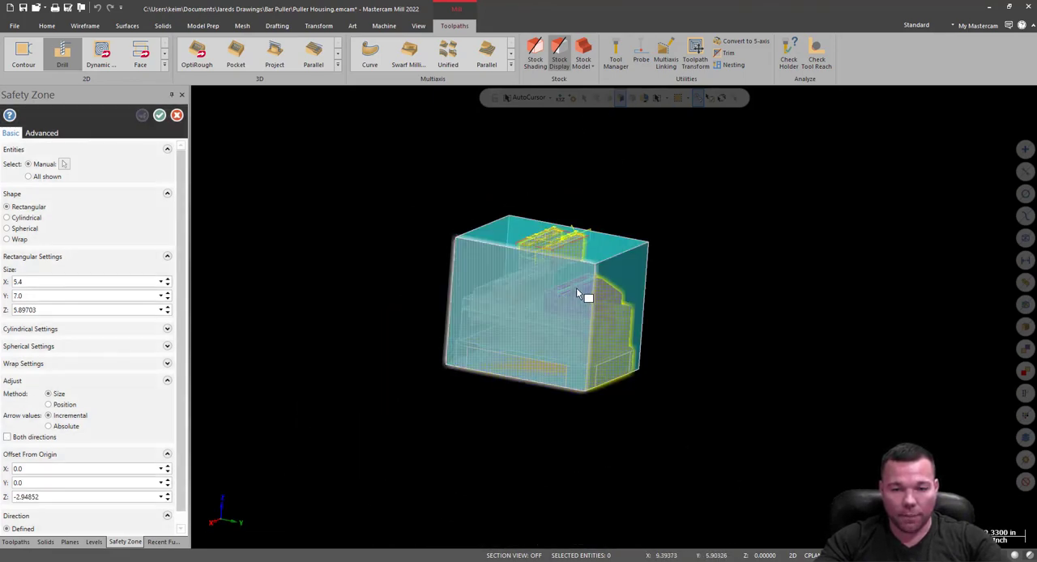
# Change the safety zone shape to Wrap with the Minimum volume method.
pyautogui.scroll(5, 588, 257)
pyautogui.moveTo(588, 257)
pyautogui.mouseDown(button='middle')
pyautogui.moveTo(532, 238)
pyautogui.moveTo(551, 265)
pyautogui.moveTo(549, 232)
pyautogui.moveTo(713, 275)
pyautogui.moveTo(653, 251)
pyautogui.mouseUp(button='middle')
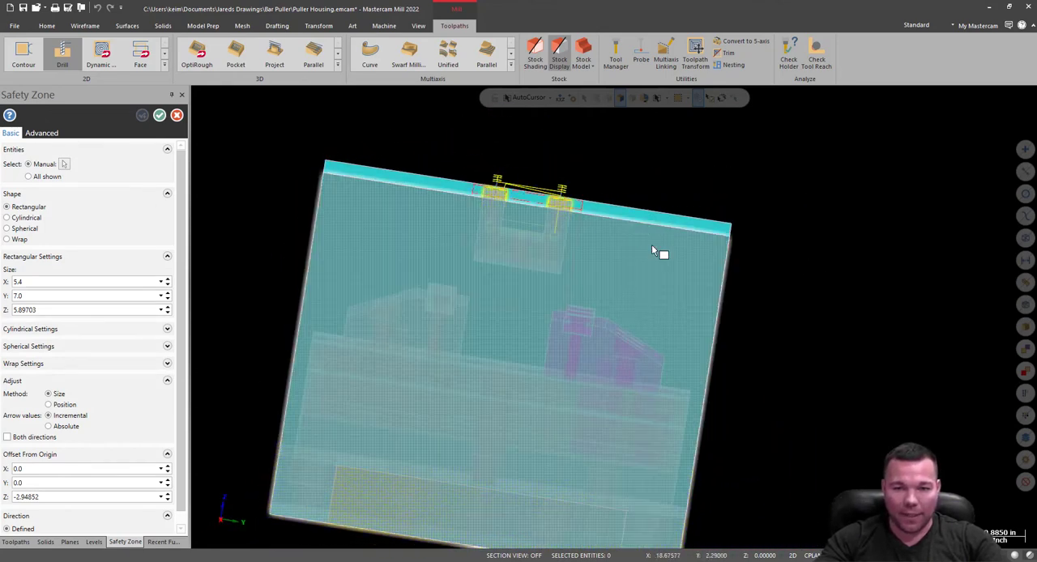
pyautogui.click(16, 239)
pyautogui.moveTo(459, 327); pyautogui.dragTo(473, 228, button='middle')
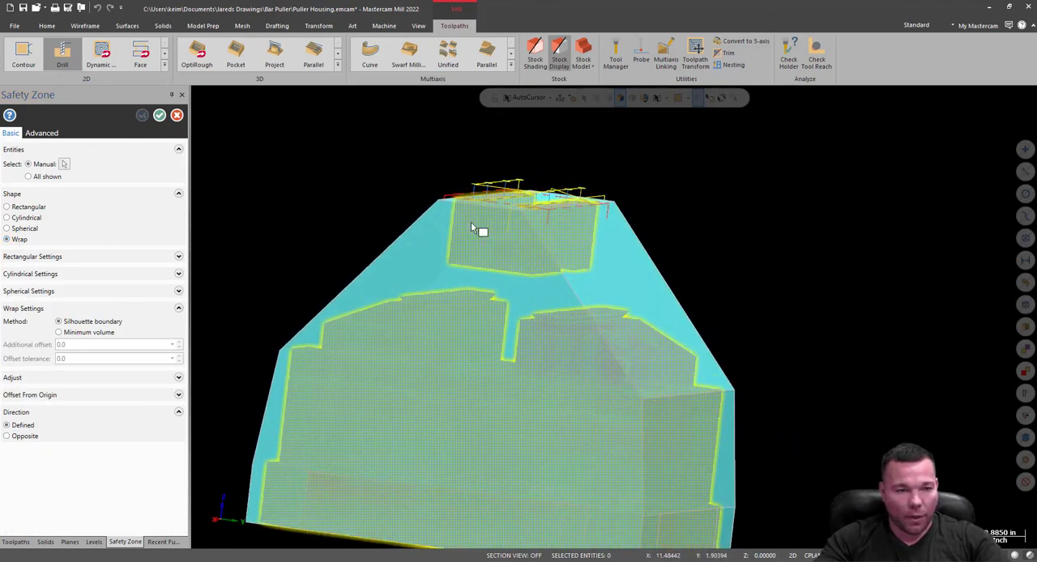
pyautogui.click(60, 333)
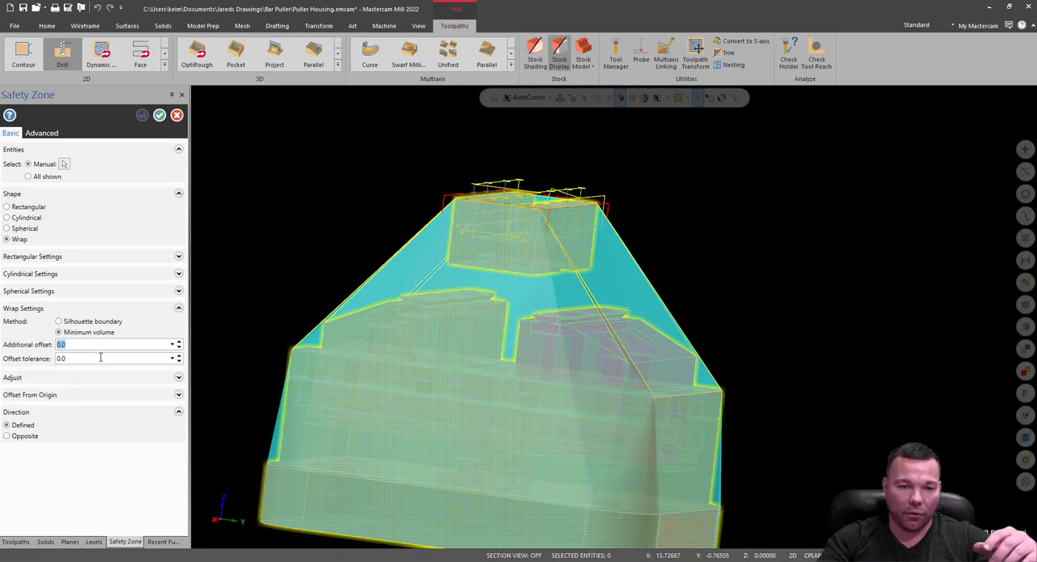
# Set the additional offset of the wrap safety zone to 0.1 and accept the zone.
pyautogui.scroll(4, 377, 327)
pyautogui.moveTo(388, 268)
pyautogui.mouseDown(button='middle')
pyautogui.moveTo(446, 276)
pyautogui.moveTo(484, 238)
pyautogui.moveTo(406, 272)
pyautogui.moveTo(425, 288)
pyautogui.moveTo(341, 300)
pyautogui.mouseUp(button='middle')
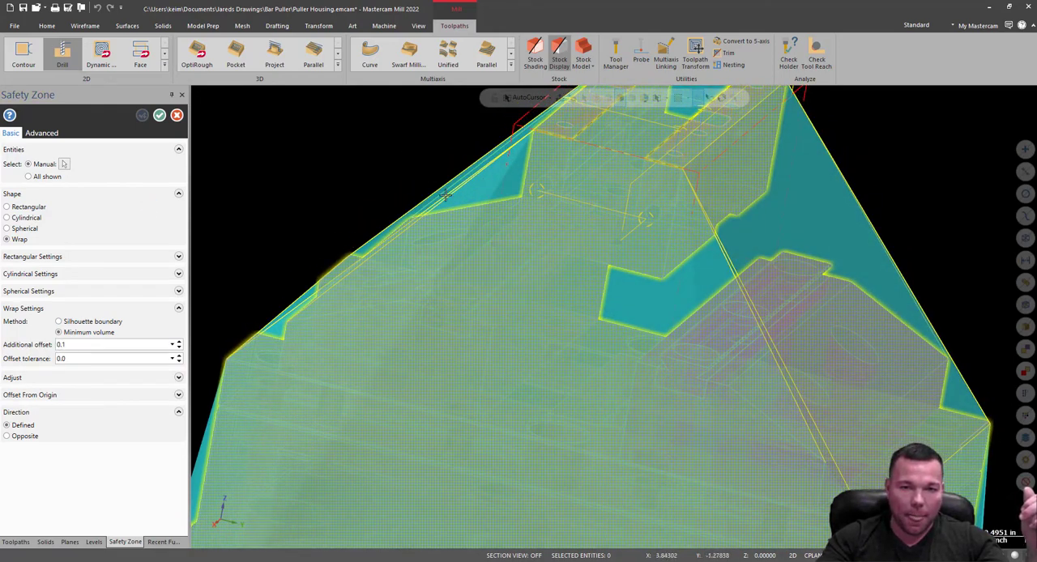
pyautogui.moveTo(638, 294)
pyautogui.mouseDown(button='middle')
pyautogui.moveTo(646, 270)
pyautogui.moveTo(665, 277)
pyautogui.moveTo(640, 285)
pyautogui.mouseUp(button='middle')
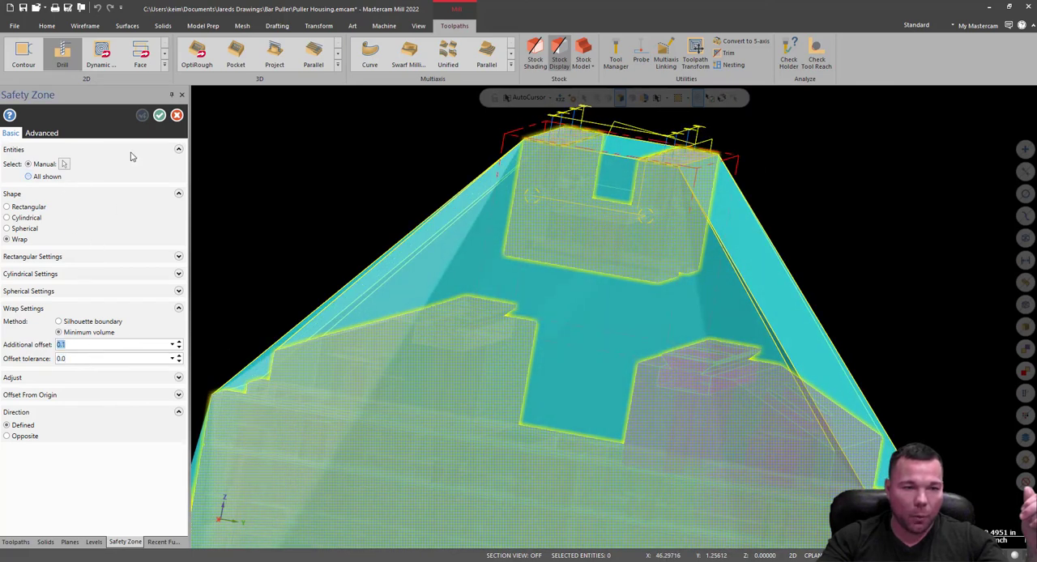
pyautogui.click(160, 115)
# Accept the Multiaxis Link settings to generate the linked toolpath and inspect its moves around the housing.
pyautogui.scroll(-5, 399, 335)
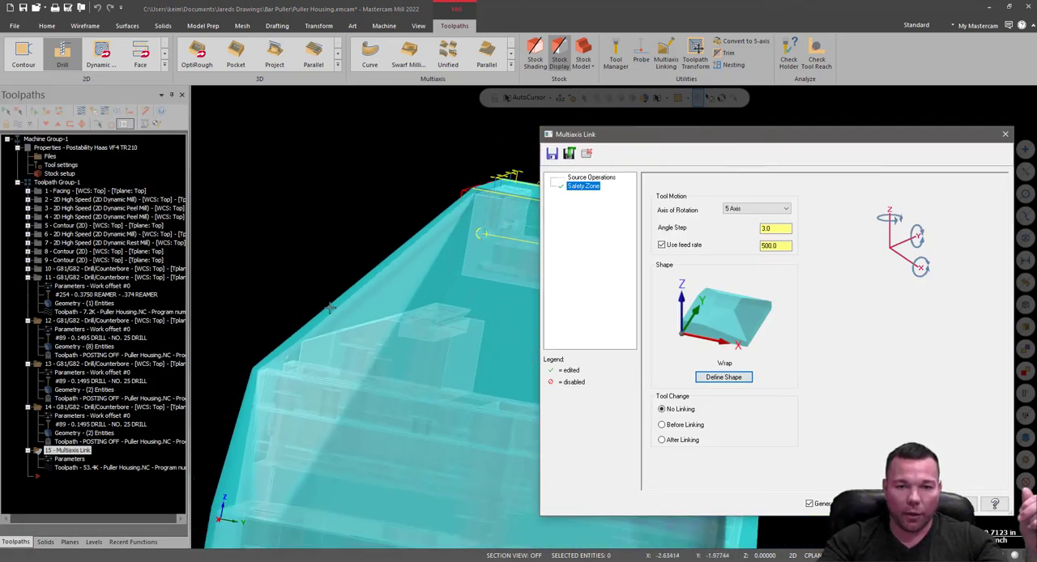
pyautogui.scroll(5, 406, 231)
pyautogui.moveTo(406, 230); pyautogui.dragTo(380, 261, button='middle')
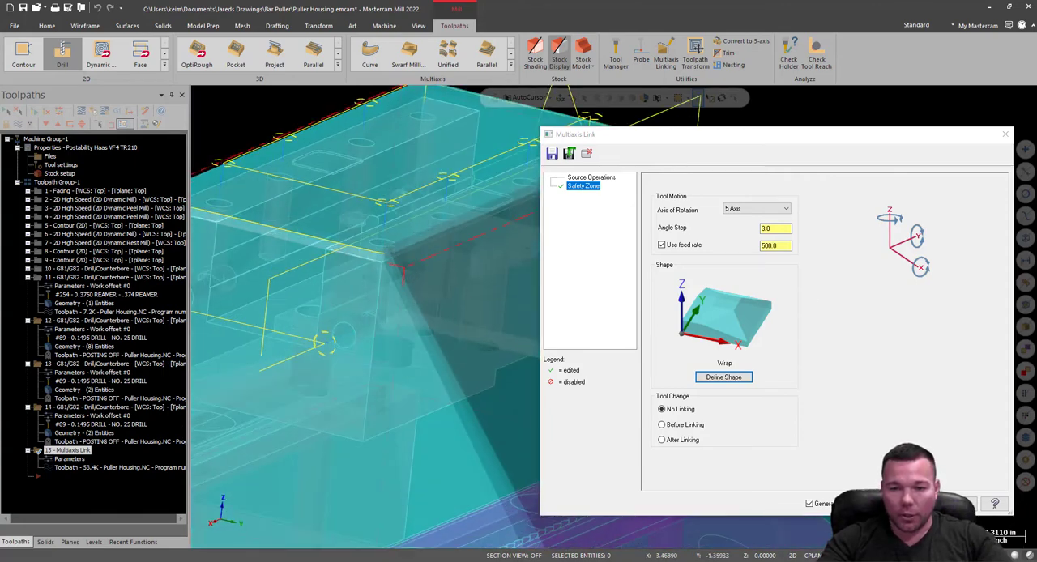
pyautogui.click(901, 505)
pyautogui.scroll(-4, 628, 362)
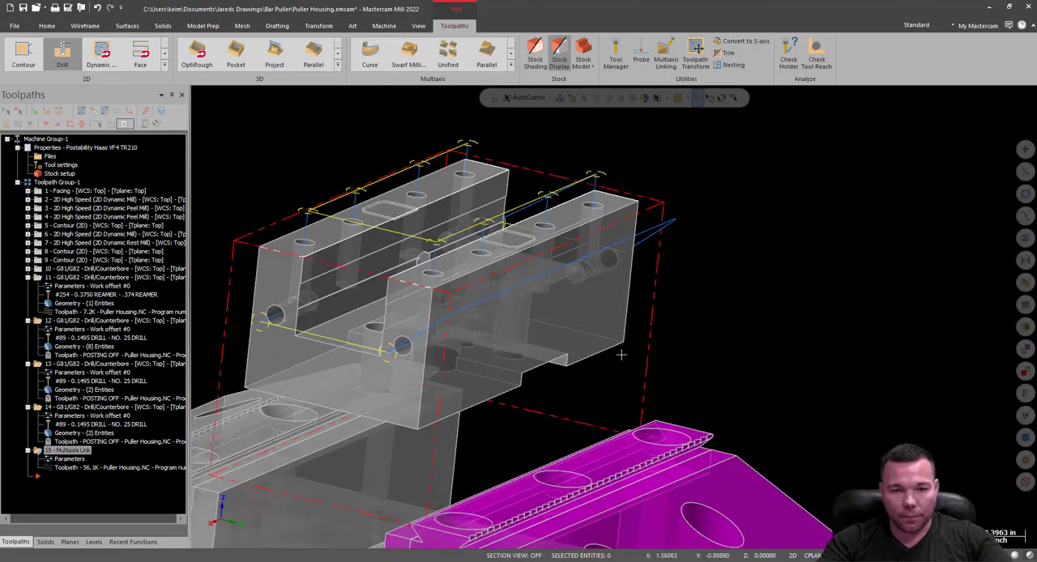
pyautogui.moveTo(654, 338); pyautogui.dragTo(727, 287, button='middle')
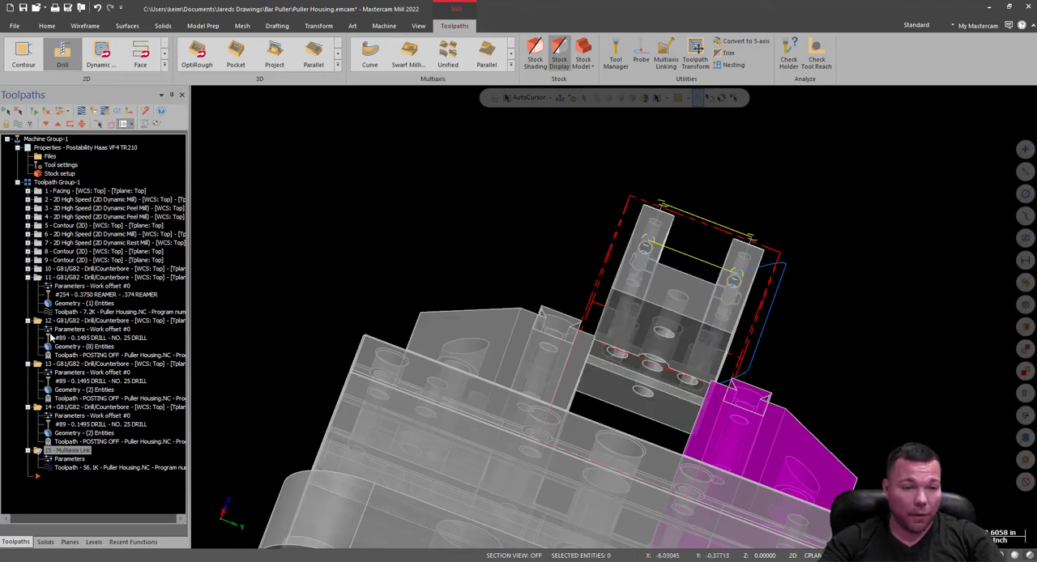
# Collapse drill operations 11 through 14 in the operations tree.
pyautogui.click(27, 278)
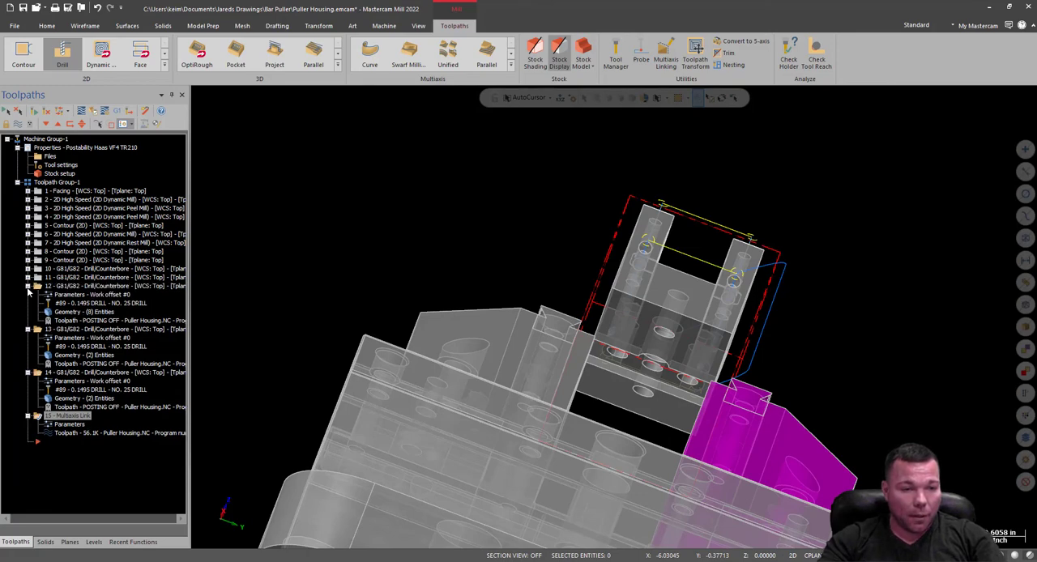
pyautogui.click(28, 287)
pyautogui.click(28, 295)
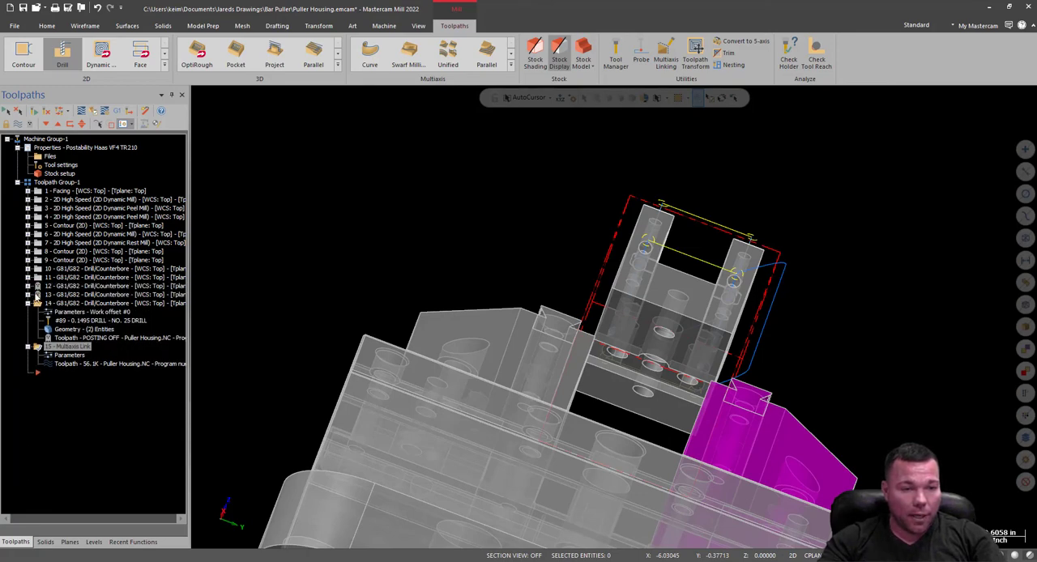
pyautogui.click(27, 304)
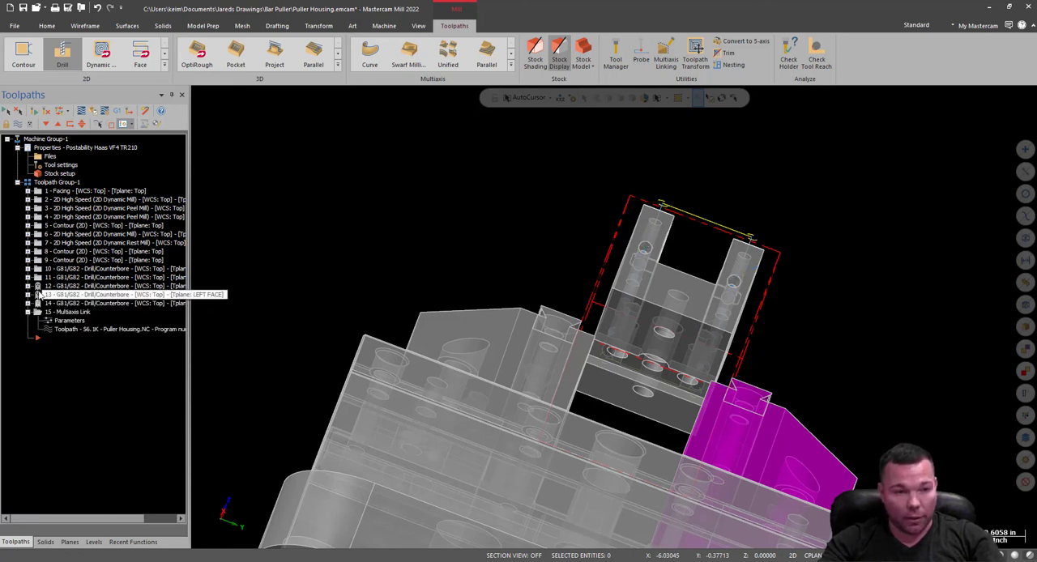
# Select the Multiaxis Link operation, inspect its linked moves around the part, and hide its toolpath display.
pyautogui.click(39, 286)
pyautogui.click(37, 314)
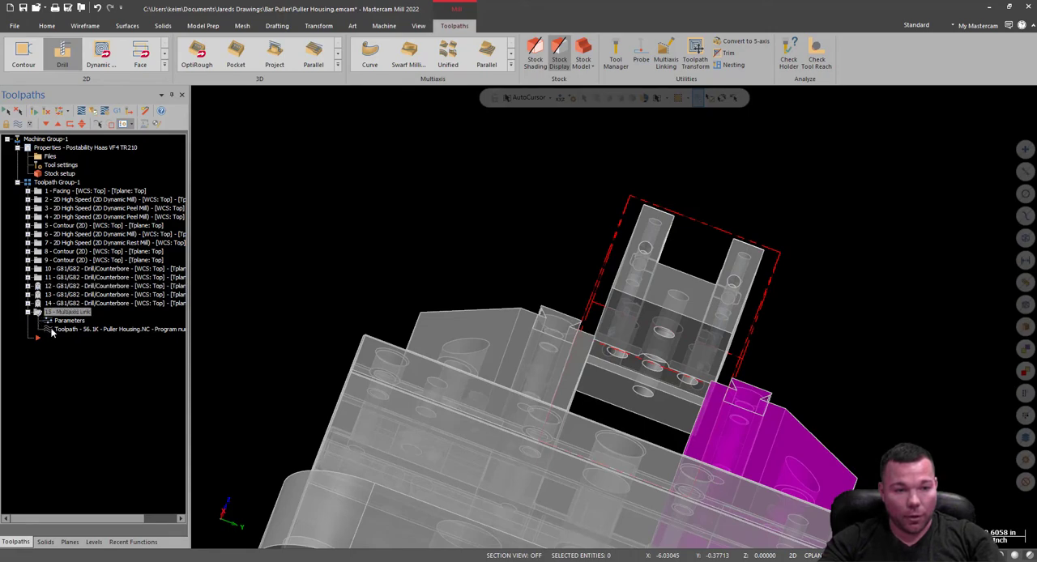
pyautogui.moveTo(729, 280); pyautogui.dragTo(454, 332, button='middle')
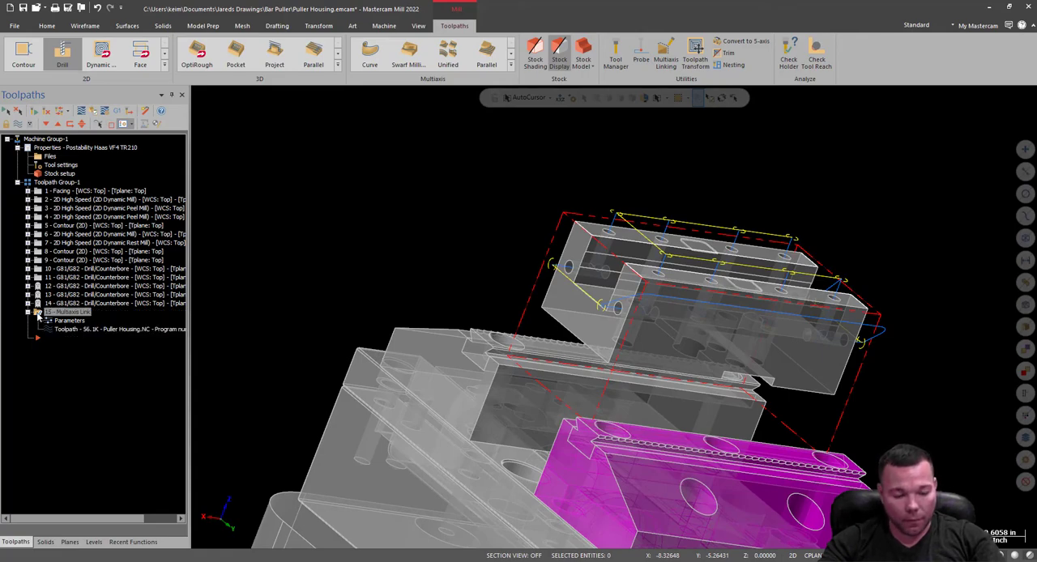
pyautogui.press('t')
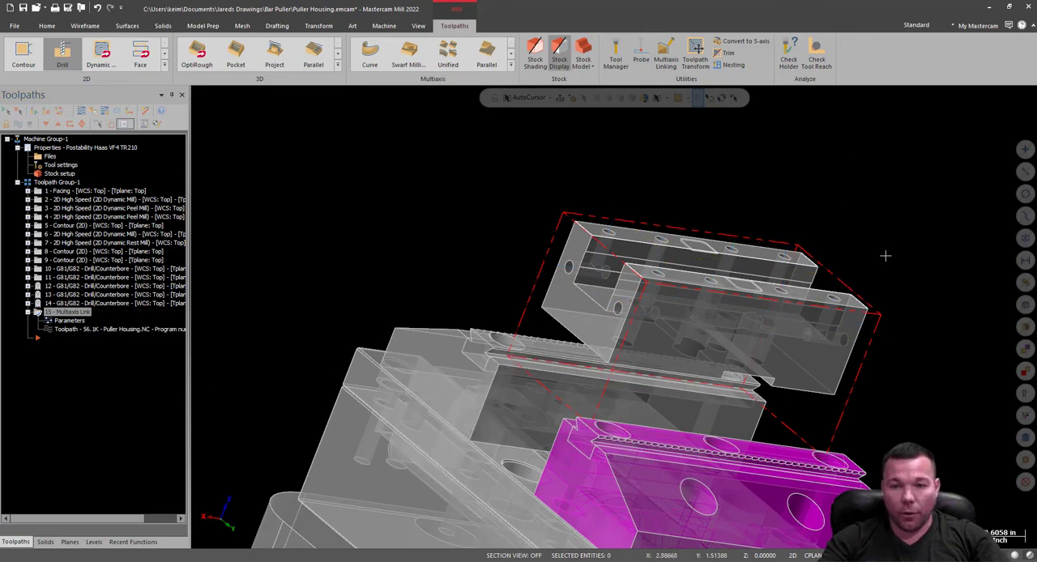
# Create a new drill toolpath on the two end-face holes by copying the points of the previous hole operation.
pyautogui.moveTo(886, 256); pyautogui.dragTo(899, 307, button='middle')
pyautogui.scroll(2, 622, 289)
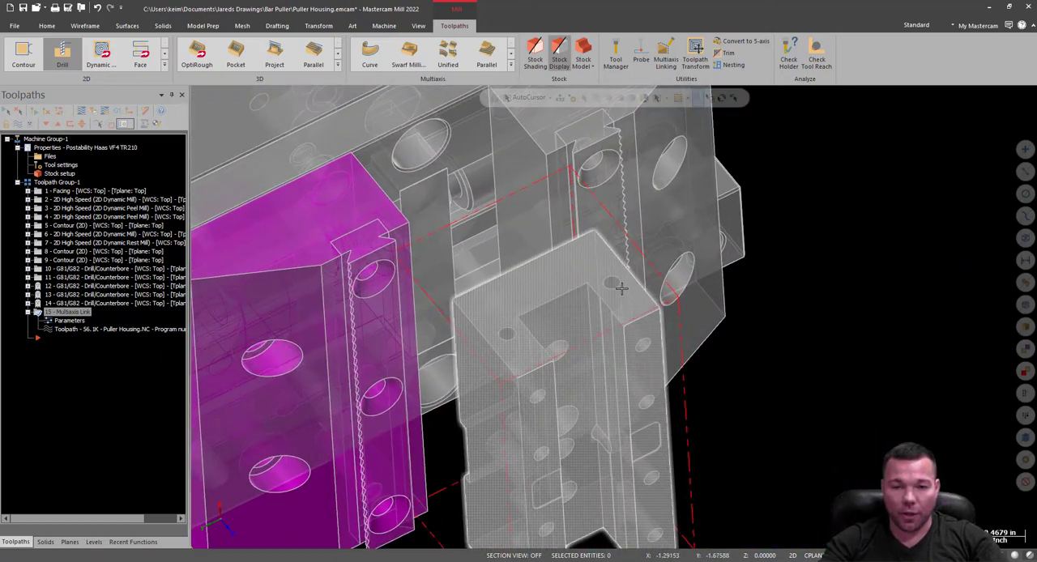
pyautogui.scroll(2, 621, 289)
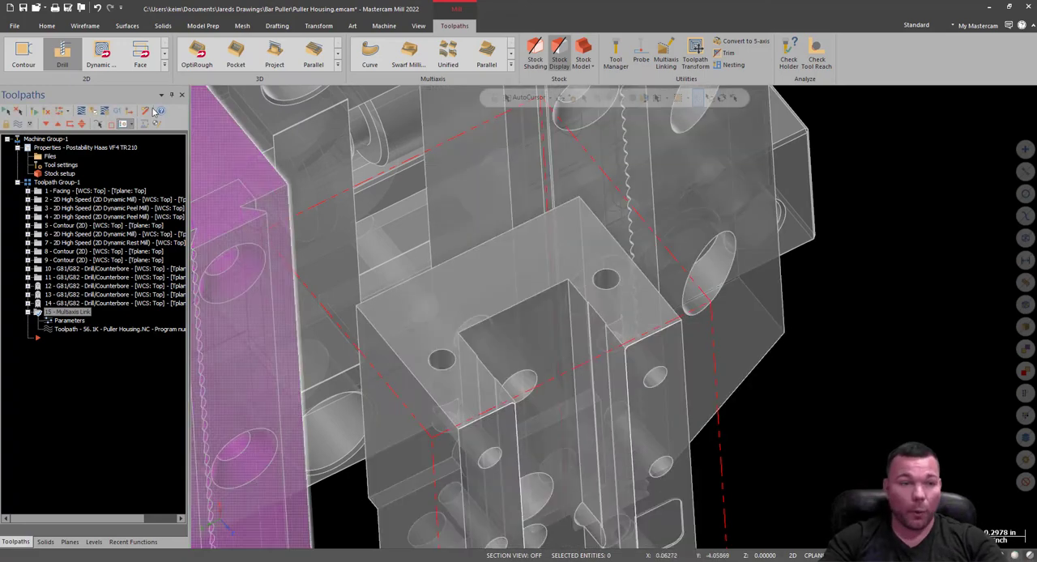
pyautogui.click(62, 57)
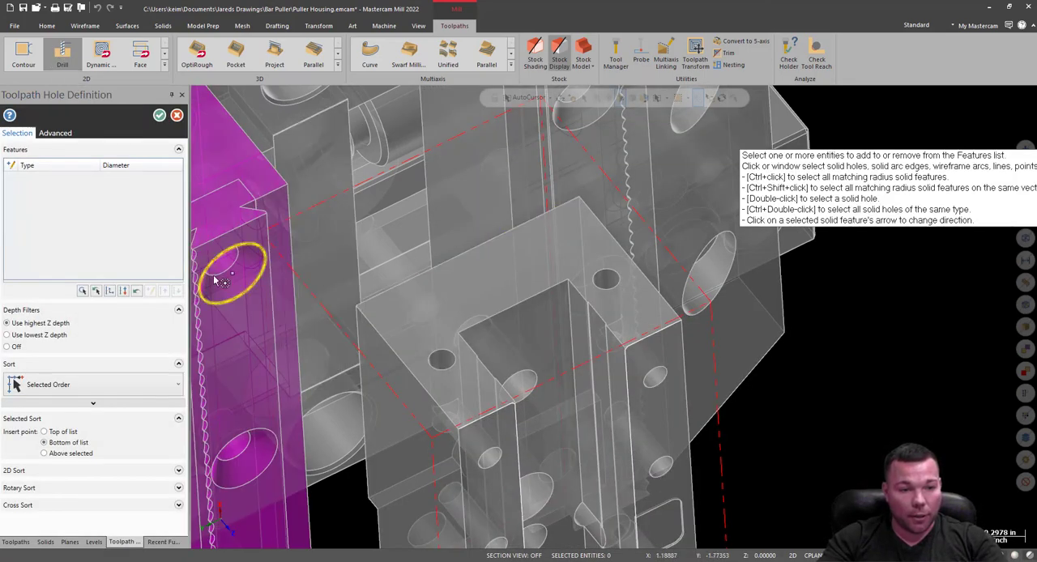
pyautogui.click(96, 291)
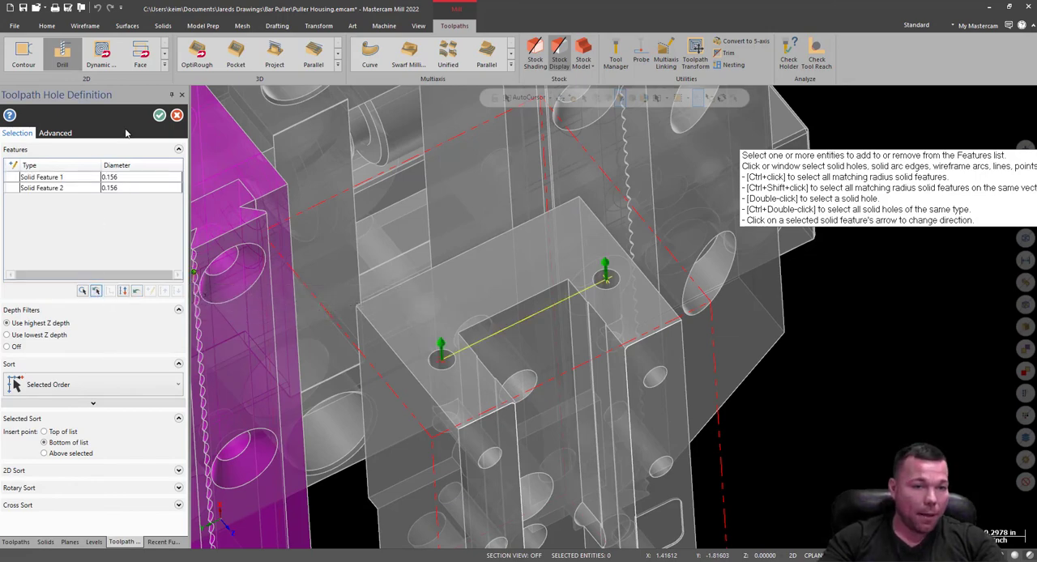
pyautogui.click(160, 116)
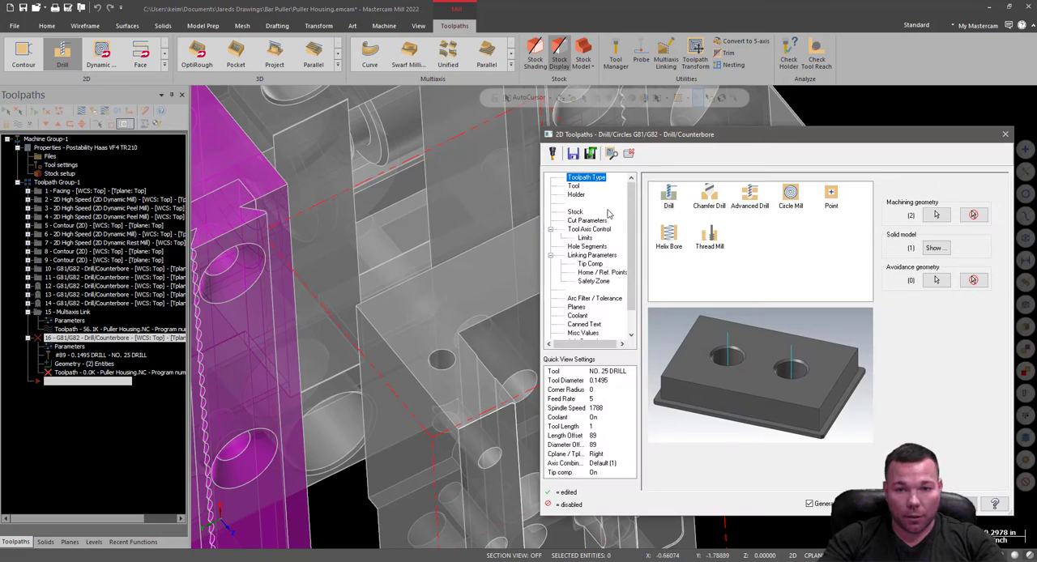
# Filter the steel tool library to right-hand taps and assign the NO. 10-32 TAPRH to the operation.
pyautogui.click(575, 186)
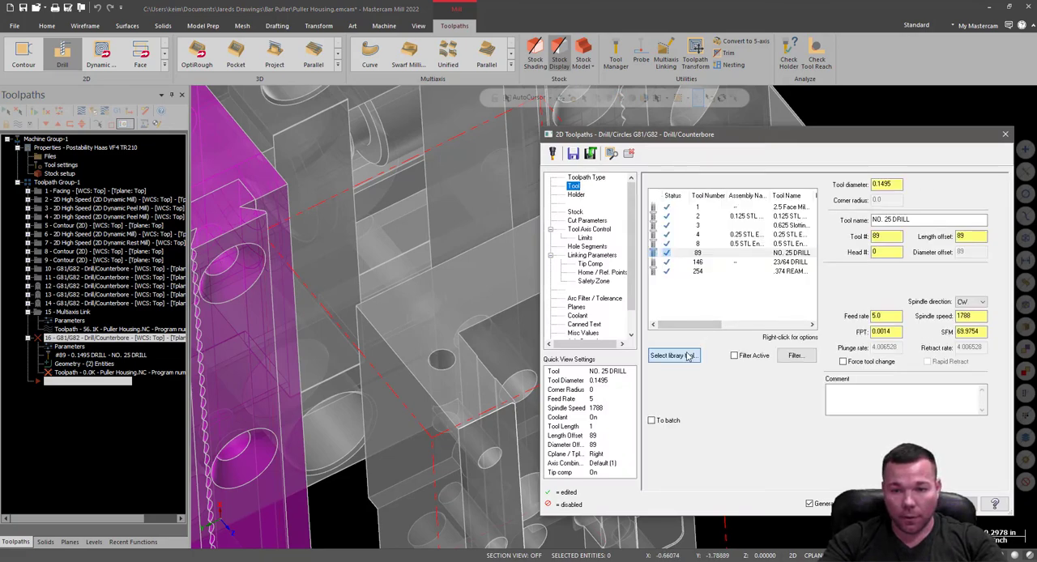
pyautogui.click(687, 356)
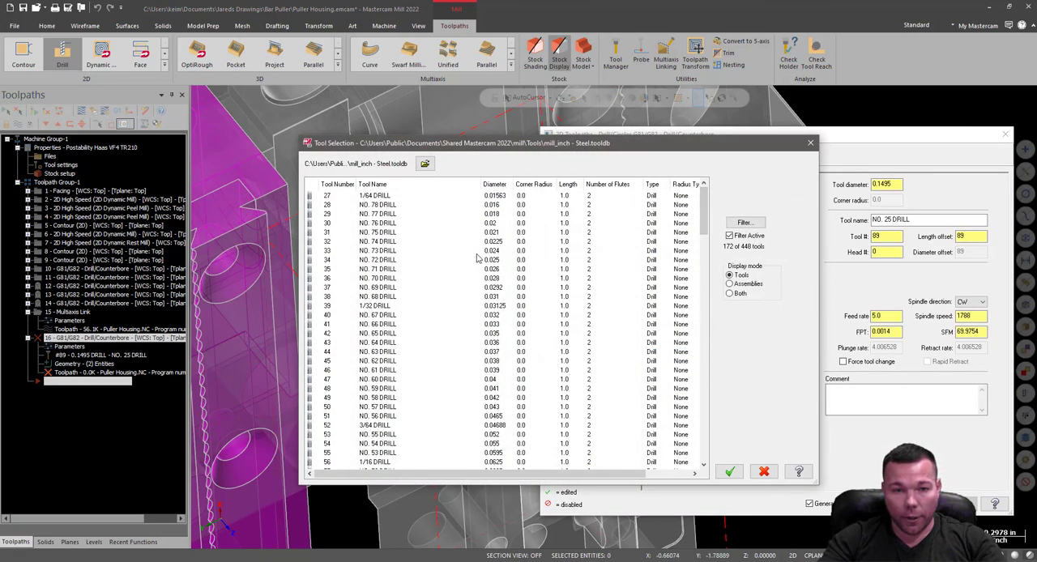
pyautogui.click(745, 222)
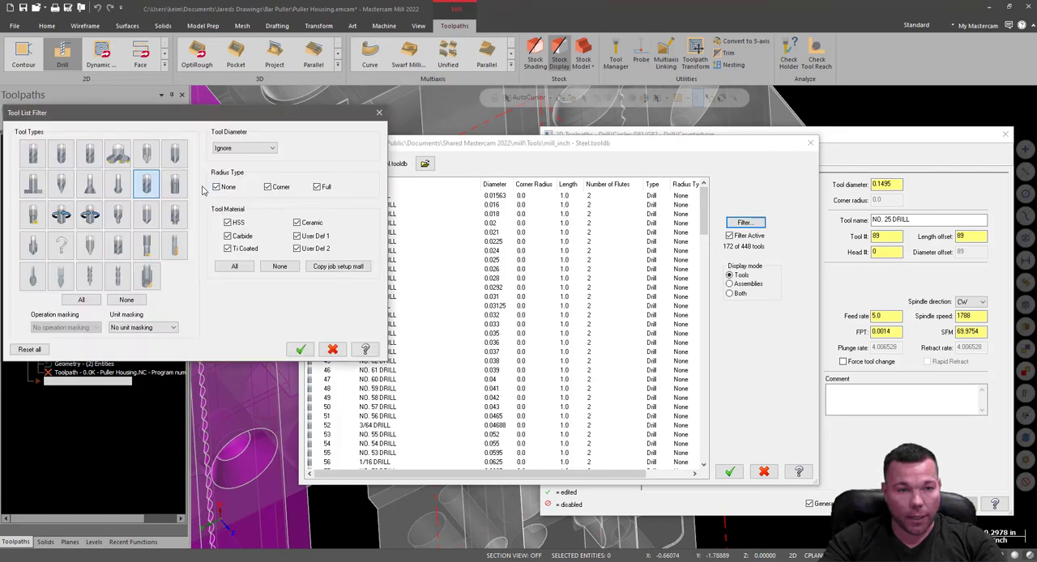
pyautogui.click(147, 184)
pyautogui.click(61, 214)
pyautogui.click(299, 350)
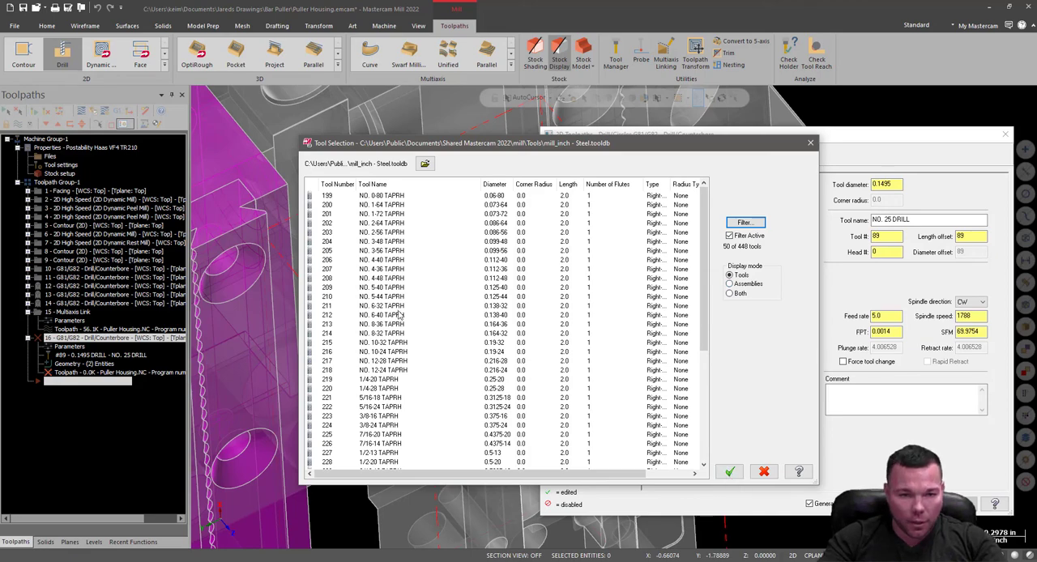
pyautogui.click(394, 345)
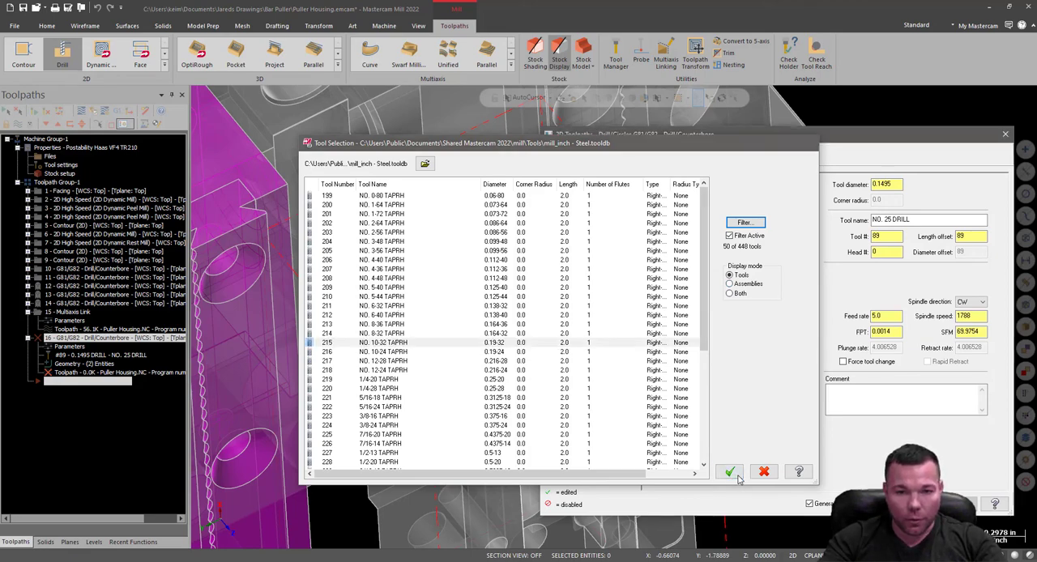
pyautogui.click(730, 471)
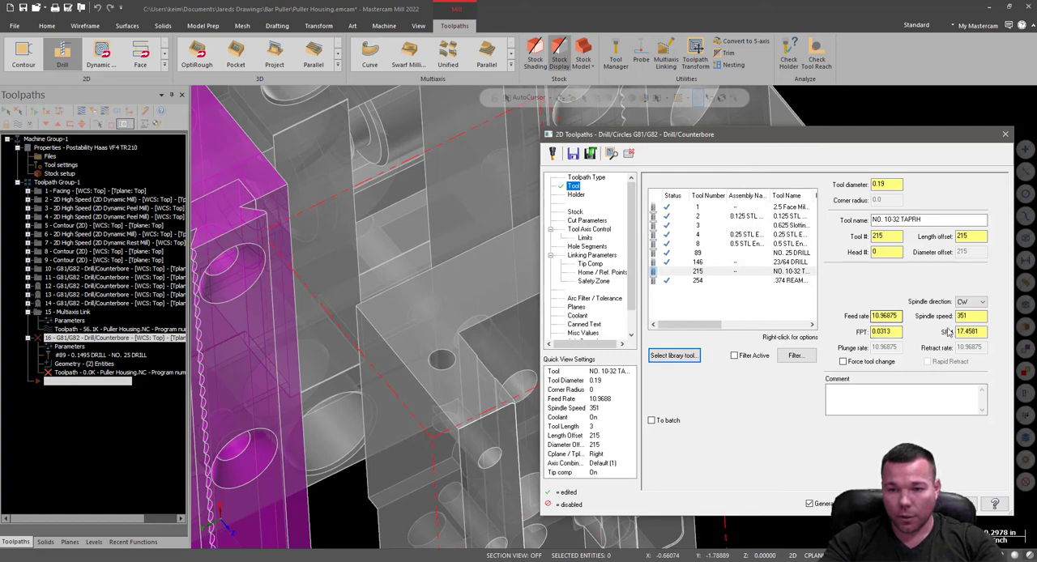
# Set the tap's feed rate to 25.0 and its spindle speed to 800.
pyautogui.moveTo(972, 317); pyautogui.dragTo(867, 321)
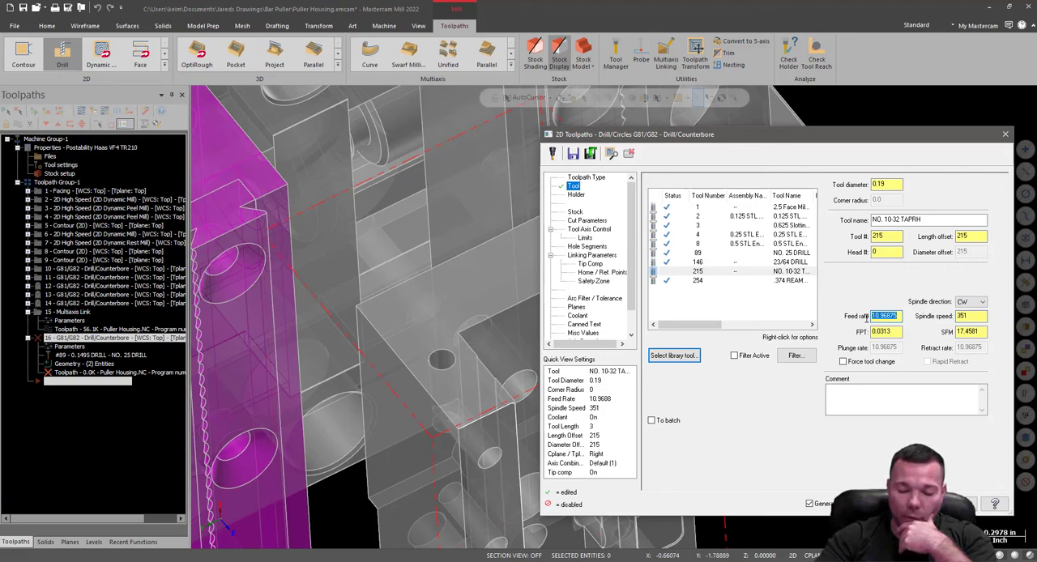
pyautogui.write('25.0')
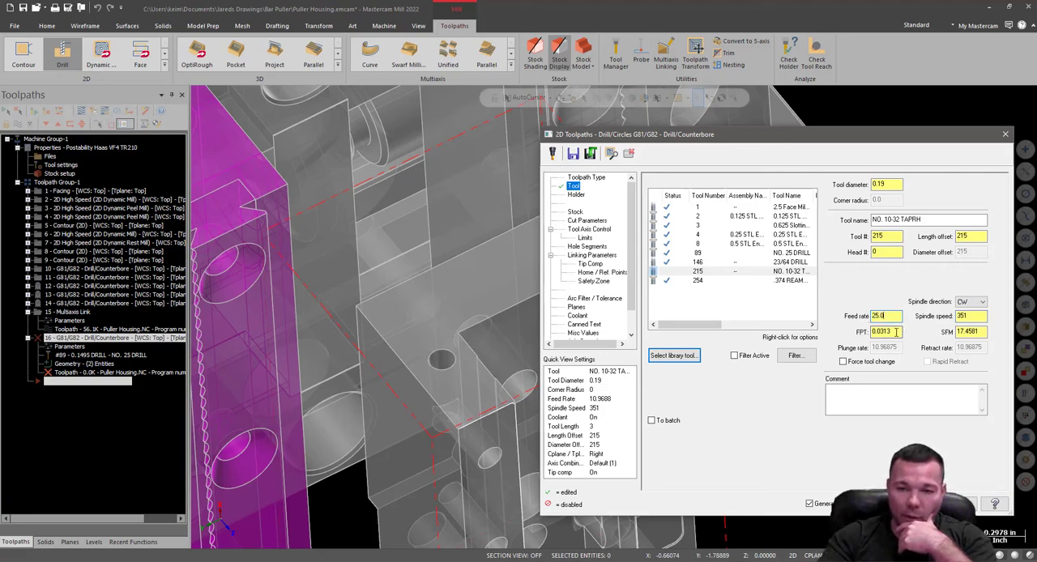
pyautogui.press('Tab')
pyautogui.write('800')
pyautogui.press('Tab')
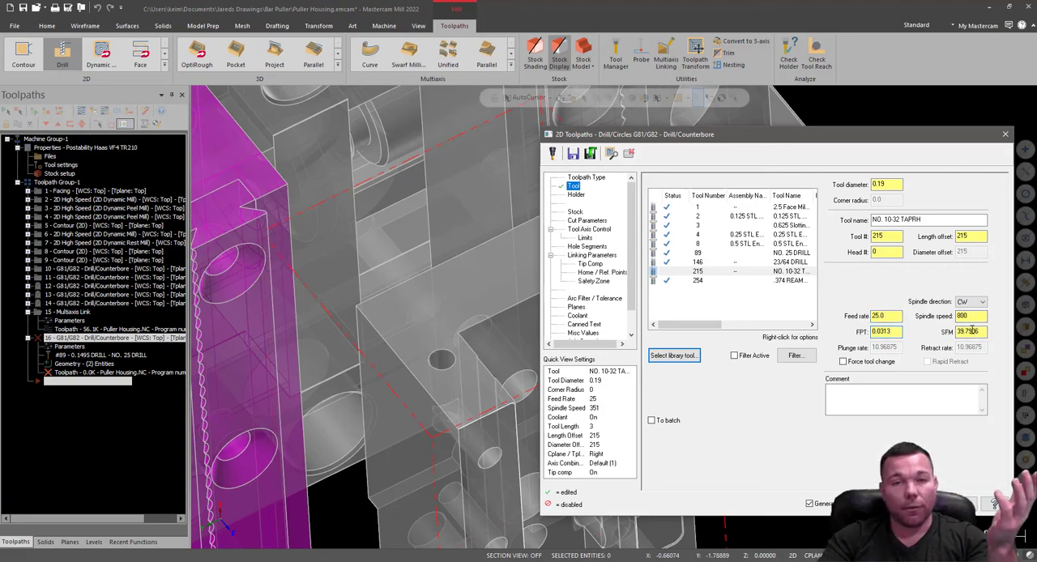
pyautogui.moveTo(976, 318); pyautogui.dragTo(929, 322)
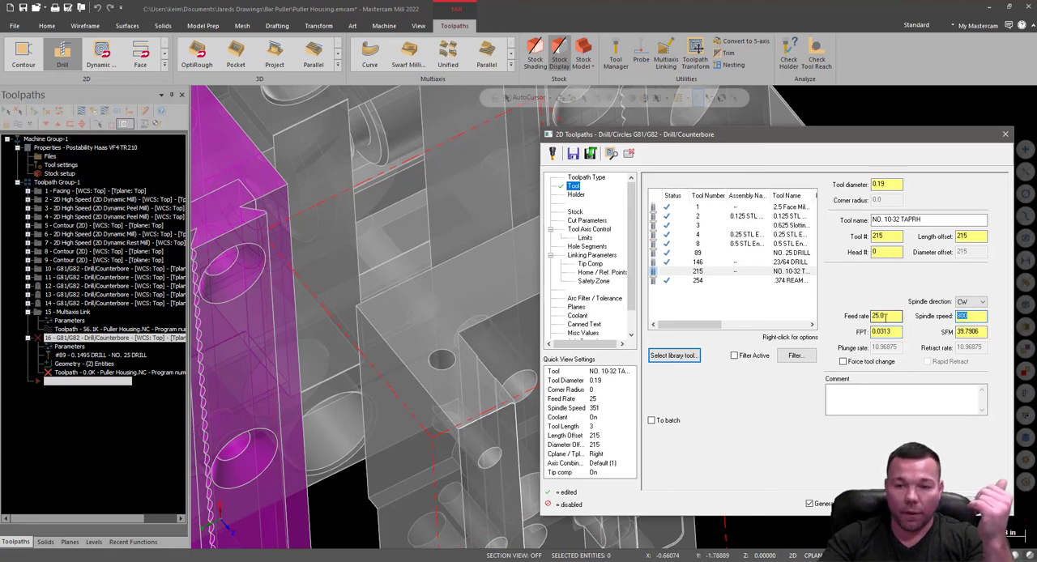
# Load the CT40-in holder library and assign a C4C5-0016 holder to the tap.
pyautogui.click(576, 195)
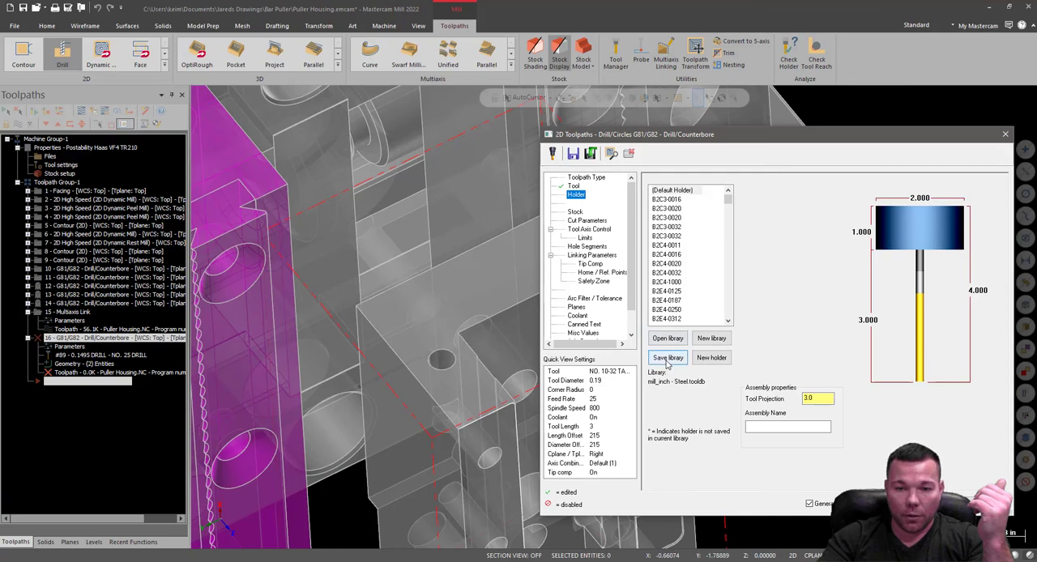
pyautogui.click(668, 339)
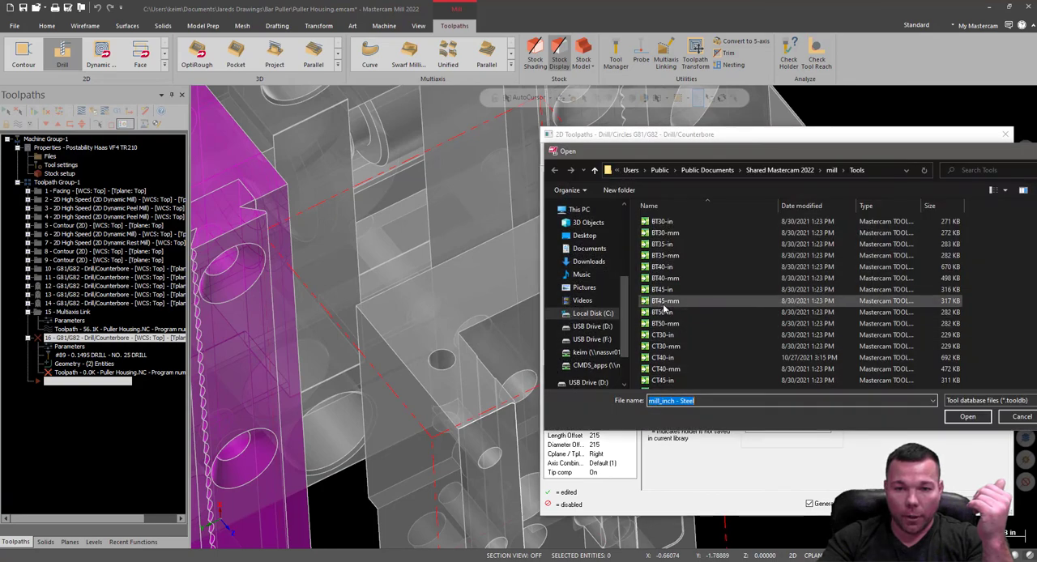
pyautogui.doubleClick(664, 359)
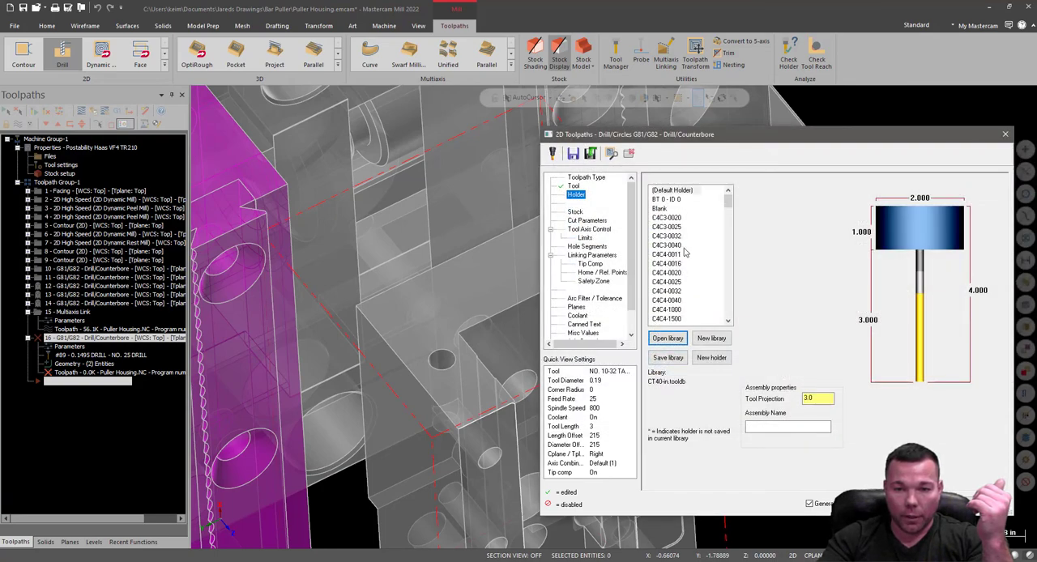
pyautogui.scroll(-1, 683, 313)
pyautogui.click(673, 300)
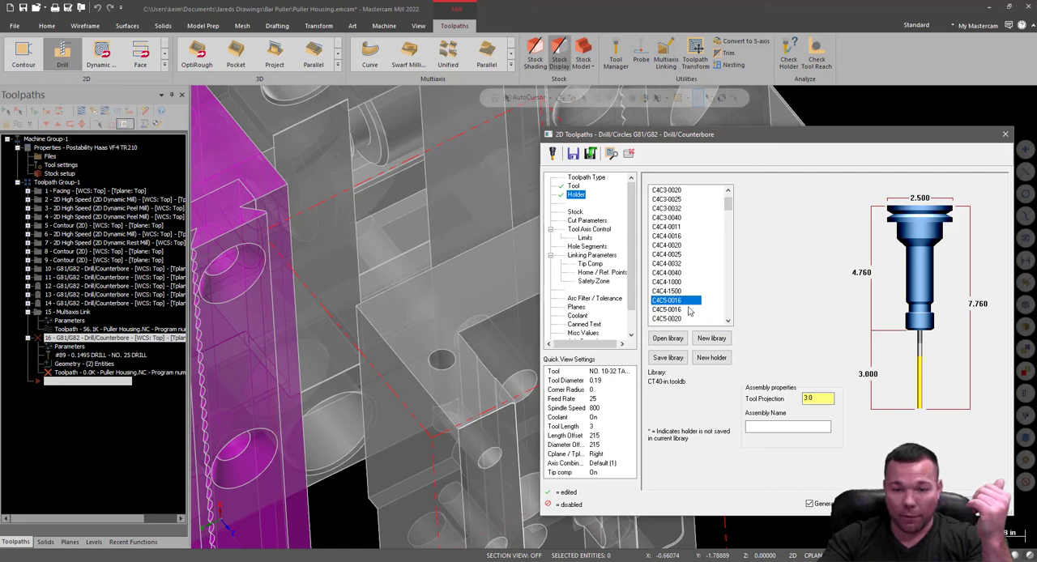
# Edit the NO. 10-32 tap's geometry and set its cutting length to 0.75.
pyautogui.click(574, 186)
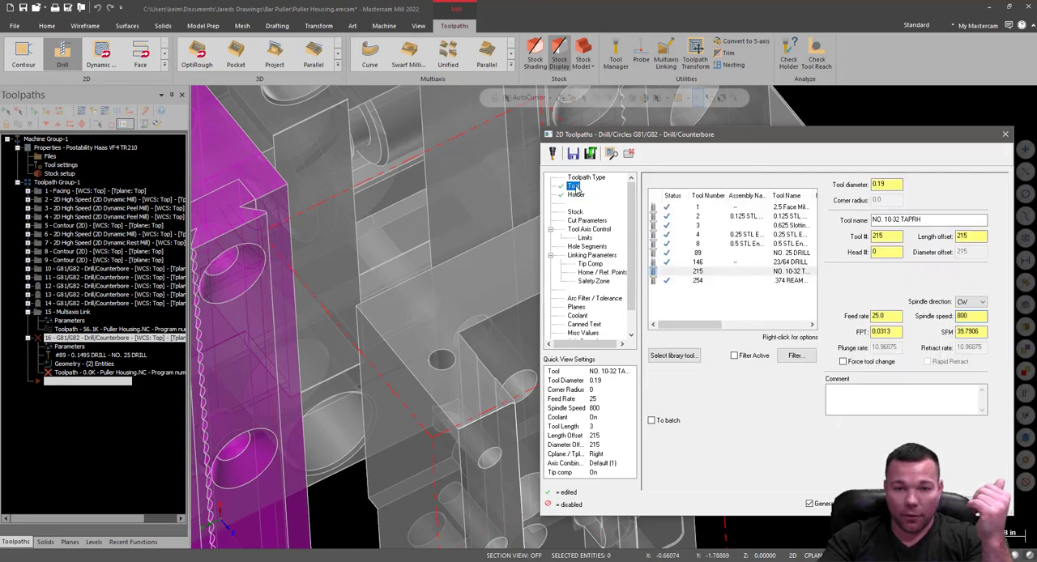
pyautogui.doubleClick(772, 273)
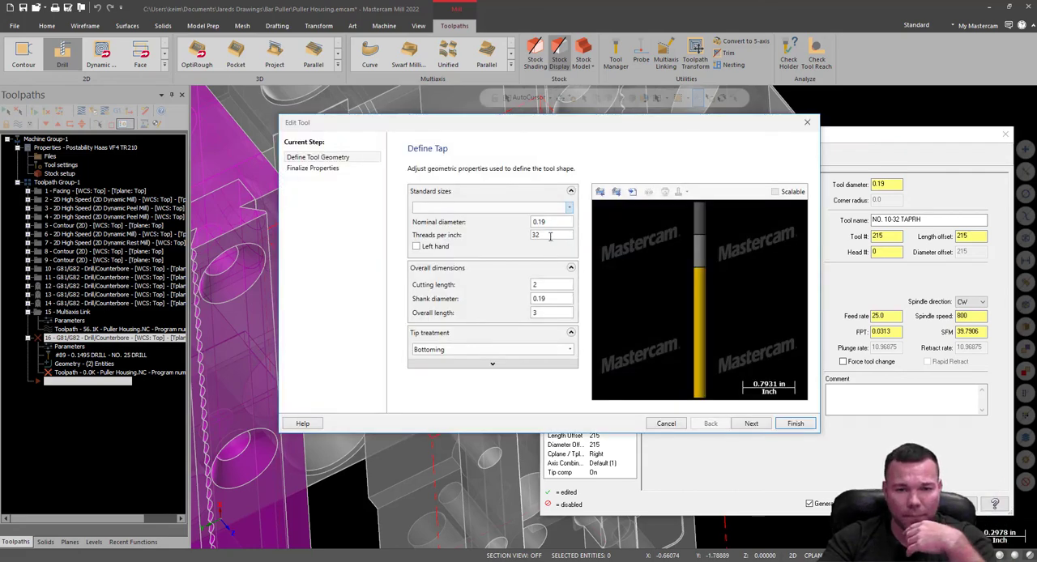
pyautogui.doubleClick(546, 285)
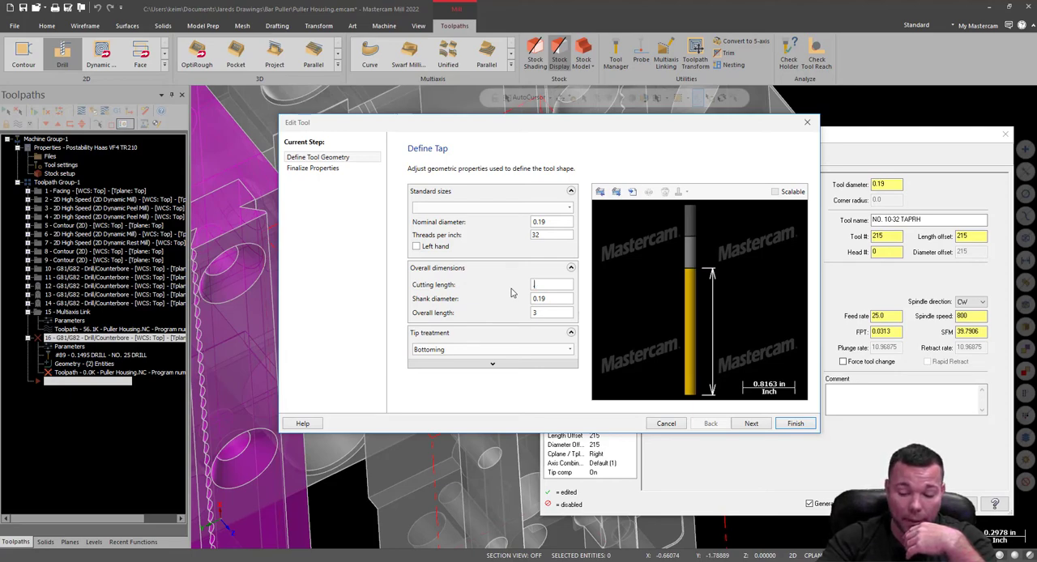
pyautogui.write('.75')
pyautogui.click(553, 298)
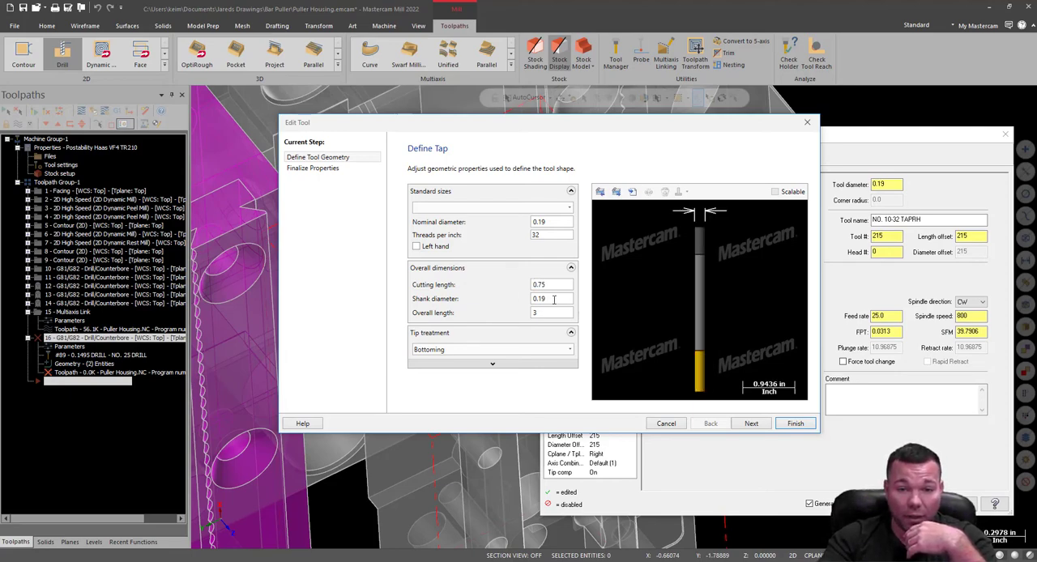
# Set the tap's overall length to 2 and its shoulder length to 0.8, and finish editing the tool.
pyautogui.click(551, 313)
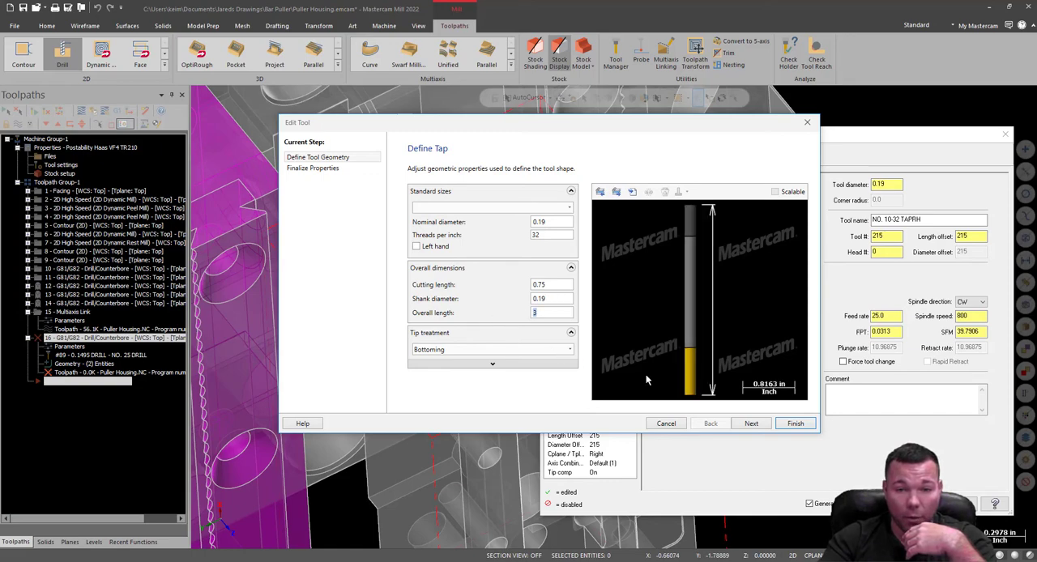
pyautogui.write('2.0')
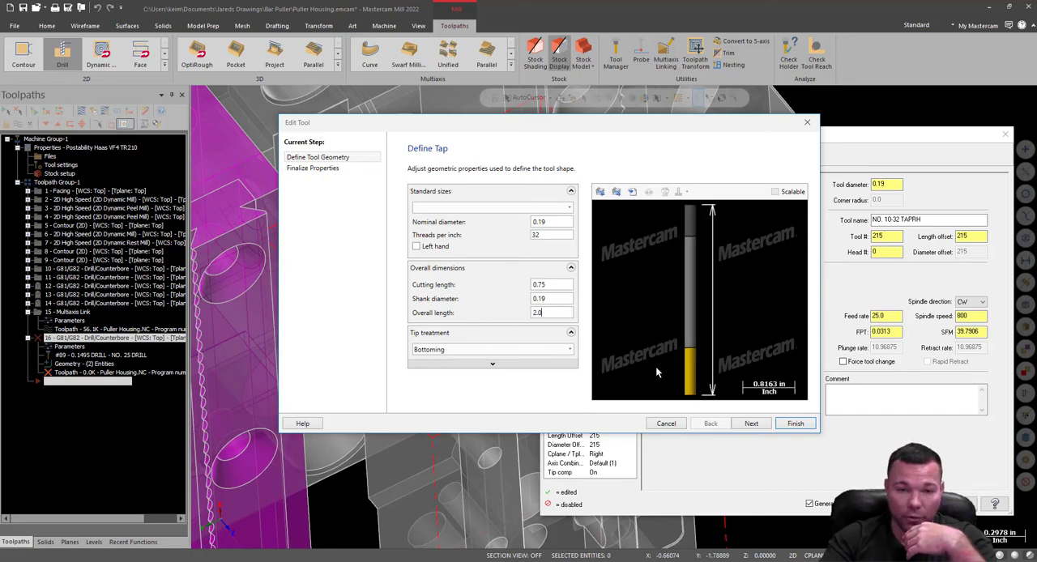
pyautogui.click(565, 302)
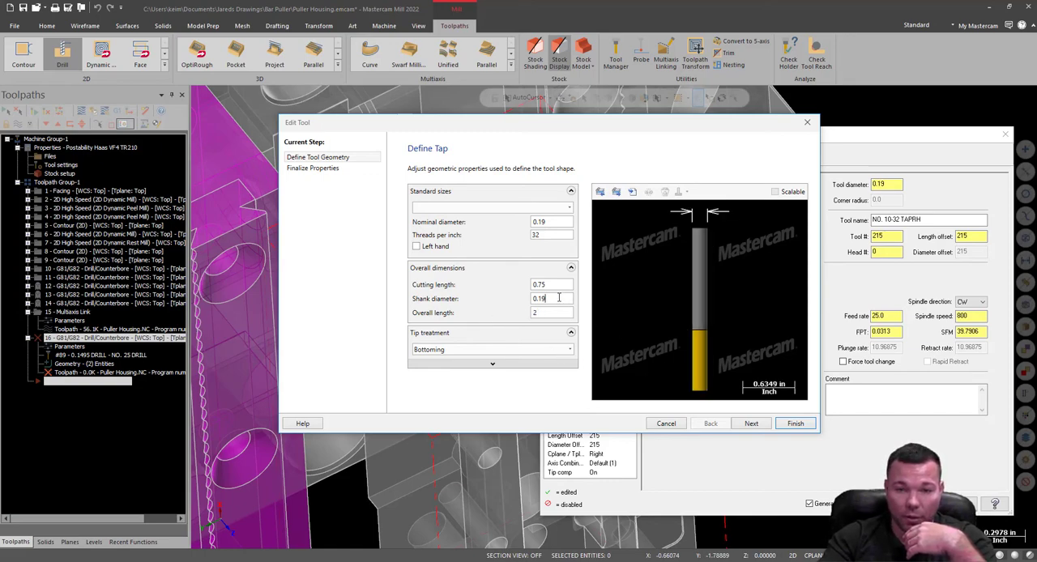
pyautogui.click(493, 366)
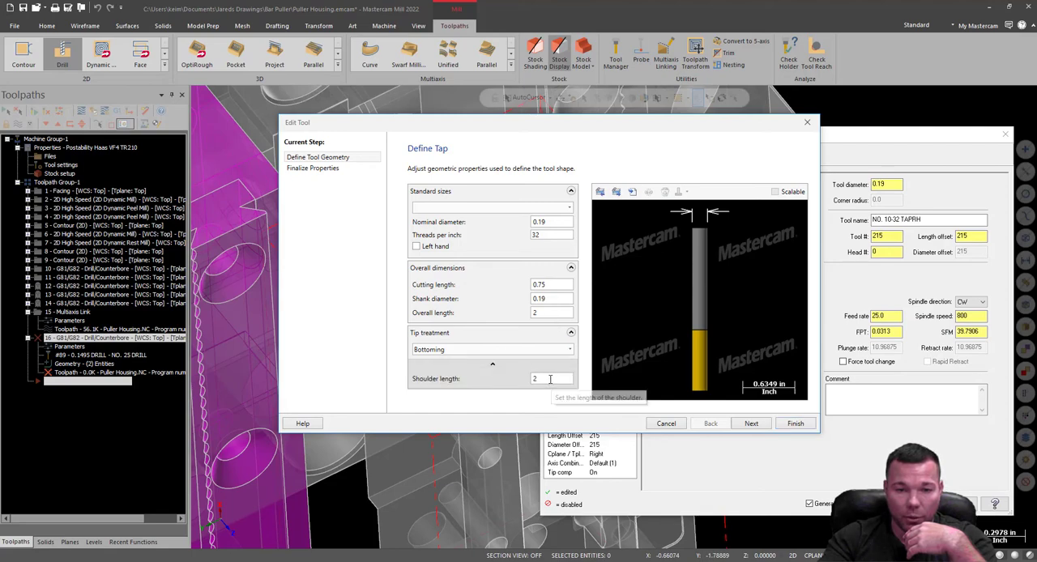
pyautogui.click(551, 378)
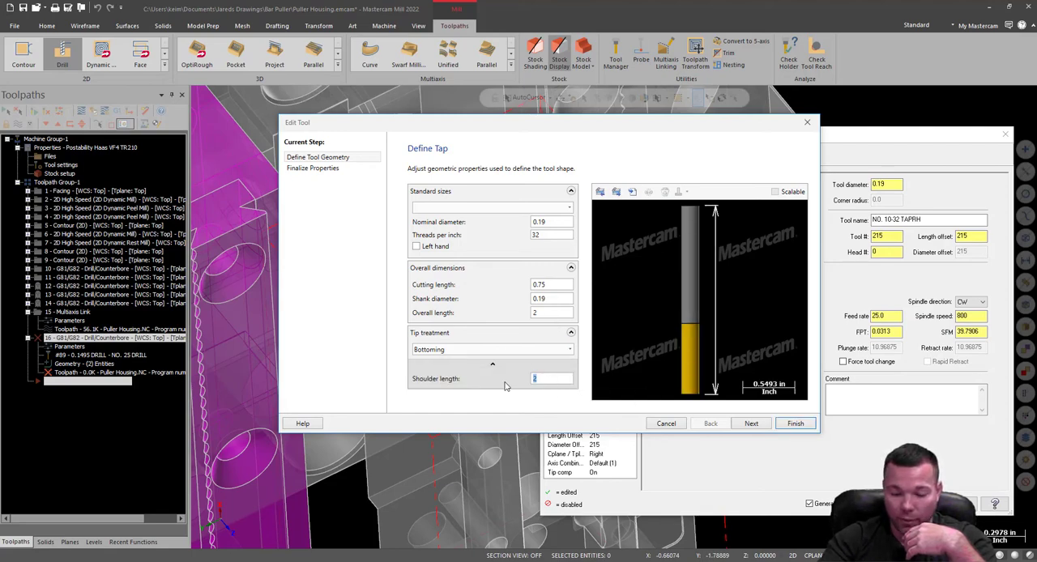
pyautogui.write('0.8')
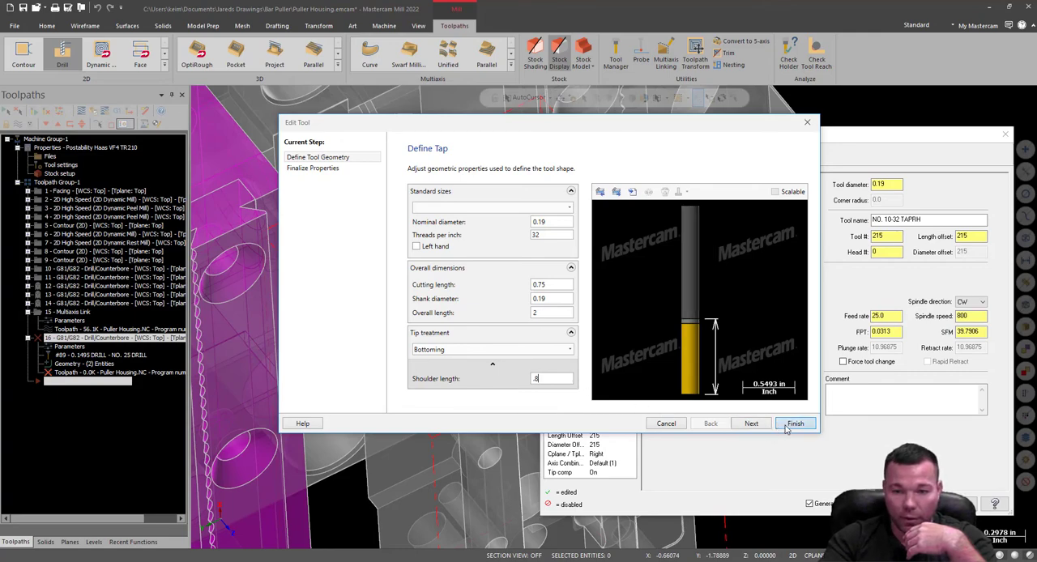
pyautogui.click(794, 424)
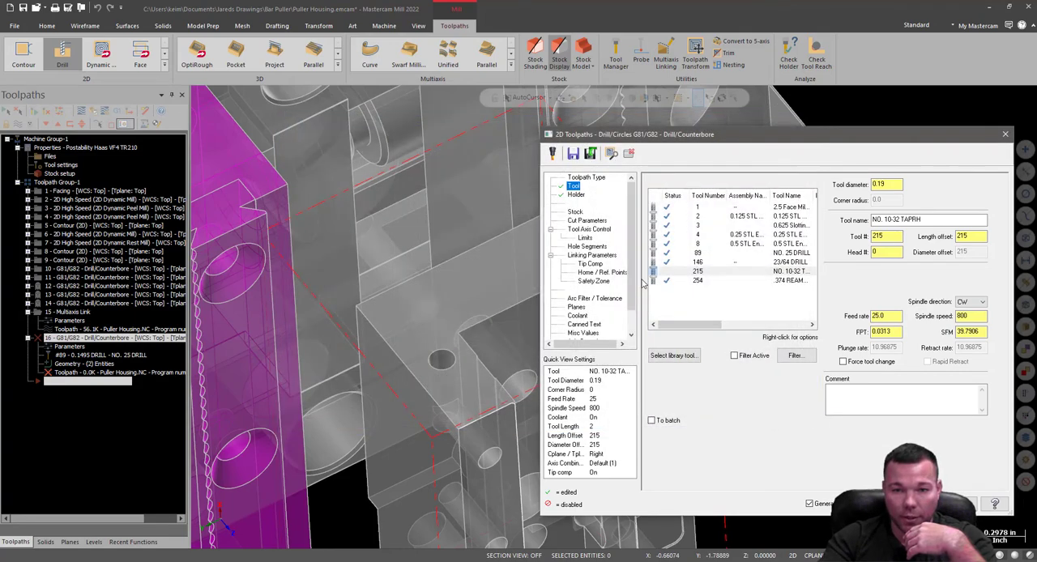
# Set the tap's projection from its holder to 1.0 and change the drilling cycle to G84/G74 - Tap.
pyautogui.click(577, 197)
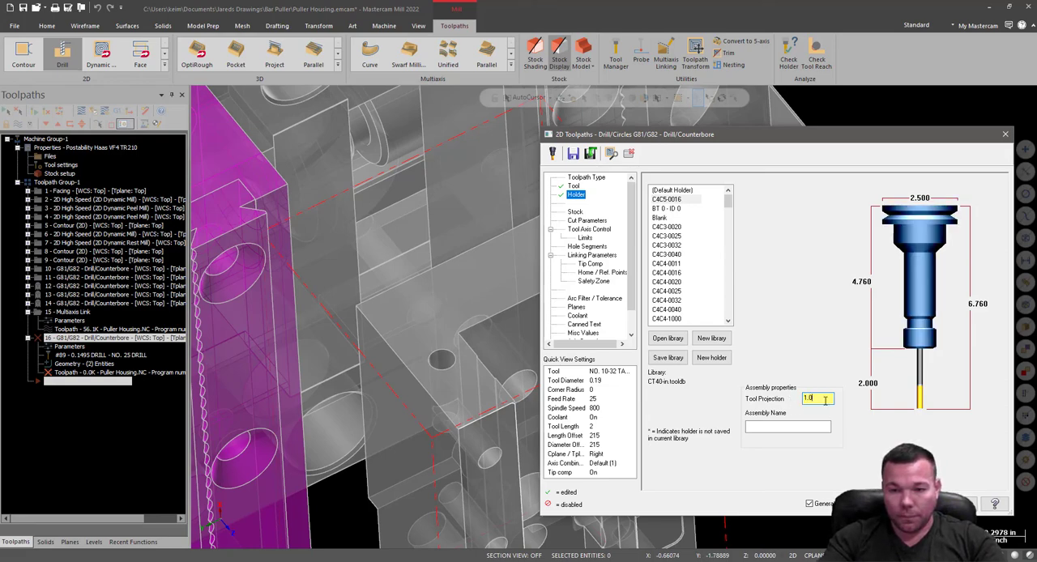
pyautogui.click(817, 426)
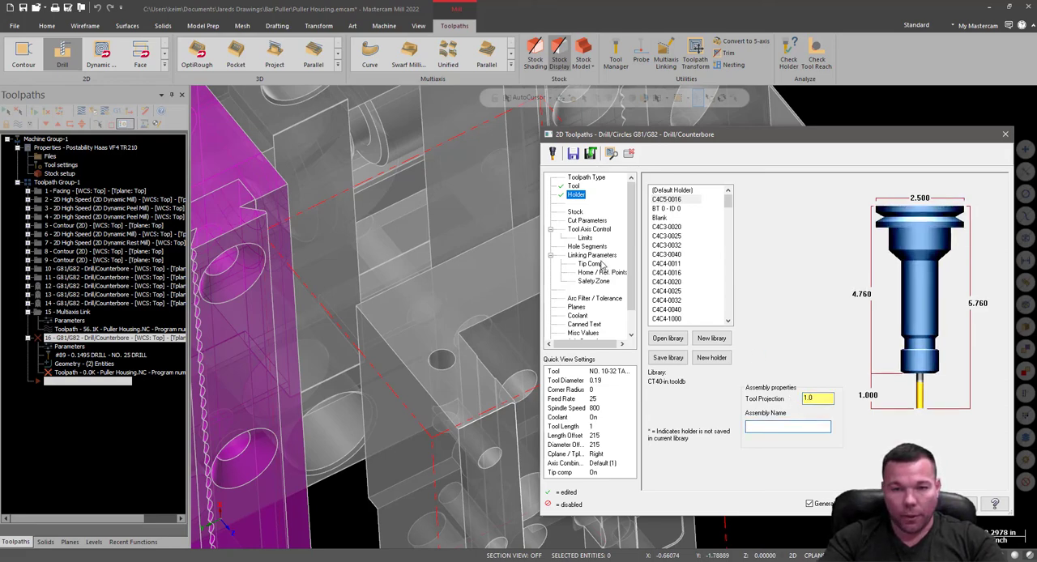
pyautogui.click(585, 222)
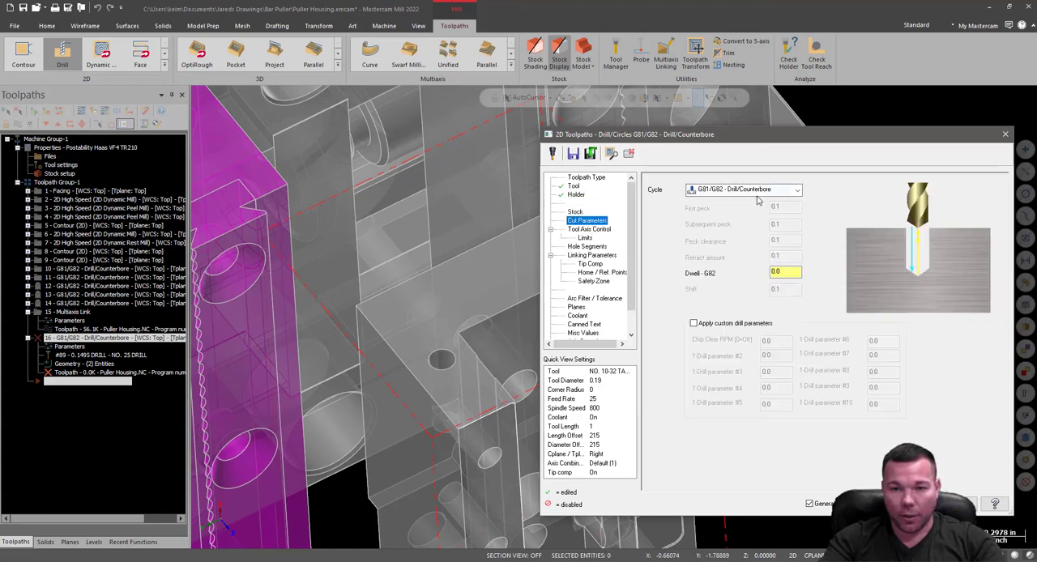
pyautogui.click(757, 191)
pyautogui.click(746, 228)
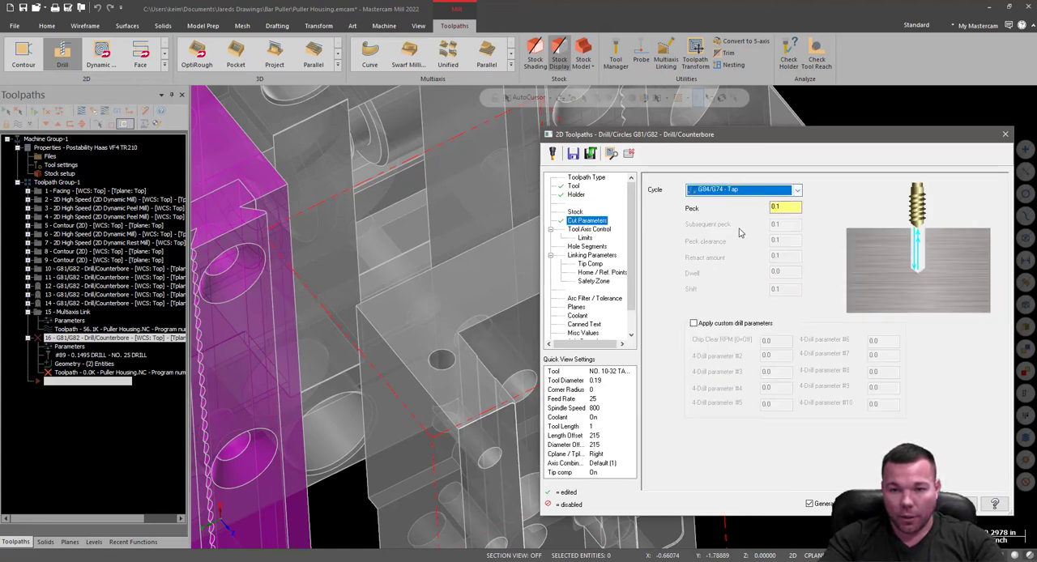
# Set the peck value of the tapping cycle to 1.0.
pyautogui.press('Tab')
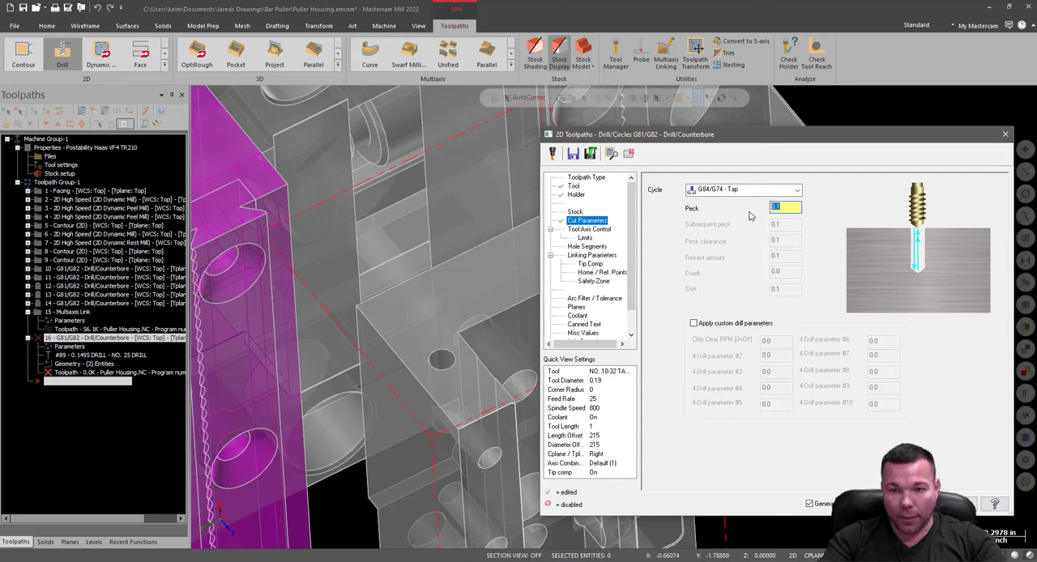
pyautogui.click(754, 192)
pyautogui.click(753, 192)
pyautogui.click(753, 192)
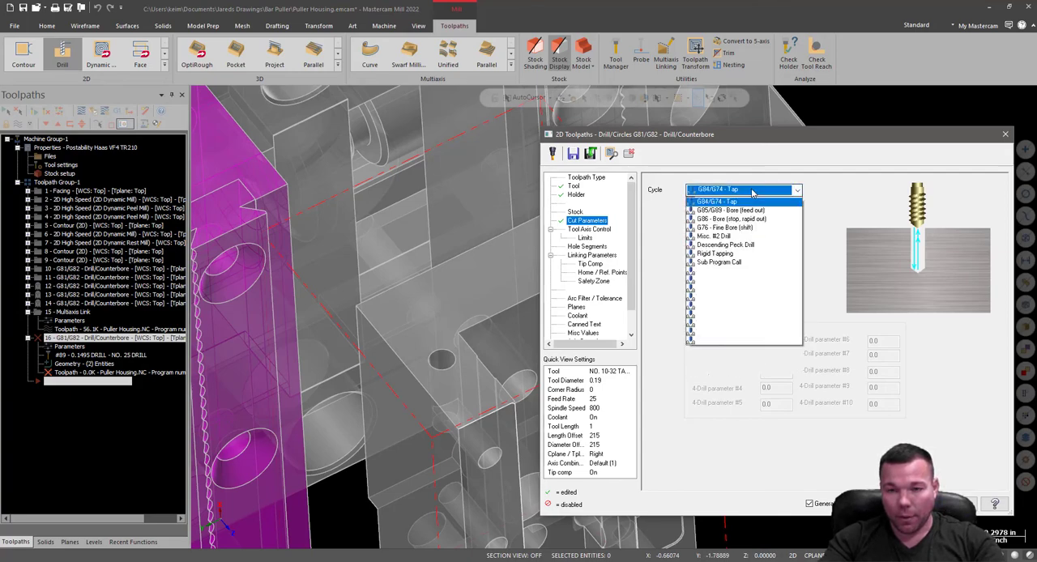
pyautogui.click(754, 193)
pyautogui.doubleClick(782, 208)
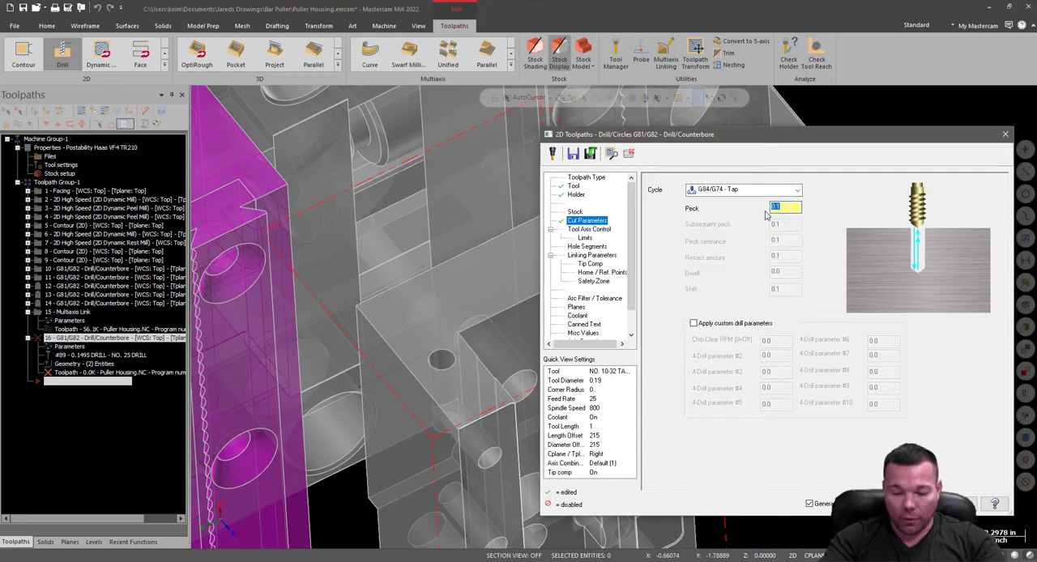
pyautogui.write('1.0')
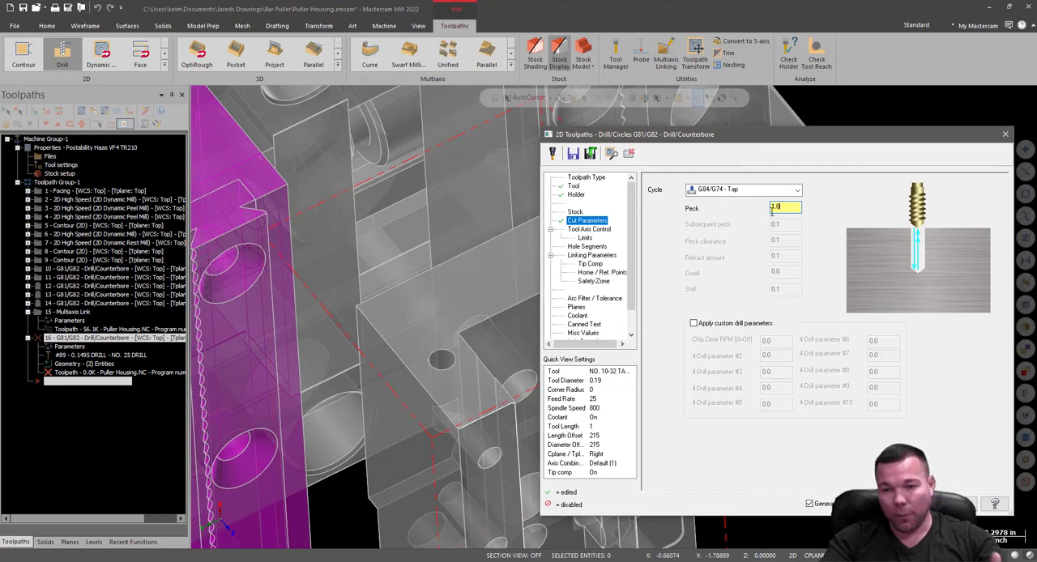
# Set the tapping operation's absolute depth to -0.375 and its top of stock to 0 in the linking parameters.
pyautogui.click(584, 230)
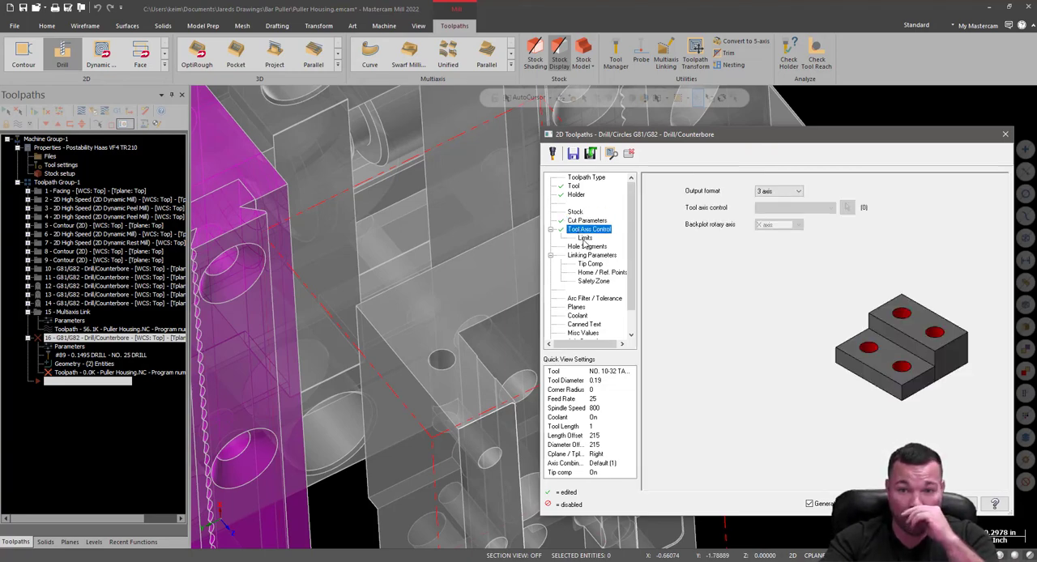
pyautogui.click(584, 238)
pyautogui.click(587, 247)
pyautogui.click(591, 255)
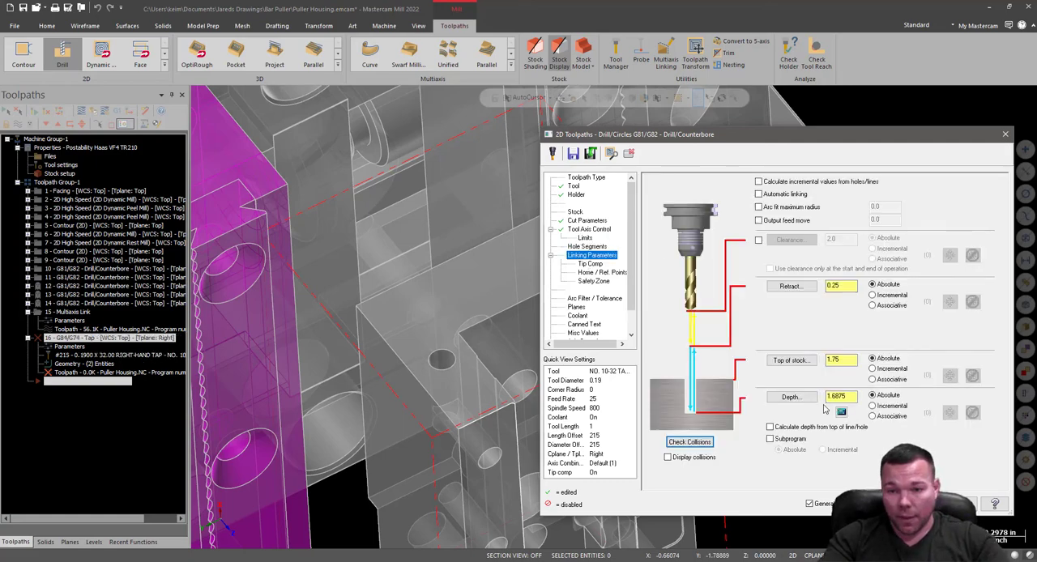
pyautogui.click(793, 406)
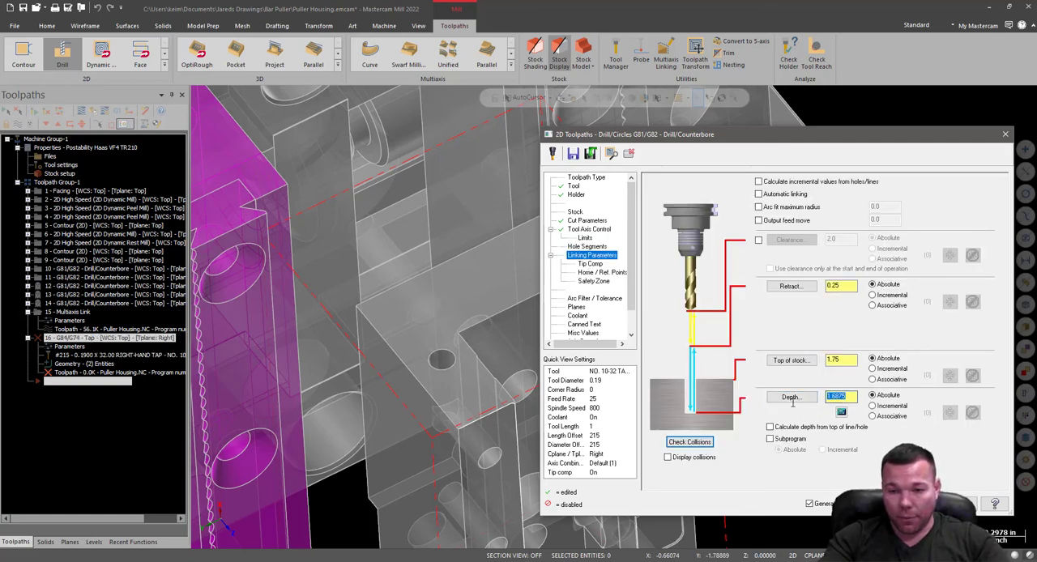
pyautogui.write('-.37')
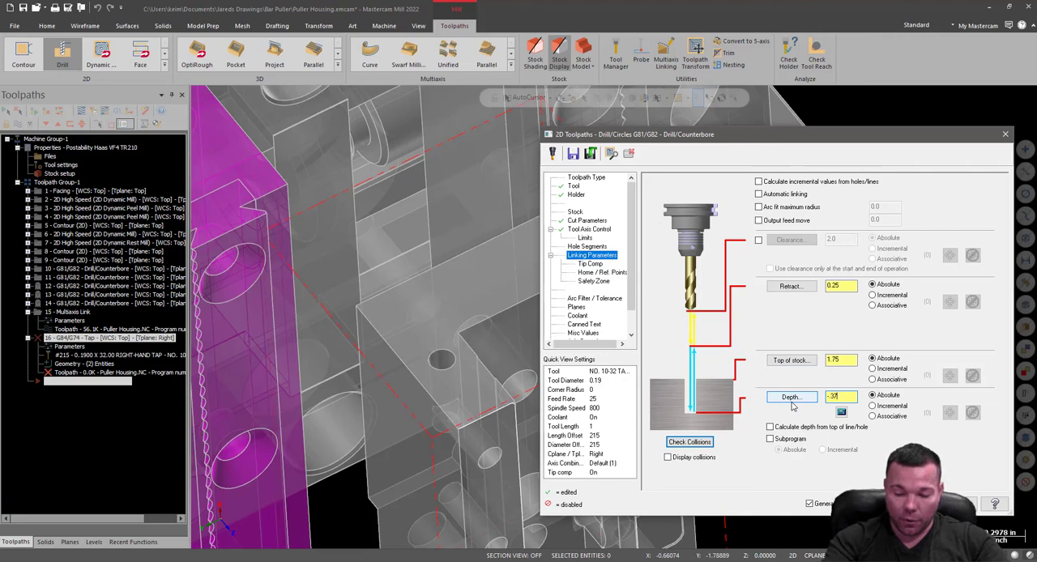
pyautogui.write('5')
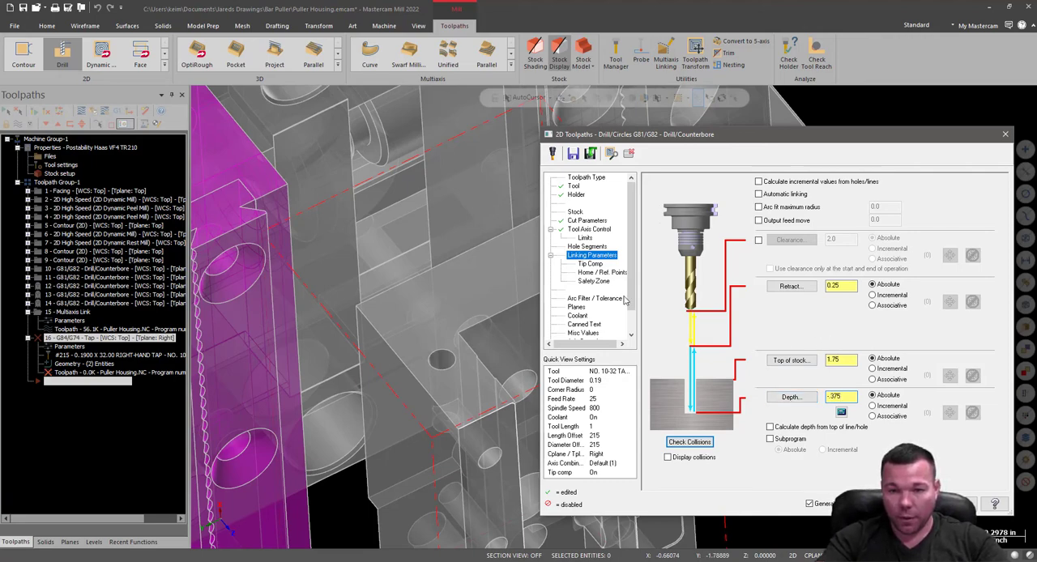
pyautogui.doubleClick(829, 362)
pyautogui.write('0')
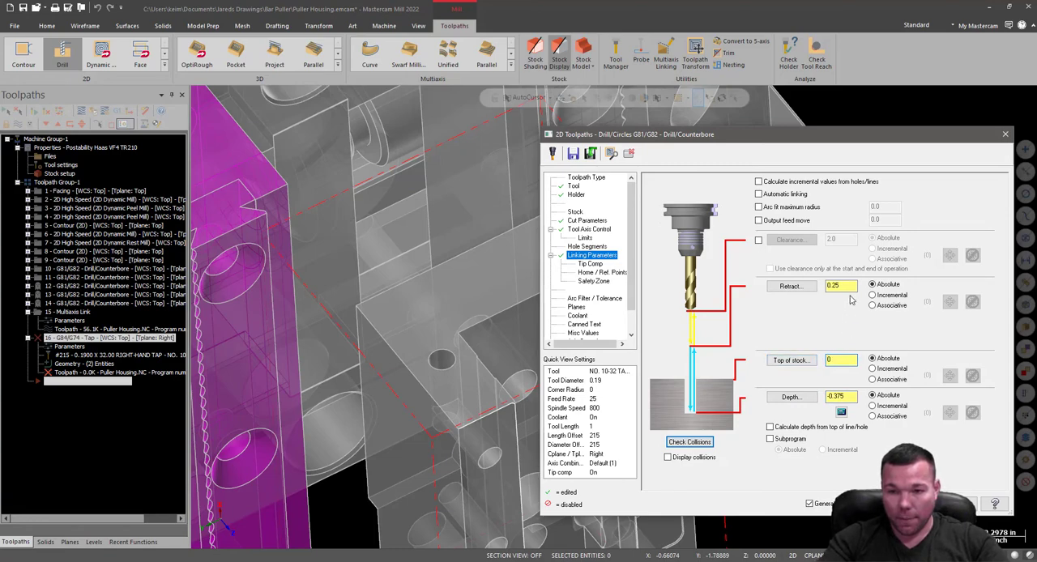
pyautogui.moveTo(852, 285); pyautogui.dragTo(808, 286)
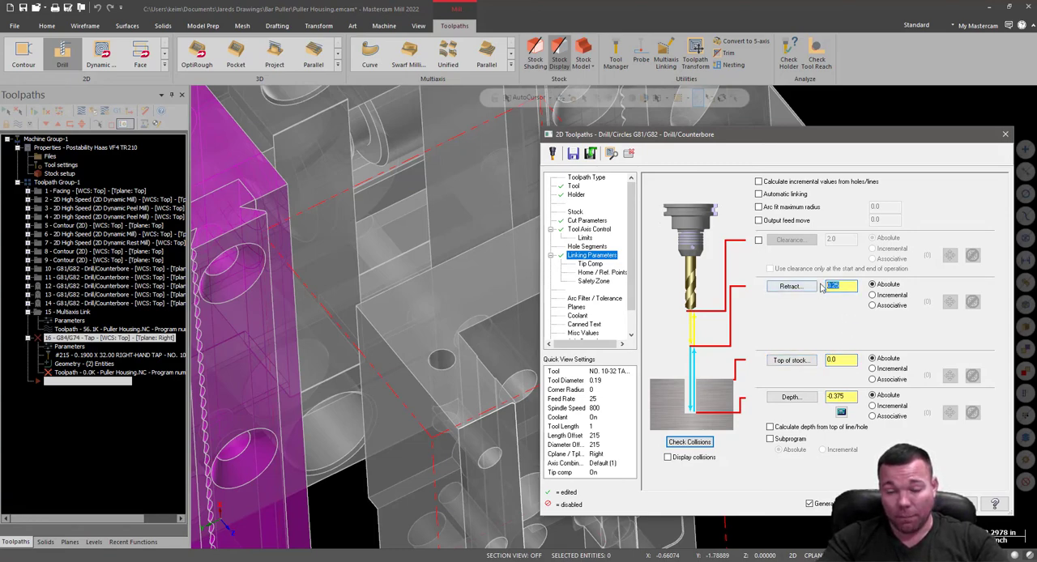
# Turn off tip compensation for the tapping operation.
pyautogui.click(590, 265)
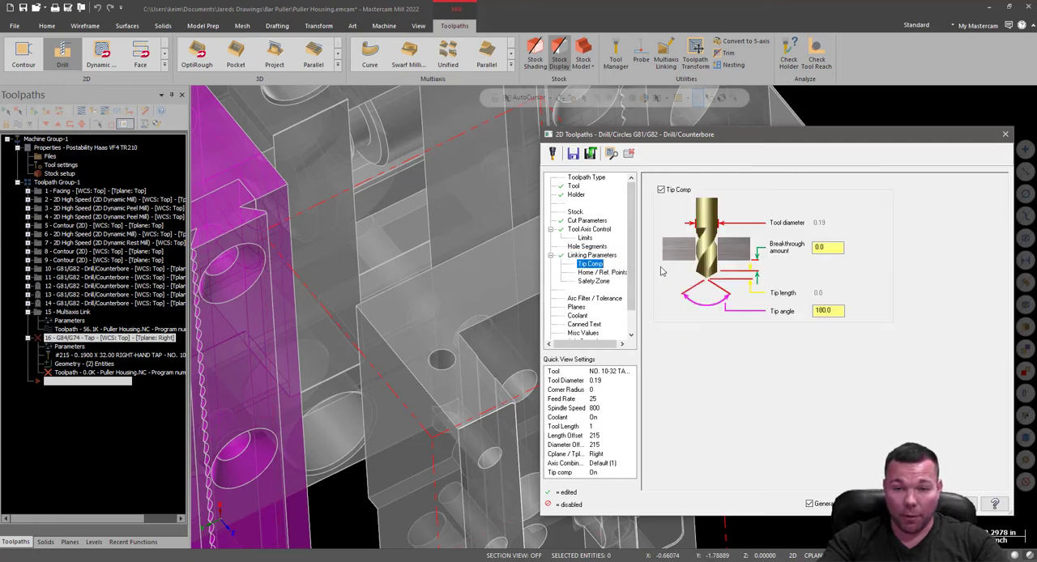
pyautogui.click(661, 190)
pyautogui.click(583, 256)
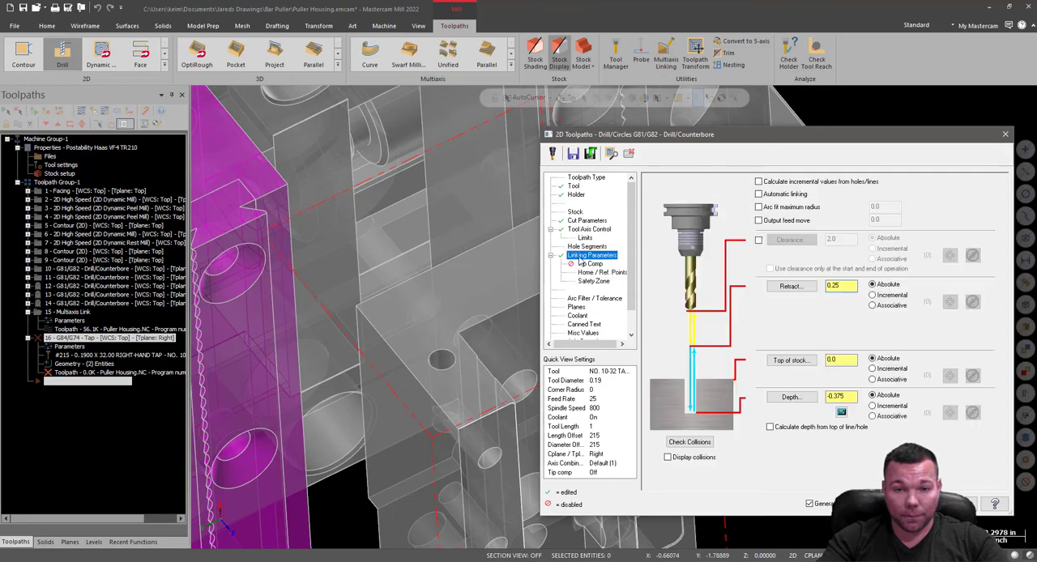
pyautogui.moveTo(848, 397); pyautogui.dragTo(808, 397)
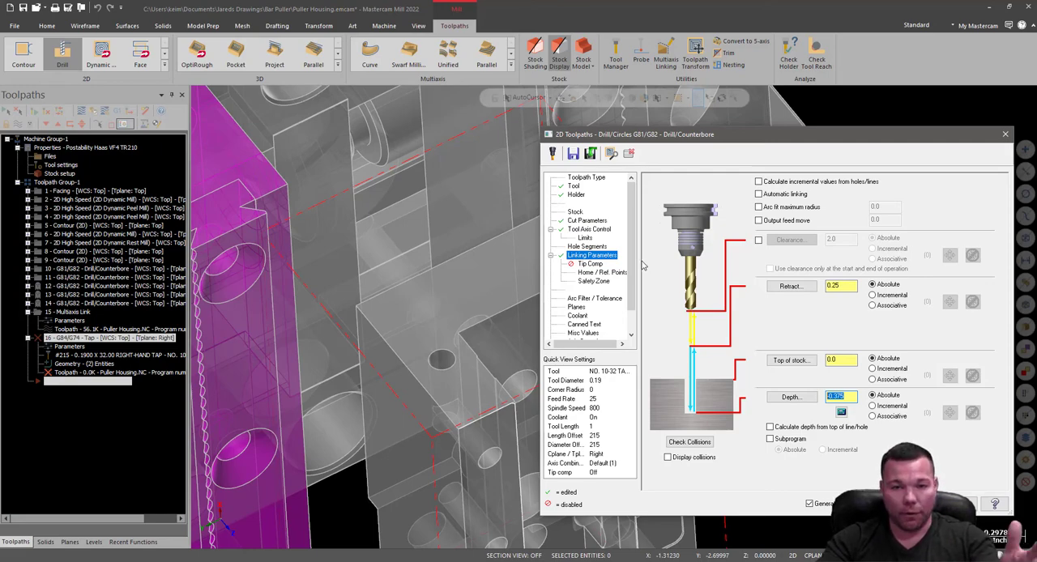
pyautogui.click(585, 269)
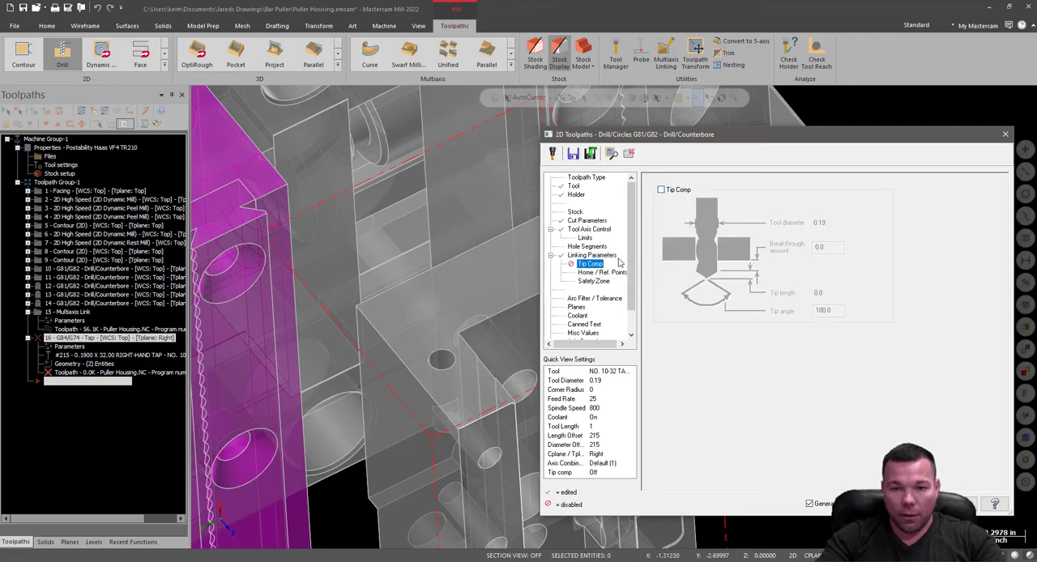
# Assign the RIGHT FACE plane as the tapping operation's tool plane, using a manual work offset.
pyautogui.click(576, 299)
pyautogui.click(576, 308)
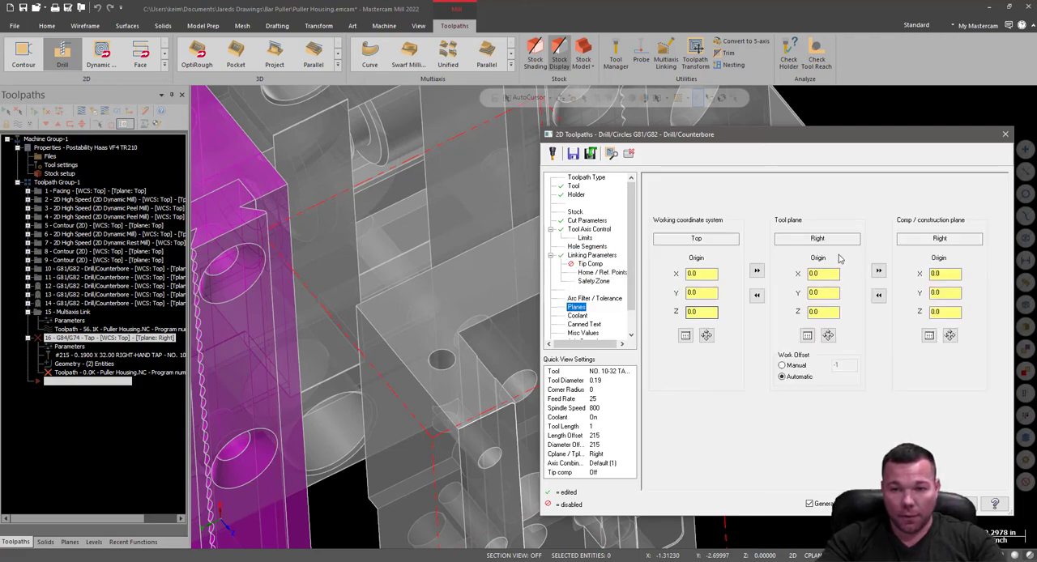
pyautogui.click(782, 366)
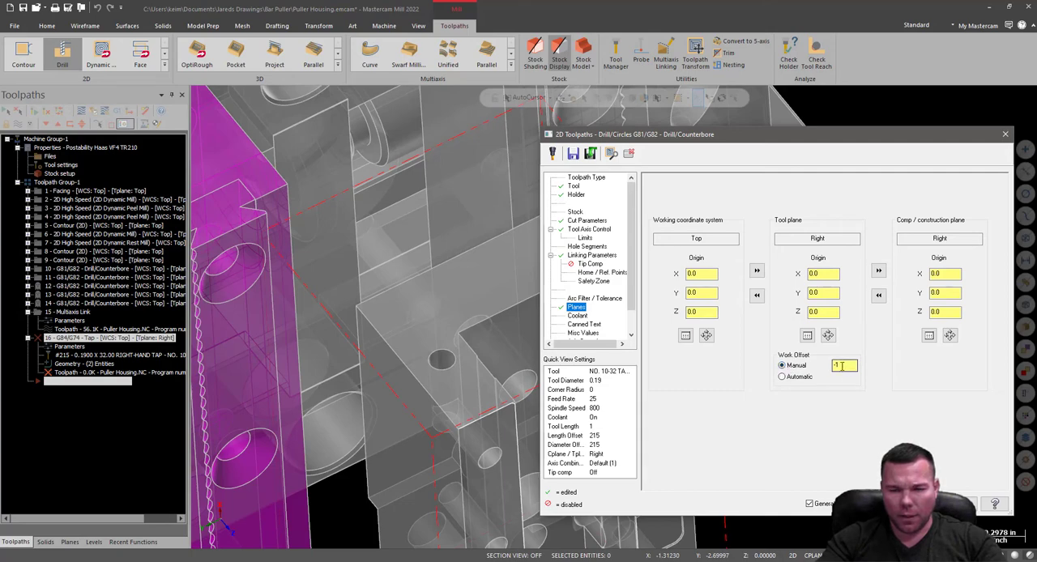
pyautogui.click(807, 335)
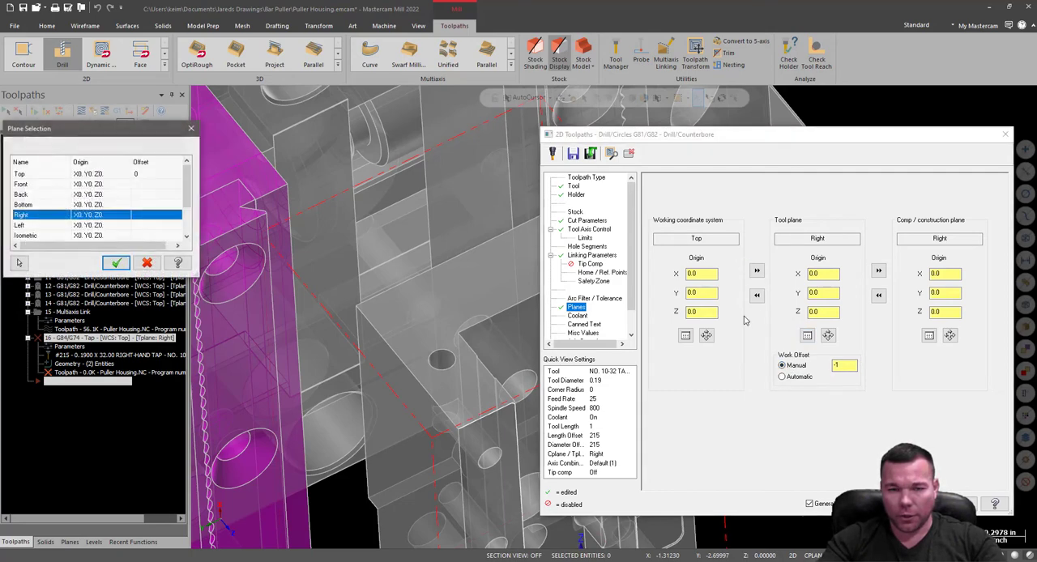
pyautogui.scroll(-2, 53, 222)
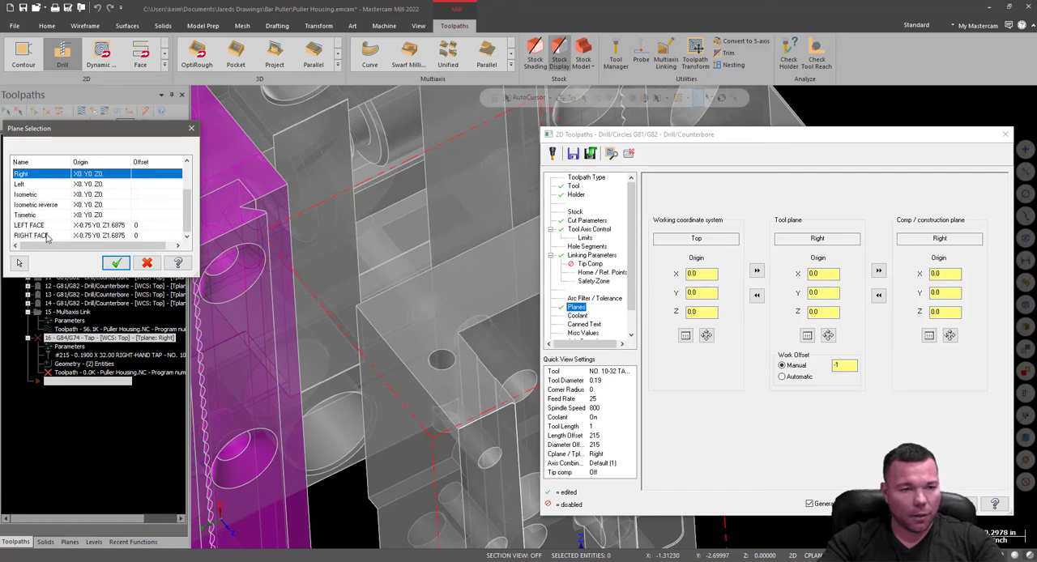
pyautogui.click(46, 225)
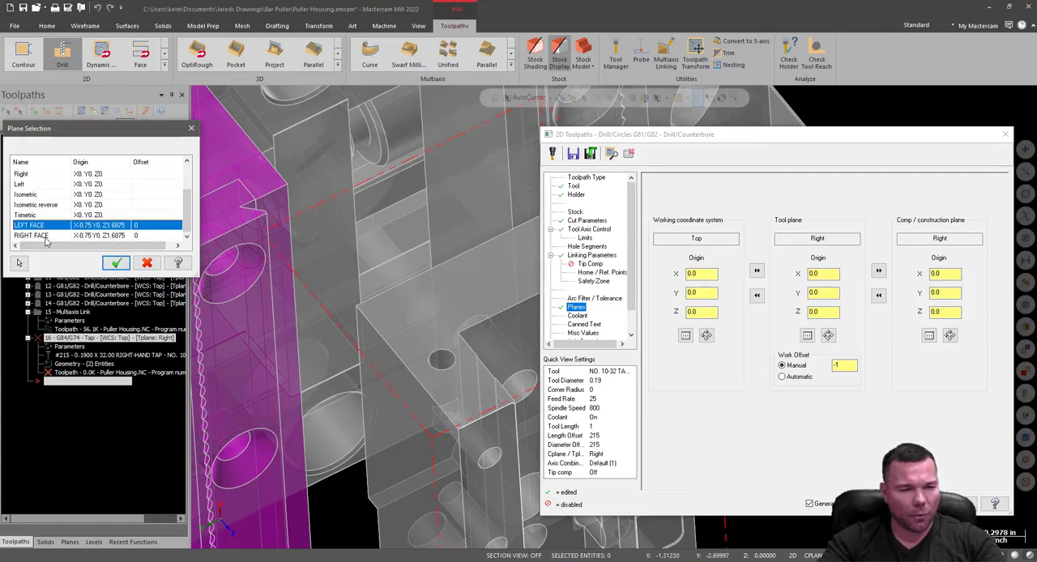
pyautogui.click(36, 235)
pyautogui.click(116, 264)
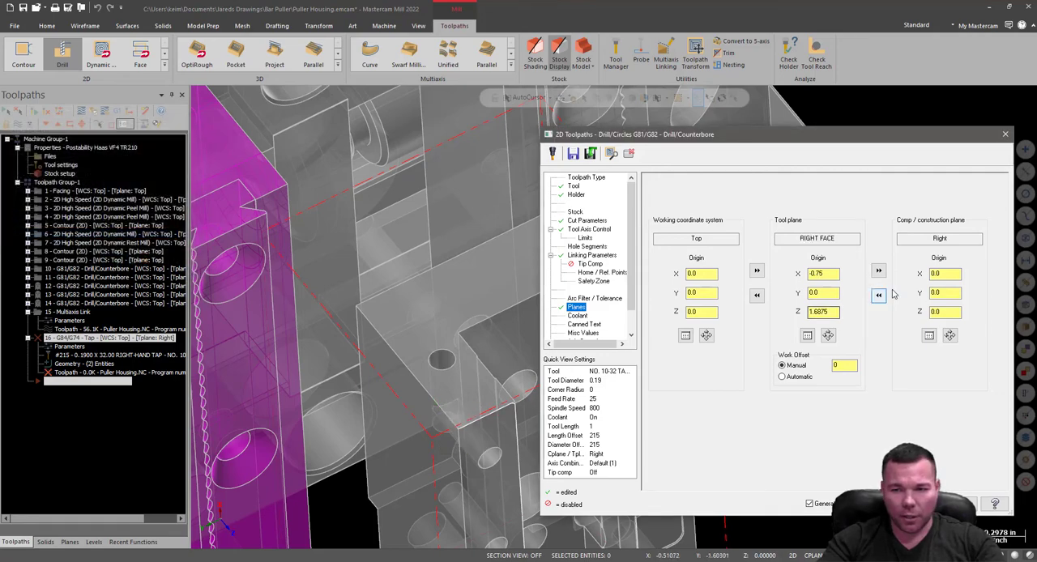
# Match the construction plane to RIGHT FACE, keep the manual work offset of 0, and generate the tapping toolpath.
pyautogui.click(783, 378)
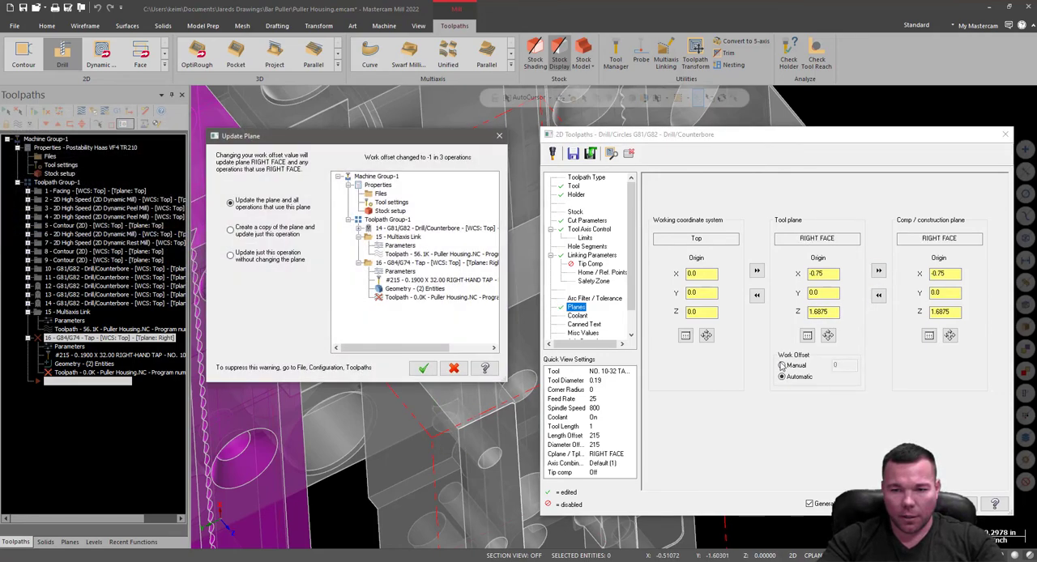
pyautogui.click(454, 369)
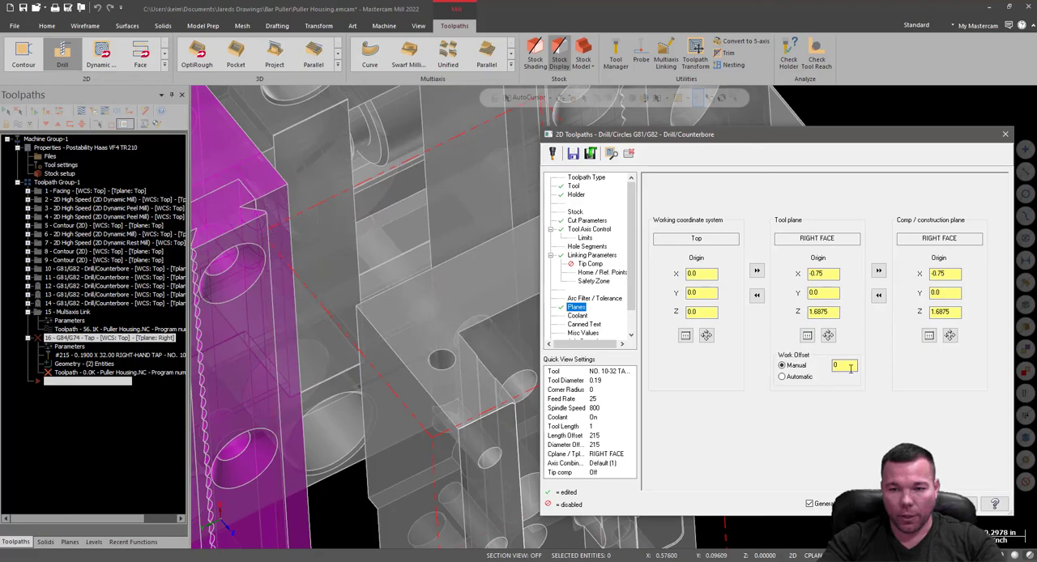
pyautogui.click(901, 504)
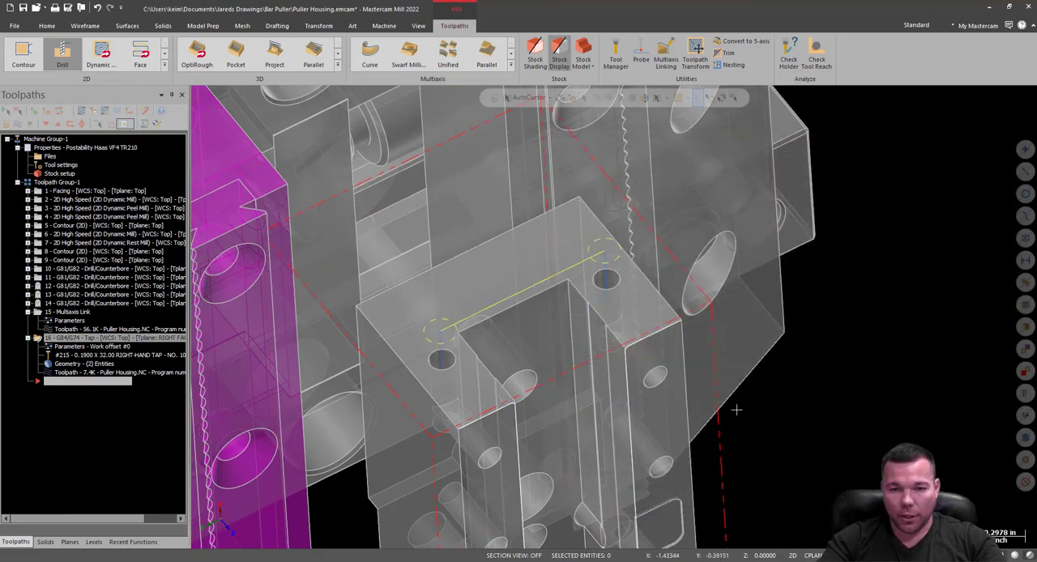
# Make Top the active construction plane and tool plane in place of the Right plane.
pyautogui.moveTo(776, 276); pyautogui.dragTo(754, 327, button='middle')
pyautogui.moveTo(659, 339); pyautogui.dragTo(587, 317, button='middle')
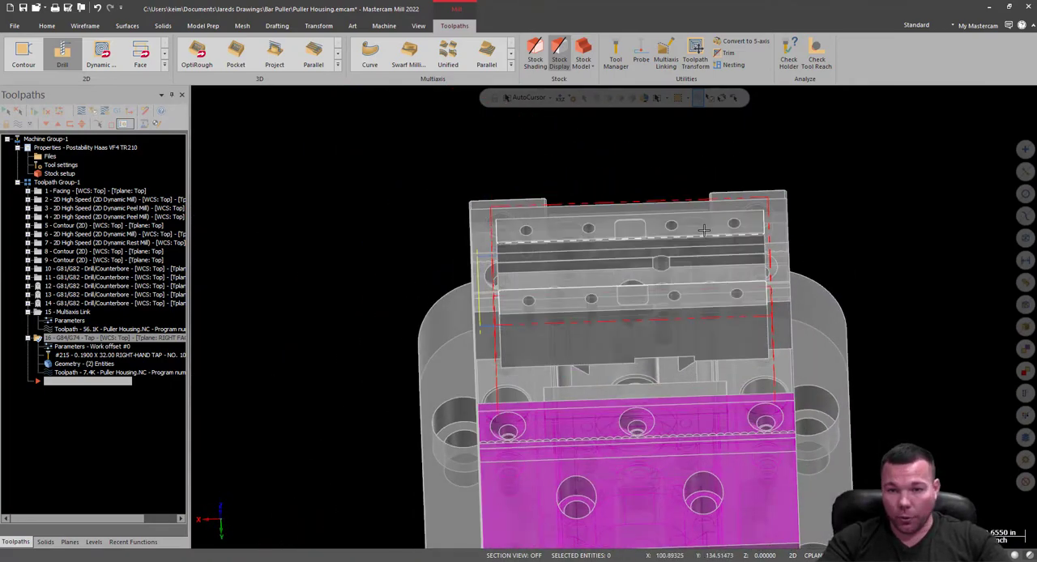
pyautogui.moveTo(817, 268); pyautogui.dragTo(861, 238, button='middle')
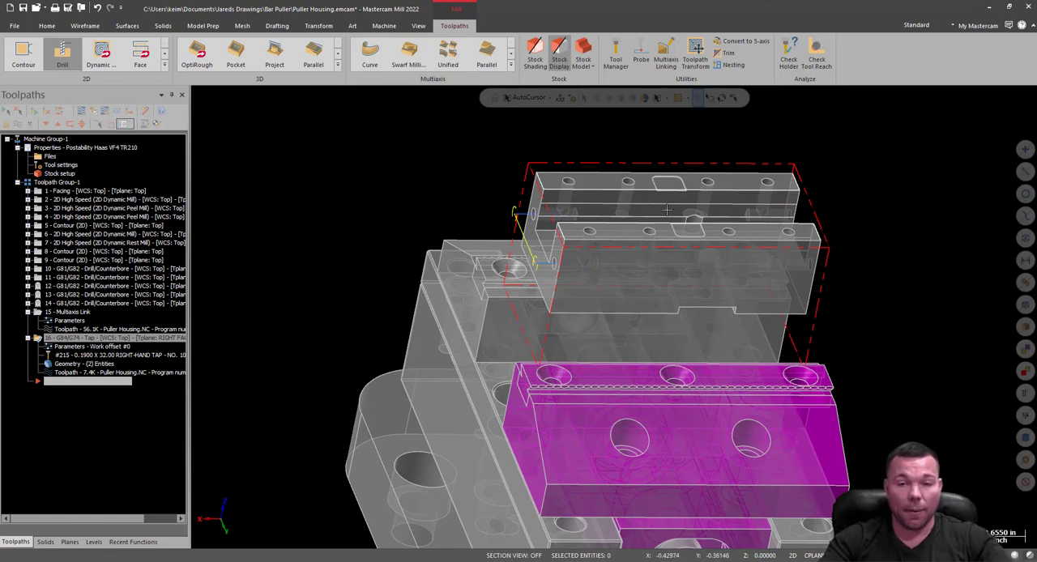
pyautogui.scroll(3, 647, 62)
pyautogui.scroll(-1, 615, 167)
pyautogui.scroll(-4, 642, 65)
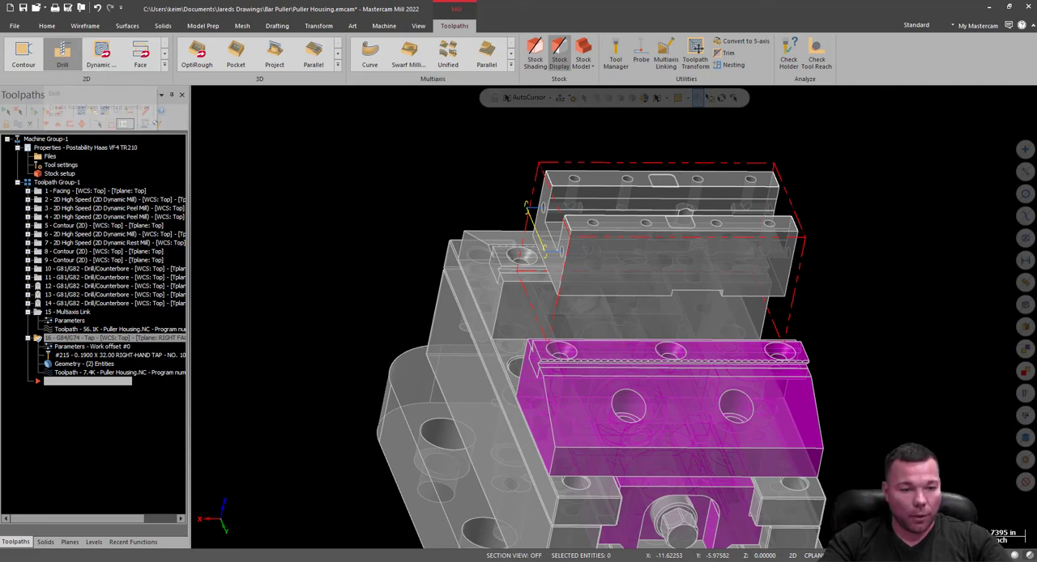
pyautogui.click(70, 542)
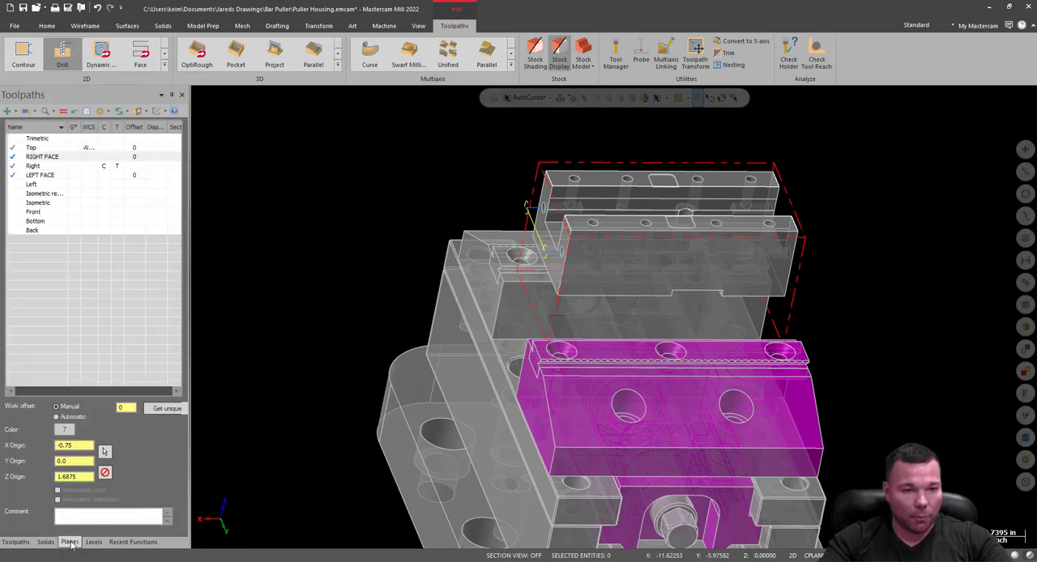
pyautogui.click(103, 148)
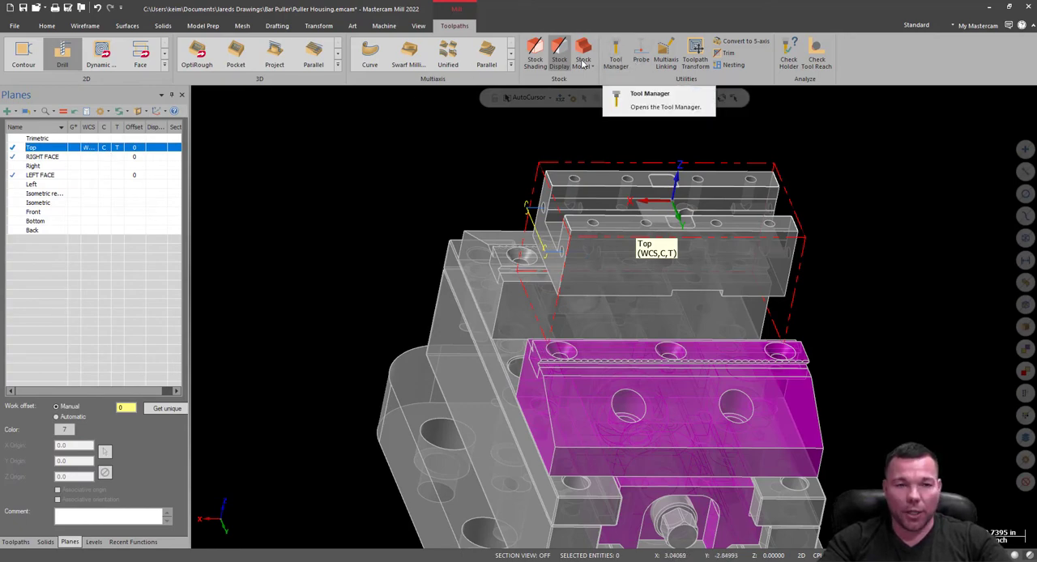
pyautogui.scroll(5, 791, 147)
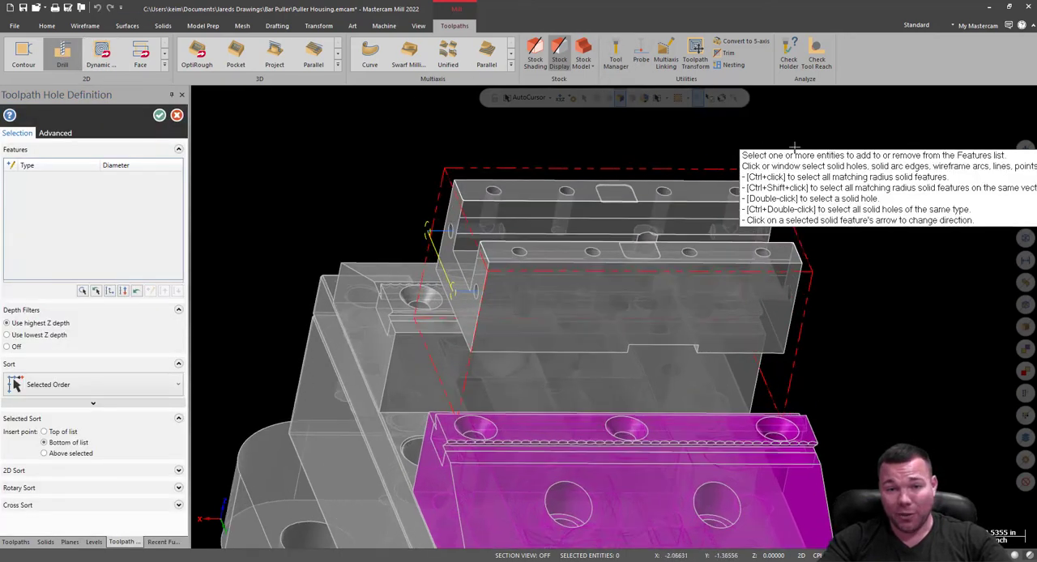
pyautogui.scroll(-1, 419, 233)
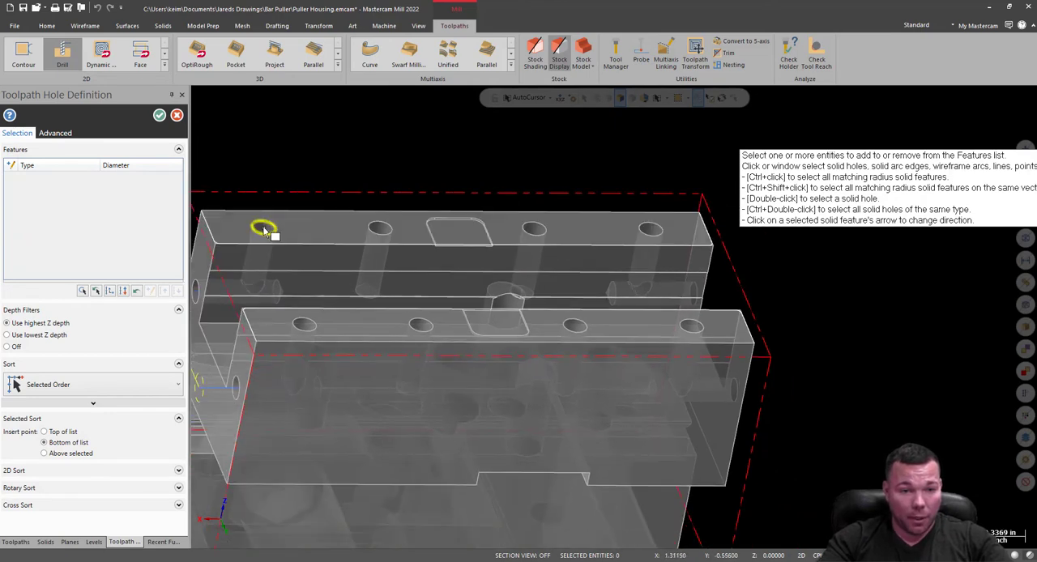
pyautogui.scroll(2, 262, 225)
pyautogui.click(262, 226)
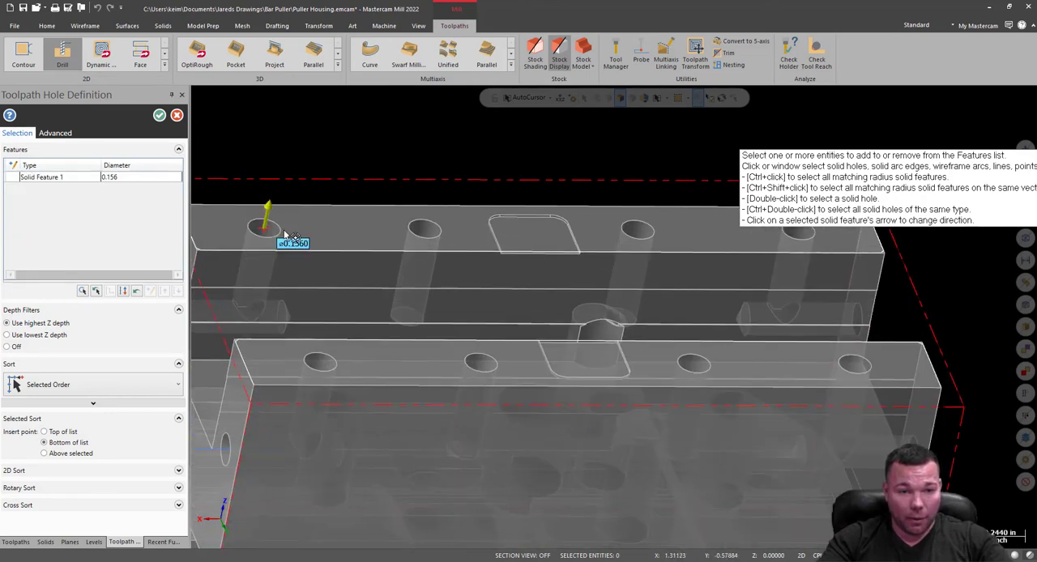
pyautogui.click(425, 230)
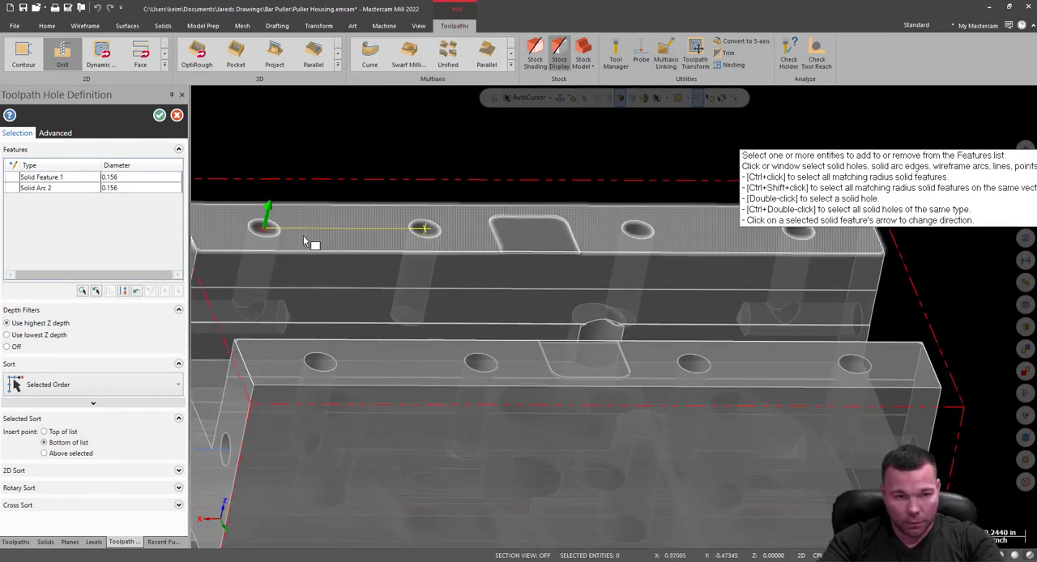
pyautogui.click(125, 189)
pyautogui.press('Delete')
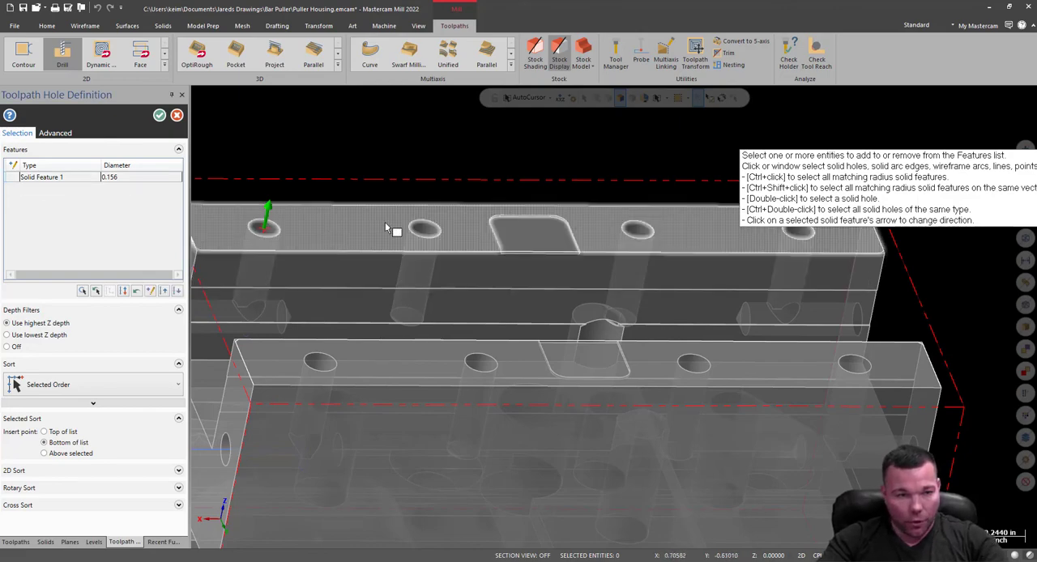
pyautogui.scroll(3, 394, 229)
pyautogui.click(444, 246)
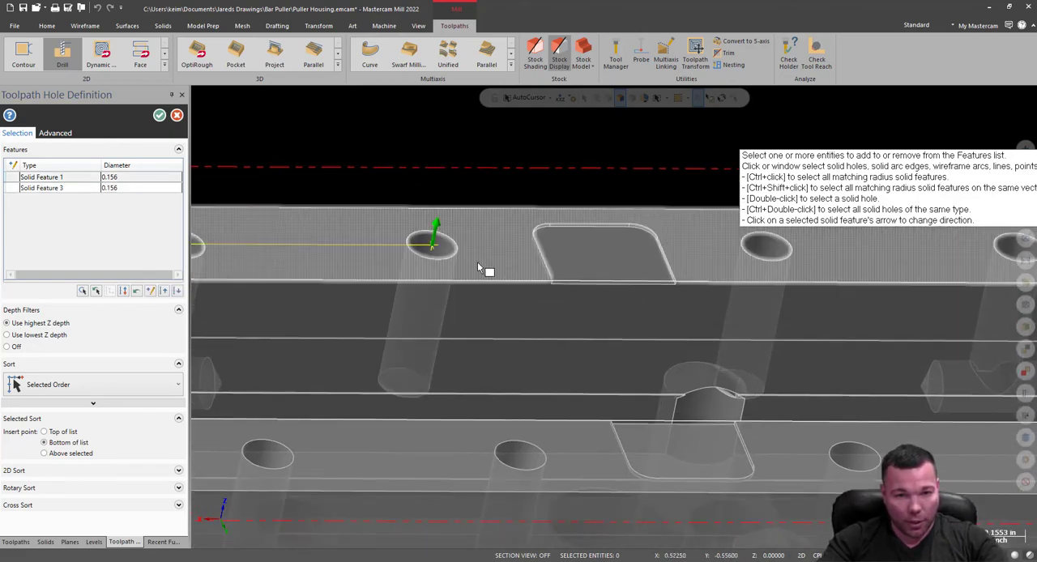
pyautogui.click(766, 247)
pyautogui.scroll(-3, 918, 281)
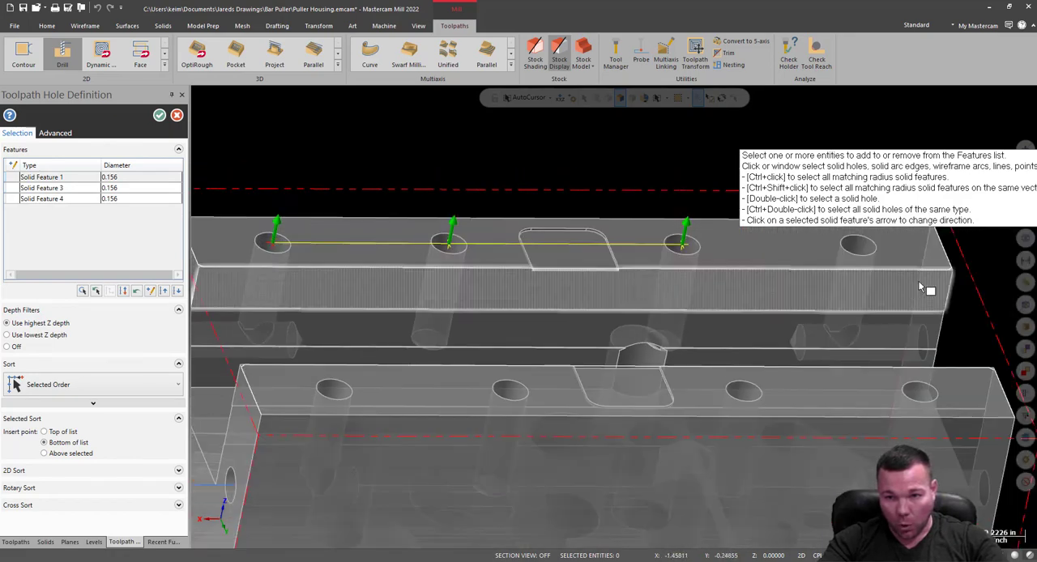
pyautogui.scroll(5, 884, 243)
pyautogui.click(861, 251)
pyautogui.scroll(-4, 835, 256)
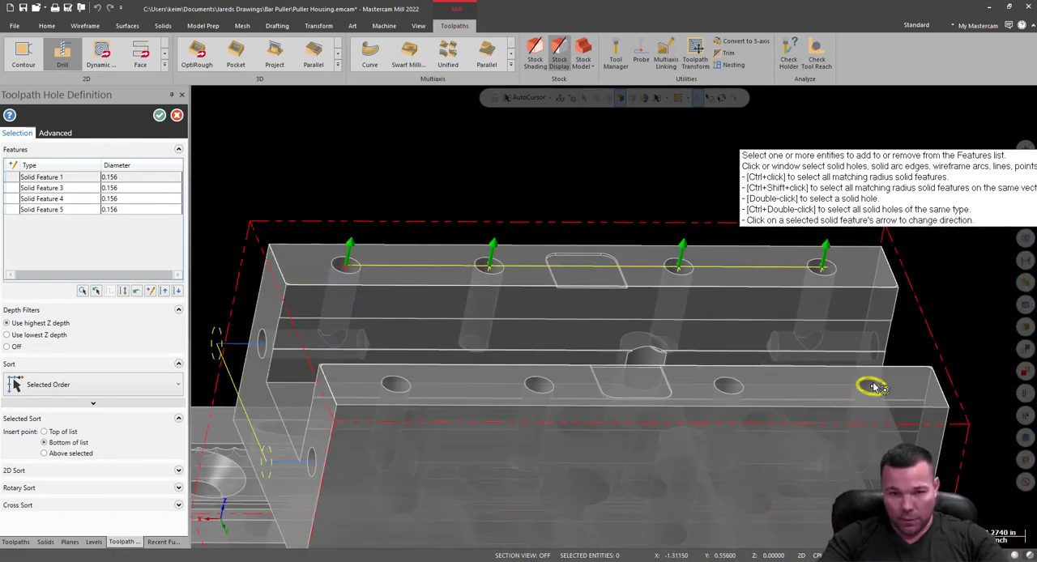
pyautogui.scroll(5, 868, 387)
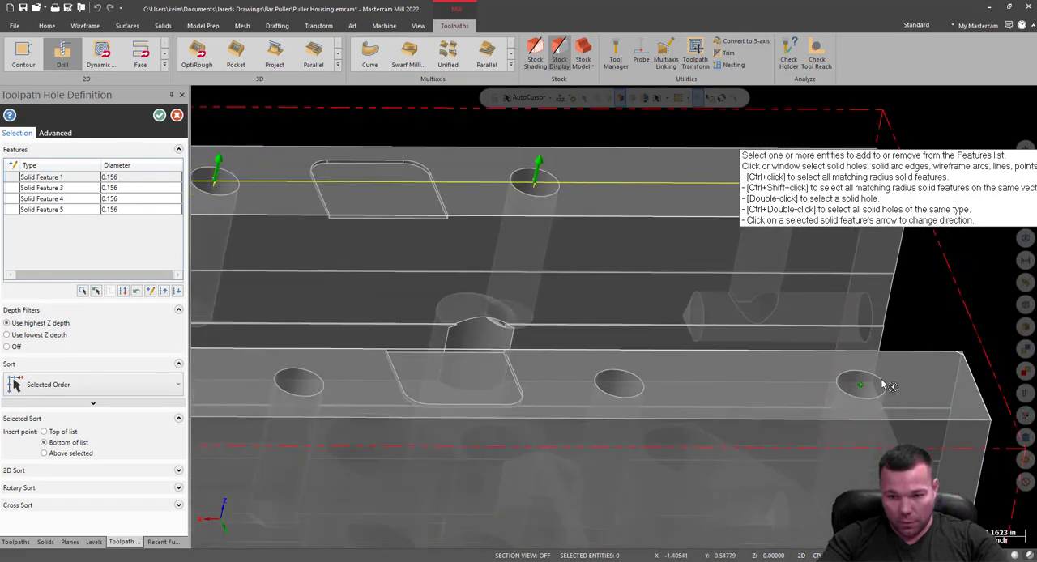
pyautogui.click(859, 388)
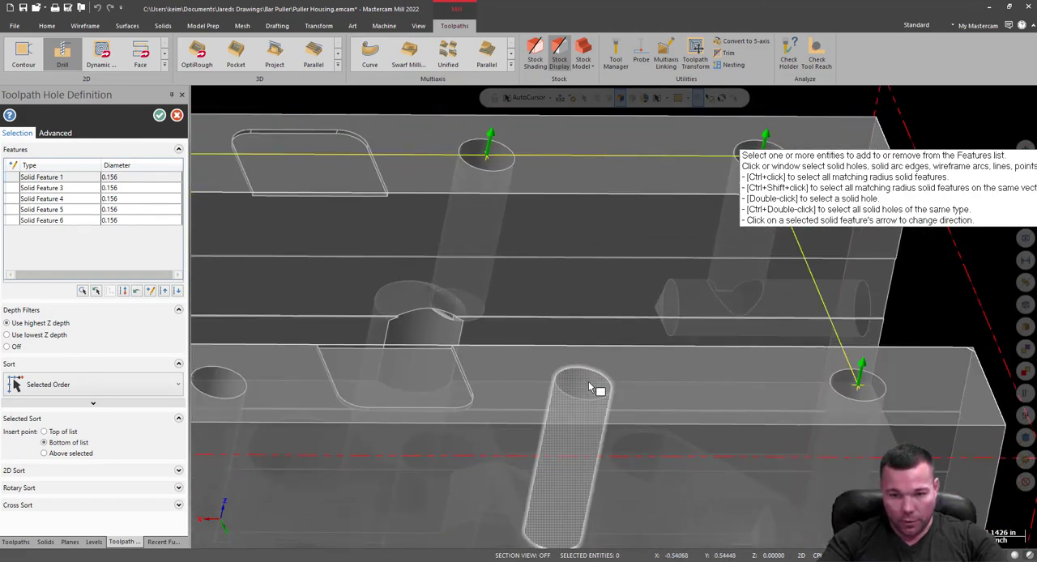
pyautogui.click(588, 382)
pyautogui.scroll(-3, 818, 421)
pyautogui.scroll(3, 414, 385)
pyautogui.click(403, 376)
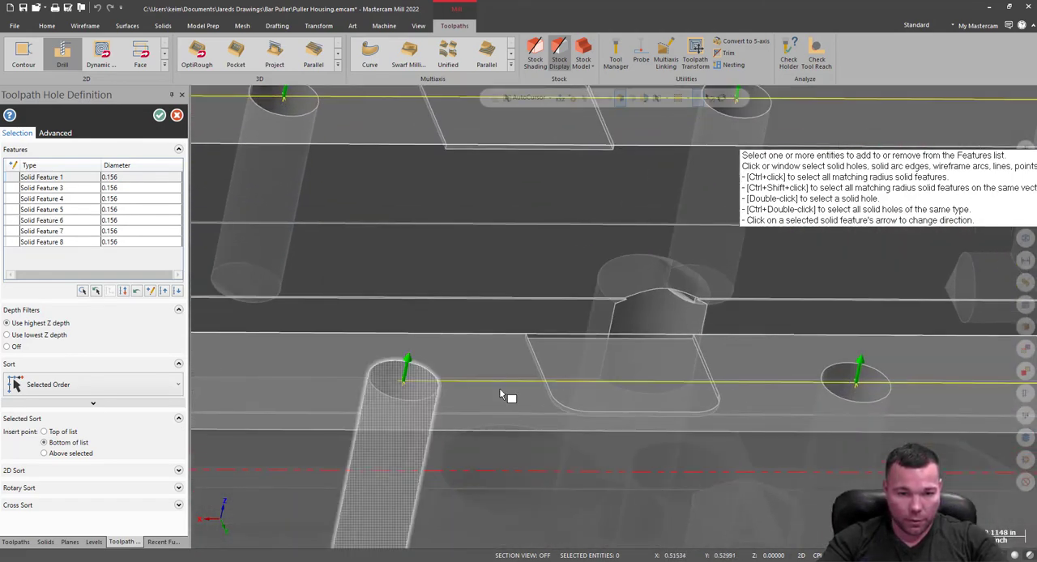
pyautogui.scroll(-3, 657, 369)
pyautogui.scroll(2, 370, 375)
pyautogui.scroll(-1, 370, 375)
pyautogui.click(377, 376)
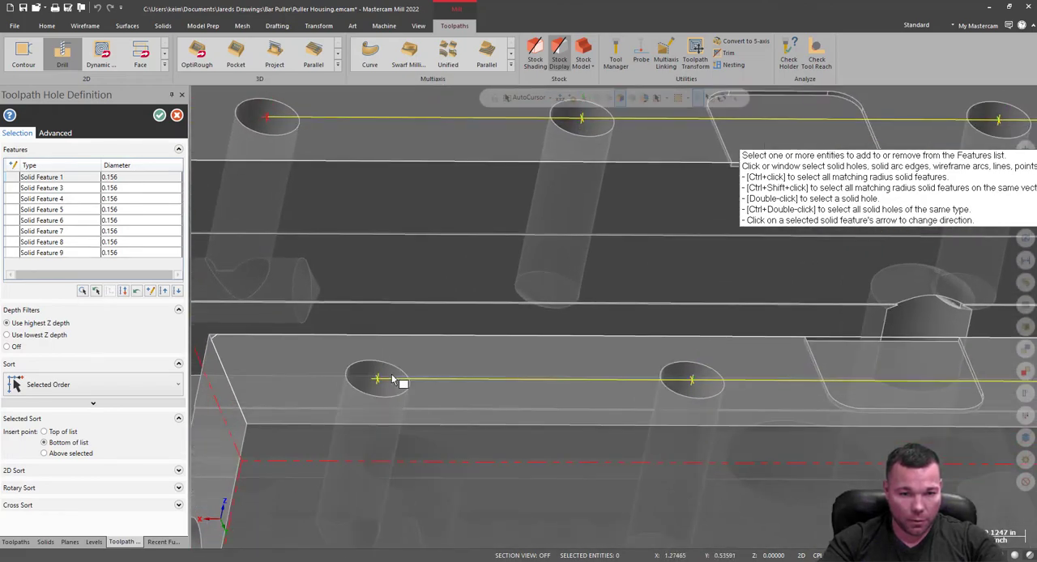
pyautogui.scroll(-3, 488, 272)
pyautogui.scroll(-3, 314, 328)
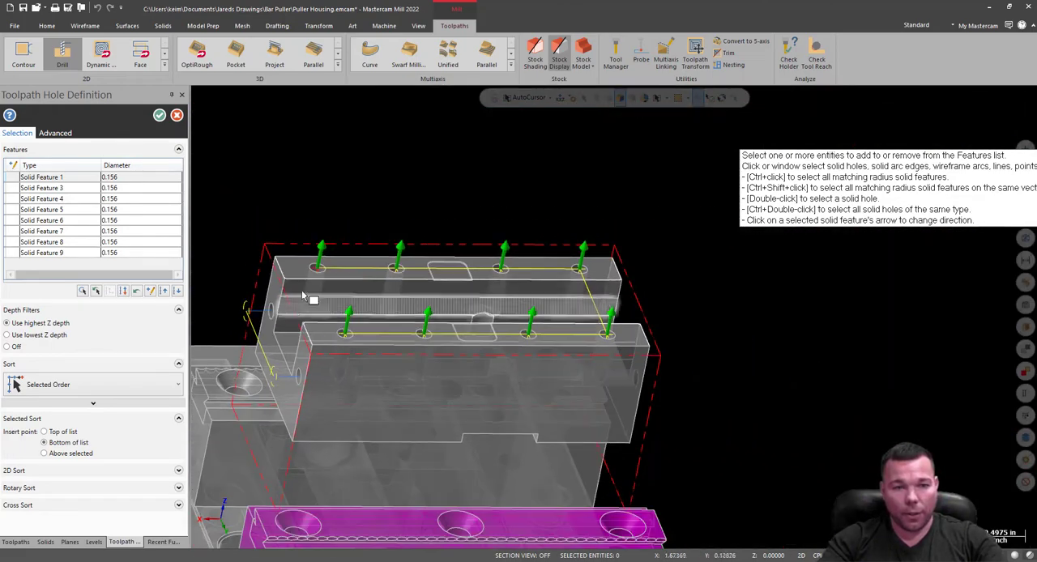
pyautogui.click(160, 116)
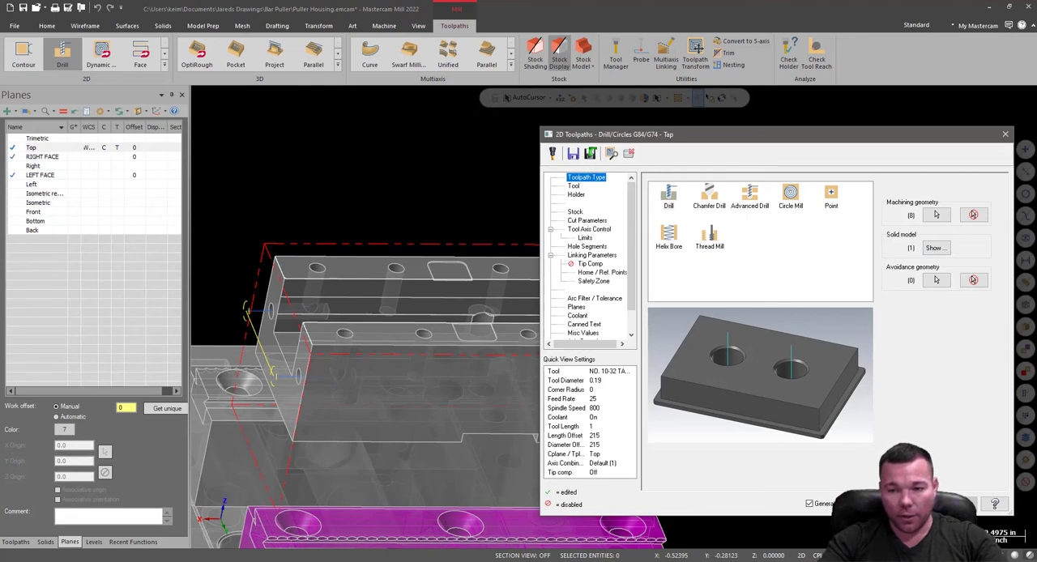
pyautogui.click(930, 504)
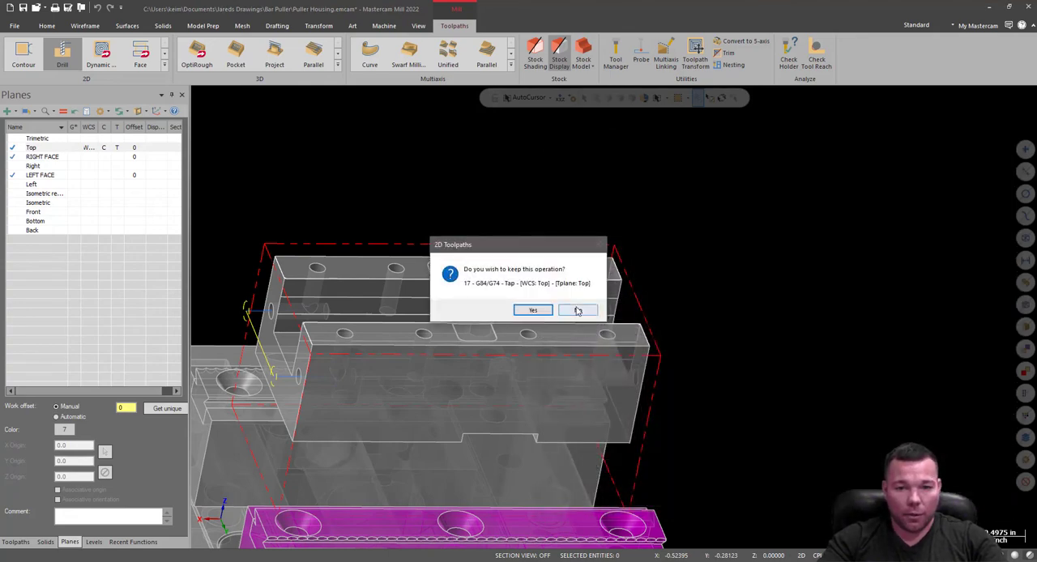
pyautogui.click(578, 310)
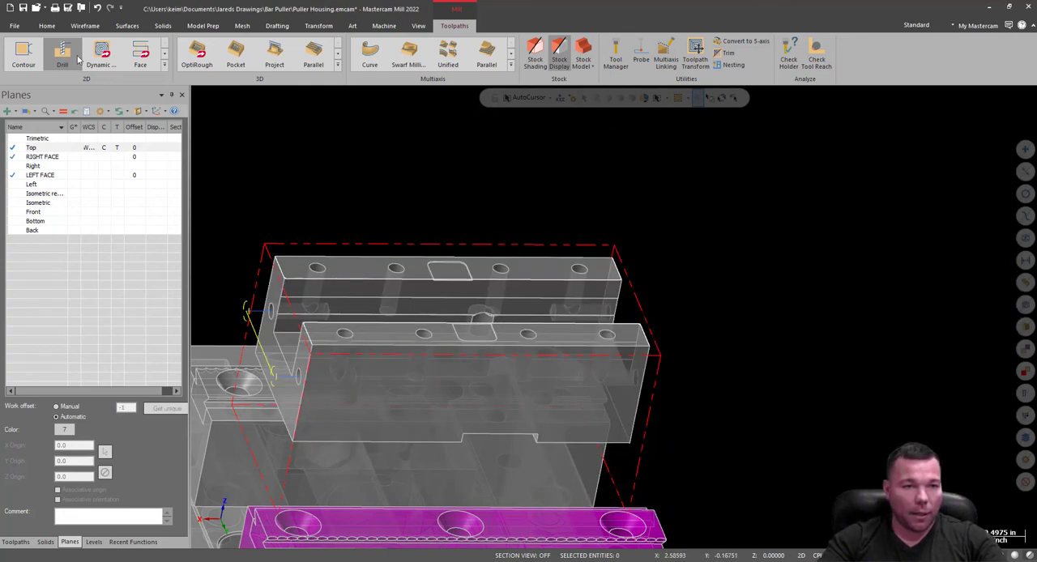
# Start a new drill toolpath and select the four 0.156 top-face holes on the X+ half, alternating between the two rails.
pyautogui.scroll(8, 316, 267)
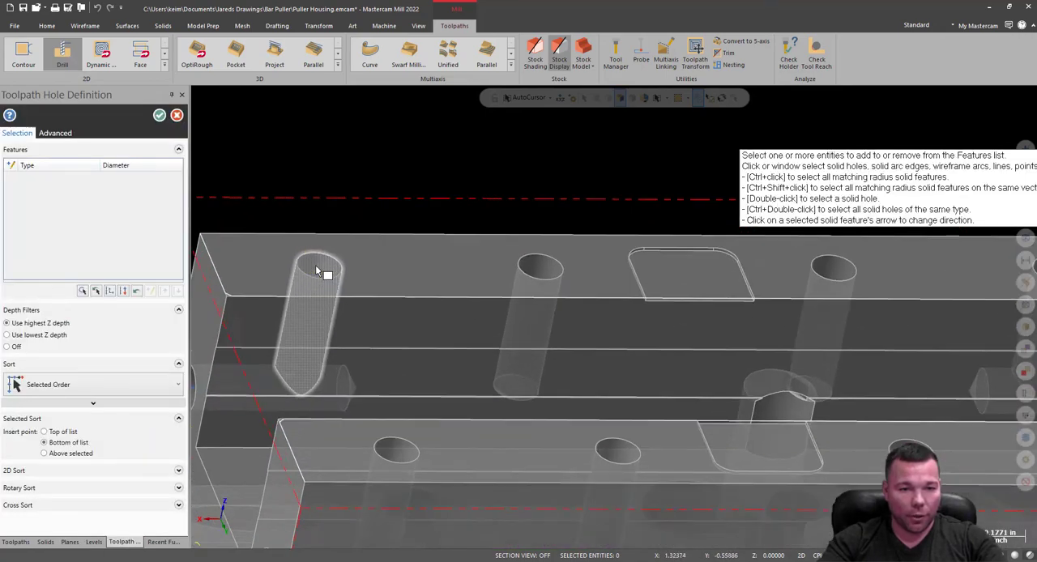
pyautogui.scroll(-6, 315, 266)
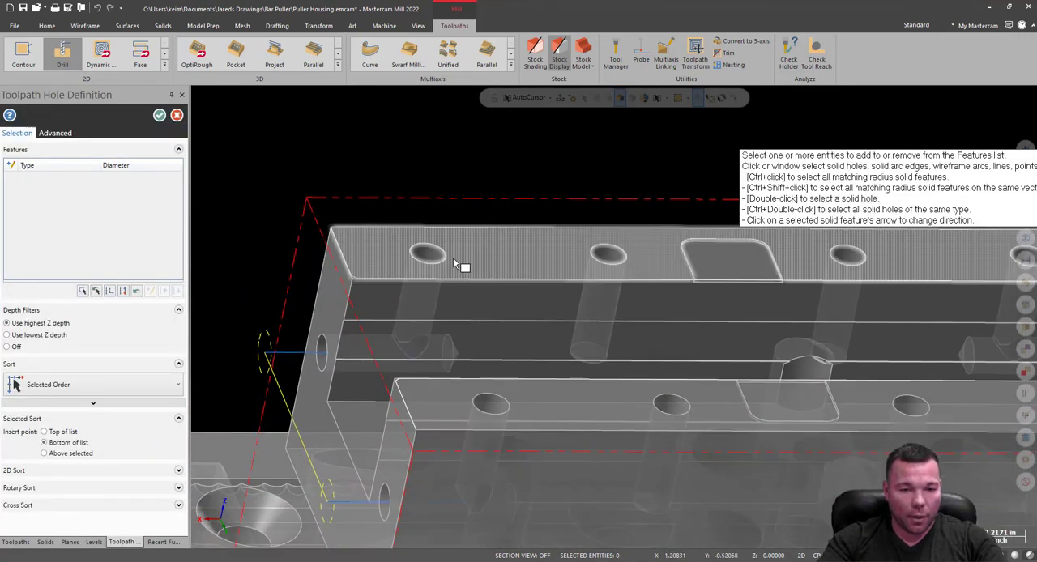
pyautogui.scroll(3, 453, 258)
pyautogui.scroll(2, 442, 253)
pyautogui.click(417, 243)
pyautogui.scroll(-4, 405, 226)
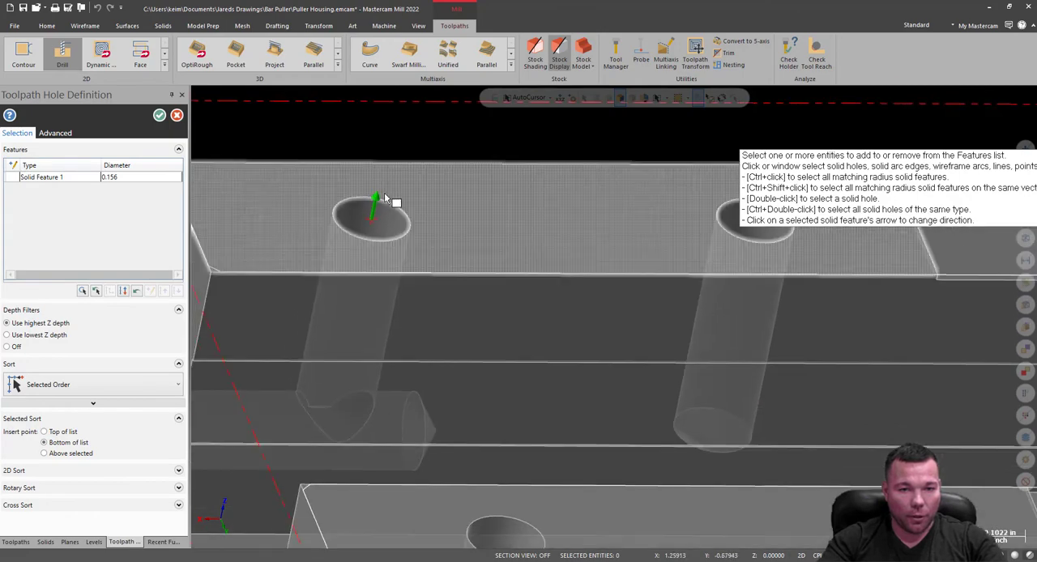
pyautogui.click(468, 420)
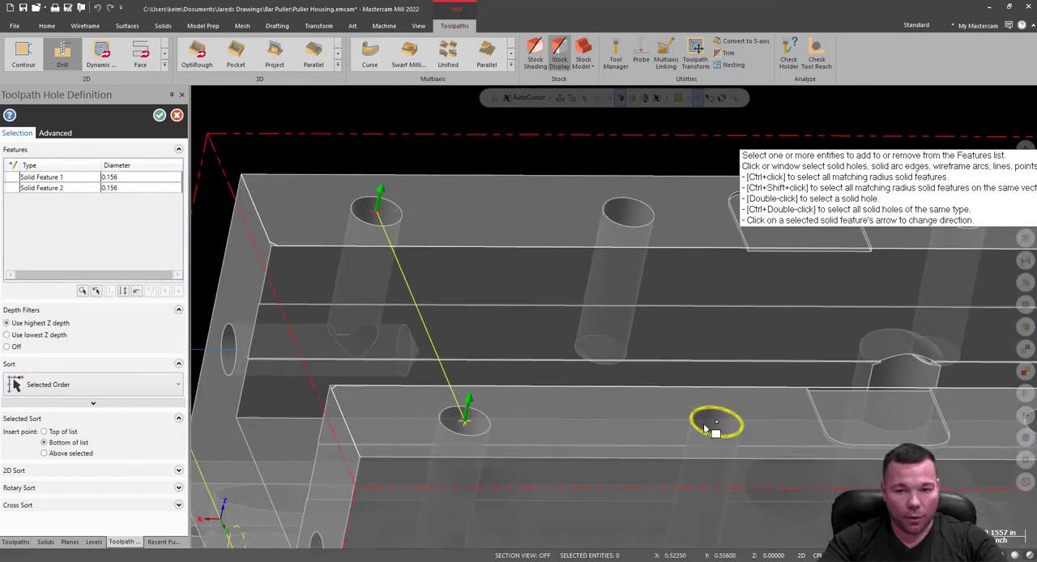
pyautogui.click(729, 420)
pyautogui.click(640, 206)
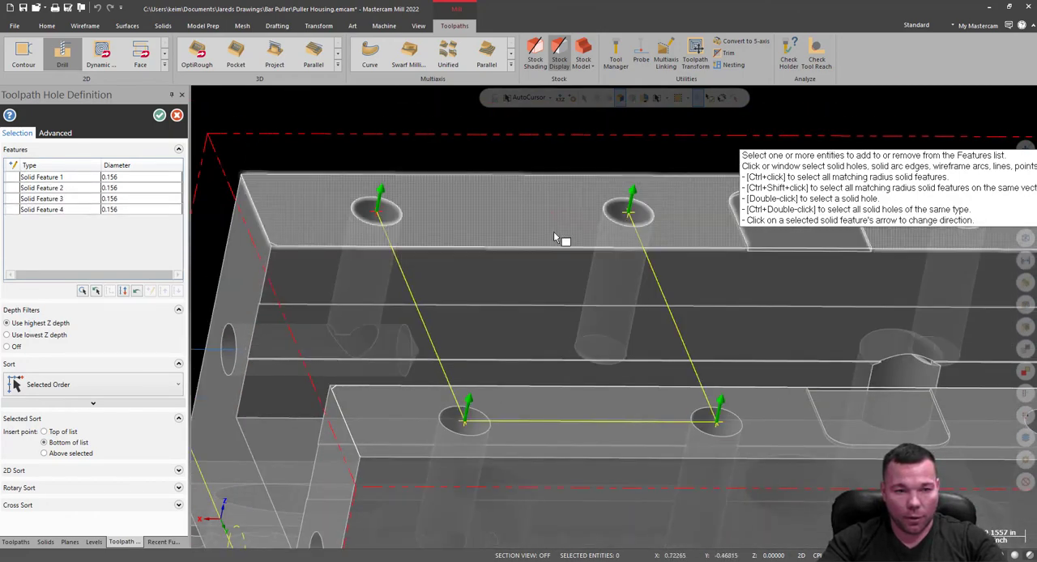
# Add the four remaining 0.156 top-face holes on the X- half, continuing the zigzag order between the rails.
pyautogui.scroll(-2, 224, 385)
pyautogui.scroll(3, 224, 384)
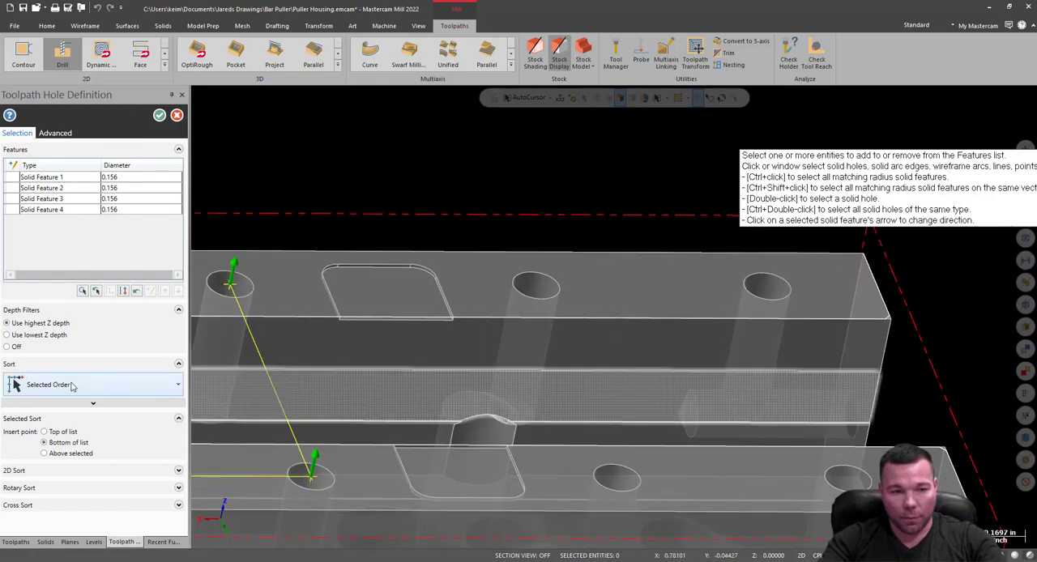
pyautogui.click(550, 286)
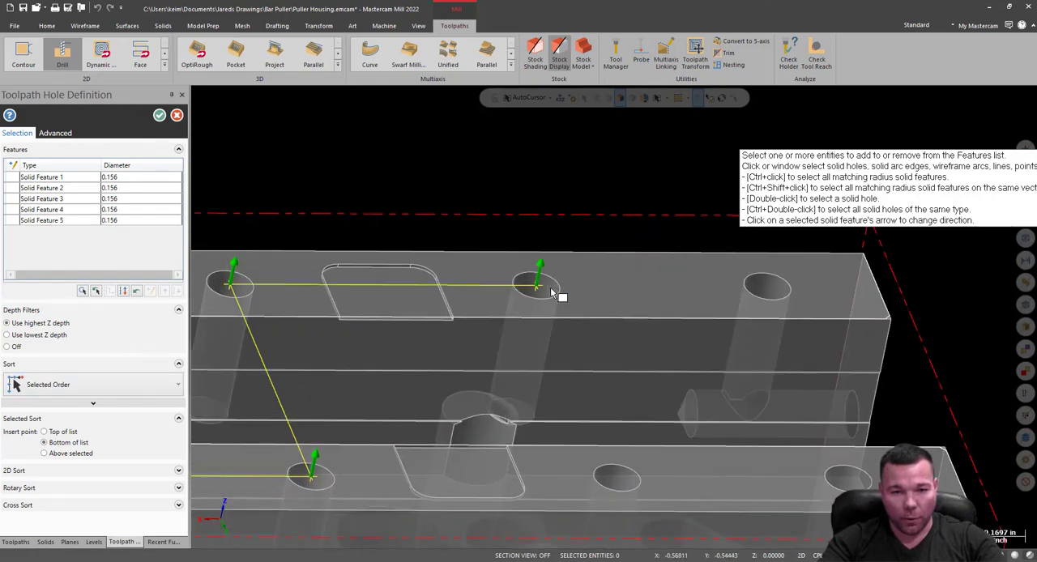
pyautogui.click(624, 480)
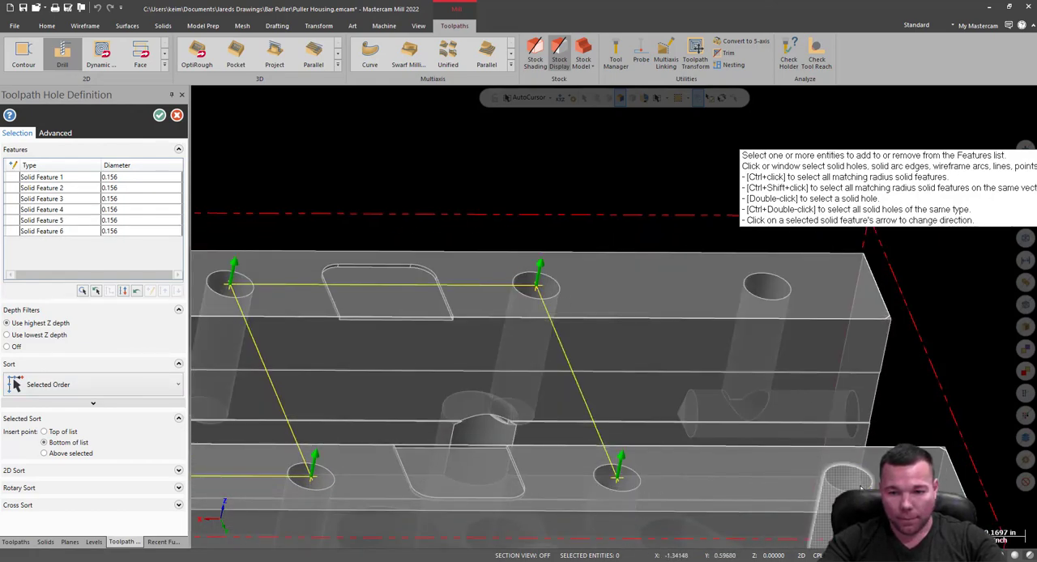
pyautogui.click(851, 471)
pyautogui.click(787, 294)
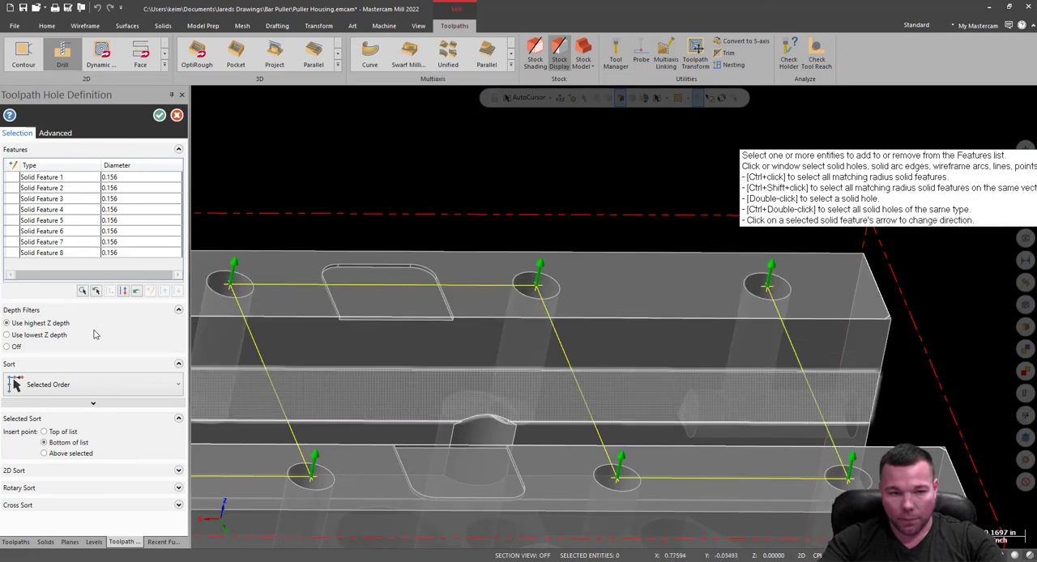
# Set the sort order of the selected holes to the 2D pattern Y Zig+ X+.
pyautogui.click(70, 386)
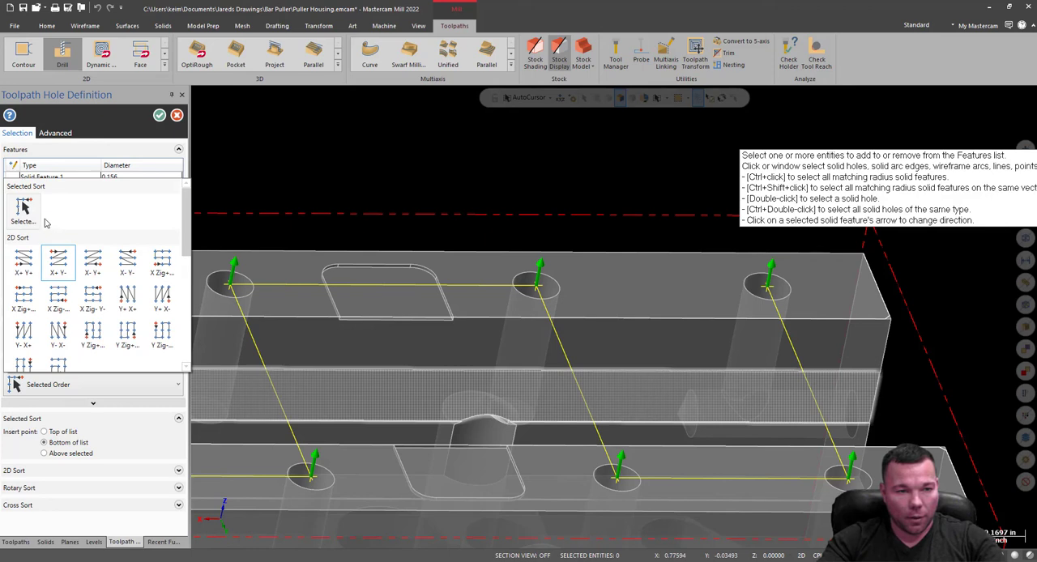
pyautogui.click(30, 266)
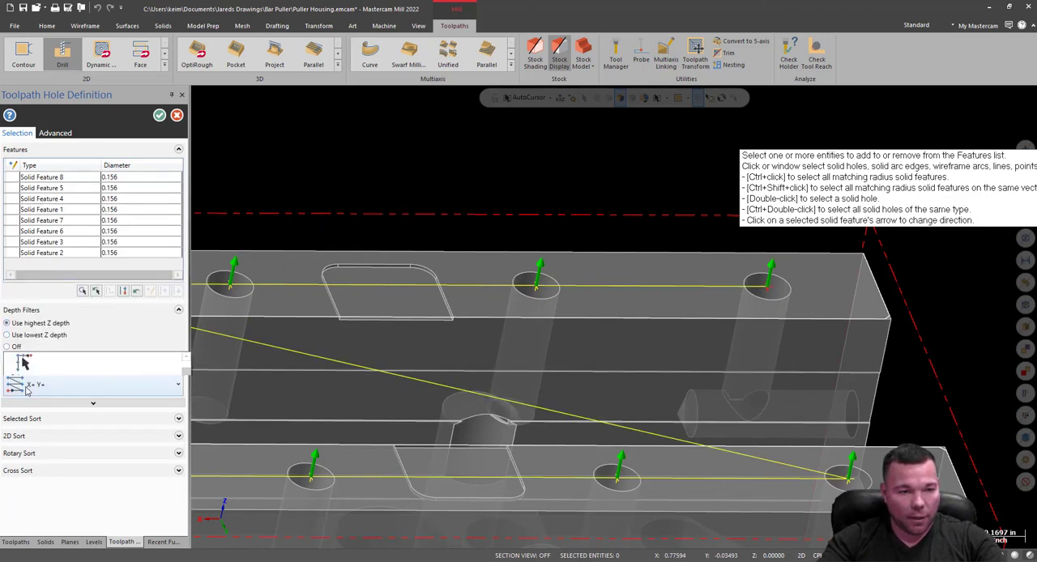
pyautogui.click(49, 385)
pyautogui.scroll(-2, 97, 291)
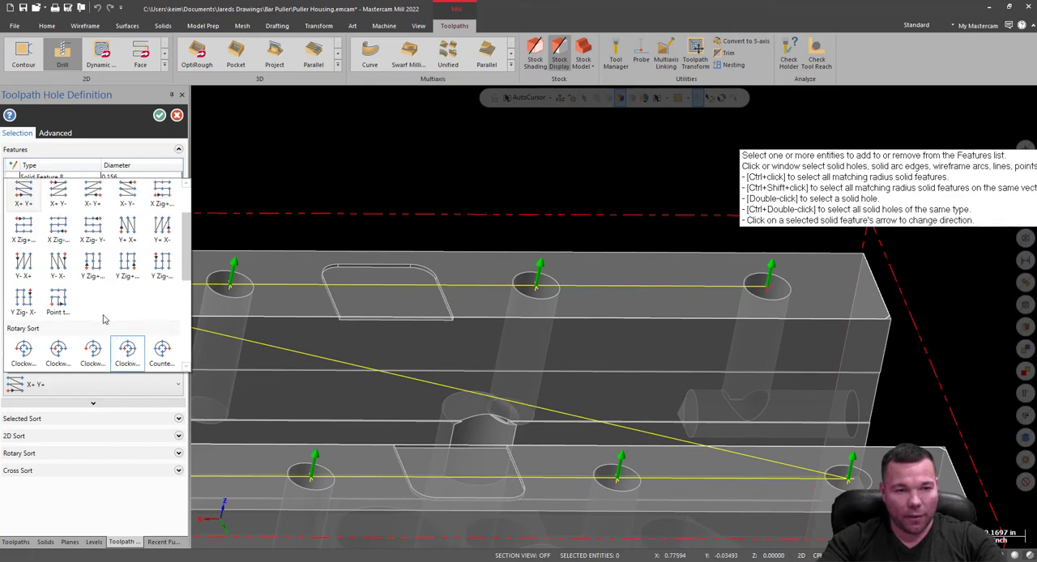
pyautogui.click(94, 272)
pyautogui.scroll(-4, 685, 389)
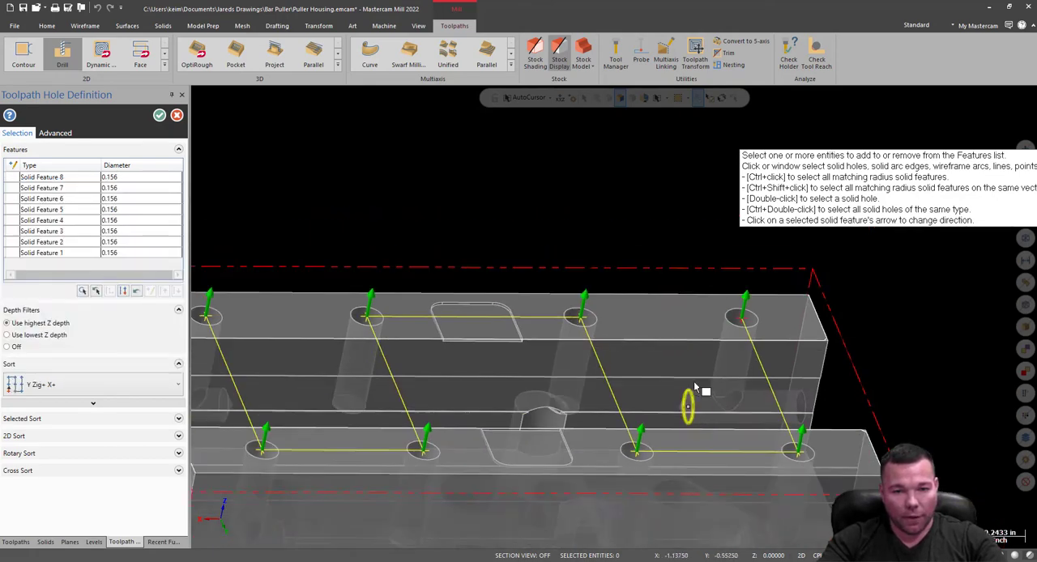
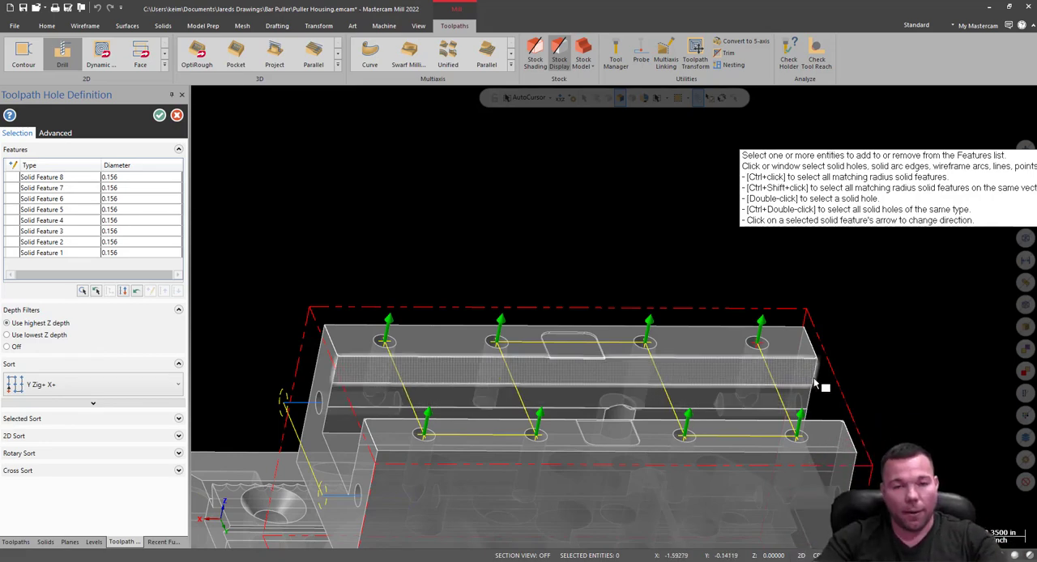
# Confirm the eight top-face holes and set the tap's linking to top of stock 0.0 and absolute depth -.375.
pyautogui.click(160, 115)
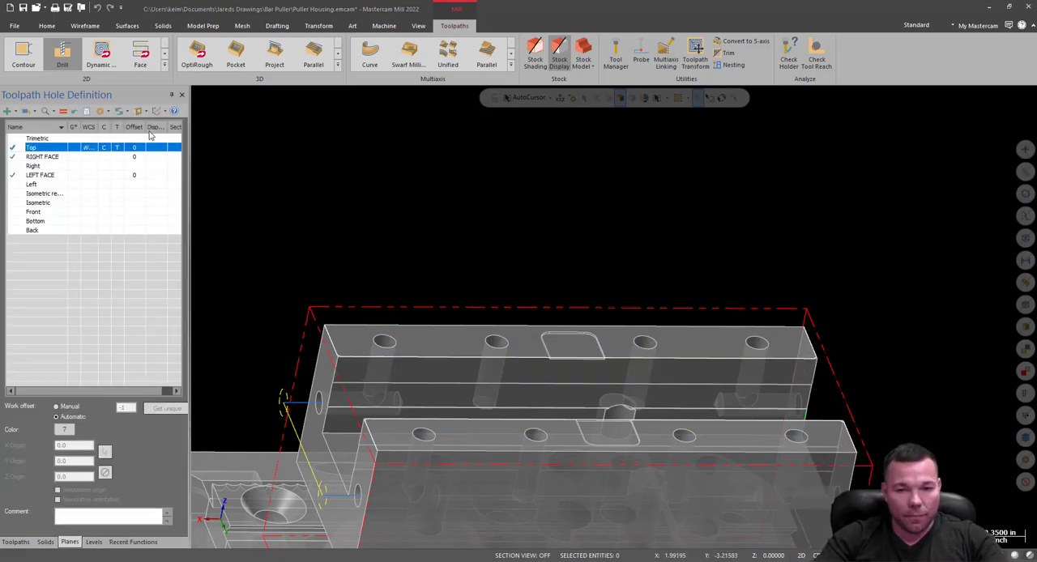
pyautogui.click(575, 187)
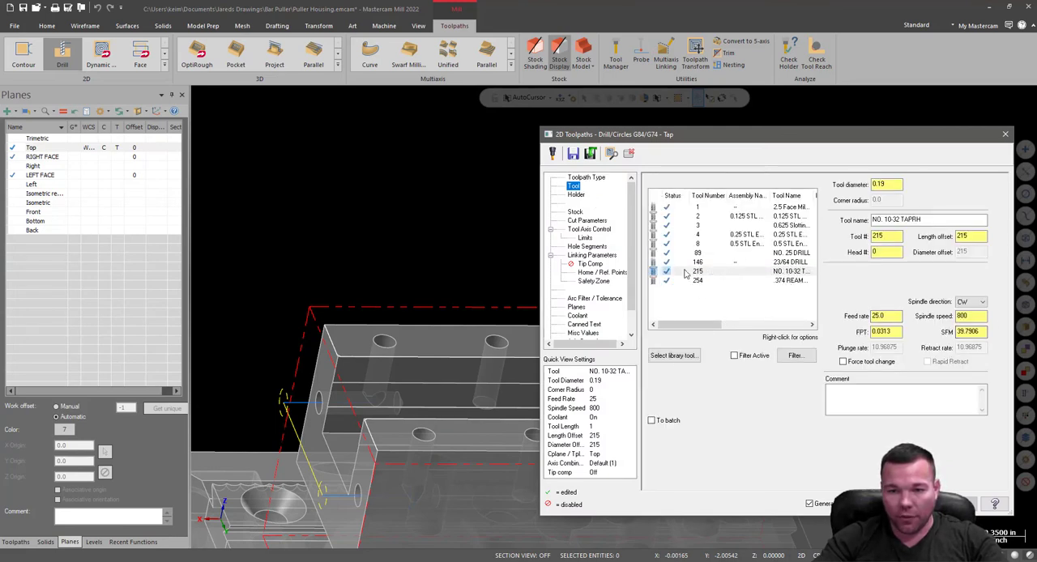
pyautogui.click(576, 194)
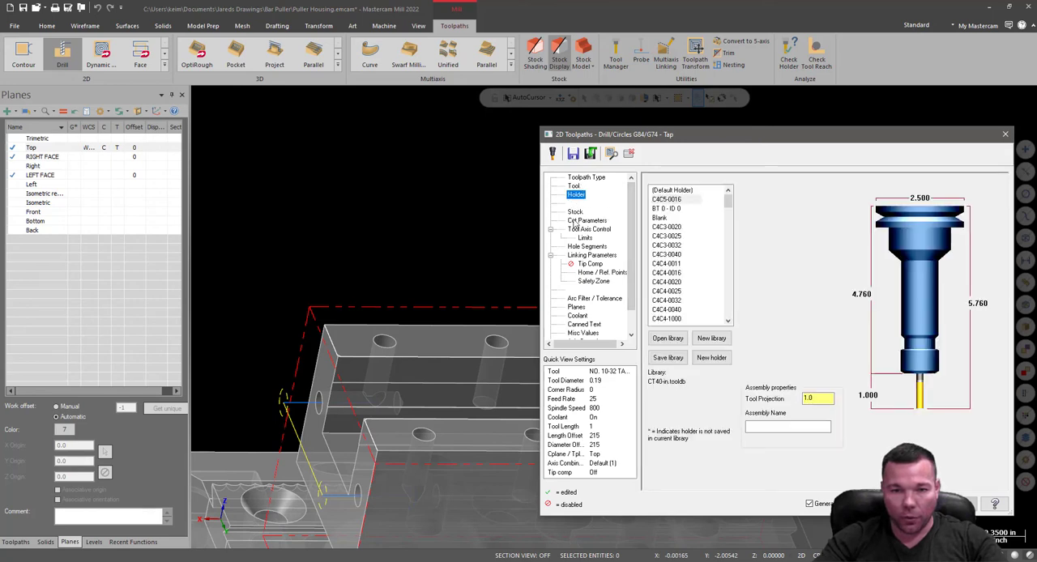
pyautogui.click(575, 221)
pyautogui.click(582, 230)
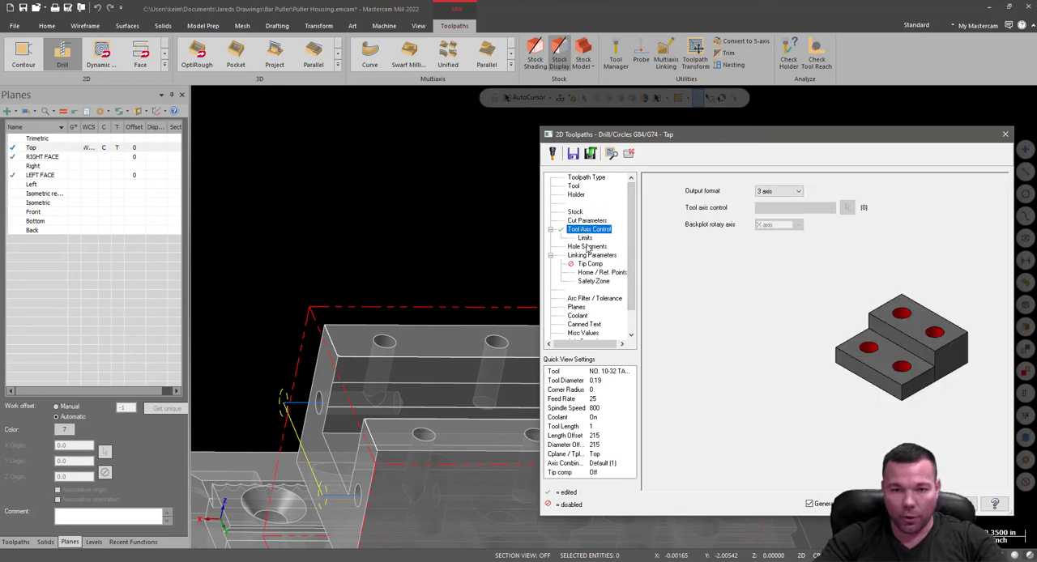
pyautogui.click(585, 256)
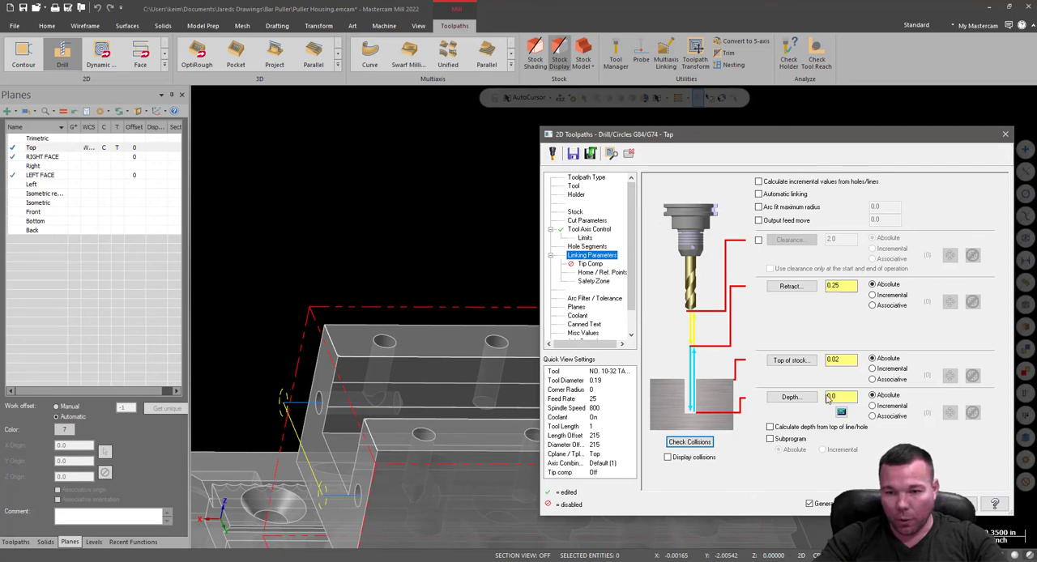
pyautogui.write('0')
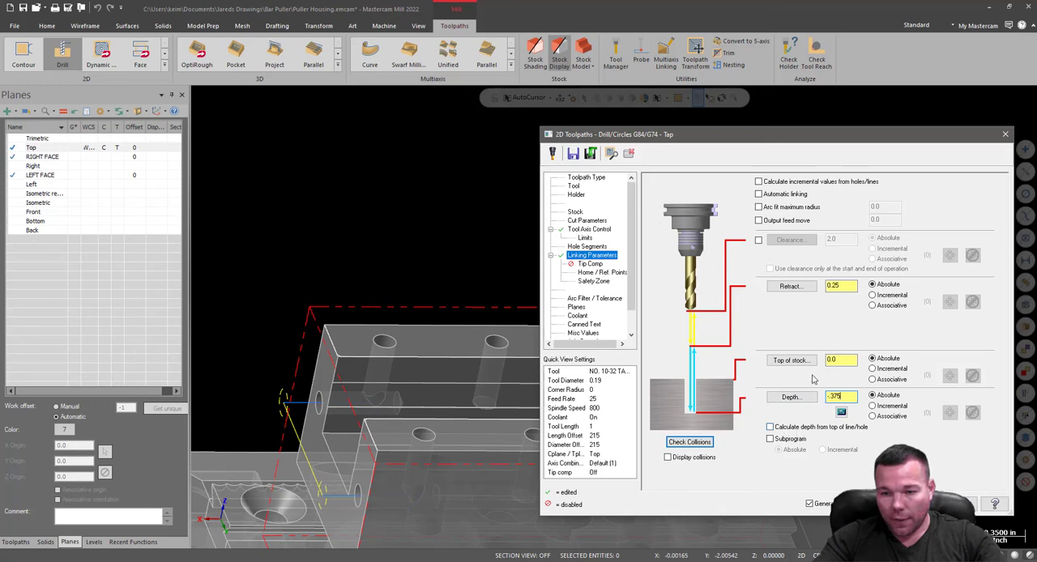
# Check the top-face tap's tip compensation and planes, and accept the operation to generate its toolpath.
pyautogui.click(590, 264)
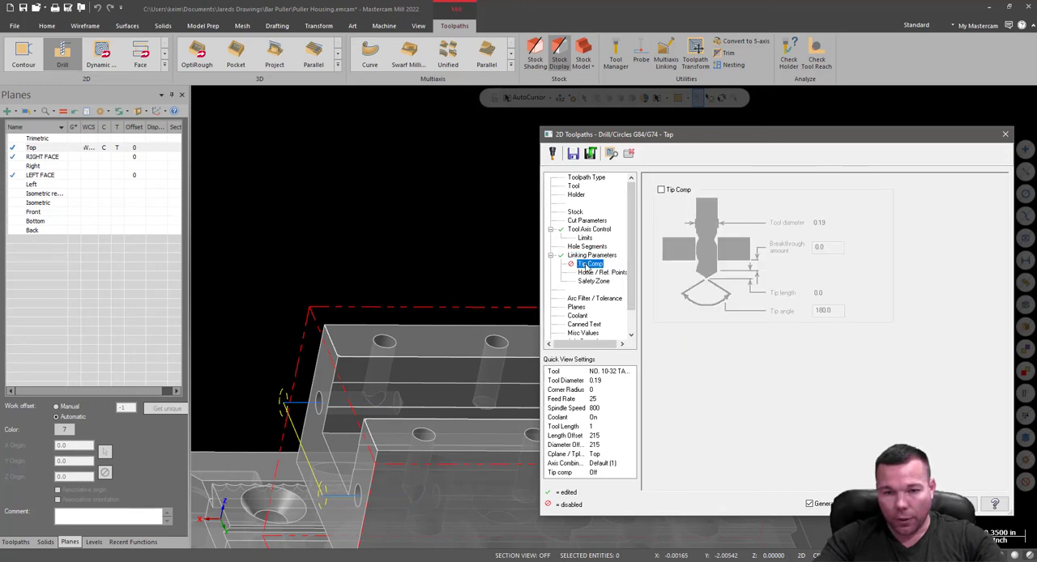
pyautogui.press('Down')
pyautogui.press('Down')
pyautogui.press('Down')
pyautogui.press('Down')
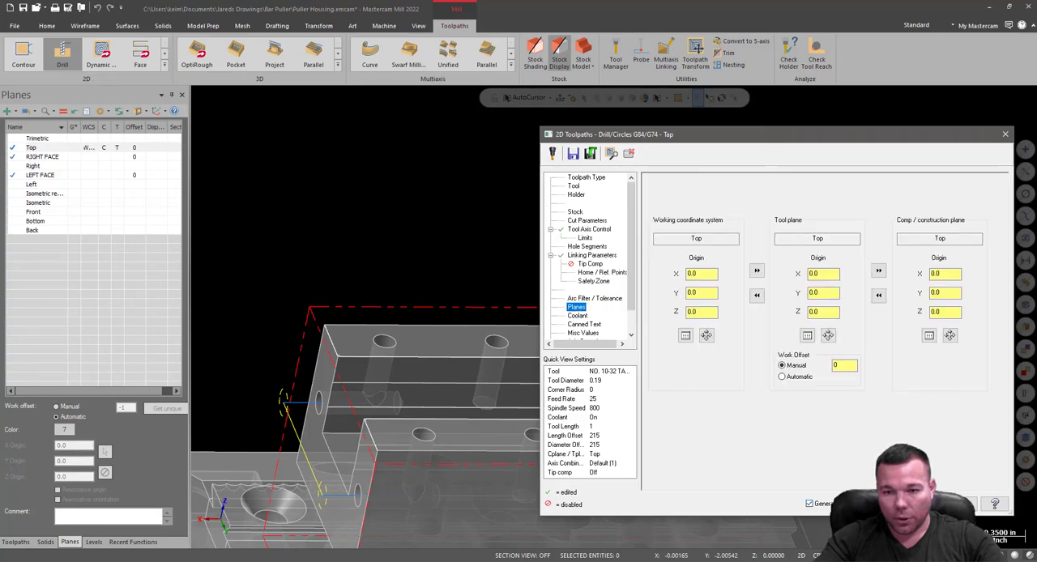
pyautogui.press('Return')
# Make LEFT FACE the active construction plane and tool plane in place of Top.
pyautogui.moveTo(970, 349)
pyautogui.mouseDown(button='middle')
pyautogui.moveTo(835, 356)
pyautogui.moveTo(701, 306)
pyautogui.moveTo(809, 212)
pyautogui.moveTo(562, 276)
pyautogui.mouseUp(button='middle')
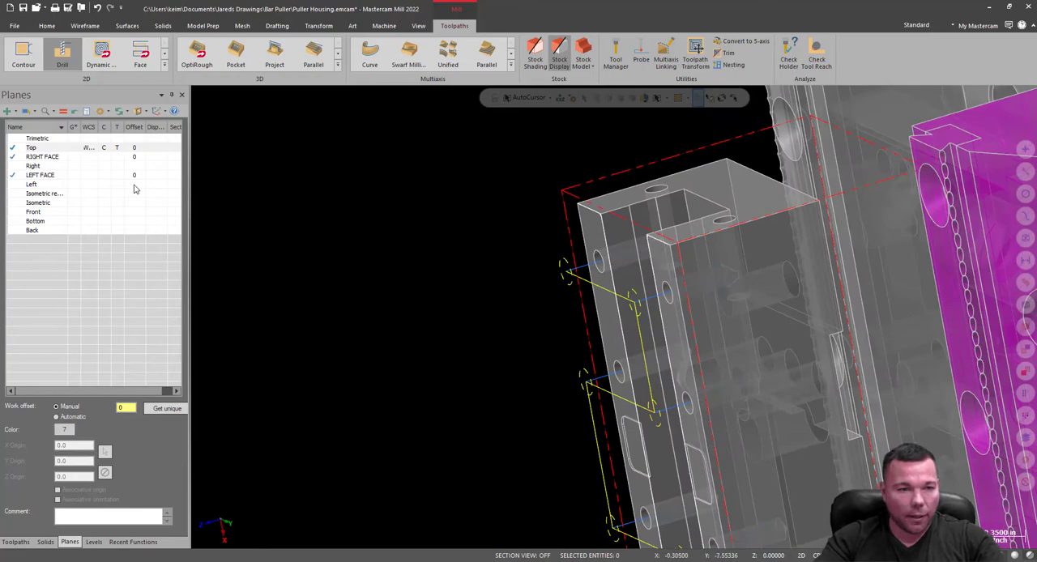
pyautogui.click(102, 176)
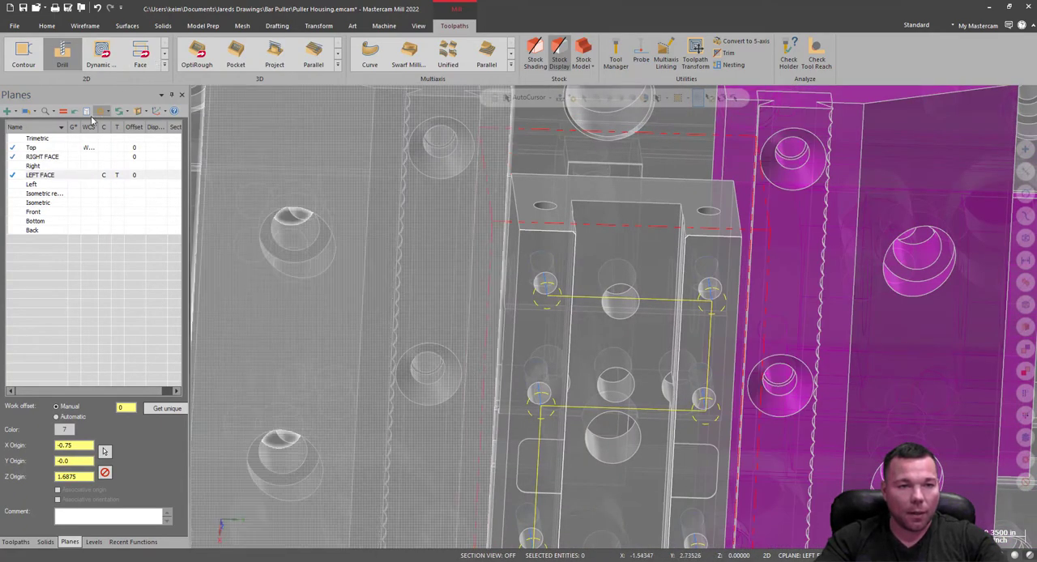
pyautogui.click(109, 179)
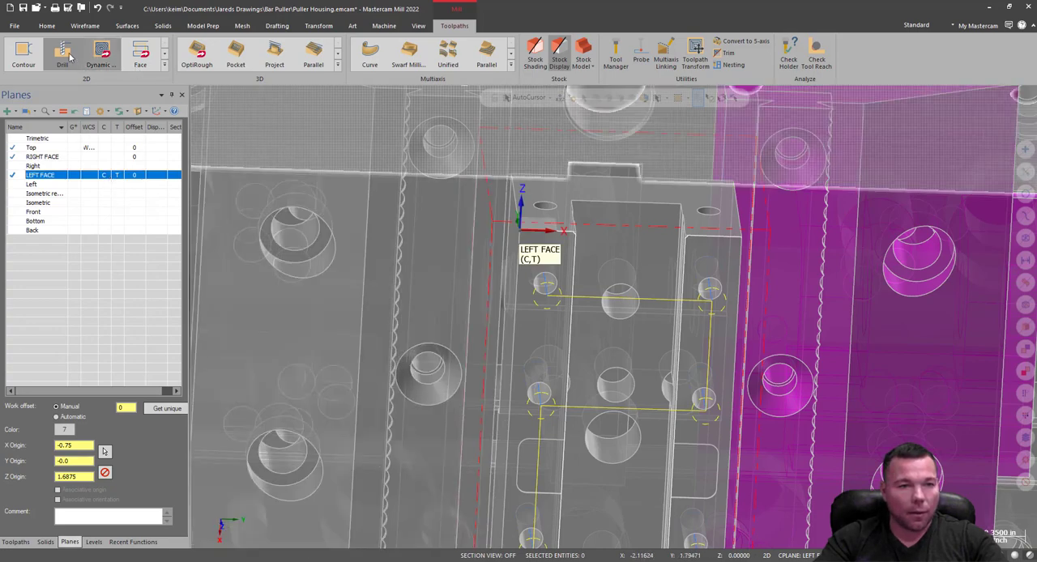
# Start a new drill toolpath and select the two 0.156 holes on the housing's left face.
pyautogui.click(61, 57)
pyautogui.scroll(3, 640, 219)
pyautogui.scroll(2, 614, 180)
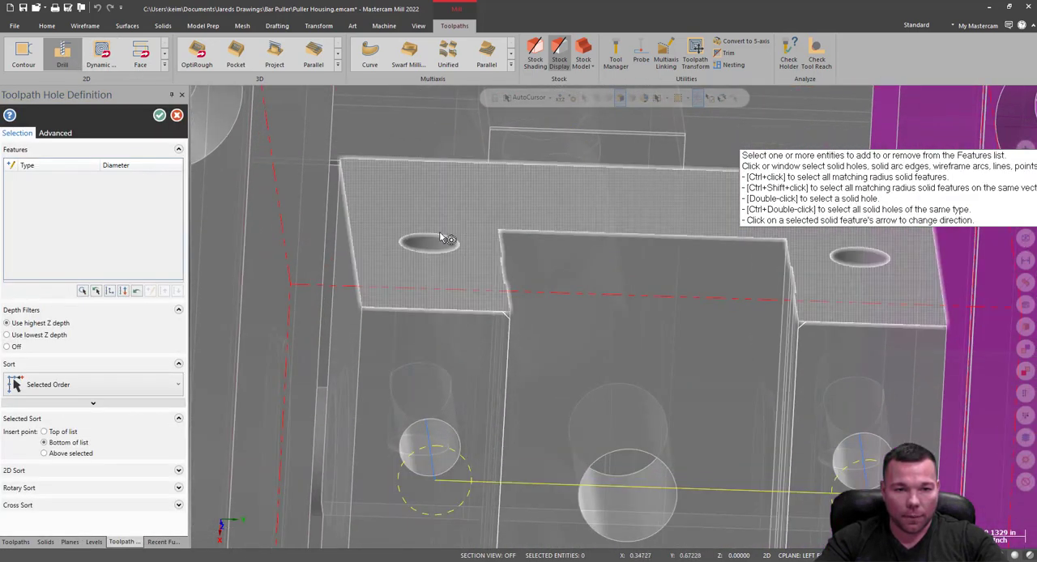
pyautogui.click(431, 245)
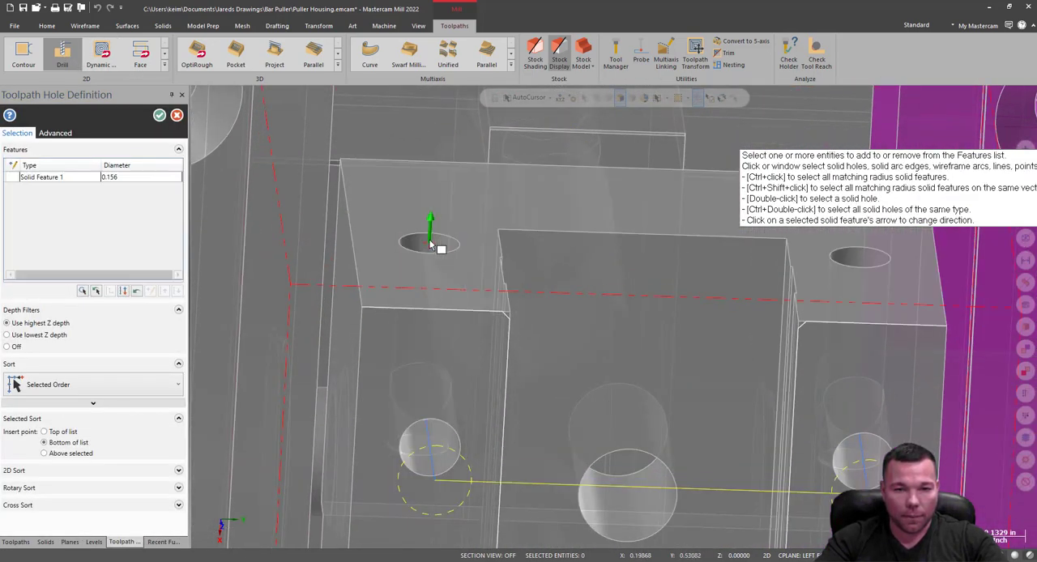
pyautogui.click(870, 254)
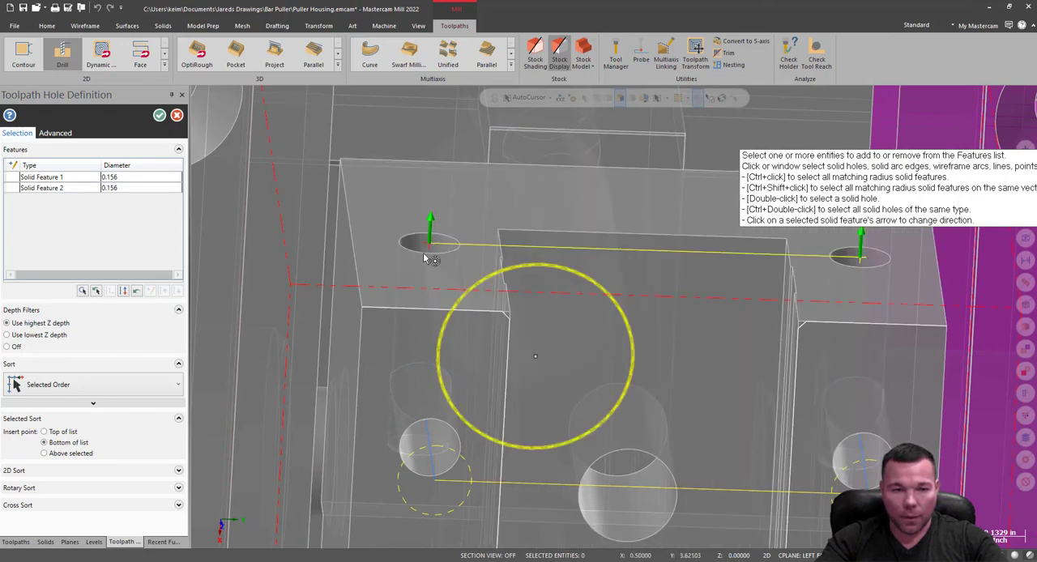
pyautogui.click(160, 115)
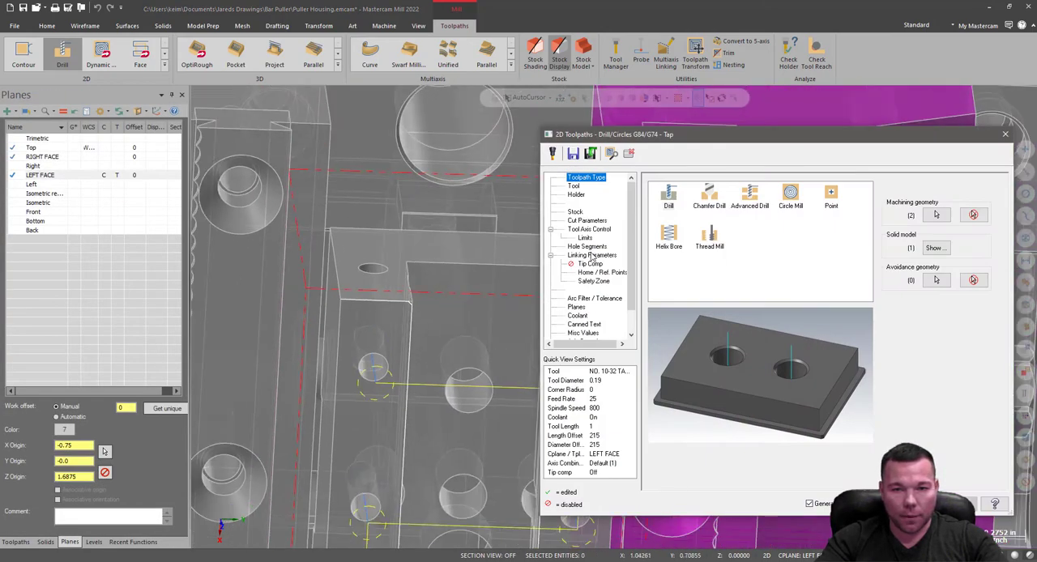
# Set the left-face tap's top of stock to 0.0, enter its absolute tapping depth, and generate the toolpath.
pyautogui.click(592, 255)
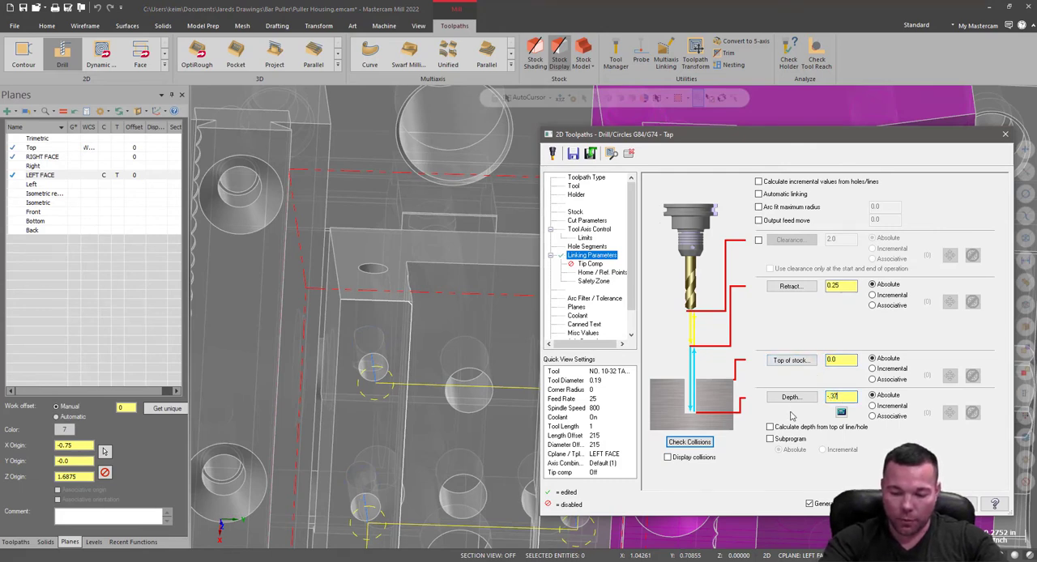
pyautogui.press('Return')
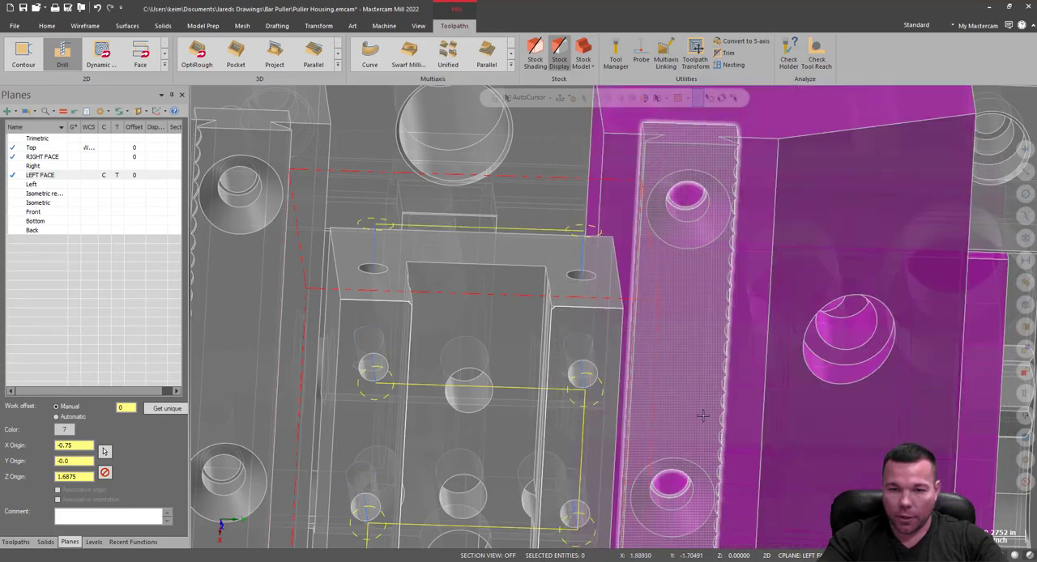
pyautogui.scroll(-4, 614, 302)
pyautogui.moveTo(732, 325); pyautogui.dragTo(599, 227, button='middle')
pyautogui.scroll(-5, 658, 414)
pyautogui.scroll(8, 707, 259)
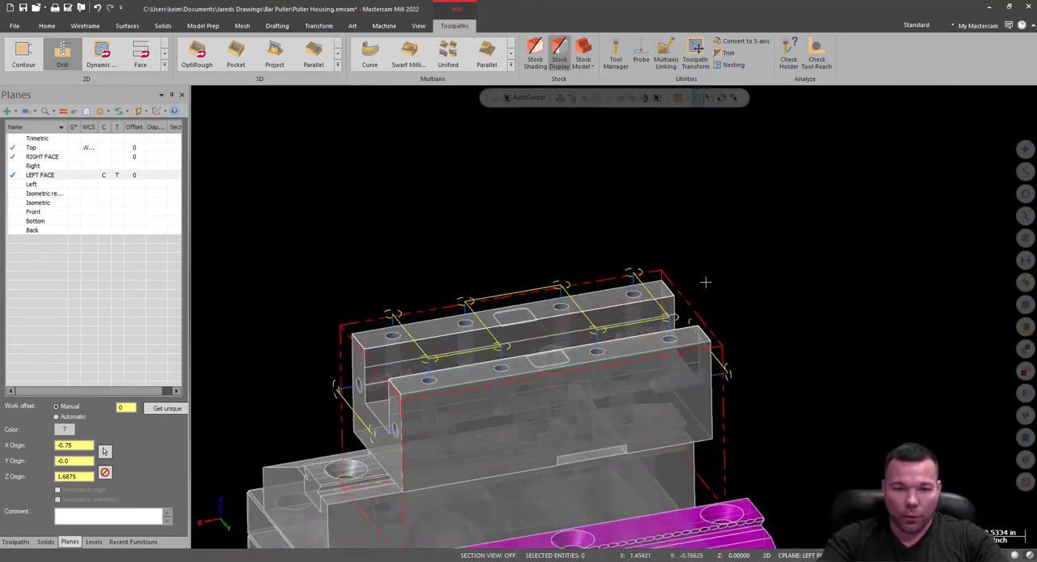
# Select tap operations 16 to 18 and create a Multiaxis Link operation from them.
pyautogui.click(19, 542)
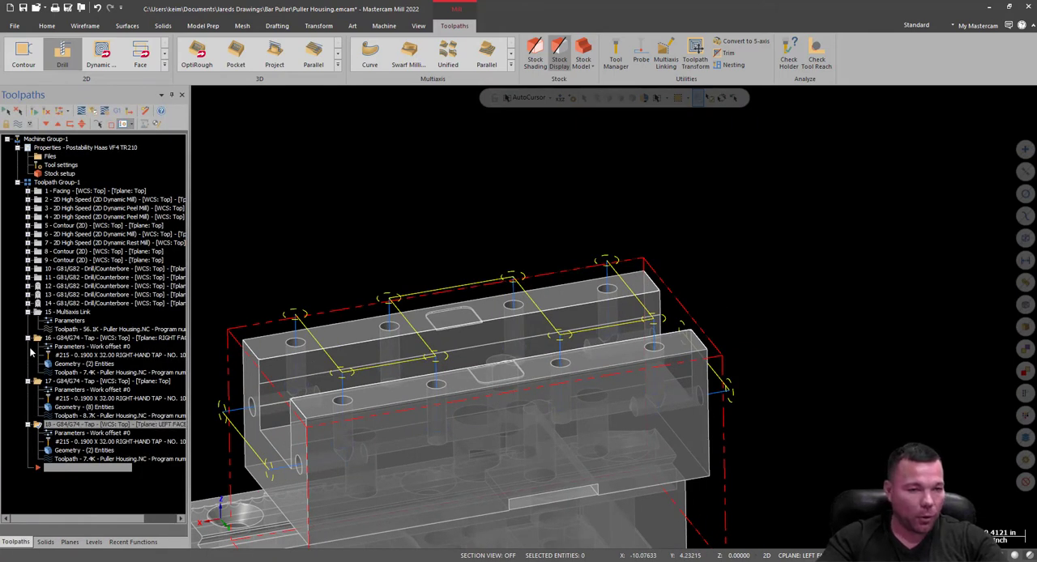
pyautogui.click(38, 340)
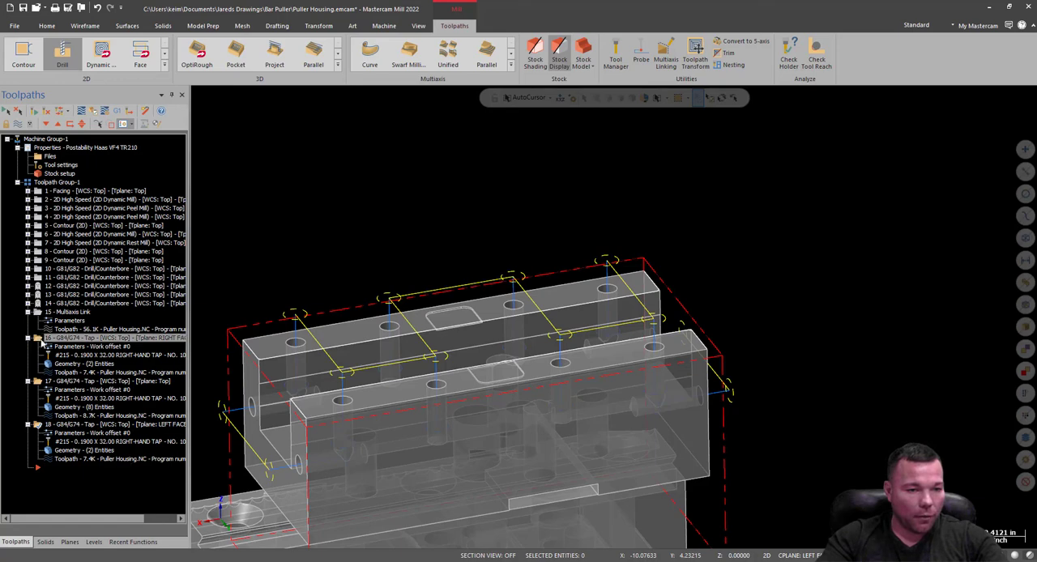
pyautogui.click(38, 313)
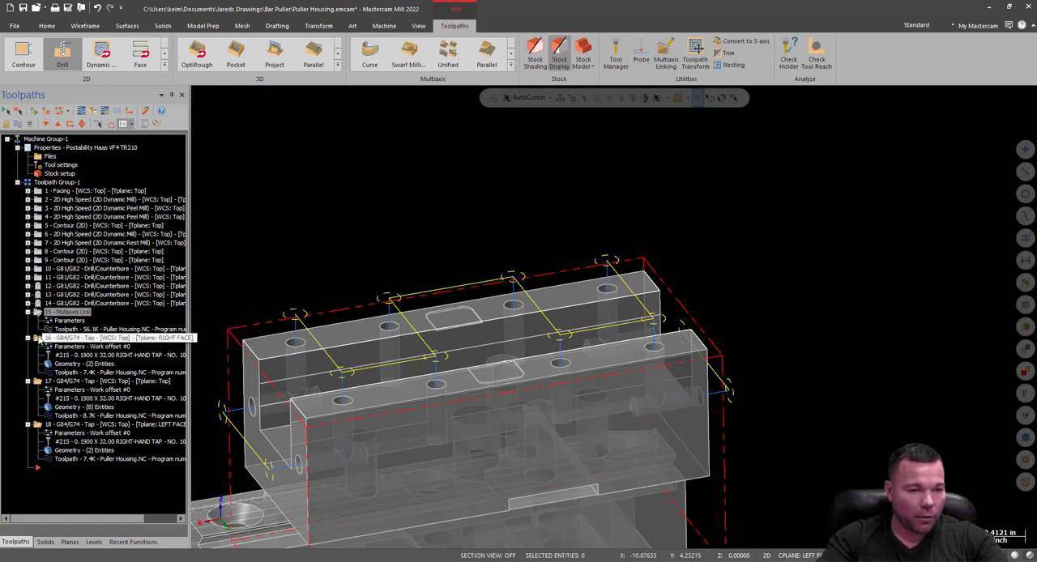
pyautogui.click(38, 426)
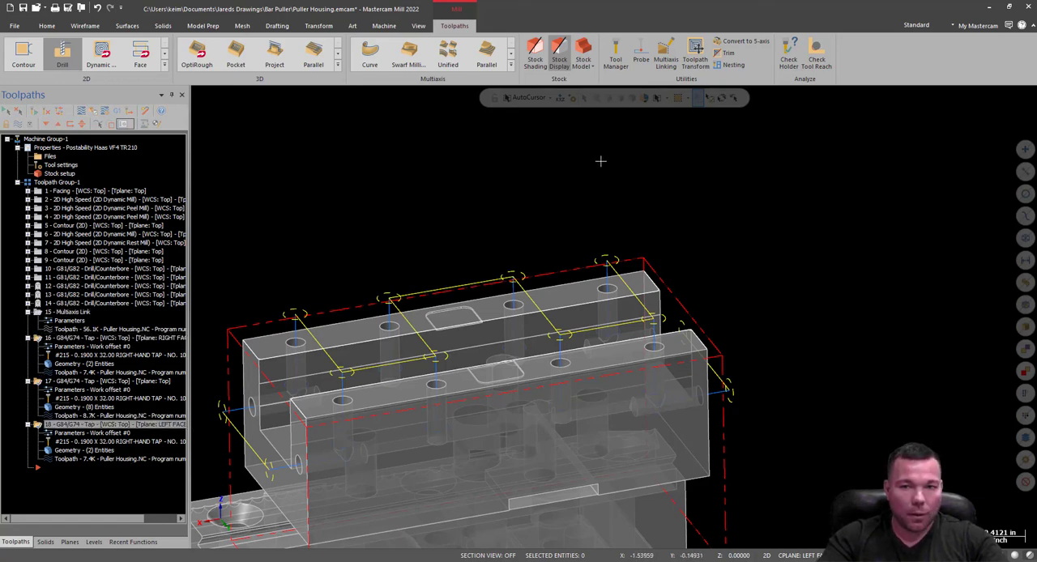
pyautogui.click(665, 58)
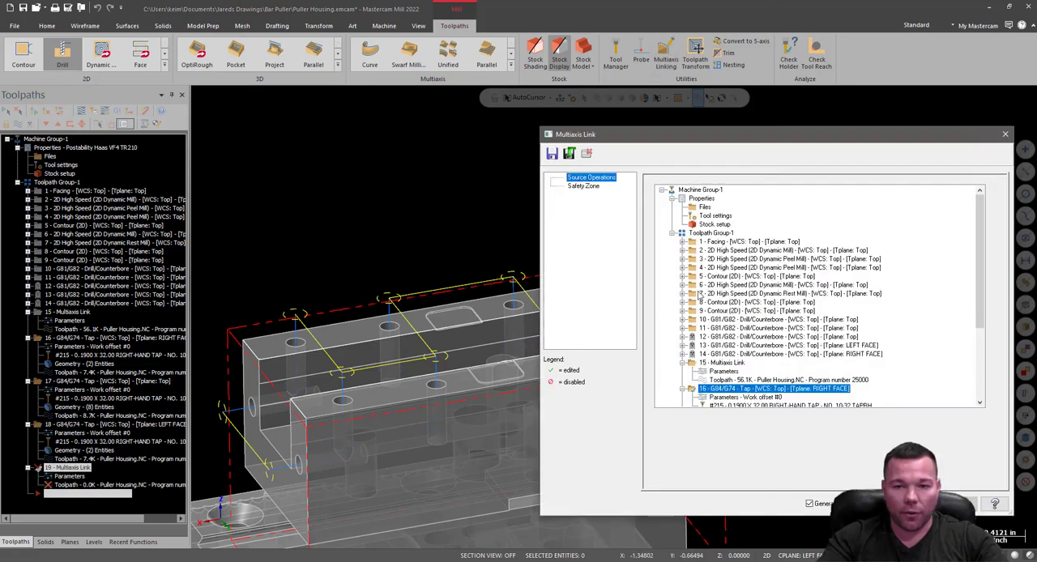
# Define the link's safety zone shape around the whole housing and vise assembly.
pyautogui.click(584, 186)
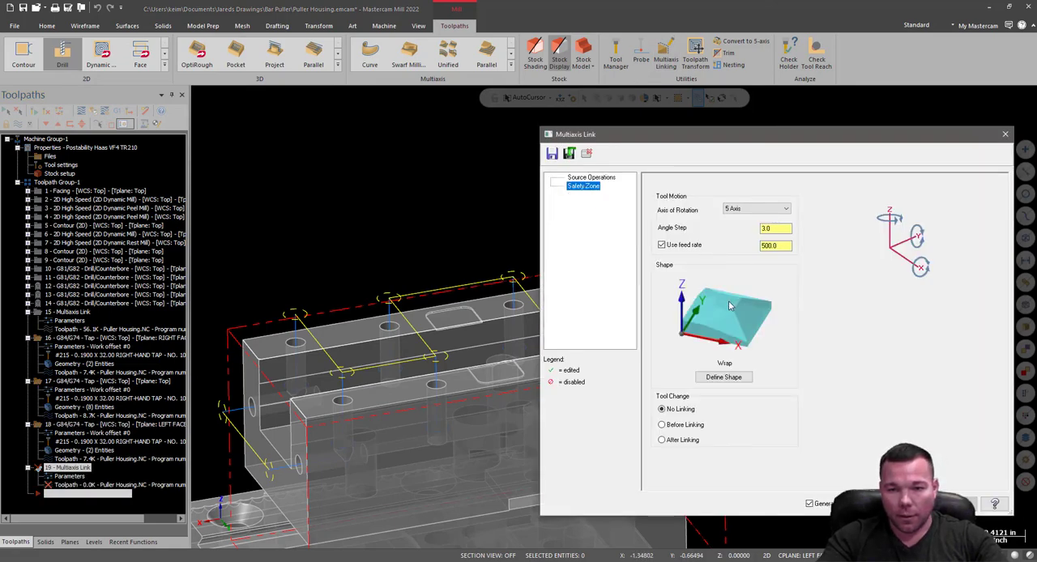
pyautogui.click(724, 377)
pyautogui.scroll(-3, 693, 248)
pyautogui.scroll(-2, 693, 249)
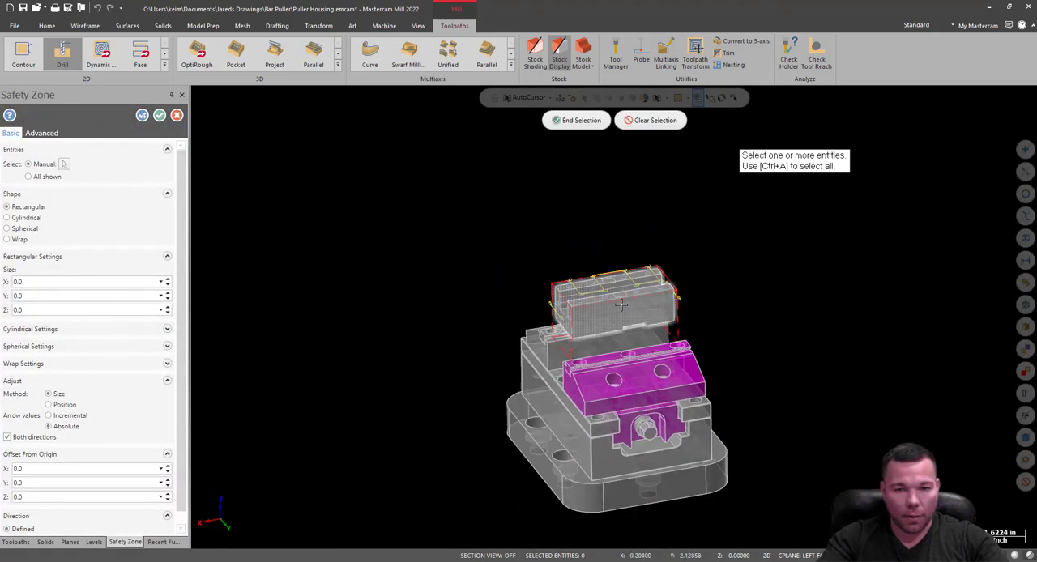
pyautogui.moveTo(462, 226); pyautogui.dragTo(789, 538)
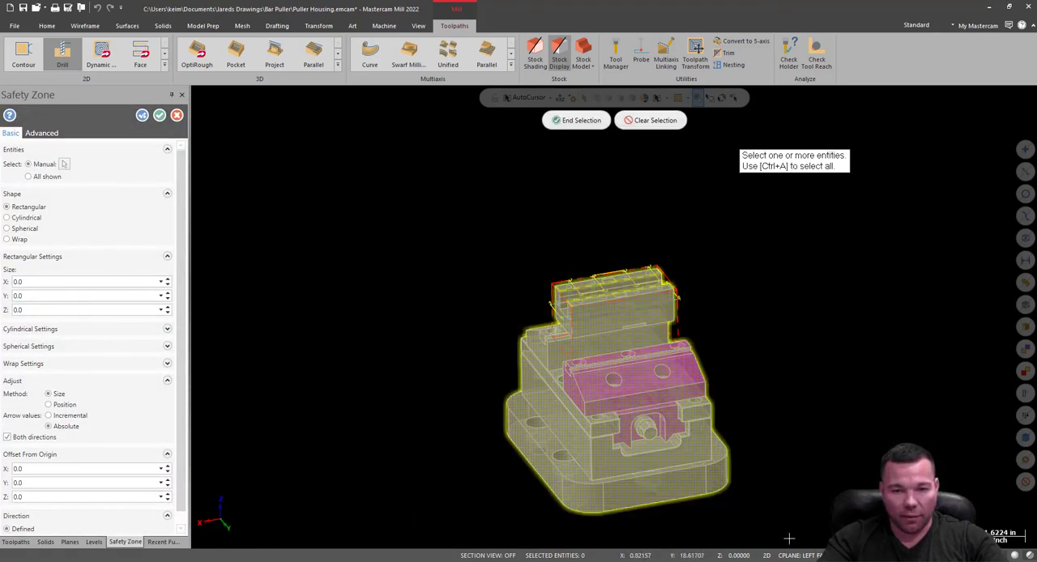
pyautogui.click(576, 120)
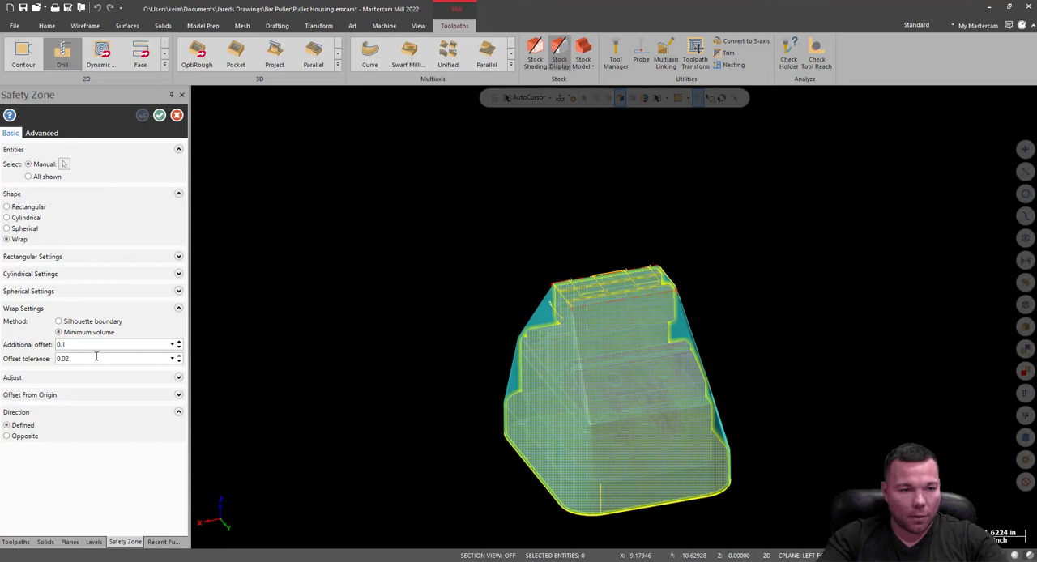
# Accept the minimum-volume Wrap safety zone with 0.1 additional offset and generate the linked tapping toolpath.
pyautogui.scroll(6, 596, 315)
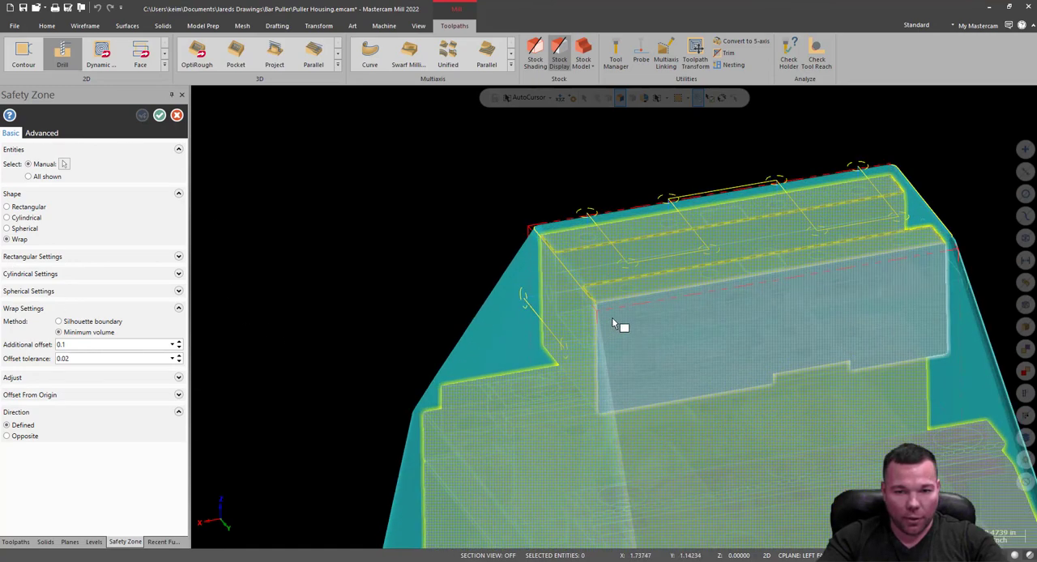
pyautogui.moveTo(636, 299); pyautogui.dragTo(802, 286, button='middle')
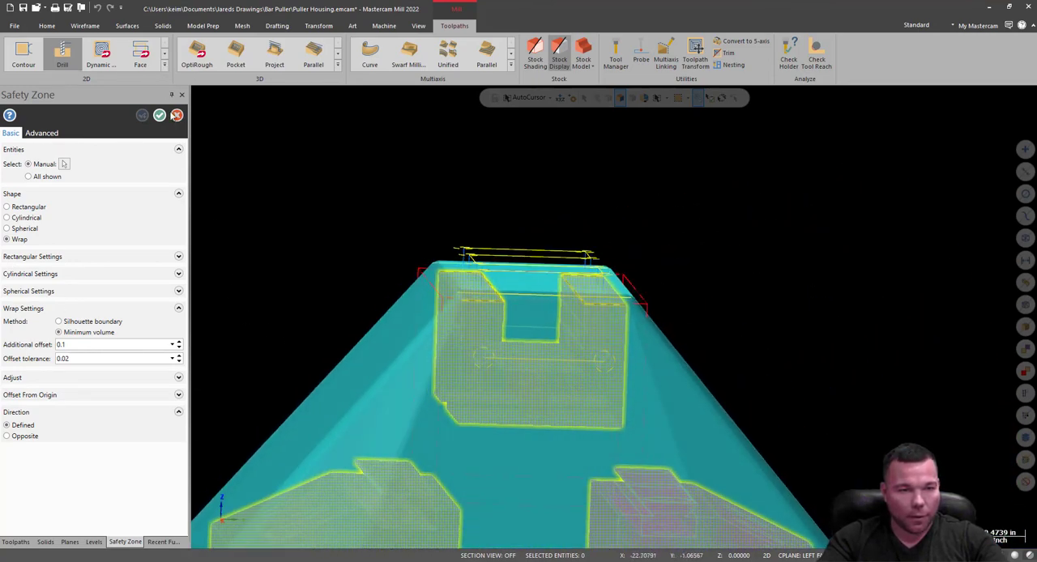
pyautogui.click(160, 115)
pyautogui.click(903, 504)
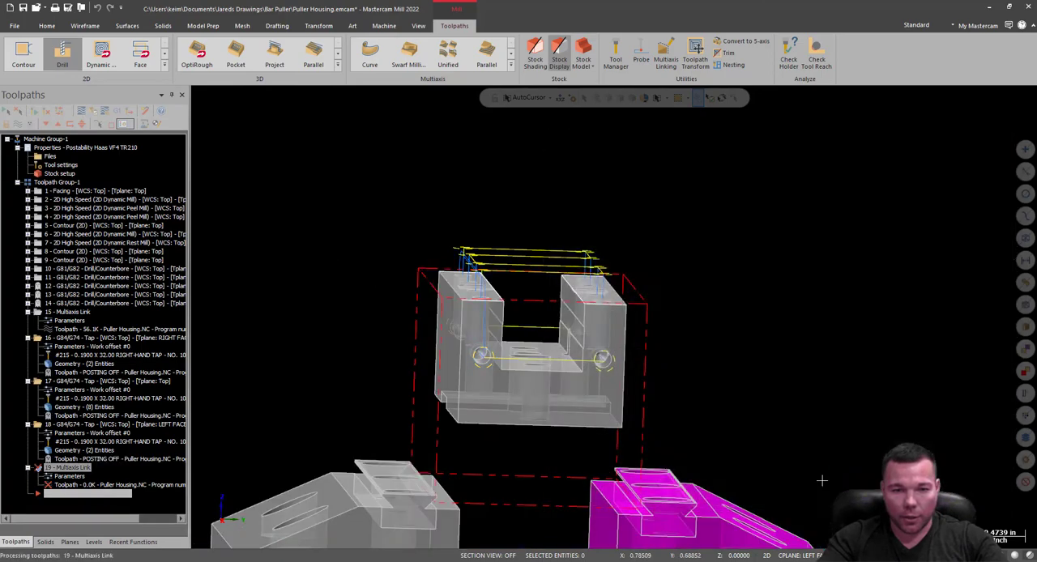
pyautogui.moveTo(827, 297); pyautogui.dragTo(371, 299, button='middle')
pyautogui.moveTo(556, 266); pyautogui.dragTo(504, 161, button='middle')
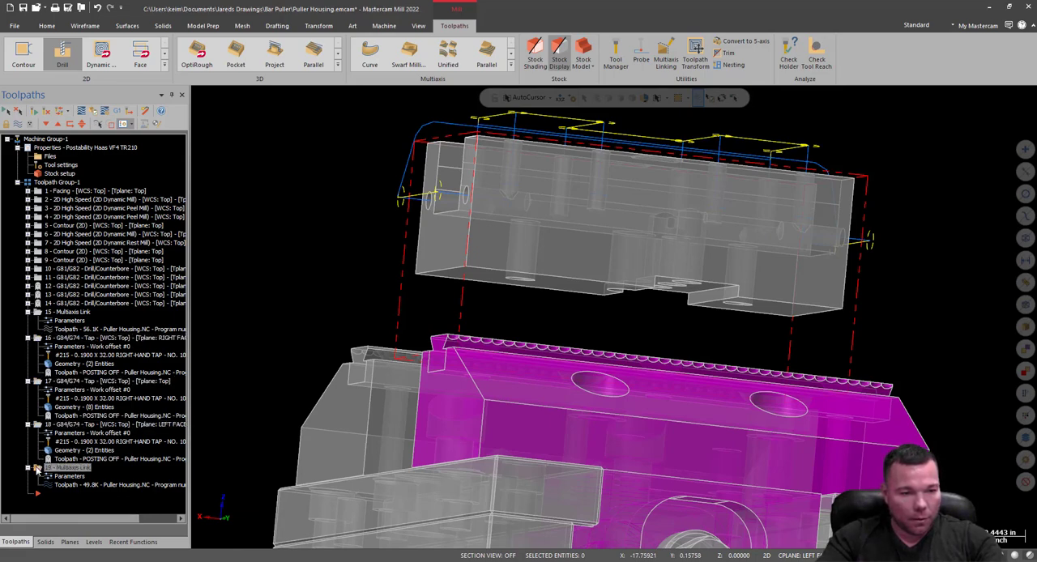
# Collapse the details of operations 15 to 19 in the operations tree.
pyautogui.click(28, 338)
pyautogui.click(27, 313)
pyautogui.click(28, 330)
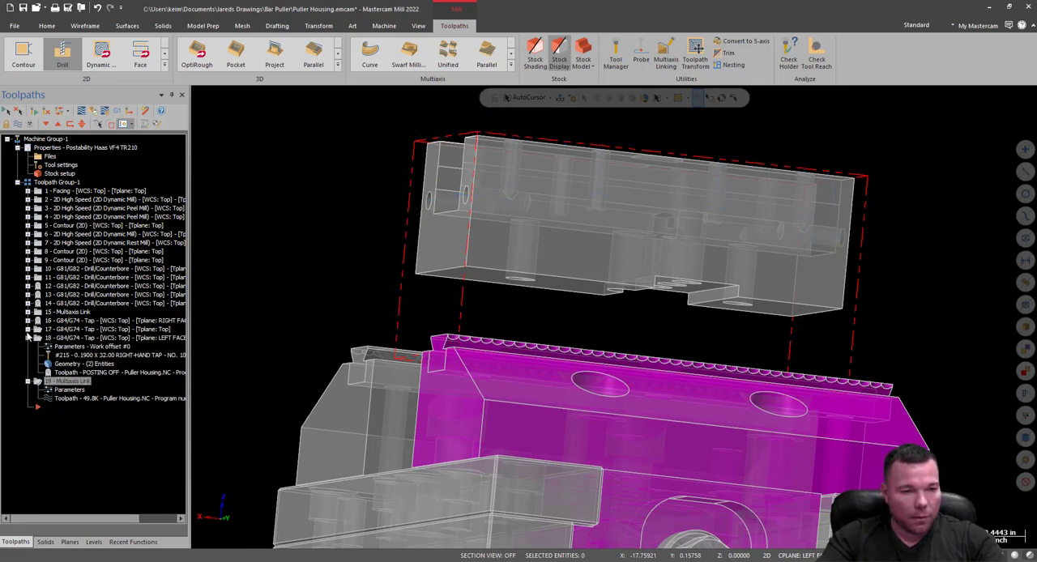
pyautogui.click(27, 338)
pyautogui.click(27, 347)
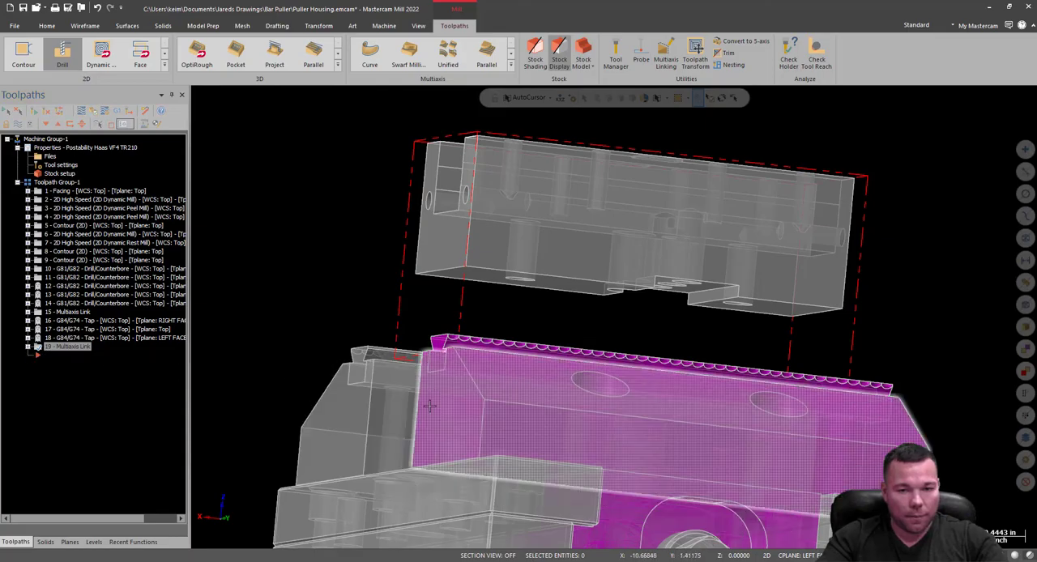
pyautogui.scroll(-2, 426, 403)
pyautogui.moveTo(723, 269); pyautogui.dragTo(625, 269, button='middle')
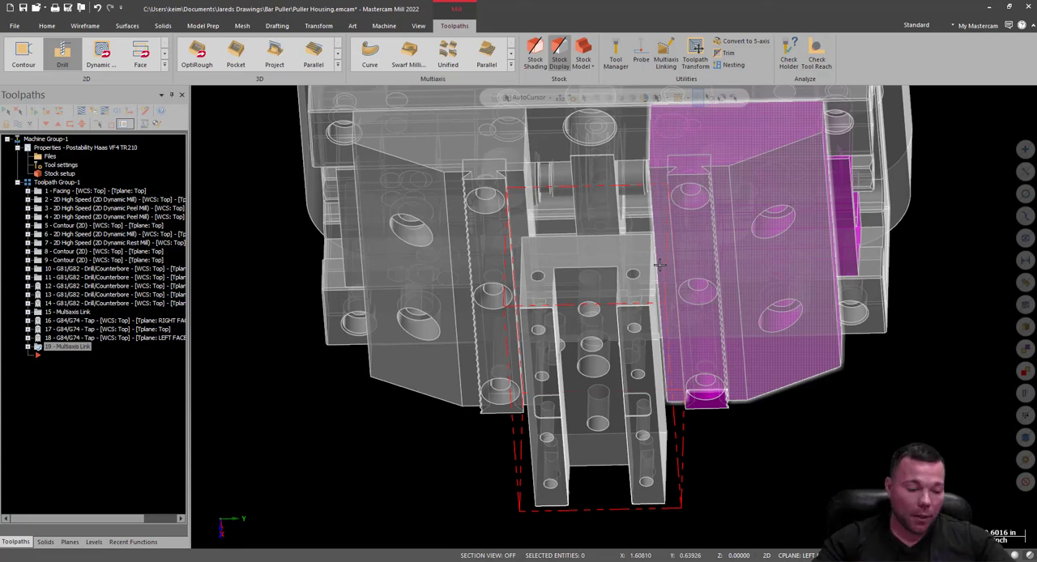
pyautogui.scroll(5, 620, 280)
pyautogui.scroll(1, 594, 295)
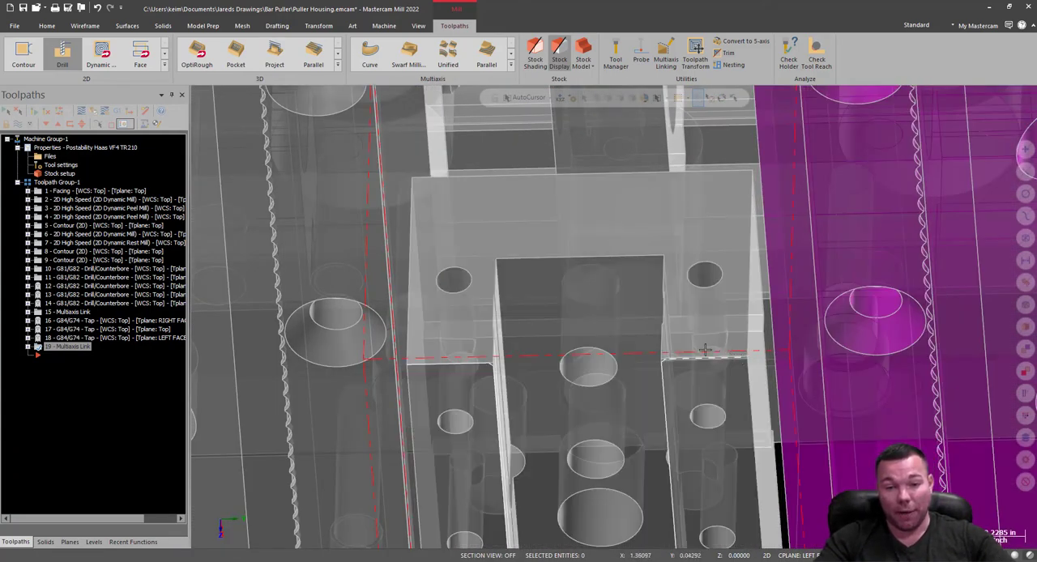
# Hide the top Geo 2 level so its wireframe no longer shows on the housing.
pyautogui.click(94, 542)
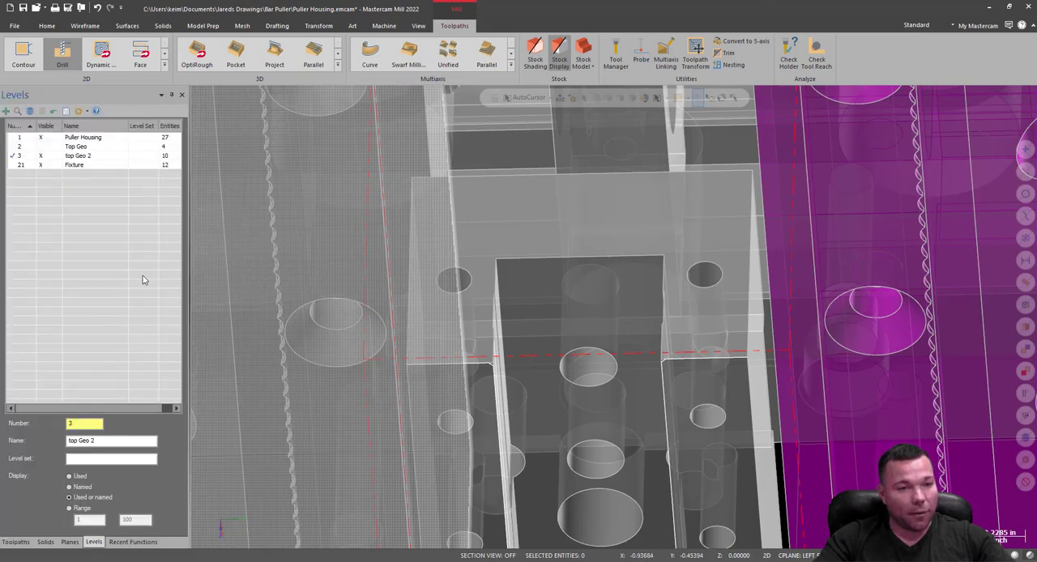
pyautogui.click(41, 157)
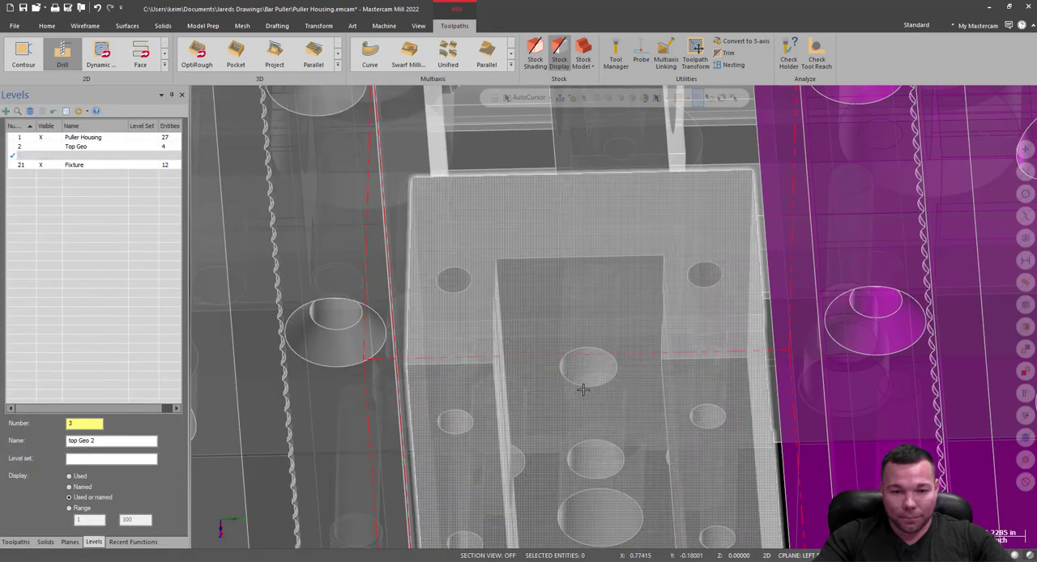
pyautogui.moveTo(583, 390); pyautogui.dragTo(496, 373, button='middle')
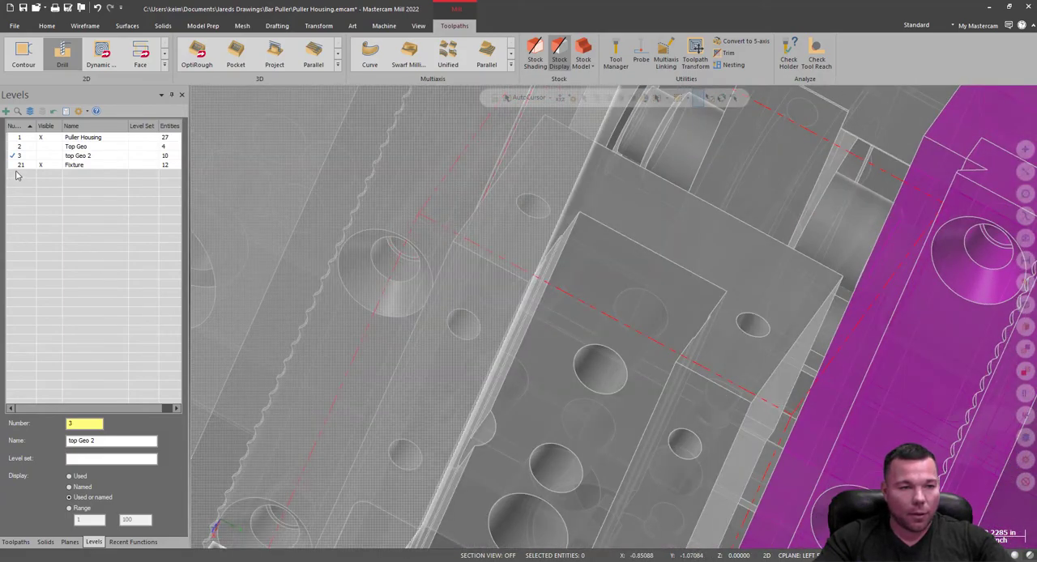
# Add a new active level 4 and name it CHAMFER.
pyautogui.click(18, 171)
pyautogui.click(5, 111)
pyautogui.click(65, 176)
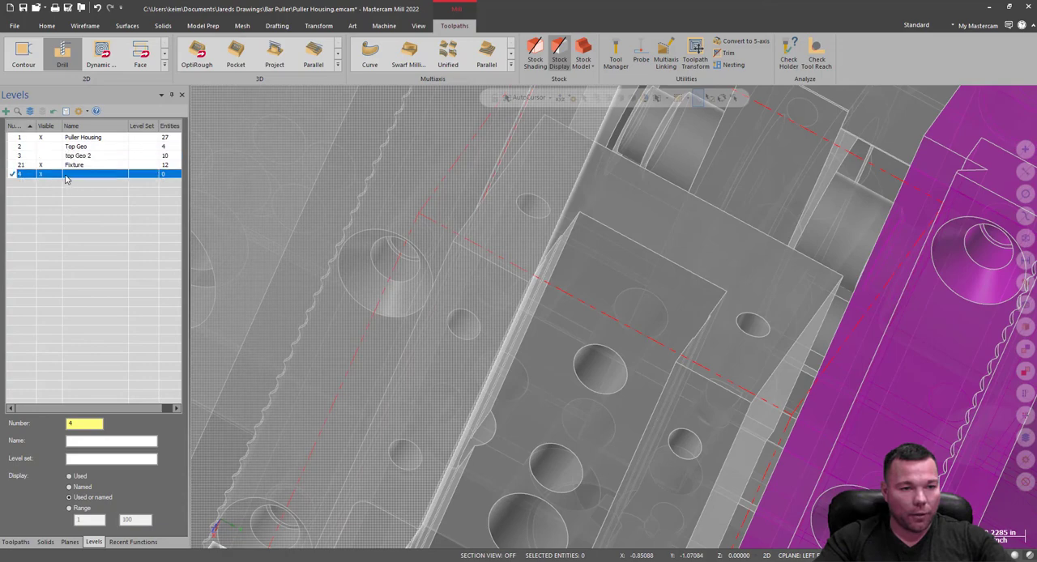
pyautogui.click(66, 176)
pyautogui.write('CHAM')
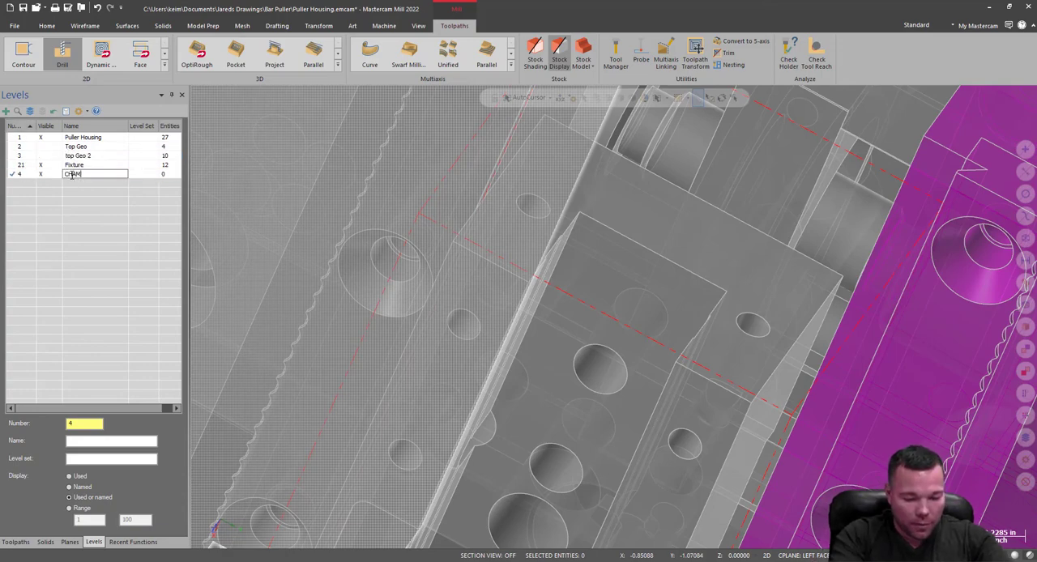
pyautogui.write('FER')
pyautogui.press('Return')
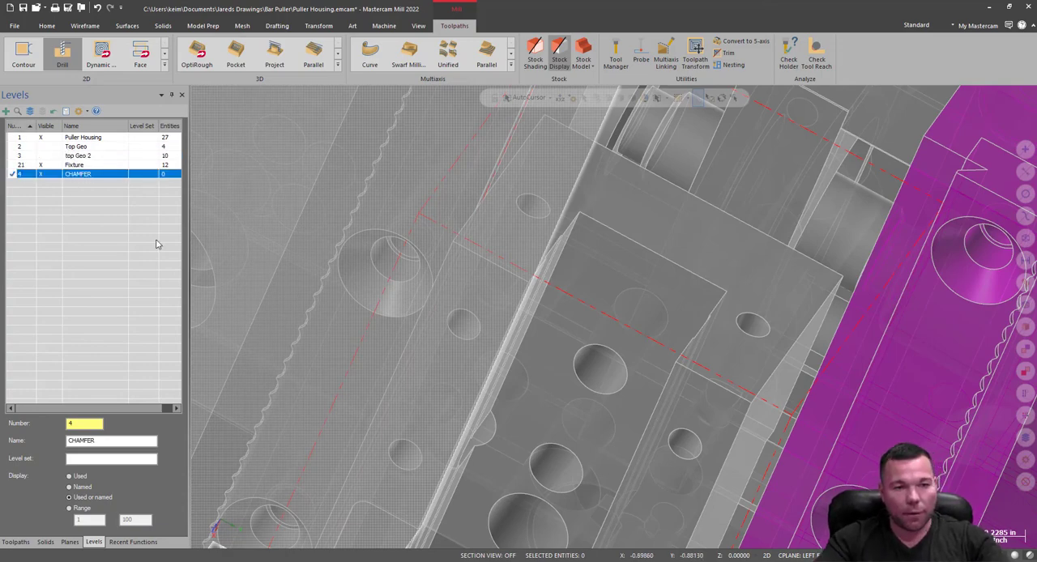
# Return to the operations tree and widen it until the full operation names and tool planes are readable.
pyautogui.moveTo(285, 281); pyautogui.dragTo(767, 270, button='middle')
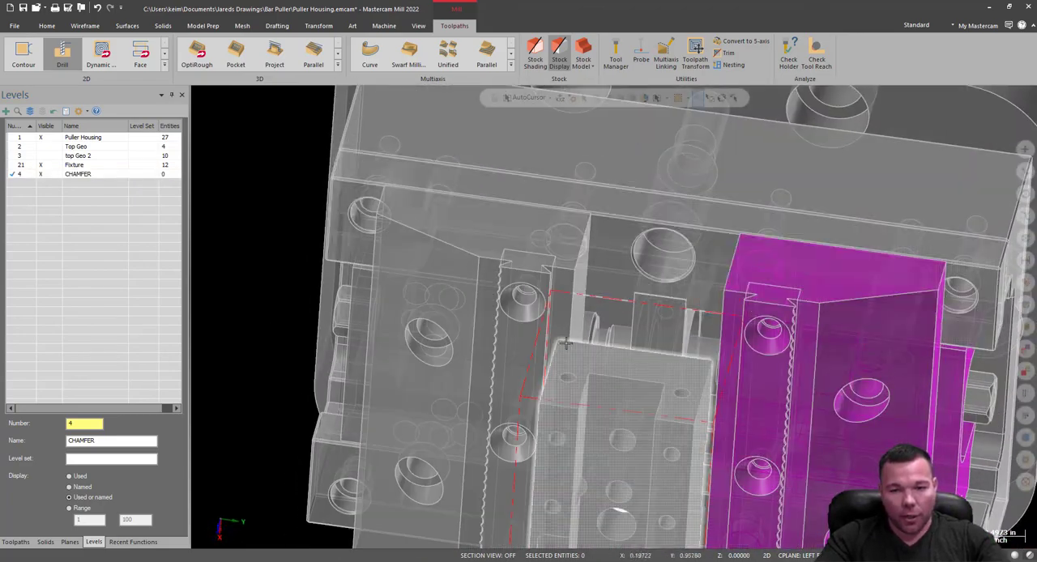
pyautogui.scroll(-4, 569, 327)
pyautogui.moveTo(551, 284); pyautogui.dragTo(849, 365, button='middle')
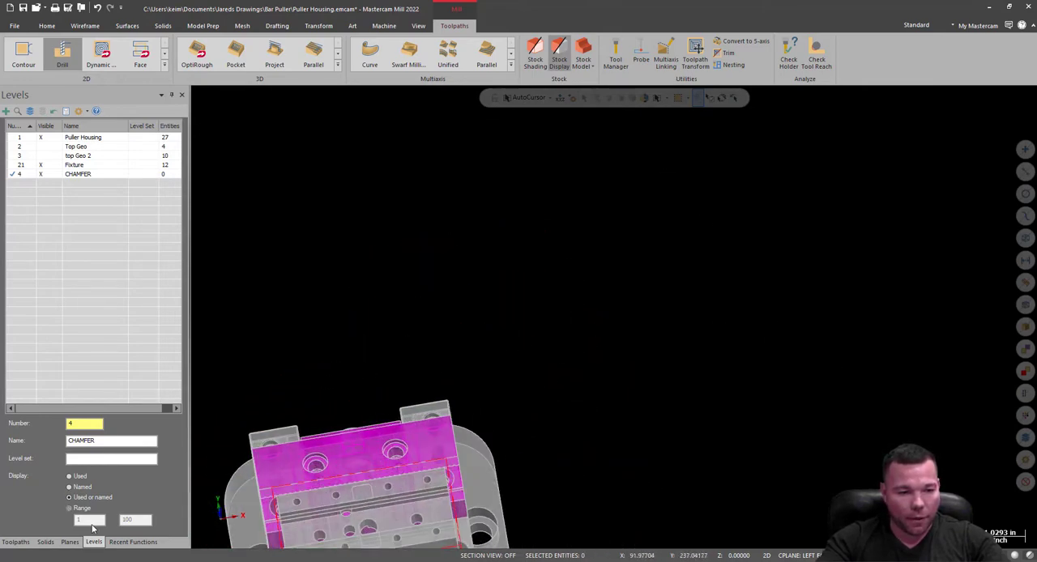
pyautogui.click(17, 542)
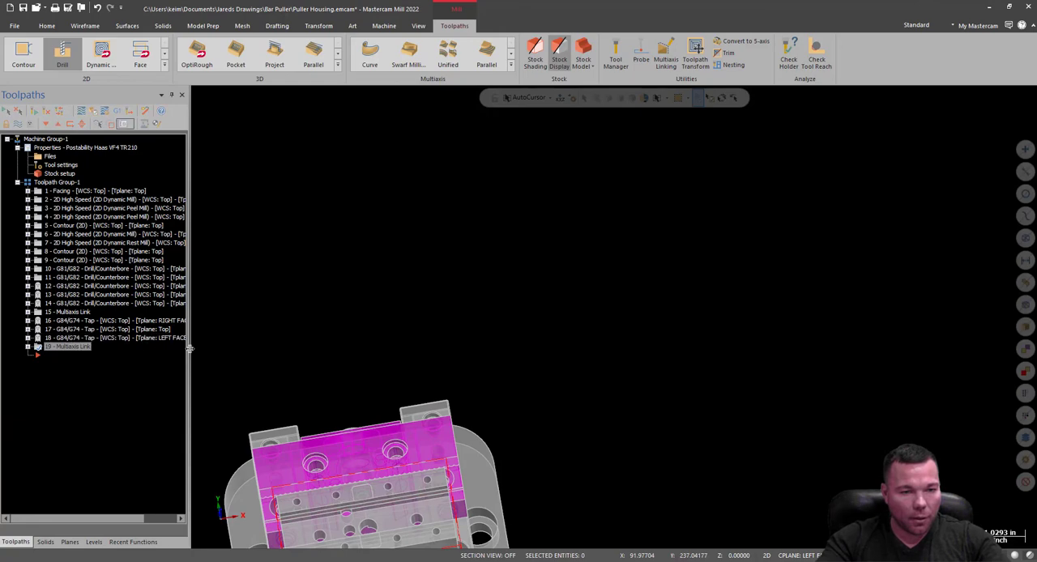
pyautogui.moveTo(189, 351); pyautogui.dragTo(230, 348)
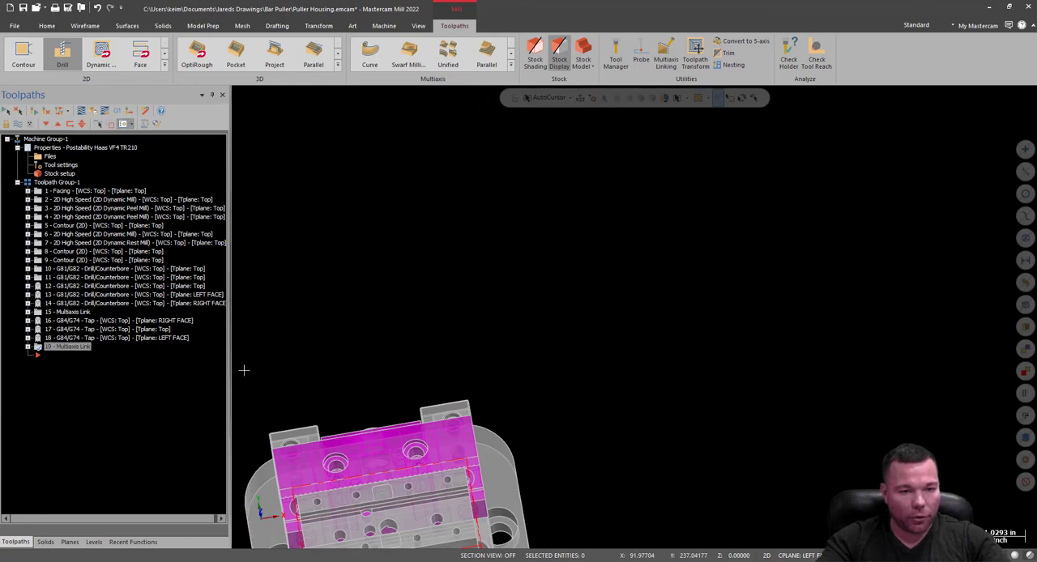
# Examine the housing's end face and its two holes between the vise jaws from several angles.
pyautogui.moveTo(244, 370); pyautogui.dragTo(635, 317, button='middle')
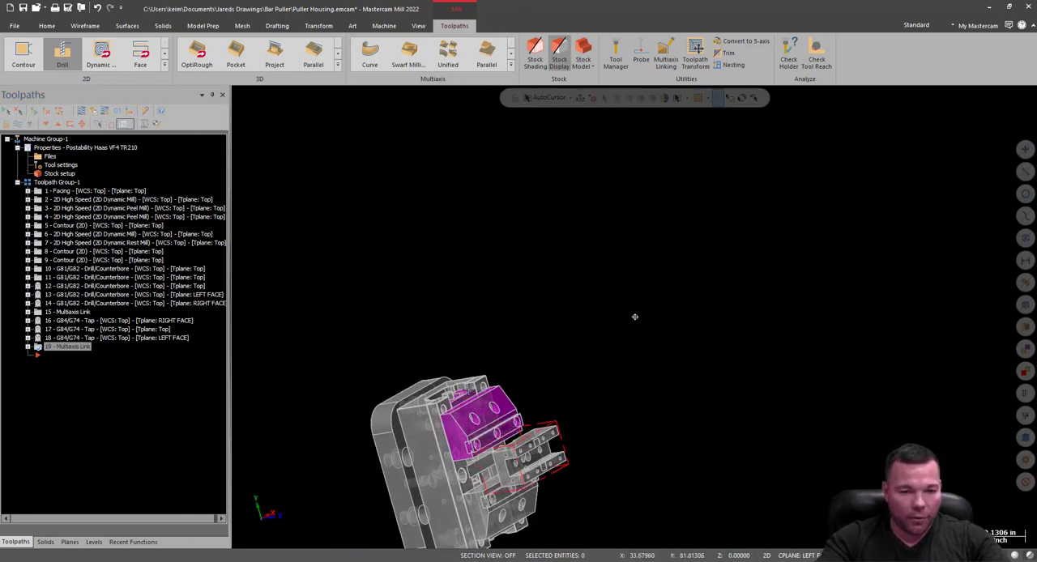
pyautogui.moveTo(470, 392)
pyautogui.mouseDown(button='middle')
pyautogui.moveTo(521, 299)
pyautogui.moveTo(414, 317)
pyautogui.moveTo(414, 326)
pyautogui.mouseUp(button='middle')
pyautogui.scroll(2, 555, 150)
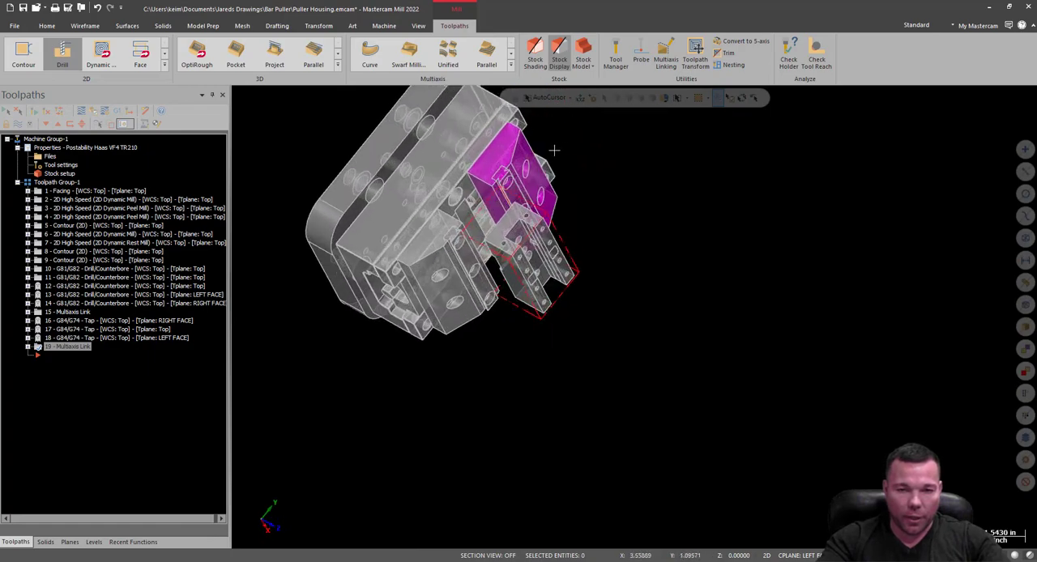
pyautogui.scroll(6, 554, 150)
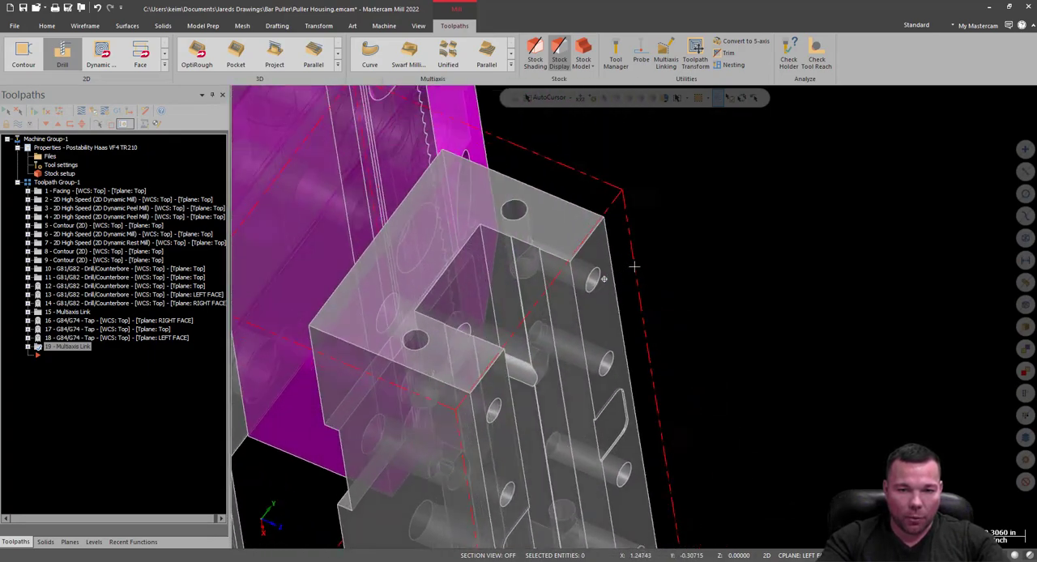
pyautogui.moveTo(635, 266); pyautogui.dragTo(524, 279, button='middle')
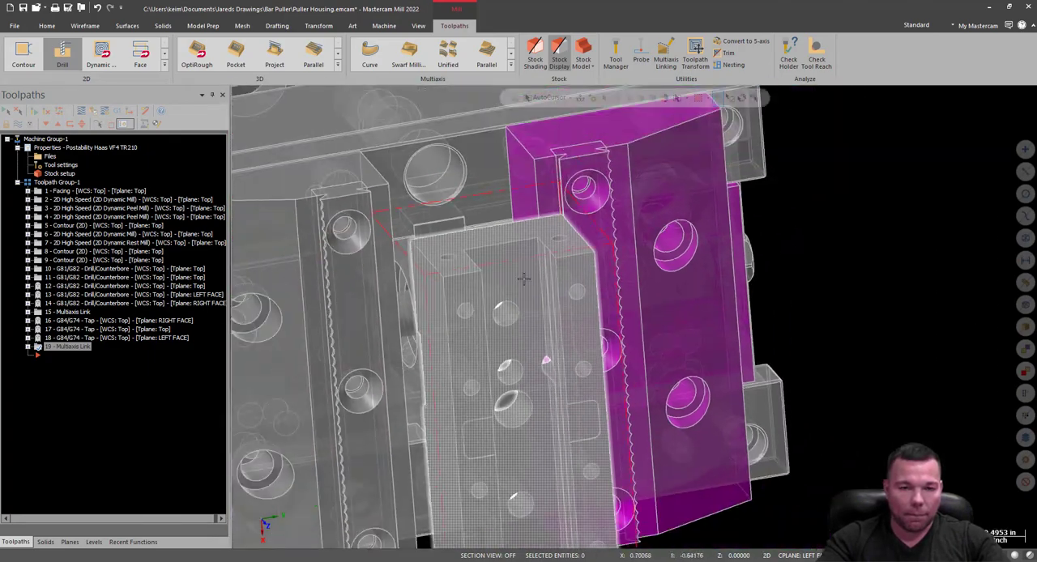
pyautogui.scroll(8, 466, 200)
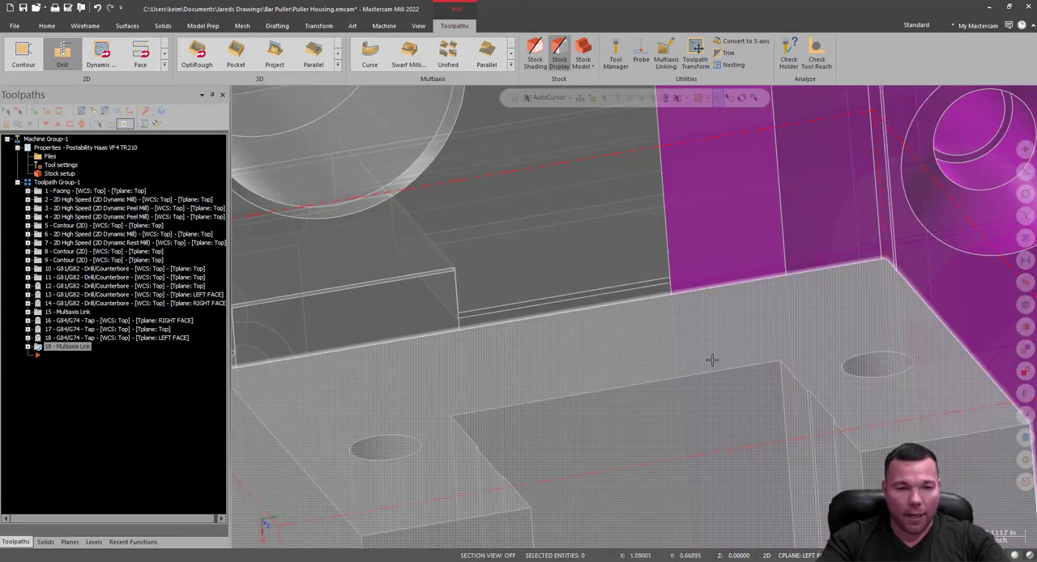
pyautogui.scroll(-5, 713, 360)
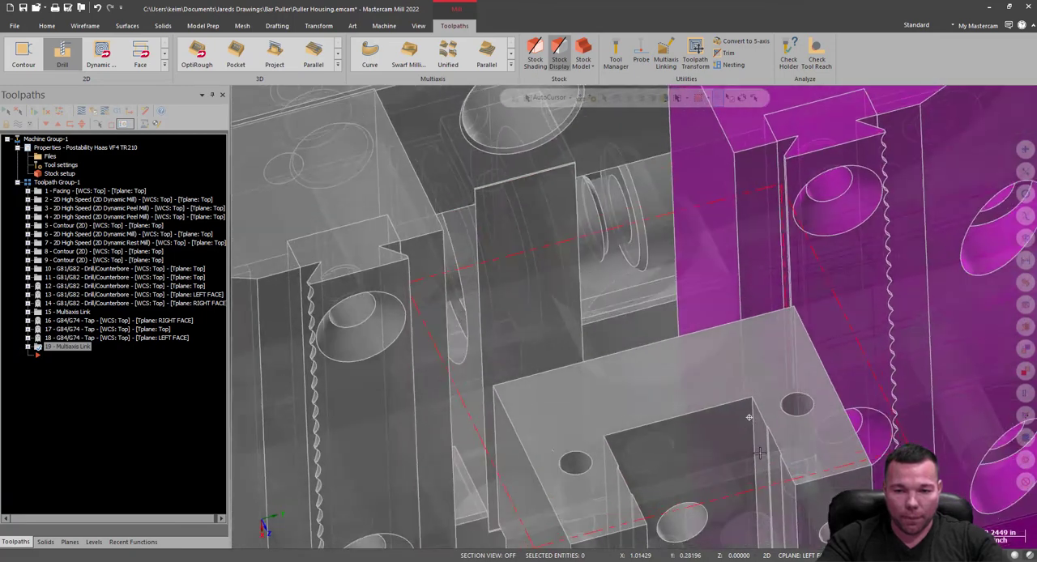
pyautogui.moveTo(760, 453); pyautogui.dragTo(750, 445, button='middle')
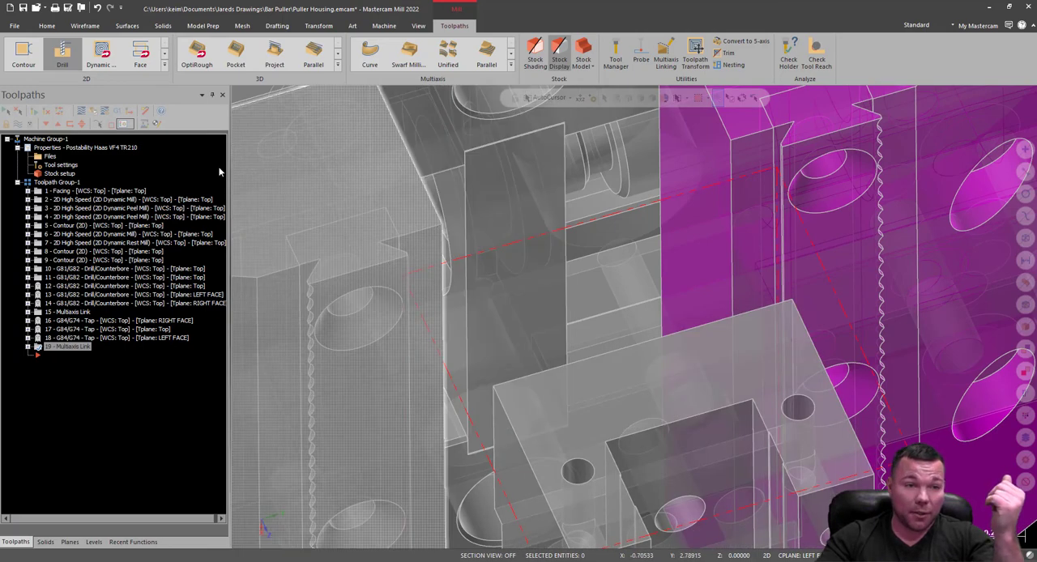
# Start a Drill toolpath and accept the two 0.156-diameter holes on the housing's end face as its features.
pyautogui.click(59, 59)
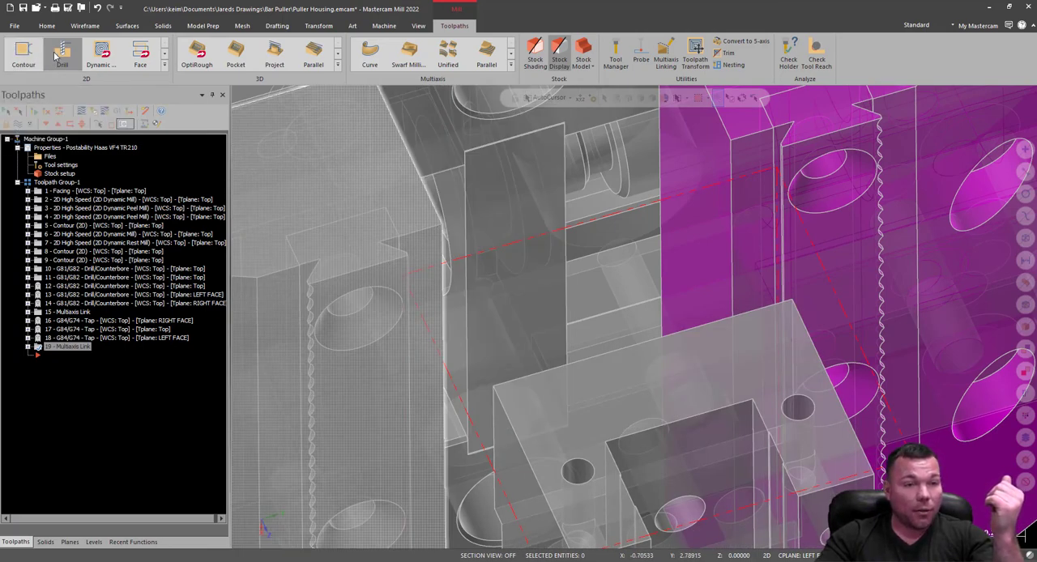
pyautogui.scroll(6, 658, 471)
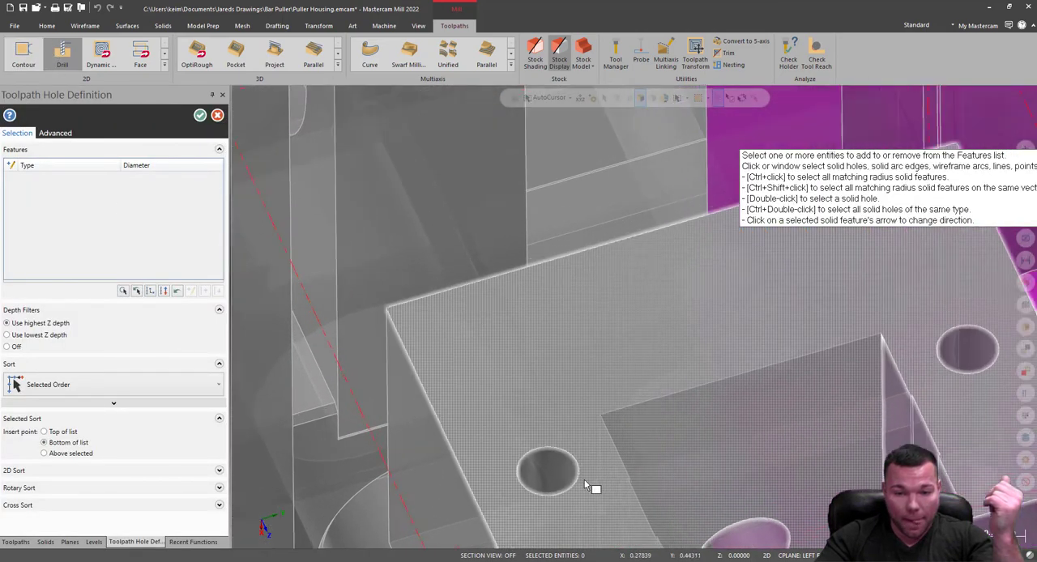
pyautogui.click(503, 468)
pyautogui.scroll(-4, 473, 466)
pyautogui.scroll(4, 826, 347)
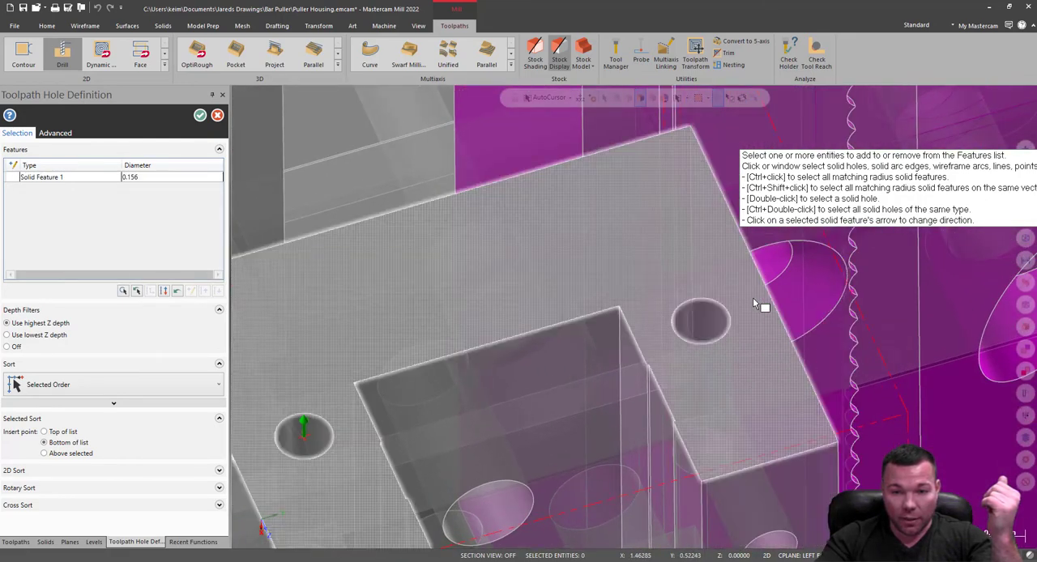
pyautogui.click(703, 319)
pyautogui.scroll(-1, 597, 295)
pyautogui.scroll(-2, 595, 296)
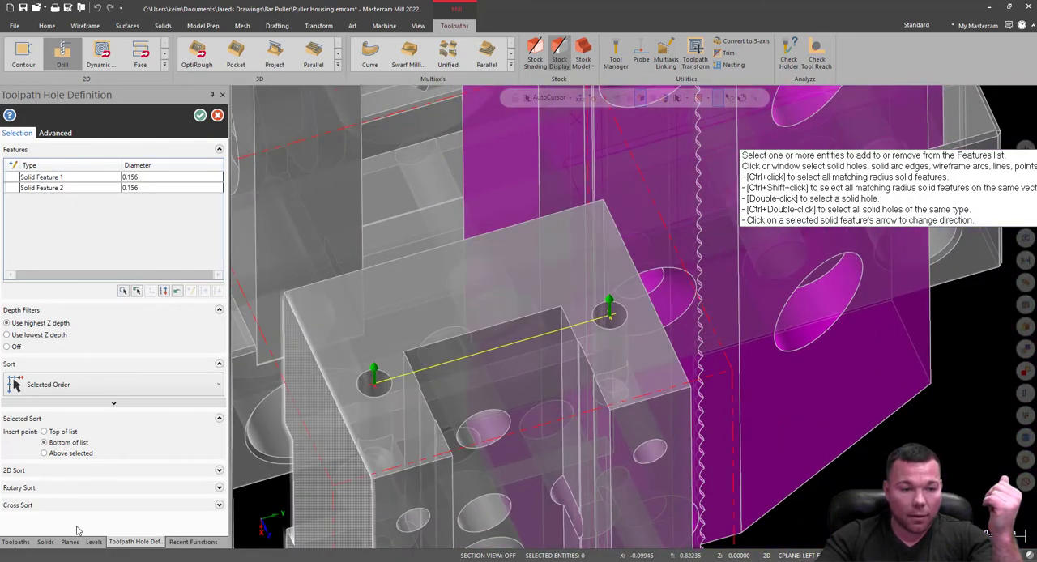
pyautogui.click(16, 541)
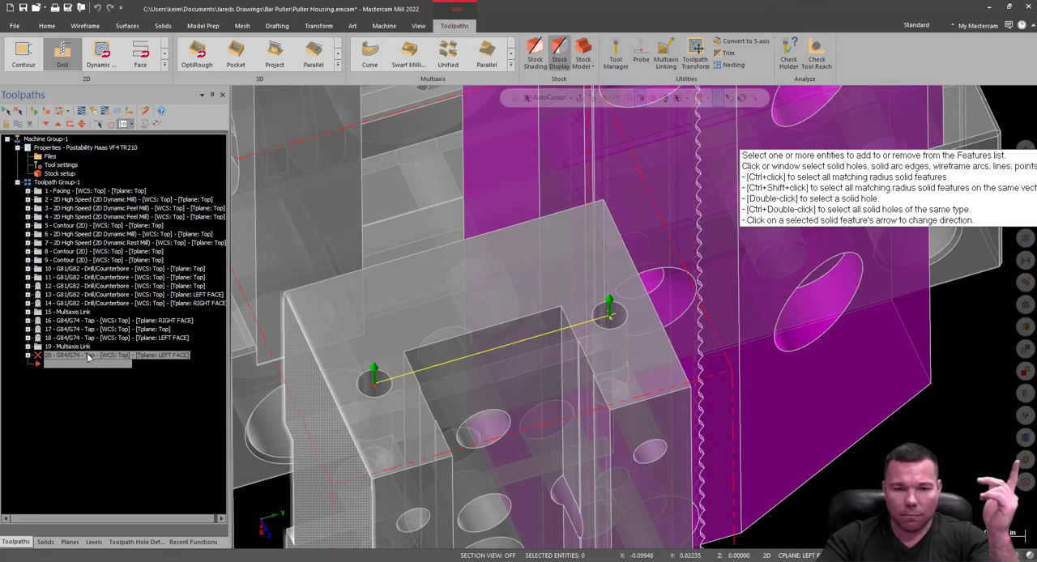
pyautogui.moveTo(440, 357); pyautogui.dragTo(431, 319, button='middle')
pyautogui.middleClick(479, 314)
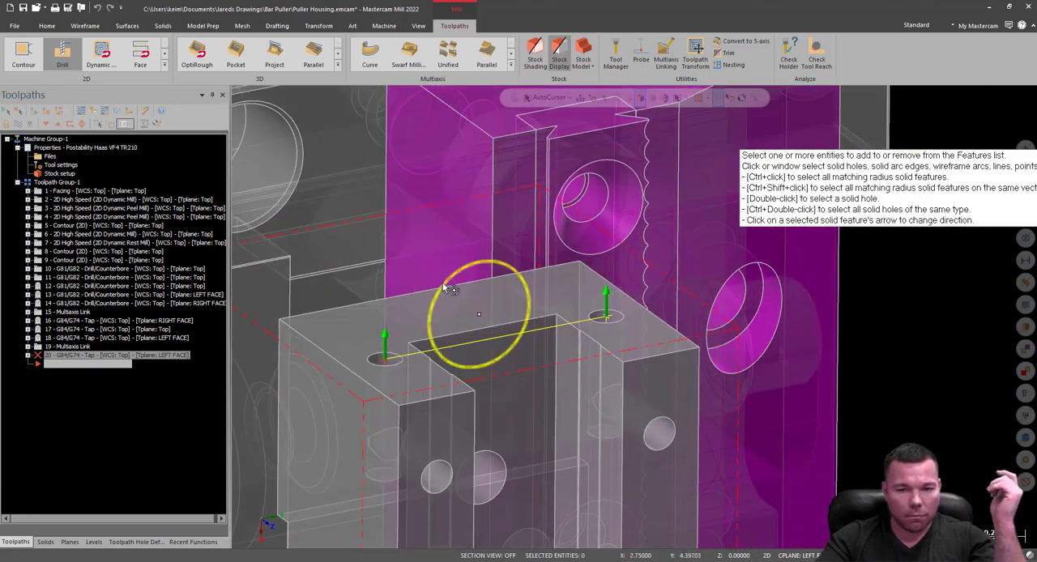
pyautogui.press('Return')
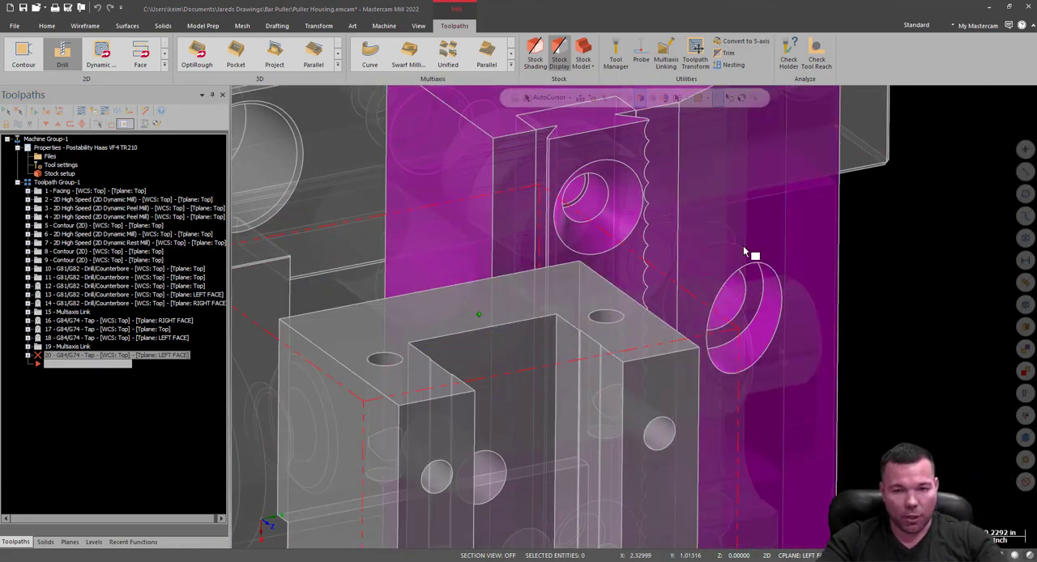
# Assign the 0.25 Chamfer Mill assembly from the VF-4SS TR-210 Tools library to the new operation, with the tool filter turned off.
pyautogui.moveTo(679, 136); pyautogui.dragTo(410, 135)
pyautogui.click(305, 185)
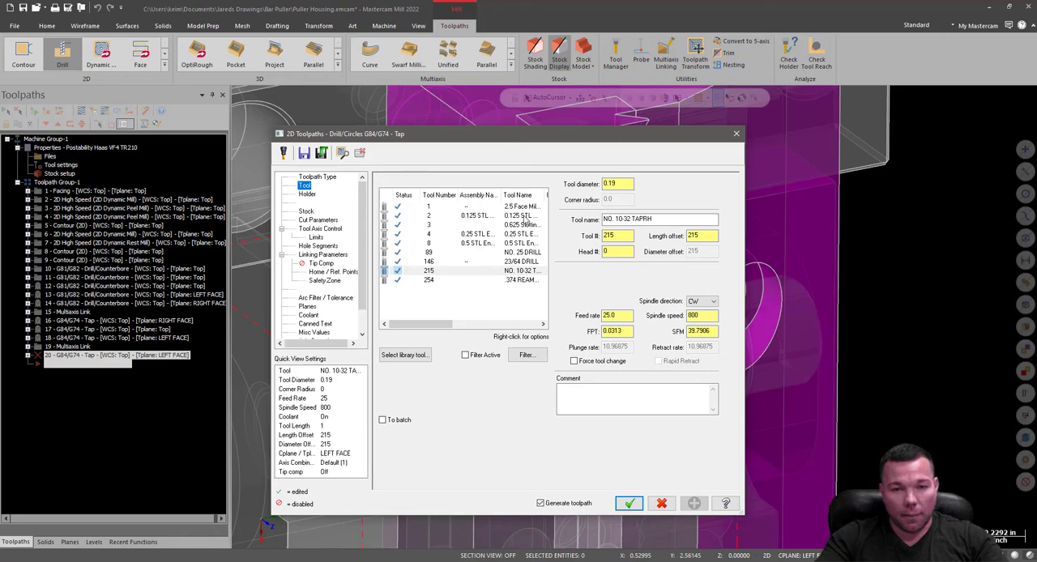
pyautogui.click(406, 354)
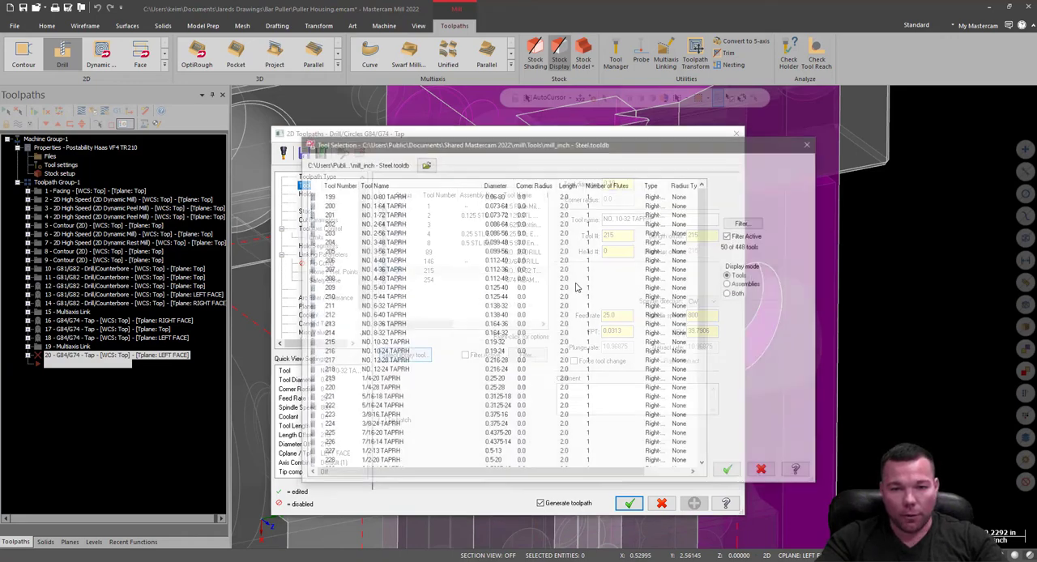
pyautogui.click(730, 284)
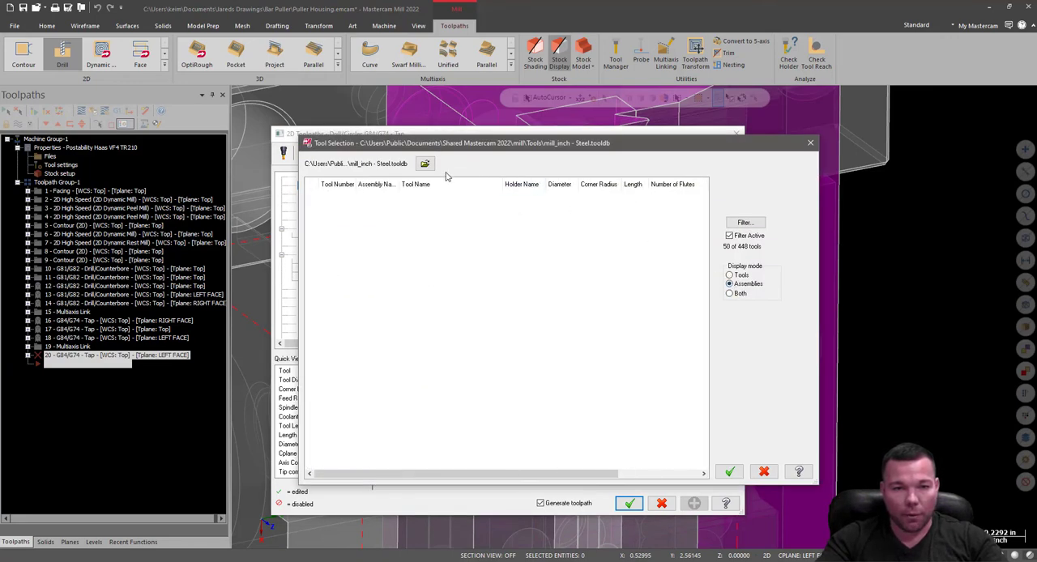
pyautogui.click(425, 163)
pyautogui.scroll(-5, 440, 381)
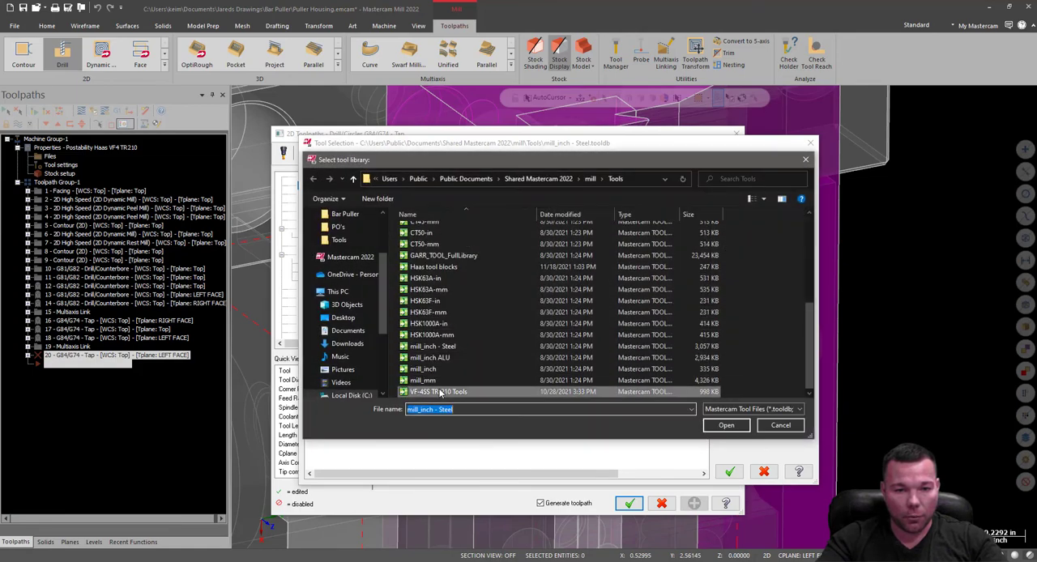
pyautogui.doubleClick(441, 392)
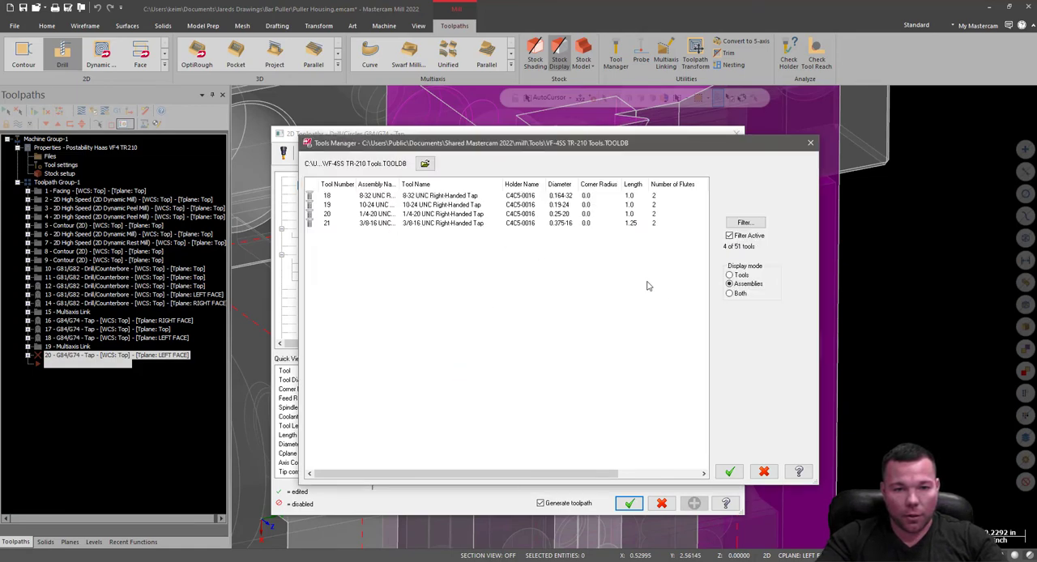
pyautogui.click(732, 236)
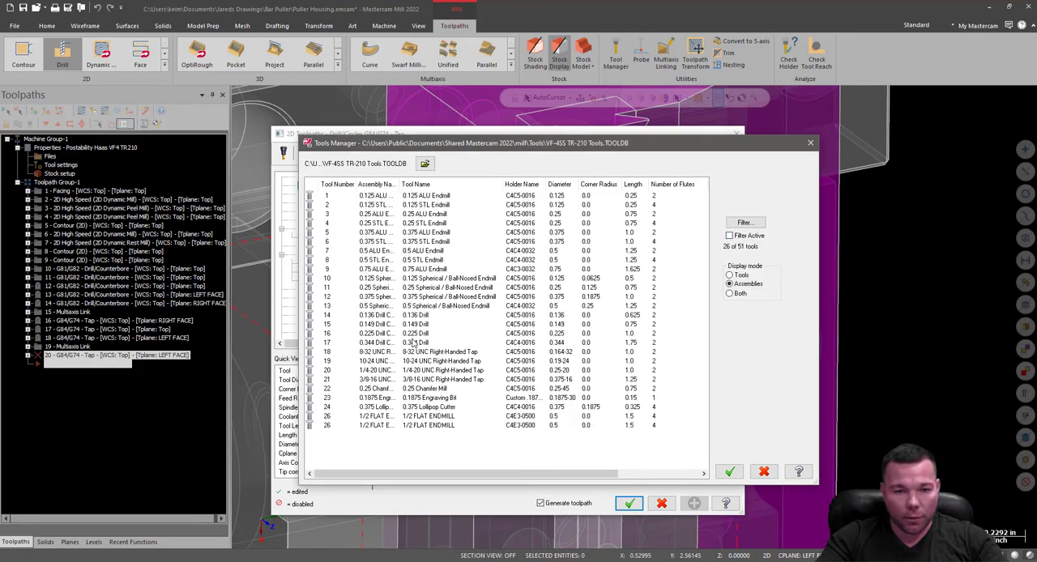
pyautogui.doubleClick(438, 389)
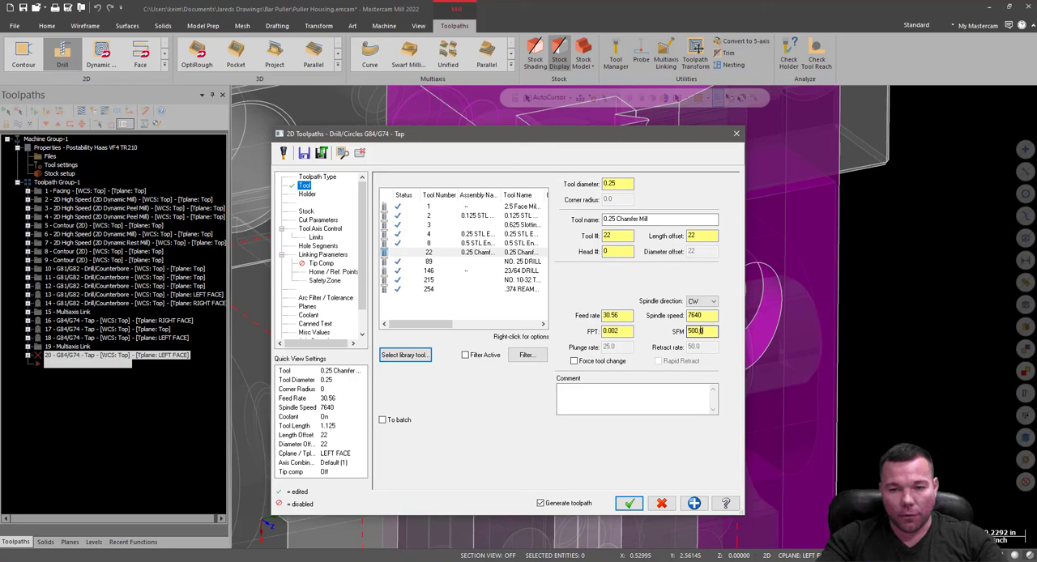
# Set the chamfer mill to 500 SFM, 0.001 feed per tooth and a feed rate of 15, and check its holder.
pyautogui.moveTo(702, 331); pyautogui.dragTo(589, 324)
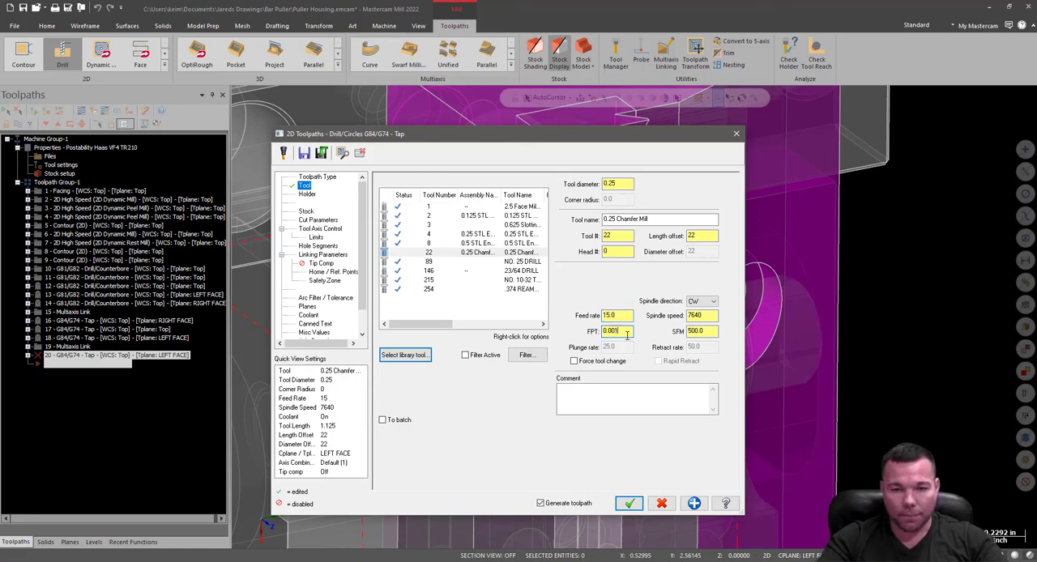
pyautogui.click(307, 195)
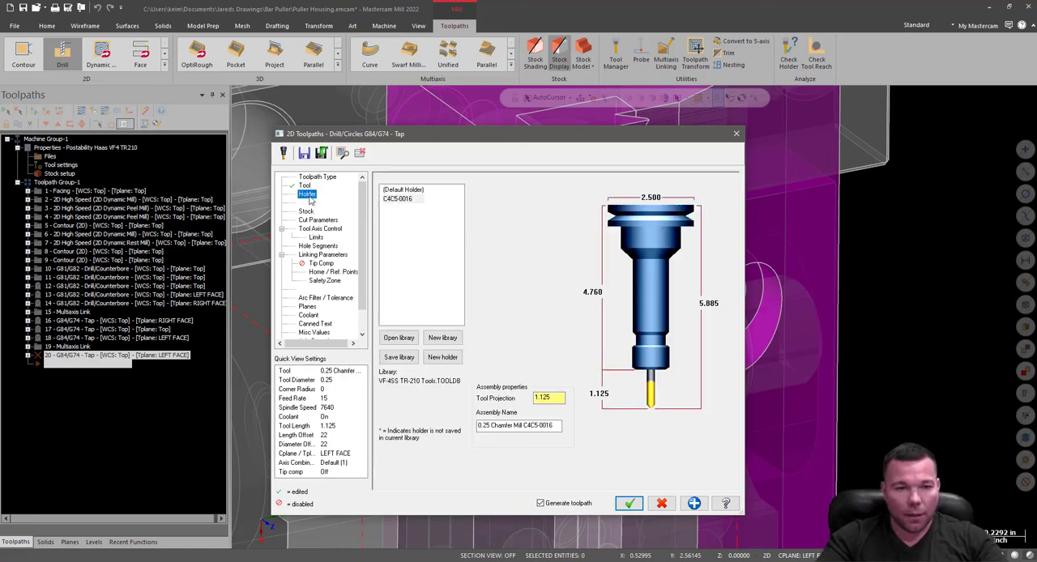
# Switch the operation's cycle to G81/G82 - Drill/Counterbore with a 0.5 dwell, and check the tool axis, hole segment and tip compensation settings.
pyautogui.click(316, 221)
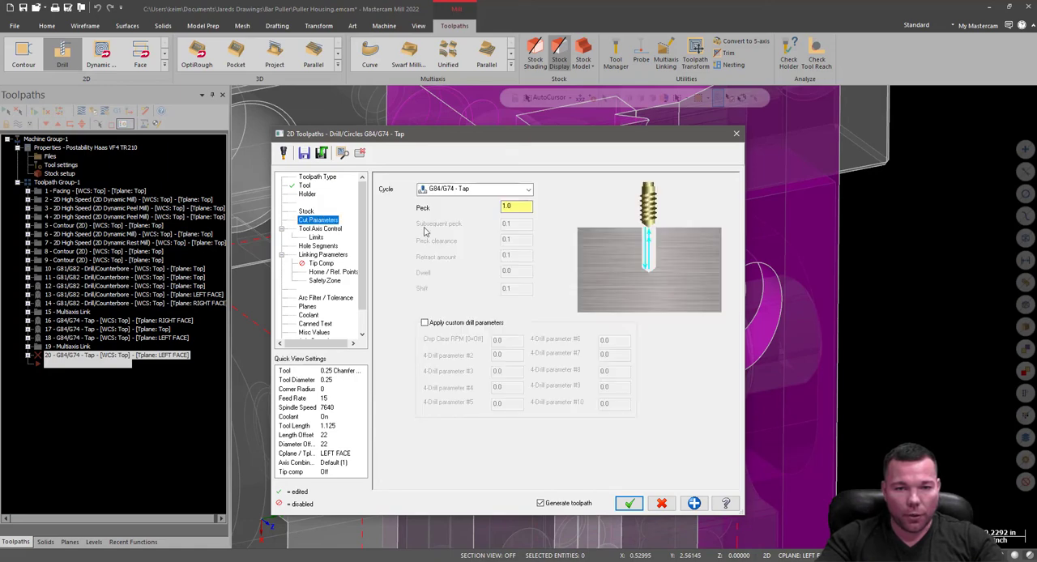
pyautogui.click(470, 191)
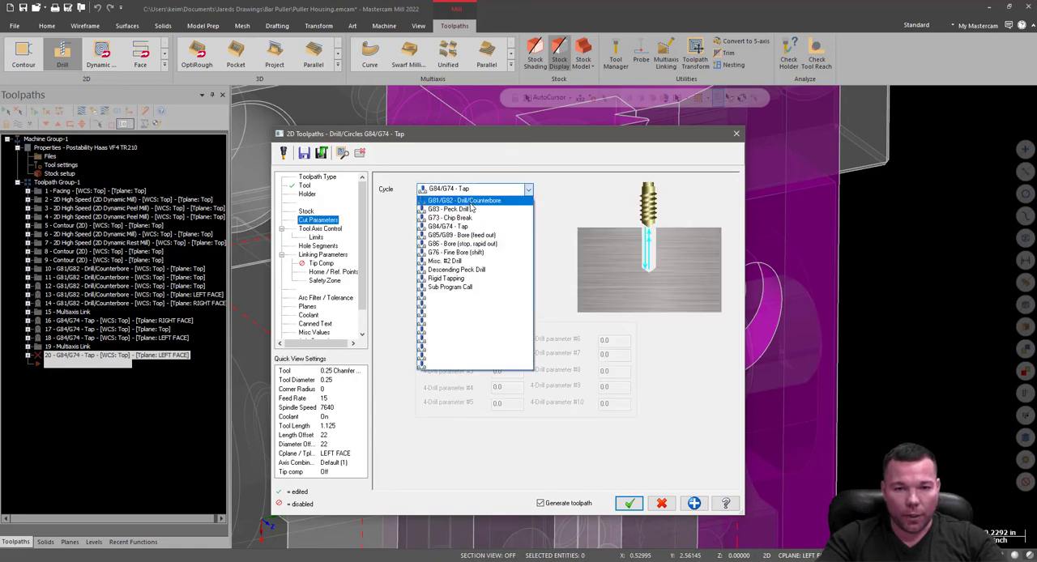
pyautogui.click(466, 200)
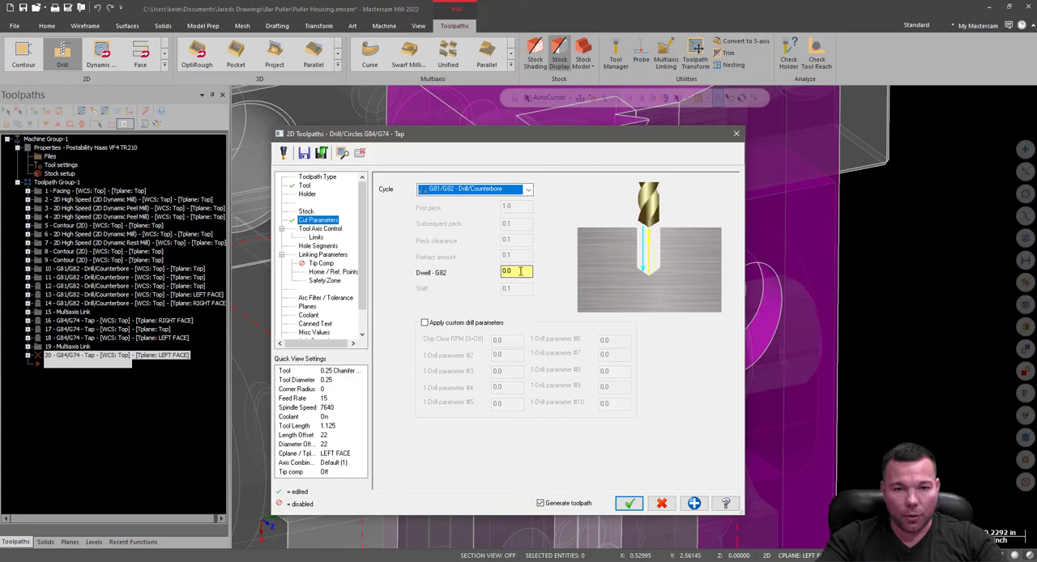
pyautogui.click(521, 272)
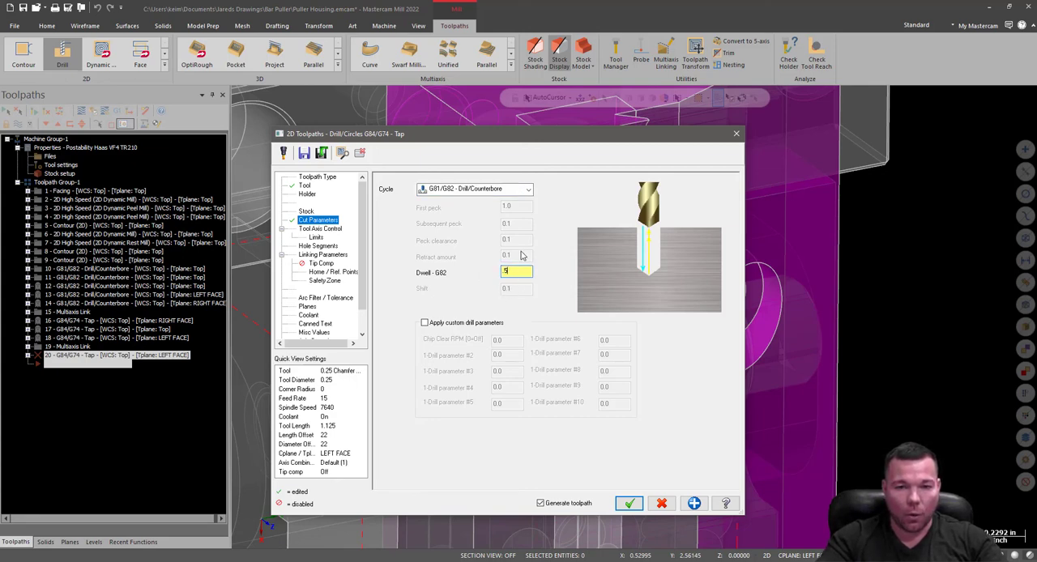
pyautogui.click(321, 229)
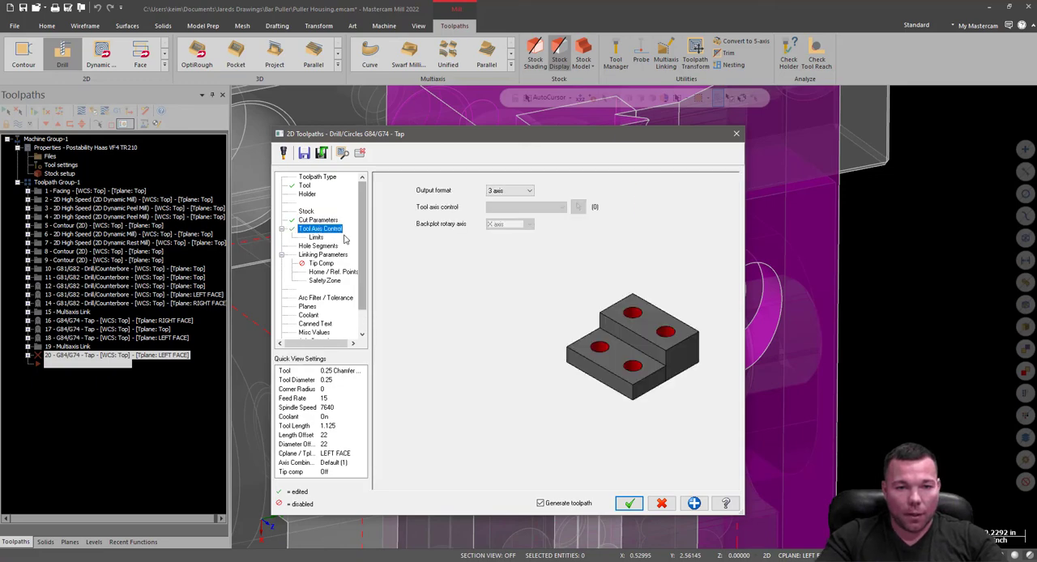
pyautogui.click(318, 246)
pyautogui.click(321, 264)
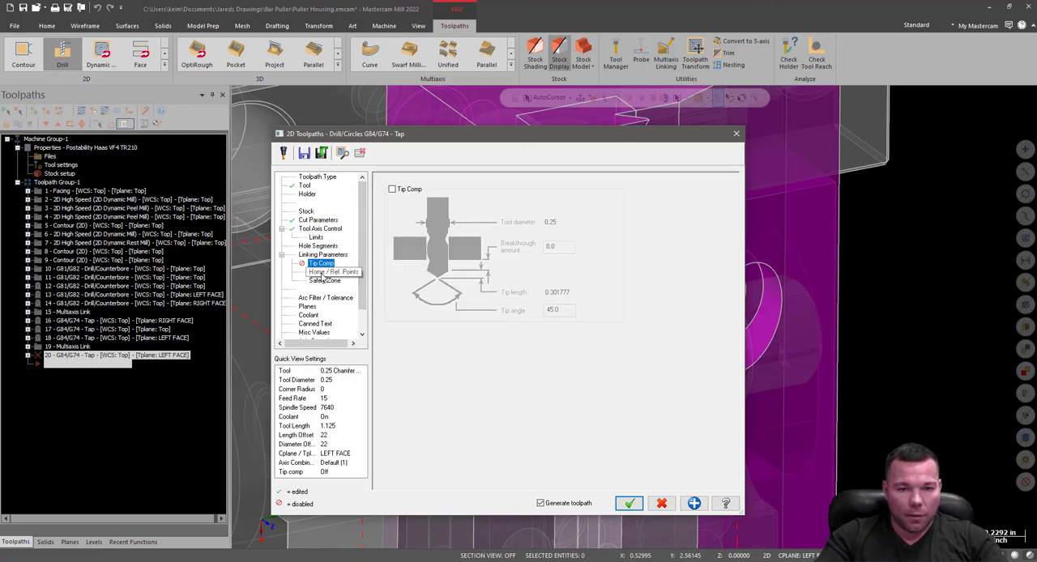
# Set the linking parameters to an absolute top of stock of 0.0 and an absolute retract of 0.1.
pyautogui.click(321, 255)
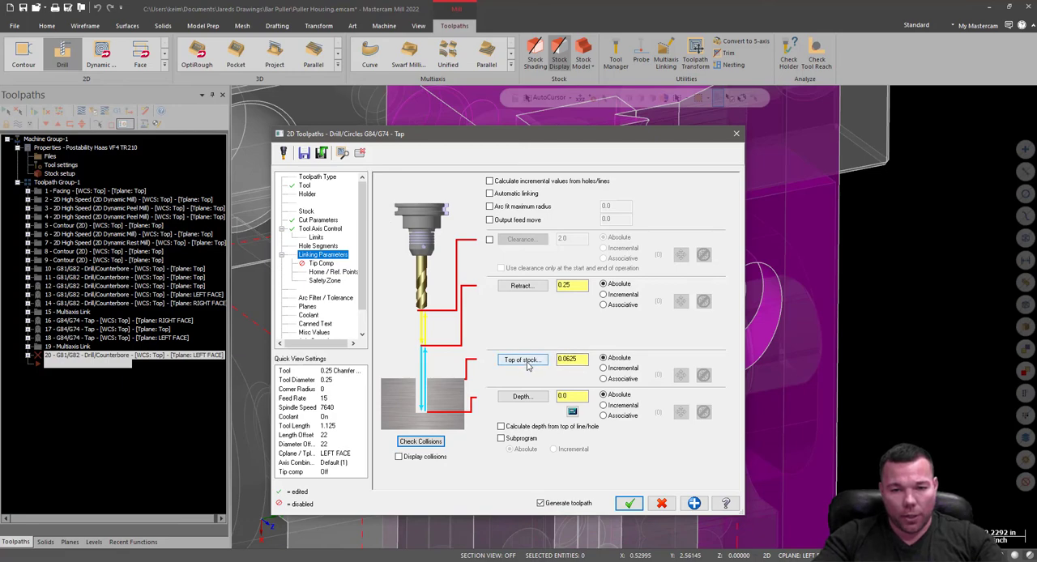
pyautogui.doubleClick(560, 363)
pyautogui.write('0')
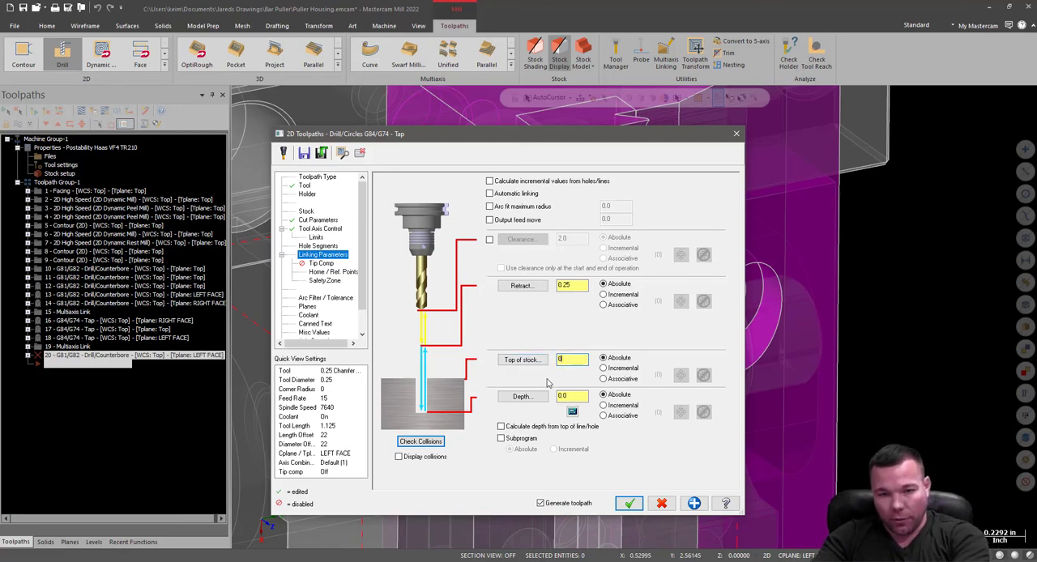
pyautogui.doubleClick(567, 285)
pyautogui.press('BackSpace')
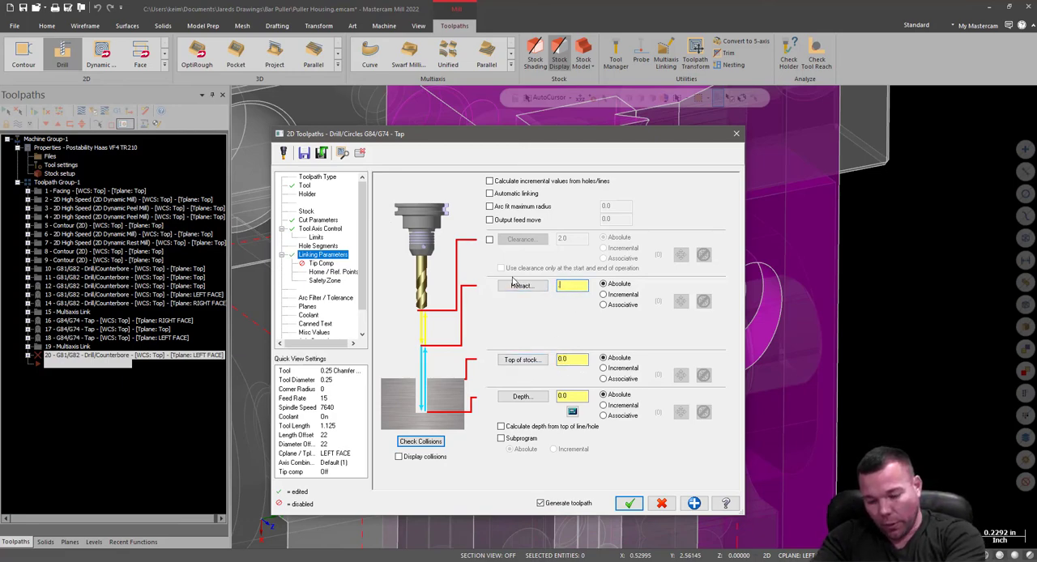
pyautogui.write('0.05')
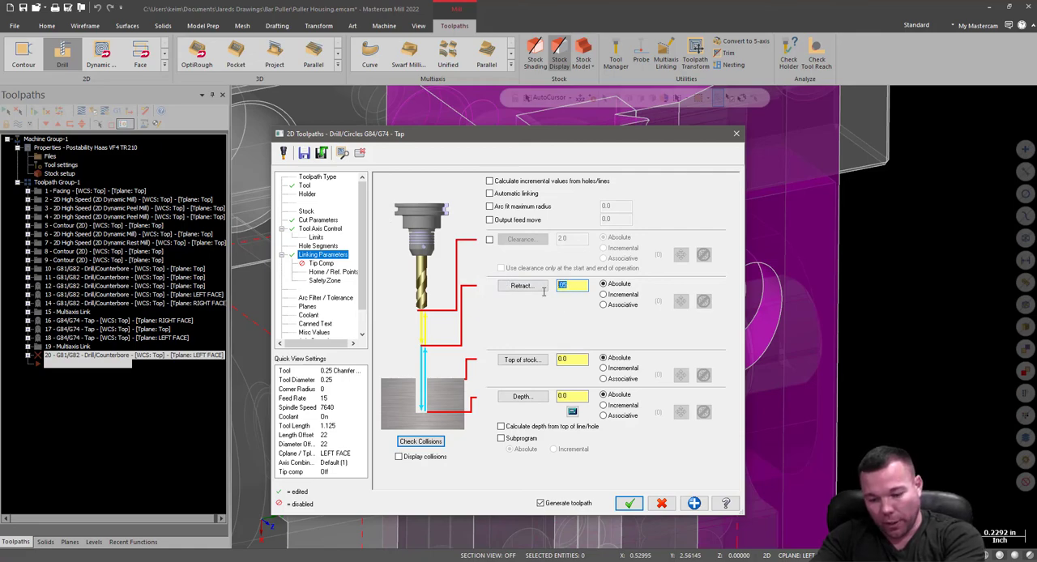
pyautogui.write('1')
# Use the depth calculator with a 0.2 finish diameter and 0.02 tip diameter to add -0.09 to the depth.
pyautogui.click(575, 396)
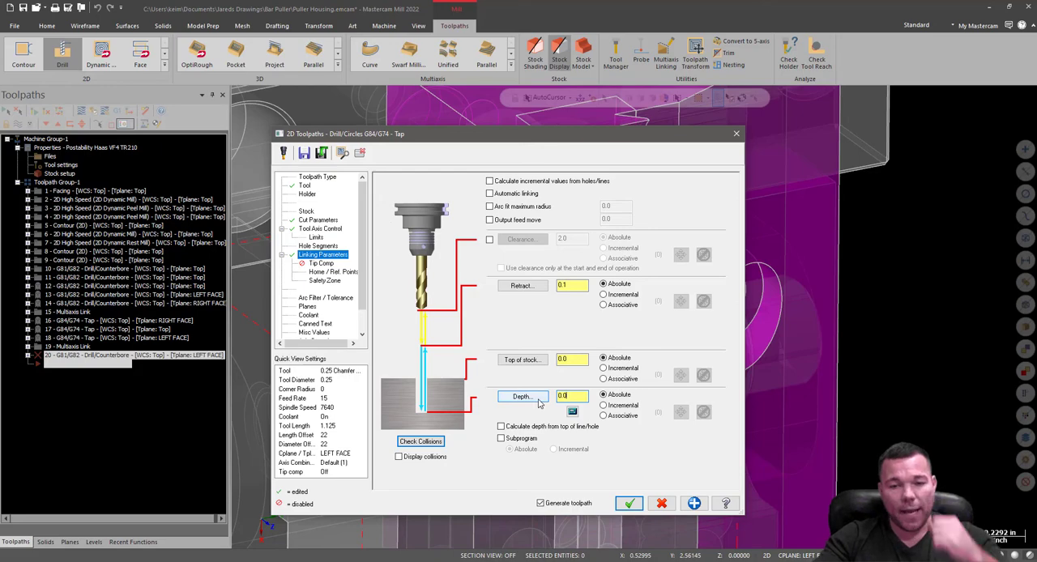
pyautogui.click(572, 413)
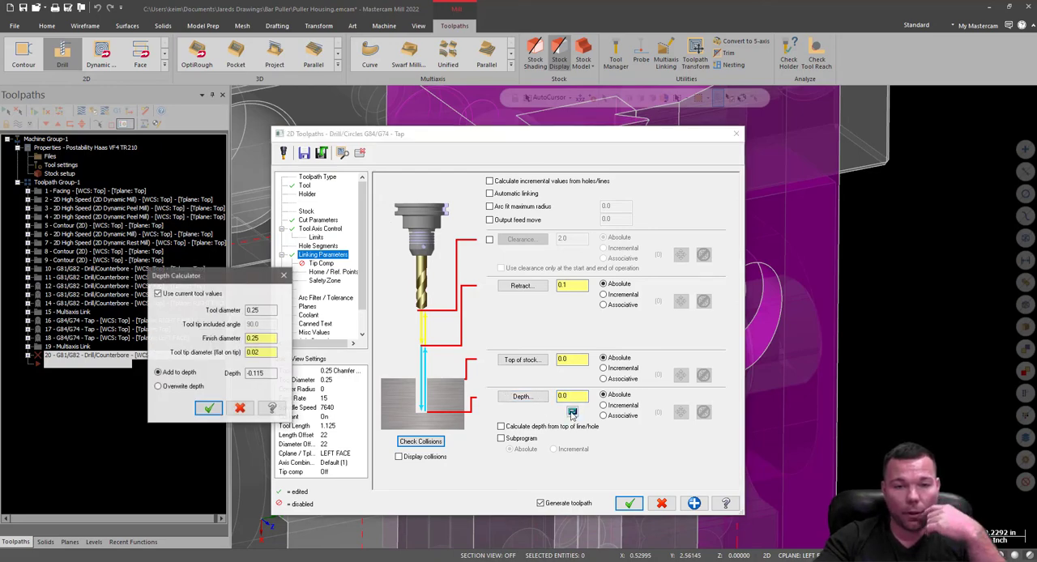
pyautogui.moveTo(245, 280); pyautogui.dragTo(261, 205)
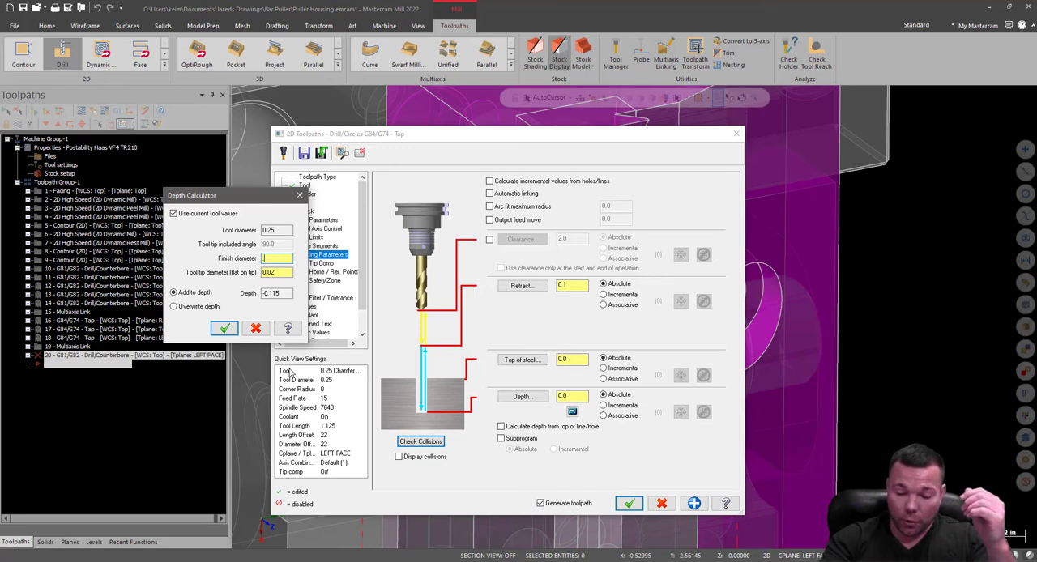
pyautogui.write('.5')
pyautogui.press('BackSpace')
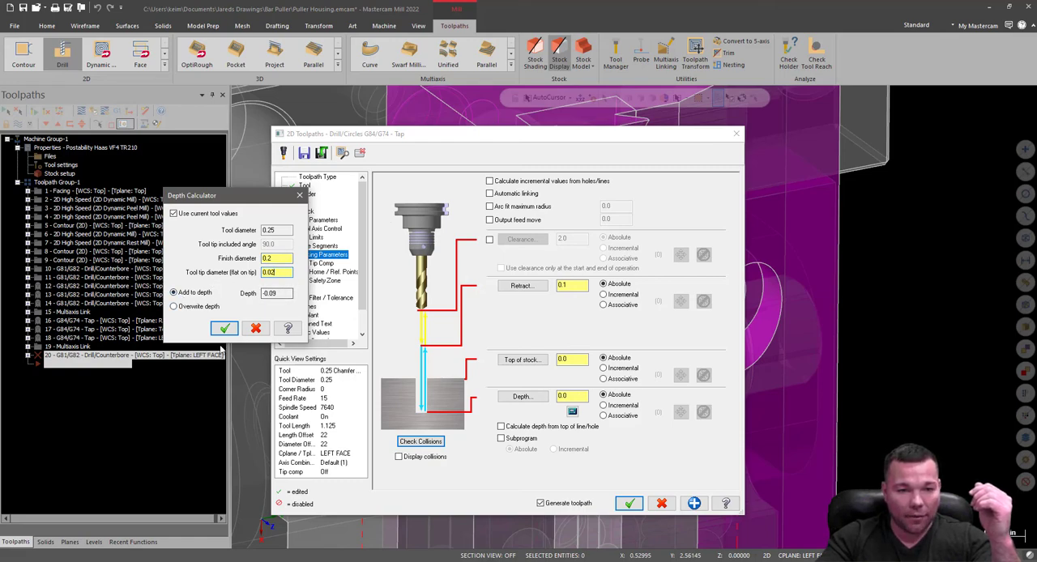
pyautogui.click(224, 328)
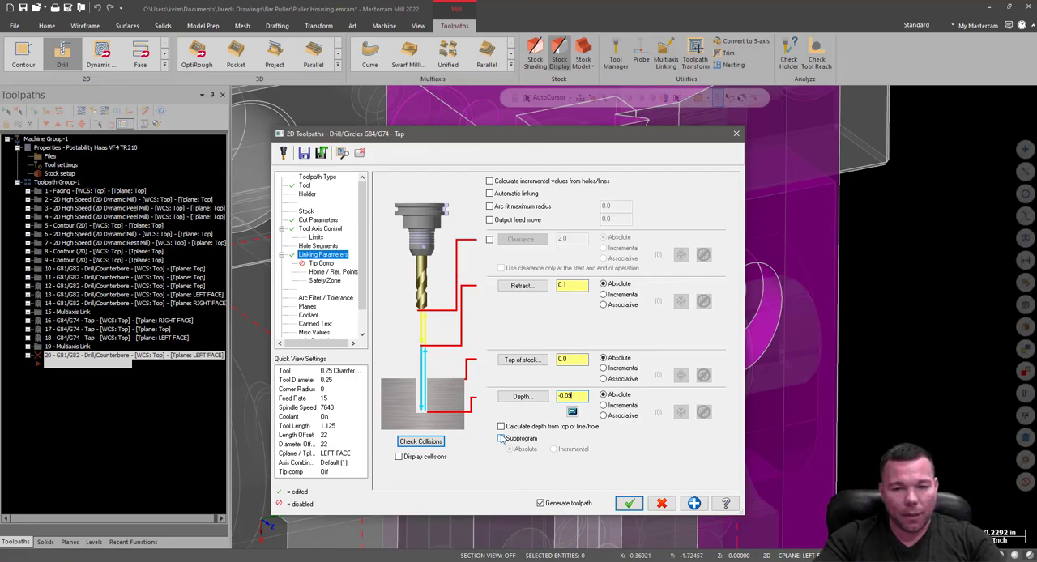
# Check the operation's tip compensation, planes and coolant settings, and accept it to generate the end-face chamfer toolpath.
pyautogui.click(321, 264)
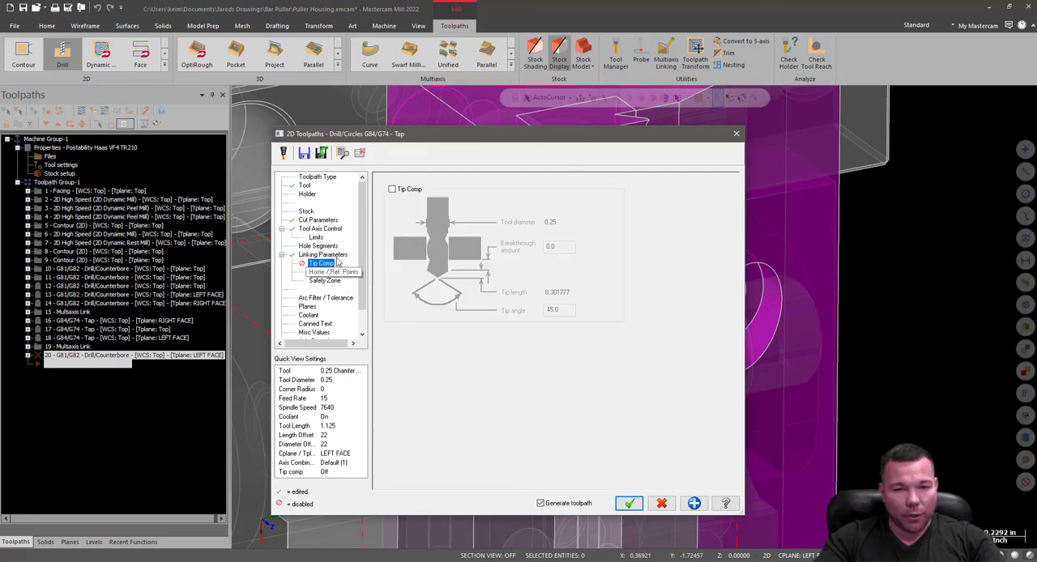
pyautogui.click(313, 299)
pyautogui.click(307, 307)
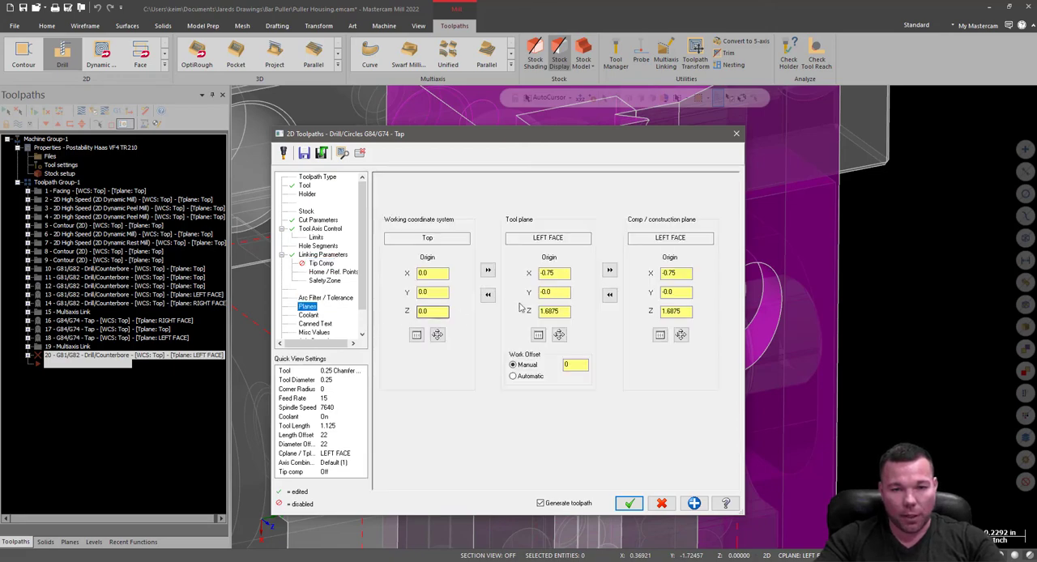
pyautogui.click(555, 274)
pyautogui.click(306, 317)
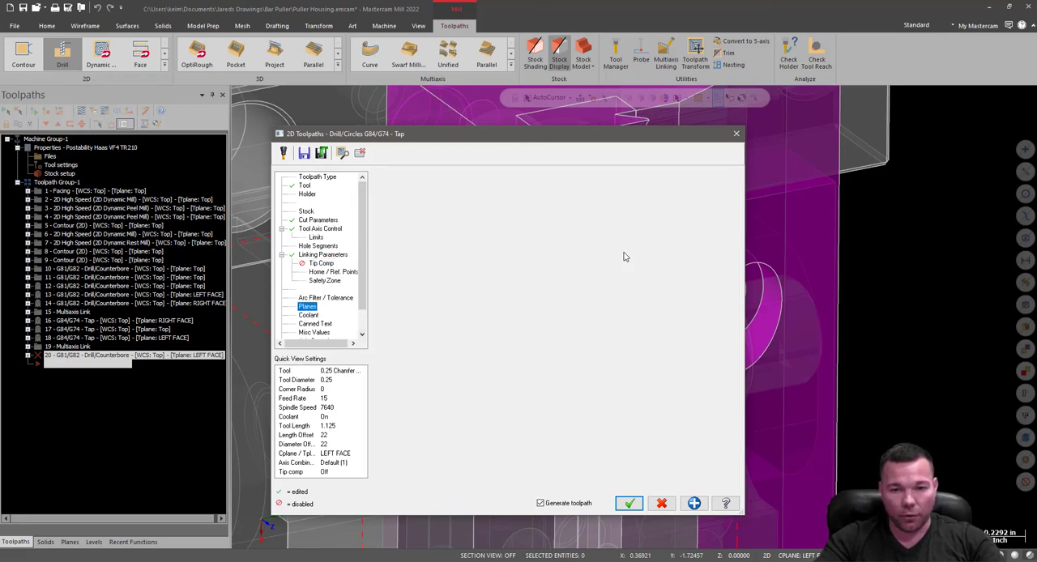
pyautogui.click(628, 506)
# Start another Drill toolpath and select the four 0.156-diameter holes along the back rail of the housing's upper side.
pyautogui.scroll(3, 641, 329)
pyautogui.scroll(3, 641, 328)
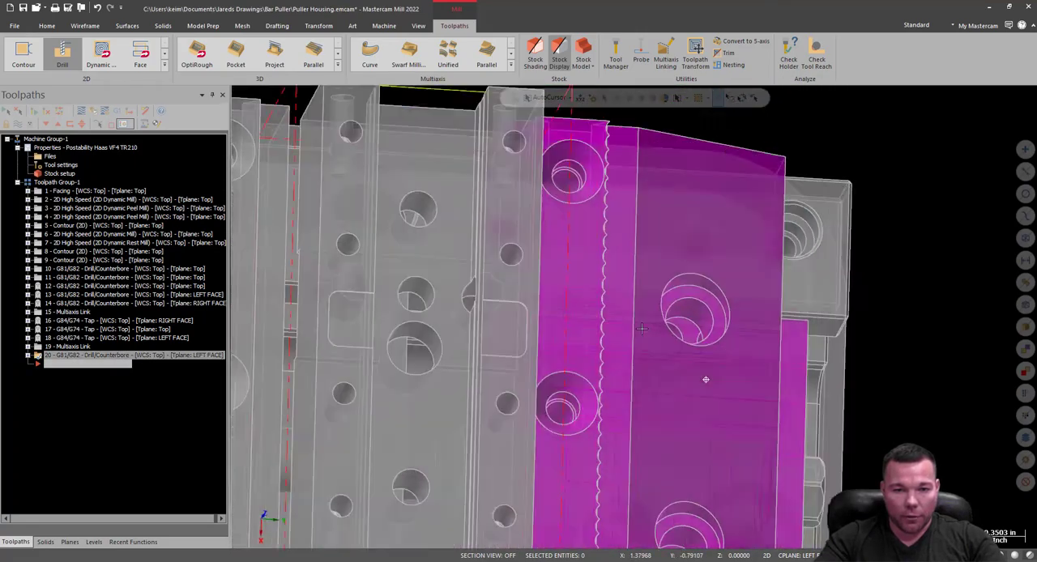
pyautogui.moveTo(641, 328); pyautogui.dragTo(706, 378, button='middle')
pyautogui.scroll(-4, 545, 411)
pyautogui.moveTo(545, 411); pyautogui.dragTo(835, 398, button='middle')
pyautogui.scroll(8, 308, 300)
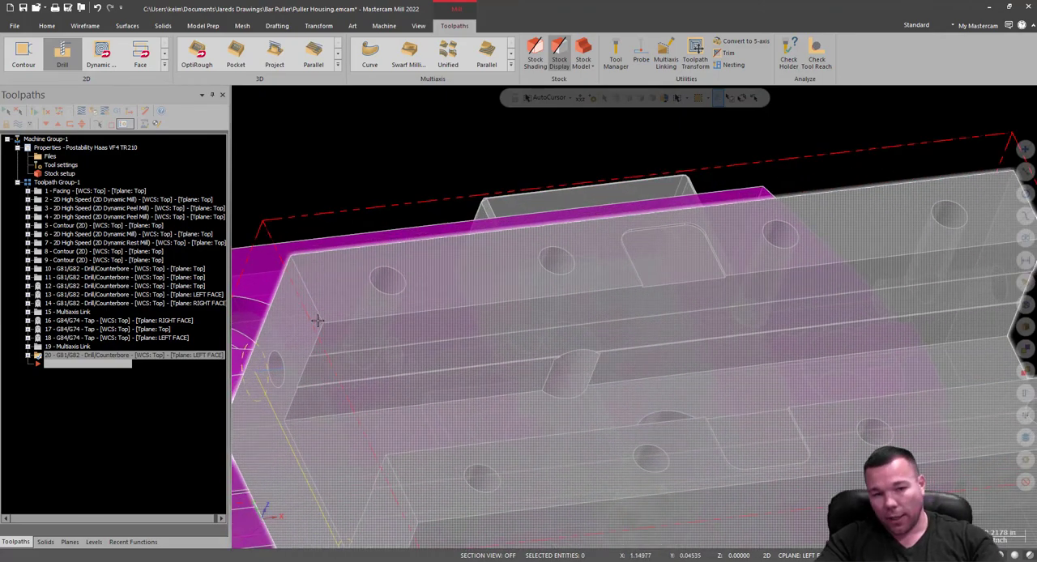
pyautogui.scroll(-2, 312, 258)
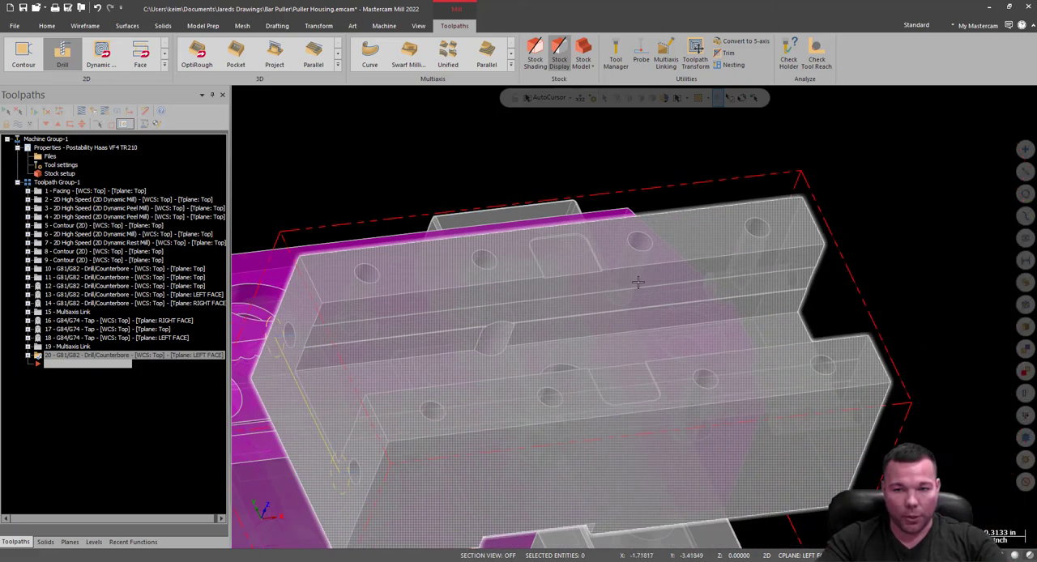
pyautogui.click(63, 55)
pyautogui.scroll(5, 423, 325)
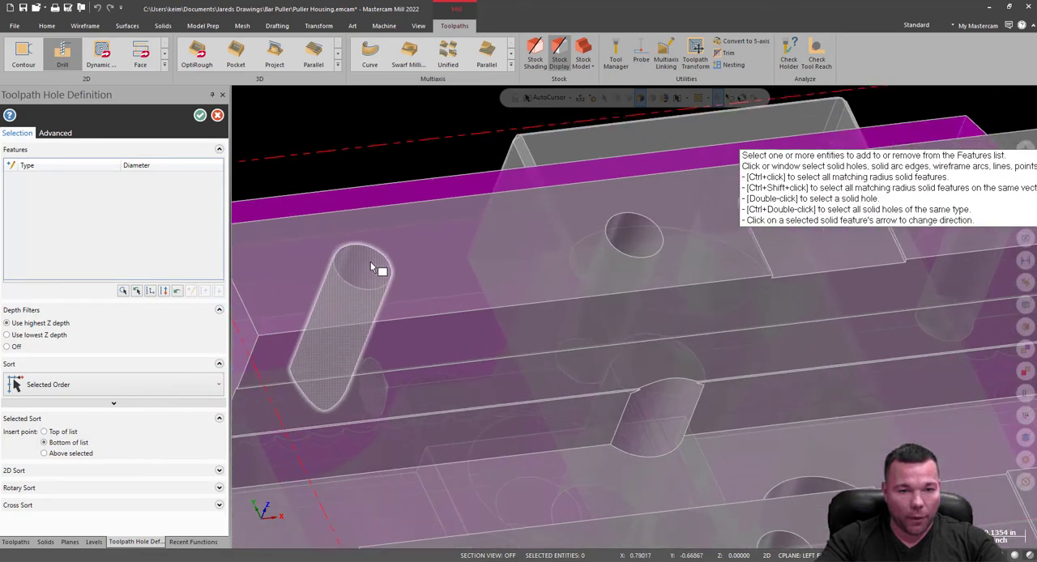
pyautogui.click(370, 269)
pyautogui.click(544, 249)
pyautogui.scroll(-4, 488, 290)
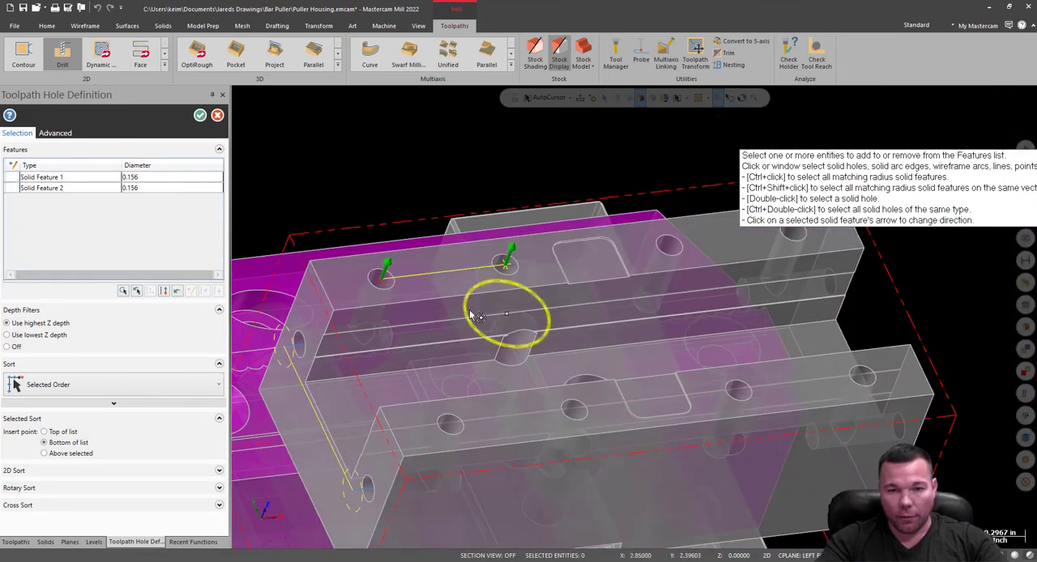
pyautogui.scroll(5, 632, 262)
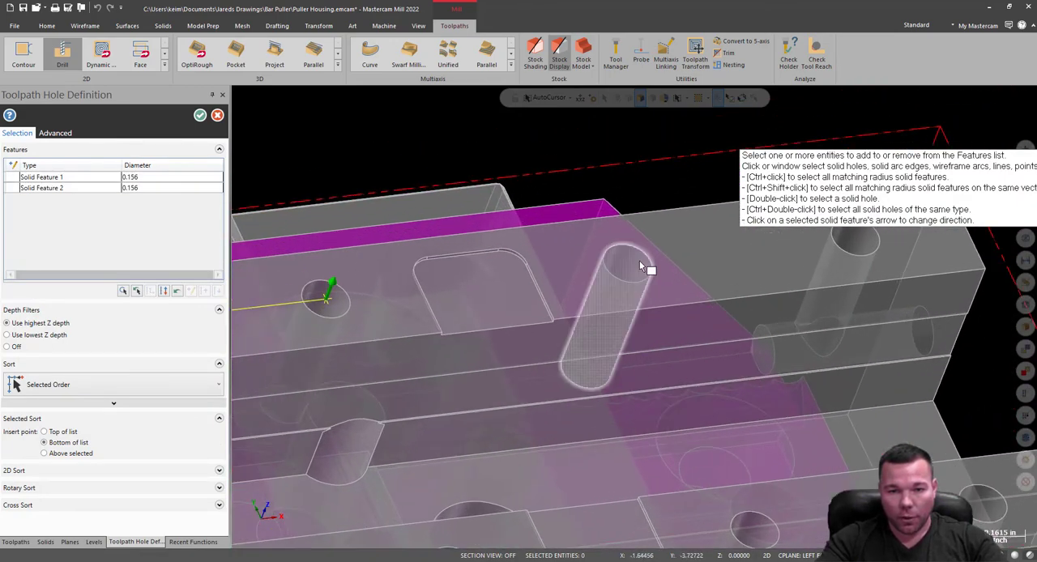
pyautogui.click(640, 261)
pyautogui.scroll(-3, 626, 312)
pyautogui.scroll(3, 791, 267)
pyautogui.scroll(2, 790, 272)
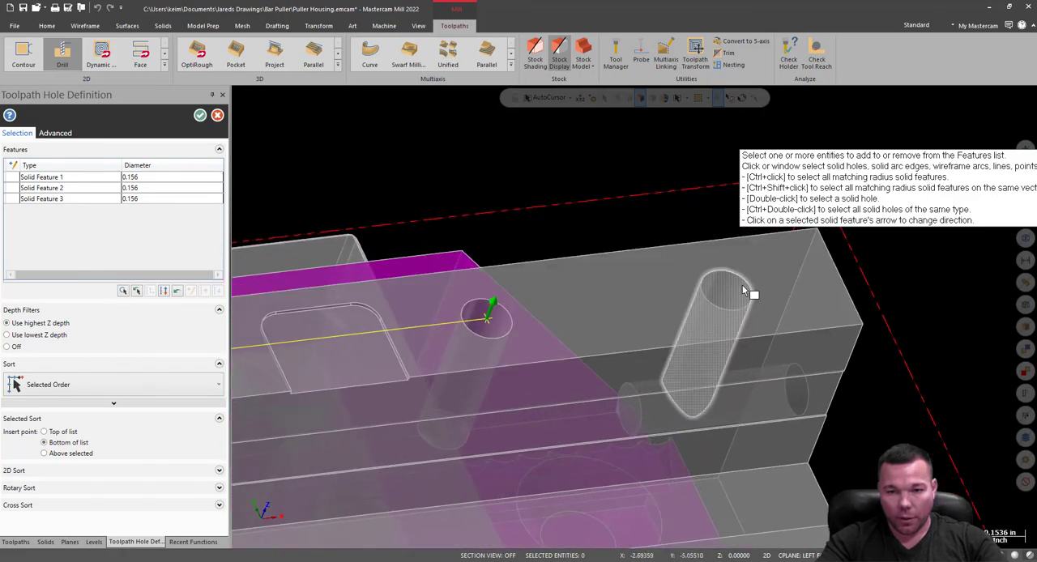
pyautogui.click(742, 285)
# Add the four 0.156-diameter holes along the front rail, starting from the far end, and accept the eight hole features.
pyautogui.scroll(-3, 730, 258)
pyautogui.scroll(3, 810, 461)
pyautogui.click(811, 461)
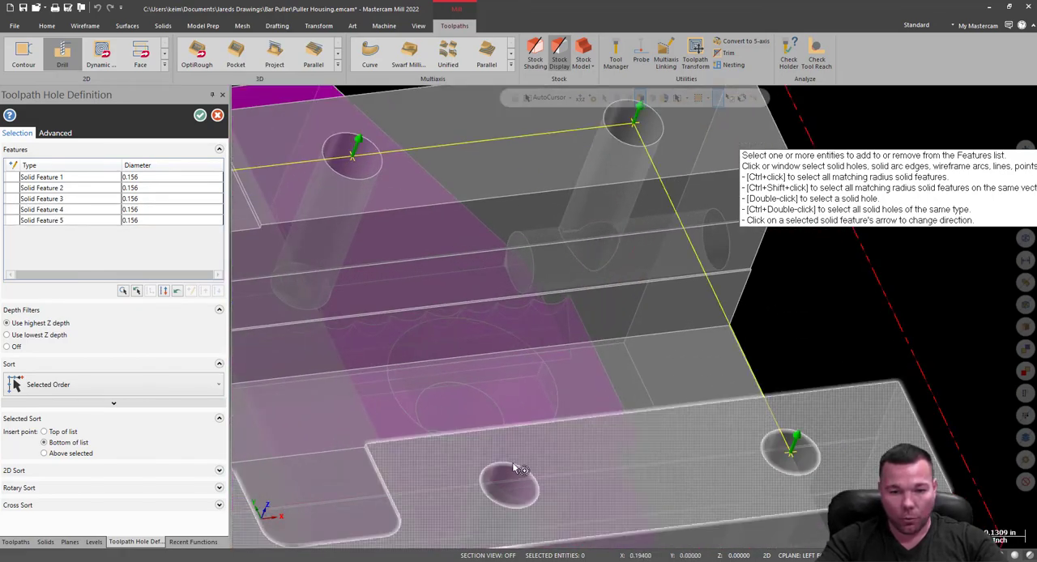
pyautogui.click(519, 485)
pyautogui.scroll(-3, 533, 486)
pyautogui.scroll(3, 334, 471)
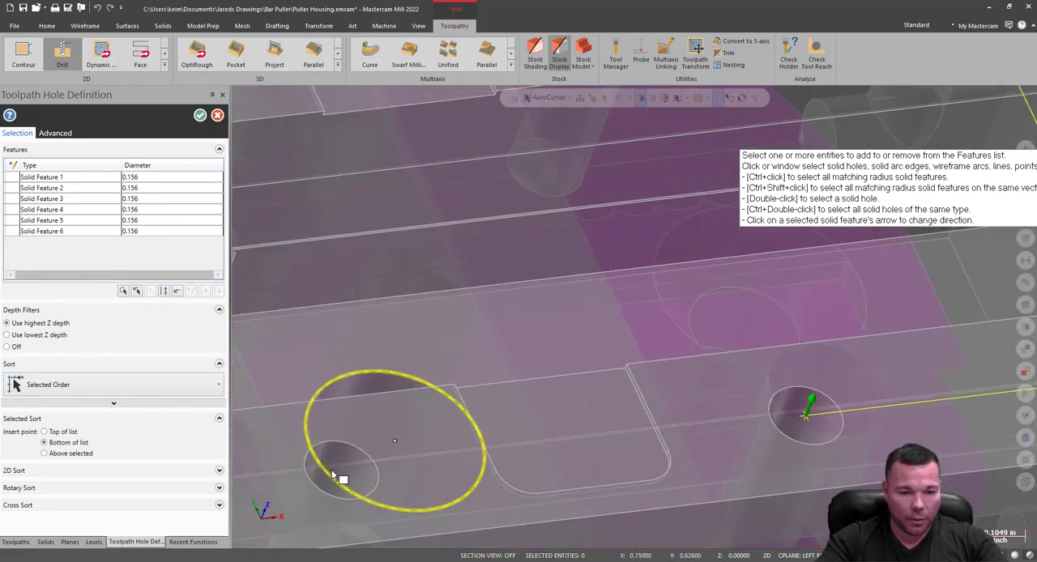
pyautogui.click(343, 478)
pyautogui.scroll(-3, 348, 474)
pyautogui.scroll(3, 359, 462)
pyautogui.scroll(2, 361, 450)
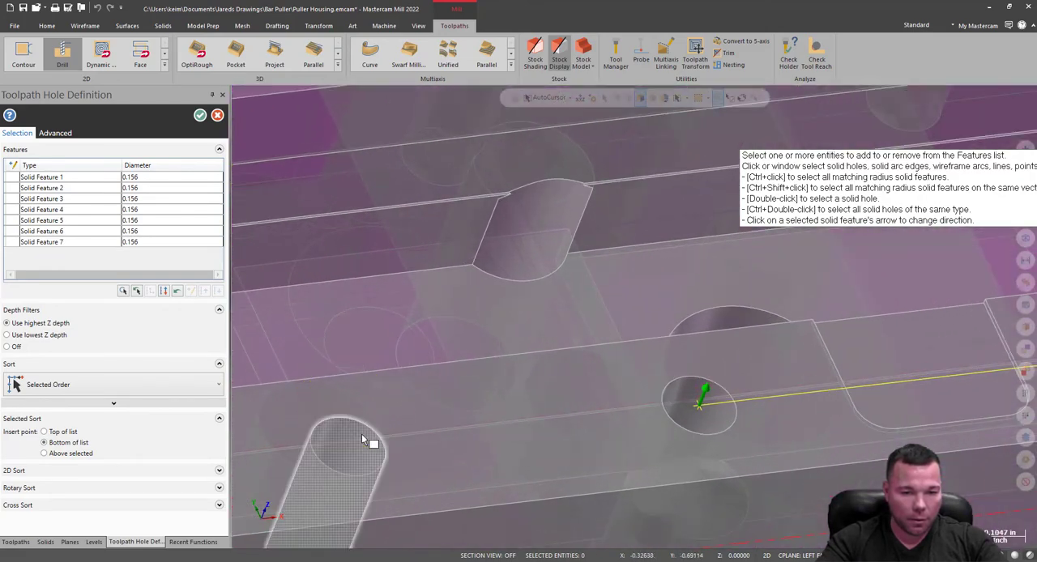
pyautogui.click(350, 437)
pyautogui.click(200, 115)
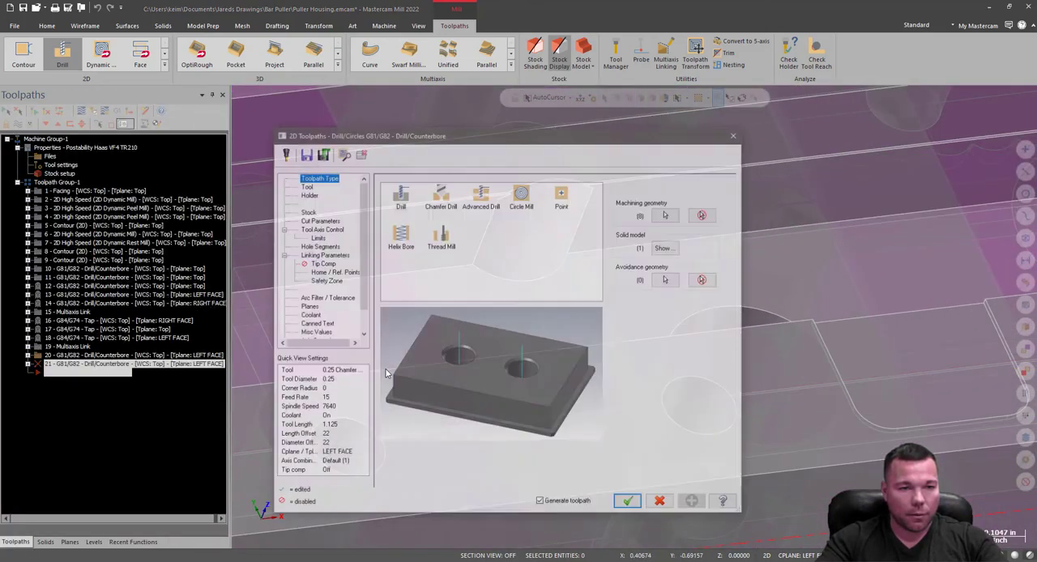
# Check the new operation's tool, cycle, tool axis and linking settings, and copy the Top plane to its tool and construction planes.
pyautogui.click(304, 186)
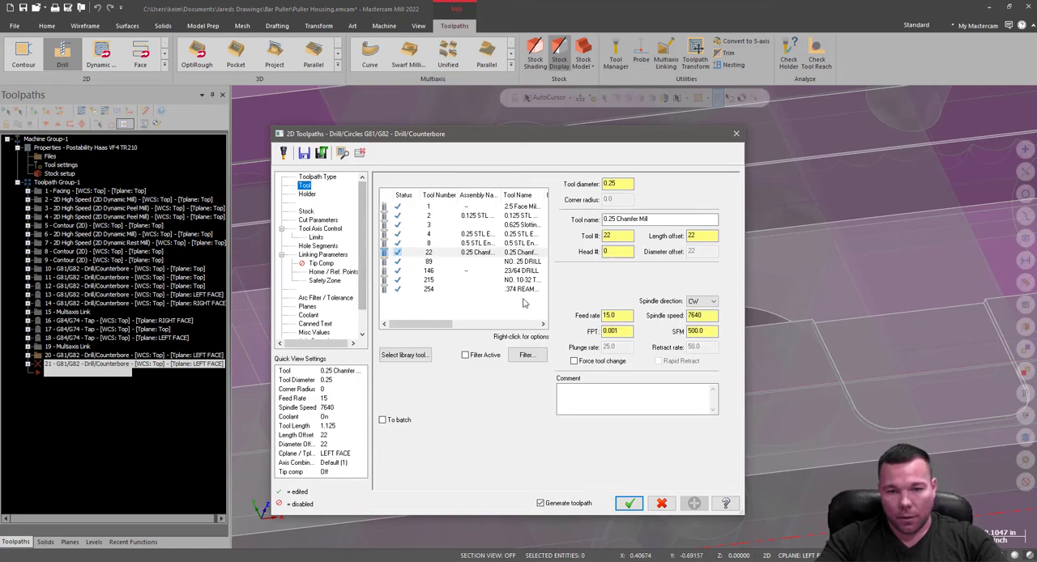
pyautogui.click(316, 220)
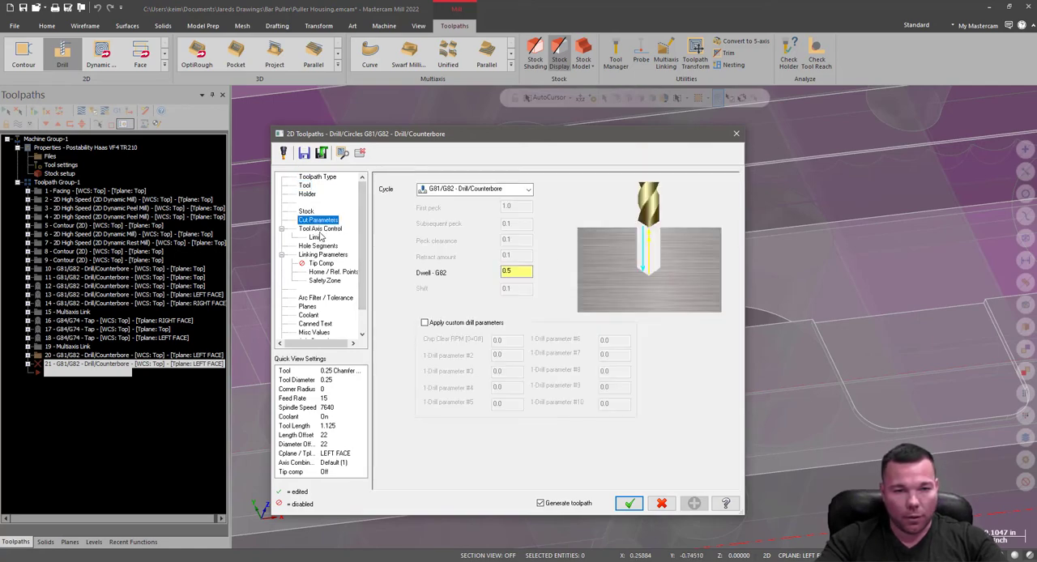
pyautogui.click(321, 230)
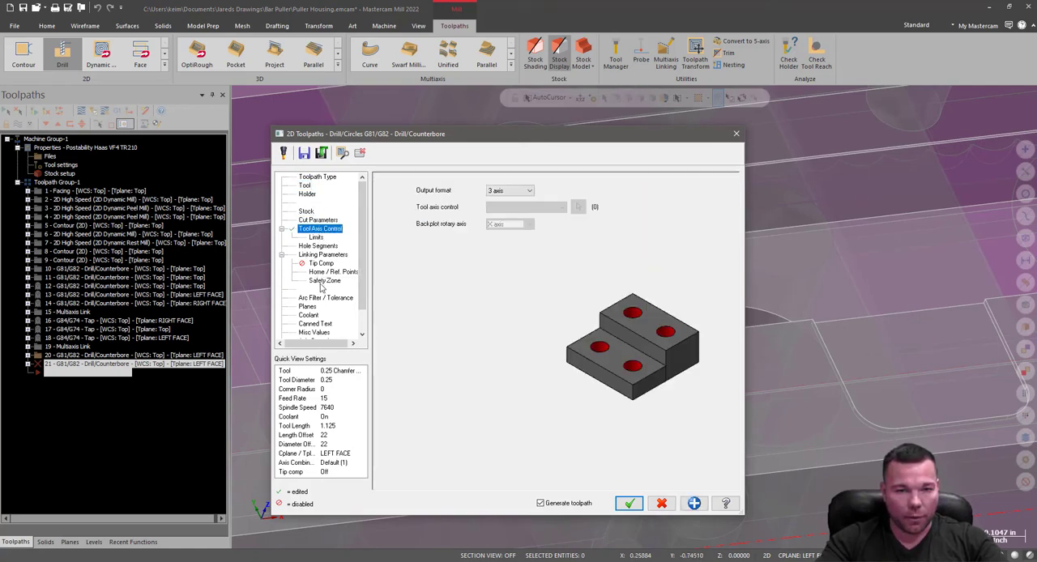
pyautogui.click(322, 255)
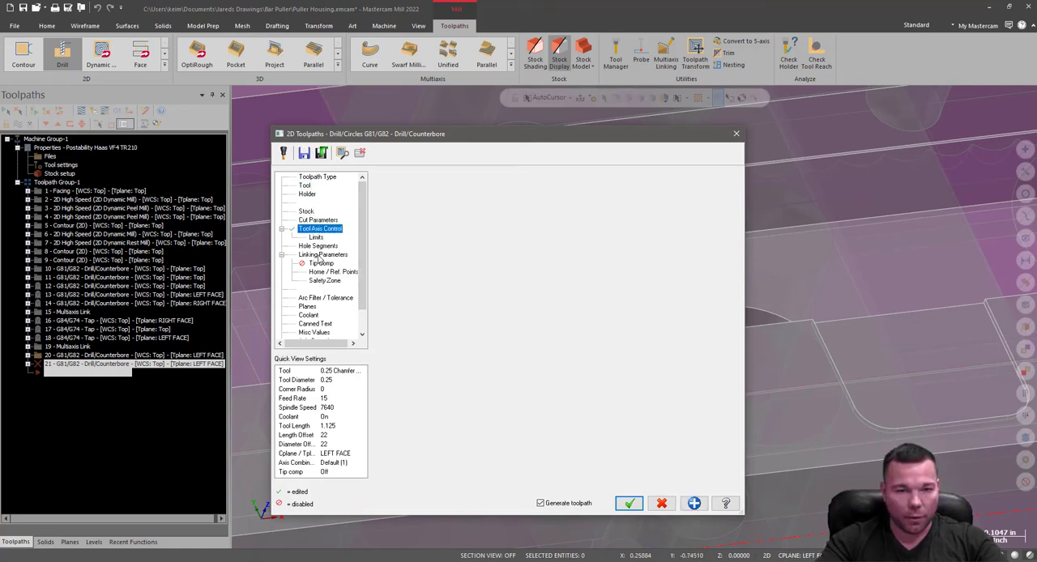
pyautogui.click(307, 307)
pyautogui.click(488, 270)
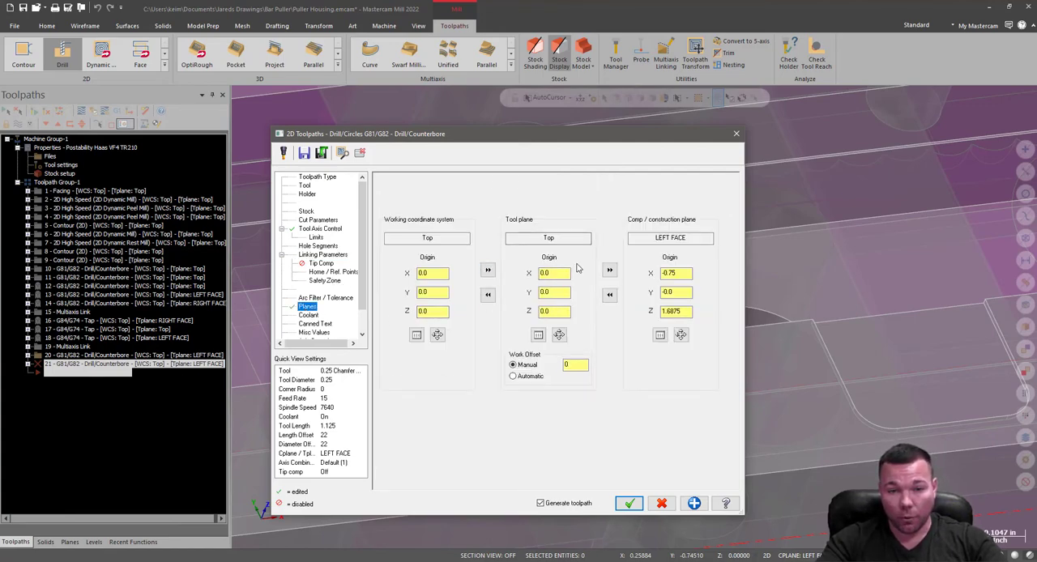
pyautogui.click(610, 269)
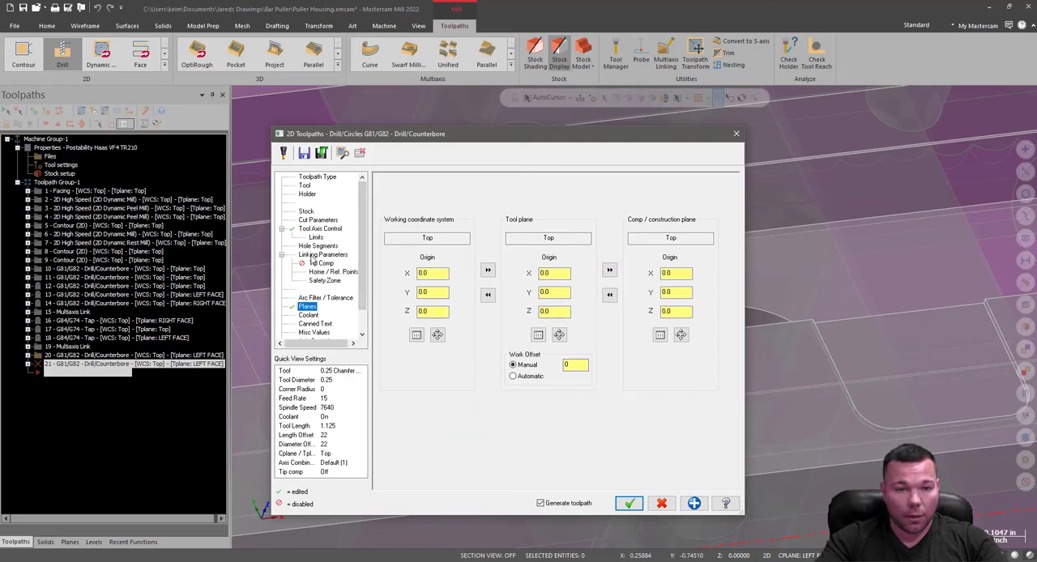
# Set both the top of stock and the depth to 0 in the new drill operation's linking parameters.
pyautogui.click(323, 254)
pyautogui.doubleClick(571, 396)
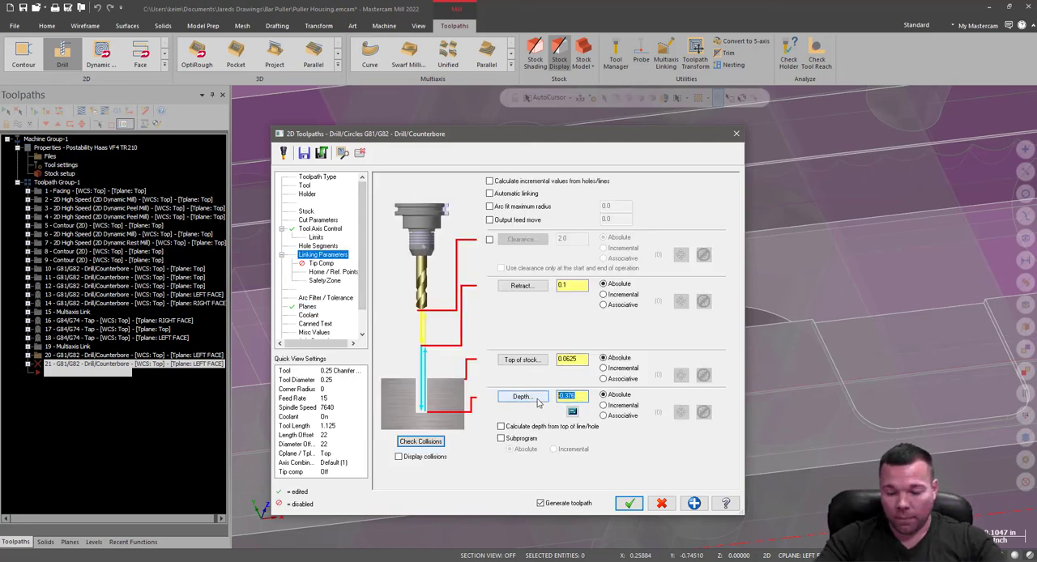
pyautogui.write('0')
pyautogui.doubleClick(571, 361)
pyautogui.write('0')
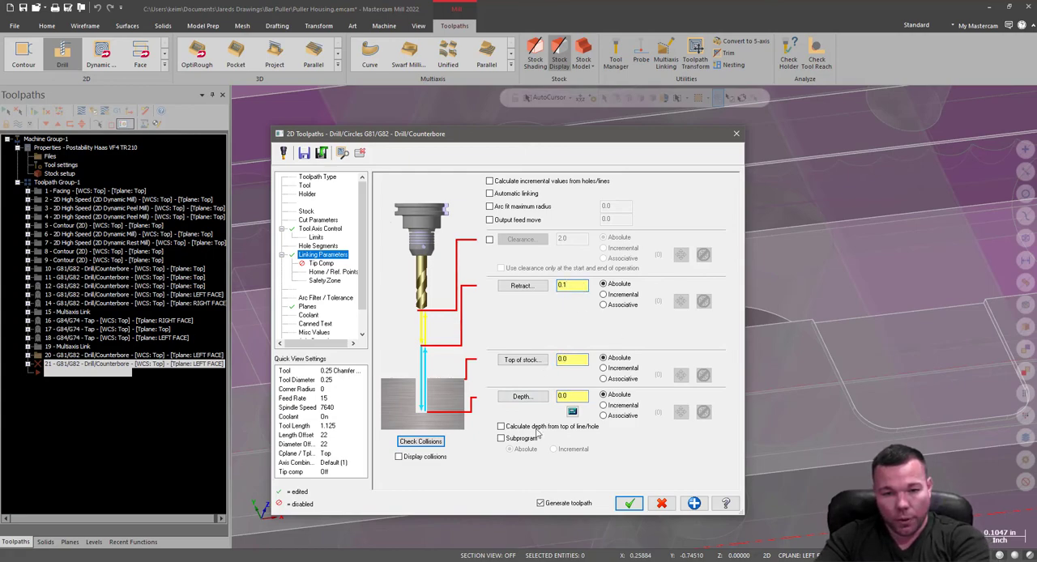
# Add the calculated depth for a 0.2 finish diameter to the drill depth and accept the operation to generate its toolpath.
pyautogui.click(572, 412)
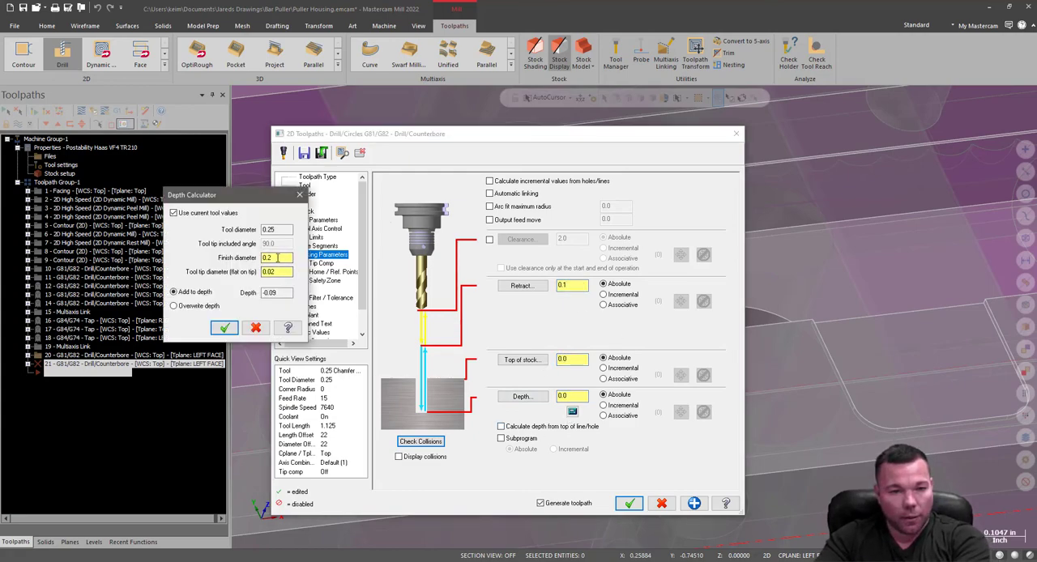
pyautogui.click(225, 327)
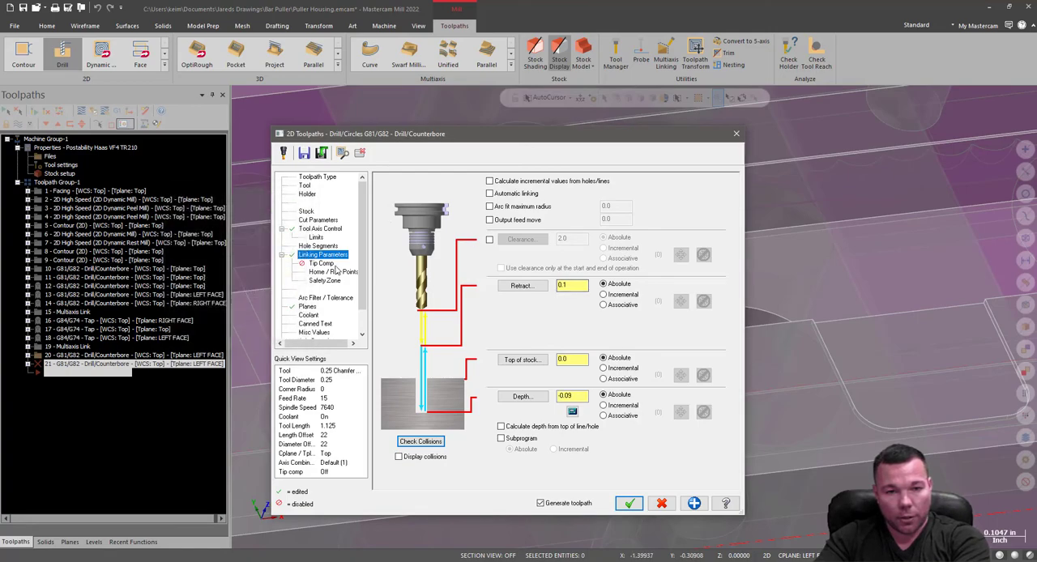
pyautogui.click(628, 502)
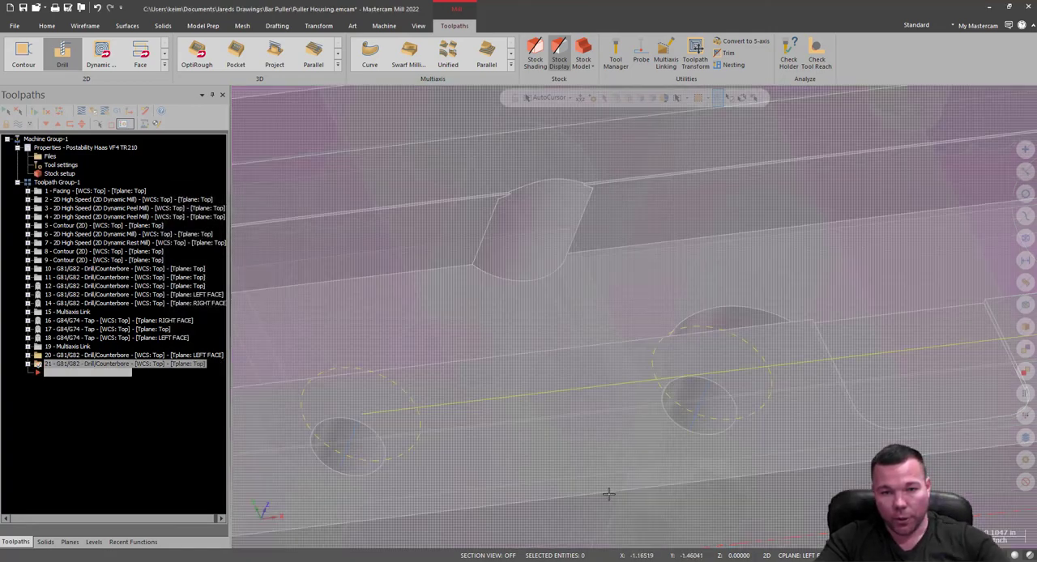
# Examine the eight-hole chamfer toolpath along both rails and the shallow recess between the back rail's holes from several angles.
pyautogui.scroll(-8, 608, 494)
pyautogui.moveTo(478, 369); pyautogui.dragTo(722, 436, button='middle')
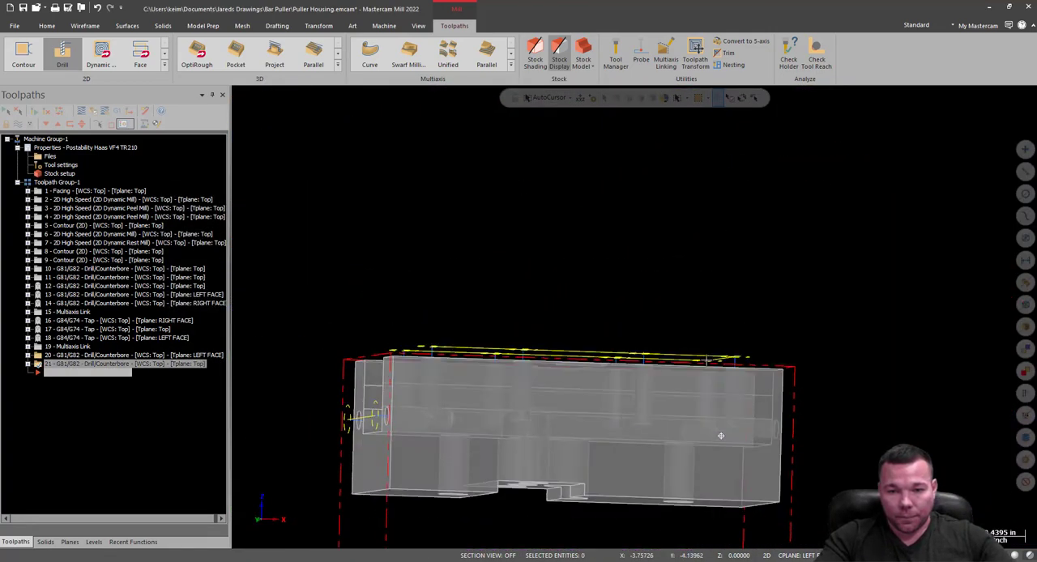
pyautogui.moveTo(708, 362); pyautogui.dragTo(523, 365, button='middle')
pyautogui.scroll(6, 523, 366)
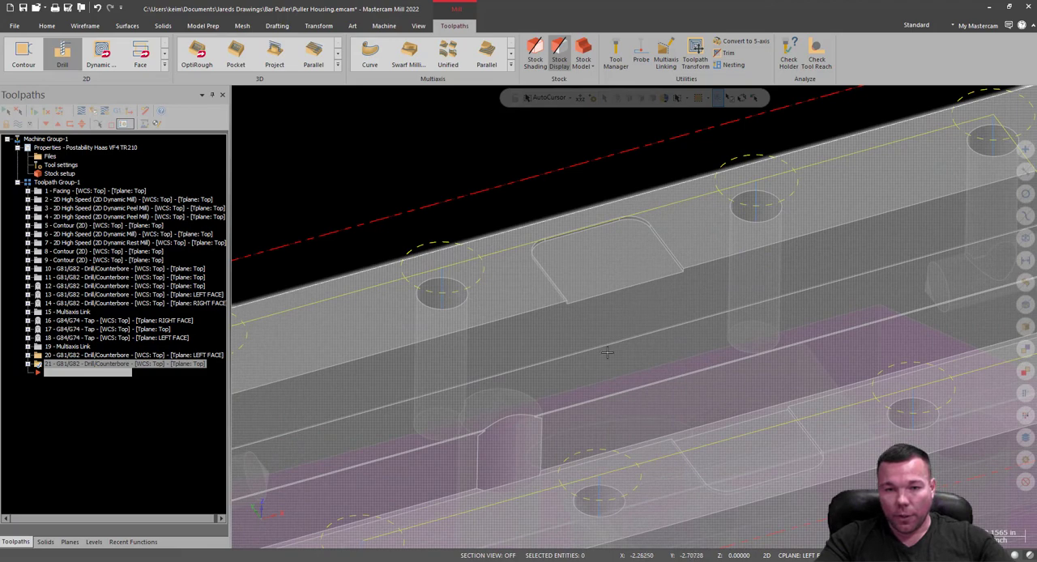
pyautogui.scroll(-4, 663, 324)
pyautogui.scroll(10, 580, 290)
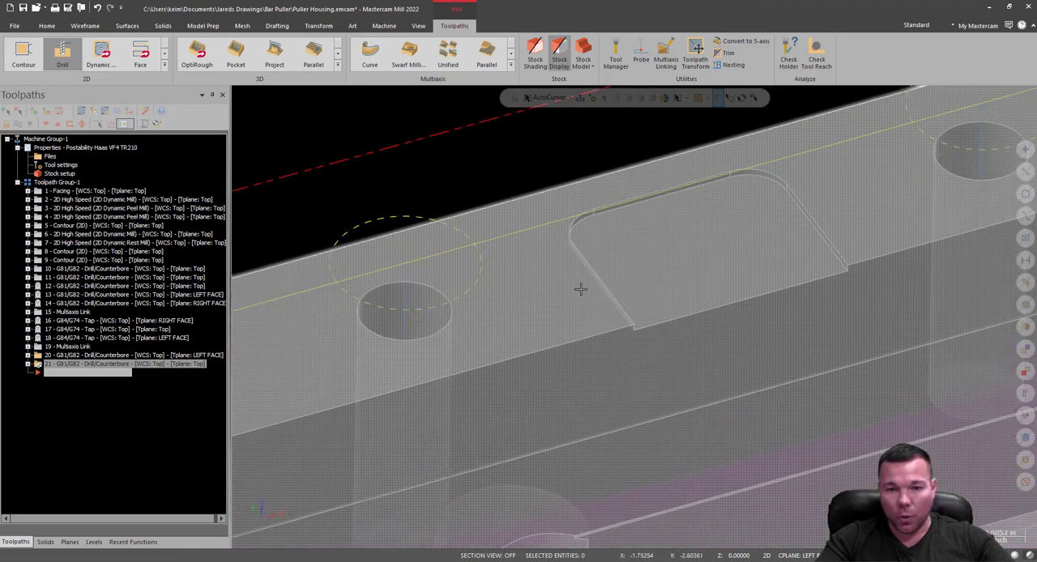
pyautogui.scroll(2, 581, 290)
pyautogui.scroll(-5, 496, 299)
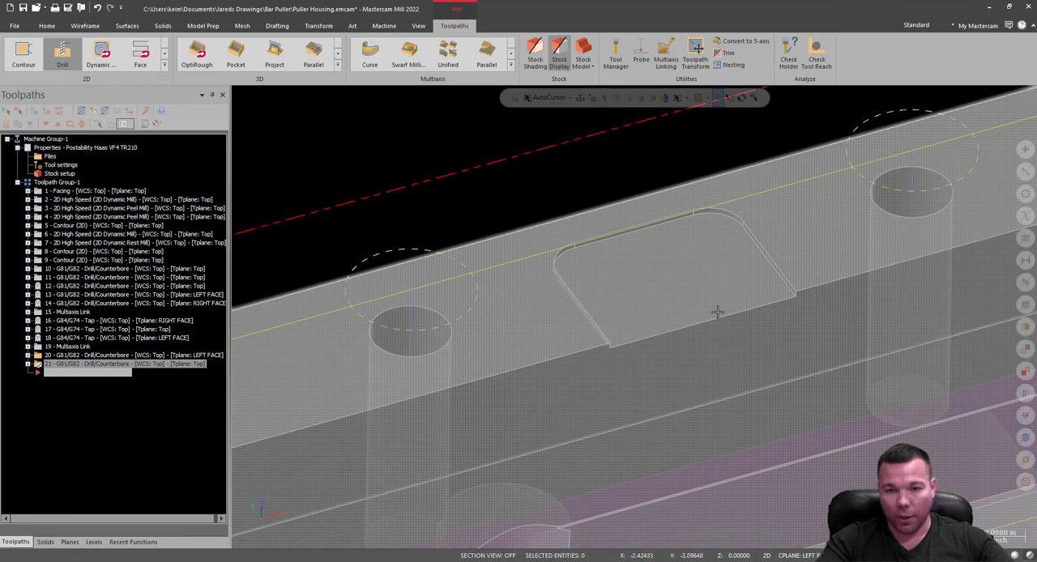
pyautogui.moveTo(739, 297); pyautogui.dragTo(739, 245, button='middle')
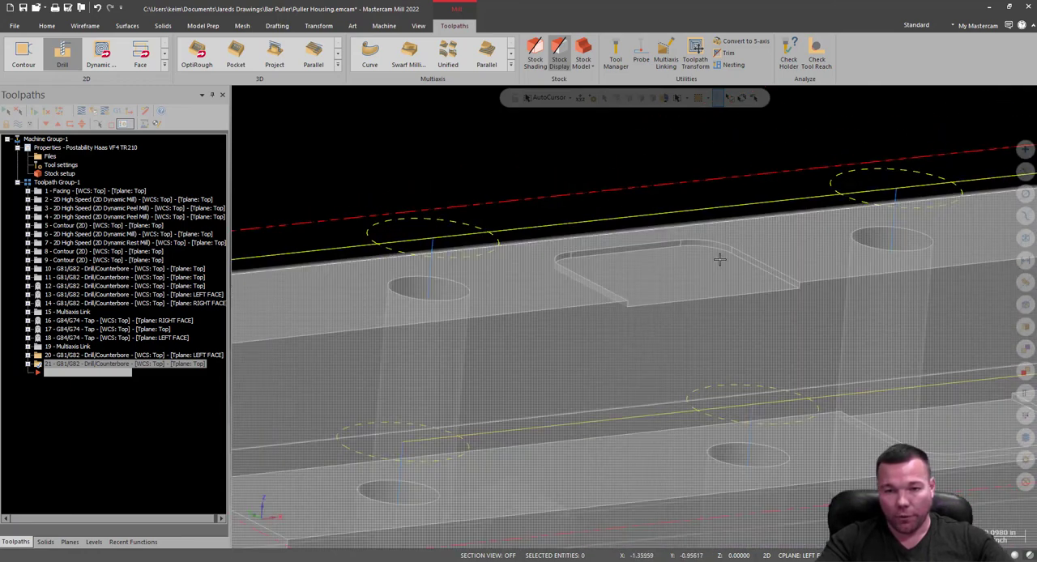
pyautogui.scroll(-4, 734, 246)
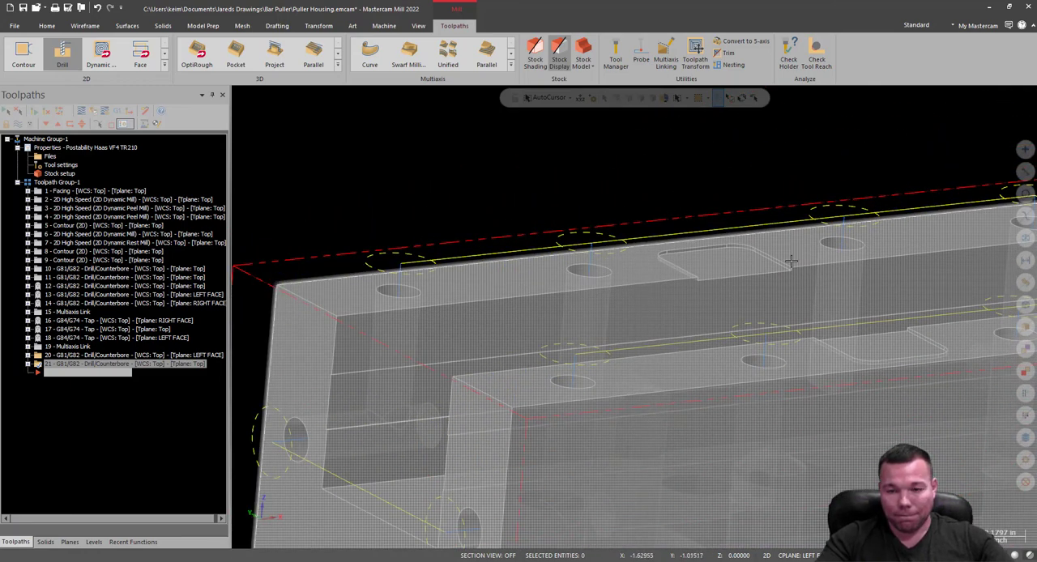
pyautogui.moveTo(755, 292); pyautogui.dragTo(701, 272, button='middle')
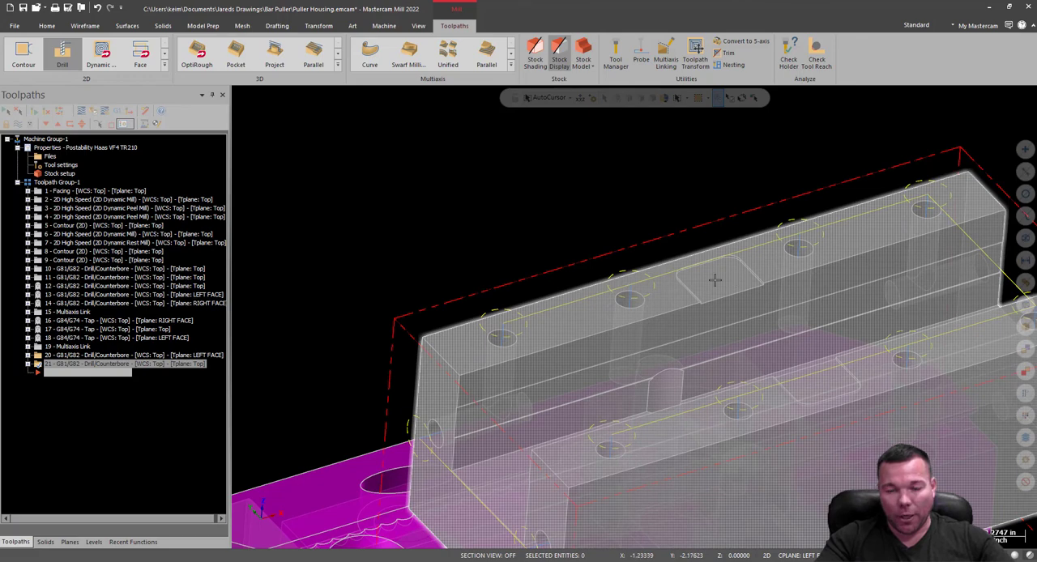
pyautogui.scroll(5, 758, 288)
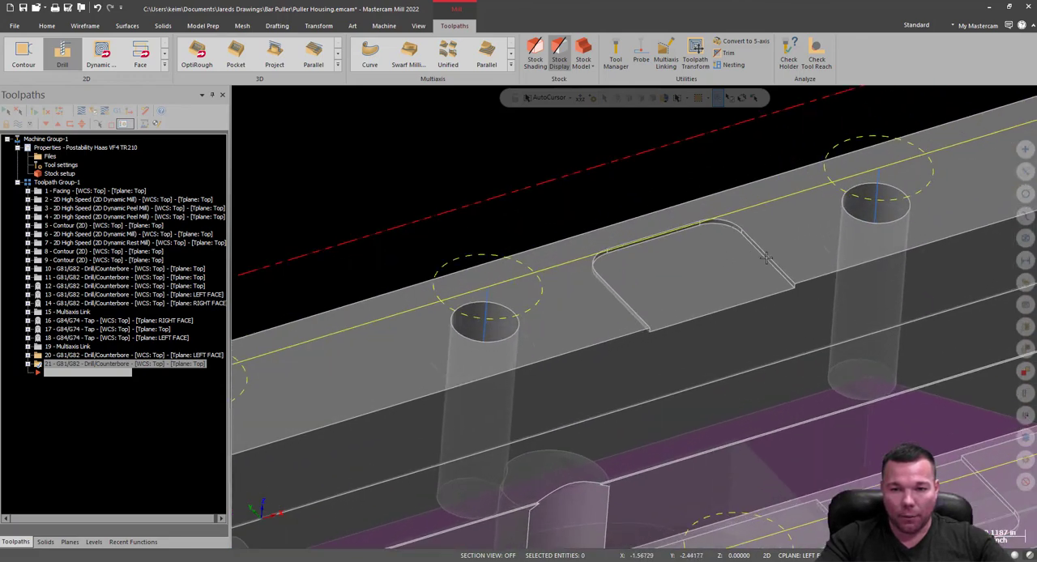
pyautogui.scroll(3, 749, 237)
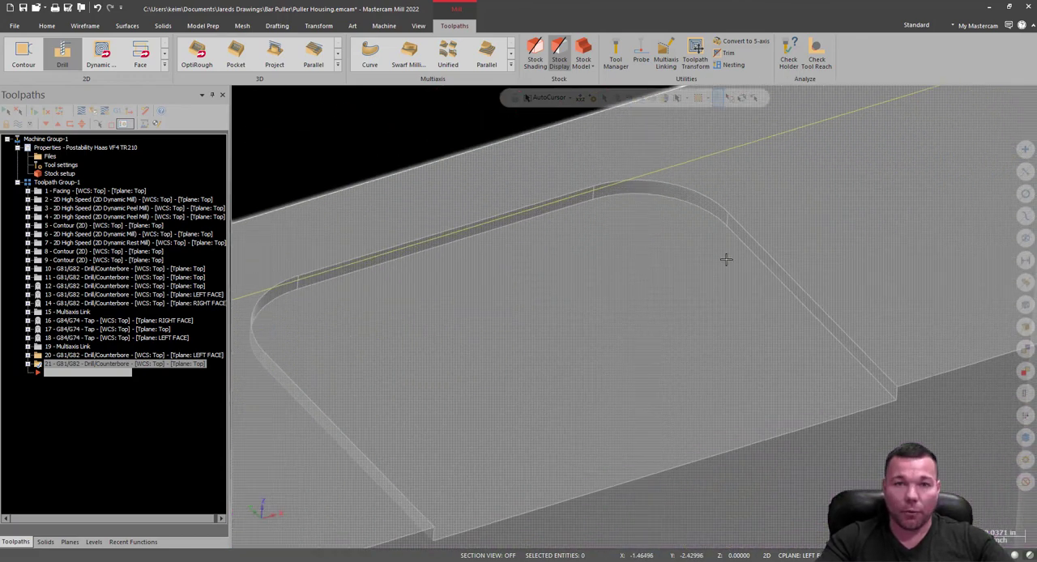
pyautogui.scroll(-8, 726, 260)
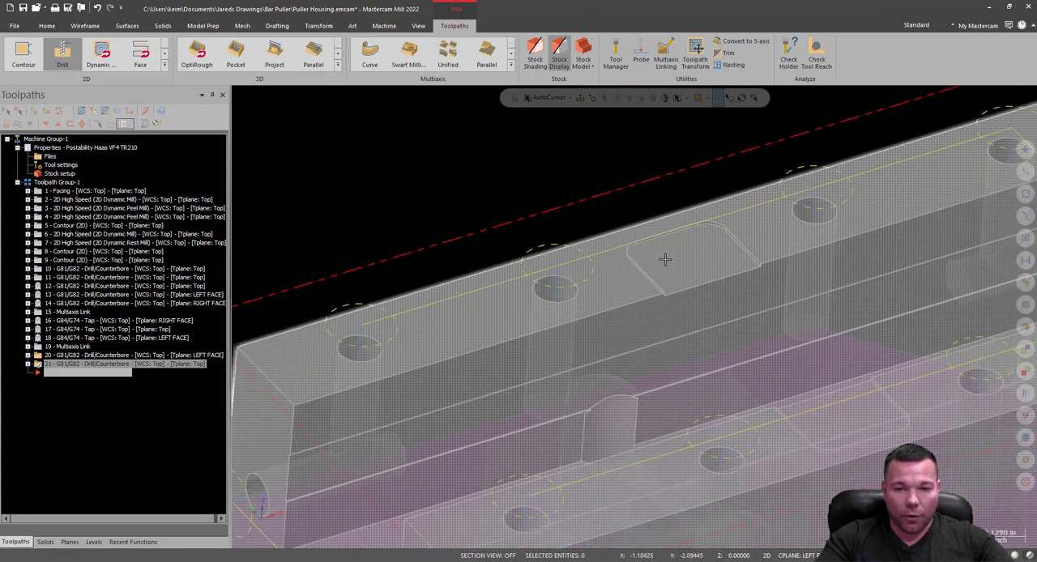
pyautogui.scroll(-1, 664, 259)
pyautogui.moveTo(289, 367); pyautogui.dragTo(534, 443, button='middle')
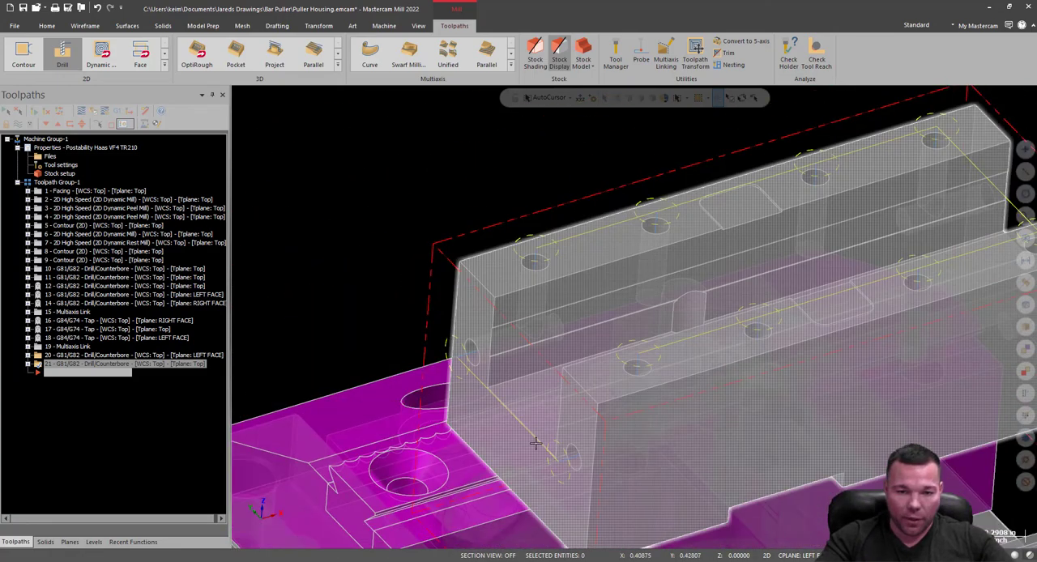
pyautogui.scroll(-2, 518, 411)
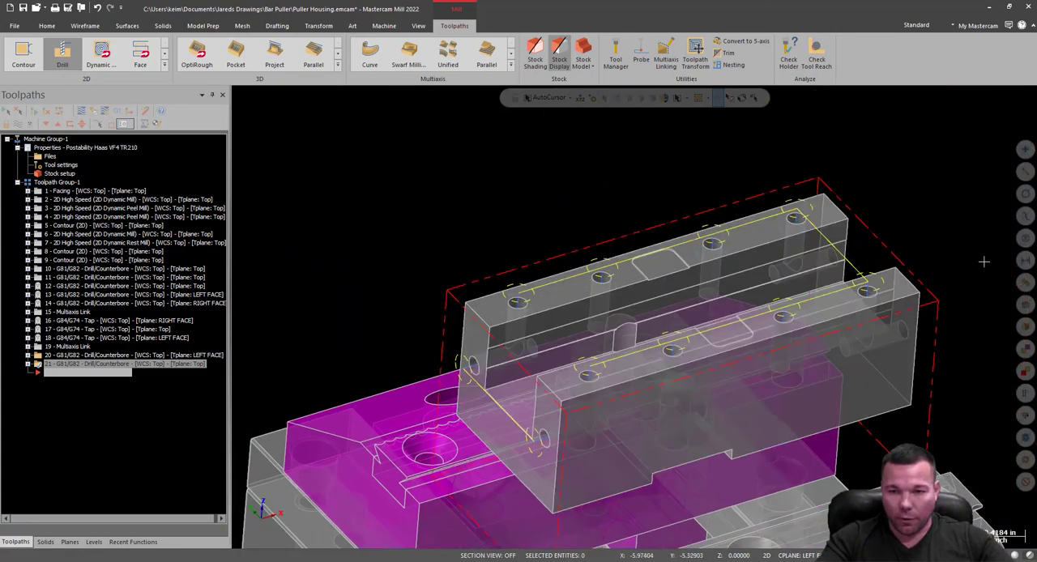
pyautogui.scroll(4, 940, 268)
pyautogui.moveTo(903, 271); pyautogui.dragTo(842, 330, button='middle')
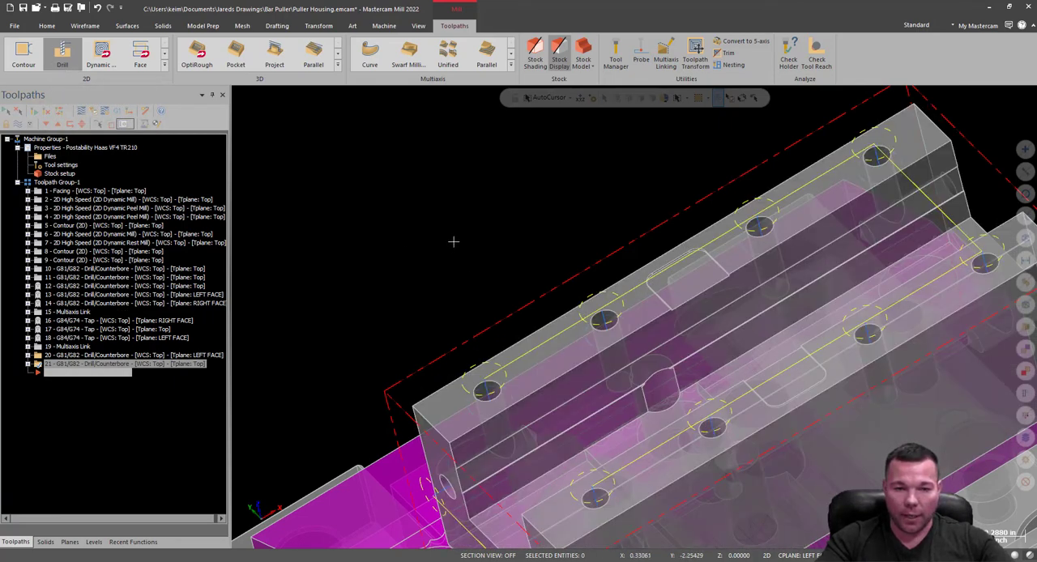
# Make Top the active construction and tool plane and orient the graphics view to the Top plane.
pyautogui.click(70, 542)
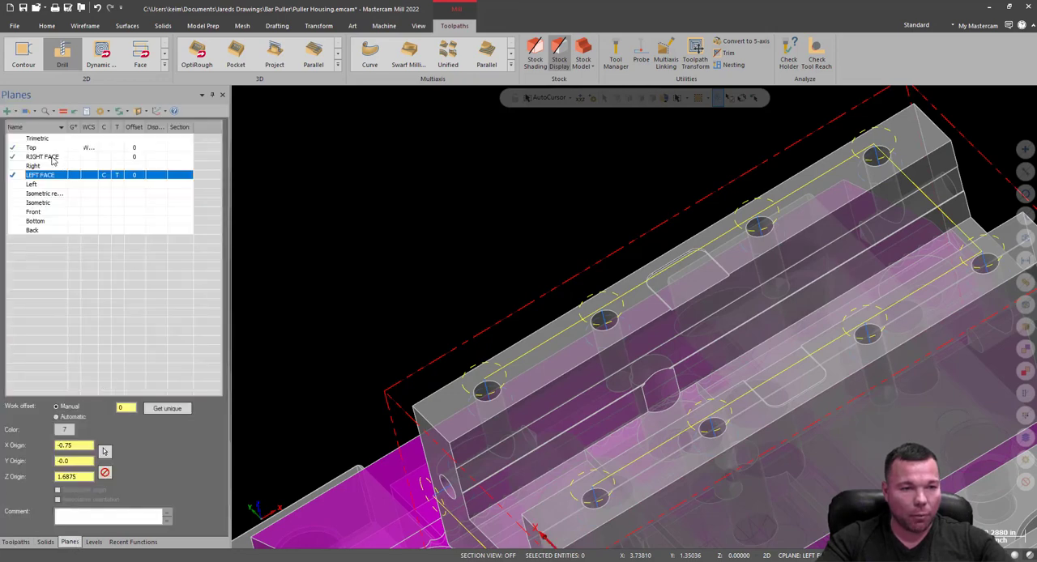
pyautogui.click(54, 148)
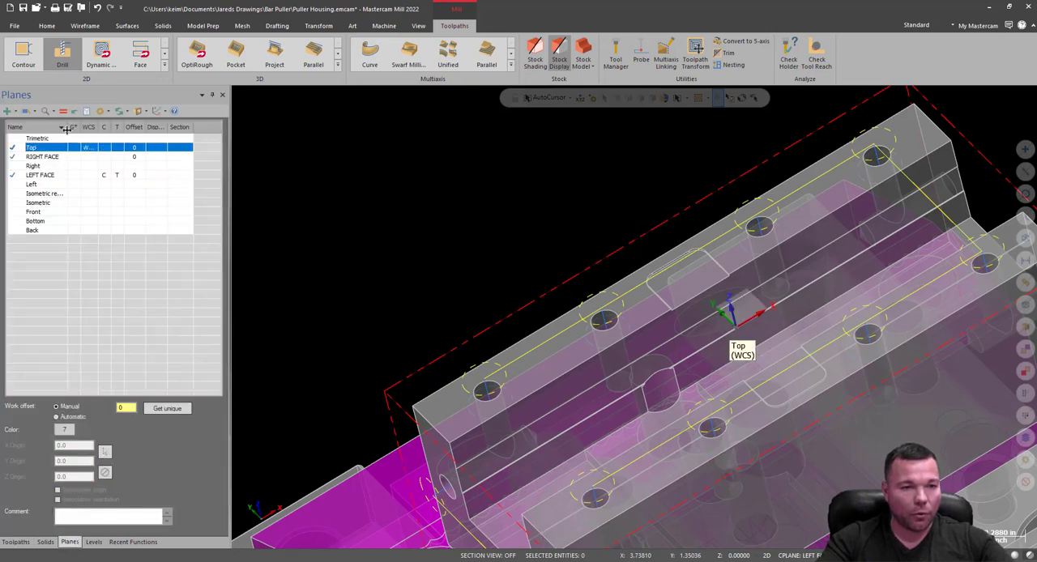
pyautogui.rightClick(437, 235)
pyautogui.click(474, 253)
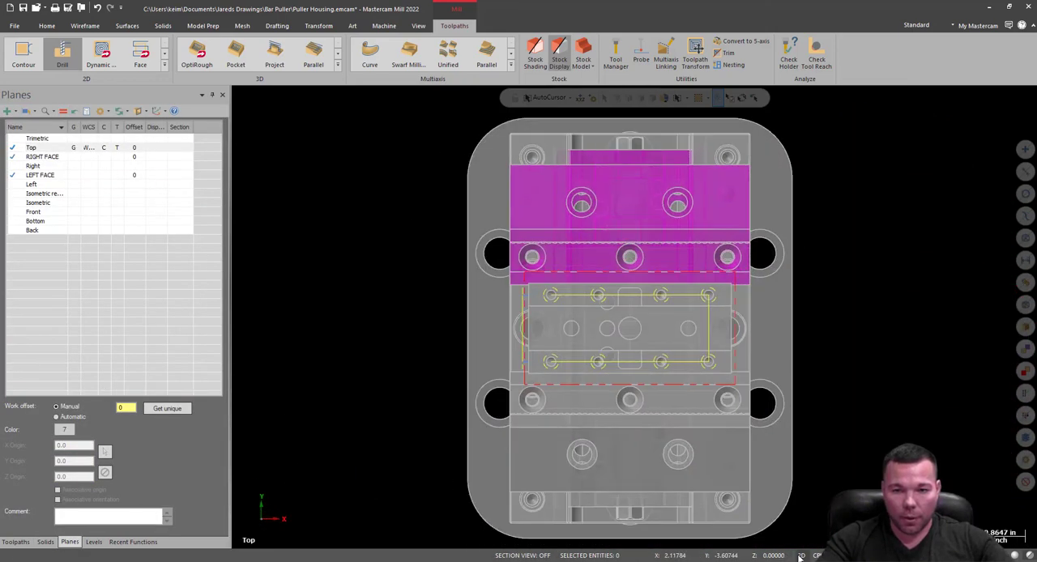
pyautogui.scroll(3, 675, 359)
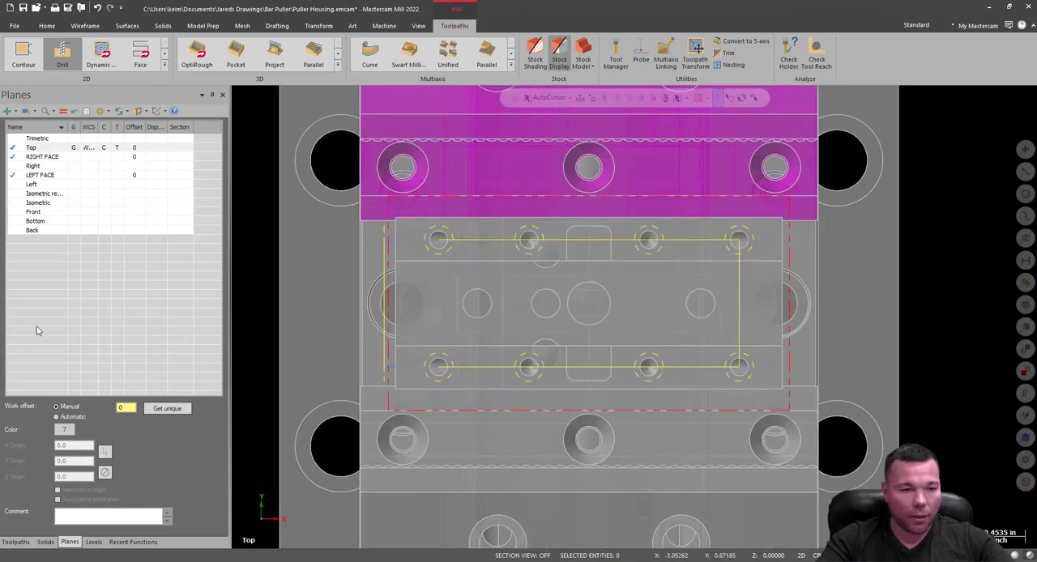
# Check that the CHAMFER level is active and draw a 3.375 by 0.38 wireframe rectangle corner to corner over the housing's back rail.
pyautogui.click(94, 542)
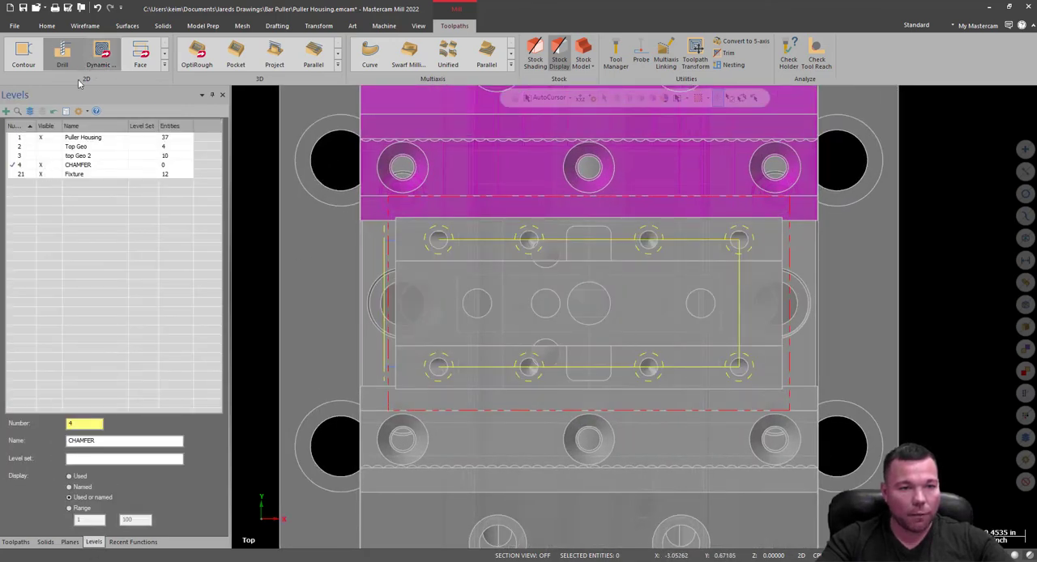
pyautogui.click(85, 25)
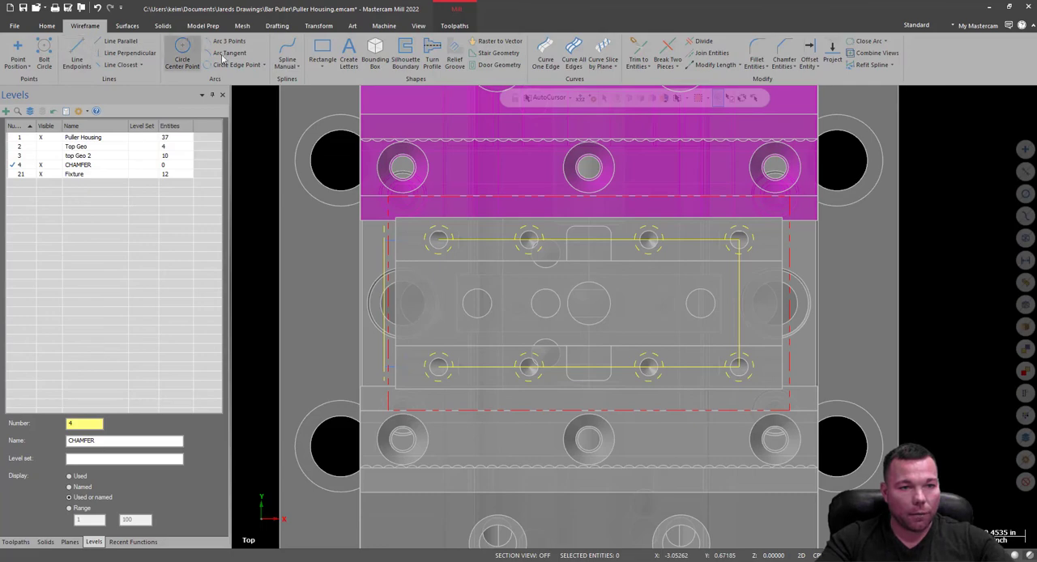
pyautogui.click(323, 55)
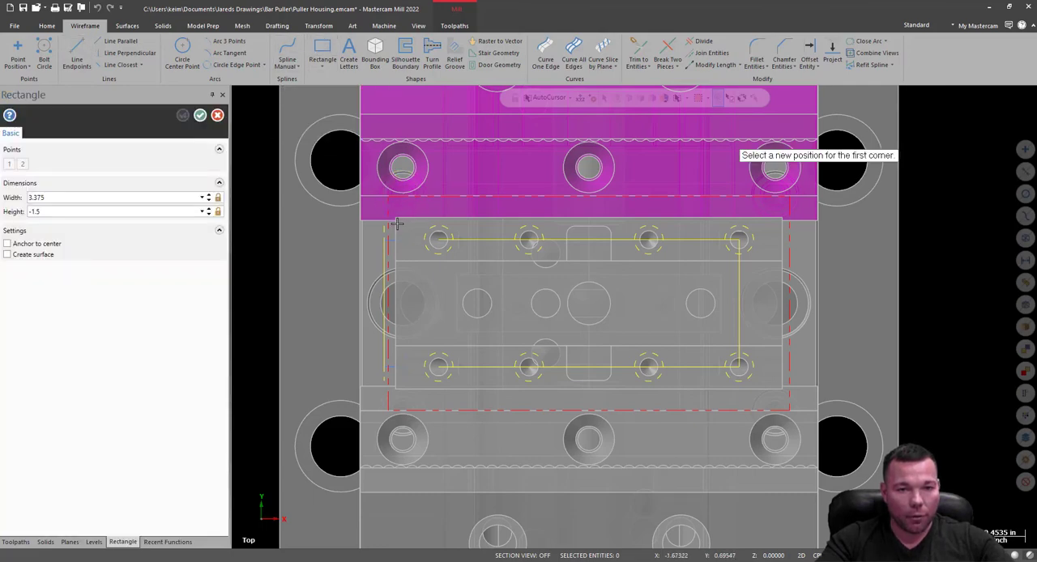
pyautogui.scroll(3, 463, 245)
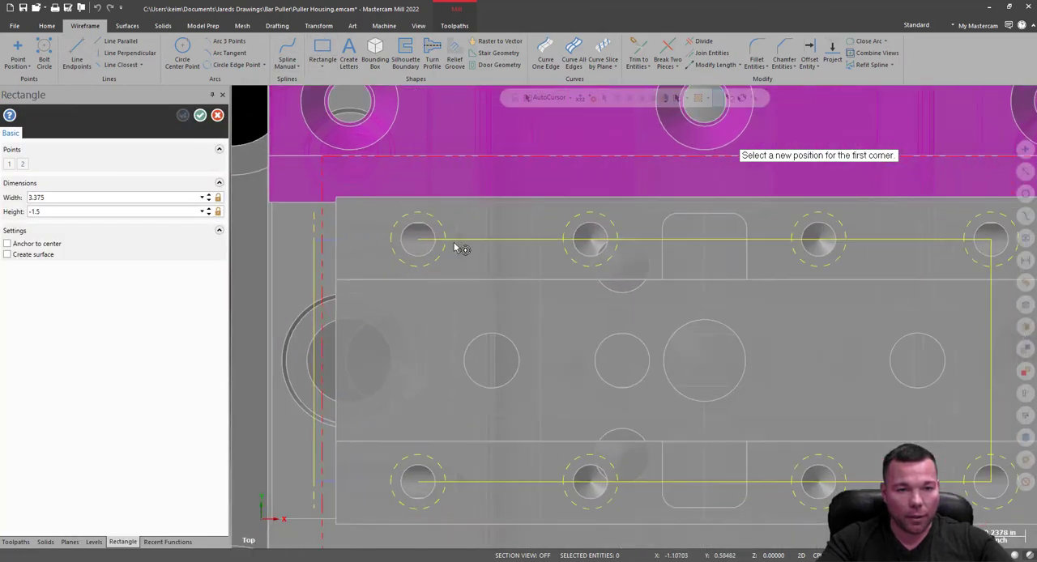
pyautogui.click(330, 198)
pyautogui.scroll(-1, 284, 260)
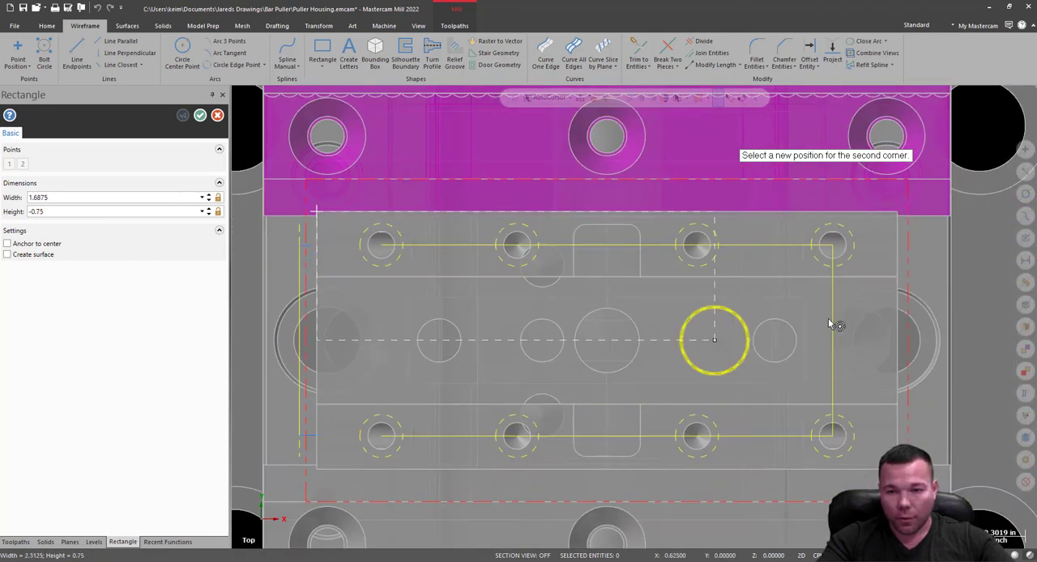
pyautogui.click(898, 278)
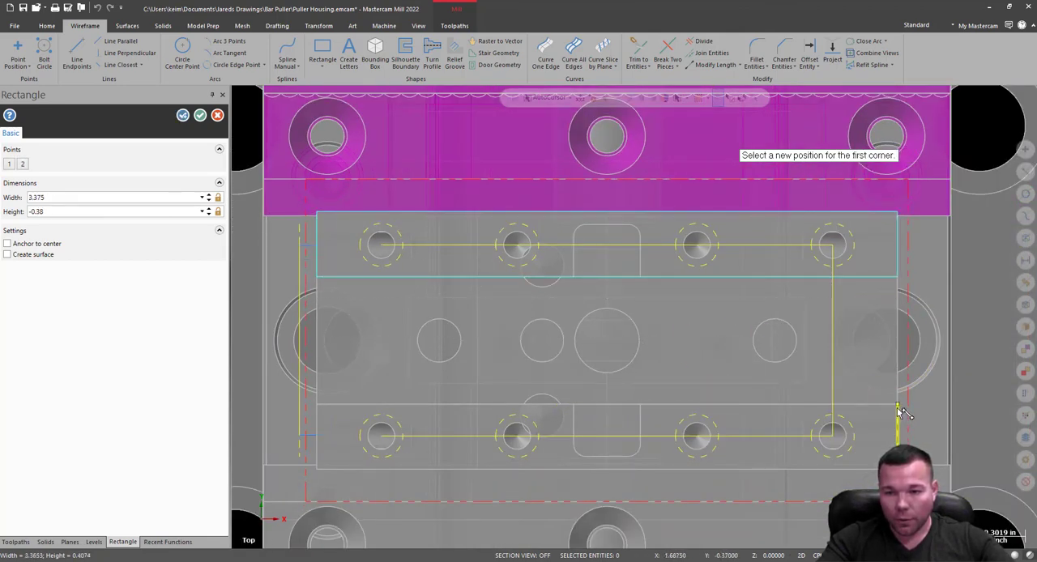
# Draw a second 3.375 by 0.38 rectangle over the housing's front rail, snapping to its opposite corners.
pyautogui.scroll(4, 902, 422)
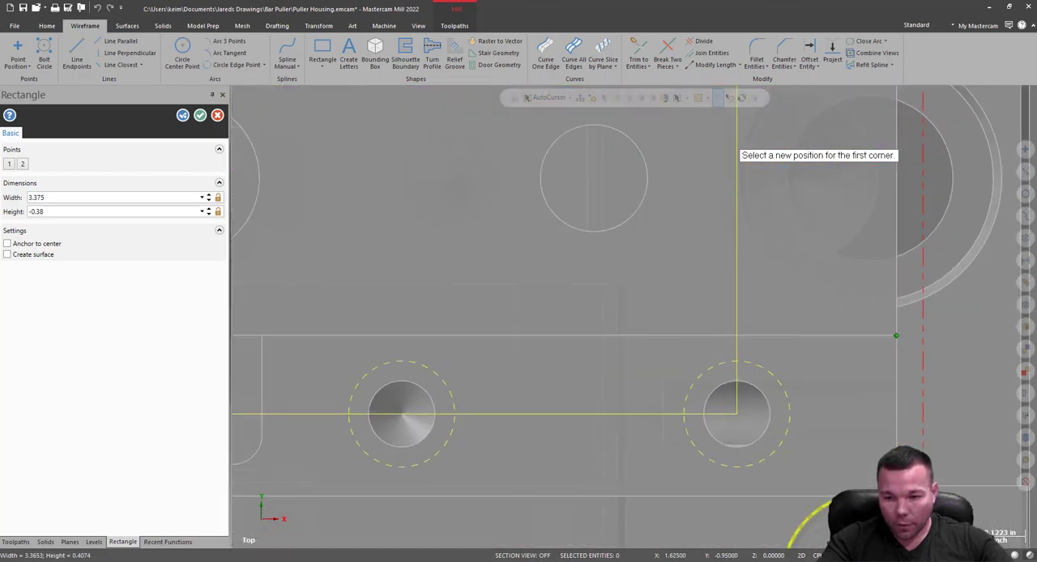
pyautogui.click(896, 335)
pyautogui.scroll(-6, 586, 440)
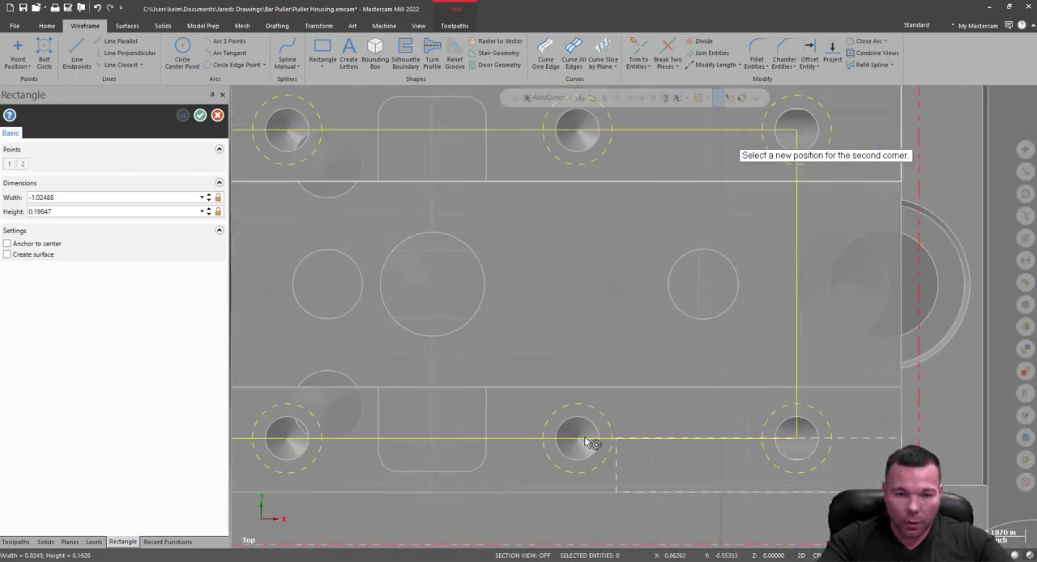
pyautogui.scroll(6, 376, 441)
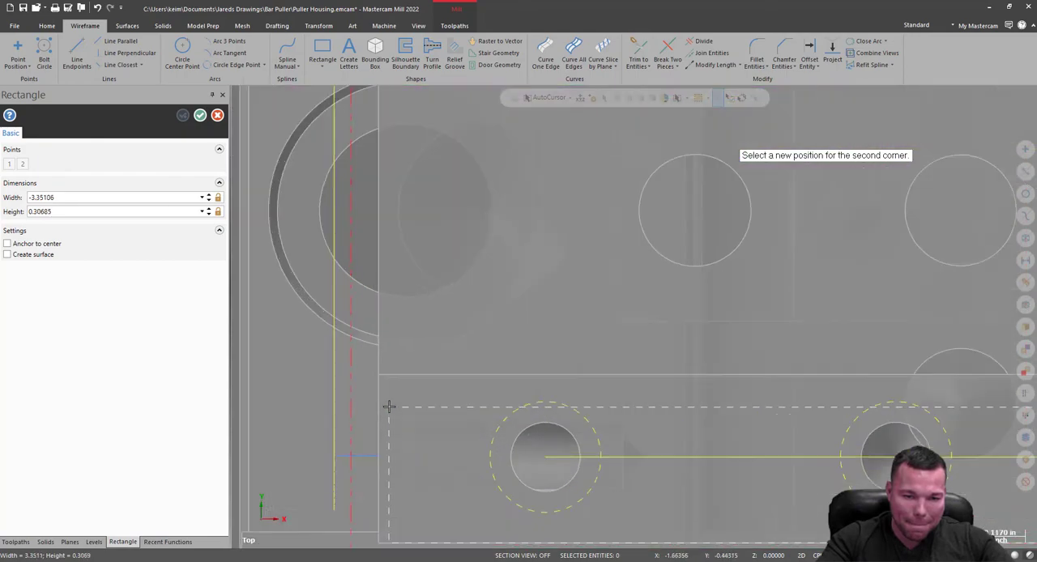
pyautogui.scroll(6, 376, 385)
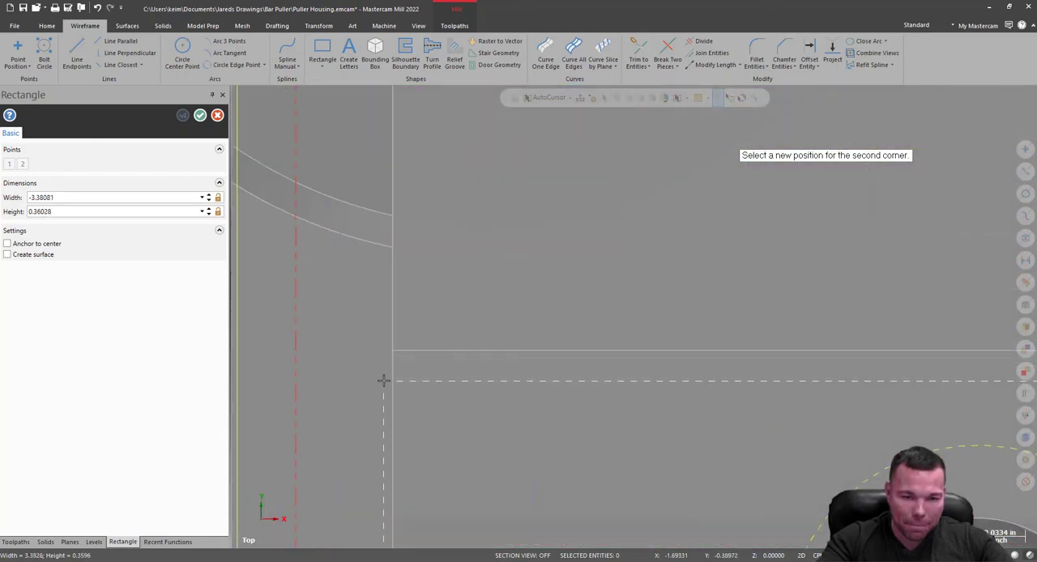
pyautogui.click(391, 353)
pyautogui.scroll(-6, 398, 440)
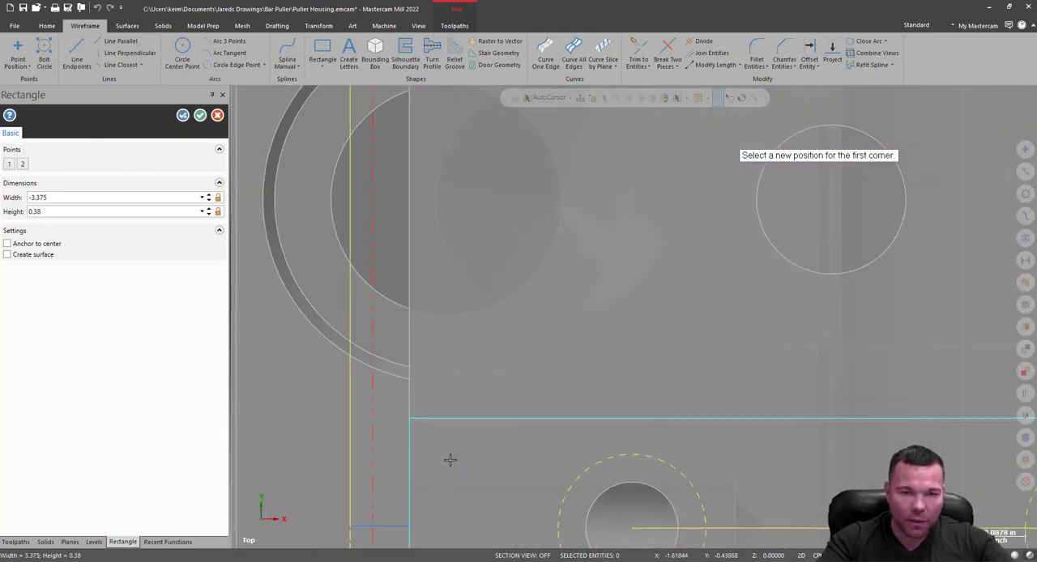
pyautogui.scroll(-6, 421, 165)
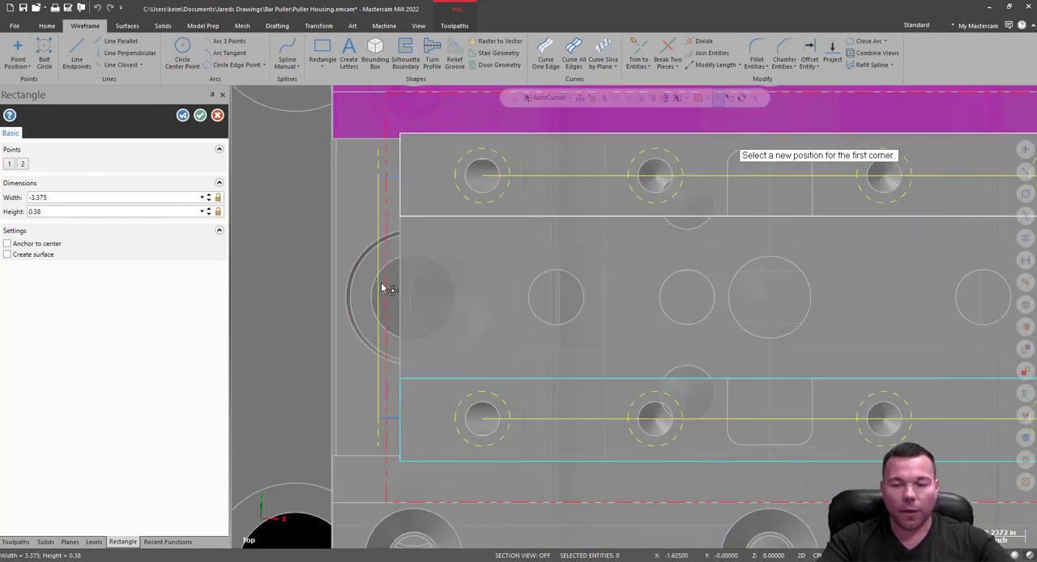
pyautogui.scroll(2, 701, 331)
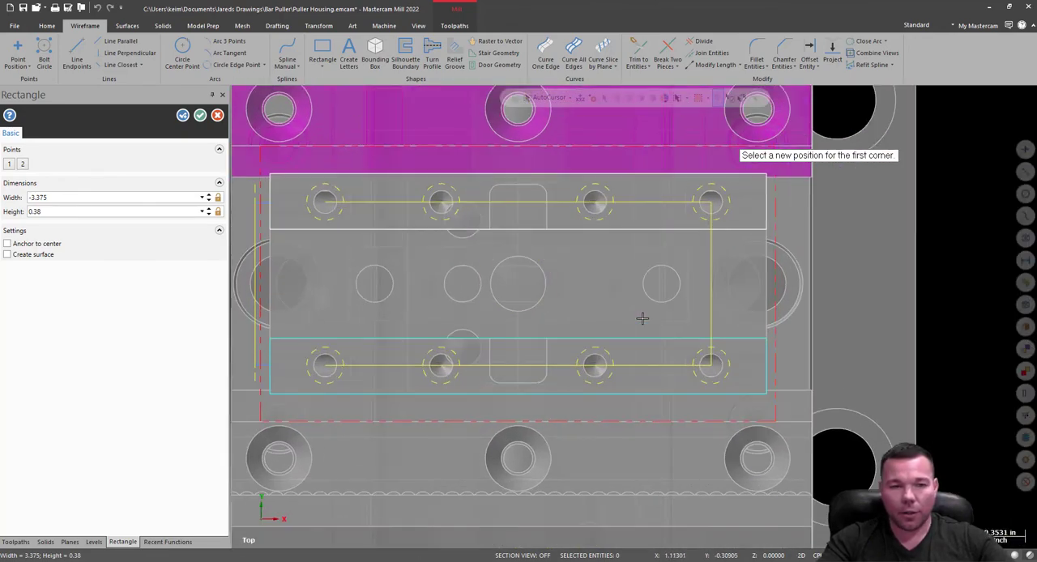
# Finish the rectangle command and hide the Puller Housing level to isolate the two rail rectangles.
pyautogui.click(200, 115)
pyautogui.moveTo(505, 283); pyautogui.dragTo(835, 259, button='middle')
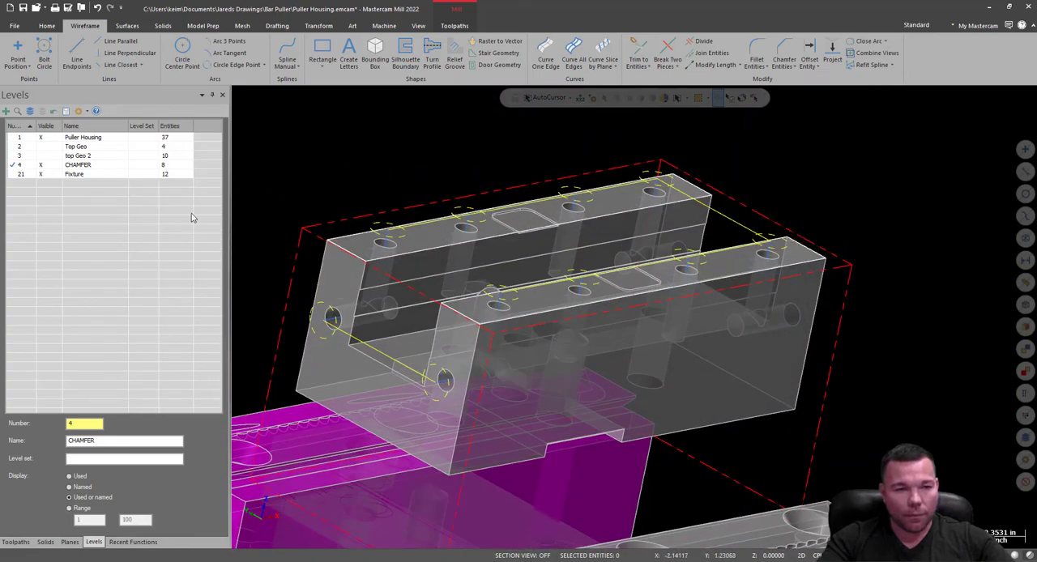
pyautogui.click(49, 139)
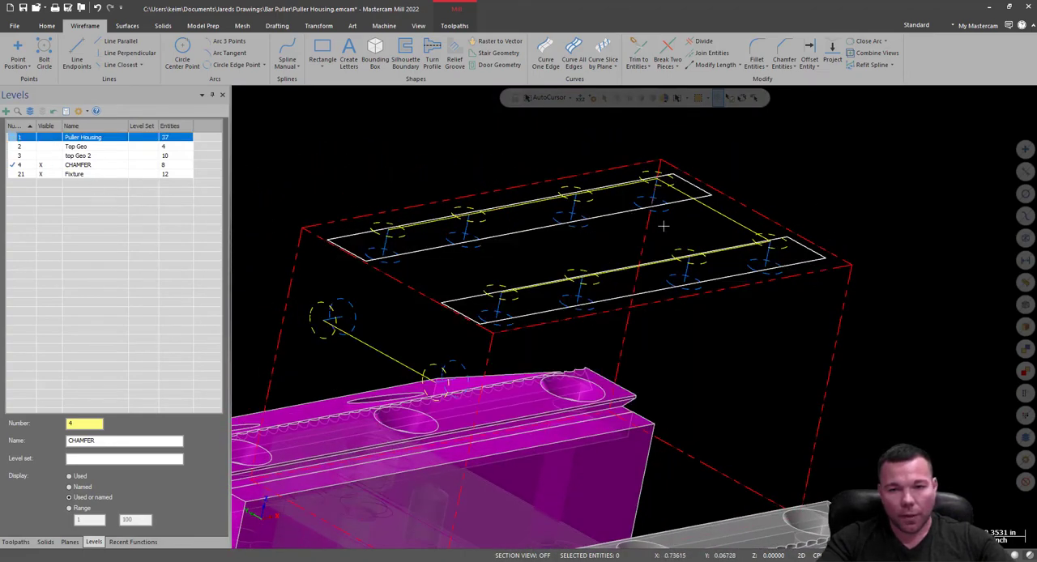
pyautogui.moveTo(718, 188); pyautogui.dragTo(724, 207, button='middle')
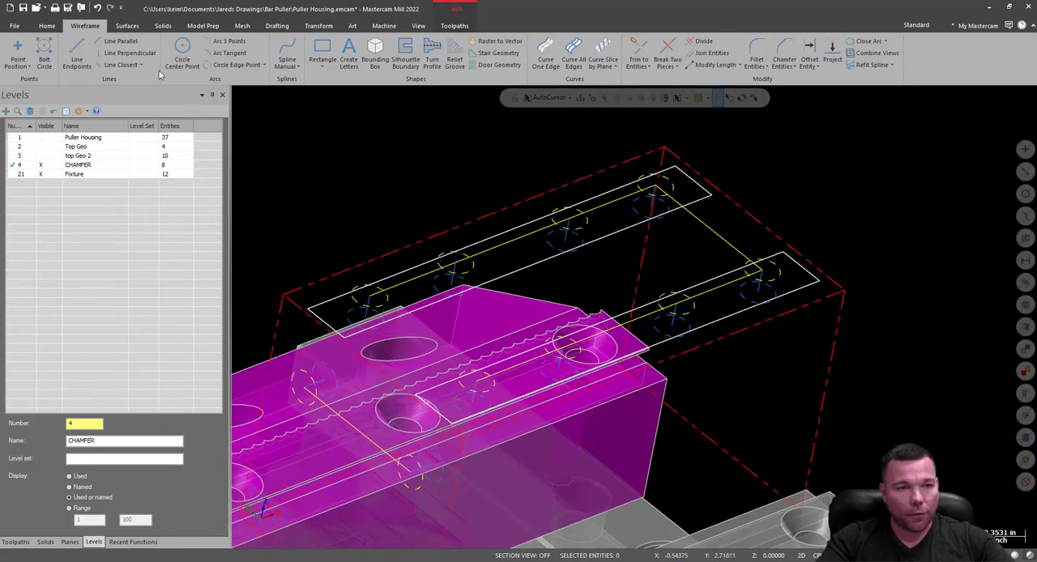
# Start a 2D Contour toolpath and chain both rail rectangles as closed wireframe chains running in the same direction.
pyautogui.click(455, 27)
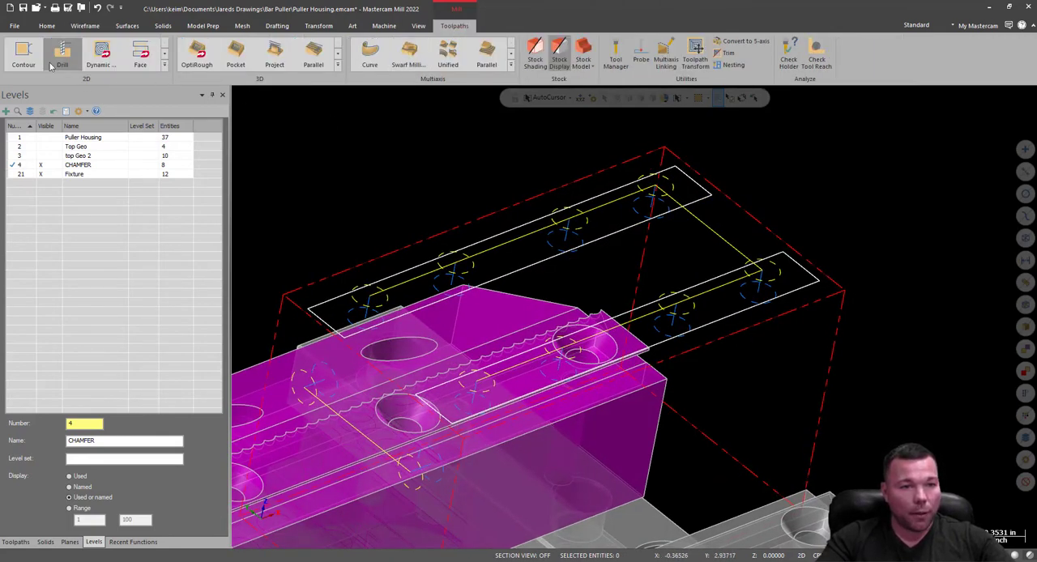
pyautogui.click(25, 55)
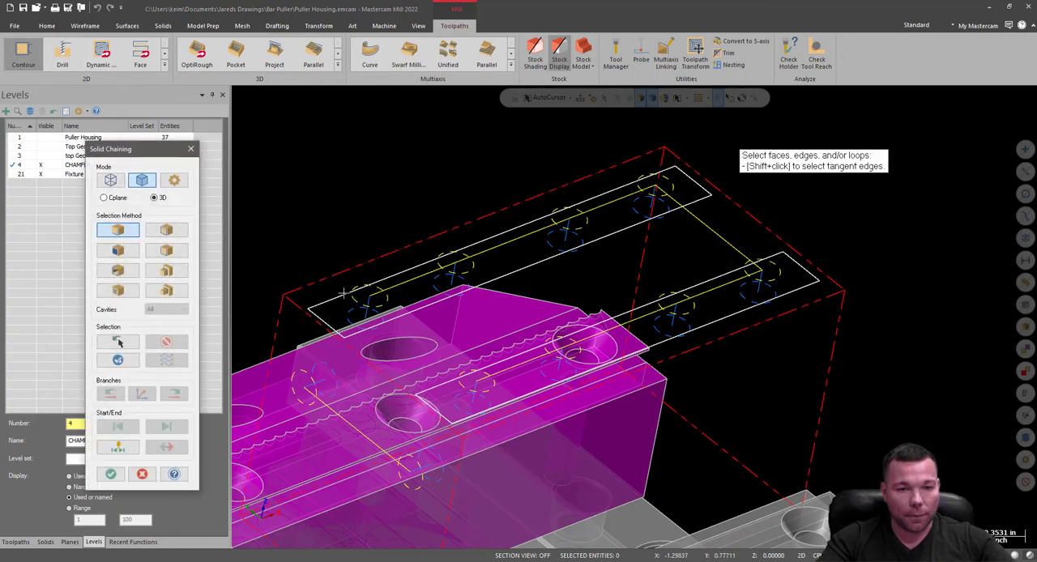
pyautogui.click(110, 180)
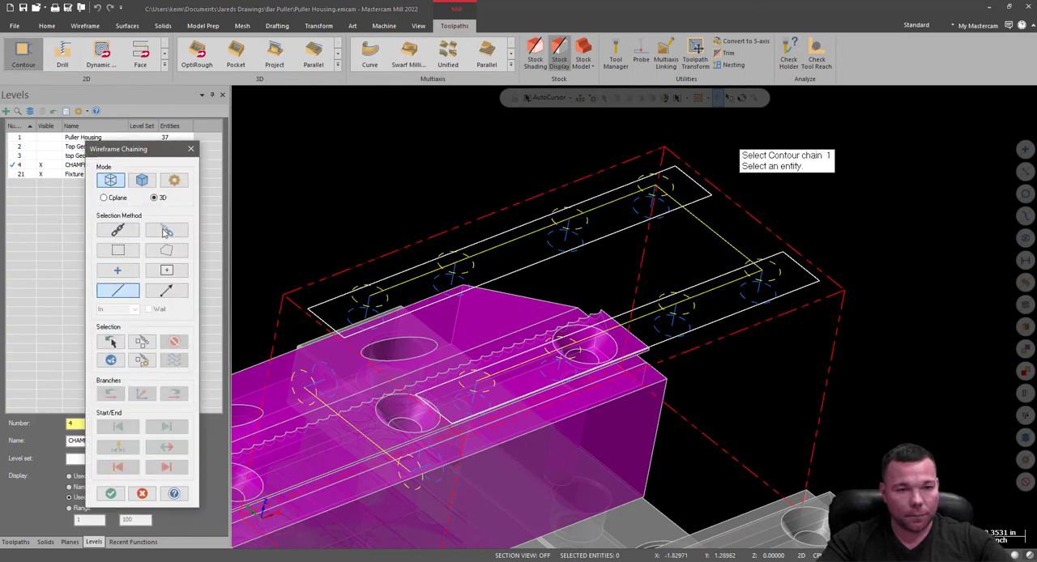
pyautogui.click(338, 290)
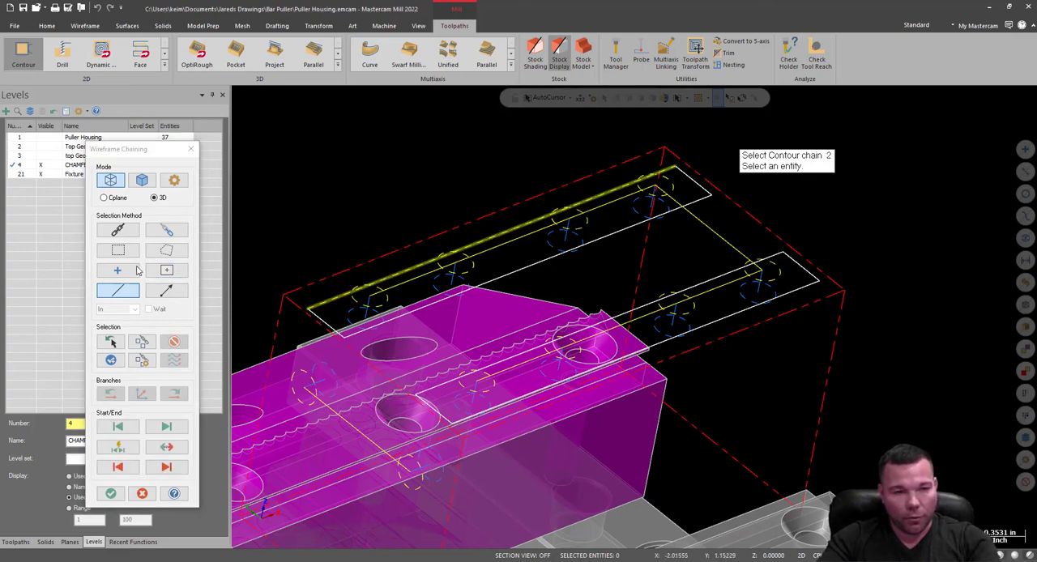
pyautogui.click(173, 341)
pyautogui.click(119, 230)
pyautogui.click(325, 293)
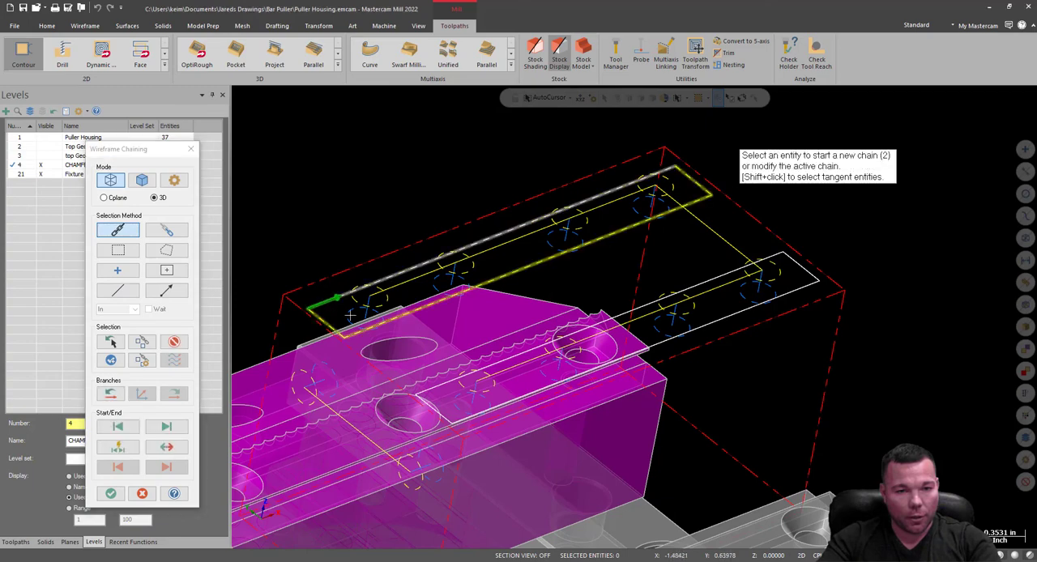
pyautogui.click(429, 399)
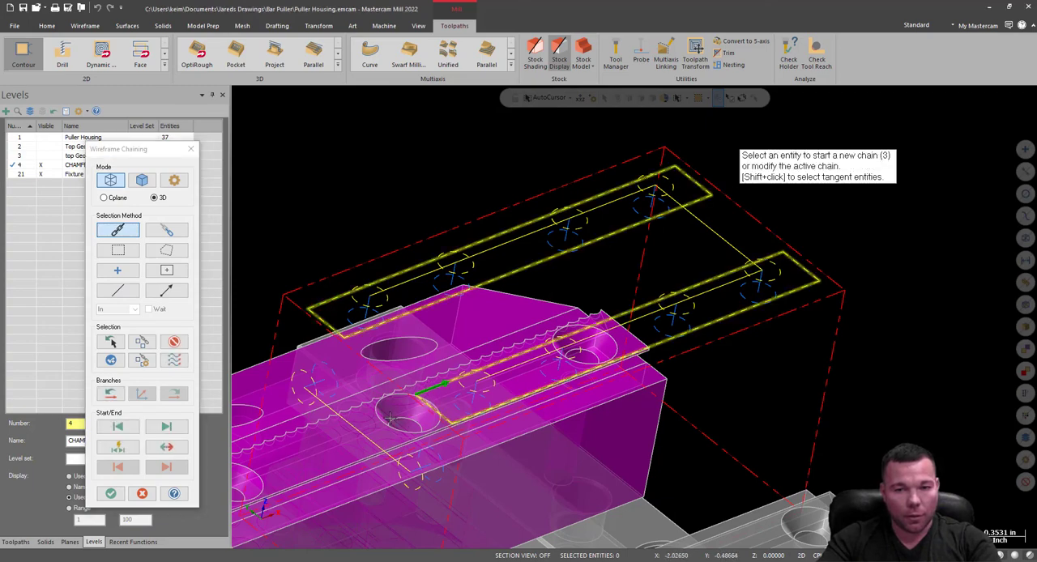
pyautogui.click(110, 493)
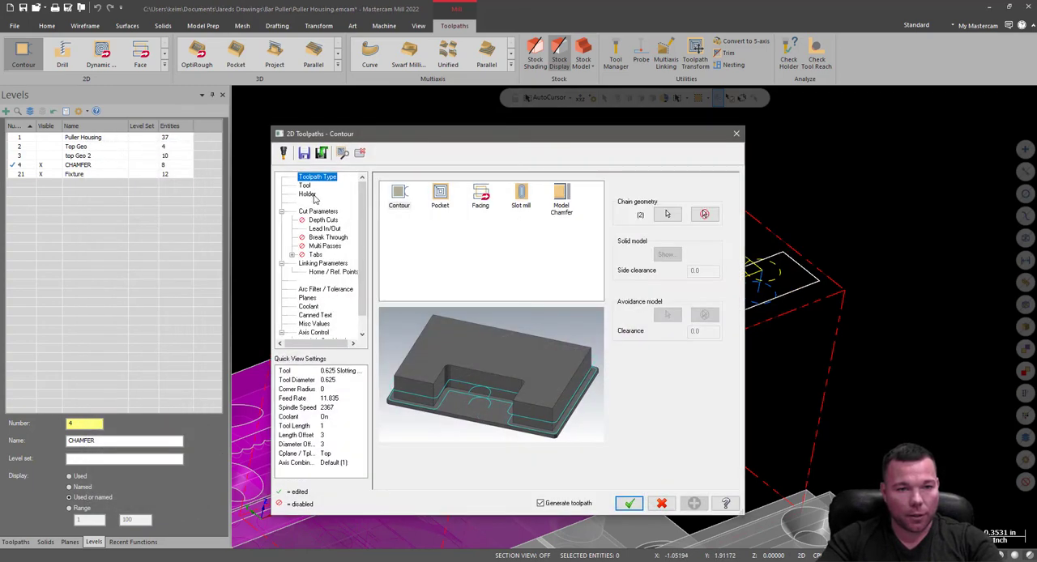
# Choose tool 22, the 0.25 Chamfer Mill, for the contour and set its plunge rate to 40.0.
pyautogui.click(305, 186)
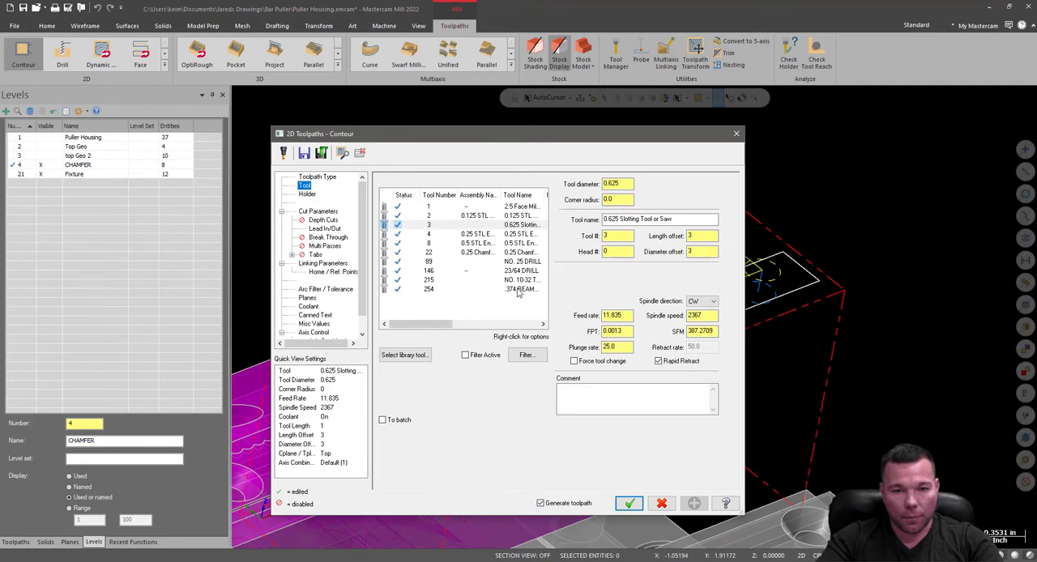
pyautogui.click(511, 252)
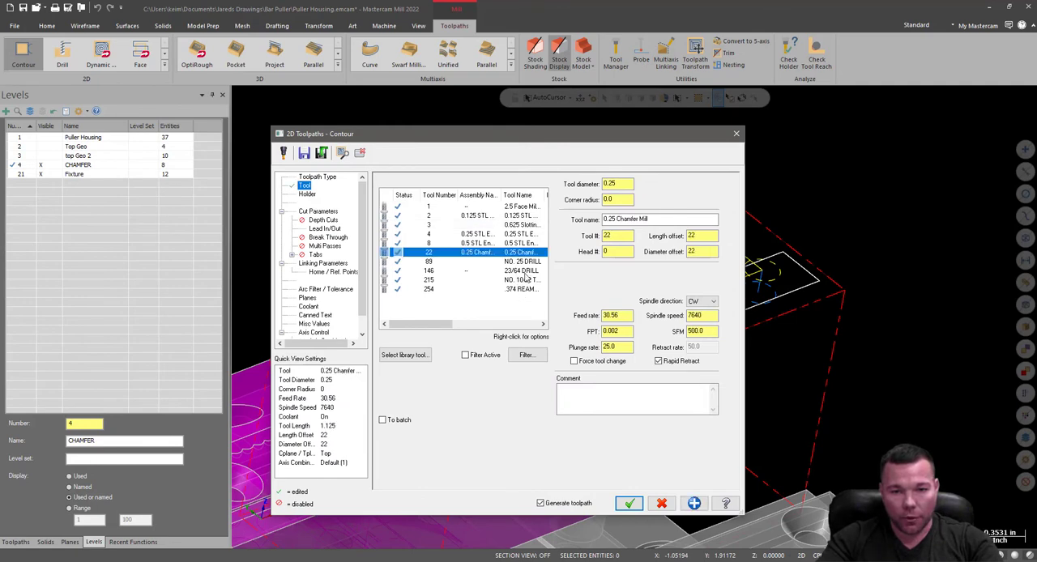
pyautogui.moveTo(706, 331); pyautogui.dragTo(688, 335)
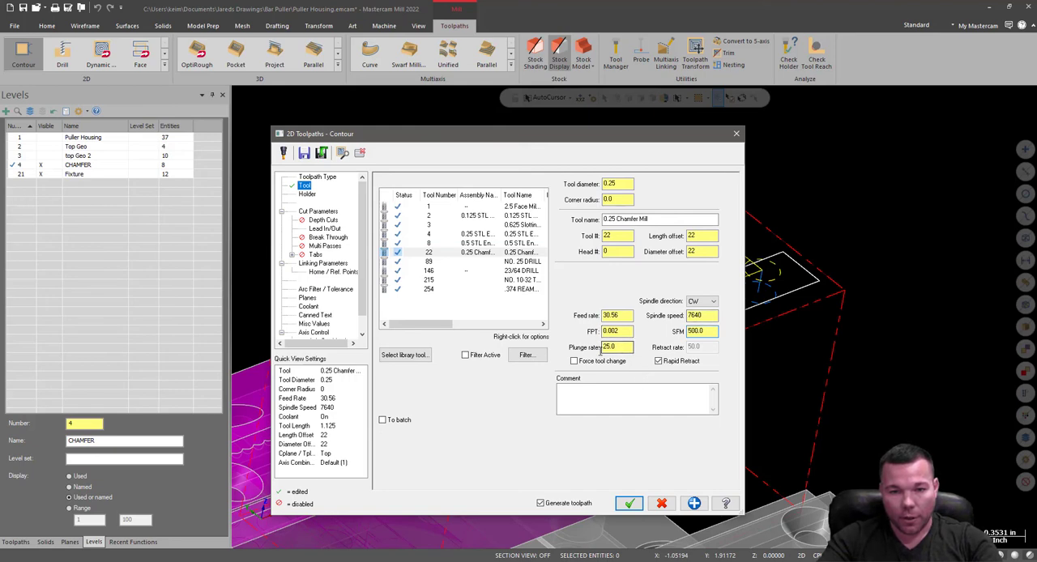
pyautogui.write('40.0')
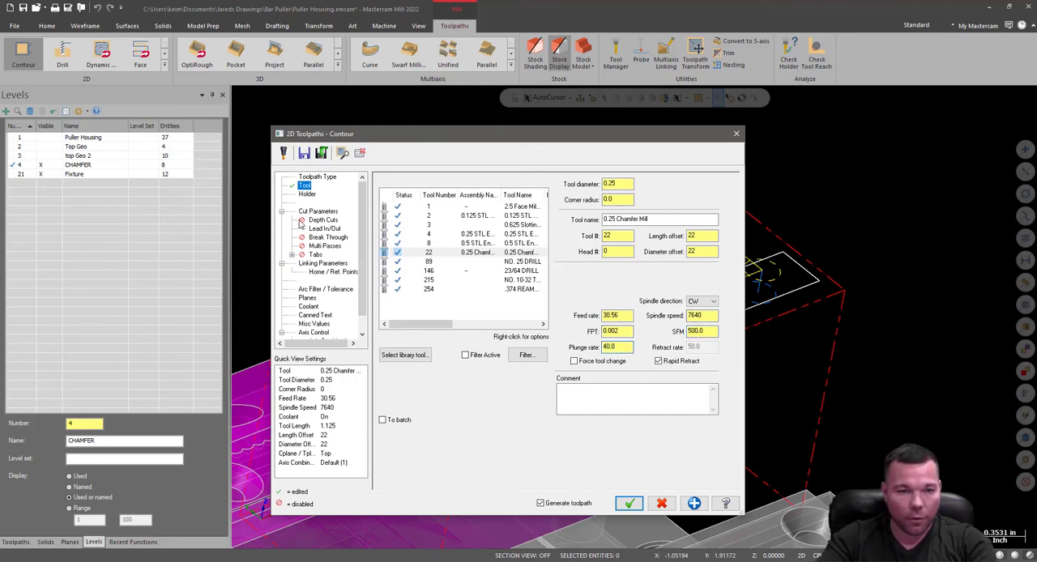
# Change the contour type to 2D chamfer with a chamfer width of 0.01 and a bottom offset of 0.02.
pyautogui.click(316, 213)
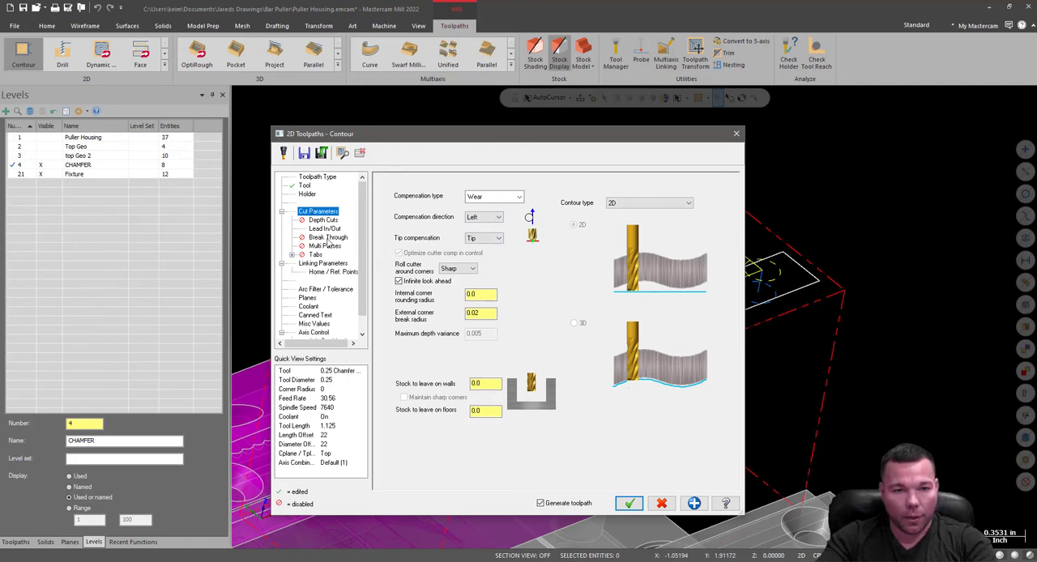
pyautogui.click(628, 210)
pyautogui.click(637, 222)
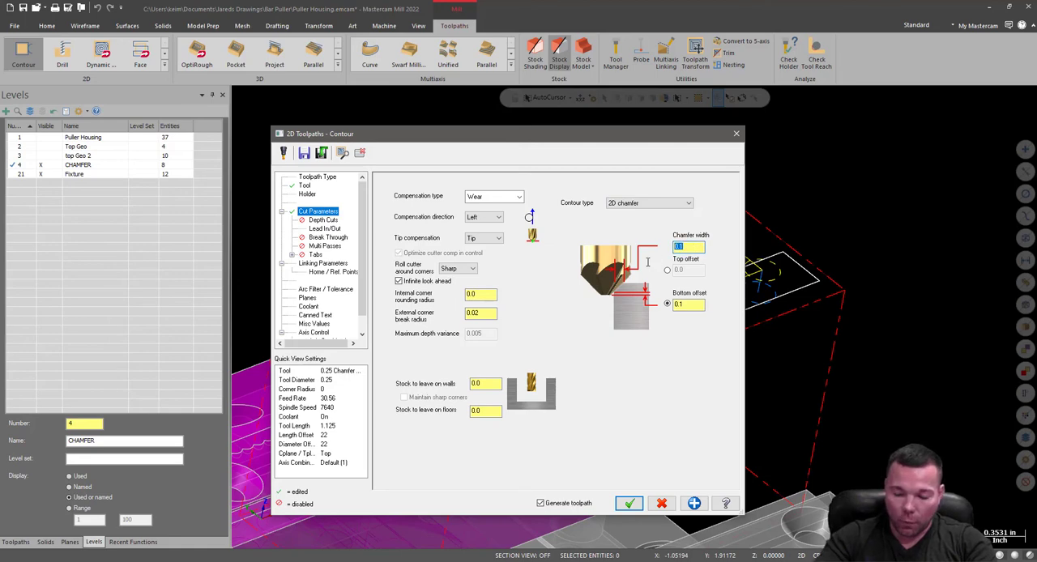
pyautogui.write('.001')
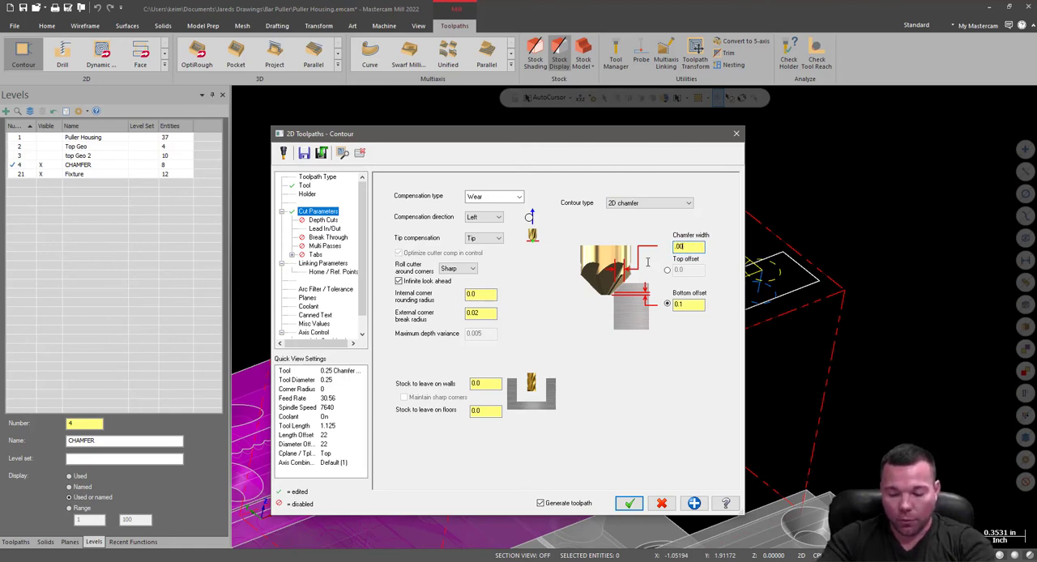
pyautogui.press('BackSpace')
pyautogui.write('1')
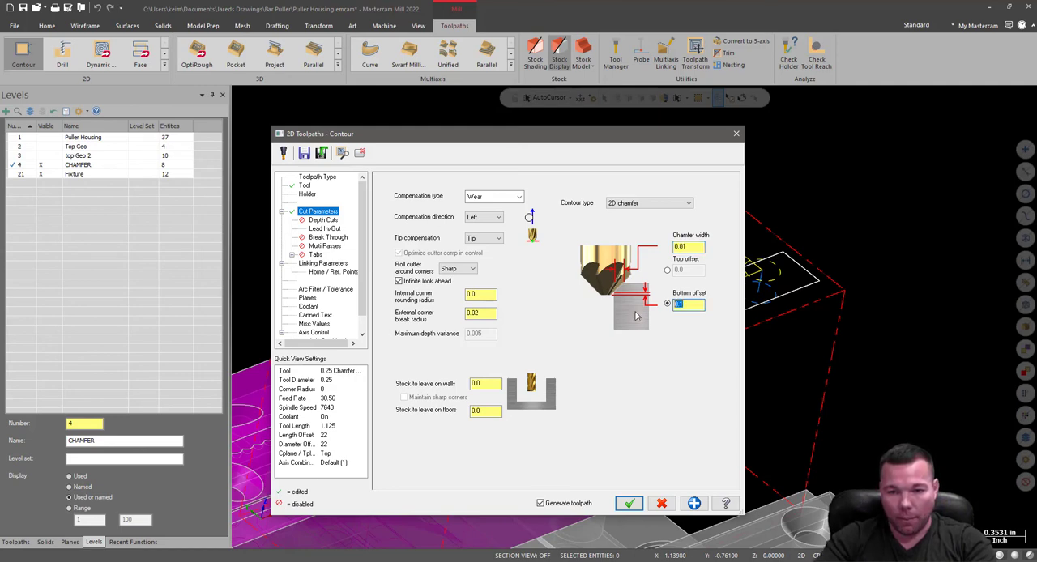
pyautogui.write('.02')
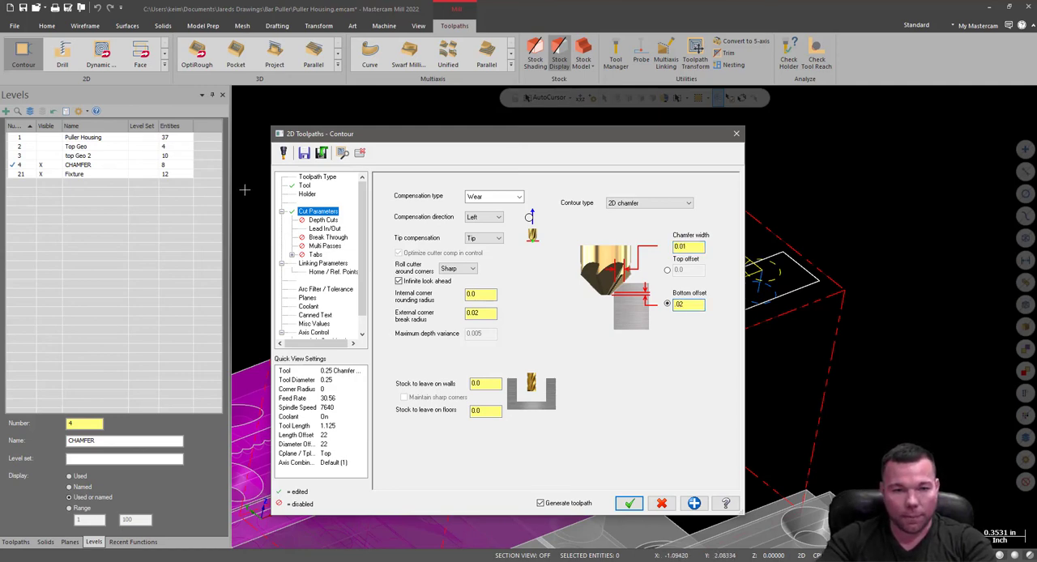
# Turn off the start-of-contour and end-of-contour adjustments in the lead in/out settings.
pyautogui.click(323, 230)
pyautogui.click(321, 221)
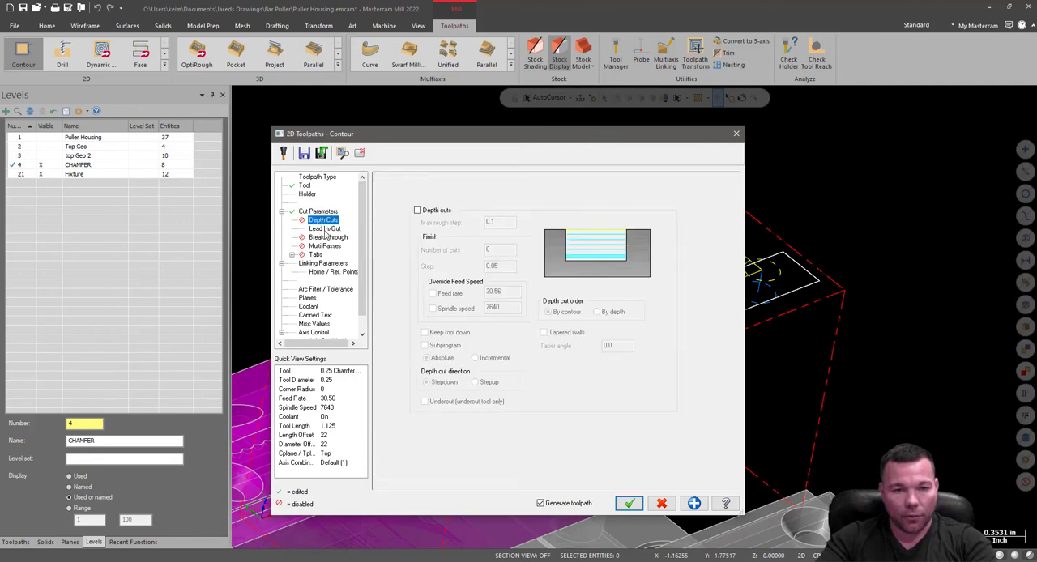
pyautogui.click(325, 230)
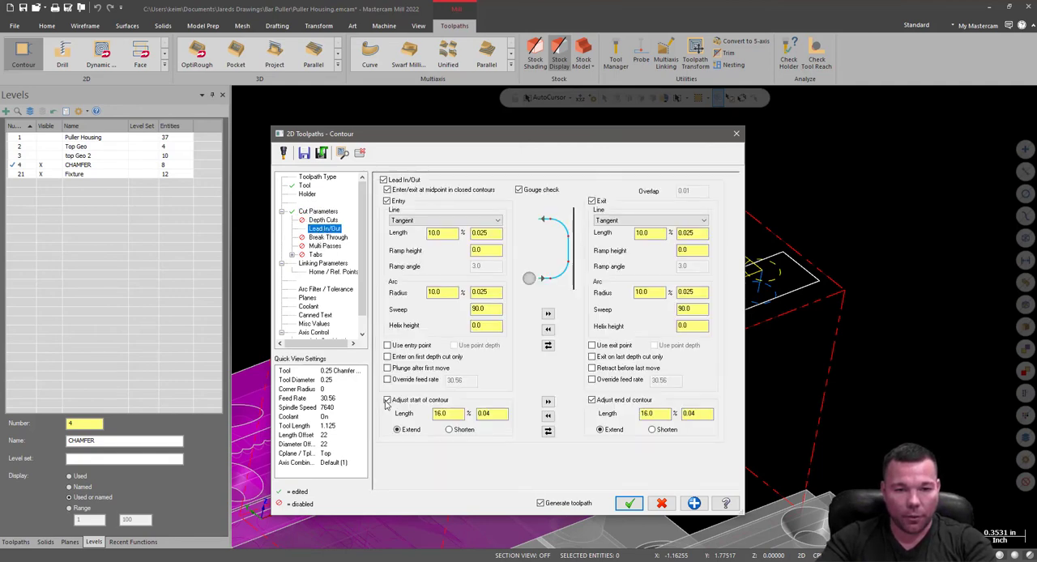
pyautogui.click(387, 400)
pyautogui.click(592, 400)
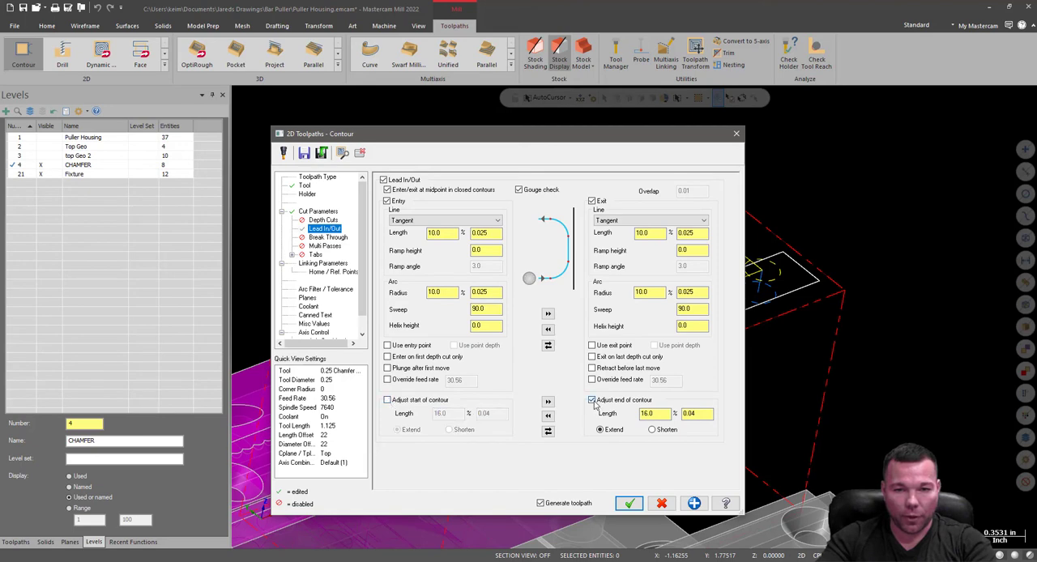
# Set the top of stock to 0, check the planes and coolant settings, and generate the rail chamfer toolpath.
pyautogui.click(317, 264)
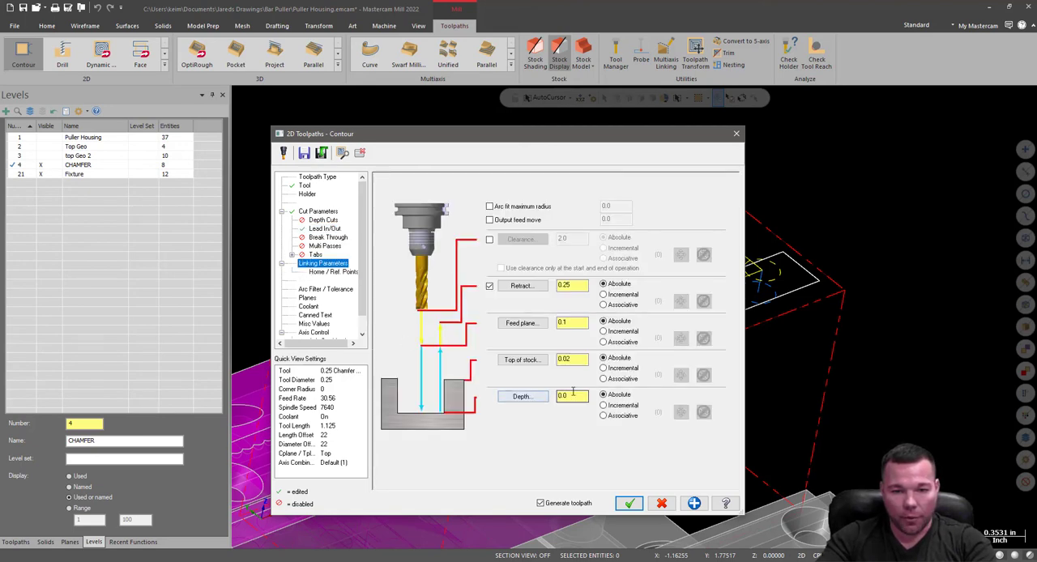
pyautogui.doubleClick(572, 359)
pyautogui.write('0')
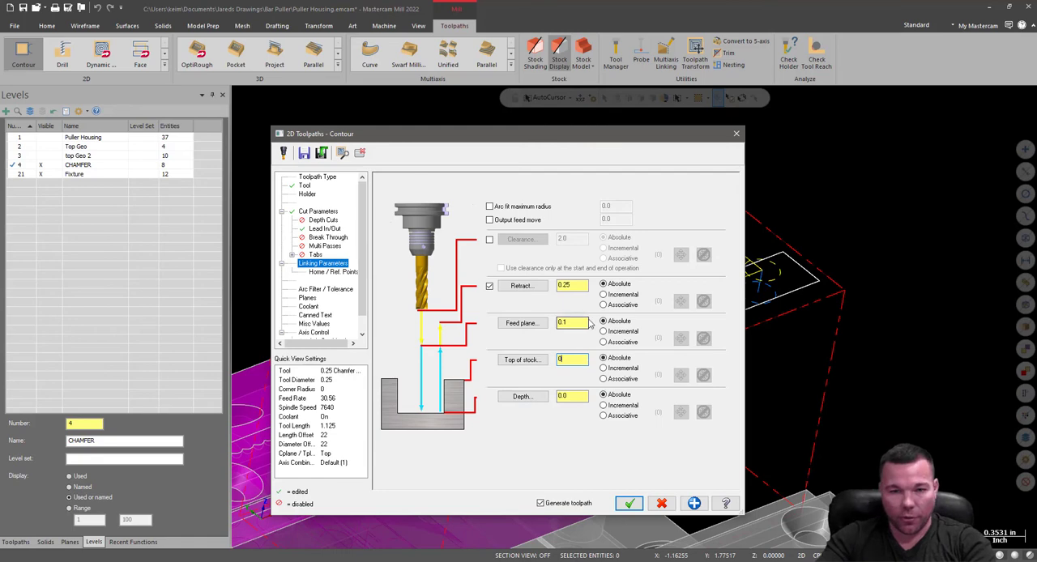
pyautogui.click(333, 272)
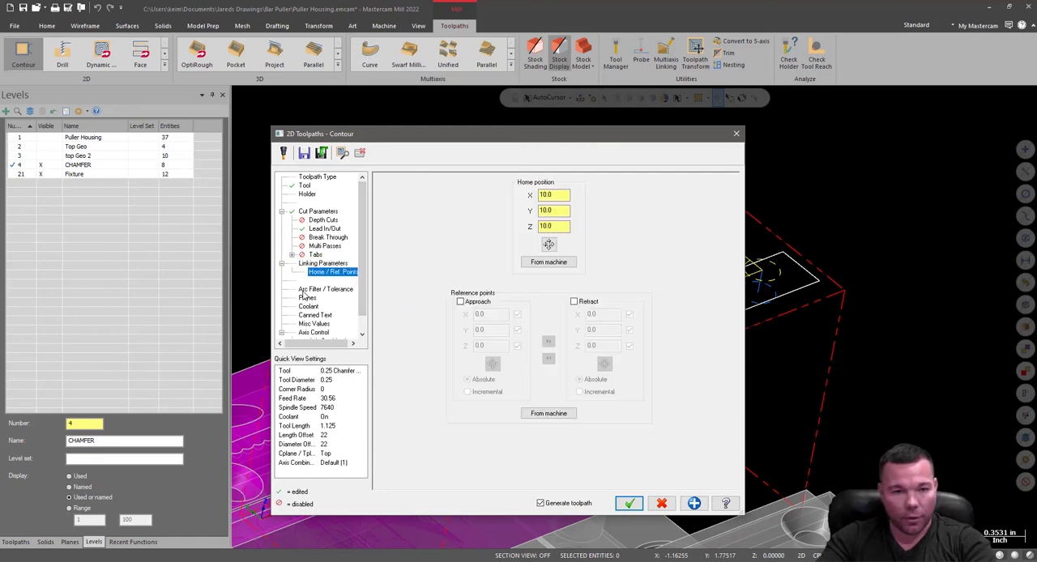
pyautogui.click(306, 290)
pyautogui.click(307, 297)
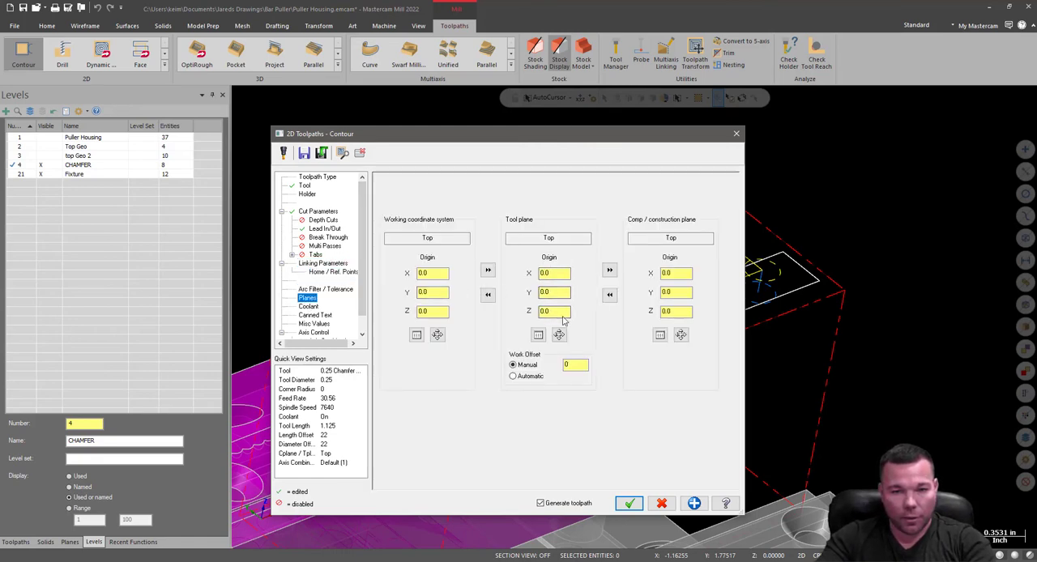
pyautogui.click(315, 305)
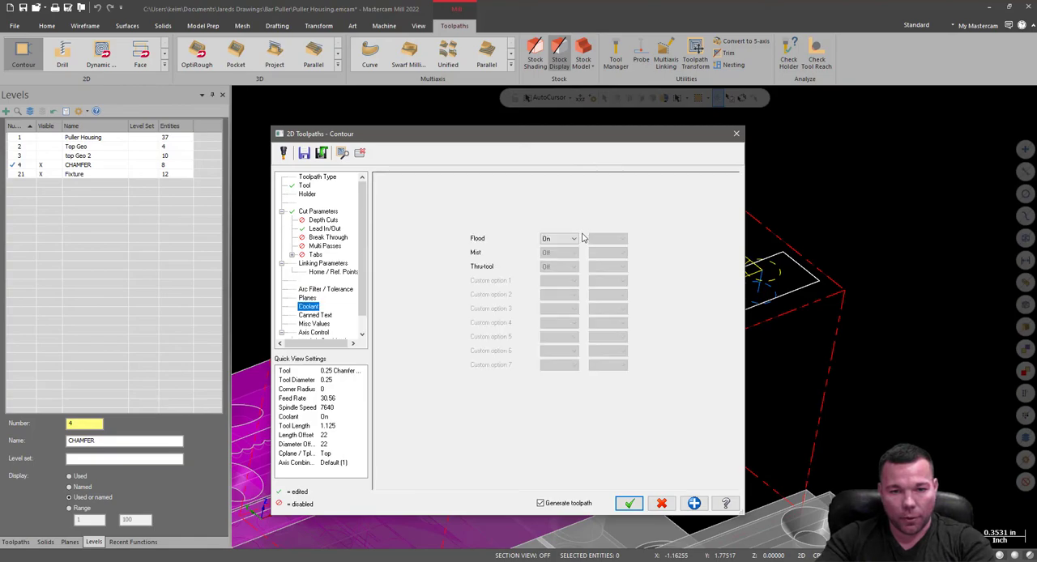
pyautogui.click(631, 504)
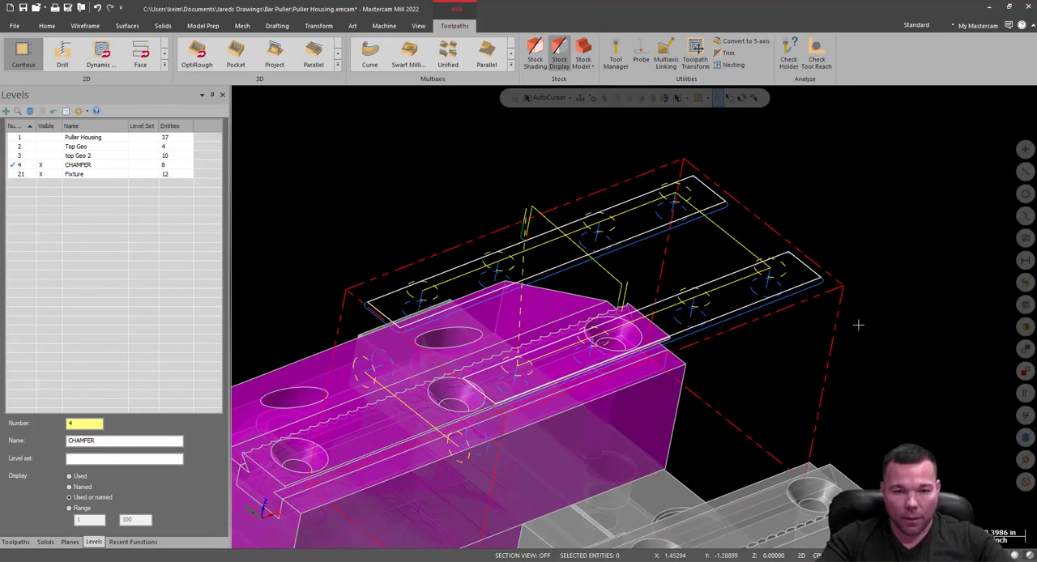
# Inspect the rail chamfer toolpath, hide the CHAMFER level, and show Puller Housing as the active level.
pyautogui.moveTo(843, 286)
pyautogui.mouseDown(button='middle')
pyautogui.moveTo(845, 241)
pyautogui.moveTo(871, 257)
pyautogui.mouseUp(button='middle')
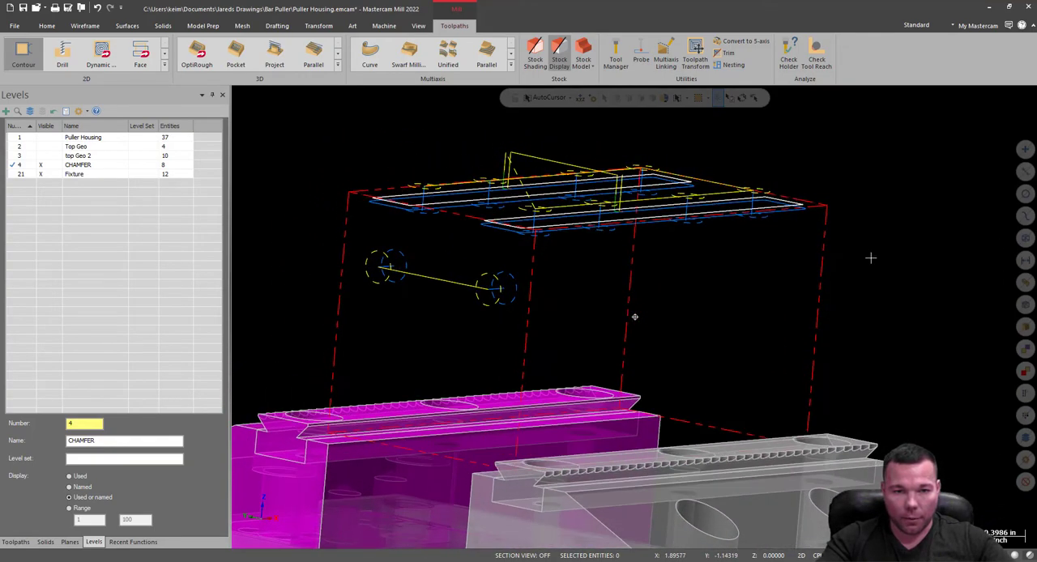
pyautogui.moveTo(745, 157)
pyautogui.mouseDown(button='middle')
pyautogui.moveTo(722, 203)
pyautogui.moveTo(730, 176)
pyautogui.mouseUp(button='middle')
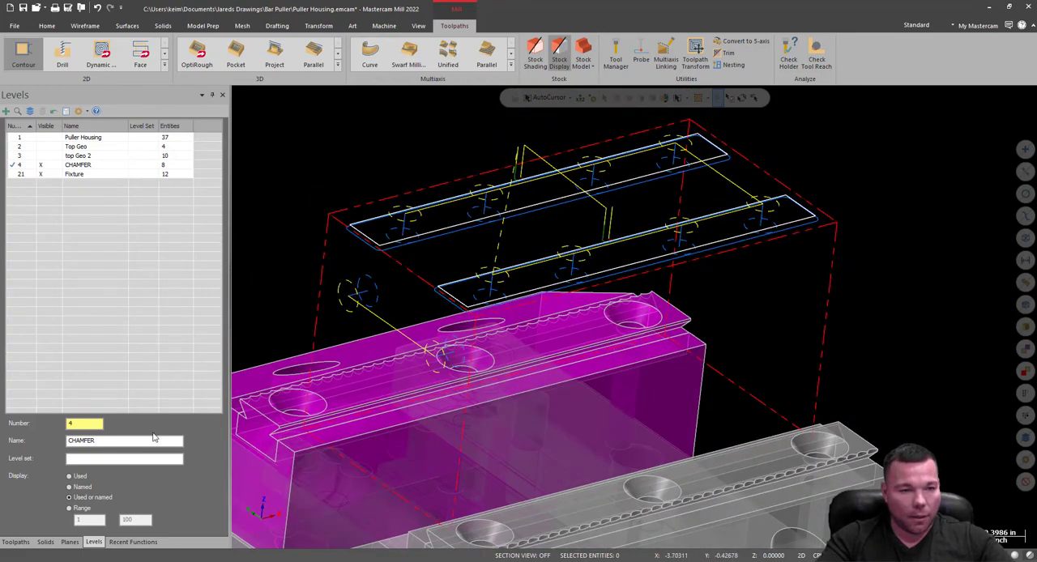
pyautogui.click(45, 167)
pyautogui.click(39, 139)
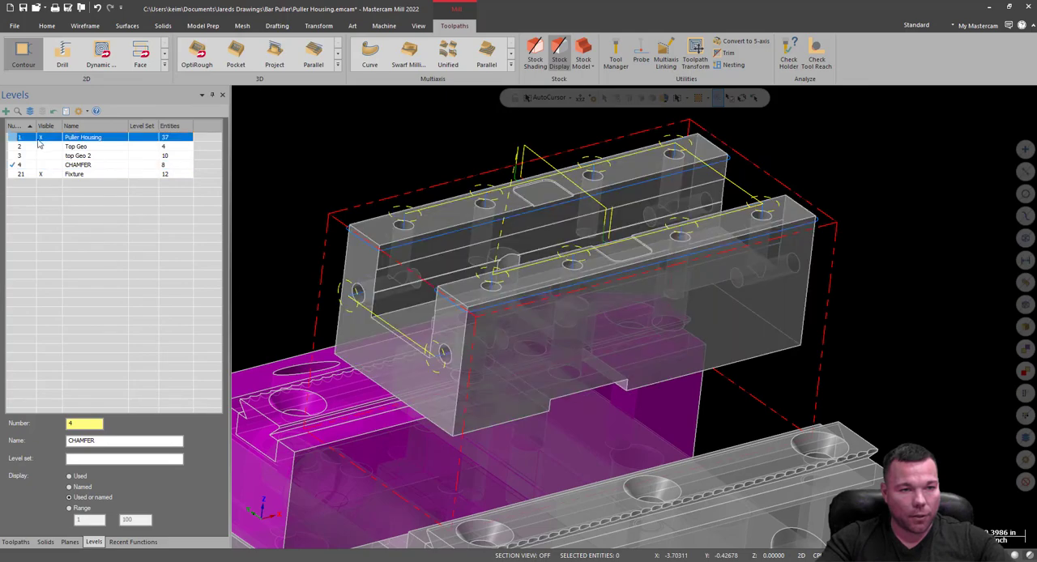
pyautogui.click(22, 138)
# Start a contour toolpath and chain the solid edge of the slot floor at the end face of the puller housing.
pyautogui.moveTo(449, 321)
pyautogui.mouseDown(button='middle')
pyautogui.moveTo(473, 342)
pyautogui.moveTo(446, 353)
pyautogui.moveTo(395, 339)
pyautogui.moveTo(367, 315)
pyautogui.mouseUp(button='middle')
pyautogui.scroll(5, 368, 320)
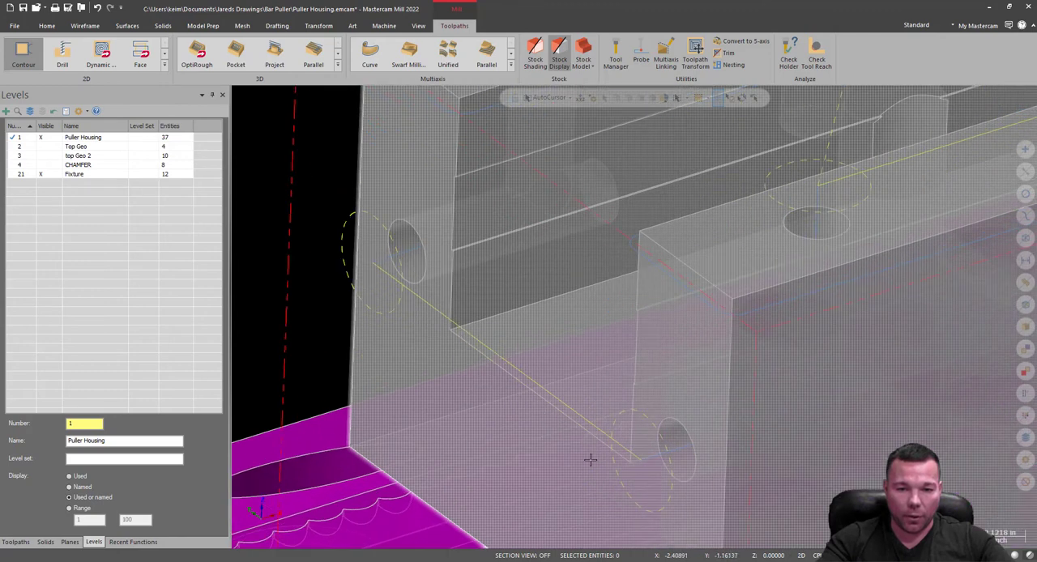
pyautogui.scroll(-2, 499, 348)
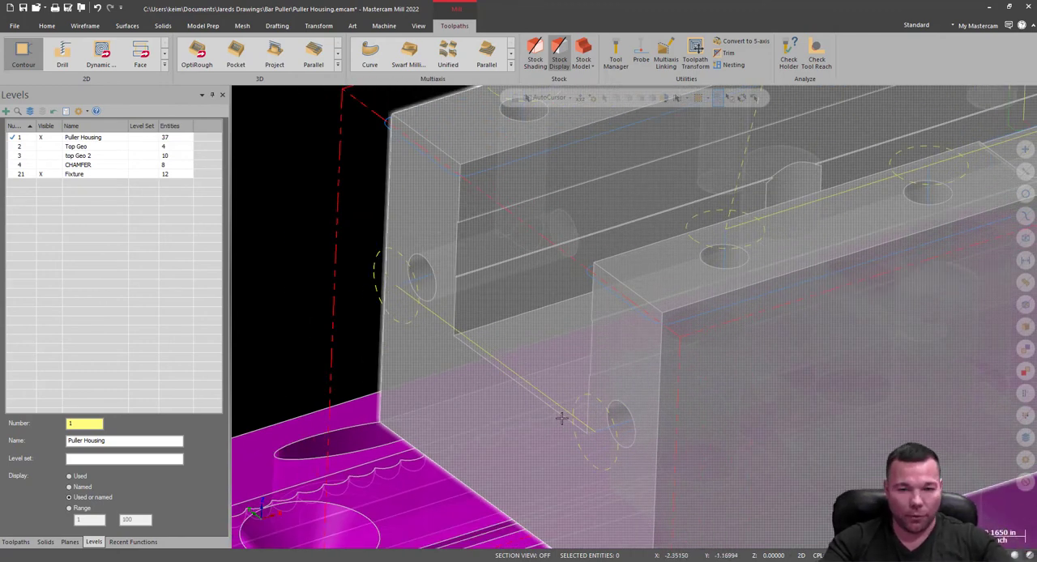
pyautogui.moveTo(586, 347)
pyautogui.mouseDown(button='middle')
pyautogui.moveTo(559, 332)
pyautogui.moveTo(575, 337)
pyautogui.mouseUp(button='middle')
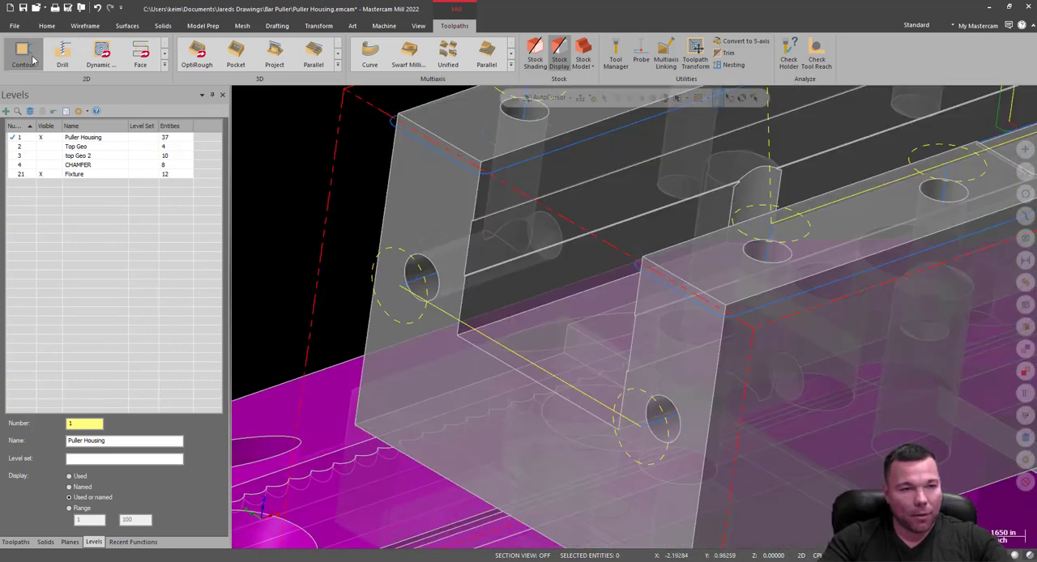
pyautogui.click(29, 55)
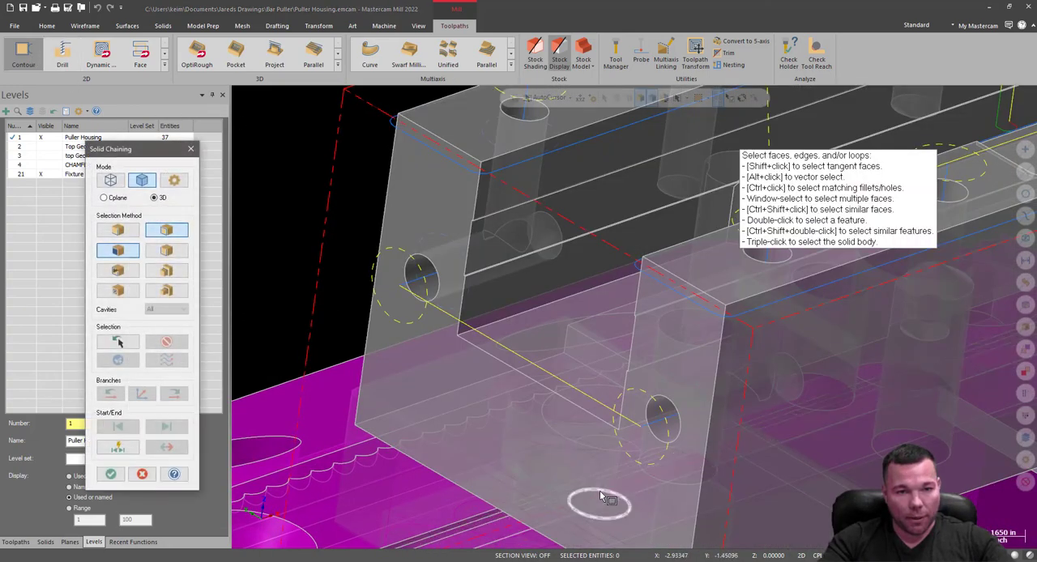
pyautogui.click(128, 235)
pyautogui.click(133, 251)
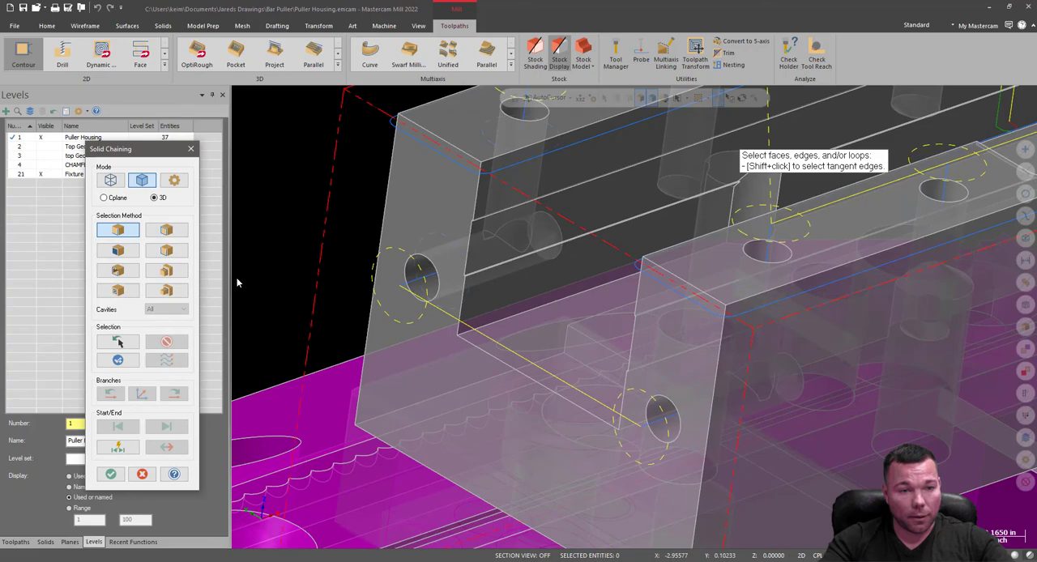
pyautogui.click(567, 399)
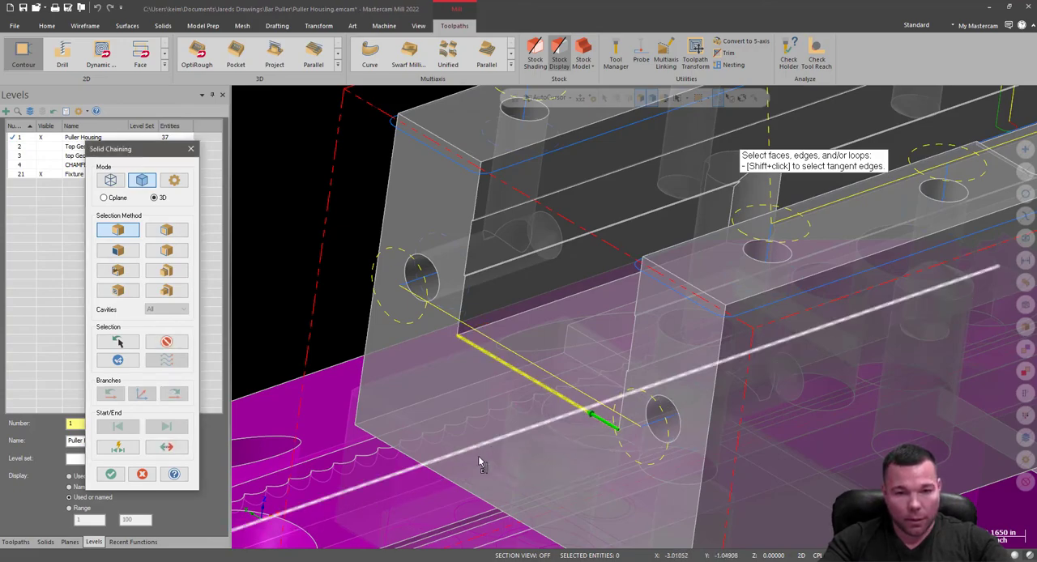
pyautogui.scroll(-6, 353, 452)
pyautogui.moveTo(675, 401); pyautogui.dragTo(668, 370, button='middle')
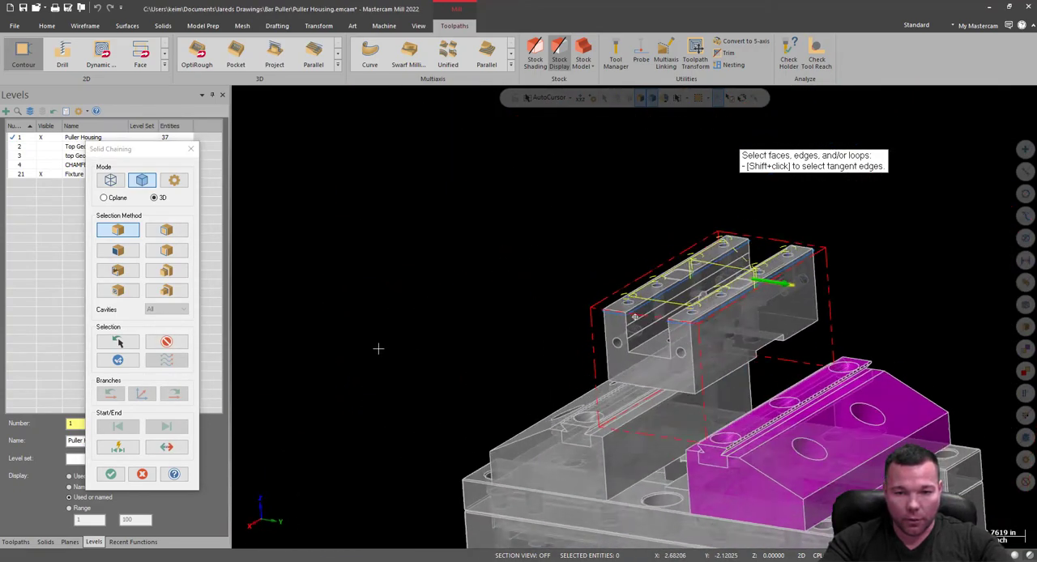
pyautogui.scroll(3, 668, 370)
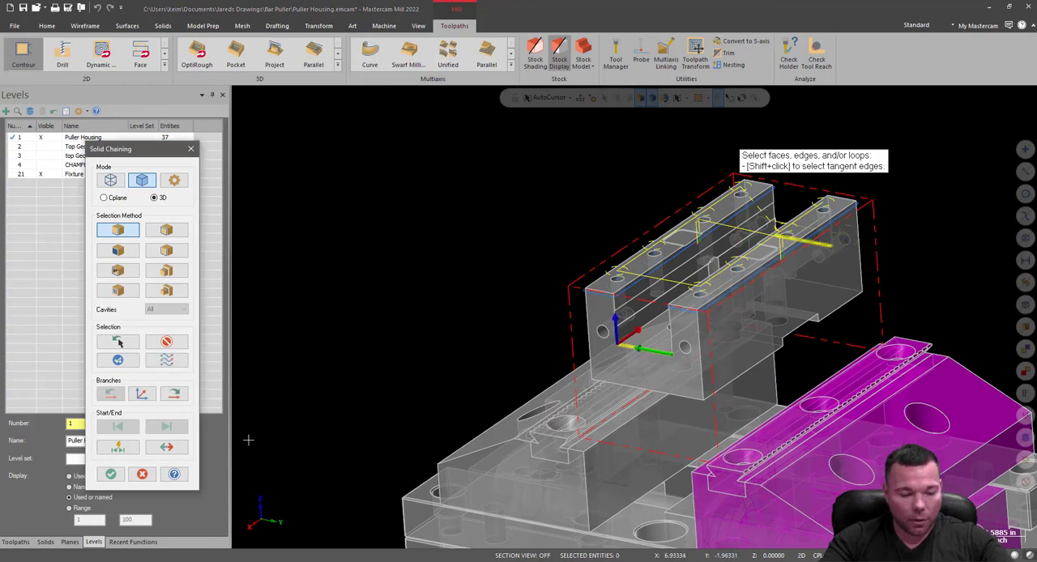
pyautogui.click(111, 475)
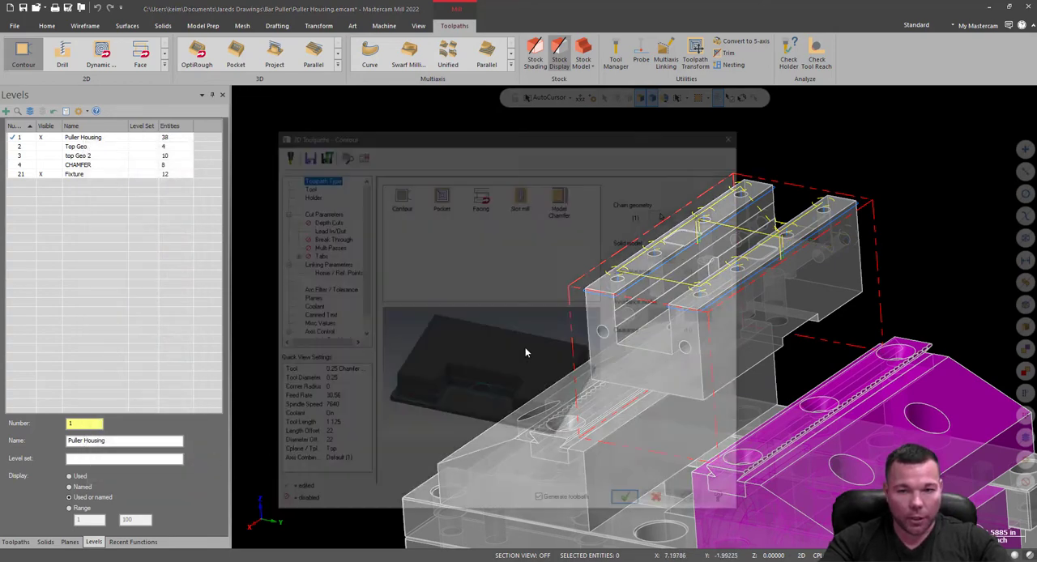
# Check the 0.25 chamfer mill and switch the 2D chamfer to a top offset of .002.
pyautogui.click(324, 185)
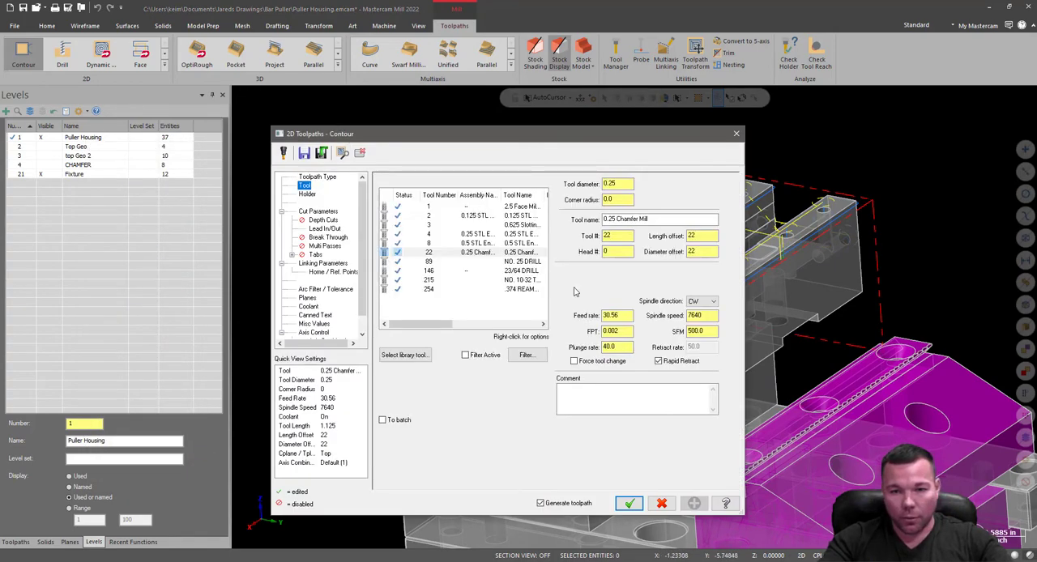
pyautogui.click(318, 212)
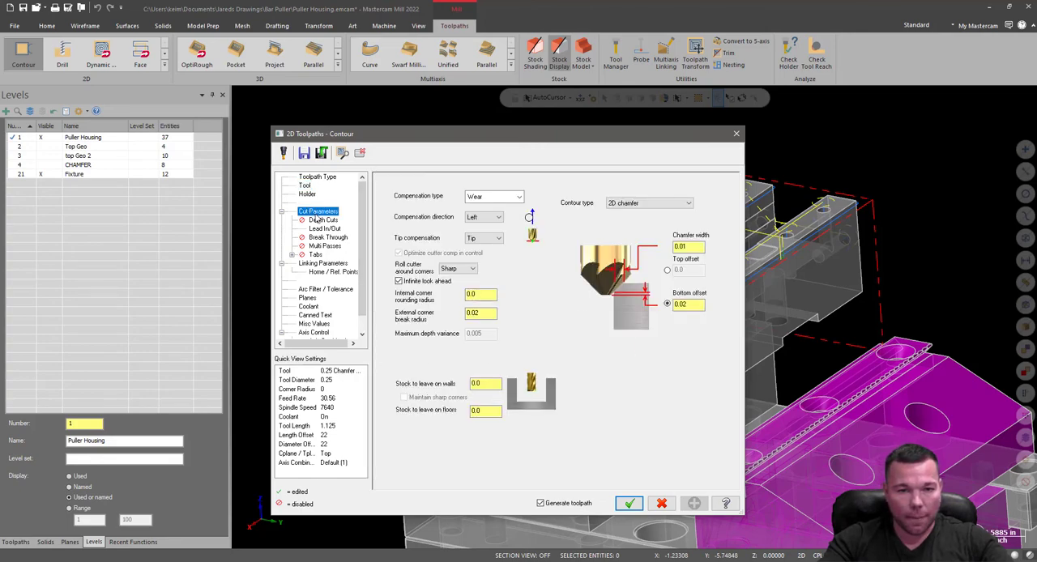
pyautogui.click(667, 271)
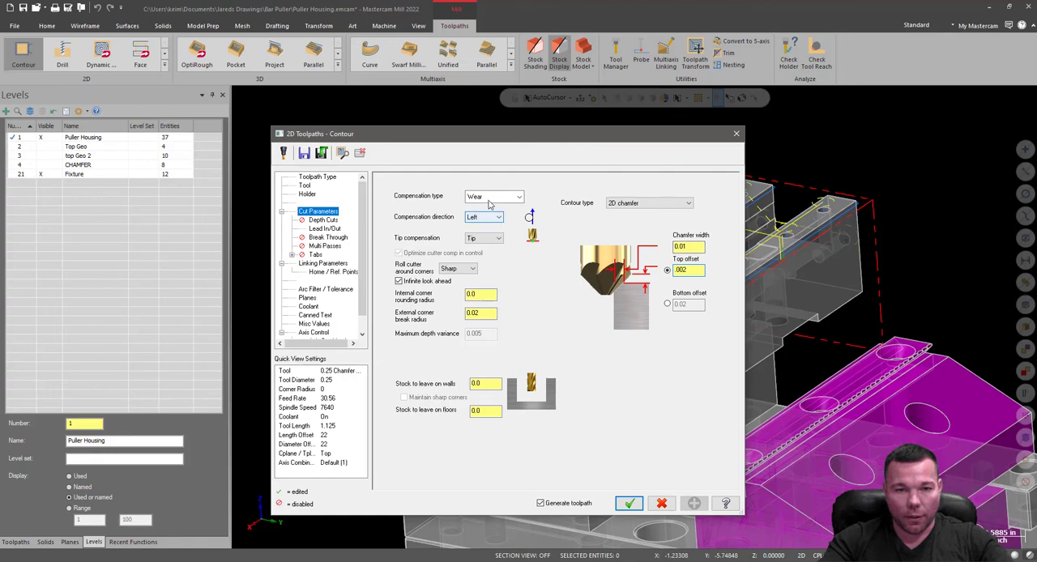
# Turn off the entry and exit moves, and shorten the start and end of the contour by 25%.
pyautogui.click(318, 221)
pyautogui.click(318, 230)
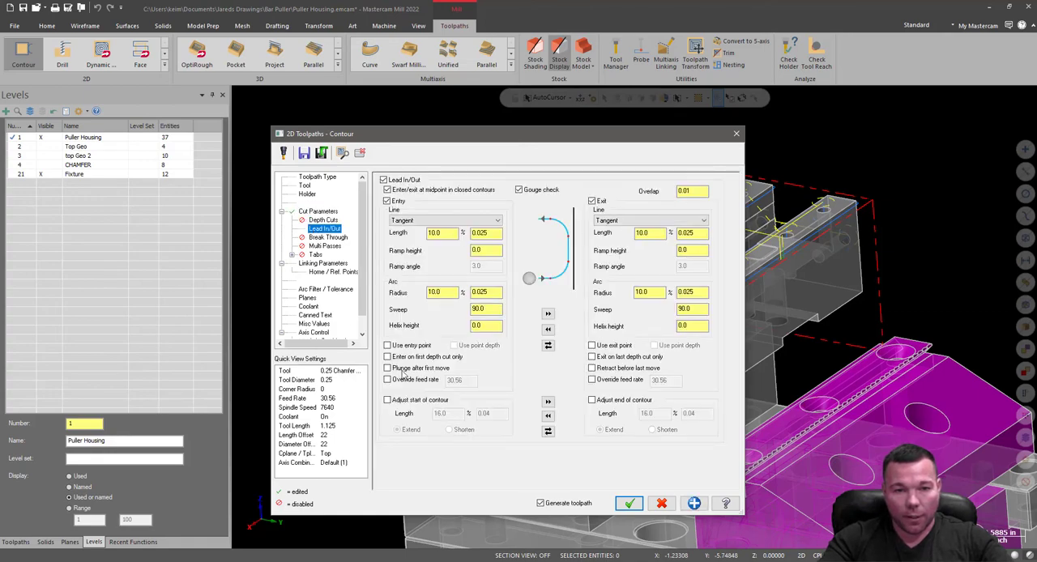
pyautogui.click(387, 201)
pyautogui.click(592, 201)
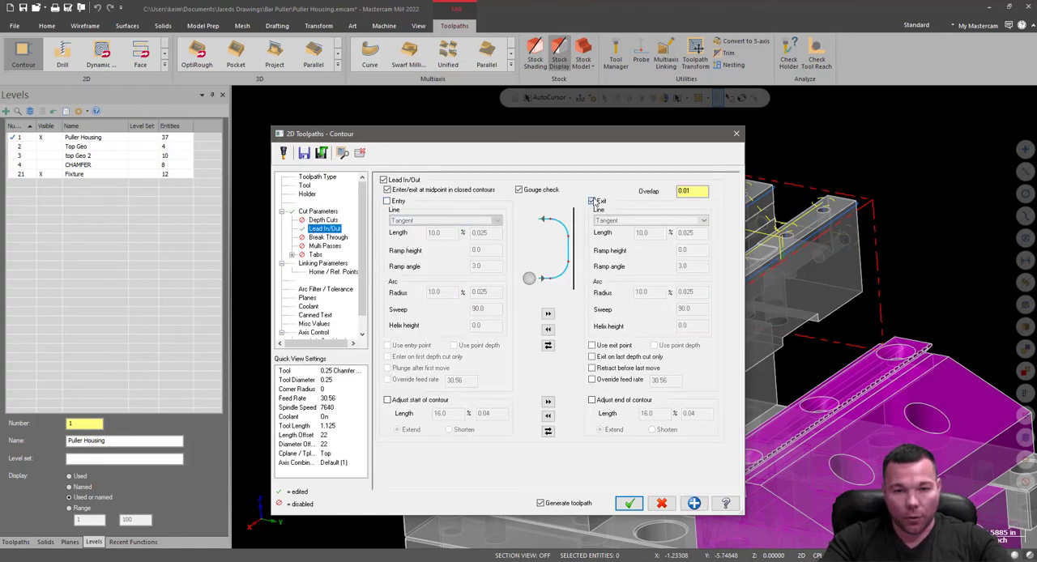
pyautogui.click(388, 401)
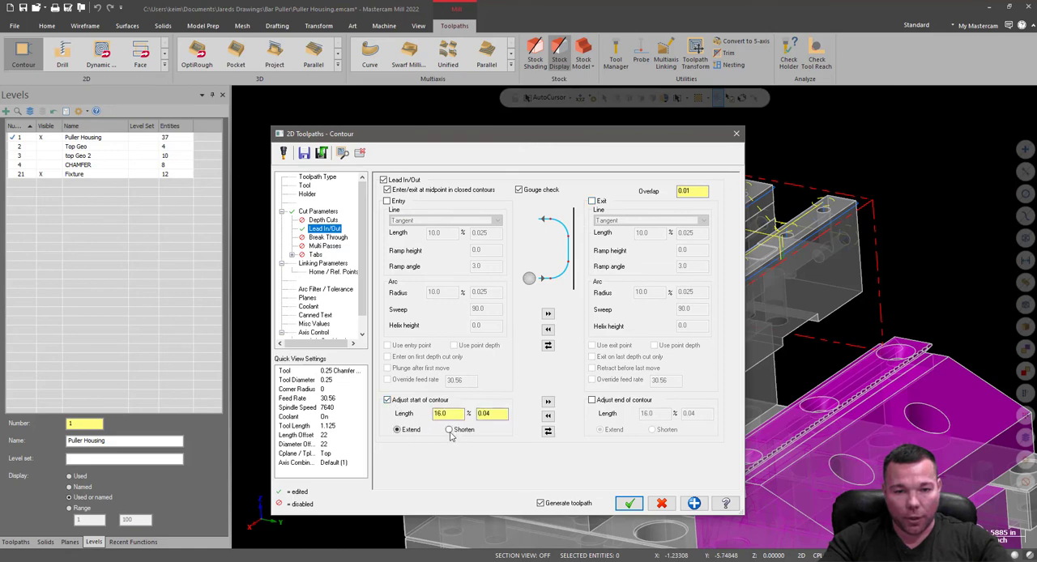
pyautogui.click(592, 401)
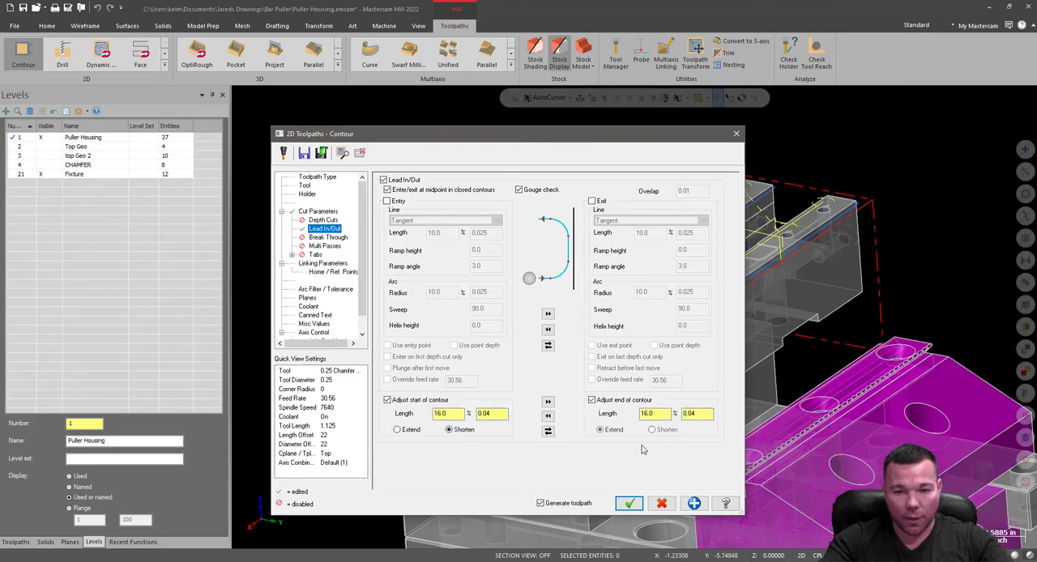
pyautogui.doubleClick(459, 415)
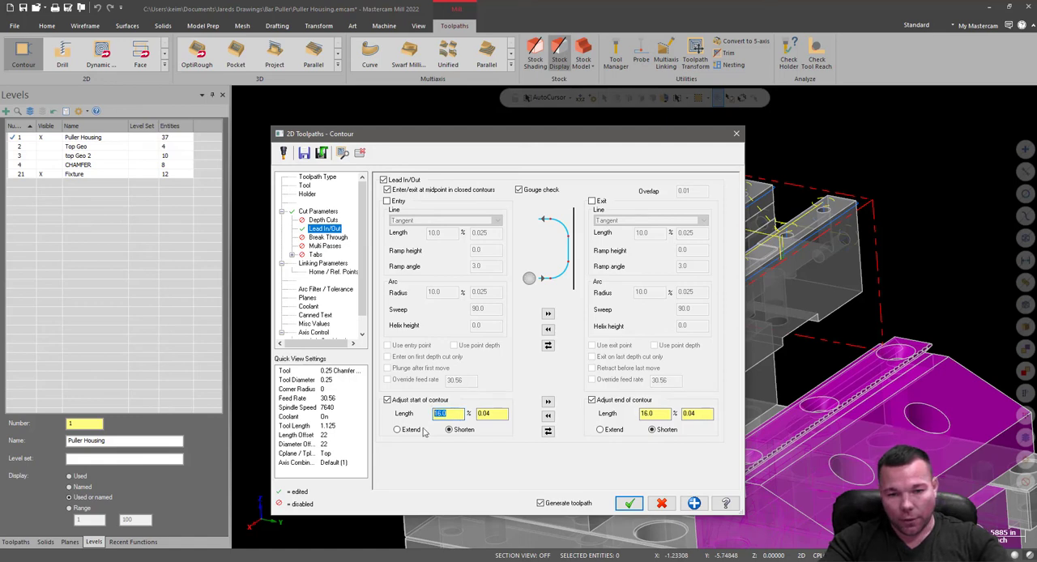
pyautogui.write('25')
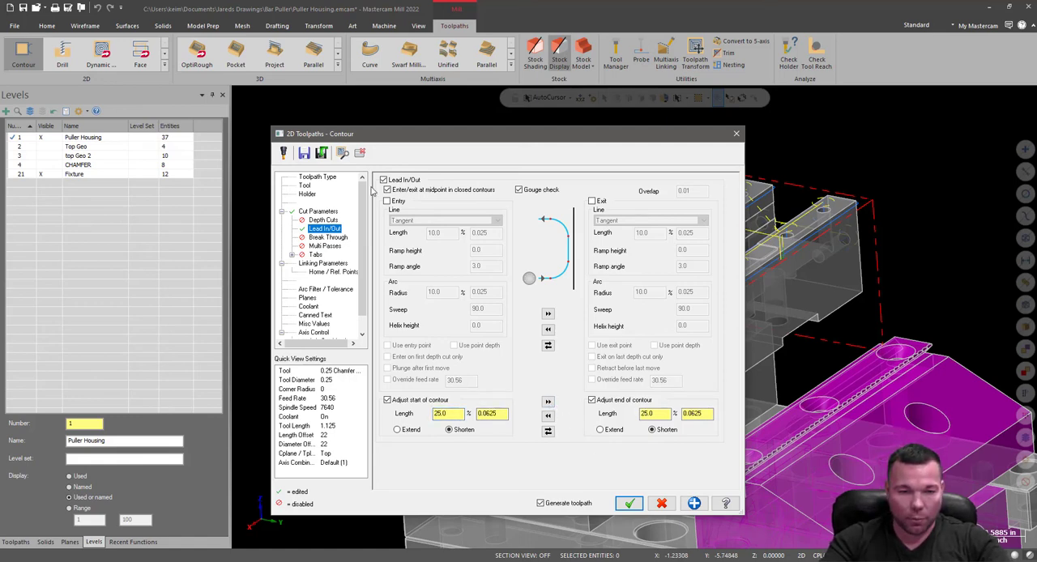
# Review the break through, multi passes and tabs settings, and set the top of stock to 0.
pyautogui.click(321, 237)
pyautogui.click(324, 246)
pyautogui.click(316, 254)
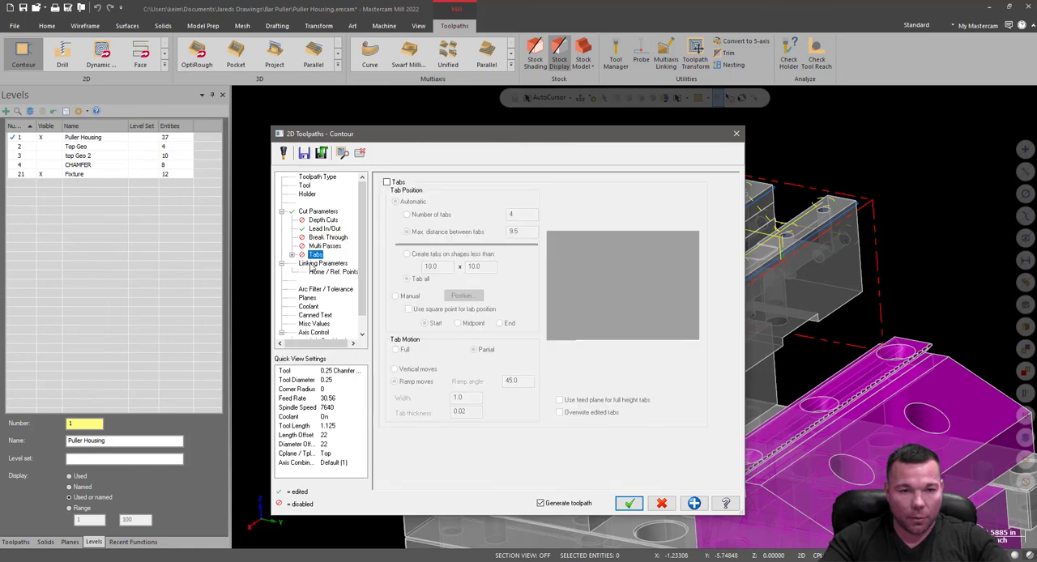
pyautogui.click(323, 263)
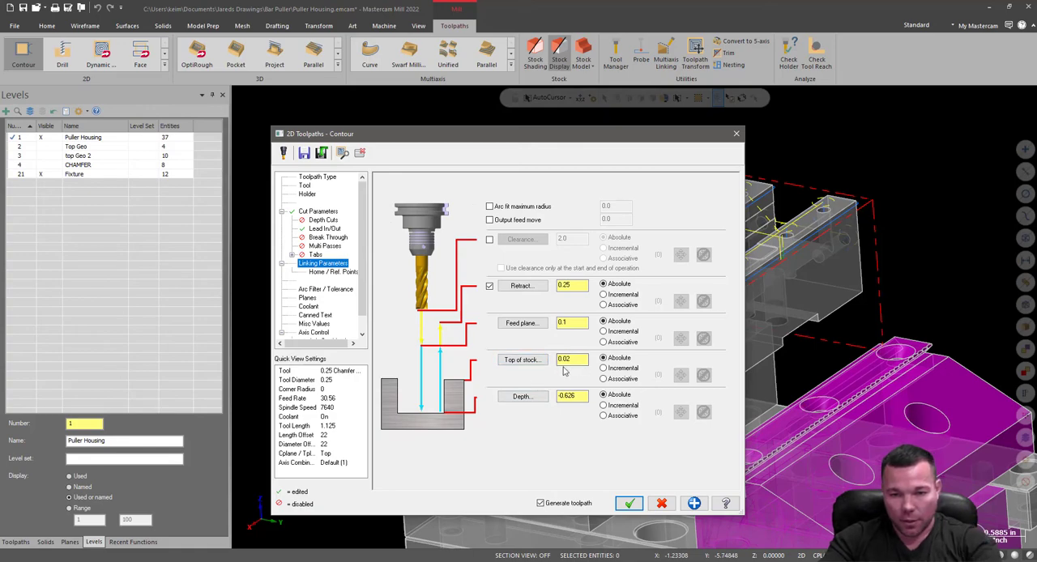
pyautogui.moveTo(577, 362); pyautogui.dragTo(538, 363)
pyautogui.write('0')
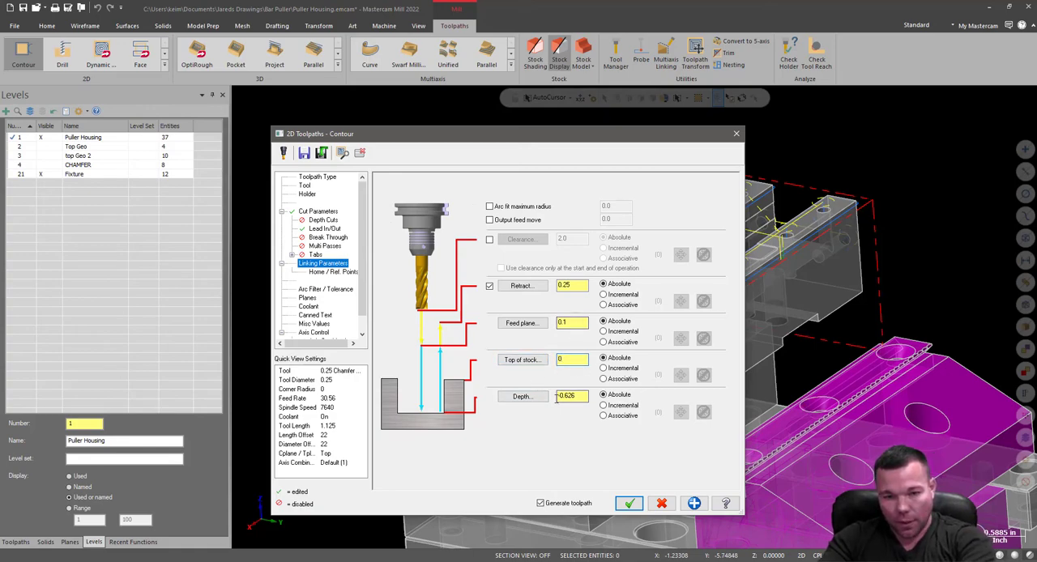
pyautogui.moveTo(615, 142); pyautogui.dragTo(388, 93)
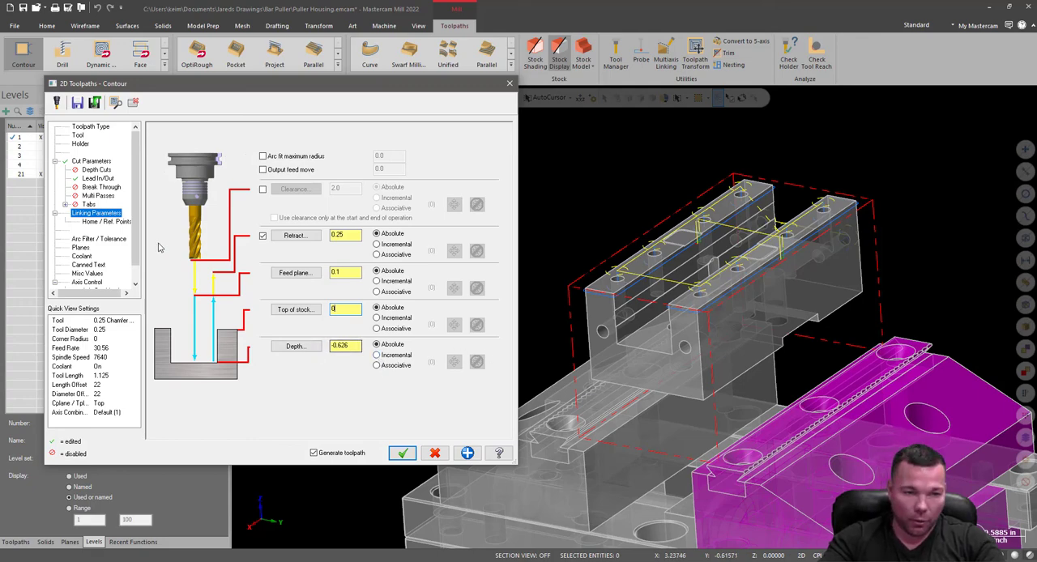
# Check the tolerance, planes and coolant settings, and generate the slot edge chamfer toolpath.
pyautogui.click(81, 248)
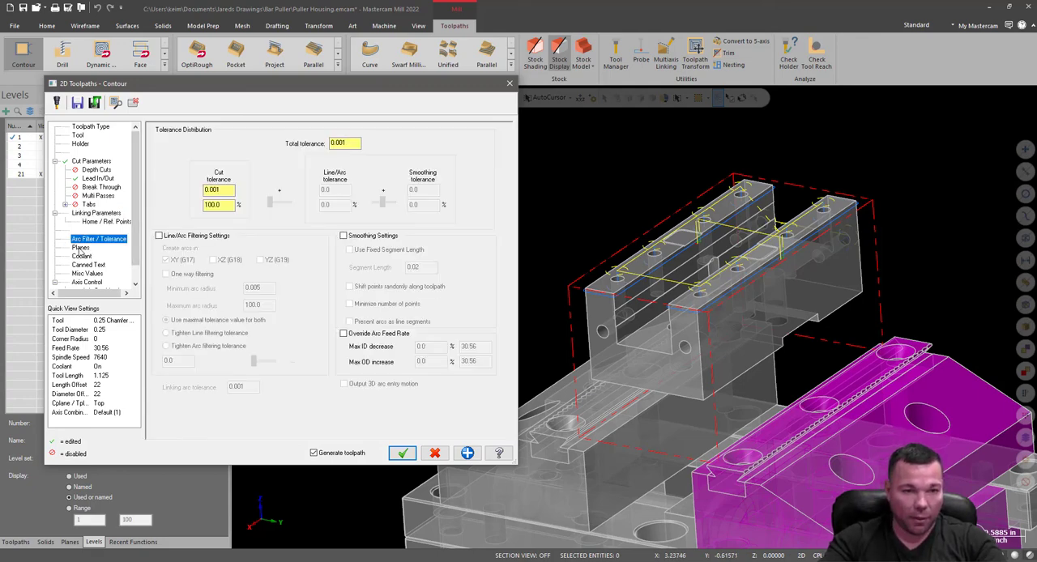
pyautogui.click(81, 248)
pyautogui.click(83, 257)
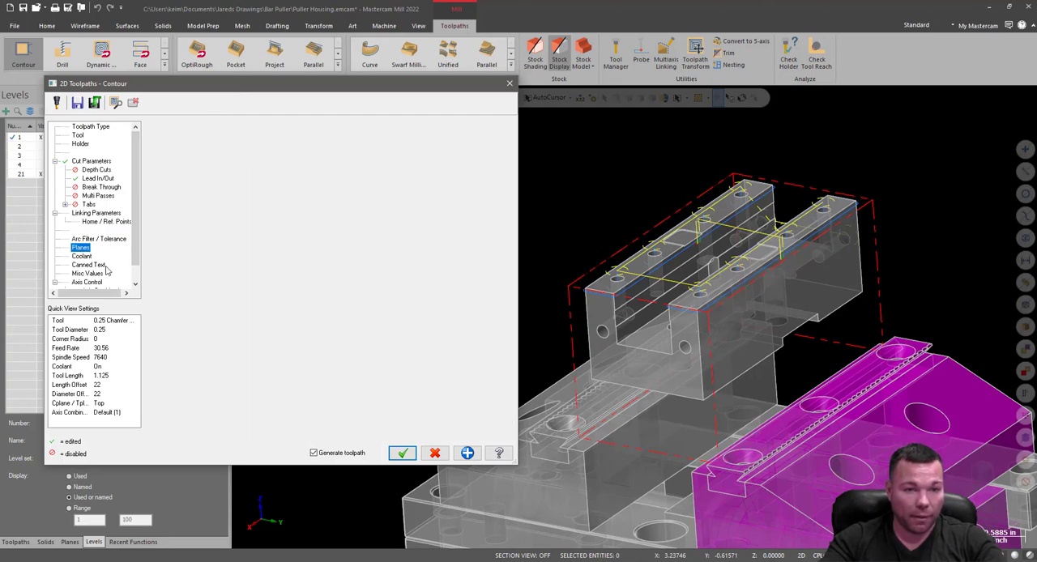
pyautogui.click(84, 256)
pyautogui.click(402, 453)
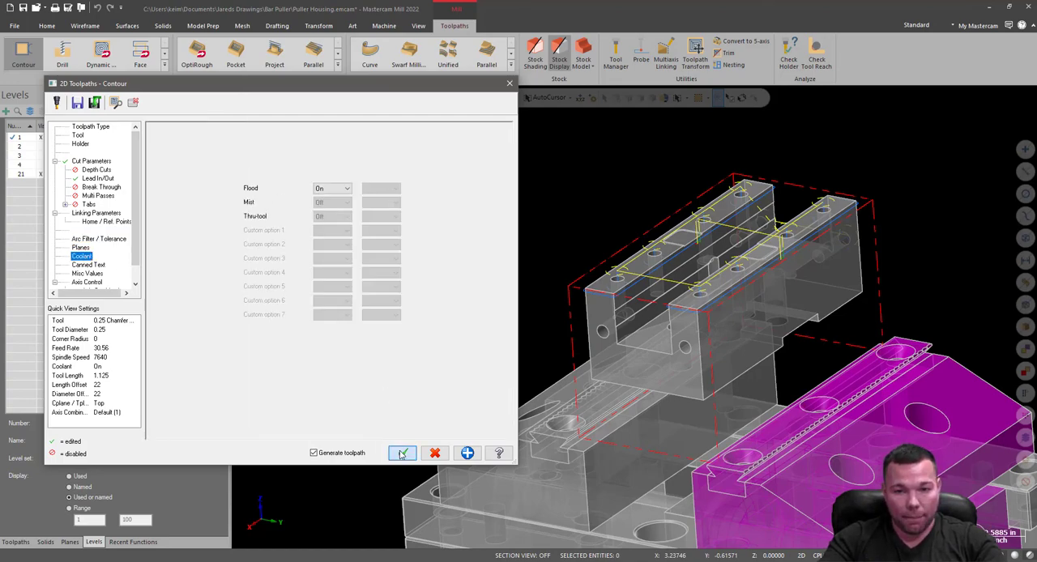
# Backplot operation 23 and inspect the chamfer tool's position against the slot edge at the housing's end face.
pyautogui.scroll(5, 731, 303)
pyautogui.moveTo(731, 303)
pyautogui.mouseDown(button='middle')
pyautogui.moveTo(705, 260)
pyautogui.moveTo(690, 319)
pyautogui.moveTo(698, 336)
pyautogui.mouseUp(button='middle')
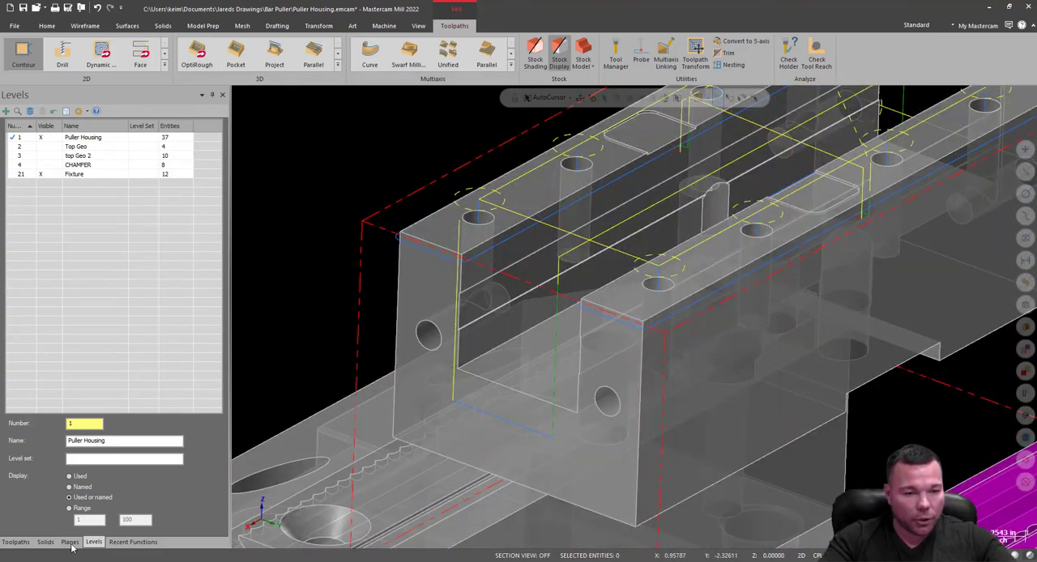
pyautogui.click(16, 542)
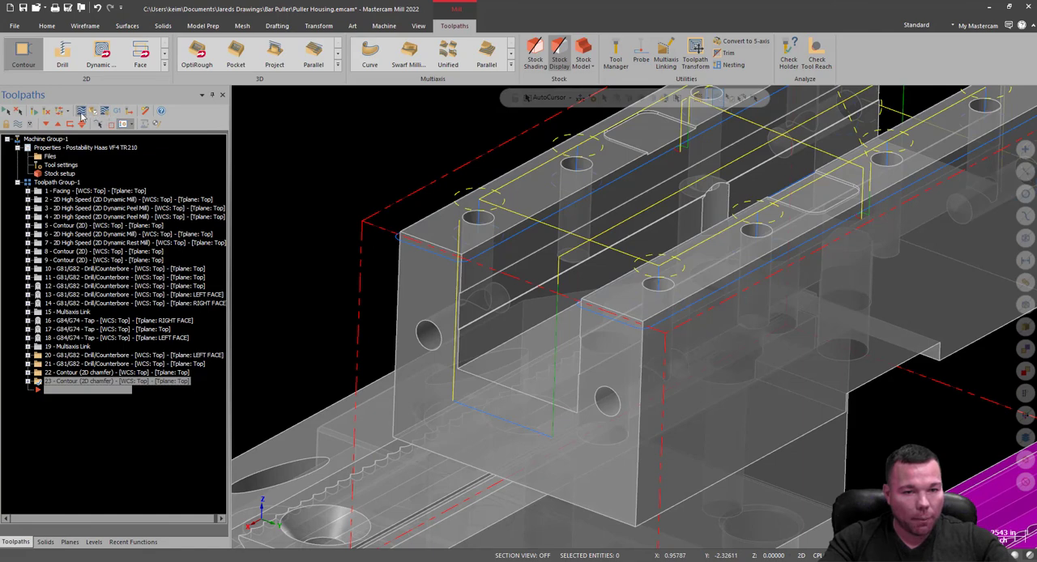
pyautogui.click(81, 113)
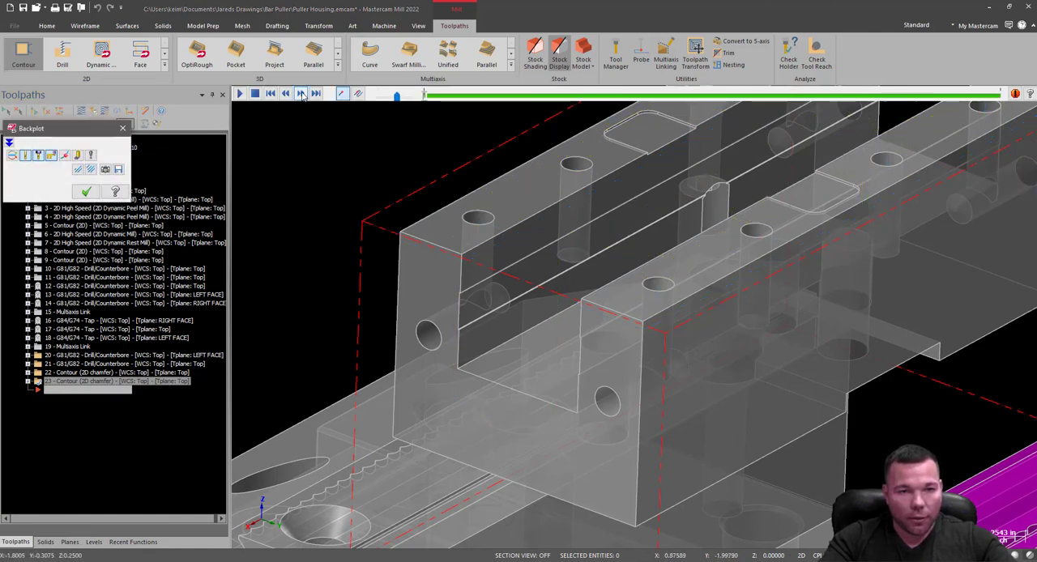
pyautogui.click(301, 94)
pyautogui.click(301, 95)
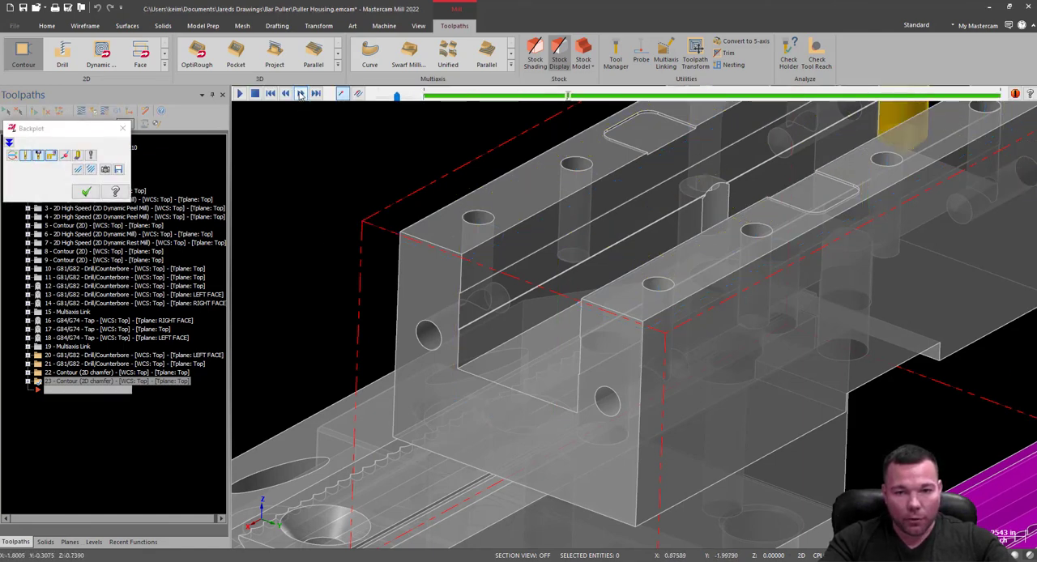
pyautogui.scroll(-2, 682, 292)
pyautogui.moveTo(682, 292)
pyautogui.mouseDown(button='middle')
pyautogui.moveTo(868, 246)
pyautogui.moveTo(456, 232)
pyautogui.moveTo(446, 257)
pyautogui.mouseUp(button='middle')
pyautogui.scroll(2, 851, 300)
pyautogui.scroll(5, 924, 282)
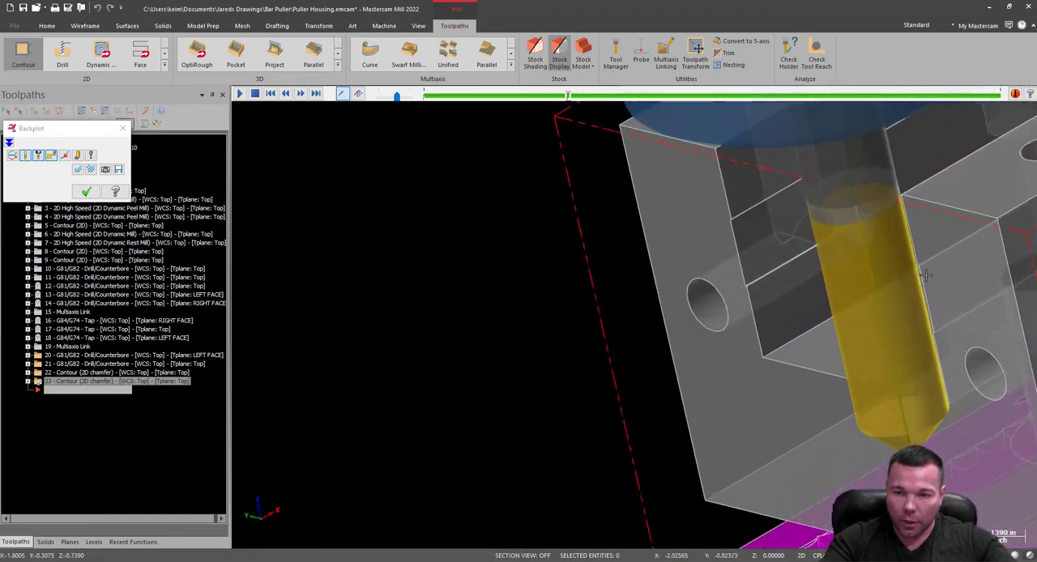
pyautogui.moveTo(924, 282); pyautogui.dragTo(944, 182, button='middle')
pyautogui.click(123, 128)
# Examine the chamfer toolpaths around the housing and the shallow pocket edges on top of both rails.
pyautogui.scroll(-6, 611, 286)
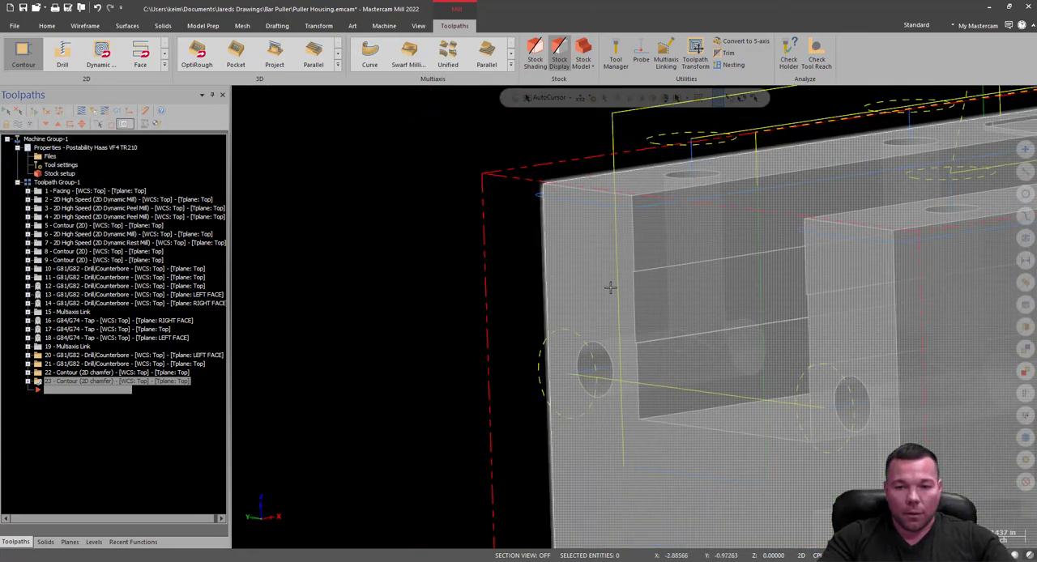
pyautogui.moveTo(611, 287); pyautogui.dragTo(892, 347, button='middle')
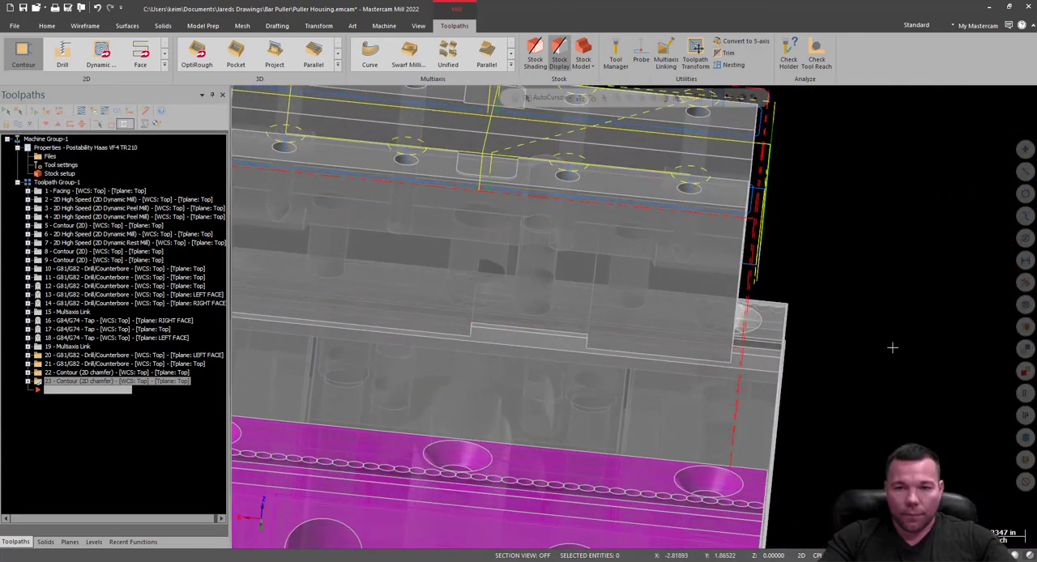
pyautogui.scroll(-6, 892, 348)
pyautogui.scroll(5, 718, 296)
pyautogui.keyDown('shift'); pyautogui.moveTo(718, 296); pyautogui.dragTo(757, 290, button='middle'); pyautogui.keyUp('shift')
pyautogui.scroll(4, 691, 315)
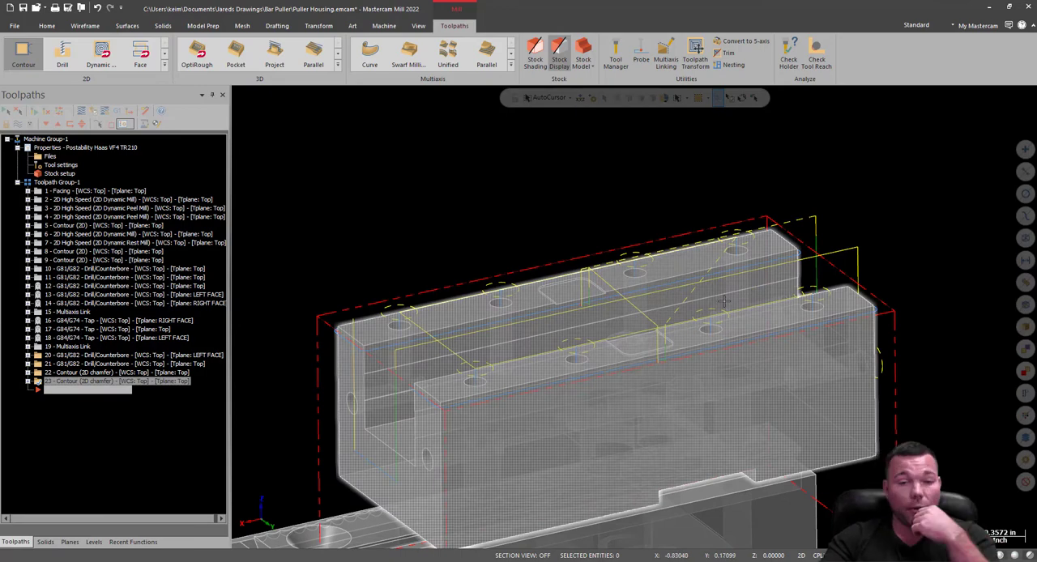
pyautogui.scroll(5, 571, 314)
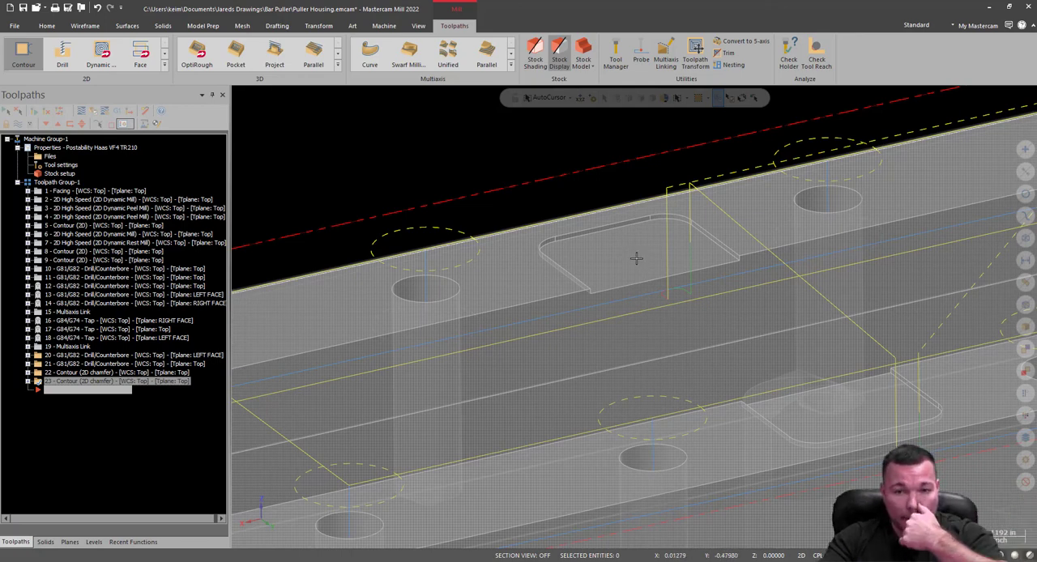
pyautogui.scroll(-4, 669, 256)
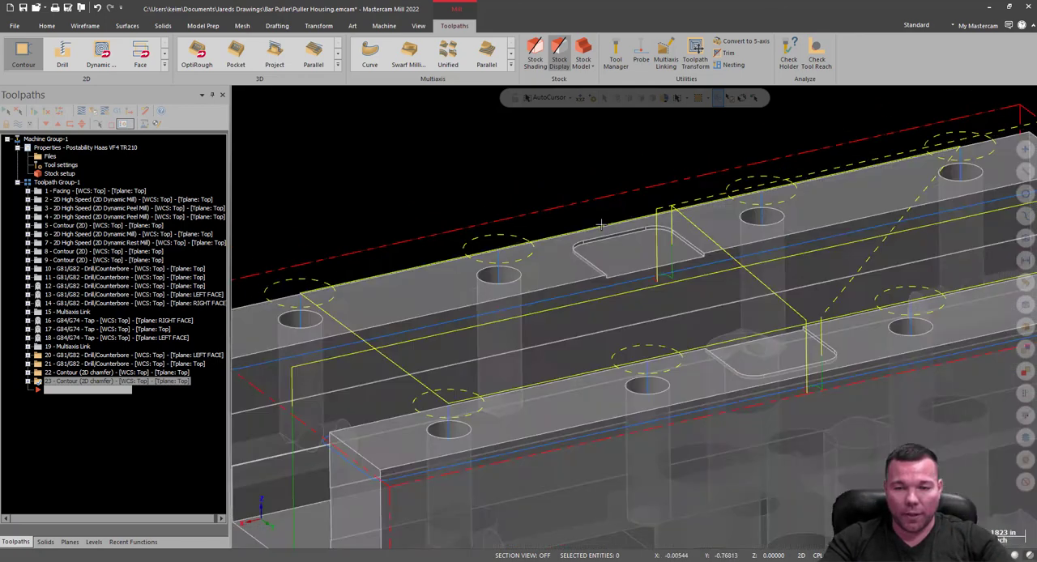
# Set the RIGHT FACE plane as the active construction and tool plane, leaving the WCS on Top.
pyautogui.moveTo(665, 307); pyautogui.dragTo(705, 291, button='middle')
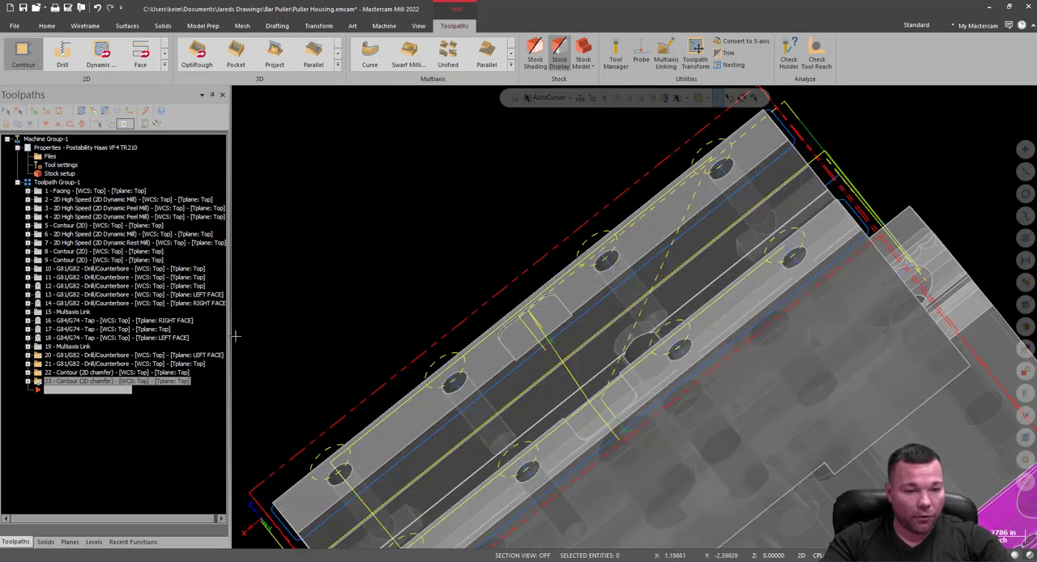
pyautogui.scroll(-2, 557, 394)
pyautogui.scroll(-2, 555, 381)
pyautogui.moveTo(596, 329); pyautogui.dragTo(220, 252, button='middle')
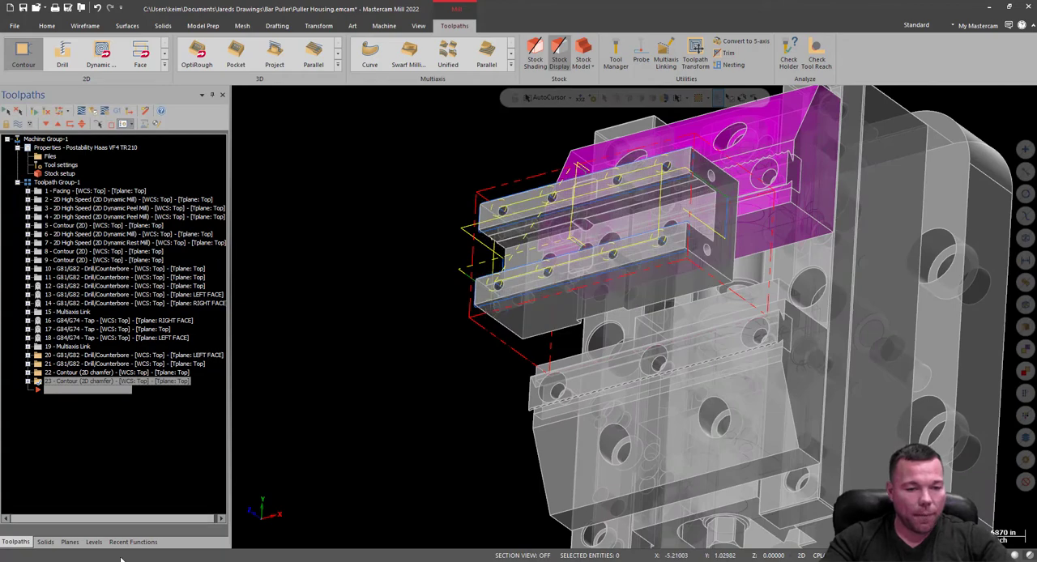
pyautogui.click(93, 542)
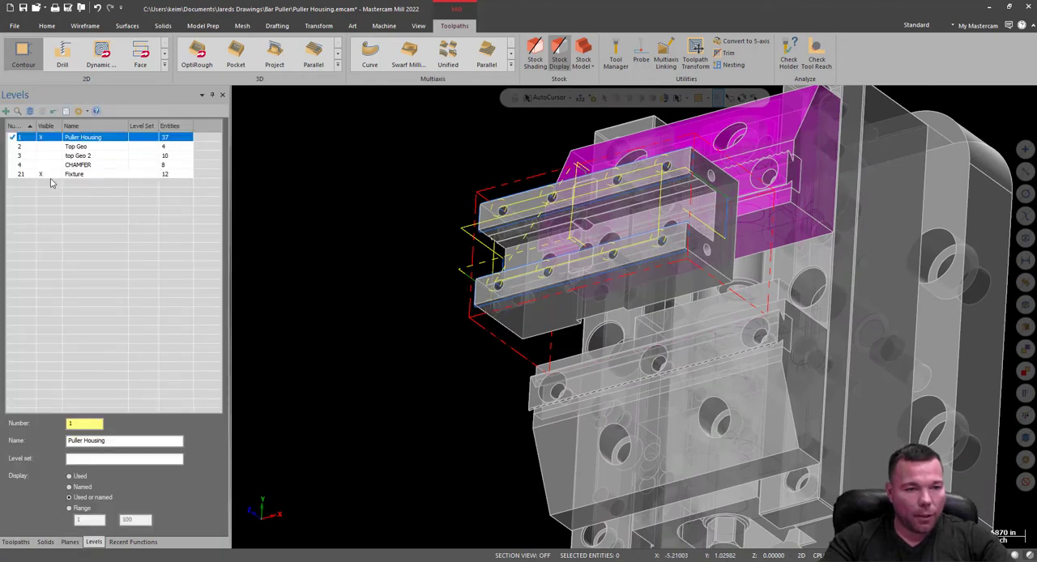
pyautogui.click(70, 542)
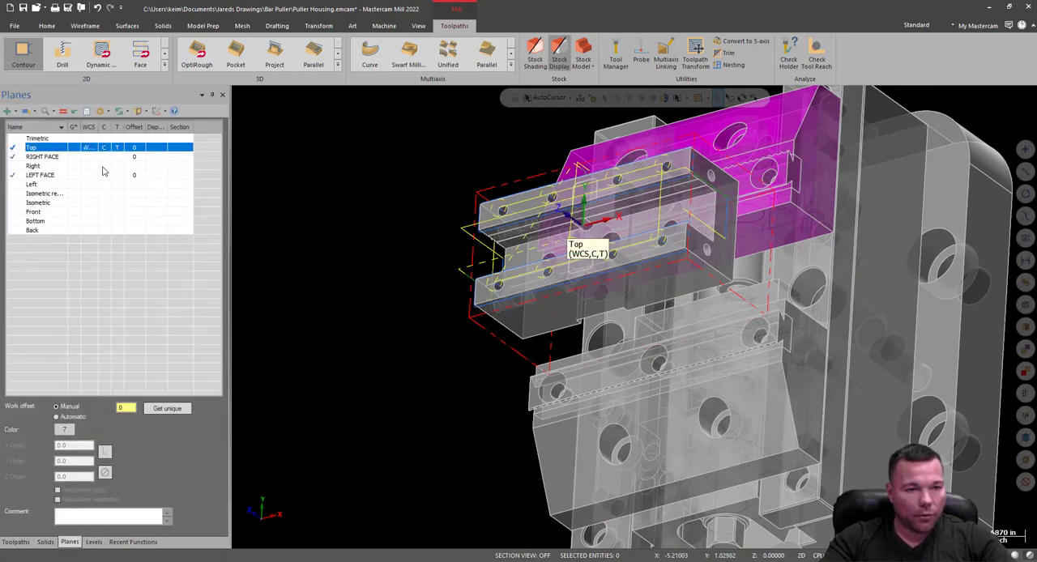
pyautogui.click(113, 158)
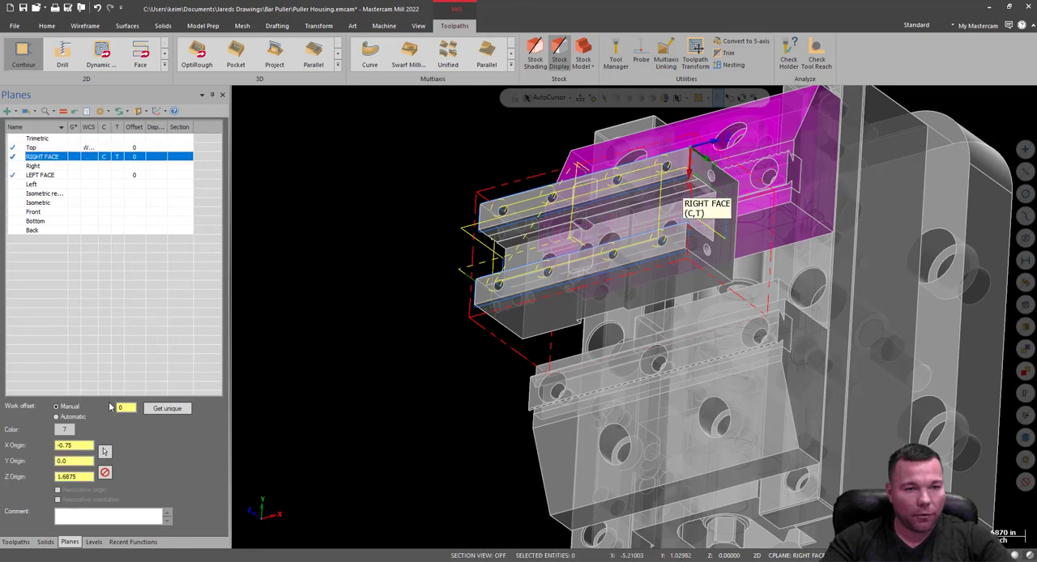
pyautogui.click(13, 543)
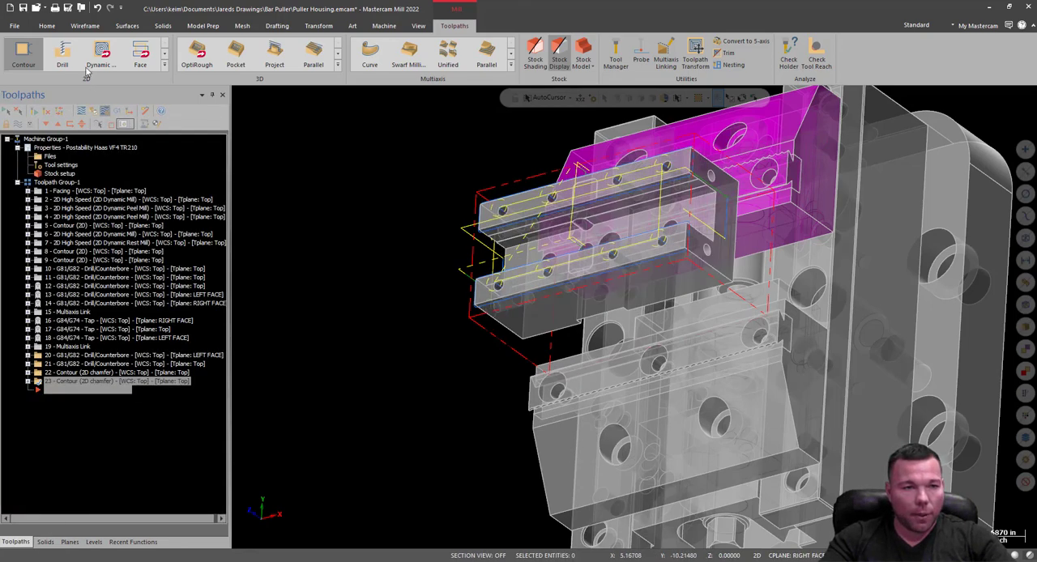
# Start a Drill toolpath on the two 0.156 diameter holes in the housing's right end face.
pyautogui.click(61, 55)
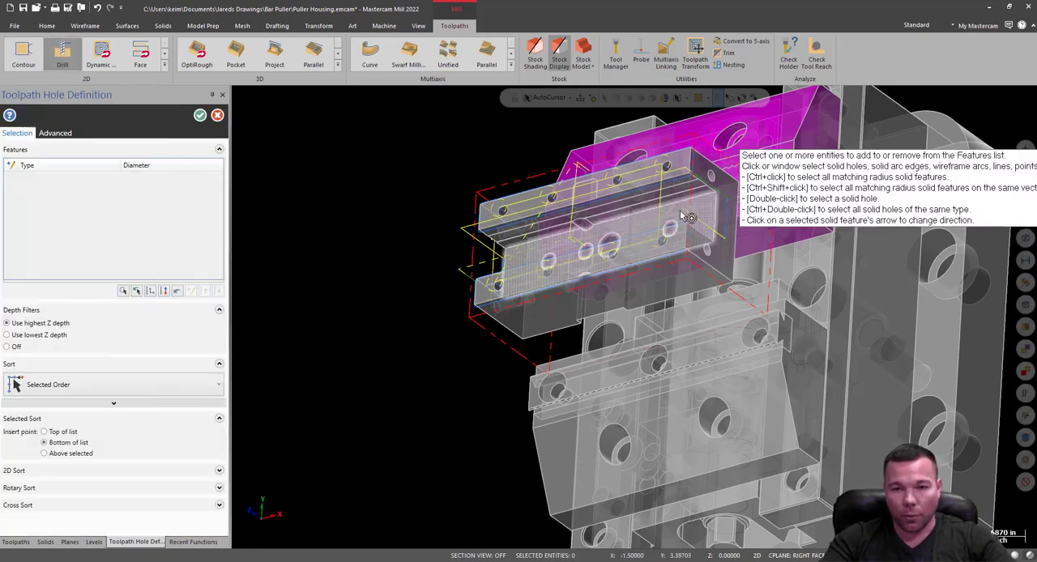
pyautogui.scroll(2, 739, 171)
pyautogui.scroll(4, 730, 172)
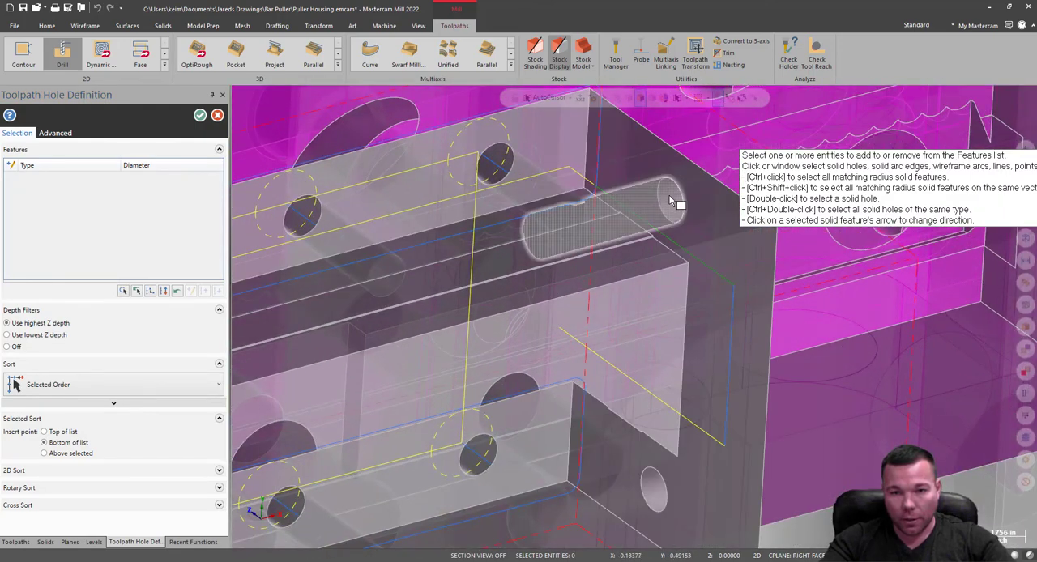
pyautogui.click(672, 201)
pyautogui.click(657, 484)
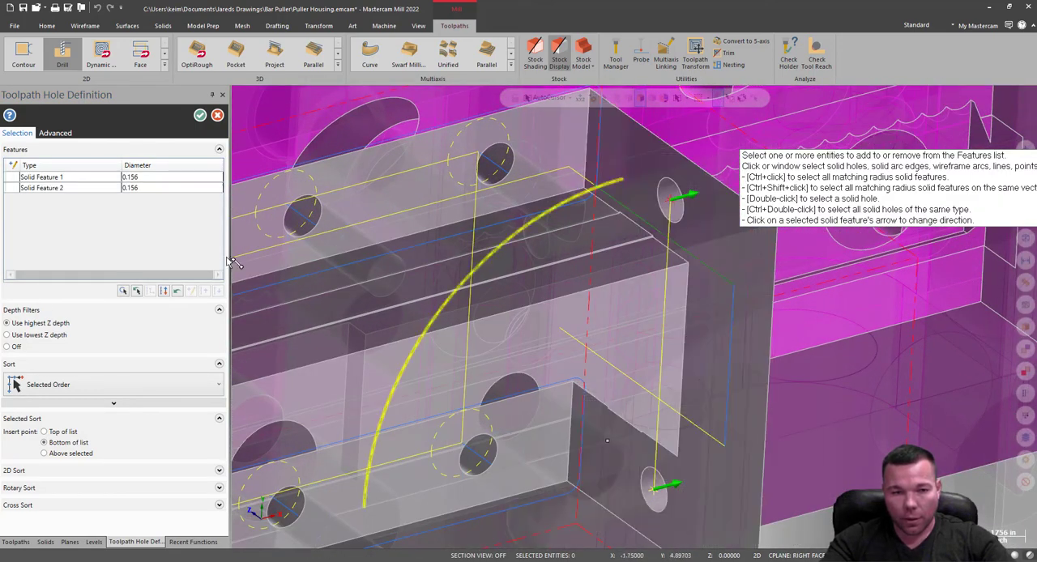
pyautogui.click(199, 115)
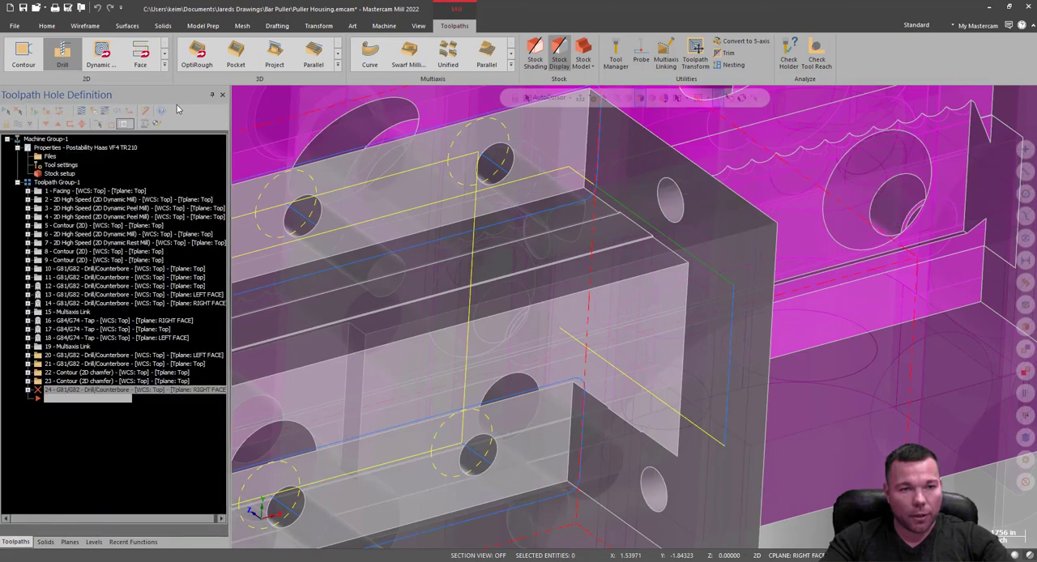
# Review the chamfer drilling operation's tool, holder, cut parameters, 3-axis output and hole segments.
pyautogui.click(77, 136)
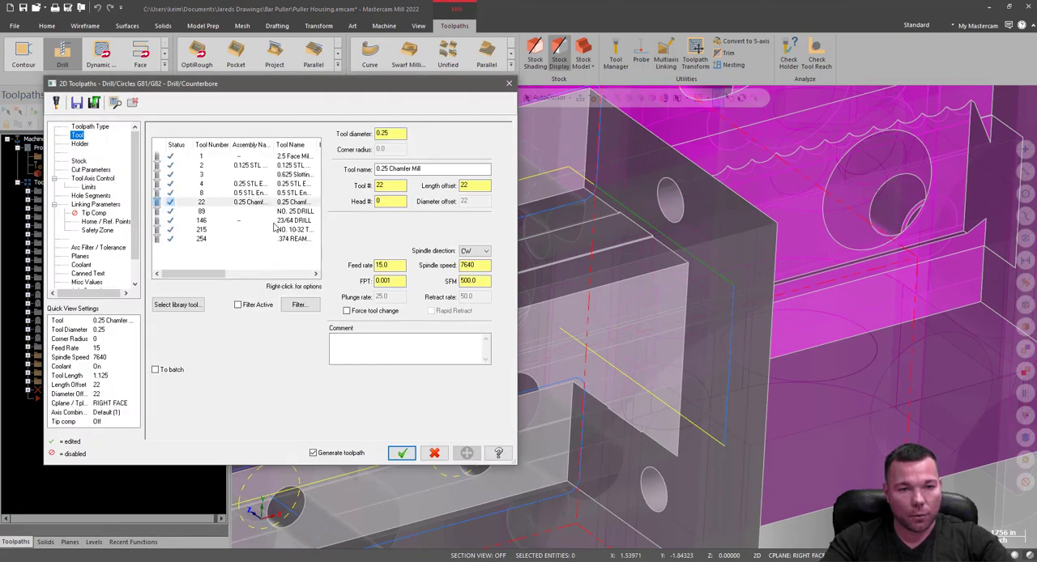
pyautogui.click(80, 143)
pyautogui.click(90, 170)
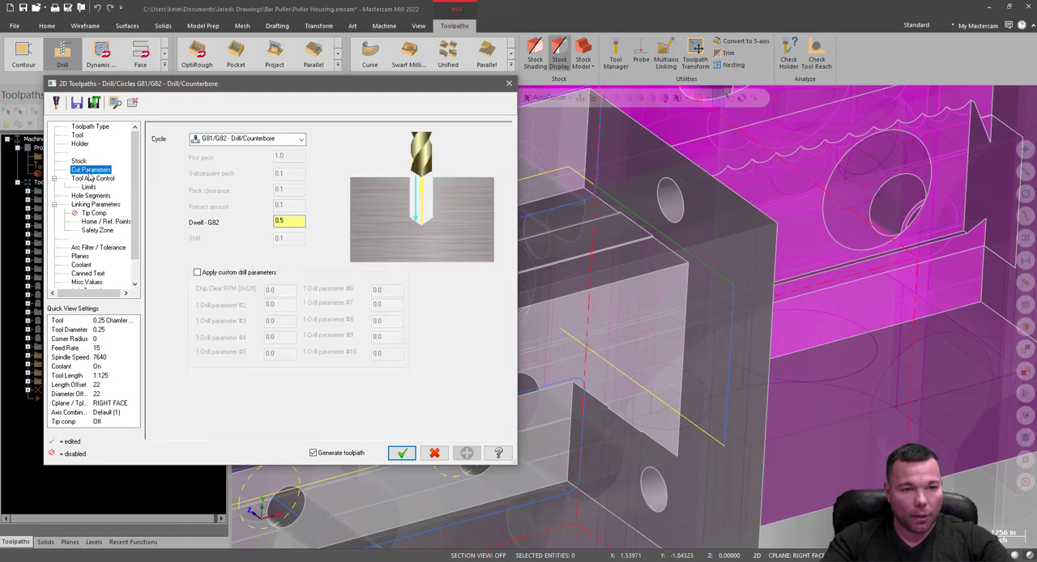
pyautogui.click(91, 178)
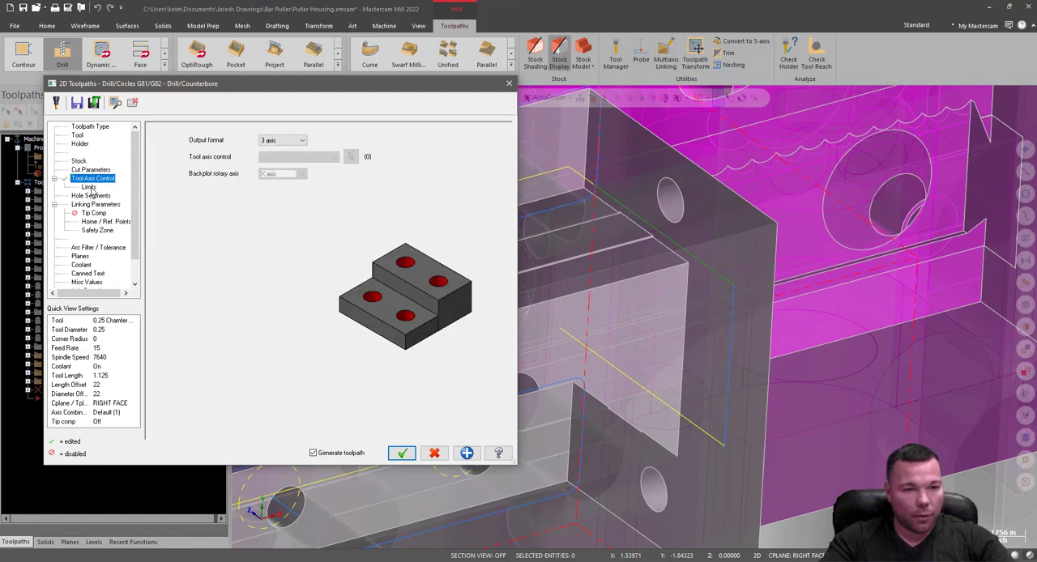
pyautogui.click(93, 195)
# Set the hole chamfering's top of stock to 0 and calculate its depth as -0.09.
pyautogui.click(95, 205)
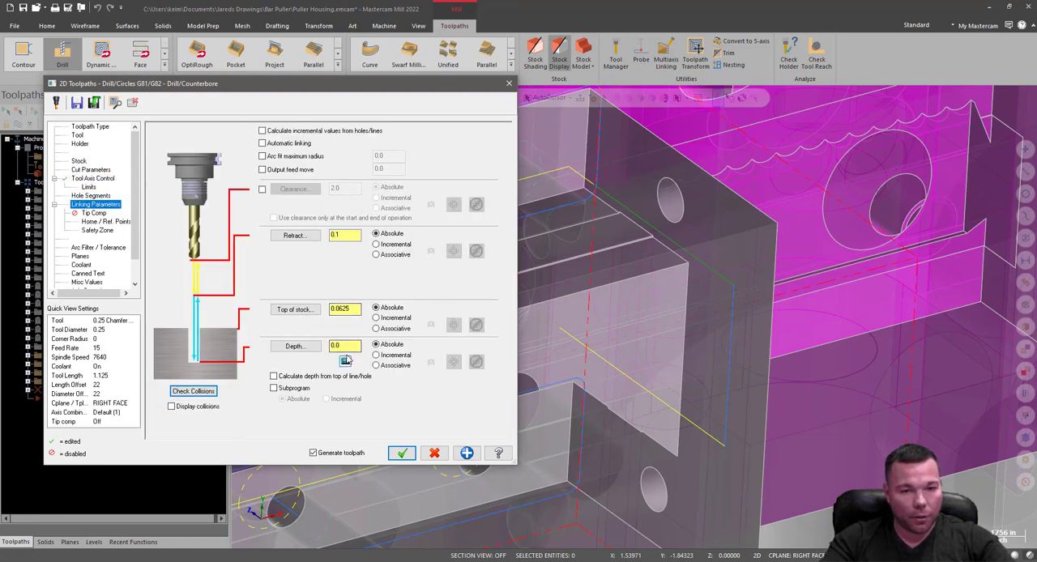
pyautogui.doubleClick(344, 309)
pyautogui.write('0')
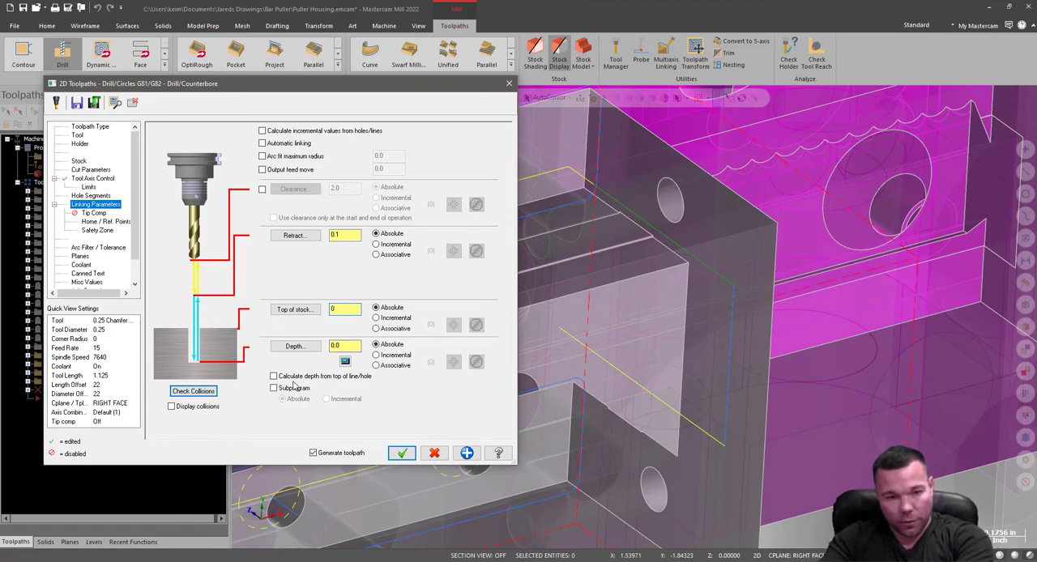
pyautogui.click(344, 362)
pyautogui.click(223, 327)
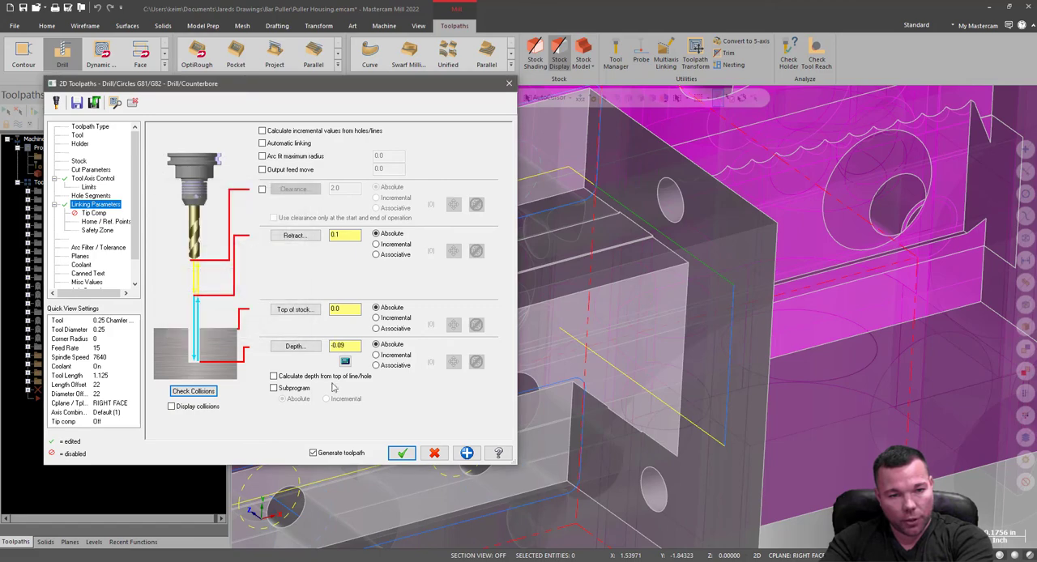
# Check the tip compensation, planes and coolant settings, and generate the right face hole chamfering toolpath.
pyautogui.click(93, 213)
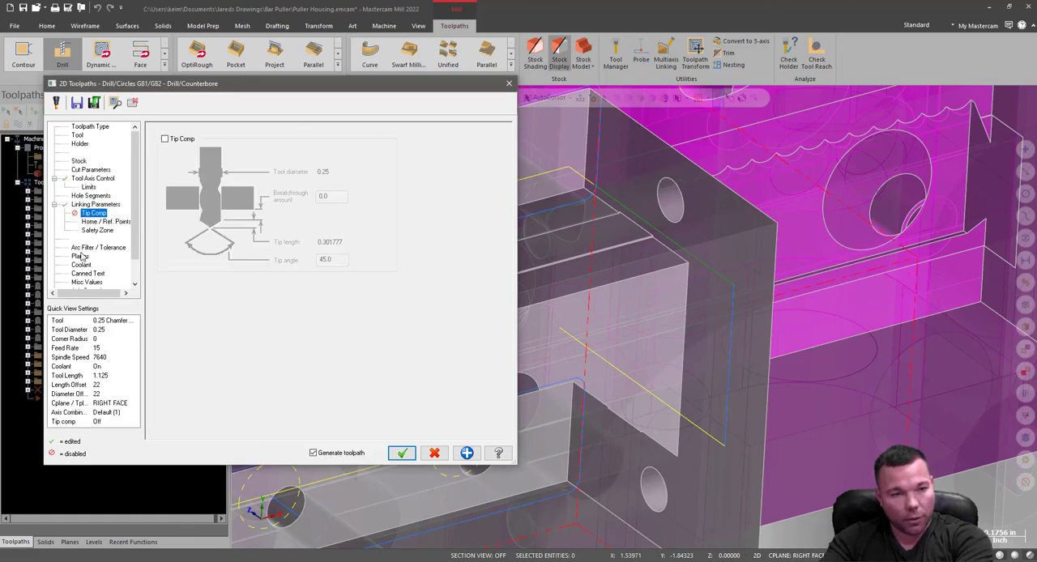
pyautogui.click(79, 256)
pyautogui.click(82, 267)
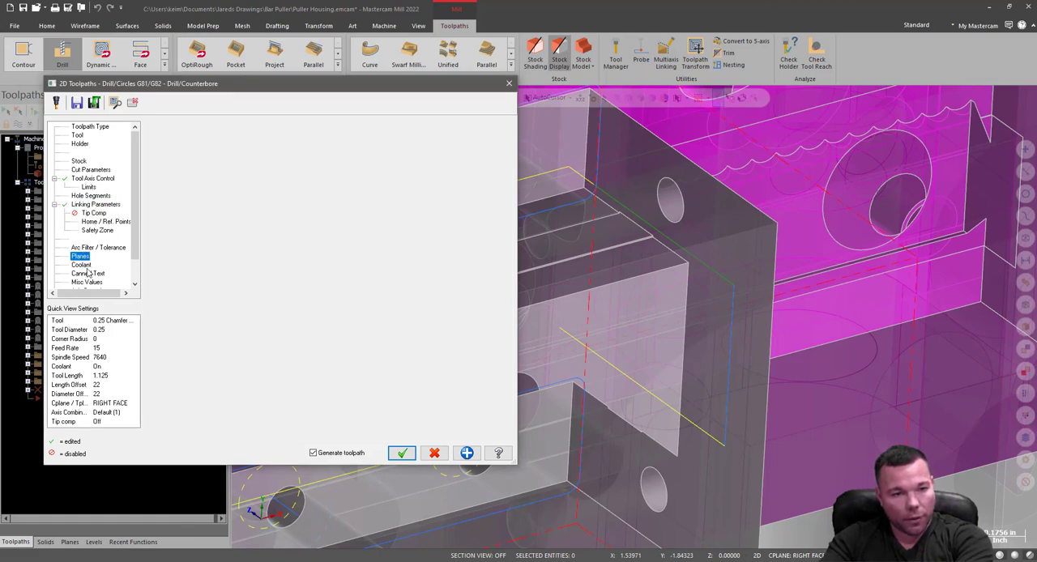
pyautogui.click(402, 454)
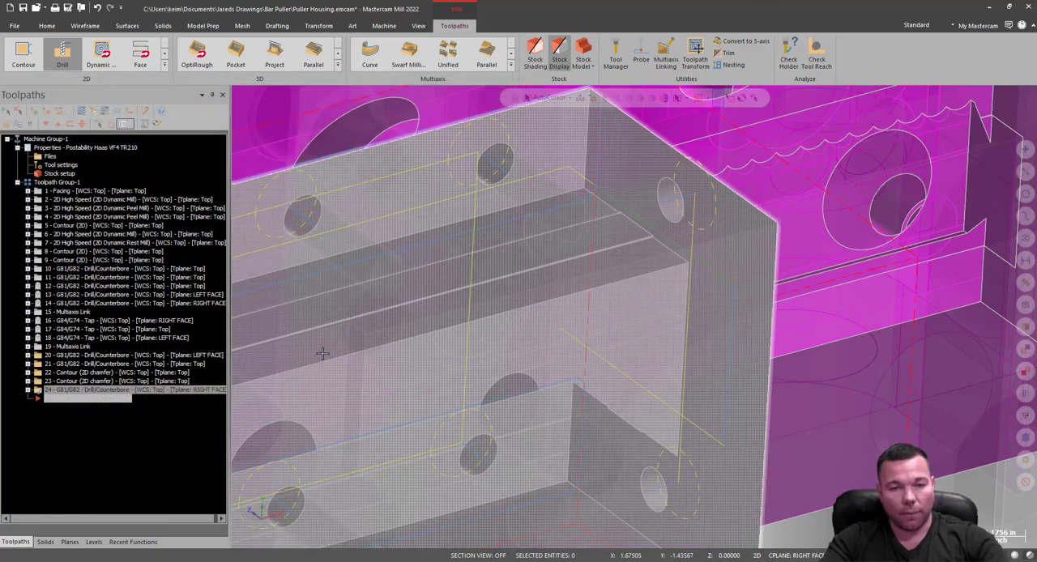
# Start a Multiaxis Link from operations 20 to 24 and open its safety zone definition.
pyautogui.scroll(3, 361, 373)
pyautogui.scroll(-4, 638, 284)
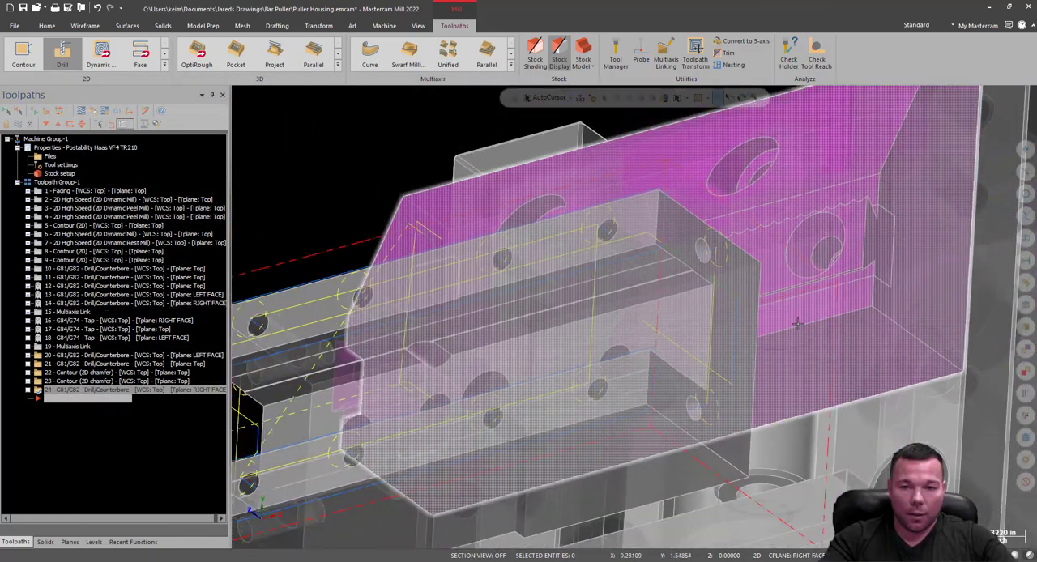
pyautogui.moveTo(641, 286)
pyautogui.mouseDown(button='middle')
pyautogui.moveTo(687, 296)
pyautogui.moveTo(716, 261)
pyautogui.moveTo(707, 264)
pyautogui.moveTo(721, 270)
pyautogui.moveTo(685, 249)
pyautogui.moveTo(510, 241)
pyautogui.moveTo(781, 225)
pyautogui.mouseUp(button='middle')
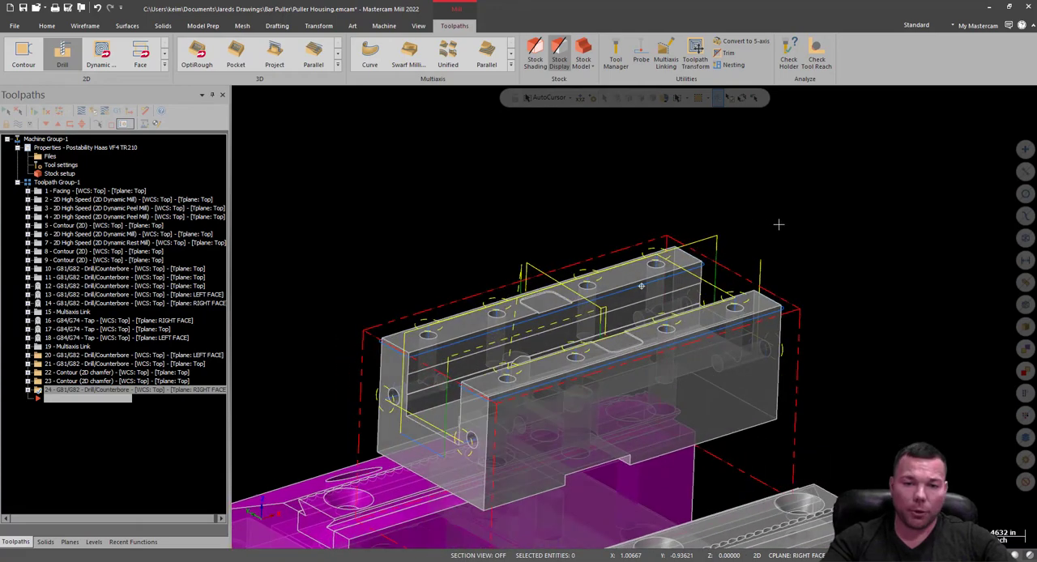
pyautogui.click(39, 357)
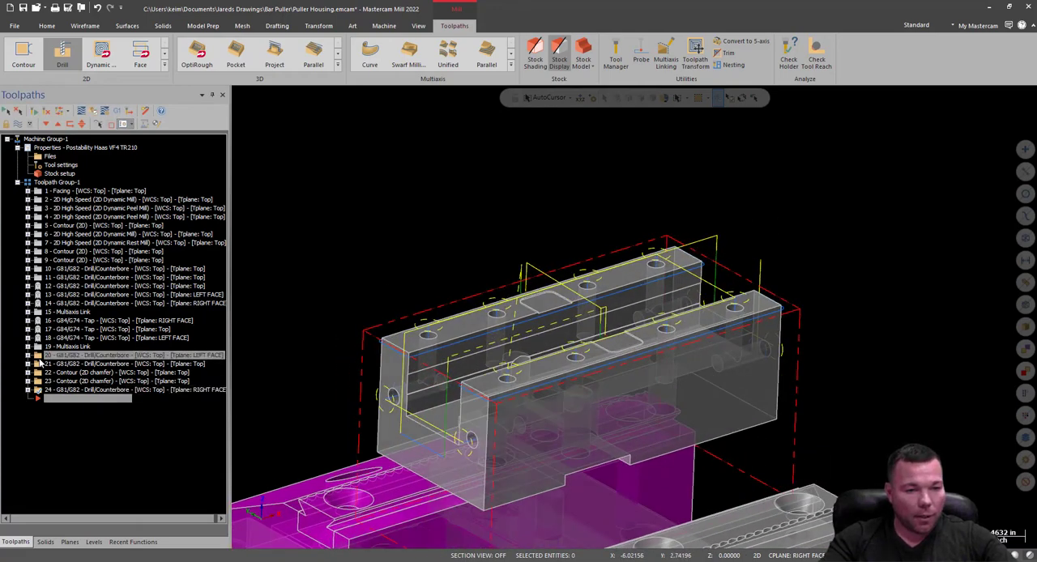
pyautogui.click(661, 63)
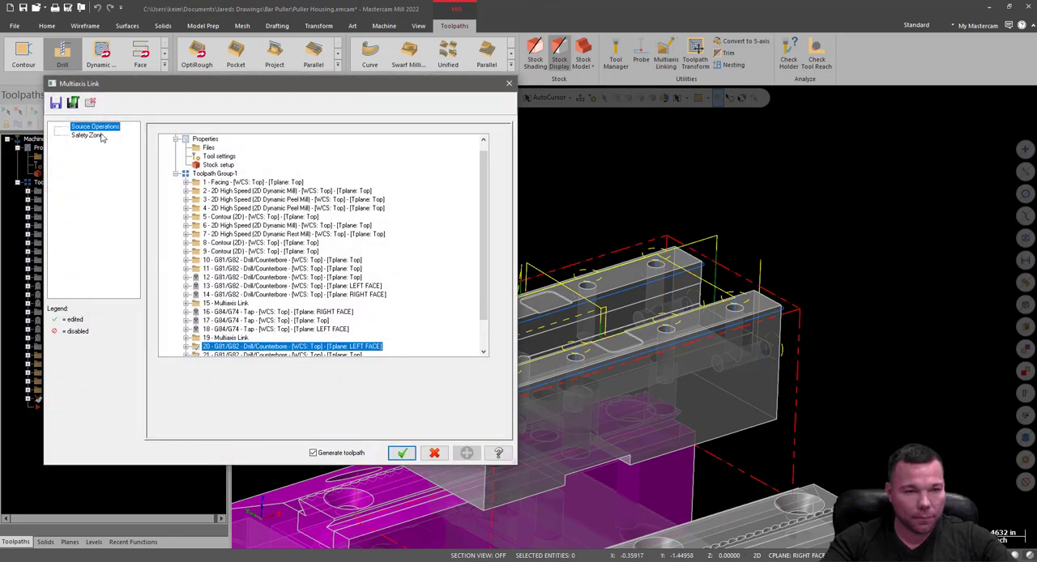
pyautogui.click(87, 135)
pyautogui.click(228, 328)
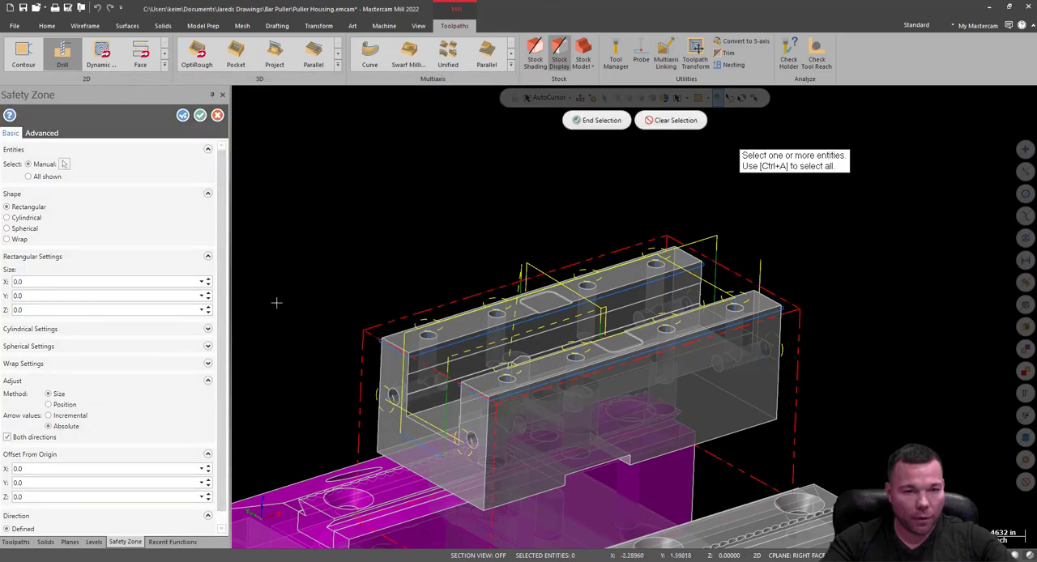
# Define a wrap safety zone around the housing and the whole fixture, and generate the Multiaxis Link.
pyautogui.scroll(-5, 618, 281)
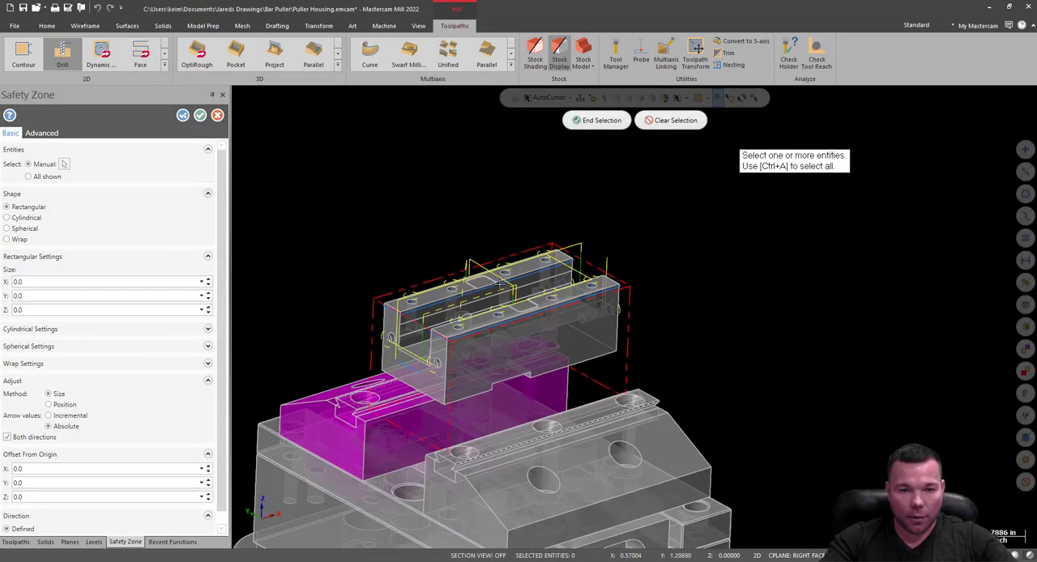
pyautogui.moveTo(370, 259); pyautogui.dragTo(636, 517)
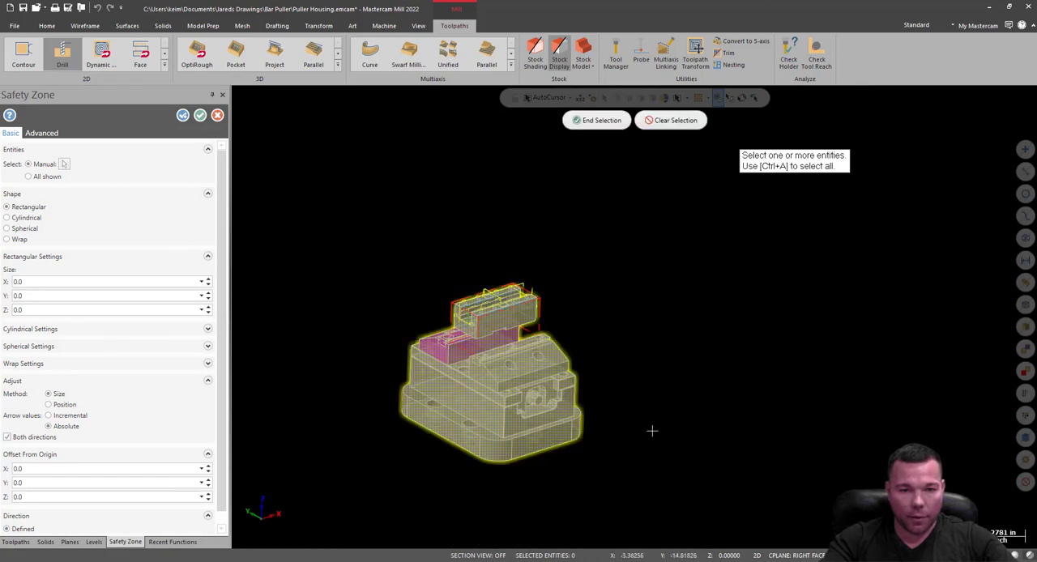
pyautogui.click(600, 121)
pyautogui.click(8, 239)
pyautogui.click(200, 115)
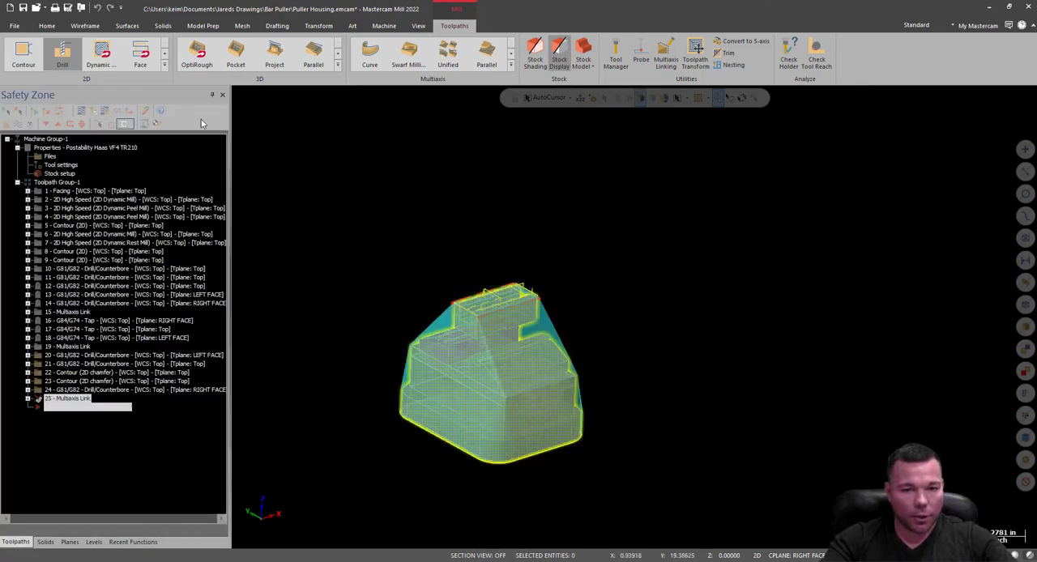
pyautogui.click(401, 454)
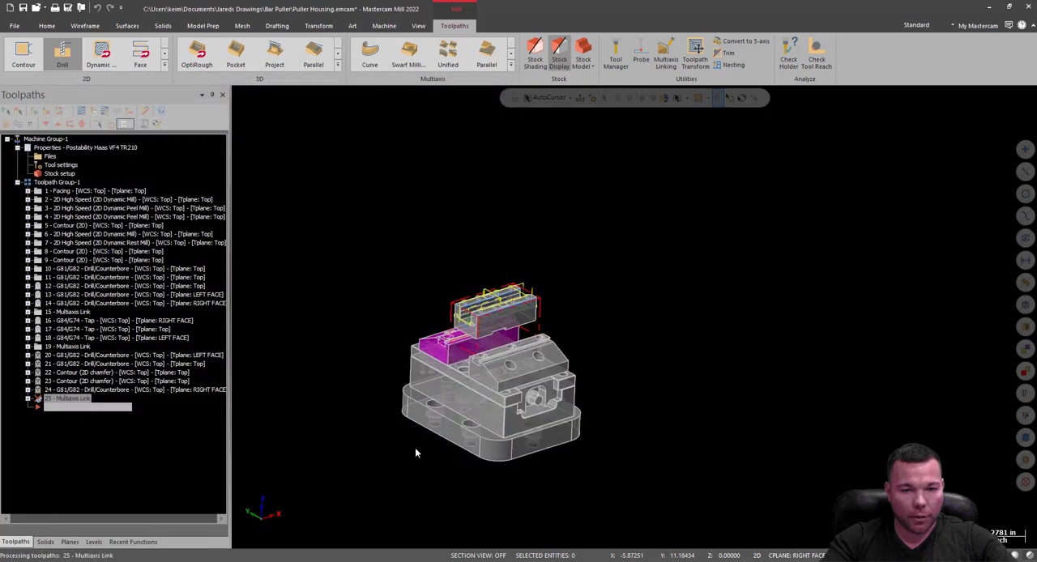
# Examine the chamfering operations 20 to 24 and their linking moves around the housing.
pyautogui.scroll(2, 553, 330)
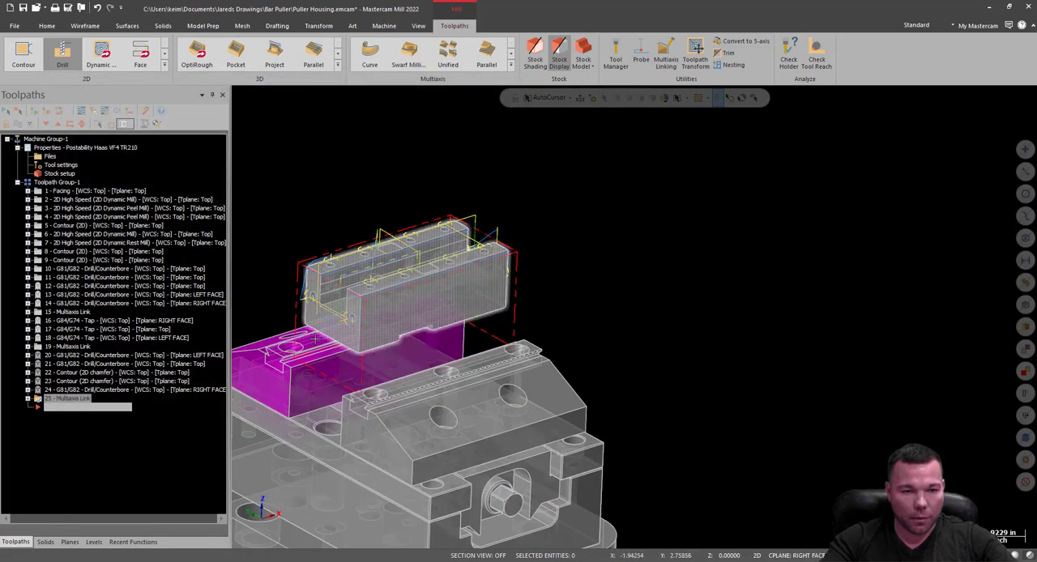
pyautogui.click(35, 355)
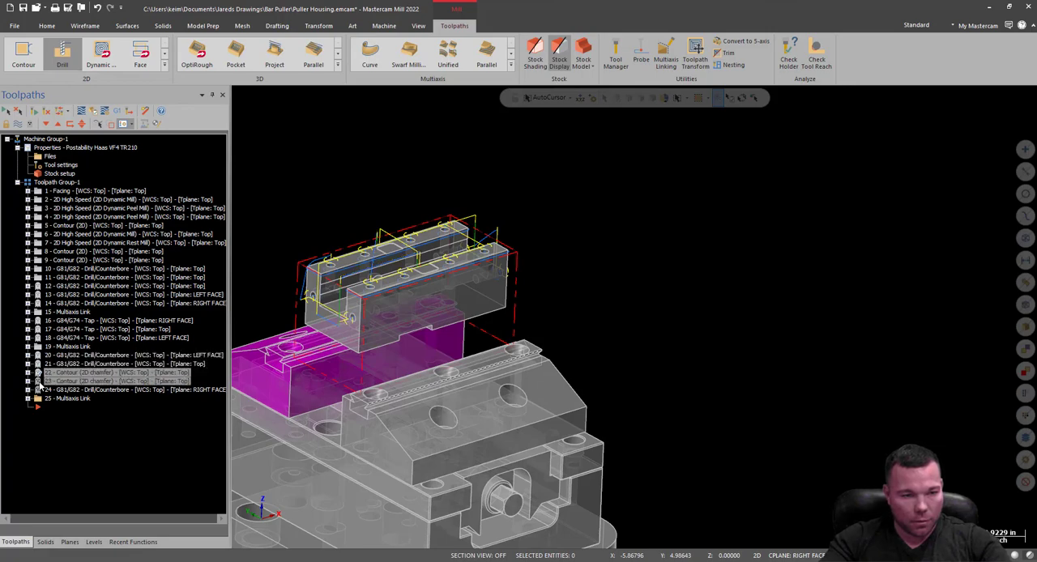
pyautogui.scroll(4, 607, 248)
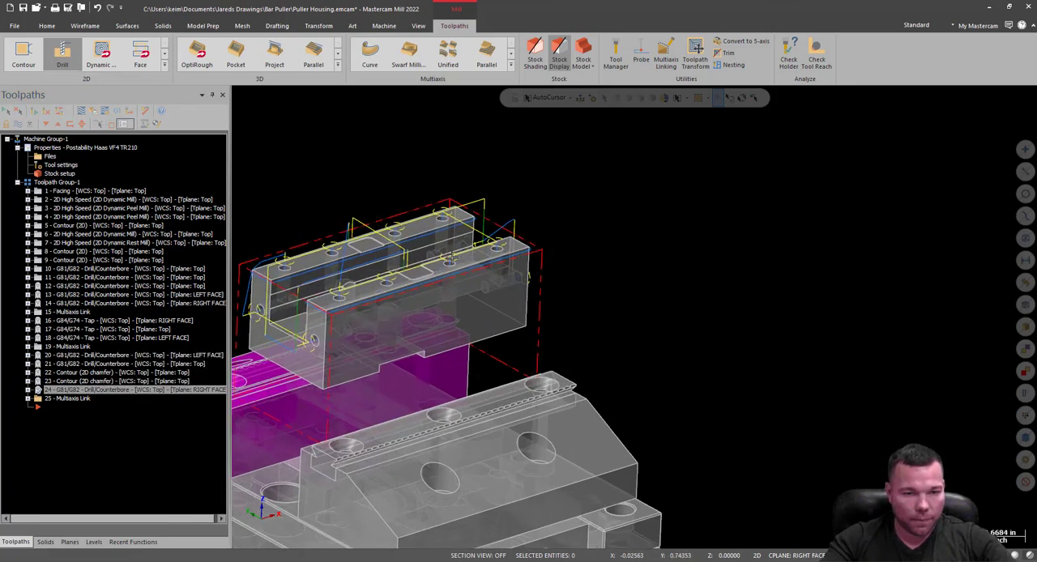
pyautogui.moveTo(499, 245); pyautogui.dragTo(557, 270, button='middle')
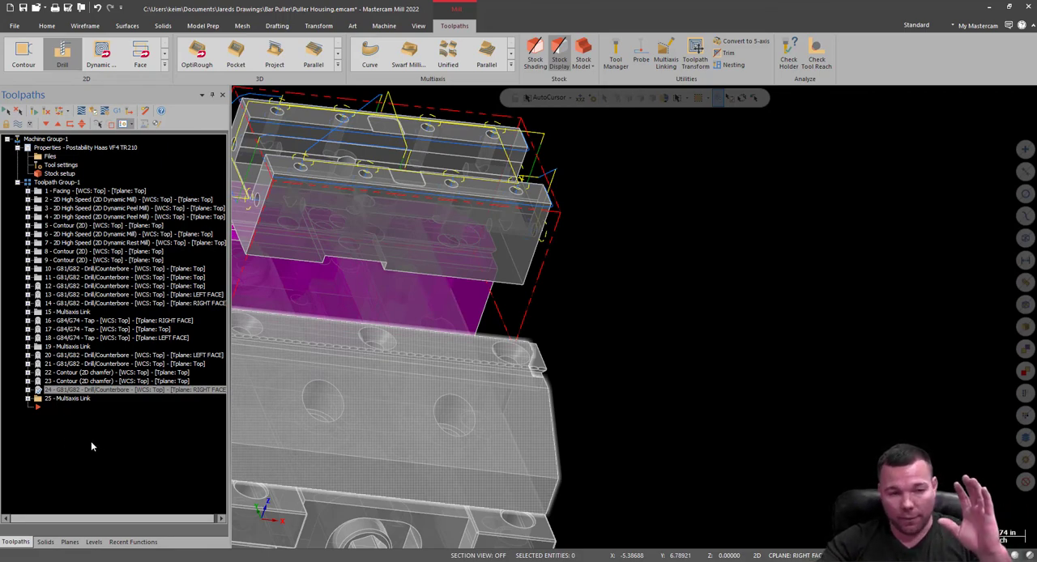
# Hide the Multiaxis Link's toolpath display and open all operations for verification in Mastercam Simulator.
pyautogui.click(40, 401)
pyautogui.press('t')
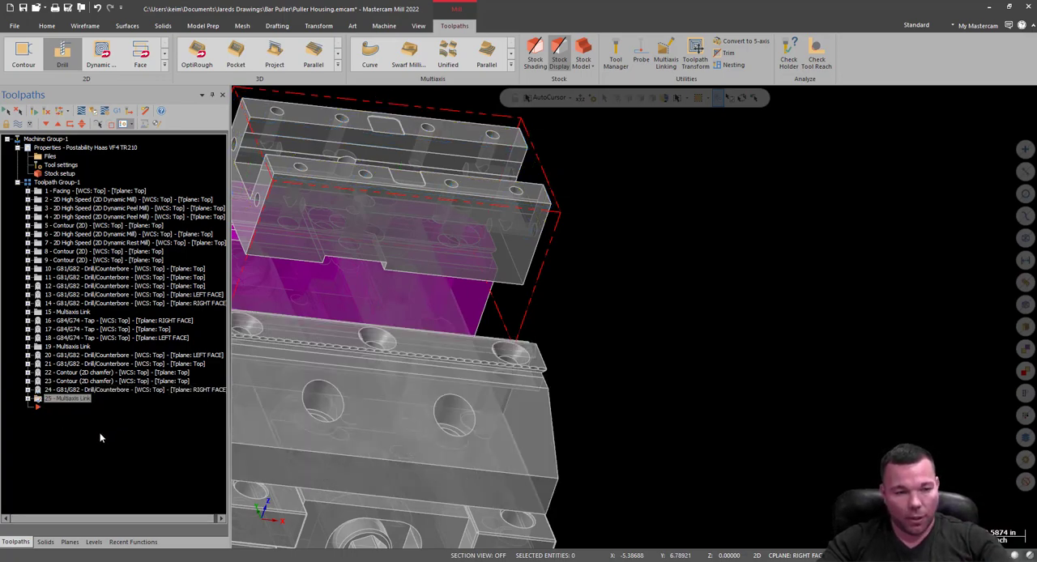
pyautogui.scroll(-3, 739, 343)
pyautogui.scroll(-3, 752, 339)
pyautogui.moveTo(724, 278); pyautogui.dragTo(714, 215, button='middle')
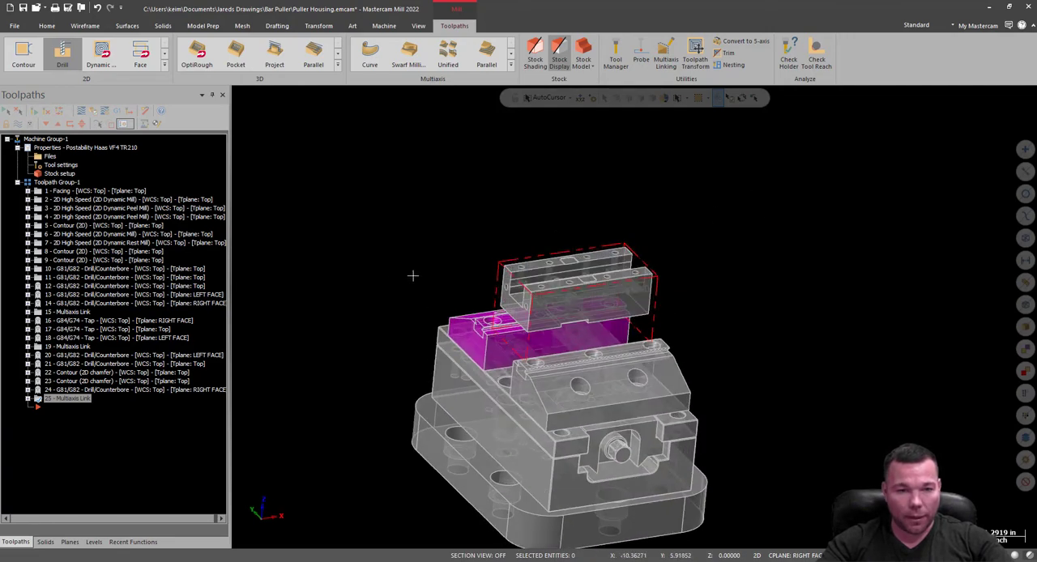
pyautogui.click(91, 113)
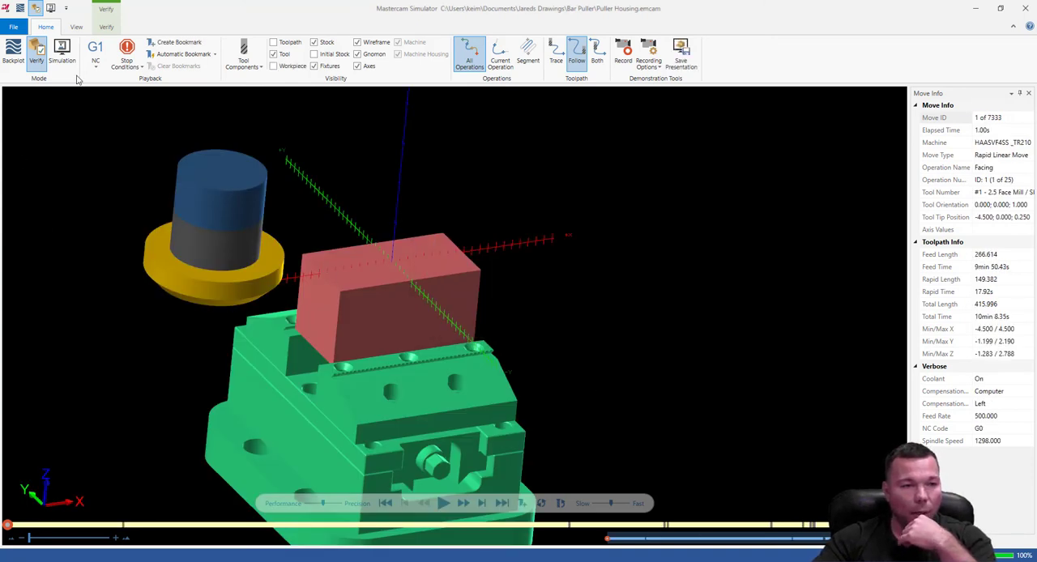
# Play the verification of the whole program, examine the machined housing, and return to the Mastercam part file.
pyautogui.click(444, 503)
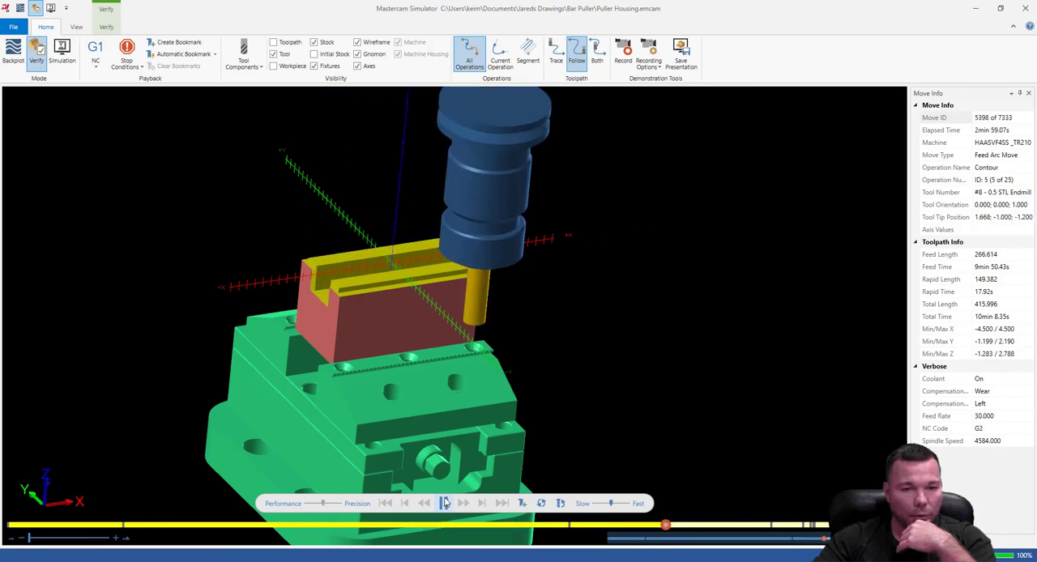
pyautogui.scroll(8, 349, 279)
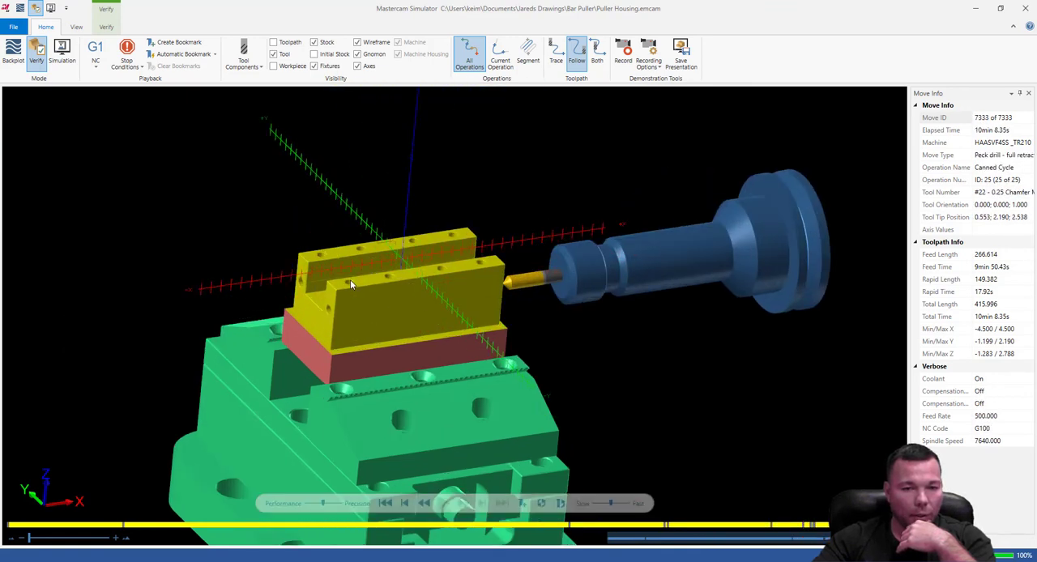
pyautogui.scroll(-8, 333, 303)
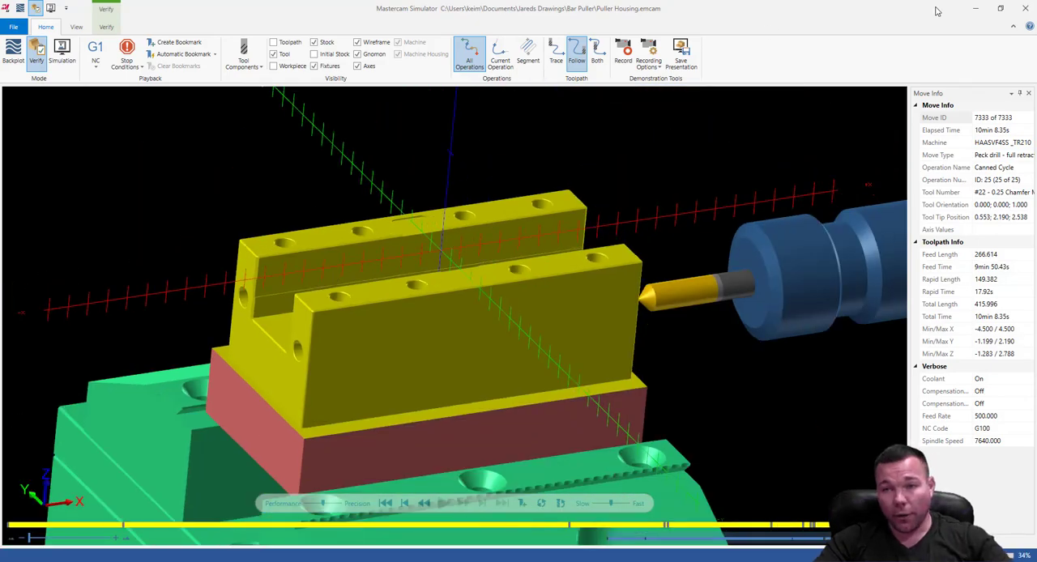
pyautogui.click(1025, 10)
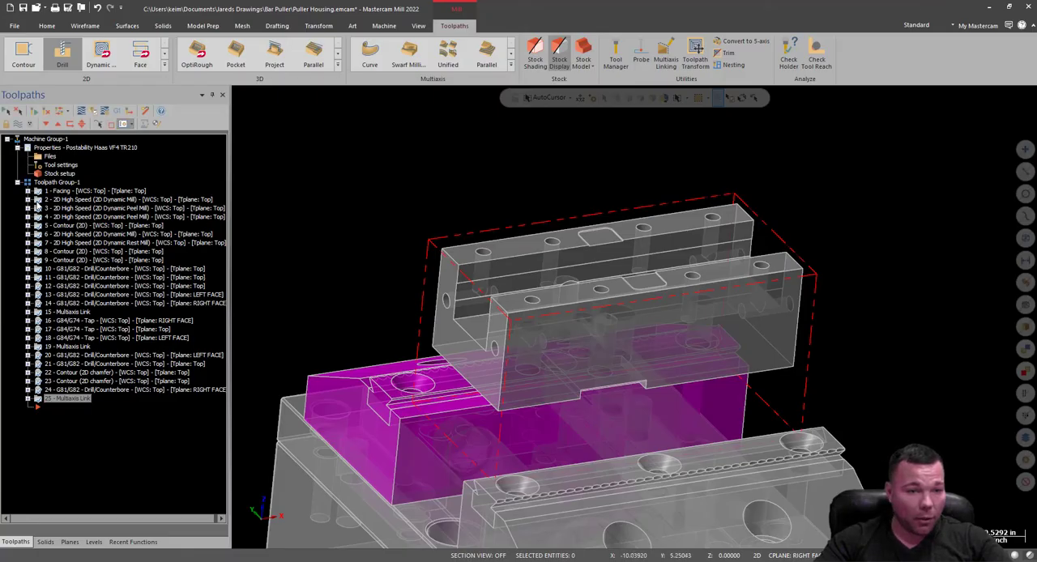
# Change the absolute cutting depth of operation 2, the 2D Dynamic Mill toolpath, and regenerate it.
pyautogui.click(28, 200)
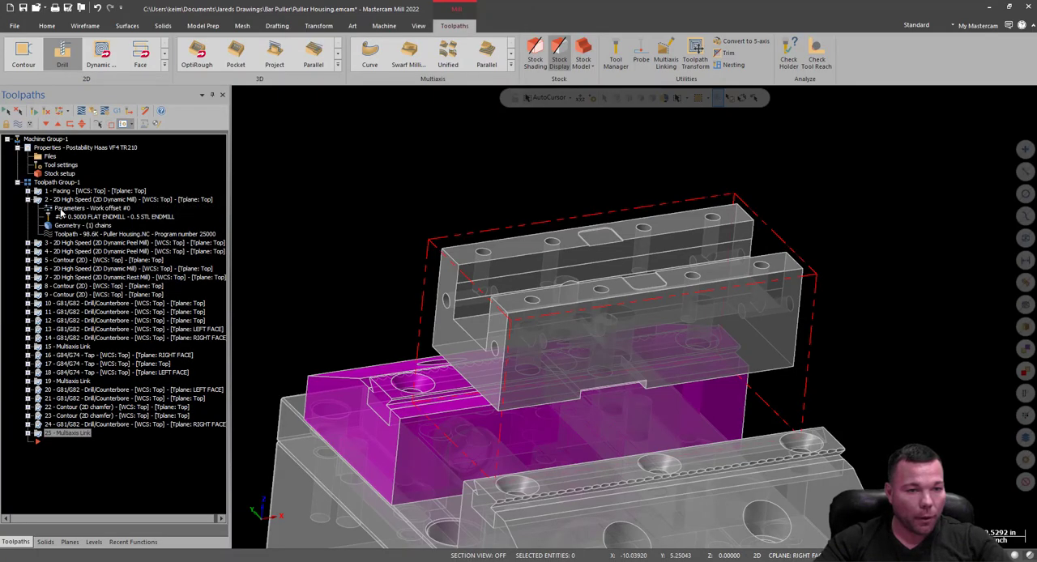
pyautogui.click(61, 210)
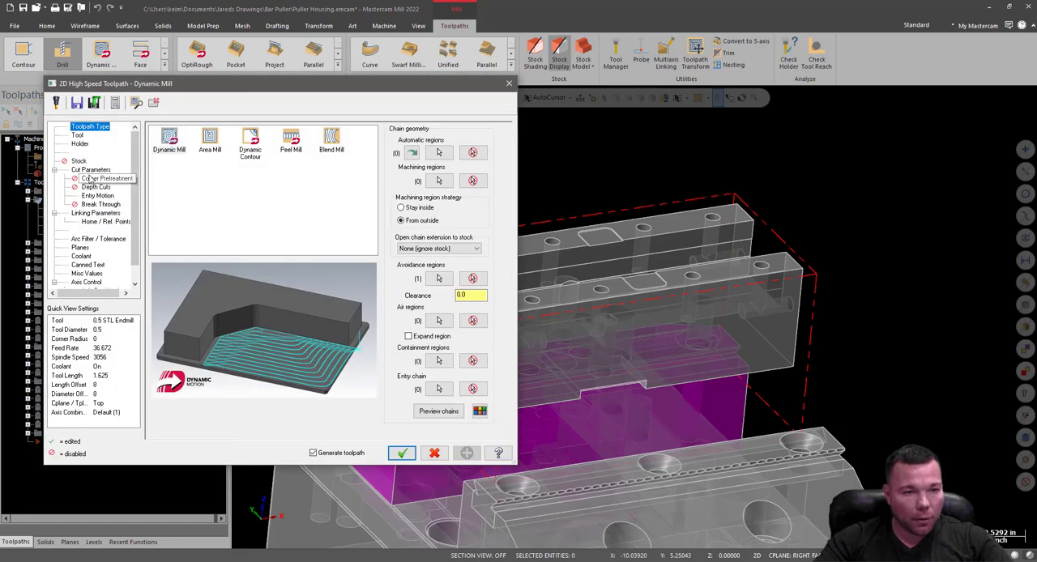
pyautogui.click(90, 213)
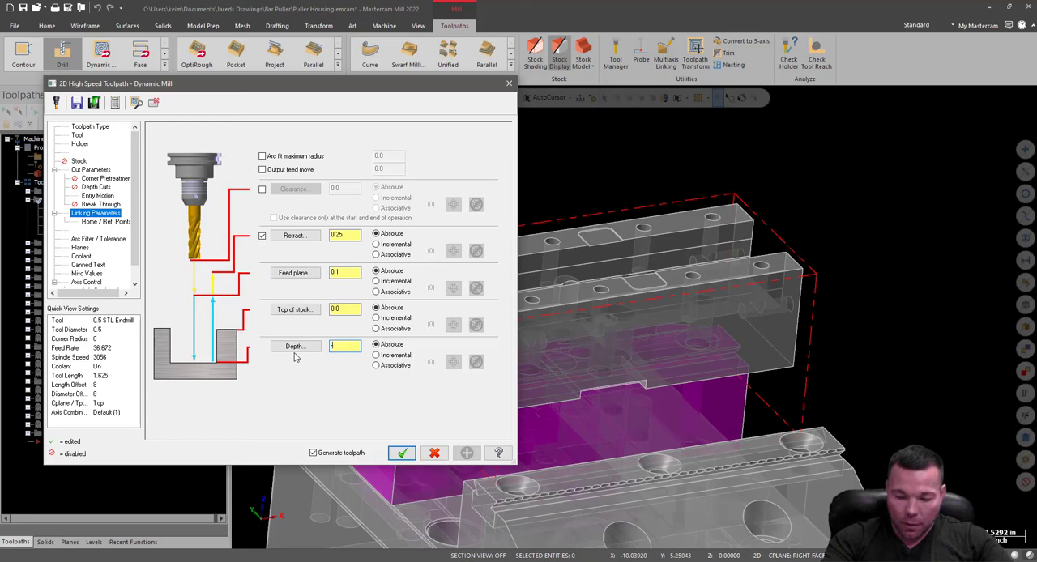
pyautogui.click(402, 454)
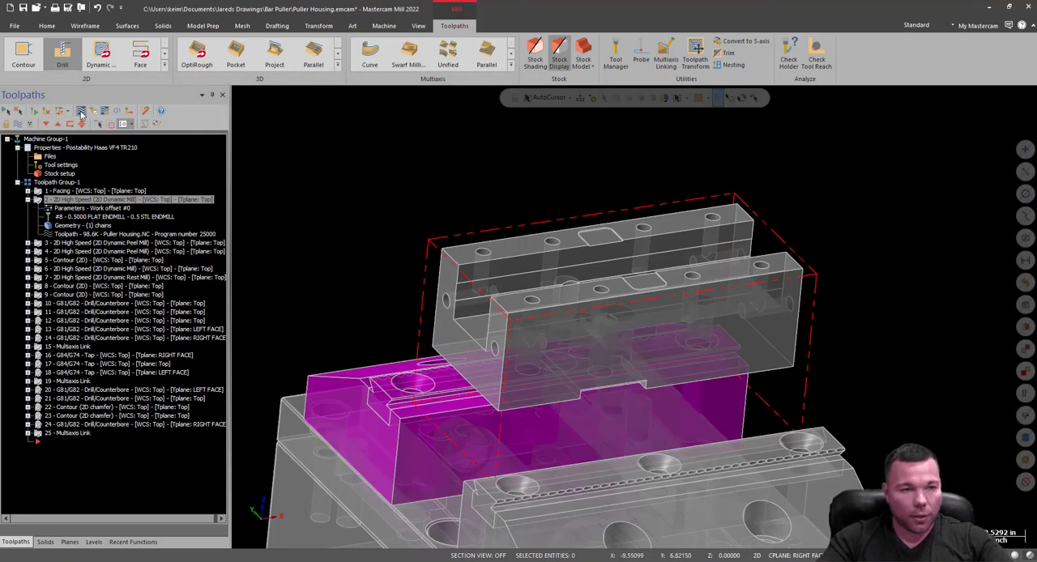
# Verify all operations again in Mastercam Simulator and examine the slot floor edge between the two end-face holes.
pyautogui.click(81, 113)
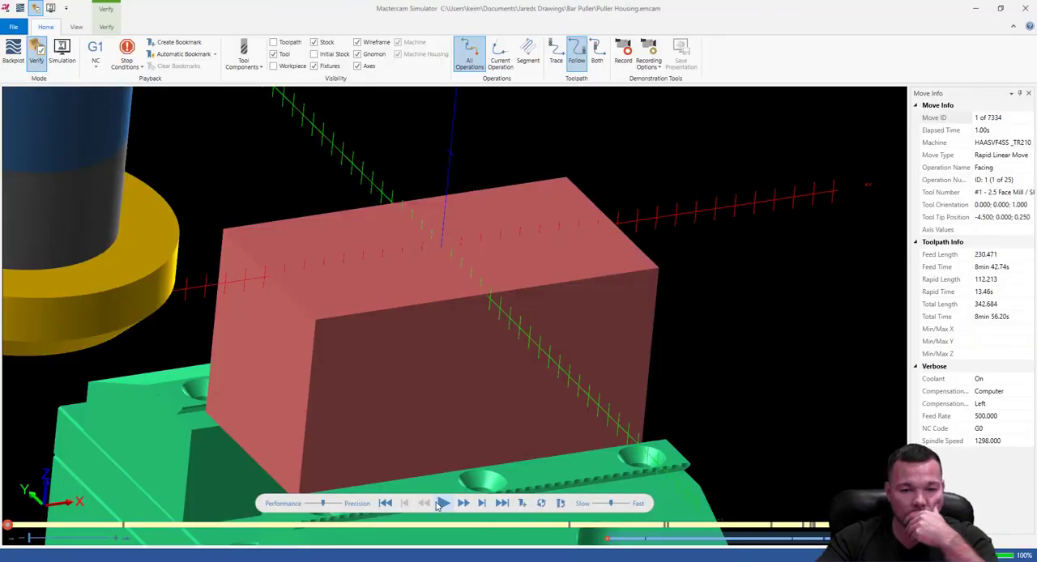
pyautogui.click(441, 504)
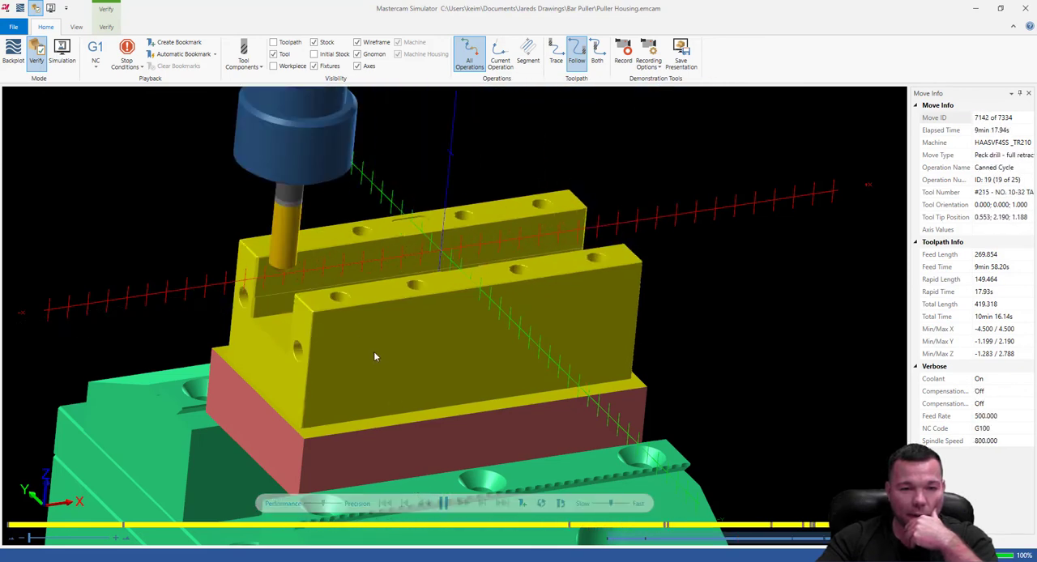
pyautogui.scroll(5, 318, 340)
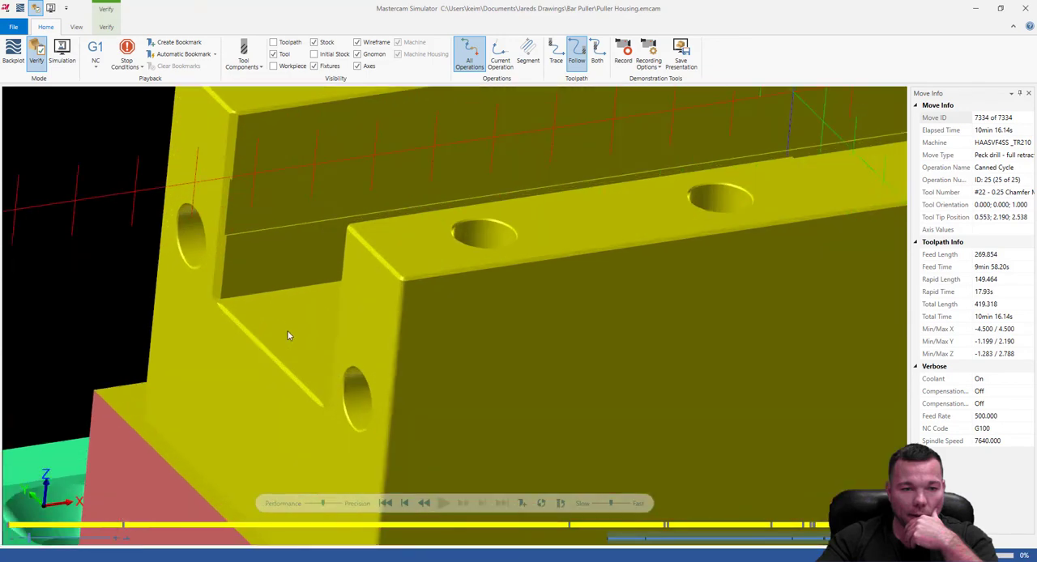
pyautogui.scroll(3, 289, 335)
pyautogui.moveTo(329, 315); pyautogui.dragTo(374, 321, button='middle')
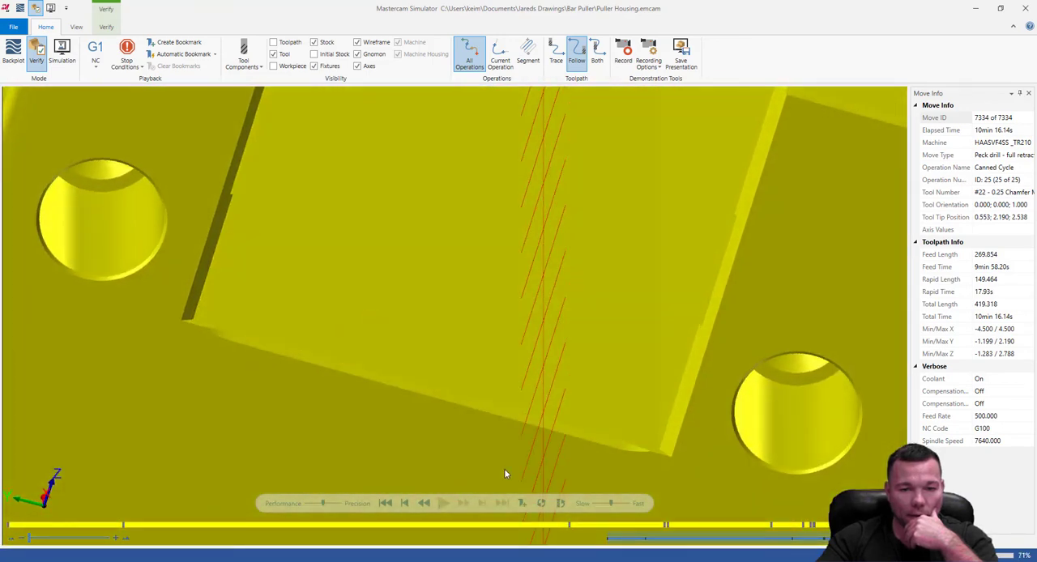
pyautogui.scroll(3, 504, 474)
pyautogui.scroll(-5, 341, 459)
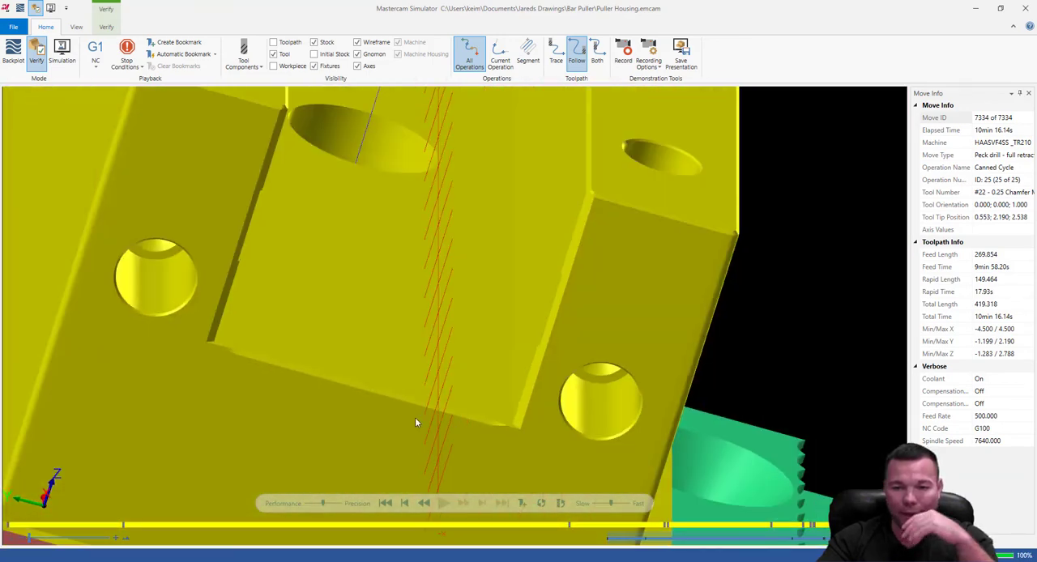
# Examine the chamfered edges, top holes and shallow pockets around the verified housing, and close the simulator.
pyautogui.moveTo(417, 424); pyautogui.dragTo(506, 356, button='middle')
pyautogui.scroll(3, 600, 313)
pyautogui.scroll(6, 770, 204)
pyautogui.scroll(-2, 422, 215)
pyautogui.scroll(-5, 422, 216)
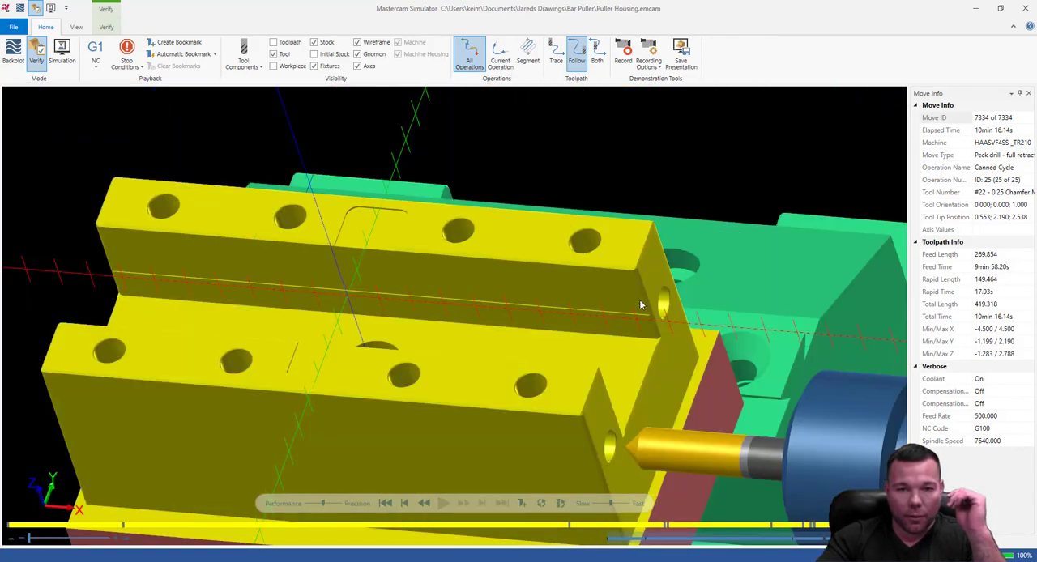
pyautogui.moveTo(642, 304); pyautogui.dragTo(528, 304, button='middle')
pyautogui.scroll(-5, 528, 304)
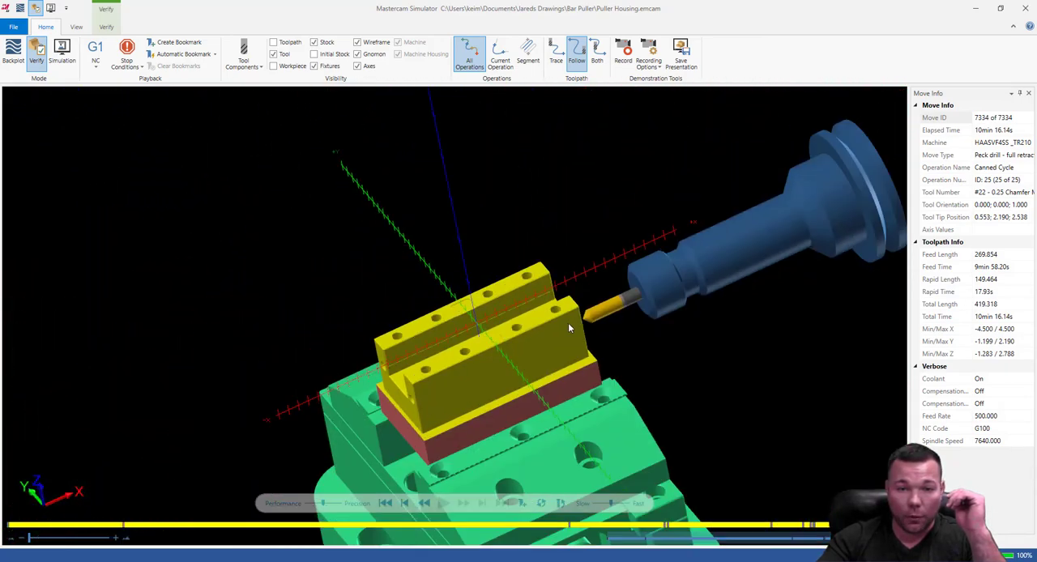
pyautogui.scroll(5, 476, 341)
pyautogui.scroll(4, 477, 344)
pyautogui.moveTo(477, 354); pyautogui.dragTo(502, 344, button='middle')
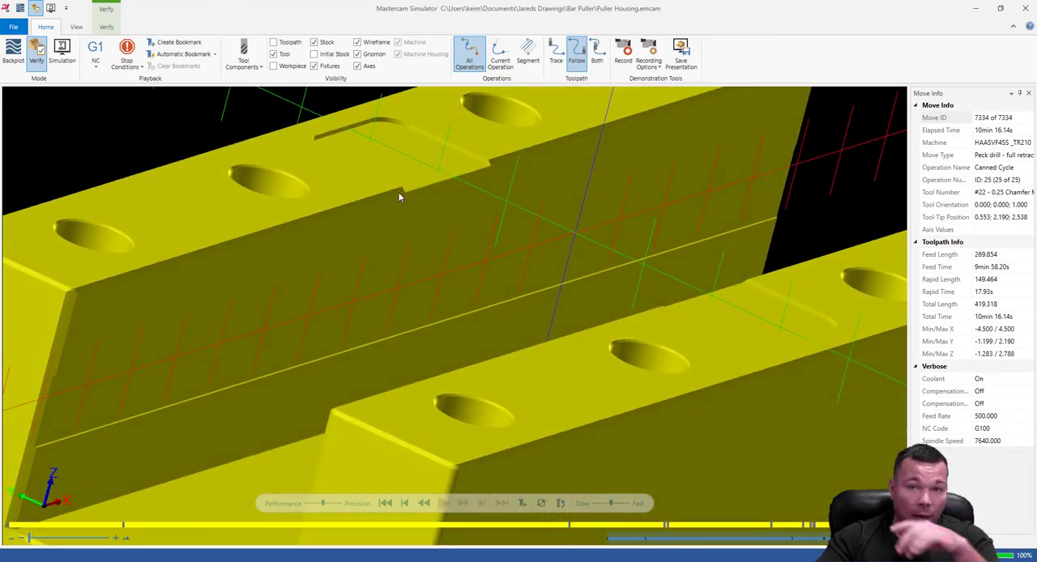
pyautogui.scroll(-1, 472, 209)
pyautogui.moveTo(419, 201); pyautogui.dragTo(592, 215, button='middle')
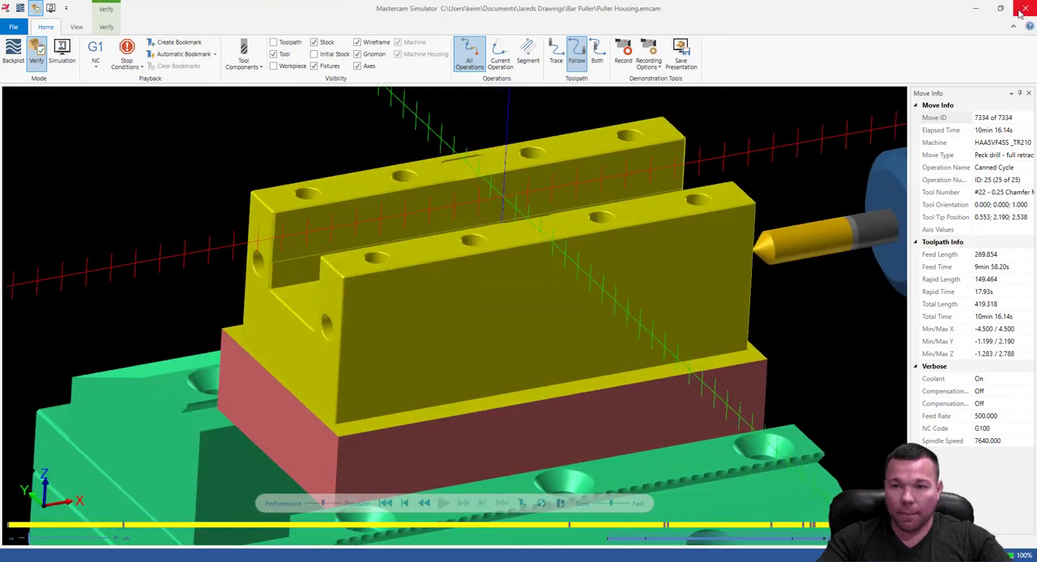
pyautogui.click(1026, 9)
pyautogui.scroll(-5, 277, 362)
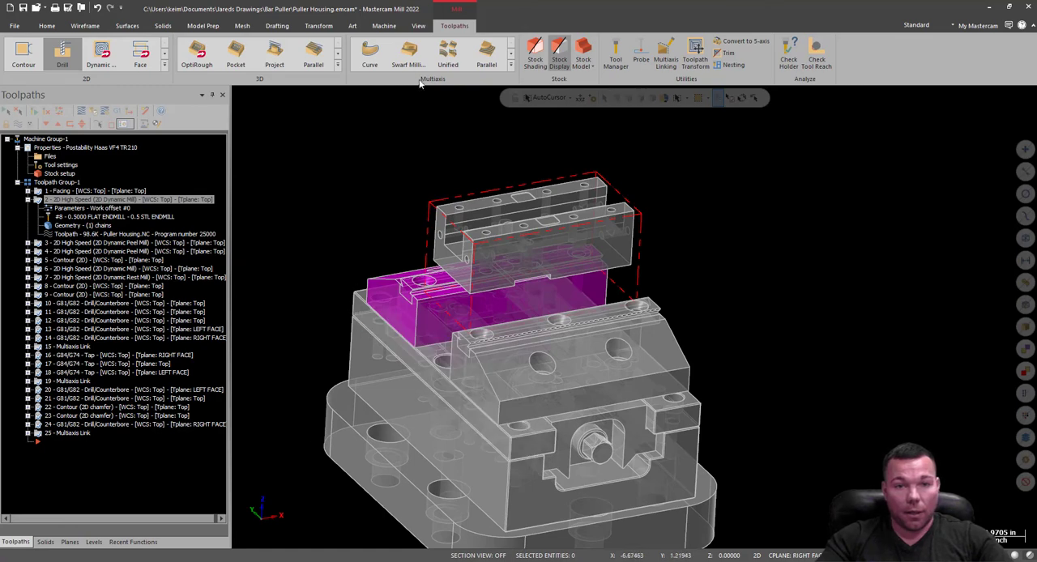
pyautogui.click(386, 26)
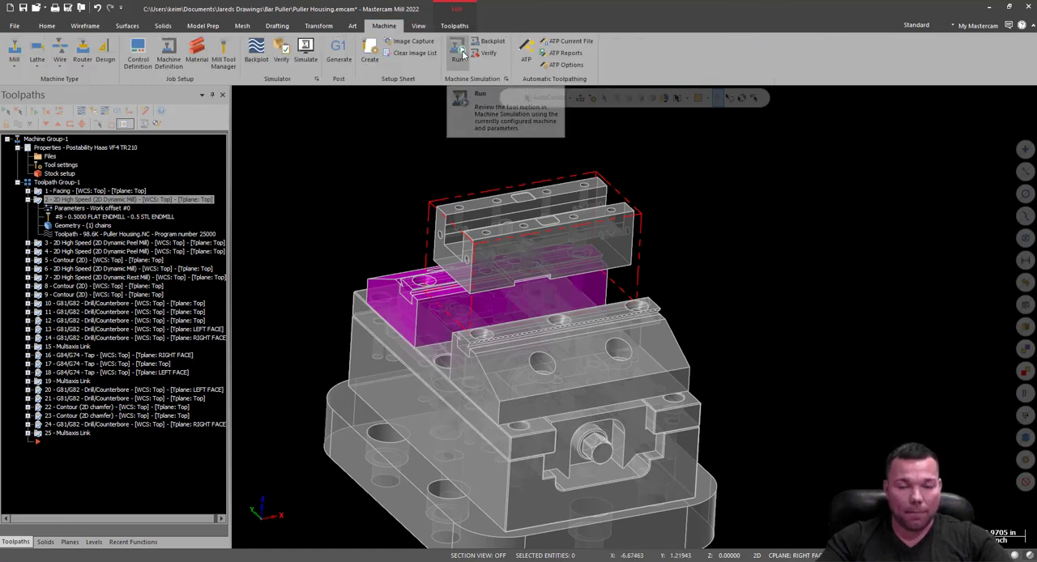
pyautogui.click(506, 79)
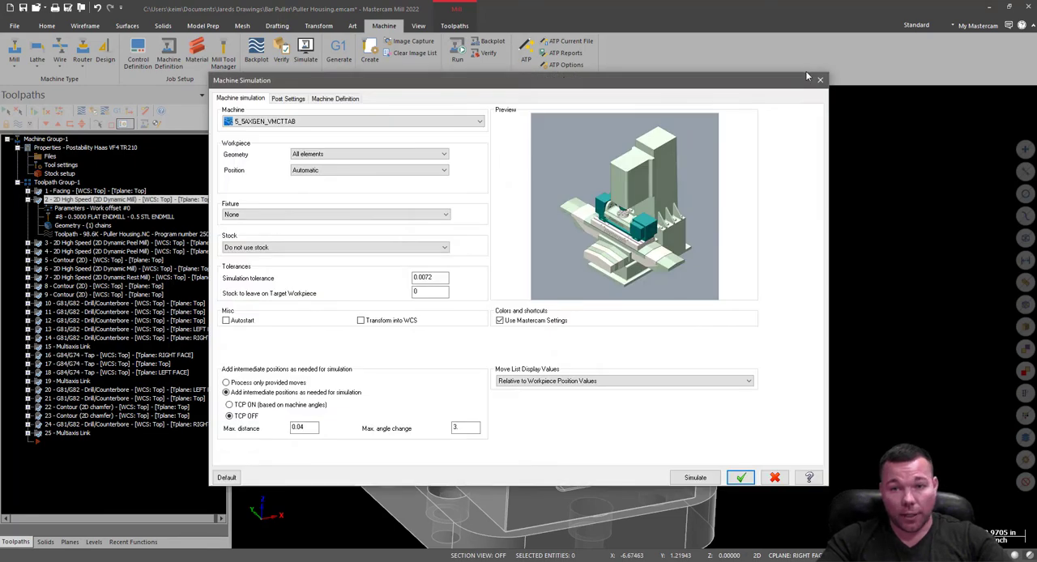
pyautogui.click(817, 80)
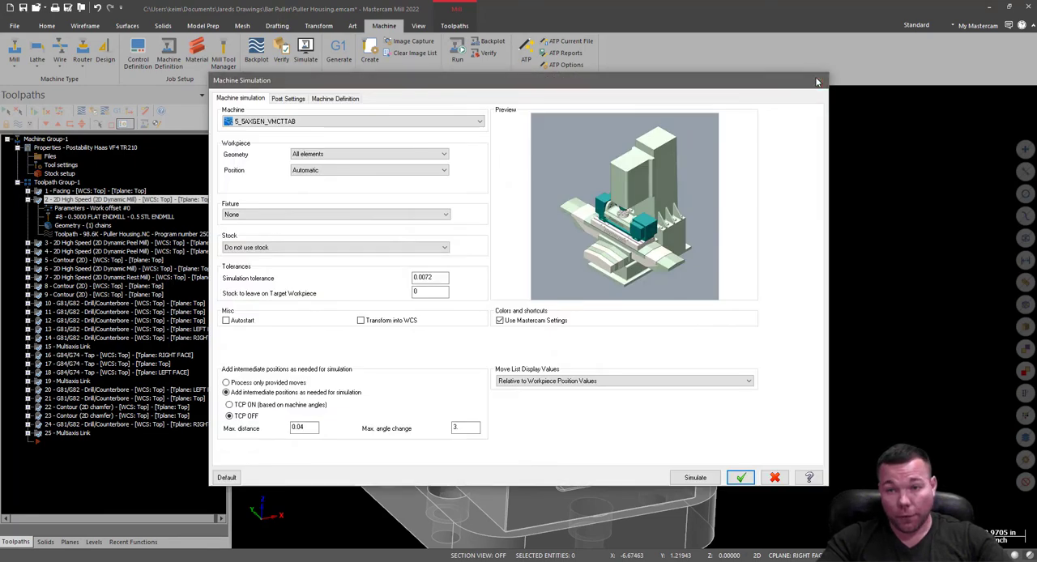
# Save the part as Puller Housing in the Bar Puller folder, overwriting the existing file.
pyautogui.click(24, 8)
pyautogui.click(425, 275)
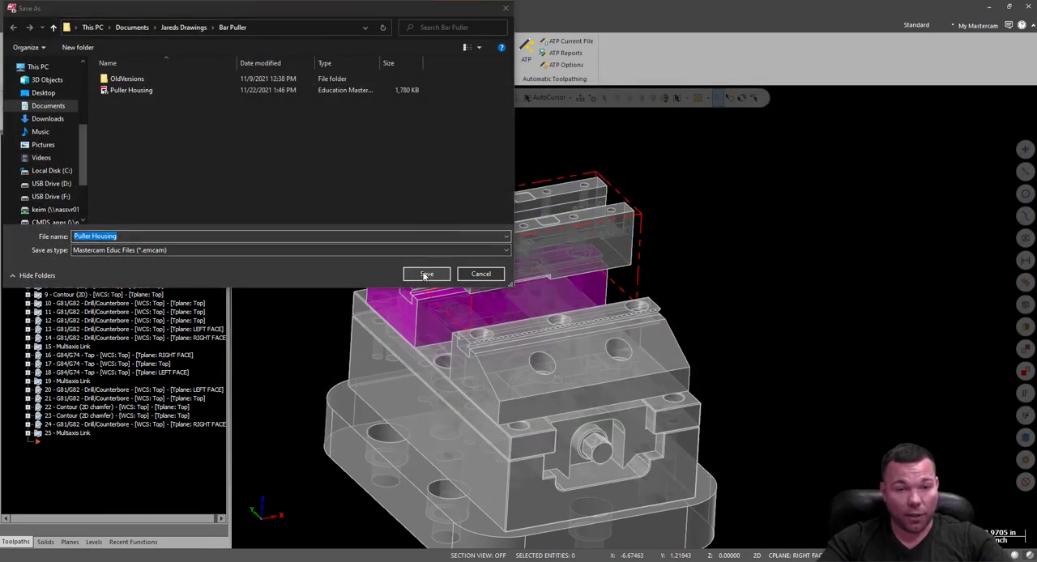
pyautogui.click(600, 286)
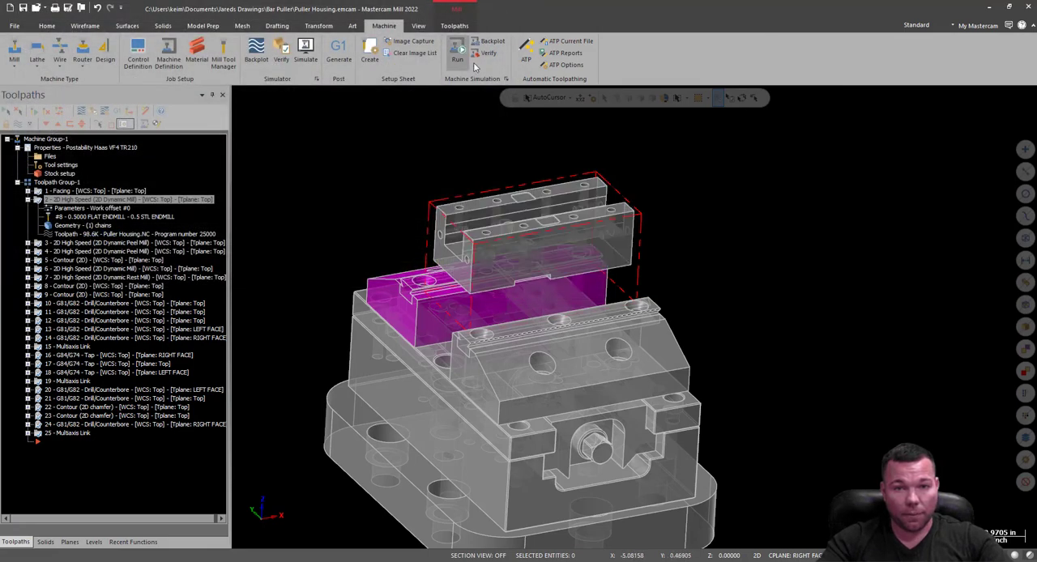
# Open the Machine Simulation settings and choose MPPOSTABILITY_HAAS_VF4_TR210 as the machine.
pyautogui.click(505, 80)
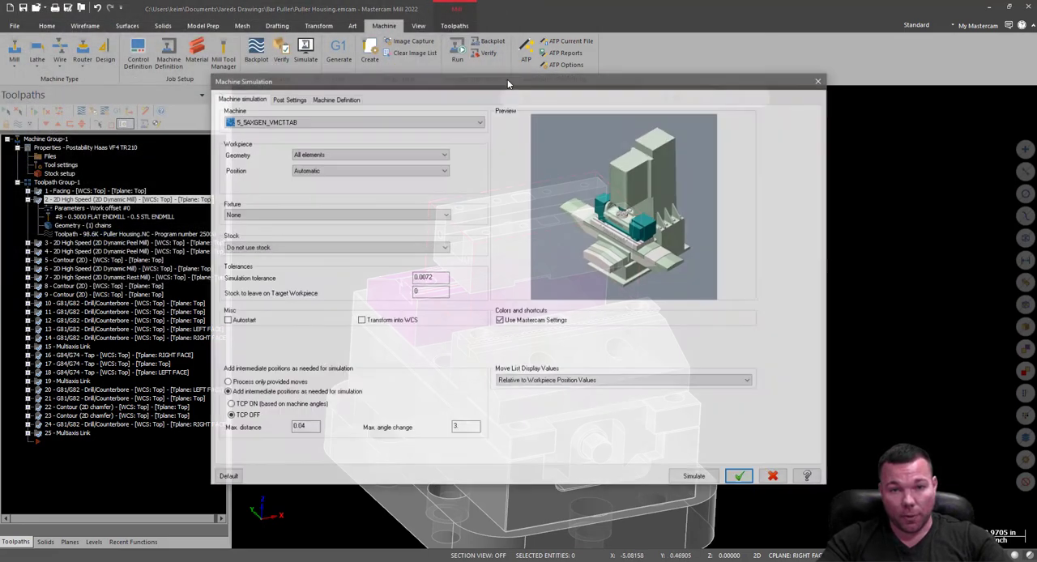
pyautogui.scroll(-2, 394, 188)
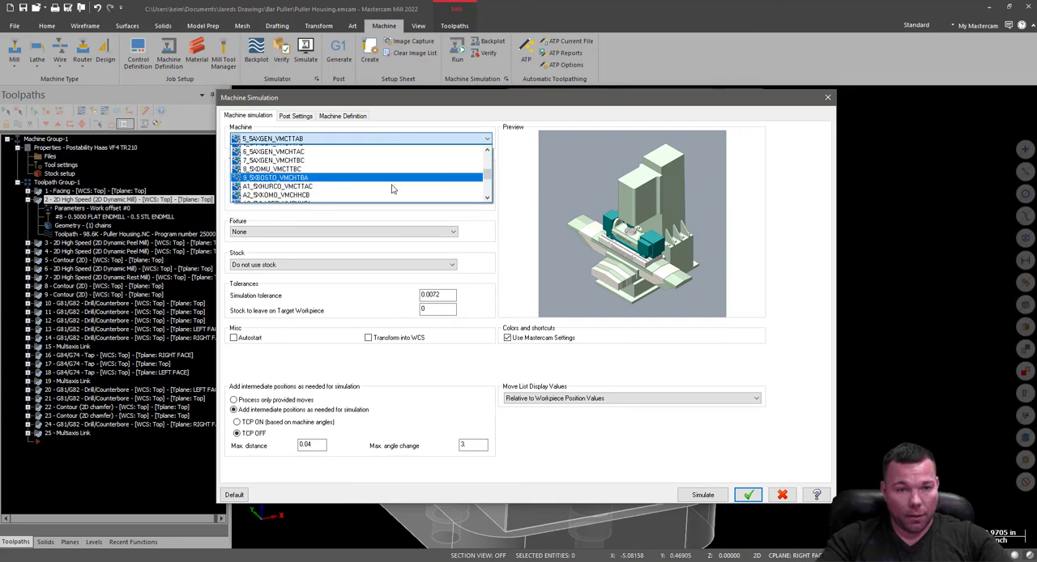
pyautogui.click(274, 193)
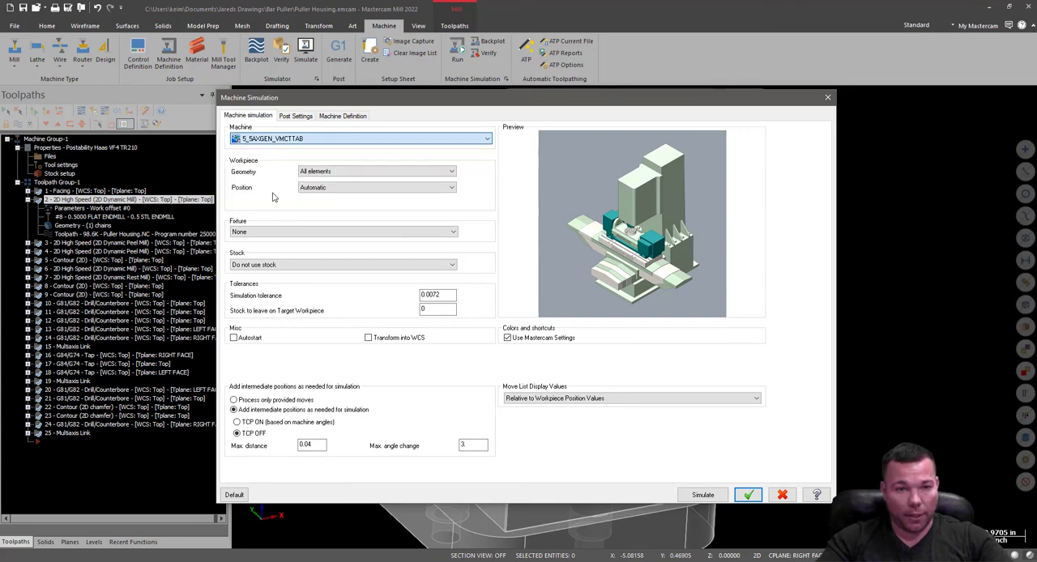
# Set the simulation's fixture to be taken from level 21.
pyautogui.click(273, 233)
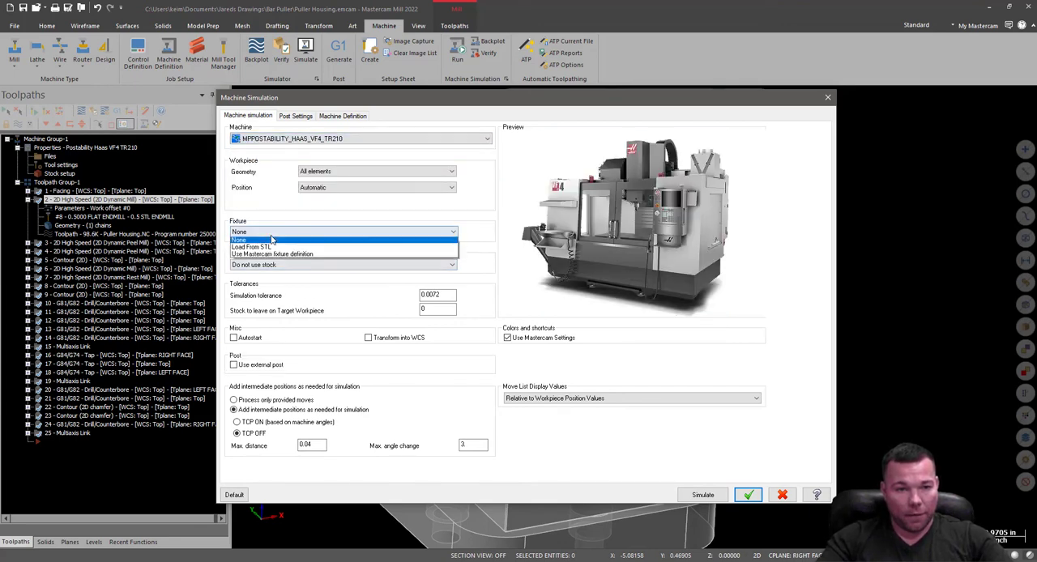
pyautogui.click(284, 249)
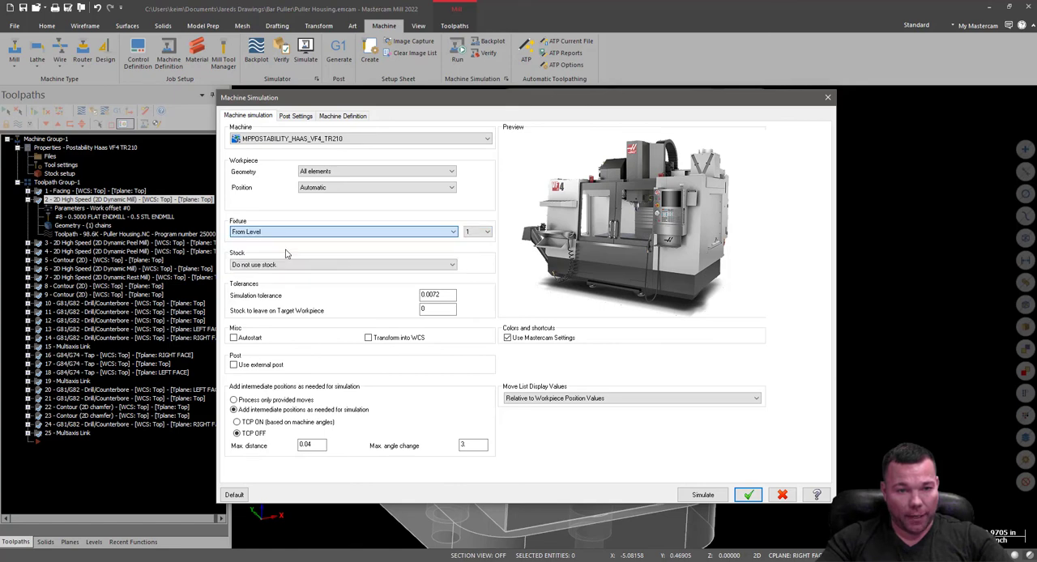
pyautogui.click(475, 274)
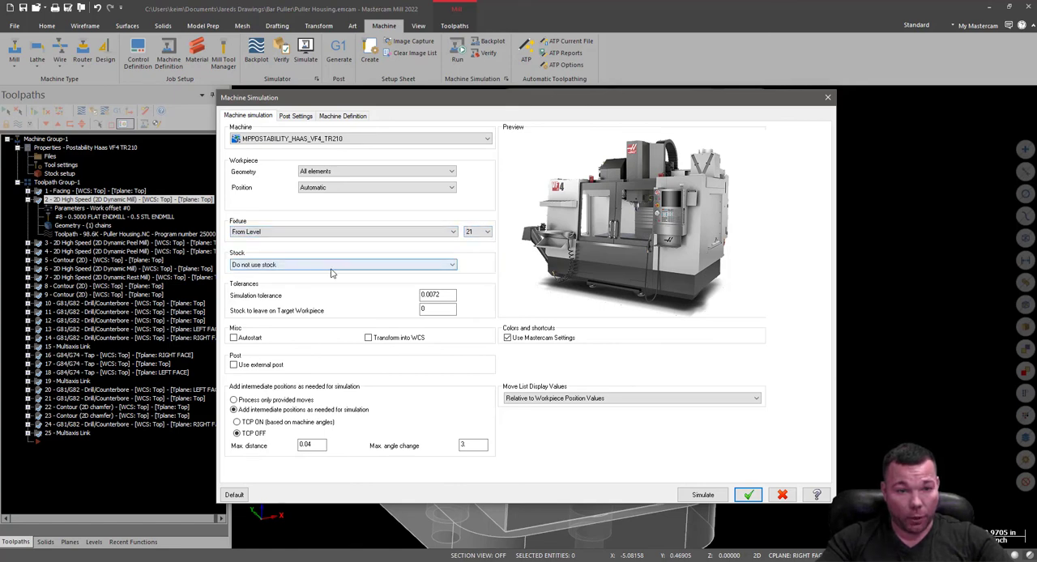
# Set the simulation to use the Mastercam stock definition and launch Machine Simulation.
pyautogui.click(333, 266)
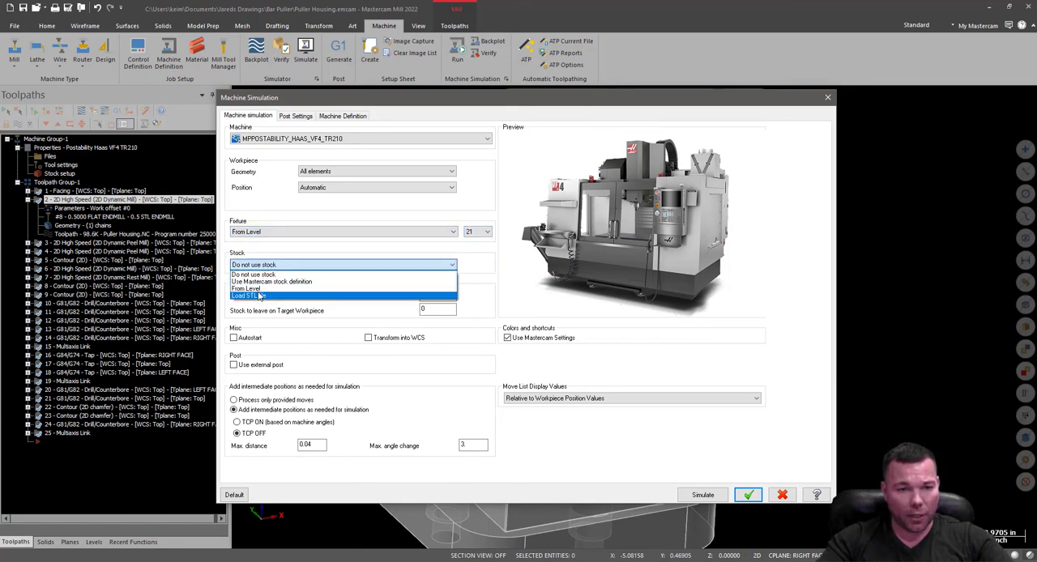
pyautogui.click(259, 282)
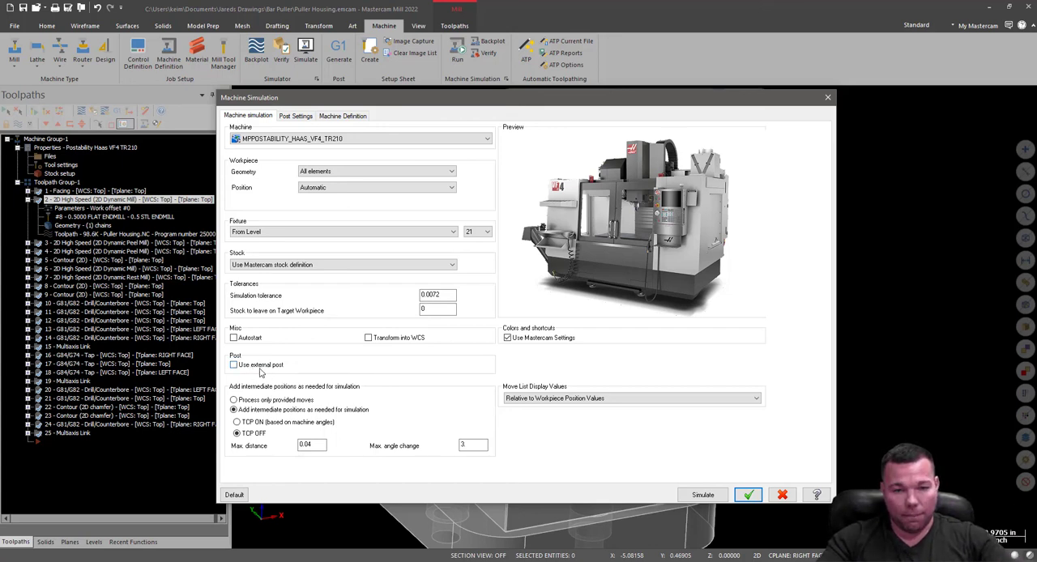
pyautogui.click(702, 494)
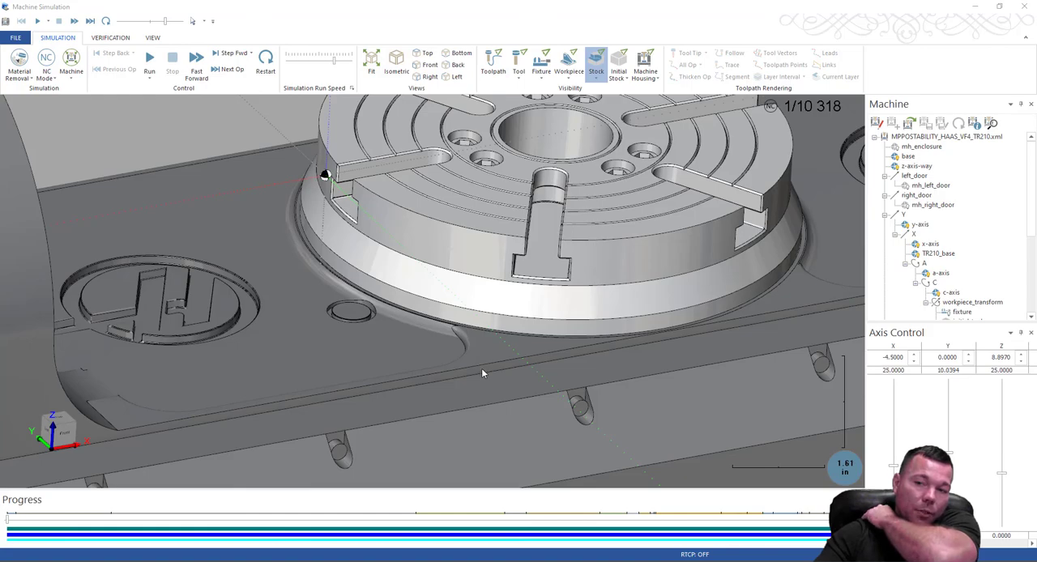
# Display the fixture as opaque beneath the stock in the Haas machine model.
pyautogui.scroll(-8, 479, 369)
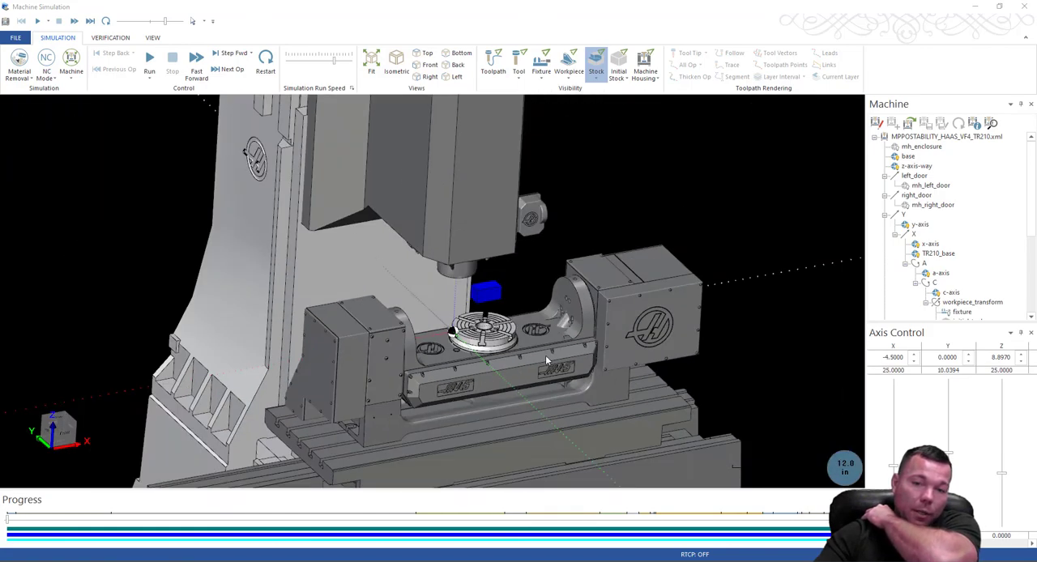
pyautogui.moveTo(548, 359); pyautogui.dragTo(420, 362, button='middle')
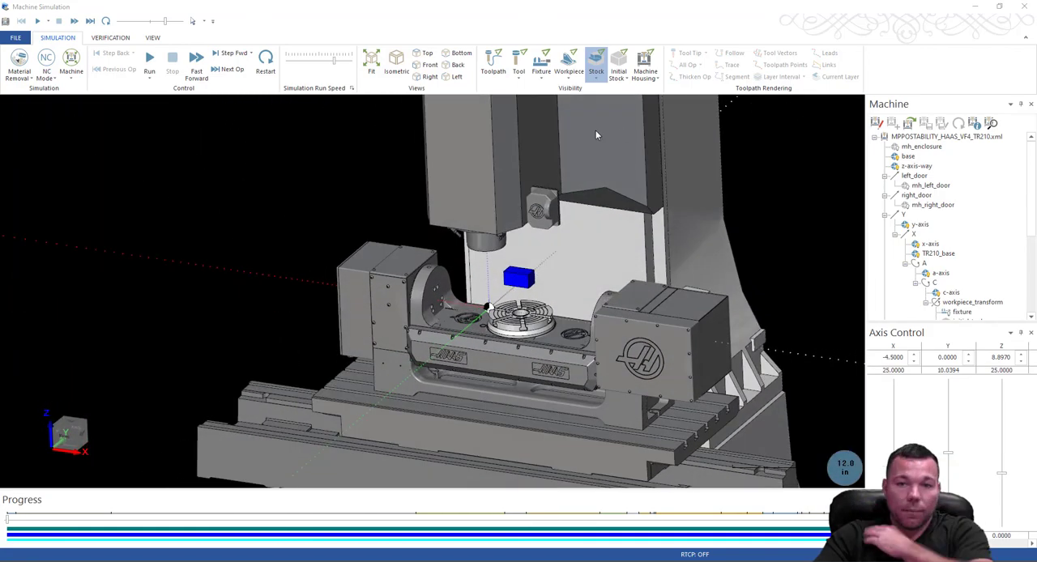
pyautogui.click(543, 78)
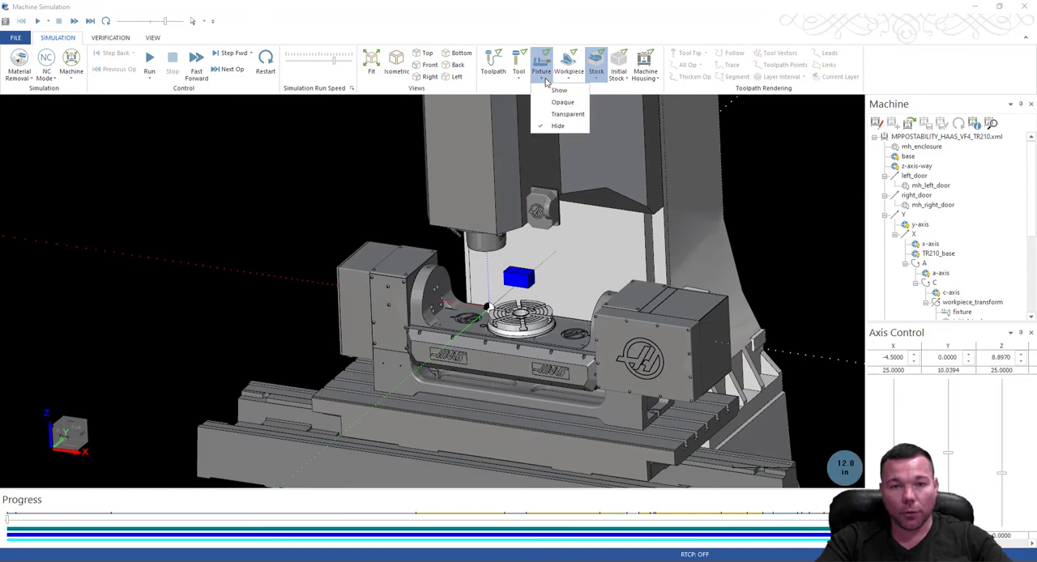
pyautogui.click(562, 102)
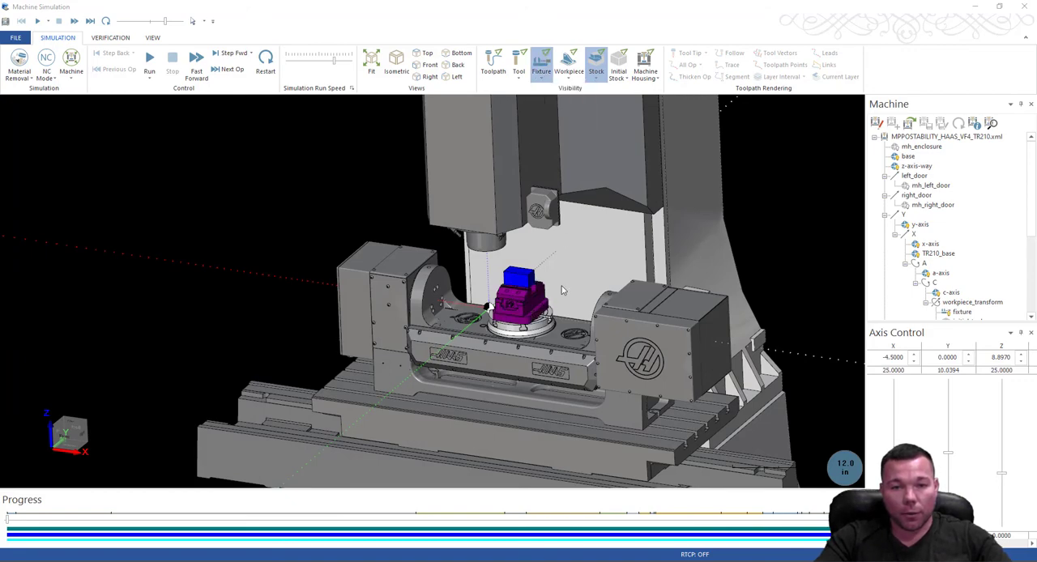
# Examine from several angles how the vise fixture and stock sit on the rotary table beneath the spindle.
pyautogui.scroll(2, 517, 312)
pyautogui.scroll(9, 517, 312)
pyautogui.moveTo(519, 311); pyautogui.dragTo(639, 271, button='middle')
pyautogui.scroll(-10, 635, 274)
pyautogui.moveTo(663, 222); pyautogui.dragTo(645, 232, button='middle')
pyautogui.scroll(1, 645, 233)
pyautogui.scroll(5, 644, 236)
pyautogui.scroll(-2, 565, 212)
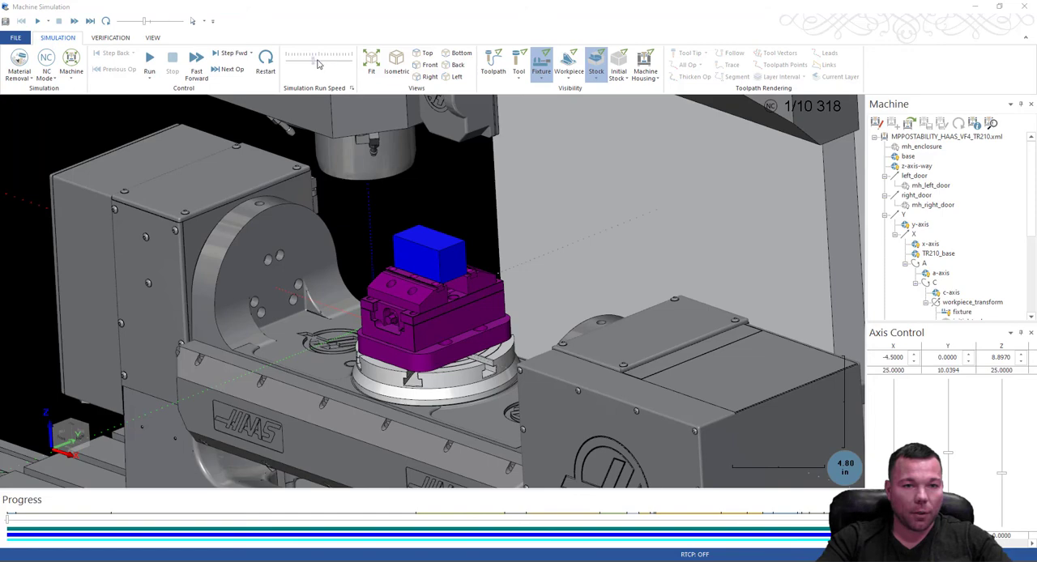
# Run the machine simulation and follow the tool cutting the stock up close from both sides of the vise.
pyautogui.click(154, 63)
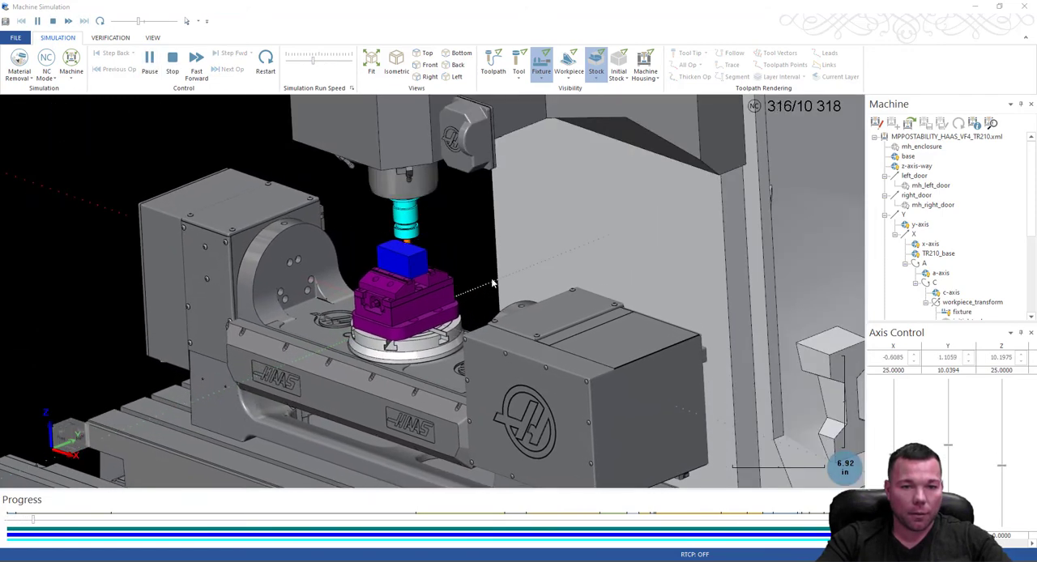
pyautogui.moveTo(444, 284); pyautogui.dragTo(460, 248, button='middle')
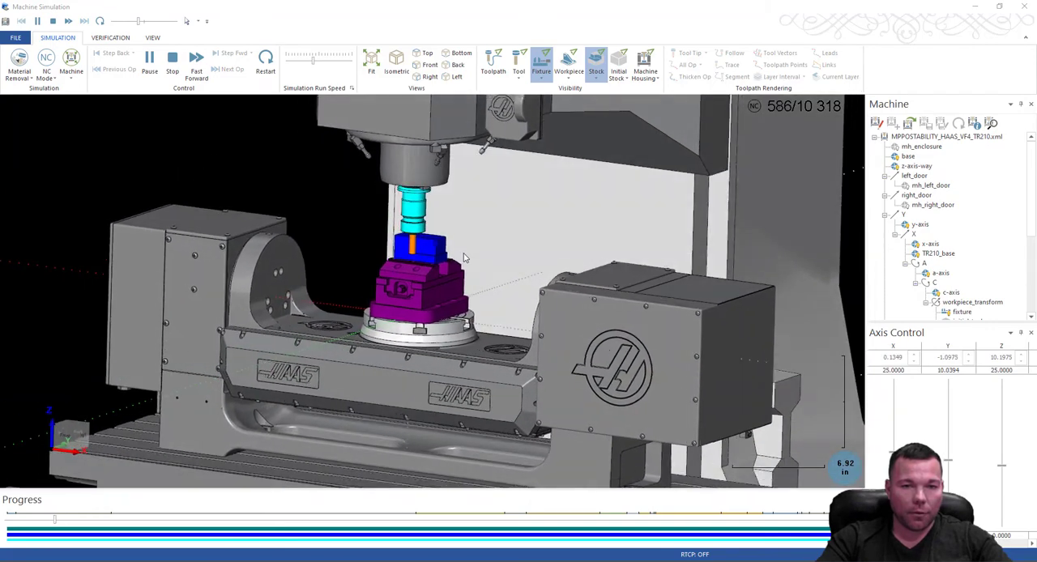
pyautogui.scroll(5, 444, 254)
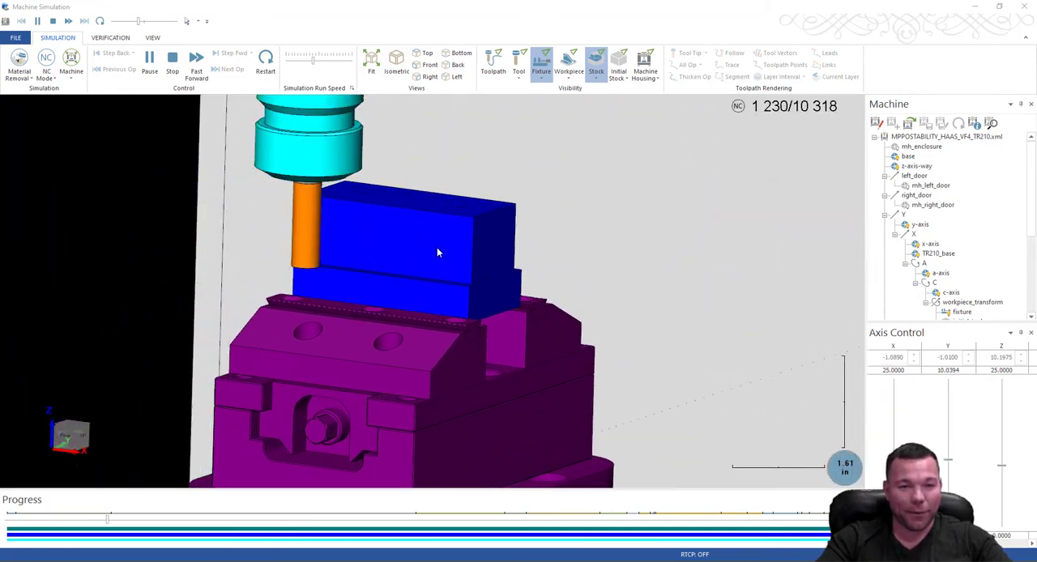
pyautogui.moveTo(366, 285); pyautogui.dragTo(460, 287, button='middle')
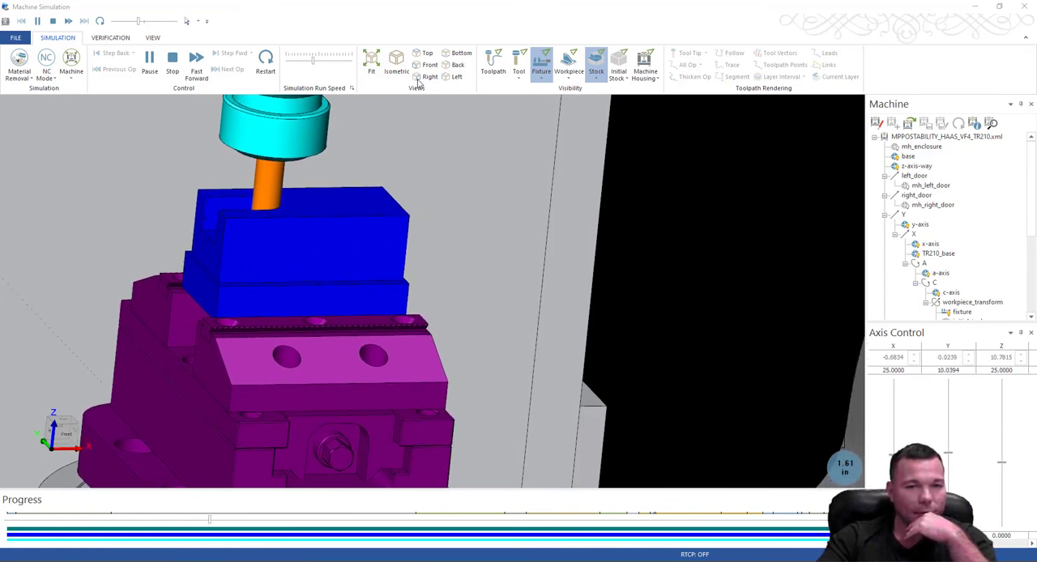
# Raise the simulation run speed, then reduce it to follow the smaller tools and the cuts with the table tilted.
pyautogui.click(327, 62)
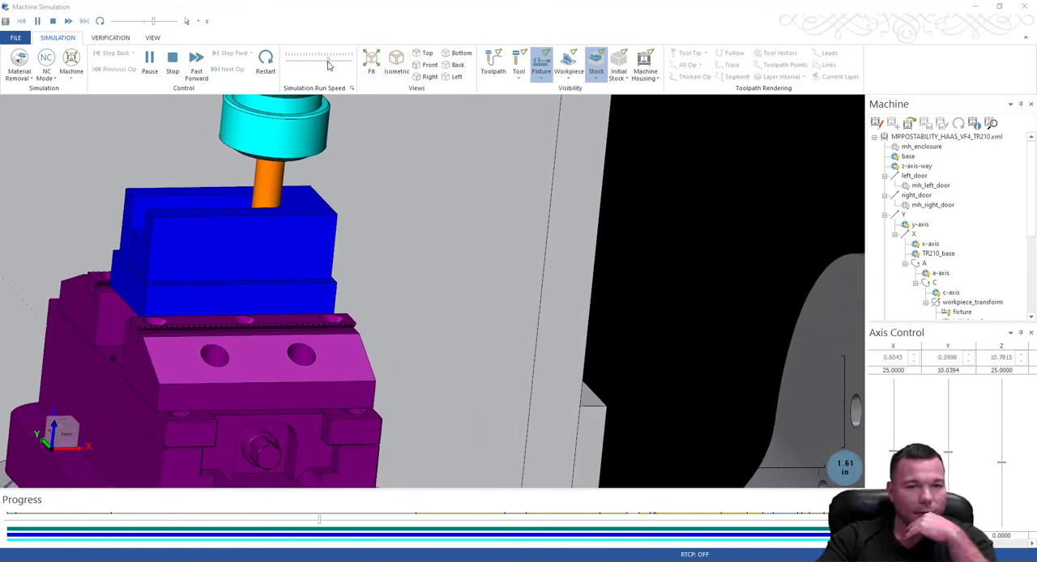
pyautogui.moveTo(327, 62); pyautogui.dragTo(316, 62)
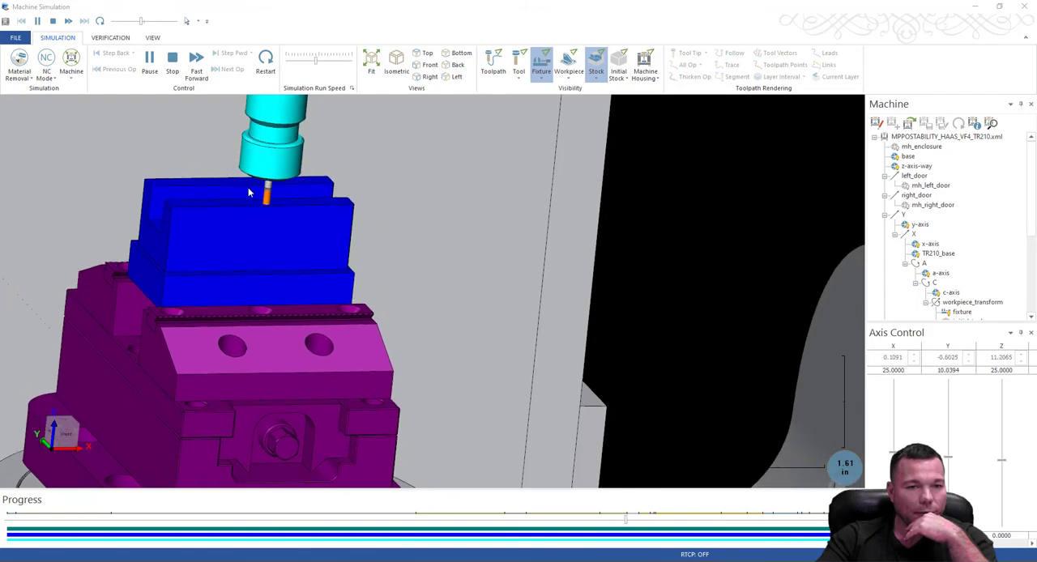
pyautogui.scroll(3, 259, 203)
pyautogui.scroll(-5, 417, 251)
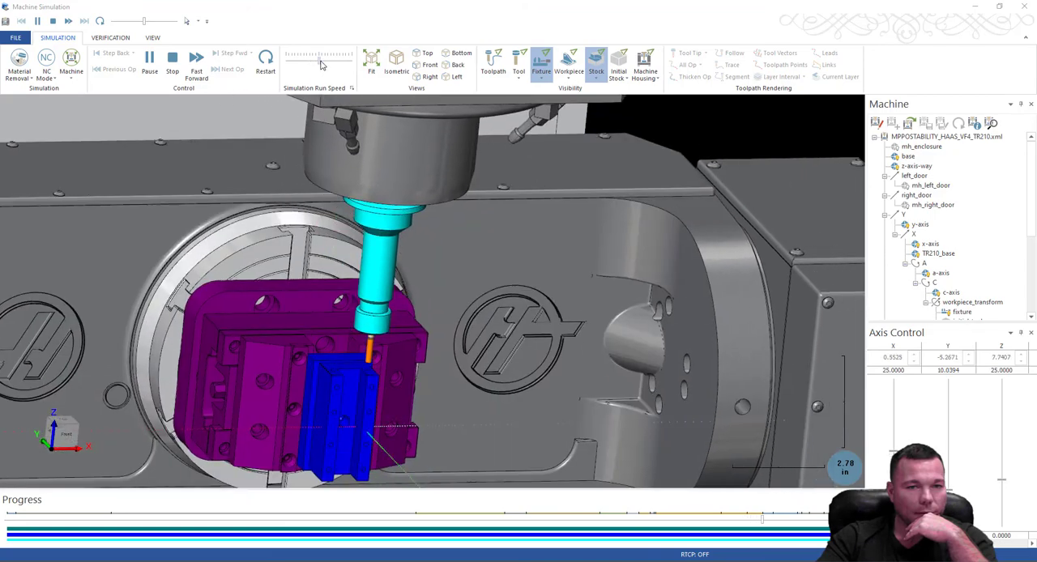
pyautogui.moveTo(316, 61); pyautogui.dragTo(309, 63)
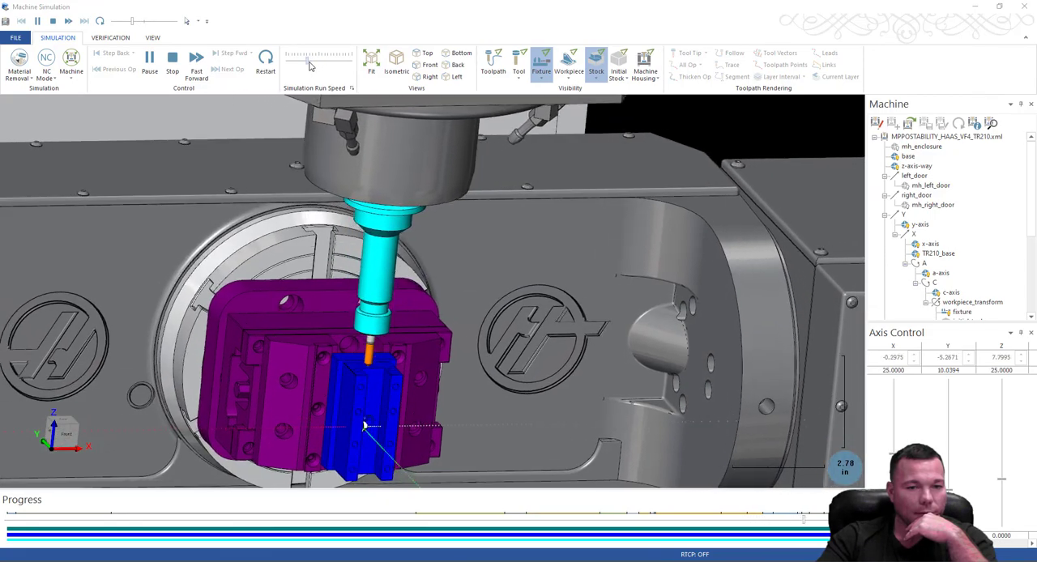
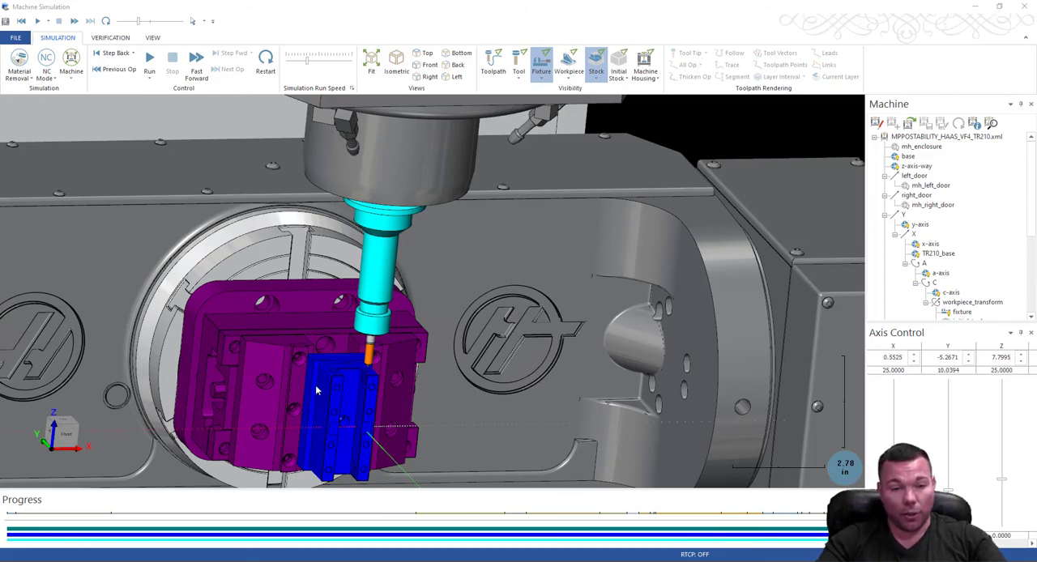
# Examine the machined channel, edges and drilled holes on the top and end face of the finished stock.
pyautogui.scroll(10, 316, 391)
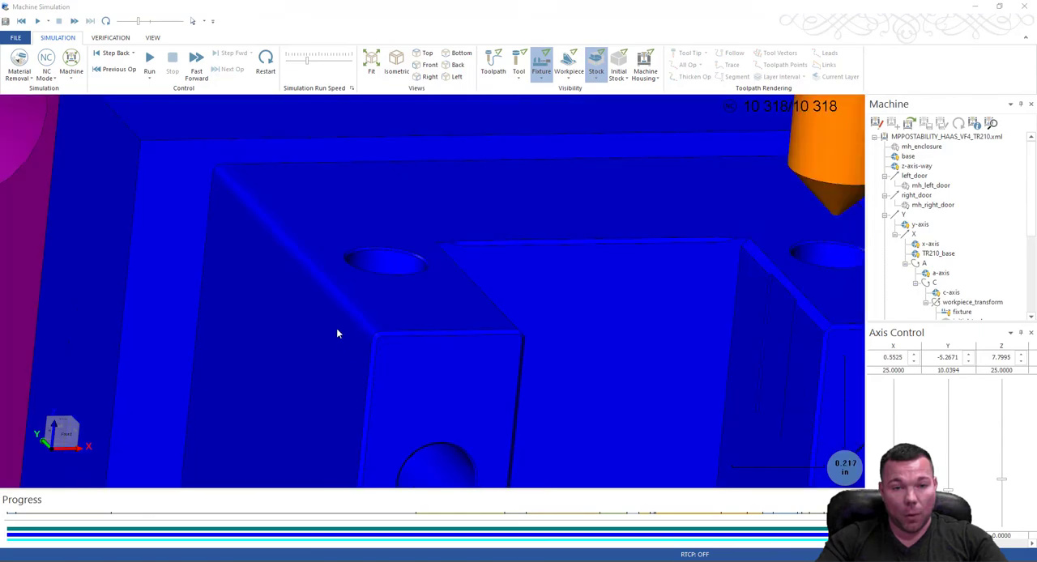
pyautogui.scroll(-10, 332, 300)
pyautogui.moveTo(393, 314); pyautogui.dragTo(419, 302, button='middle')
pyautogui.scroll(12, 366, 324)
pyautogui.scroll(-7, 356, 310)
pyautogui.click(152, 38)
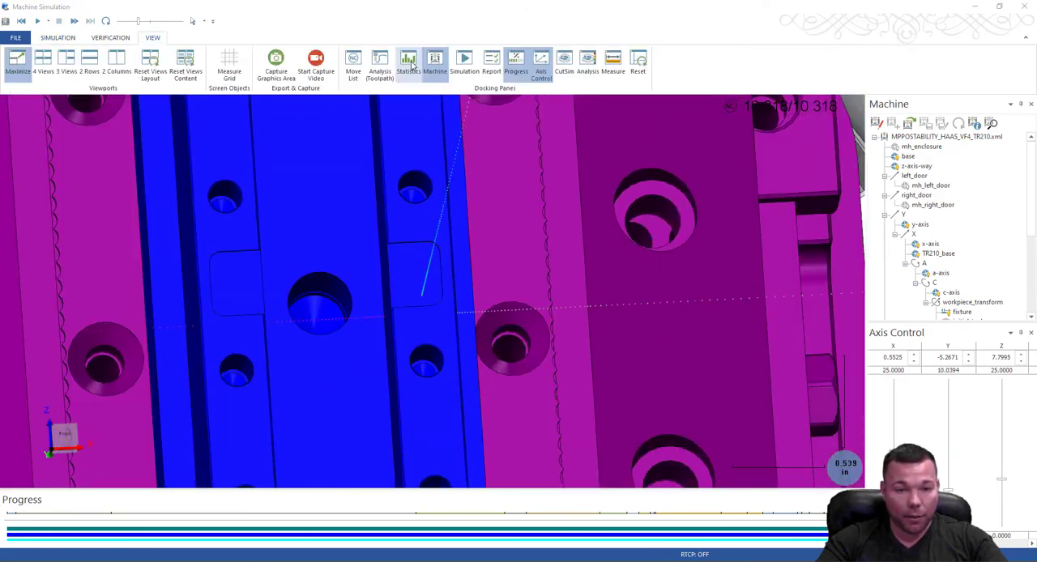
pyautogui.scroll(2, 382, 284)
pyautogui.scroll(-3, 411, 287)
pyautogui.scroll(-1, 422, 254)
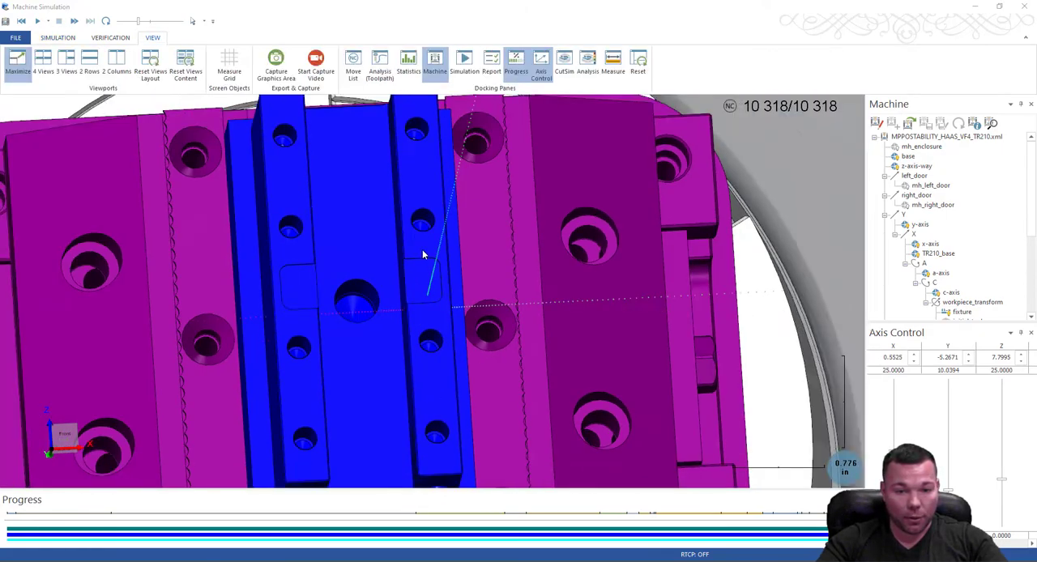
pyautogui.scroll(-5, 405, 332)
pyautogui.scroll(7, 365, 296)
pyautogui.scroll(-3, 325, 341)
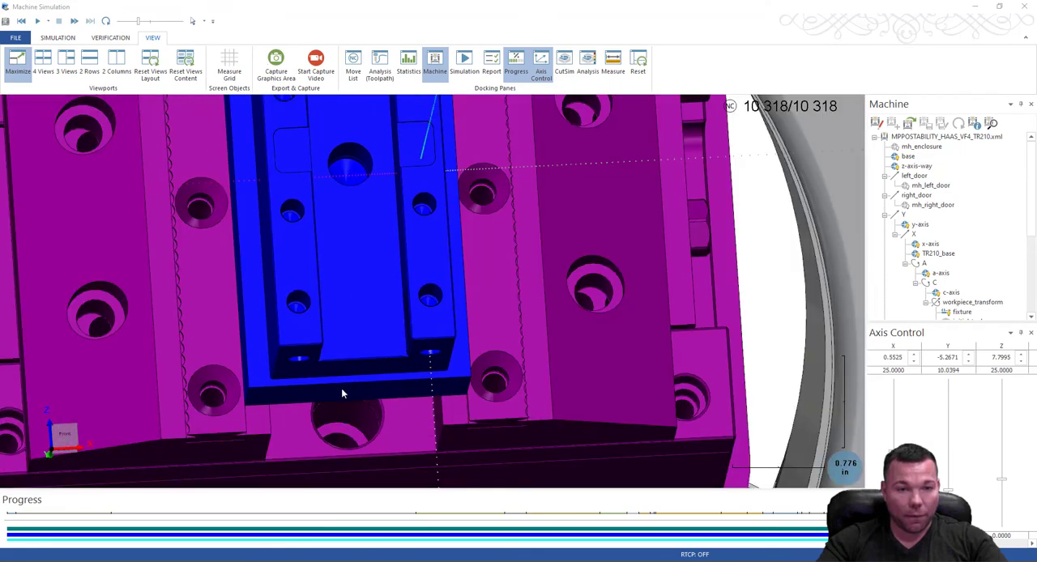
pyautogui.scroll(-5, 342, 393)
pyautogui.scroll(10, 350, 248)
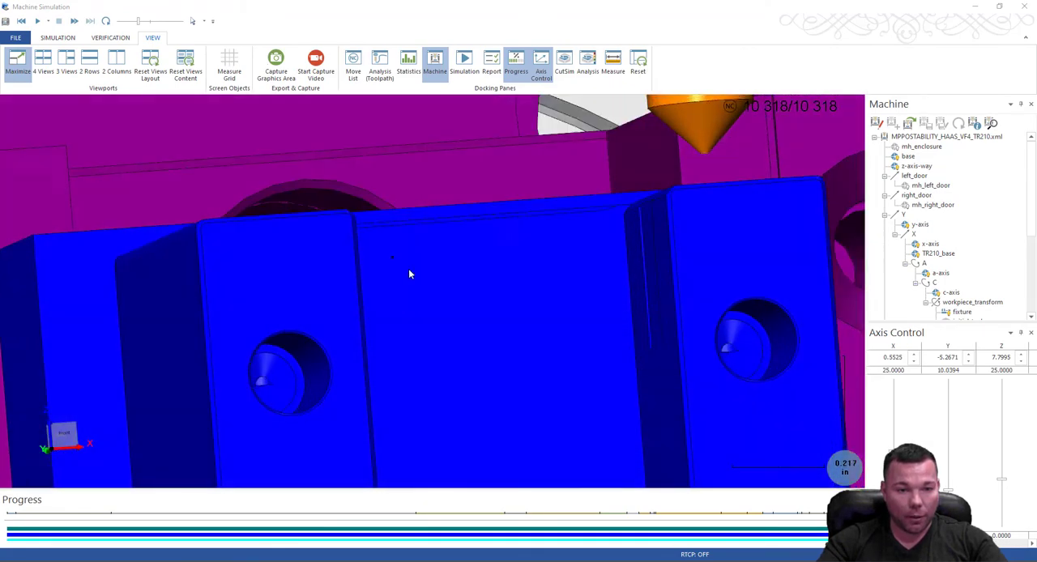
# Inspect the bottom of a drilled hole up close, and view the whole finished part in the vise beneath the tool.
pyautogui.moveTo(410, 274); pyautogui.dragTo(350, 277, button='middle')
pyautogui.scroll(5, 769, 192)
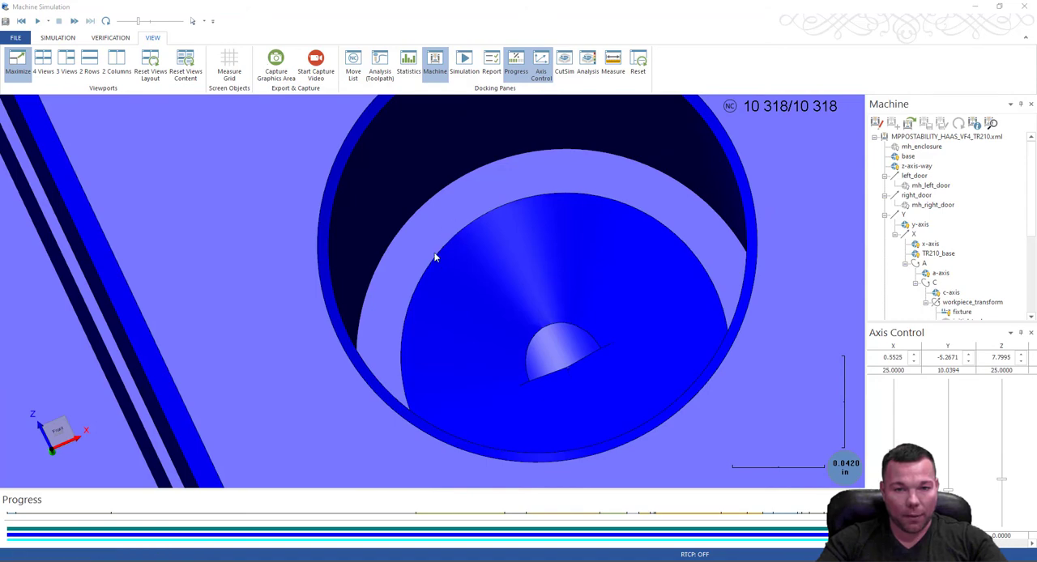
pyautogui.scroll(-5, 440, 261)
pyautogui.moveTo(466, 239); pyautogui.dragTo(553, 290, button='middle')
pyautogui.scroll(-6, 528, 308)
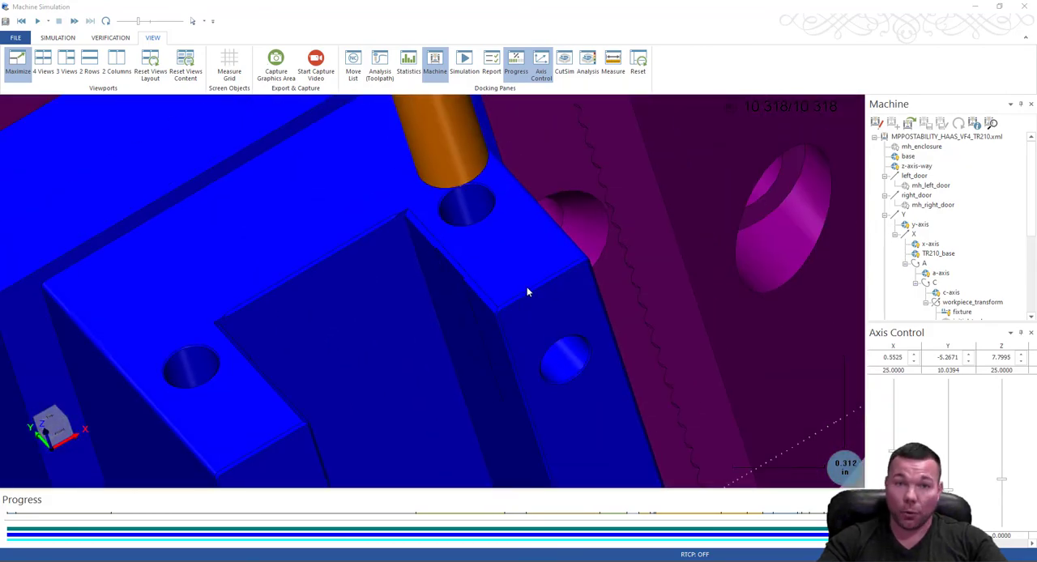
pyautogui.scroll(-1, 499, 319)
pyautogui.moveTo(494, 321); pyautogui.dragTo(452, 183, button='middle')
pyautogui.scroll(-7, 452, 184)
pyautogui.scroll(4, 459, 345)
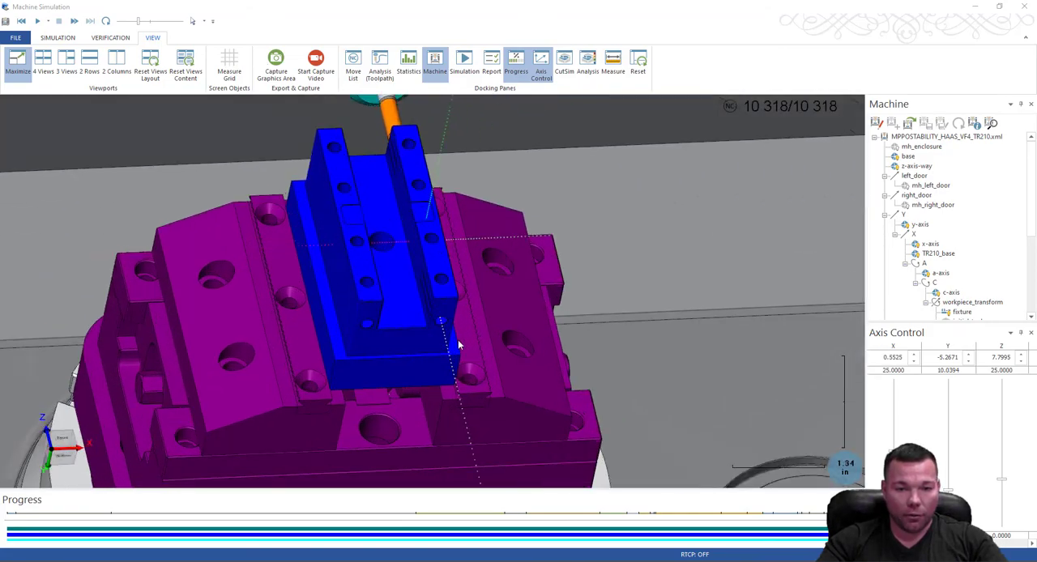
pyautogui.scroll(-4, 475, 321)
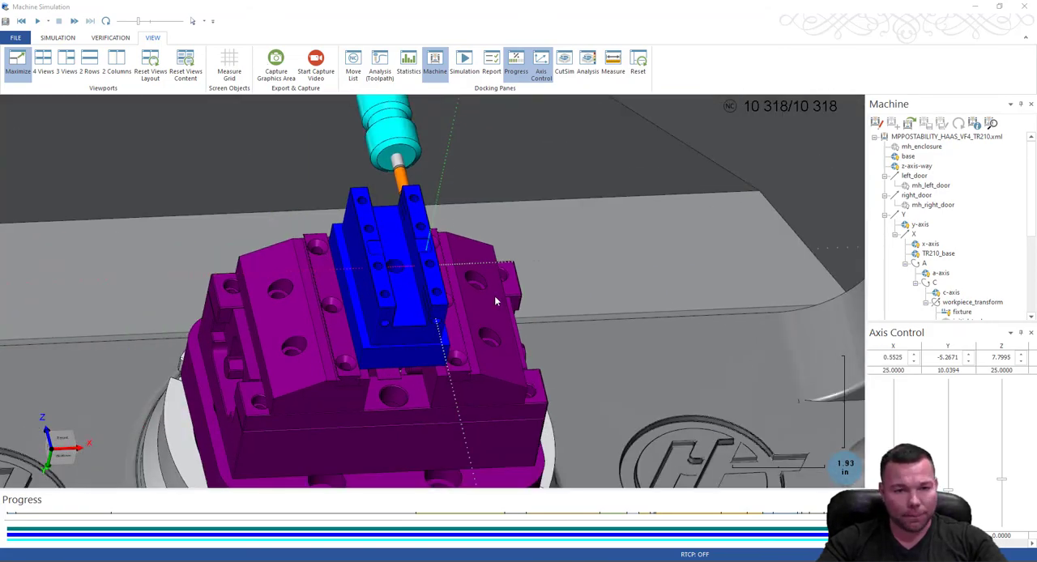
pyautogui.moveTo(530, 207); pyautogui.dragTo(268, 219, button='middle')
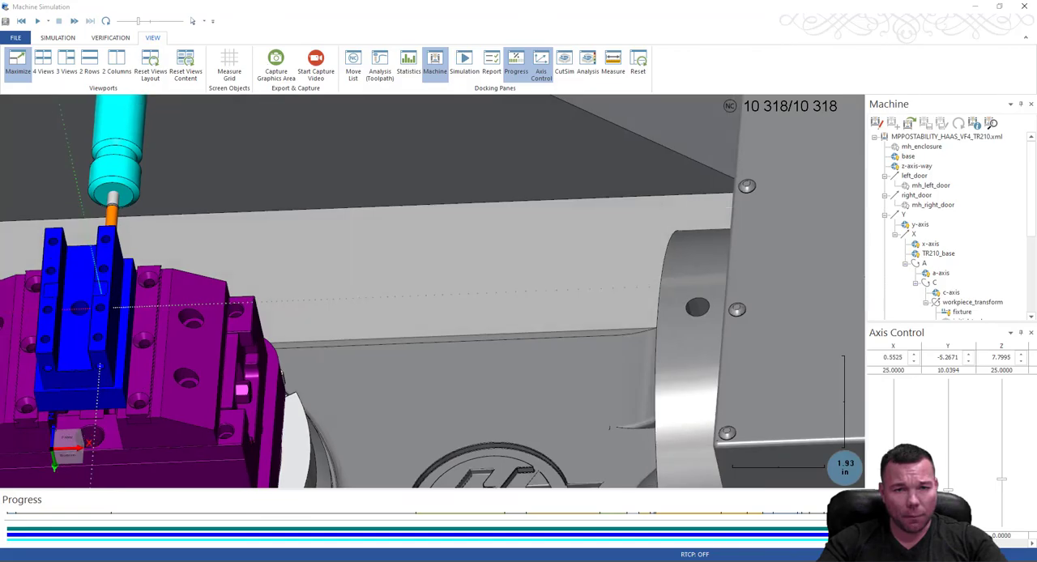
# Close the finished simulation and launch a new machine simulation of the program using the external post.
pyautogui.click(1031, 8)
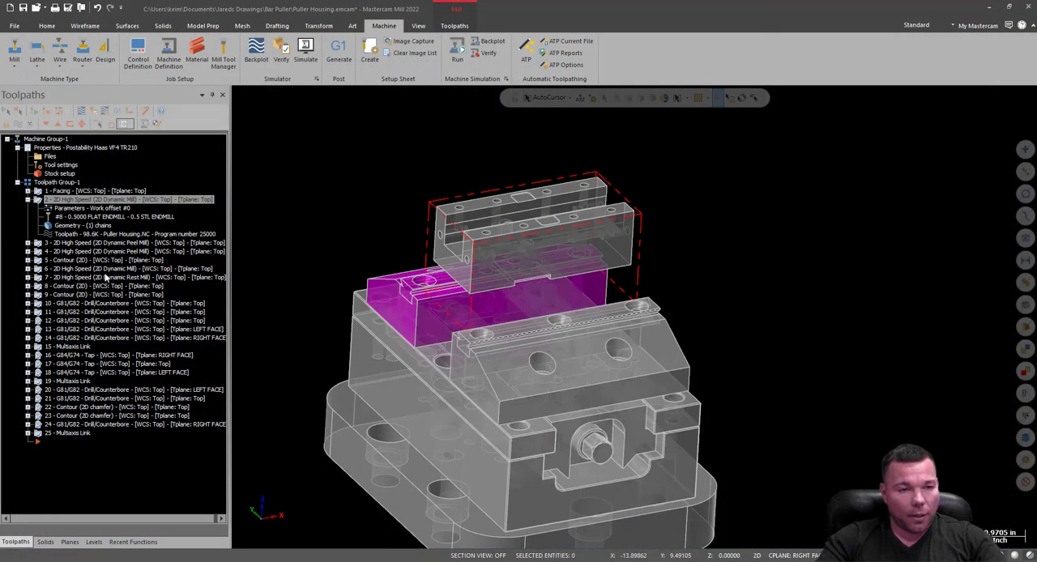
pyautogui.click(27, 199)
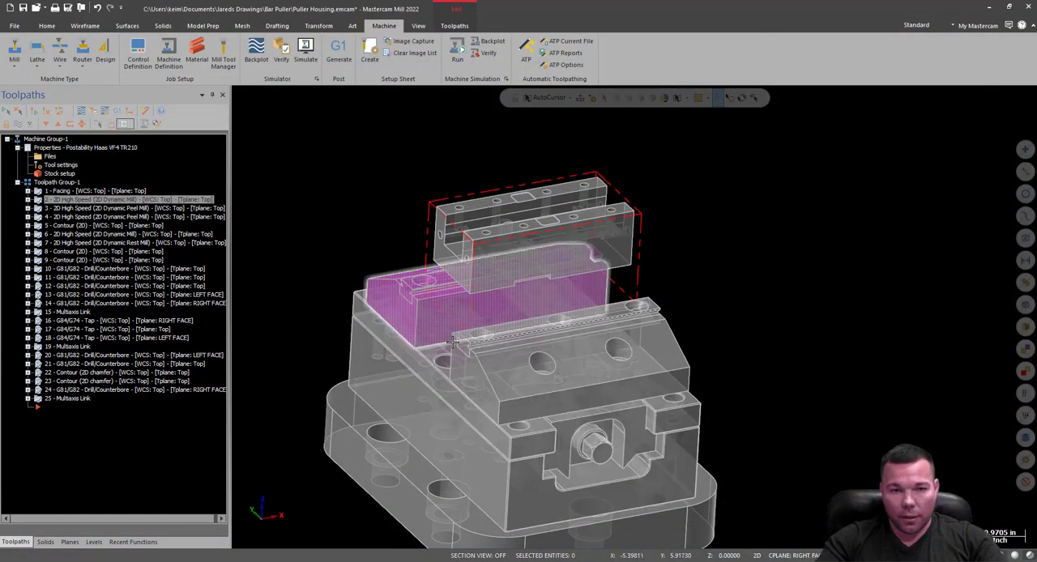
pyautogui.click(505, 79)
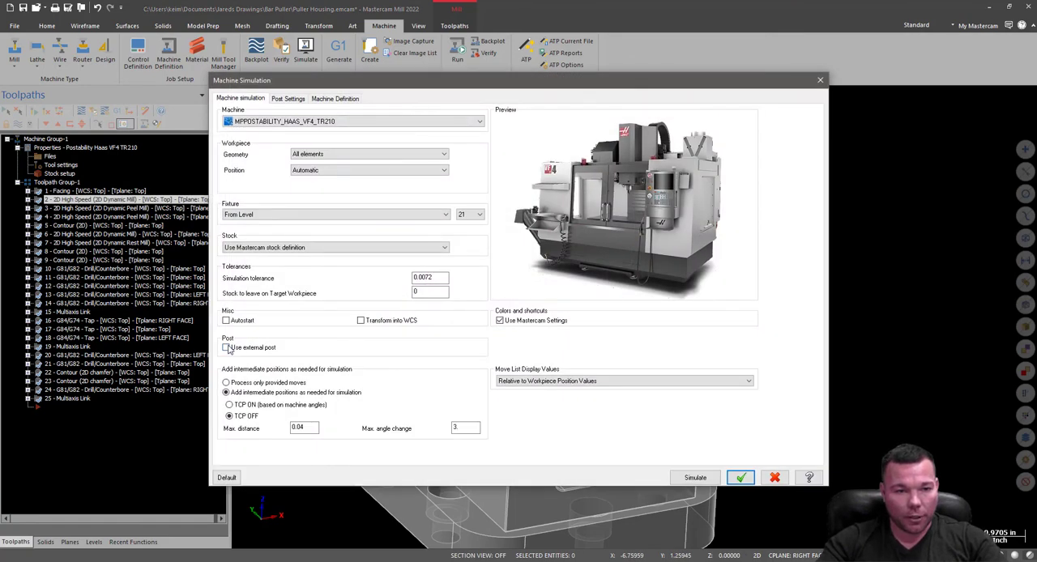
pyautogui.click(226, 348)
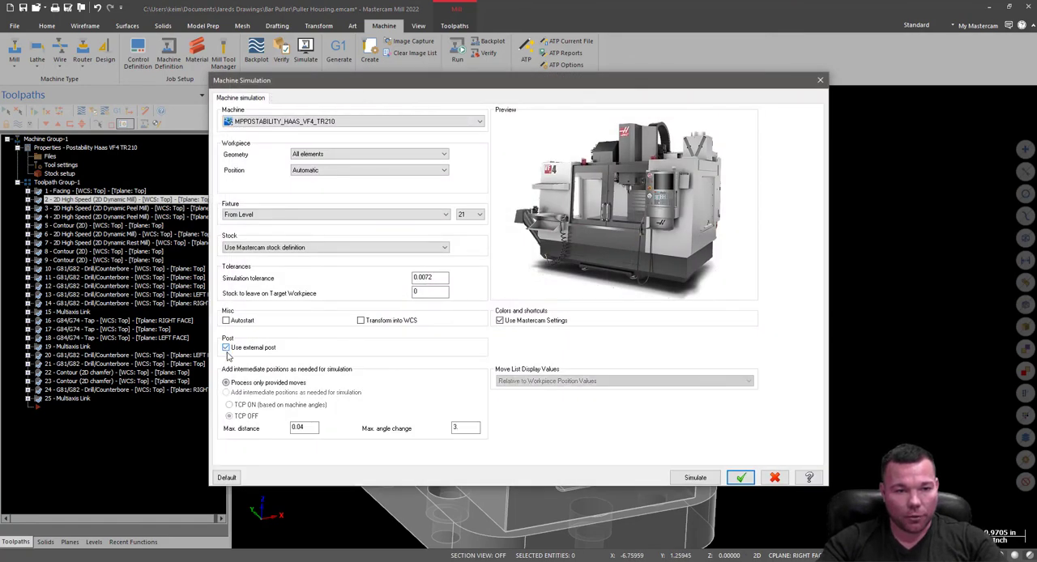
pyautogui.click(695, 478)
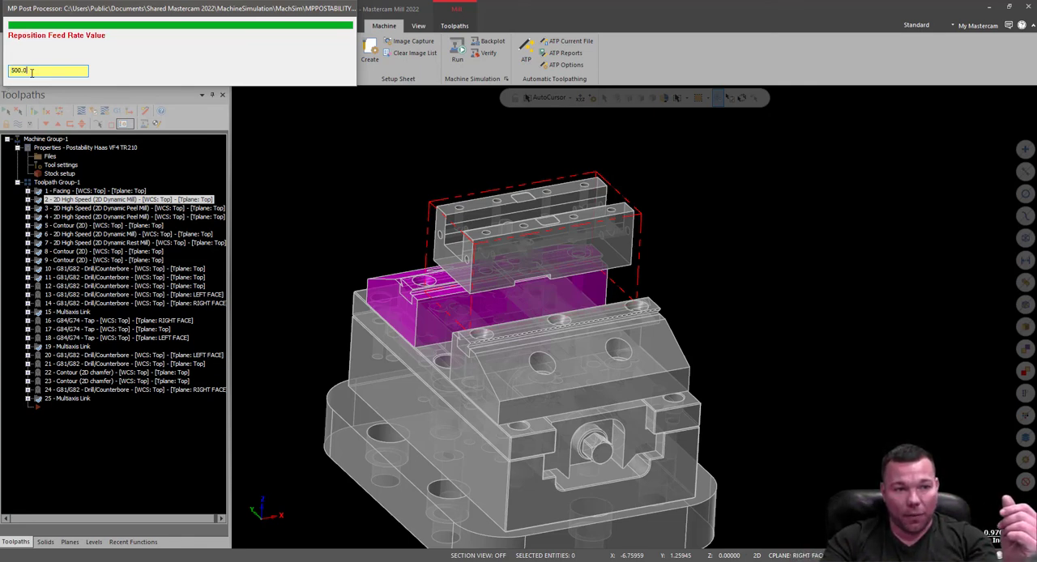
# Set the reposition feed rate to 800.0 and continue posting past operation 12's large rotary move without retract/index/approach.
pyautogui.write('800.')
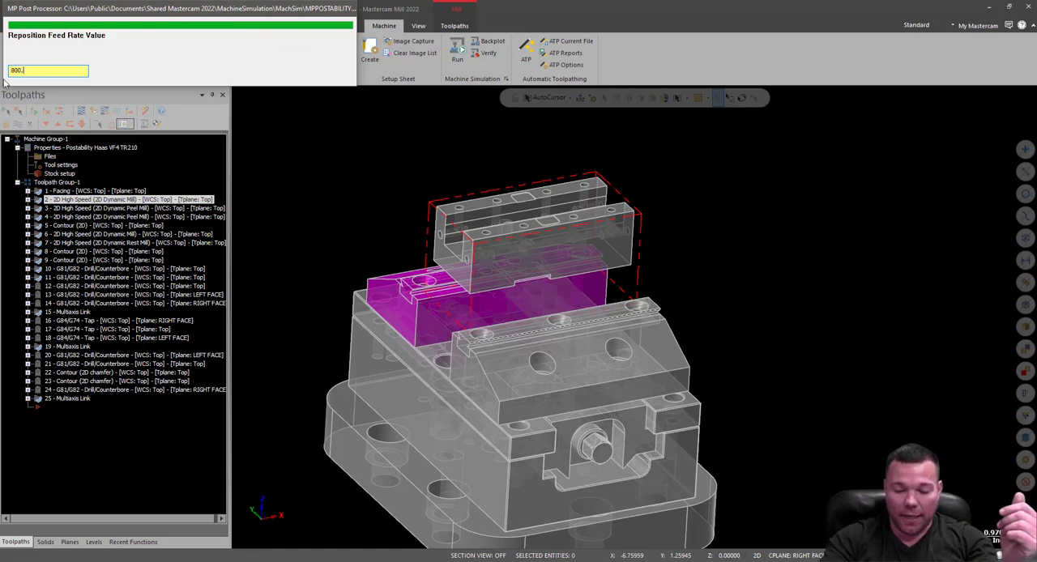
pyautogui.write('0')
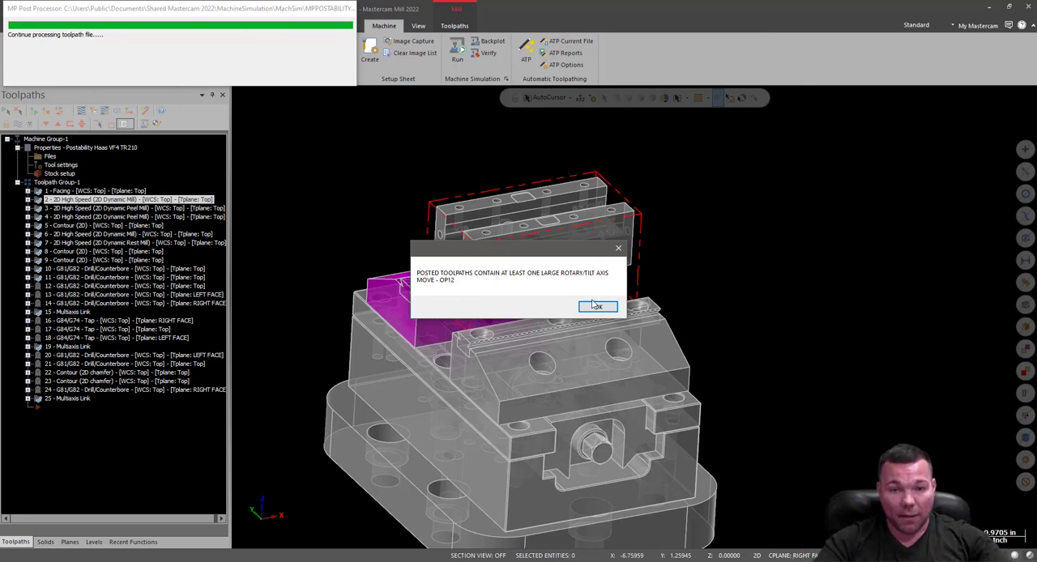
pyautogui.click(595, 307)
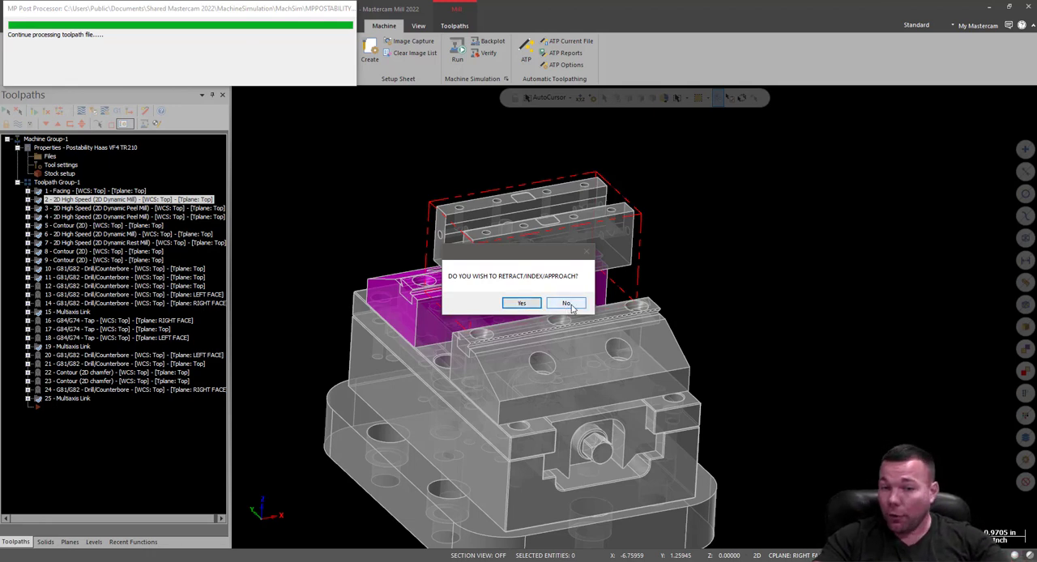
pyautogui.click(568, 304)
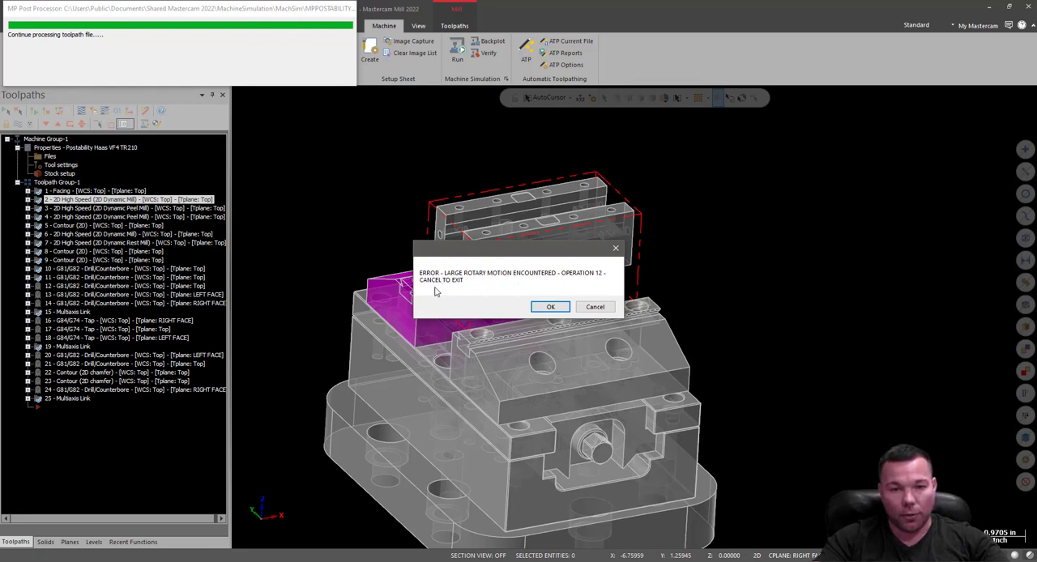
pyautogui.click(553, 307)
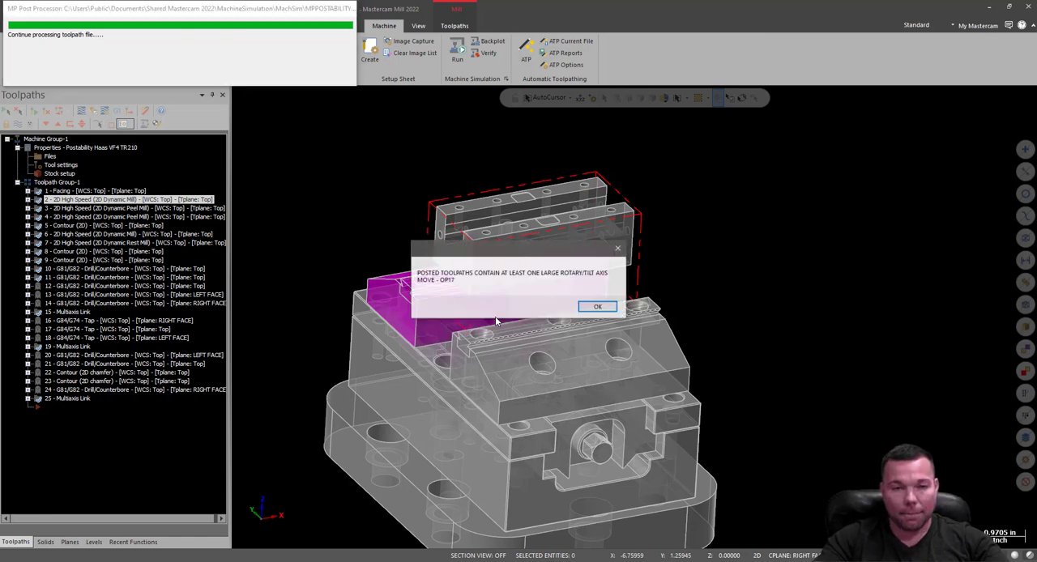
# Continue posting past the large rotary moves from operation 17 onward, declining retract/index/approach each time.
pyautogui.click(609, 308)
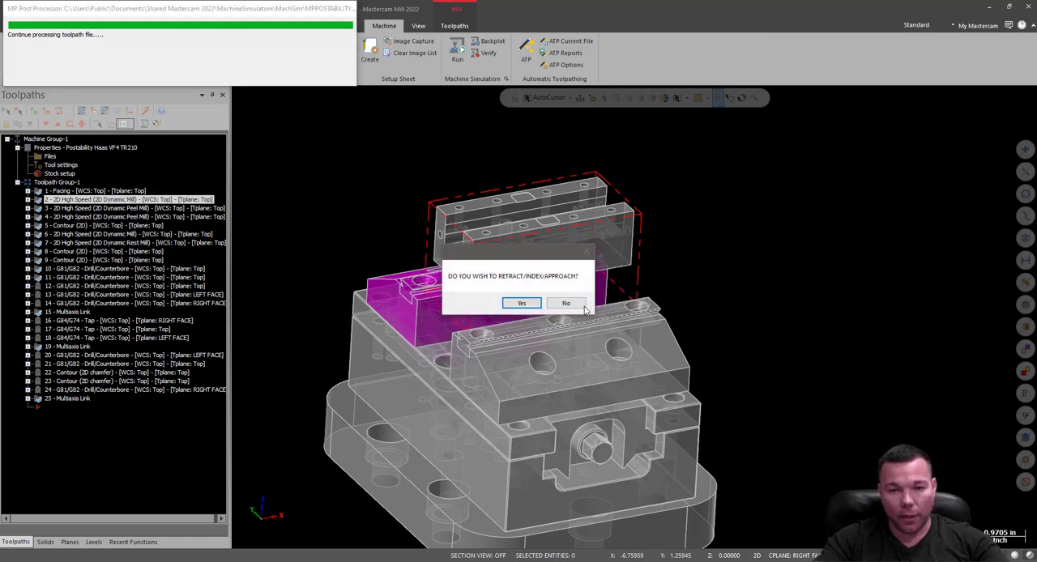
pyautogui.click(551, 307)
pyautogui.click(550, 308)
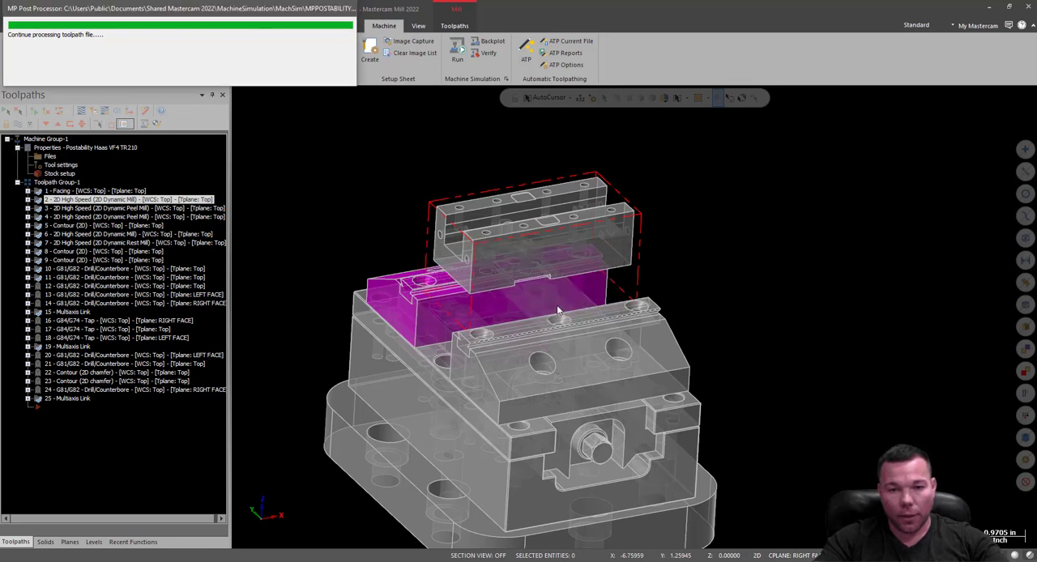
pyautogui.click(598, 308)
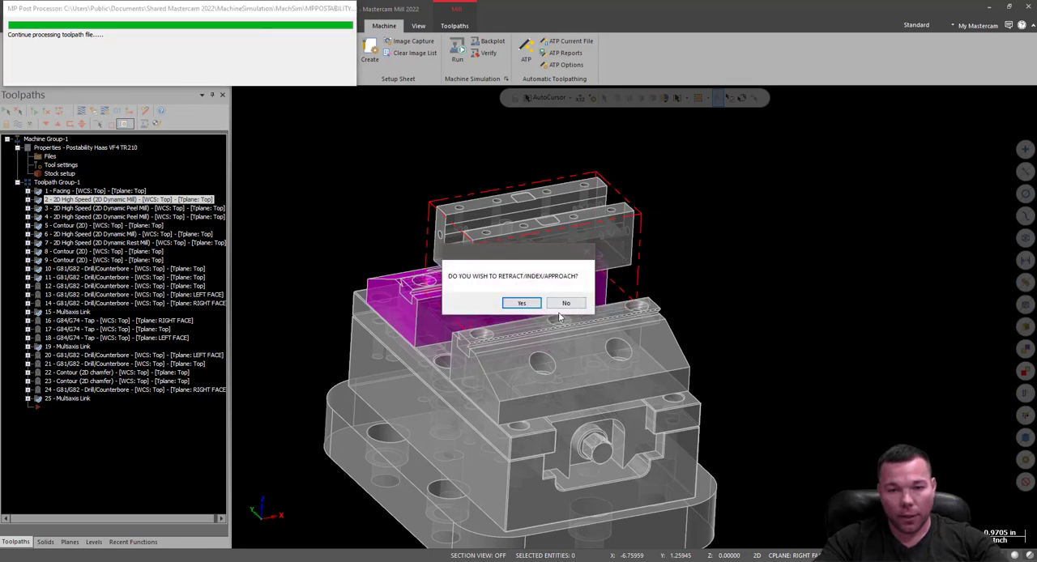
pyautogui.click(567, 306)
pyautogui.click(550, 313)
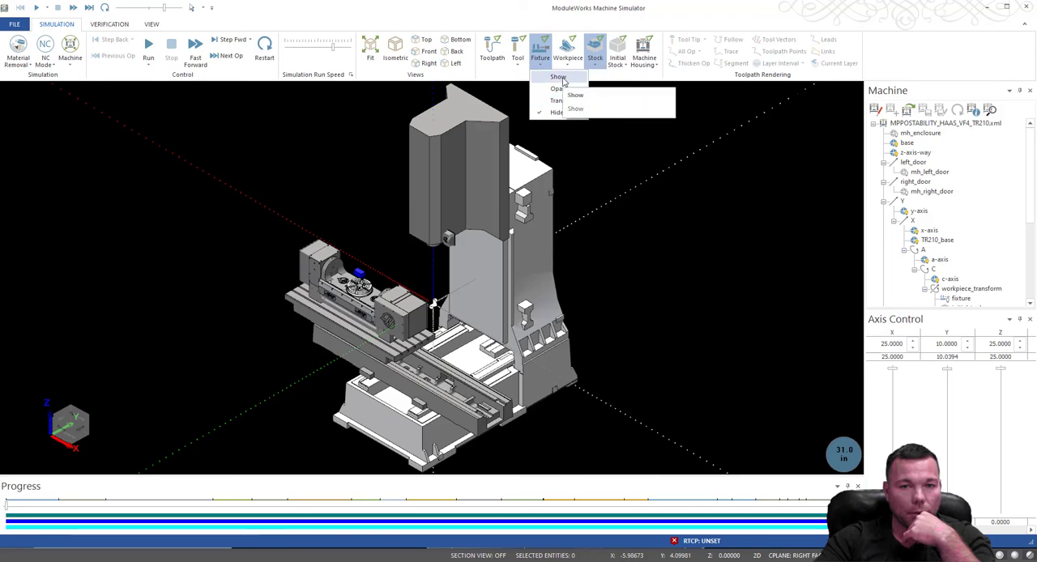
# Show the fixture in the posted Haas machine model and view the trunnion table, vise and spindle.
pyautogui.click(559, 77)
pyautogui.scroll(5, 599, 298)
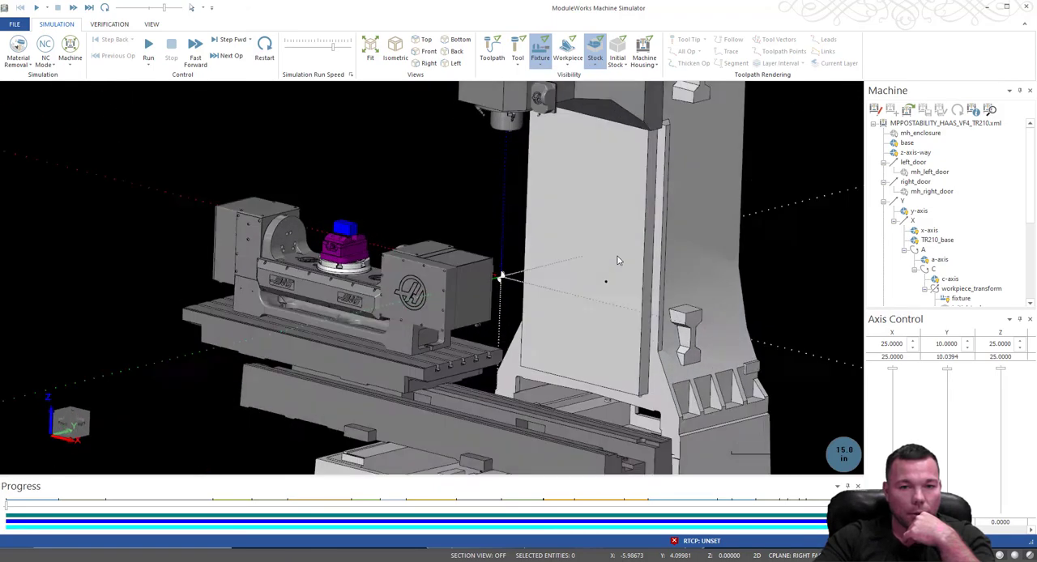
pyautogui.moveTo(617, 257); pyautogui.dragTo(588, 275, button='middle')
pyautogui.scroll(-5, 575, 287)
pyautogui.scroll(7, 548, 227)
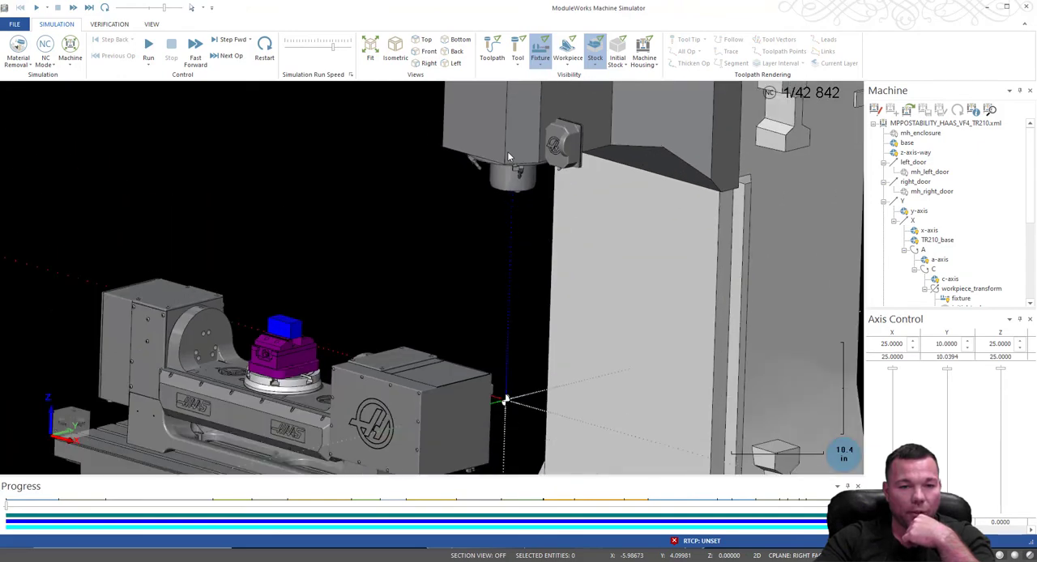
pyautogui.scroll(-3, 509, 157)
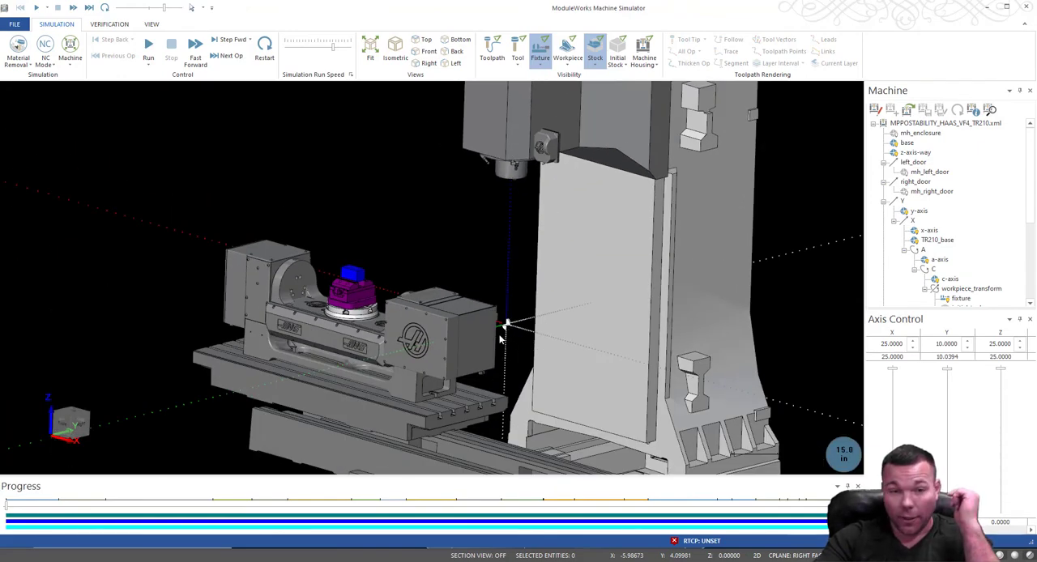
pyautogui.moveTo(506, 329); pyautogui.dragTo(404, 279, button='middle')
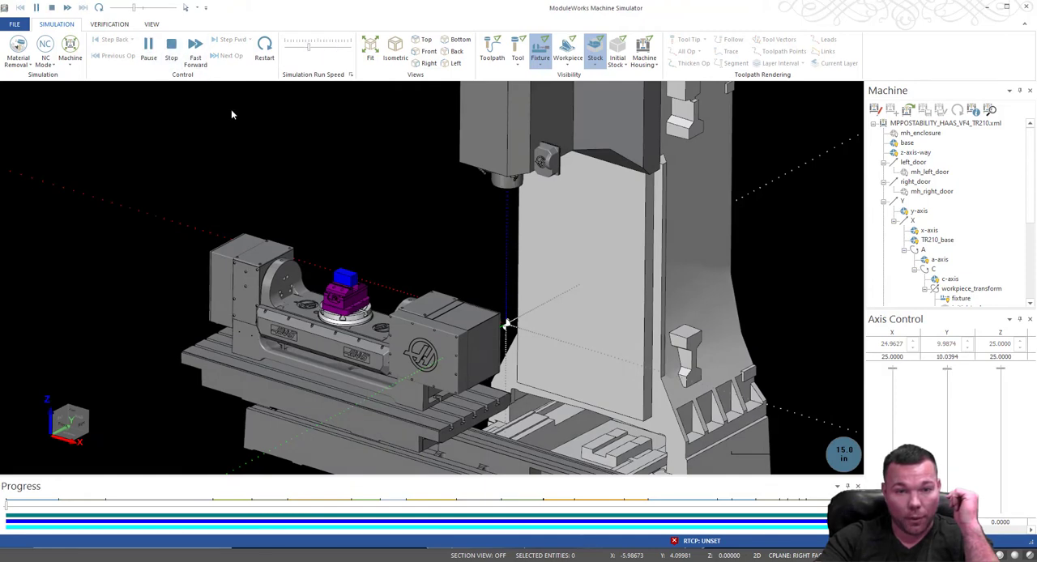
# Adjust the run speed of the running posted simulation and show the tool.
pyautogui.click(319, 52)
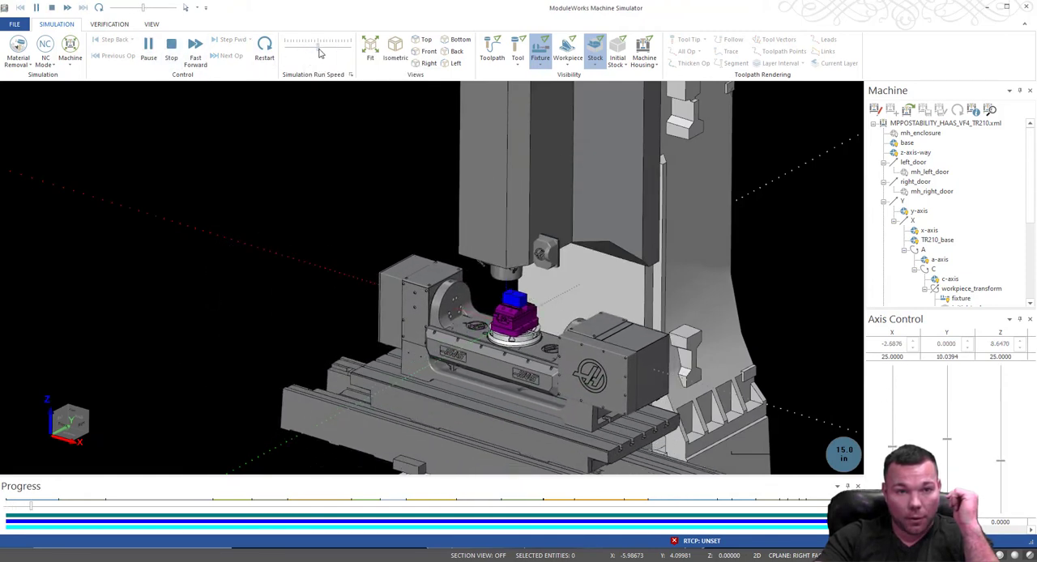
pyautogui.scroll(6, 550, 260)
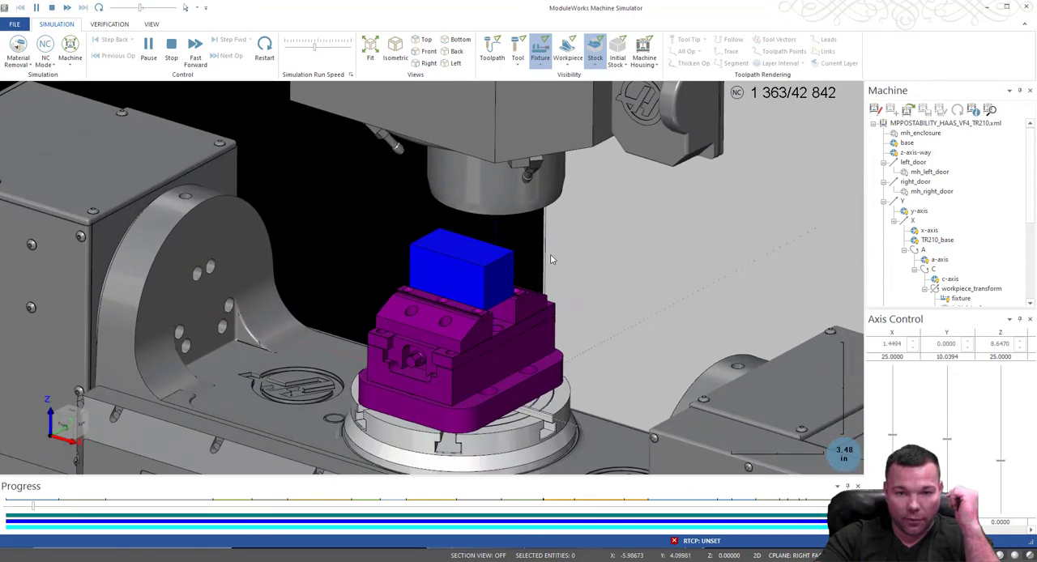
pyautogui.click(517, 50)
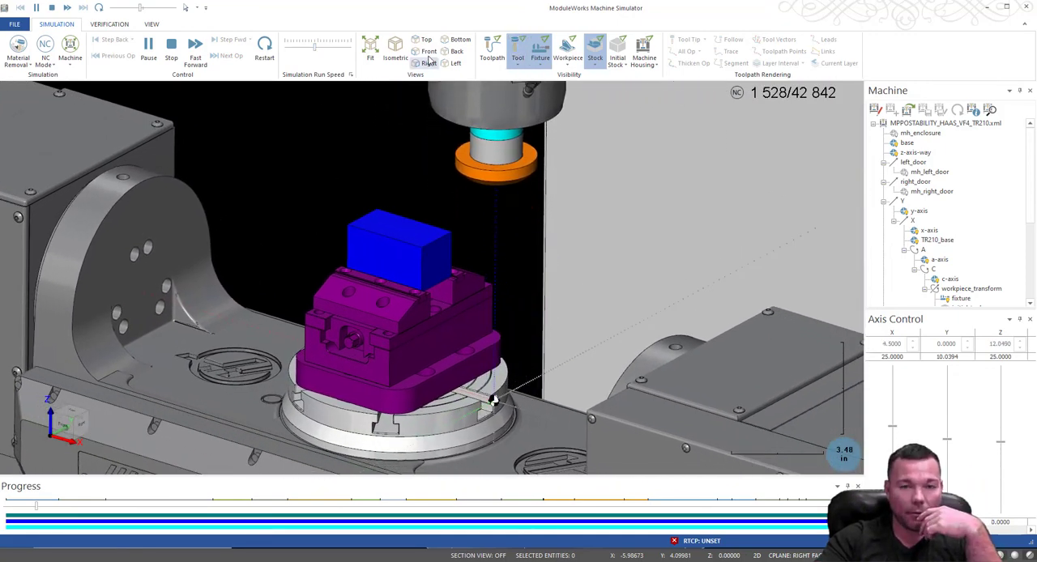
# Follow the posted simulation from a full machine view and close up as the tools cut the stock.
pyautogui.scroll(-5, 519, 241)
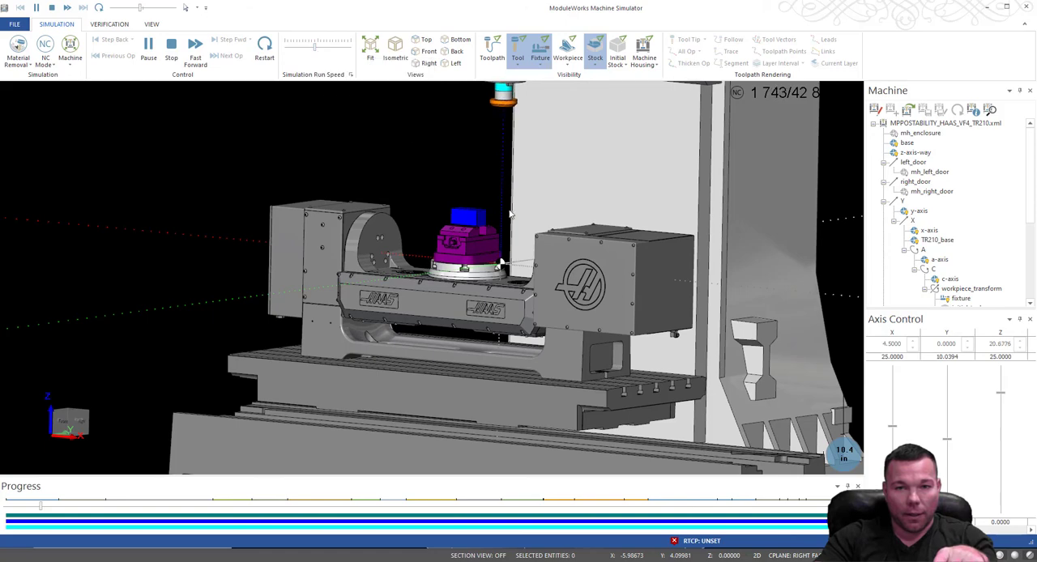
pyautogui.scroll(-3, 555, 255)
pyautogui.moveTo(553, 254); pyautogui.dragTo(568, 268, button='middle')
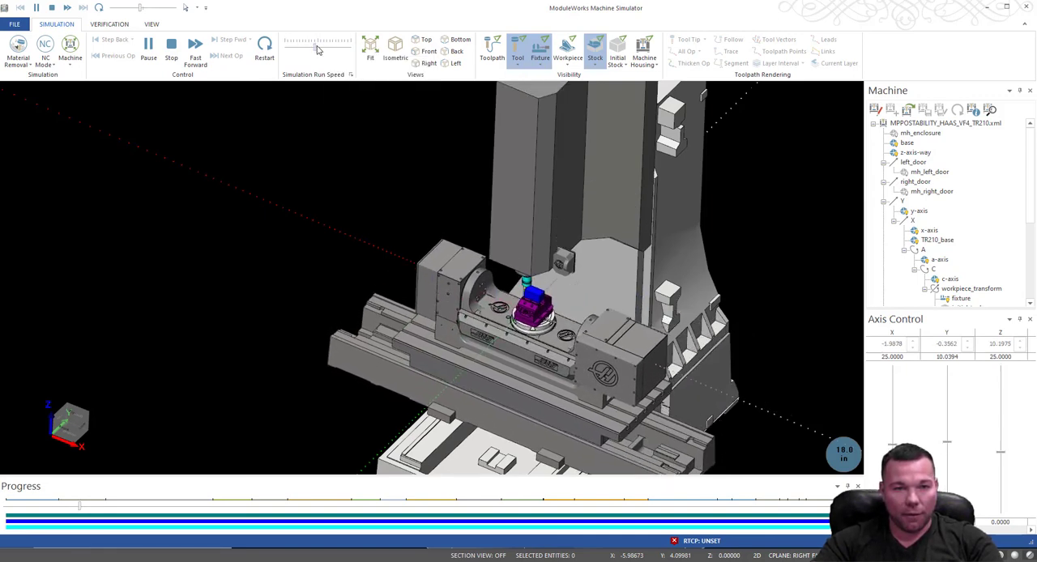
pyautogui.scroll(5, 509, 281)
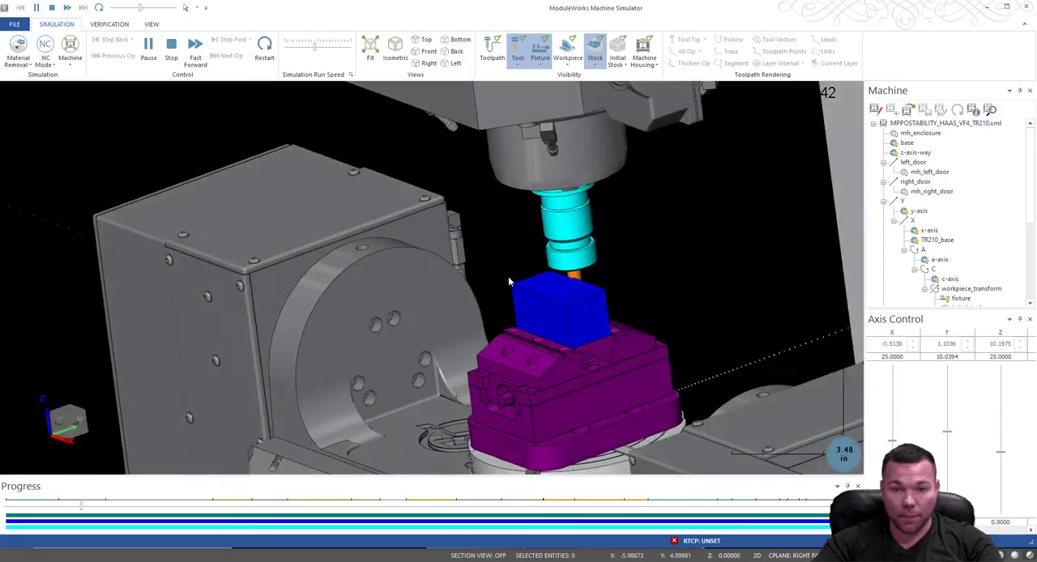
pyautogui.moveTo(509, 281)
pyautogui.mouseDown(button='middle')
pyautogui.moveTo(428, 288)
pyautogui.moveTo(591, 266)
pyautogui.moveTo(518, 285)
pyautogui.mouseUp(button='middle')
pyautogui.scroll(-3, 519, 285)
pyautogui.scroll(5, 547, 359)
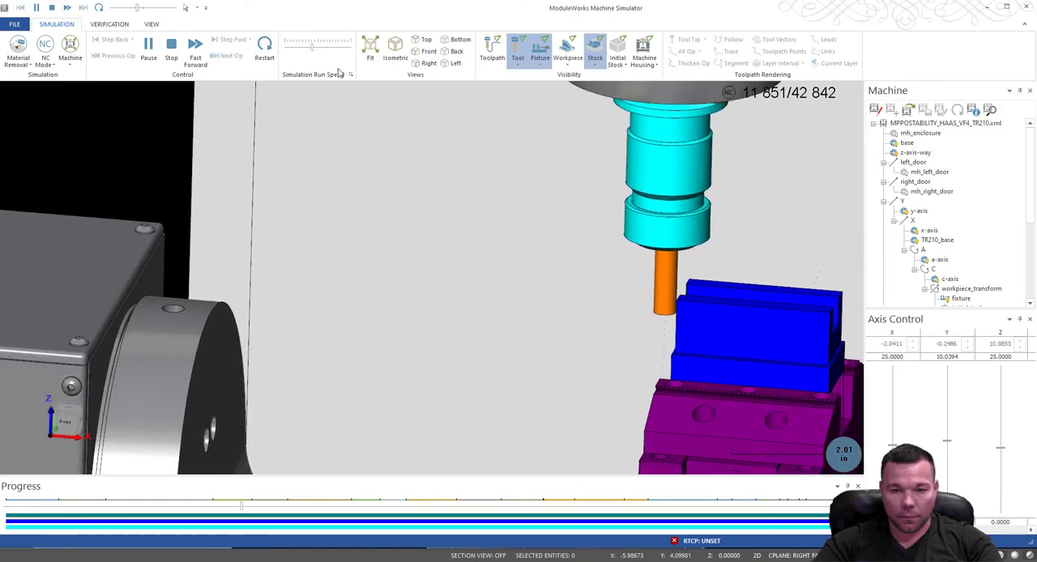
# Follow the tool cutting the stock in the vise close up and adjust the simulation run speed.
pyautogui.moveTo(773, 311); pyautogui.dragTo(727, 316, button='middle')
pyautogui.scroll(-4, 728, 311)
pyautogui.scroll(3, 563, 289)
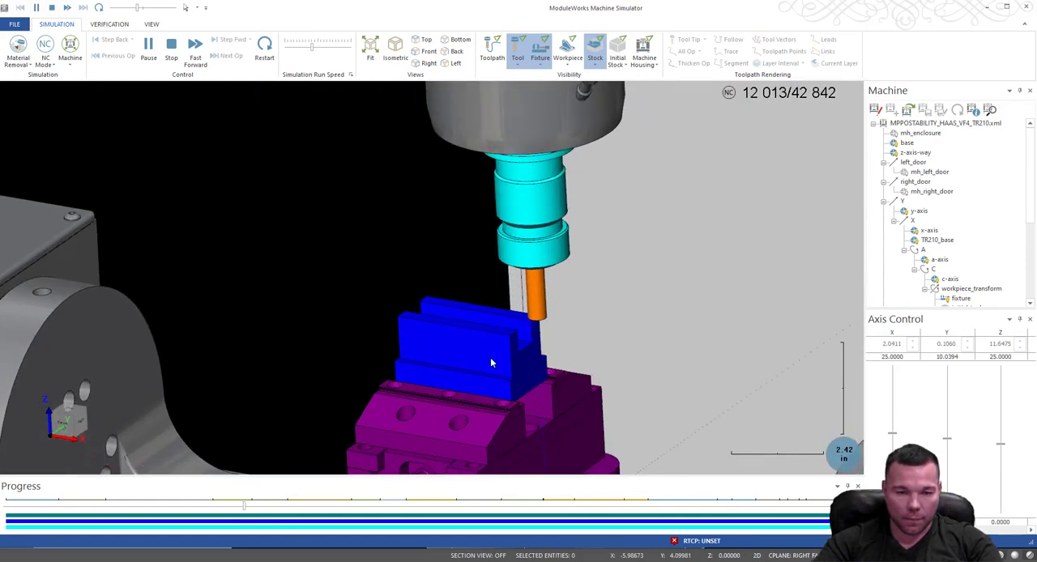
pyautogui.scroll(2, 489, 361)
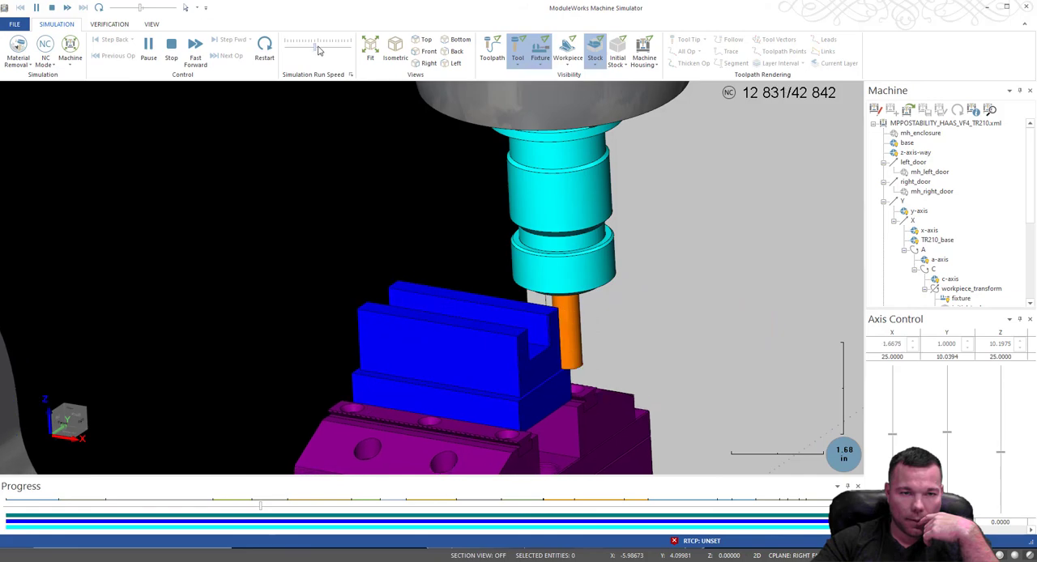
pyautogui.click(317, 50)
pyautogui.click(317, 49)
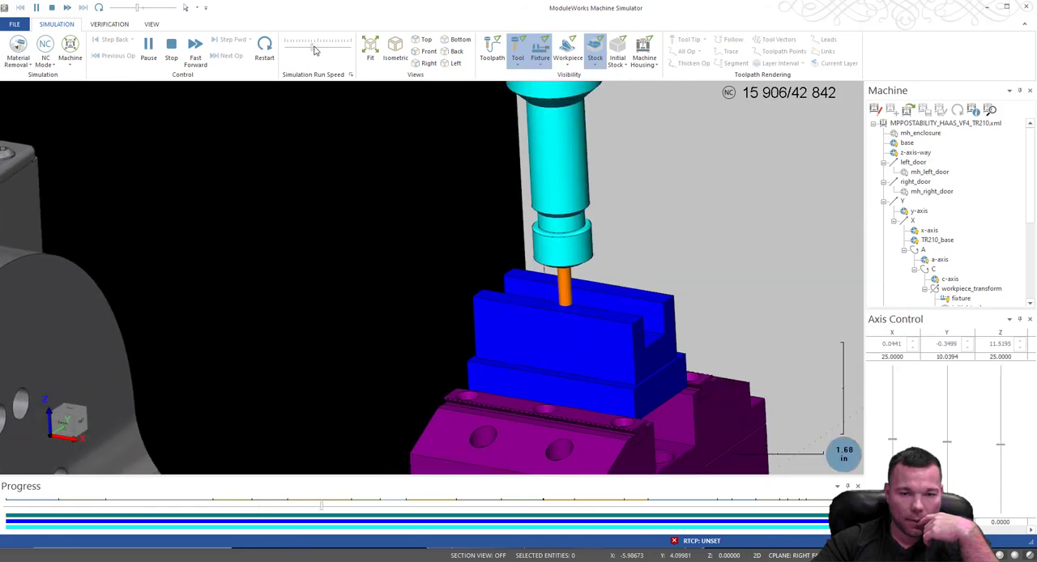
# Watch the simulated cuts on the part's upper faces and slot close up, then from a full machine view.
pyautogui.scroll(10, 581, 286)
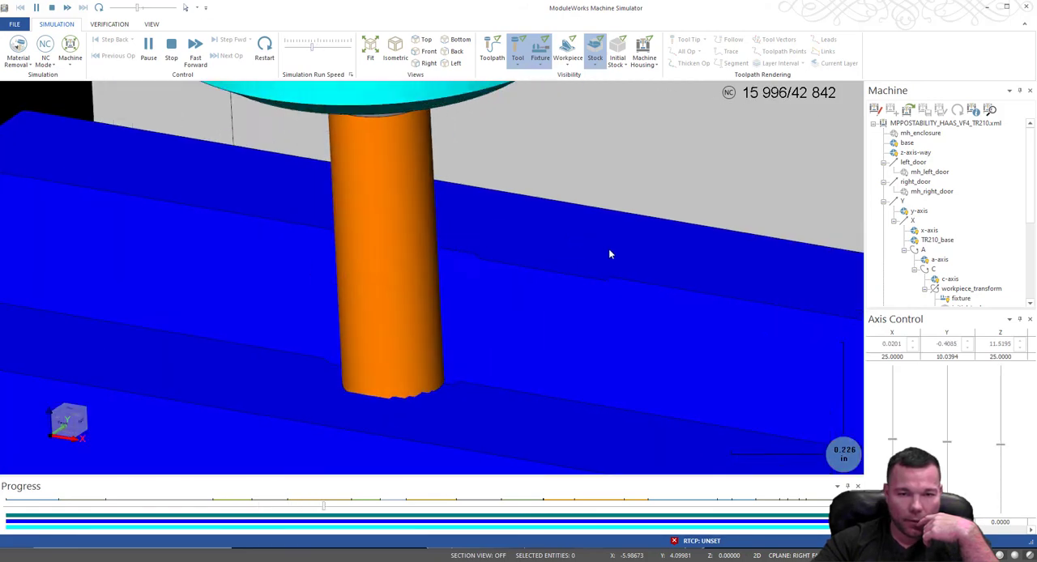
pyautogui.scroll(-10, 602, 258)
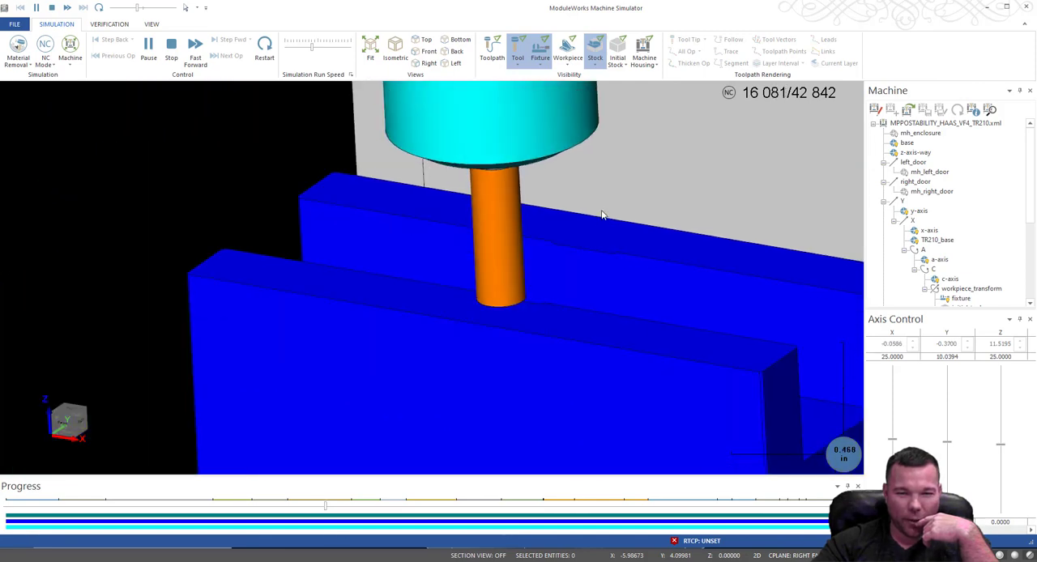
pyautogui.scroll(-1, 597, 250)
pyautogui.scroll(2, 556, 295)
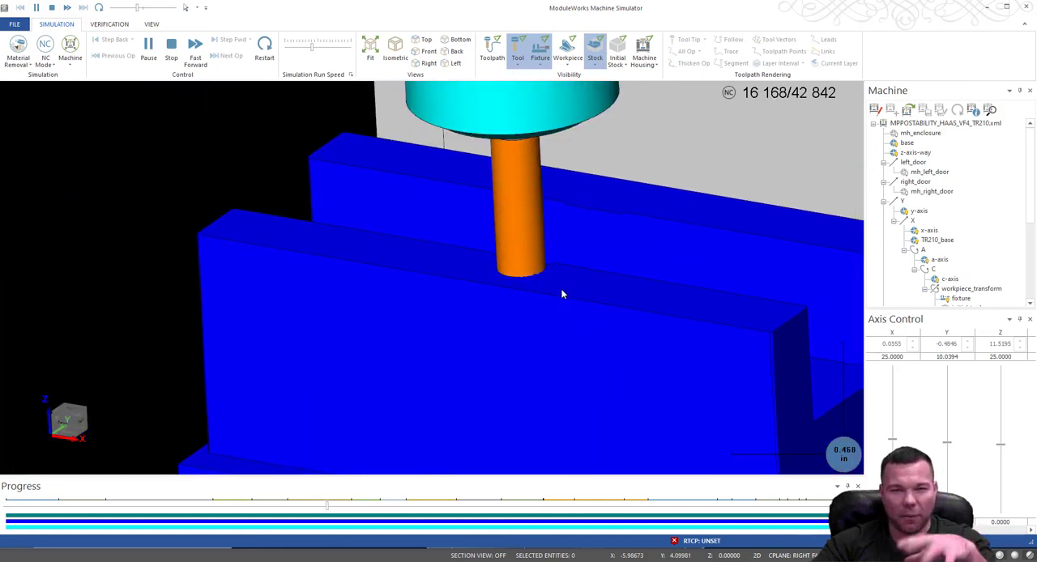
pyautogui.scroll(-1, 503, 280)
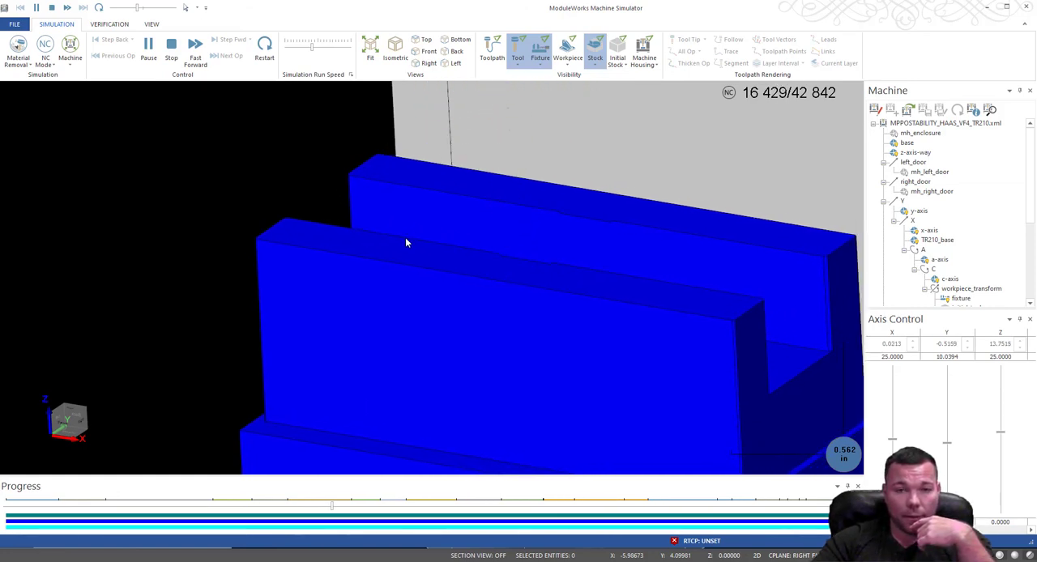
pyautogui.scroll(-5, 406, 237)
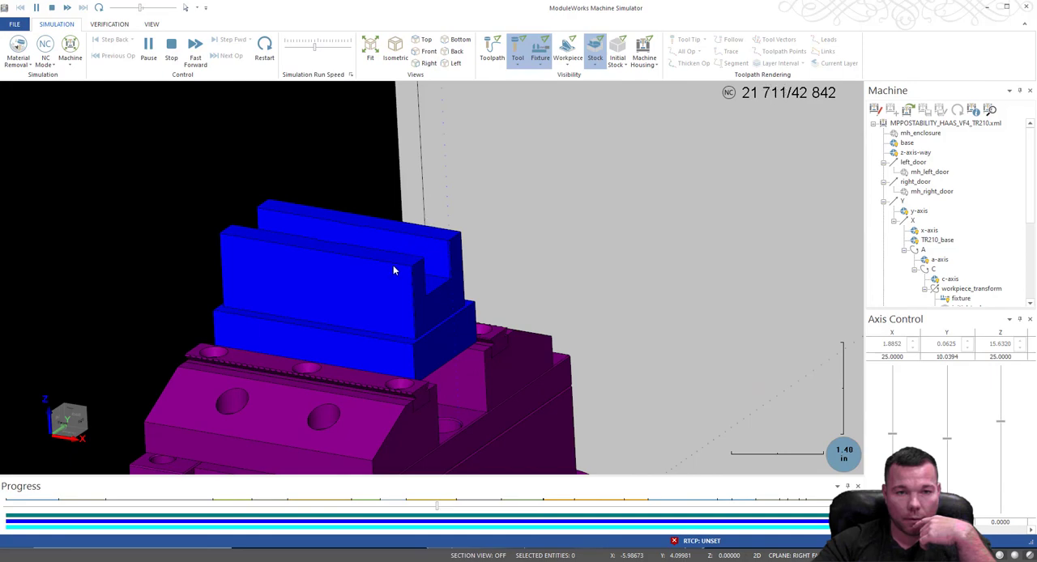
pyautogui.scroll(-8, 395, 270)
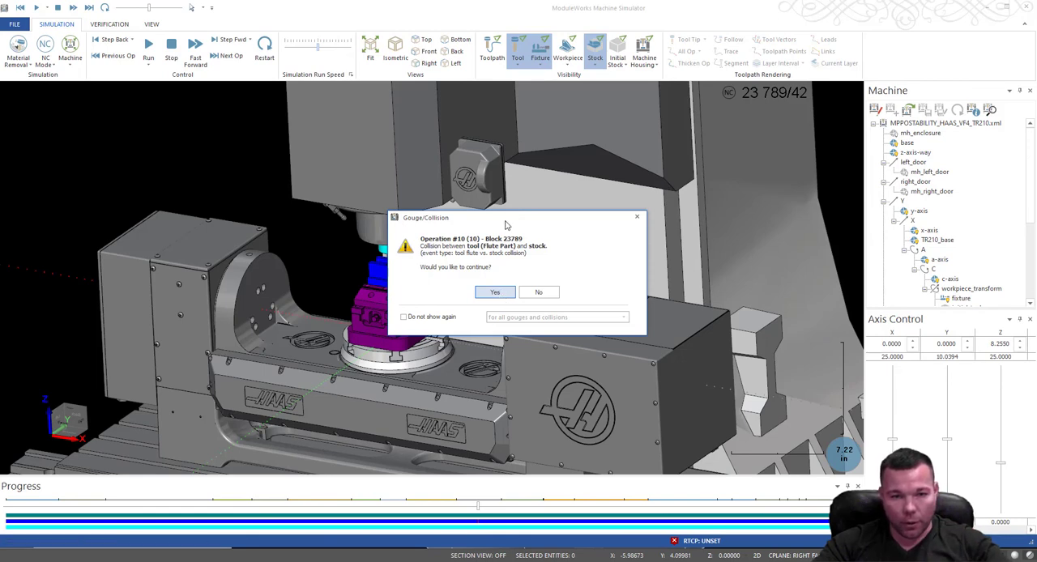
# Halt the simulation at operation 10's flute and stock collision and inspect the drill tip against the slot floor.
pyautogui.moveTo(506, 218); pyautogui.dragTo(384, 161)
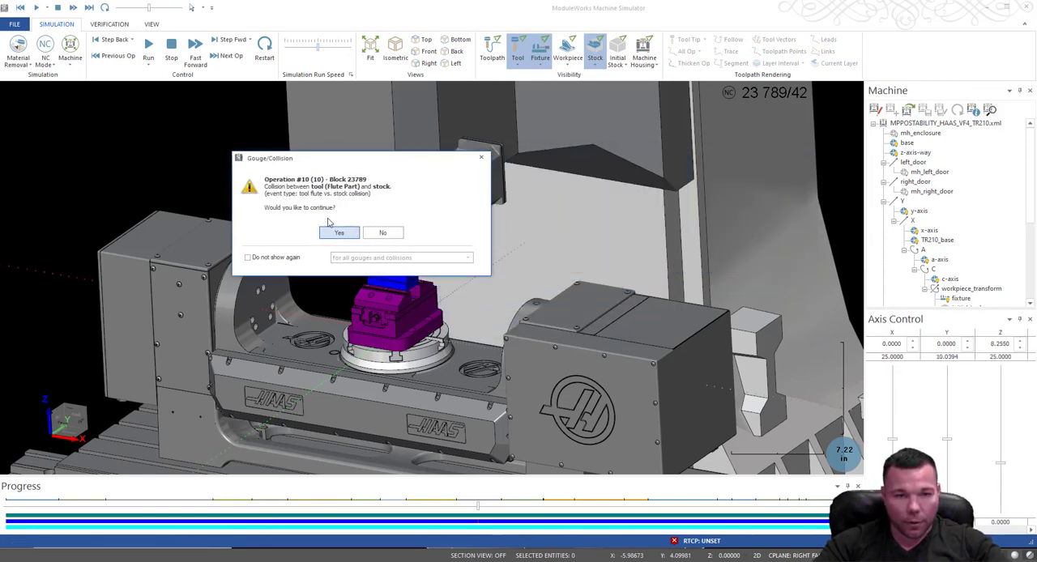
pyautogui.click(382, 232)
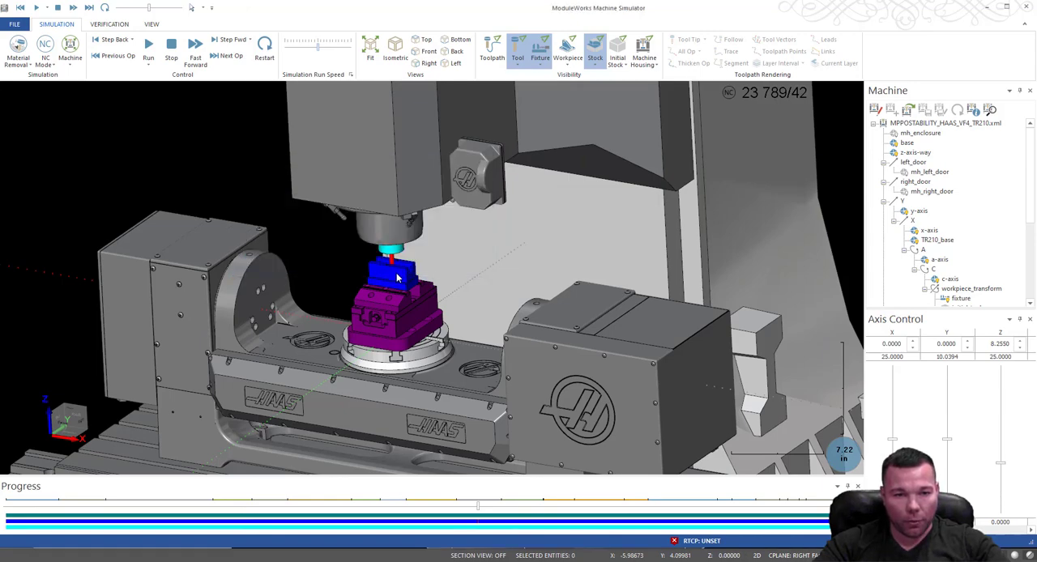
pyautogui.scroll(10, 394, 251)
pyautogui.moveTo(427, 257); pyautogui.dragTo(651, 232)
pyautogui.moveTo(651, 232); pyautogui.dragTo(702, 231, button='middle')
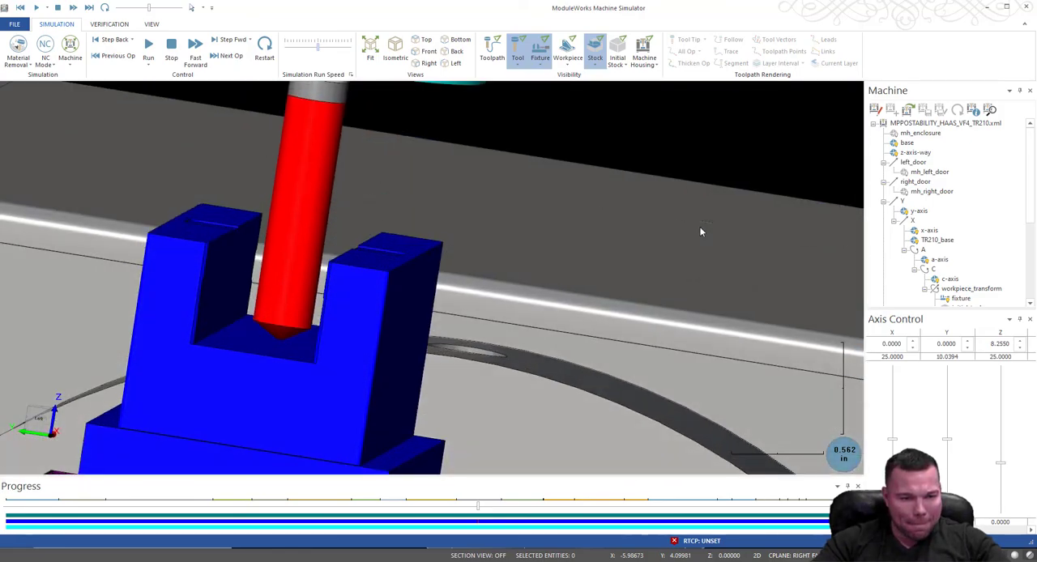
pyautogui.scroll(-3, 416, 246)
pyautogui.scroll(5, 409, 280)
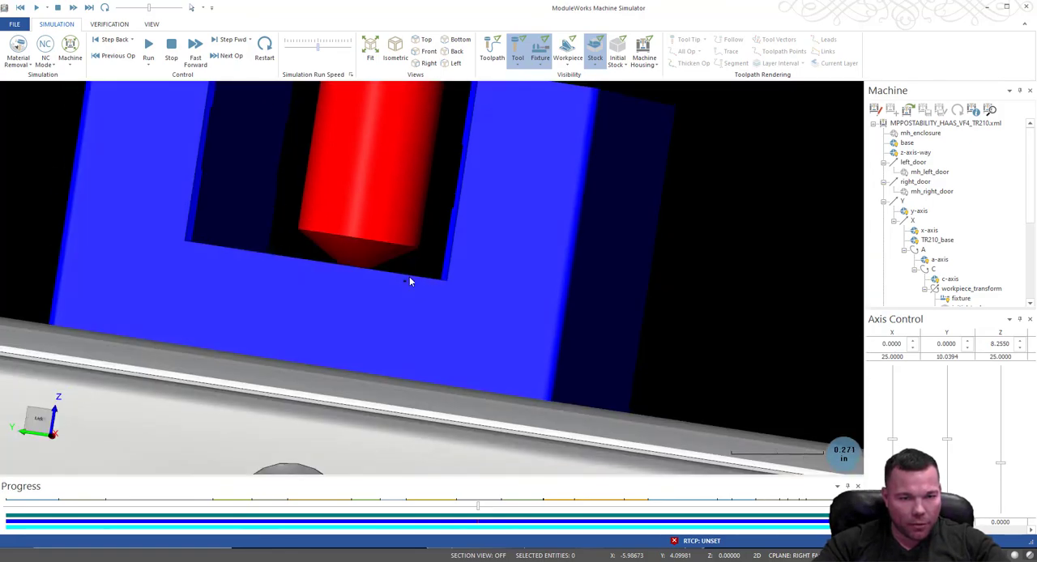
pyautogui.scroll(-1, 409, 282)
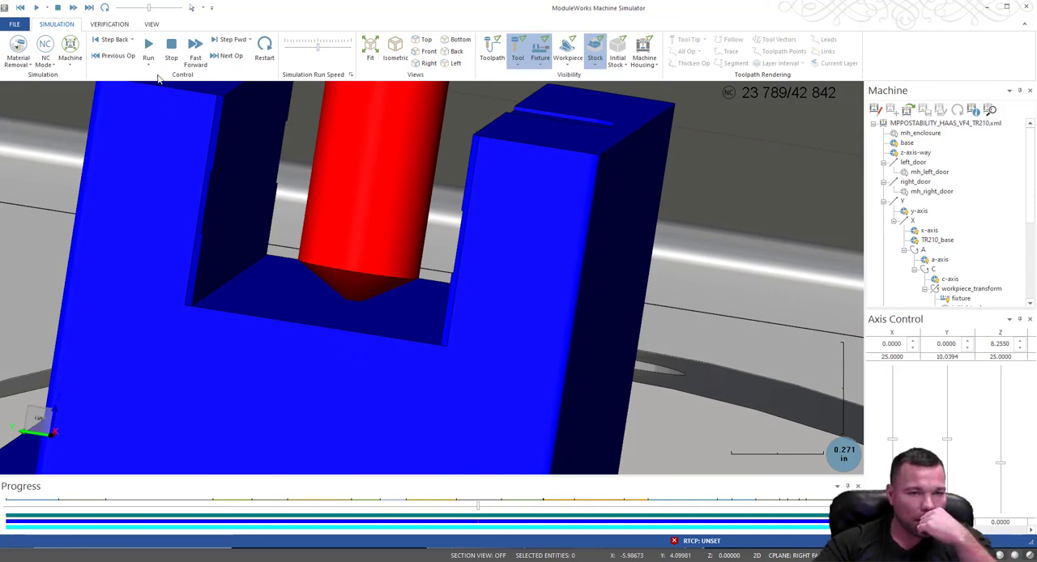
# Resume the simulation, continue past operation 10's drill collision at block 23791, and follow the remaining operations from a full machine view.
pyautogui.click(149, 47)
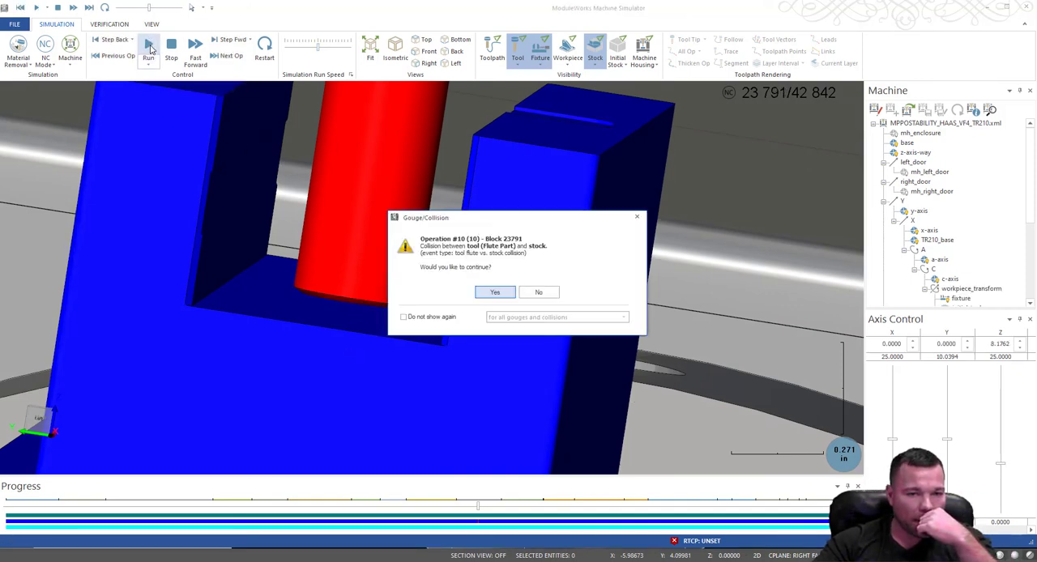
pyautogui.click(495, 292)
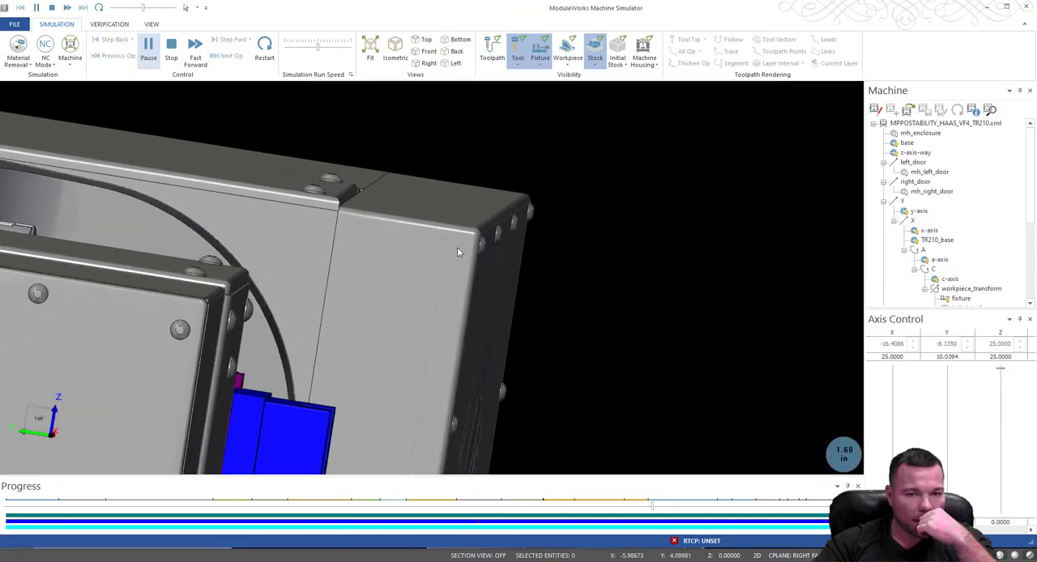
pyautogui.scroll(-5, 458, 252)
pyautogui.moveTo(537, 337); pyautogui.dragTo(329, 261, button='middle')
pyautogui.scroll(-5, 389, 339)
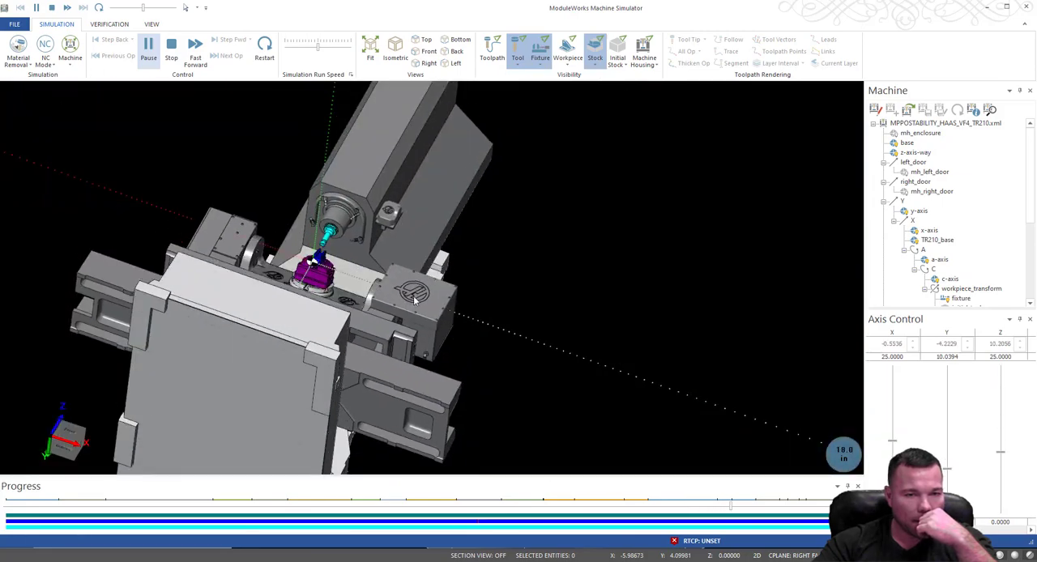
pyautogui.moveTo(389, 340); pyautogui.dragTo(352, 350, button='middle')
pyautogui.scroll(7, 355, 275)
pyautogui.scroll(-6, 351, 351)
pyautogui.scroll(11, 121, 324)
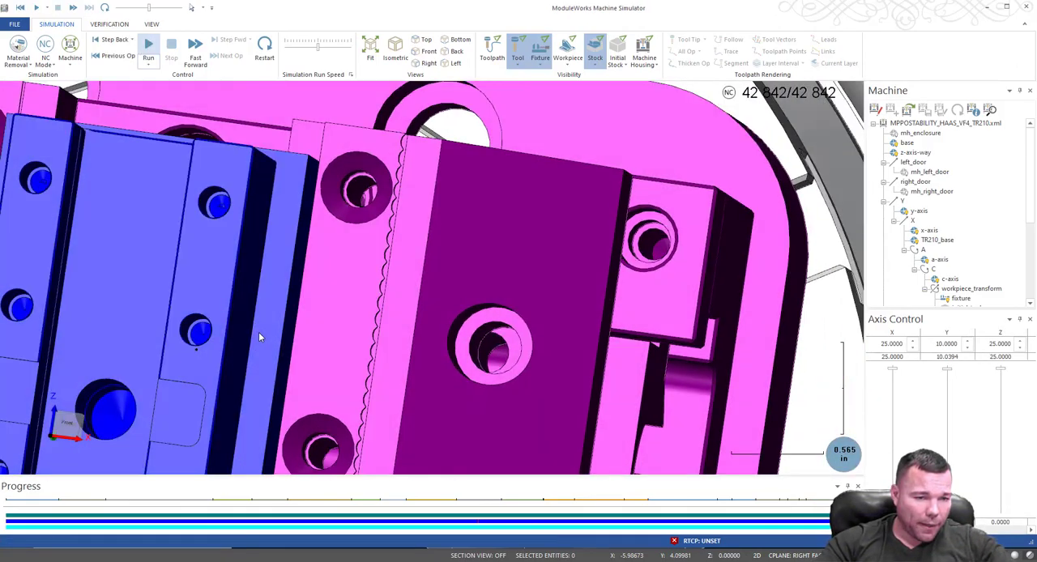
# Examine the finished stock in the vise from several angles, checking its slot, edges and drilled holes close up.
pyautogui.moveTo(259, 333); pyautogui.dragTo(164, 374, button='middle')
pyautogui.scroll(4, 179, 317)
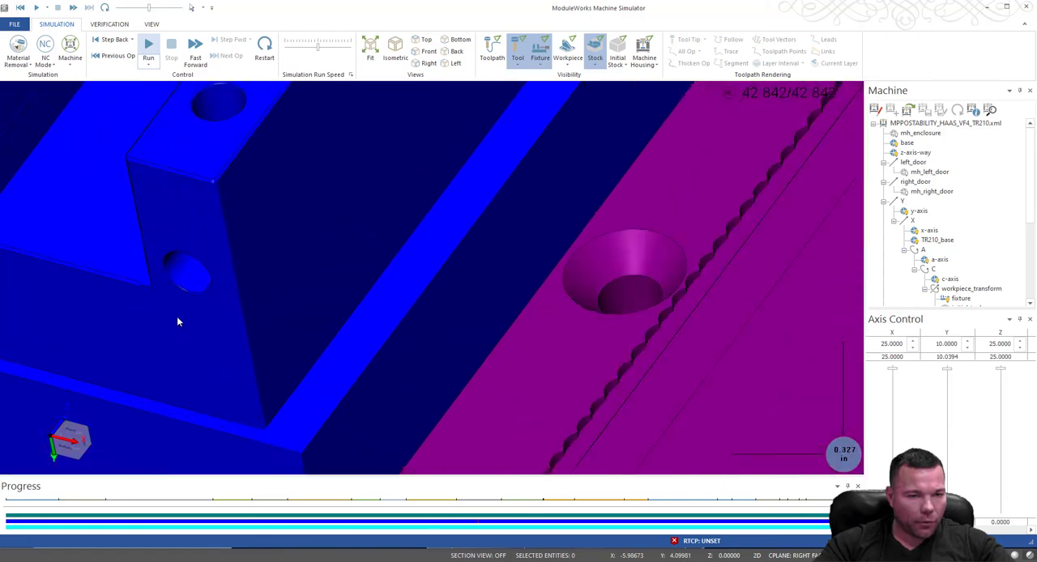
pyautogui.scroll(-2, 259, 328)
pyautogui.scroll(3, 99, 254)
pyautogui.scroll(-2, 240, 293)
pyautogui.scroll(-8, 336, 332)
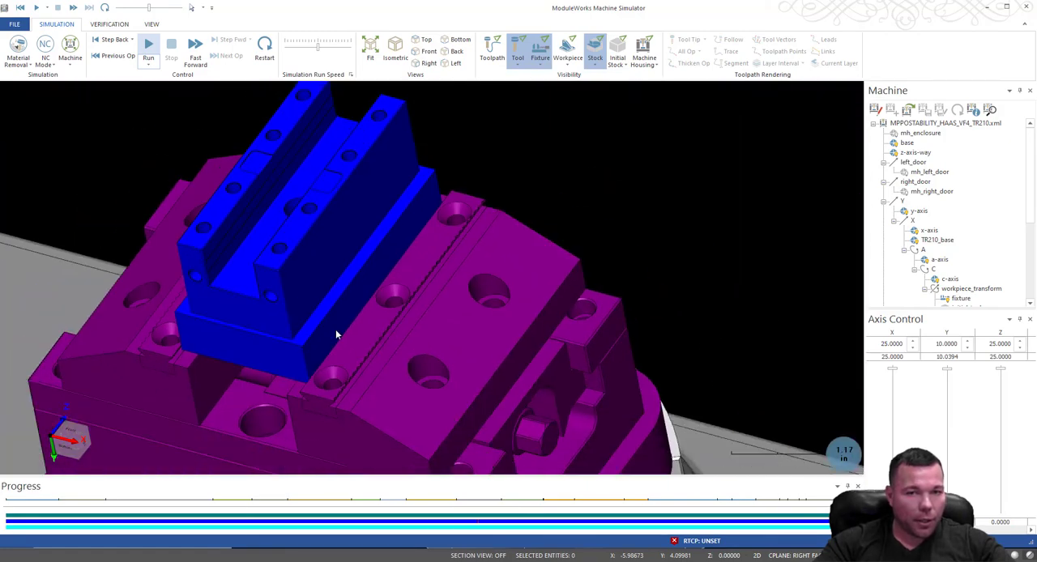
pyautogui.scroll(3, 317, 294)
pyautogui.scroll(8, 317, 294)
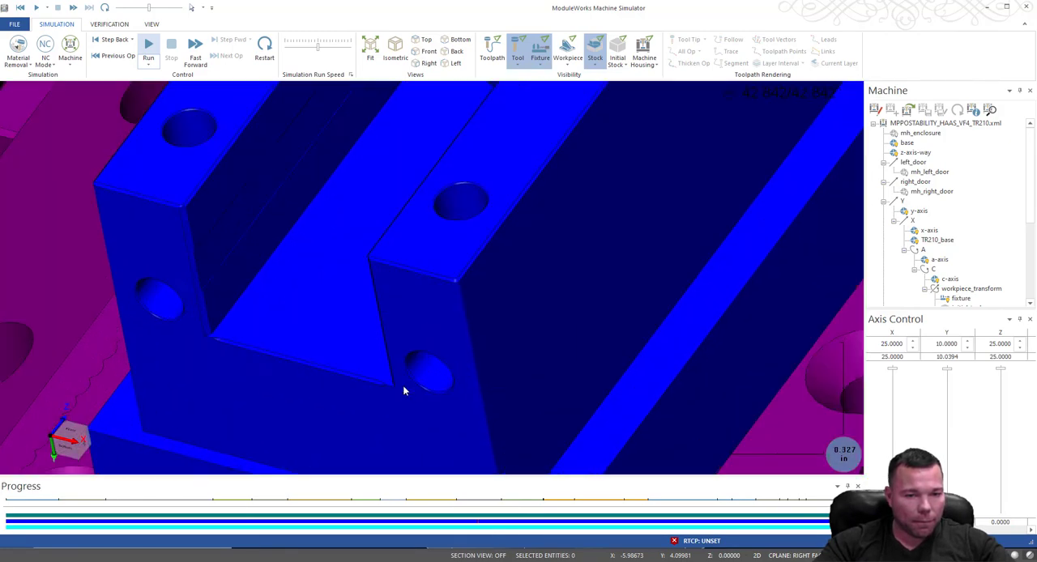
pyautogui.scroll(3, 405, 387)
pyautogui.moveTo(429, 351); pyautogui.dragTo(506, 352, button='middle')
pyautogui.scroll(-4, 506, 365)
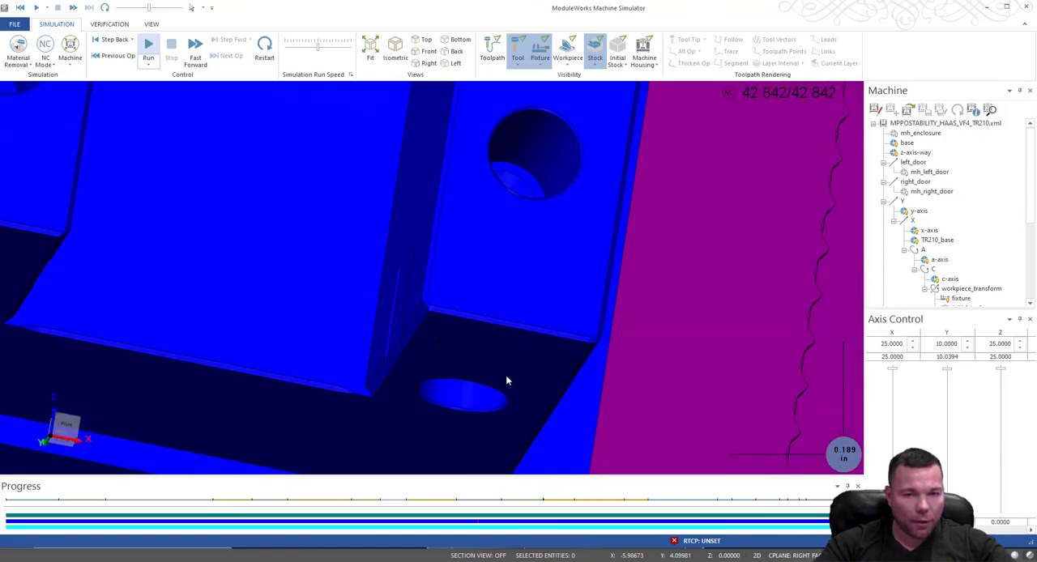
pyautogui.scroll(-2, 434, 422)
pyautogui.scroll(-3, 440, 413)
pyautogui.scroll(12, 458, 245)
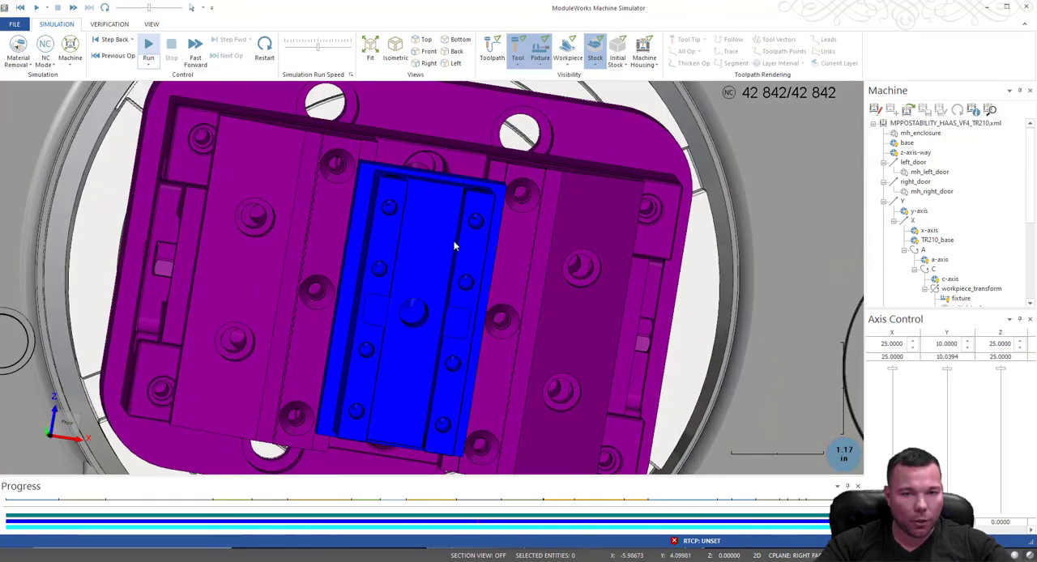
pyautogui.scroll(-5, 434, 335)
pyautogui.moveTo(484, 219)
pyautogui.mouseDown(button='middle')
pyautogui.moveTo(486, 259)
pyautogui.moveTo(475, 232)
pyautogui.moveTo(535, 221)
pyautogui.moveTo(479, 220)
pyautogui.mouseUp(button='middle')
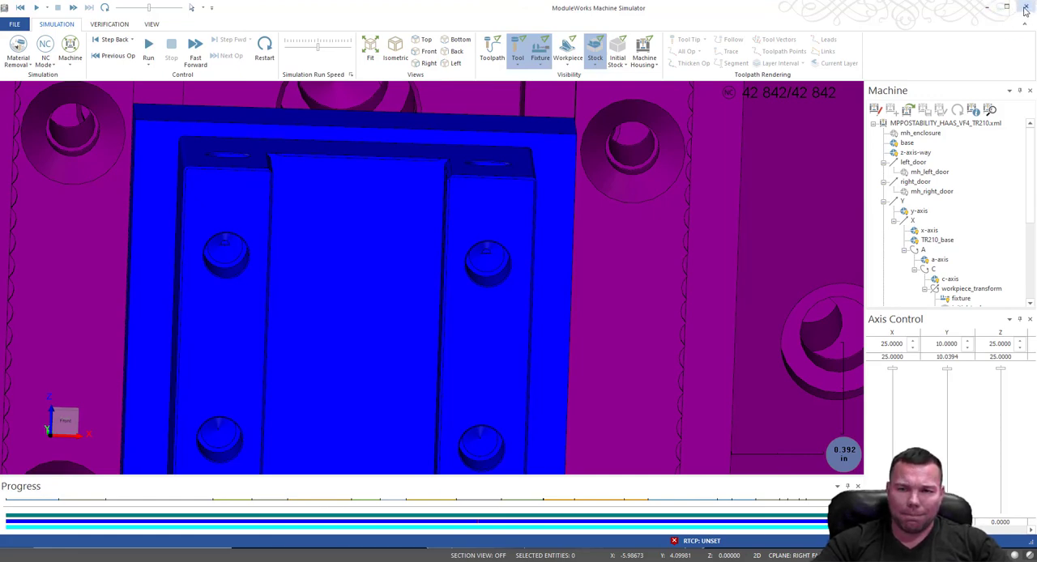
# Switch to Mastercam, check operation 10's 23/64 drill geometry and linking parameters, and accept the toolpath parameters.
pyautogui.moveTo(785, 9); pyautogui.dragTo(1036, 40)
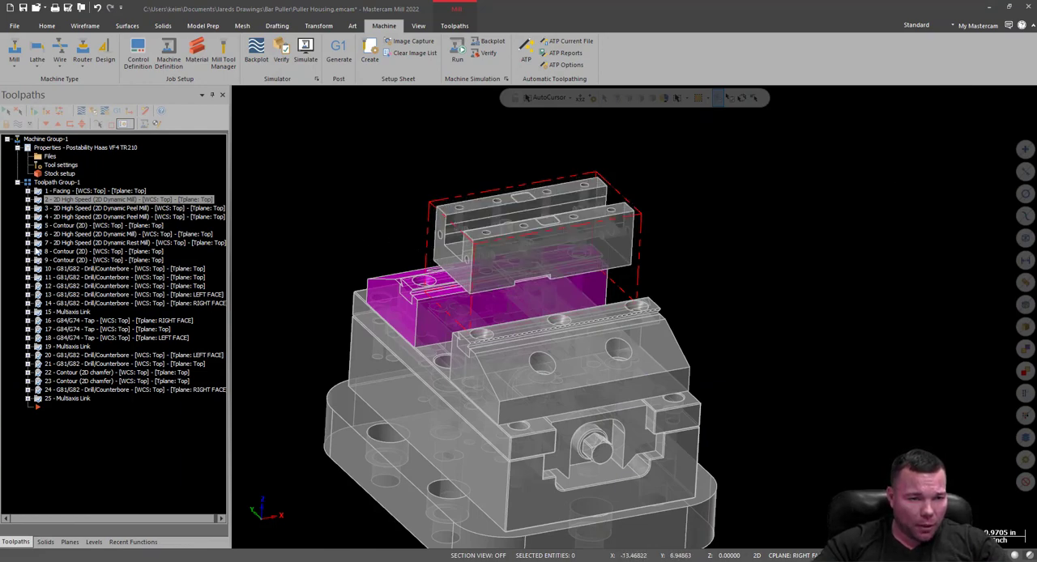
pyautogui.click(28, 272)
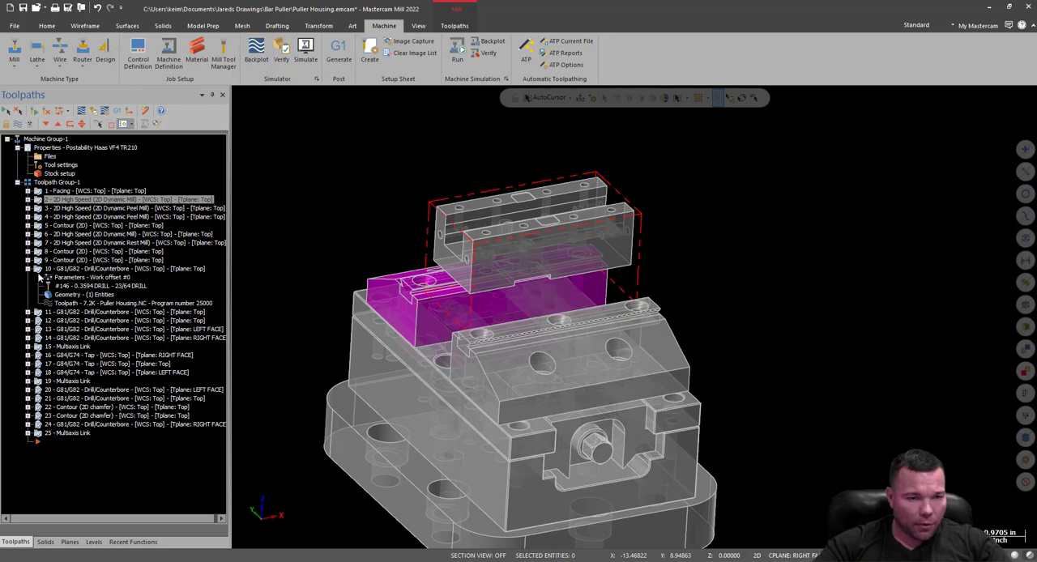
pyautogui.click(49, 278)
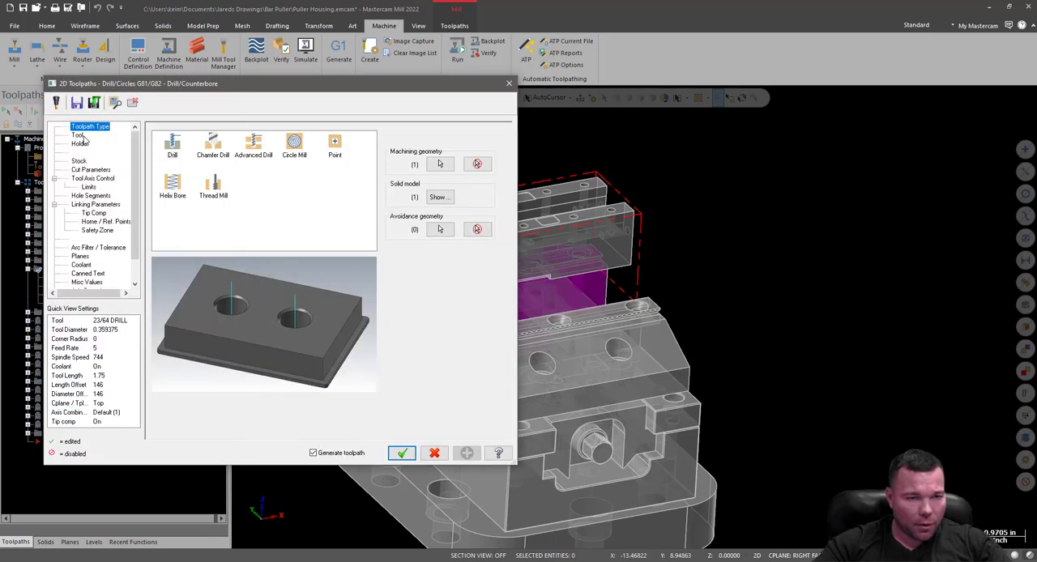
pyautogui.click(80, 136)
pyautogui.doubleClick(239, 223)
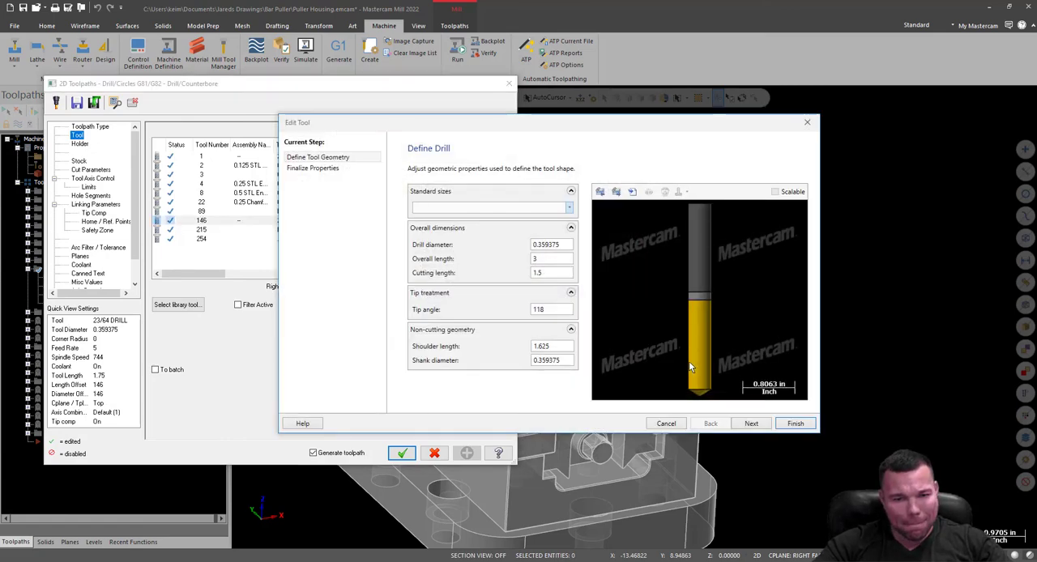
pyautogui.click(807, 124)
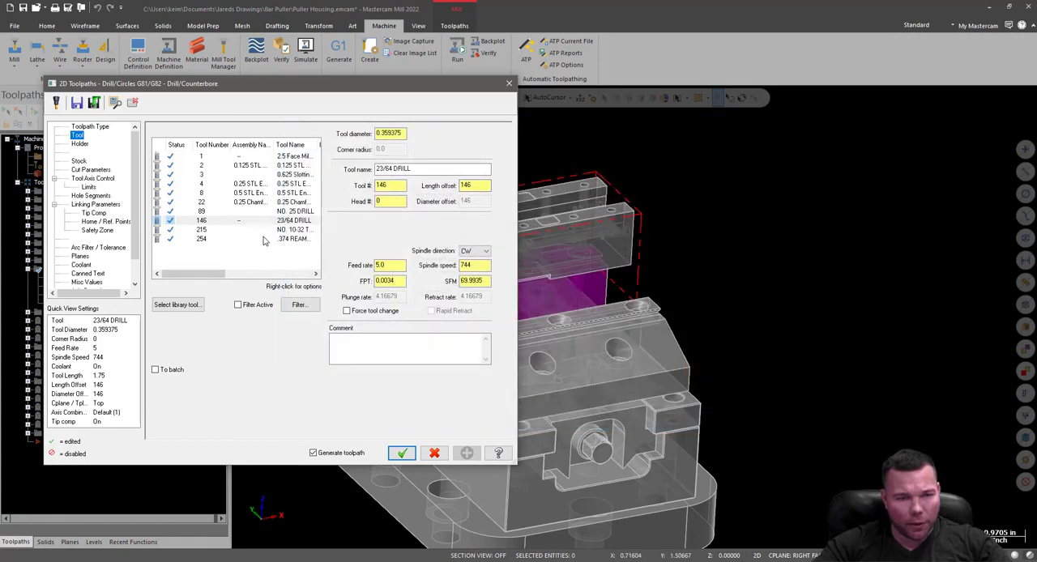
pyautogui.click(95, 205)
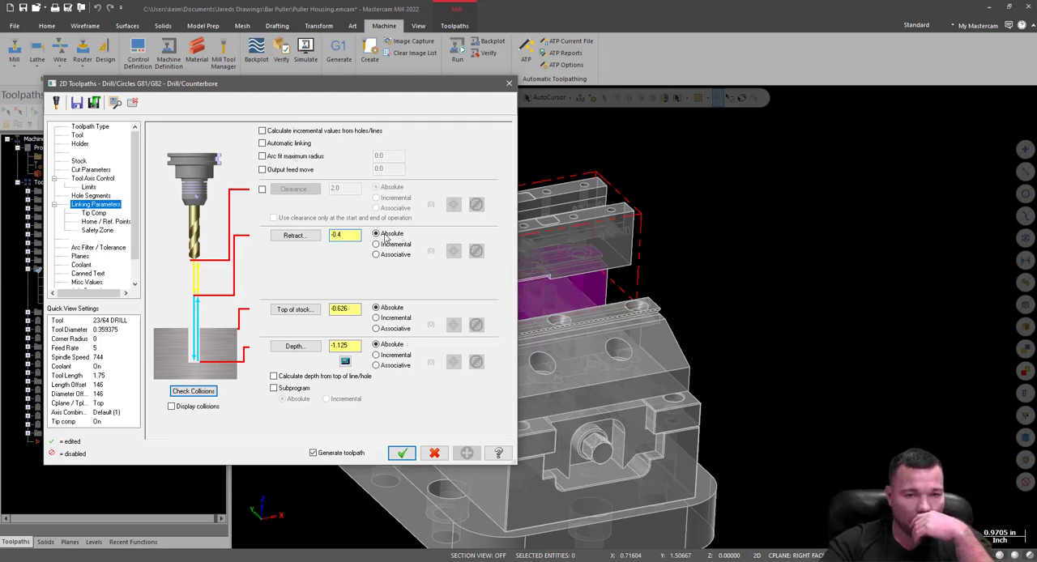
pyautogui.click(403, 454)
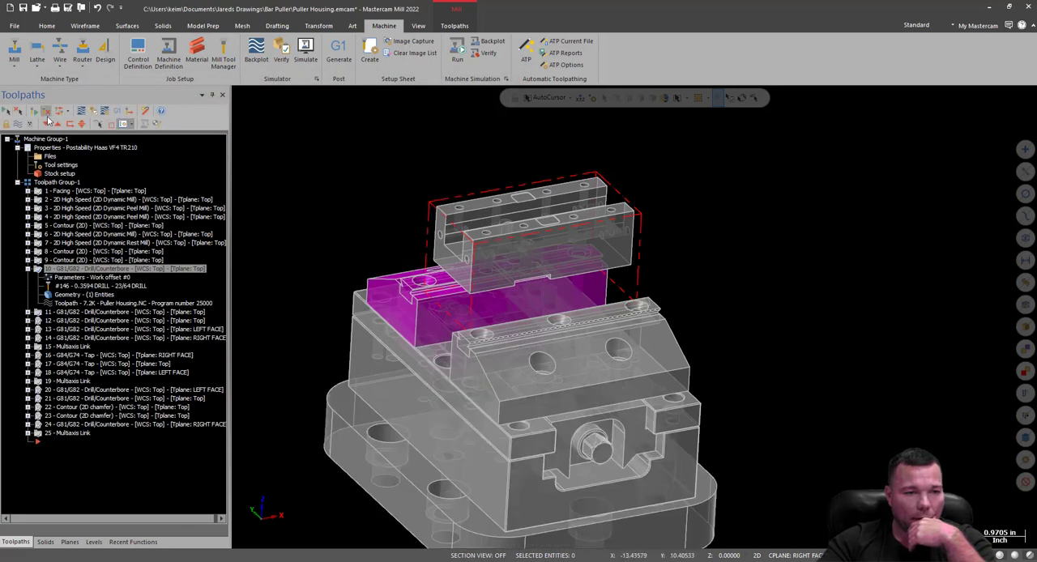
# Run the machine simulation again, entering 800 as the reposition feed rate for the post.
pyautogui.hotkey('alt', 'Tab')
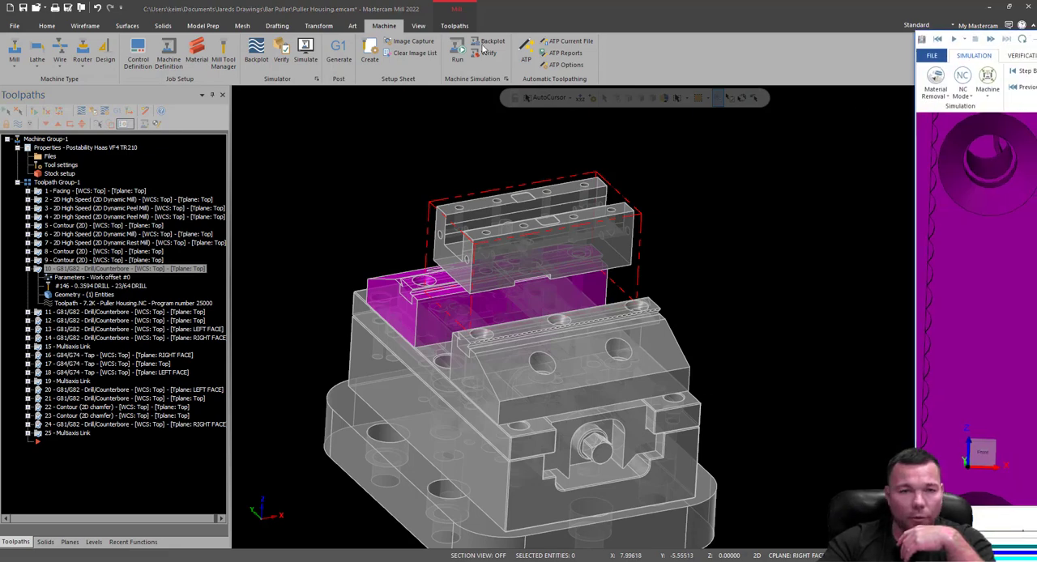
pyautogui.hotkey('alt', 'Tab')
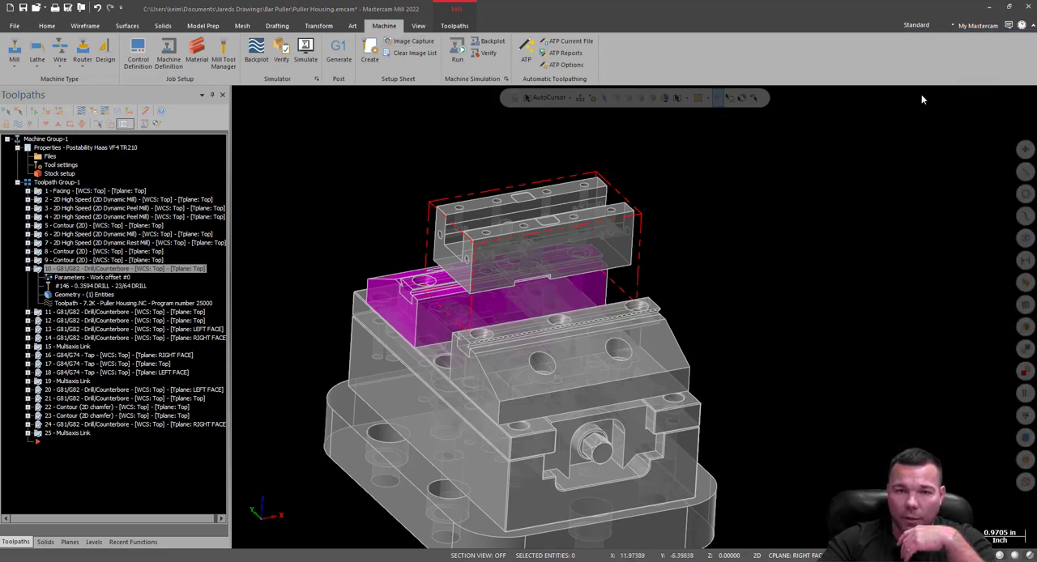
pyautogui.click(462, 55)
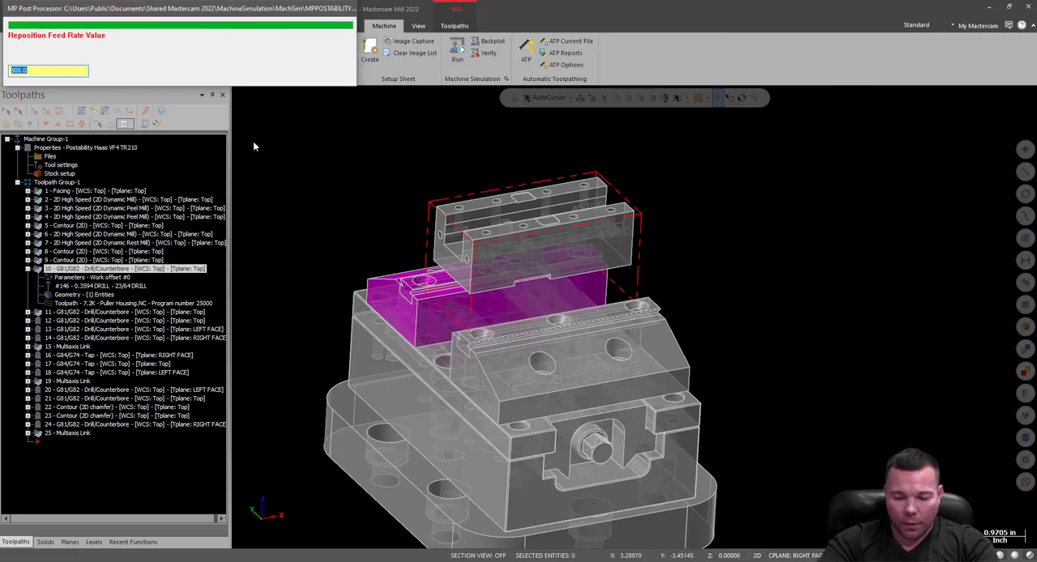
pyautogui.write('800')
pyautogui.press('Return')
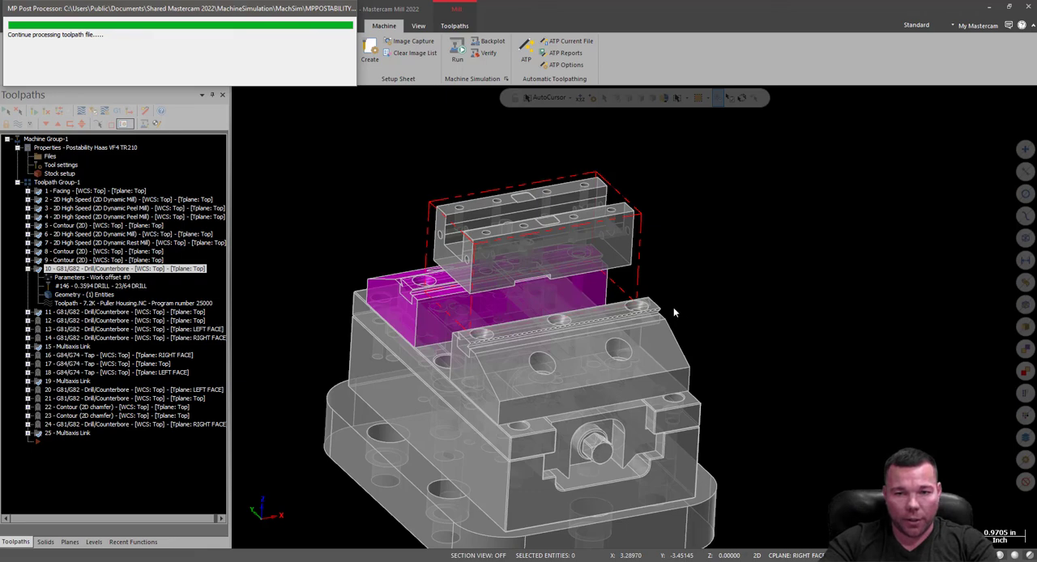
# Decline the post's retract/index/approach prompts and acknowledge its large rotary motion messages so the machine simulation opens.
pyautogui.click(604, 311)
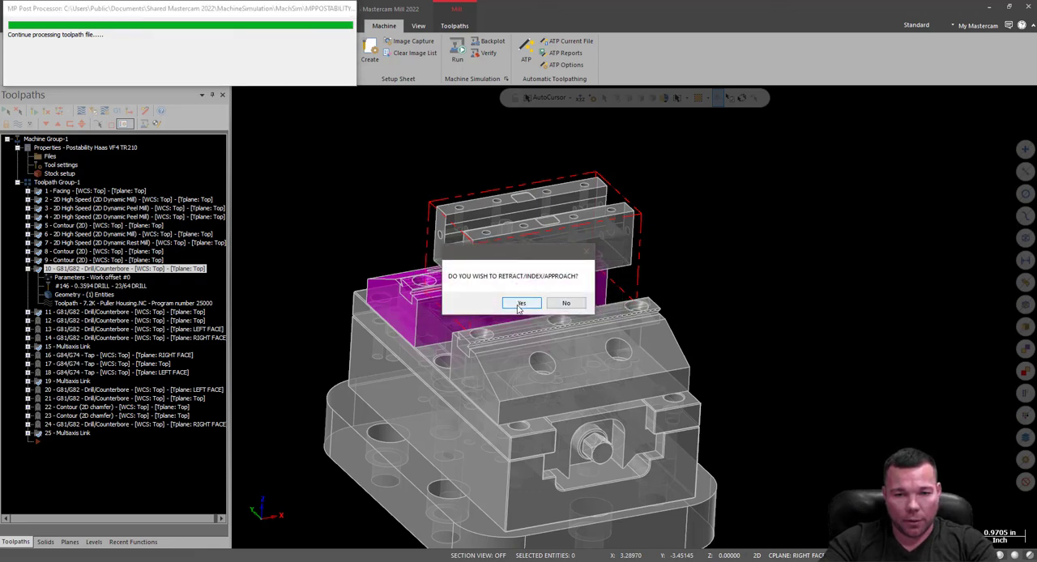
pyautogui.click(566, 304)
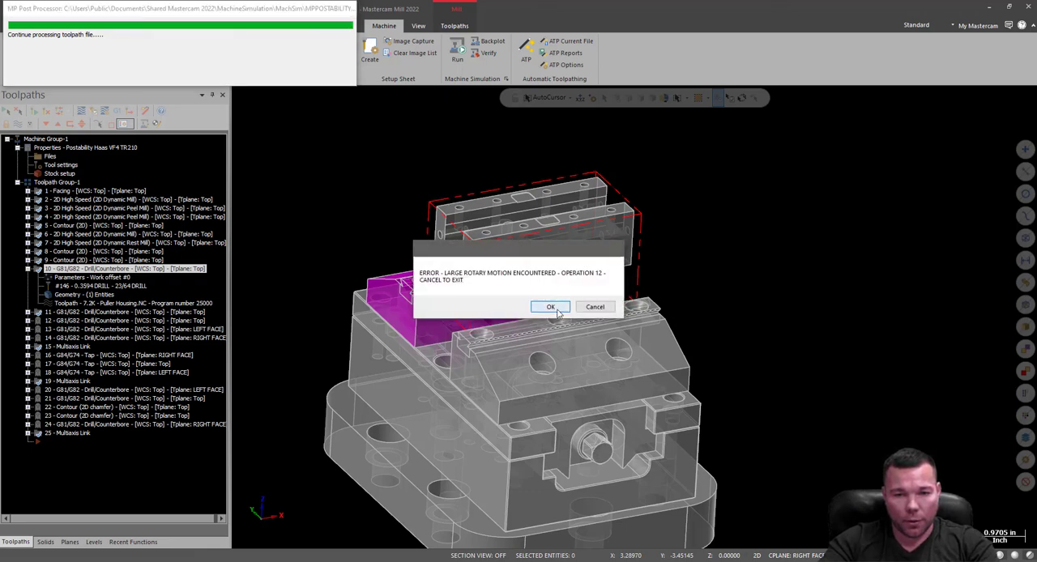
pyautogui.click(597, 307)
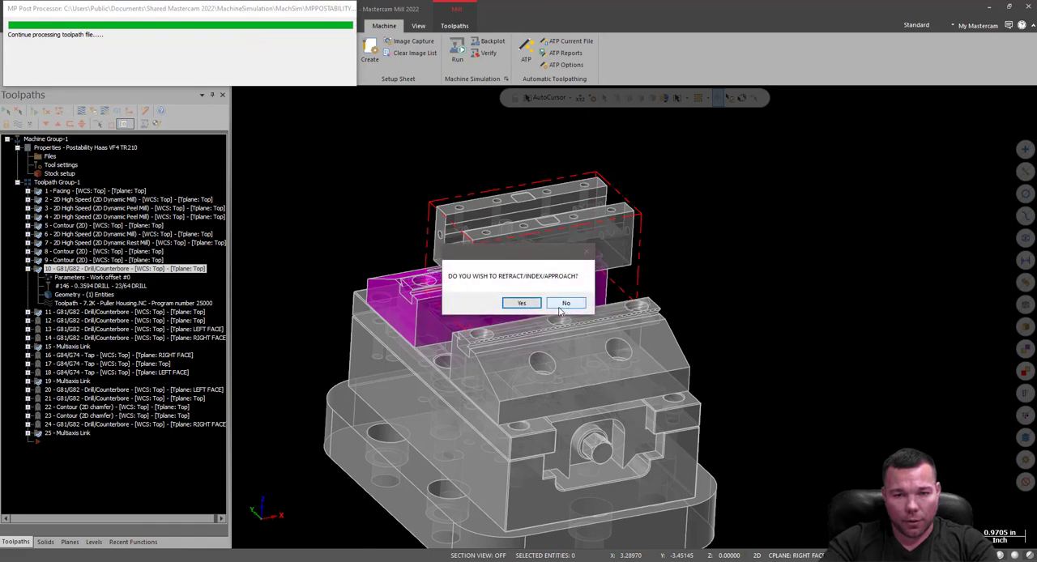
pyautogui.click(563, 305)
pyautogui.click(558, 307)
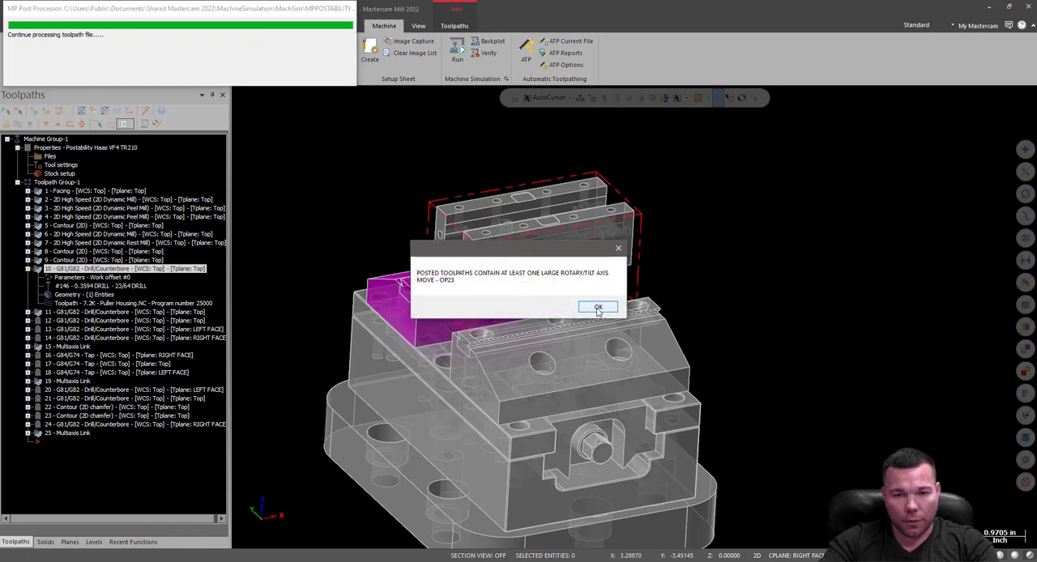
pyautogui.click(600, 308)
pyautogui.click(565, 306)
pyautogui.click(556, 309)
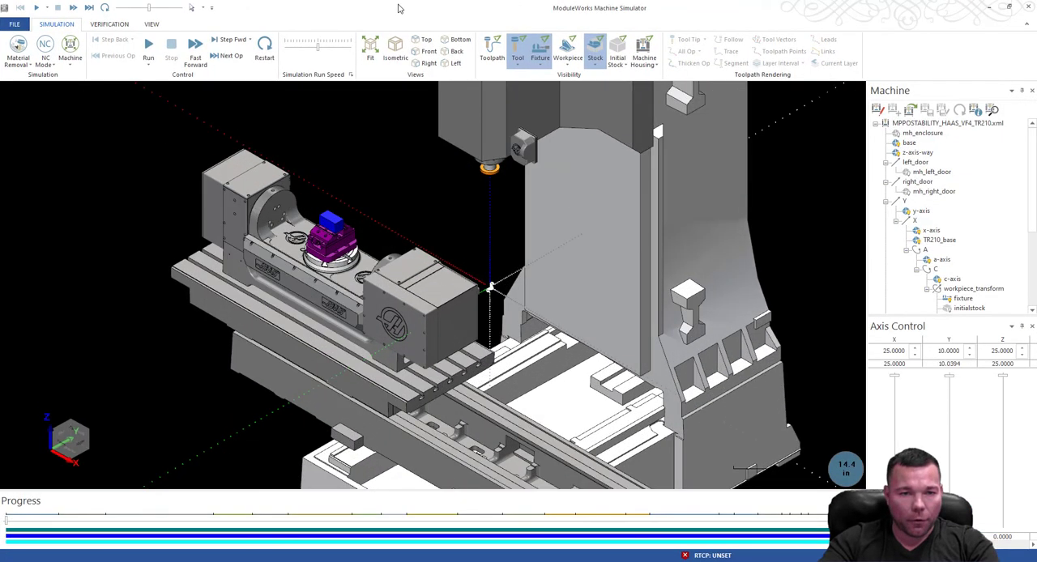
# Skip through the first operations in the simulation up to block 14174 and inspect the loaded tool close up.
pyautogui.click(231, 57)
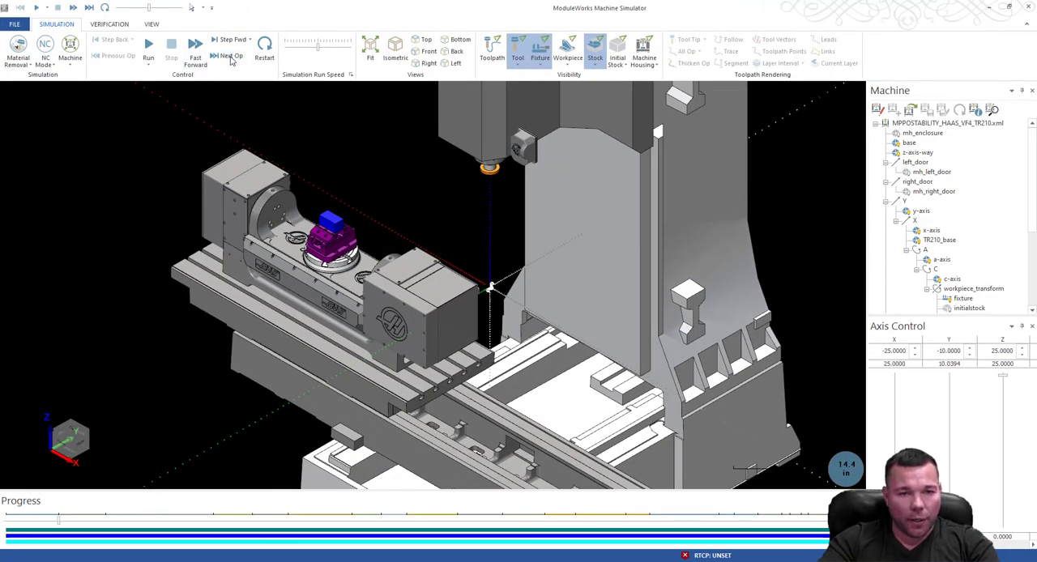
pyautogui.click(231, 58)
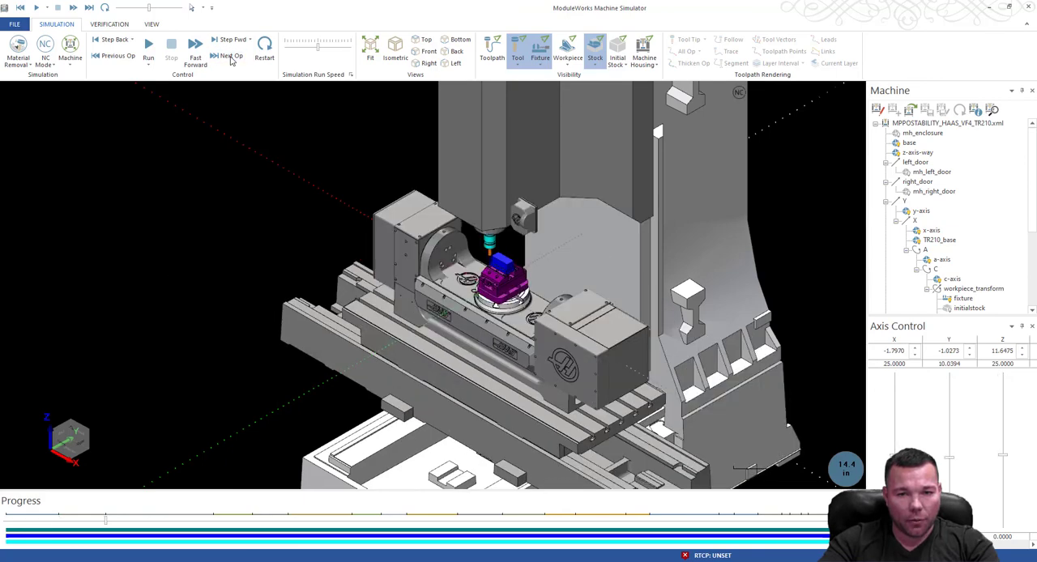
pyautogui.click(231, 56)
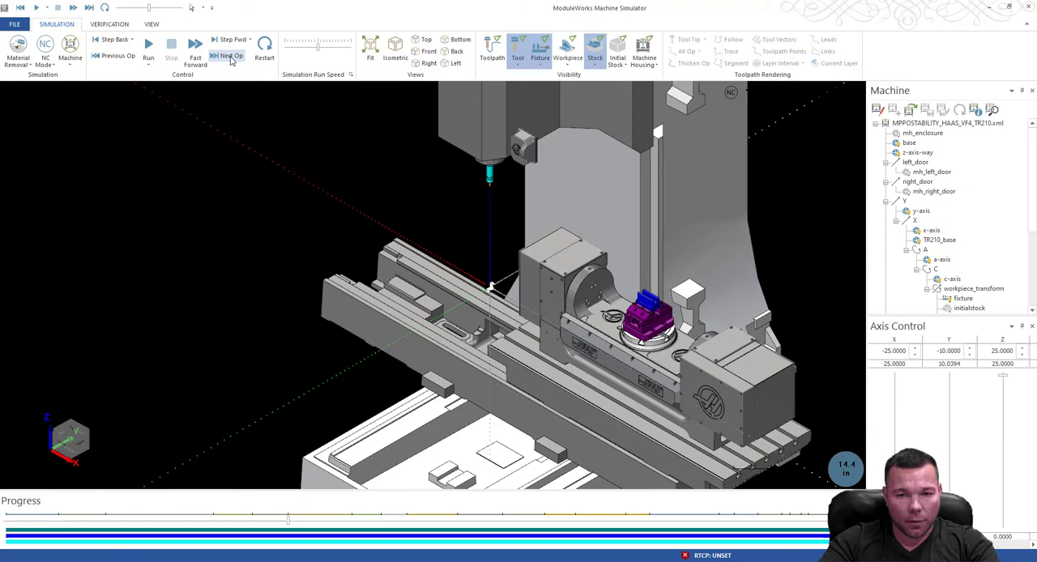
pyautogui.scroll(5, 640, 288)
pyautogui.scroll(-4, 363, 191)
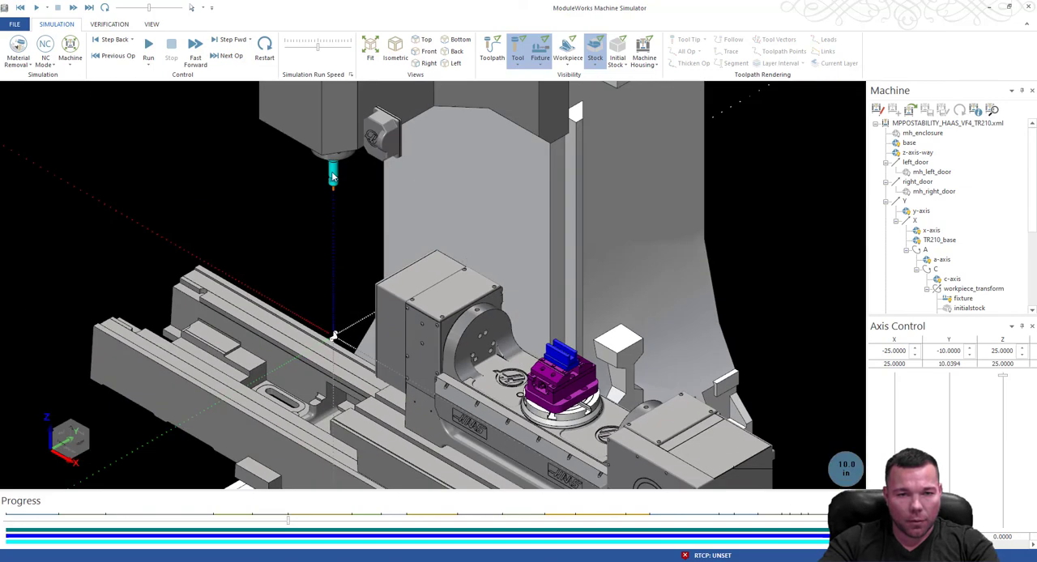
pyautogui.scroll(4, 362, 190)
pyautogui.scroll(5, 388, 186)
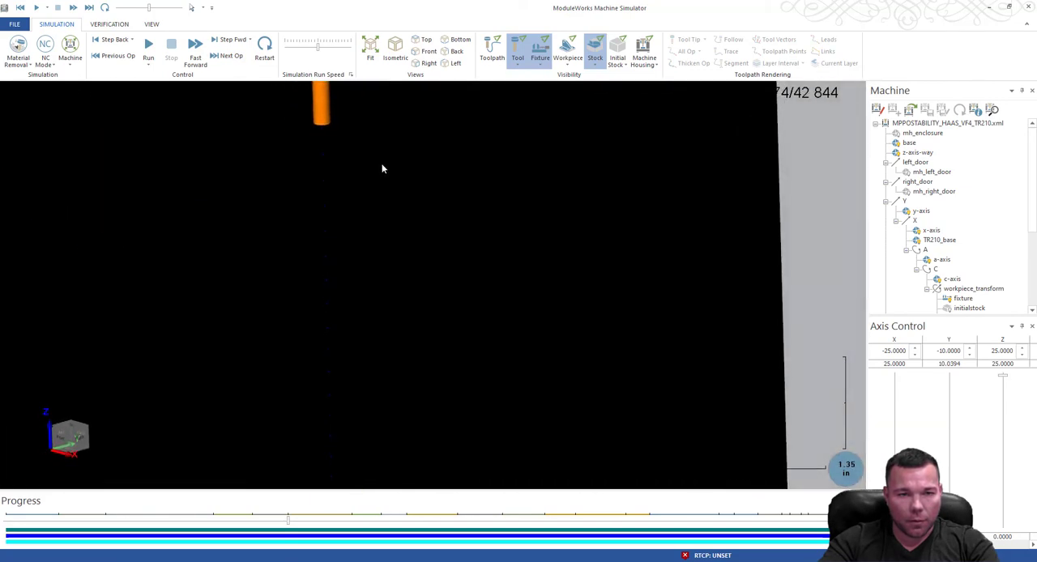
pyautogui.scroll(-3, 389, 184)
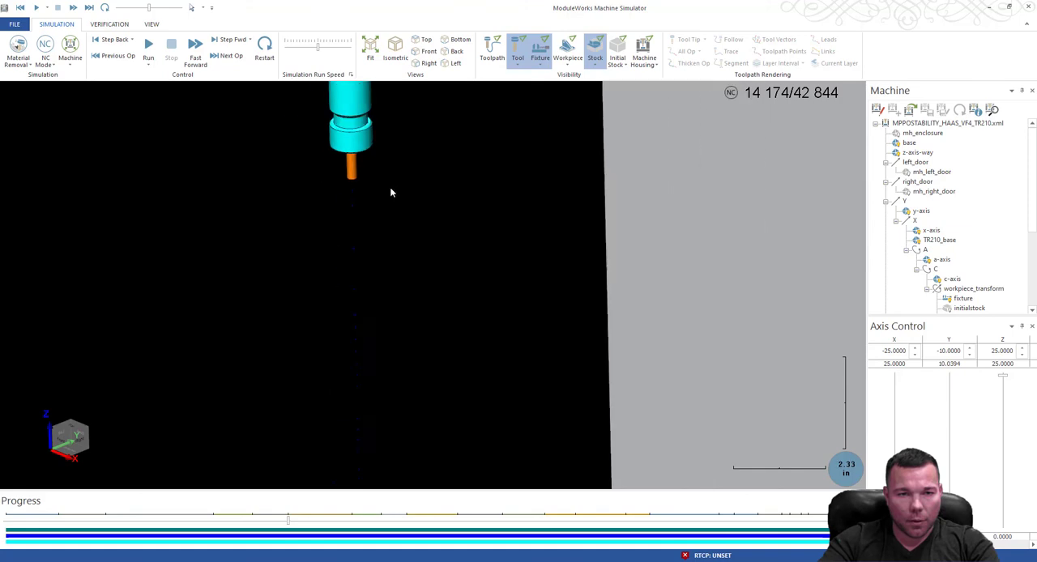
# Skip operation by operation to block 22678, checking the tools and the stock held in the vise.
pyautogui.click(219, 57)
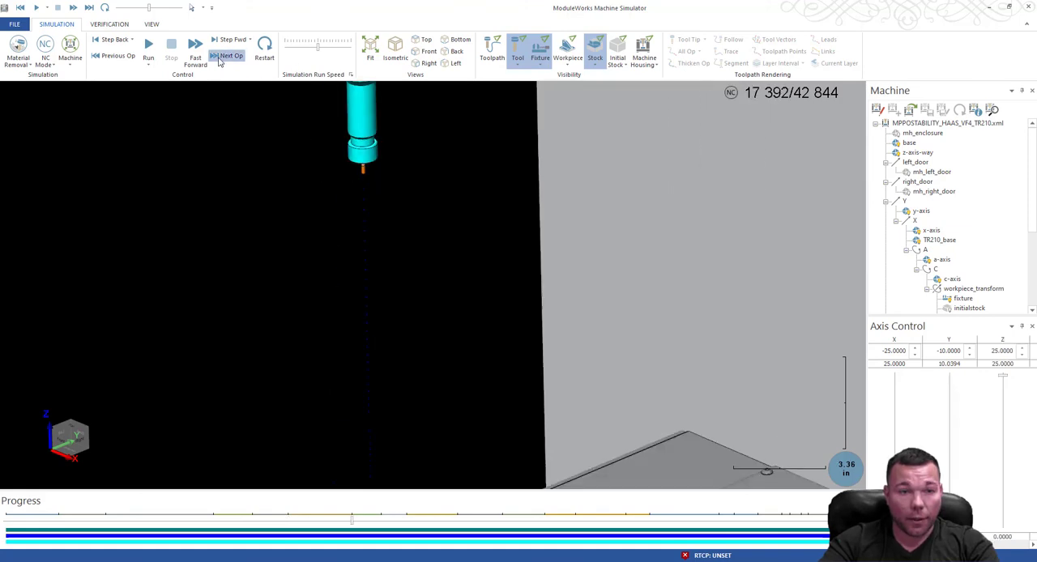
pyautogui.click(220, 57)
pyautogui.scroll(-5, 415, 214)
pyautogui.scroll(8, 393, 331)
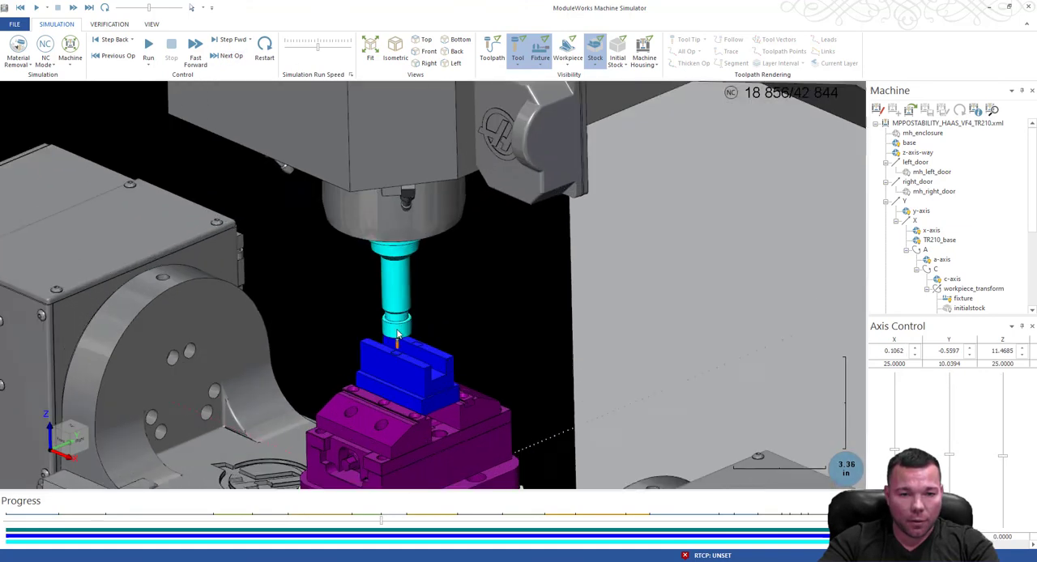
pyautogui.click(227, 55)
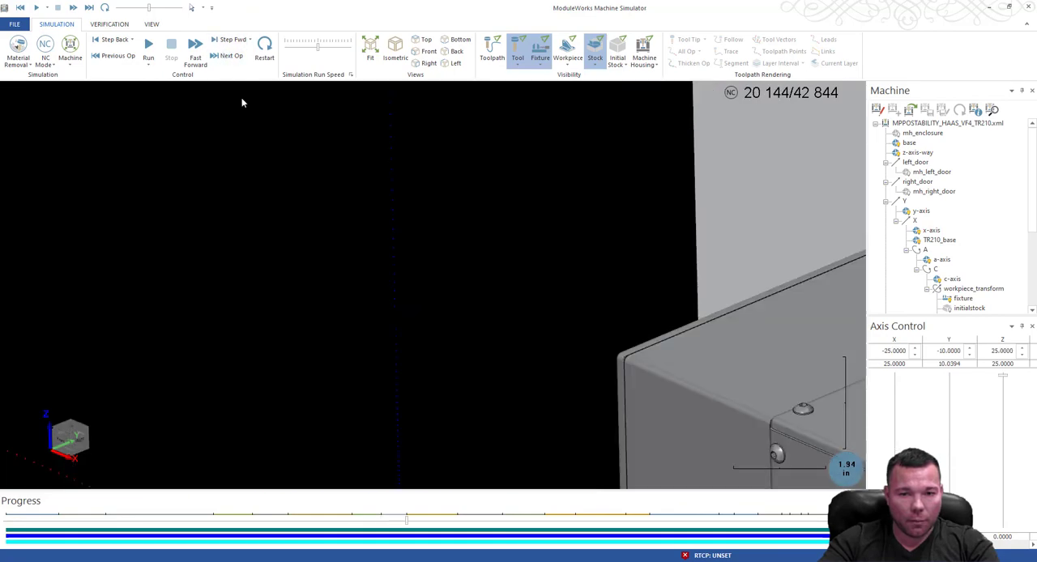
pyautogui.scroll(-6, 284, 224)
pyautogui.scroll(8, 284, 123)
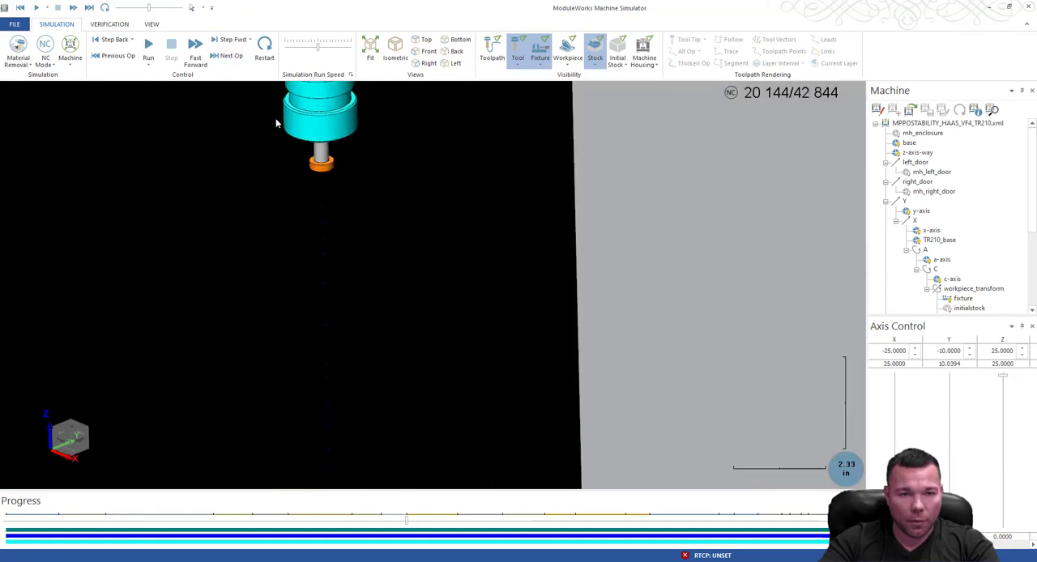
pyautogui.click(229, 61)
pyautogui.scroll(-8, 298, 214)
pyautogui.moveTo(282, 302); pyautogui.dragTo(220, 234, button='middle')
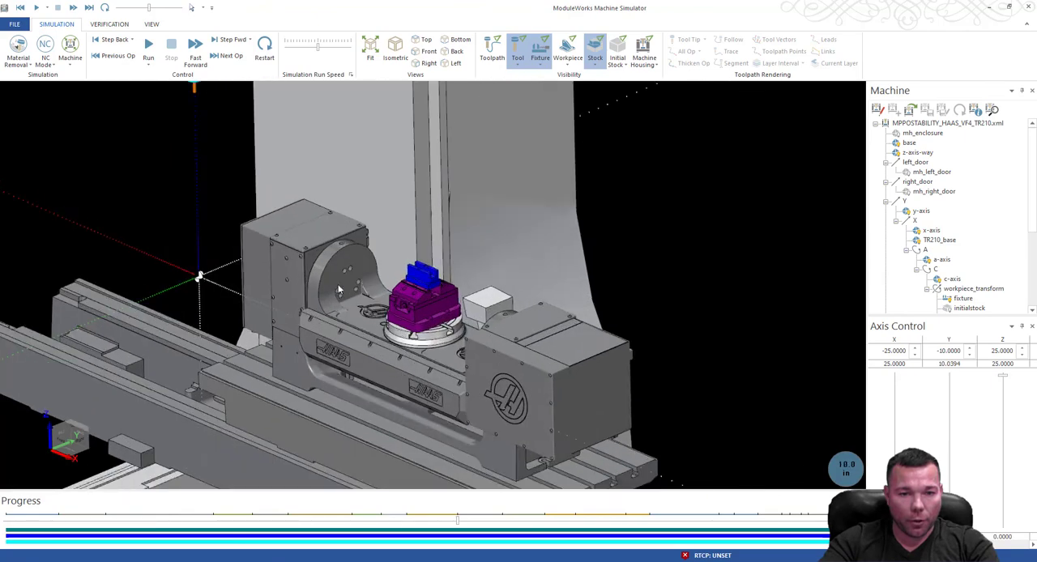
pyautogui.scroll(3, 220, 233)
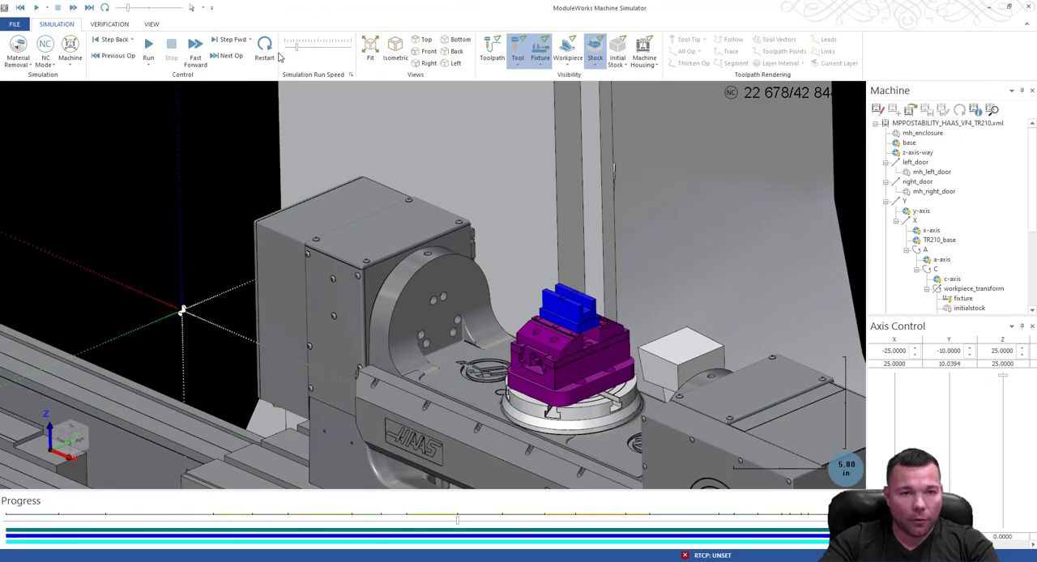
# Run the simulation from block 22678 and raise the run speed slightly while viewing the machine.
pyautogui.click(149, 49)
pyautogui.scroll(-5, 685, 332)
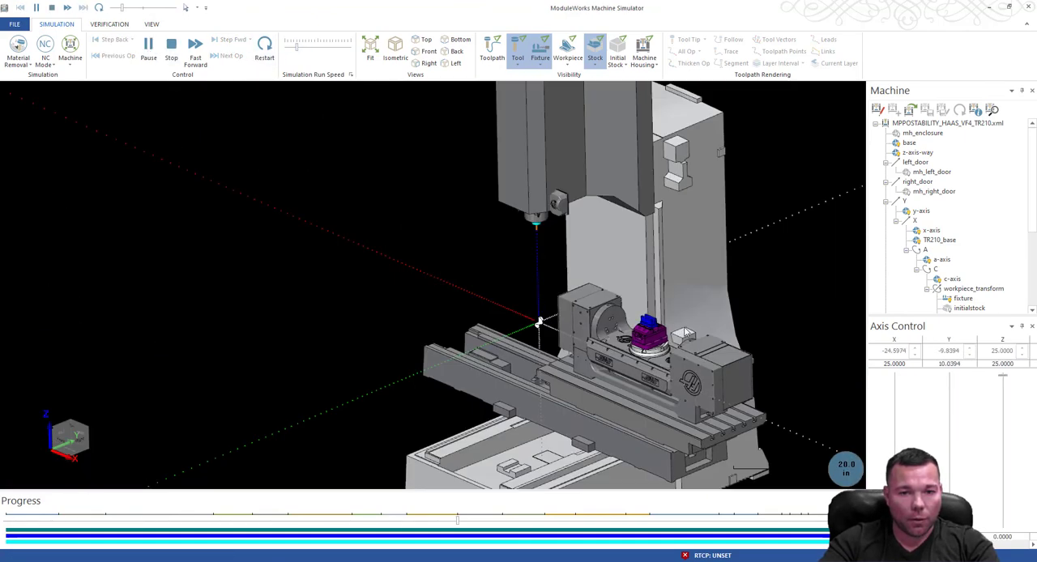
pyautogui.scroll(2, 684, 332)
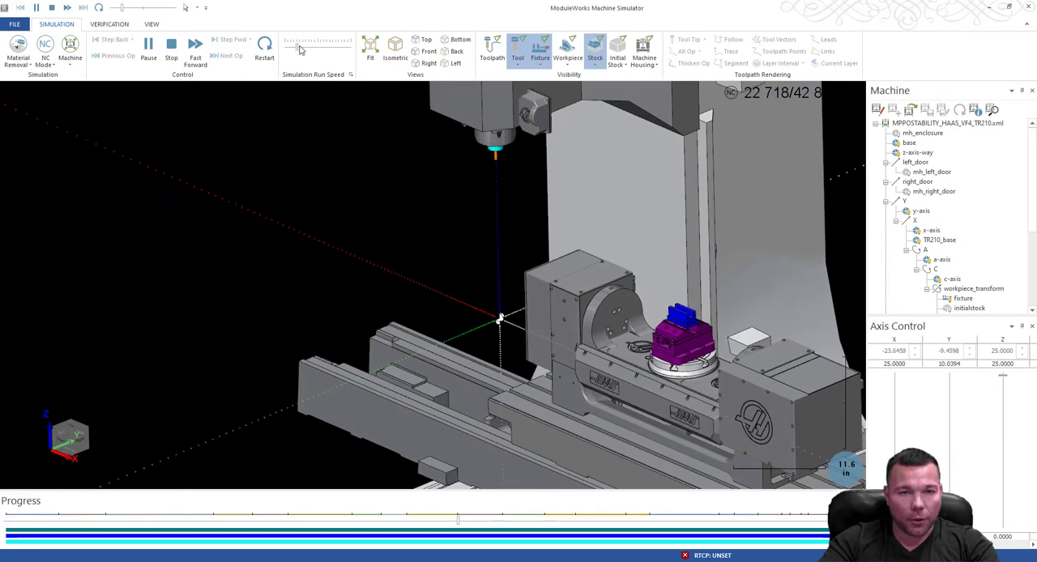
pyautogui.moveTo(300, 46); pyautogui.dragTo(309, 47)
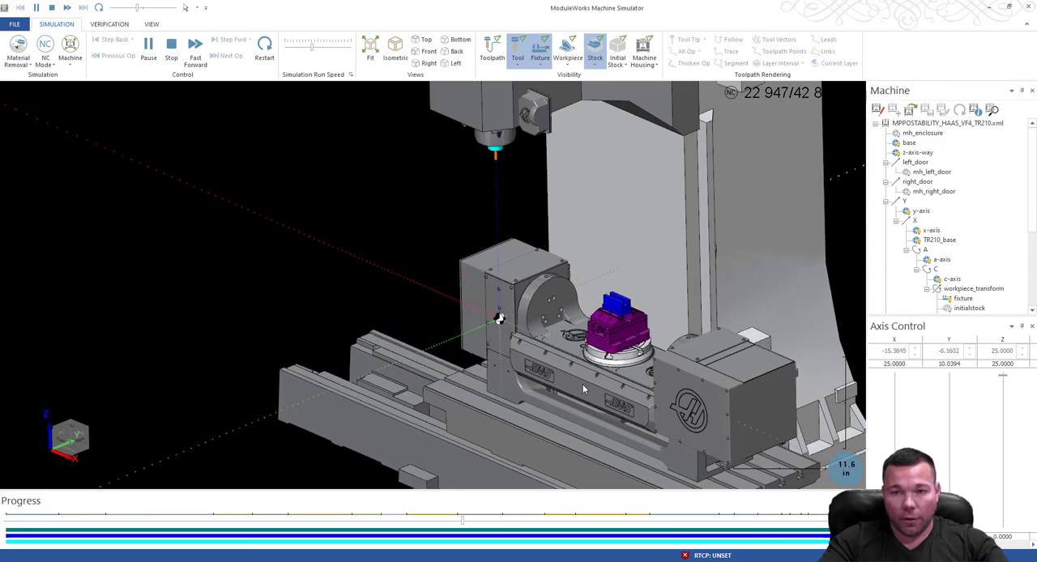
# Watch operation 10's drill approach the slotted stock from the end of the vise, close up.
pyautogui.scroll(2, 565, 335)
pyautogui.moveTo(565, 336); pyautogui.dragTo(561, 249, button='middle')
pyautogui.scroll(1, 562, 249)
pyautogui.scroll(3, 562, 249)
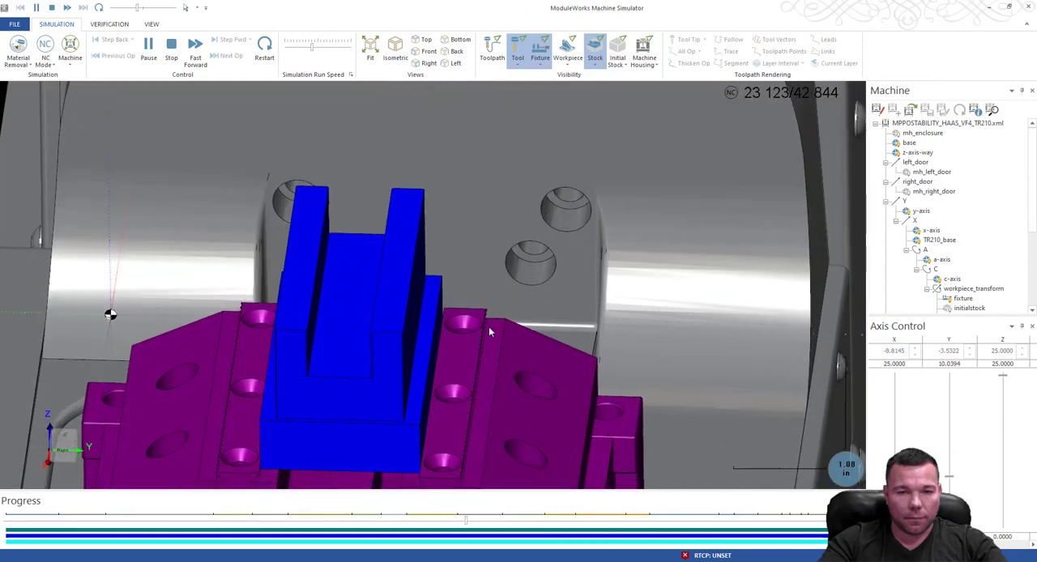
pyautogui.scroll(-2, 490, 334)
pyautogui.moveTo(491, 335); pyautogui.dragTo(468, 323, button='middle')
pyautogui.scroll(-3, 467, 323)
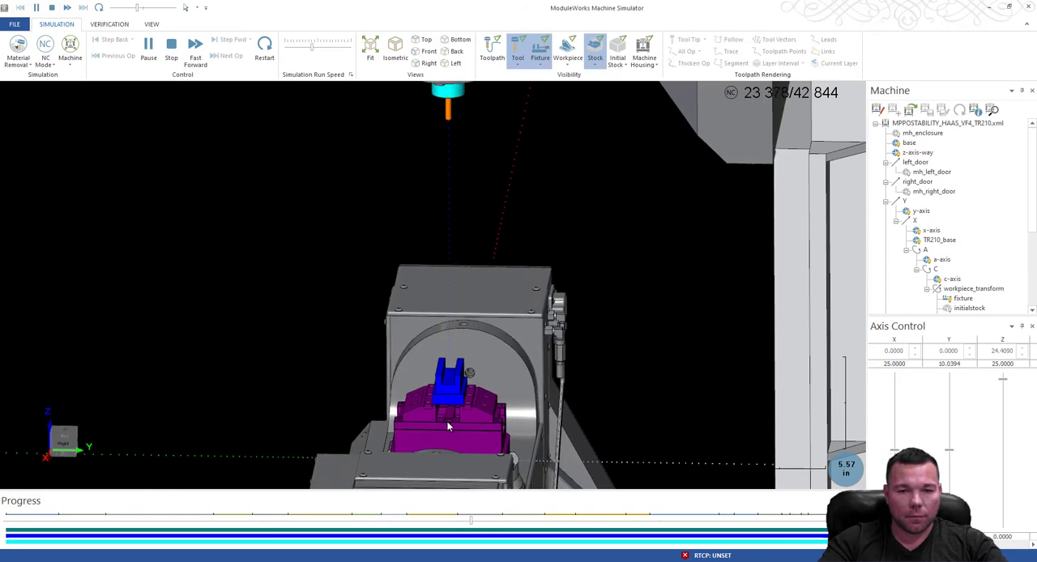
pyautogui.scroll(3, 451, 401)
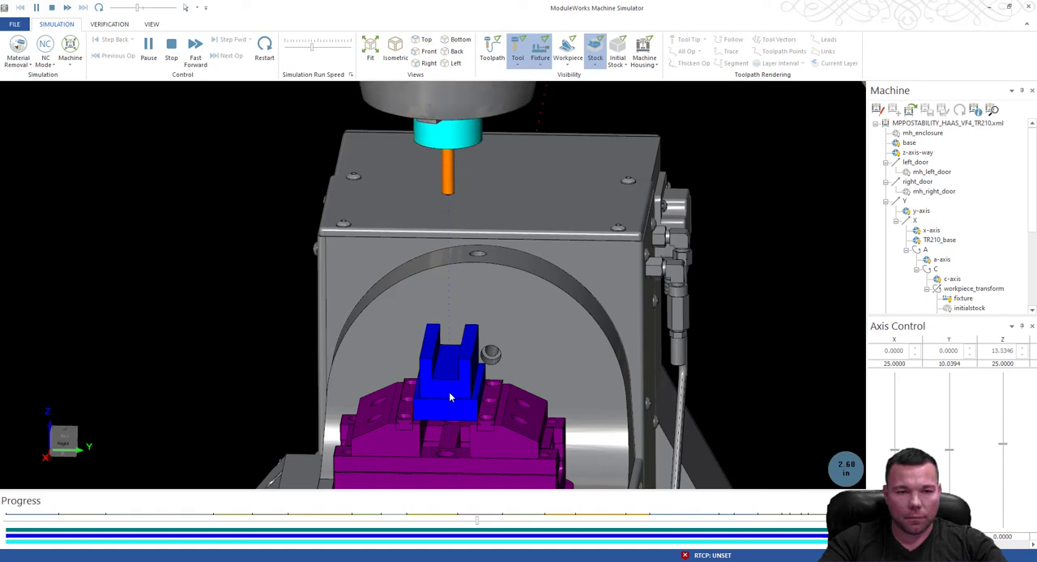
pyautogui.scroll(2, 454, 395)
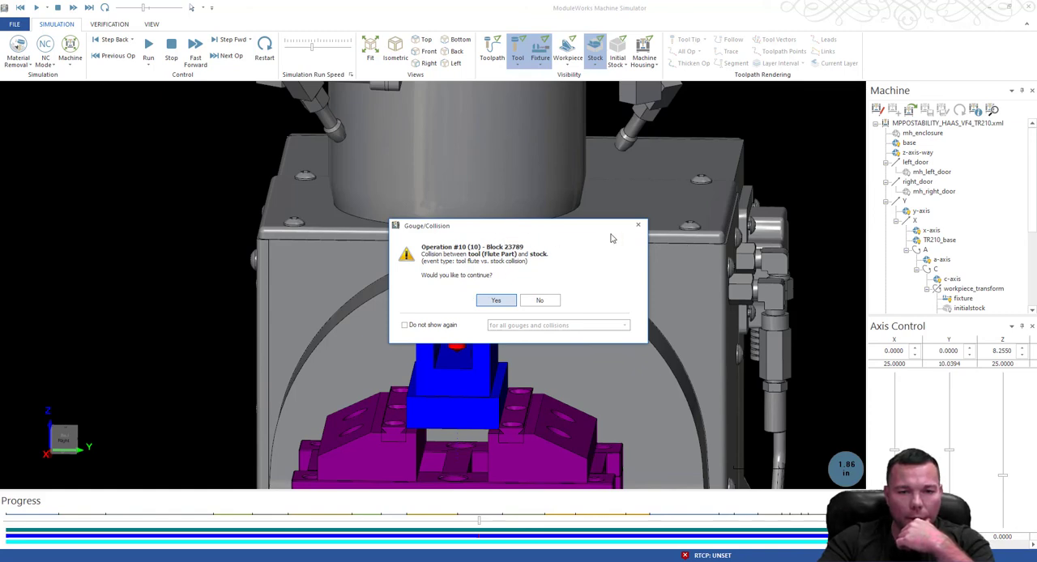
# Move the block 23789 collision warning aside, examine the drill and holder against the stock, and dismiss the warning.
pyautogui.moveTo(612, 227); pyautogui.dragTo(829, 258)
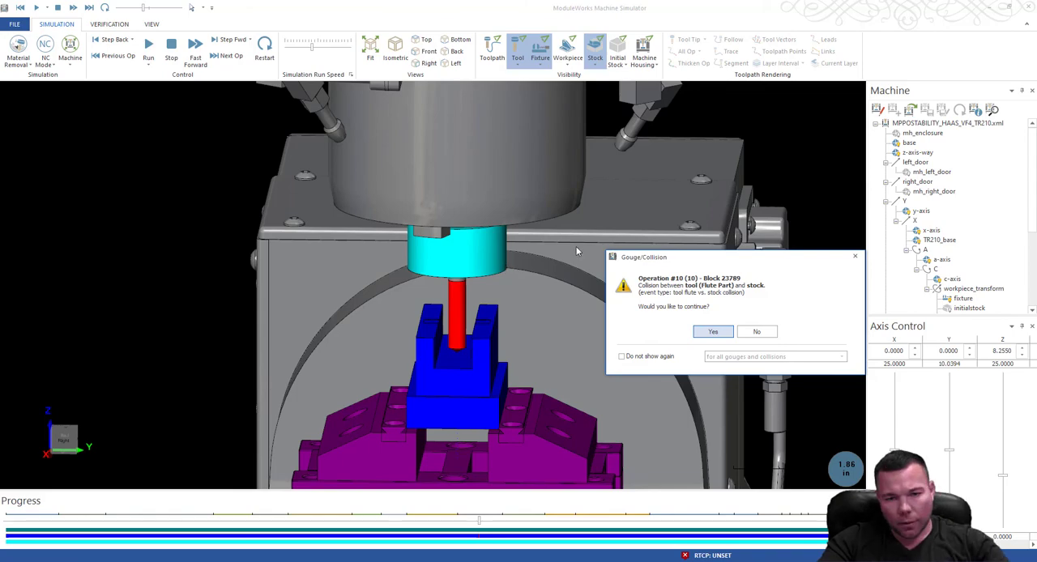
pyautogui.press('Escape')
pyautogui.moveTo(527, 235); pyautogui.dragTo(429, 258, button='middle')
pyautogui.scroll(-4, 428, 258)
pyautogui.moveTo(620, 195); pyautogui.dragTo(679, 231, button='middle')
pyautogui.scroll(5, 623, 205)
pyautogui.scroll(-5, 652, 240)
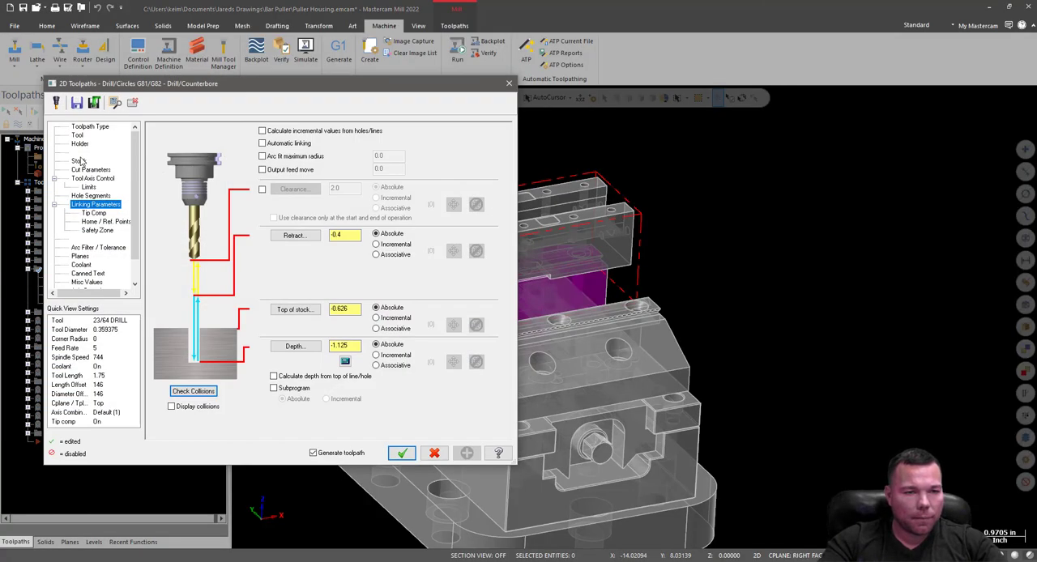
# Assign the C4C3-0032 holder to operation 10's 23/64 drill and accept the toolpath parameters.
pyautogui.click(80, 144)
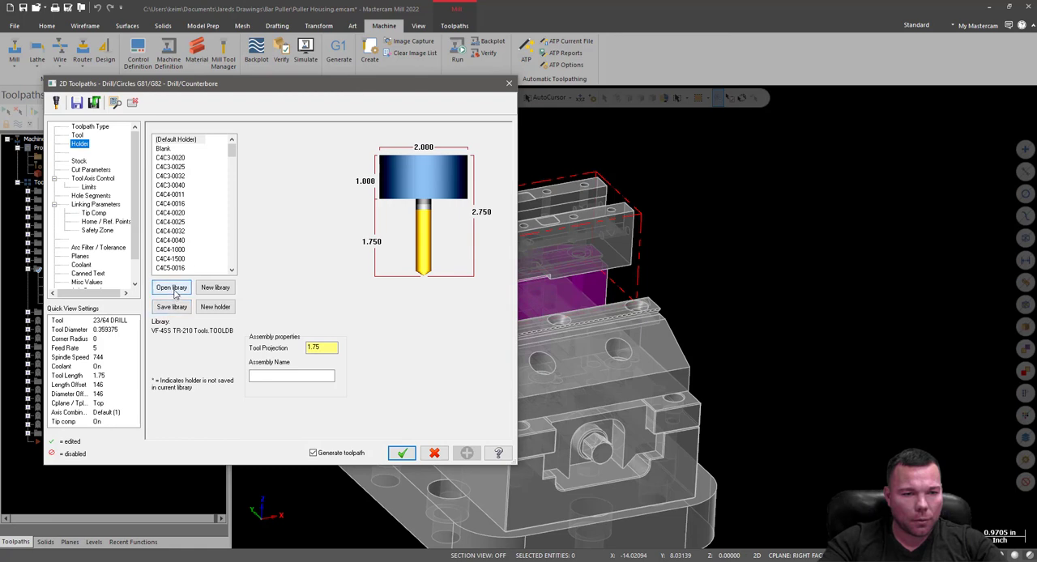
pyautogui.click(178, 223)
pyautogui.click(175, 211)
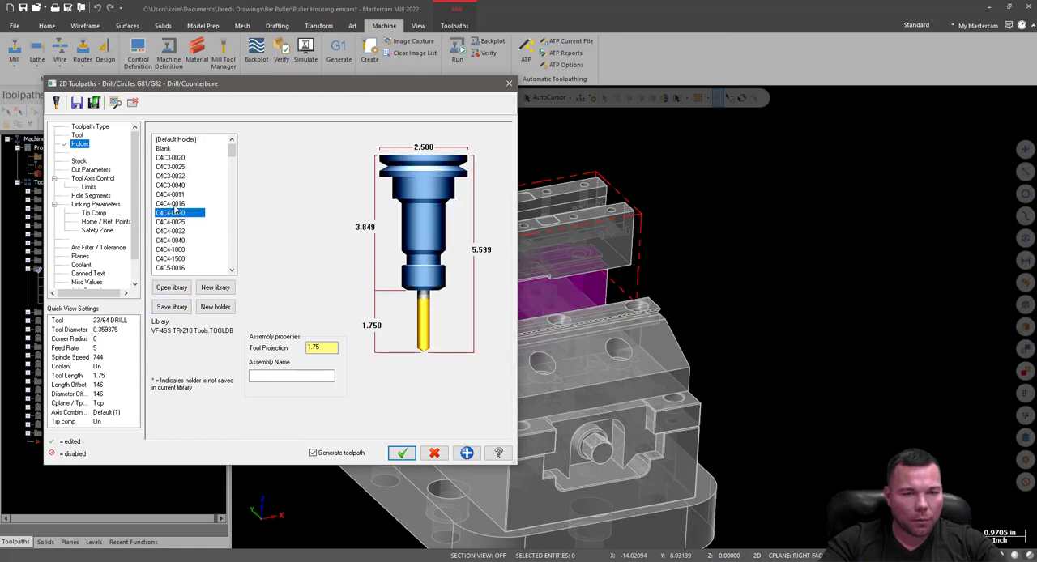
pyautogui.click(180, 176)
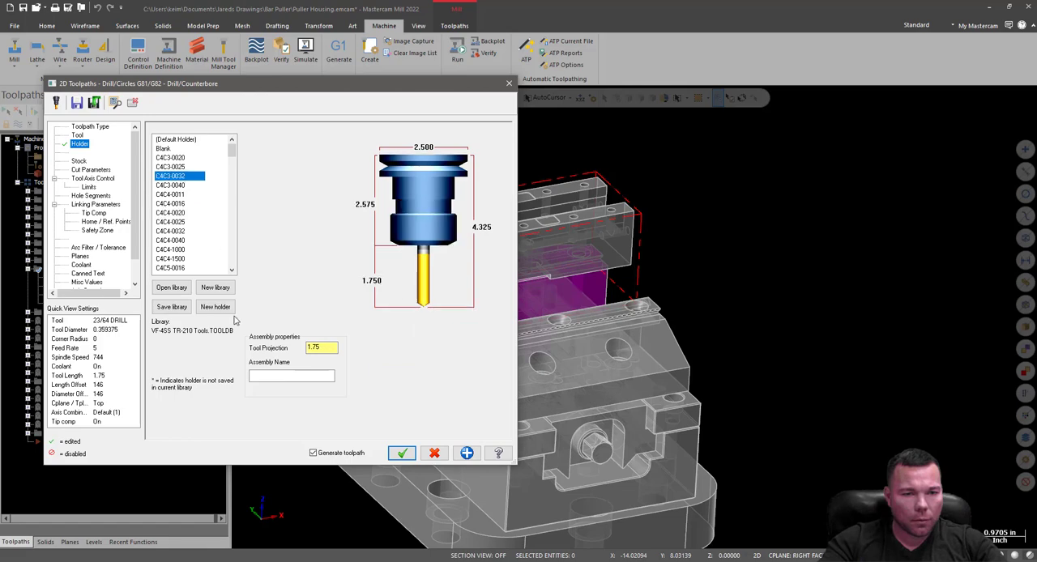
pyautogui.click(402, 454)
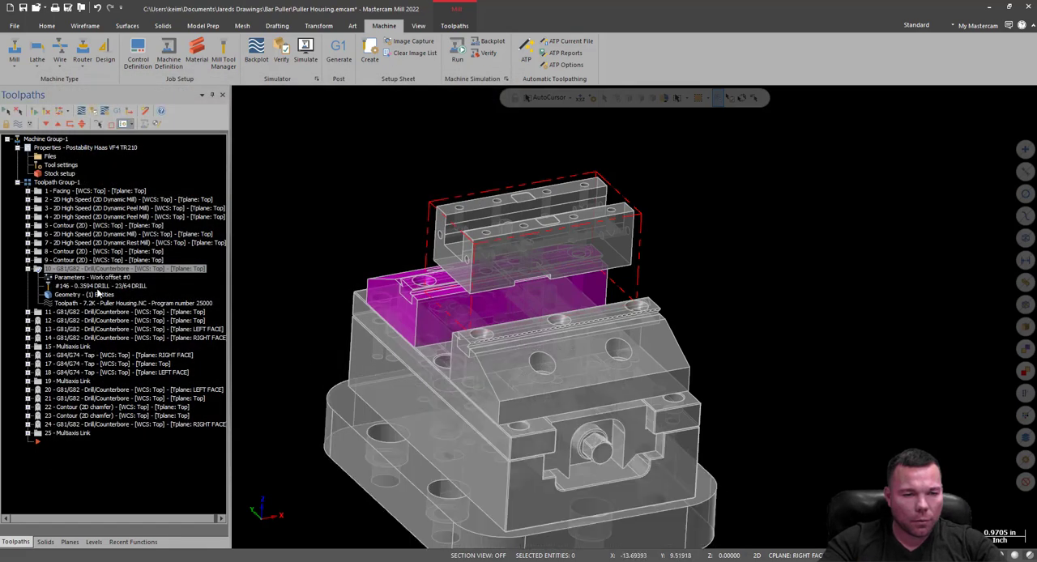
# Review operation 10's holder and drilling cycle cut parameters, and accept the toolpath parameters.
pyautogui.click(62, 277)
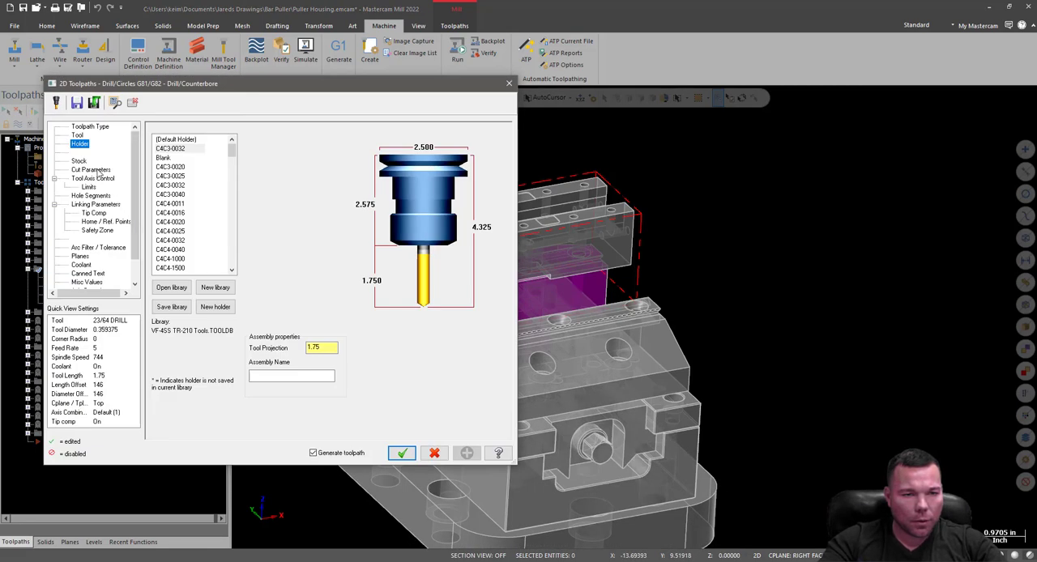
pyautogui.click(96, 170)
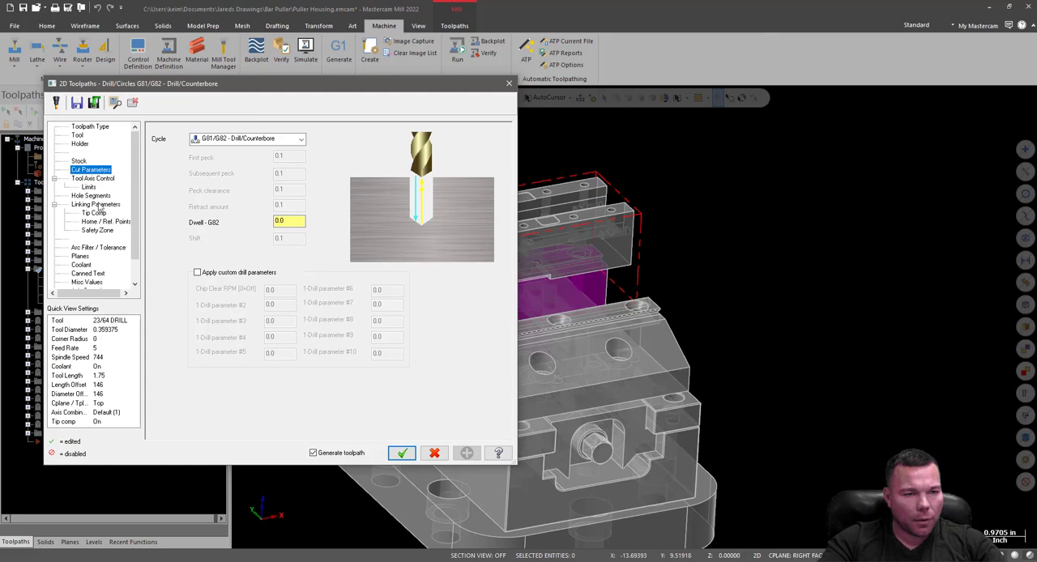
pyautogui.click(401, 455)
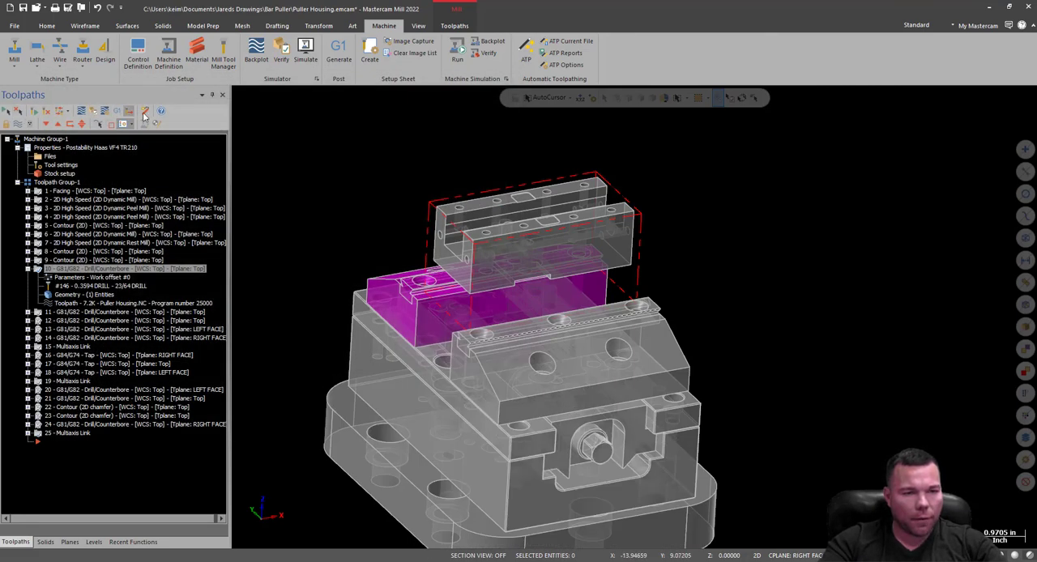
# Run the machine simulation and accept the reposition feed rate value and the remaining post processor prompts.
pyautogui.click(459, 56)
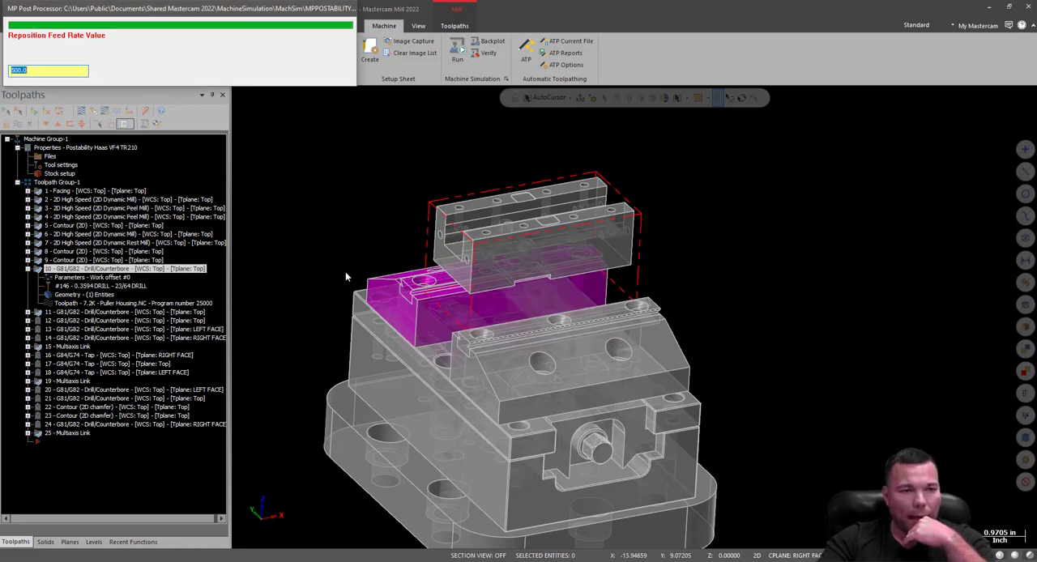
pyautogui.press('Return')
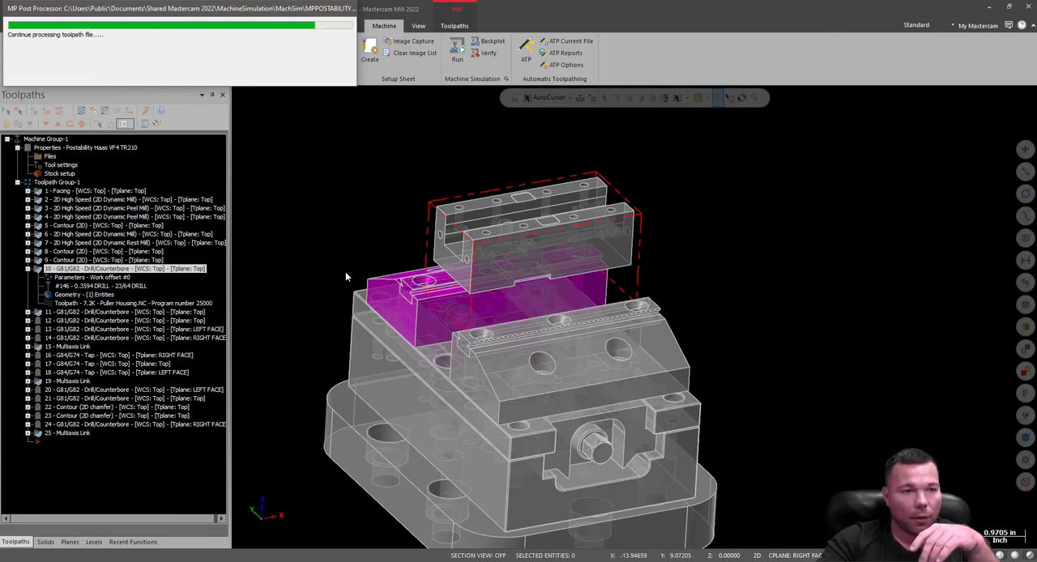
pyautogui.press('Return')
pyautogui.press('Return')
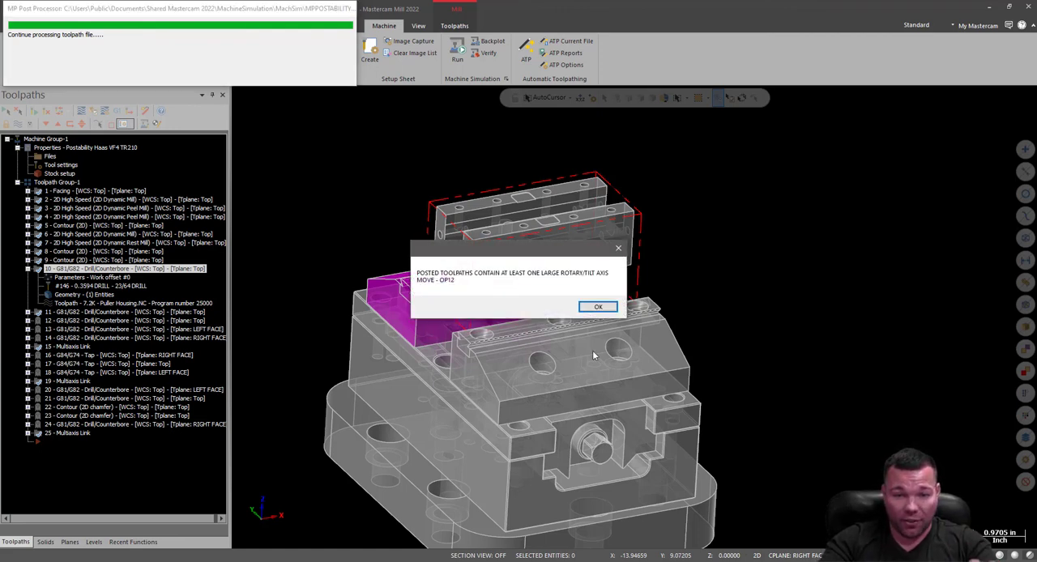
# Decline retract/index/approach for the large rotary moves, including operations 12 and 23, and continue past each error to load the simulation.
pyautogui.click(600, 309)
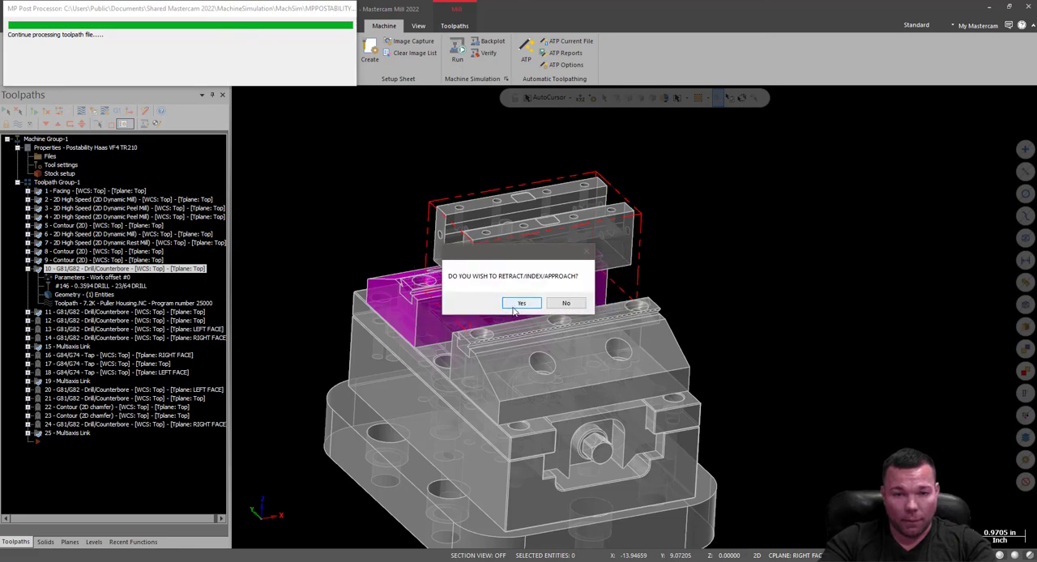
pyautogui.click(569, 305)
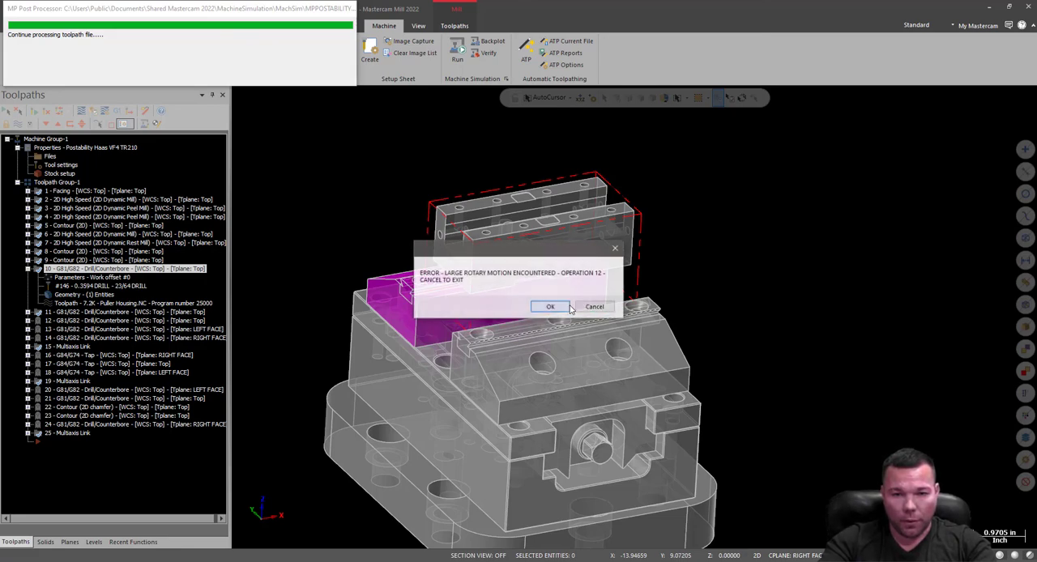
pyautogui.click(550, 307)
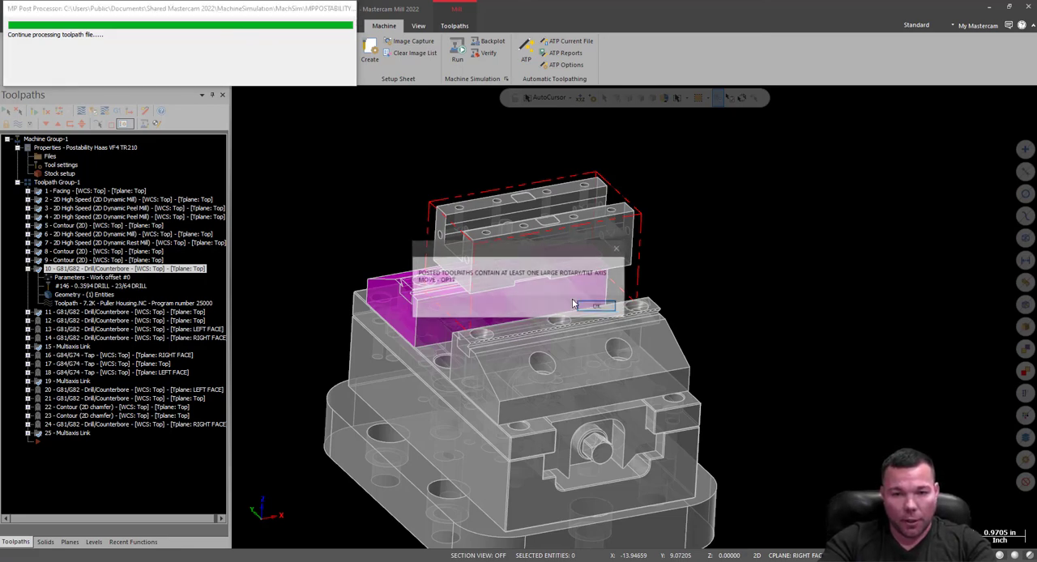
pyautogui.click(598, 306)
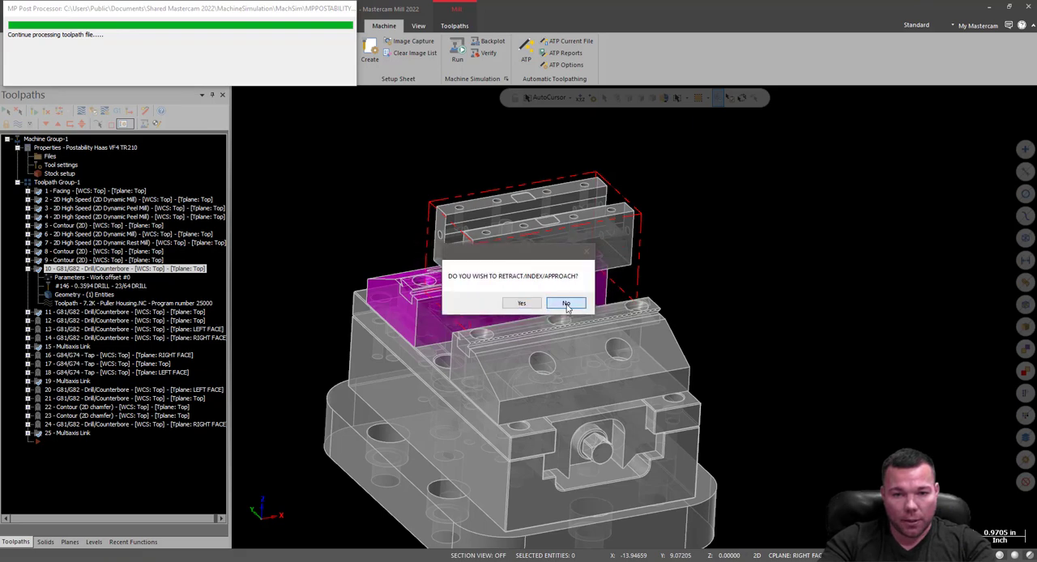
pyautogui.click(566, 305)
pyautogui.click(554, 308)
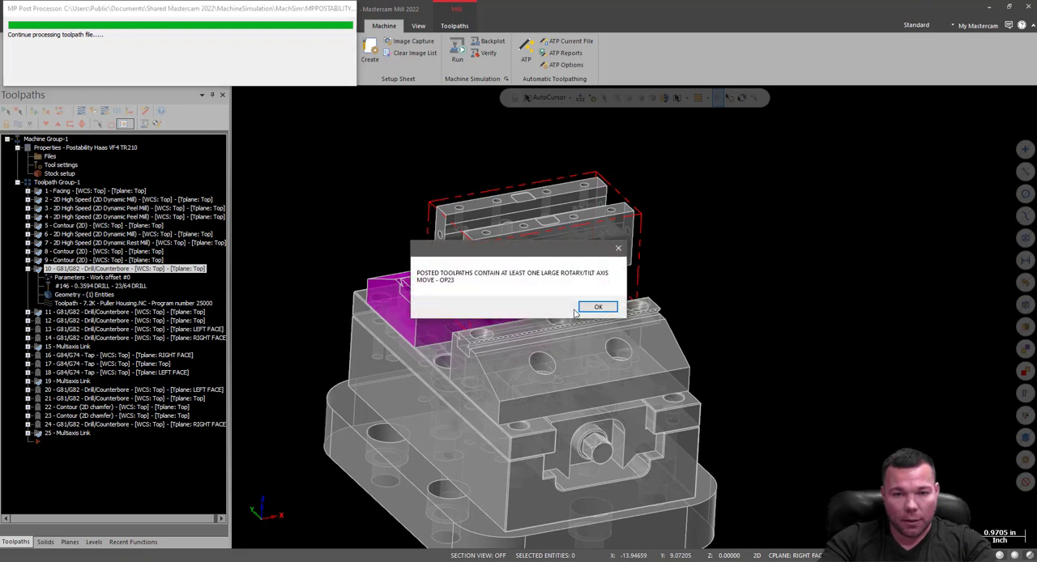
pyautogui.click(591, 306)
pyautogui.click(566, 305)
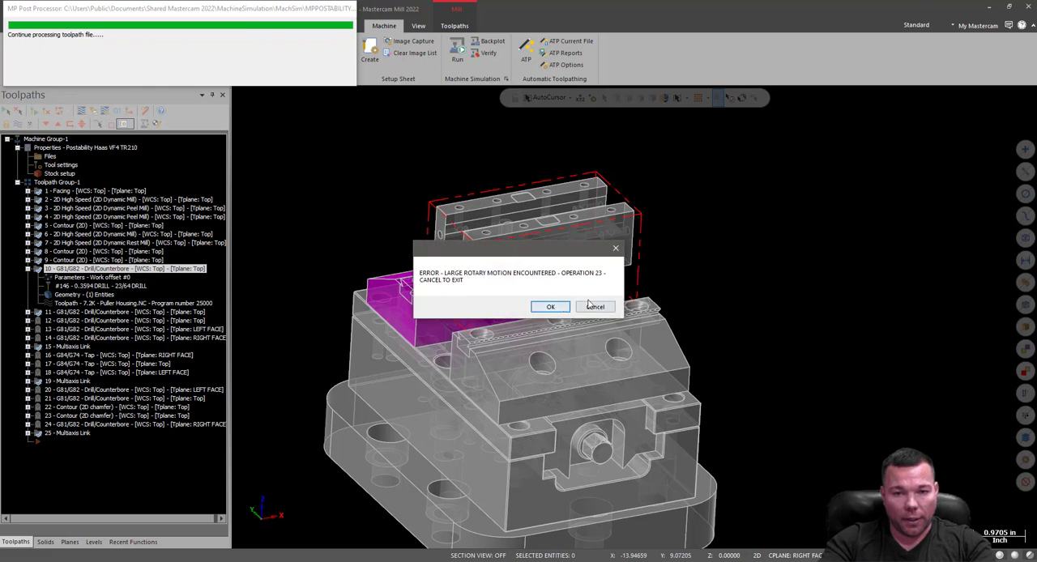
pyautogui.click(560, 306)
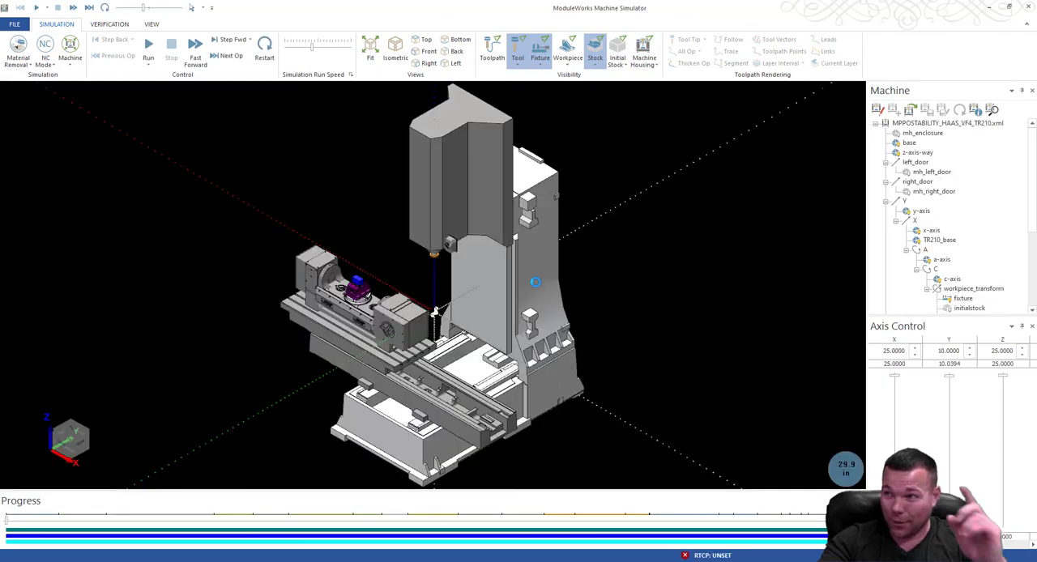
# Advance the simulation operation by operation to block 22678, ahead of operation 10's drilling.
pyautogui.scroll(5, 417, 270)
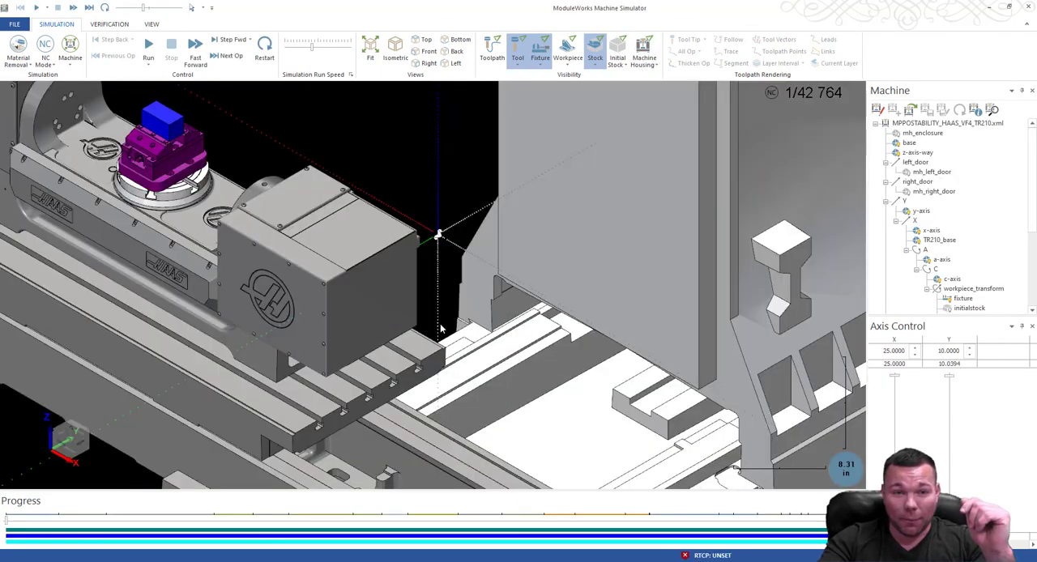
pyautogui.click(228, 60)
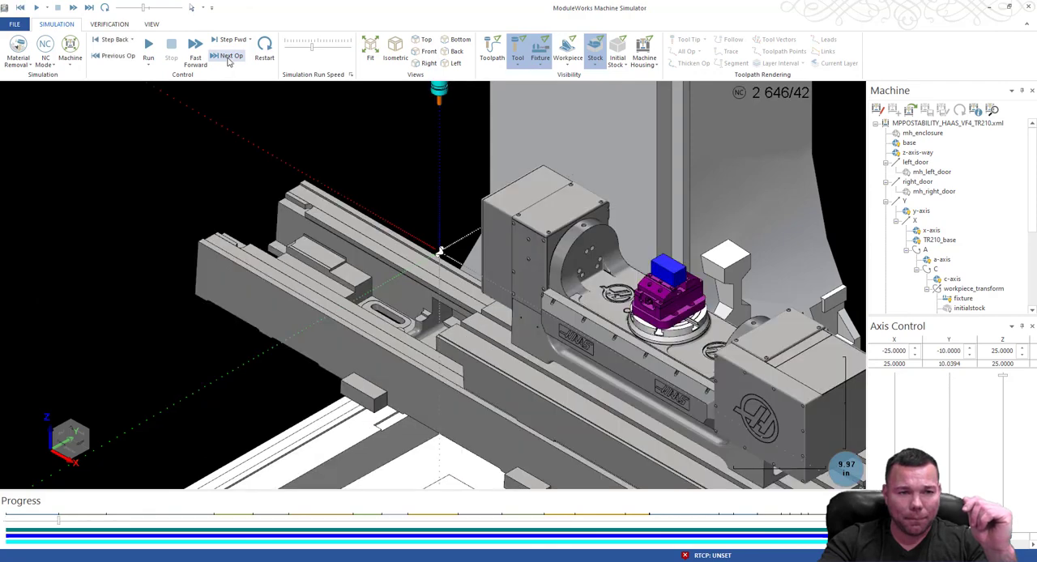
pyautogui.click(230, 58)
pyautogui.click(230, 58)
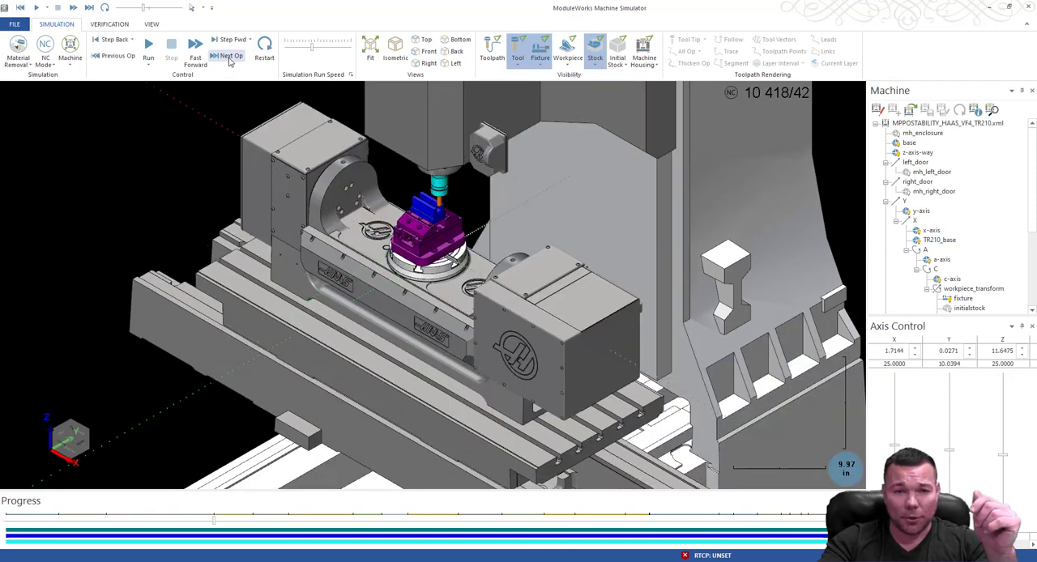
pyautogui.click(230, 59)
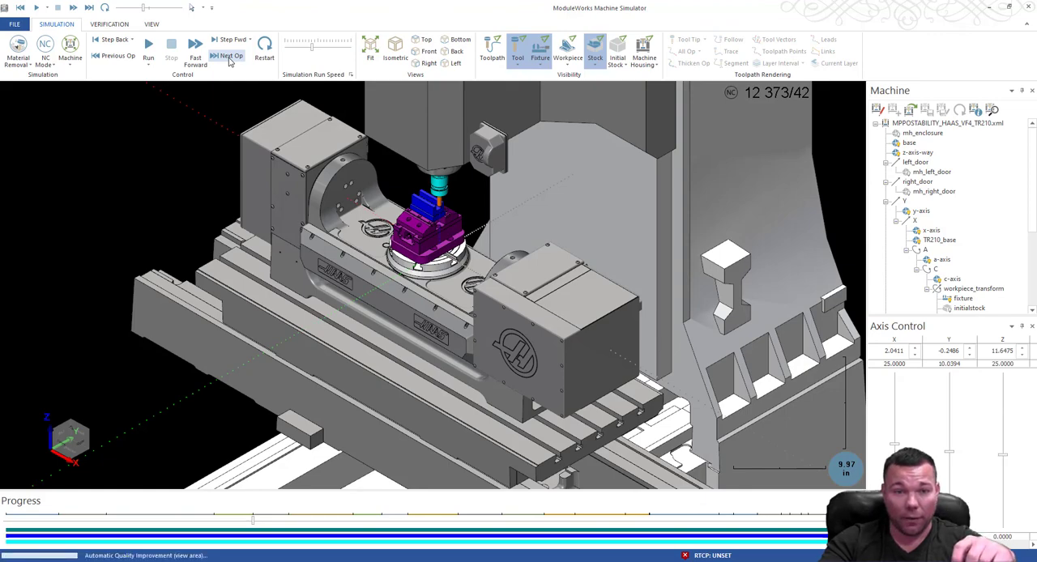
pyautogui.click(230, 59)
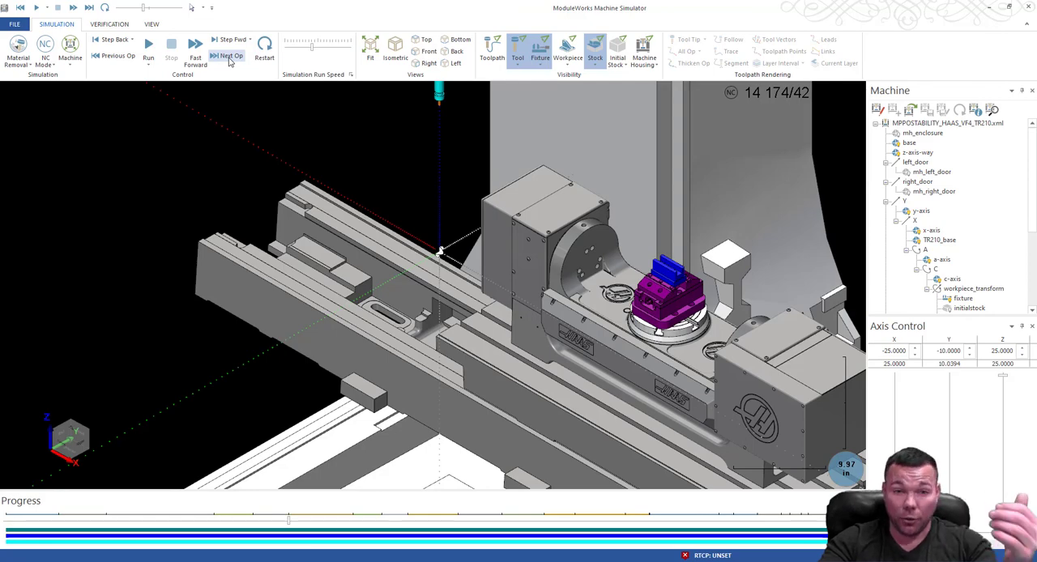
pyautogui.click(230, 59)
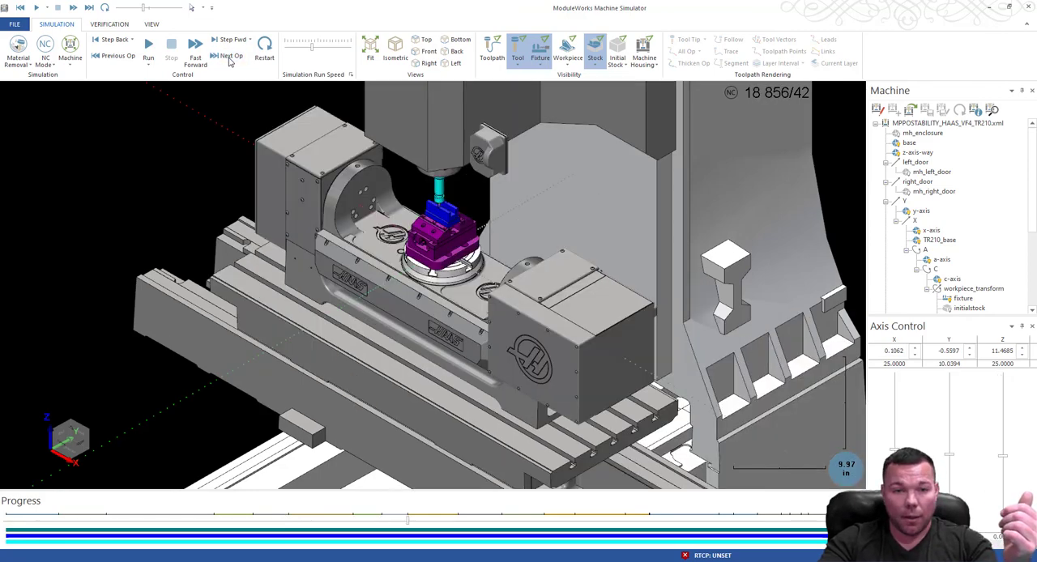
pyautogui.click(230, 58)
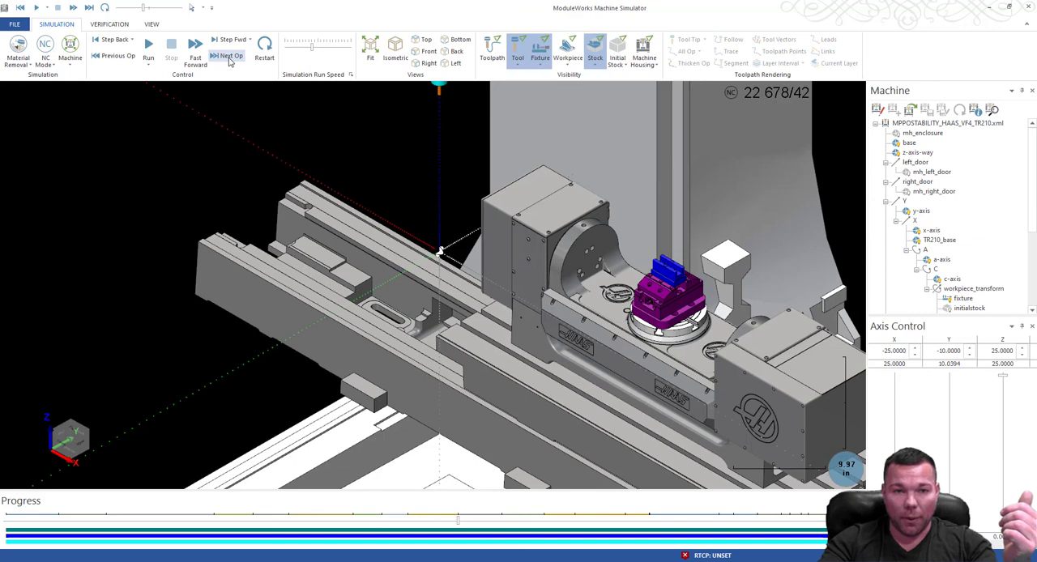
# Play the simulation and watch operation 10's drill and holder enter the slotted stock from the end of the vise.
pyautogui.click(150, 48)
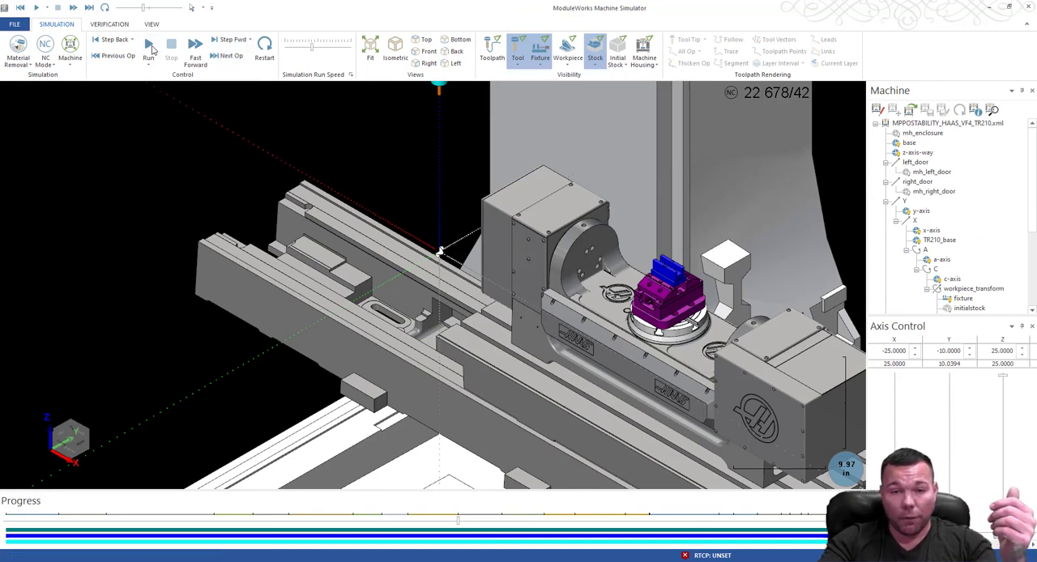
pyautogui.scroll(5, 620, 344)
pyautogui.scroll(-5, 620, 344)
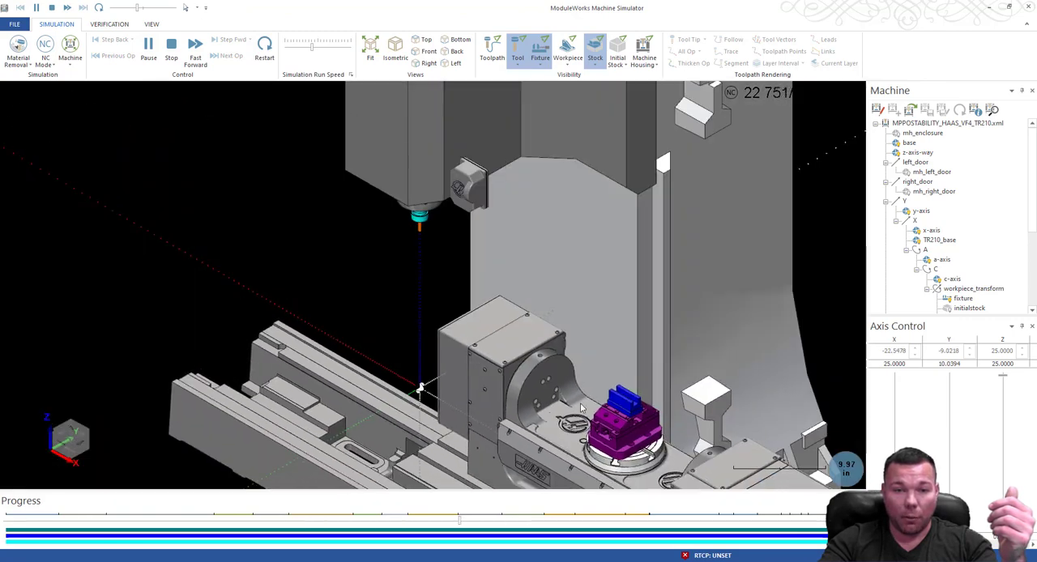
pyautogui.scroll(5, 486, 397)
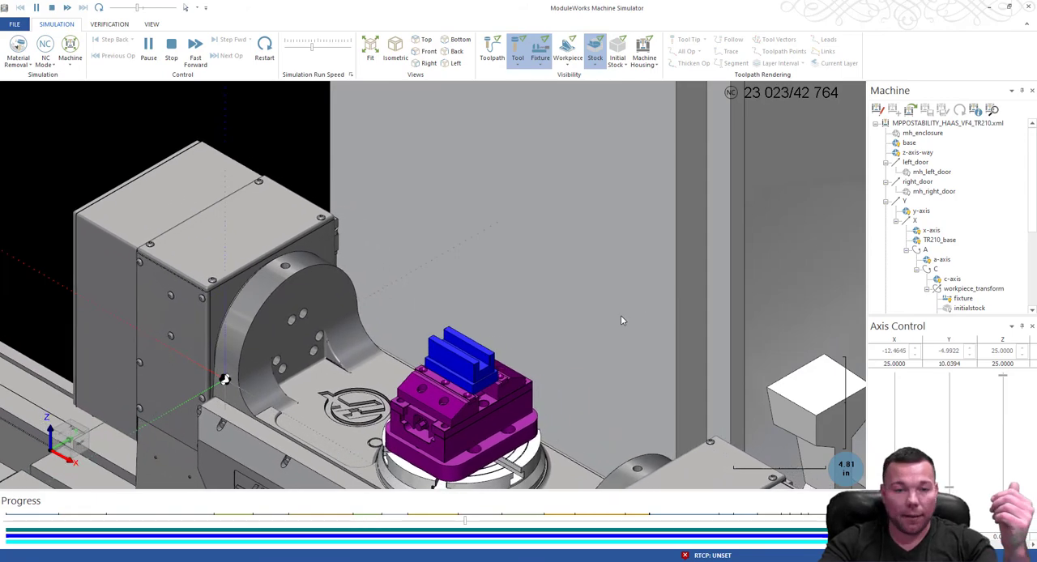
pyautogui.scroll(-4, 621, 319)
pyautogui.scroll(5, 592, 367)
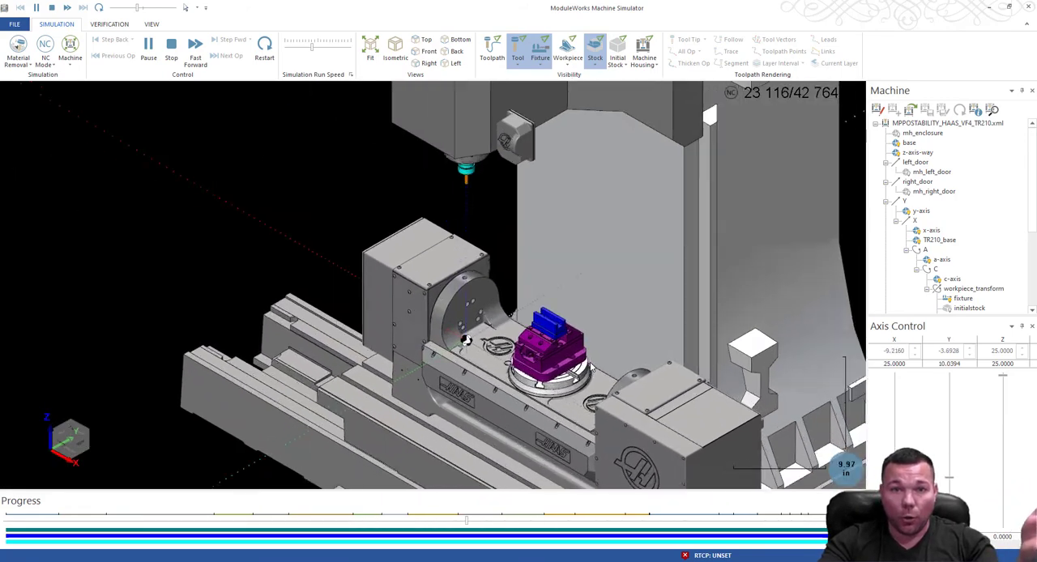
pyautogui.moveTo(683, 328); pyautogui.dragTo(566, 332, button='middle')
pyautogui.scroll(8, 565, 332)
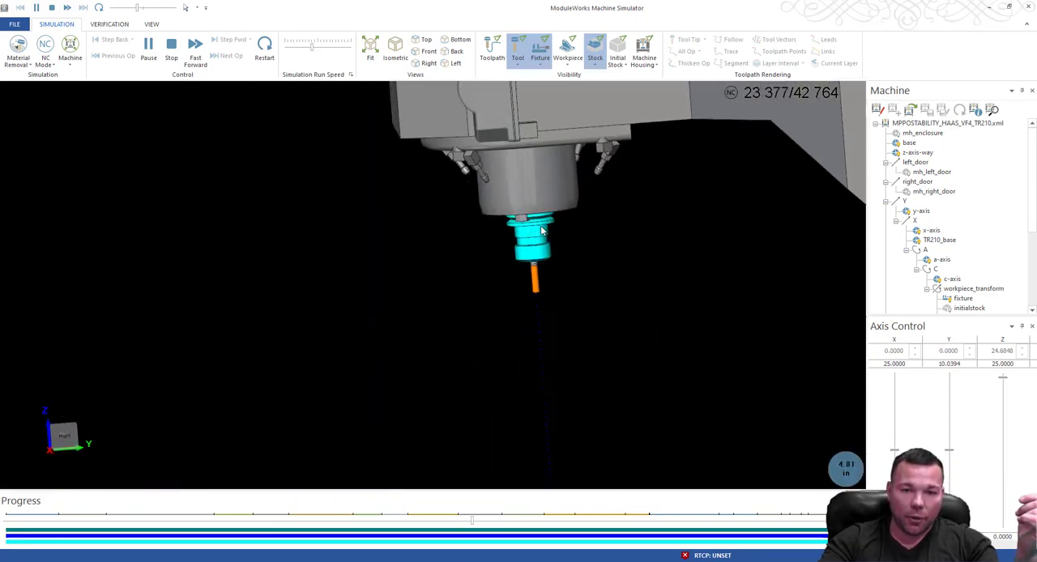
pyautogui.scroll(-2, 559, 380)
pyautogui.scroll(-6, 557, 380)
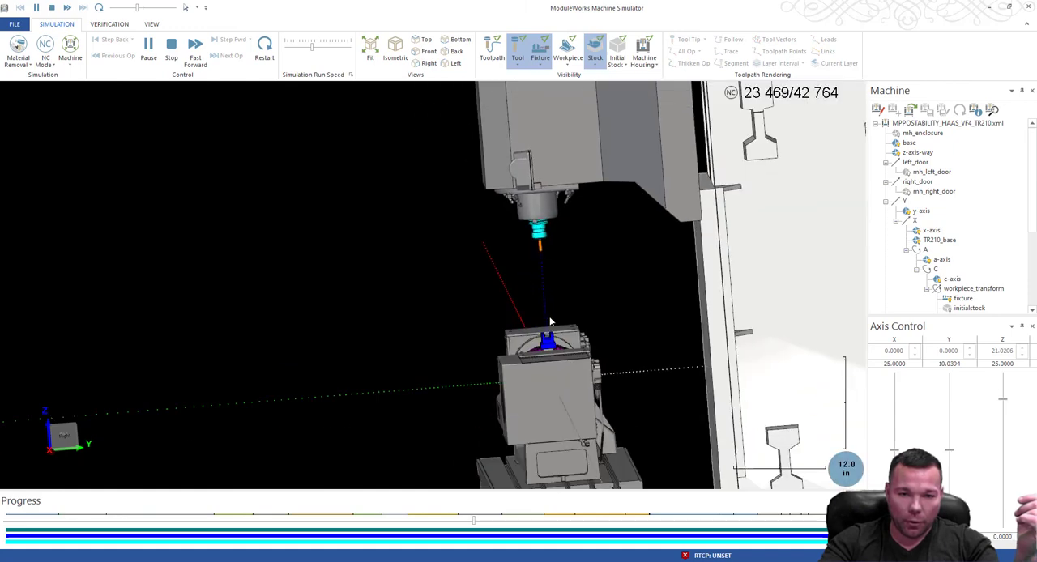
pyautogui.scroll(10, 567, 374)
pyautogui.scroll(-3, 538, 364)
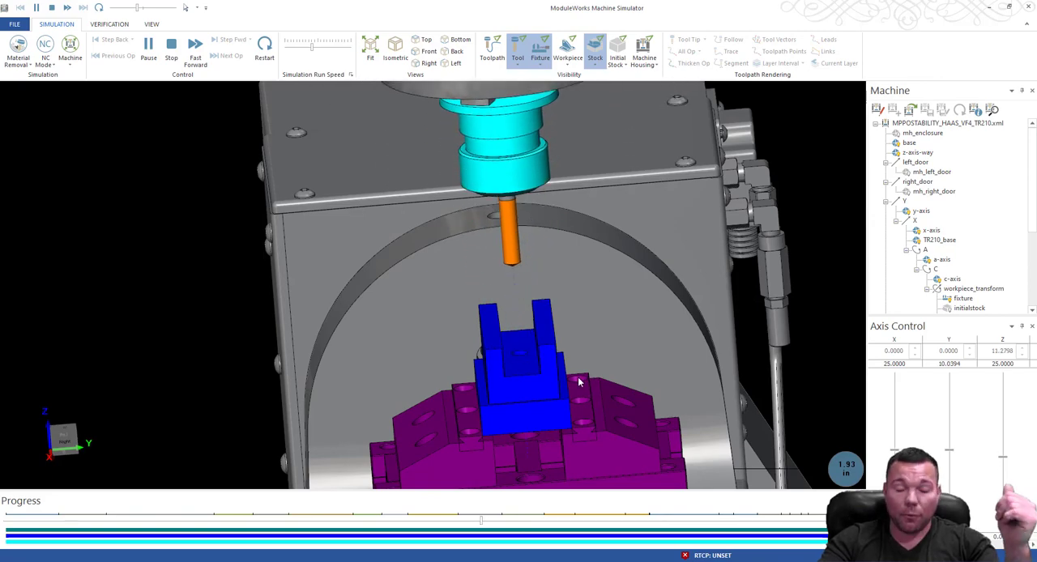
# Raise the simulation run speed and play the remaining operations to the end of the program with the whole trunnion in view.
pyautogui.moveTo(558, 319); pyautogui.dragTo(666, 344, button='middle')
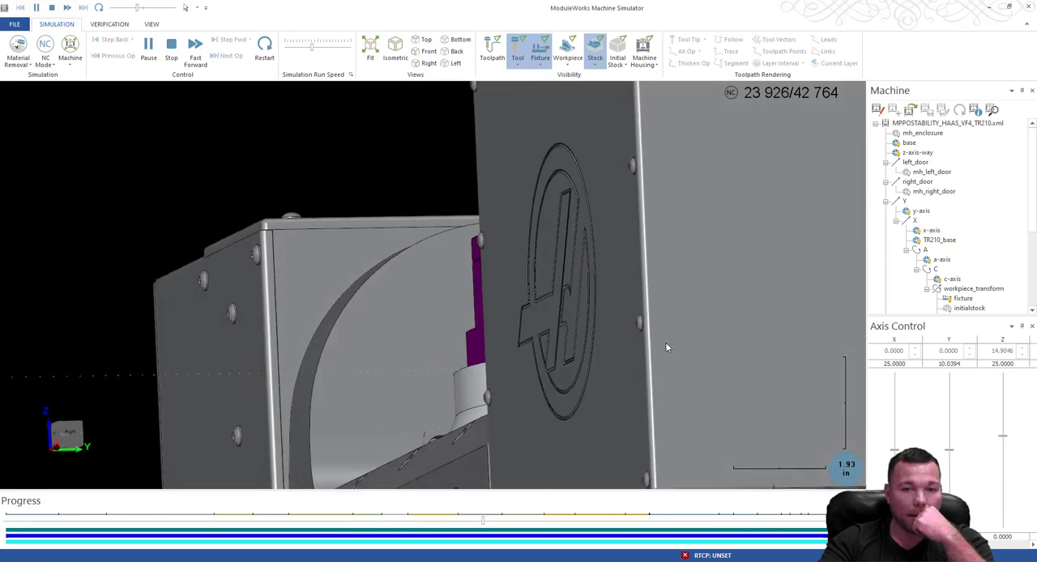
pyautogui.scroll(-5, 667, 344)
pyautogui.moveTo(660, 308); pyautogui.dragTo(752, 327, button='middle')
pyautogui.scroll(2, 752, 327)
pyautogui.scroll(-7, 659, 375)
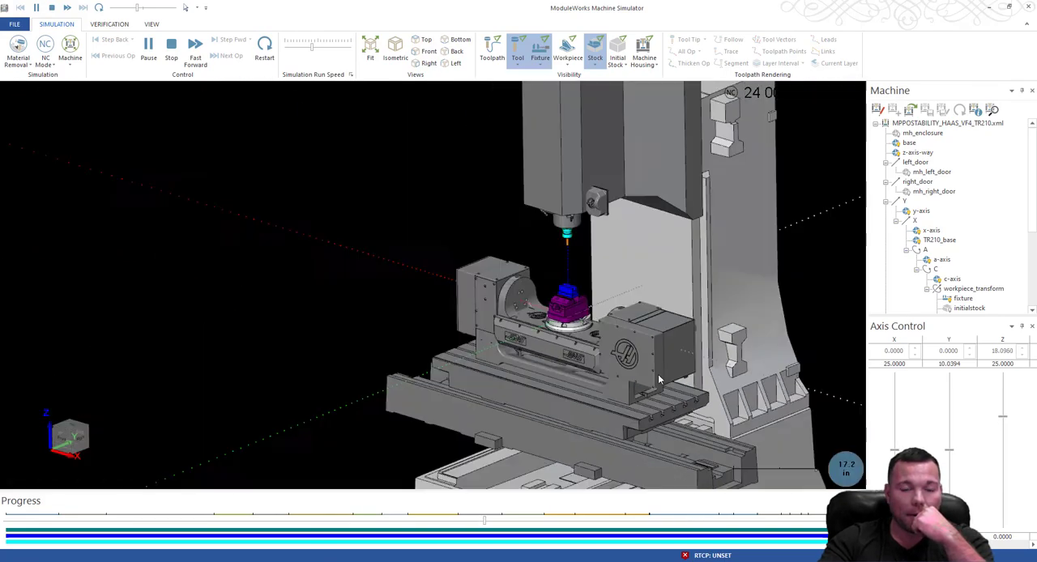
pyautogui.scroll(5, 555, 265)
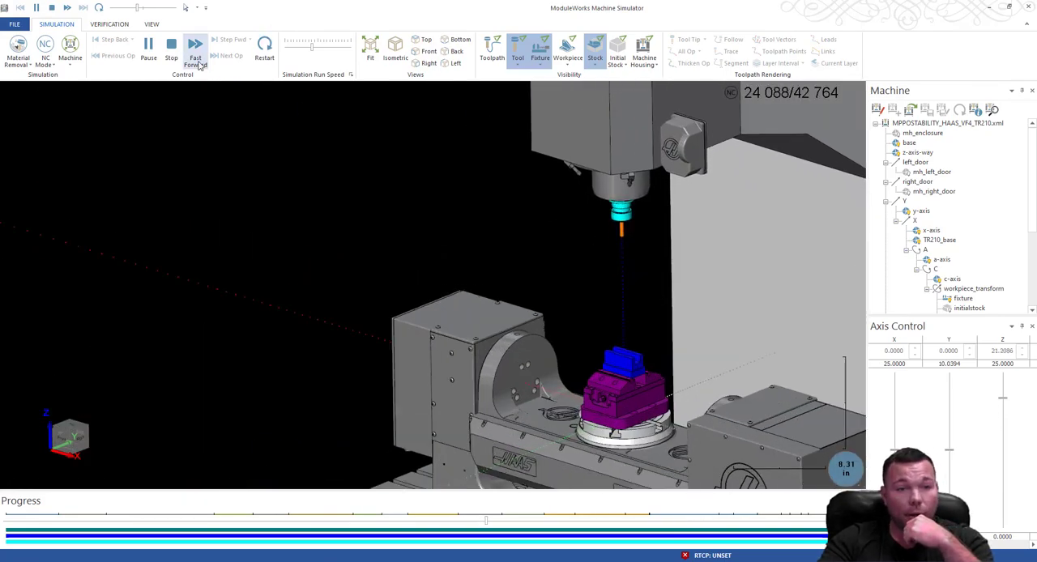
pyautogui.click(320, 49)
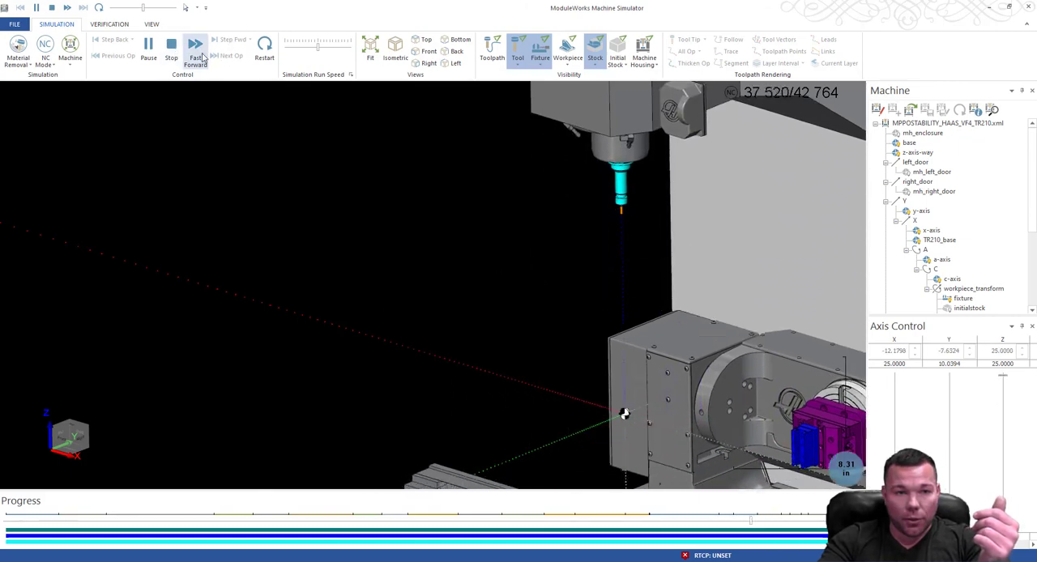
pyautogui.click(156, 59)
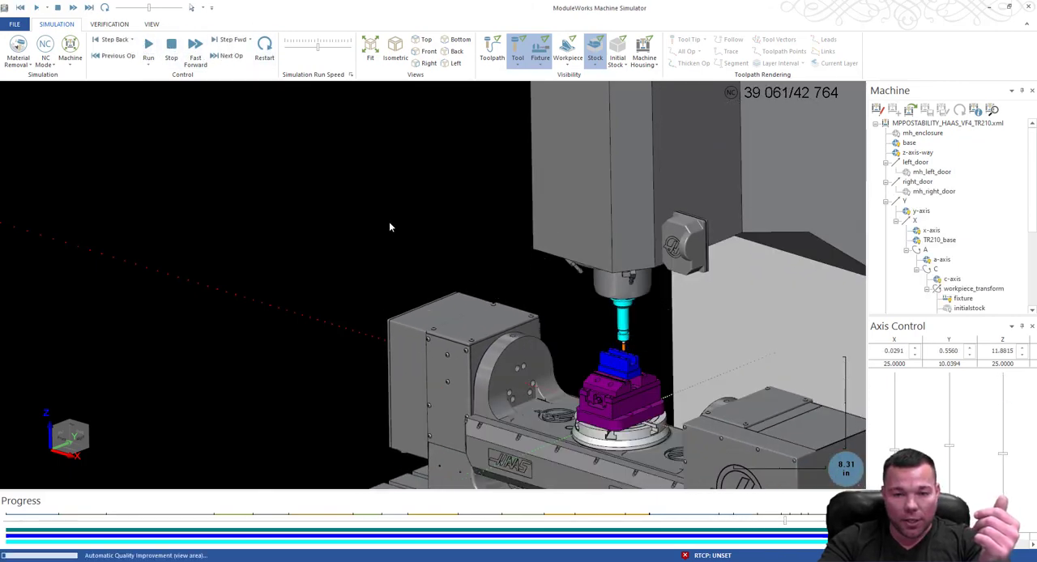
pyautogui.click(148, 49)
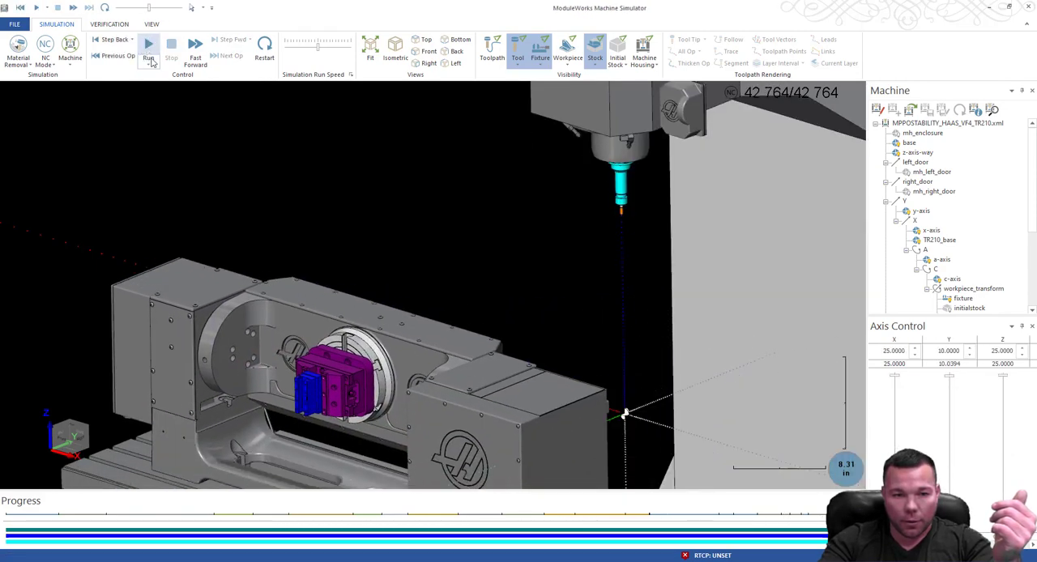
# Examine the finished housing's slot, holes and side faces in the vise close up and from several angles.
pyautogui.scroll(6, 315, 307)
pyautogui.scroll(-4, 370, 319)
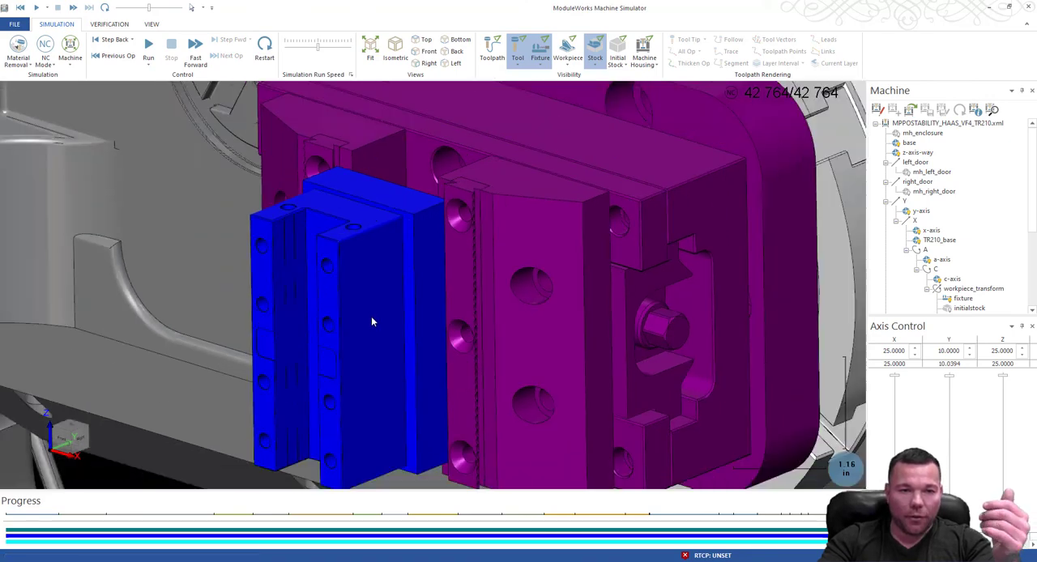
pyautogui.scroll(5, 343, 297)
pyautogui.scroll(-3, 426, 324)
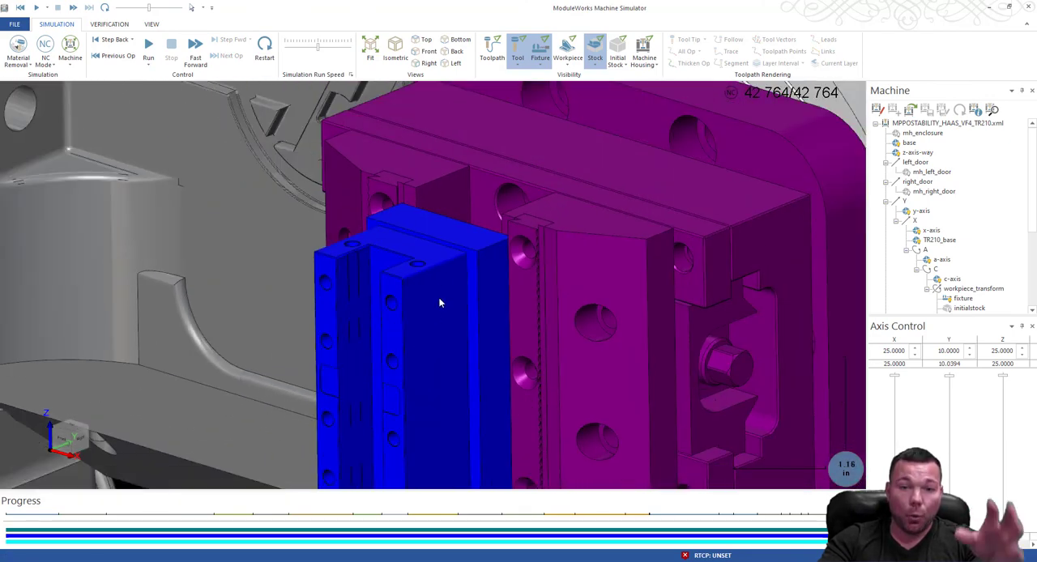
pyautogui.moveTo(451, 255); pyautogui.dragTo(477, 212, button='middle')
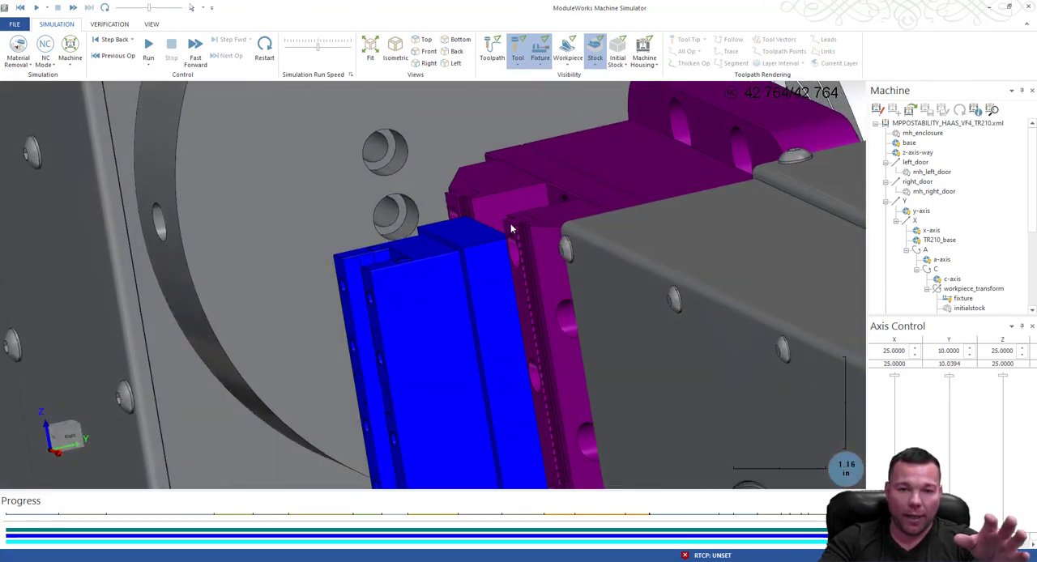
pyautogui.moveTo(509, 251); pyautogui.dragTo(591, 249, button='middle')
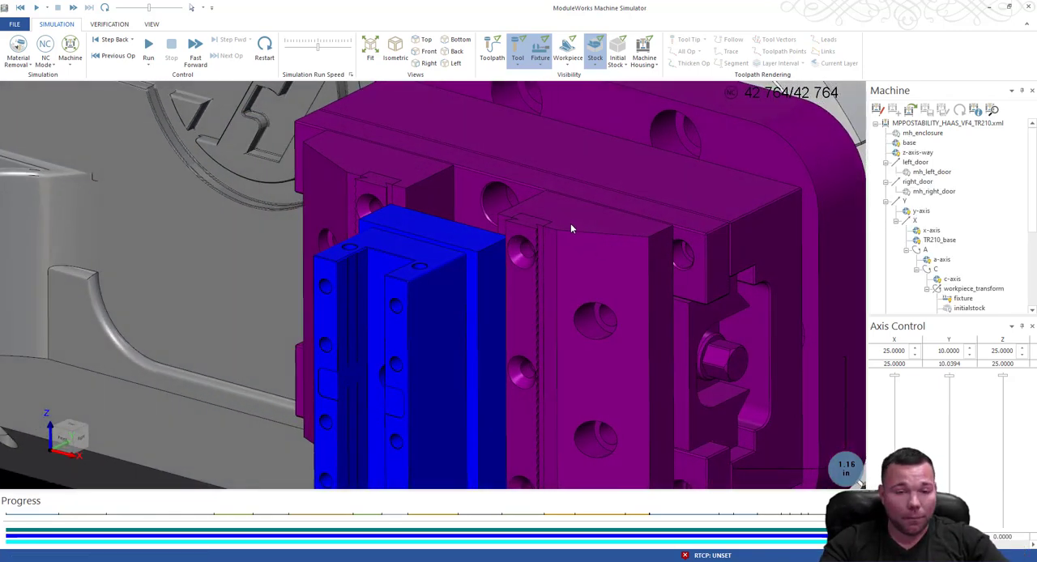
pyautogui.scroll(-2, 551, 246)
pyautogui.scroll(-4, 492, 310)
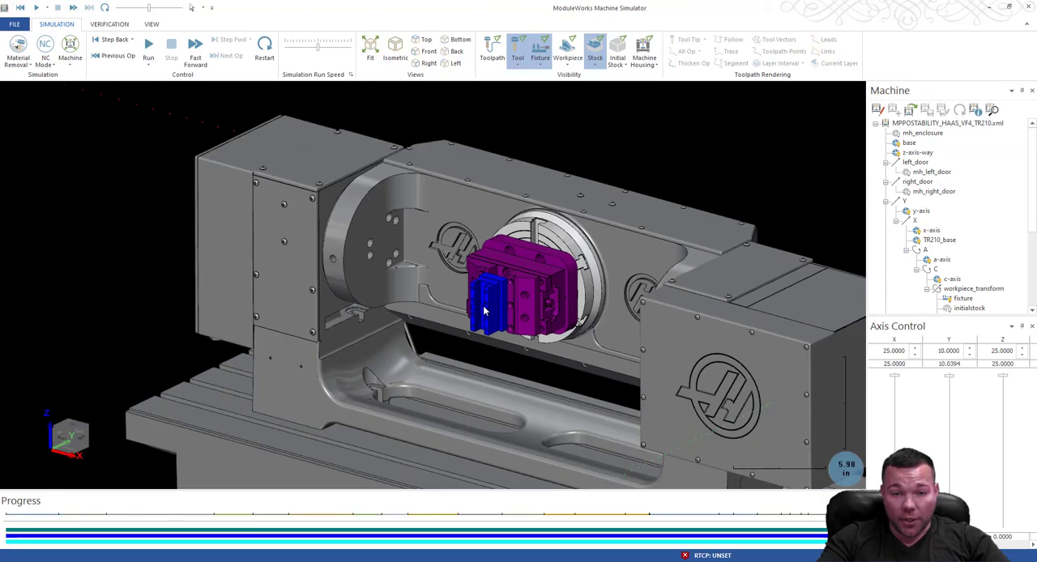
# Examine the finished housing's front face close up, checking the slot, centre bore and two rows of holes, and its outer side in the vise.
pyautogui.scroll(8, 486, 306)
pyautogui.moveTo(583, 279); pyautogui.dragTo(630, 257, button='middle')
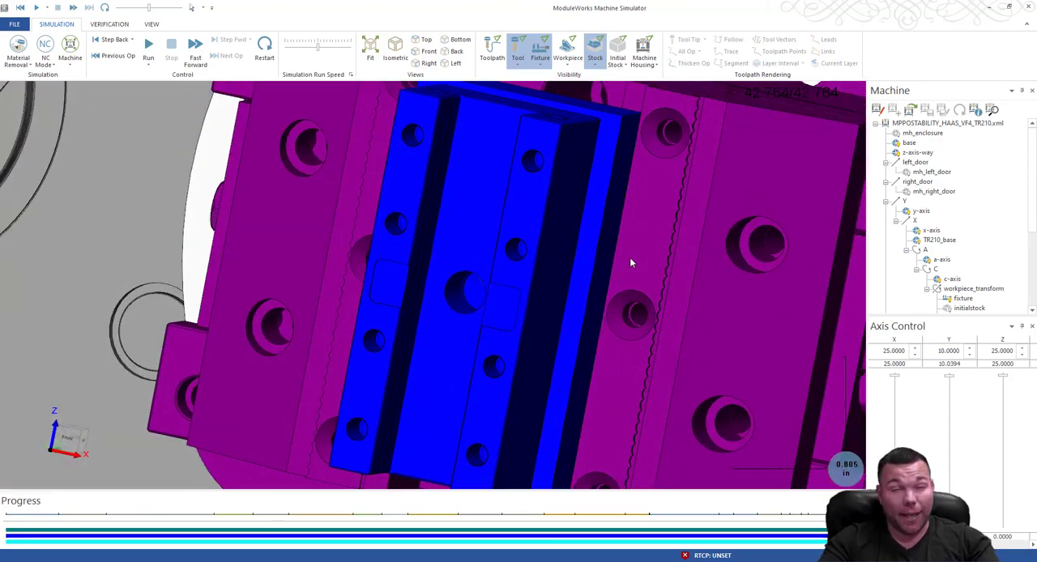
pyautogui.scroll(-6, 593, 254)
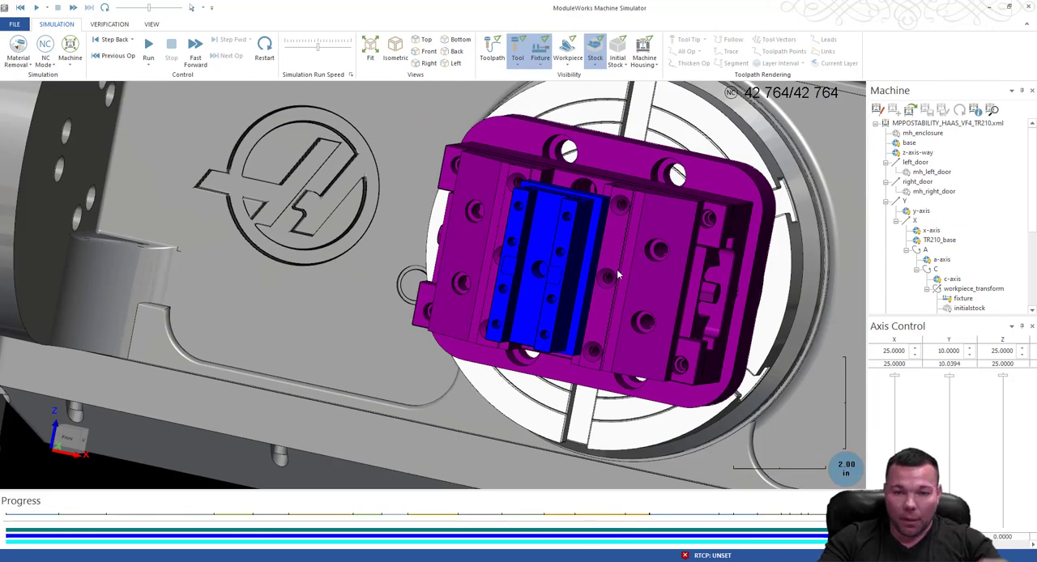
pyautogui.moveTo(700, 272); pyautogui.dragTo(534, 234, button='middle')
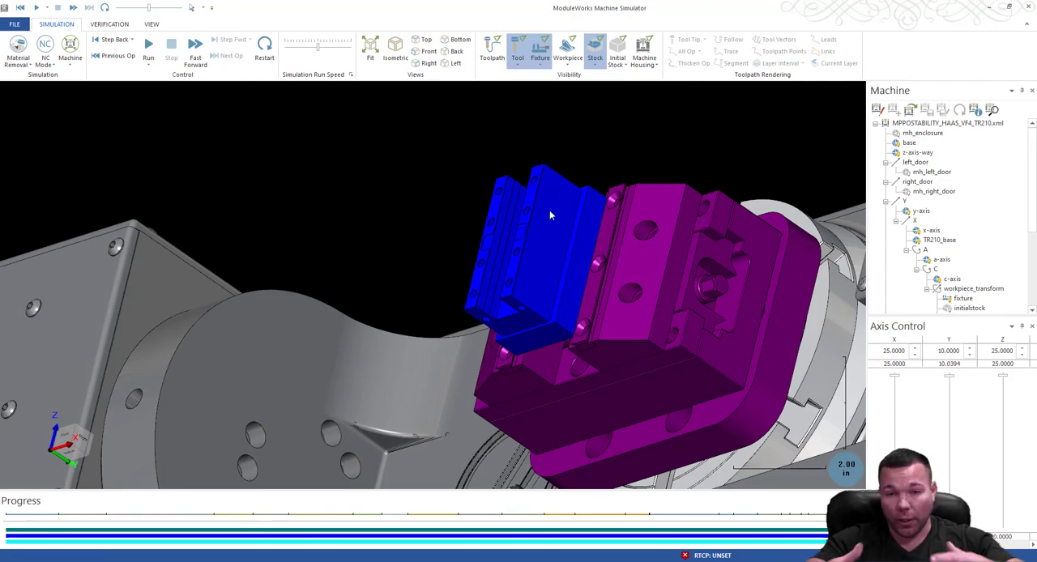
pyautogui.moveTo(556, 220); pyautogui.dragTo(637, 285, button='middle')
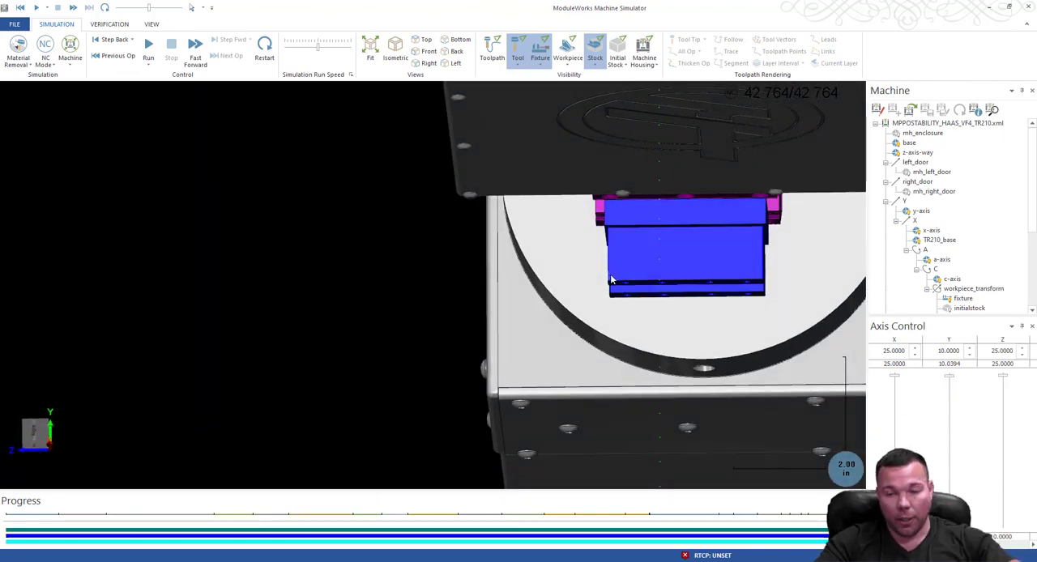
pyautogui.scroll(-4, 614, 280)
pyautogui.moveTo(613, 292); pyautogui.dragTo(903, 145, button='middle')
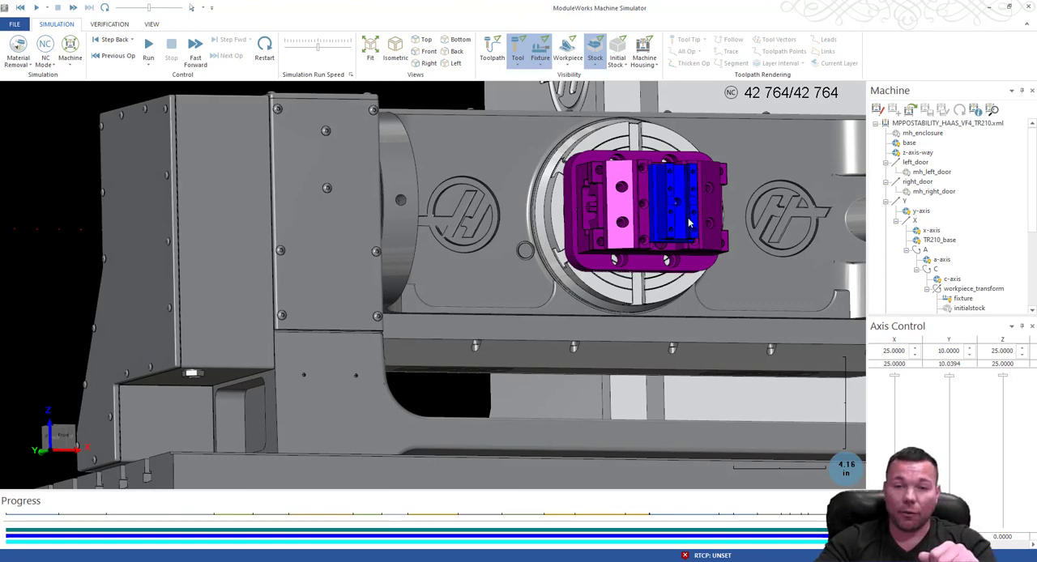
# Inspect the housing's end and stepped side above the vise jaws, its drilled front face, and the whole part and vise on the trunnion.
pyautogui.scroll(5, 673, 180)
pyautogui.moveTo(778, 239); pyautogui.dragTo(534, 214, button='middle')
pyautogui.scroll(-5, 657, 228)
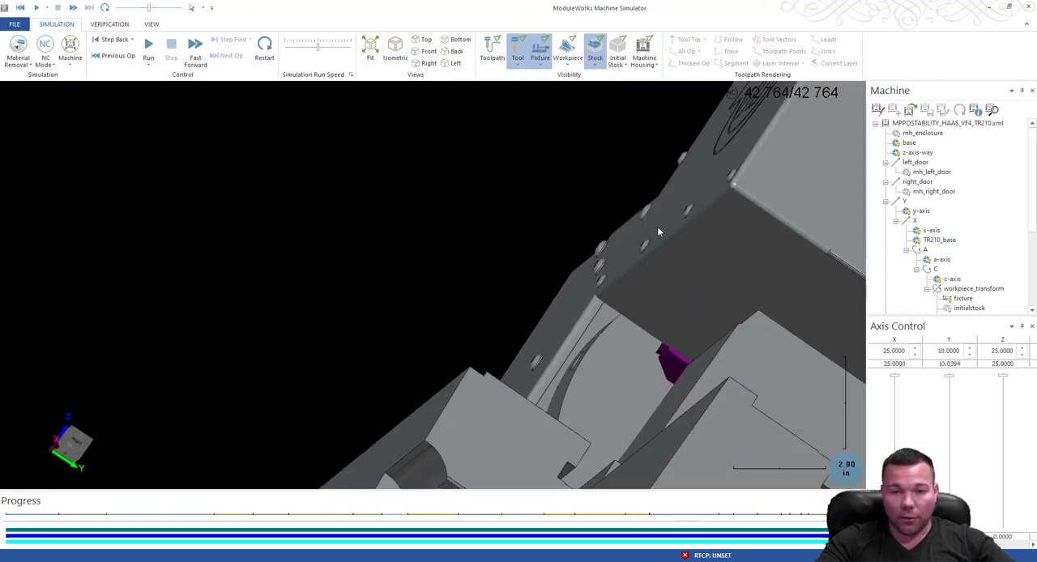
pyautogui.moveTo(676, 285); pyautogui.dragTo(734, 278, button='middle')
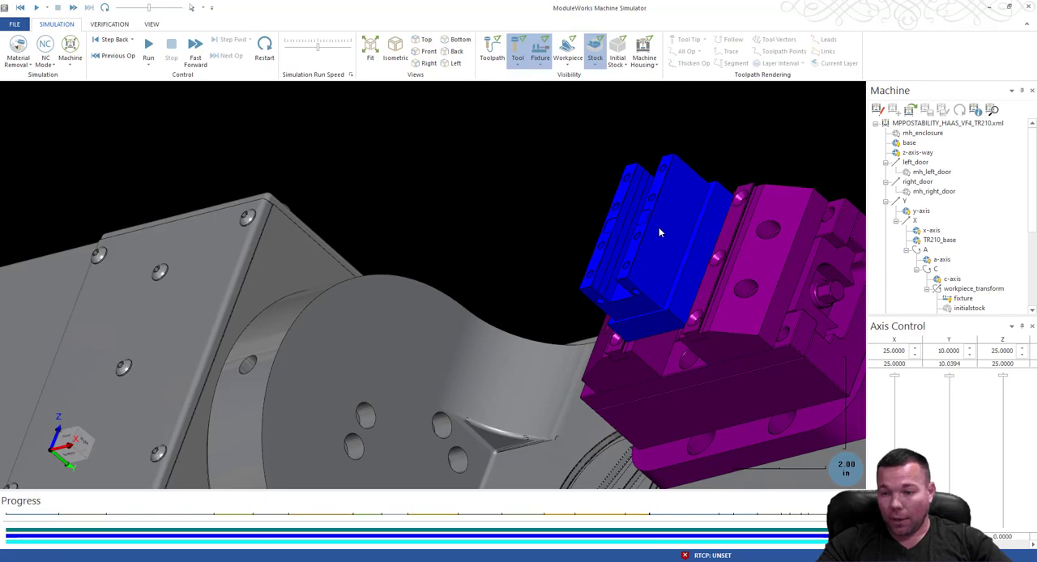
pyautogui.scroll(-5, 492, 266)
pyautogui.moveTo(527, 258)
pyautogui.mouseDown()
pyautogui.moveTo(514, 271)
pyautogui.moveTo(516, 251)
pyautogui.moveTo(565, 299)
pyautogui.moveTo(534, 261)
pyautogui.mouseUp()
pyautogui.scroll(5, 534, 260)
pyautogui.scroll(-1, 535, 260)
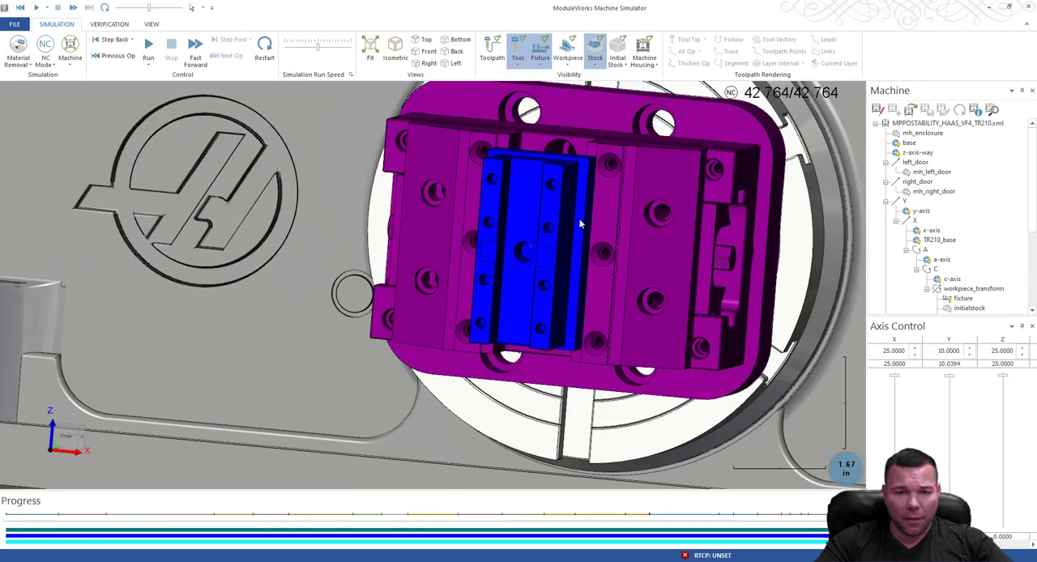
pyautogui.scroll(-8, 624, 244)
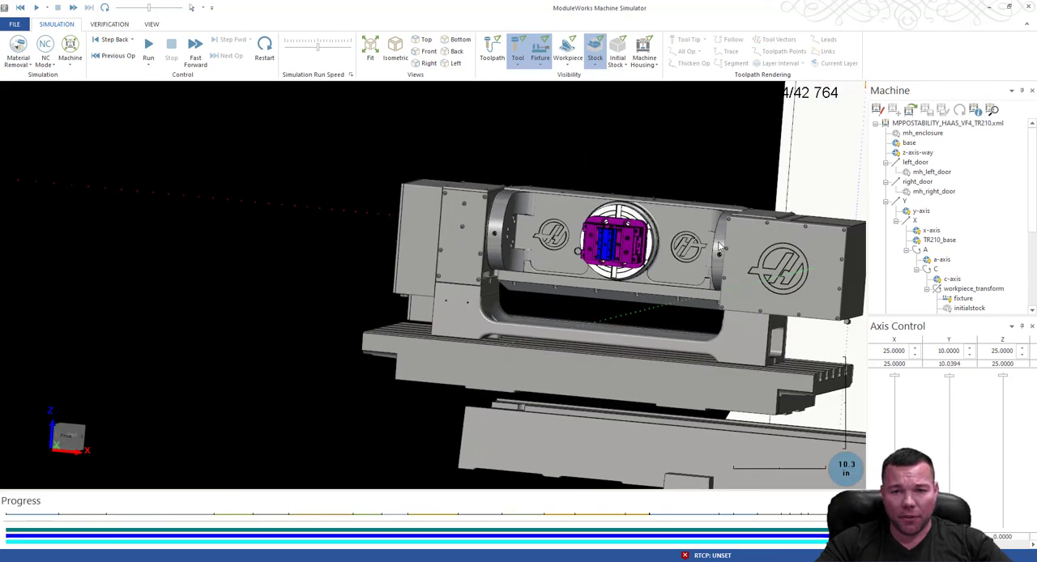